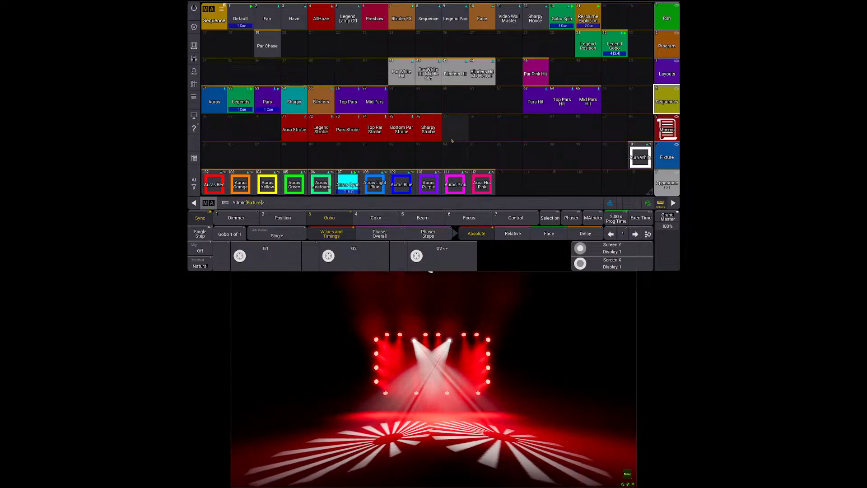
Step: Start the Blinder FX sequence, select it, and examine the 10/50 effect cue in its cue list
{"action": "key", "text": "m"}
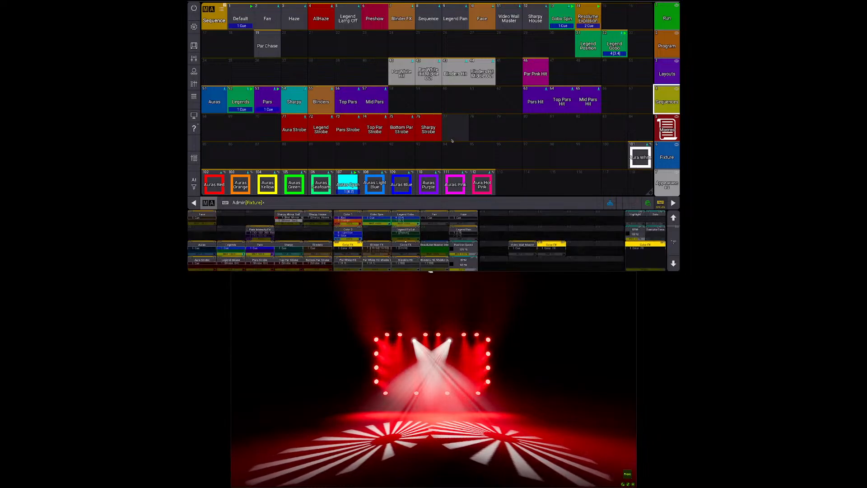
{"action": "key", "text": "F7"}
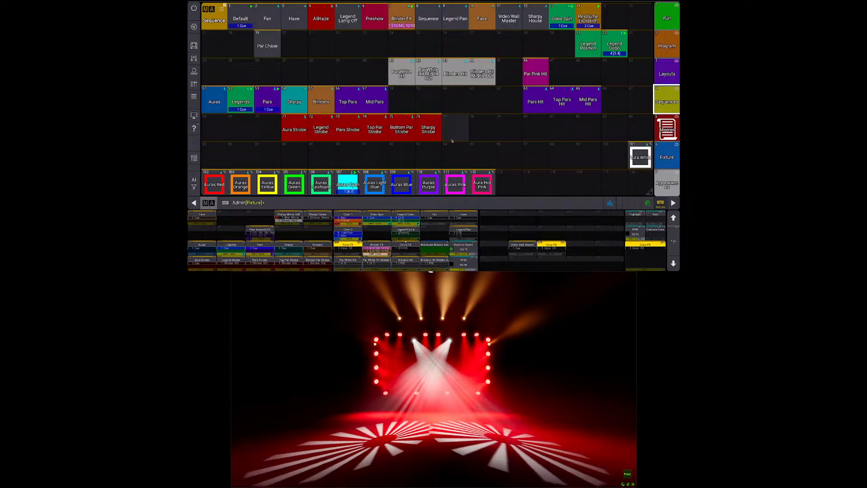
{"action": "key", "text": "s"}
{"action": "key", "text": "F7"}
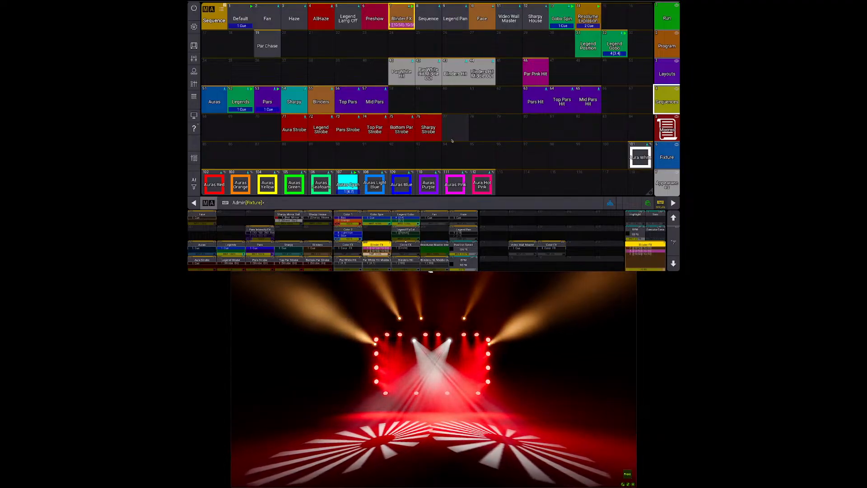
{"action": "left_click", "coordinate": [666, 18]}
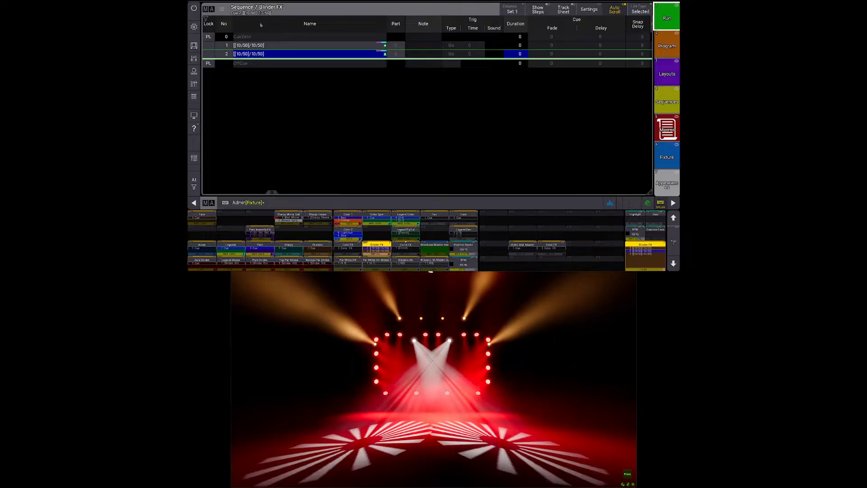
{"action": "left_click", "coordinate": [306, 52]}
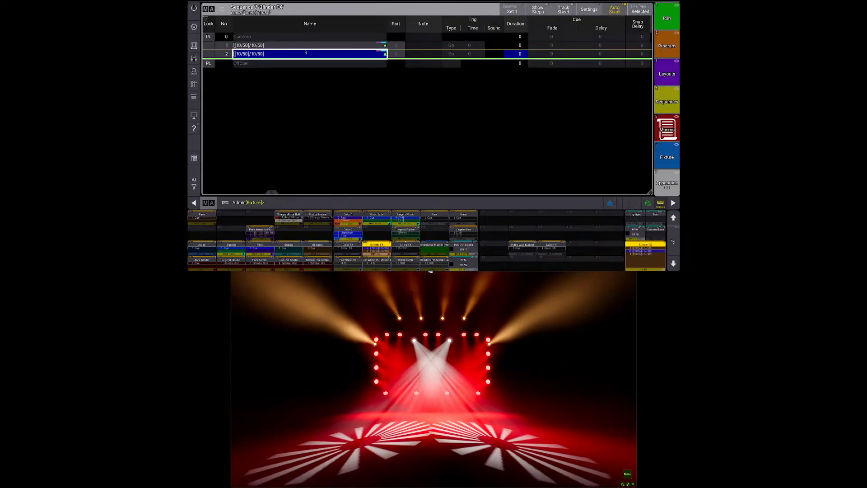
Step: Set Phase to 360 in the Color FX Gen layout and check the color effect across the pars in the Default layout
{"action": "left_click", "coordinate": [663, 66]}
{"action": "left_click", "coordinate": [217, 100]}
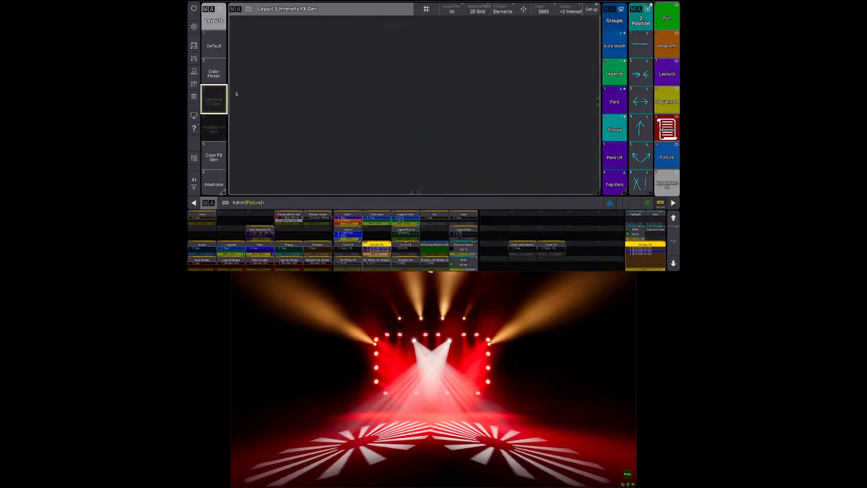
{"action": "left_click", "coordinate": [213, 157]}
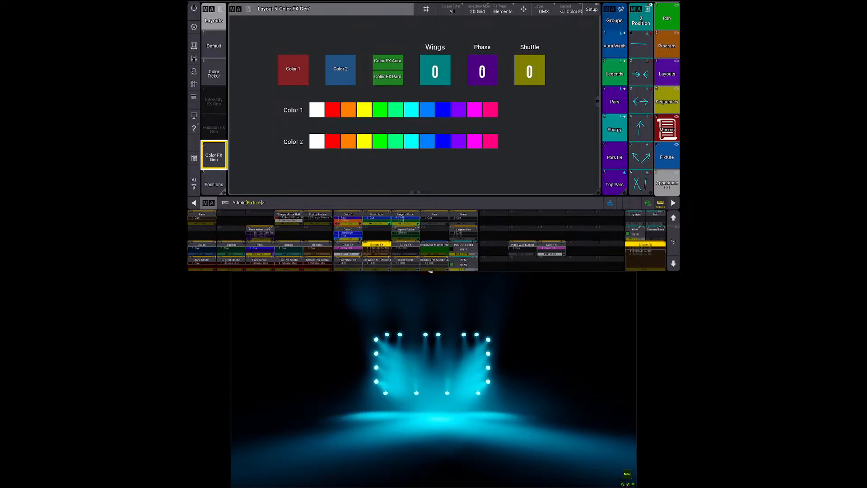
{"action": "left_click", "coordinate": [482, 71]}
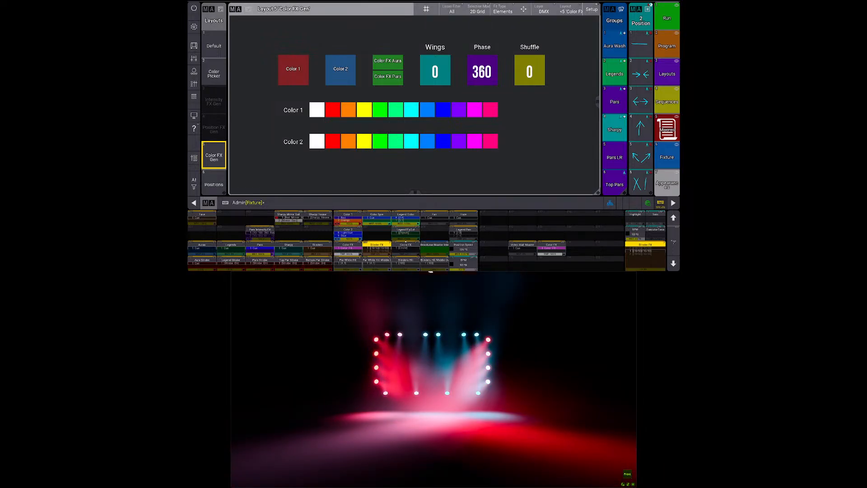
{"action": "left_click", "coordinate": [214, 44]}
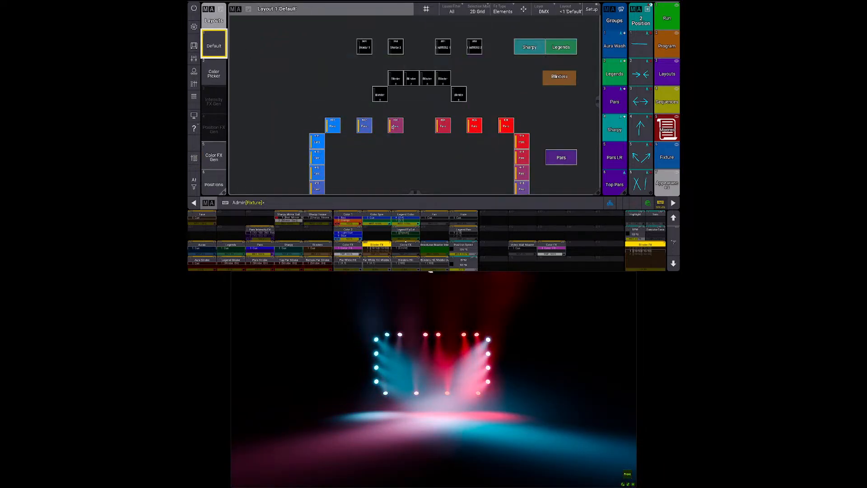
{"action": "scroll", "coordinate": [411, 93], "scroll_direction": "down", "scroll_amount": 3}
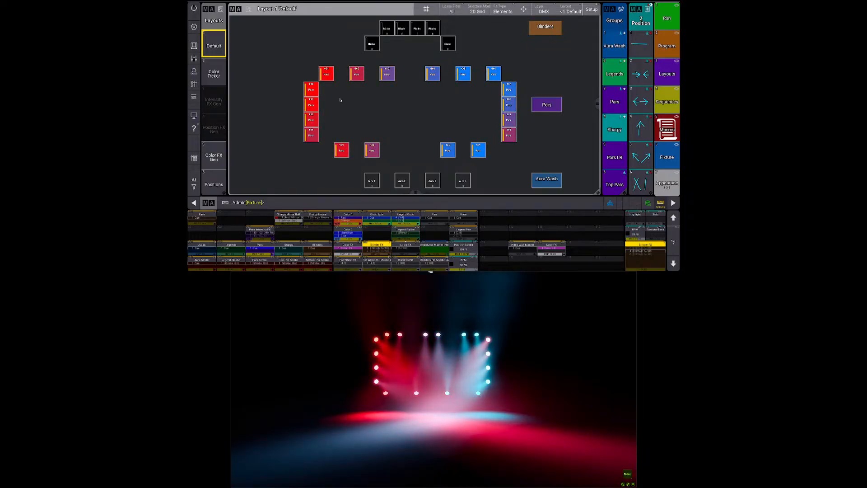
Step: Try the color effect with Shuffle set to 1, comparing the pars in the Default layout, and return Shuffle to 0
{"action": "left_click", "coordinate": [214, 156]}
{"action": "left_click_drag", "start_coordinate": [531, 88], "coordinate": [536, 136]}
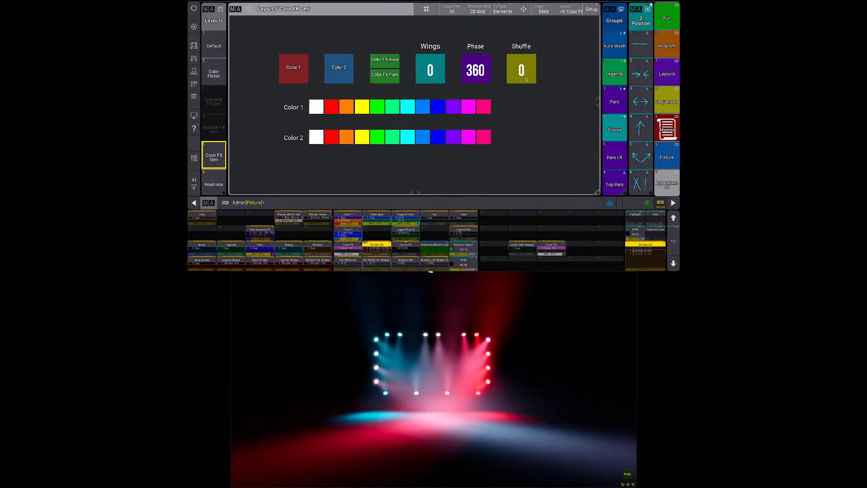
{"action": "left_click", "coordinate": [521, 69]}
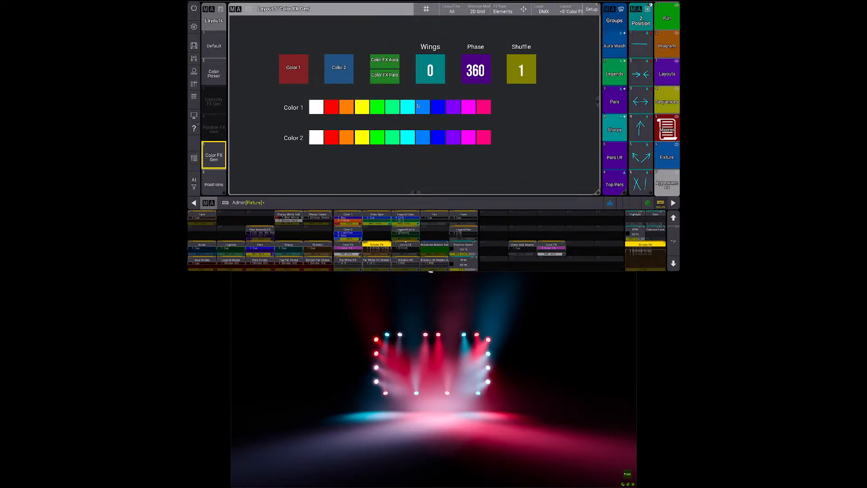
{"action": "left_click", "coordinate": [213, 45]}
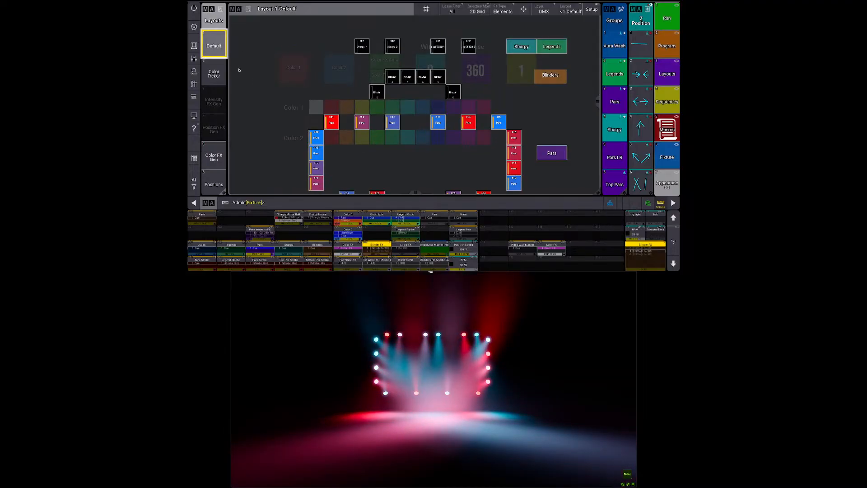
{"action": "scroll", "coordinate": [343, 76], "scroll_direction": "down", "scroll_amount": 1}
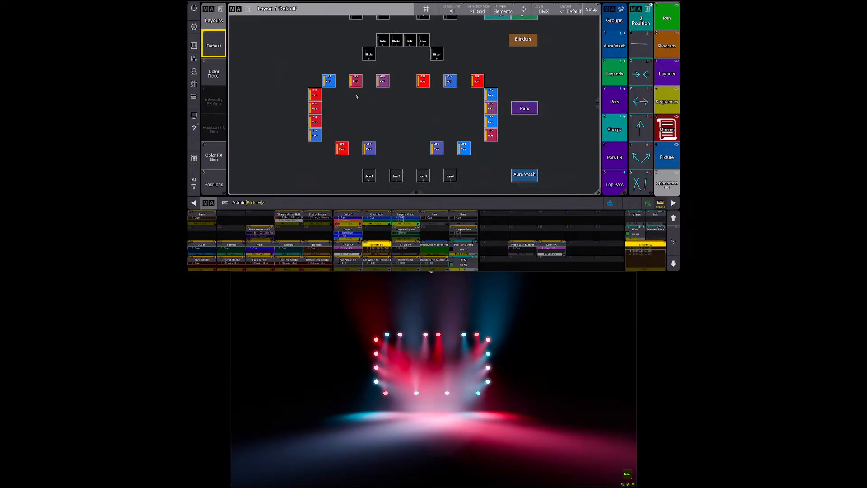
{"action": "left_click", "coordinate": [214, 156]}
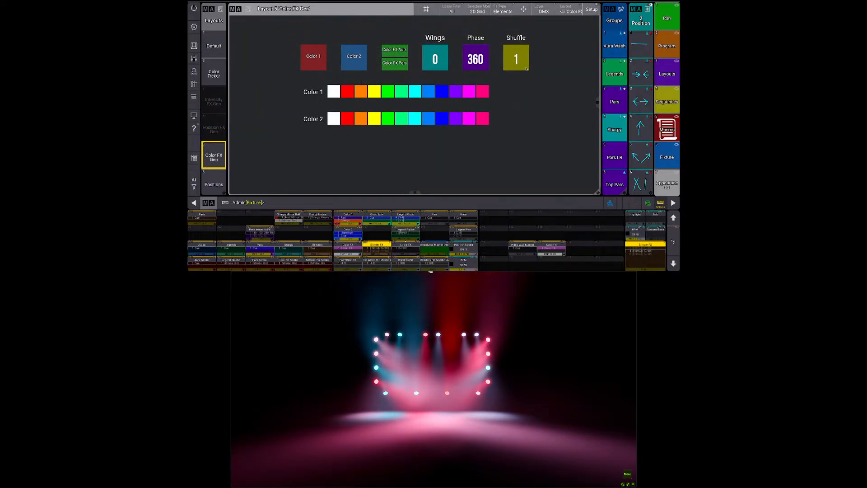
{"action": "left_click", "coordinate": [525, 68]}
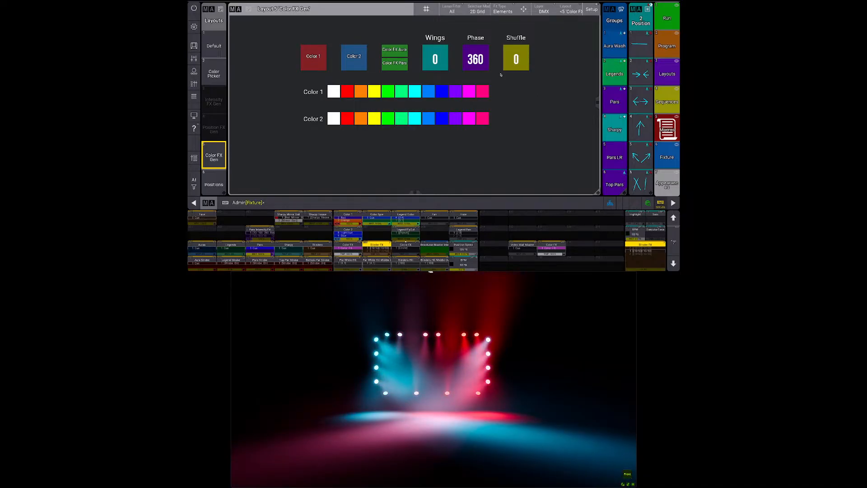
Step: Open the Color FX Shuffle sequence for editing and examine the commands of its Off and On cues
{"action": "left_click", "coordinate": [521, 66]}
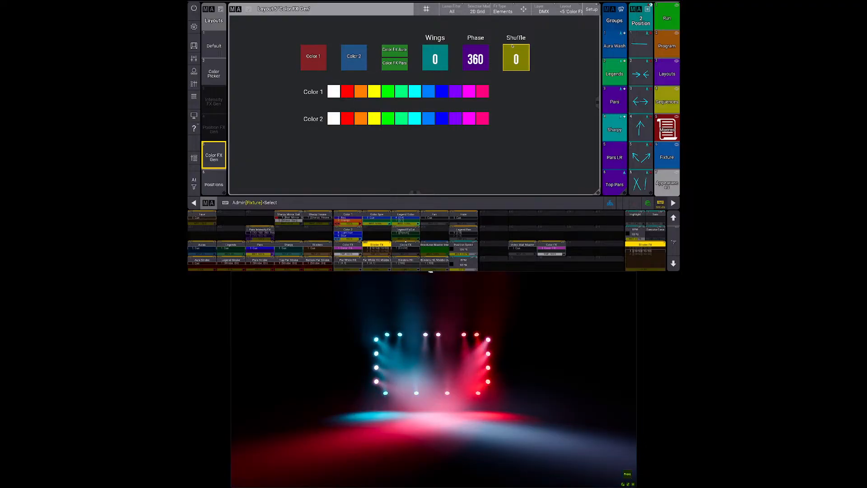
{"action": "left_click", "coordinate": [507, 63]}
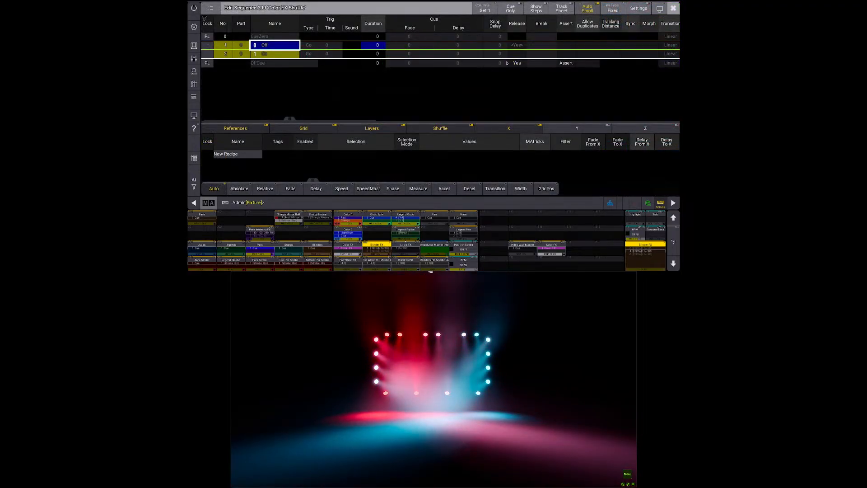
{"action": "left_click_drag", "start_coordinate": [499, 74], "coordinate": [364, 76]}
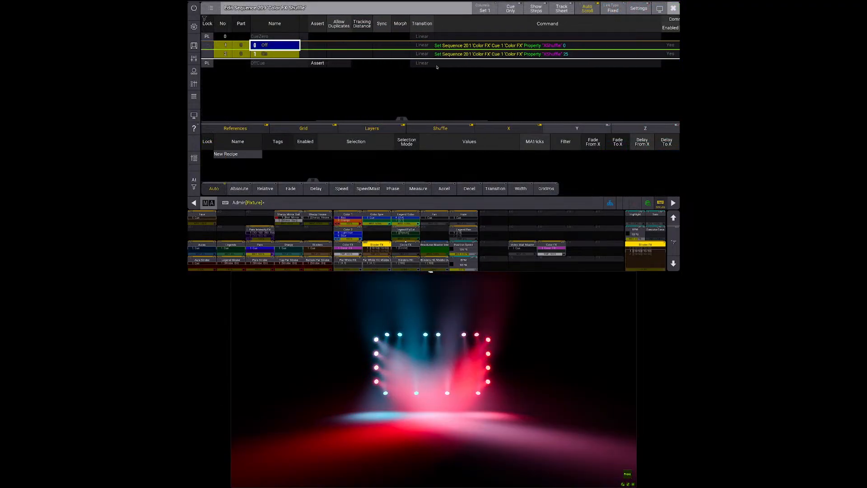
{"action": "left_click", "coordinate": [559, 46]}
{"action": "left_click", "coordinate": [581, 53]}
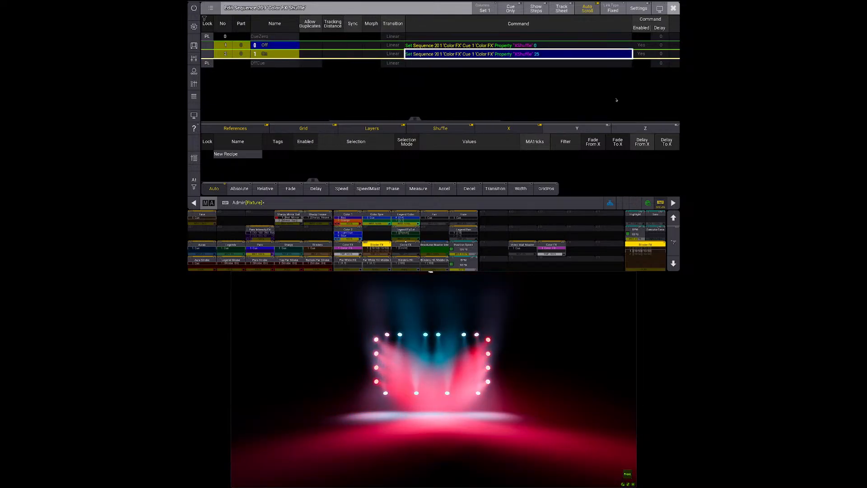
{"action": "key", "text": "Escape"}
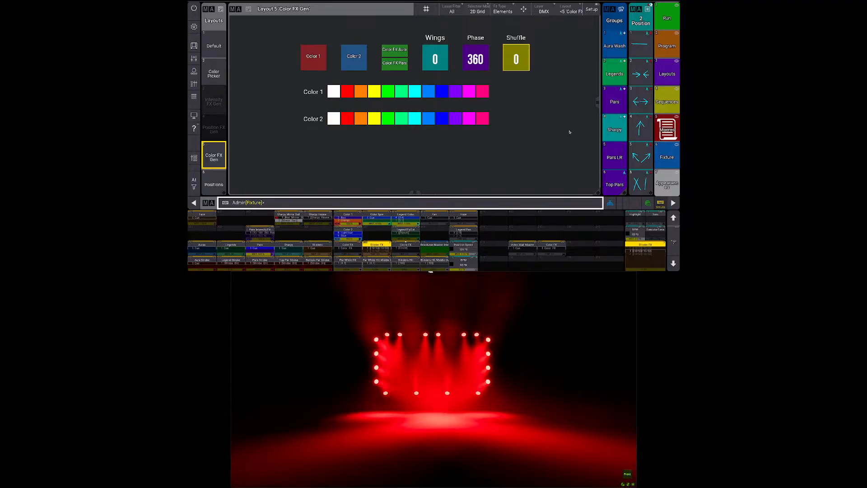
Step: Move sequences 301 through 308, the Resolume layers and Sharpy Mirror Ball, to start at 401 in the sequence pool
{"action": "left_click", "coordinate": [667, 101]}
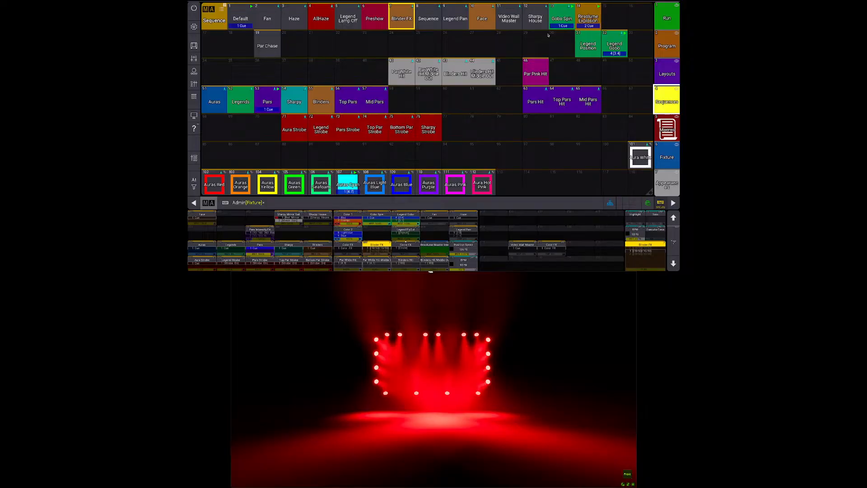
{"action": "scroll", "coordinate": [500, 114], "scroll_direction": "down", "scroll_amount": 10}
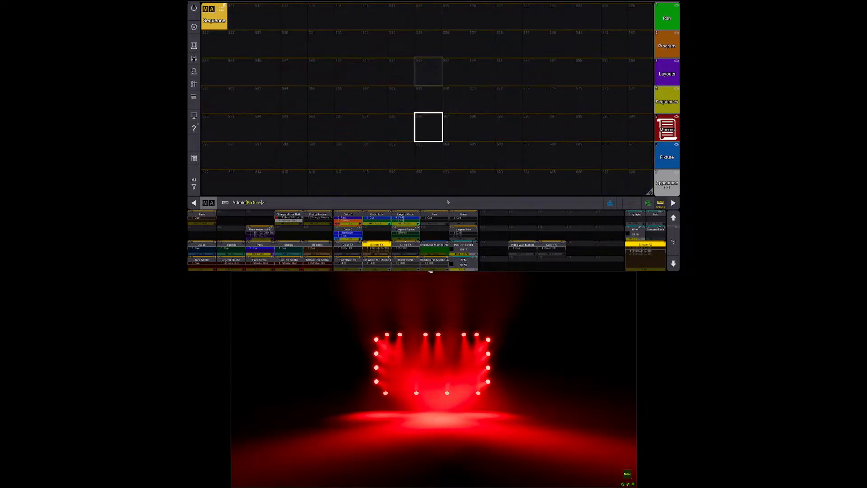
{"action": "scroll", "coordinate": [449, 135], "scroll_direction": "up", "scroll_amount": 10}
{"action": "scroll", "coordinate": [457, 78], "scroll_direction": "down", "scroll_amount": 3}
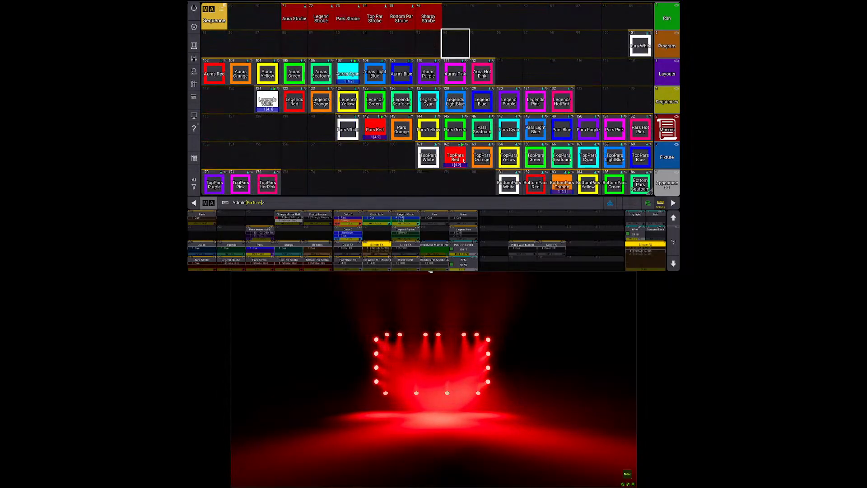
{"action": "scroll", "coordinate": [483, 152], "scroll_direction": "down", "scroll_amount": 1}
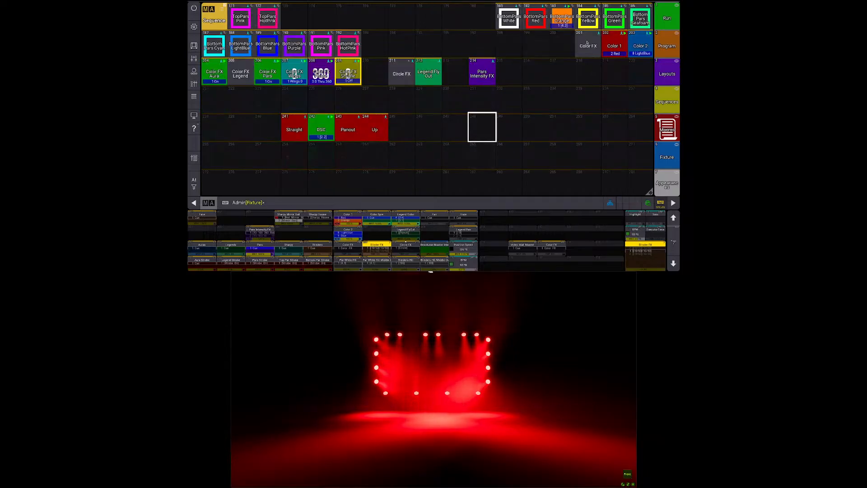
{"action": "scroll", "coordinate": [425, 133], "scroll_direction": "down", "scroll_amount": 4}
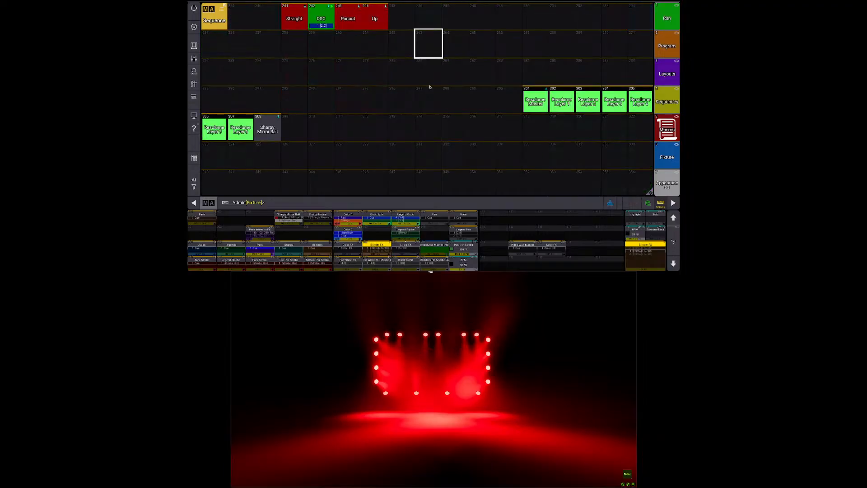
{"action": "scroll", "coordinate": [430, 107], "scroll_direction": "up", "scroll_amount": 1}
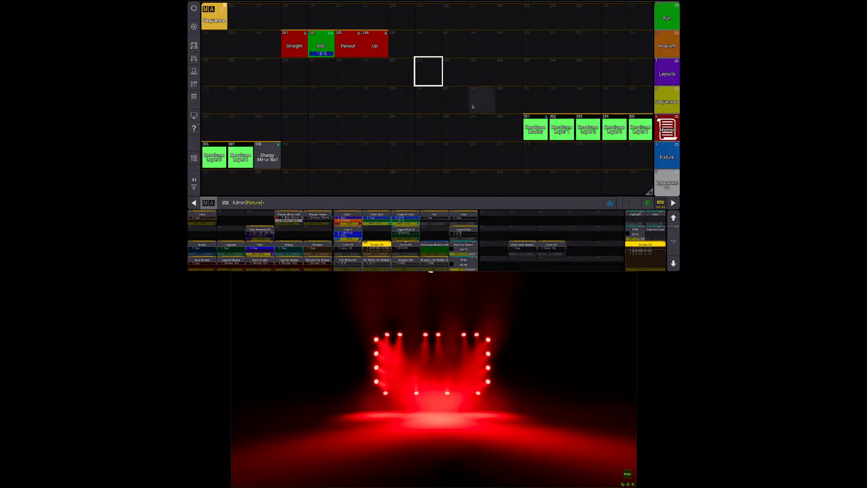
{"action": "type", "text": "Move Sequence"}
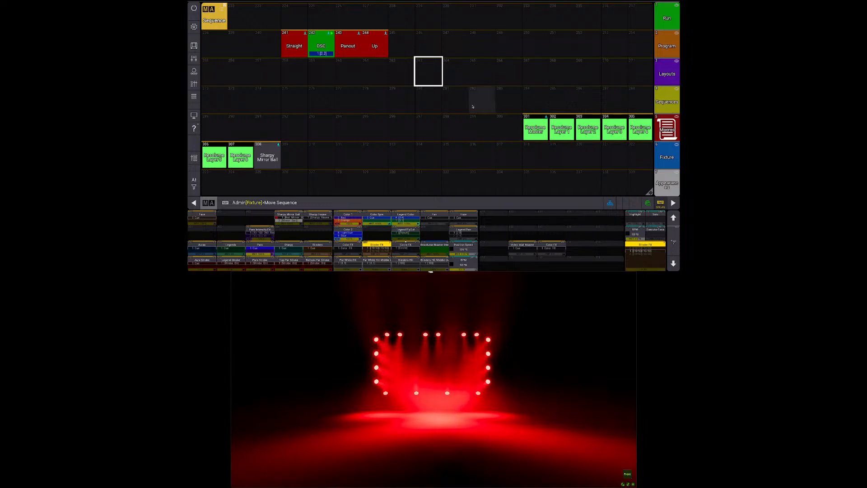
{"action": "type", "text": " 301"}
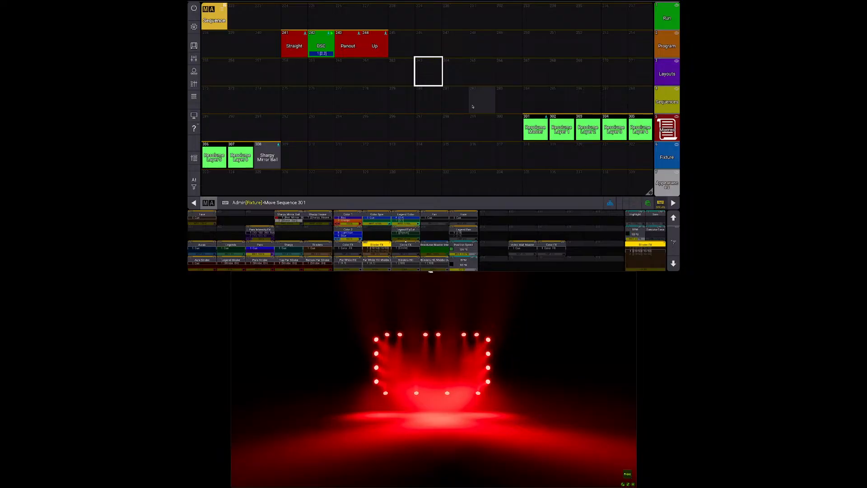
{"action": "type", "text": " Thru 308"}
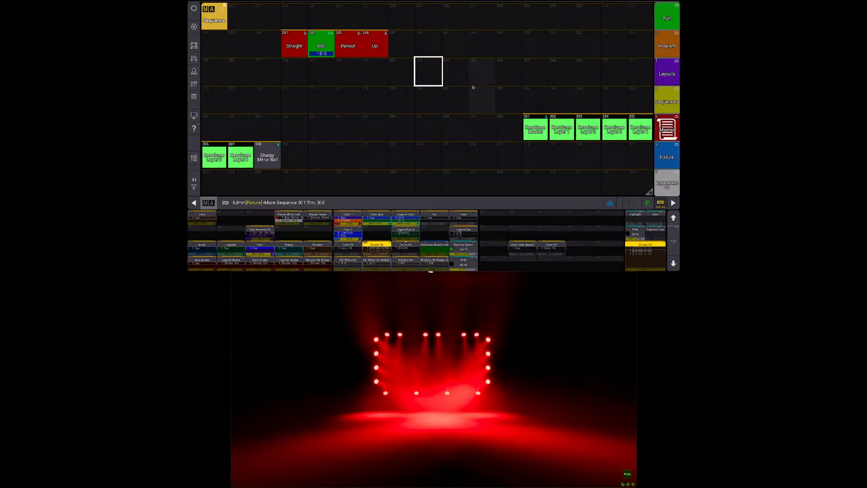
{"action": "scroll", "coordinate": [472, 107], "scroll_direction": "down", "scroll_amount": 6}
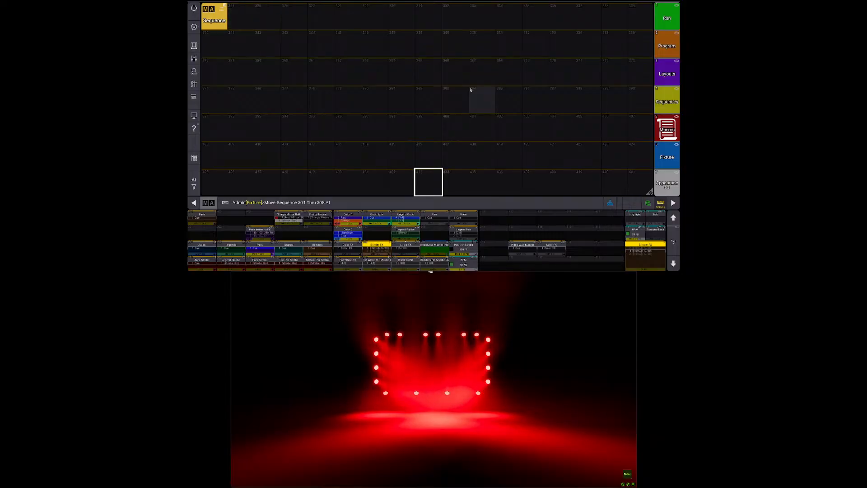
{"action": "type", "text": "308 At 401"}
{"action": "key", "text": "Return"}
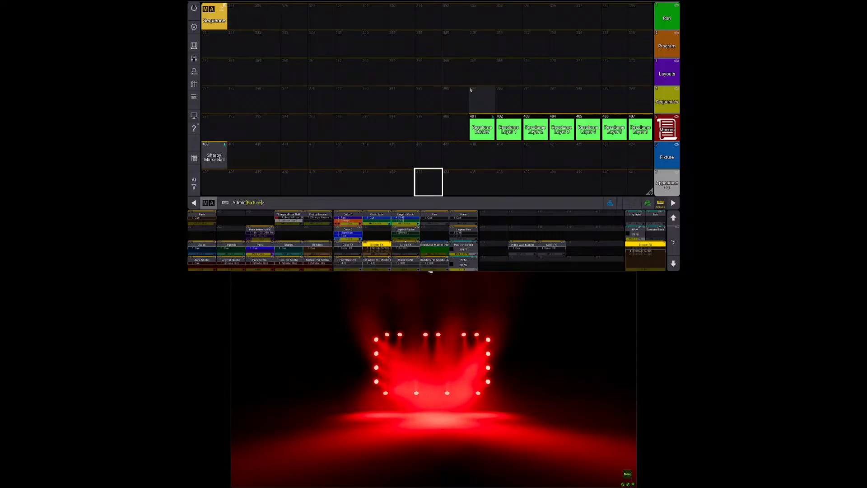
Step: Move sequences 241 through 244, the Straight, DSC, Panout and Up positions, to start at 301 in the sequence pool
{"action": "scroll", "coordinate": [471, 90], "scroll_direction": "up", "scroll_amount": 8}
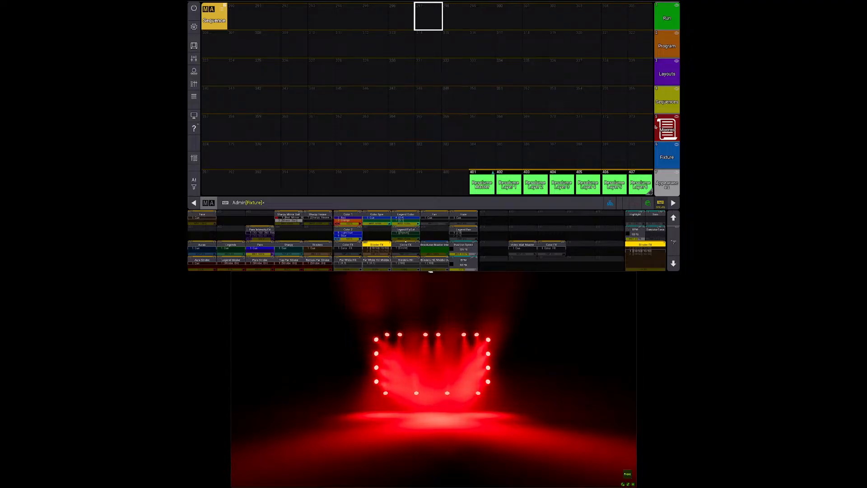
{"action": "scroll", "coordinate": [407, 77], "scroll_direction": "up", "scroll_amount": 6}
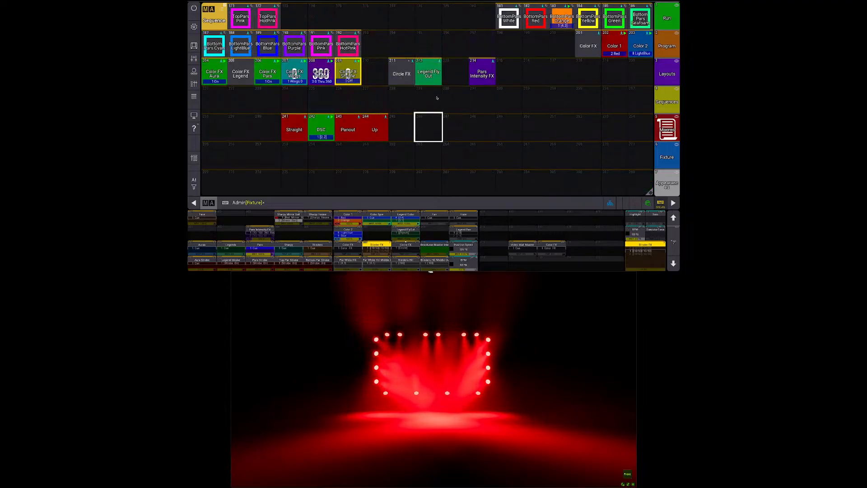
{"action": "scroll", "coordinate": [435, 71], "scroll_direction": "down", "scroll_amount": 1}
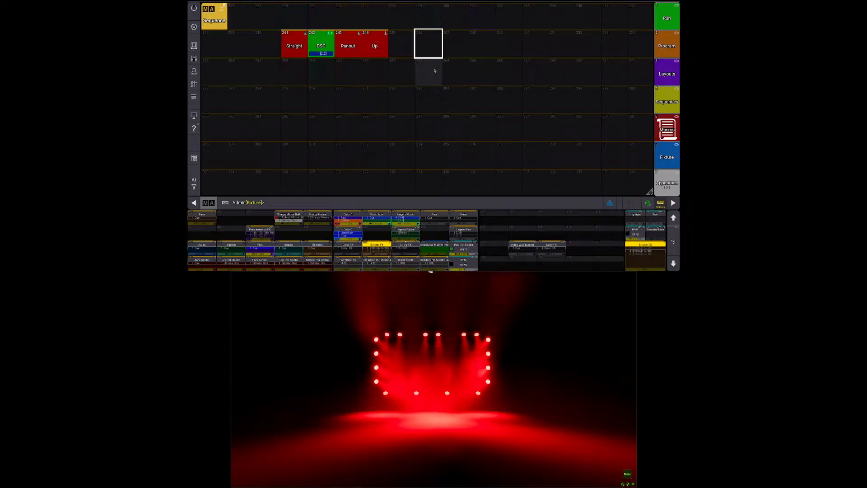
{"action": "key", "text": "m"}
{"action": "type", "text": "quence"}
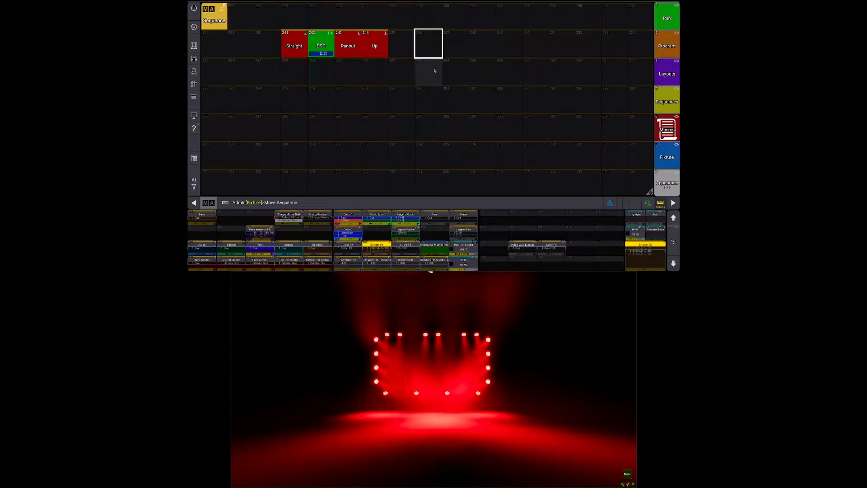
{"action": "type", "text": "241t2"}
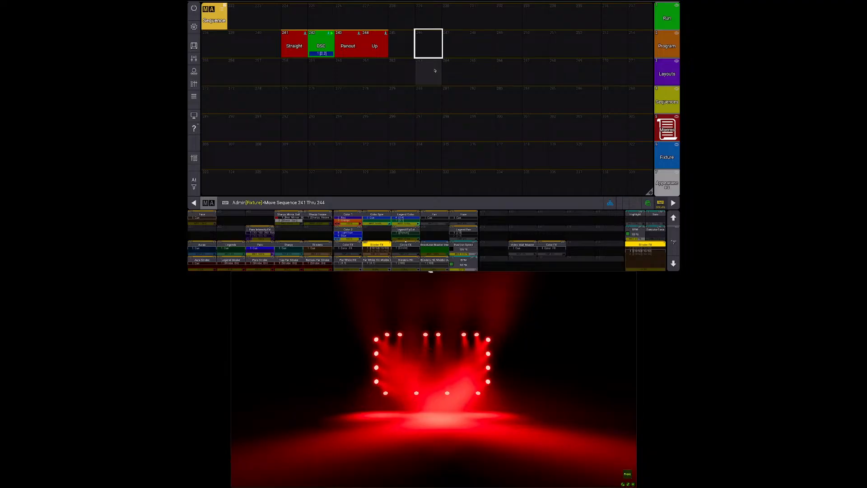
{"action": "type", "text": "44 At 301"}
{"action": "key", "text": "Return"}
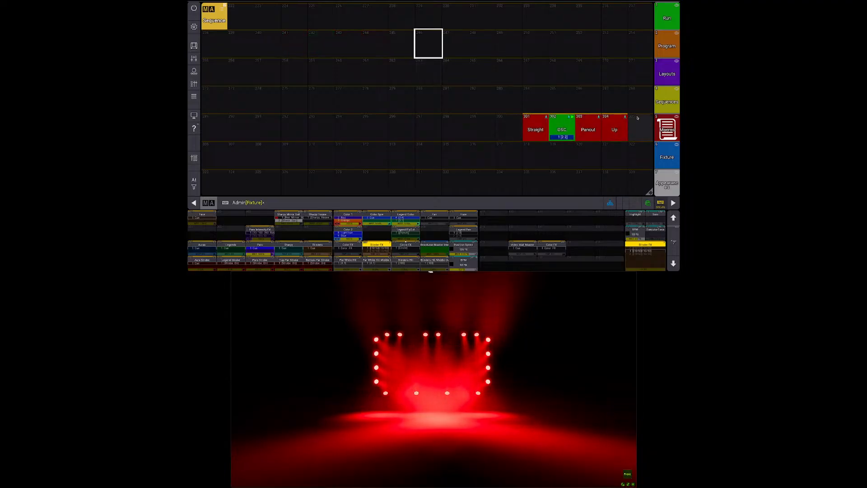
Step: Check the Legends positions in the Positions layout by turning Straight on and DSC off
{"action": "left_click", "coordinate": [666, 73]}
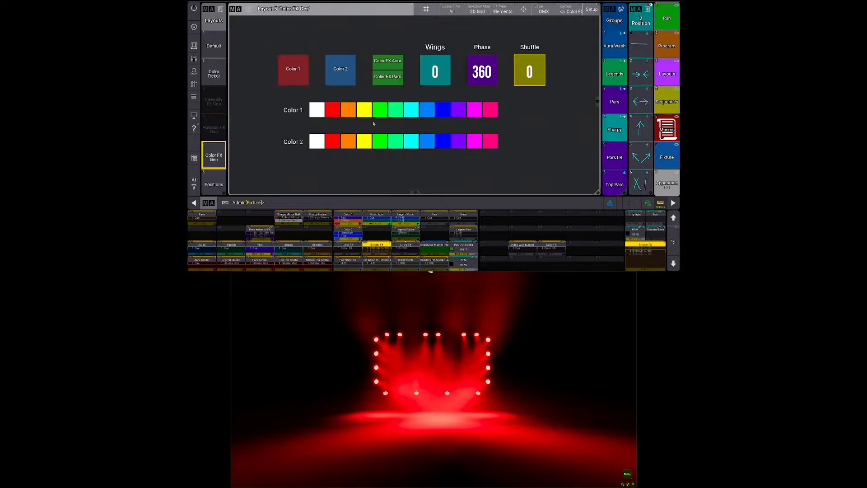
{"action": "left_click", "coordinate": [217, 185]}
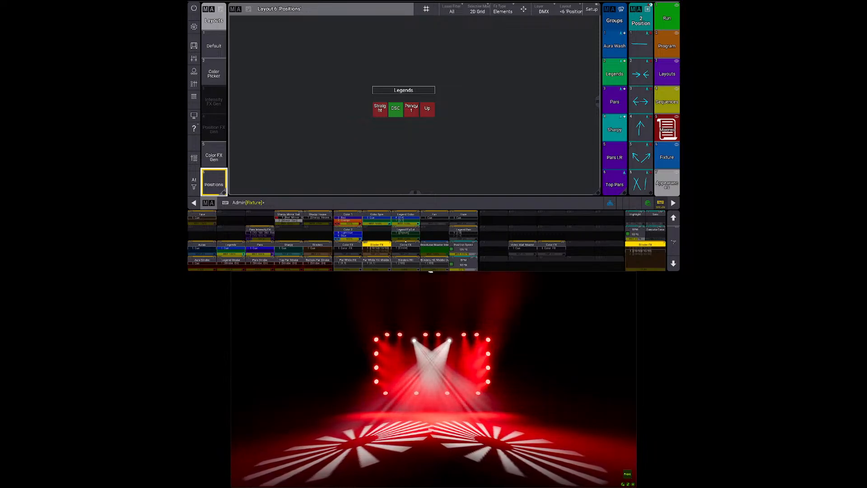
{"action": "left_click", "coordinate": [381, 109]}
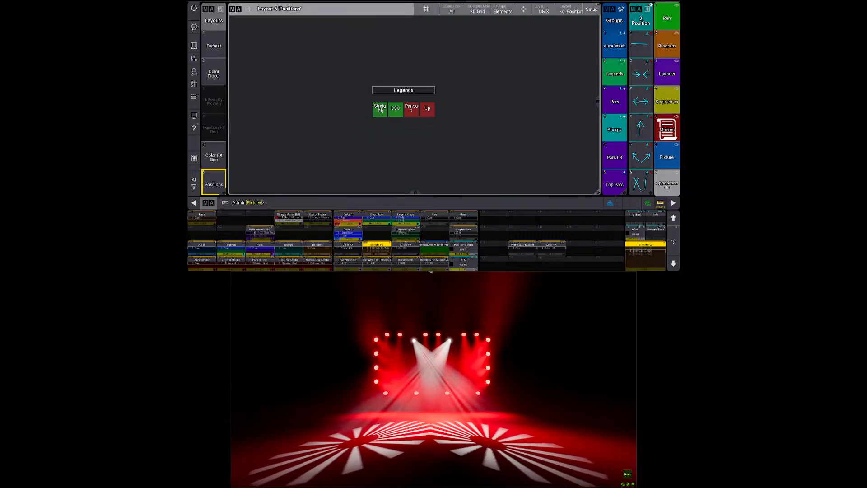
{"action": "left_click", "coordinate": [392, 110]}
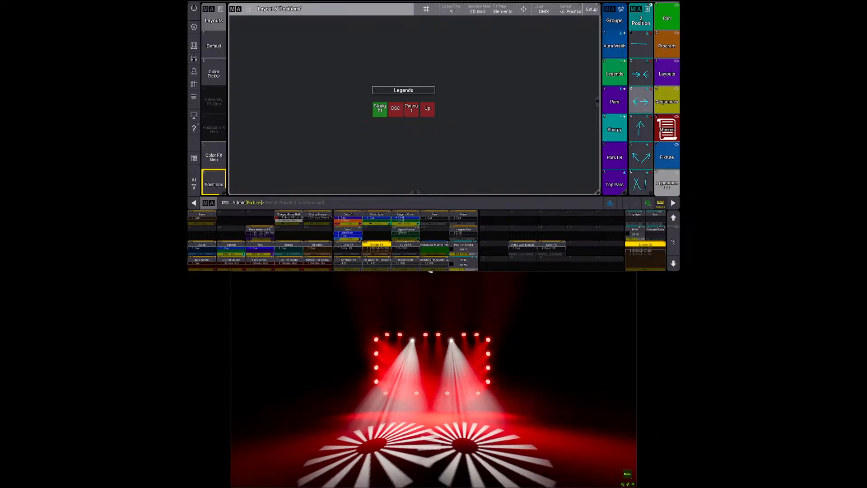
Step: Examine the sequence pool from the color effects through the relocated position sequences to the Resolume layers
{"action": "left_click", "coordinate": [665, 105]}
{"action": "scroll", "coordinate": [464, 137], "scroll_direction": "down", "scroll_amount": 10}
{"action": "scroll", "coordinate": [462, 133], "scroll_direction": "up", "scroll_amount": 10}
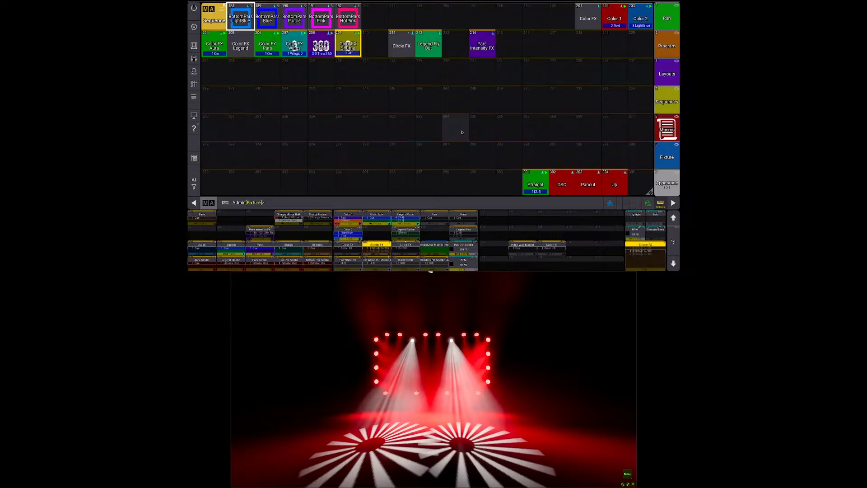
{"action": "scroll", "coordinate": [480, 90], "scroll_direction": "down", "scroll_amount": 5}
{"action": "scroll", "coordinate": [519, 104], "scroll_direction": "down", "scroll_amount": 6}
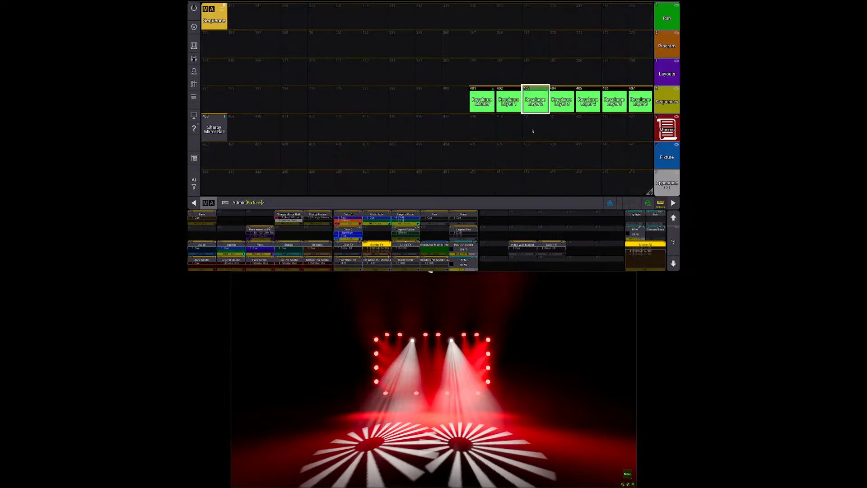
{"action": "scroll", "coordinate": [535, 131], "scroll_direction": "up", "scroll_amount": 6}
{"action": "scroll", "coordinate": [547, 107], "scroll_direction": "up", "scroll_amount": 1}
{"action": "scroll", "coordinate": [547, 109], "scroll_direction": "up", "scroll_amount": 4}
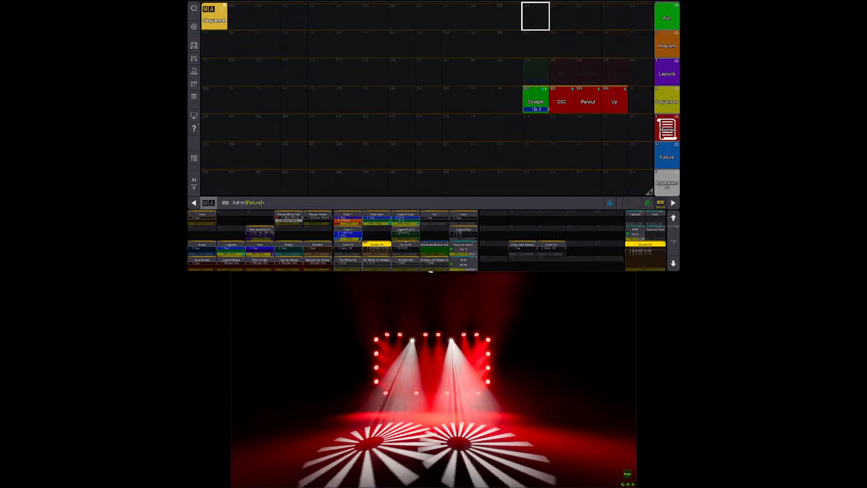
{"action": "scroll", "coordinate": [555, 121], "scroll_direction": "down", "scroll_amount": 2}
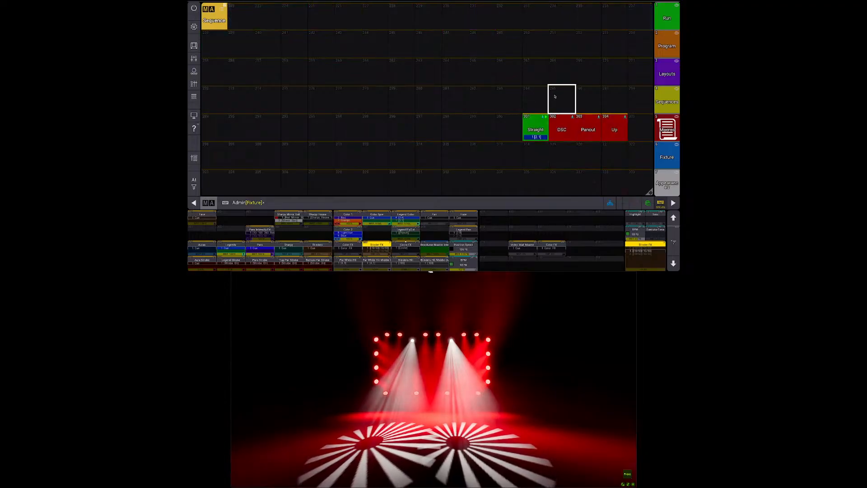
Step: Run the Panout and DSC position sequences directly from the sequence pool
{"action": "left_click", "coordinate": [583, 119]}
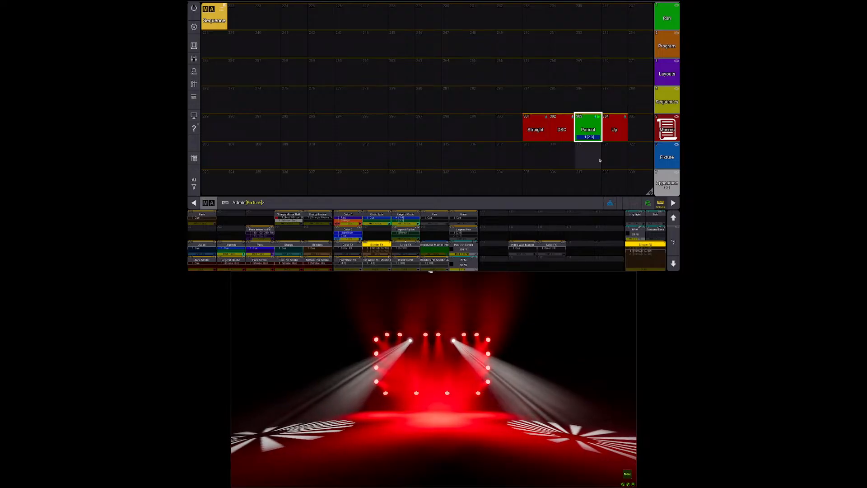
{"action": "key", "text": "g"}
{"action": "left_click", "coordinate": [559, 133]}
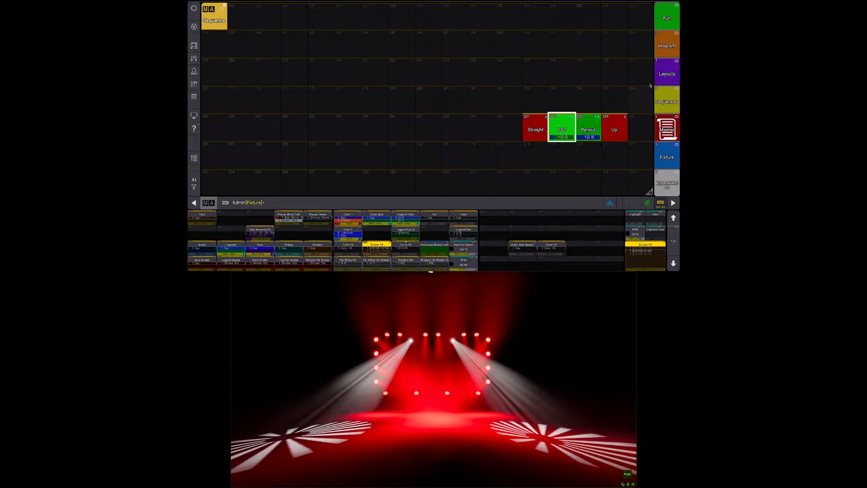
Step: Recall the Straight and Up positions for the Legends from the Positions layout
{"action": "left_click", "coordinate": [667, 76]}
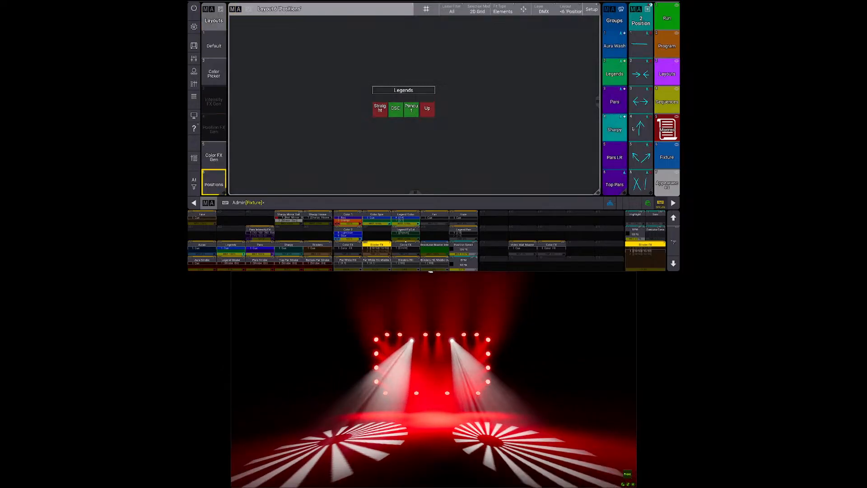
{"action": "left_click", "coordinate": [380, 112]}
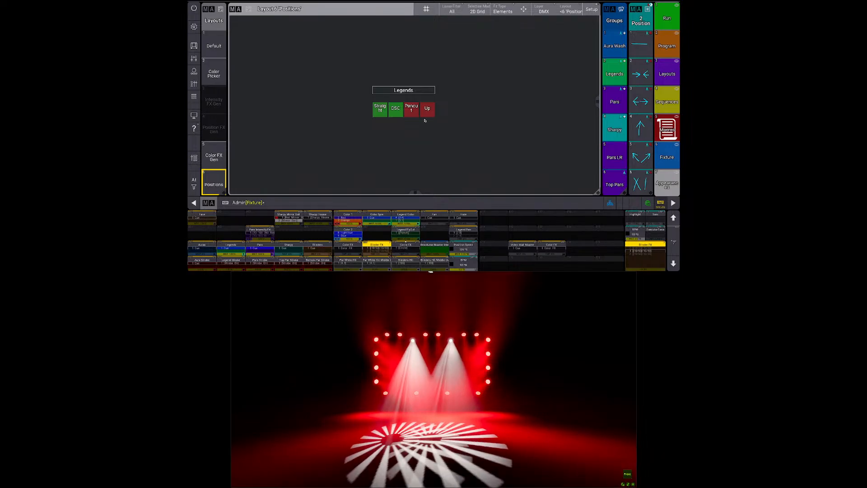
{"action": "left_click", "coordinate": [427, 111]}
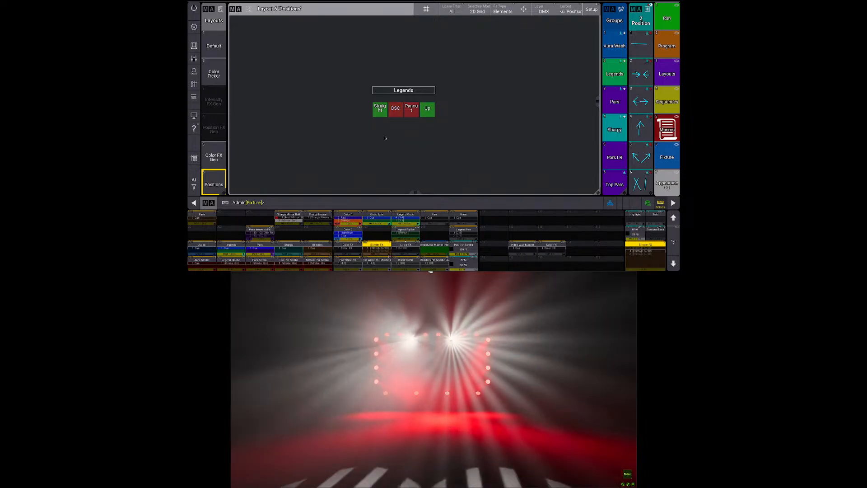
Step: Color the top pars yellow and the bottom pars seafoam from the Color Picker layout
{"action": "left_click", "coordinate": [213, 71]}
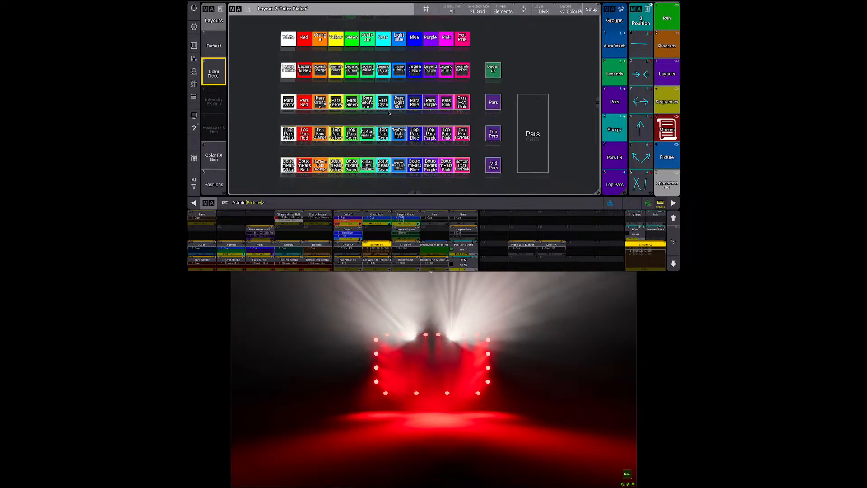
{"action": "left_click", "coordinate": [337, 131]}
{"action": "left_click", "coordinate": [368, 161]}
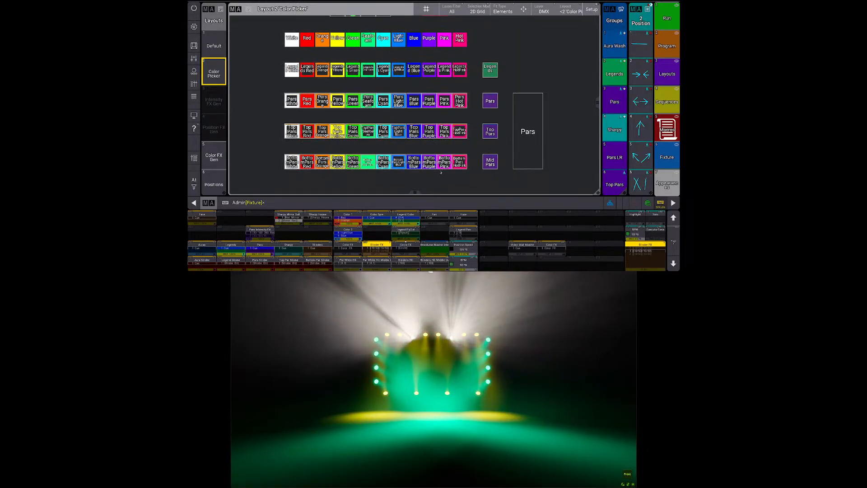
{"action": "scroll", "coordinate": [415, 98], "scroll_direction": "up", "scroll_amount": 2}
{"action": "scroll", "coordinate": [416, 98], "scroll_direction": "down", "scroll_amount": 1}
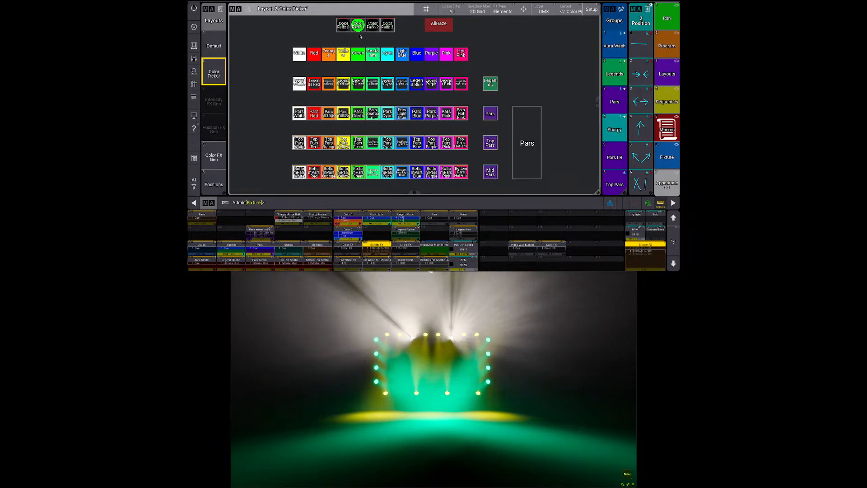
Step: Open the TopPars Yellow sequence for editing and examine its recipe's Selection and MAtricks entries
{"action": "left_click", "coordinate": [656, 98]}
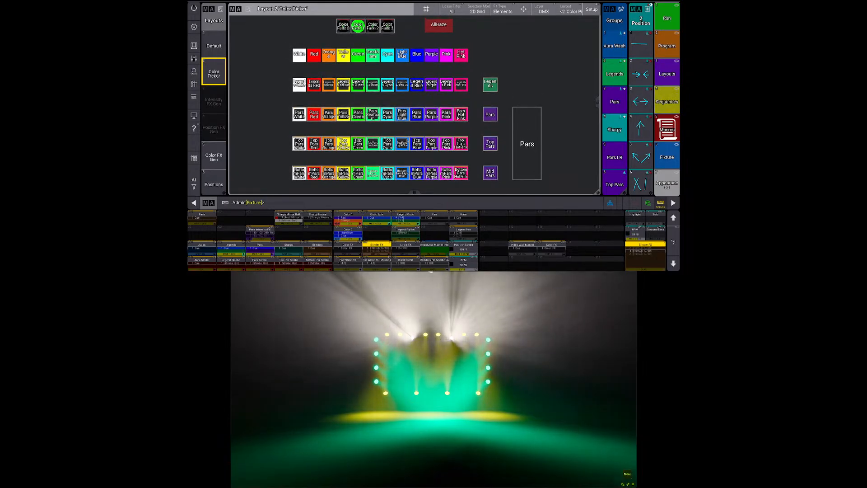
{"action": "key", "text": "e"}
{"action": "left_click", "coordinate": [343, 143]}
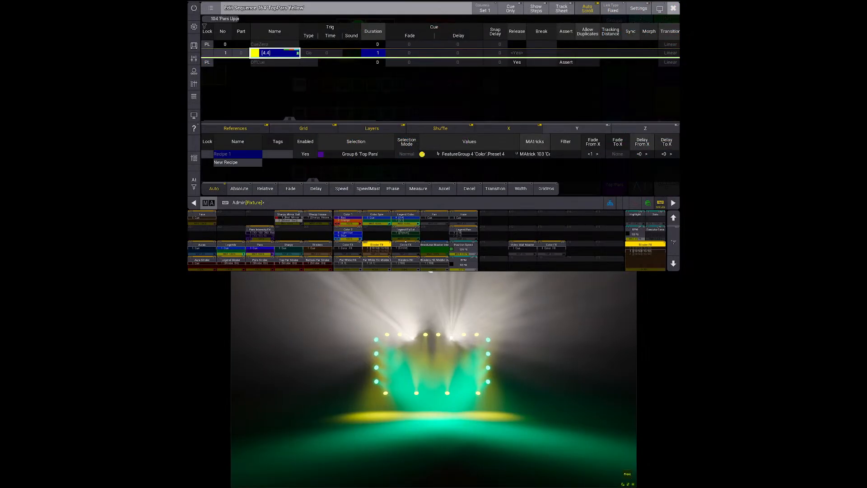
{"action": "left_click", "coordinate": [364, 155]}
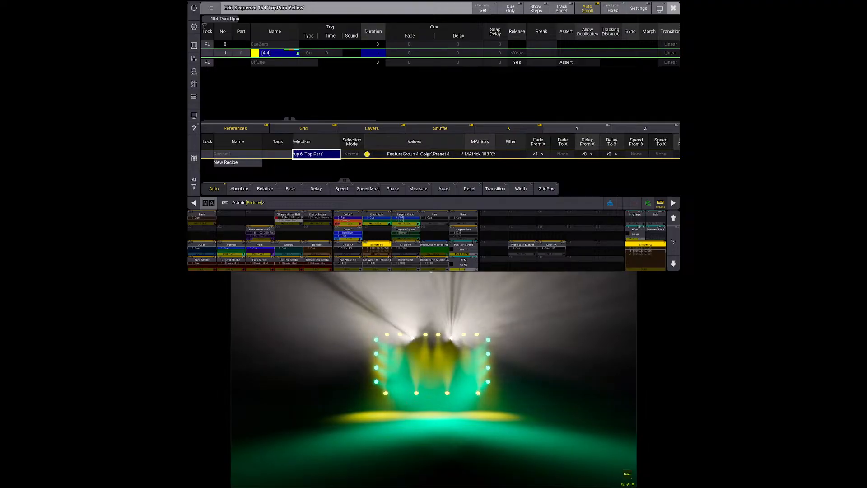
{"action": "left_click", "coordinate": [479, 154]}
{"action": "left_click_drag", "start_coordinate": [496, 145], "coordinate": [421, 158]}
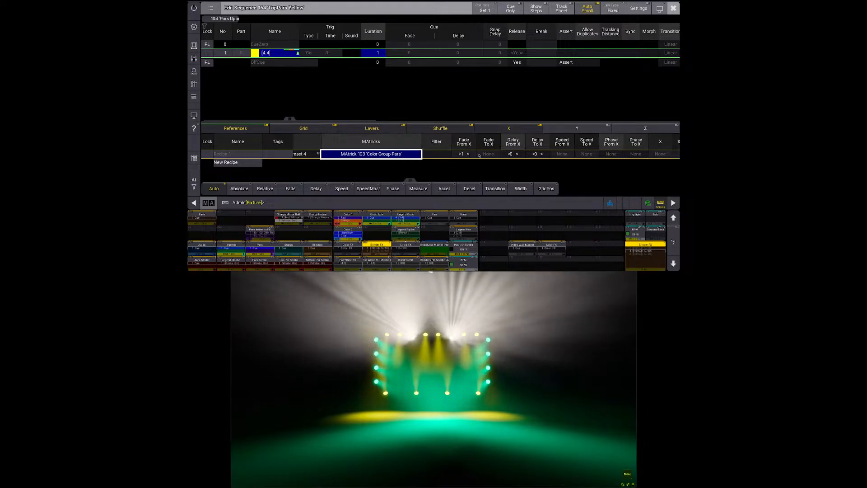
{"action": "left_click", "coordinate": [676, 13]}
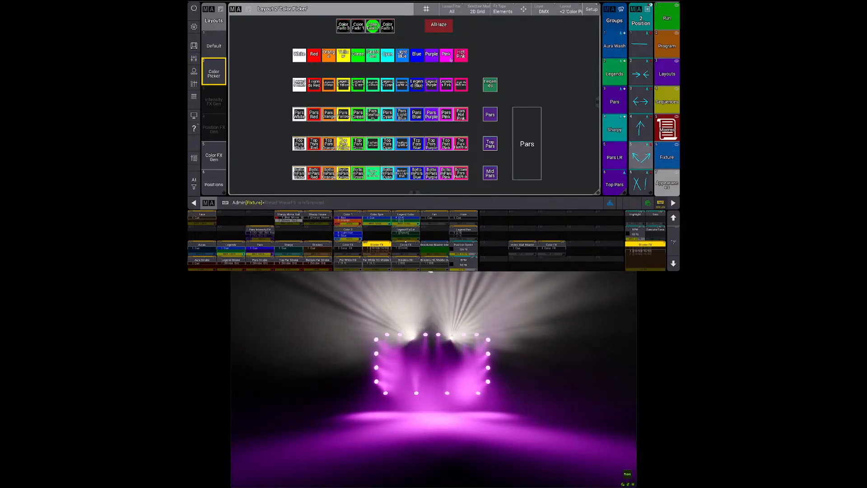
Step: Switch the color fade back to Color Fade 1 and examine the command lines of its macro
{"action": "left_click", "coordinate": [373, 25]}
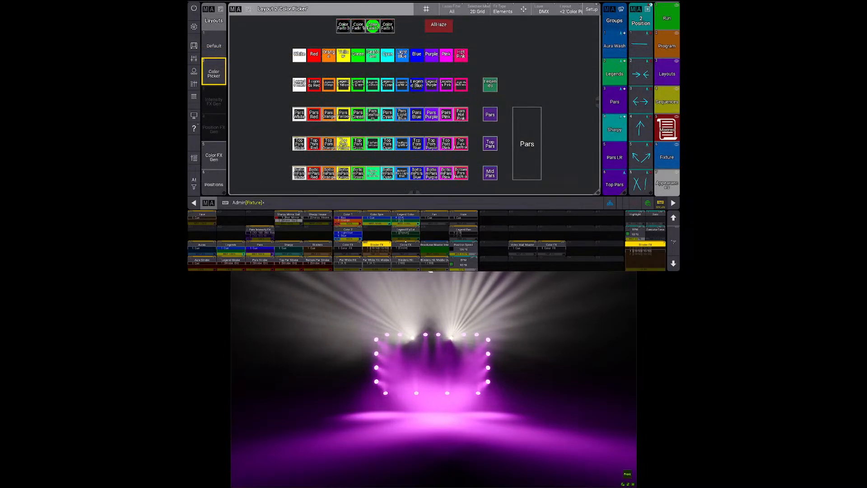
{"action": "left_click", "coordinate": [358, 27]}
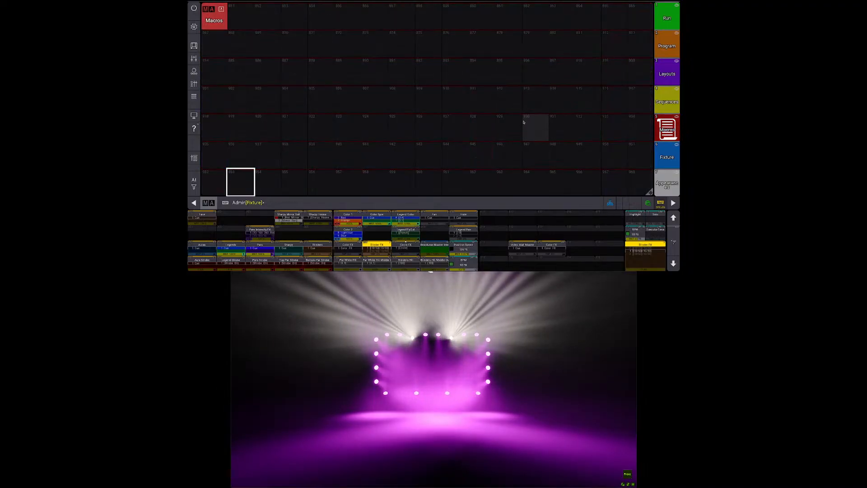
{"action": "scroll", "coordinate": [523, 122], "scroll_direction": "down", "scroll_amount": 10}
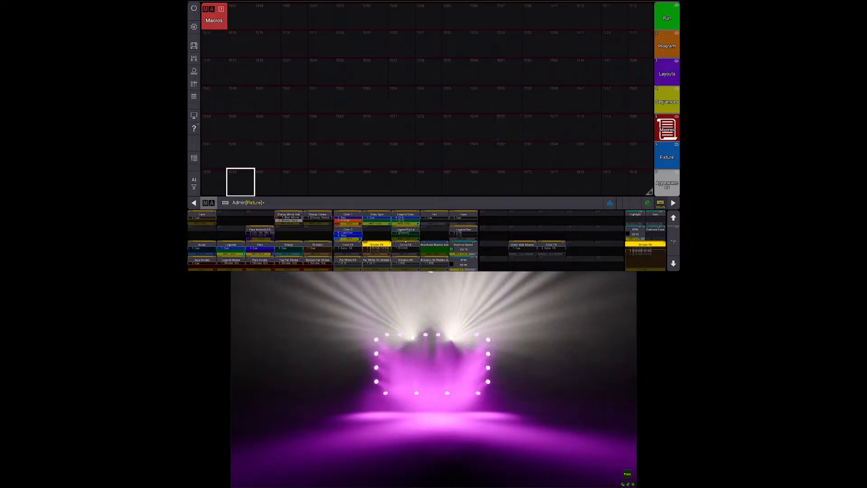
{"action": "left_click", "coordinate": [667, 72]}
{"action": "left_click", "coordinate": [349, 32]}
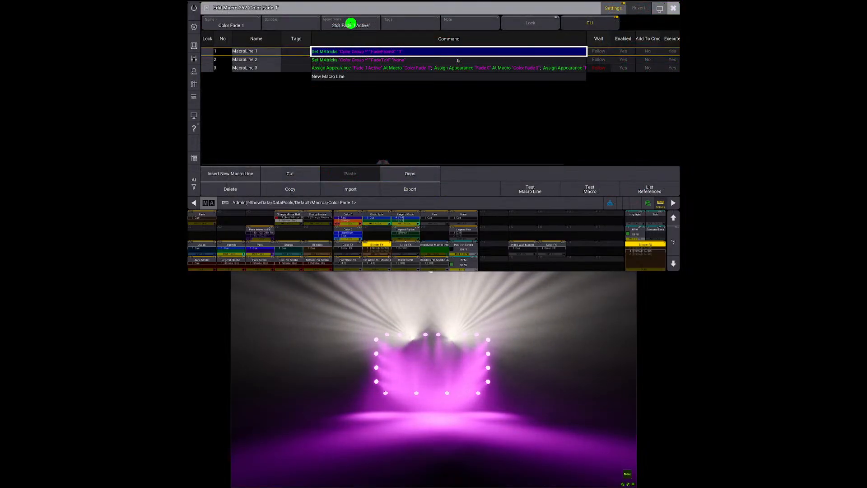
{"action": "key", "text": "Escape"}
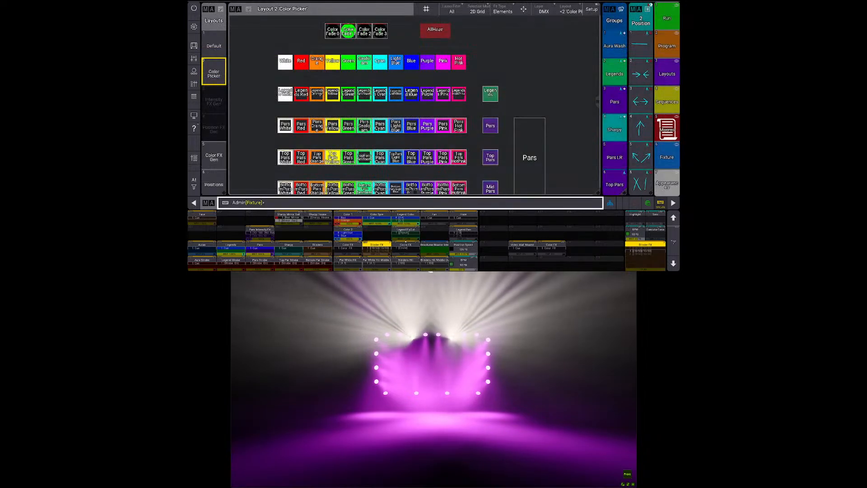
Step: Examine the macro pool, including the Color Fade and Color Wings macros
{"action": "left_click", "coordinate": [667, 129]}
{"action": "scroll", "coordinate": [466, 131], "scroll_direction": "down", "scroll_amount": 7}
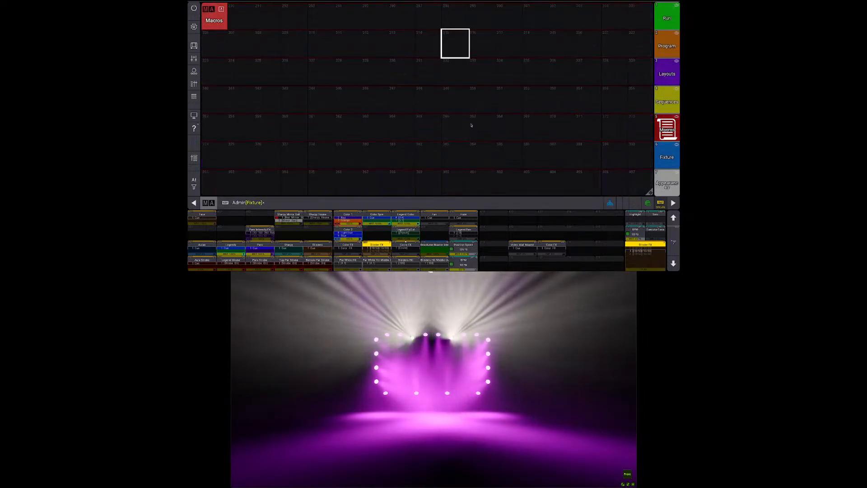
{"action": "left_click", "coordinate": [429, 45]}
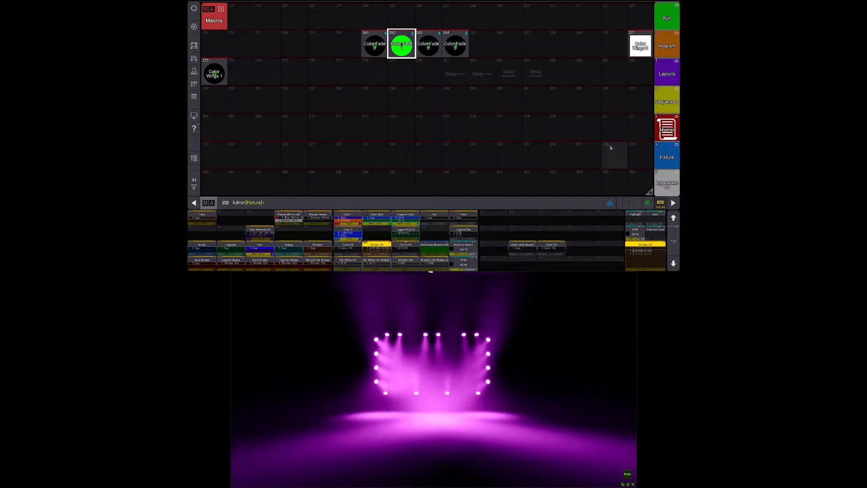
{"action": "scroll", "coordinate": [586, 128], "scroll_direction": "up", "scroll_amount": 10}
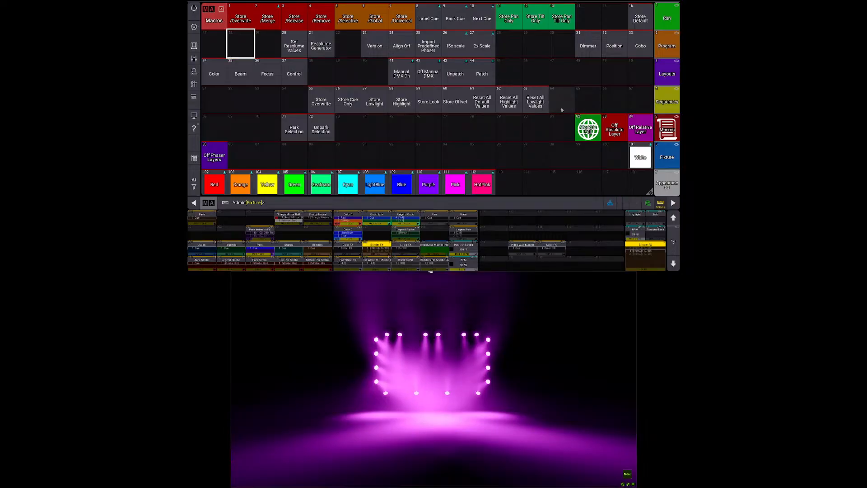
Step: Restrict the world to the selected pars with the World macro and view the Default layout
{"action": "key", "text": "Down"}
{"action": "scroll", "coordinate": [586, 128], "scroll_direction": "down", "scroll_amount": 5}
{"action": "scroll", "coordinate": [586, 128], "scroll_direction": "up", "scroll_amount": 10}
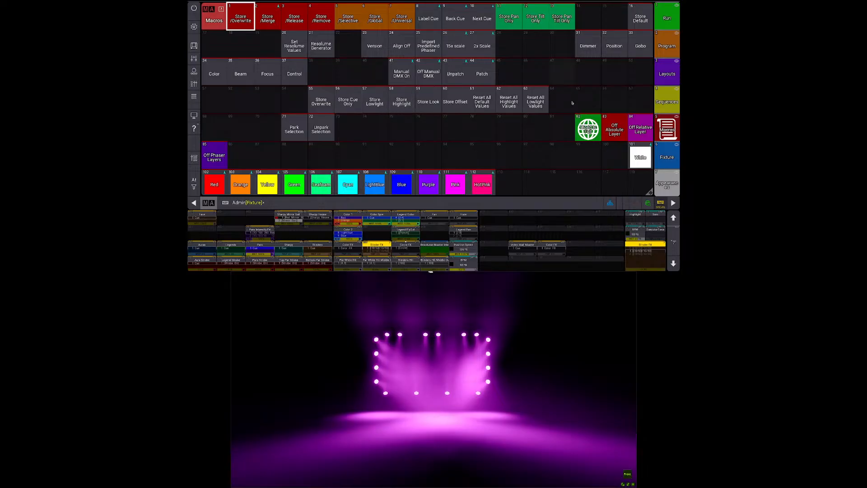
{"action": "left_click", "coordinate": [588, 128]}
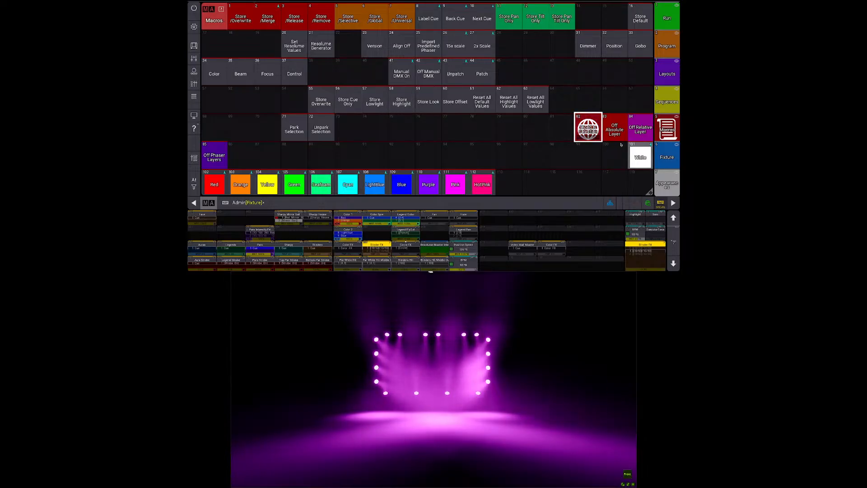
{"action": "left_click", "coordinate": [667, 74]}
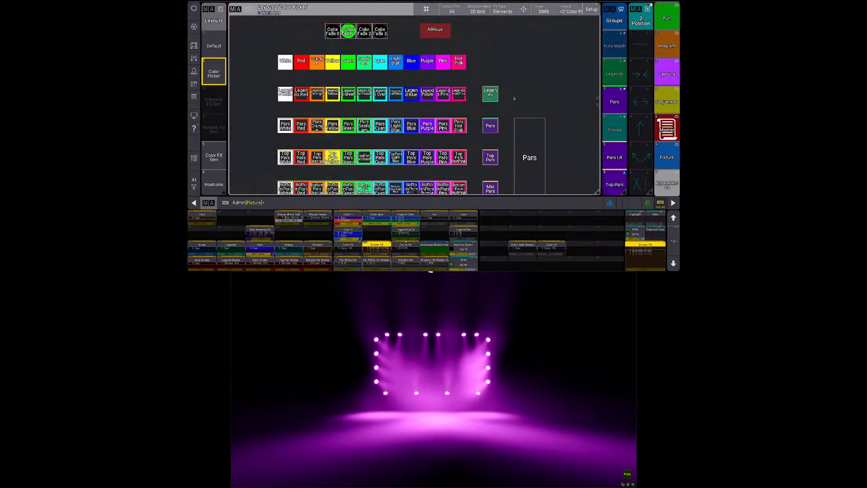
{"action": "left_click", "coordinate": [203, 41]}
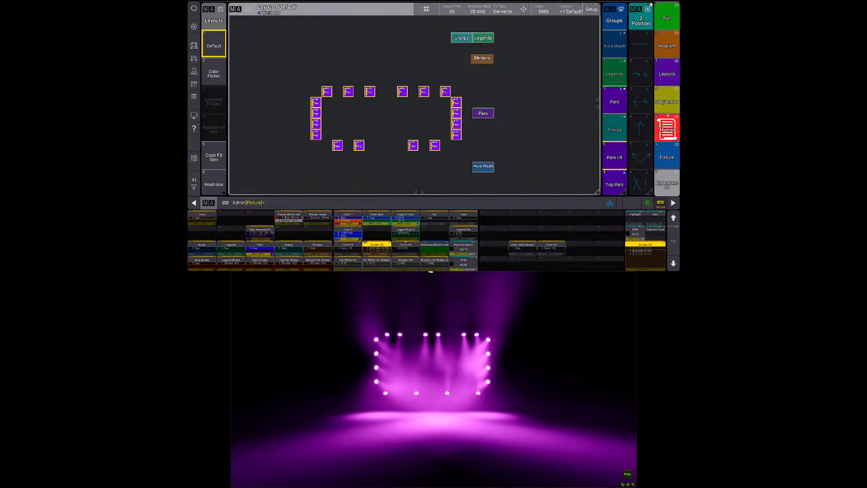
Step: Run the World macro again to restore the full world, and bring the whole Default layout into view
{"action": "left_click", "coordinate": [667, 129]}
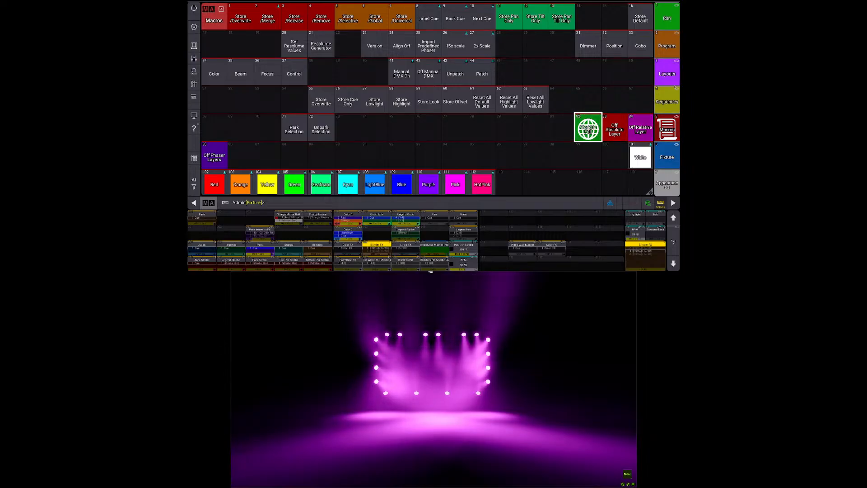
{"action": "left_click", "coordinate": [666, 74]}
{"action": "scroll", "coordinate": [423, 115], "scroll_direction": "down", "scroll_amount": 4}
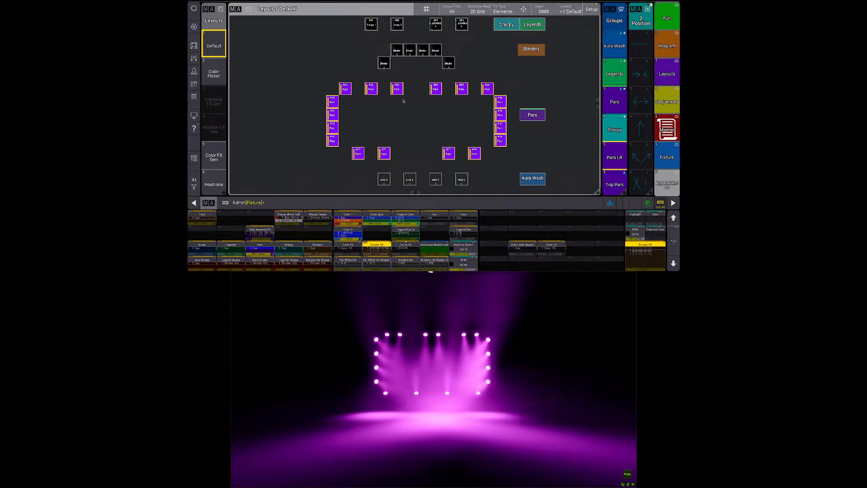
{"action": "scroll", "coordinate": [403, 101], "scroll_direction": "down", "scroll_amount": 1}
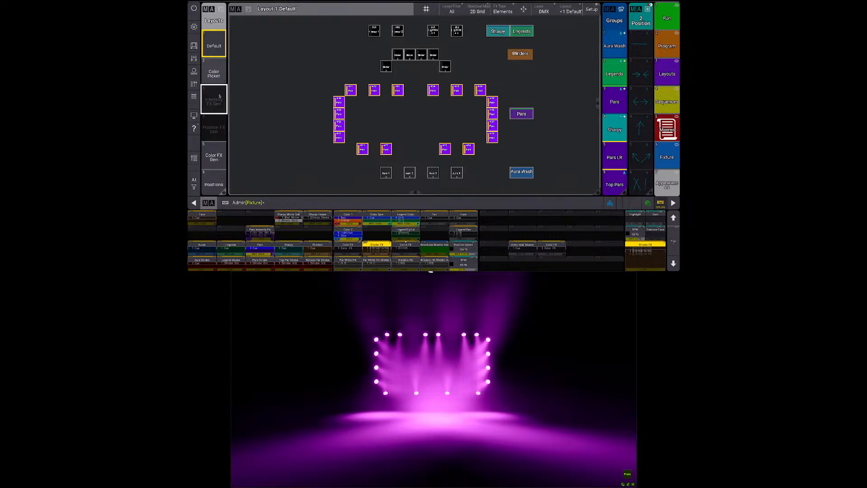
Step: Show the sequence pool and call up the reference info of the Blinder FX executor with ListReference
{"action": "left_click", "coordinate": [667, 101]}
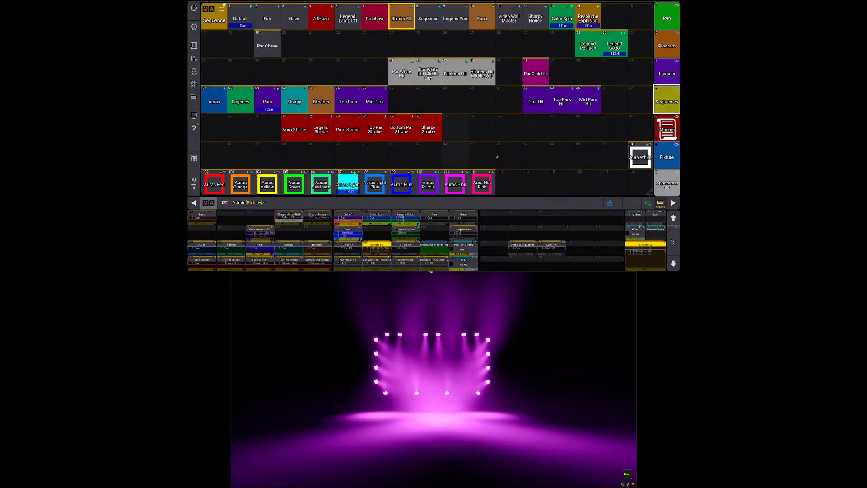
{"action": "scroll", "coordinate": [496, 156], "scroll_direction": "down", "scroll_amount": 10}
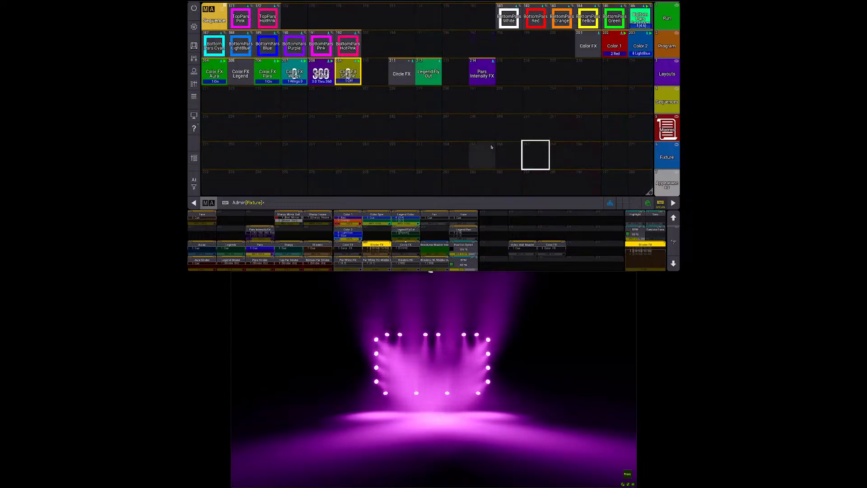
{"action": "key", "text": "Escape"}
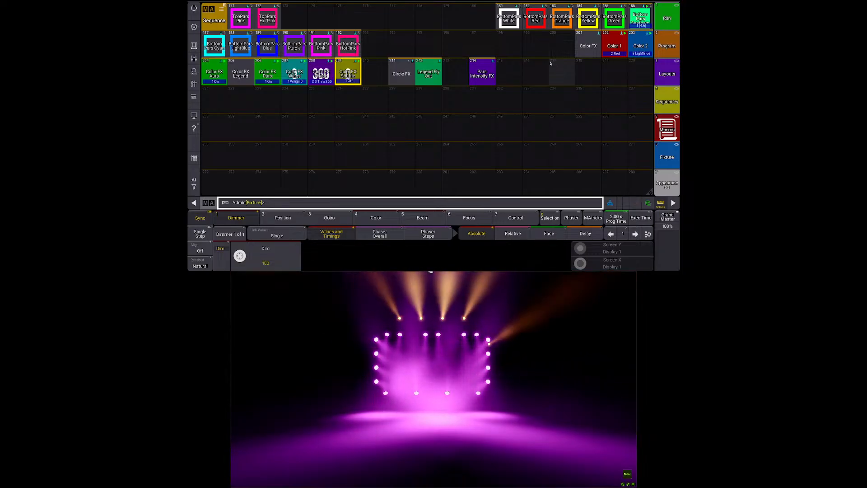
{"action": "key", "text": "l"}
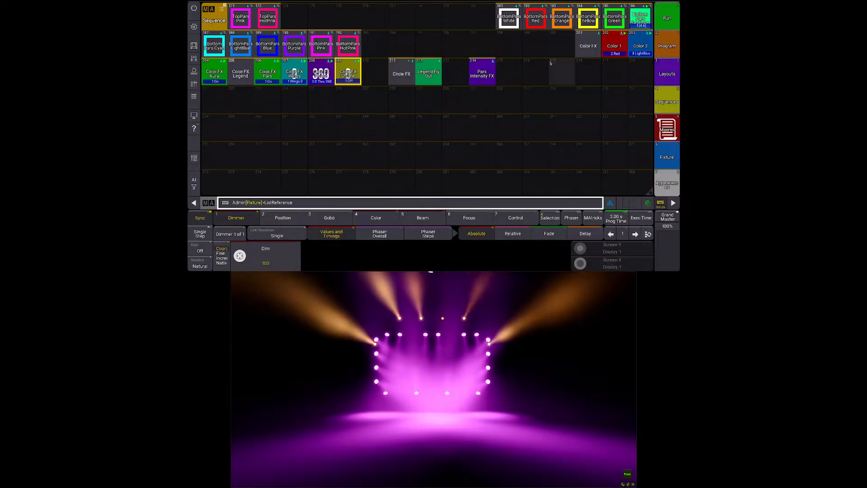
{"action": "key", "text": "Return"}
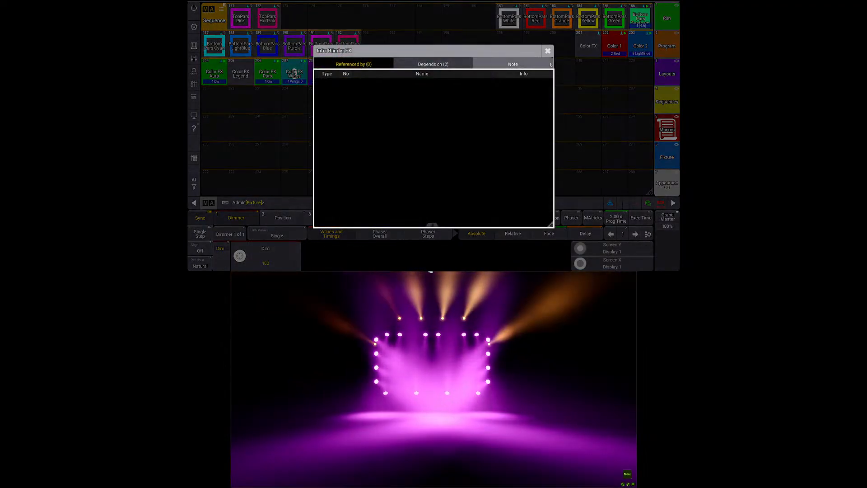
{"action": "key", "text": "Escape"}
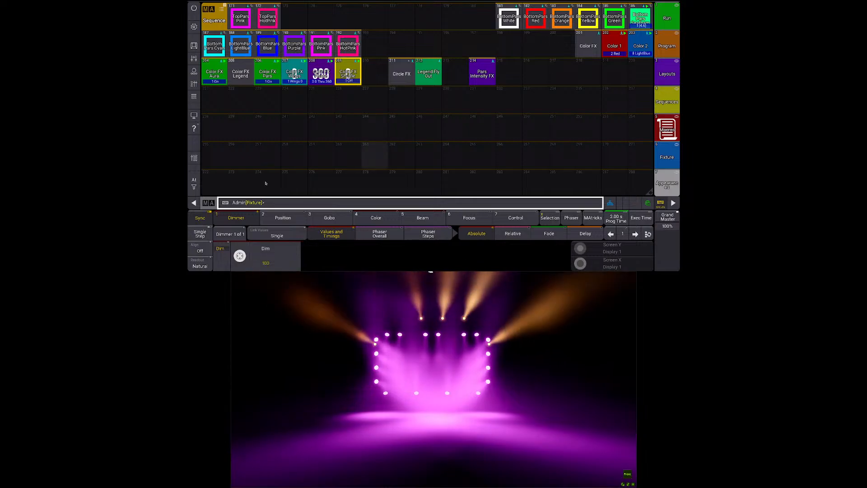
Step: Examine the List and ListReference output for the Blinder FX executor in the command line history
{"action": "left_click", "coordinate": [194, 203]}
{"action": "left_click", "coordinate": [195, 203]}
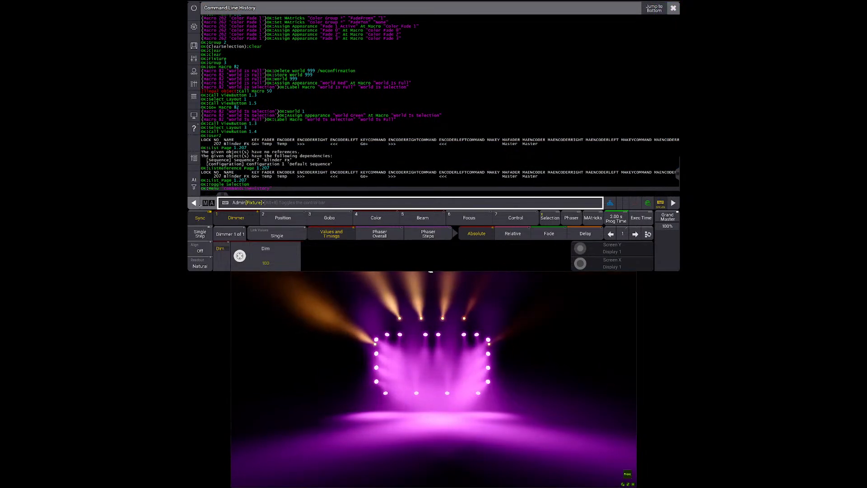
{"action": "left_click", "coordinate": [234, 179]}
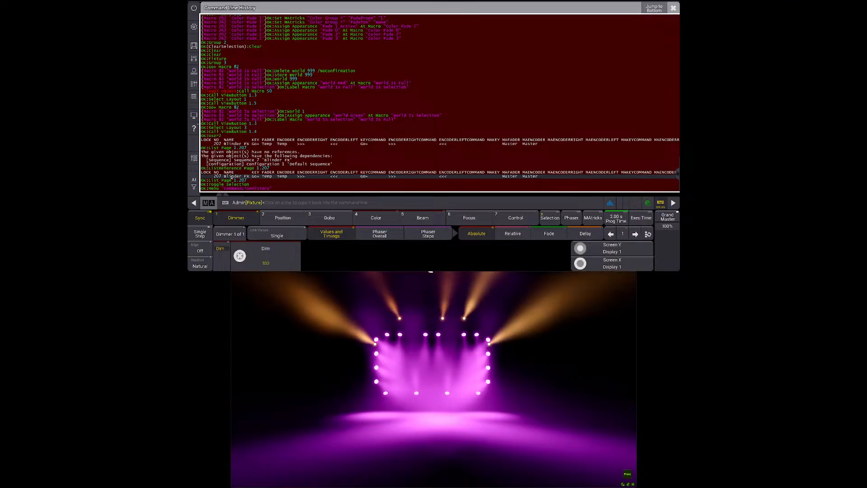
{"action": "key", "text": "Escape"}
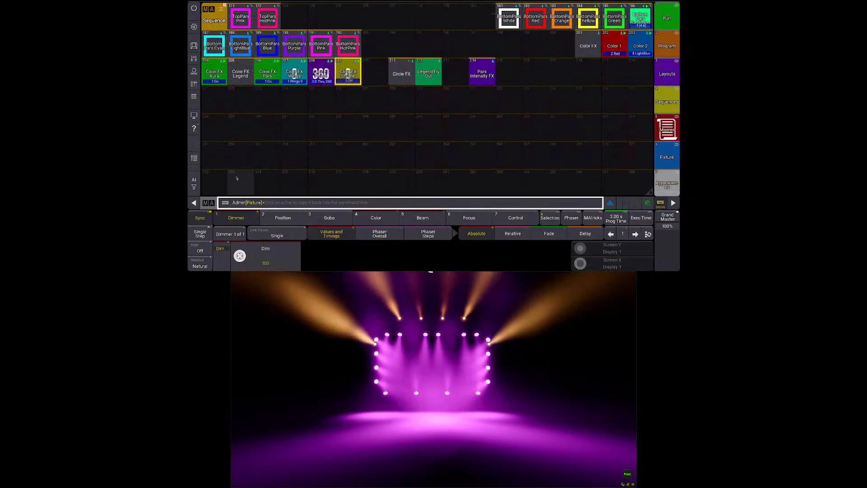
{"action": "left_click", "coordinate": [208, 203]}
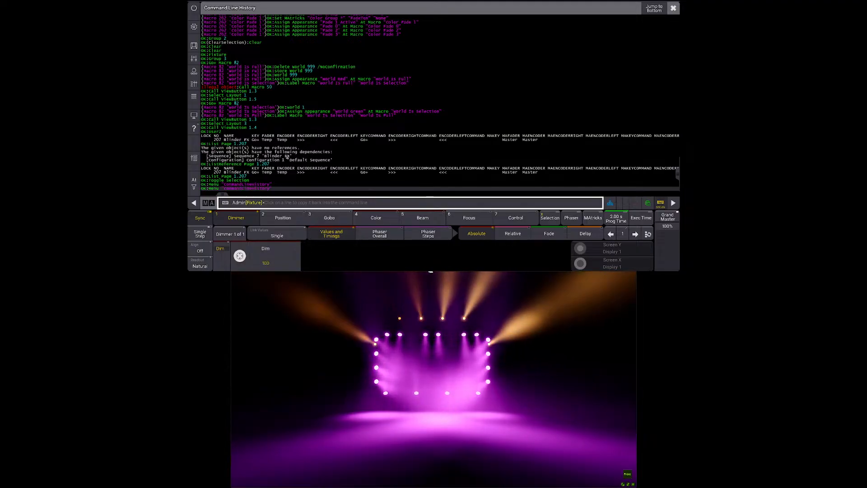
{"action": "left_click", "coordinate": [286, 156]}
{"action": "key", "text": "Escape"}
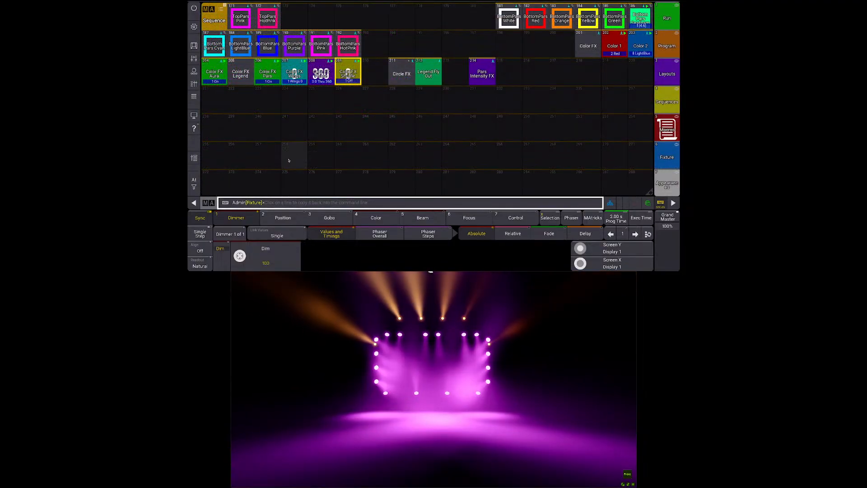
{"action": "key", "text": "Return"}
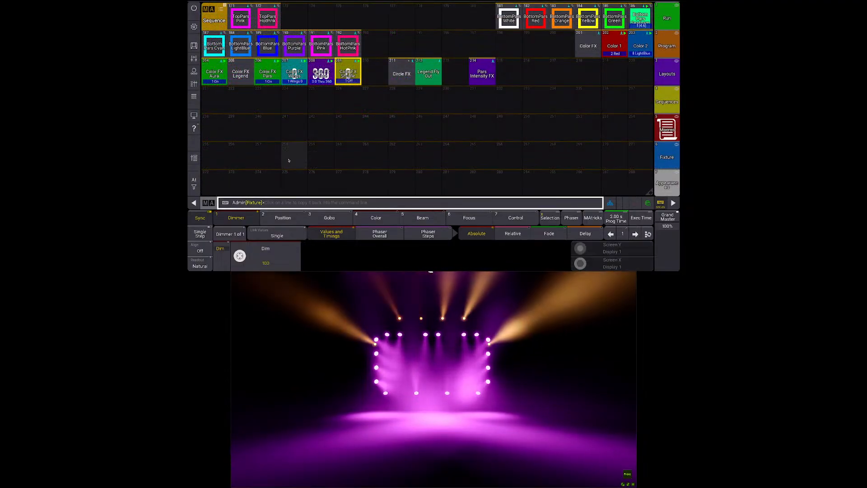
{"action": "left_click", "coordinate": [208, 203]}
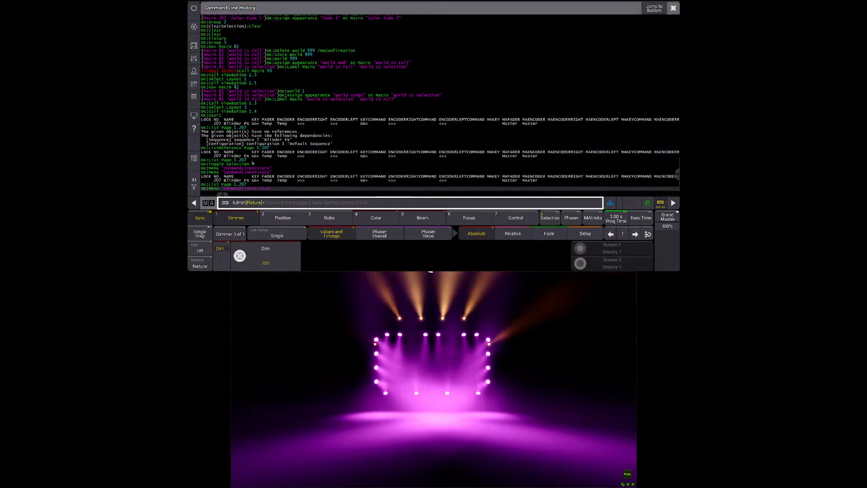
{"action": "left_click", "coordinate": [257, 140]}
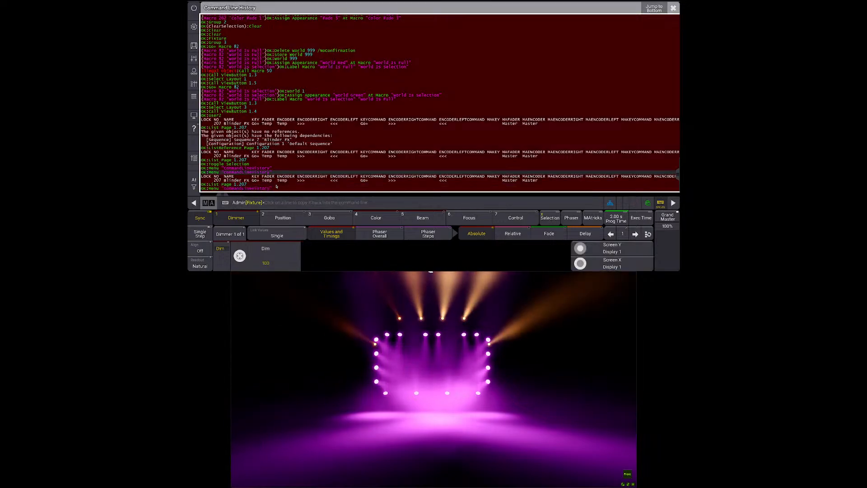
{"action": "left_click", "coordinate": [277, 189]}
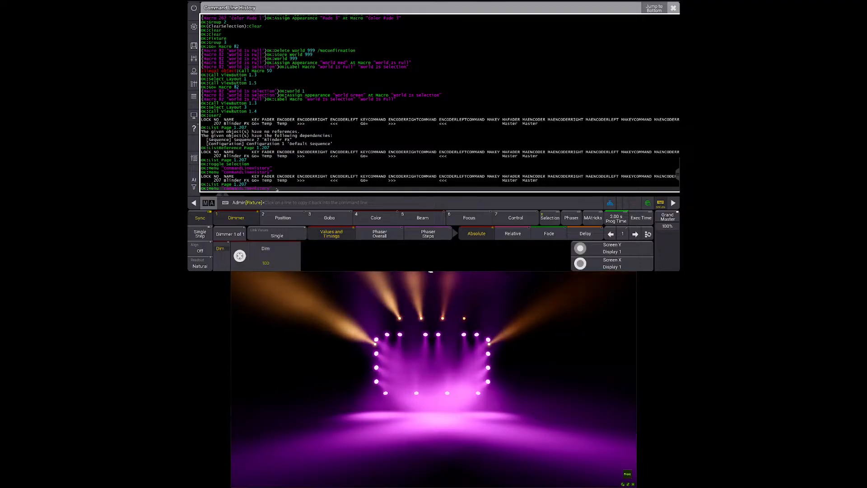
Step: Run List and ListReference on executor Page 1.207 with the command line history open
{"action": "key", "text": "l"}
{"action": "key", "text": "F7"}
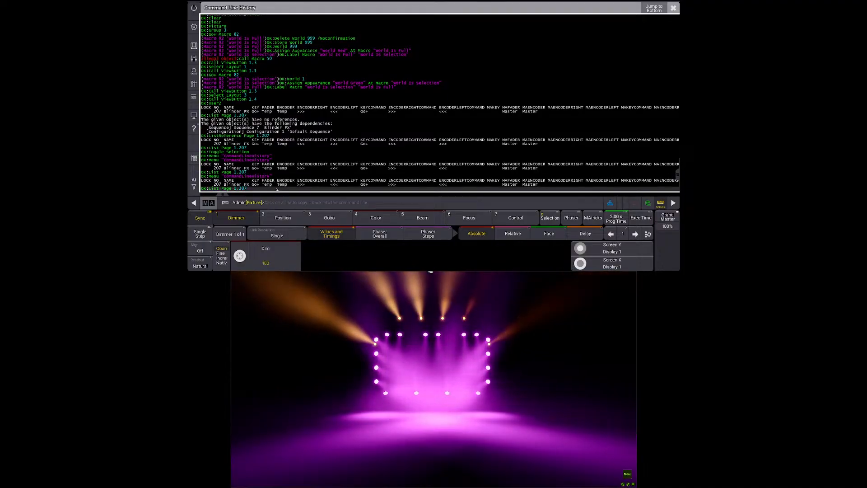
{"action": "key", "text": "l"}
{"action": "key", "text": "l"}
{"action": "key", "text": "F7"}
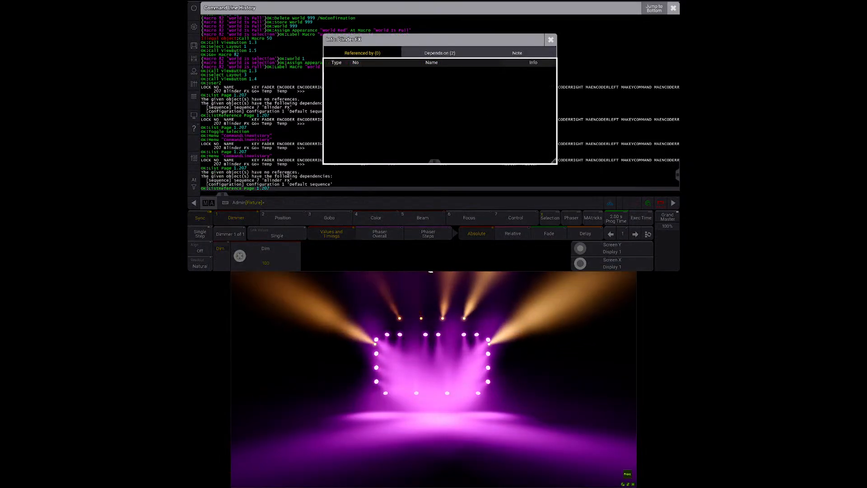
Step: Examine the dependencies and references of Sequence 7 Blinder FX and its Dimmer presets 16 and 6, and close the info and command history
{"action": "left_click", "coordinate": [445, 53]}
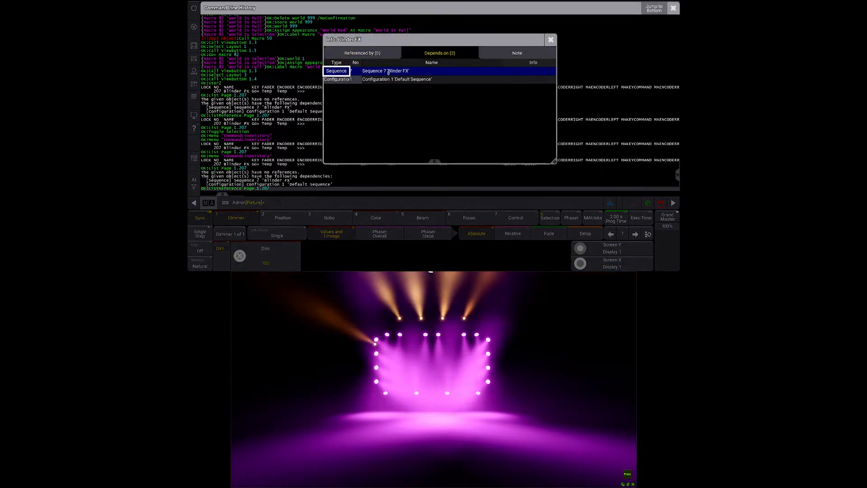
{"action": "left_click", "coordinate": [451, 71]}
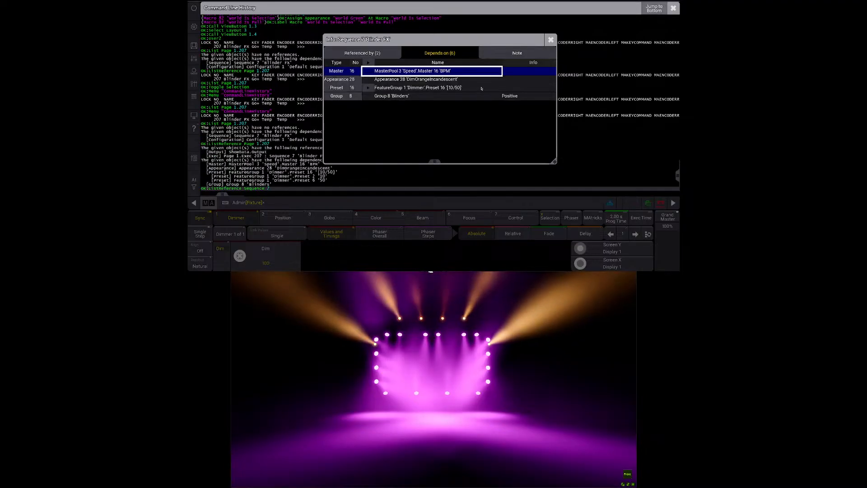
{"action": "left_click", "coordinate": [428, 88]}
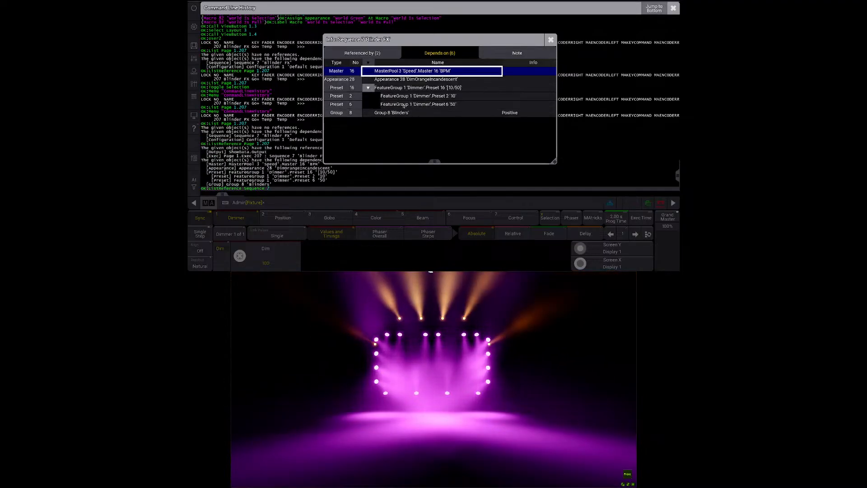
{"action": "left_click", "coordinate": [362, 52]}
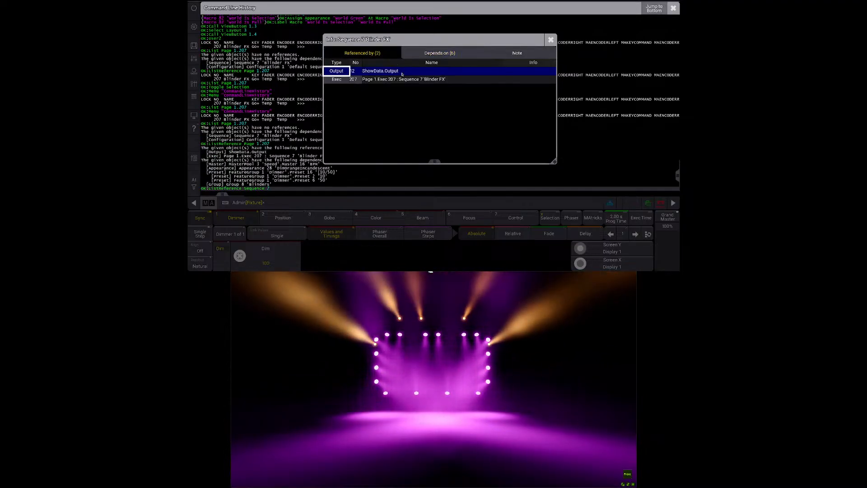
{"action": "left_click", "coordinate": [443, 53]}
{"action": "left_click", "coordinate": [425, 87]}
{"action": "left_click", "coordinate": [424, 78]}
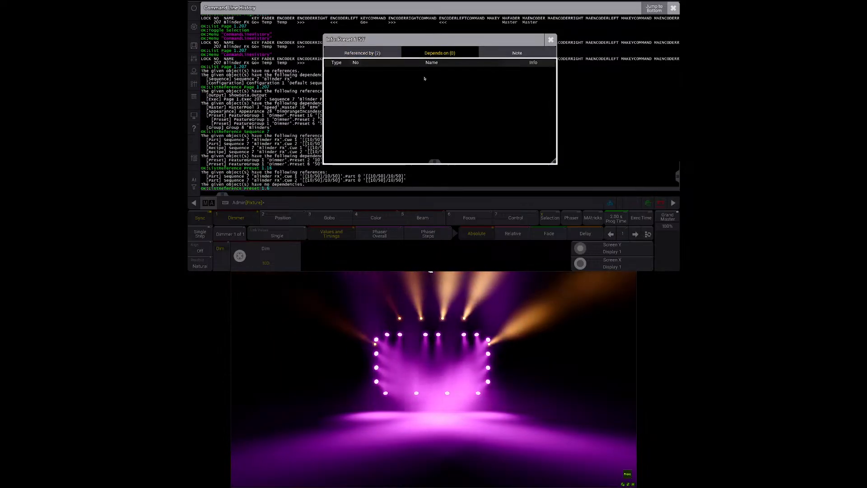
{"action": "key", "text": "Escape"}
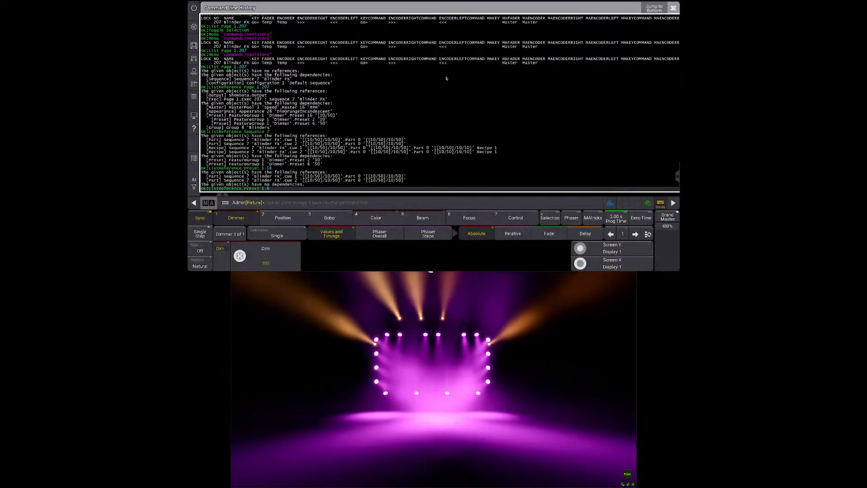
{"action": "key", "text": "Escape"}
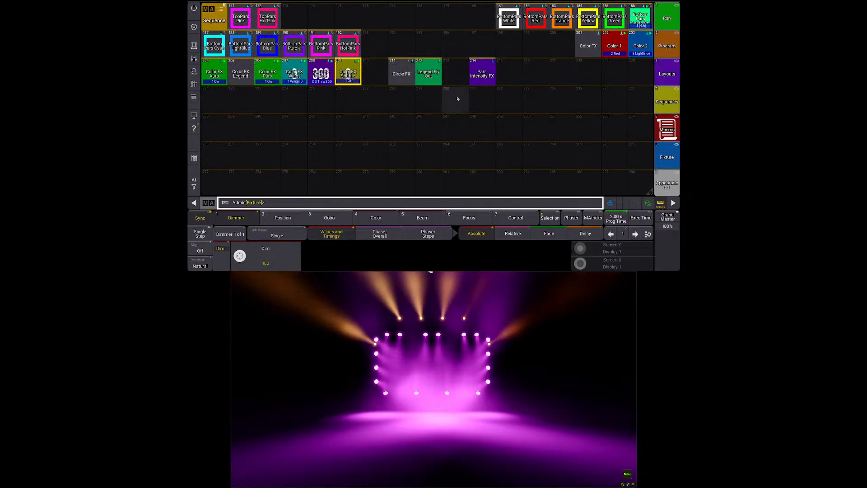
Step: Move the Blinder FX sequence from slot 7 to the empty slot directly below Color FX Aura
{"action": "scroll", "coordinate": [457, 98], "scroll_direction": "up", "scroll_amount": 10}
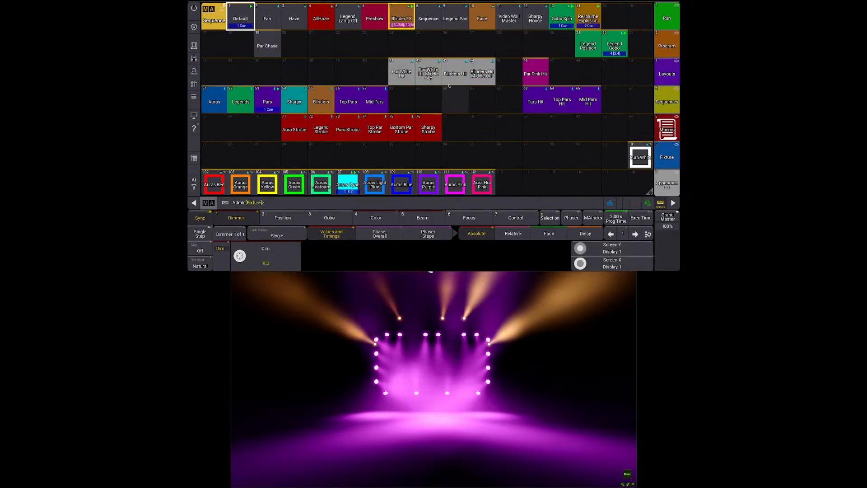
{"action": "key", "text": "m"}
{"action": "left_click", "coordinate": [402, 19]}
{"action": "scroll", "coordinate": [419, 81], "scroll_direction": "down", "scroll_amount": 8}
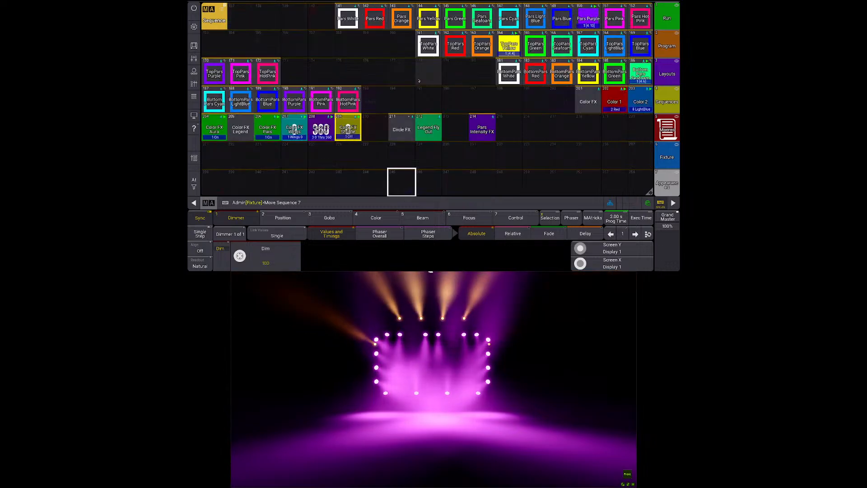
{"action": "scroll", "coordinate": [419, 81], "scroll_direction": "down", "scroll_amount": 5}
{"action": "scroll", "coordinate": [416, 77], "scroll_direction": "up", "scroll_amount": 4}
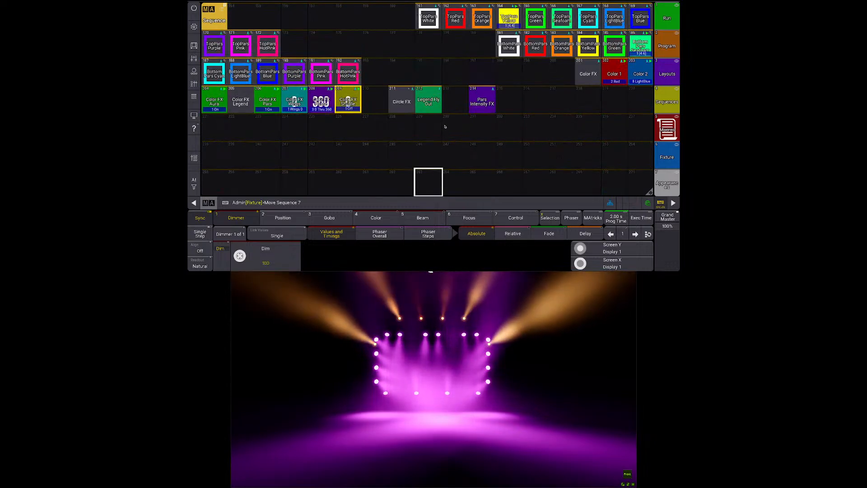
{"action": "left_click", "coordinate": [214, 127]}
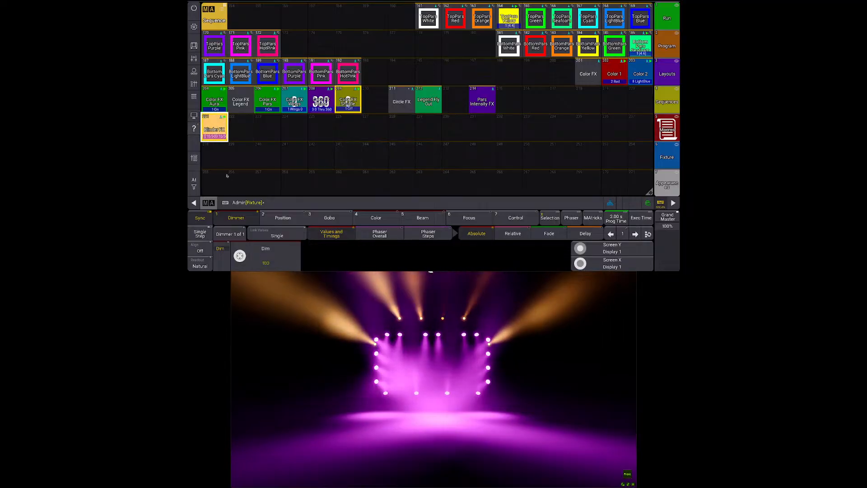
Step: Open the Blinder FX sequence for editing and delete its second cue
{"action": "right_click", "coordinate": [215, 128]}
{"action": "left_click", "coordinate": [240, 127]}
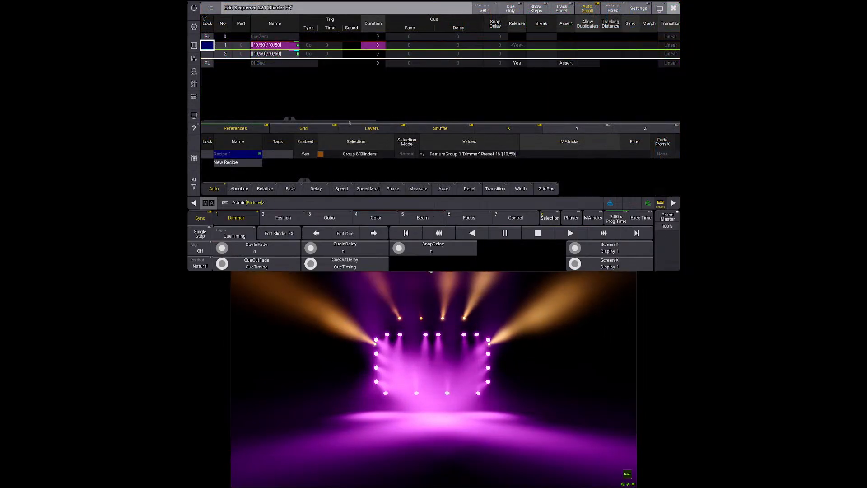
{"action": "key", "text": "Delete"}
{"action": "left_click", "coordinate": [285, 55]}
{"action": "left_click", "coordinate": [403, 155]}
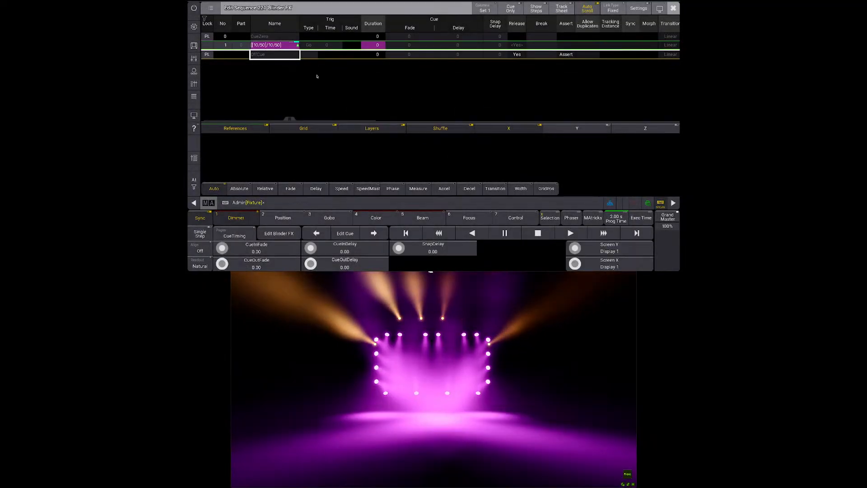
Step: Examine the values and phase settings in the recipe of Blinder FX cue 1, and close the sequence editor
{"action": "left_click", "coordinate": [285, 48]}
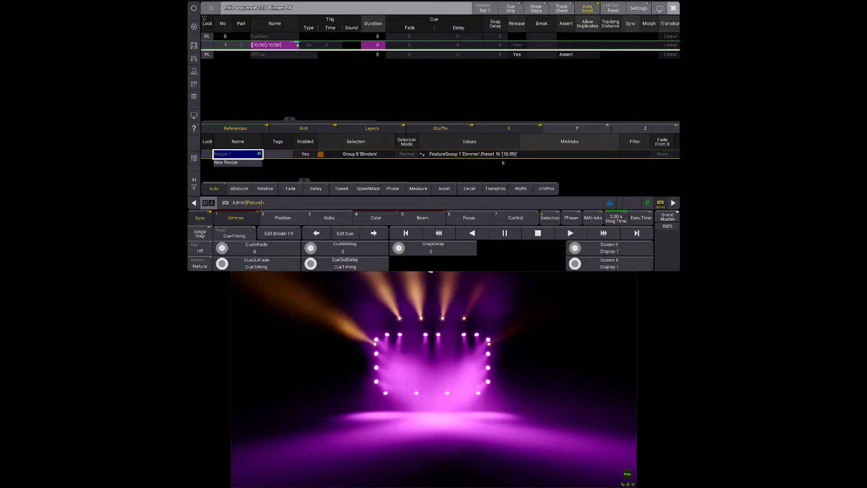
{"action": "left_click_drag", "start_coordinate": [533, 161], "coordinate": [311, 162]}
{"action": "left_click_drag", "start_coordinate": [467, 168], "coordinate": [427, 162]}
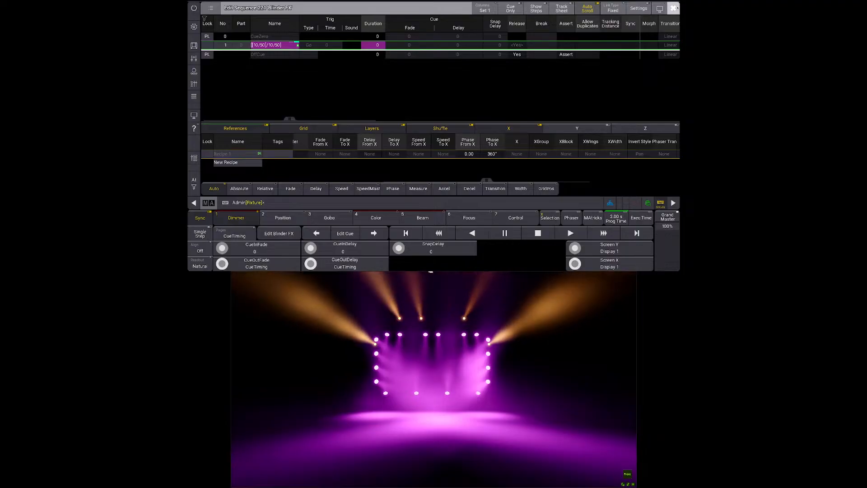
{"action": "left_click", "coordinate": [673, 8]}
Step: Shrink the sequence pool window and add a MAtricks pool window in the free space below it
{"action": "left_click_drag", "start_coordinate": [650, 194], "coordinate": [652, 120]}
{"action": "scroll", "coordinate": [497, 95], "scroll_direction": "down", "scroll_amount": 3}
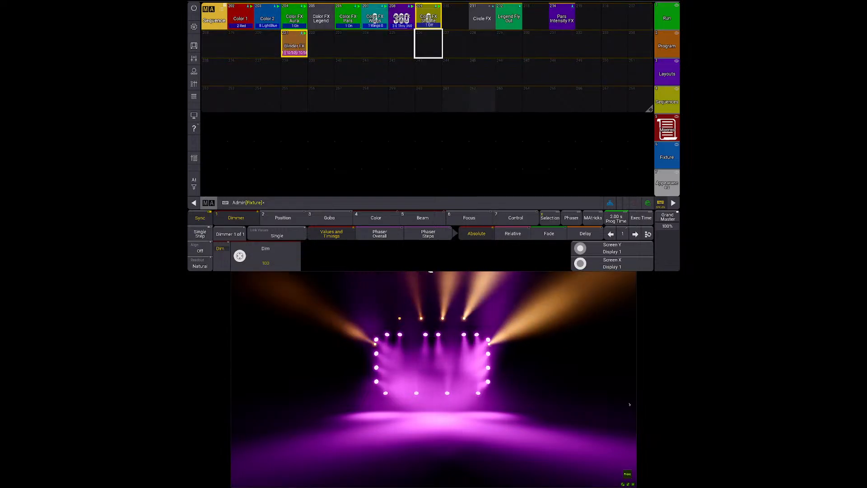
{"action": "left_click", "coordinate": [211, 120]}
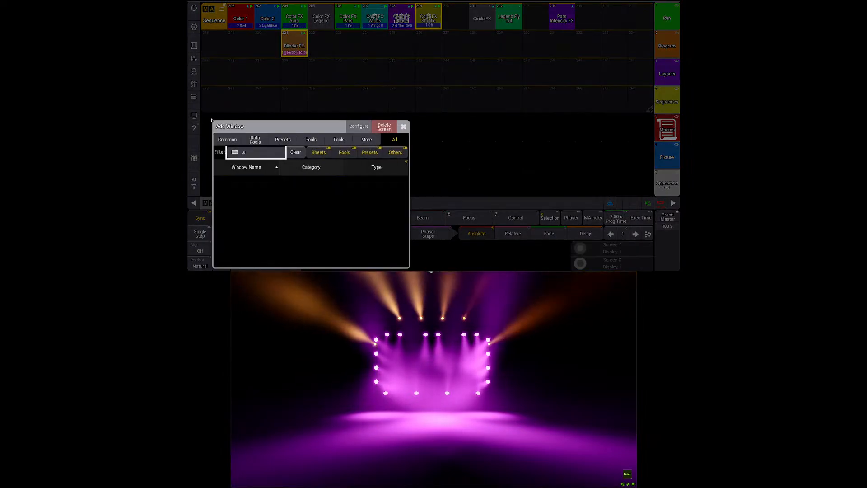
{"action": "type", "text": "matri"}
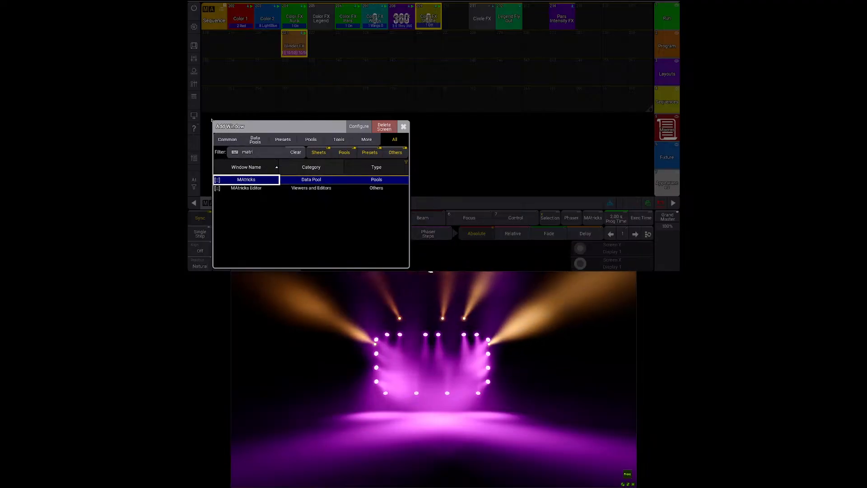
{"action": "key", "text": "Return"}
{"action": "scroll", "coordinate": [391, 186], "scroll_direction": "down", "scroll_amount": 5}
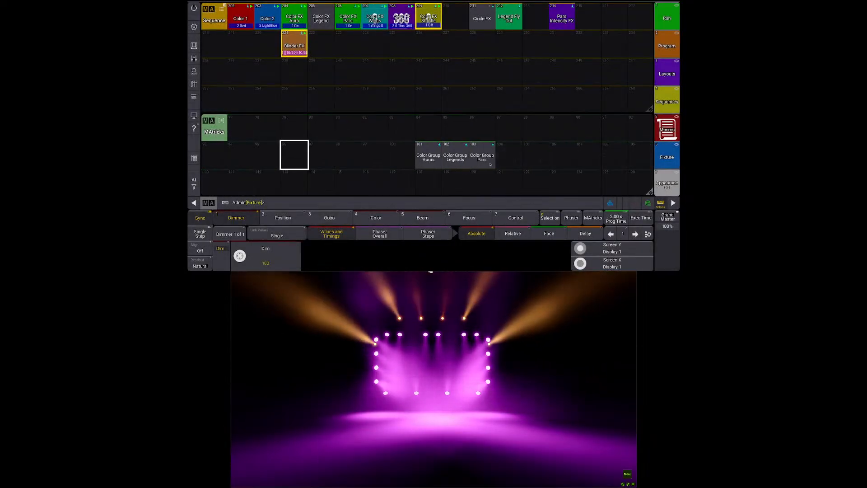
Step: Inspect the settings of the Color Group Pars MAtricks and close its editor
{"action": "left_click", "coordinate": [428, 156]}
{"action": "left_click_drag", "start_coordinate": [481, 155], "coordinate": [452, 153]}
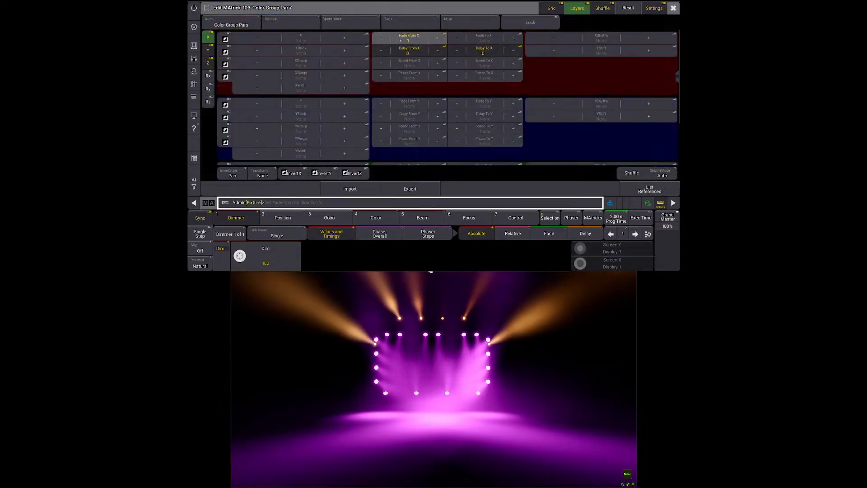
{"action": "key", "text": "Escape"}
Step: Open empty MAtricks slot 105 for editing and label it Blinder FX
{"action": "right_click", "coordinate": [536, 162]}
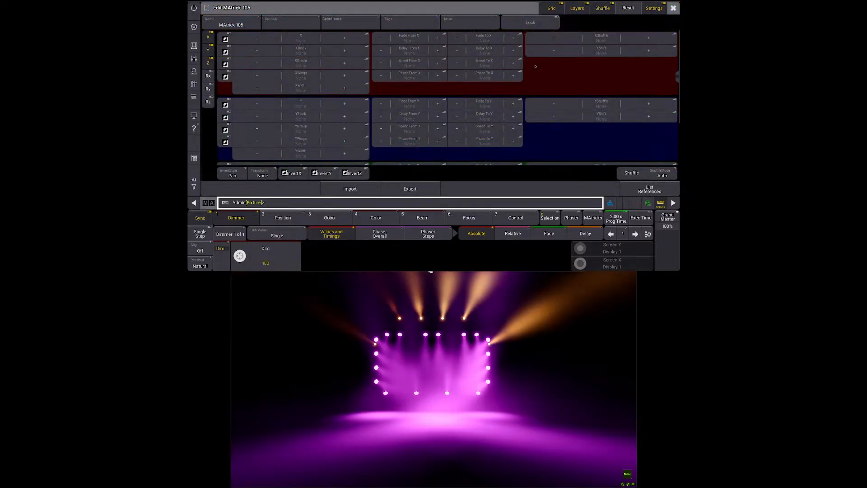
{"action": "left_click", "coordinate": [248, 23]}
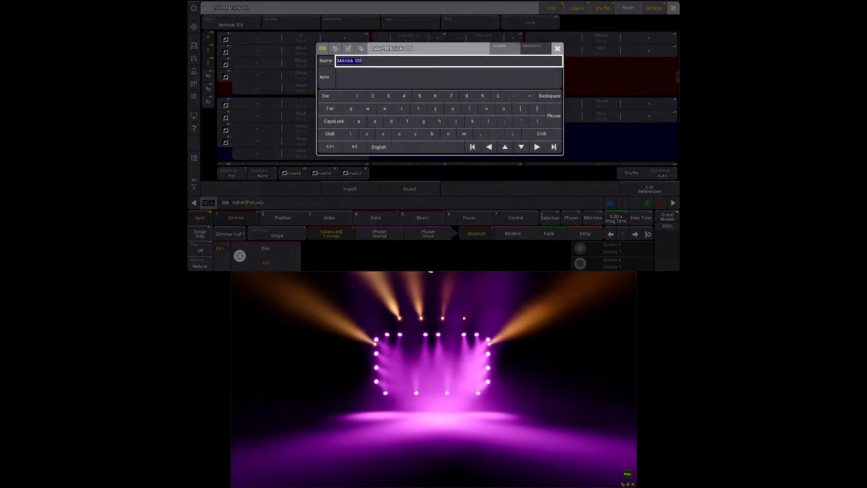
{"action": "type", "text": "Blinder FX"}
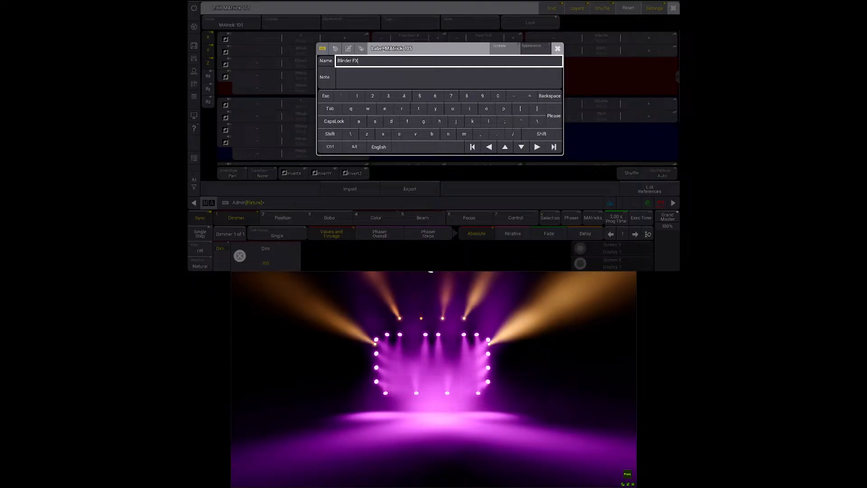
{"action": "key", "text": "Return"}
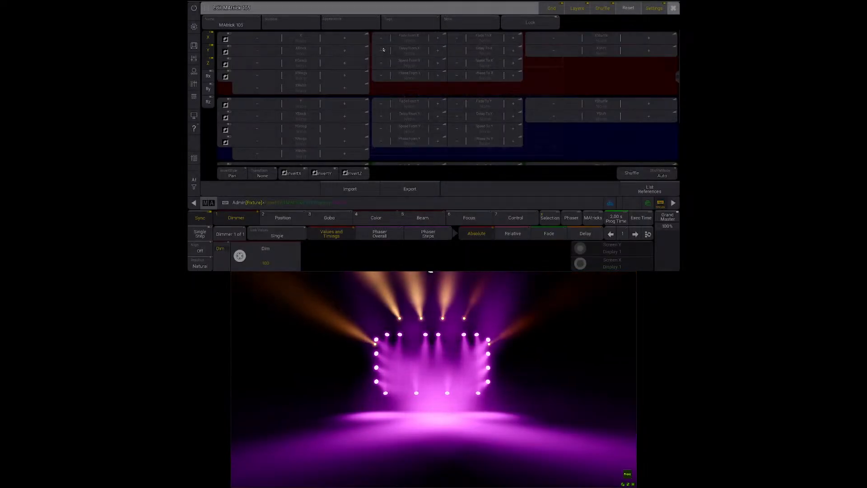
{"action": "key", "text": "Escape"}
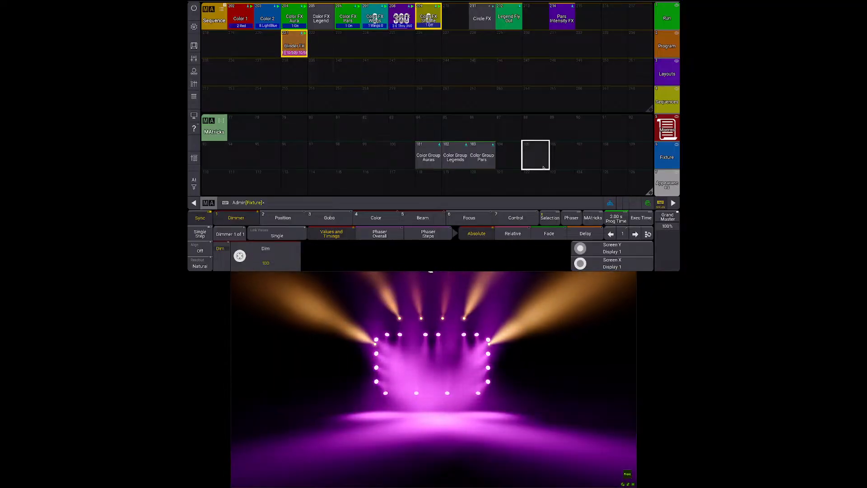
Step: Remove the MAtricks pool window and enlarge the sequence pool to fill the freed space
{"action": "left_click", "coordinate": [211, 124]}
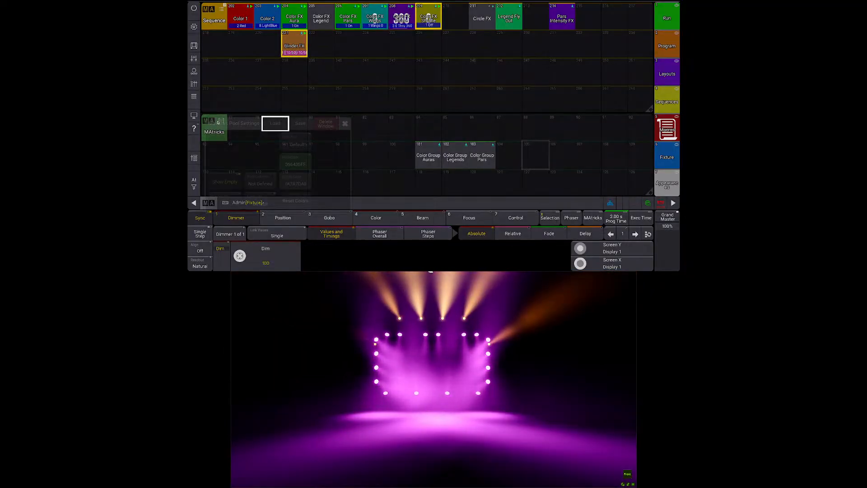
{"action": "left_click", "coordinate": [326, 124]}
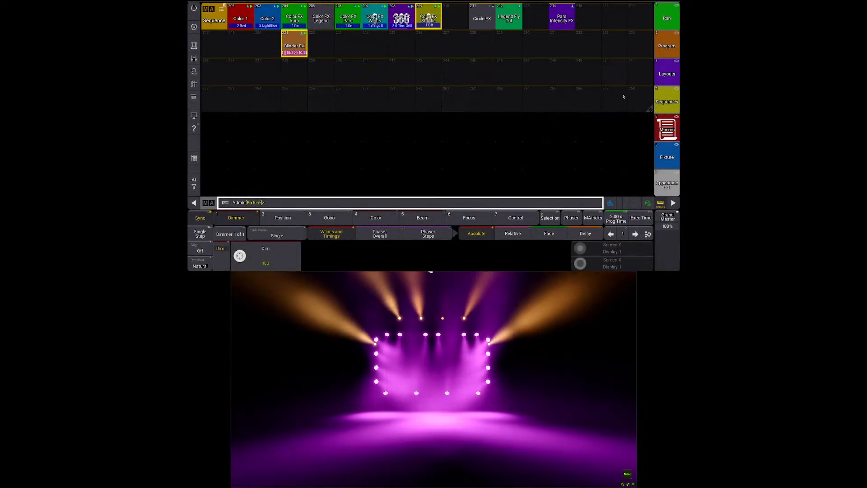
{"action": "left_click_drag", "start_coordinate": [649, 109], "coordinate": [650, 195]}
{"action": "scroll", "coordinate": [605, 100], "scroll_direction": "up", "scroll_amount": 1}
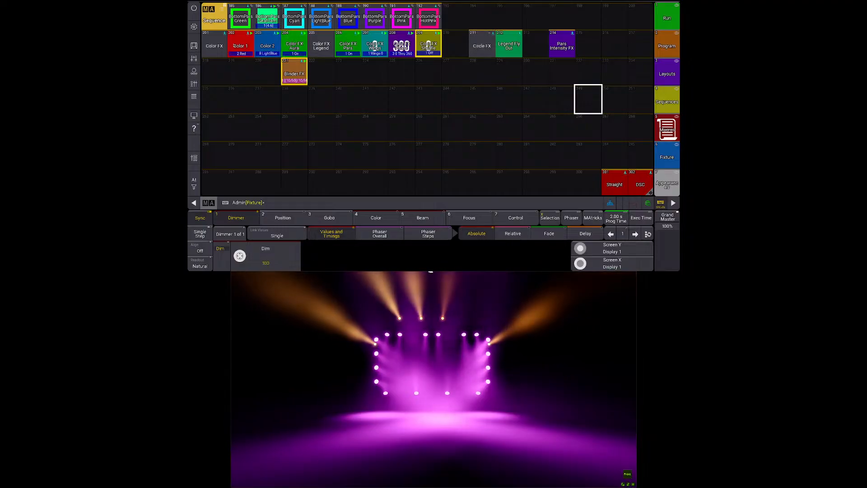
{"action": "scroll", "coordinate": [240, 31], "scroll_direction": "up", "scroll_amount": 1}
{"action": "scroll", "coordinate": [240, 32], "scroll_direction": "down", "scroll_amount": 1}
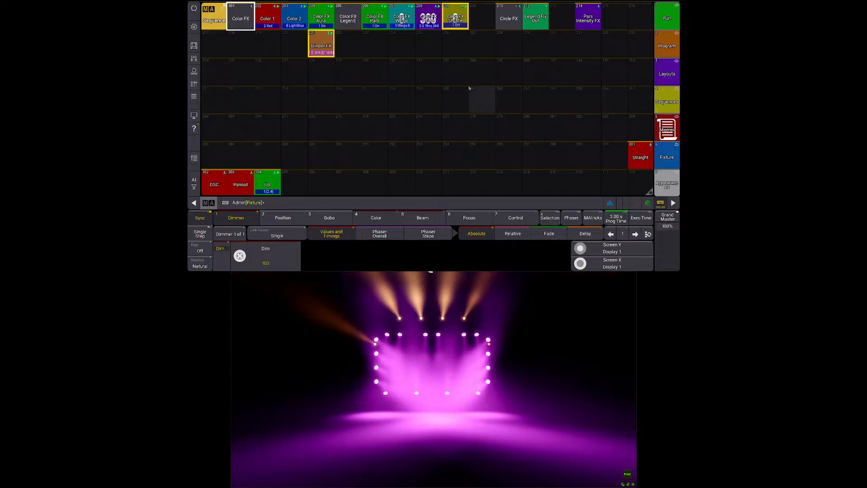
Step: Review the Blinder FX recipe's values, MAtricks and phase columns, and close the sequence editor
{"action": "right_click", "coordinate": [326, 48]}
{"action": "left_click", "coordinate": [313, 54]}
{"action": "left_click", "coordinate": [285, 46]}
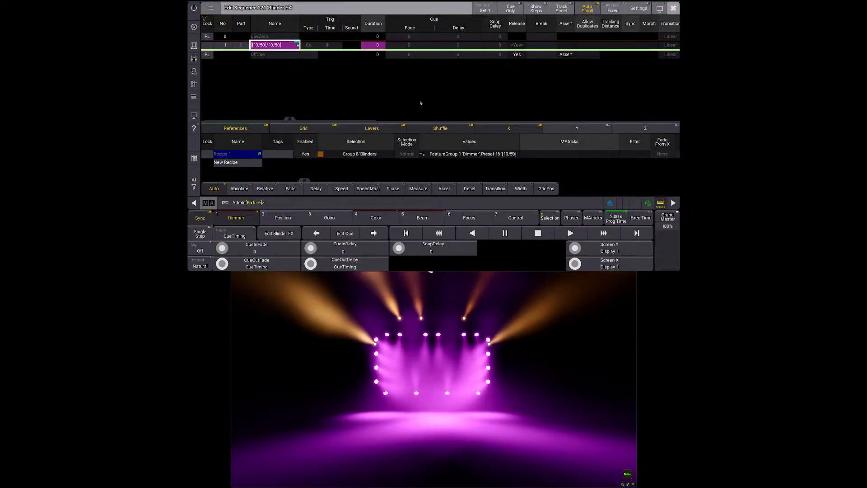
{"action": "scroll", "coordinate": [560, 165], "scroll_direction": "right", "scroll_amount": 10}
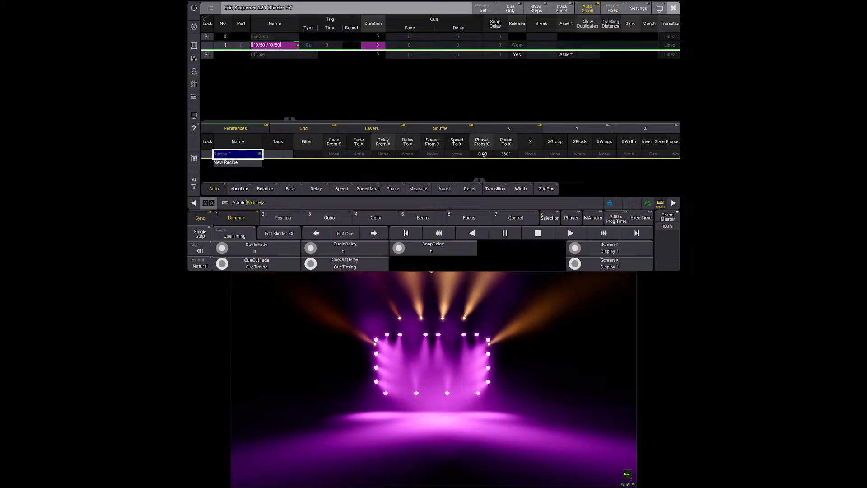
{"action": "scroll", "coordinate": [573, 158], "scroll_direction": "left", "scroll_amount": 10}
{"action": "left_click_drag", "start_coordinate": [565, 160], "coordinate": [492, 157]}
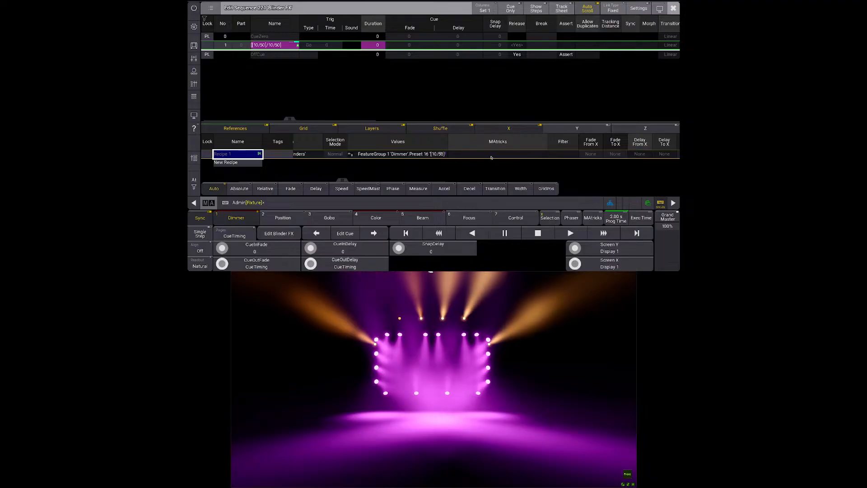
{"action": "key", "text": "Escape"}
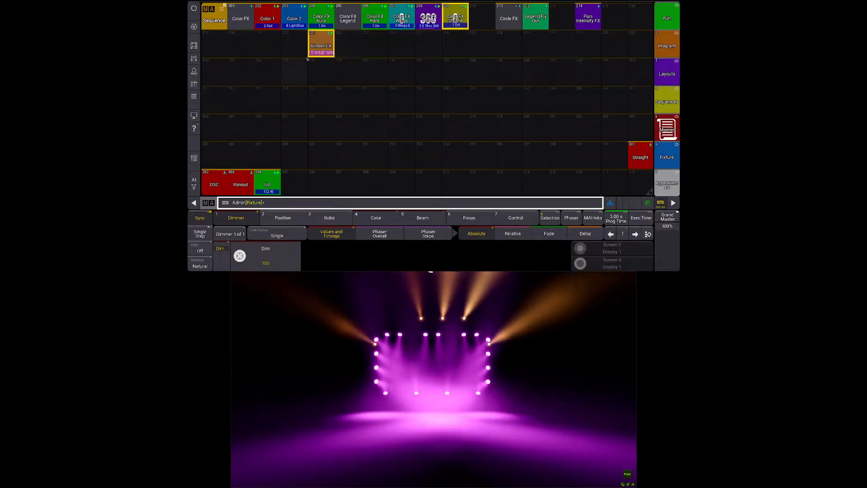
Step: Rename the Blinder FX sequence as Intensity FX 1
{"action": "right_click", "coordinate": [321, 44]}
{"action": "left_click", "coordinate": [321, 21]}
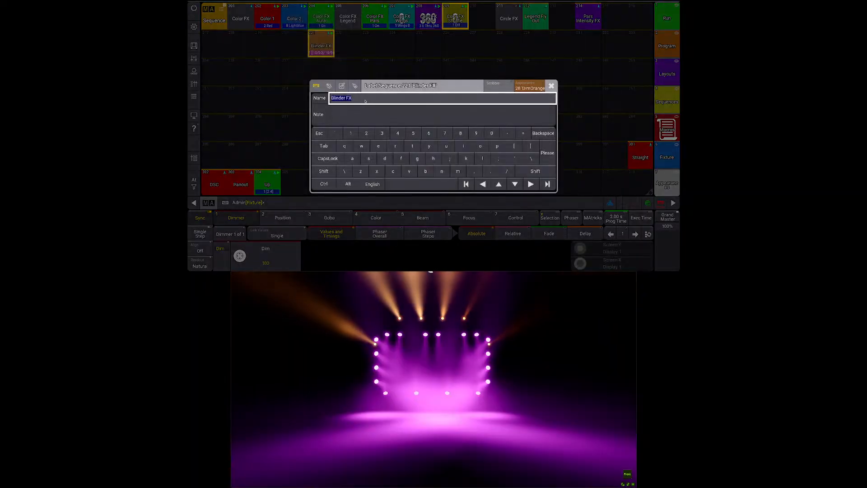
{"action": "left_click", "coordinate": [344, 97]}
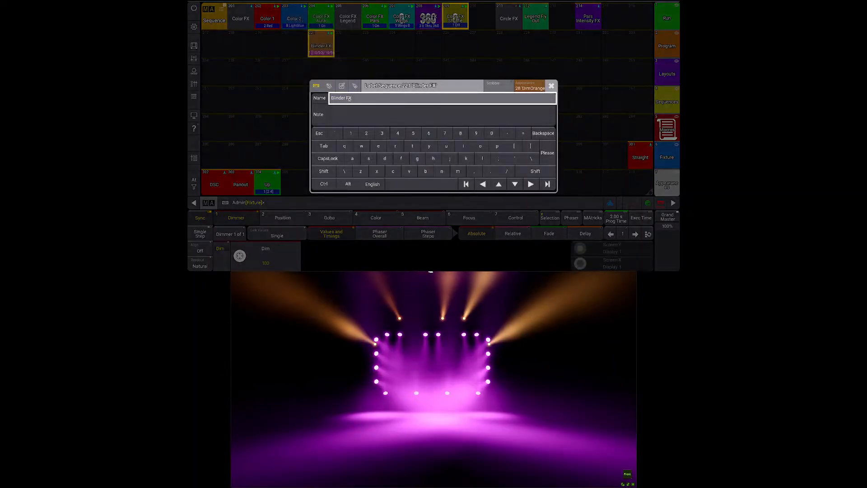
{"action": "left_click_drag", "start_coordinate": [345, 99], "coordinate": [309, 99]}
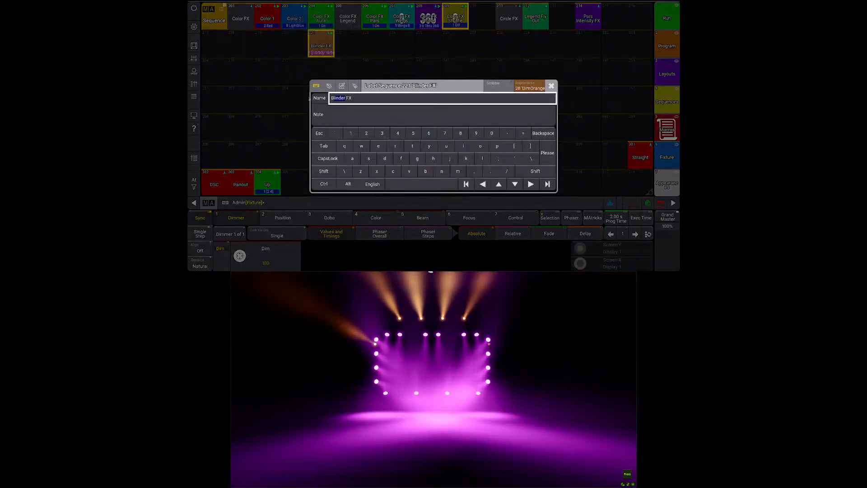
{"action": "key", "text": "BackSpace"}
{"action": "type", "text": "Int"}
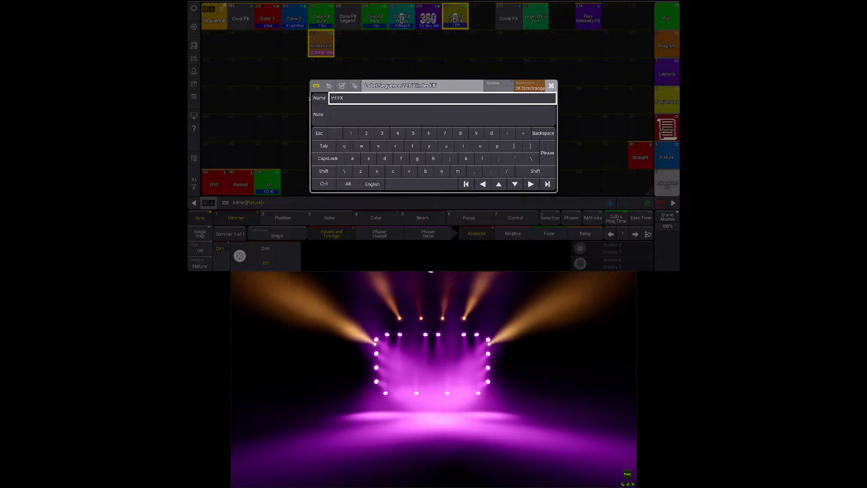
{"action": "type", "text": "ensity"}
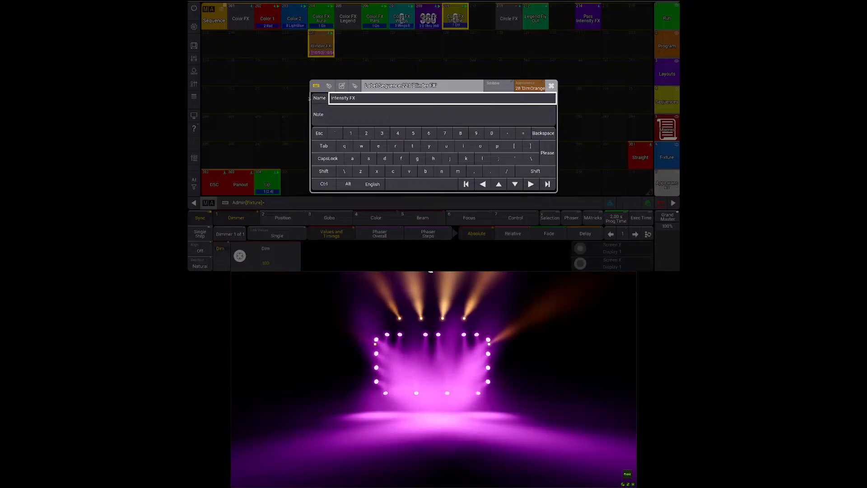
{"action": "key", "text": "Return"}
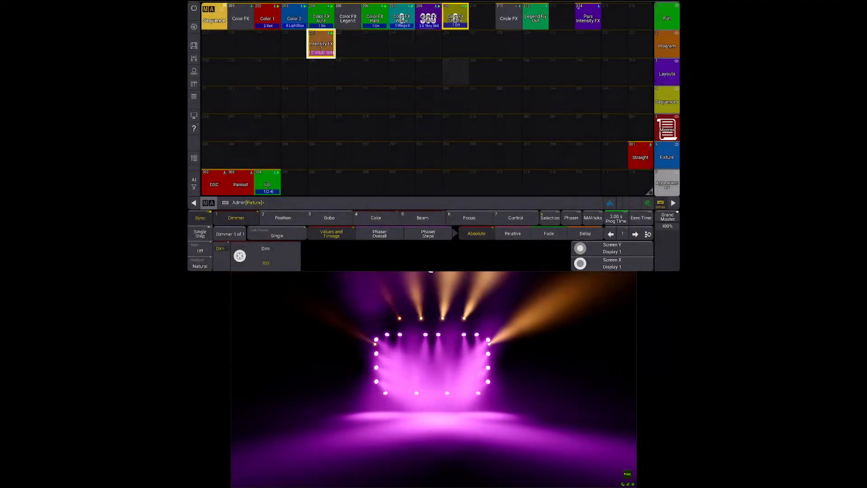
Step: Clear the assigned appearance in the settings of the Intensity FX 1 sequence
{"action": "right_click", "coordinate": [321, 44]}
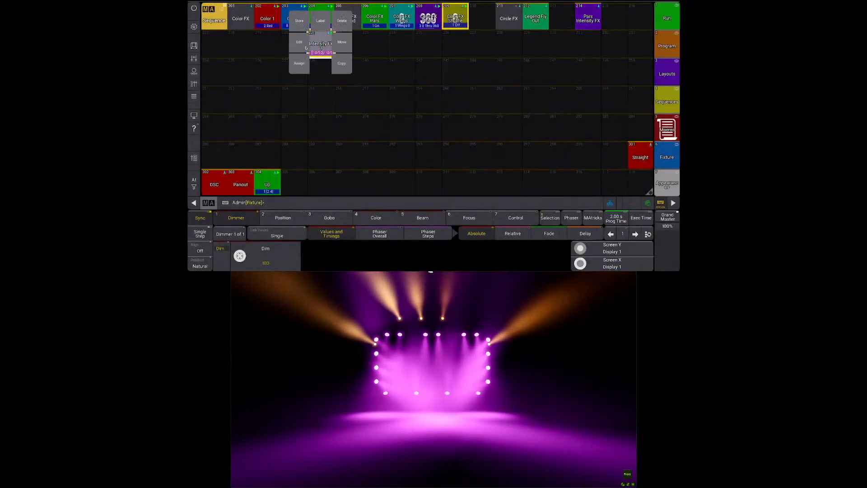
{"action": "left_click", "coordinate": [299, 43]}
{"action": "left_click", "coordinate": [638, 8]}
{"action": "left_click", "coordinate": [245, 89]}
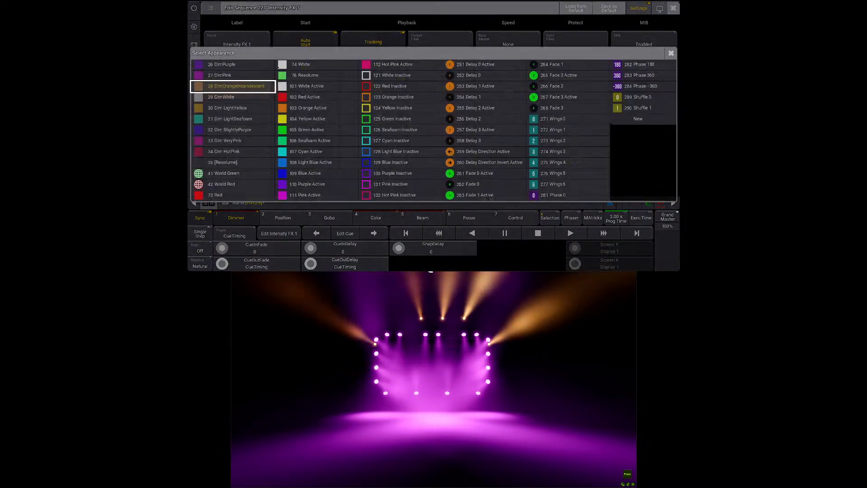
{"action": "scroll", "coordinate": [234, 68], "scroll_direction": "up", "scroll_amount": 2}
{"action": "left_click", "coordinate": [230, 65]}
{"action": "key", "text": "Escape"}
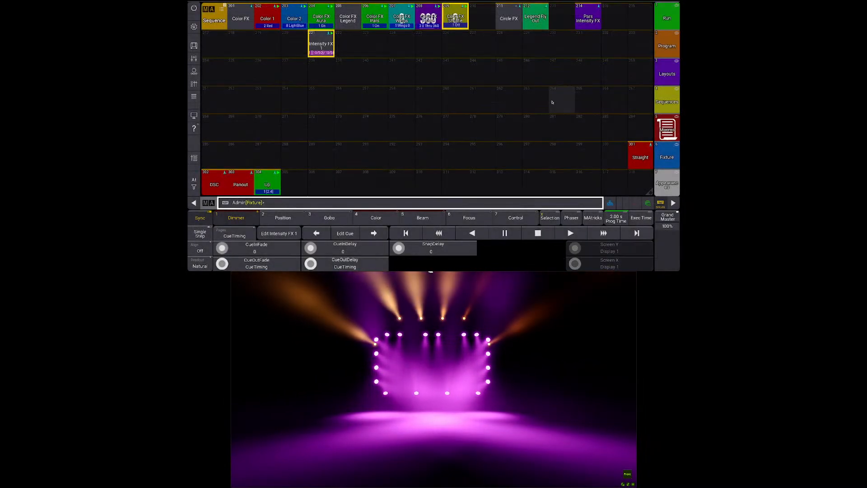
Step: Check the group selection in the Intensity FX 1 recipe and close the sequence editor
{"action": "right_click", "coordinate": [320, 46]}
{"action": "left_click", "coordinate": [307, 62]}
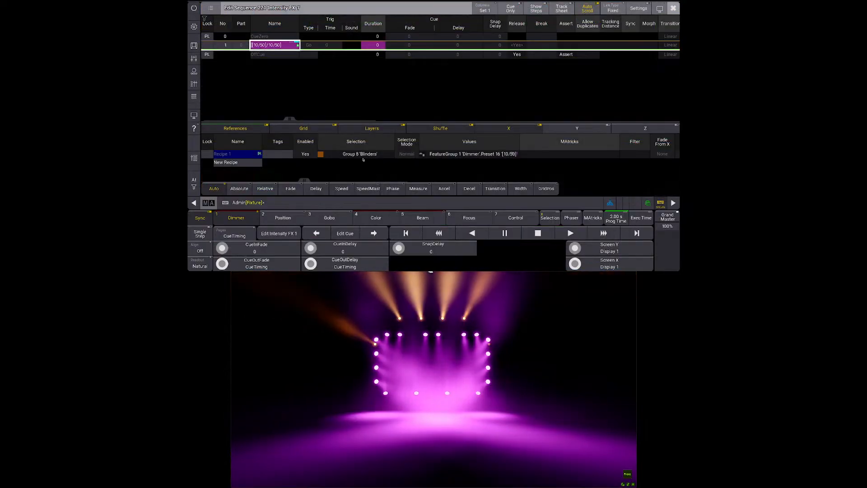
{"action": "left_click", "coordinate": [366, 154]}
{"action": "key", "text": "Escape"}
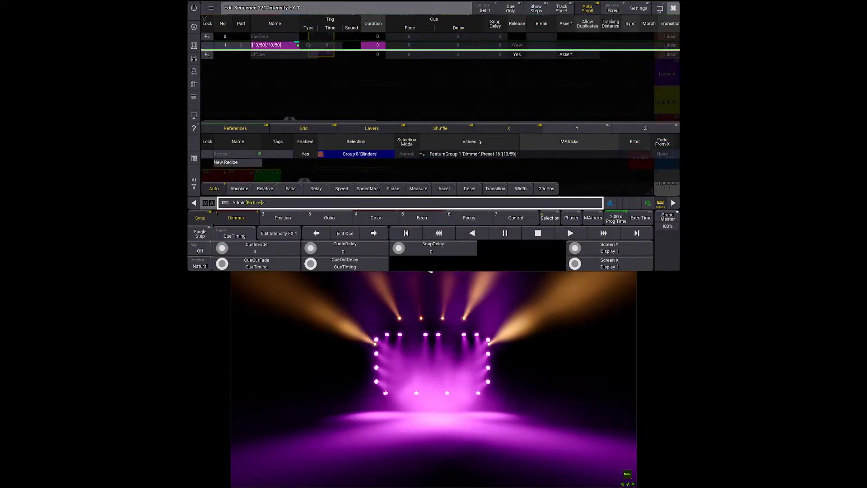
Step: Move the Pars Intensity FX sequence from slot 214 to empty slot 239 and bring up the executor playbacks
{"action": "left_click_drag", "start_coordinate": [588, 17], "coordinate": [348, 71]}
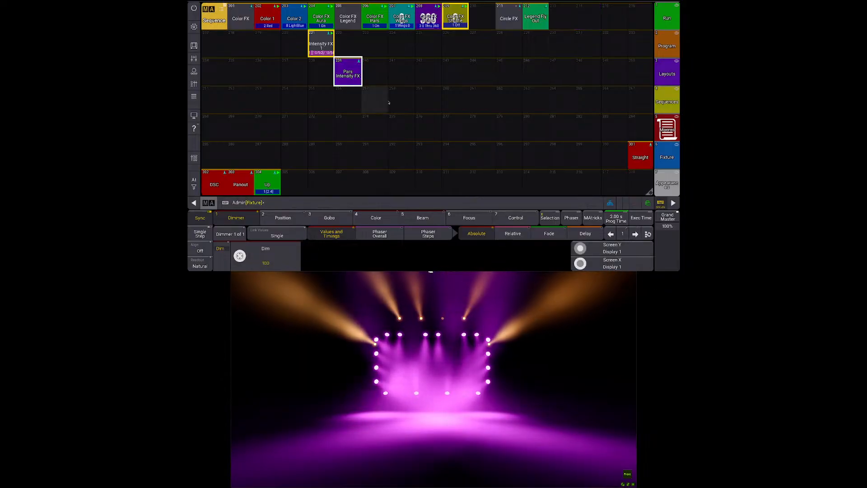
{"action": "key", "text": "ctrl"}
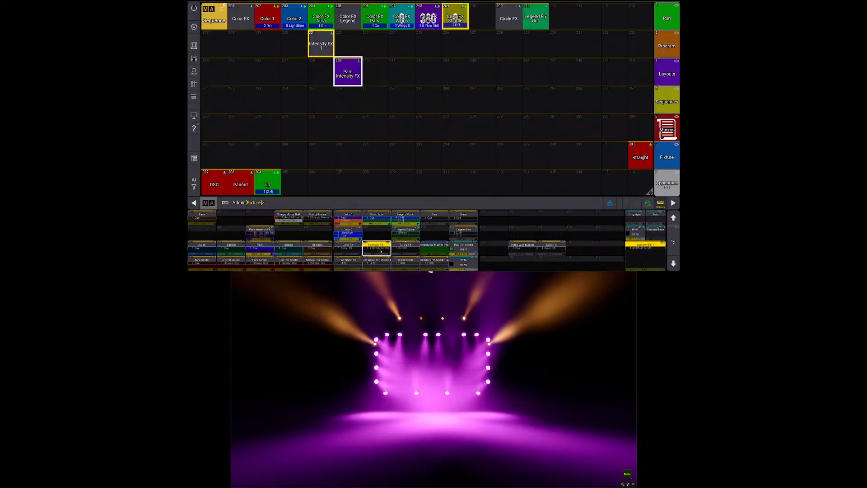
Step: Switch off the Intensity FX 1 playback and test the Pars Intensity FX playback
{"action": "left_click", "coordinate": [376, 250]}
{"action": "left_click", "coordinate": [270, 231]}
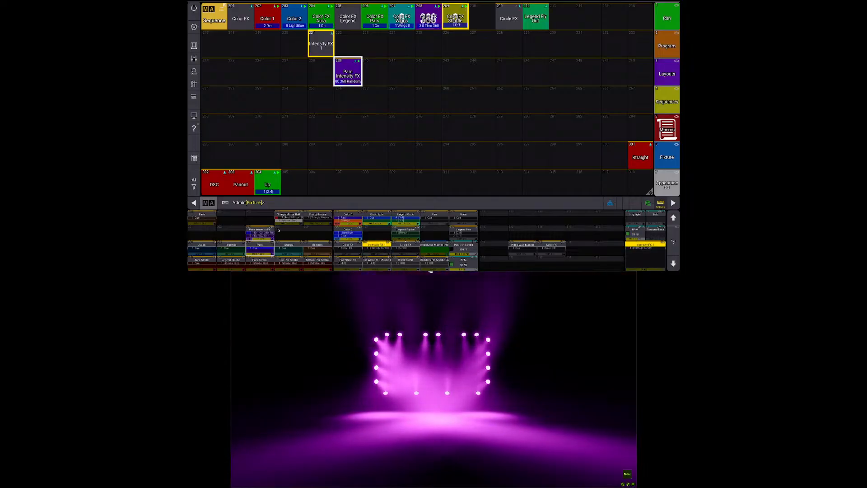
{"action": "left_click", "coordinate": [269, 231]}
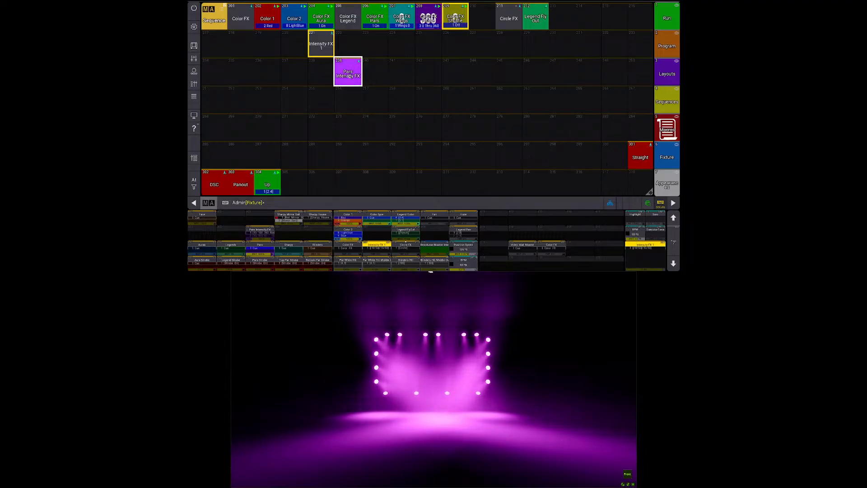
Step: Review the Intensity FX 1 recipe's values and MAtricks settings, and view the Color FX Gen layout for reference
{"action": "right_click", "coordinate": [321, 44]}
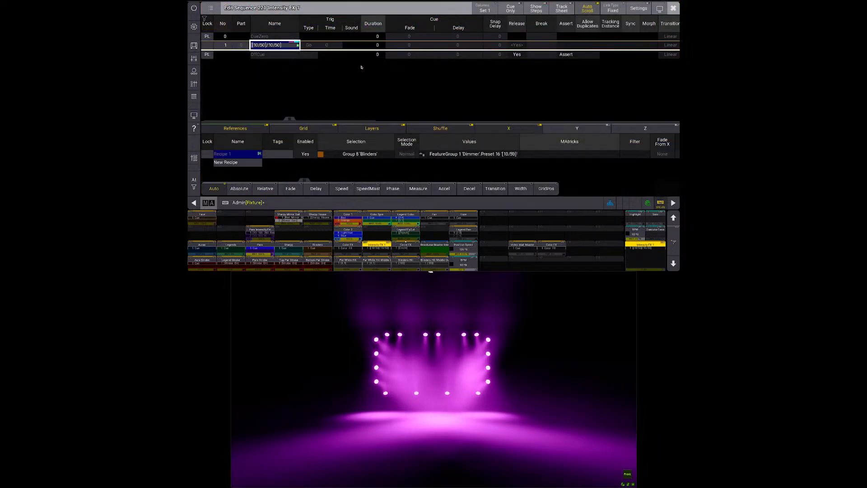
{"action": "left_click_drag", "start_coordinate": [485, 160], "coordinate": [208, 171]}
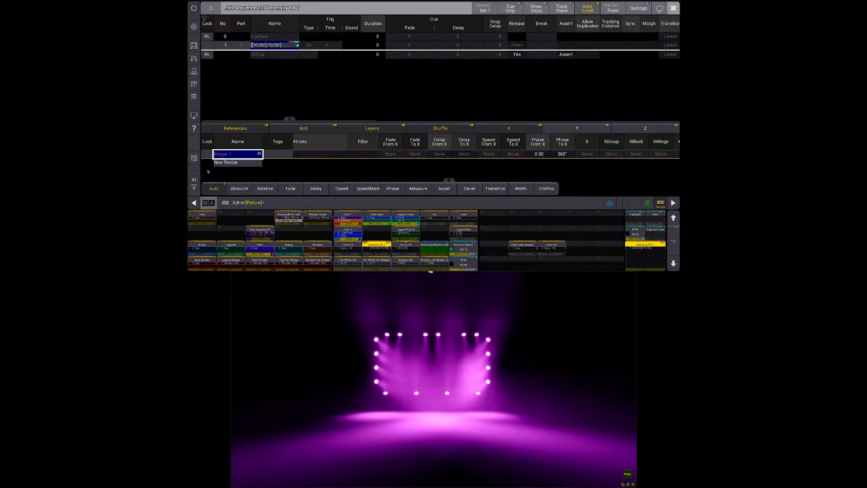
{"action": "key", "text": "Escape"}
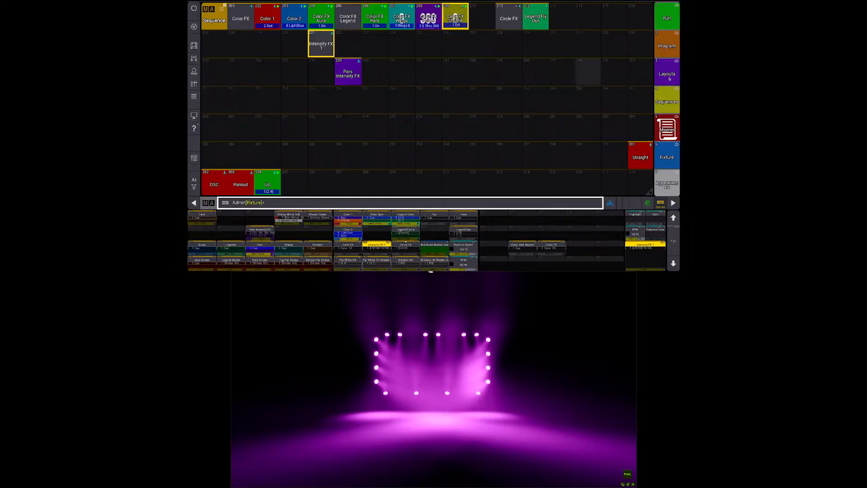
{"action": "left_click", "coordinate": [667, 72]}
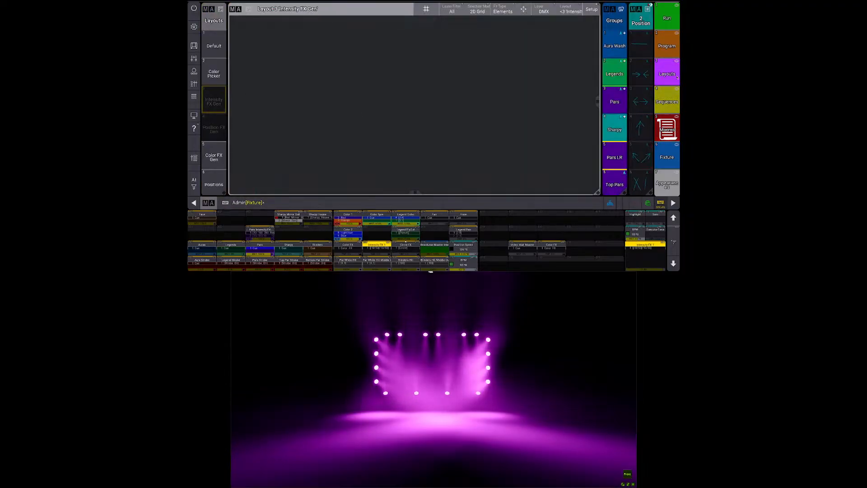
{"action": "left_click", "coordinate": [214, 156]}
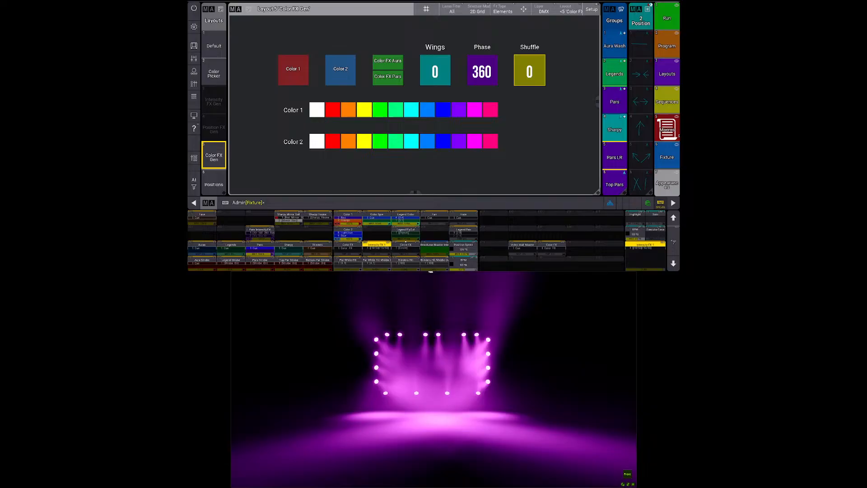
Step: Bring up the sequence pool and copy the Layouts view to view button slot 27
{"action": "left_click", "coordinate": [667, 102]}
{"action": "scroll", "coordinate": [422, 156], "scroll_direction": "down", "scroll_amount": 10}
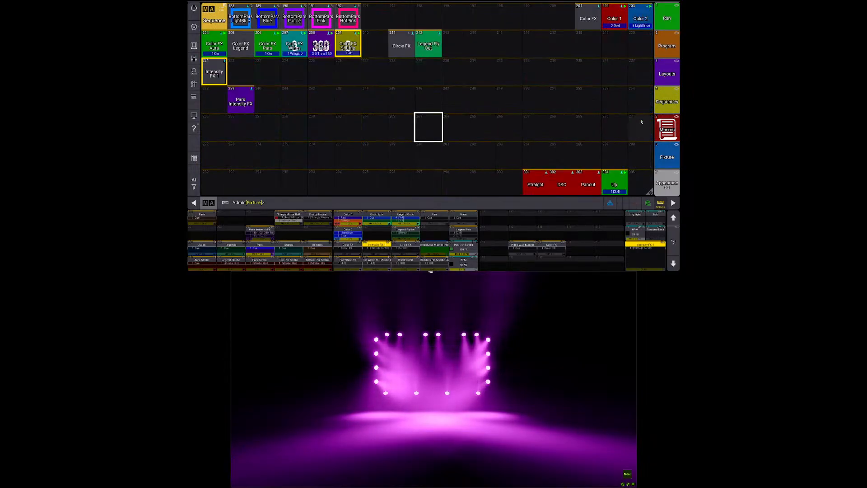
{"action": "key", "text": "c"}
{"action": "left_click", "coordinate": [671, 76]}
{"action": "scroll", "coordinate": [669, 108], "scroll_direction": "down", "scroll_amount": 8}
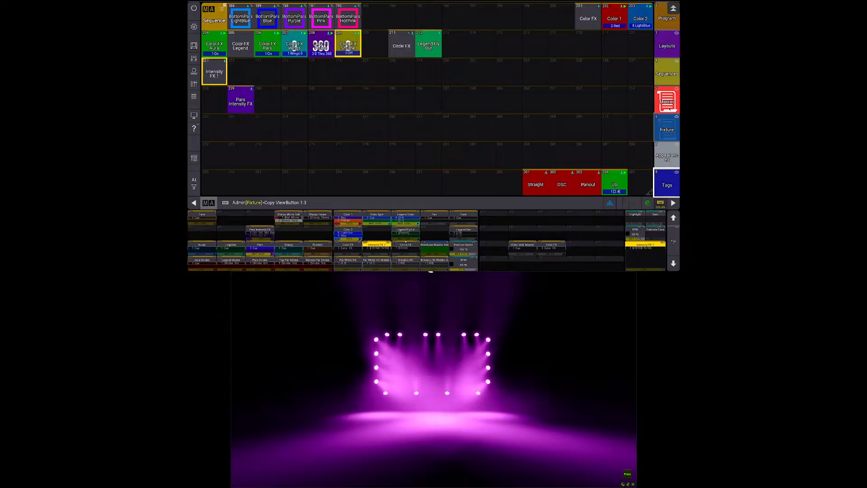
{"action": "left_click", "coordinate": [669, 75]}
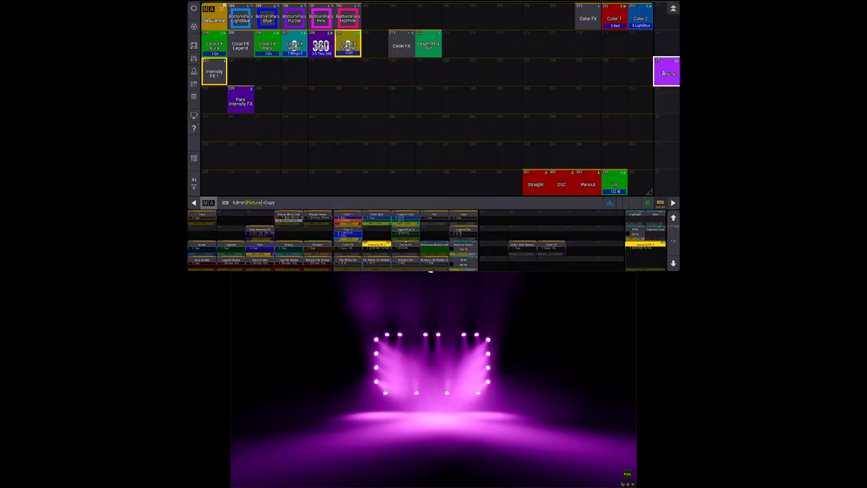
{"action": "key", "text": "m"}
{"action": "key", "text": "Escape"}
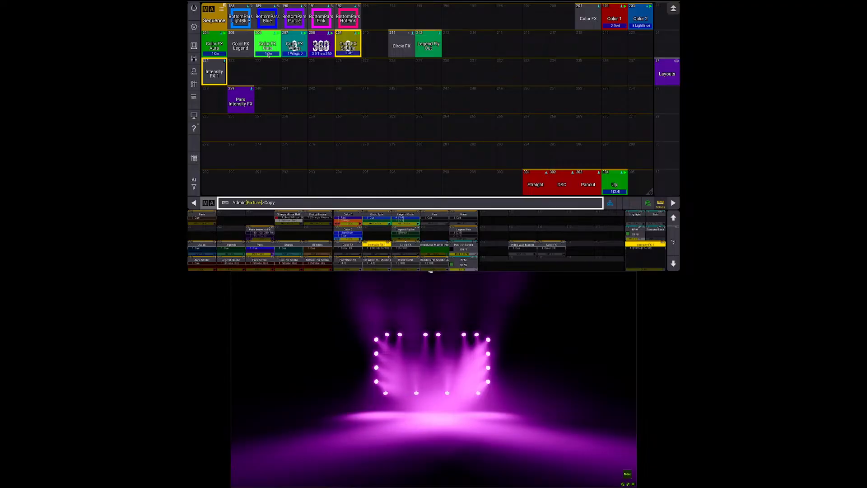
Step: Narrow the sequence pool window to ten columns, starting with the Color FX sequence in slot 201
{"action": "left_click", "coordinate": [587, 20]}
{"action": "scroll", "coordinate": [258, 23], "scroll_direction": "down", "scroll_amount": 7}
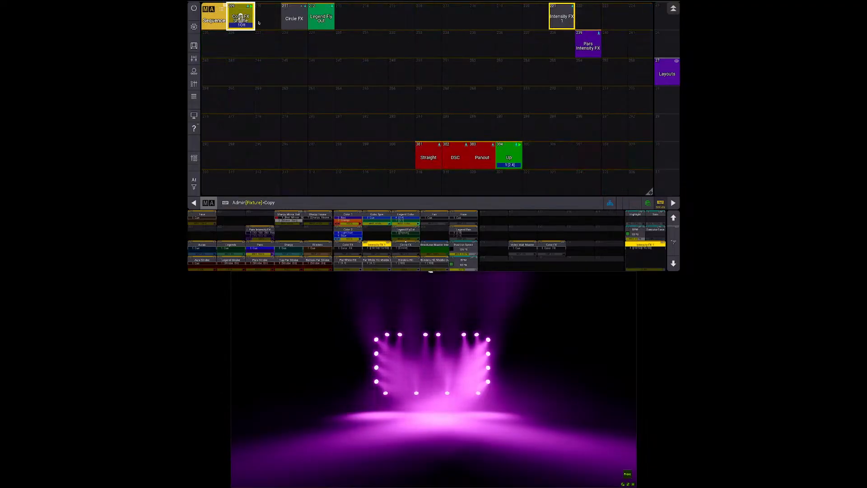
{"action": "scroll", "coordinate": [259, 23], "scroll_direction": "up", "scroll_amount": 1}
{"action": "scroll", "coordinate": [318, 25], "scroll_direction": "up", "scroll_amount": 7}
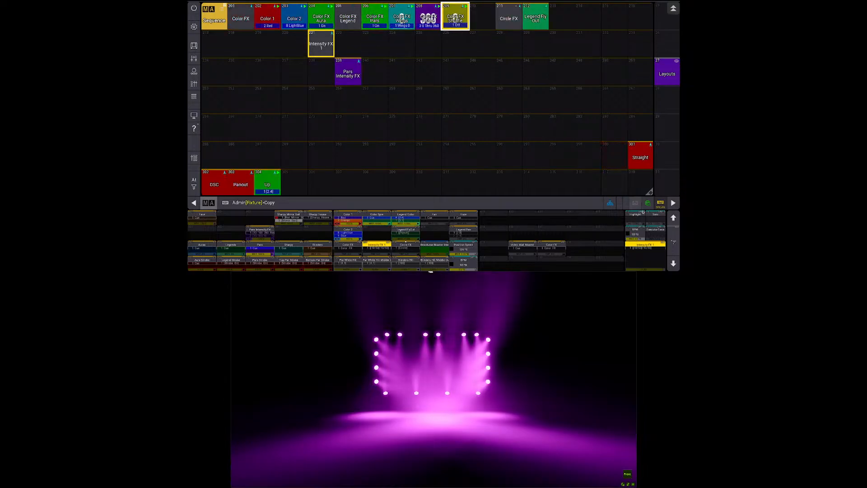
{"action": "left_click_drag", "start_coordinate": [649, 192], "coordinate": [465, 192]}
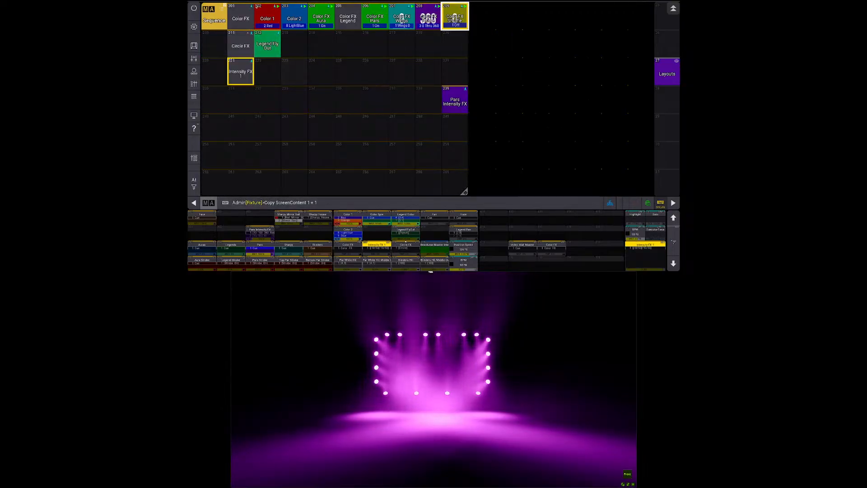
Step: Store the narrowed sequence pool arrangement as a view labelled Seq Temp on view button 26 and clear the command line
{"action": "left_click", "coordinate": [662, 51]}
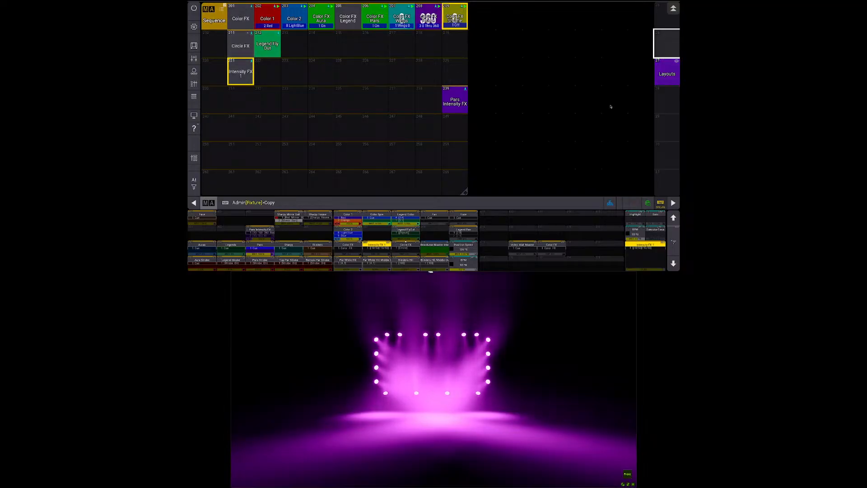
{"action": "key", "text": "s"}
{"action": "left_click", "coordinate": [668, 51]}
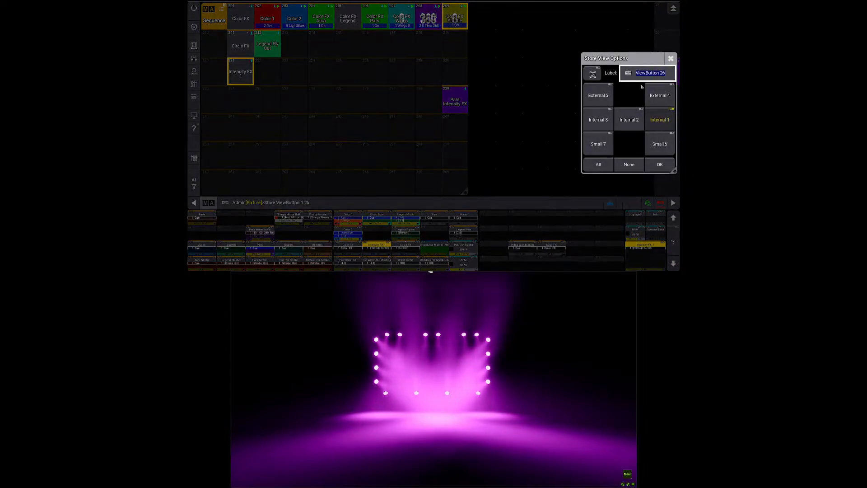
{"action": "type", "text": "Seq Temp"}
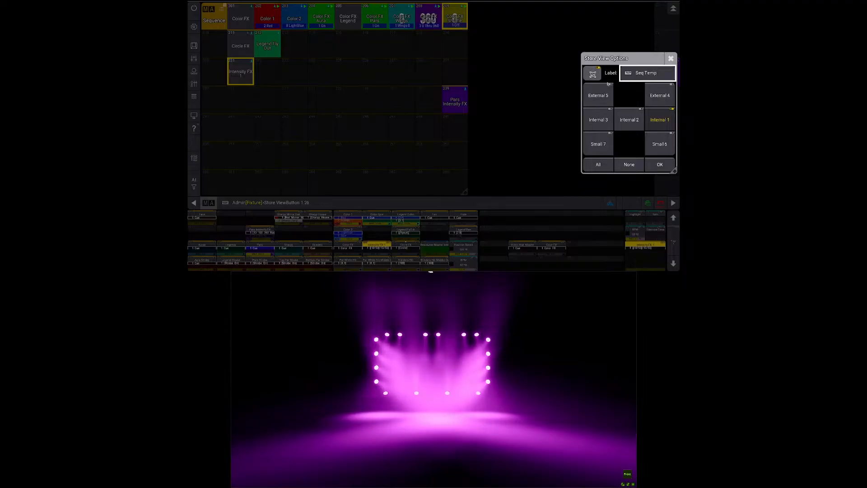
{"action": "left_click", "coordinate": [658, 163]}
{"action": "left_click_drag", "start_coordinate": [665, 47], "coordinate": [604, 52]}
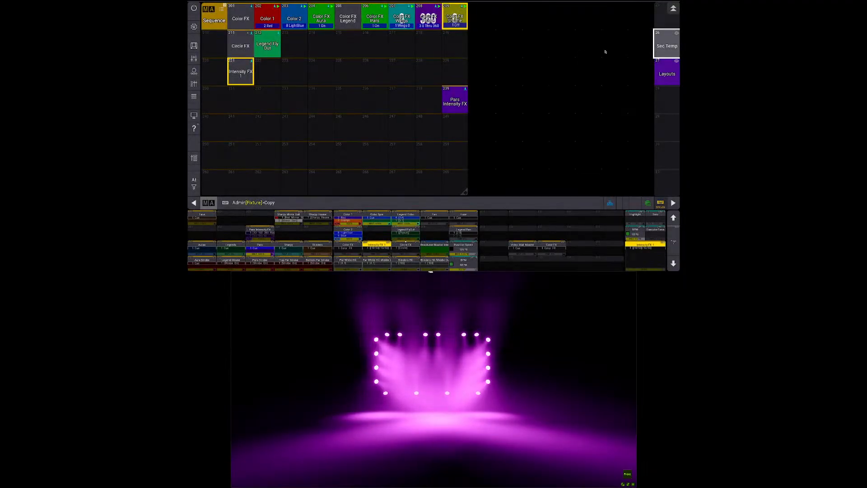
{"action": "left_click", "coordinate": [663, 42]}
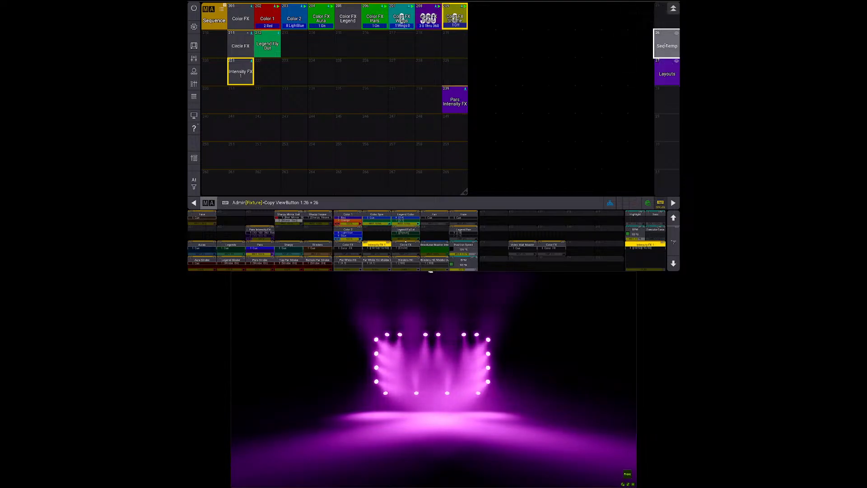
{"action": "key", "text": "Return"}
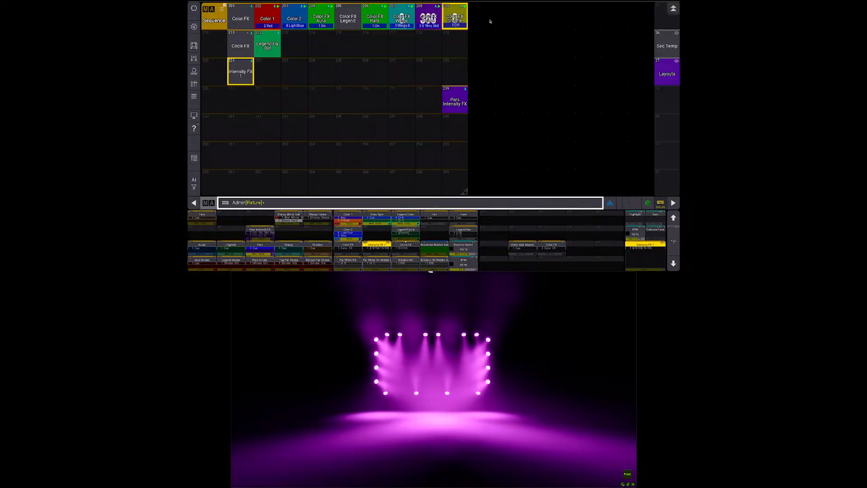
Step: Assign the DimYellow appearance to the Seq Temp view button and test recalling the Layouts and Seq Temp views
{"action": "left_click", "coordinate": [494, 21]}
{"action": "type", "text": "appear"}
{"action": "key", "text": "Return"}
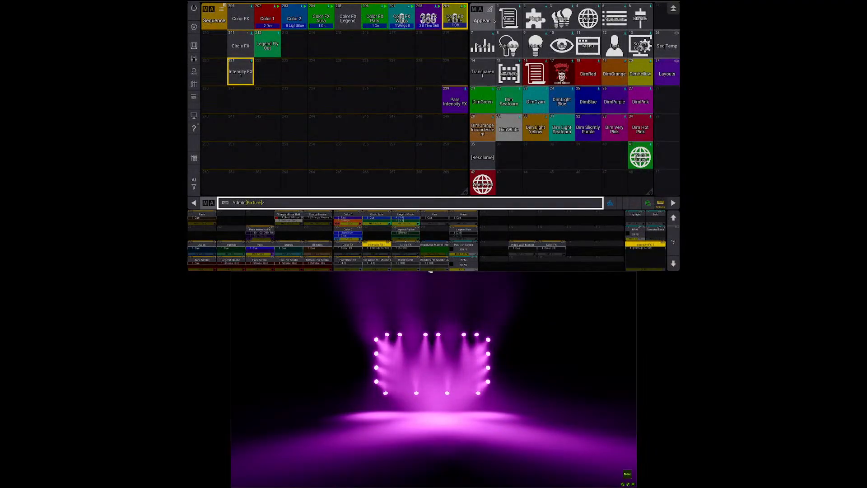
{"action": "key", "text": "a"}
{"action": "left_click", "coordinate": [640, 74]}
{"action": "double_click", "coordinate": [667, 46]}
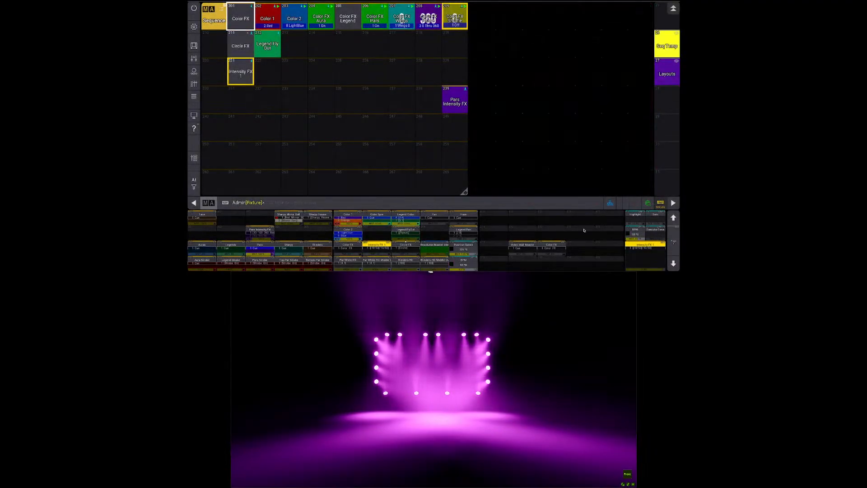
{"action": "left_click", "coordinate": [671, 68]}
{"action": "left_click", "coordinate": [670, 49]}
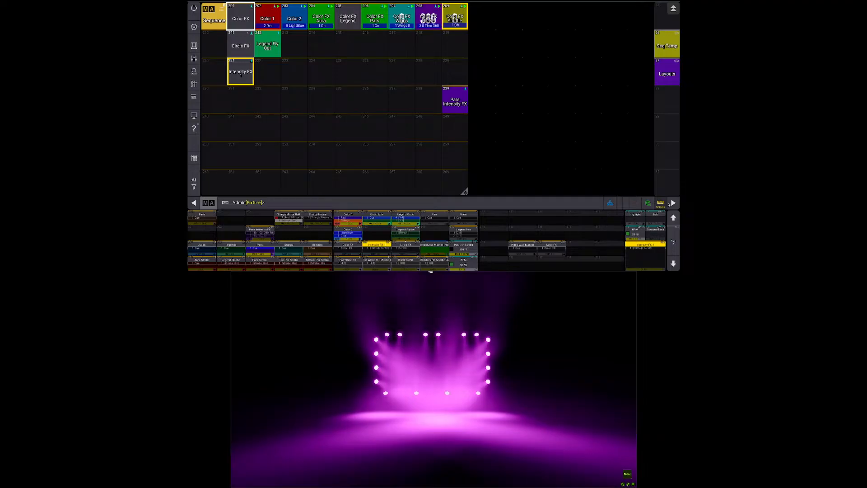
Step: Check the recipes in the Color FX sequence and close its editor
{"action": "left_click_drag", "start_coordinate": [241, 21], "coordinate": [241, 44]}
{"action": "left_click", "coordinate": [278, 45]}
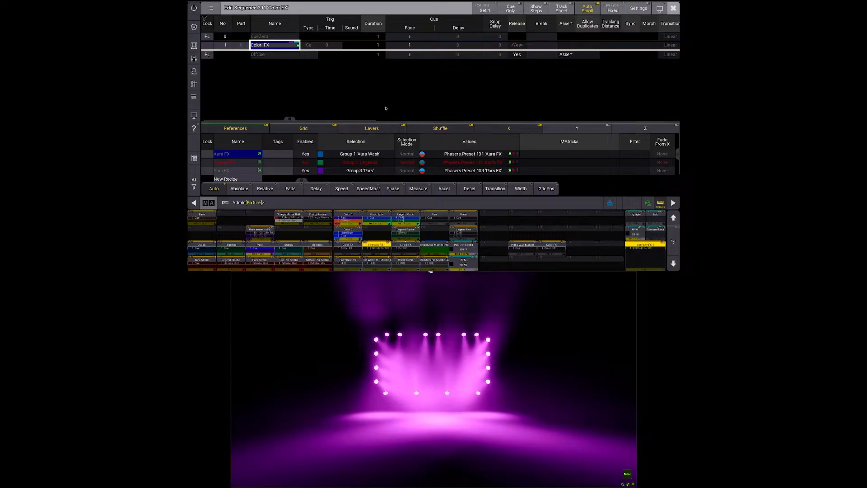
{"action": "key", "text": "Escape"}
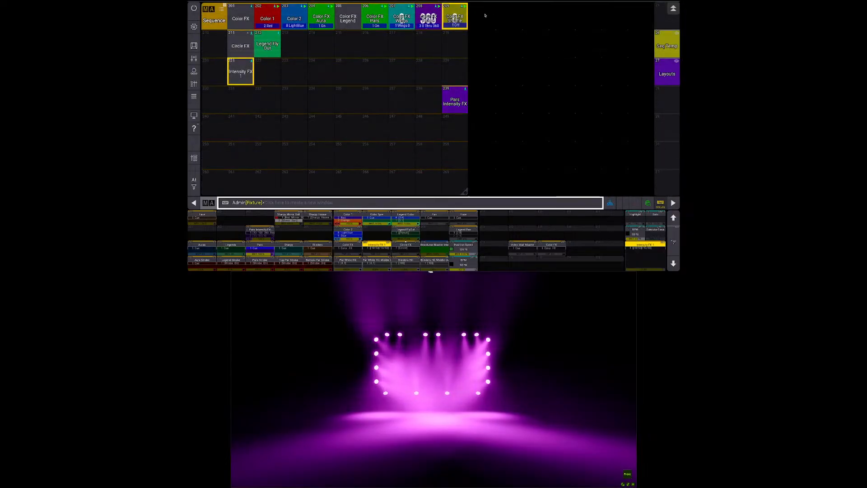
Step: Bring up the Program view and page the executors to an empty page
{"action": "left_click_drag", "start_coordinate": [485, 16], "coordinate": [515, 22]}
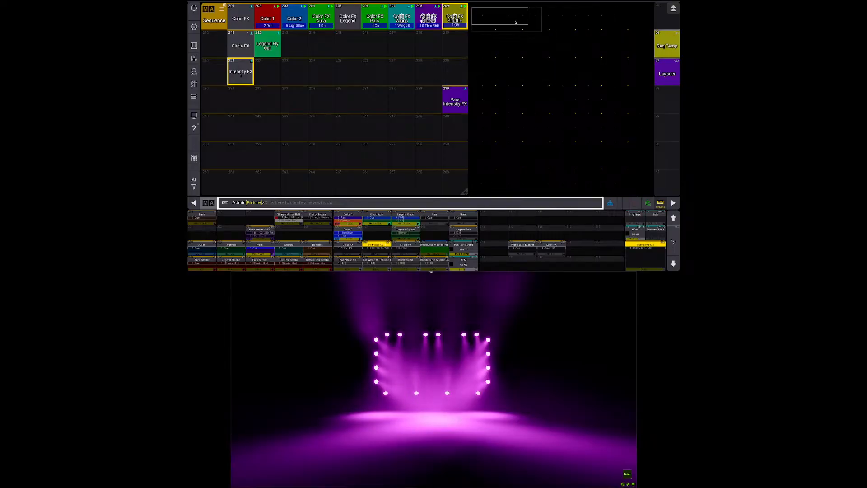
{"action": "scroll", "coordinate": [667, 72], "scroll_direction": "up", "scroll_amount": 5}
{"action": "left_click", "coordinate": [666, 48]}
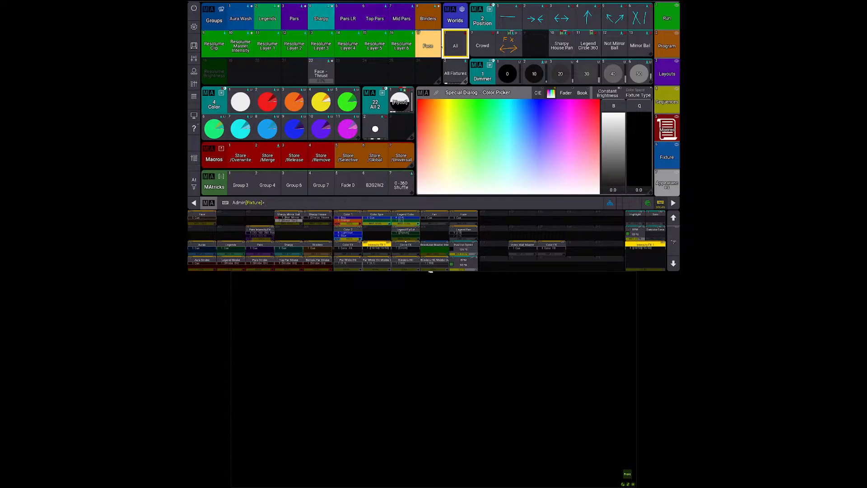
{"action": "key", "text": "Page_Up"}
{"action": "key", "text": "Page_Up"}
{"action": "key", "text": "Page_Up"}
{"action": "key", "text": "Page_Up"}
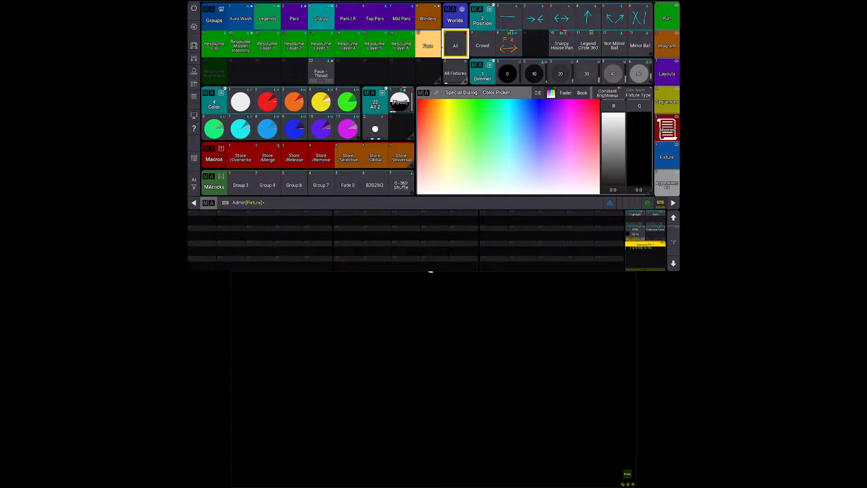
{"action": "key", "text": "Page_Up"}
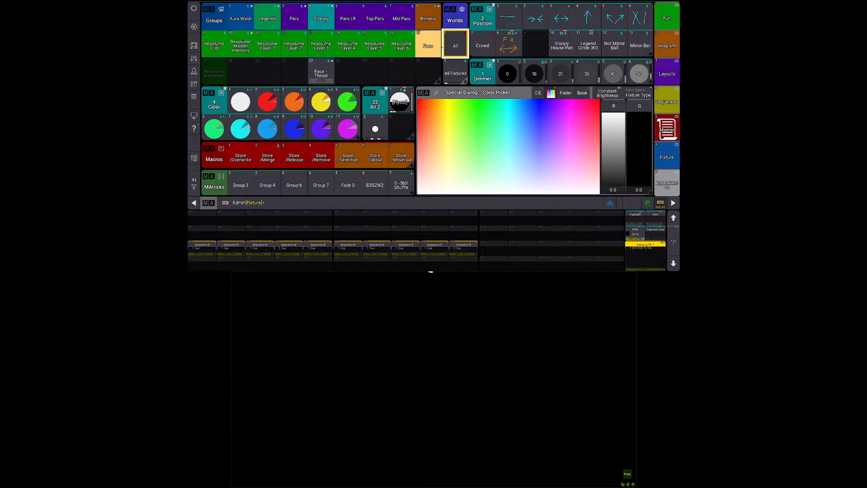
{"action": "key", "text": "Page_Up"}
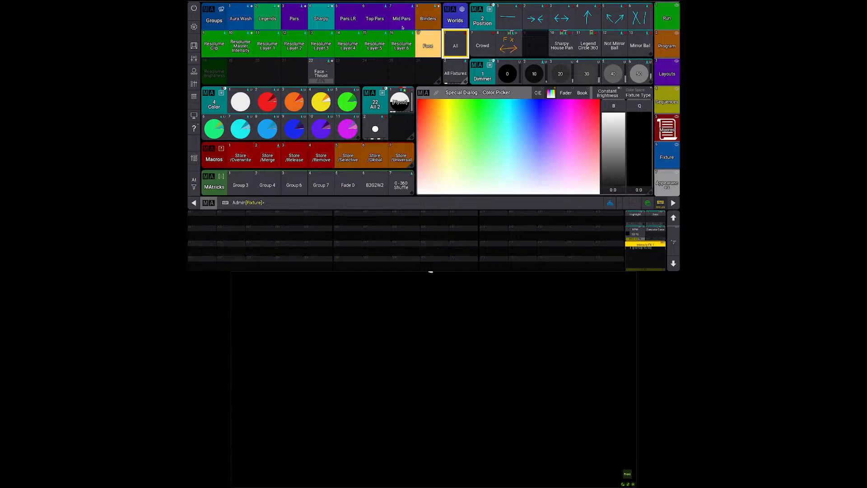
Step: Store a test sequence on the first executor of the empty page
{"action": "left_click", "coordinate": [341, 22]}
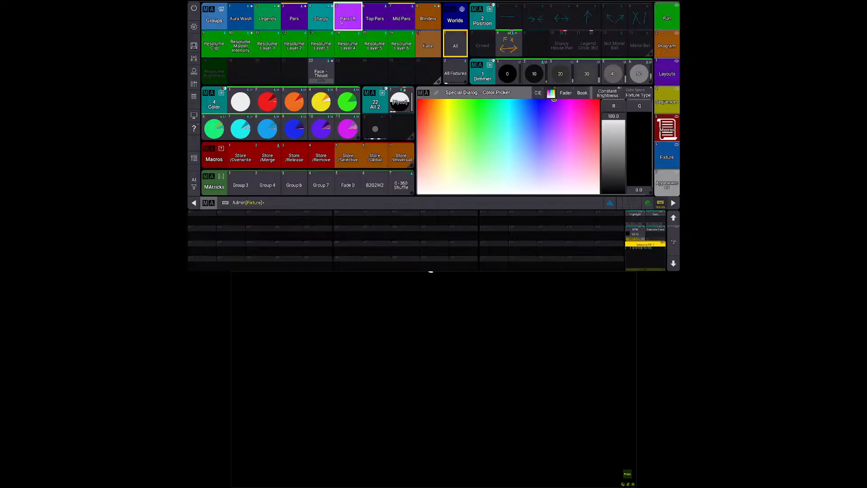
{"action": "key", "text": "c"}
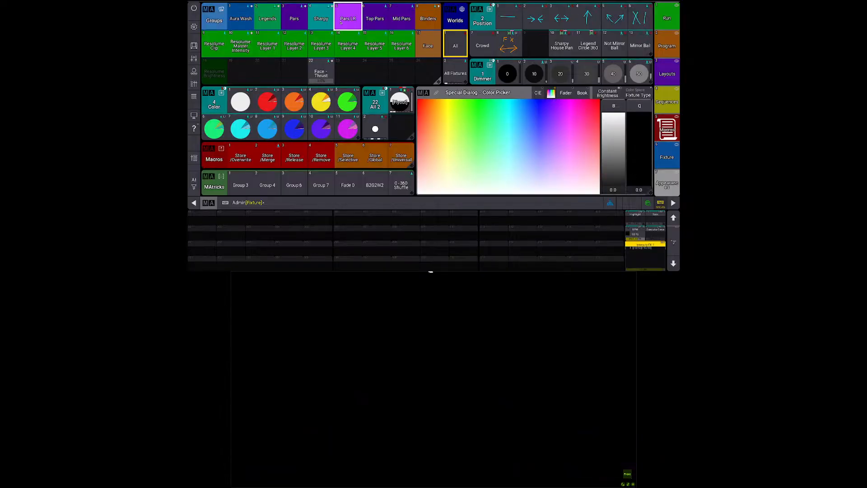
{"action": "key", "text": "s"}
{"action": "key", "text": "F1"}
{"action": "key", "text": "Delete"}
{"action": "key", "text": "F1"}
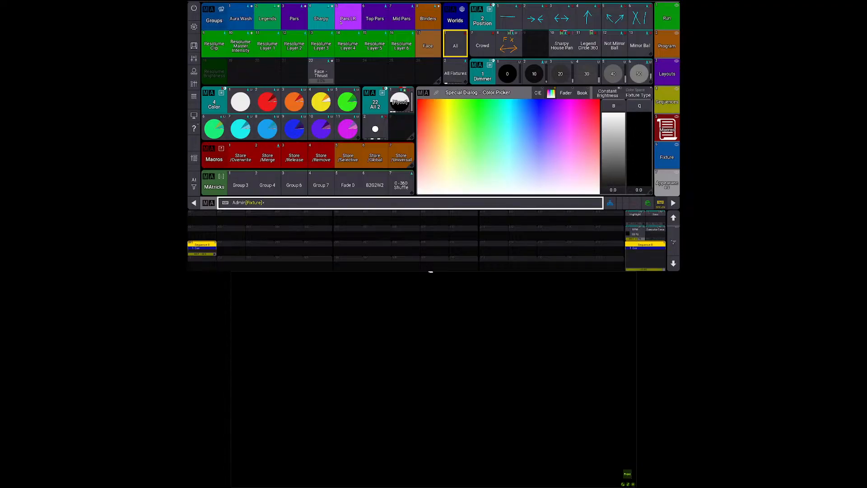
Step: Delete the leftover sequences in slots 7 and 8 of the sequence pool
{"action": "left_click", "coordinate": [667, 101]}
{"action": "key", "text": "Delete"}
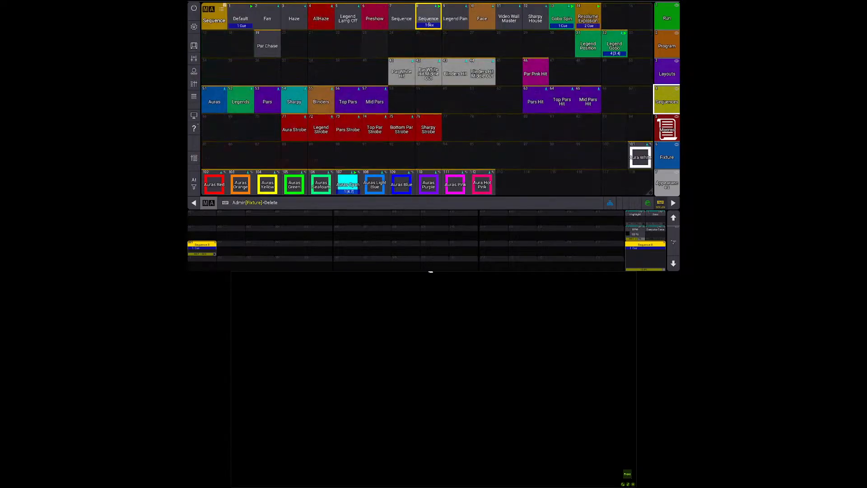
{"action": "left_click", "coordinate": [429, 24]}
{"action": "left_click", "coordinate": [391, 153]}
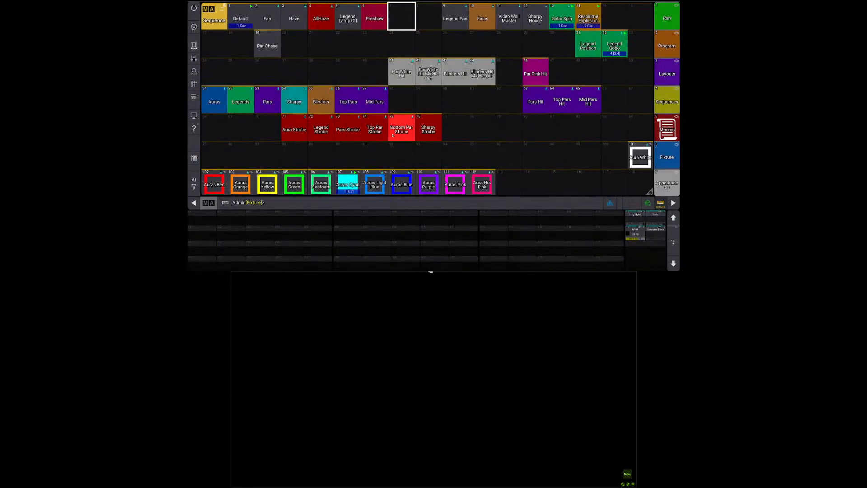
Step: Create an empty sequence in slot 7 of the sequence pool and assign it to the first executor
{"action": "left_click", "coordinate": [406, 22]}
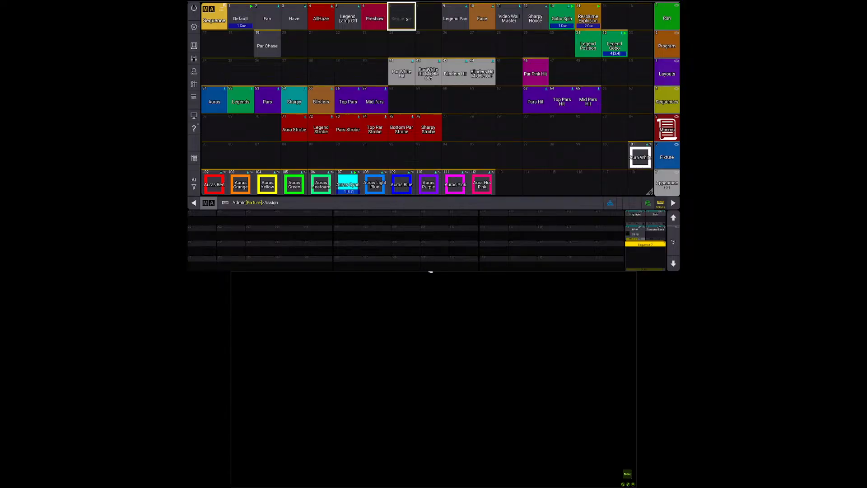
{"action": "key", "text": "F1"}
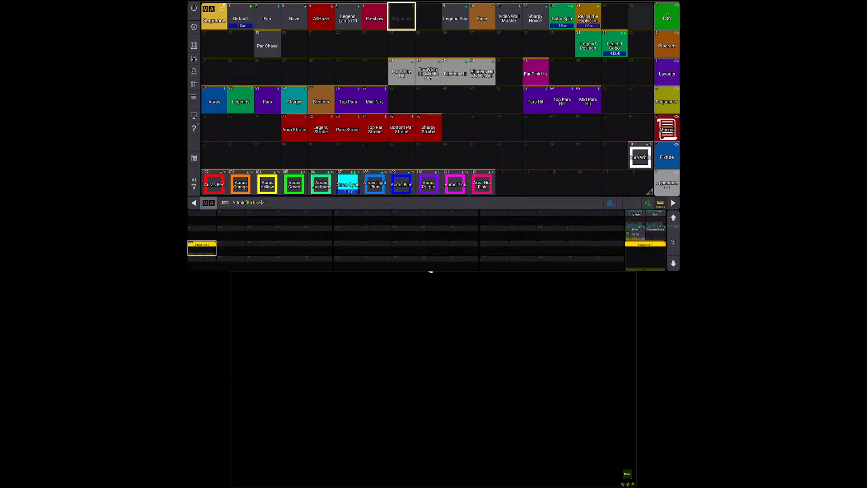
Step: Check the sequence sheet settings in the Run view and replace the sheet with a new sequence sheet window
{"action": "left_click", "coordinate": [667, 18]}
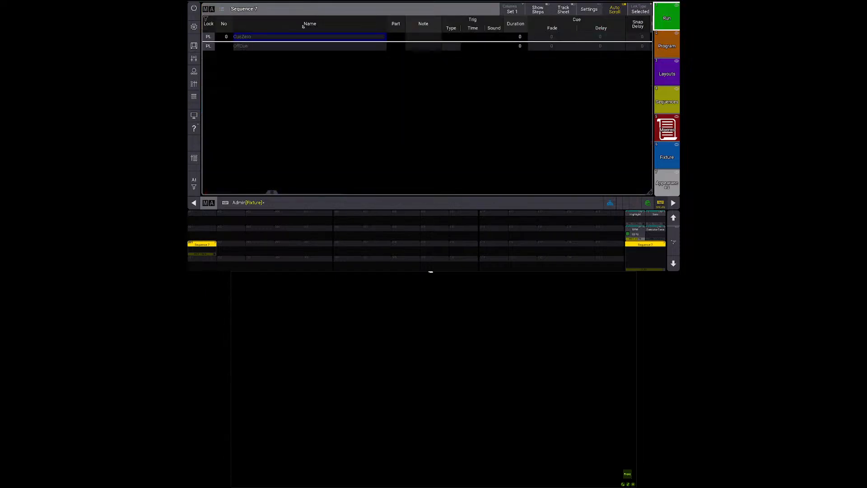
{"action": "left_click", "coordinate": [223, 9]}
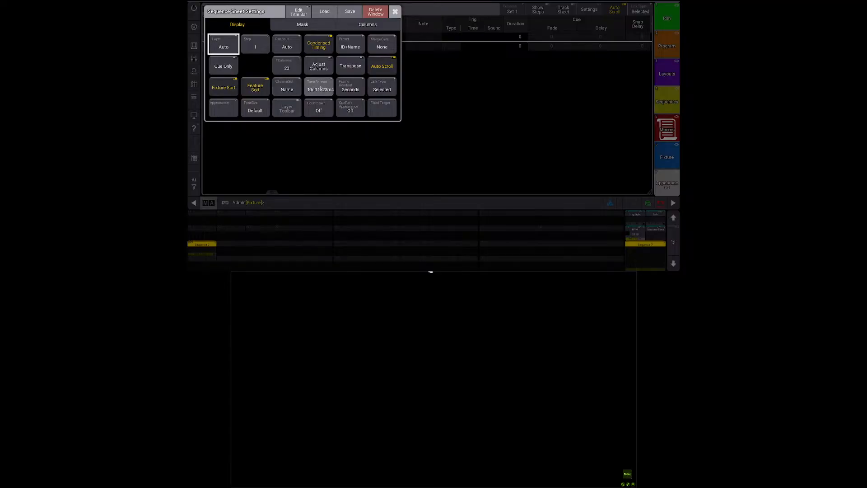
{"action": "left_click", "coordinate": [387, 71]}
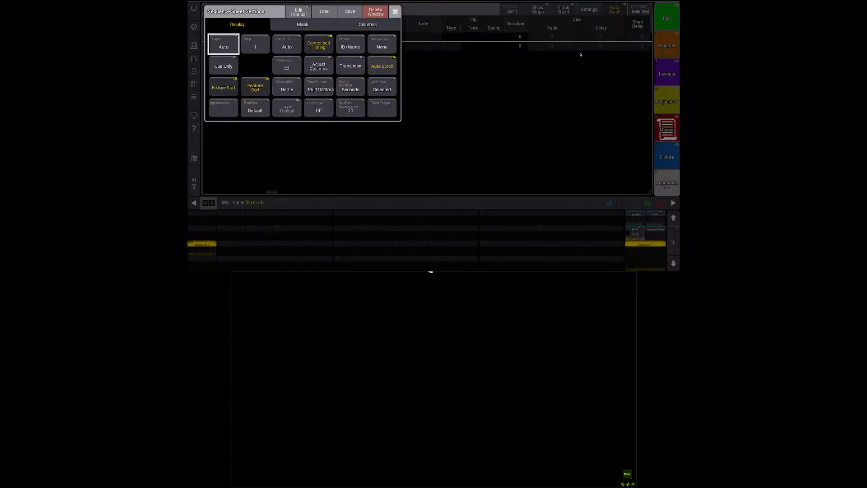
{"action": "left_click", "coordinate": [396, 13]}
{"action": "left_click", "coordinate": [212, 10]}
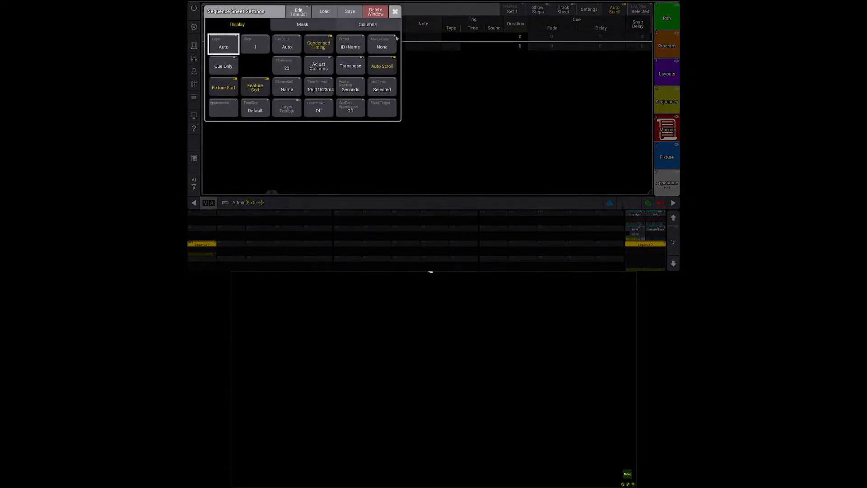
{"action": "left_click", "coordinate": [377, 13]}
{"action": "left_click", "coordinate": [207, 11]}
{"action": "type", "text": "seq"}
{"action": "key", "text": "Return"}
{"action": "key", "text": "Return"}
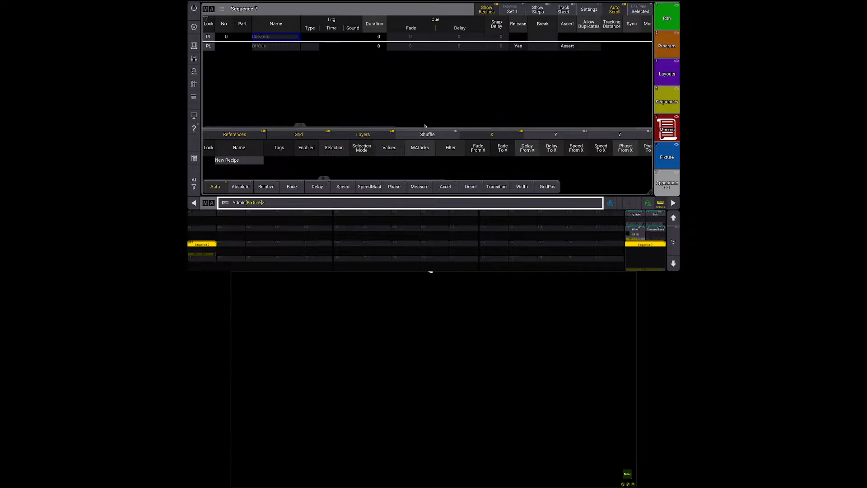
Step: Store cue 1 in Sequence 7, select it, and enlarge the recipe area of the sheet
{"action": "left_click_drag", "start_coordinate": [424, 127], "coordinate": [424, 120]}
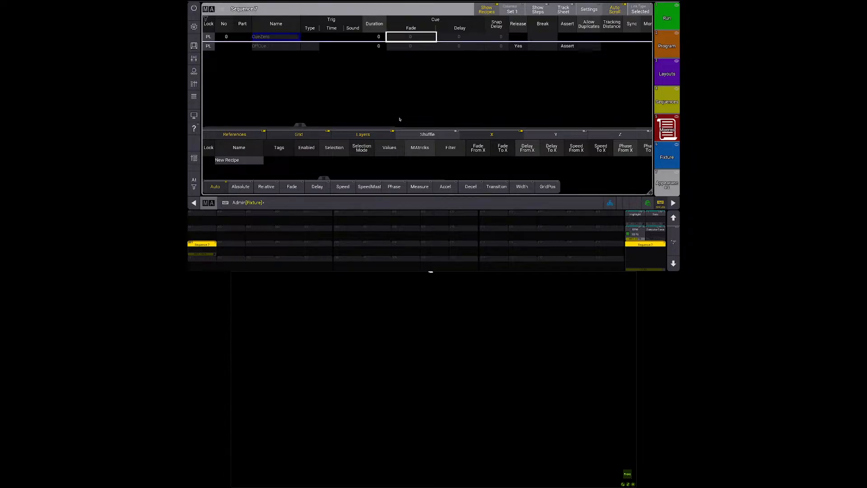
{"action": "key", "text": "Return"}
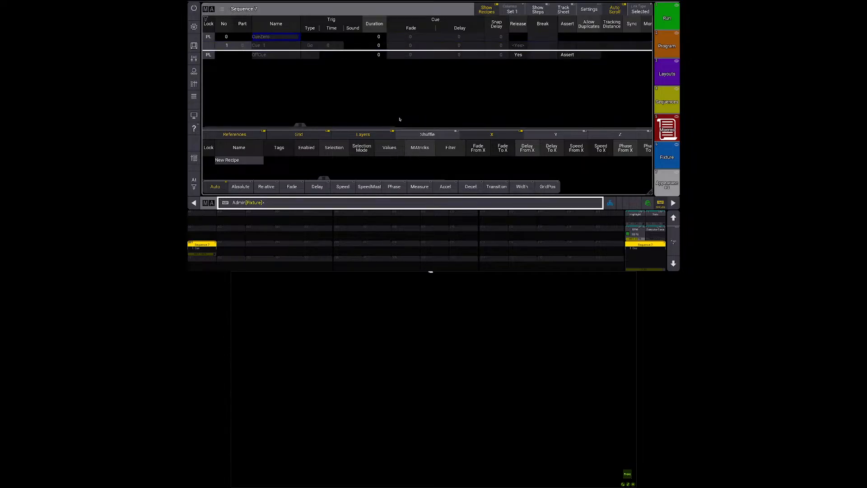
{"action": "left_click", "coordinate": [269, 45]}
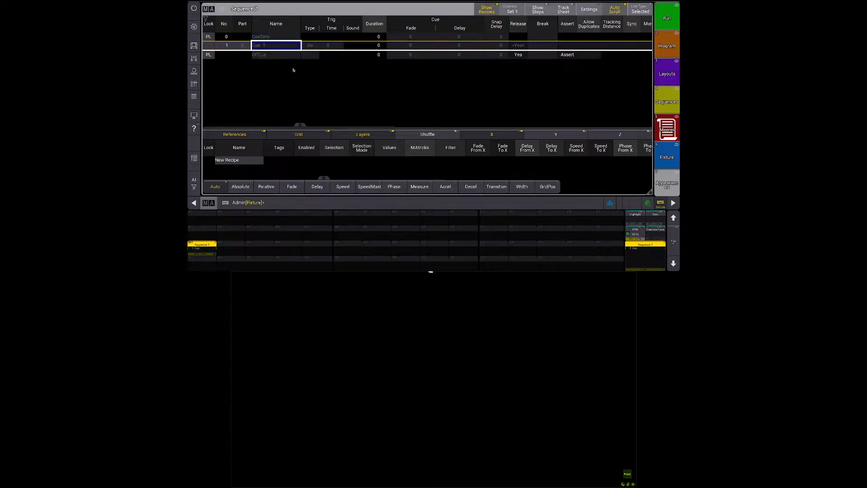
{"action": "left_click_drag", "start_coordinate": [427, 129], "coordinate": [427, 107]}
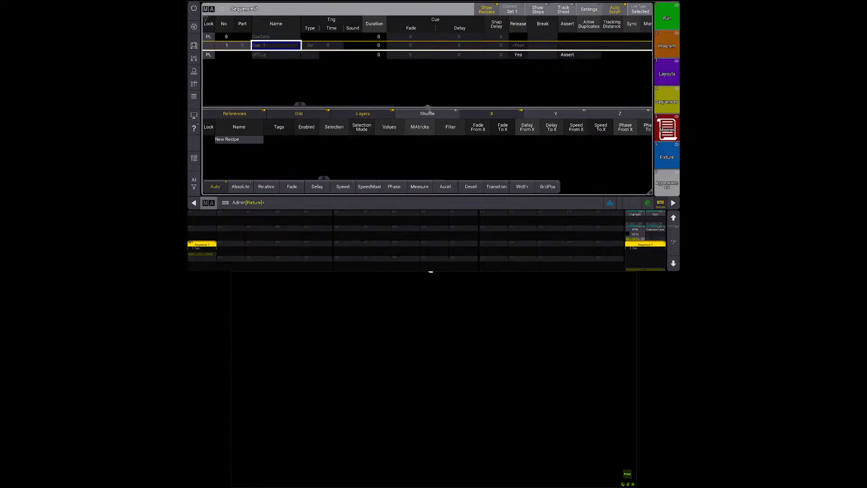
Step: Select the four pars in the left column of the Default layout and raise their intensity to full
{"action": "left_click", "coordinate": [666, 72]}
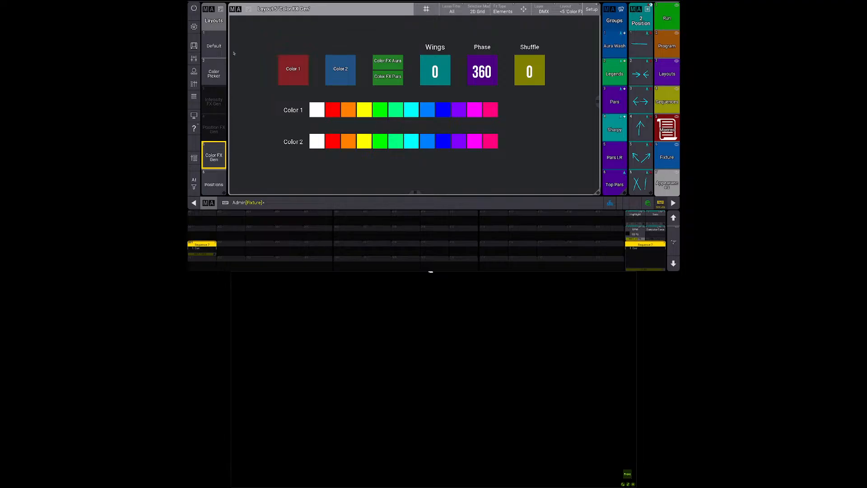
{"action": "left_click", "coordinate": [214, 45]}
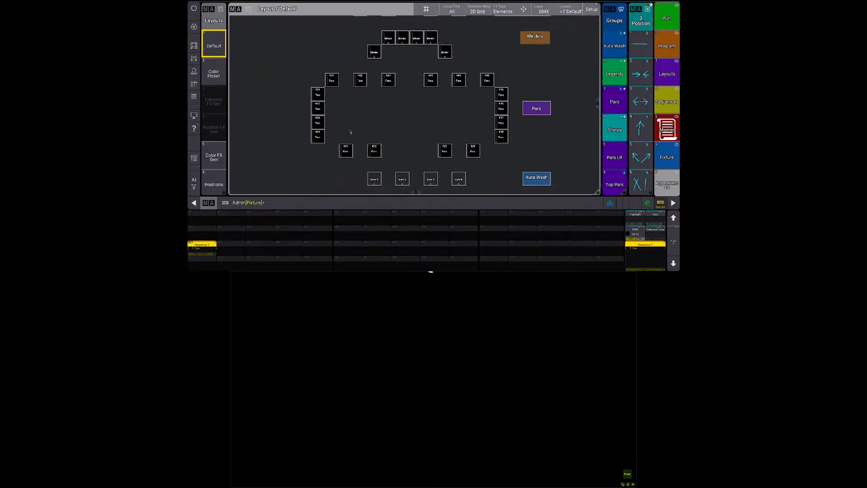
{"action": "left_click", "coordinate": [625, 138]}
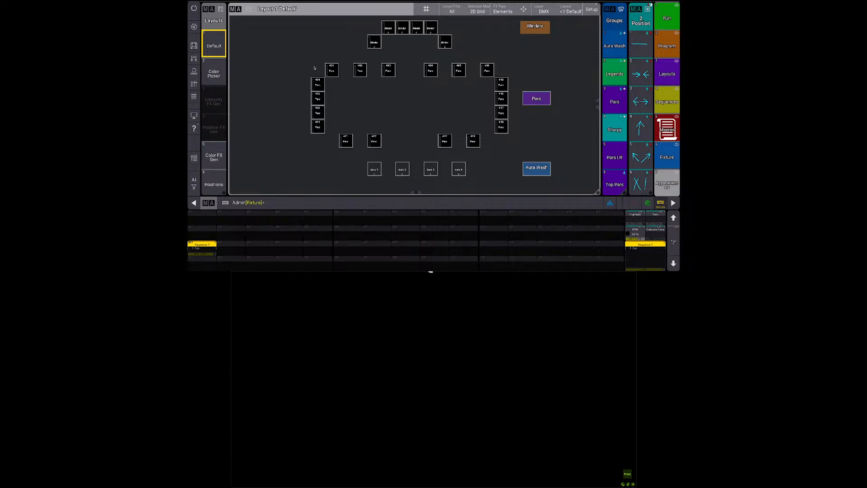
{"action": "left_click_drag", "start_coordinate": [314, 67], "coordinate": [319, 155]}
{"action": "scroll", "coordinate": [318, 155], "scroll_direction": "up", "scroll_amount": 10}
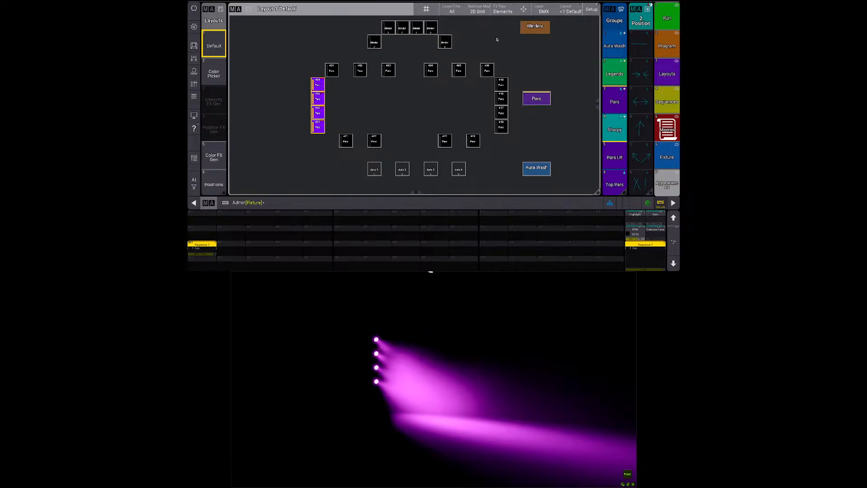
Step: Store the selected pars as a new group in slot 24 of the group pool and label it All Pars
{"action": "left_click", "coordinate": [662, 38]}
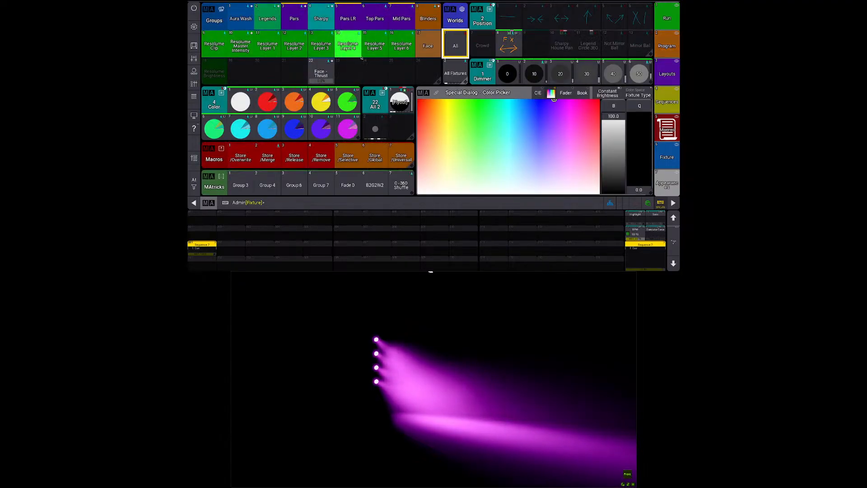
{"action": "left_click", "coordinate": [375, 71]}
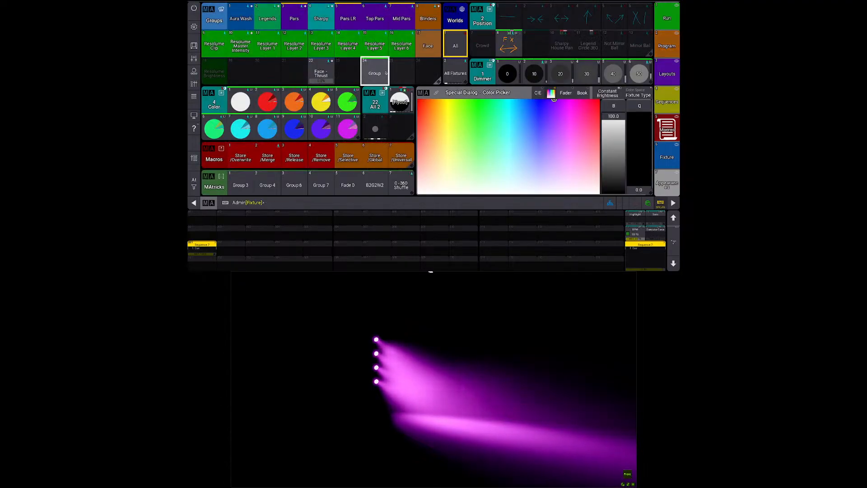
{"action": "left_click", "coordinate": [379, 70]}
{"action": "left_click", "coordinate": [376, 48]}
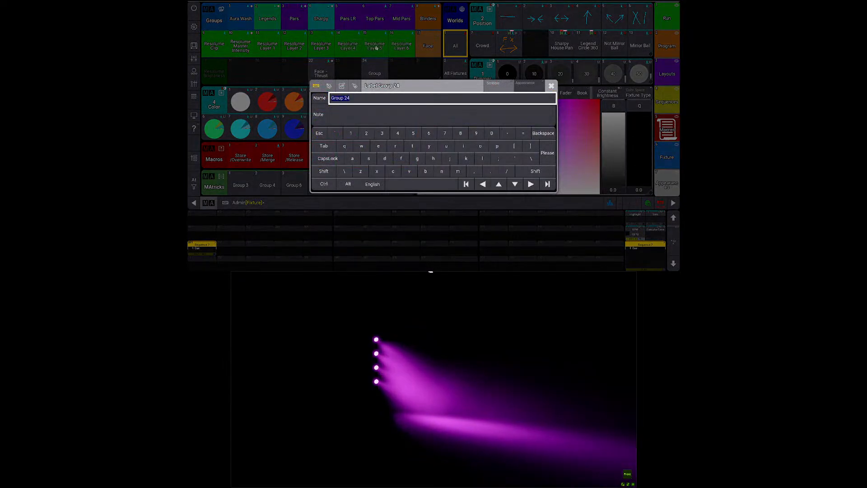
{"action": "type", "text": "All Pars"}
{"action": "key", "text": "Return"}
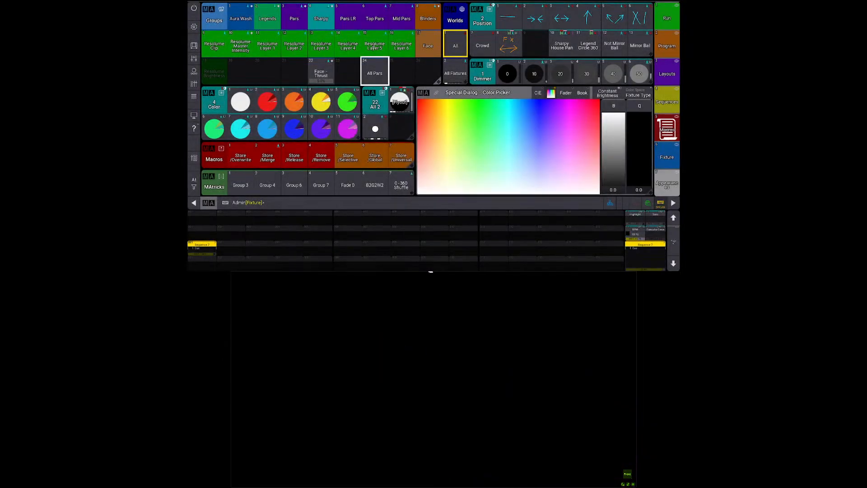
Step: Assign the DimPurple appearance to the All Pars group and close its editor
{"action": "left_click", "coordinate": [374, 72]}
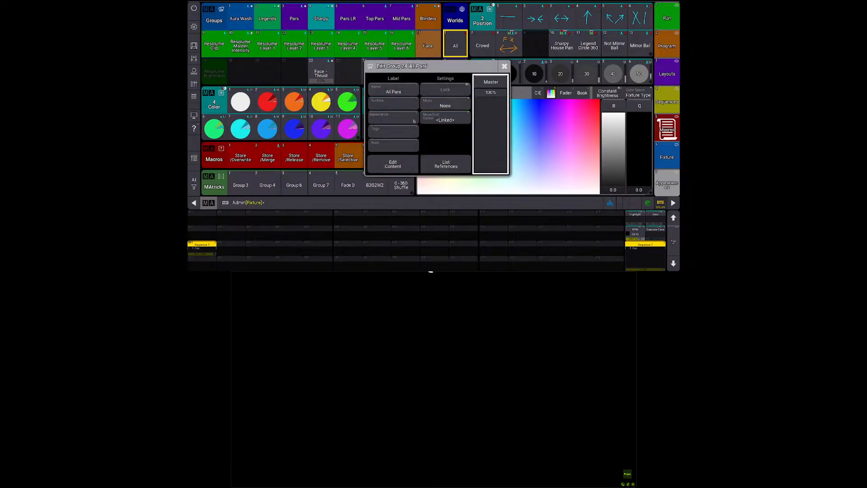
{"action": "left_click", "coordinate": [377, 118]}
{"action": "left_click", "coordinate": [441, 109]}
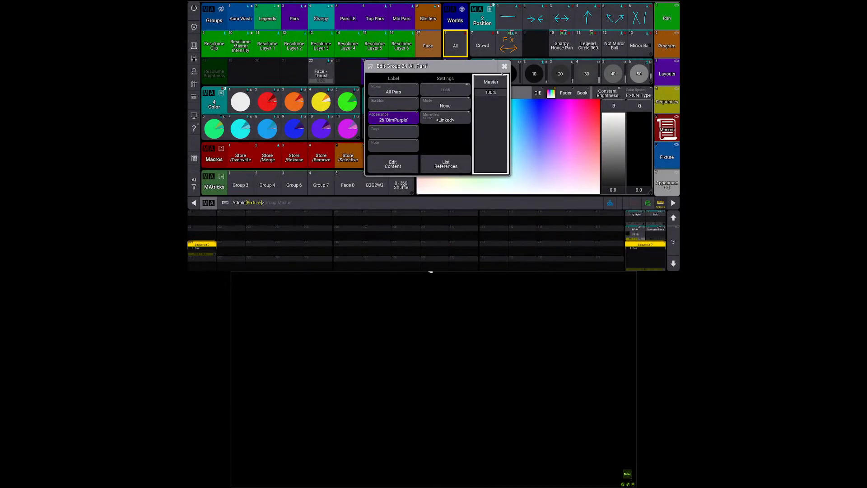
{"action": "left_click", "coordinate": [504, 67]}
{"action": "left_click", "coordinate": [376, 73]}
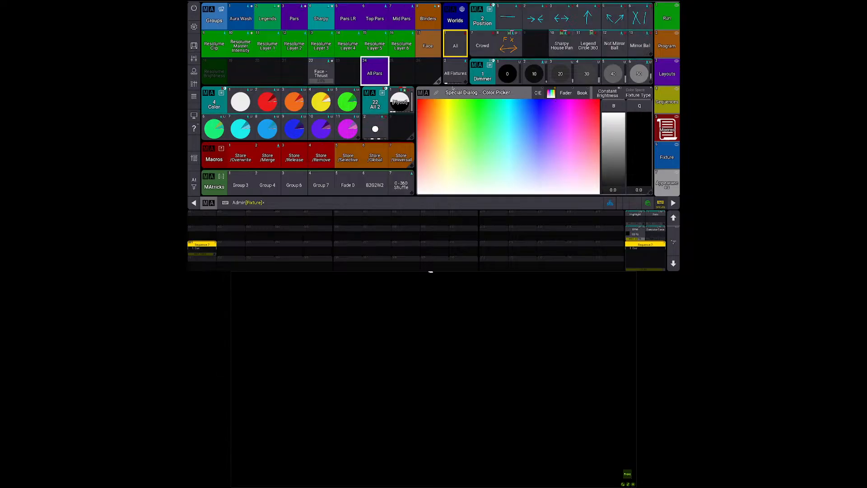
Step: Bring up the encoder bar and switch off the programmer time
{"action": "left_click", "coordinate": [673, 202]}
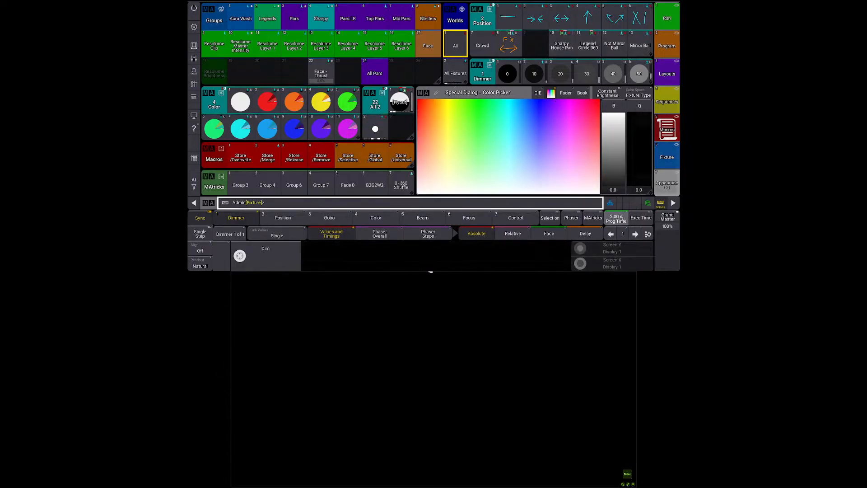
{"action": "left_click", "coordinate": [616, 219]}
{"action": "left_click", "coordinate": [643, 122]}
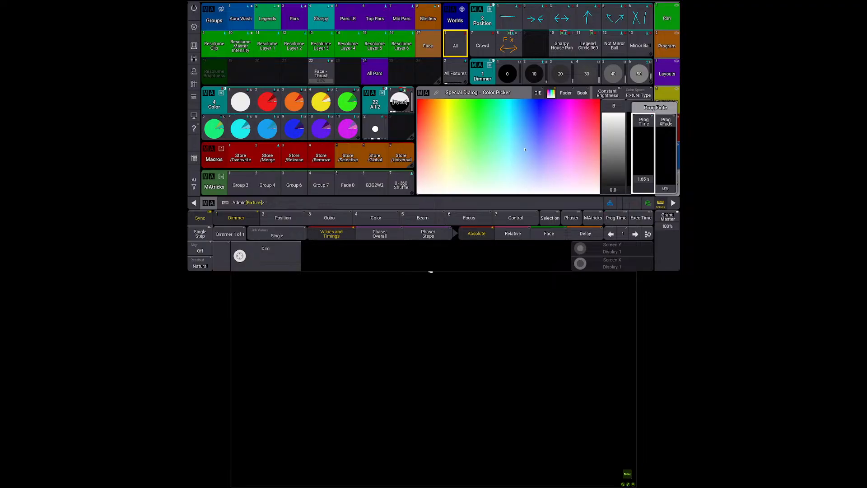
Step: Test the All Pars group at 100 and clear the programmer
{"action": "left_click", "coordinate": [374, 73]}
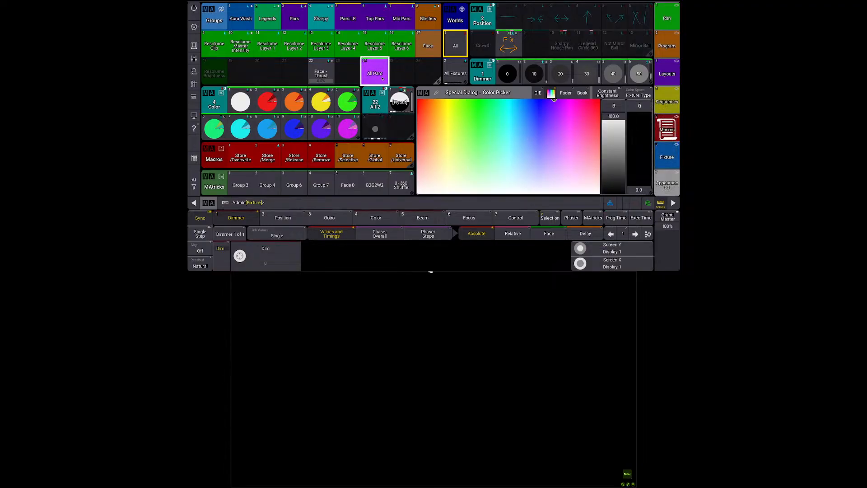
{"action": "left_click", "coordinate": [554, 100]}
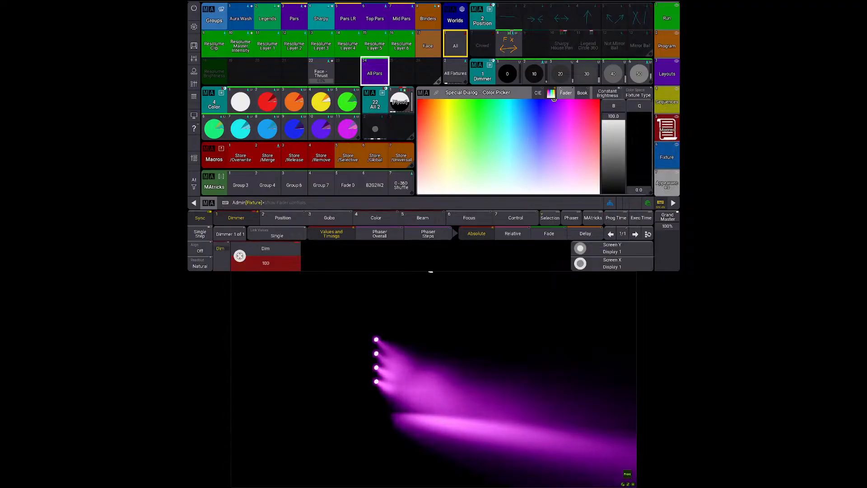
{"action": "key", "text": "BackSpace"}
{"action": "key", "text": "BackSpace"}
{"action": "key", "text": "BackSpace"}
Step: Turn off all running playbacks, retest the All Pars group at 100, and clear the programmer
{"action": "key", "text": "Return"}
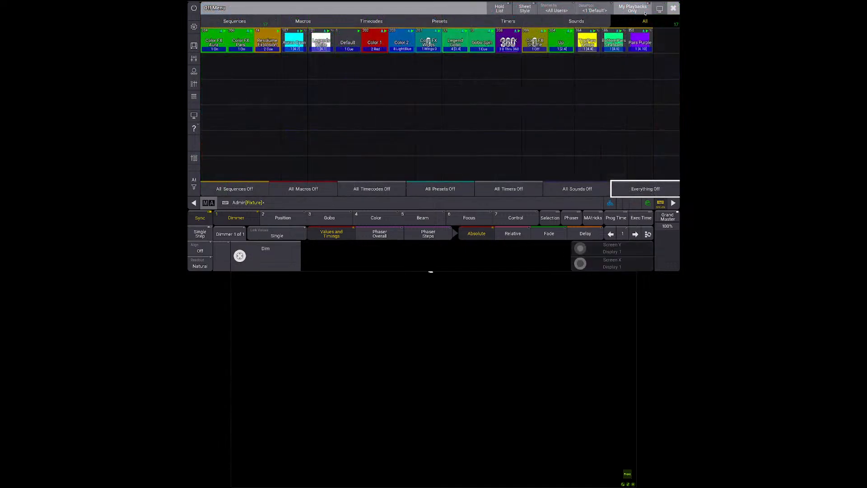
{"action": "left_click", "coordinate": [636, 187]}
{"action": "left_click", "coordinate": [374, 73]}
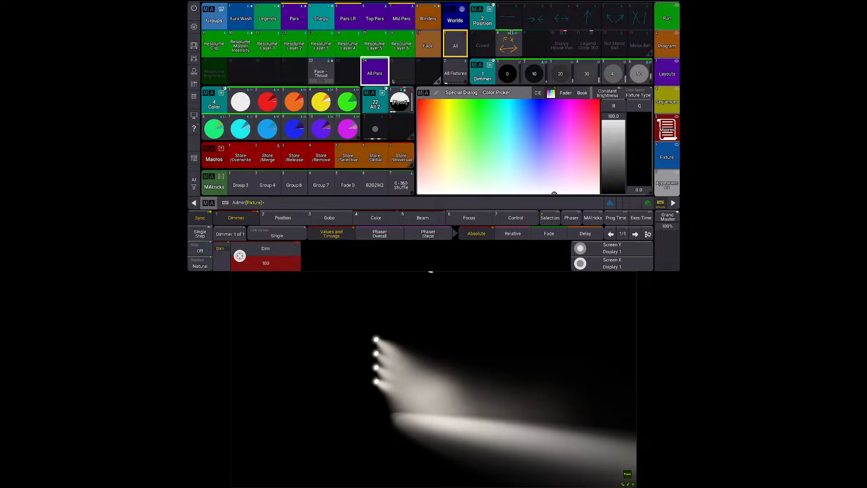
{"action": "key", "text": "BackSpace"}
{"action": "key", "text": "BackSpace"}
{"action": "key", "text": "BackSpace"}
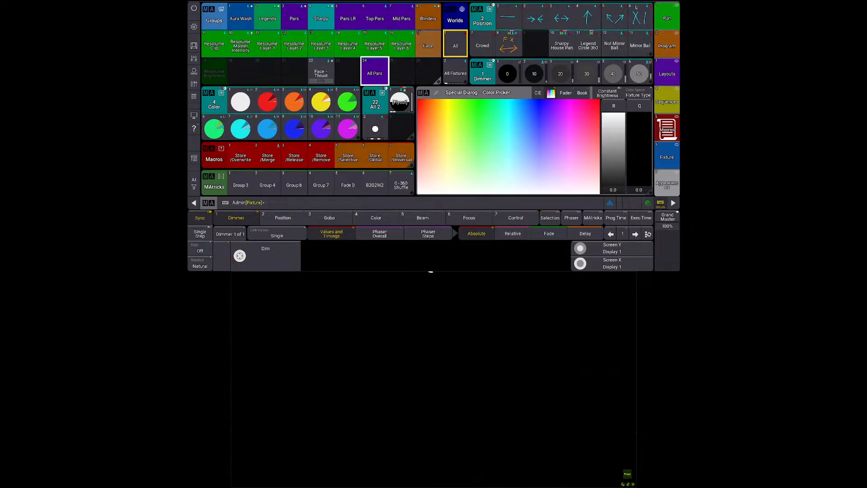
Step: Delete the sequence sheet window in the Run view and create a new sequence sheet with recipes shown
{"action": "left_click", "coordinate": [667, 18]}
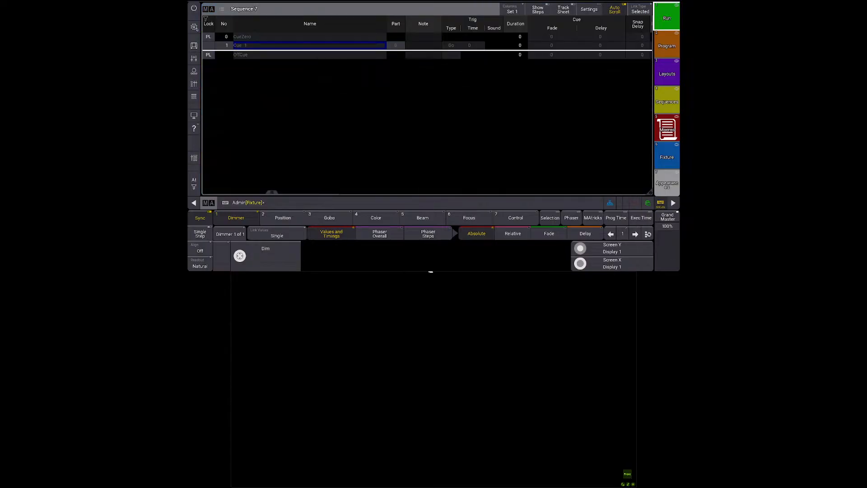
{"action": "left_click", "coordinate": [212, 10]}
{"action": "left_click", "coordinate": [375, 13]}
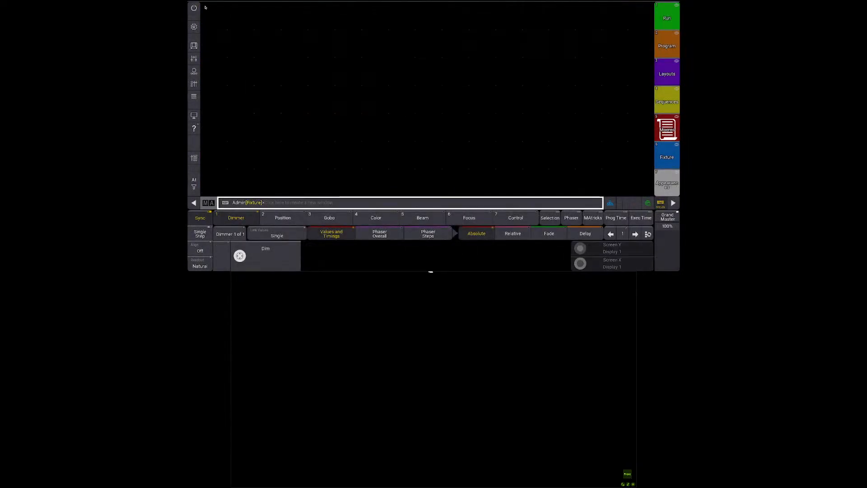
{"action": "left_click", "coordinate": [205, 8]}
{"action": "type", "text": "seq"}
{"action": "key", "text": "Return"}
{"action": "key", "text": "Return"}
Step: Store the current window arrangement over the existing Run view
{"action": "key", "text": "s"}
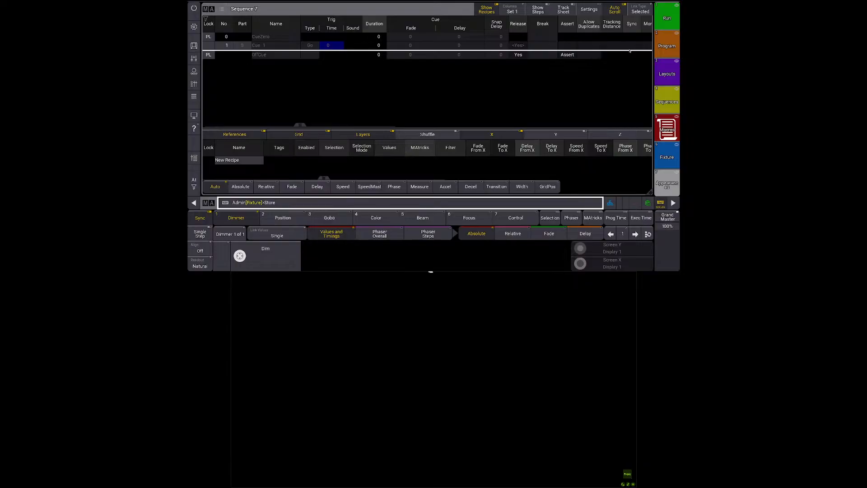
{"action": "left_click", "coordinate": [659, 26]}
{"action": "left_click", "coordinate": [598, 137]}
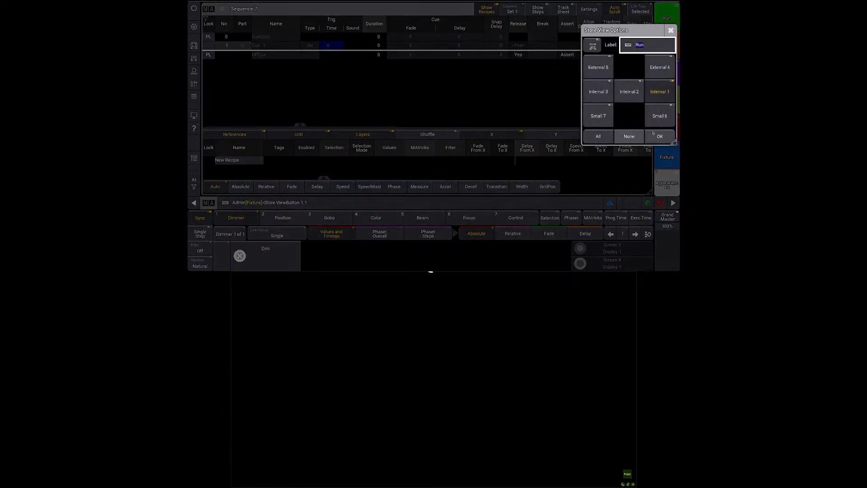
Step: Set the All Pars fixtures to magenta at R 100, G 0, B 100 and store the look into cue 1 of Sequence 7
{"action": "left_click", "coordinate": [294, 47]}
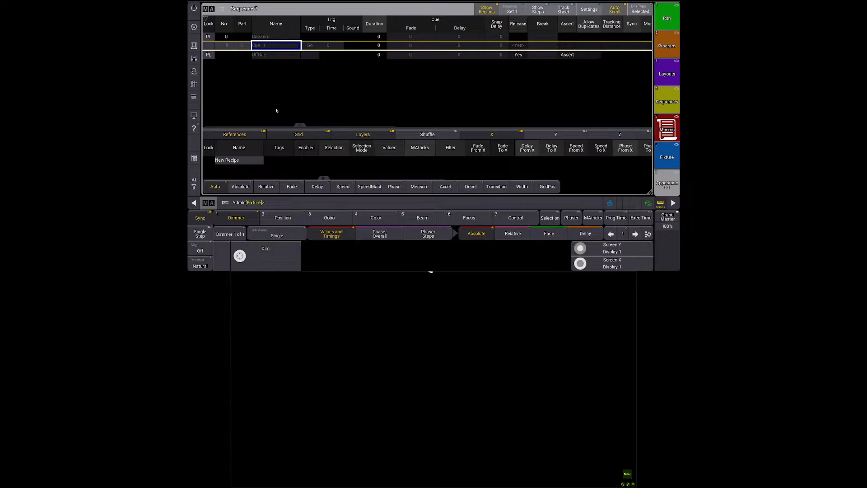
{"action": "left_click", "coordinate": [667, 46]}
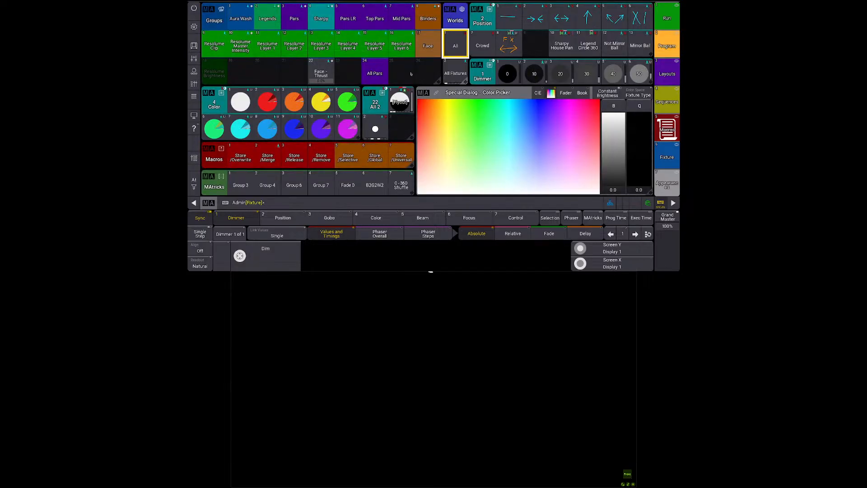
{"action": "left_click", "coordinate": [667, 10]}
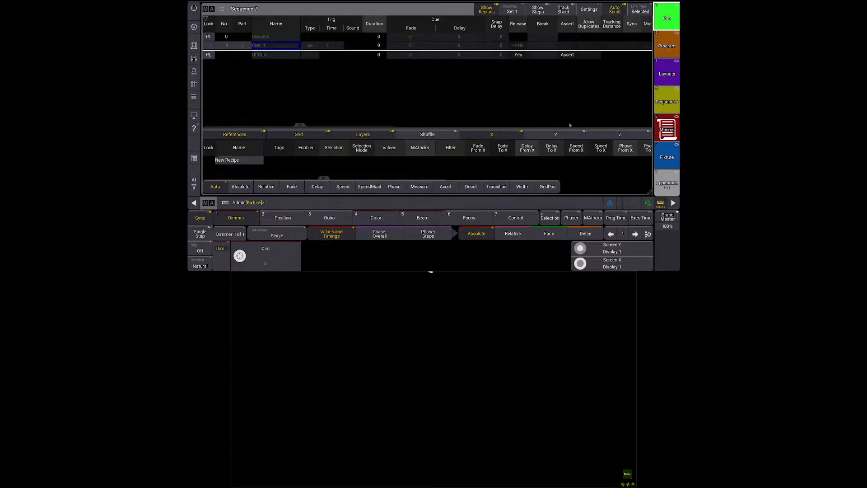
{"action": "left_click", "coordinate": [376, 217]}
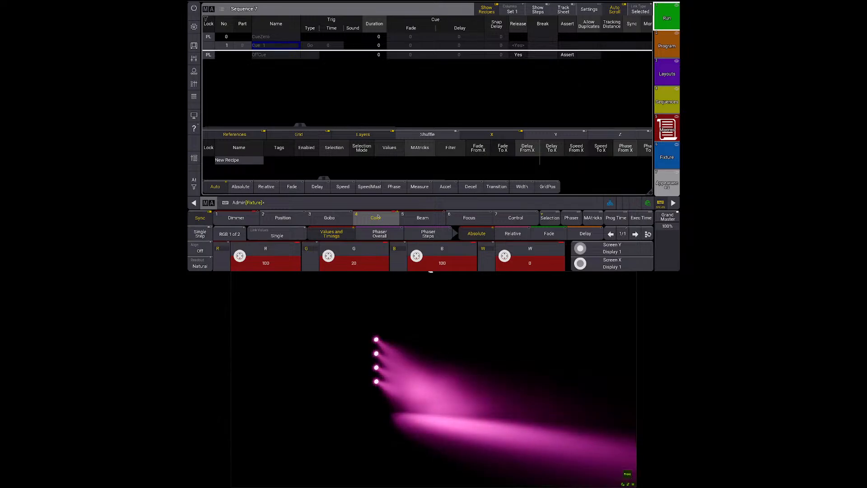
{"action": "key", "text": "s"}
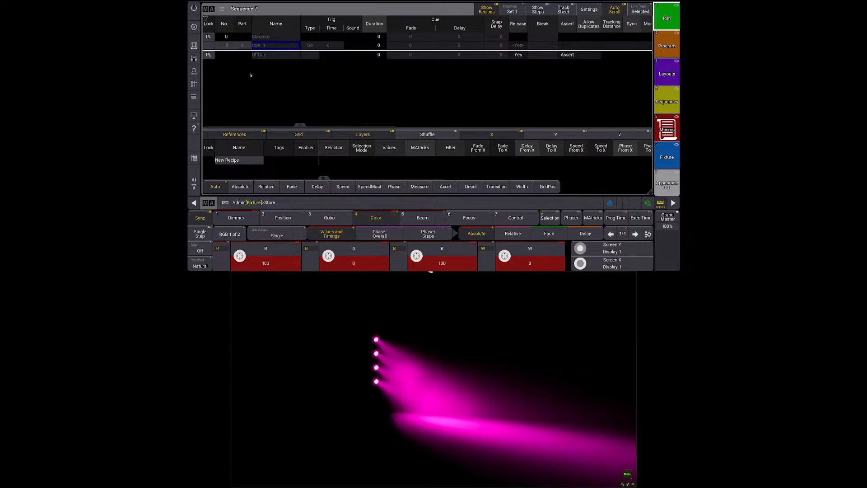
{"action": "left_click", "coordinate": [269, 47]}
{"action": "left_click", "coordinate": [398, 149]}
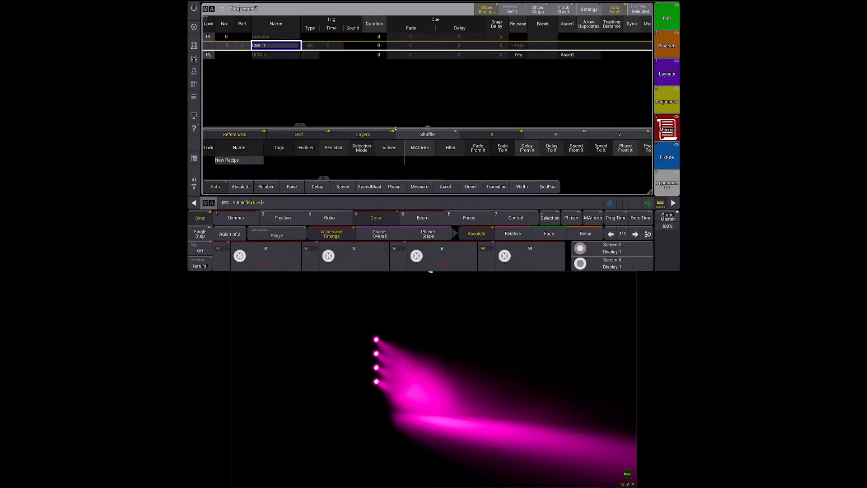
Step: Clear the programmer, play back cue 1 to check the magenta look, and remove the stored values from the cue
{"action": "key", "text": "BackSpace"}
{"action": "key", "text": "BackSpace"}
{"action": "key", "text": "space"}
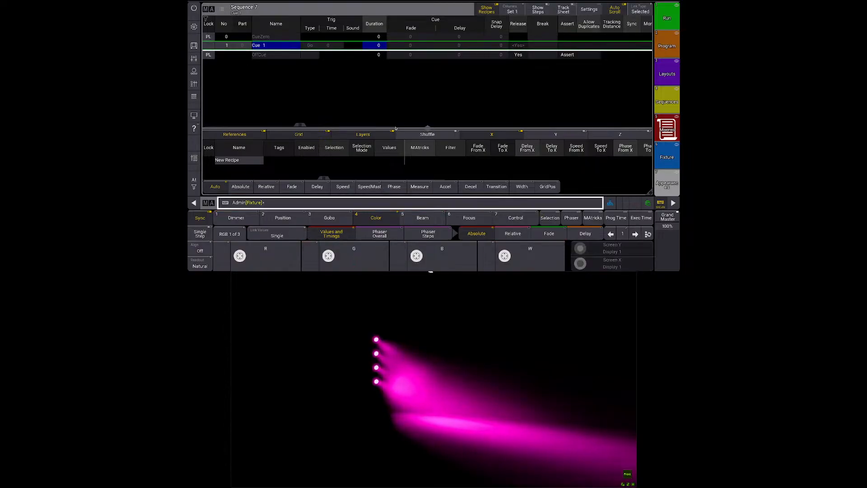
{"action": "key", "text": "Return"}
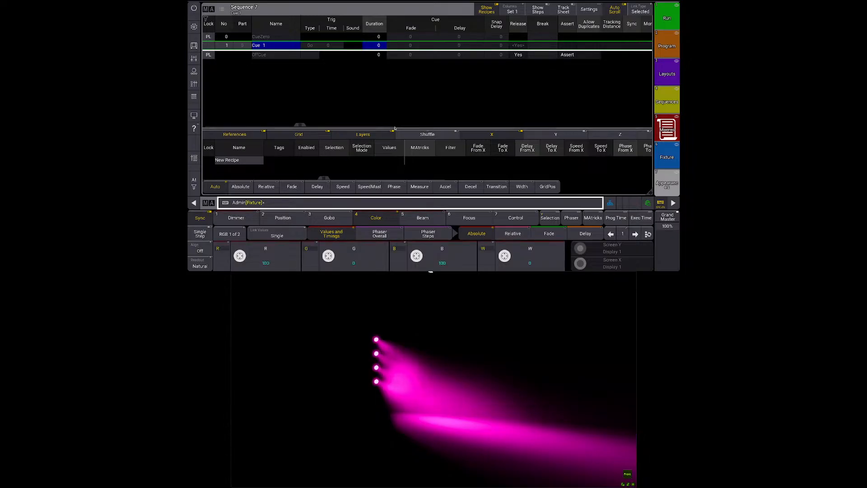
{"action": "key", "text": "BackSpace"}
{"action": "key", "text": "BackSpace"}
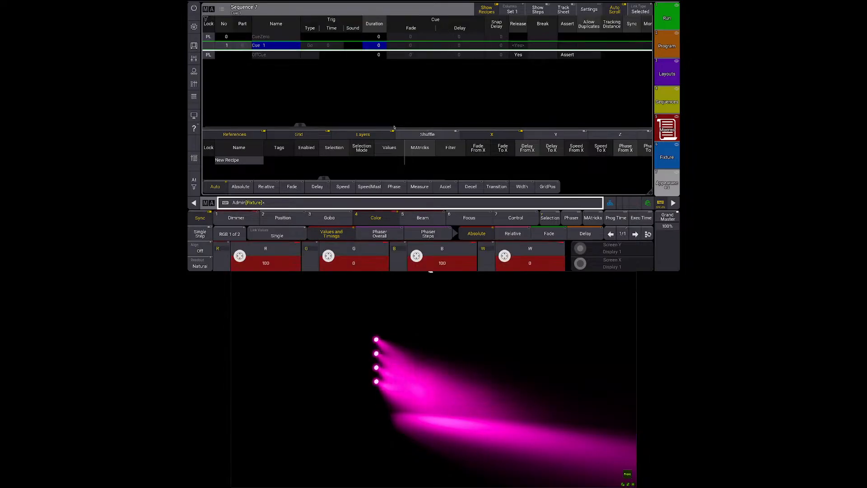
{"action": "key", "text": "BackSpace"}
{"action": "left_click", "coordinate": [292, 49]}
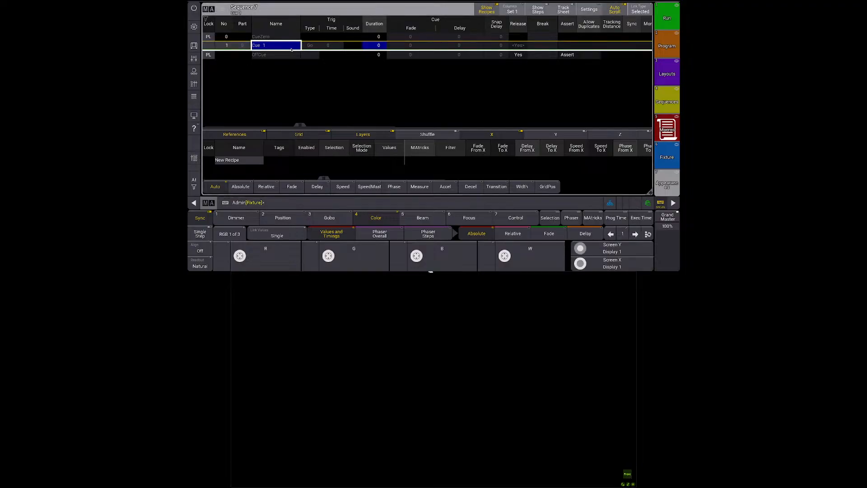
{"action": "key", "text": "Return"}
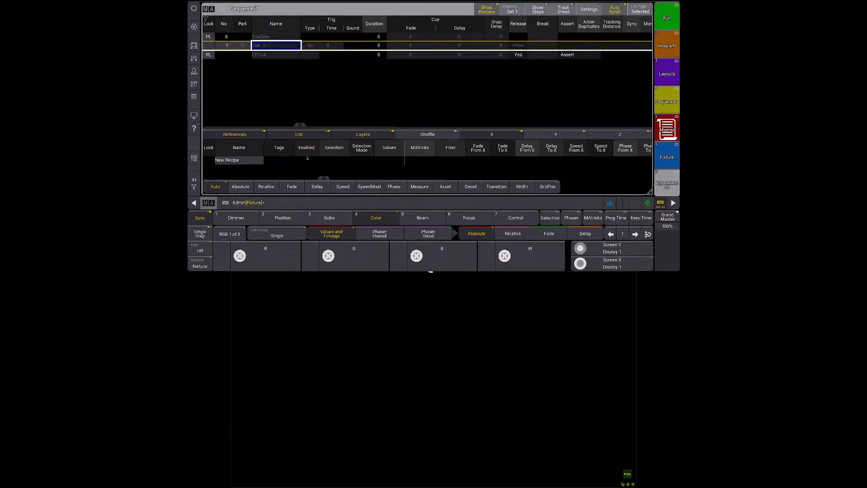
Step: Add a recipe to cue 1 that applies dimmer preset 11 (100) to group 24 All Pars
{"action": "left_click", "coordinate": [255, 160]}
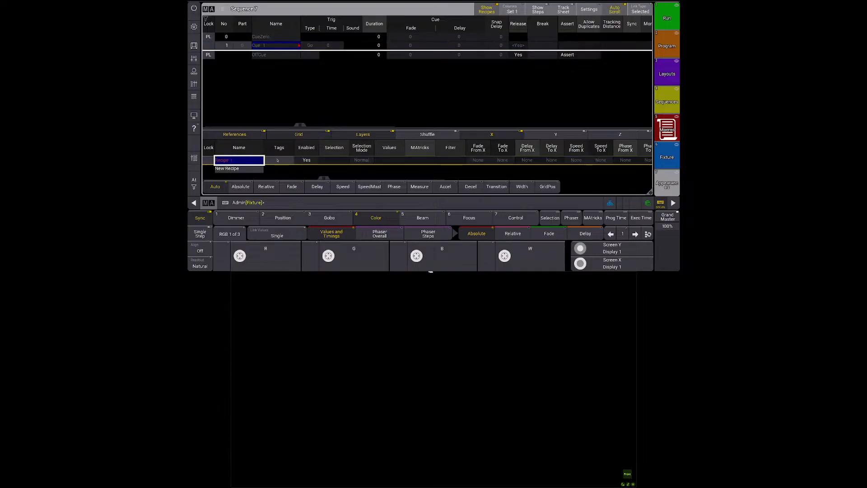
{"action": "left_click", "coordinate": [331, 160]}
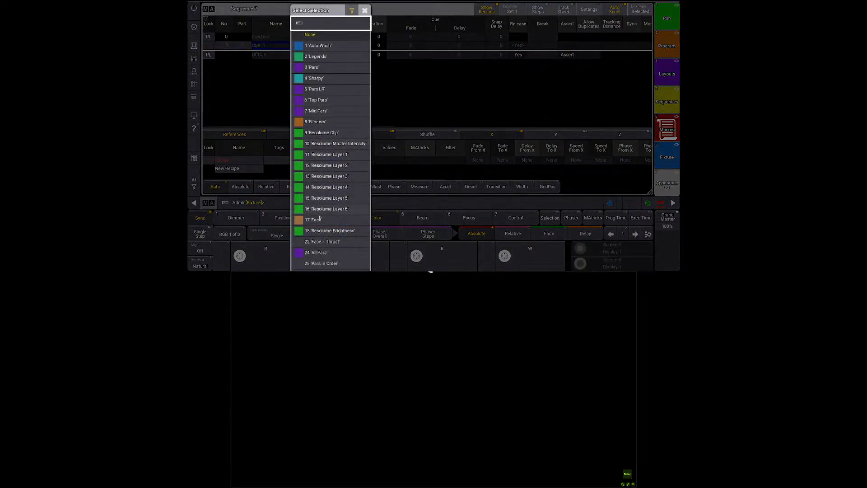
{"action": "left_click", "coordinate": [324, 253]}
{"action": "left_click", "coordinate": [390, 160]}
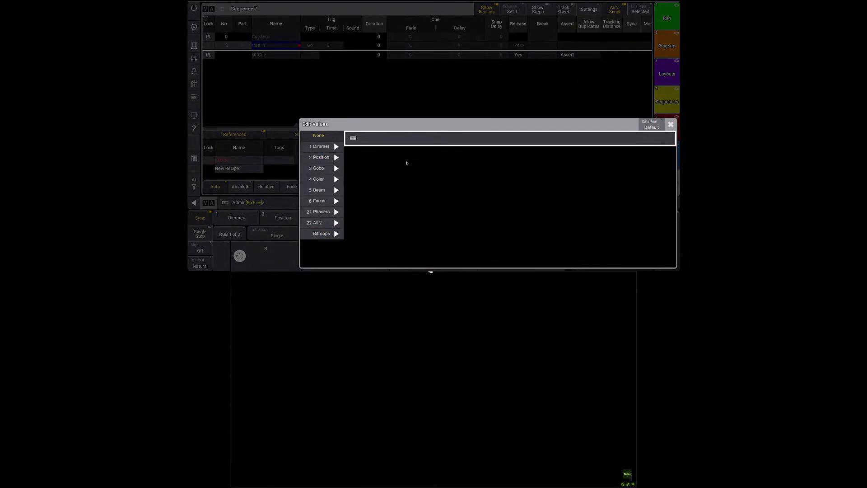
{"action": "left_click", "coordinate": [319, 147]}
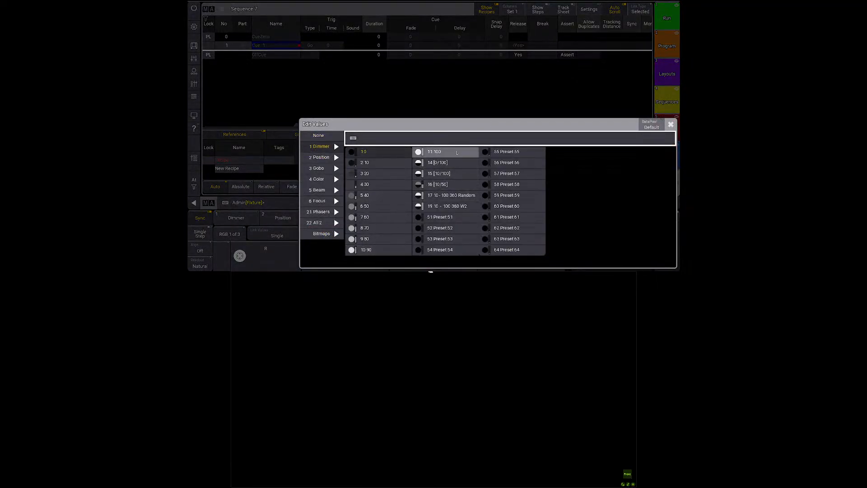
{"action": "left_click", "coordinate": [456, 153]}
Step: Add a second recipe to cue 1 that applies the yellow color preset 4.4 to group 24 All Pars
{"action": "left_click", "coordinate": [235, 166]}
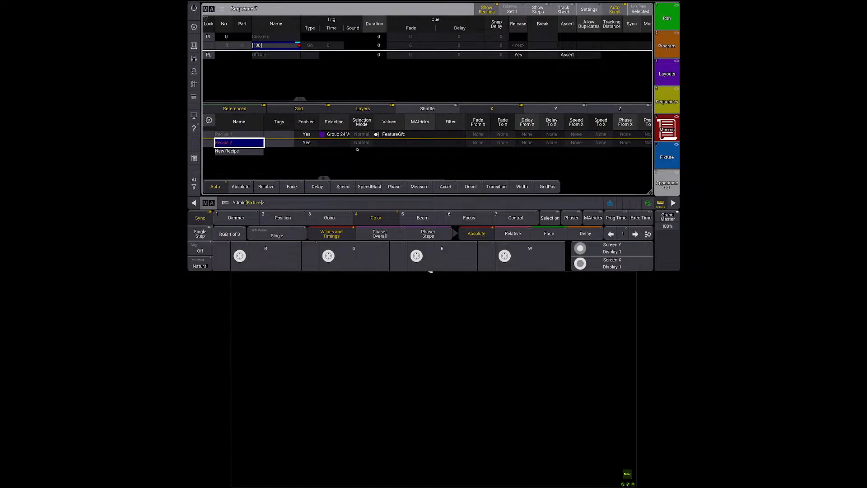
{"action": "left_click", "coordinate": [389, 143]}
{"action": "left_click", "coordinate": [389, 142]}
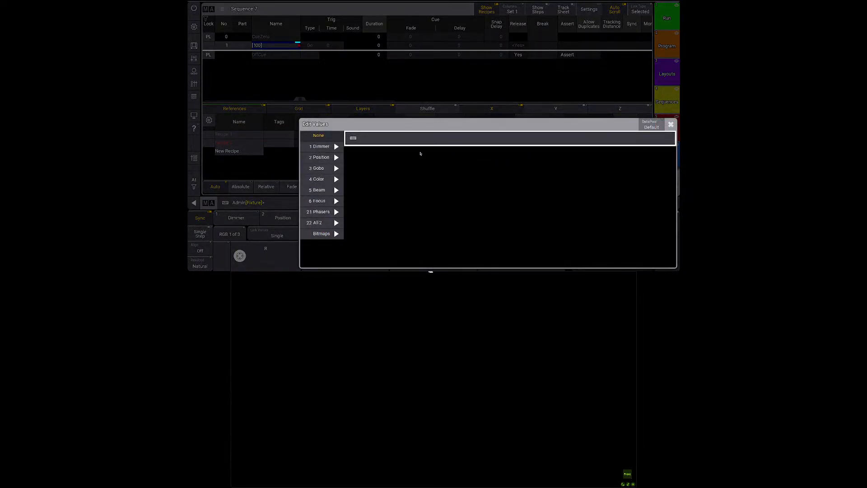
{"action": "left_click", "coordinate": [324, 179]}
{"action": "left_click", "coordinate": [377, 185]}
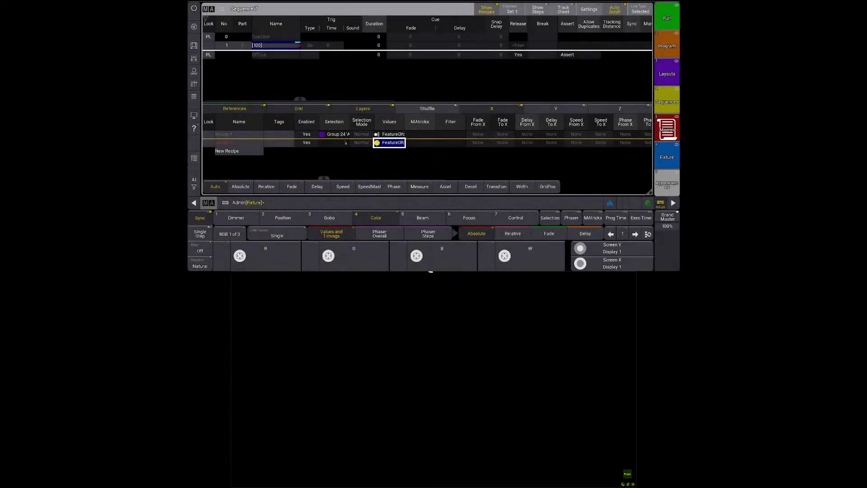
{"action": "right_click", "coordinate": [346, 143]}
{"action": "left_click", "coordinate": [335, 252]}
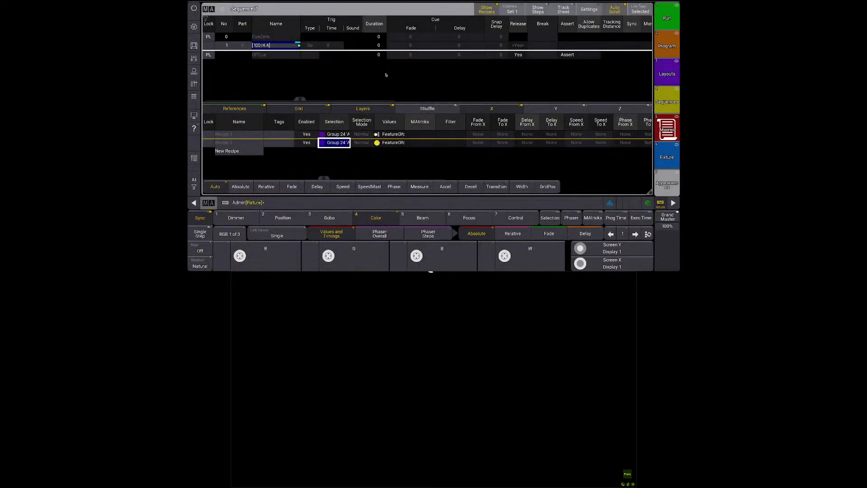
Step: Show the track sheet to examine the preset references per fixture in cue 1, and run the cue
{"action": "left_click", "coordinate": [386, 75]}
{"action": "left_click", "coordinate": [563, 9]}
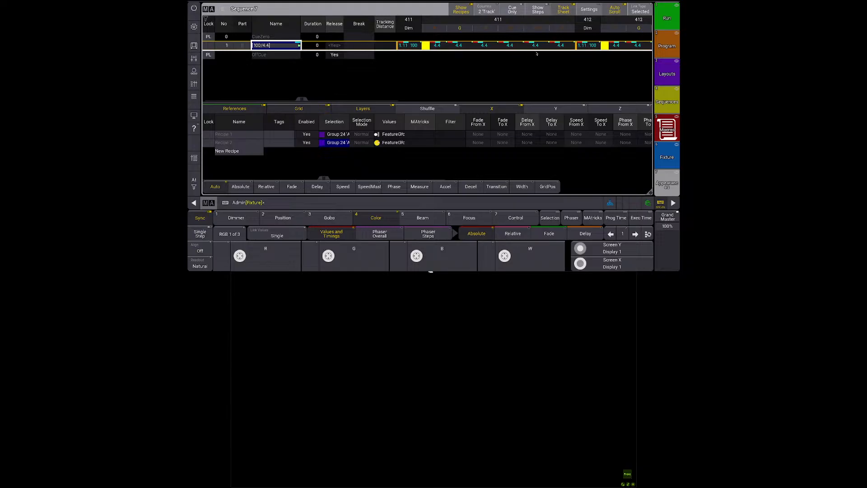
{"action": "scroll", "coordinate": [469, 59], "scroll_direction": "right", "scroll_amount": 10}
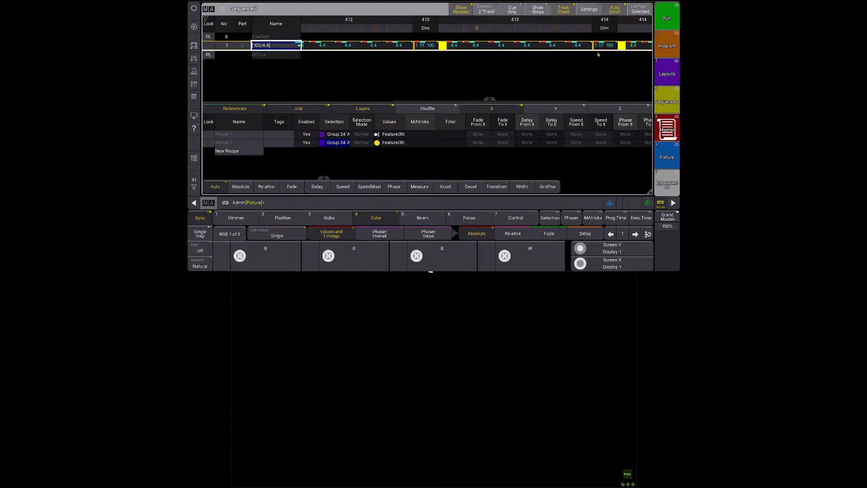
{"action": "scroll", "coordinate": [433, 64], "scroll_direction": "right", "scroll_amount": 5}
{"action": "key", "text": "space"}
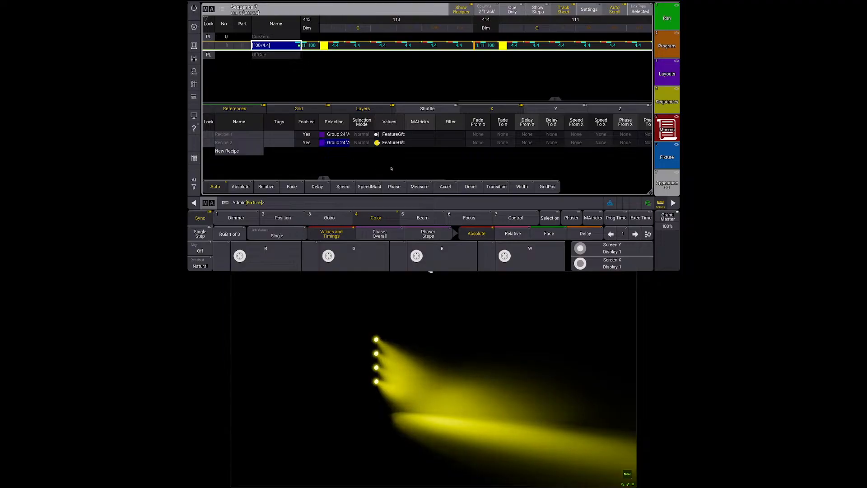
{"action": "left_click", "coordinate": [389, 151]}
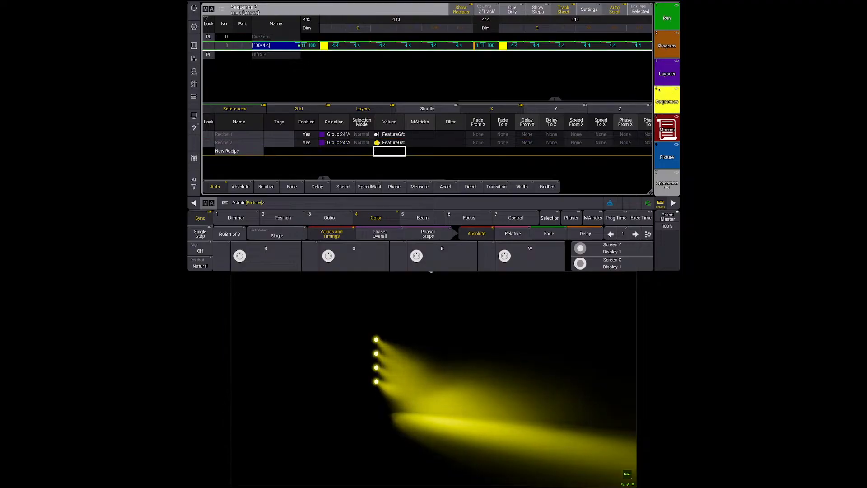
Step: Select the six top-row pars in the Default layout and merge them into the All Pars group
{"action": "left_click", "coordinate": [666, 72]}
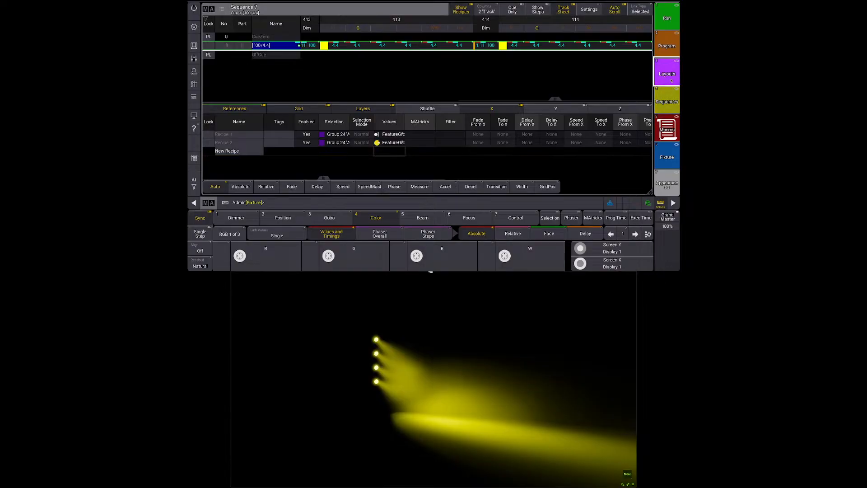
{"action": "scroll", "coordinate": [426, 90], "scroll_direction": "down", "scroll_amount": 3}
{"action": "scroll", "coordinate": [400, 72], "scroll_direction": "down", "scroll_amount": 1}
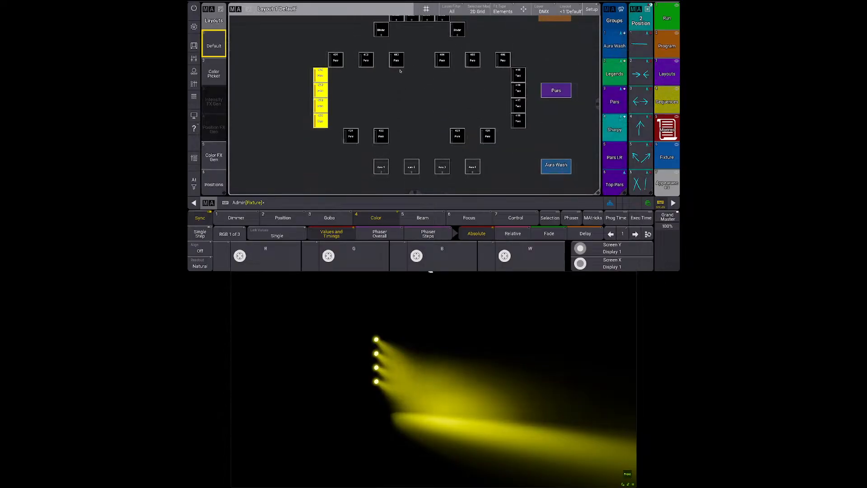
{"action": "left_click_drag", "start_coordinate": [420, 61], "coordinate": [520, 60]}
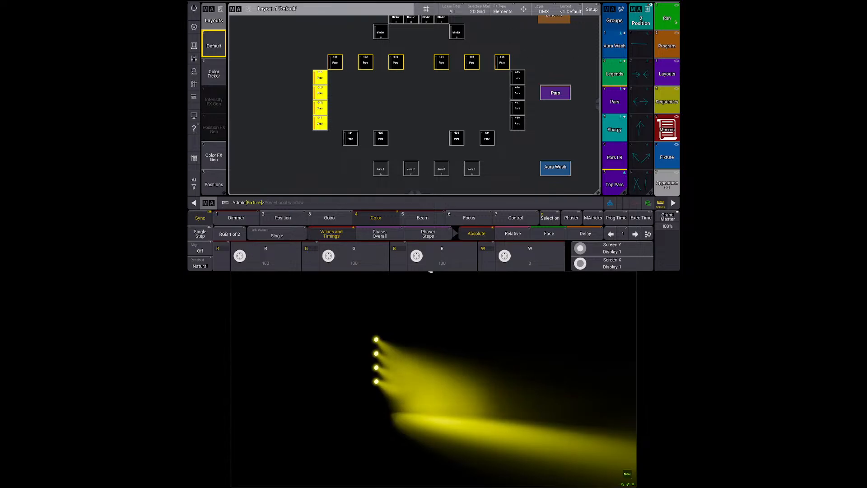
{"action": "left_click", "coordinate": [667, 45]}
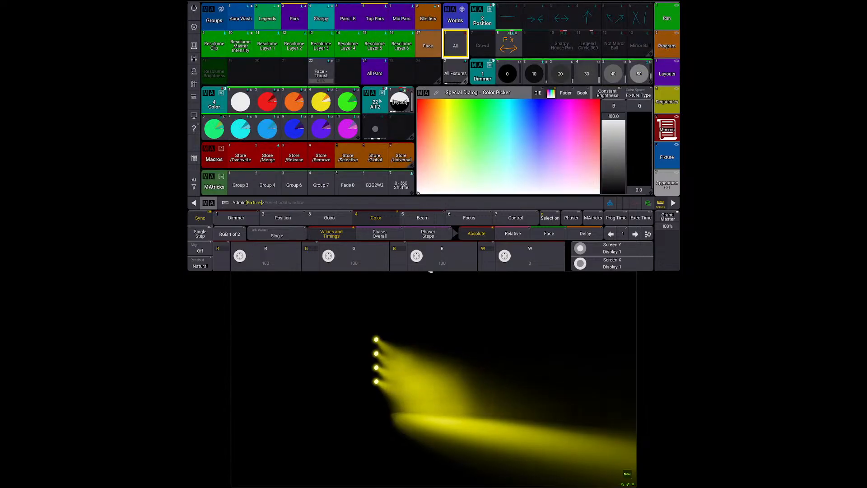
{"action": "key", "text": "s"}
{"action": "left_click", "coordinate": [376, 73]}
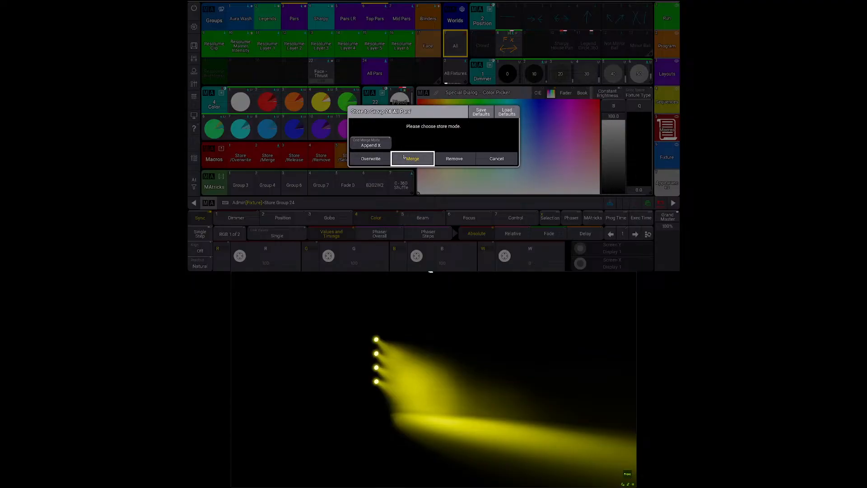
{"action": "left_click", "coordinate": [404, 158]}
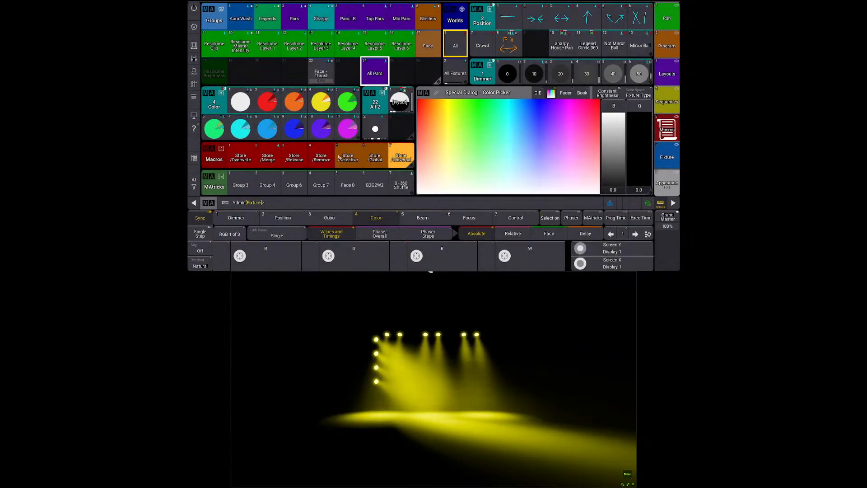
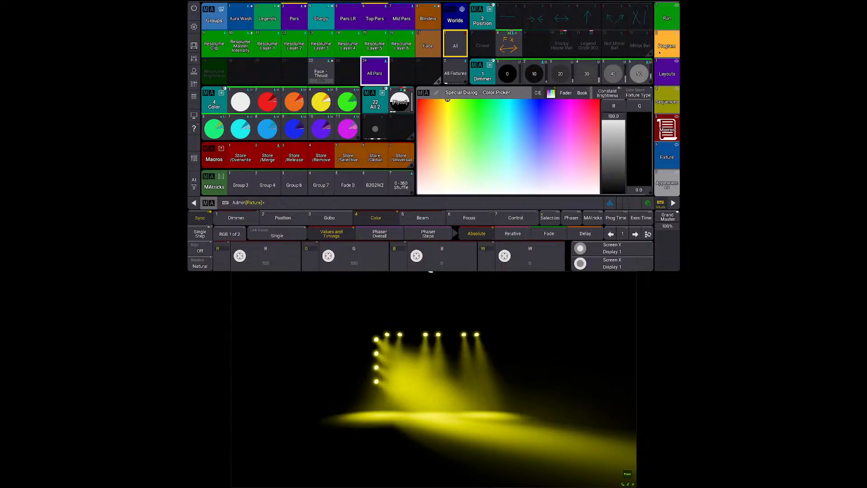
Step: Check the four lit side pars in the Default layout by selecting them from top to bottom
{"action": "left_click", "coordinate": [667, 73]}
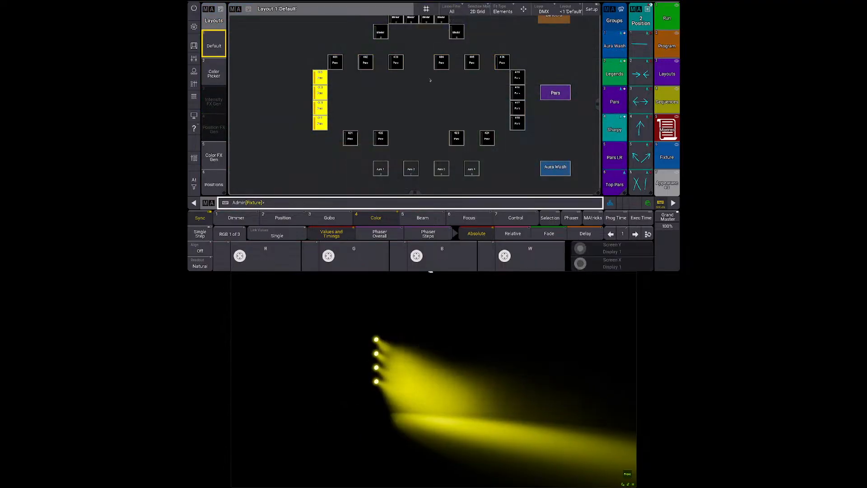
{"action": "left_click", "coordinate": [402, 87]}
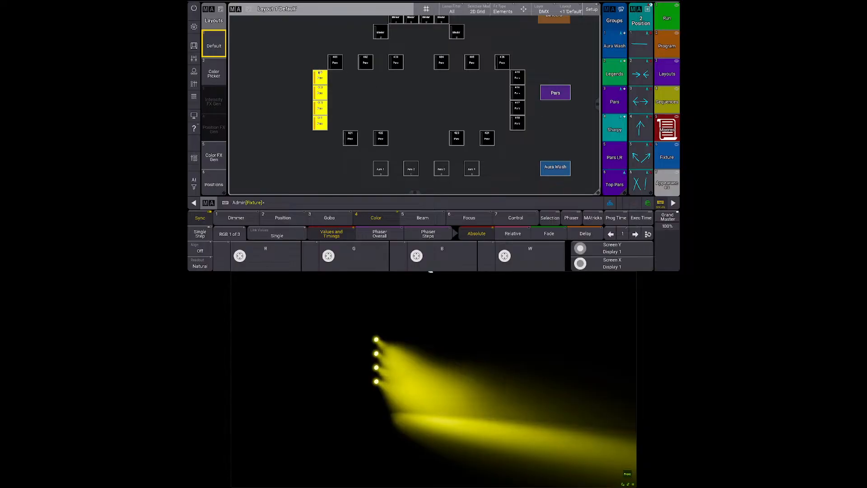
{"action": "left_click_drag", "start_coordinate": [319, 72], "coordinate": [319, 135]}
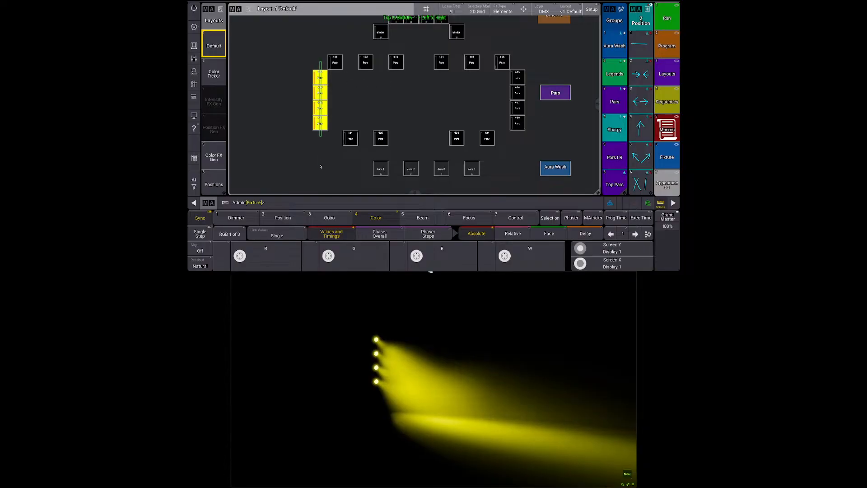
{"action": "left_click", "coordinate": [346, 170]}
Step: Set Fade From X to 0 for both the dimmer recipe and the color recipe of cue 1
{"action": "left_click", "coordinate": [667, 18]}
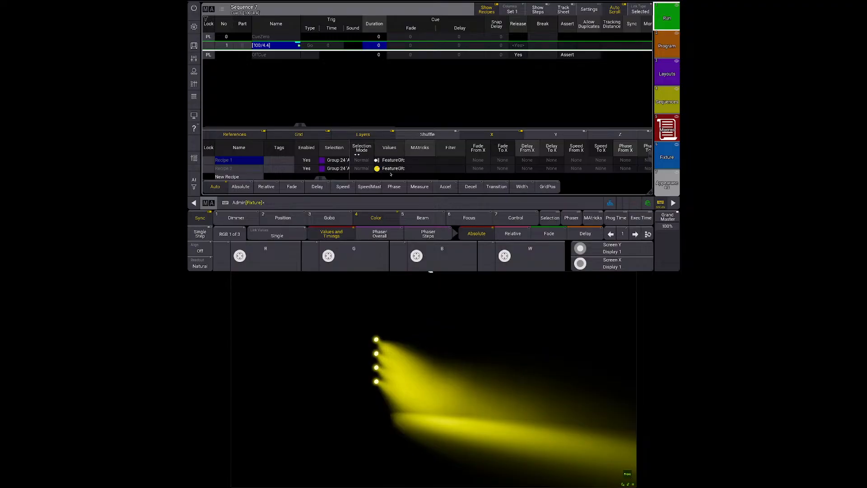
{"action": "left_click_drag", "start_coordinate": [471, 167], "coordinate": [423, 168]}
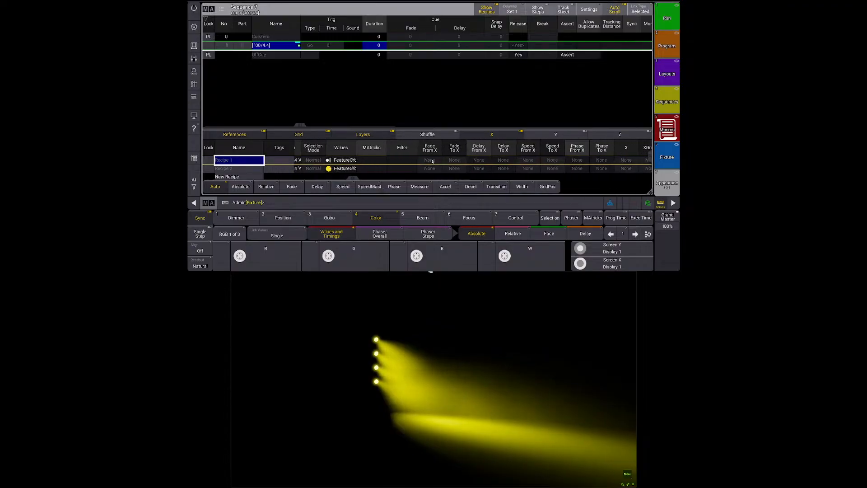
{"action": "left_click", "coordinate": [433, 161]}
{"action": "left_click", "coordinate": [432, 163]}
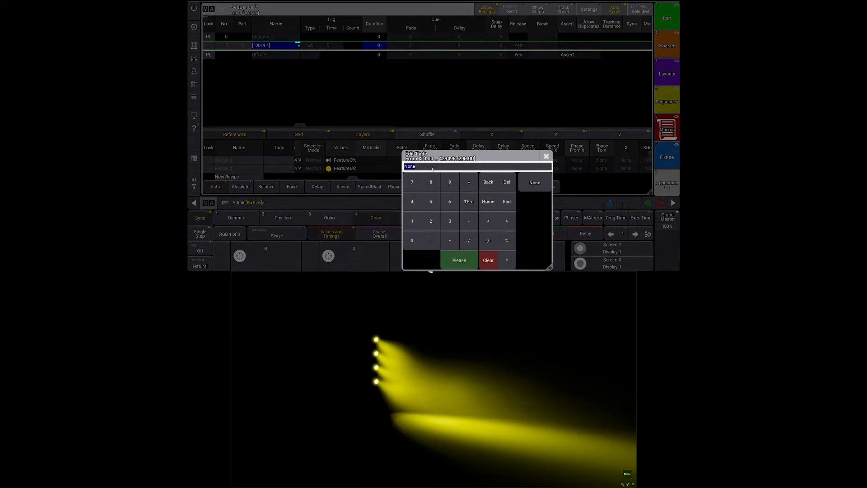
{"action": "left_click", "coordinate": [547, 156]}
{"action": "left_click", "coordinate": [432, 170]}
{"action": "left_click", "coordinate": [432, 171]}
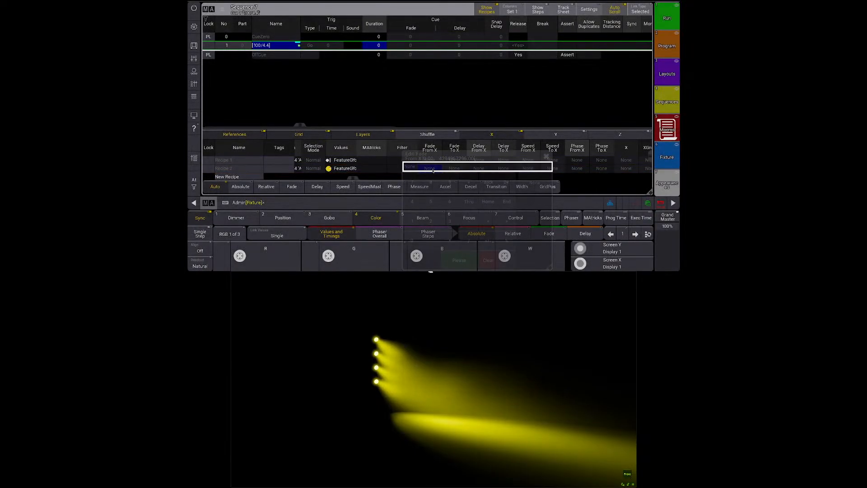
{"action": "type", "text": "0"}
{"action": "key", "text": "Return"}
{"action": "double_click", "coordinate": [429, 162]}
{"action": "type", "text": "0"}
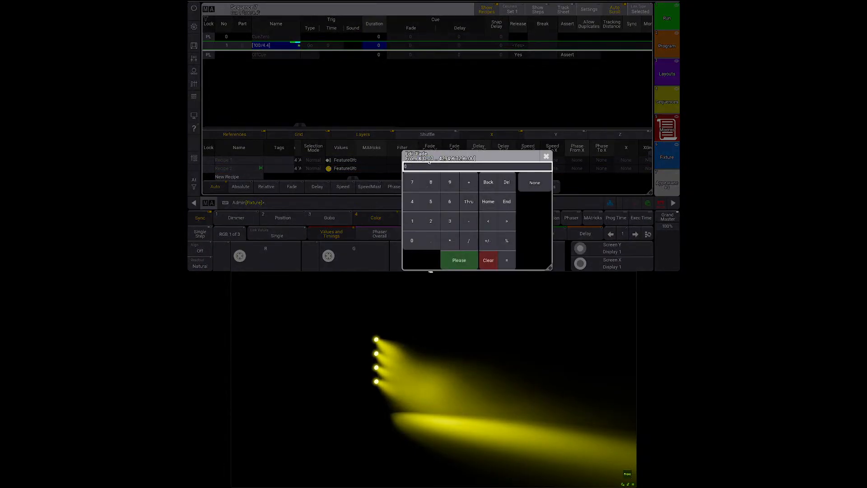
{"action": "key", "text": "Return"}
Step: Set the dimmer recipe's Fade From X to 1, then shorten it to 0.5
{"action": "left_click", "coordinate": [455, 161]}
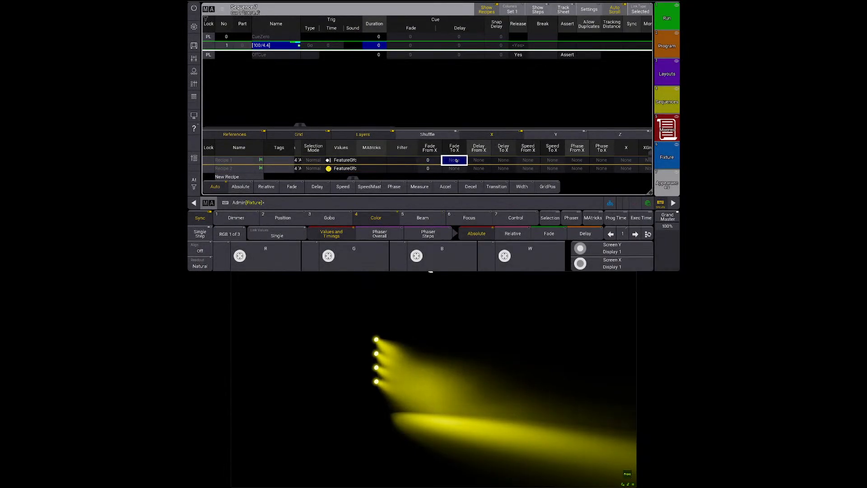
{"action": "left_click", "coordinate": [432, 161]}
{"action": "left_click", "coordinate": [433, 161]}
{"action": "type", "text": "1"}
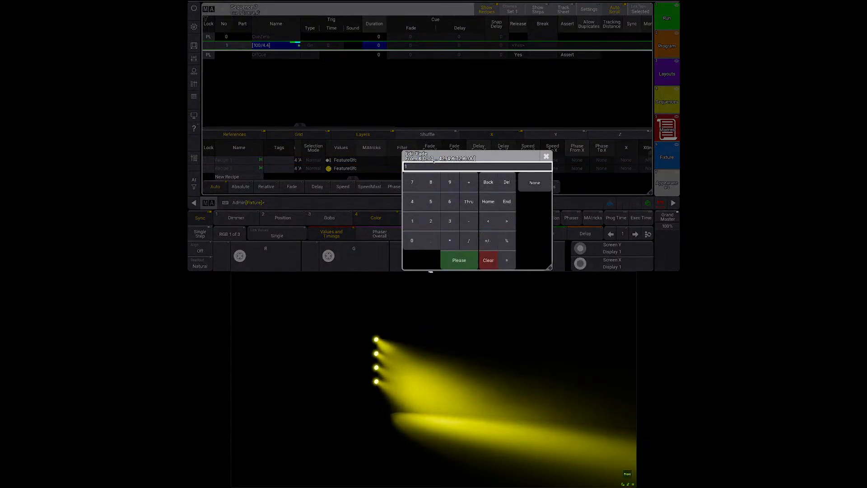
{"action": "key", "text": "Return"}
{"action": "left_click", "coordinate": [432, 161]}
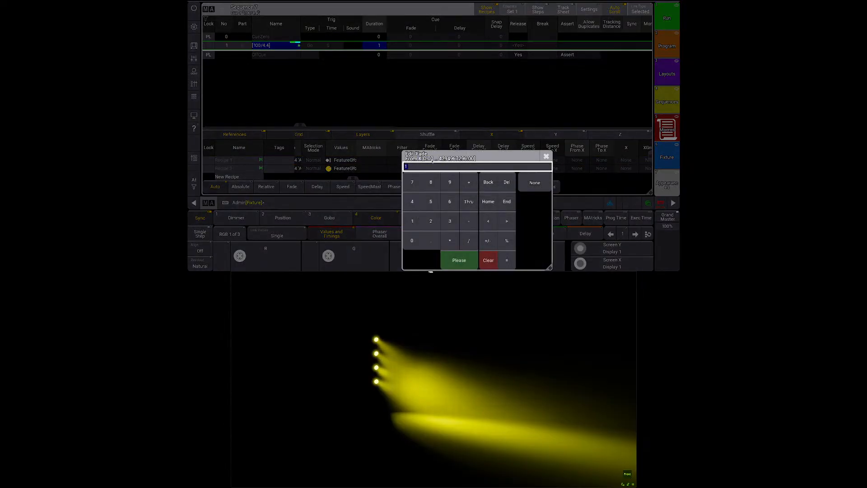
{"action": "key", "text": "Return"}
Step: Give the dimmer recipe a Delay From X of 0 and a Delay To X of 1, and test the cue on and off
{"action": "left_click", "coordinate": [474, 161]}
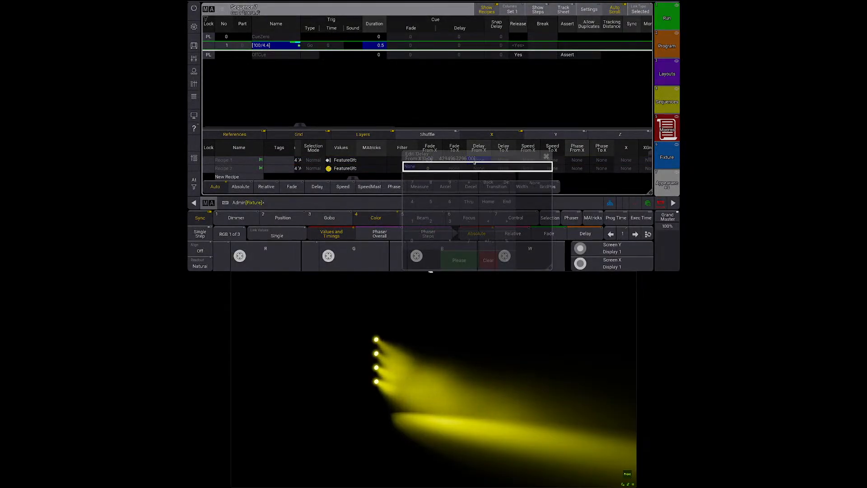
{"action": "right_click", "coordinate": [502, 161]}
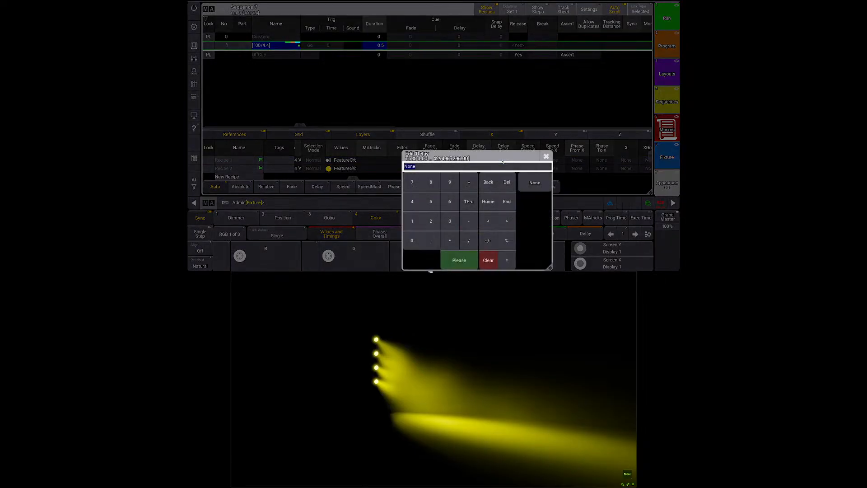
{"action": "type", "text": "1"}
{"action": "key", "text": "Return"}
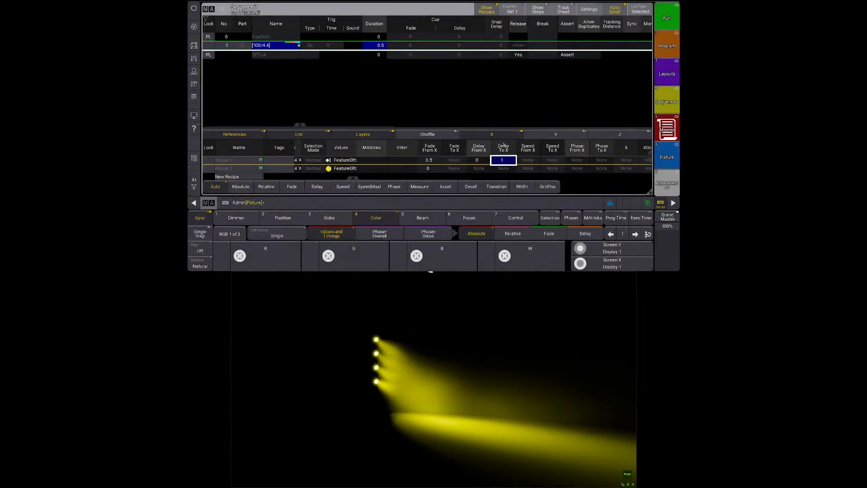
{"action": "key", "text": "o"}
{"action": "key", "text": "space"}
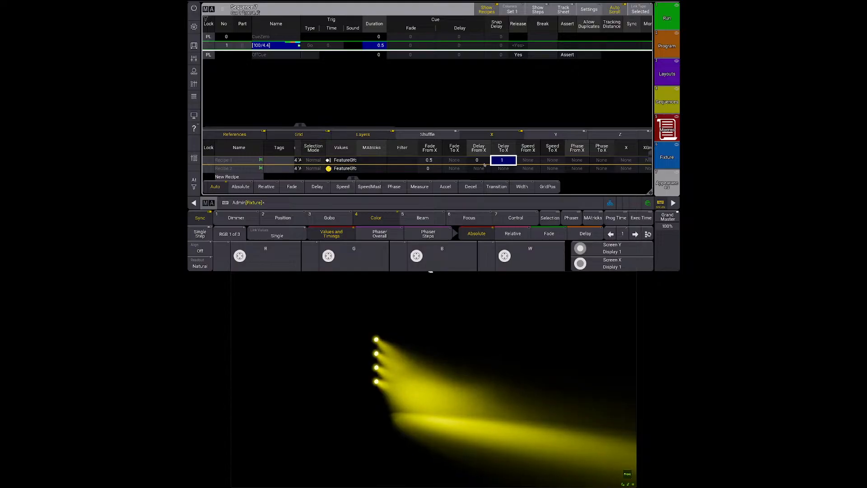
{"action": "key", "text": "Return"}
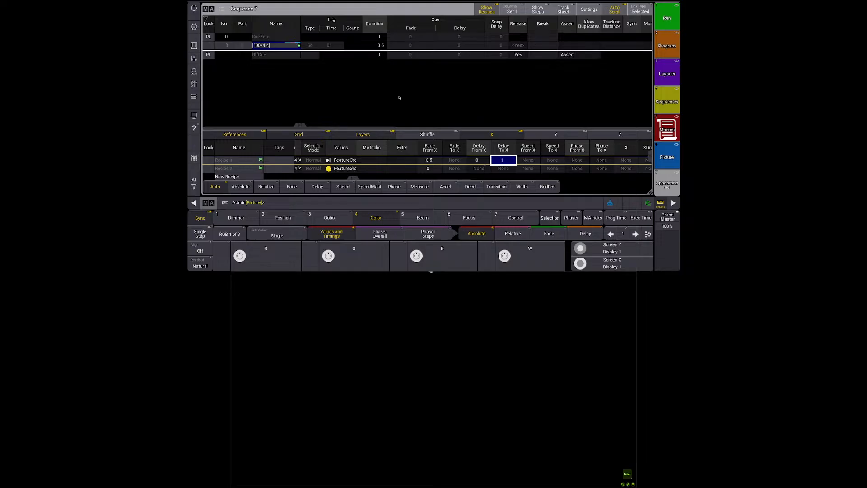
{"action": "left_click", "coordinate": [283, 48]}
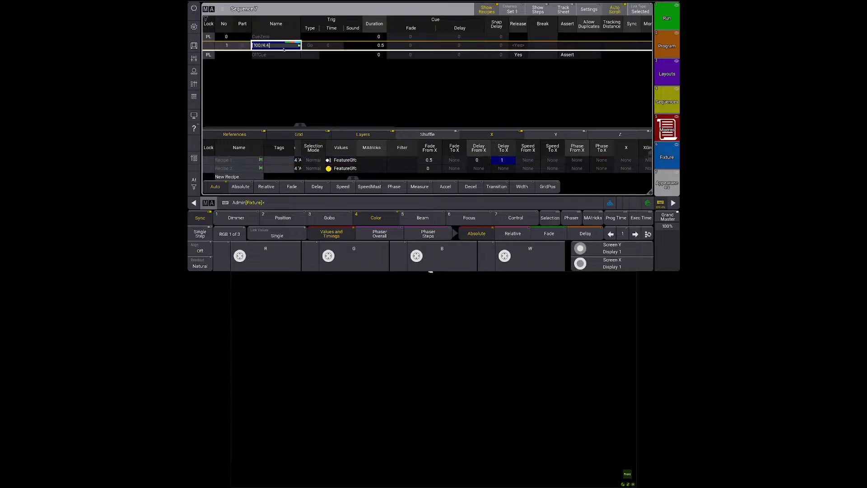
Step: Re-enter 1 as the dimmer recipe's Delay To X, then reset both its Delay From X and Delay To X to None
{"action": "left_click", "coordinate": [503, 160]}
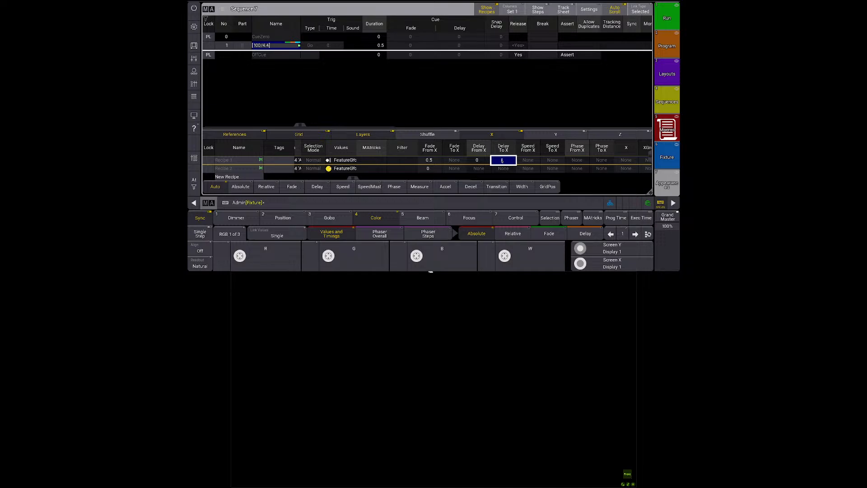
{"action": "type", "text": "1"}
{"action": "key", "text": "Return"}
{"action": "right_click", "coordinate": [475, 163]}
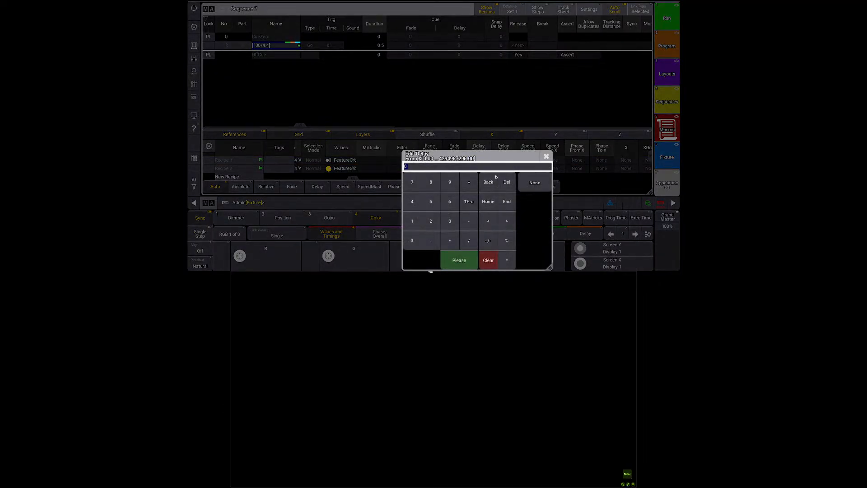
{"action": "left_click", "coordinate": [530, 182]}
{"action": "right_click", "coordinate": [503, 161]}
{"action": "left_click", "coordinate": [529, 181]}
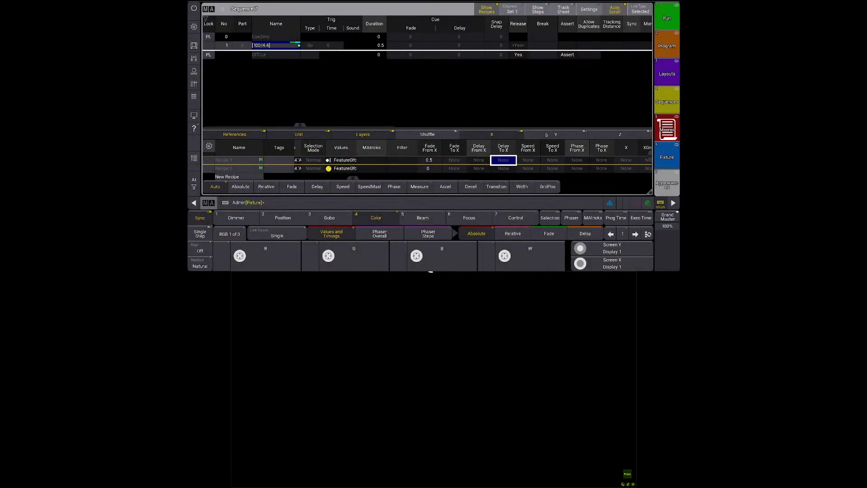
Step: Compare the recipes' X and Y timing columns, ending with the X columns shown
{"action": "left_click", "coordinate": [552, 134]}
{"action": "scroll", "coordinate": [552, 175], "scroll_direction": "right", "scroll_amount": 1}
{"action": "scroll", "coordinate": [552, 175], "scroll_direction": "left", "scroll_amount": 2}
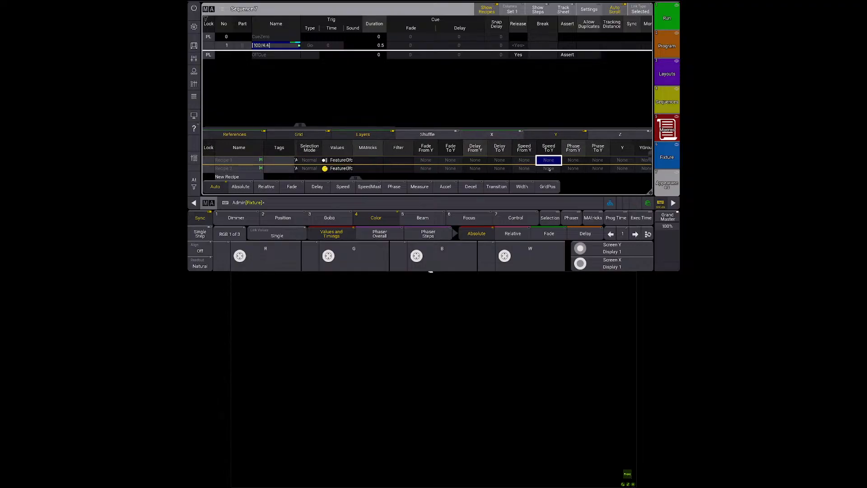
{"action": "left_click", "coordinate": [556, 134]}
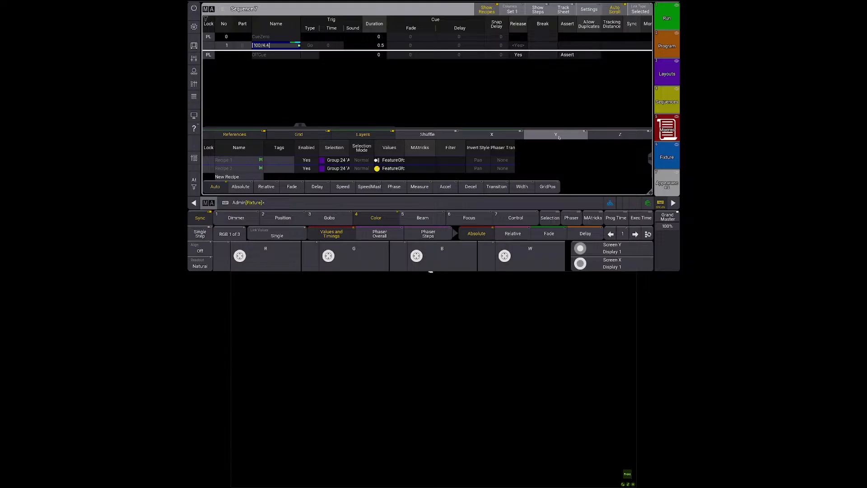
{"action": "left_click", "coordinate": [516, 136]}
{"action": "scroll", "coordinate": [473, 170], "scroll_direction": "right", "scroll_amount": 2}
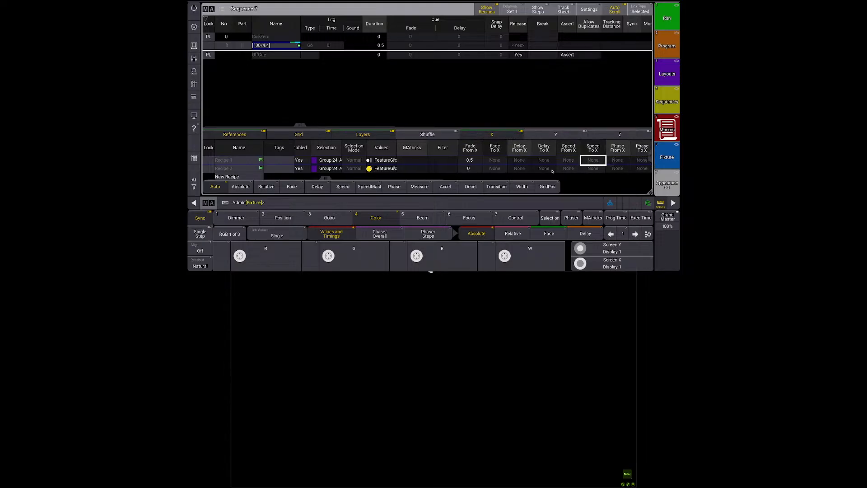
{"action": "left_click", "coordinate": [555, 134]}
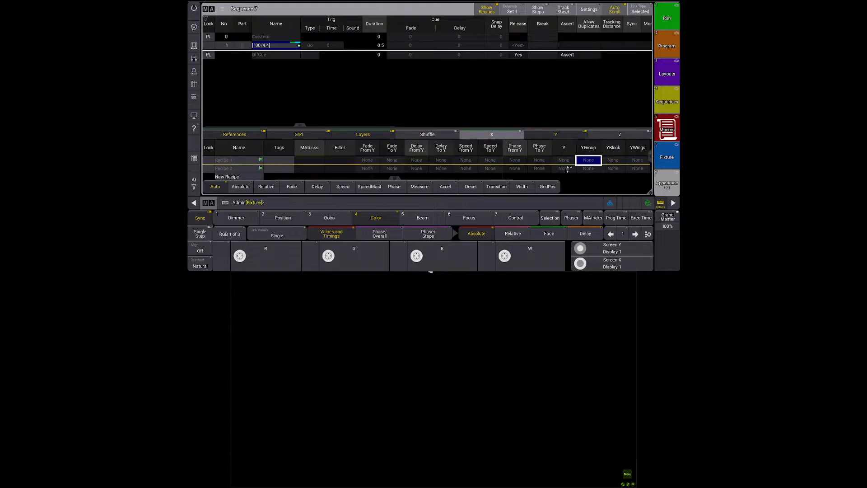
{"action": "left_click", "coordinate": [491, 134]}
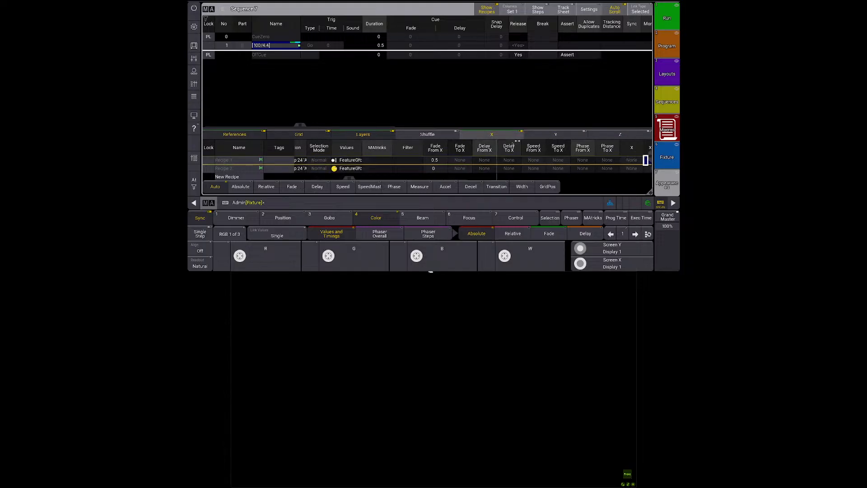
Step: Select the left column of four pars in the Default layout, examine their arrangement in the selection grid, and clear the selection
{"action": "left_click", "coordinate": [668, 68]}
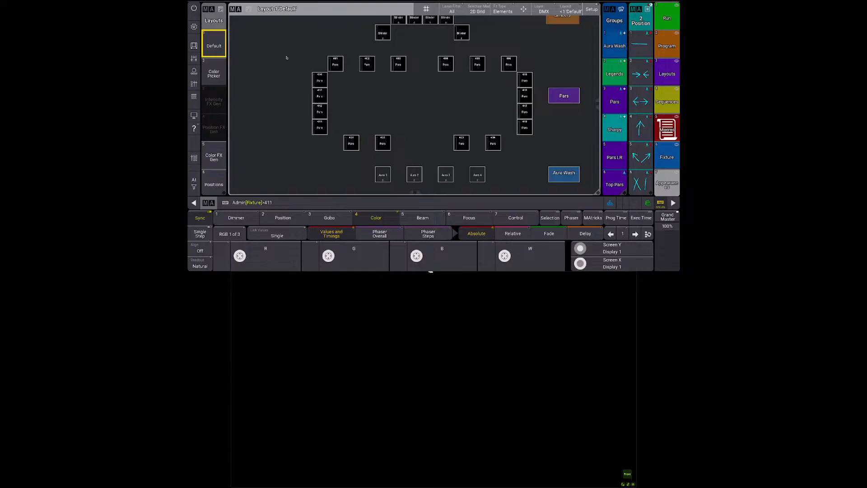
{"action": "key", "text": "t"}
{"action": "key", "text": "Escape"}
{"action": "left_click_drag", "start_coordinate": [299, 60], "coordinate": [331, 141]}
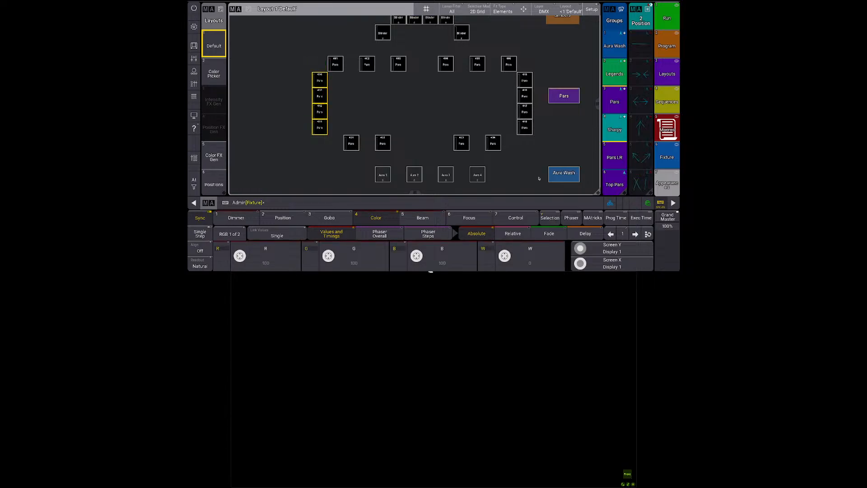
{"action": "left_click", "coordinate": [550, 217]}
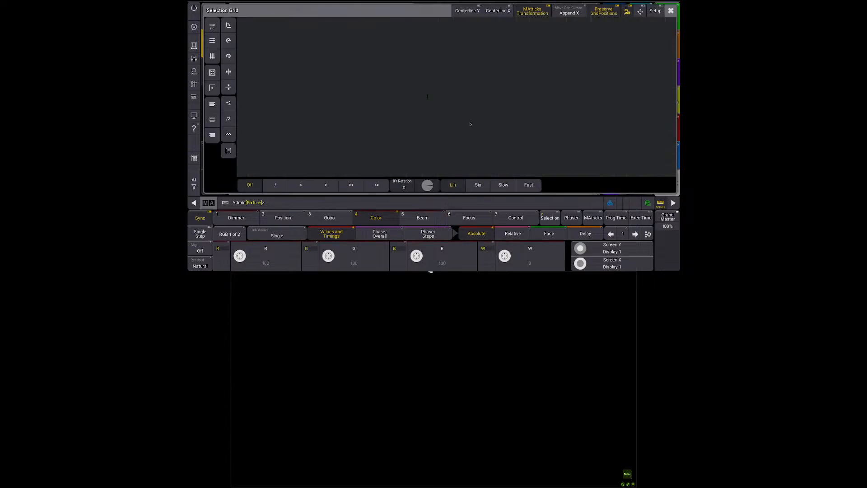
{"action": "scroll", "coordinate": [427, 93], "scroll_direction": "up", "scroll_amount": 8}
{"action": "left_click_drag", "start_coordinate": [427, 94], "coordinate": [465, 103]}
{"action": "scroll", "coordinate": [511, 110], "scroll_direction": "down", "scroll_amount": 10}
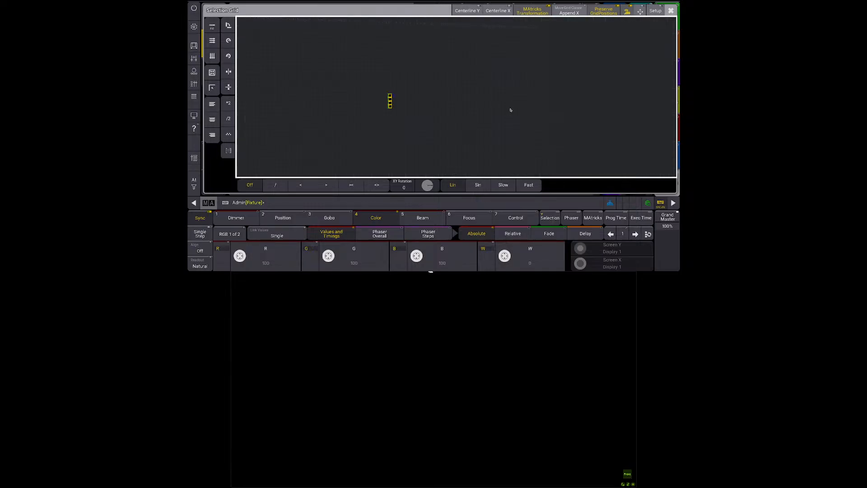
{"action": "scroll", "coordinate": [399, 105], "scroll_direction": "up", "scroll_amount": 3}
{"action": "scroll", "coordinate": [398, 105], "scroll_direction": "up", "scroll_amount": 4}
{"action": "left_click_drag", "start_coordinate": [399, 105], "coordinate": [613, 93]}
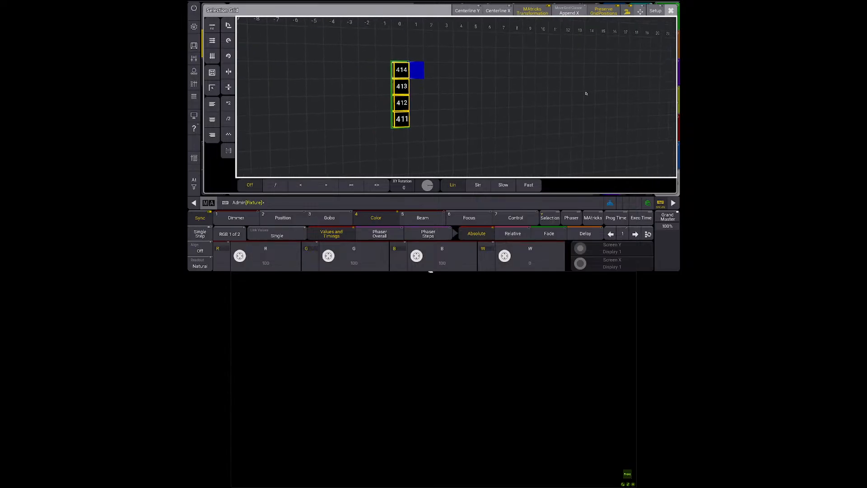
{"action": "key", "text": "Escape"}
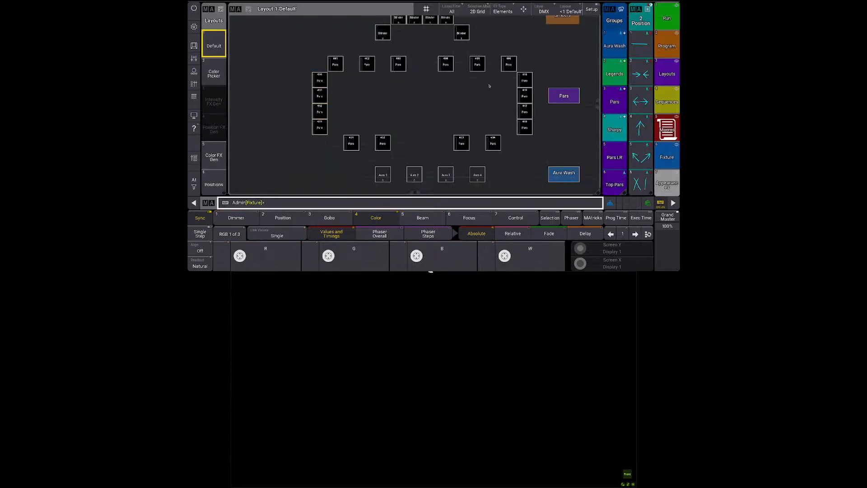
Step: Store fixtures 411 Thru 414 into group 24 All Pars after checking their order in the selection grid
{"action": "type", "text": "411 Thru 141"}
{"action": "key", "text": "BackSpace"}
{"action": "key", "text": "BackSpace"}
{"action": "key", "text": "BackSpace"}
{"action": "type", "text": "101414"}
{"action": "key", "text": "Return"}
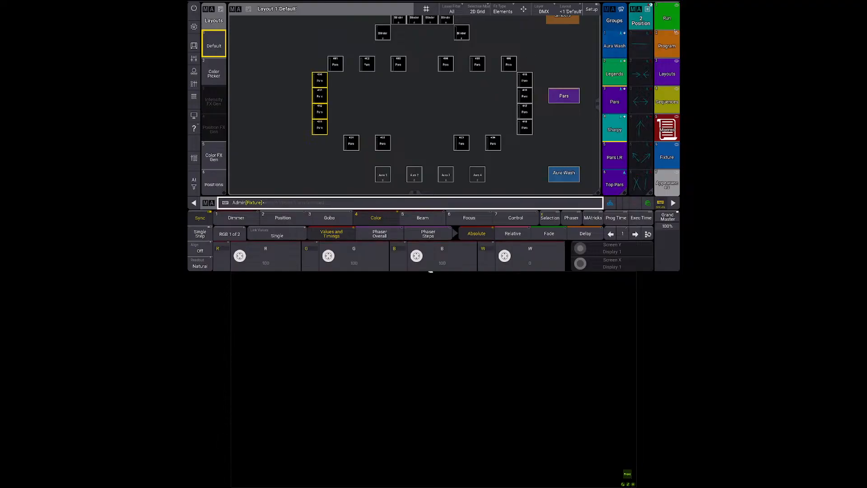
{"action": "left_click", "coordinate": [549, 217]}
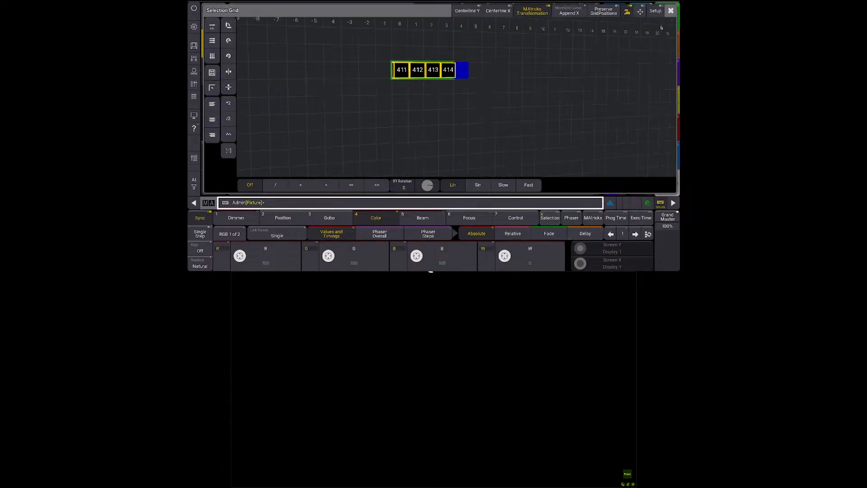
{"action": "left_click", "coordinate": [670, 10]}
{"action": "left_click", "coordinate": [671, 47]}
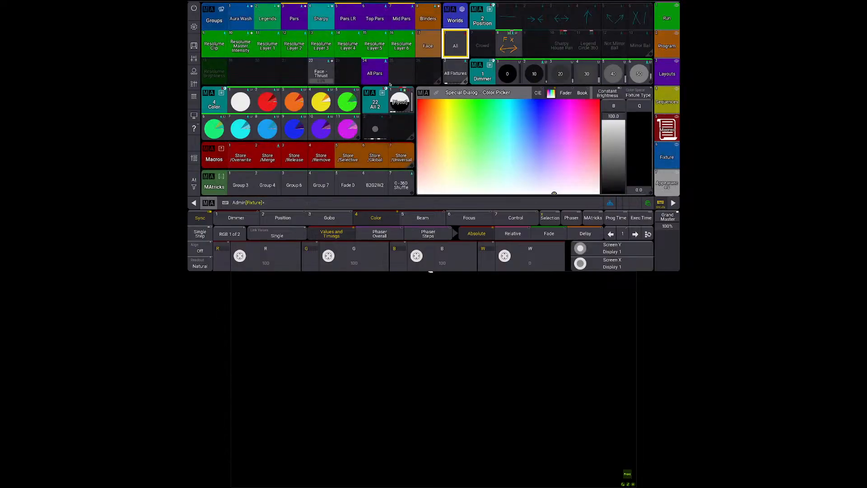
{"action": "left_click", "coordinate": [374, 75]}
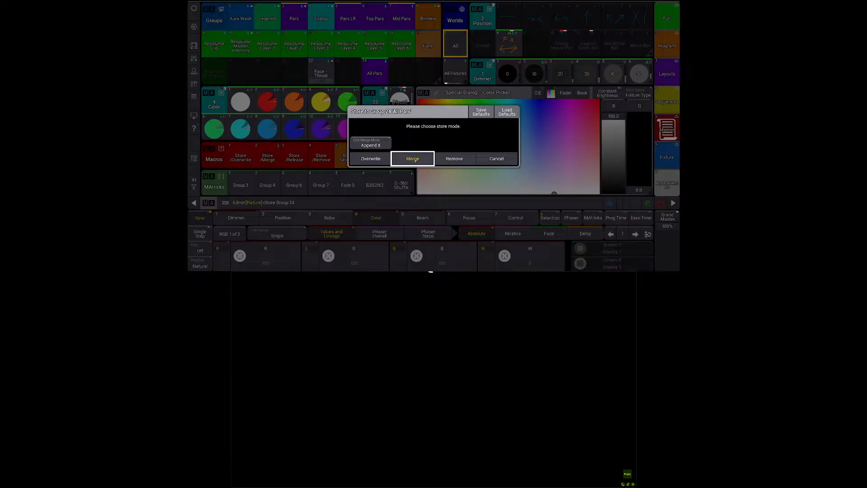
{"action": "key", "text": "BackSpace"}
Step: Set the dimmer recipe's Delay From X to 0 and Delay To X to 1 in cue 1 of Sequence 7, and run the cue
{"action": "left_click", "coordinate": [667, 19]}
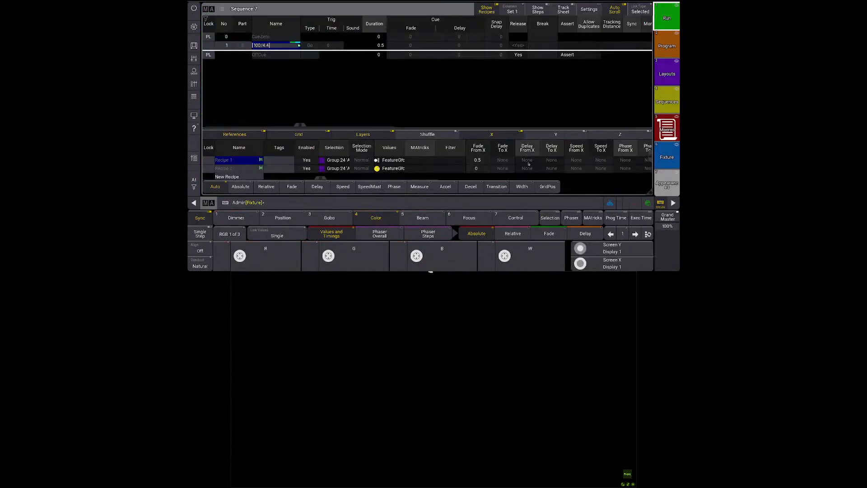
{"action": "right_click", "coordinate": [529, 163]}
{"action": "type", "text": "0"}
{"action": "key", "text": "Return"}
{"action": "right_click", "coordinate": [548, 159]}
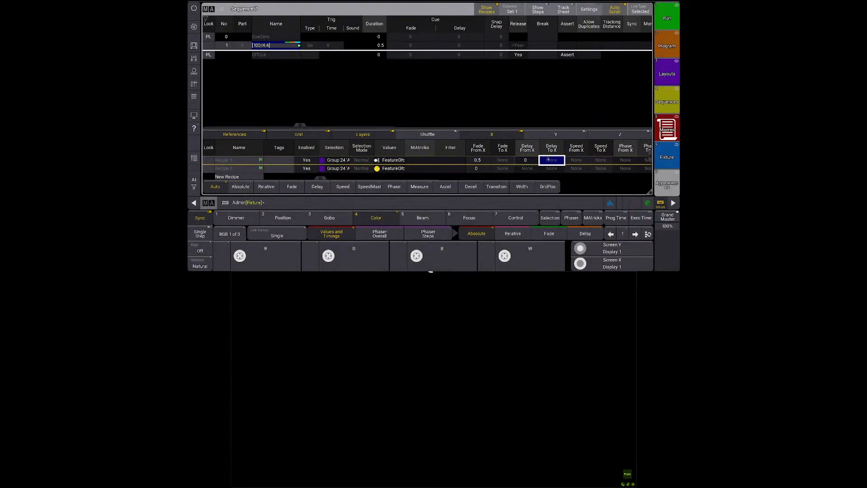
{"action": "type", "text": "1"}
{"action": "key", "text": "Return"}
{"action": "key", "text": "space"}
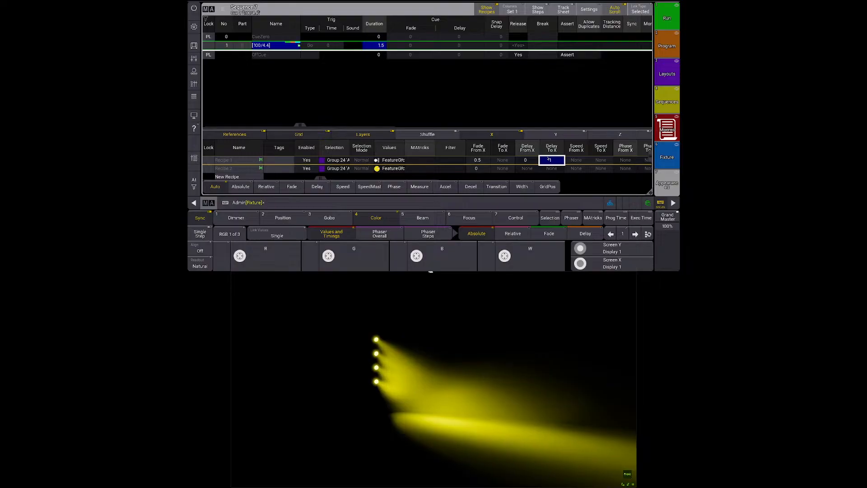
Step: Select fixtures 411 Thru 414 + 401 Thru 406 and store them into group 24 All Pars
{"action": "key", "text": "Escape"}
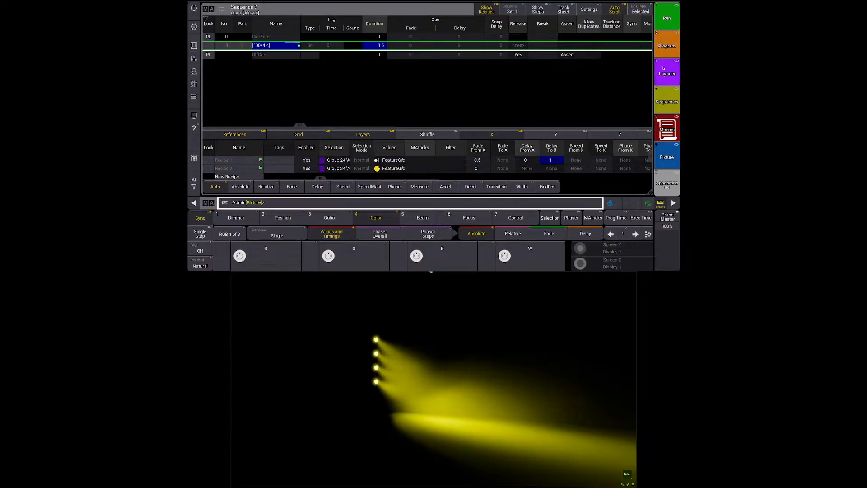
{"action": "left_click", "coordinate": [664, 68]}
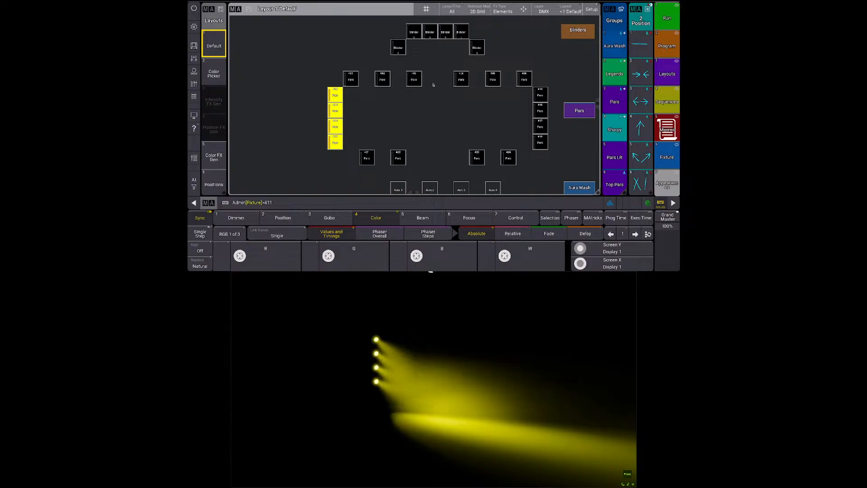
{"action": "type", "text": "411 Thru"}
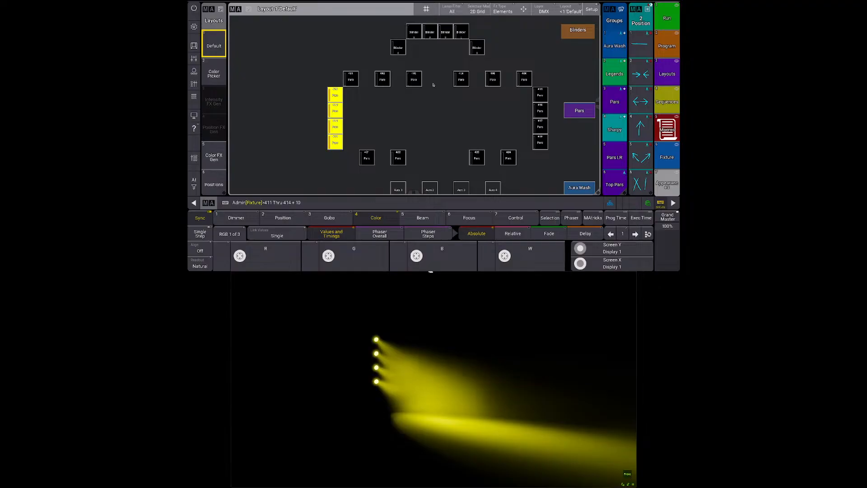
{"action": "type", "text": " 414 + 401 Thru"}
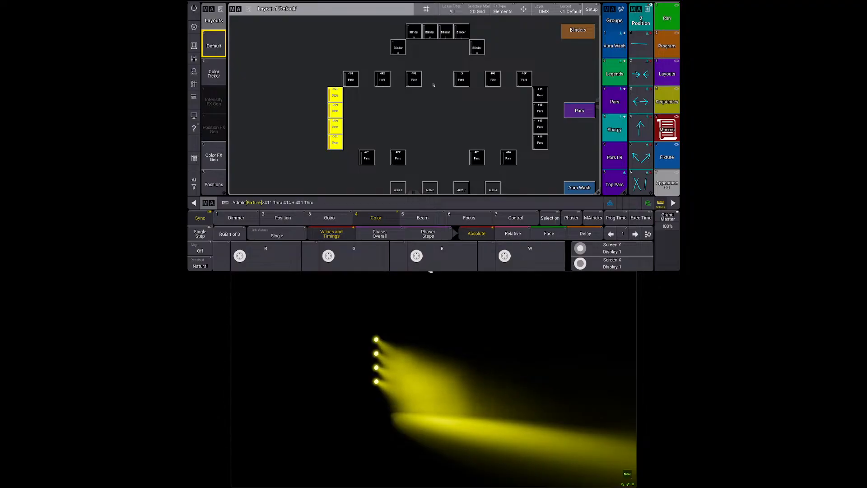
{"action": "type", "text": " 406"}
{"action": "key", "text": "Return"}
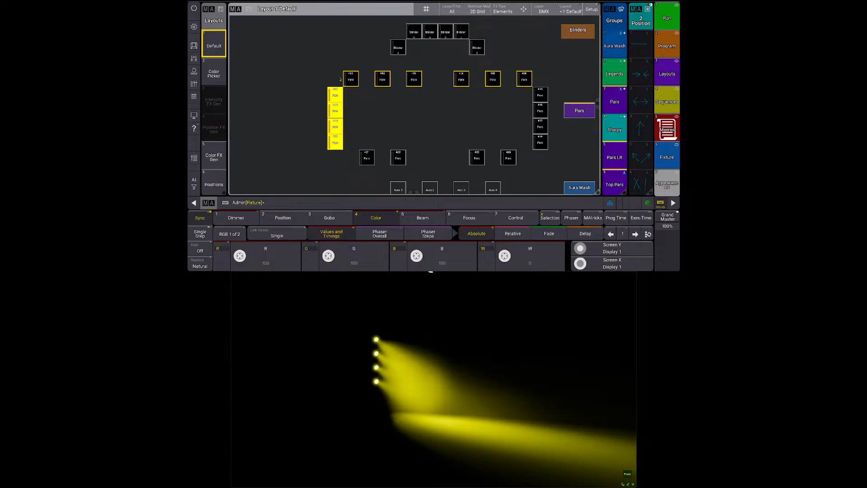
{"action": "left_click", "coordinate": [670, 43]}
{"action": "type", "text": "Store"}
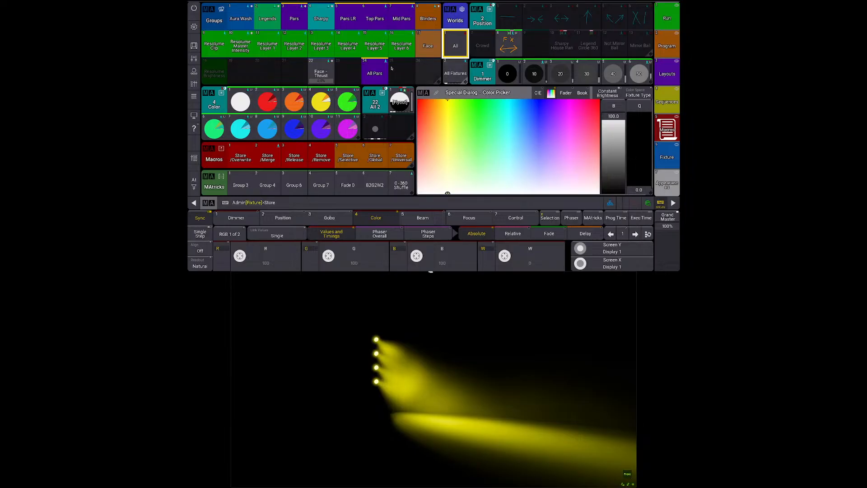
{"action": "left_click", "coordinate": [386, 70]}
{"action": "left_click", "coordinate": [412, 159]}
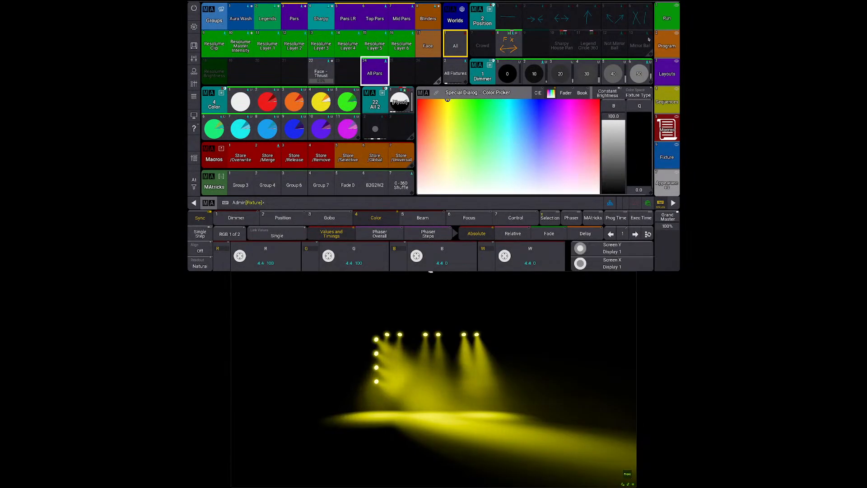
Step: Clear the fixture selection and run Sequence 7 to view its staggered timing across the enlarged All Pars group
{"action": "key", "text": "BackSpace"}
{"action": "key", "text": "BackSpace"}
{"action": "key", "text": "BackSpace"}
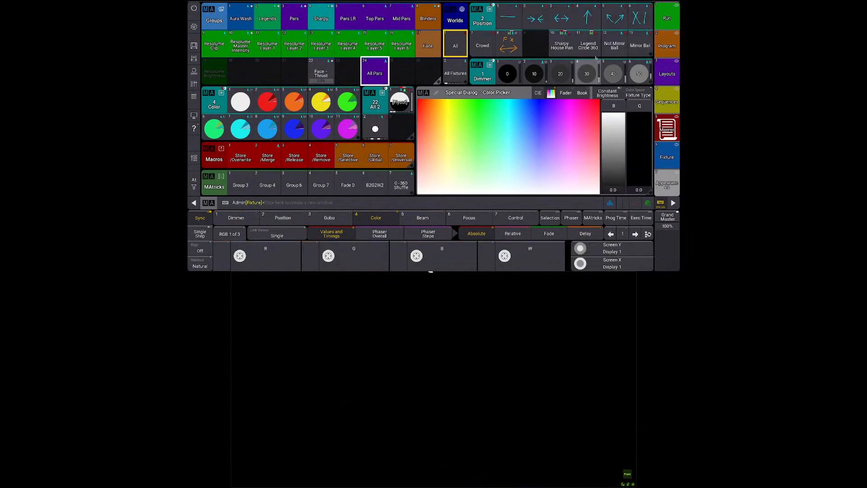
{"action": "left_click", "coordinate": [595, 56]}
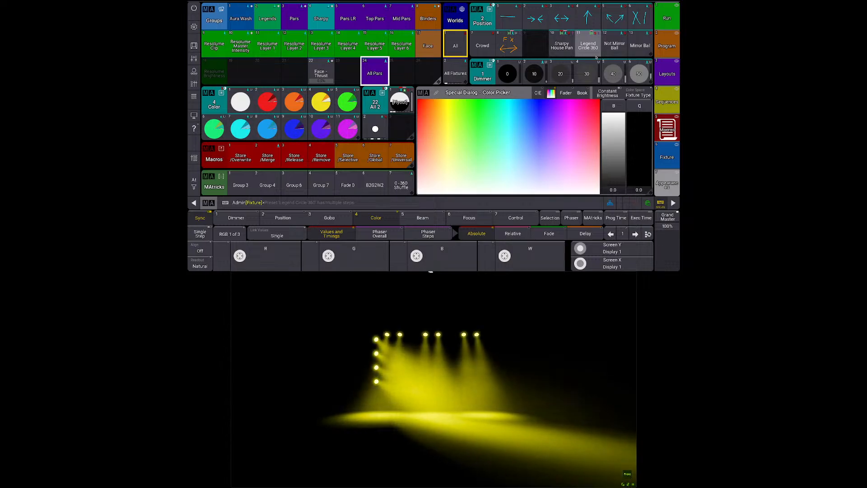
{"action": "left_click", "coordinate": [645, 18]}
{"action": "left_click", "coordinate": [666, 18]}
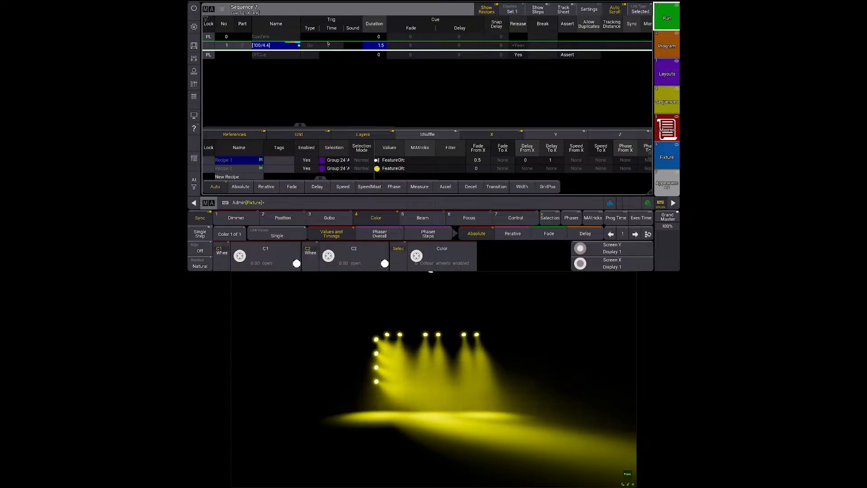
Step: Delete Sequence 7 despite its references, along with group 24 All Pars
{"action": "left_click", "coordinate": [667, 46]}
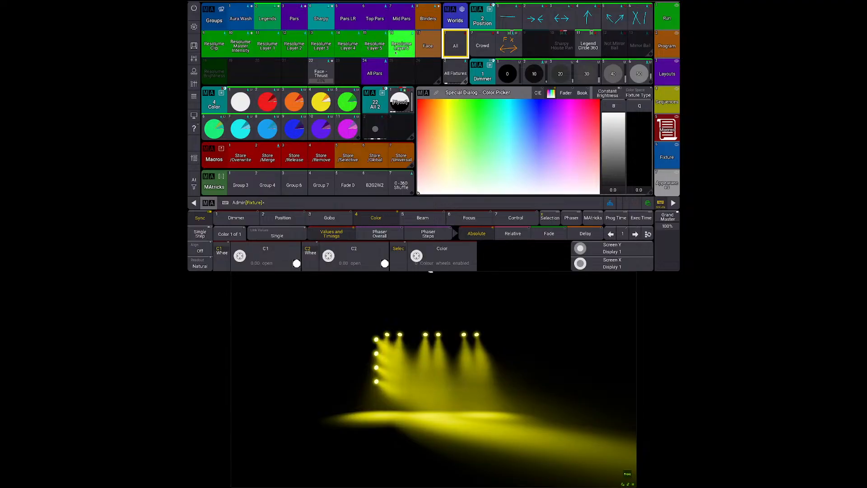
{"action": "key", "text": "Delete"}
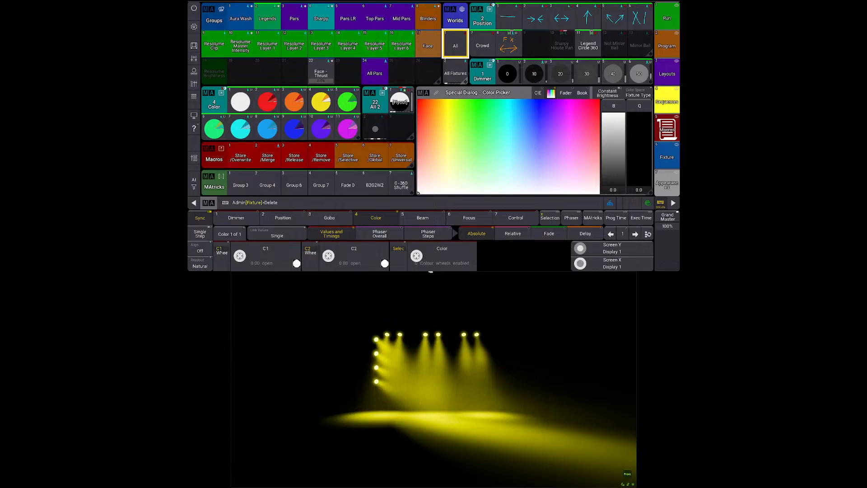
{"action": "left_click", "coordinate": [668, 99]}
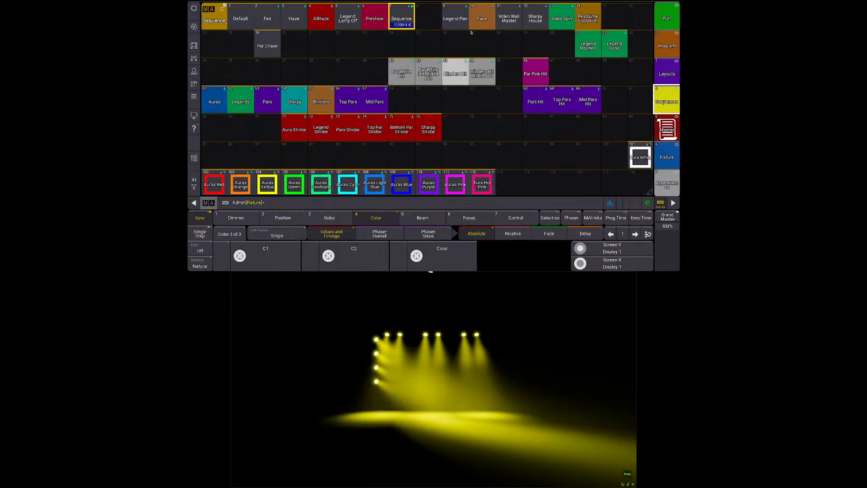
{"action": "left_click", "coordinate": [402, 18]}
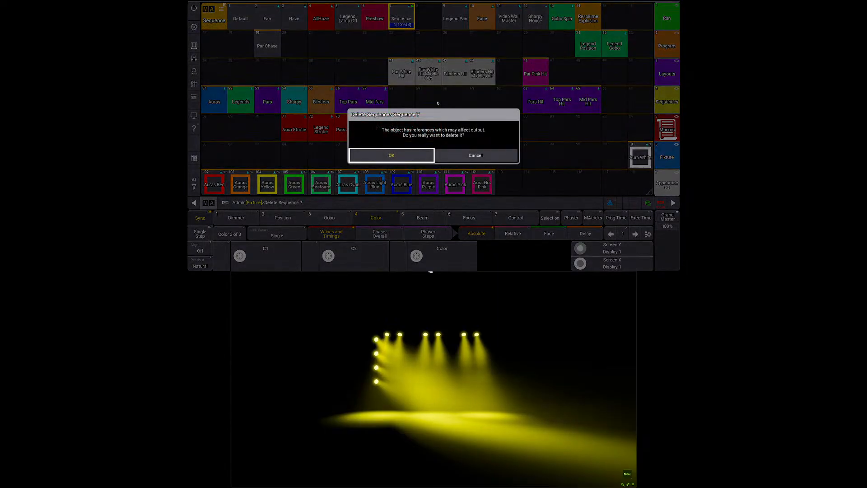
{"action": "left_click", "coordinate": [392, 156]}
{"action": "left_click", "coordinate": [667, 43]}
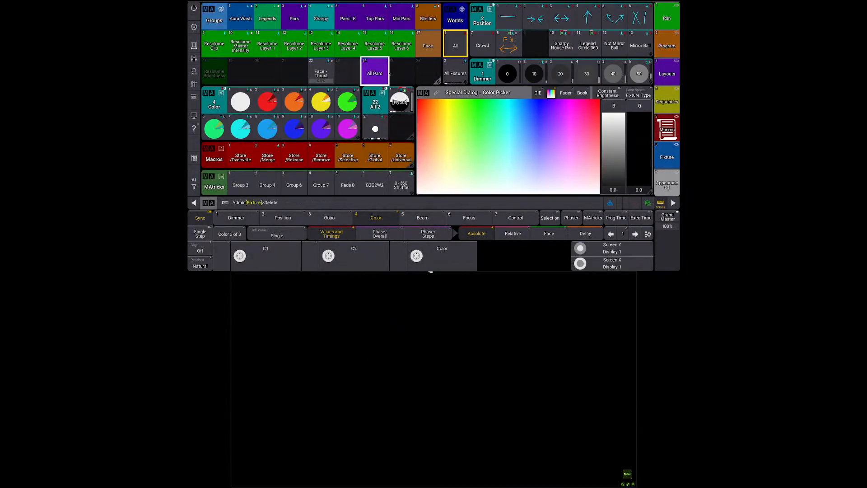
Step: Show the Color Picker layout and trigger Pars Yellow for the par fixtures
{"action": "left_click", "coordinate": [667, 74]}
{"action": "left_click", "coordinate": [215, 73]}
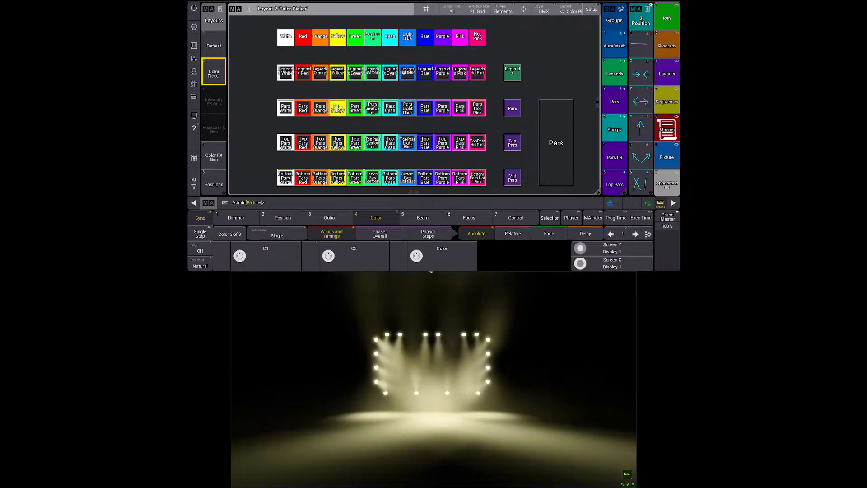
{"action": "left_click", "coordinate": [339, 108]}
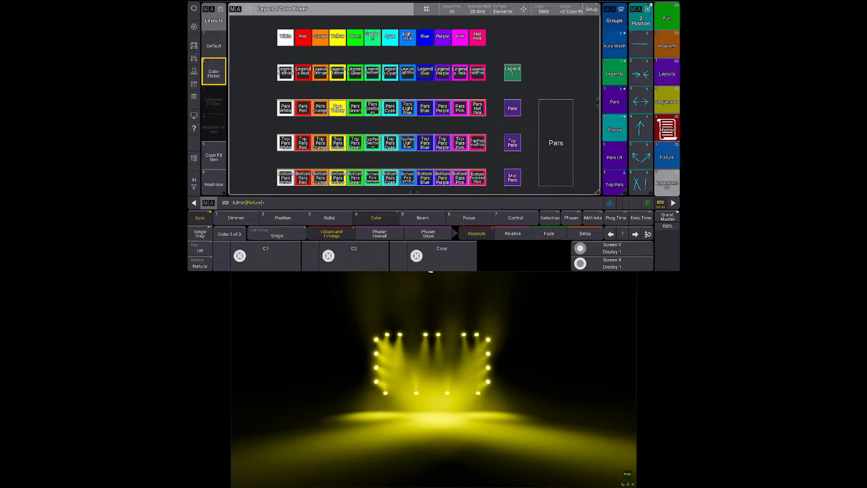
Step: Open the Pars Yellow sequence for editing and examine the group selection used by cue 1's recipe
{"action": "key", "text": "e"}
{"action": "left_click", "coordinate": [342, 111]}
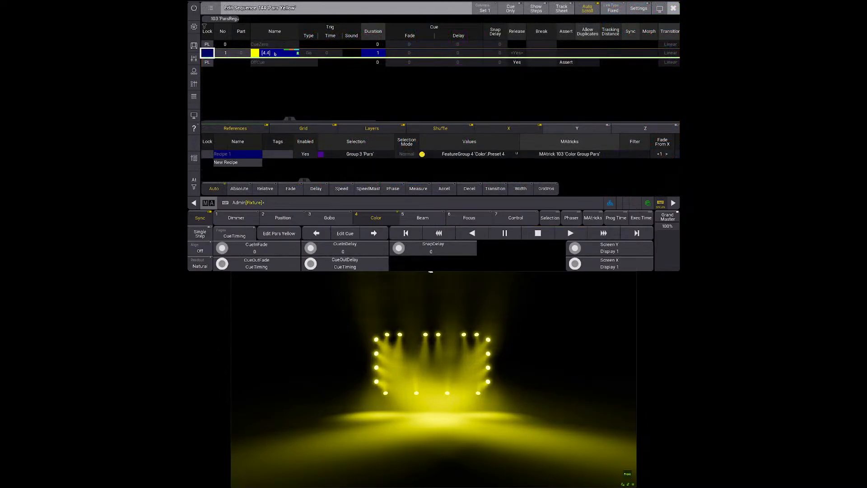
{"action": "left_click", "coordinate": [279, 53]}
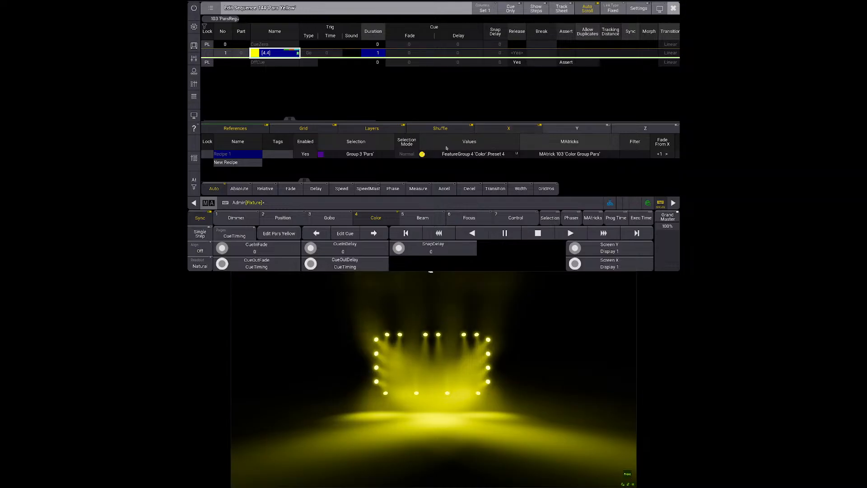
{"action": "left_click", "coordinate": [382, 155]}
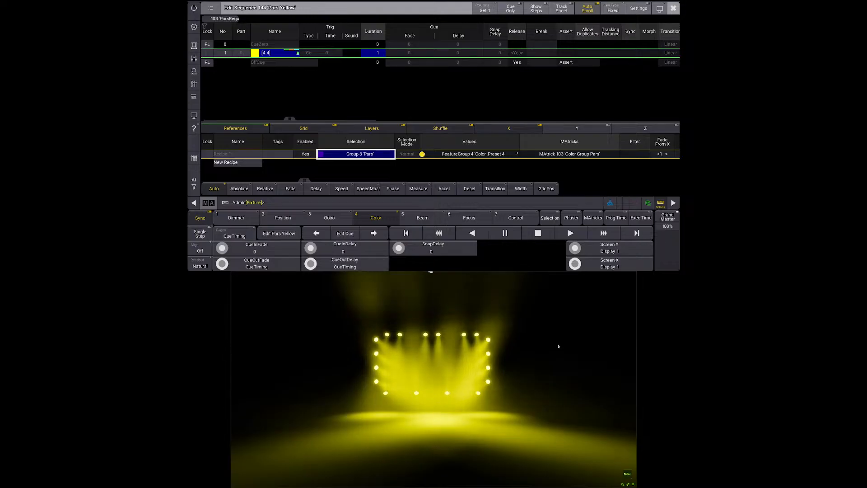
{"action": "key", "text": "Escape"}
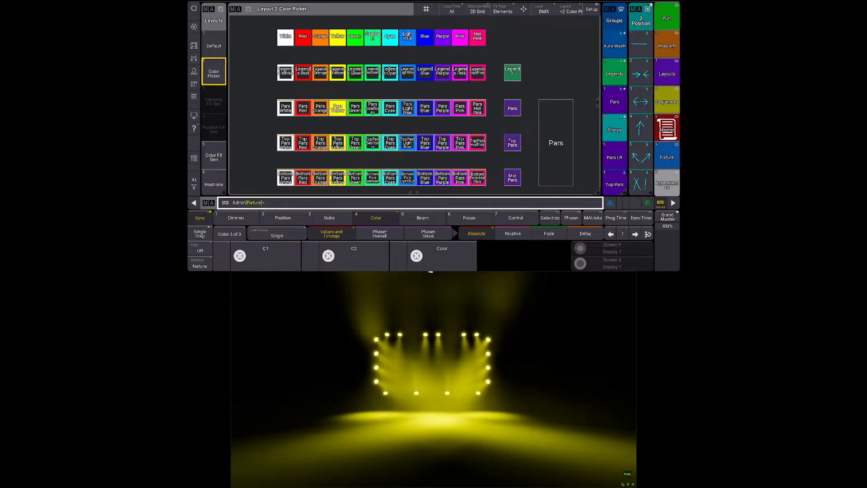
Step: Open the patch, examine the list of patched Pars fixtures, and return to the Color Picker layout
{"action": "key", "text": "m"}
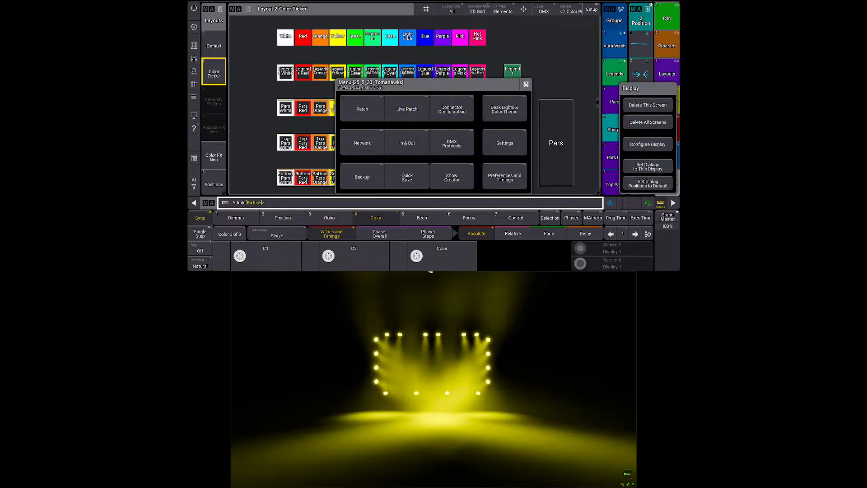
{"action": "left_click", "coordinate": [342, 110]}
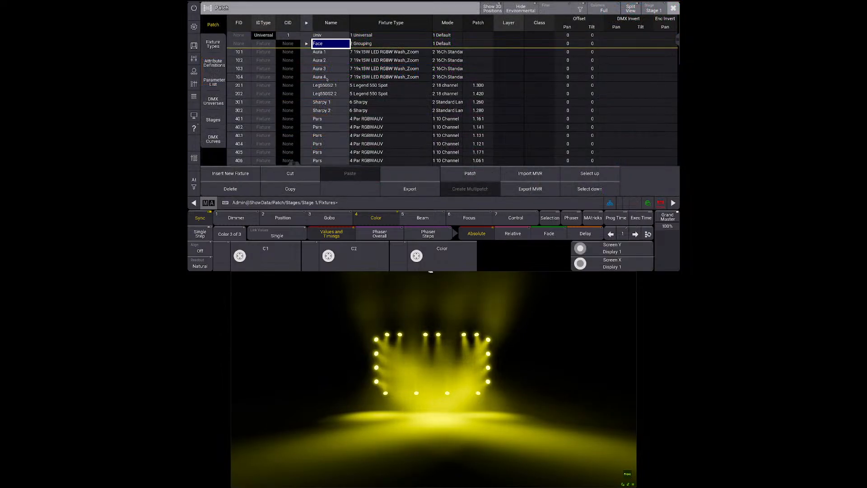
{"action": "left_click", "coordinate": [330, 110]}
{"action": "scroll", "coordinate": [331, 110], "scroll_direction": "up", "scroll_amount": 3}
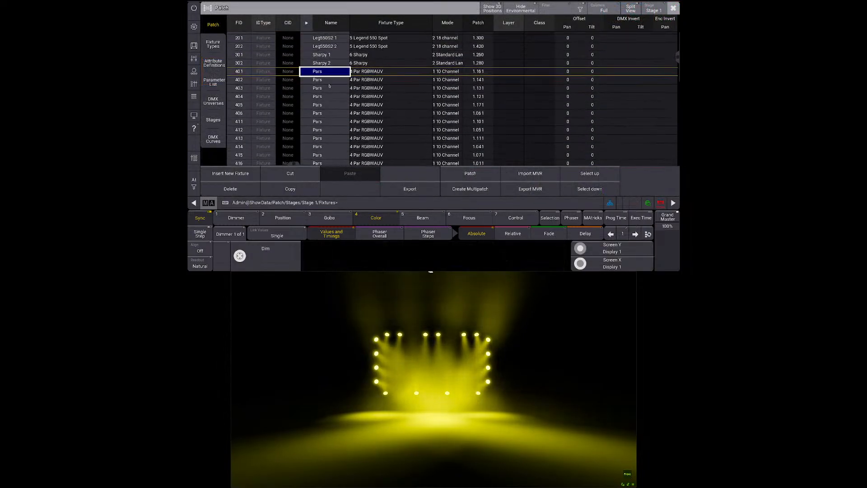
{"action": "key", "text": "Escape"}
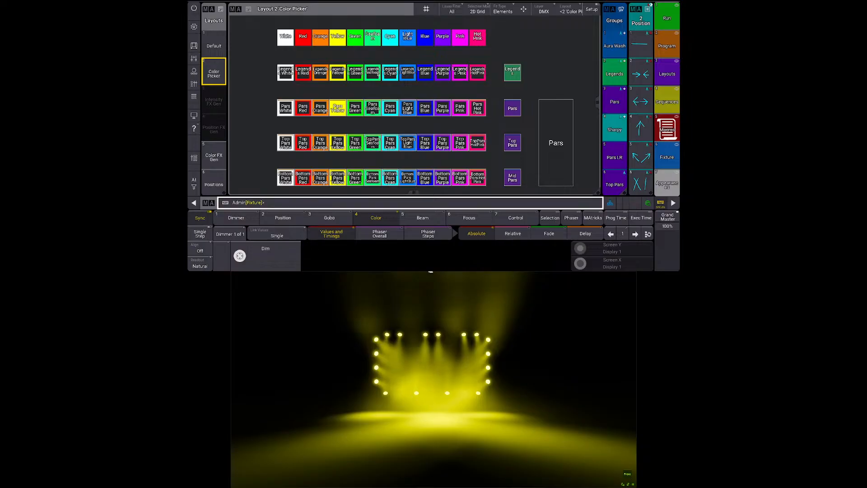
Step: Clone fixture 401 to fixture 501 within sequences 141 through 153
{"action": "type", "text": "Clone"}
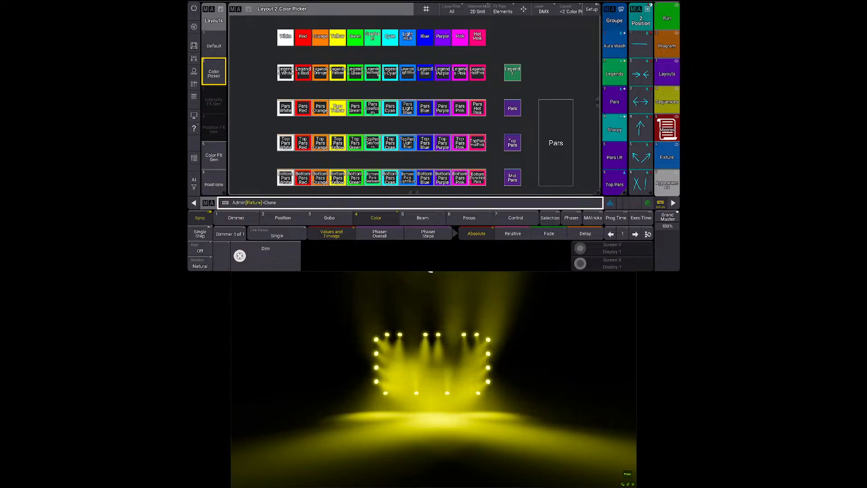
{"action": "key", "text": "Escape"}
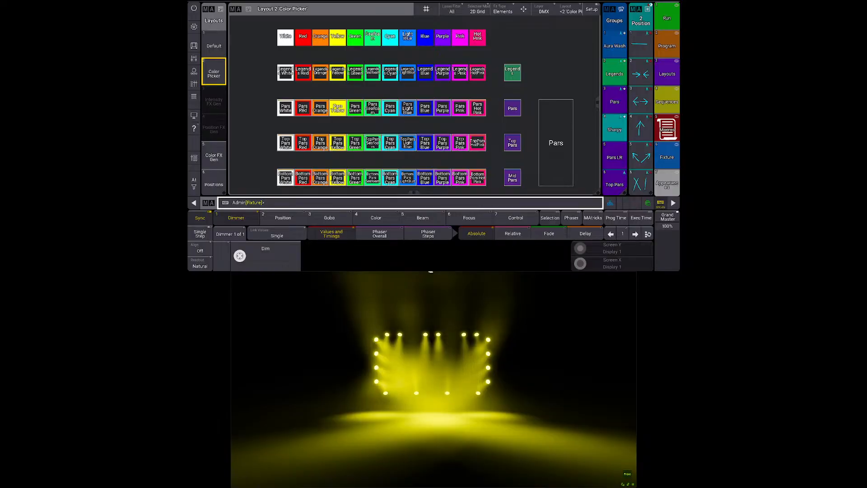
{"action": "type", "text": "Clone "}
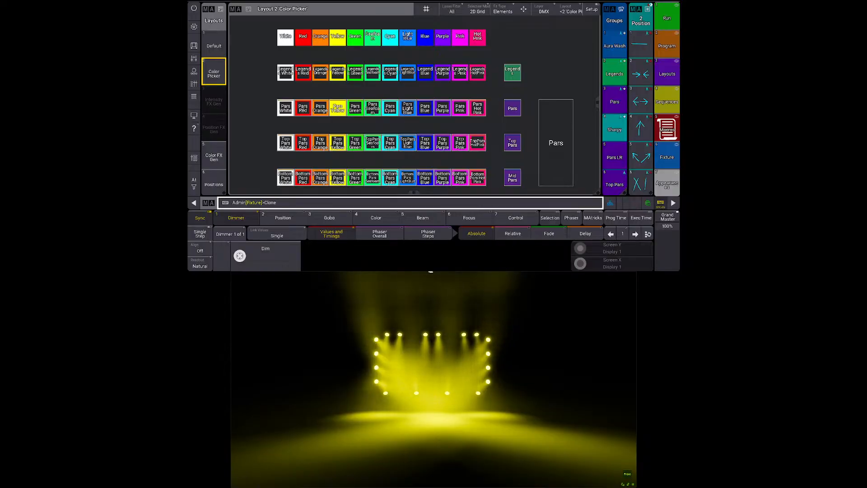
{"action": "type", "text": "Fixture"}
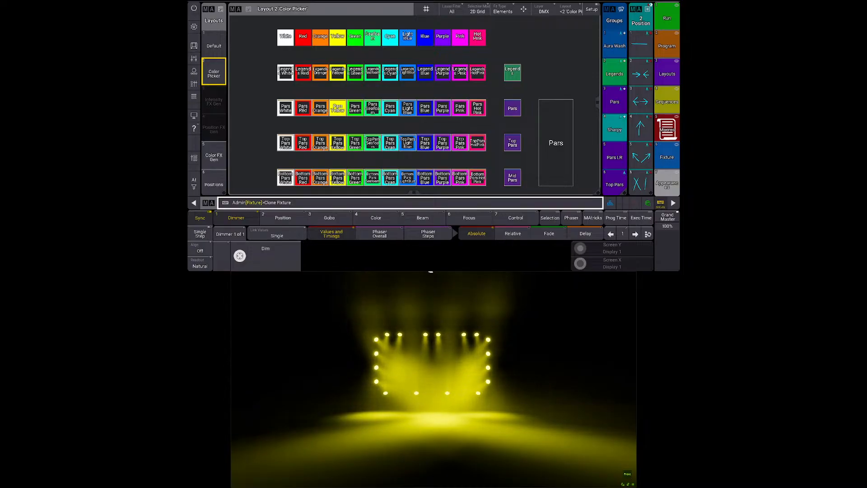
{"action": "type", "text": "4041"}
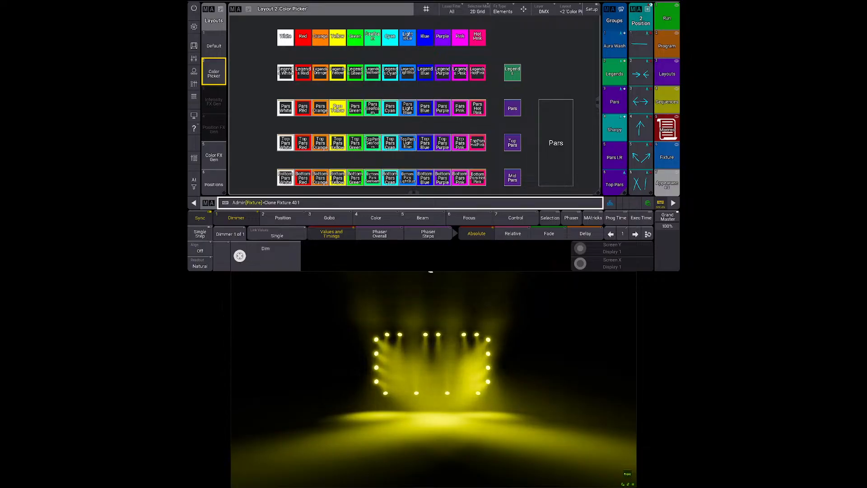
{"action": "type", "text": " At"}
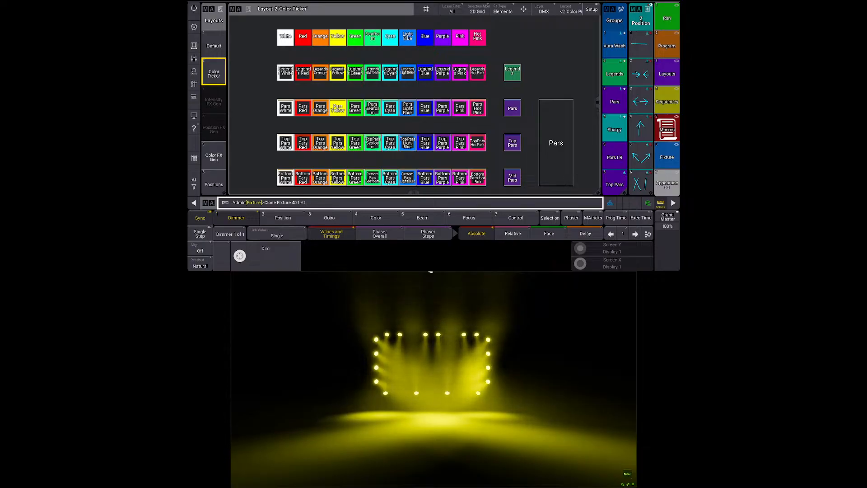
{"action": "type", "text": " Fixture"}
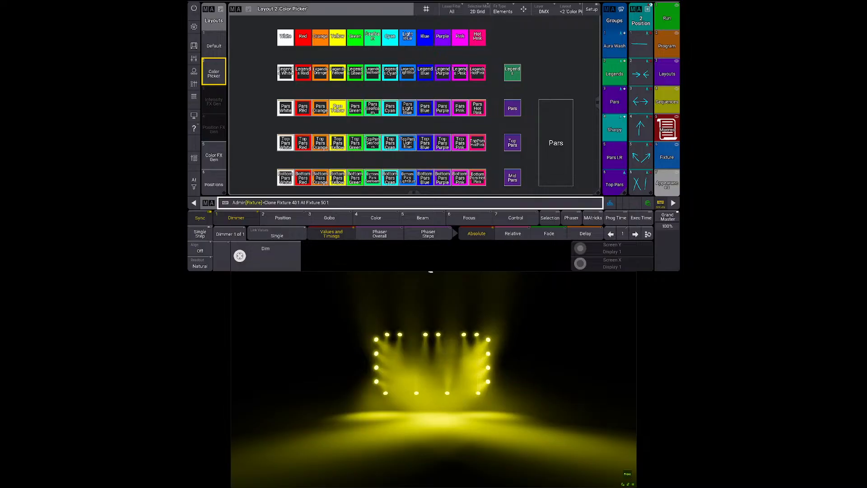
{"action": "type", "text": "501"}
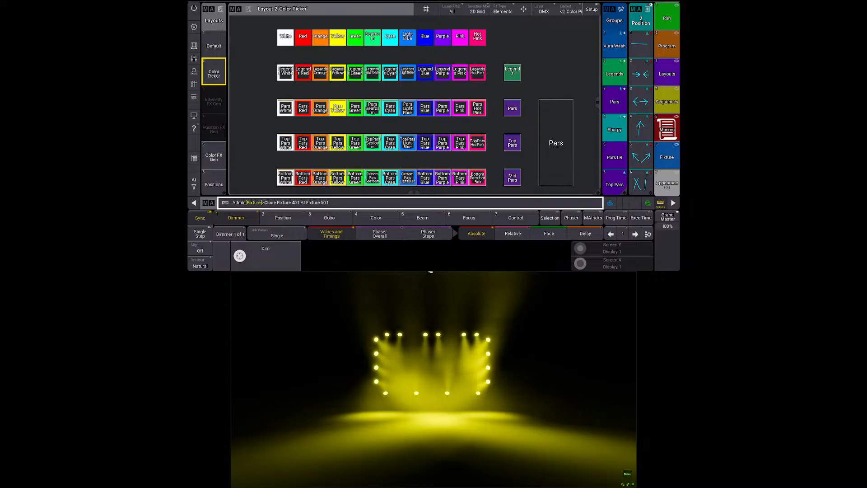
{"action": "type", "text": " If Sequence "}
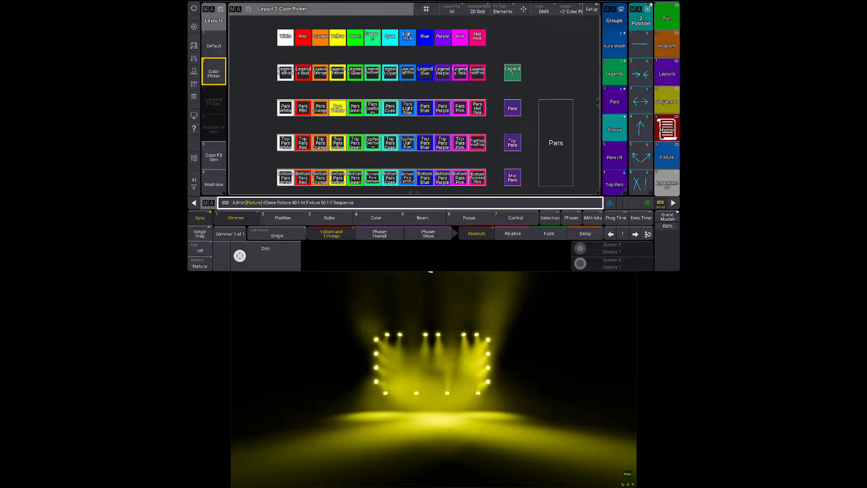
{"action": "type", "text": "14"}
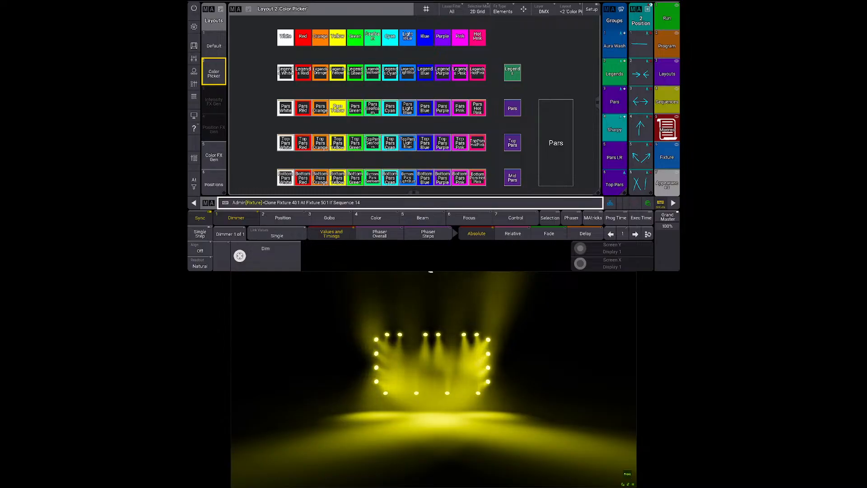
{"action": "type", "text": "1 Thru 153"}
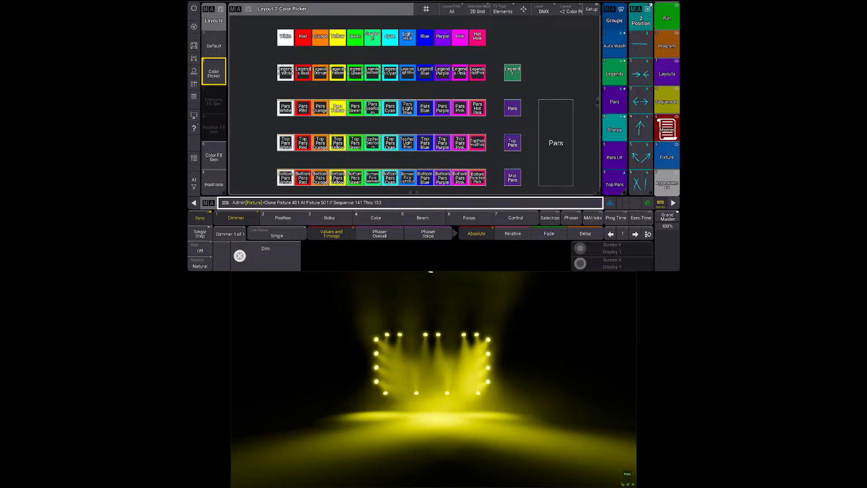
{"action": "key", "text": "Return"}
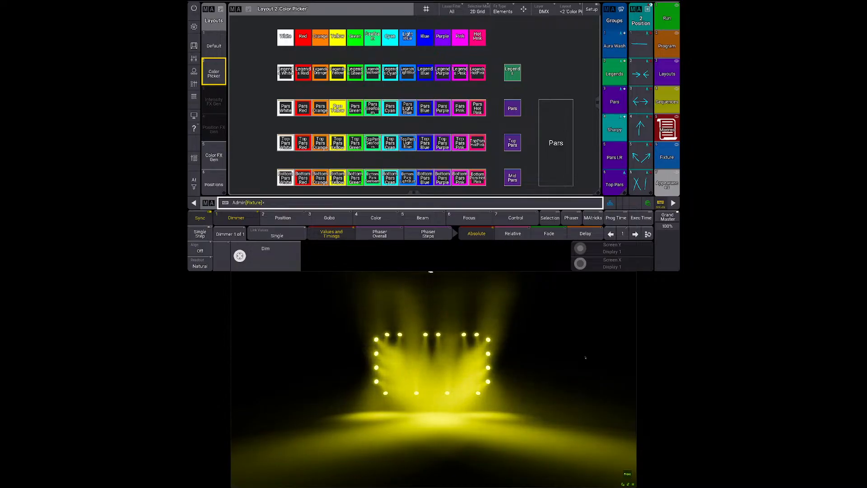
Step: Show the Seq Temp view with the Color FX, Circle FX and Intensity FX sequences
{"action": "left_click", "coordinate": [667, 101]}
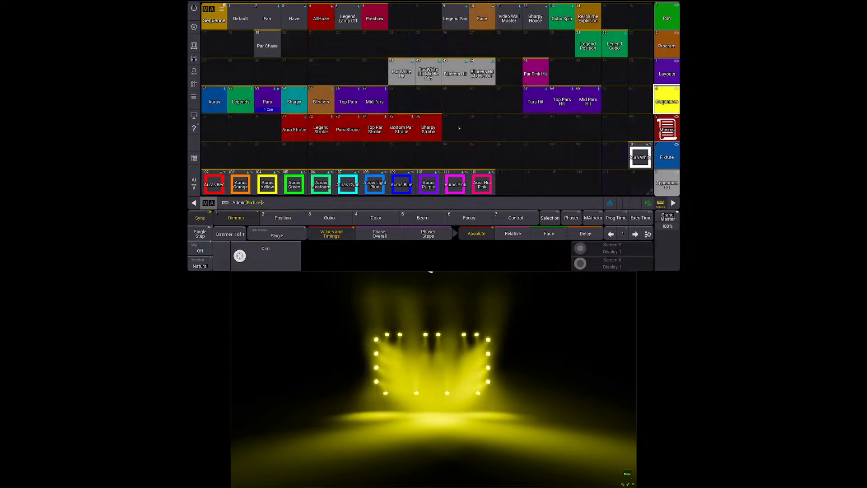
{"action": "scroll", "coordinate": [673, 44], "scroll_direction": "down", "scroll_amount": 2}
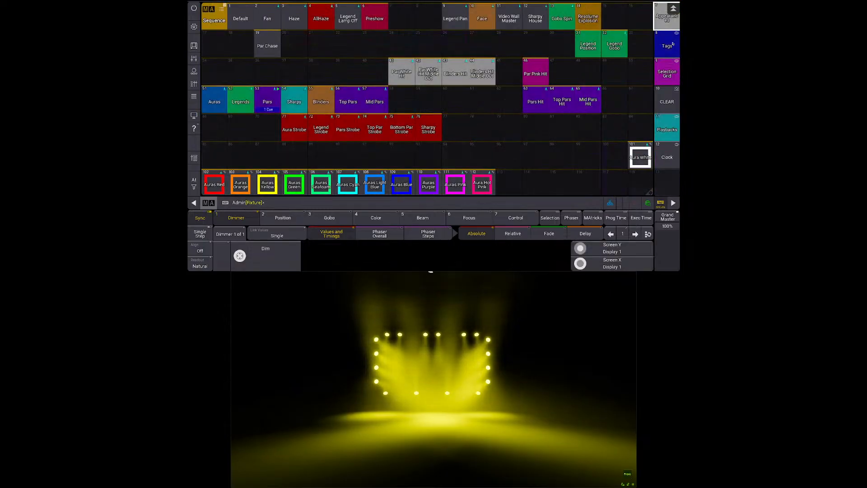
{"action": "scroll", "coordinate": [668, 136], "scroll_direction": "down", "scroll_amount": 2}
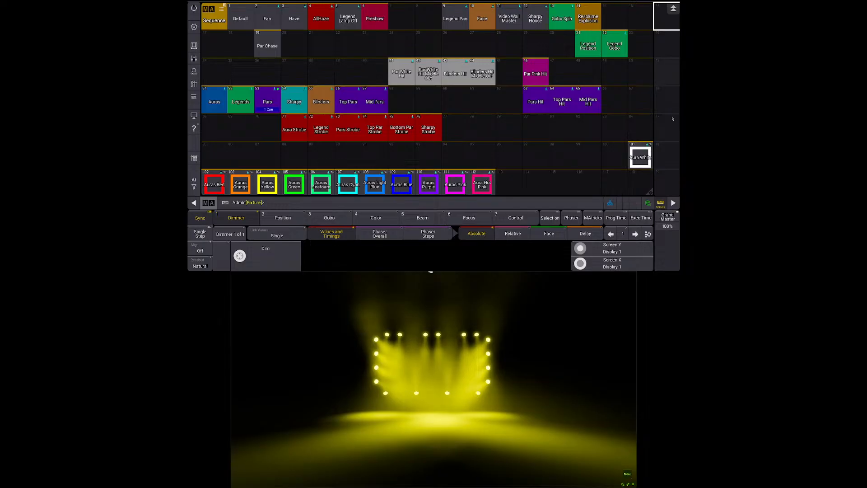
{"action": "scroll", "coordinate": [672, 118], "scroll_direction": "up", "scroll_amount": 1}
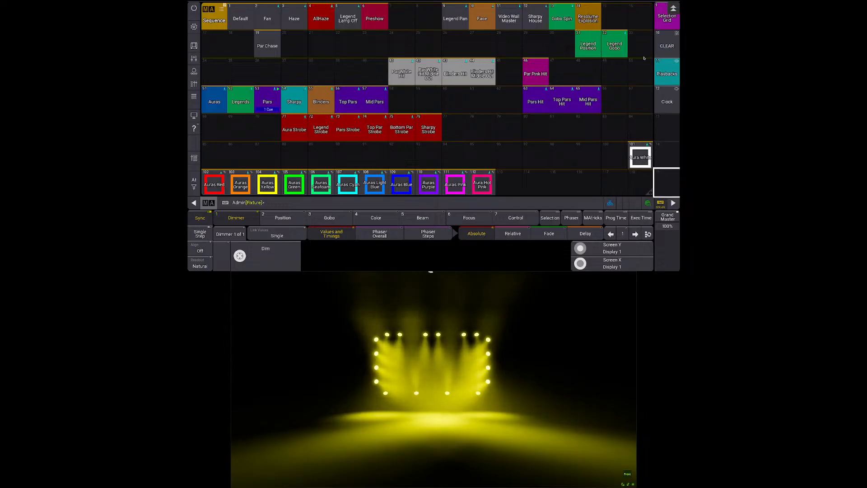
{"action": "scroll", "coordinate": [666, 99], "scroll_direction": "down", "scroll_amount": 1}
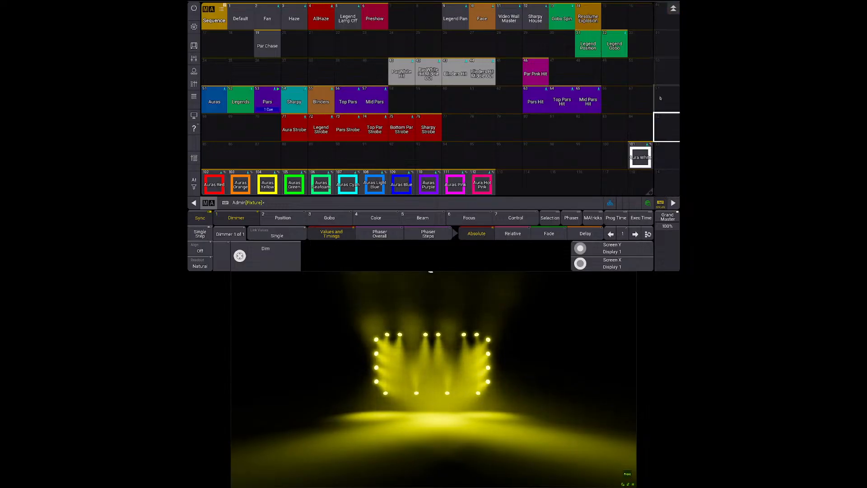
{"action": "scroll", "coordinate": [672, 159], "scroll_direction": "down", "scroll_amount": 2}
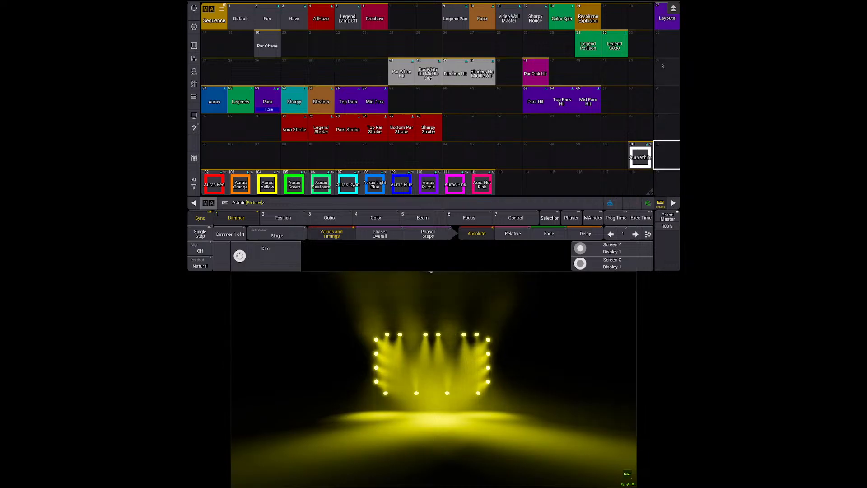
{"action": "scroll", "coordinate": [670, 113], "scroll_direction": "up", "scroll_amount": 3}
{"action": "scroll", "coordinate": [670, 124], "scroll_direction": "up", "scroll_amount": 1}
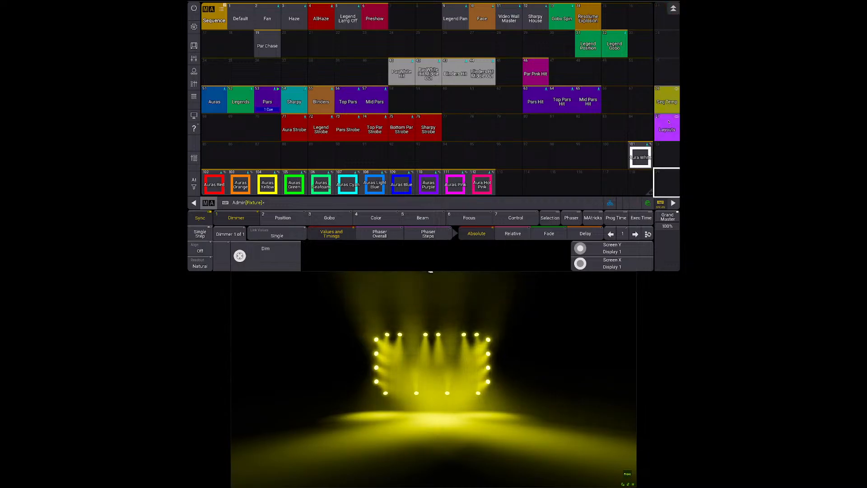
{"action": "left_click", "coordinate": [667, 112]}
{"action": "scroll", "coordinate": [665, 91], "scroll_direction": "down", "scroll_amount": 1}
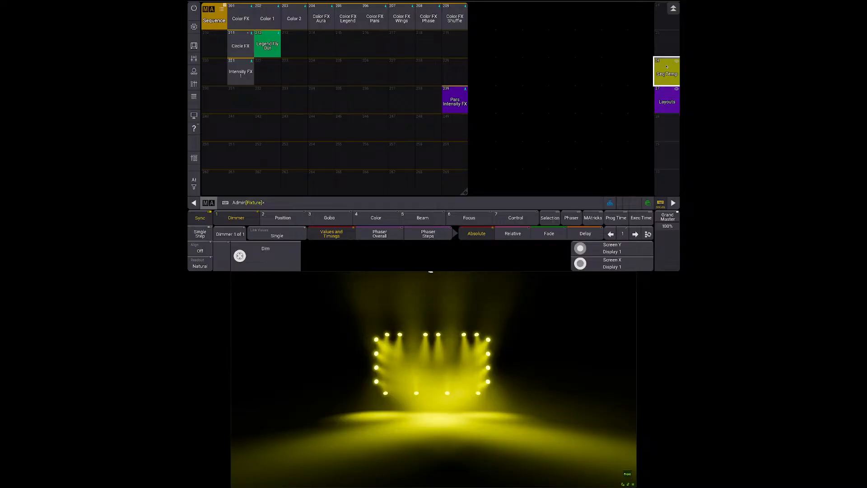
Step: Select the Intensity FX 1 sequence
{"action": "left_click", "coordinate": [241, 73]}
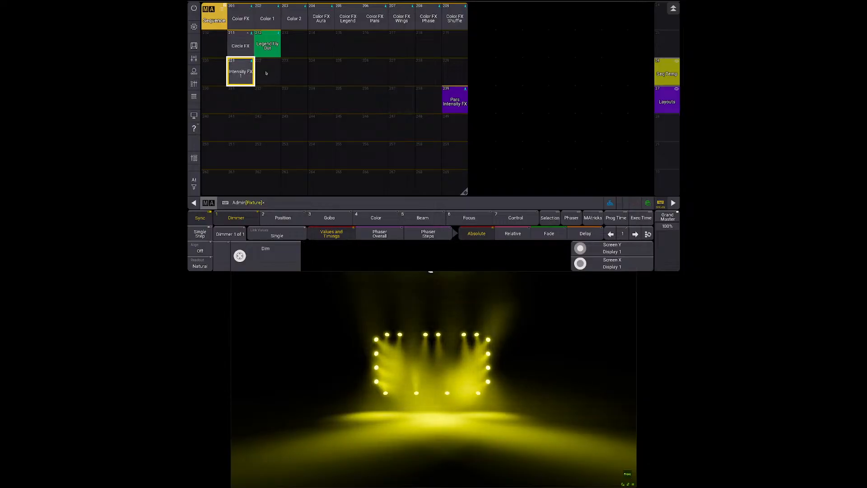
{"action": "left_click", "coordinate": [320, 48]}
{"action": "scroll", "coordinate": [319, 67], "scroll_direction": "up", "scroll_amount": 1}
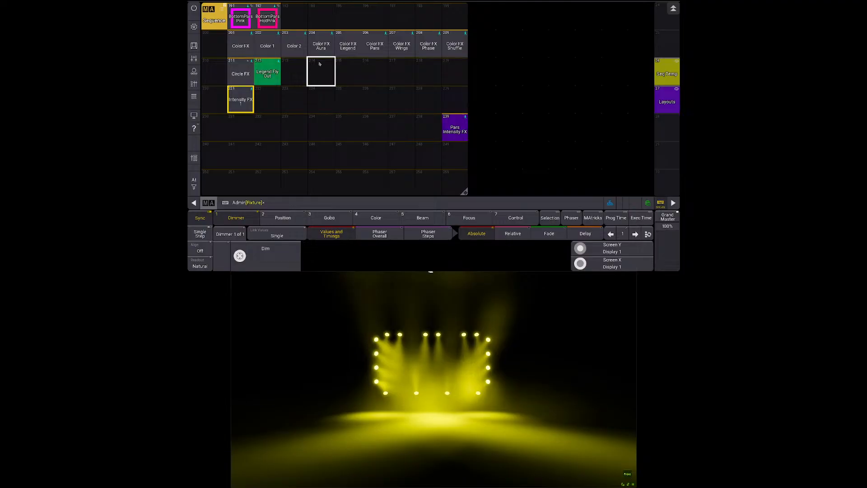
{"action": "scroll", "coordinate": [321, 58], "scroll_direction": "down", "scroll_amount": 1}
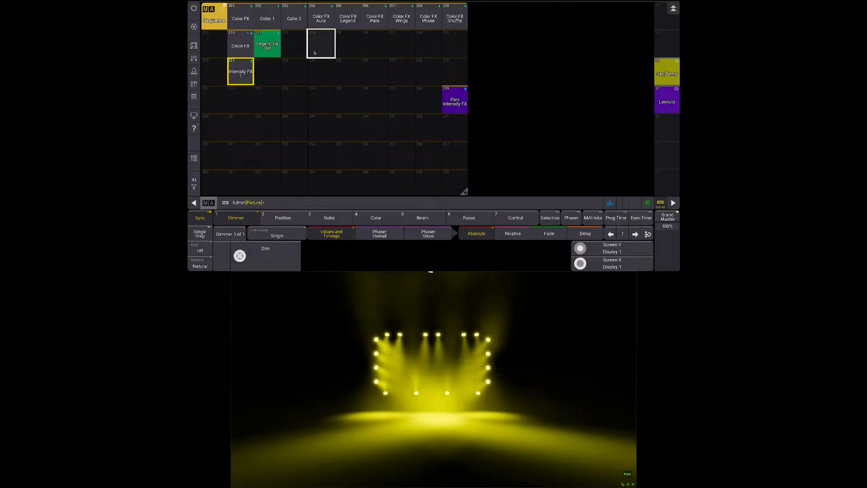
Step: Trigger the Color 1, Color 2 and Color FX Aura, Legend, Pars, Wings, Phase and Shuffle sequences
{"action": "left_click", "coordinate": [267, 18]}
{"action": "left_click", "coordinate": [294, 18]}
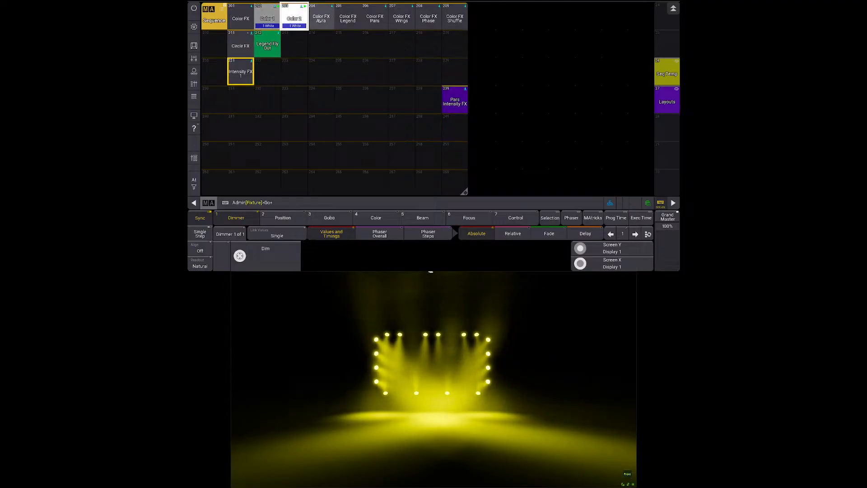
{"action": "left_click", "coordinate": [321, 18]}
{"action": "left_click", "coordinate": [347, 18]}
{"action": "left_click", "coordinate": [375, 18]}
{"action": "left_click", "coordinate": [402, 18]}
{"action": "left_click", "coordinate": [428, 18]}
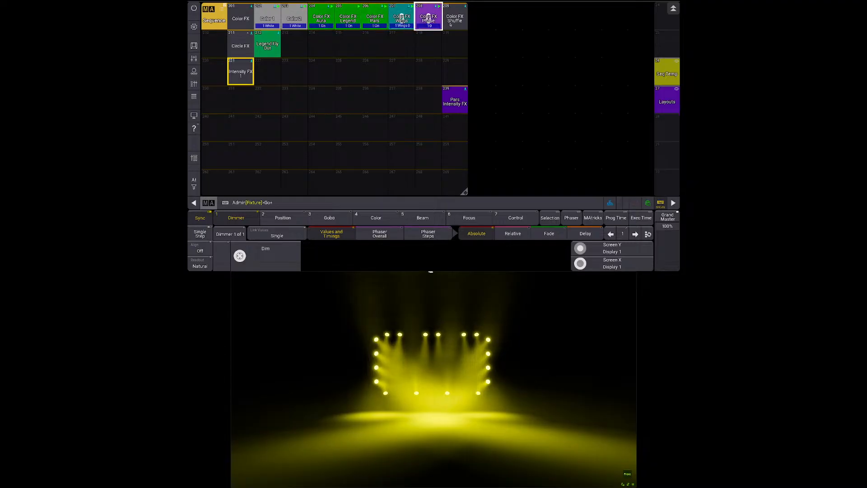
{"action": "left_click", "coordinate": [454, 18]}
{"action": "key", "text": "Escape"}
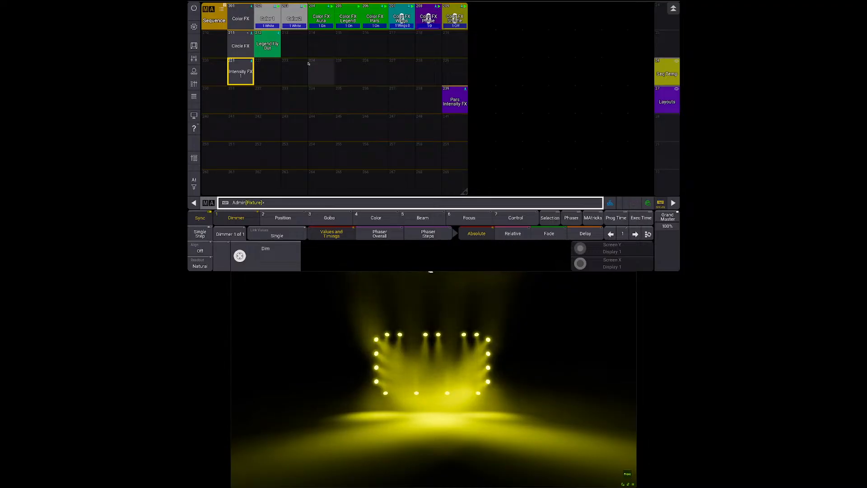
Step: Open the Intensity FX 1 sequence for editing, examine the dimmer preset used by cue 1's recipe, and close the editor
{"action": "left_click", "coordinate": [229, 73]}
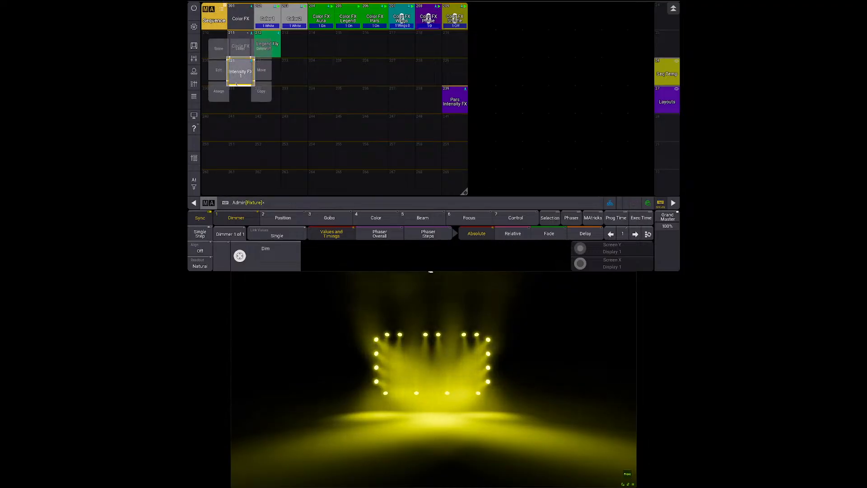
{"action": "left_click", "coordinate": [225, 72]}
{"action": "left_click", "coordinate": [286, 45]}
{"action": "left_click", "coordinate": [287, 46]}
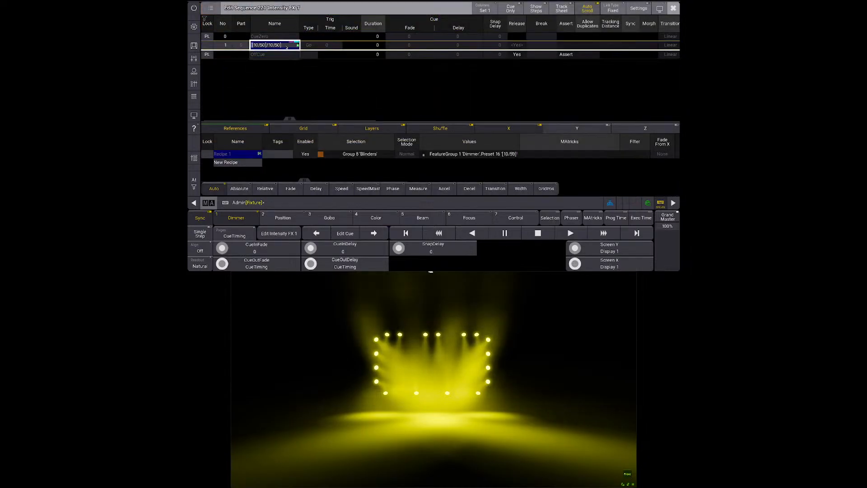
{"action": "left_click", "coordinate": [487, 155]}
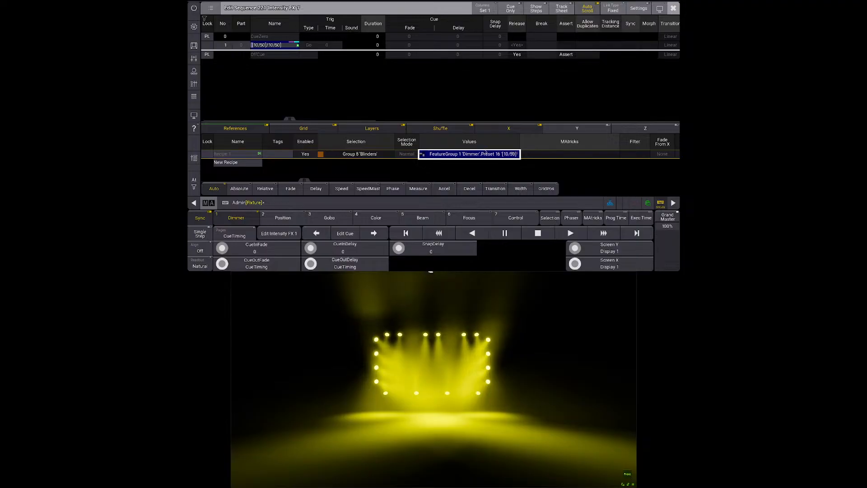
{"action": "key", "text": "Escape"}
Step: Switch to the Program view and look over its groups and dimmer presets
{"action": "scroll", "coordinate": [659, 62], "scroll_direction": "up", "scroll_amount": 3}
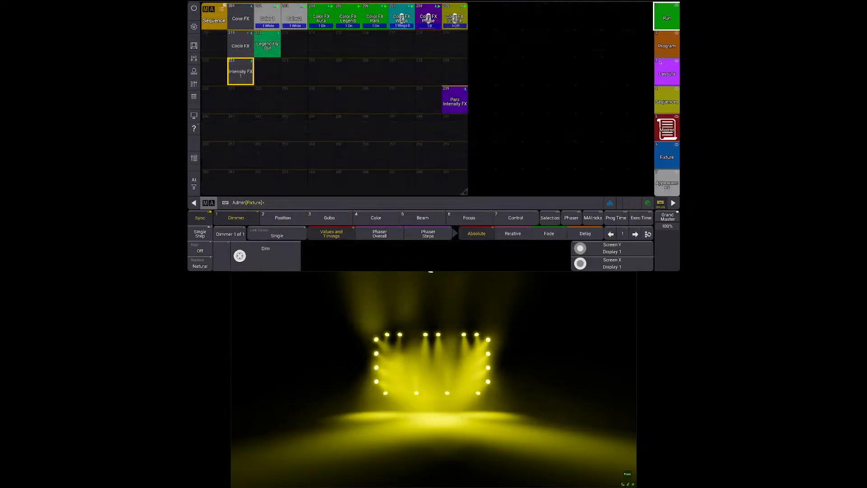
{"action": "left_click", "coordinate": [660, 62]}
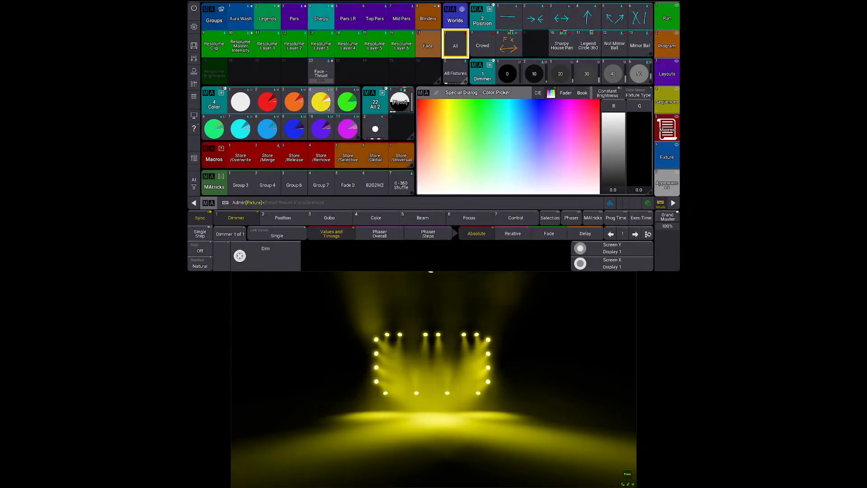
{"action": "key", "text": "Escape"}
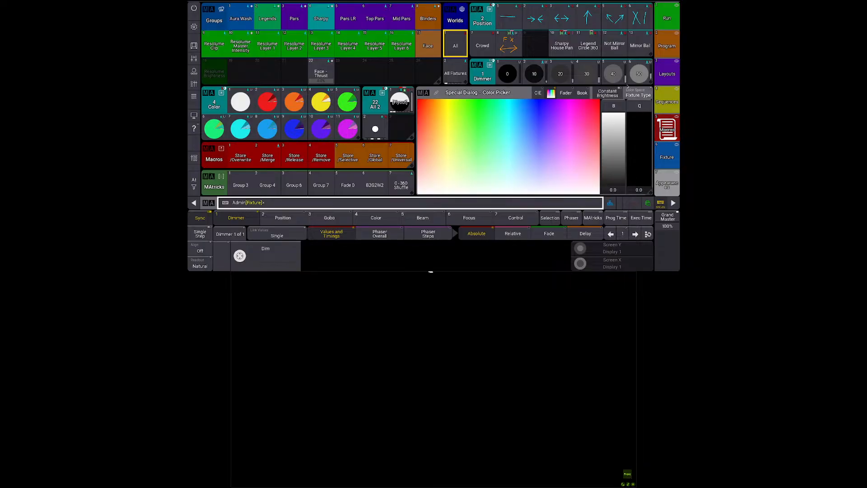
{"action": "left_click_drag", "start_coordinate": [649, 81], "coordinate": [589, 79]}
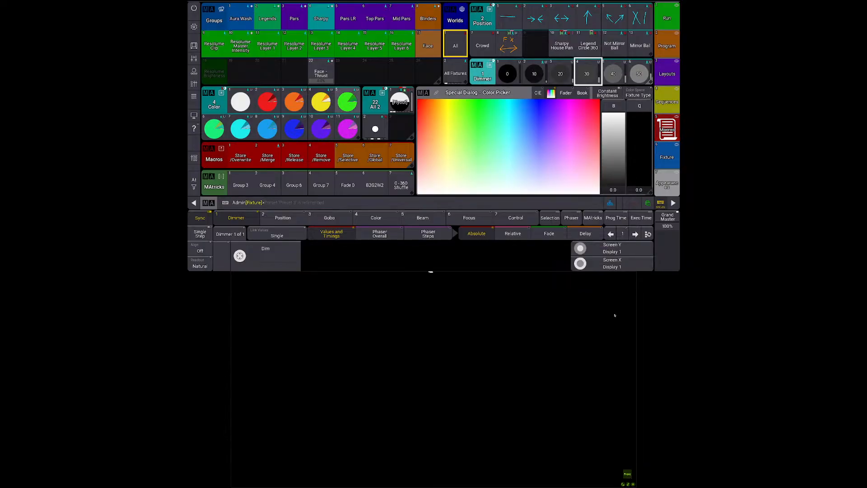
Step: Open an empty view and add the Phasers and Dimmer preset pools side by side
{"action": "left_click_drag", "start_coordinate": [667, 185], "coordinate": [668, 101]}
{"action": "left_click_drag", "start_coordinate": [667, 158], "coordinate": [670, 66]}
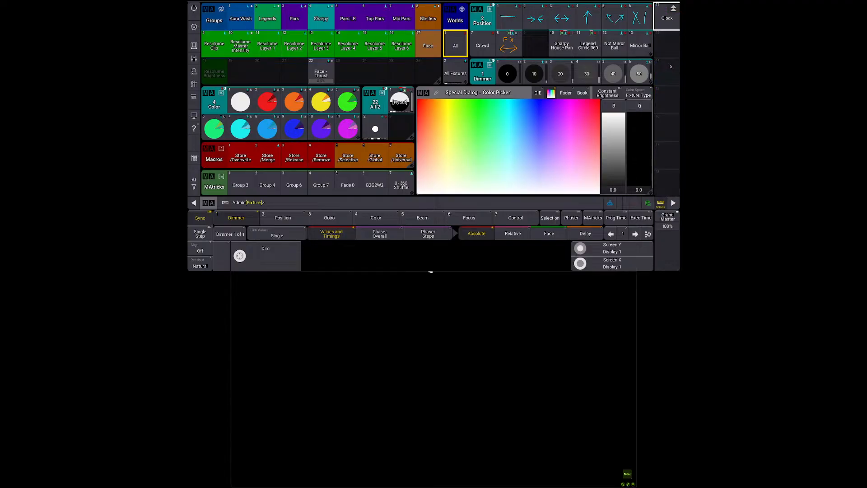
{"action": "left_click", "coordinate": [668, 70]}
{"action": "left_click_drag", "start_coordinate": [223, 33], "coordinate": [387, 193]}
{"action": "left_click", "coordinate": [434, 139]}
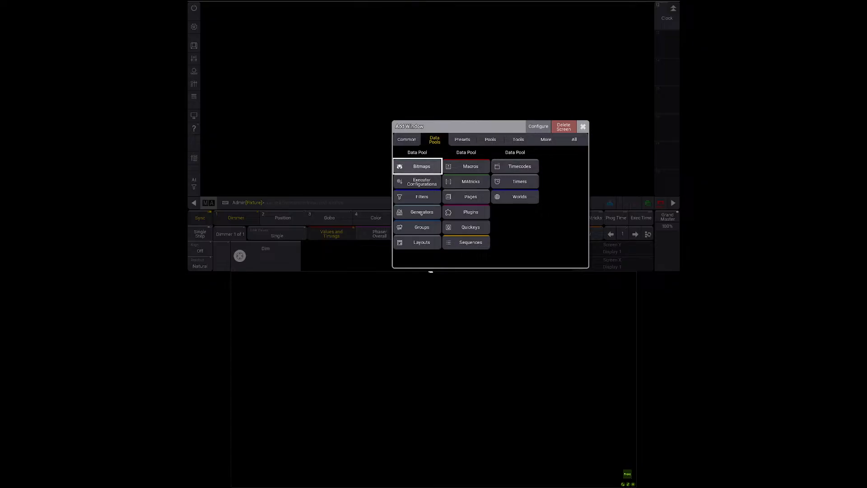
{"action": "left_click", "coordinate": [463, 139]}
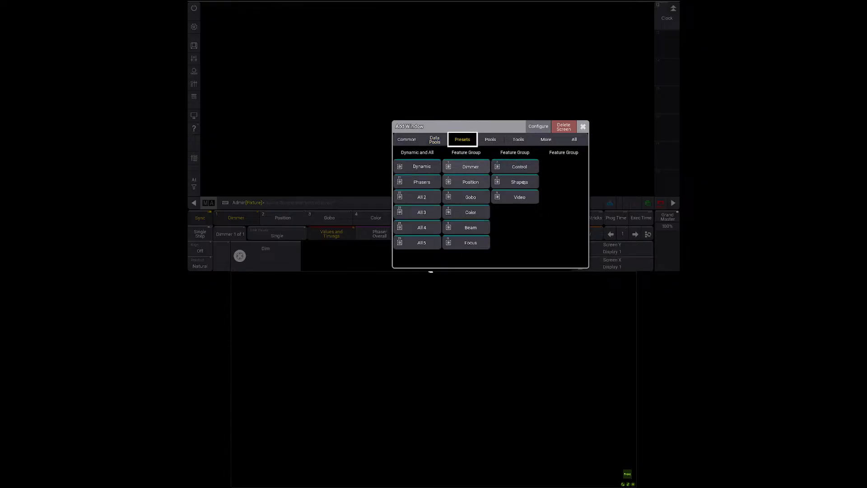
{"action": "left_click", "coordinate": [418, 184]}
{"action": "left_click_drag", "start_coordinate": [398, 11], "coordinate": [487, 169]}
{"action": "left_click", "coordinate": [556, 167]}
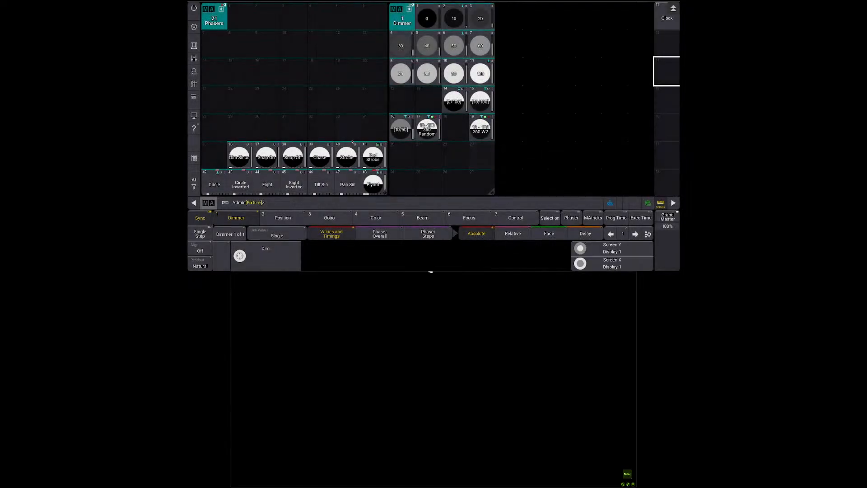
Step: Find the Aura FX, Spots FX and Pars FX presets in the Phasers pool
{"action": "scroll", "coordinate": [344, 72], "scroll_direction": "down", "scroll_amount": 4}
{"action": "scroll", "coordinate": [336, 114], "scroll_direction": "down", "scroll_amount": 10}
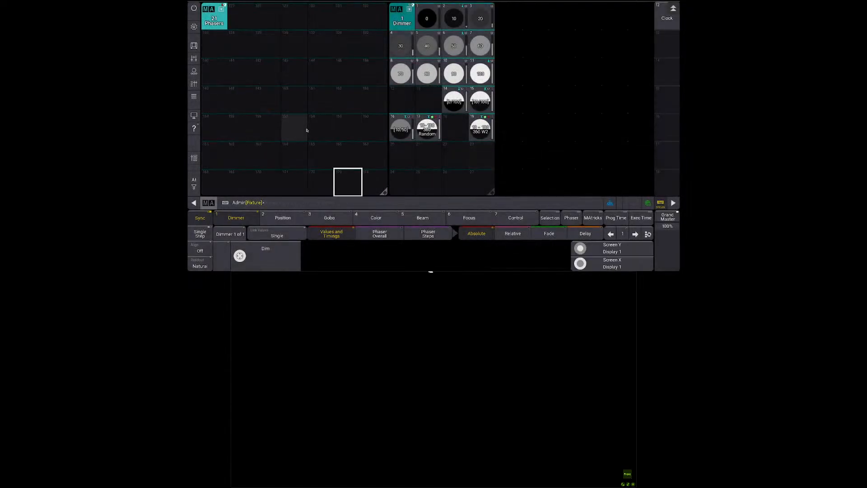
{"action": "scroll", "coordinate": [307, 130], "scroll_direction": "up", "scroll_amount": 2}
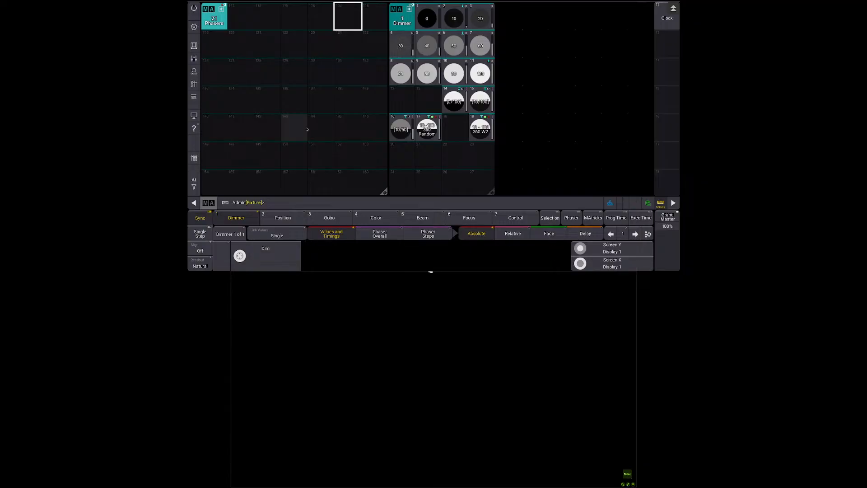
{"action": "scroll", "coordinate": [307, 130], "scroll_direction": "up", "scroll_amount": 3}
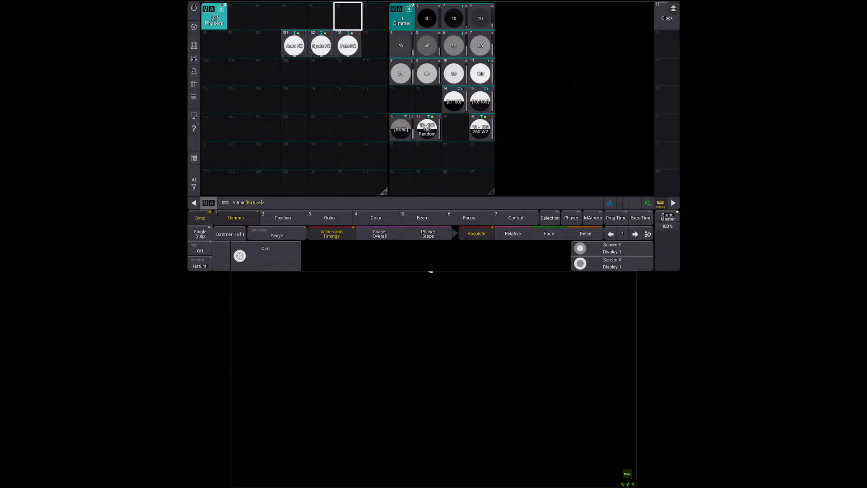
Step: Add a Groups pool window in the empty area beside the Dimmer preset pool
{"action": "scroll", "coordinate": [358, 101], "scroll_direction": "up", "scroll_amount": 1}
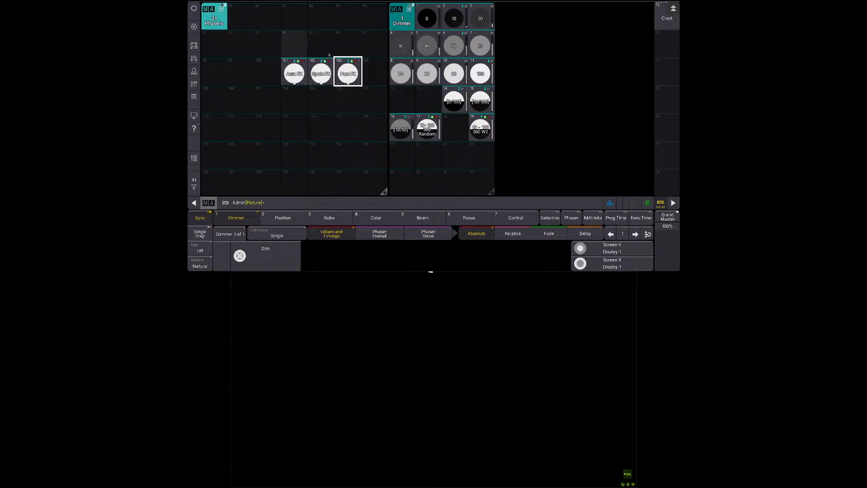
{"action": "scroll", "coordinate": [334, 49], "scroll_direction": "up", "scroll_amount": 2}
{"action": "scroll", "coordinate": [334, 49], "scroll_direction": "down", "scroll_amount": 3}
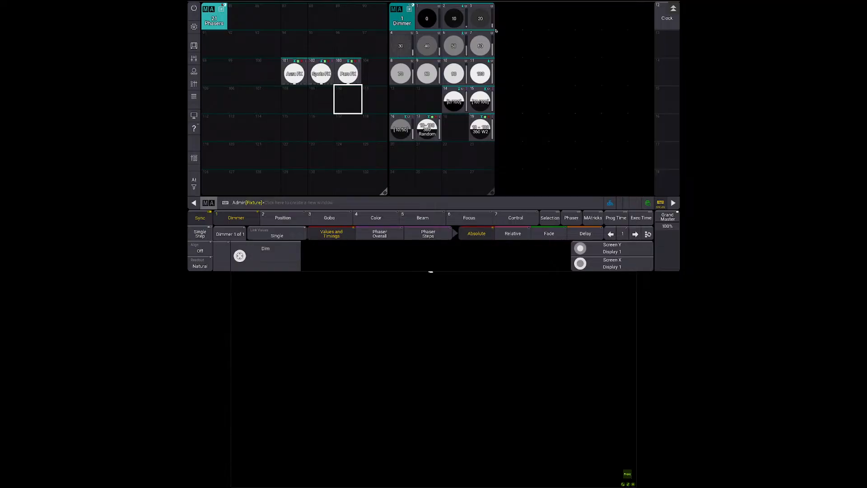
{"action": "left_click", "coordinate": [500, 10]}
{"action": "left_click", "coordinate": [515, 71]}
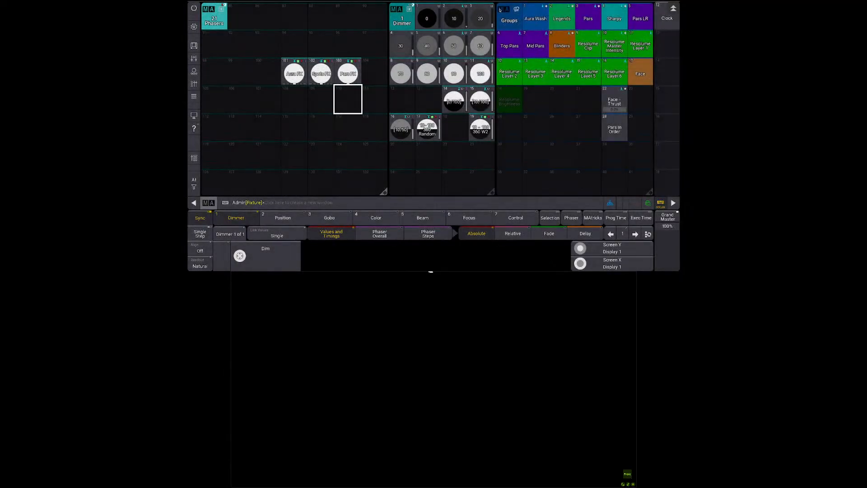
Step: Preview the [0/100] and [10/100] dimmer presets on the Pars group and clear the programmer
{"action": "left_click", "coordinate": [588, 18]}
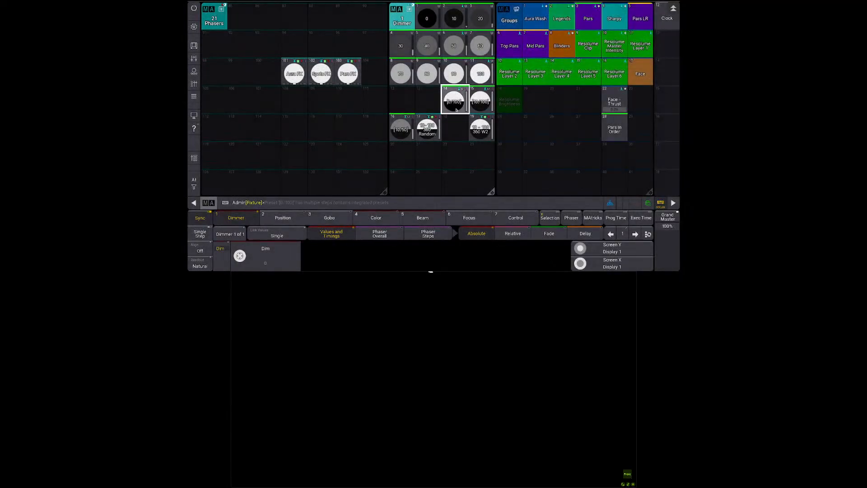
{"action": "left_click", "coordinate": [453, 100]}
{"action": "left_click", "coordinate": [479, 102]}
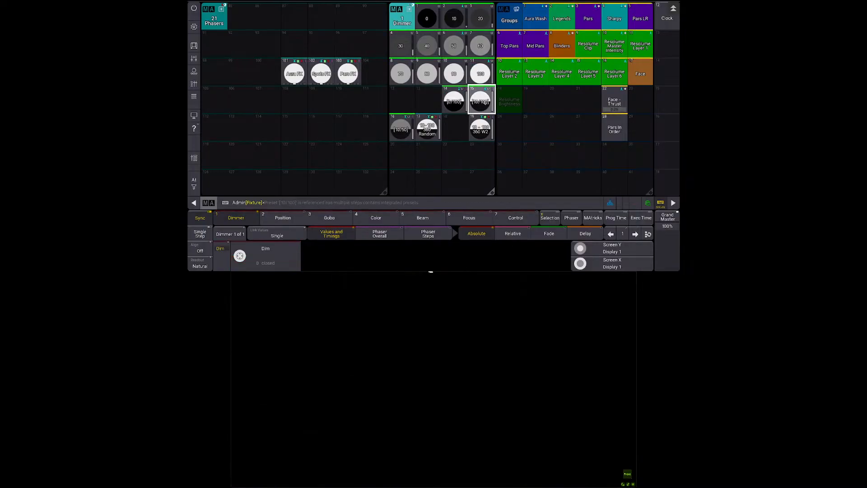
{"action": "key", "text": "Delete"}
{"action": "key", "text": "Delete"}
{"action": "key", "text": "Delete"}
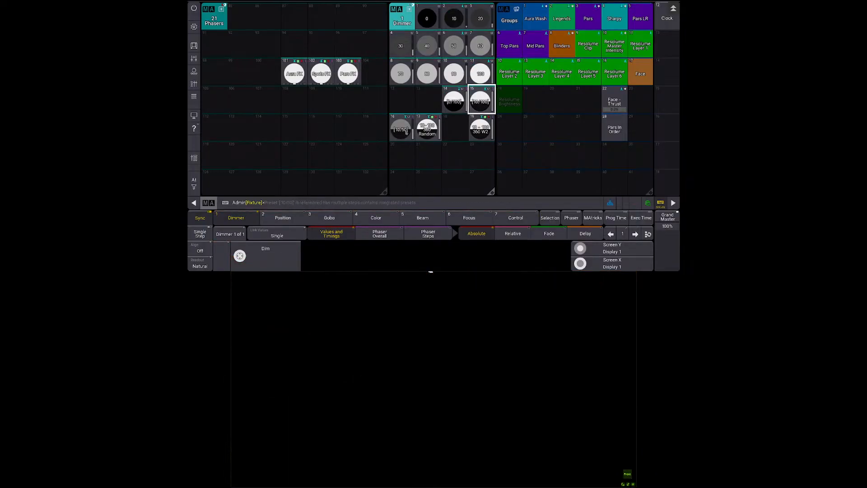
Step: Preview the [10/100] and [10/50] dimmer presets one at a time on the Pars group, clearing the programmer after each
{"action": "left_click", "coordinate": [588, 16]}
{"action": "left_click", "coordinate": [480, 102]}
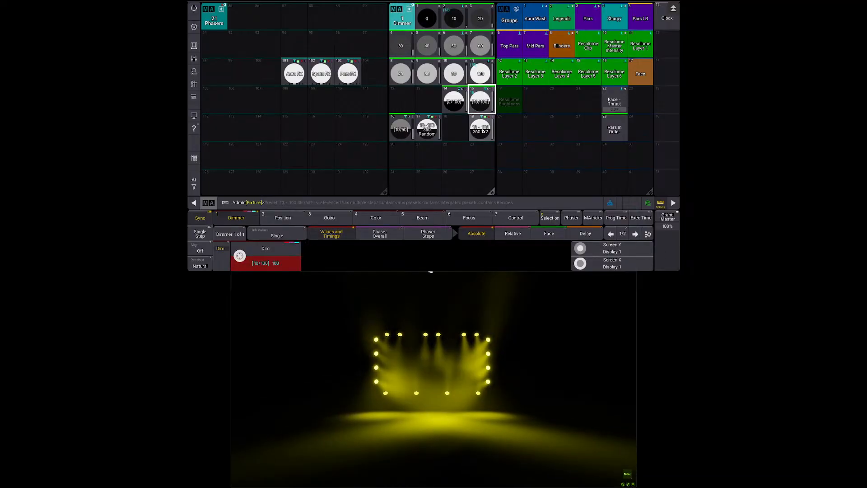
{"action": "key", "text": "Delete"}
{"action": "left_click", "coordinate": [589, 17]}
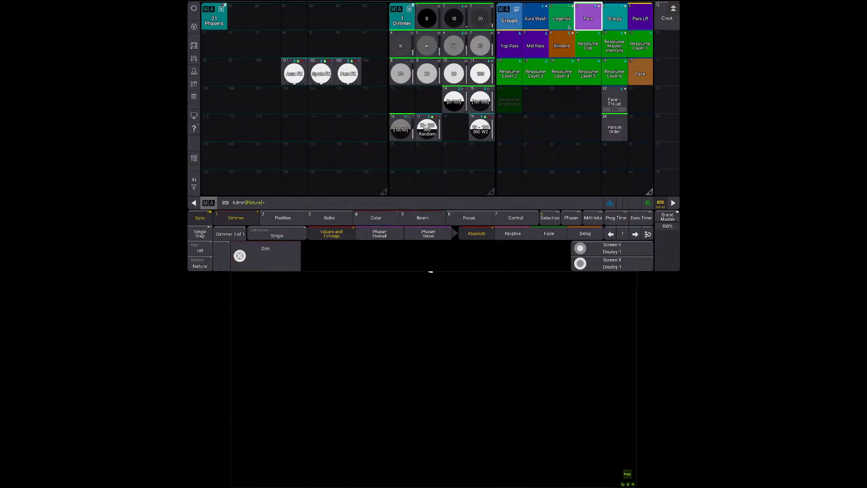
{"action": "left_click", "coordinate": [401, 129]}
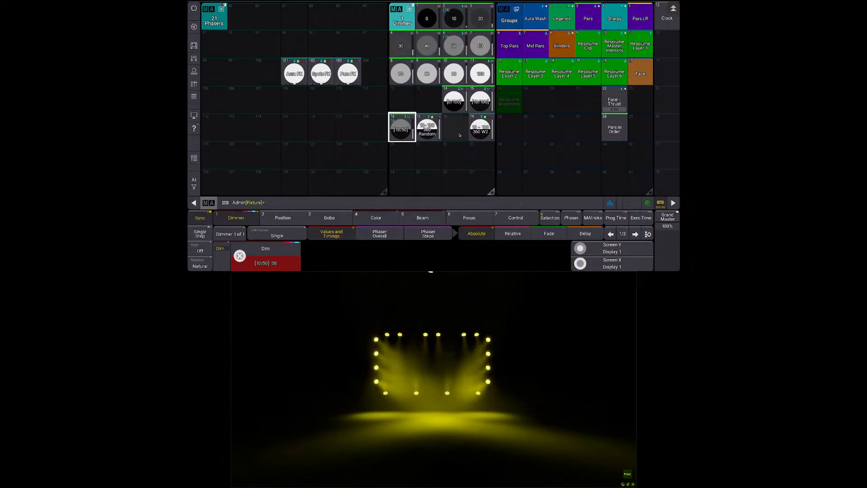
{"action": "key", "text": "Delete"}
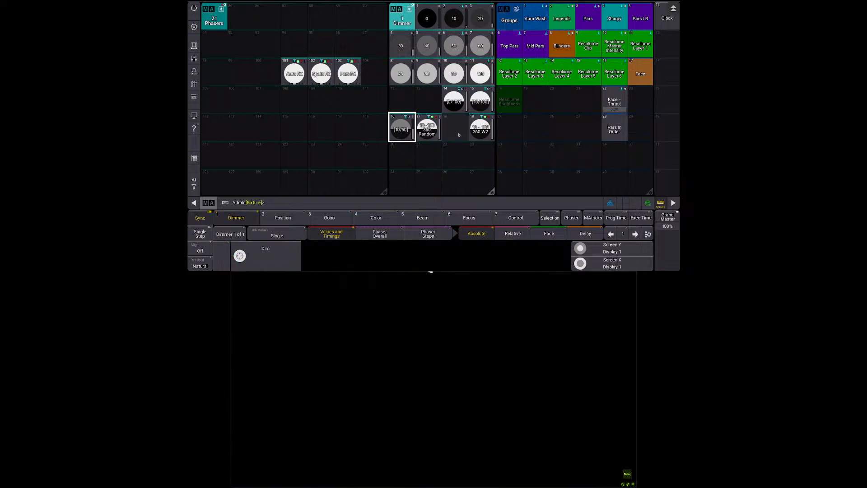
Step: Preview the Random dimmer preset on the Pars group and move that preset to slot 18 of the Dimmer pool
{"action": "left_click", "coordinate": [588, 18]}
{"action": "left_click", "coordinate": [429, 133]}
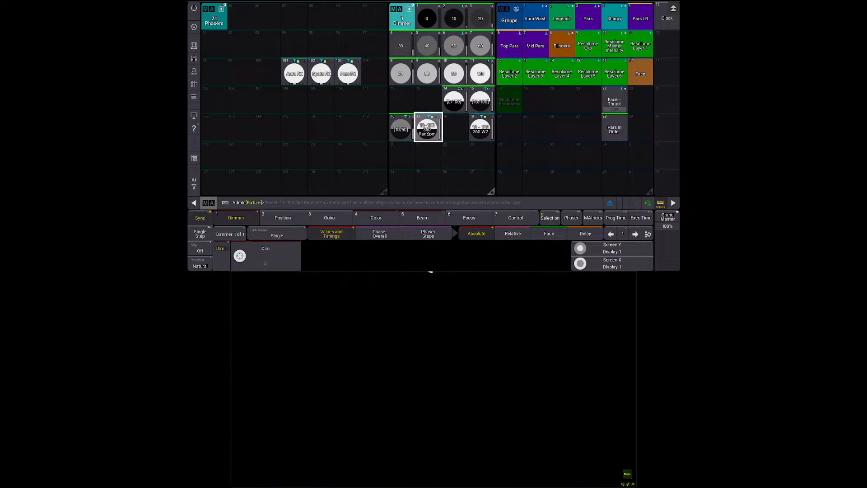
{"action": "key", "text": "Delete"}
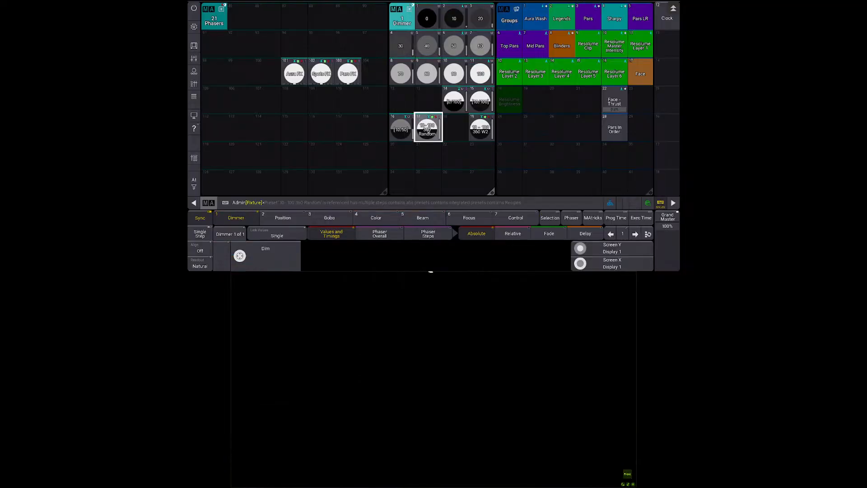
{"action": "left_click", "coordinate": [429, 131]}
{"action": "key", "text": "Delete"}
{"action": "left_click_drag", "start_coordinate": [434, 134], "coordinate": [453, 130]}
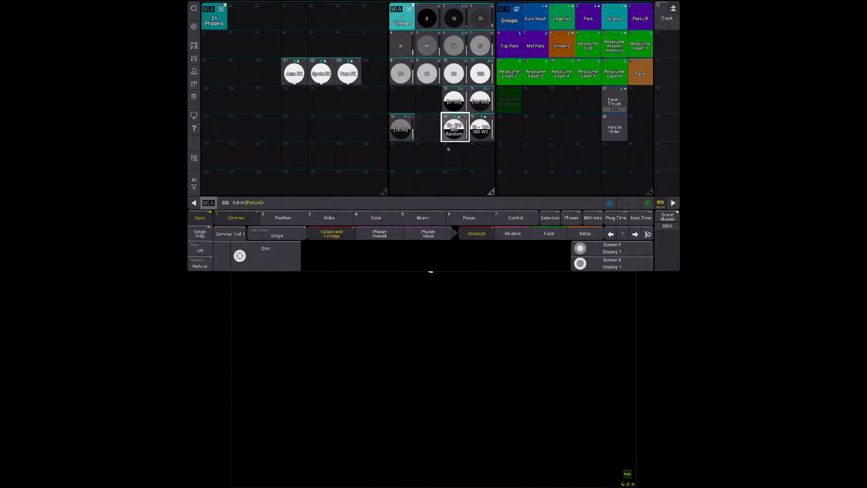
Step: Move phaser presets 101 through 103 (Aura FX, Spots FX, Pars FX) to the slots starting at 111
{"action": "left_click", "coordinate": [454, 103]}
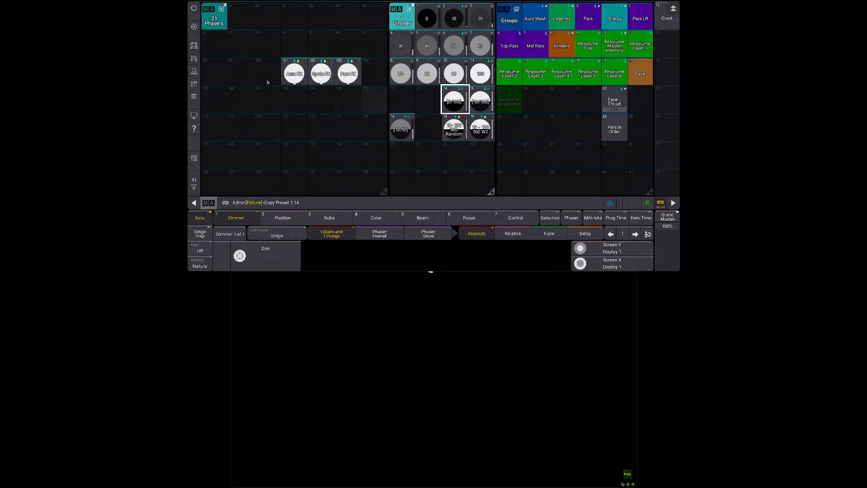
{"action": "key", "text": "Escape"}
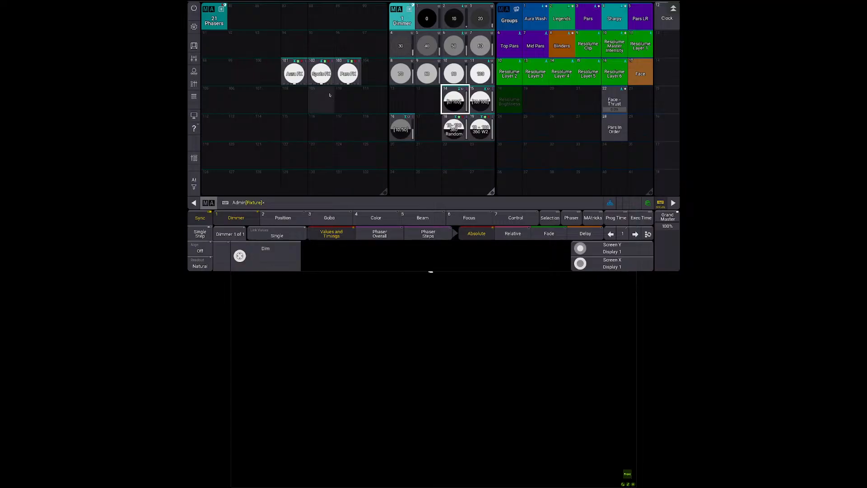
{"action": "key", "text": "m"}
{"action": "left_click", "coordinate": [300, 73]}
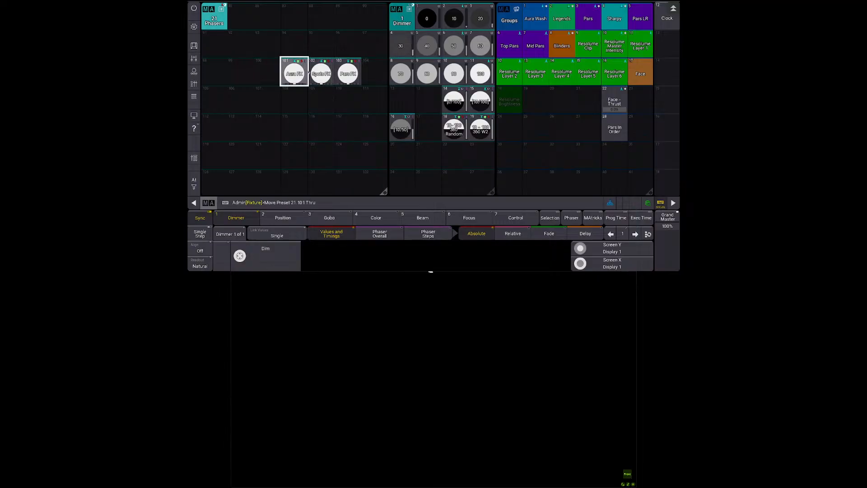
{"action": "left_click", "coordinate": [348, 74]}
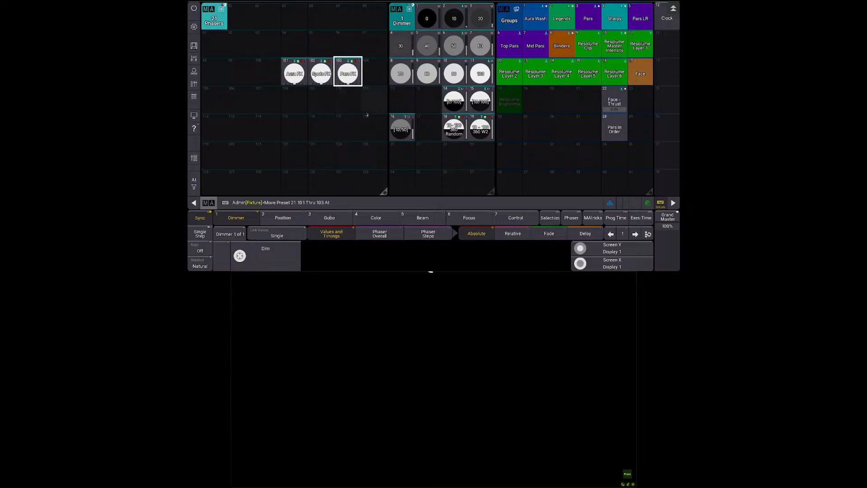
{"action": "left_click", "coordinate": [373, 100]}
Step: Copy the [0/100], [10/100] and [10/50] dimmer presets into Phasers slots 101, 102 and 103
{"action": "key", "text": "c"}
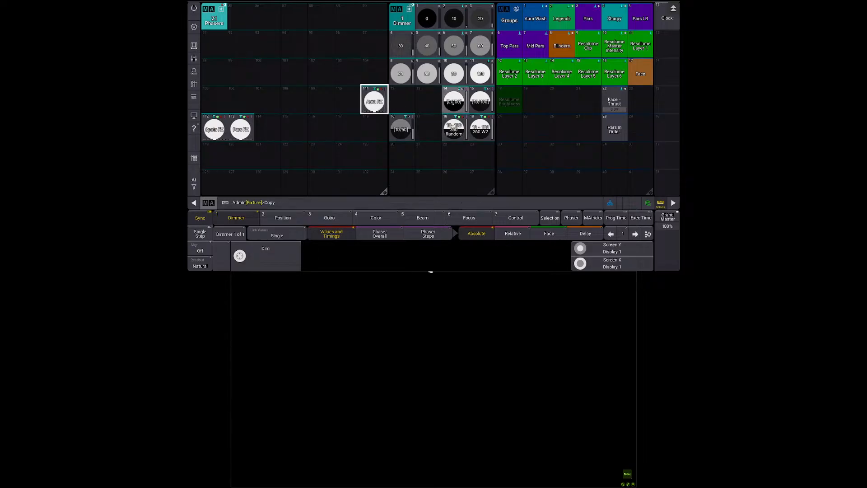
{"action": "left_click", "coordinate": [455, 105]}
{"action": "left_click", "coordinate": [301, 71]}
{"action": "key", "text": "c"}
{"action": "left_click", "coordinate": [480, 102]}
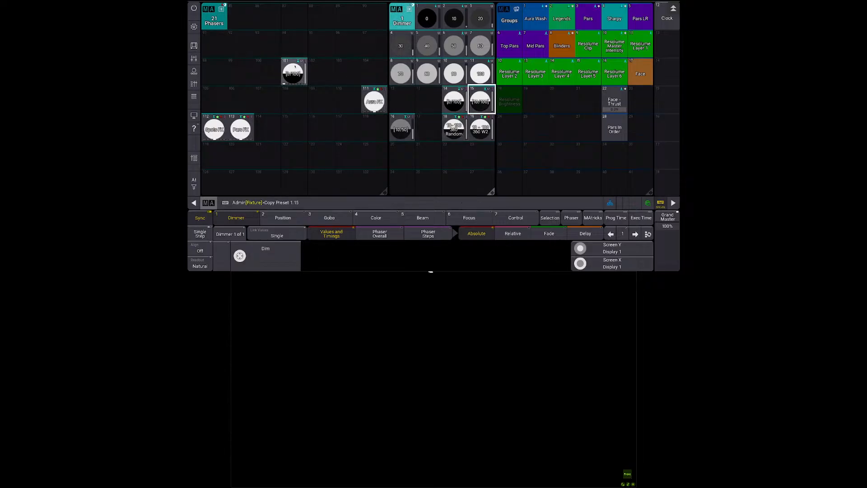
{"action": "left_click", "coordinate": [320, 72]}
{"action": "key", "text": "c"}
{"action": "left_click", "coordinate": [401, 127]}
{"action": "left_click", "coordinate": [348, 72]}
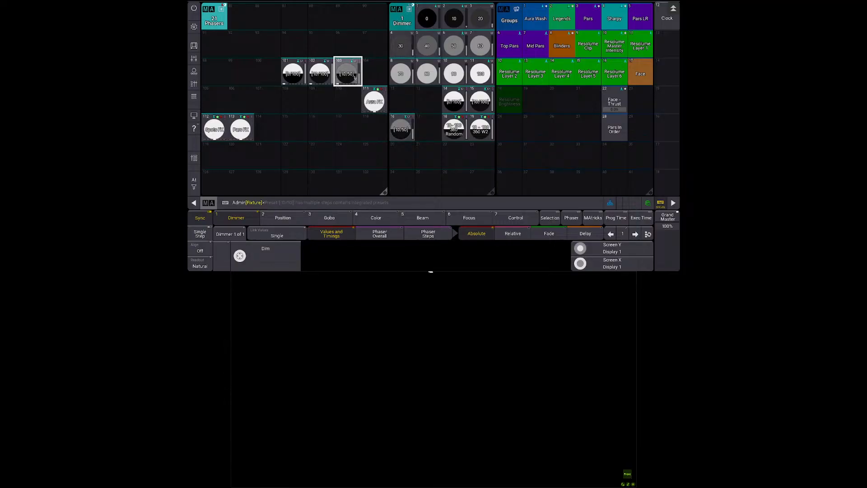
Step: Examine the settings of phaser preset 103 in its editor and close the editor
{"action": "right_click", "coordinate": [353, 77]}
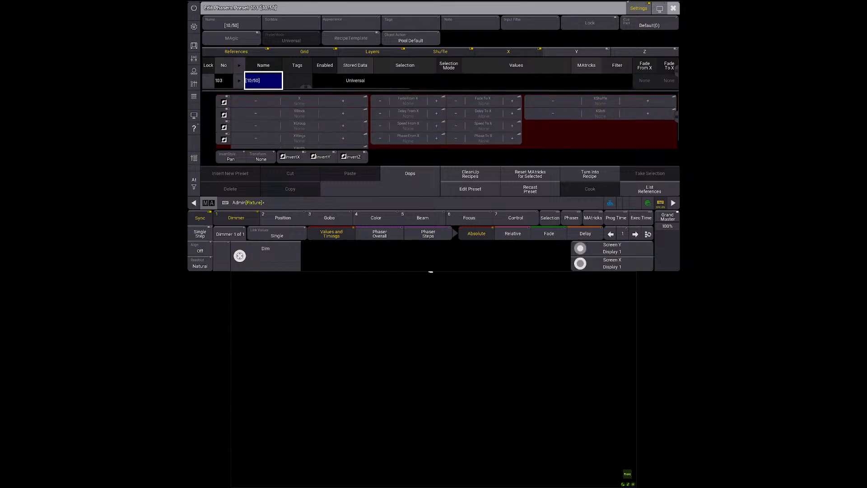
{"action": "left_click", "coordinate": [637, 8]}
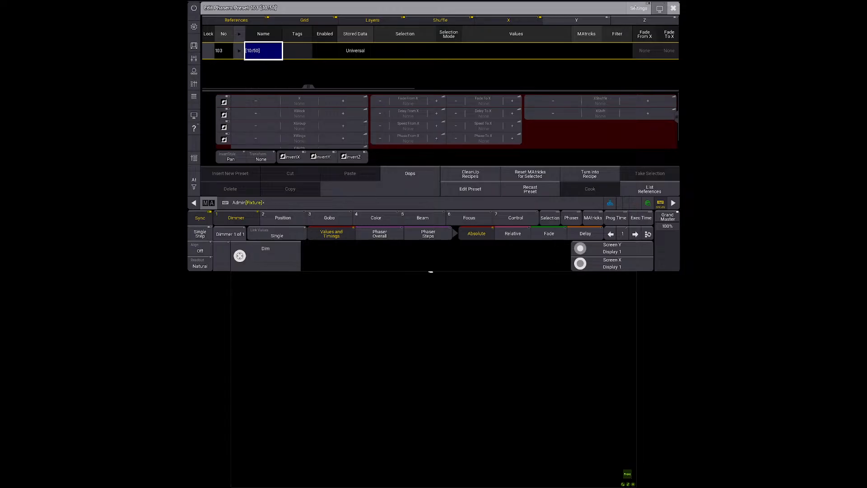
{"action": "left_click", "coordinate": [636, 7]}
{"action": "key", "text": "Escape"}
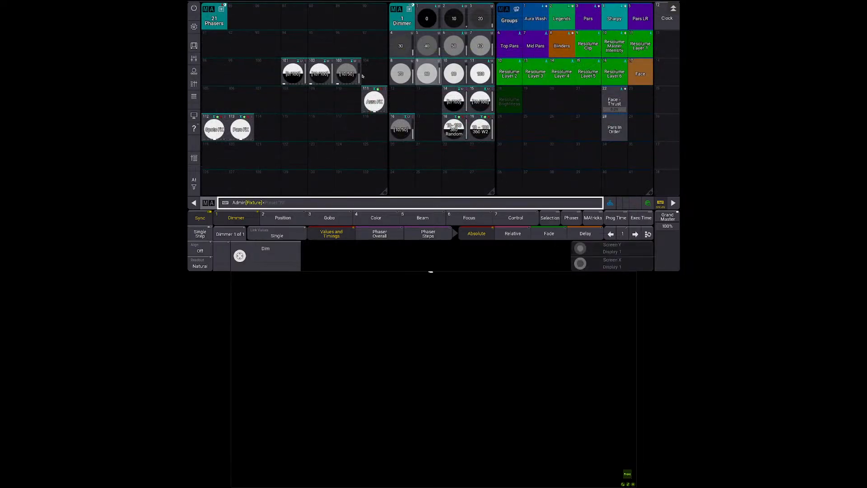
{"action": "left_click", "coordinate": [320, 74]}
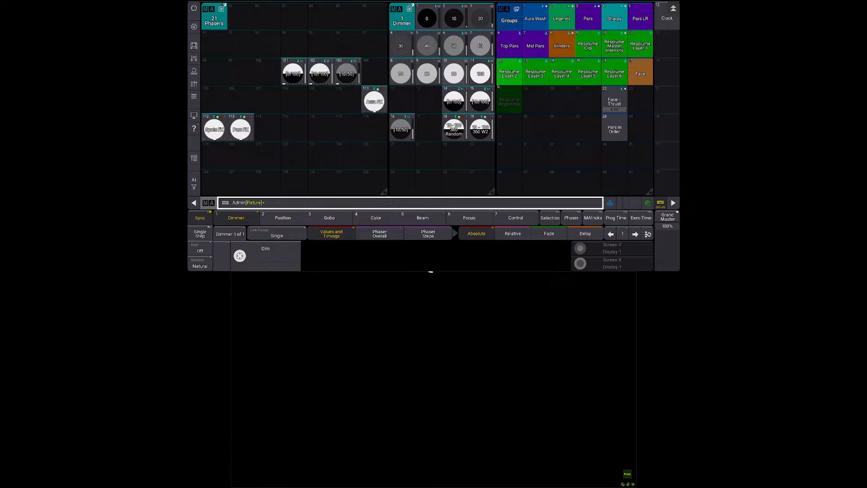
Step: Open the Sequences view to check the sequence pool
{"action": "left_click", "coordinate": [623, 63]}
{"action": "left_click", "coordinate": [637, 72]}
{"action": "scroll", "coordinate": [667, 23], "scroll_direction": "up", "scroll_amount": 5}
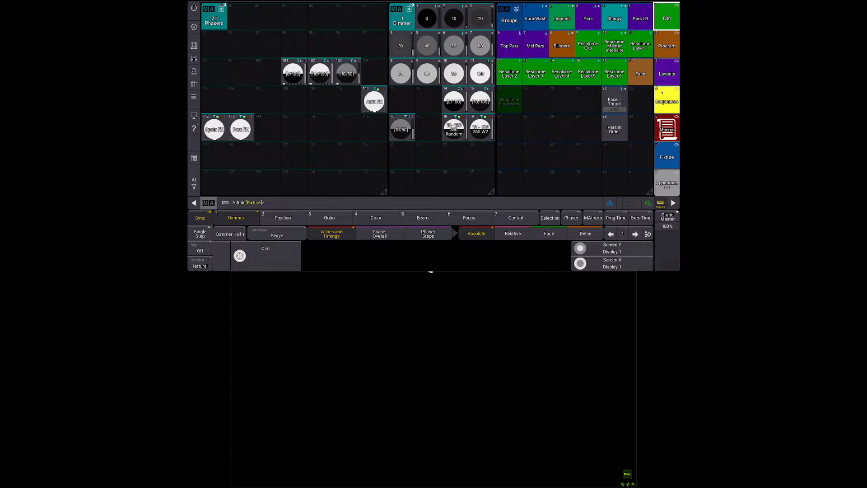
{"action": "left_click", "coordinate": [661, 93]}
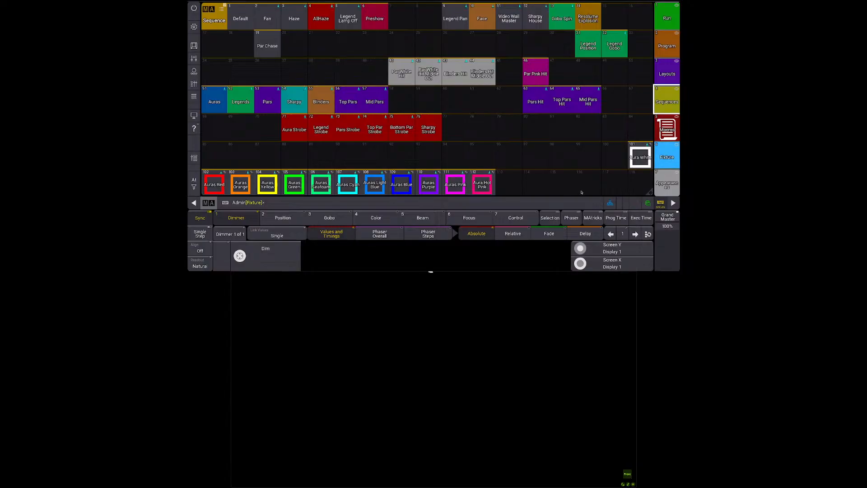
Step: Open the Layouts view and display the Intensity FX Gen layout
{"action": "scroll", "coordinate": [661, 59], "scroll_direction": "down", "scroll_amount": 3}
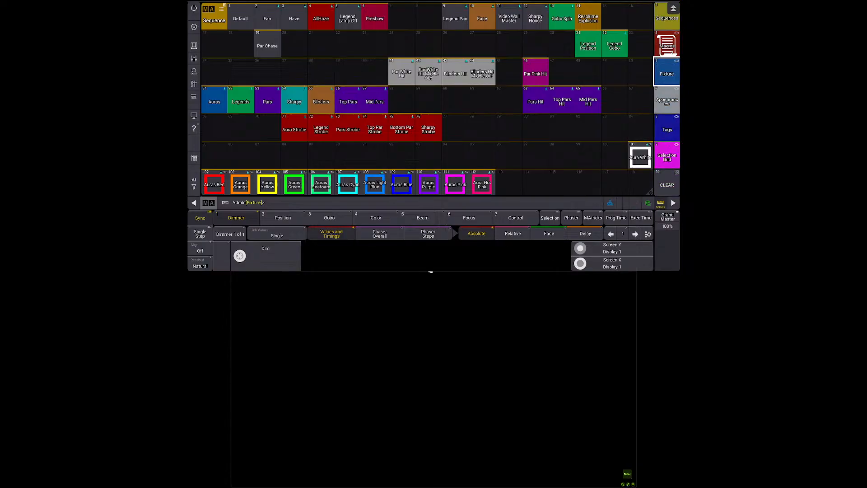
{"action": "scroll", "coordinate": [662, 59], "scroll_direction": "down", "scroll_amount": 5}
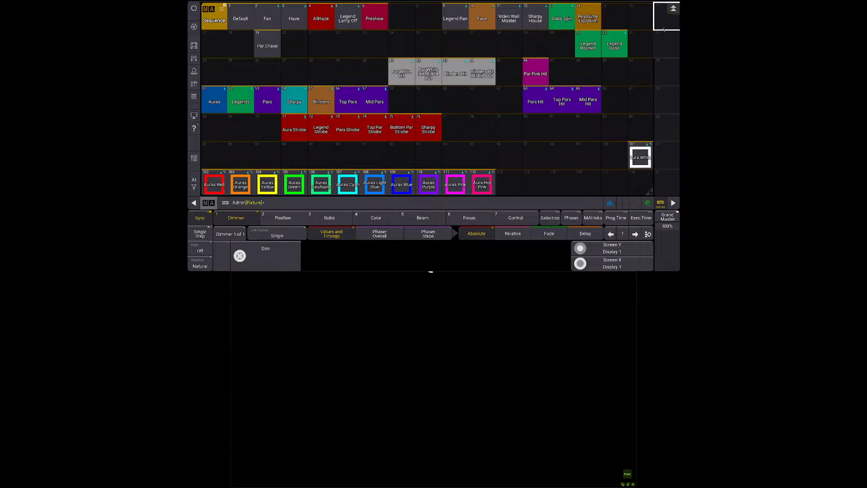
{"action": "left_click", "coordinate": [667, 130]}
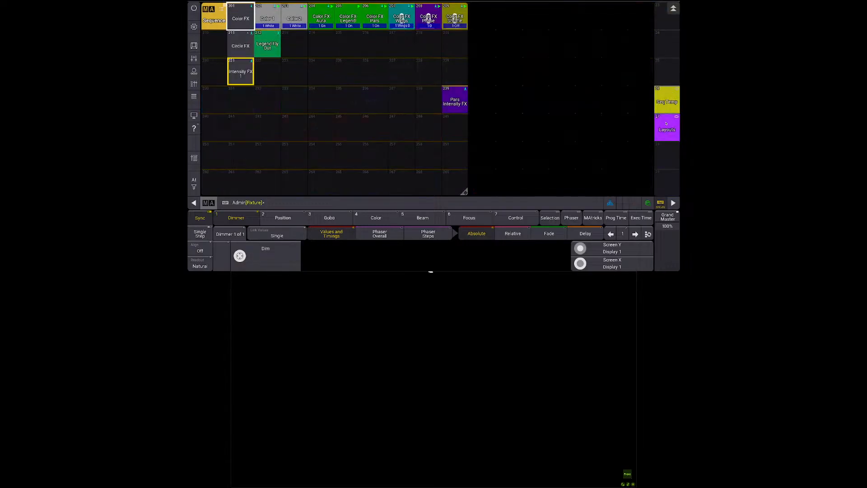
{"action": "left_click", "coordinate": [214, 101]}
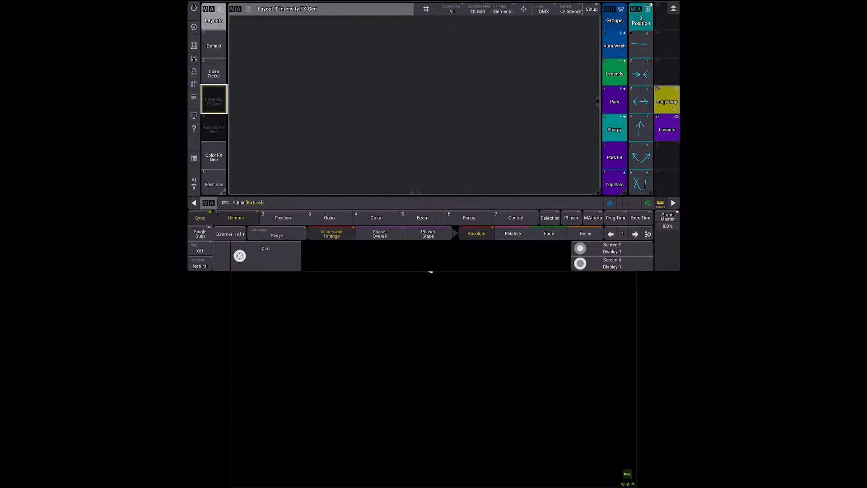
Step: In the temporary sequences view, label empty sequence 222 as "Inten FX 1 Percentage"
{"action": "left_click", "coordinate": [667, 99]}
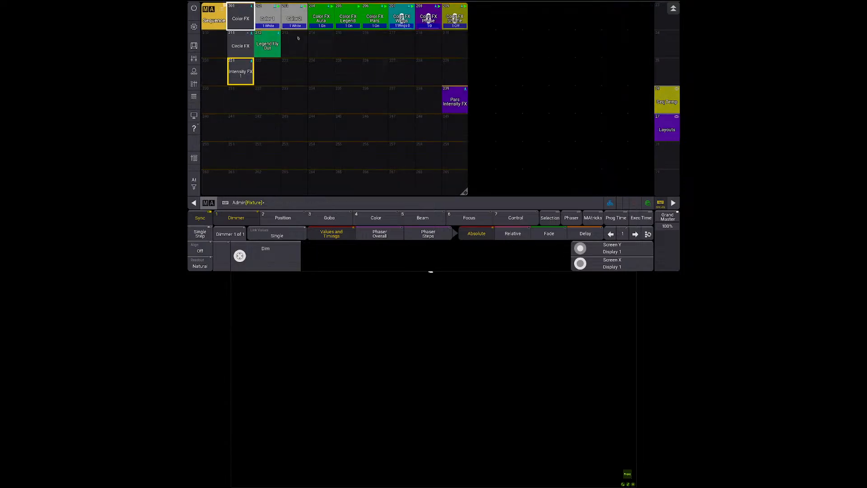
{"action": "right_click", "coordinate": [270, 72]}
{"action": "key", "text": "Escape"}
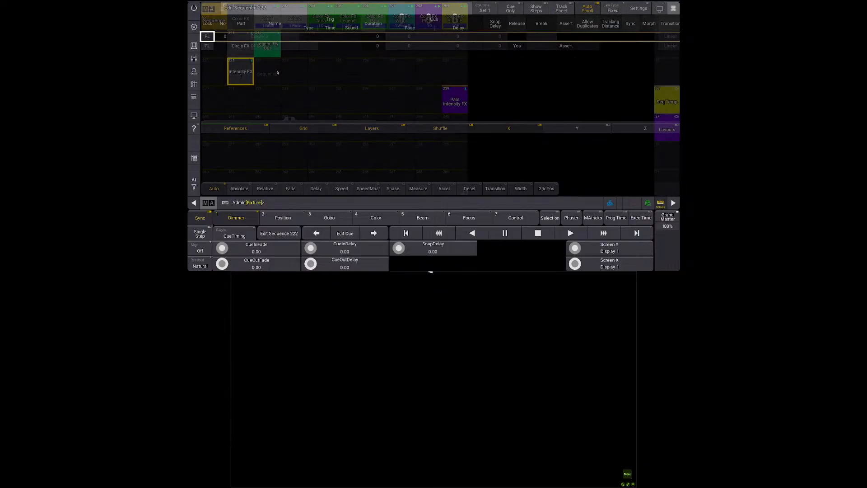
{"action": "left_click_drag", "start_coordinate": [275, 72], "coordinate": [270, 52]}
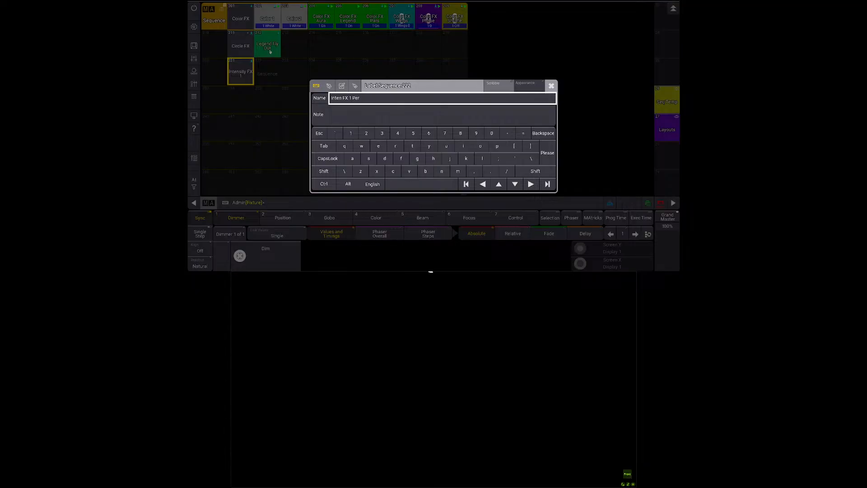
{"action": "type", "text": "age"}
{"action": "key", "text": "Return"}
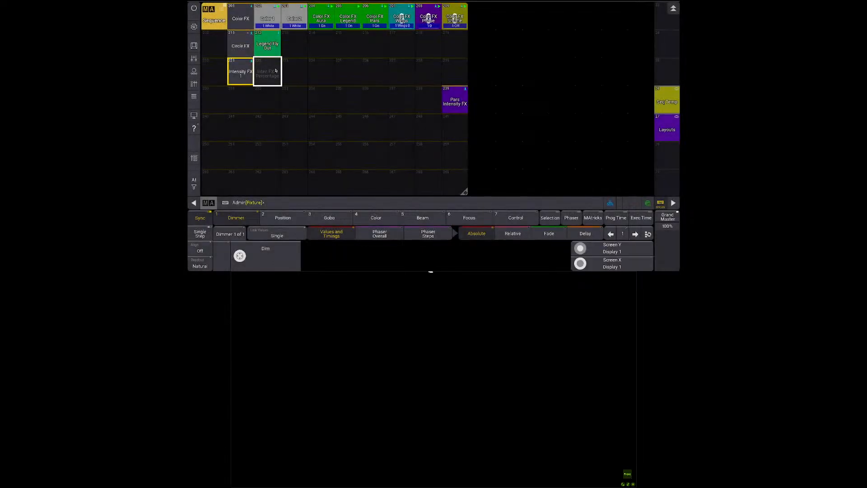
Step: Add the Phasers preset pool beside the sequence pool and bring phaser presets 101 to 103 into view
{"action": "left_click", "coordinate": [474, 12]}
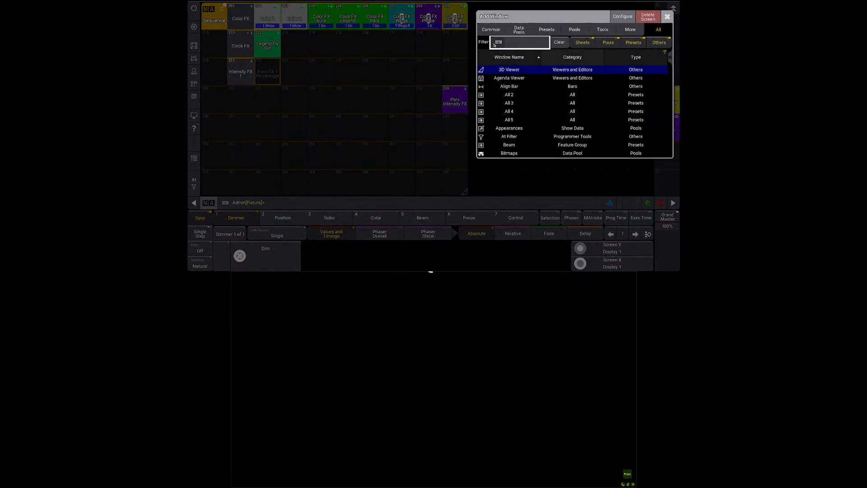
{"action": "left_click", "coordinate": [519, 30]}
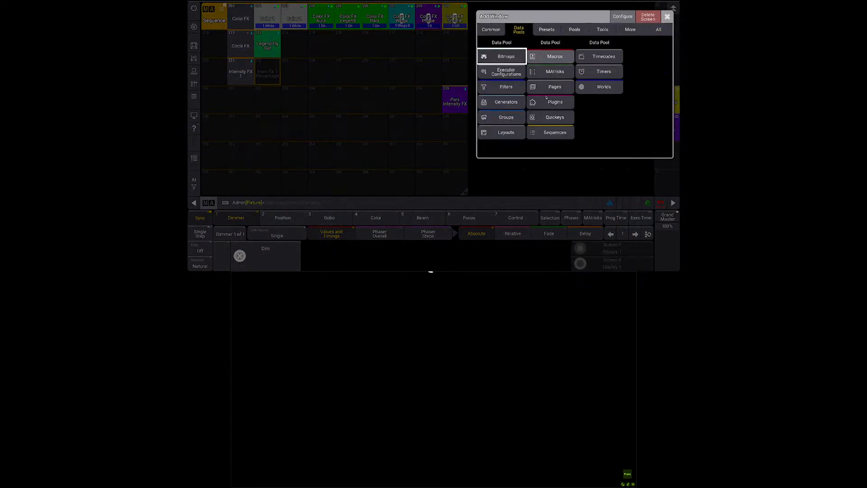
{"action": "left_click", "coordinate": [544, 32]}
{"action": "left_click", "coordinate": [501, 71]}
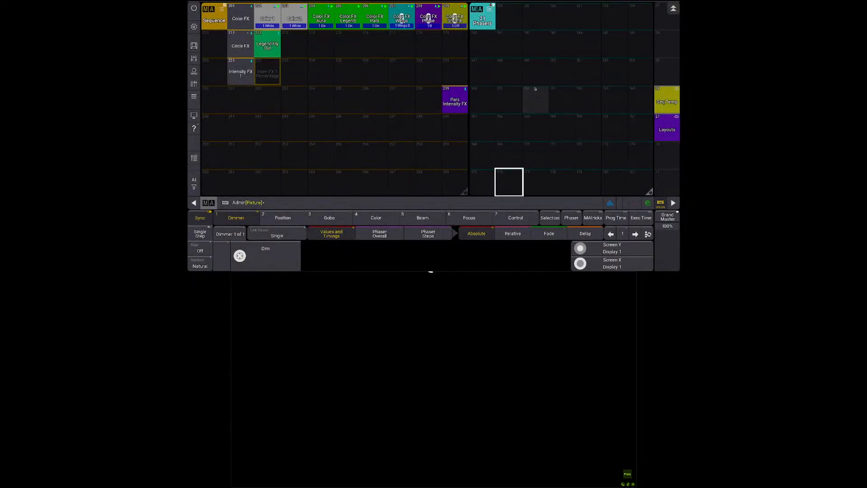
{"action": "left_click_drag", "start_coordinate": [510, 19], "coordinate": [507, 104]}
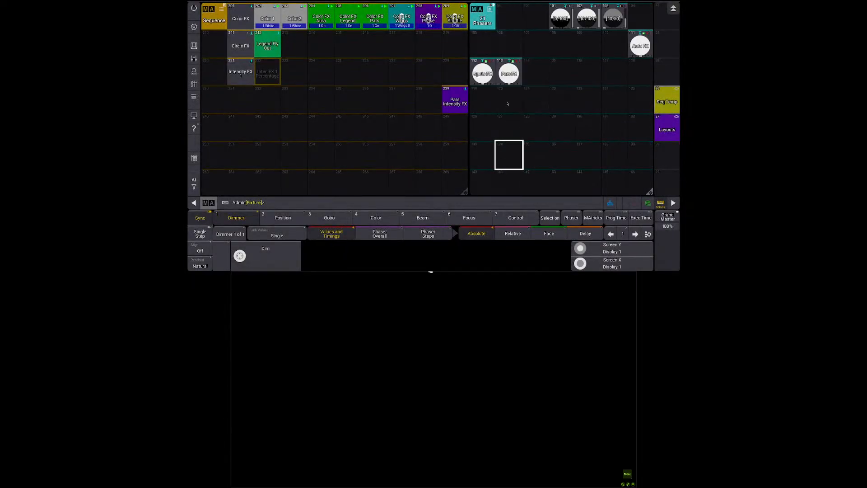
{"action": "left_click_drag", "start_coordinate": [561, 20], "coordinate": [508, 21]}
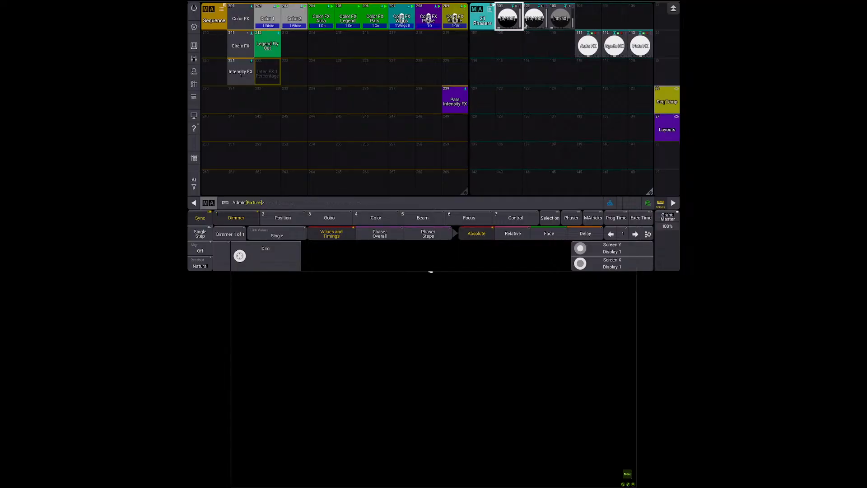
Step: Open the "Inten FX 1 Percentage" sequence for editing and store cues 1 through 3 in it
{"action": "left_click", "coordinate": [274, 77]}
{"action": "left_click_drag", "start_coordinate": [274, 77], "coordinate": [300, 74]}
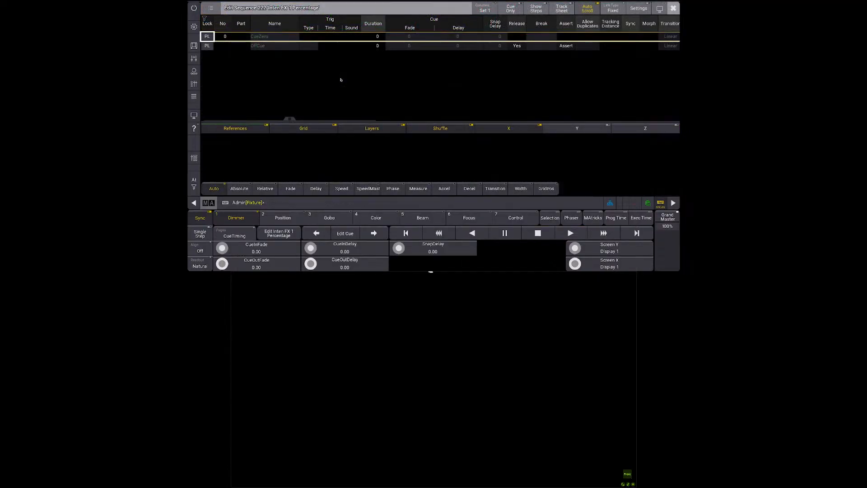
{"action": "type", "text": "Store Cue 1 Thru 3"}
{"action": "key", "text": "Return"}
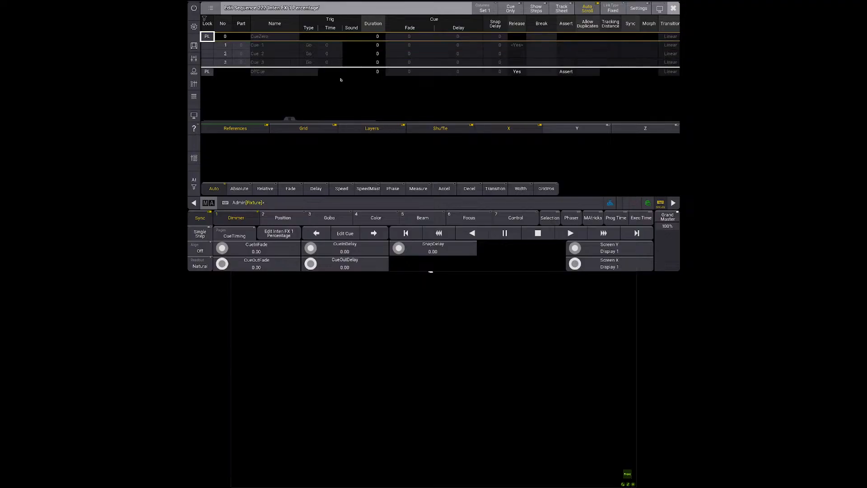
Step: Label cue 1 of the percentage sequence as "10 - 100" and close the sequence editor
{"action": "double_click", "coordinate": [271, 43]}
{"action": "type", "text": "120"}
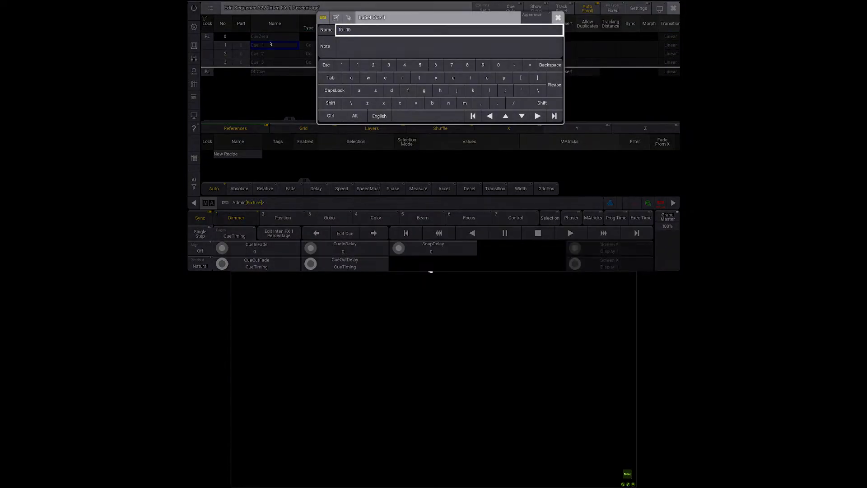
{"action": "key", "text": "Return"}
{"action": "key", "text": "Escape"}
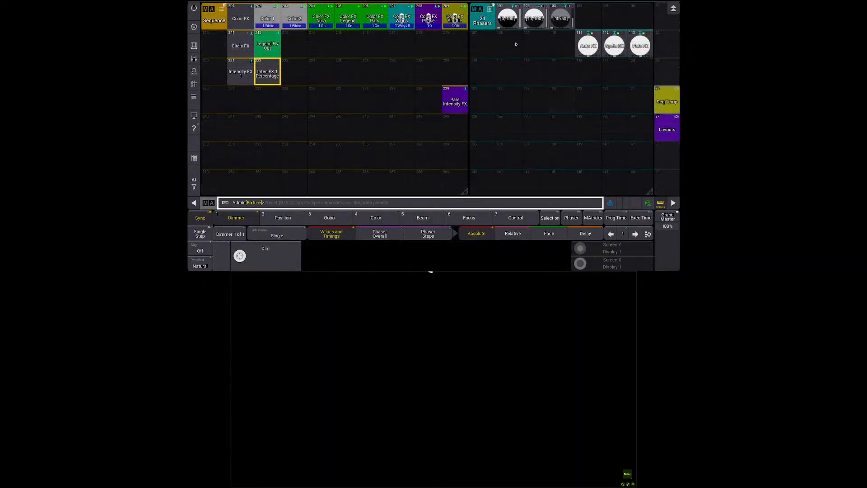
Step: Reopen the percentage sequence, relabel cue 1 as "10/100", and close the editor
{"action": "left_click", "coordinate": [267, 71]}
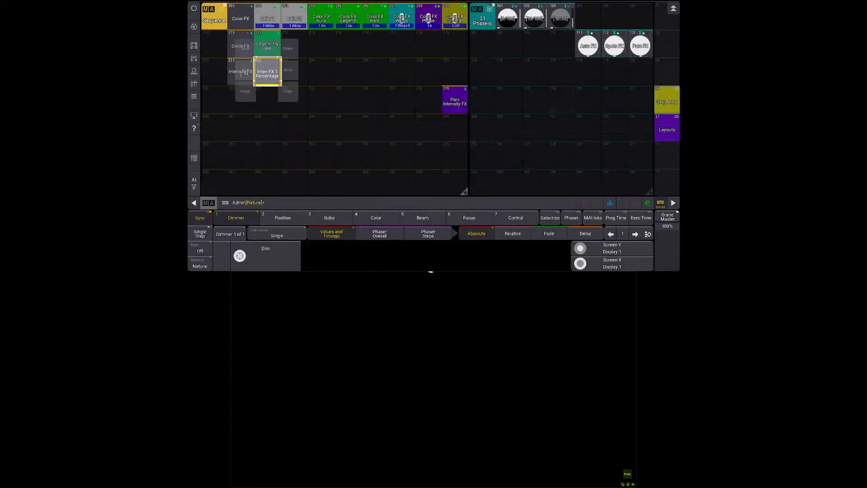
{"action": "left_click", "coordinate": [246, 71]}
{"action": "left_click", "coordinate": [278, 49]}
{"action": "left_click", "coordinate": [278, 49]}
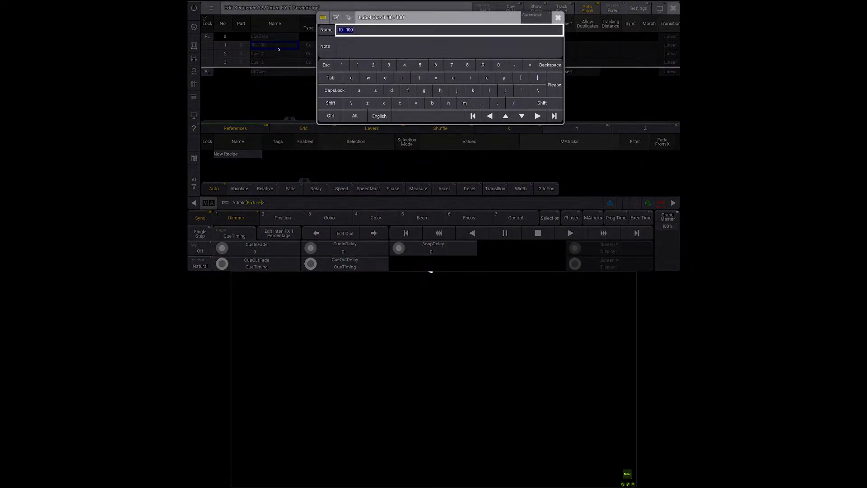
{"action": "type", "text": "1-0"}
{"action": "key", "text": "Return"}
{"action": "left_click", "coordinate": [281, 53]}
{"action": "key", "text": "Escape"}
{"action": "key", "text": "Escape"}
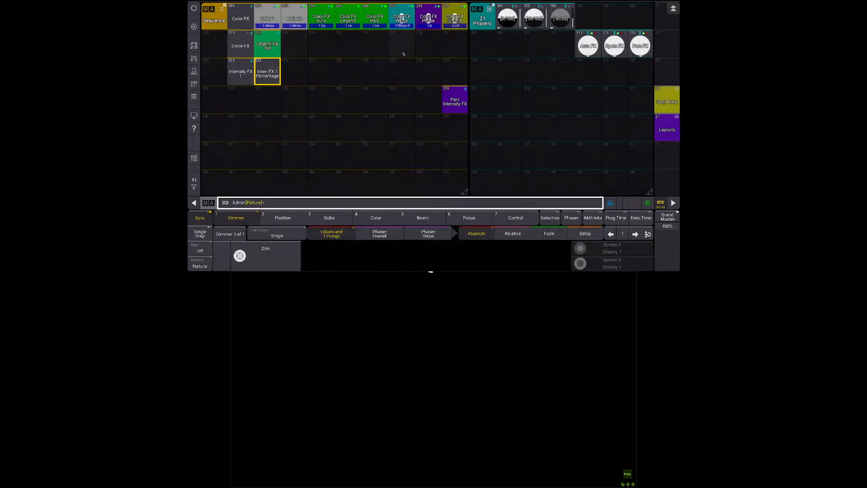
Step: Open the "Inten FX 1 Percentage" sequence for editing and label cue 1 as "0/100"
{"action": "left_click_drag", "start_coordinate": [267, 73], "coordinate": [249, 76]}
{"action": "left_click", "coordinate": [260, 46]}
{"action": "left_click", "coordinate": [260, 46]}
{"action": "type", "text": "10"}
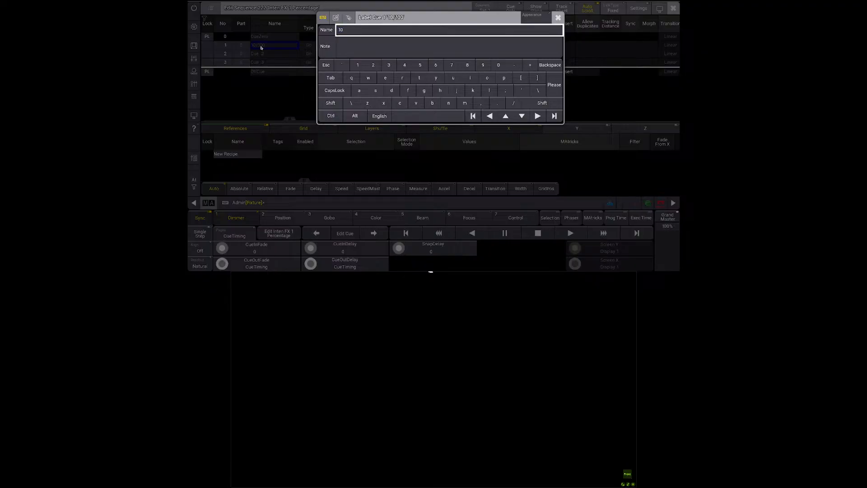
{"action": "type", "text": "0/"}
{"action": "key", "text": "Return"}
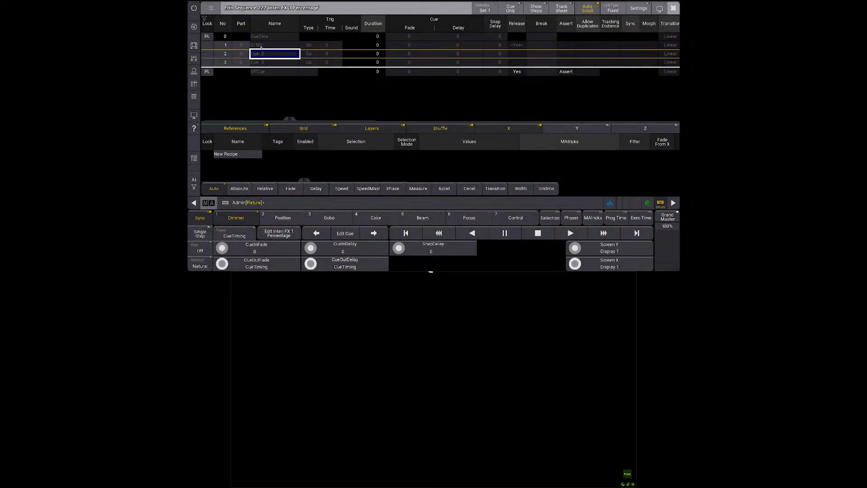
Step: Label cue 2 as "10/100" and cue 3 as "10/50", closing the sequence editor when done
{"action": "left_click", "coordinate": [273, 53]}
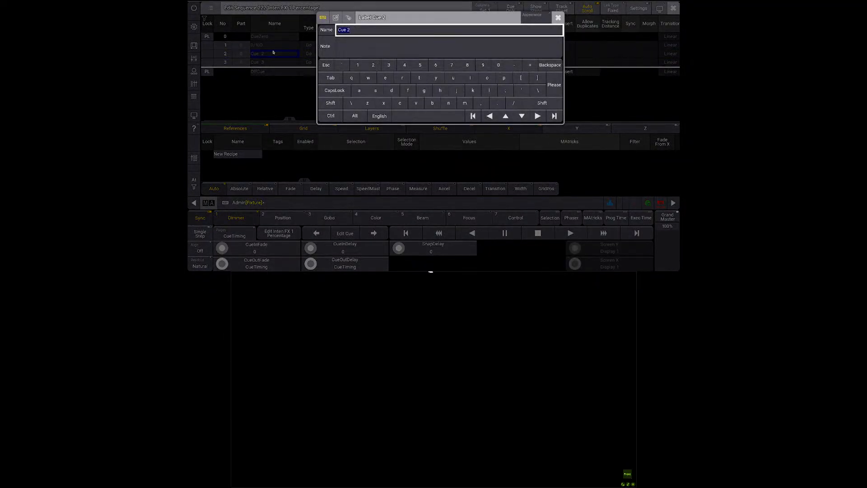
{"action": "type", "text": "10/100"}
{"action": "key", "text": "Return"}
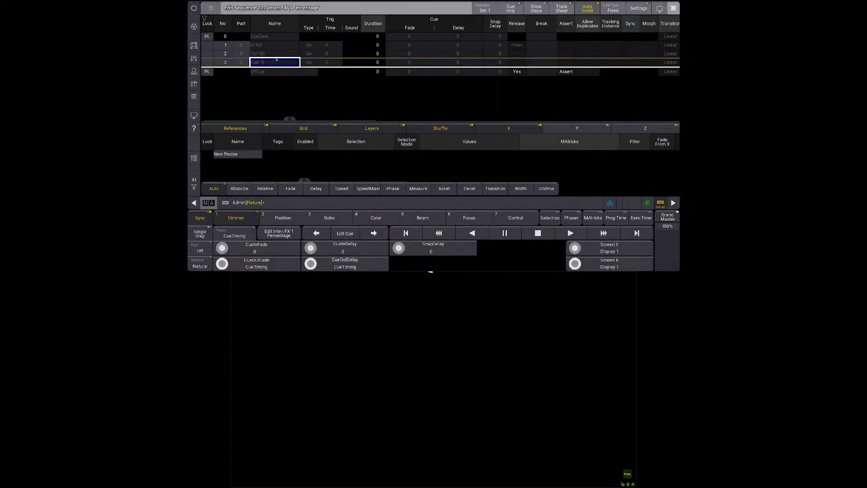
{"action": "left_click", "coordinate": [278, 61]}
{"action": "type", "text": "0"}
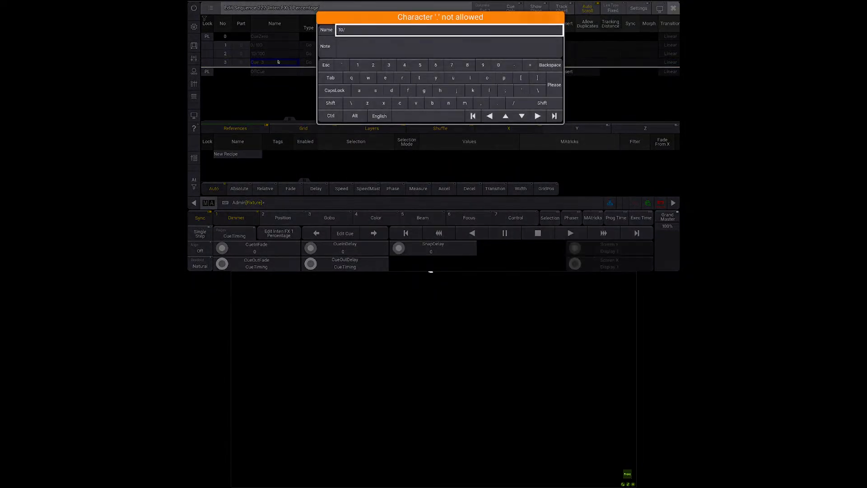
{"action": "type", "text": "/50"}
{"action": "key", "text": "Return"}
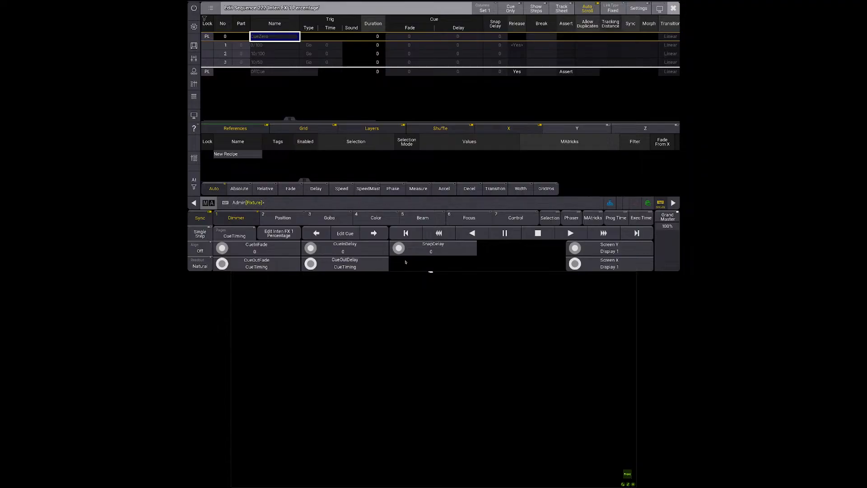
{"action": "left_click", "coordinate": [674, 8]}
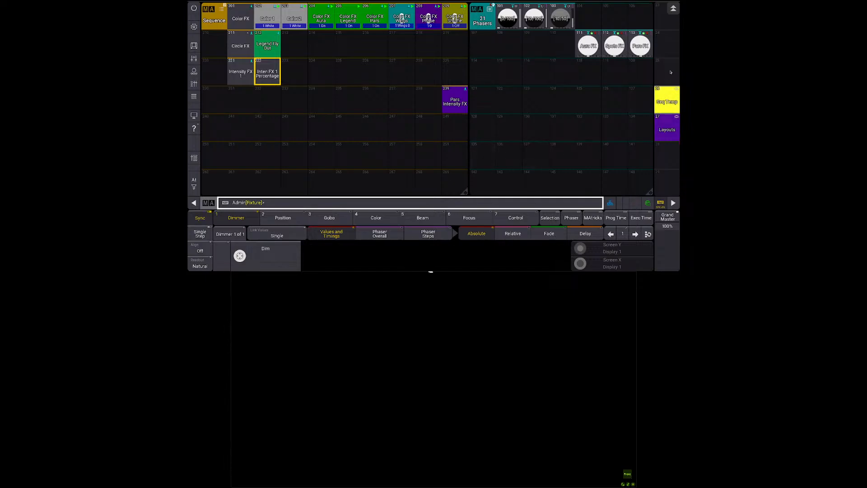
Step: Find the Appearances view among the view buttons and open it
{"action": "left_click", "coordinate": [668, 103]}
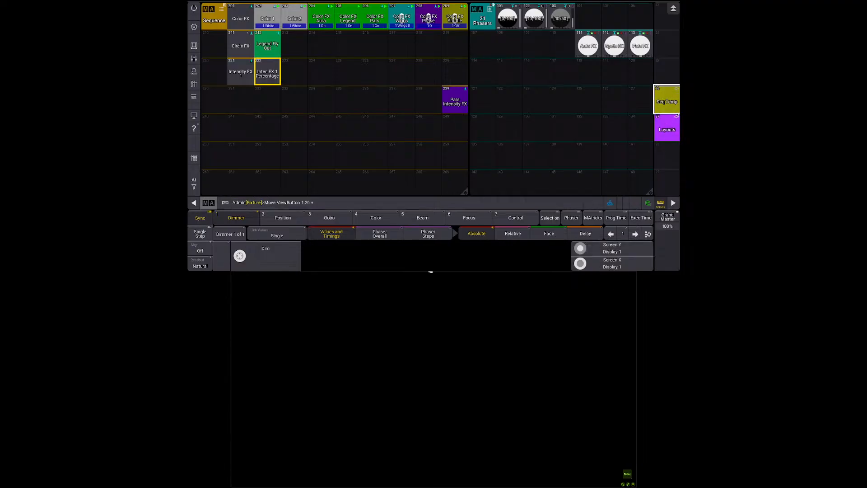
{"action": "left_click", "coordinate": [670, 129]}
{"action": "left_click_drag", "start_coordinate": [667, 72], "coordinate": [667, 182]}
{"action": "left_click_drag", "start_coordinate": [667, 44], "coordinate": [665, 181]}
{"action": "left_click", "coordinate": [665, 108]}
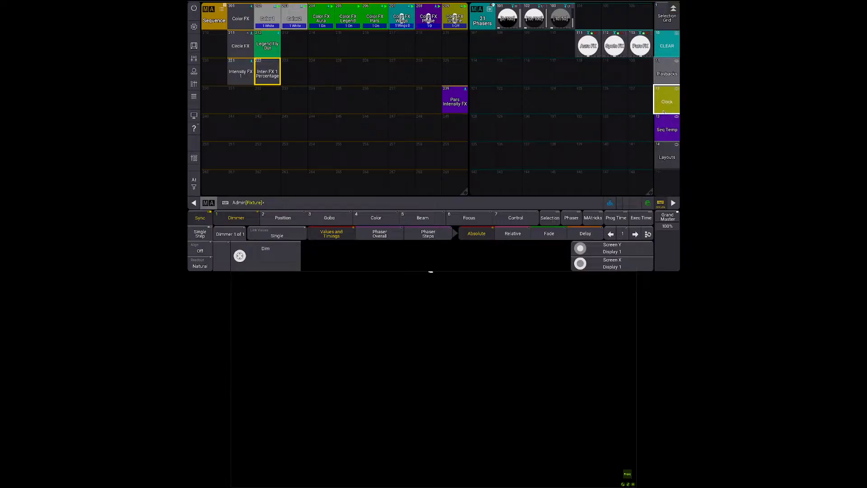
{"action": "left_click_drag", "start_coordinate": [667, 69], "coordinate": [665, 76]}
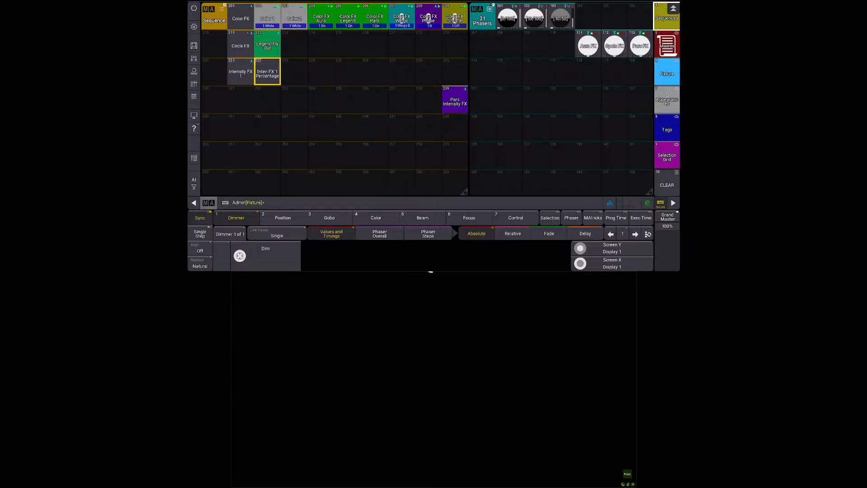
{"action": "left_click", "coordinate": [667, 96]}
{"action": "left_click_drag", "start_coordinate": [667, 155], "coordinate": [667, 47]}
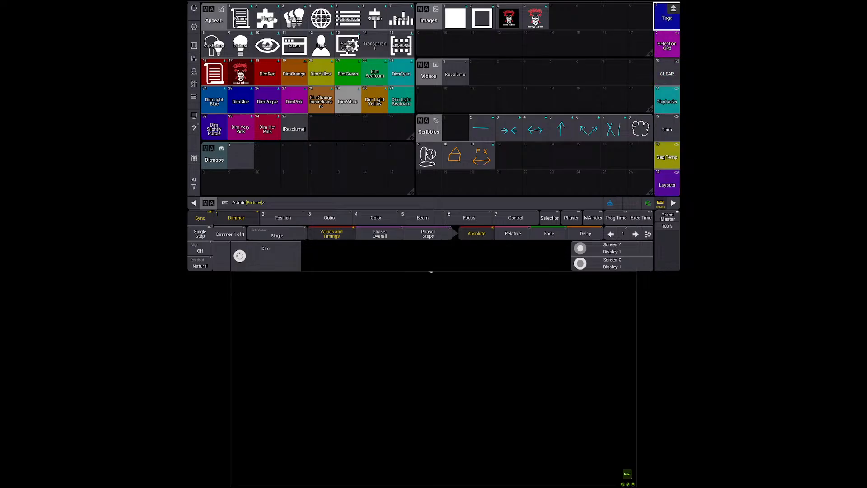
{"action": "left_click_drag", "start_coordinate": [667, 100], "coordinate": [667, 72]}
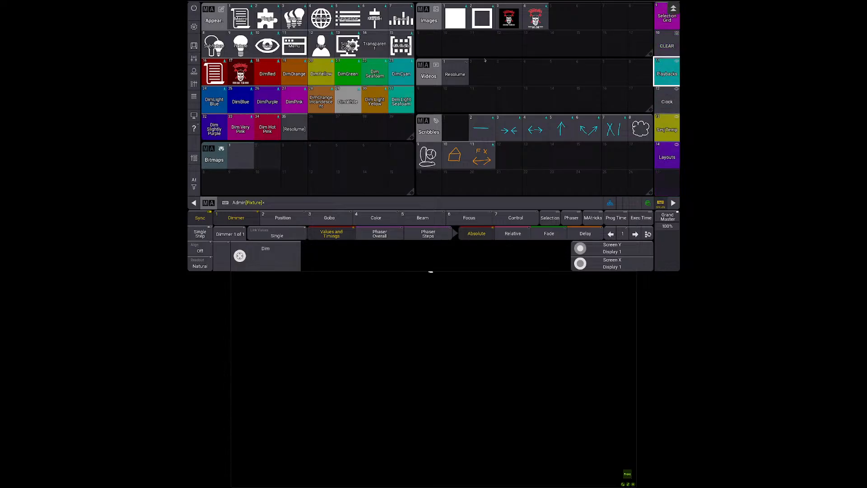
Step: Replace the Scribbles pool window with a Symbols pool in the same area
{"action": "left_click", "coordinate": [450, 123]}
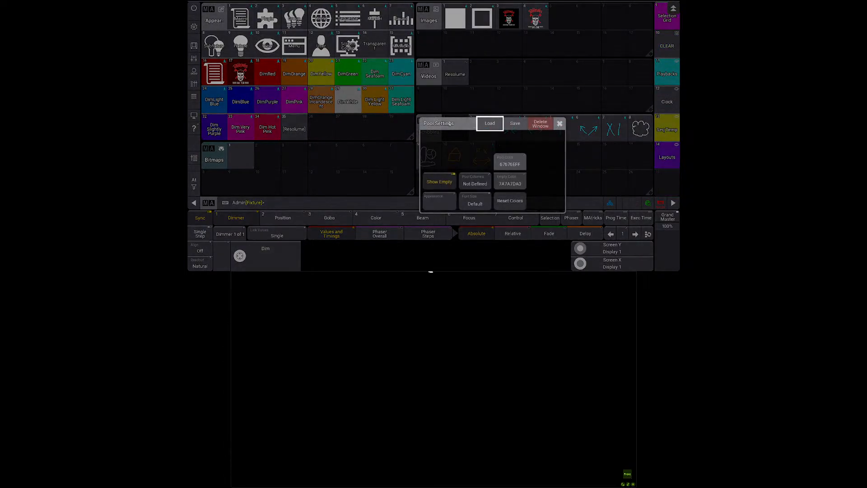
{"action": "left_click", "coordinate": [541, 124]}
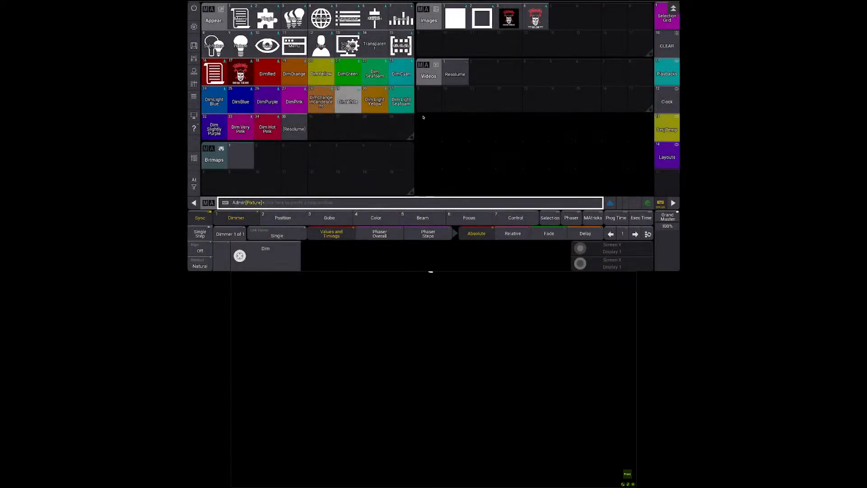
{"action": "left_click", "coordinate": [423, 117]}
{"action": "type", "text": "sym"}
{"action": "key", "text": "Return"}
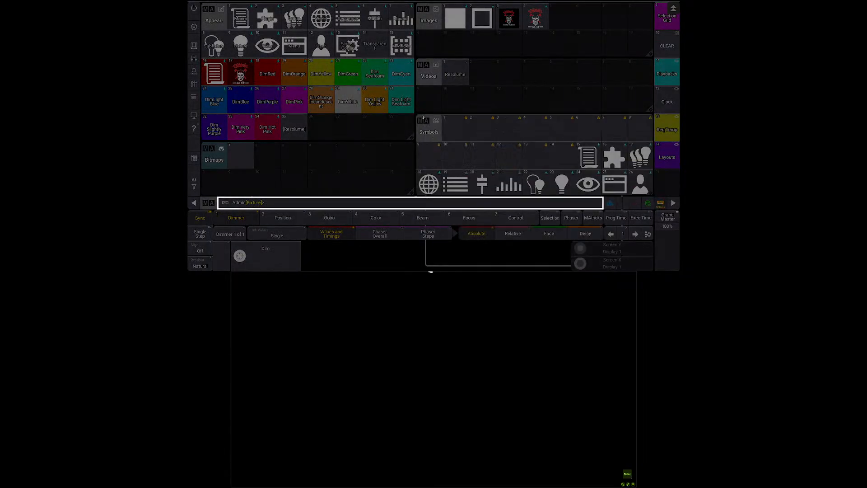
Step: Look through the Symbols pool for number images and open the 270 symbol in its editor to check its import options
{"action": "scroll", "coordinate": [482, 150], "scroll_direction": "down", "scroll_amount": 10}
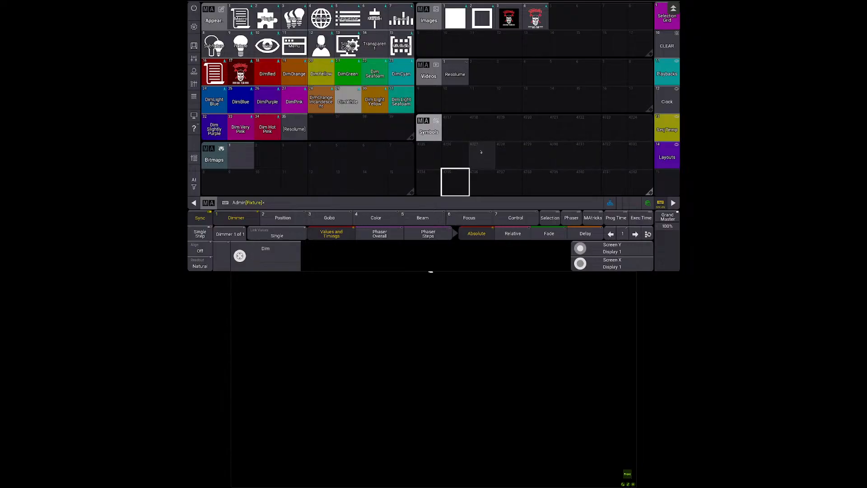
{"action": "scroll", "coordinate": [535, 152], "scroll_direction": "down", "scroll_amount": 5}
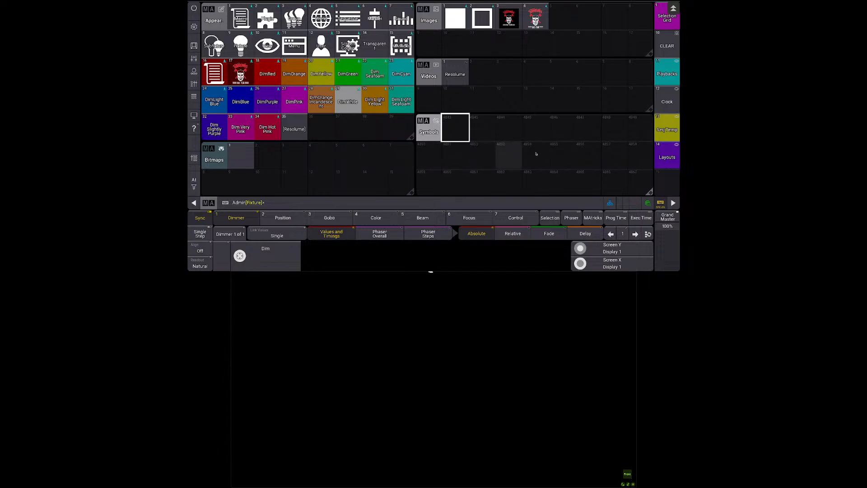
{"action": "scroll", "coordinate": [463, 152], "scroll_direction": "down", "scroll_amount": 4}
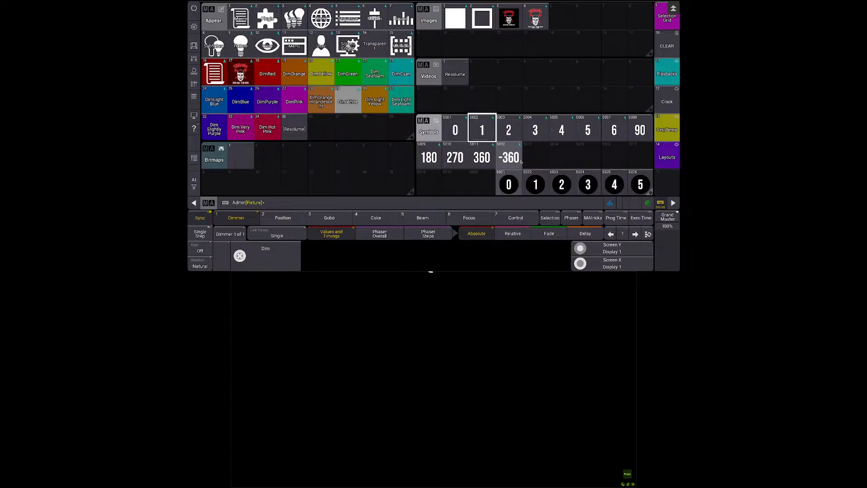
{"action": "scroll", "coordinate": [519, 180], "scroll_direction": "down", "scroll_amount": 2}
{"action": "scroll", "coordinate": [522, 133], "scroll_direction": "down", "scroll_amount": 3}
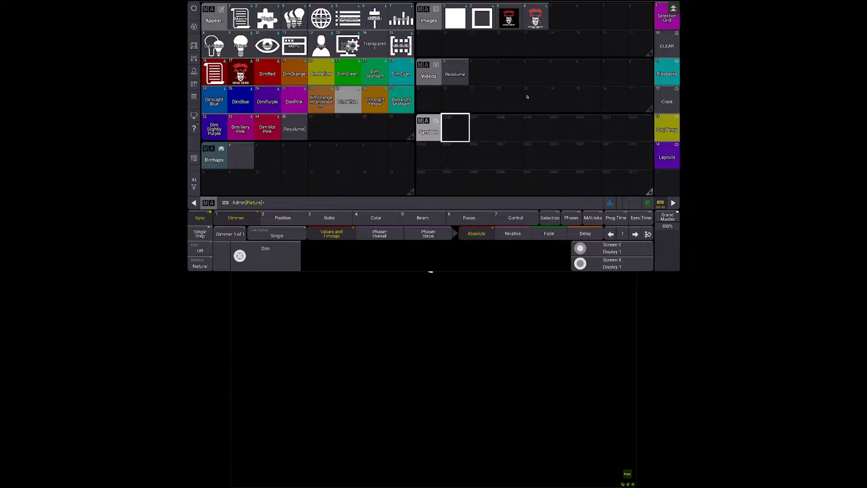
{"action": "scroll", "coordinate": [526, 145], "scroll_direction": "up", "scroll_amount": 4}
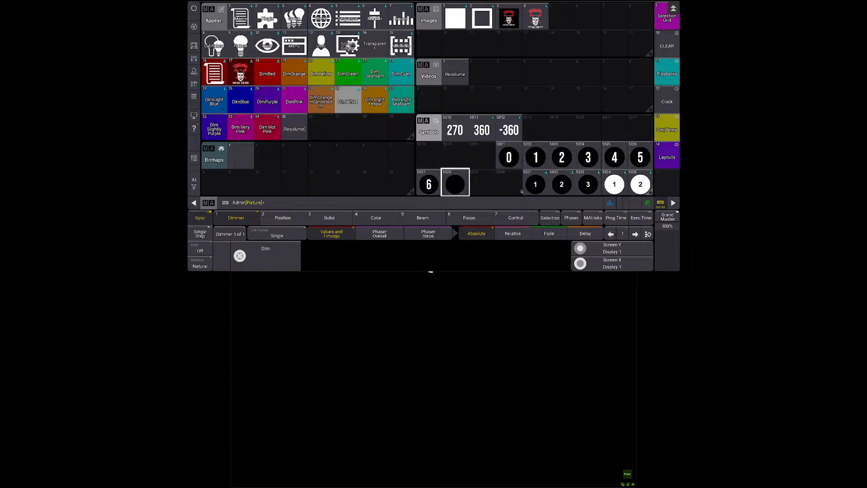
{"action": "scroll", "coordinate": [522, 192], "scroll_direction": "up", "scroll_amount": 1}
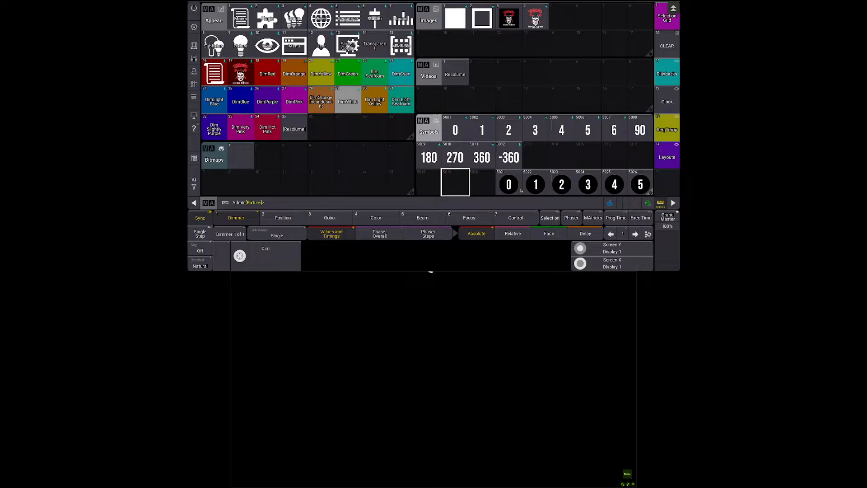
{"action": "right_click", "coordinate": [462, 166]}
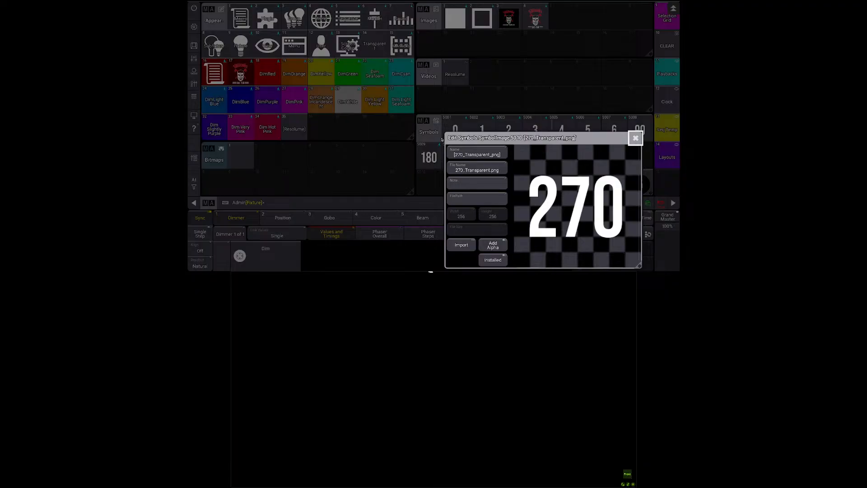
{"action": "left_click", "coordinate": [461, 245]}
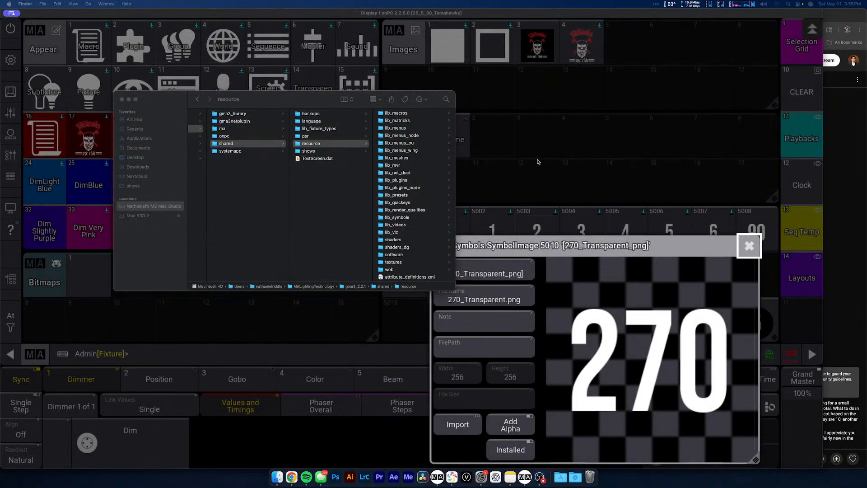
Step: In Finder, reposition the resource folder window and open the symbols subfolder of lib_symbols in gma3_2.2.1
{"action": "left_click", "coordinate": [350, 165]}
{"action": "scroll", "coordinate": [349, 165], "scroll_direction": "right", "scroll_amount": 2}
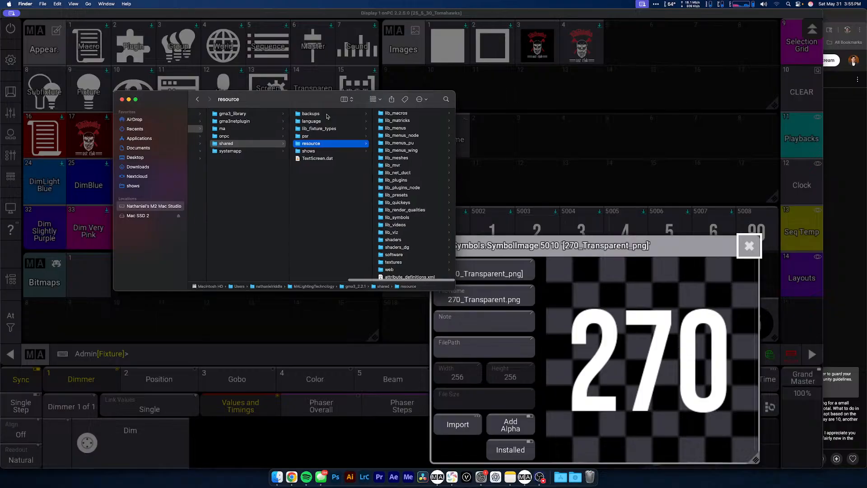
{"action": "left_click_drag", "start_coordinate": [304, 100], "coordinate": [270, 100]}
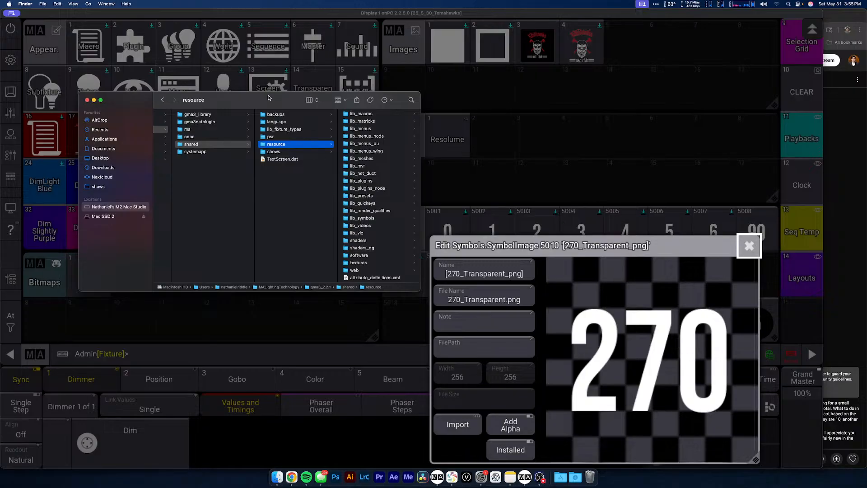
{"action": "left_click_drag", "start_coordinate": [268, 97], "coordinate": [373, 70]}
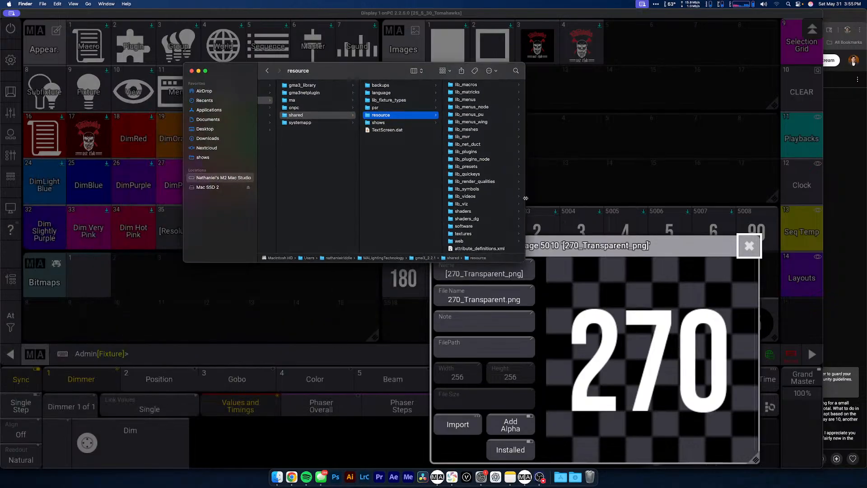
{"action": "left_click", "coordinate": [479, 188]}
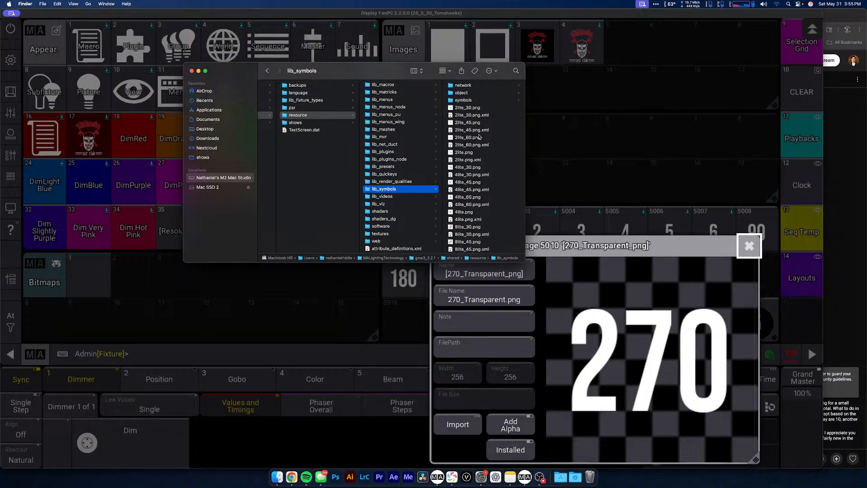
{"action": "left_click", "coordinate": [469, 101]}
Step: Search the first part of the symbols folder for number images, previewing the arrow, artist and battery PNG files
{"action": "scroll", "coordinate": [478, 127], "scroll_direction": "down", "scroll_amount": 10}
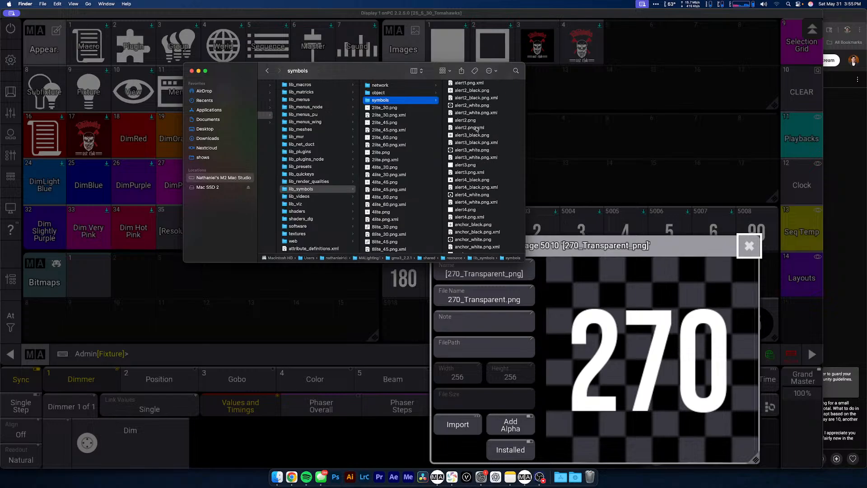
{"action": "left_click", "coordinate": [479, 128]}
{"action": "scroll", "coordinate": [407, 156], "scroll_direction": "down", "scroll_amount": 8}
{"action": "left_click", "coordinate": [406, 157]}
{"action": "left_click", "coordinate": [407, 173]}
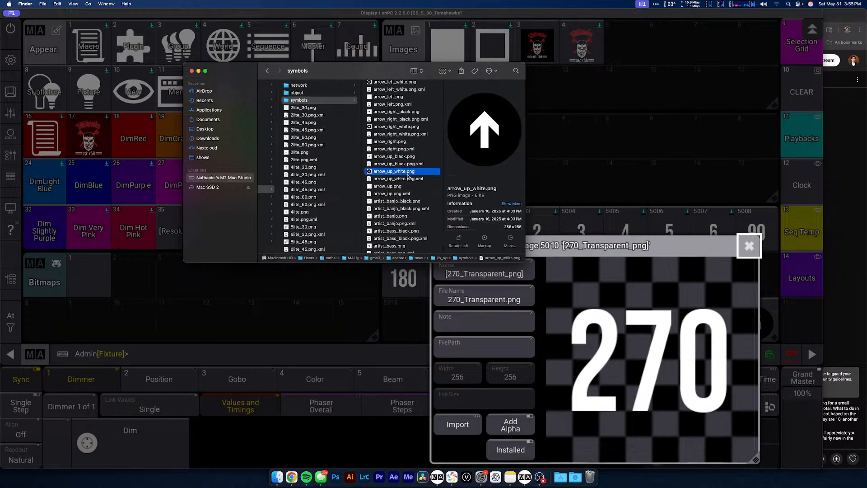
{"action": "scroll", "coordinate": [408, 175], "scroll_direction": "down", "scroll_amount": 8}
{"action": "left_click", "coordinate": [407, 175]}
{"action": "scroll", "coordinate": [409, 177], "scroll_direction": "down", "scroll_amount": 9}
{"action": "left_click", "coordinate": [410, 176]}
{"action": "scroll", "coordinate": [410, 177], "scroll_direction": "down", "scroll_amount": 9}
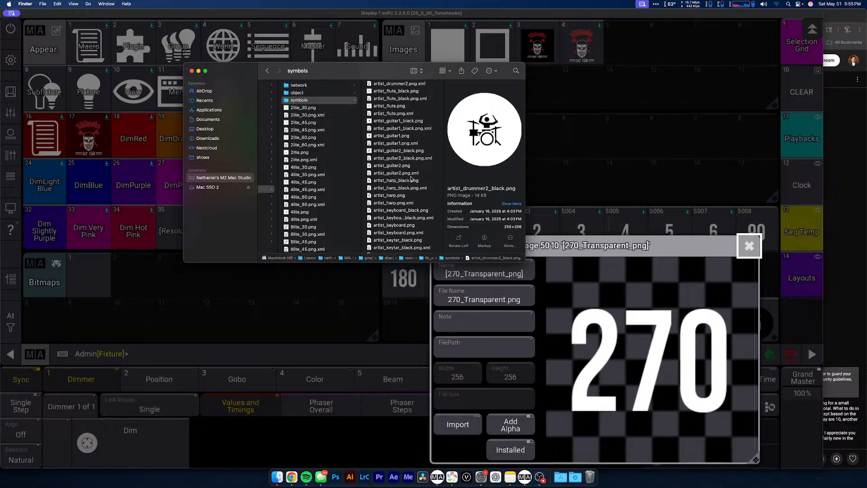
{"action": "left_click", "coordinate": [411, 177]}
{"action": "scroll", "coordinate": [411, 177], "scroll_direction": "down", "scroll_amount": 8}
{"action": "left_click", "coordinate": [410, 178]}
{"action": "scroll", "coordinate": [411, 179], "scroll_direction": "down", "scroll_amount": 7}
{"action": "scroll", "coordinate": [410, 178], "scroll_direction": "down", "scroll_amount": 3}
{"action": "left_click", "coordinate": [411, 178]}
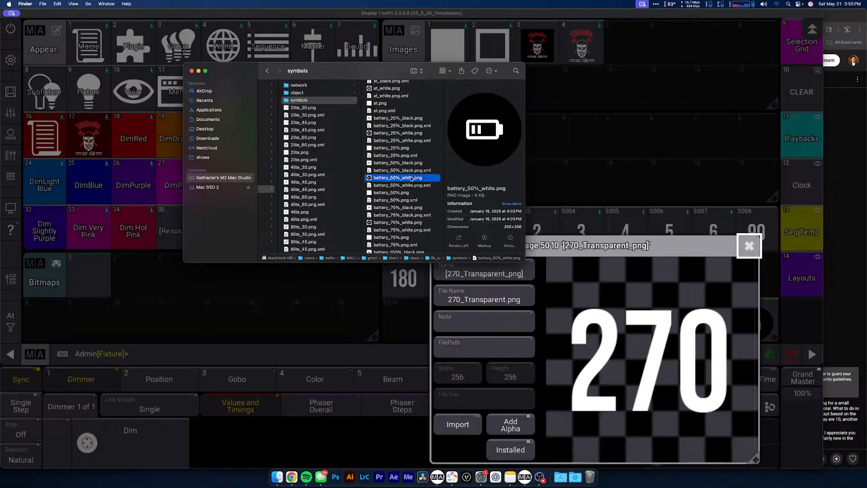
{"action": "scroll", "coordinate": [410, 174], "scroll_direction": "down", "scroll_amount": 3}
{"action": "left_click", "coordinate": [407, 155]}
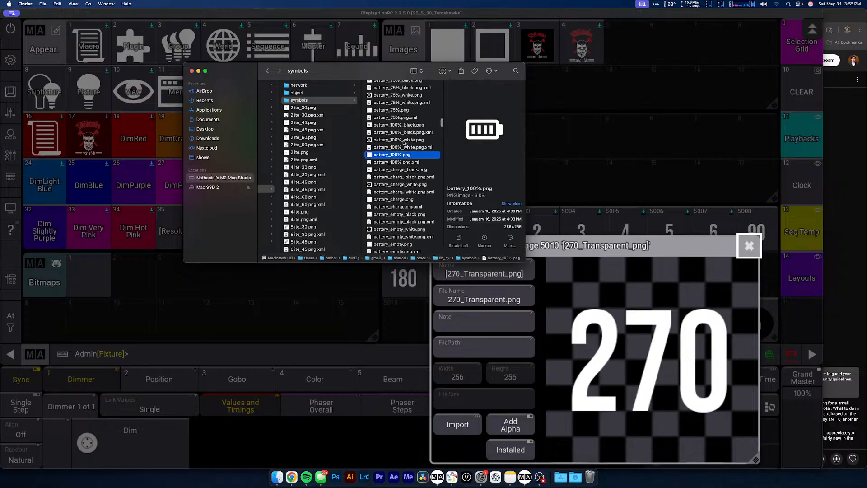
{"action": "left_click", "coordinate": [406, 125]}
{"action": "scroll", "coordinate": [407, 130], "scroll_direction": "up", "scroll_amount": 3}
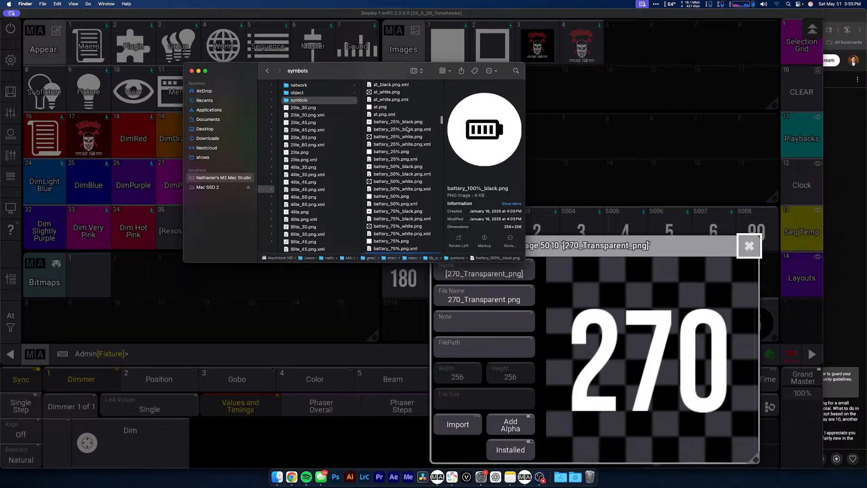
{"action": "scroll", "coordinate": [407, 135], "scroll_direction": "down", "scroll_amount": 5}
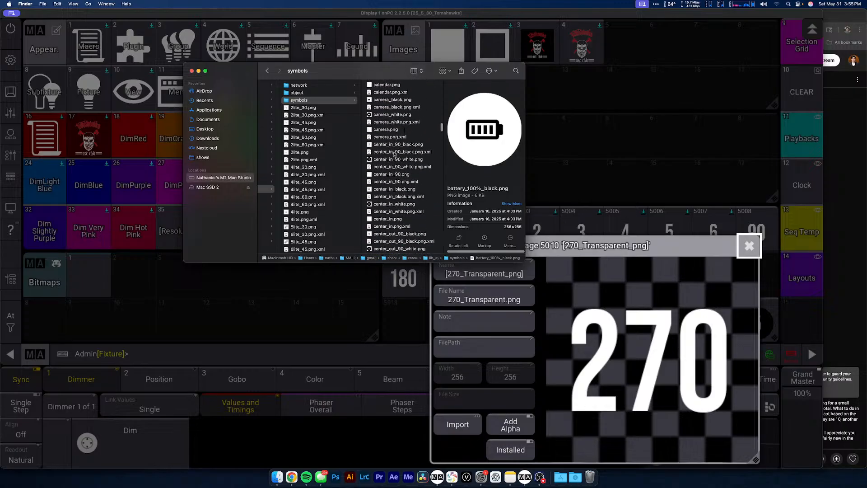
Step: Continue searching the symbols folder for number images from the center_in files through to the zoom_out files at its end
{"action": "left_click", "coordinate": [395, 158]}
{"action": "scroll", "coordinate": [395, 158], "scroll_direction": "down", "scroll_amount": 10}
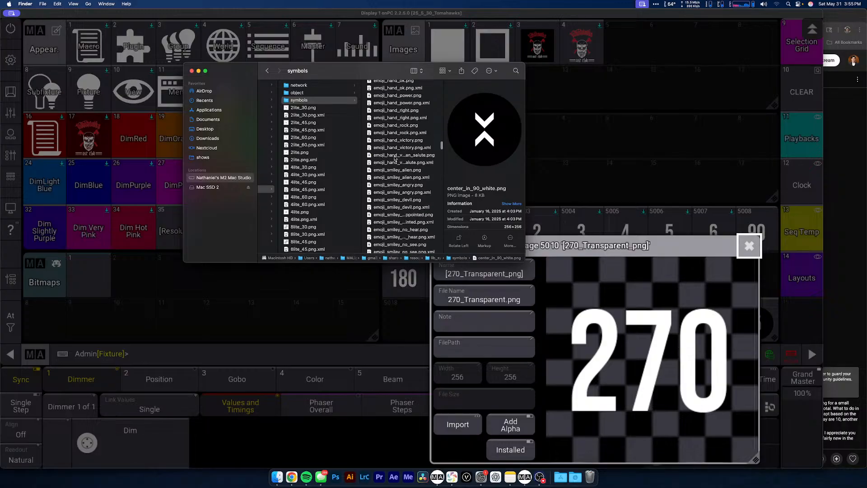
{"action": "scroll", "coordinate": [394, 158], "scroll_direction": "down", "scroll_amount": 10}
{"action": "left_click", "coordinate": [394, 163]}
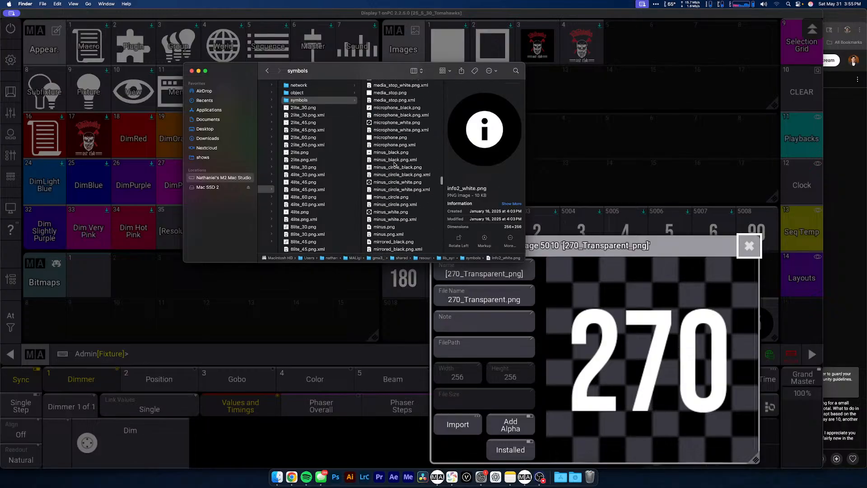
{"action": "scroll", "coordinate": [394, 164], "scroll_direction": "down", "scroll_amount": 5}
{"action": "left_click", "coordinate": [394, 166]}
{"action": "scroll", "coordinate": [394, 165], "scroll_direction": "down", "scroll_amount": 5}
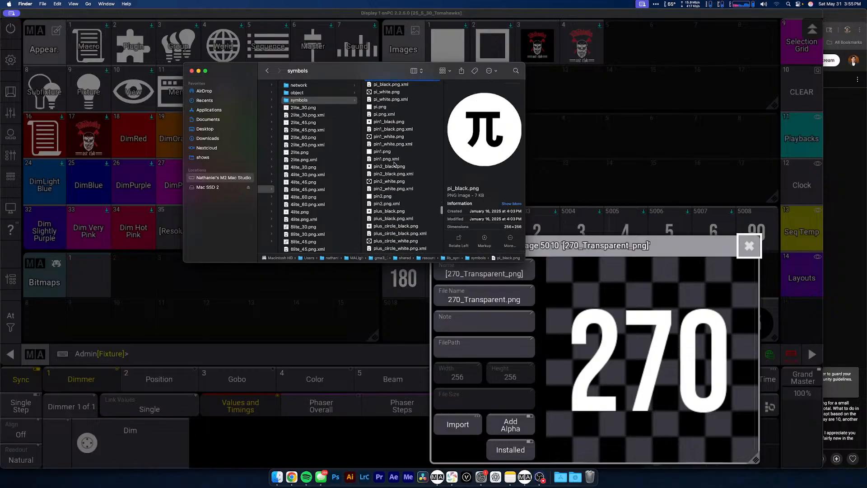
{"action": "left_click", "coordinate": [394, 166]}
{"action": "left_click", "coordinate": [395, 198]}
{"action": "scroll", "coordinate": [395, 198], "scroll_direction": "down", "scroll_amount": 10}
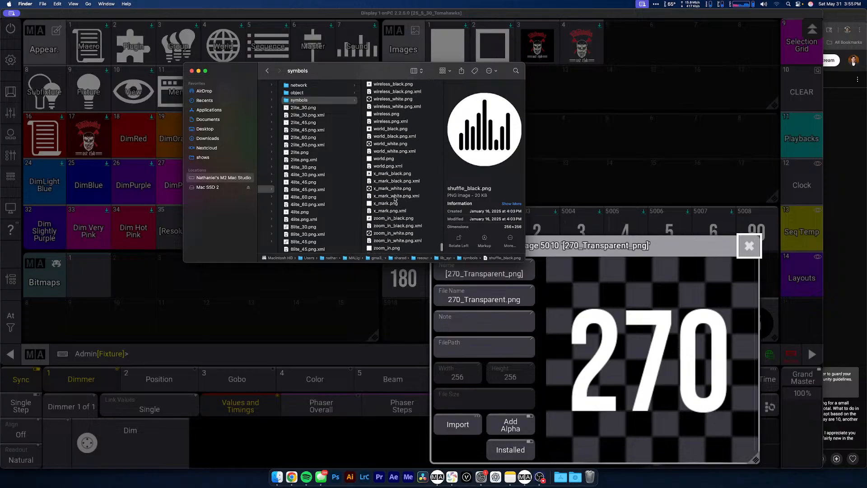
{"action": "left_click", "coordinate": [395, 197]}
{"action": "scroll", "coordinate": [394, 197], "scroll_direction": "down", "scroll_amount": 5}
{"action": "left_click", "coordinate": [394, 223]}
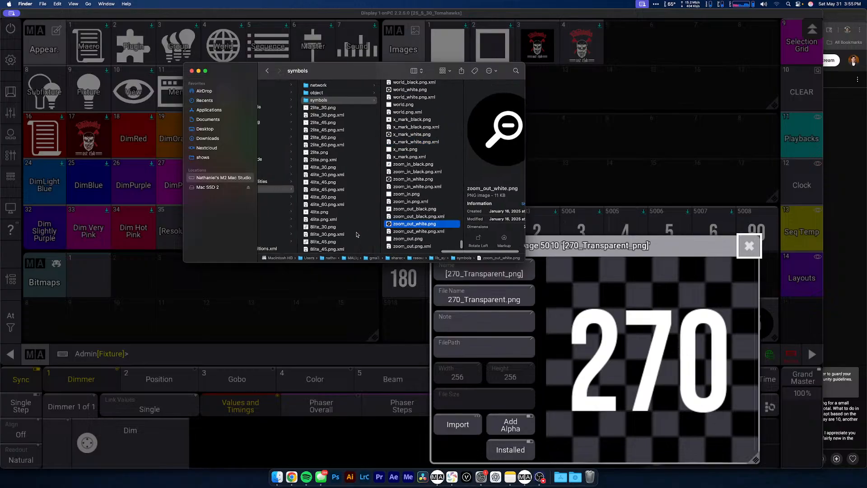
Step: Examine the rest of lib_symbols for number images, checking its object and network subfolders and previewing network_compact_xt.png
{"action": "scroll", "coordinate": [356, 234], "scroll_direction": "down", "scroll_amount": 15}
{"action": "scroll", "coordinate": [347, 211], "scroll_direction": "up", "scroll_amount": 15}
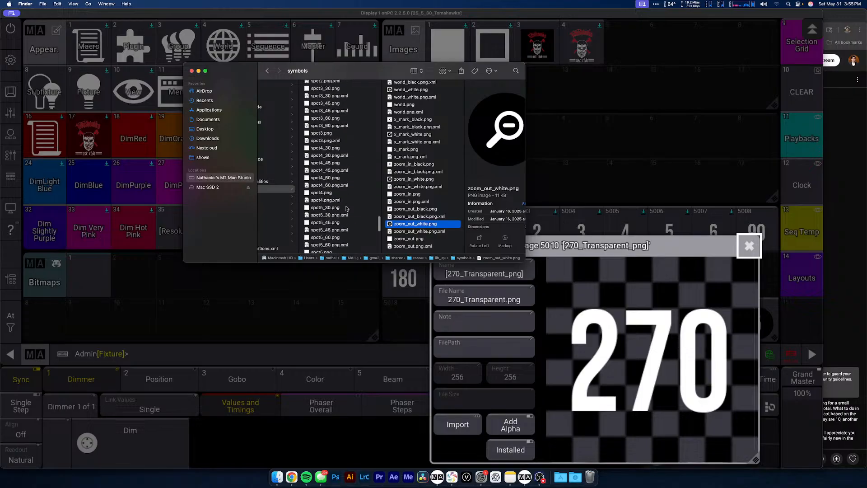
{"action": "scroll", "coordinate": [347, 181], "scroll_direction": "up", "scroll_amount": 15}
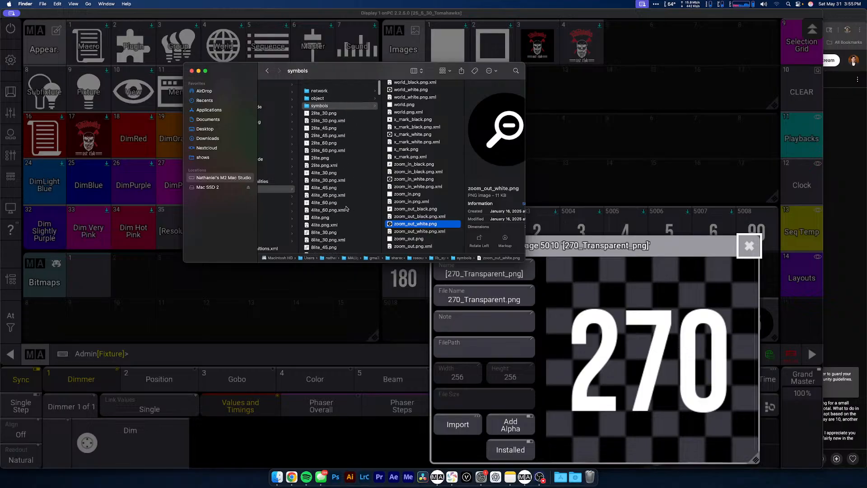
{"action": "left_click", "coordinate": [322, 93]}
{"action": "left_click", "coordinate": [324, 86]}
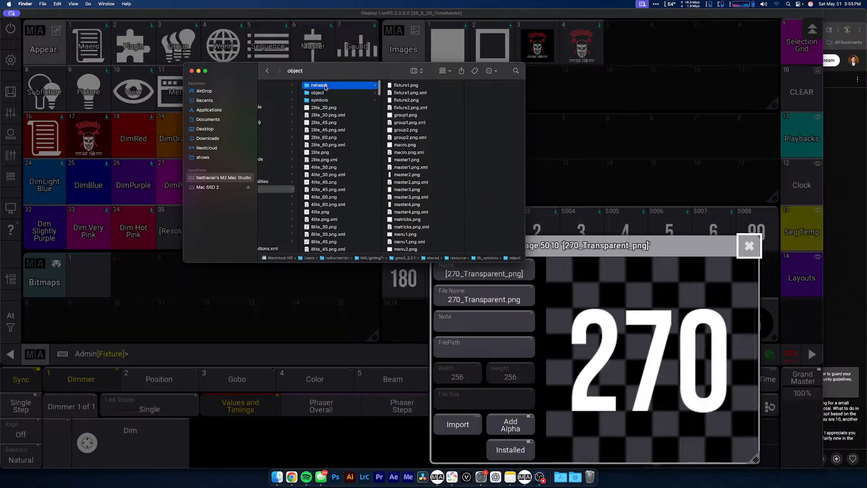
{"action": "left_click", "coordinate": [402, 91]}
{"action": "left_click", "coordinate": [401, 87]}
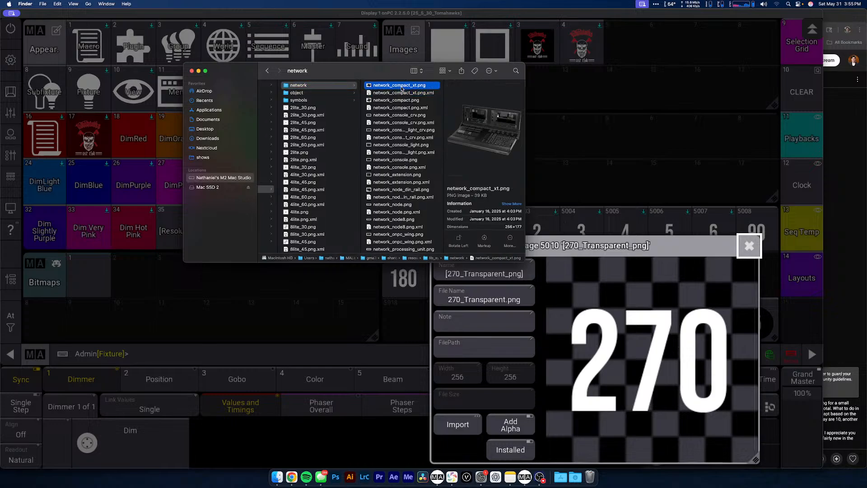
Step: Check the lib_images folder of gma3_2.2.1 for number images and review its place in the folder hierarchy
{"action": "scroll", "coordinate": [385, 193], "scroll_direction": "left", "scroll_amount": 5}
{"action": "scroll", "coordinate": [384, 190], "scroll_direction": "up", "scroll_amount": 3}
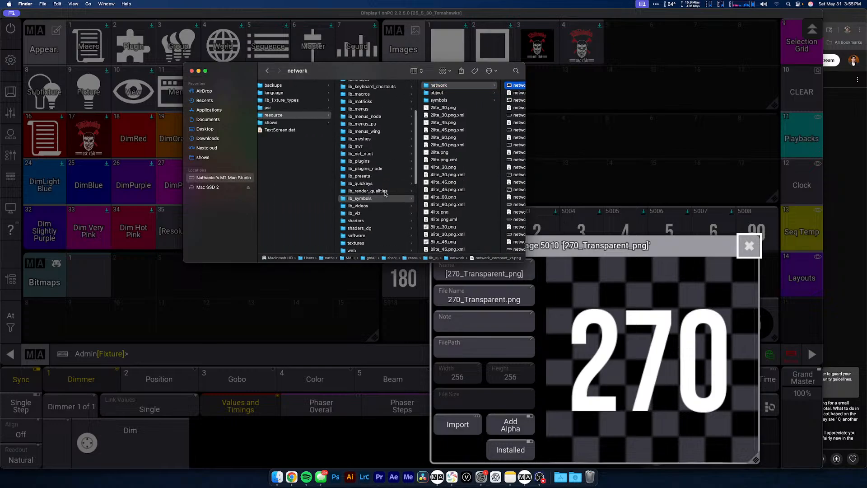
{"action": "scroll", "coordinate": [372, 146], "scroll_direction": "up", "scroll_amount": 2}
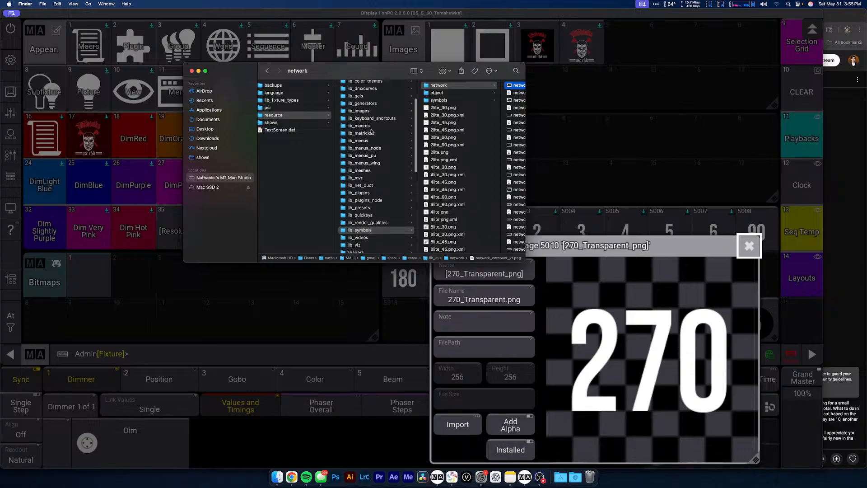
{"action": "left_click", "coordinate": [367, 112]}
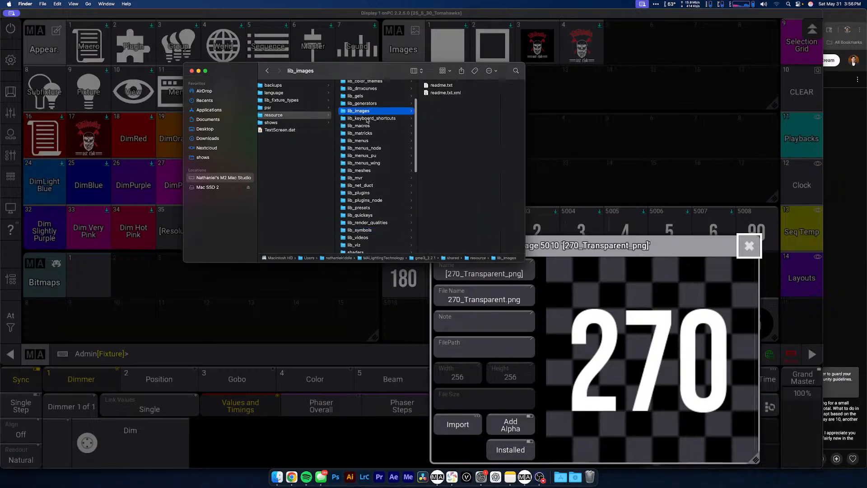
{"action": "scroll", "coordinate": [367, 119], "scroll_direction": "left", "scroll_amount": 2}
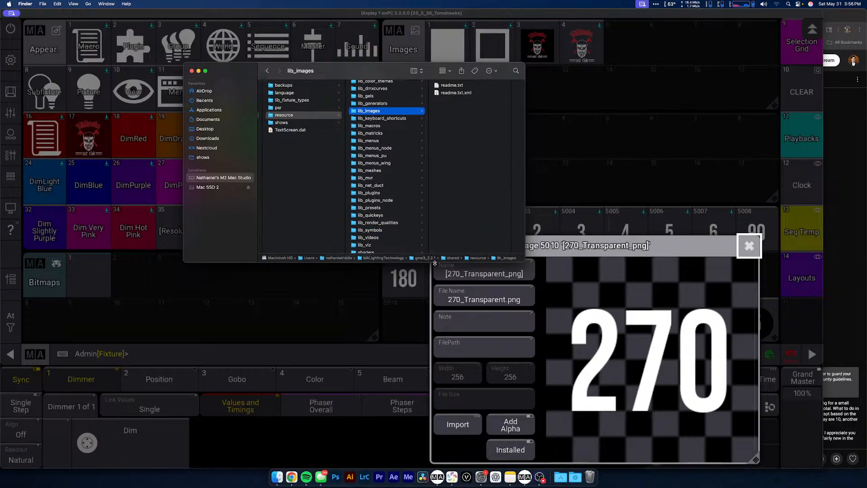
{"action": "scroll", "coordinate": [341, 124], "scroll_direction": "left", "scroll_amount": 5}
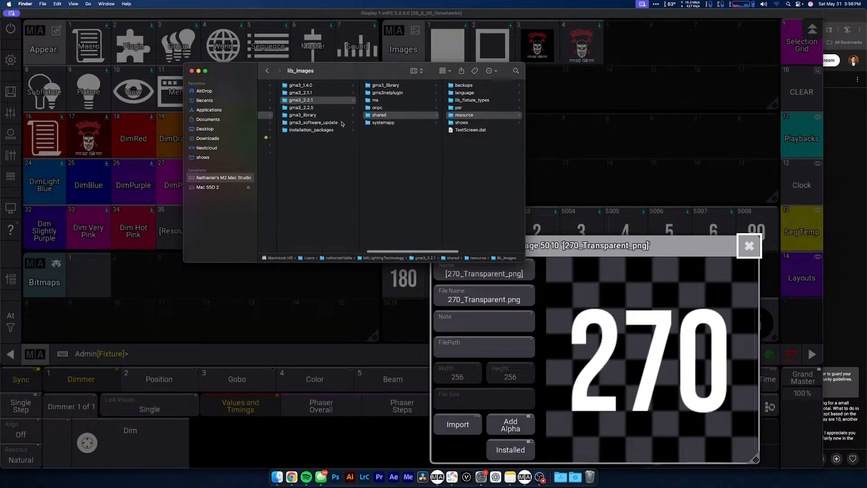
{"action": "scroll", "coordinate": [397, 138], "scroll_direction": "right", "scroll_amount": 6}
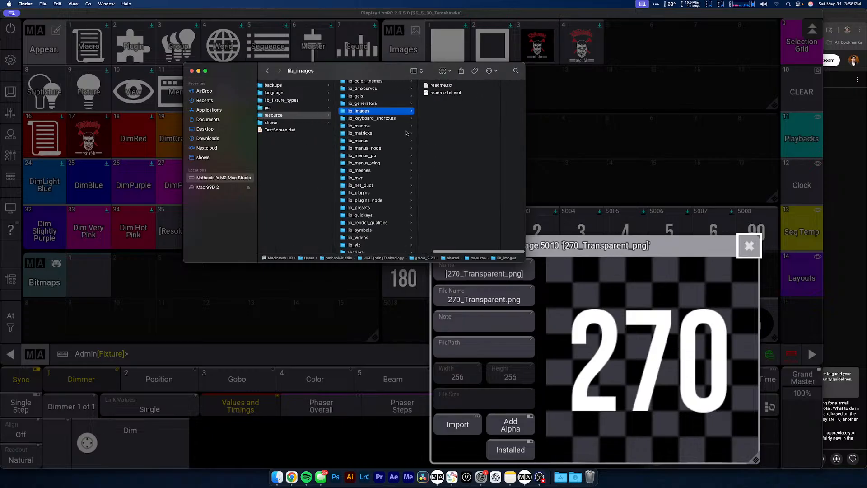
{"action": "left_click_drag", "start_coordinate": [354, 68], "coordinate": [332, 61]}
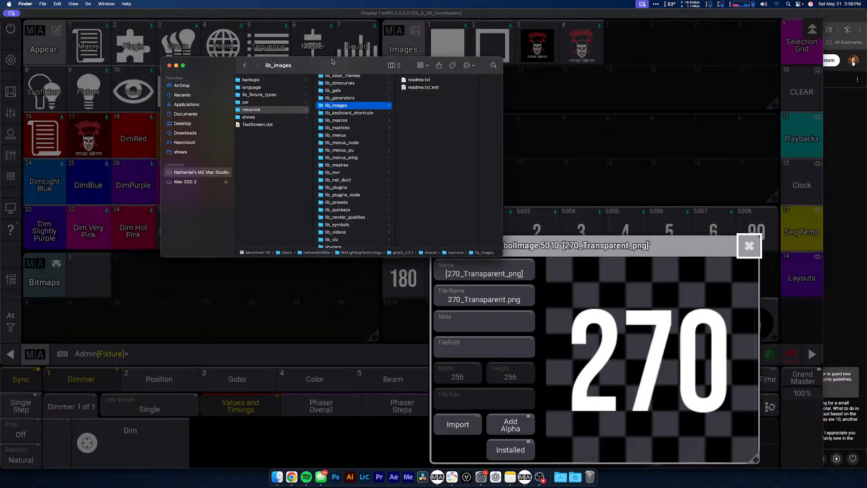
Step: Return to the lib_symbols folder of gma3_2.2.1 and preview the 2lite_30.png image
{"action": "scroll", "coordinate": [355, 177], "scroll_direction": "down", "scroll_amount": 5}
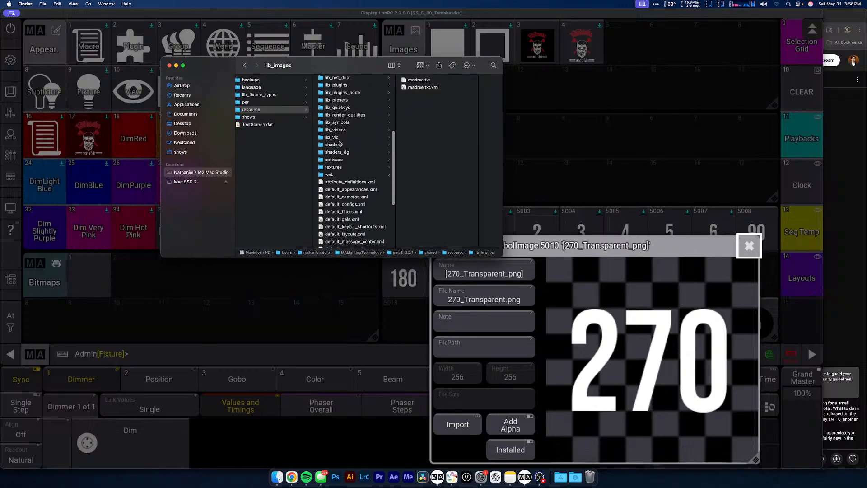
{"action": "left_click", "coordinate": [343, 123]}
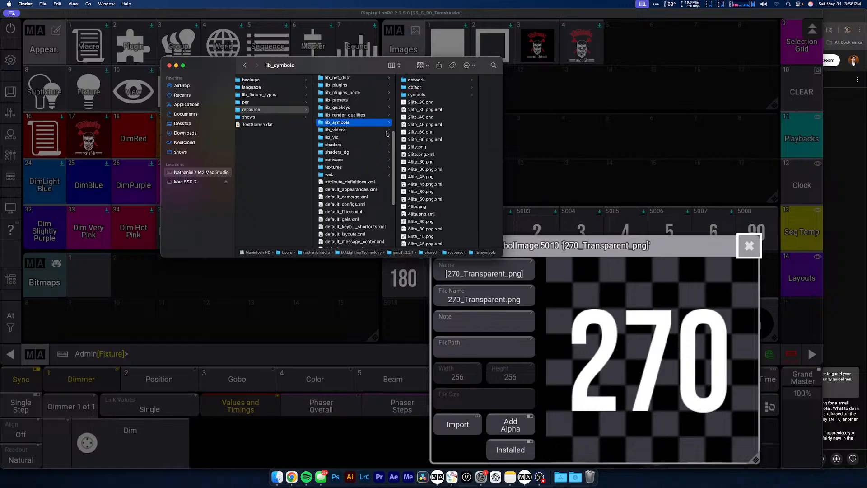
{"action": "key", "text": "Right"}
{"action": "key", "text": "Down"}
{"action": "key", "text": "Down"}
{"action": "key", "text": "Down"}
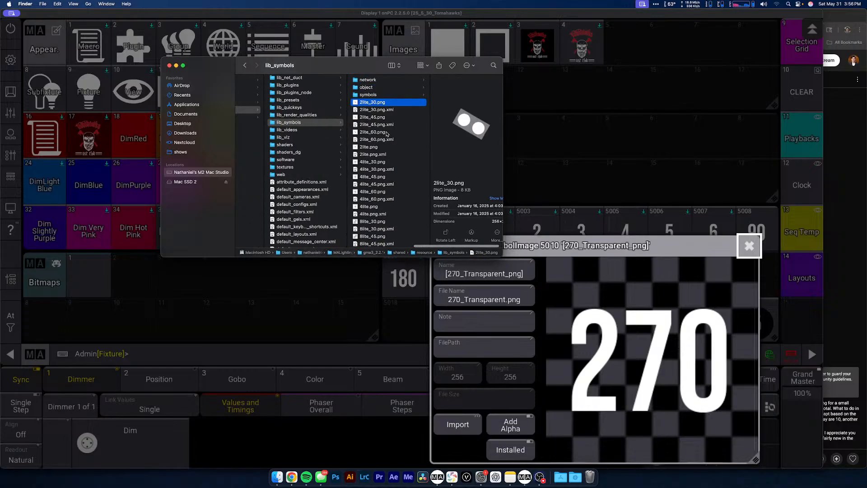
Step: Check the lib_symbols, lib_generators and lib_images folders in the shared resource folder of gma3_2.2.5 for number images
{"action": "scroll", "coordinate": [379, 135], "scroll_direction": "left", "scroll_amount": 3}
{"action": "left_click", "coordinate": [355, 123]}
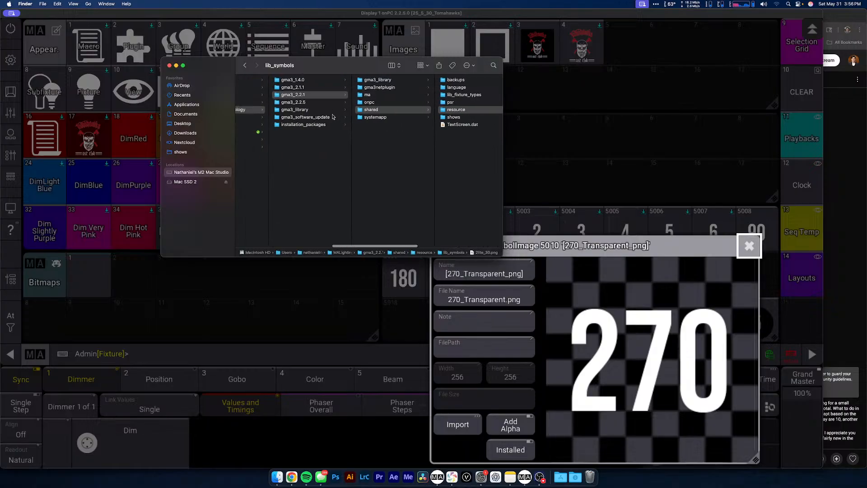
{"action": "left_click", "coordinate": [436, 109]}
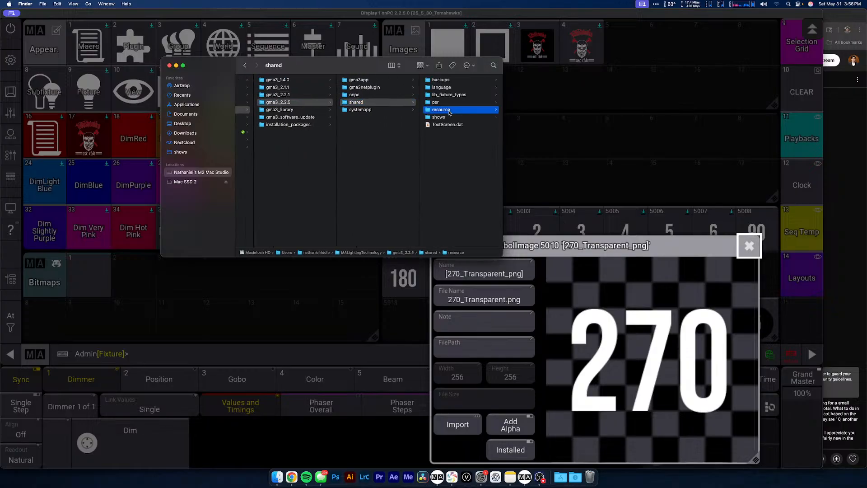
{"action": "scroll", "coordinate": [456, 229], "scroll_direction": "down", "scroll_amount": 2}
{"action": "scroll", "coordinate": [455, 229], "scroll_direction": "down", "scroll_amount": 3}
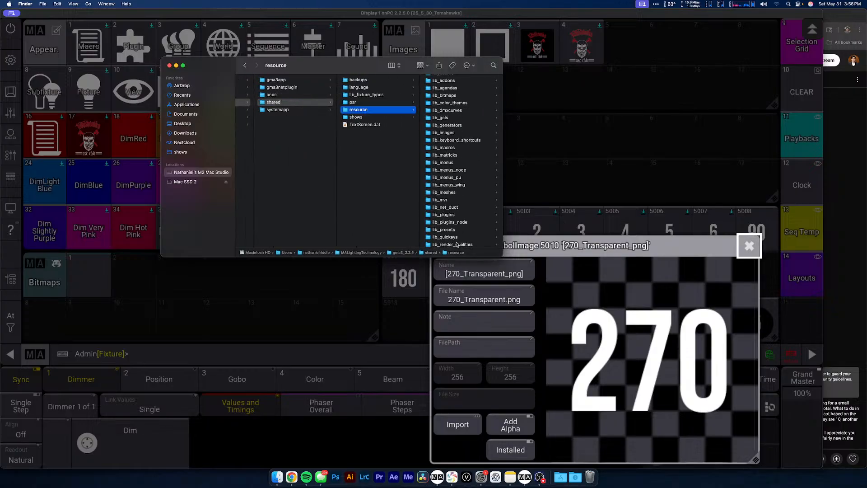
{"action": "left_click", "coordinate": [459, 240]}
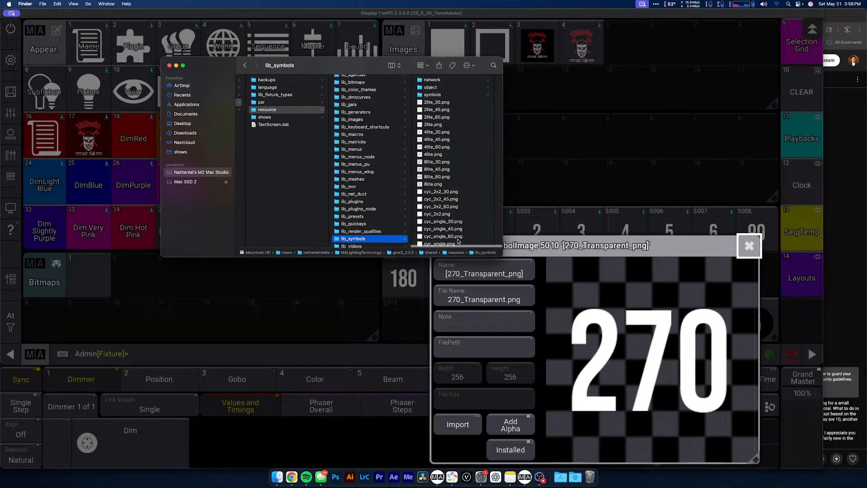
{"action": "left_click", "coordinate": [372, 119]}
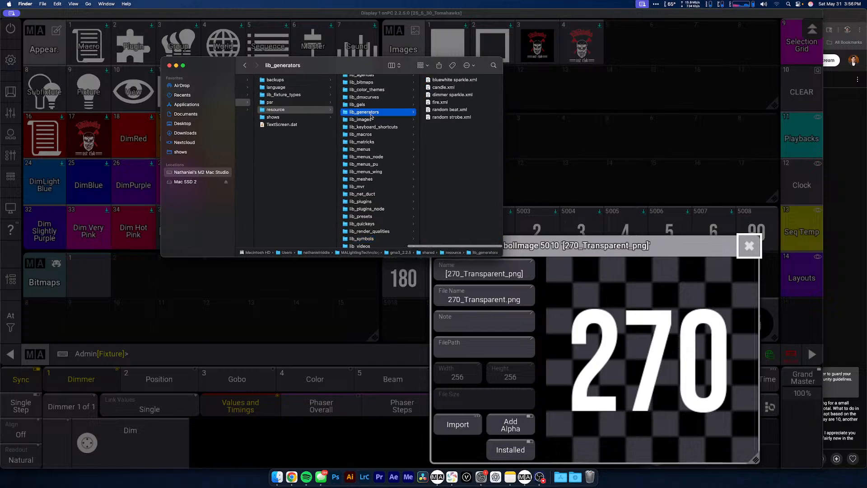
Step: Check gma3_2.1.1 for number images, looking through its shared shows folder and the lib_symbols and lib_images folders under resource
{"action": "scroll", "coordinate": [453, 132], "scroll_direction": "left", "scroll_amount": 5}
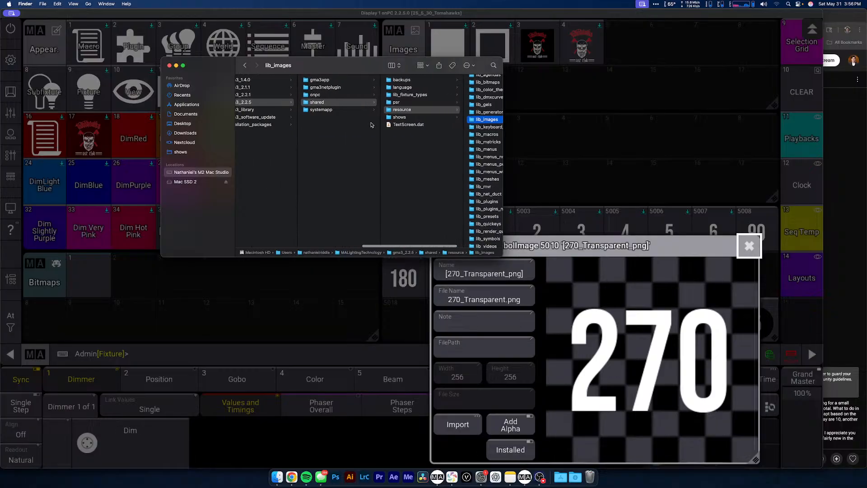
{"action": "left_click", "coordinate": [326, 89]}
{"action": "left_click", "coordinate": [427, 110]}
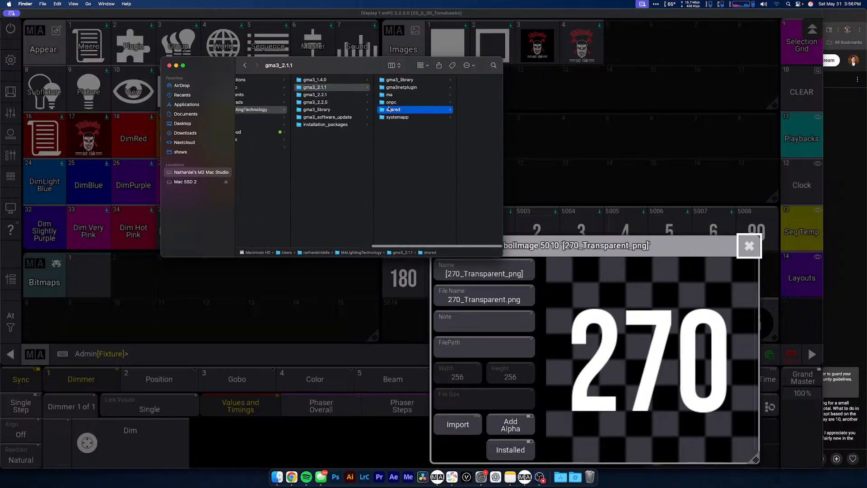
{"action": "left_click", "coordinate": [440, 118]}
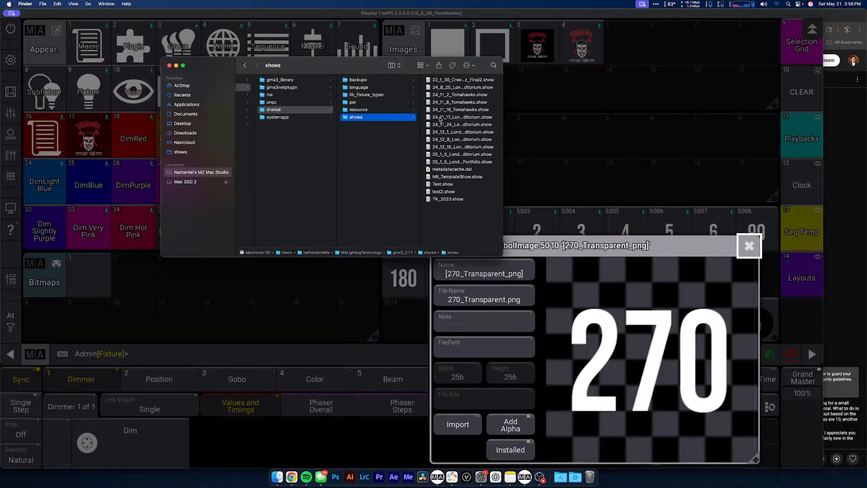
{"action": "left_click", "coordinate": [374, 110]}
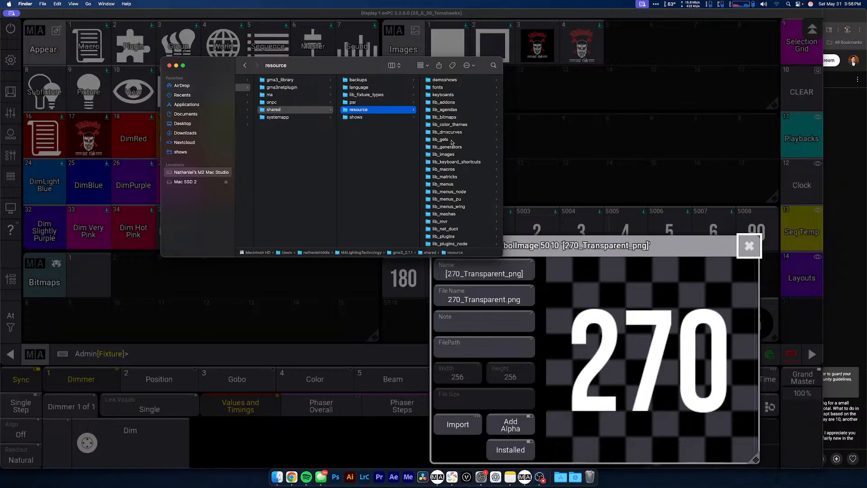
{"action": "scroll", "coordinate": [452, 144], "scroll_direction": "down", "scroll_amount": 3}
{"action": "left_click", "coordinate": [444, 129]}
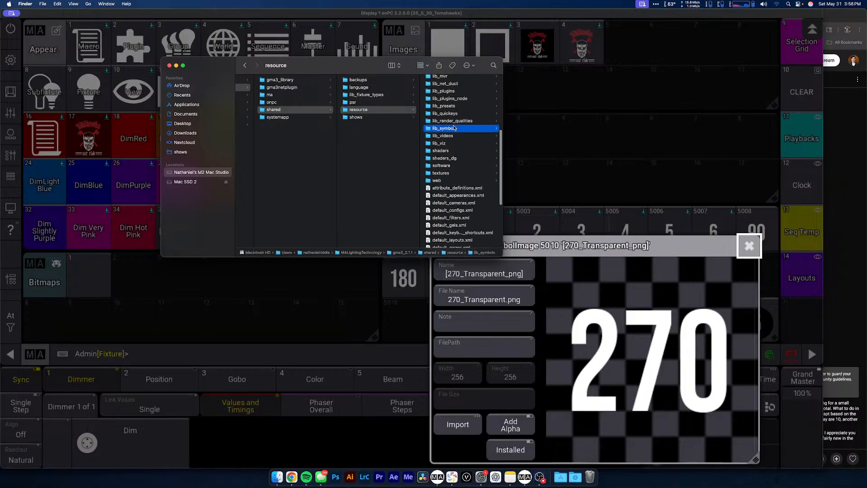
{"action": "scroll", "coordinate": [374, 99], "scroll_direction": "up", "scroll_amount": 3}
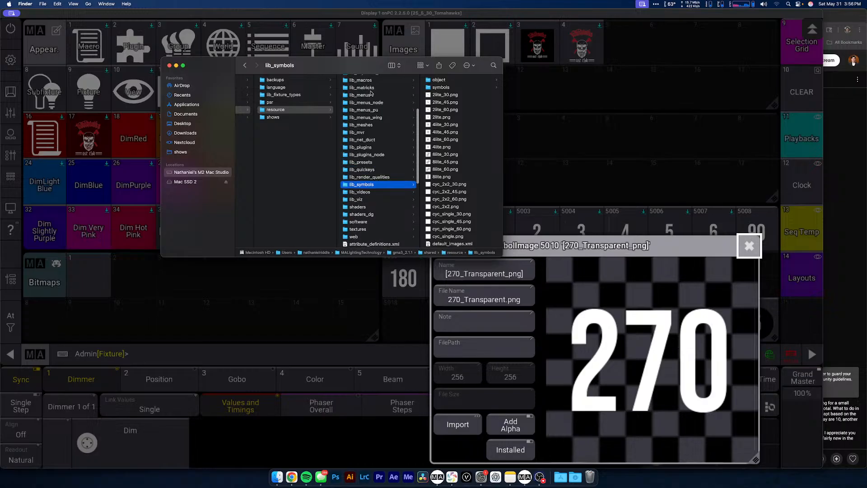
{"action": "left_click", "coordinate": [374, 83]}
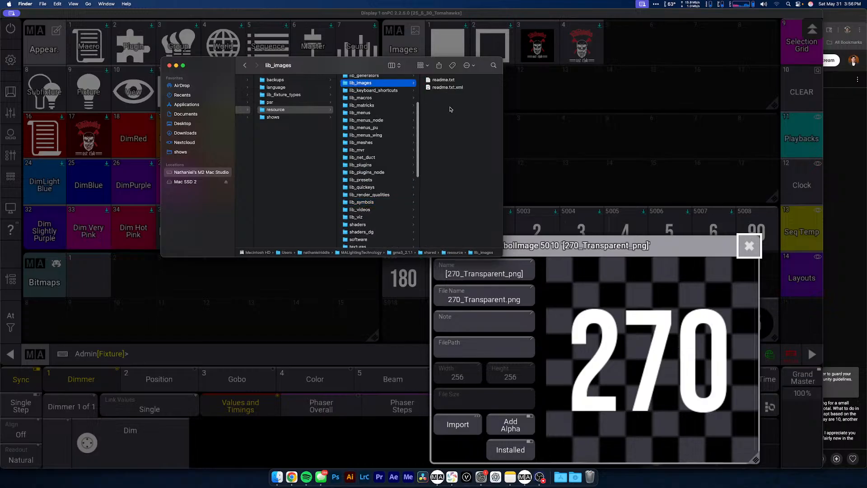
Step: Return to the shared folder of gma3_2.2.1 and check its shows folder and the lib_images folder under resource
{"action": "scroll", "coordinate": [397, 140], "scroll_direction": "left", "scroll_amount": 5}
{"action": "left_click", "coordinate": [311, 95]}
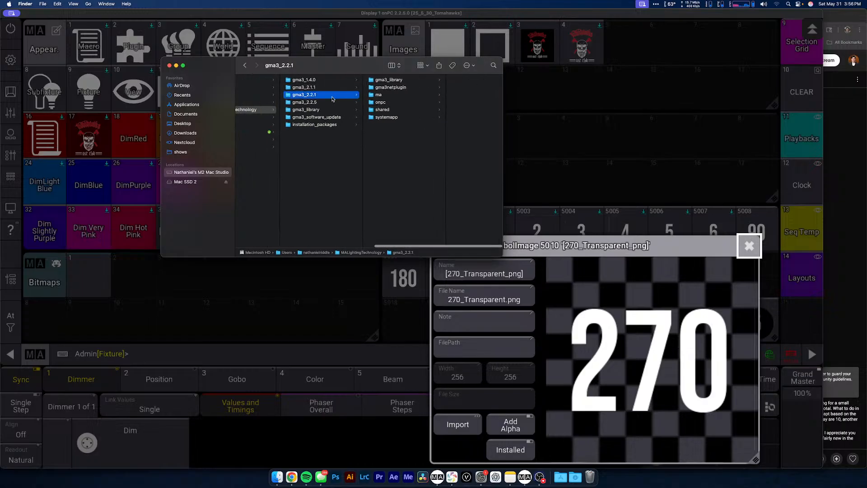
{"action": "left_click", "coordinate": [404, 111]}
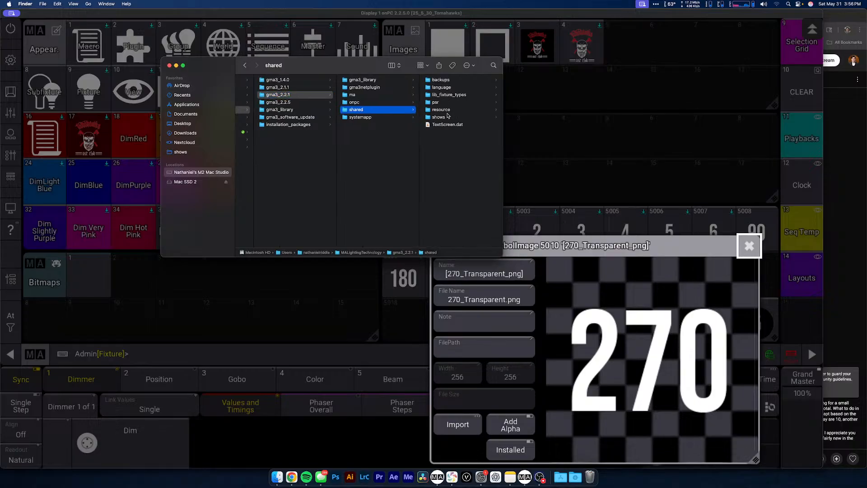
{"action": "left_click", "coordinate": [447, 117]}
{"action": "left_click", "coordinate": [354, 102]}
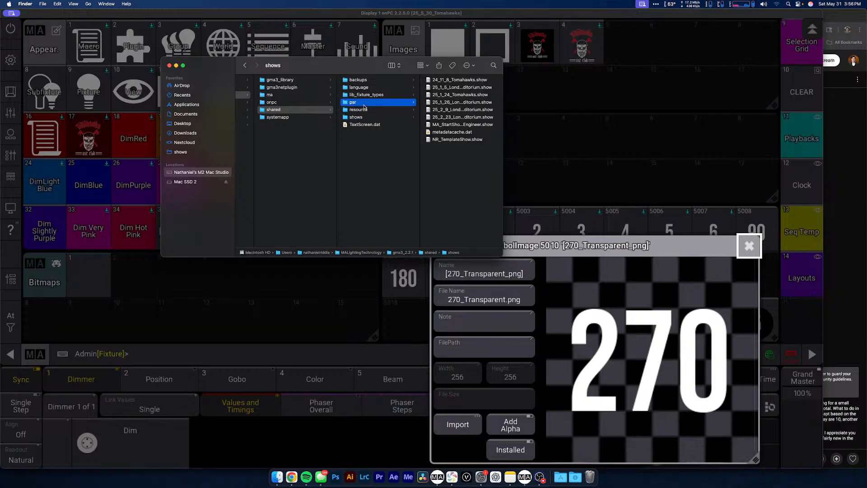
{"action": "left_click", "coordinate": [365, 110]}
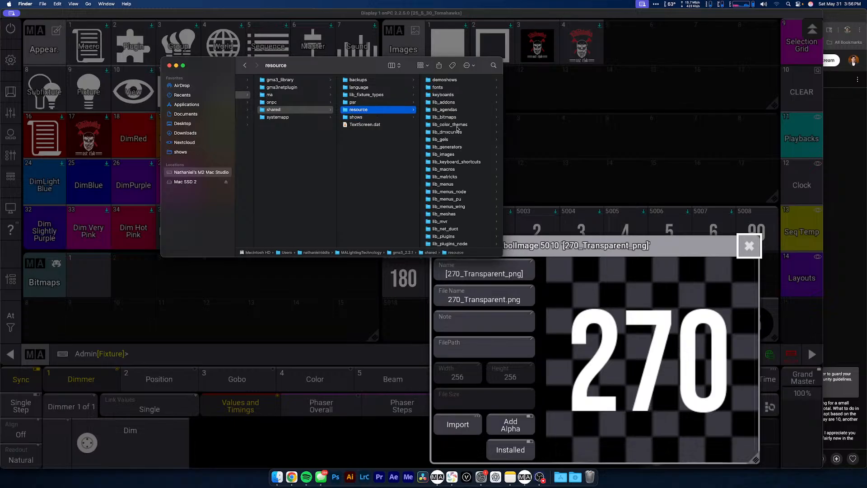
{"action": "left_click", "coordinate": [456, 154]}
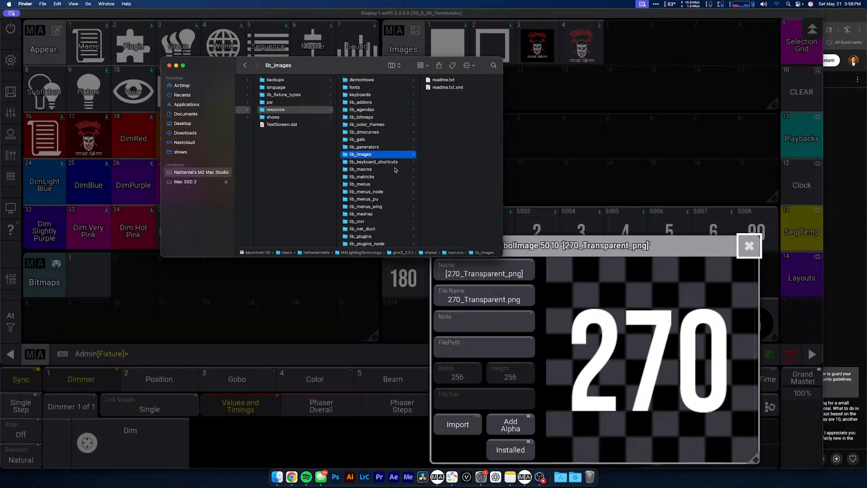
Step: Browse the shader and library folders of the gma3_2.2.1 resource folder and look through lib_symbols for number images
{"action": "scroll", "coordinate": [395, 169], "scroll_direction": "down", "scroll_amount": 8}
{"action": "left_click", "coordinate": [374, 129]}
{"action": "left_click", "coordinate": [374, 122]}
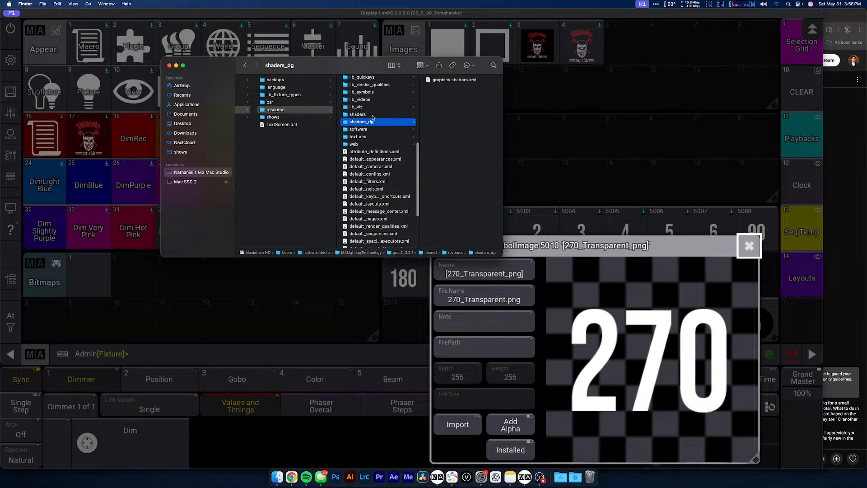
{"action": "left_click", "coordinate": [374, 114]}
{"action": "left_click", "coordinate": [376, 107]}
{"action": "left_click", "coordinate": [377, 101]}
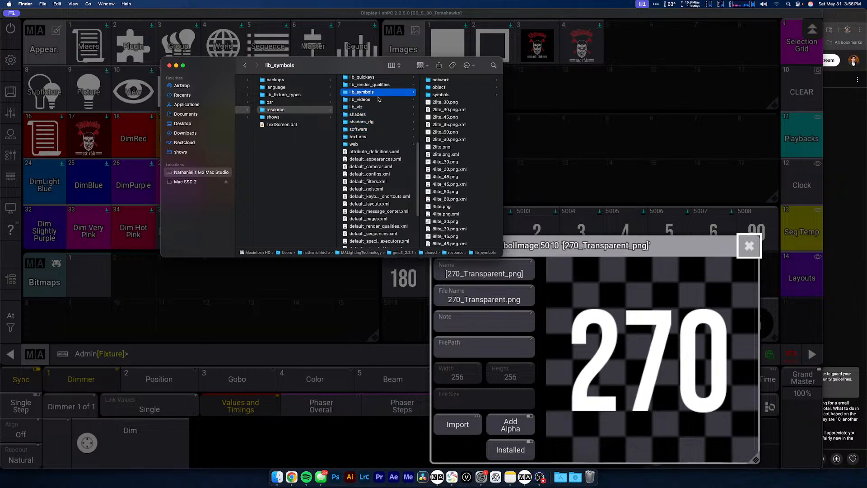
{"action": "key", "text": "Up"}
{"action": "scroll", "coordinate": [444, 160], "scroll_direction": "down", "scroll_amount": 10}
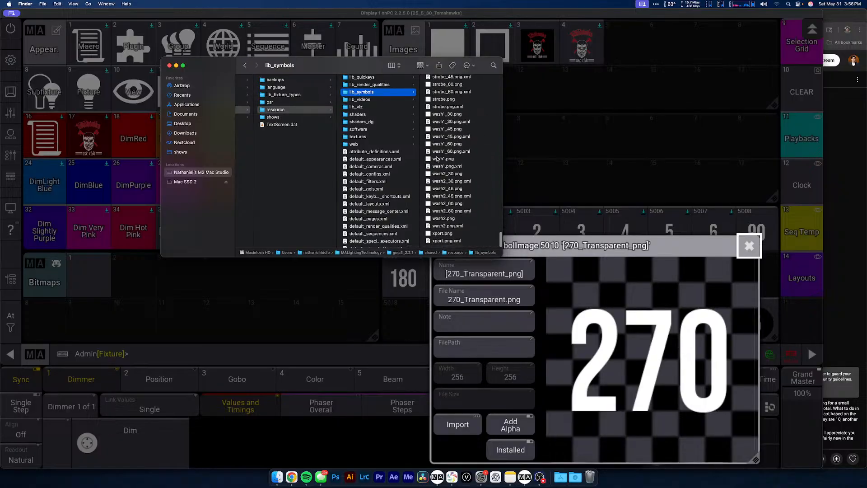
{"action": "scroll", "coordinate": [449, 200], "scroll_direction": "up", "scroll_amount": 10}
Step: Switch to grandMA3 onPC, search the importable symbol images for 270, and close the import and symbol editors without importing
{"action": "left_click", "coordinate": [676, 385]}
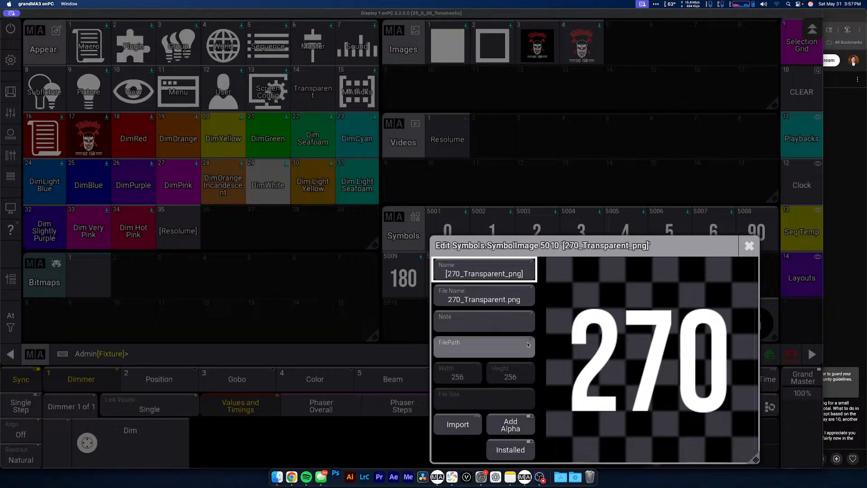
{"action": "left_click", "coordinate": [458, 424]}
{"action": "type", "text": "270"}
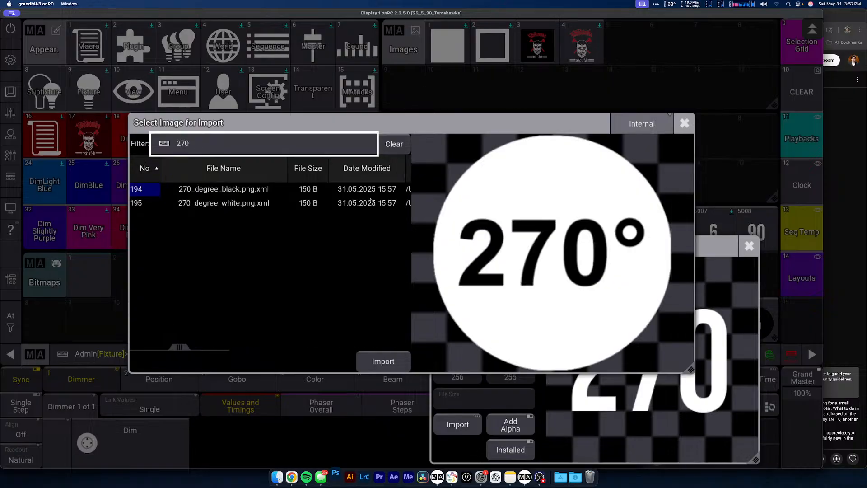
{"action": "key", "text": "Escape"}
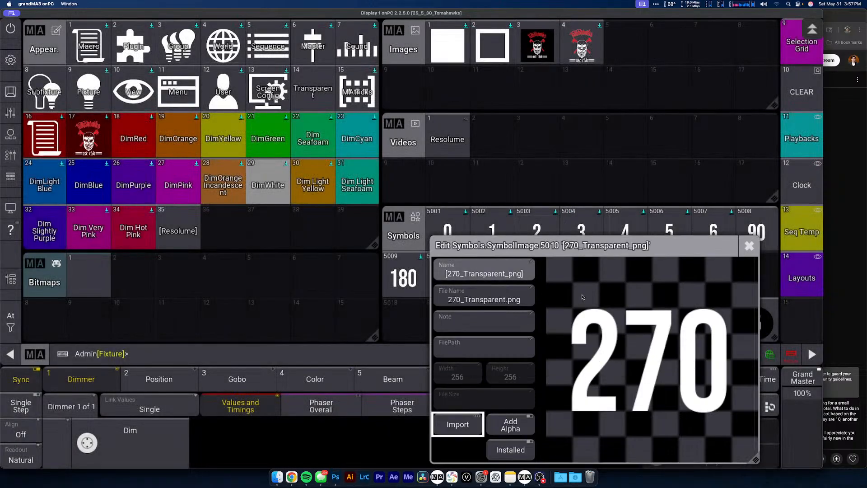
{"action": "key", "text": "Escape"}
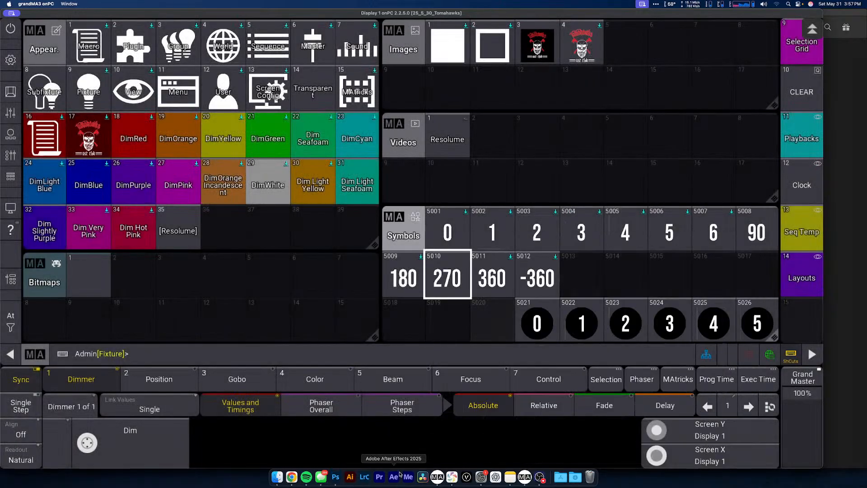
Step: Switch to Photoshop, dismiss the What's new window and create a 256 x 256 px document at 72 ppi
{"action": "left_click", "coordinate": [335, 477]}
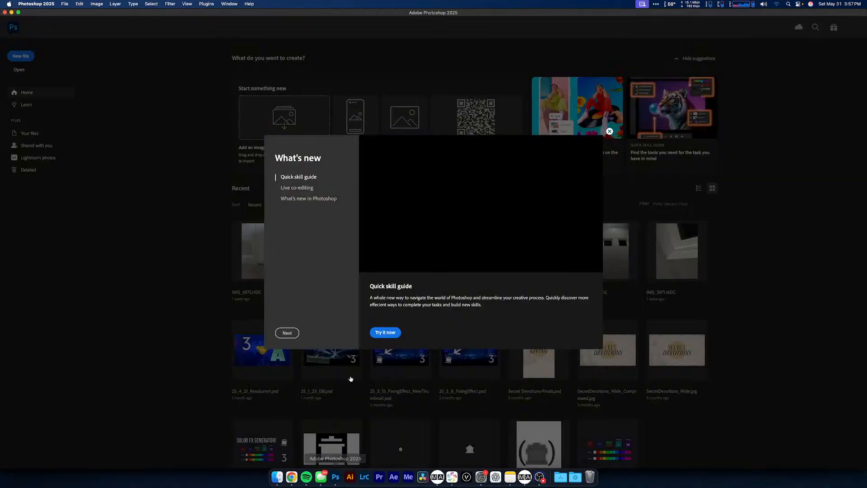
{"action": "left_click", "coordinate": [727, 339]}
{"action": "scroll", "coordinate": [678, 344], "scroll_direction": "down", "scroll_amount": 2}
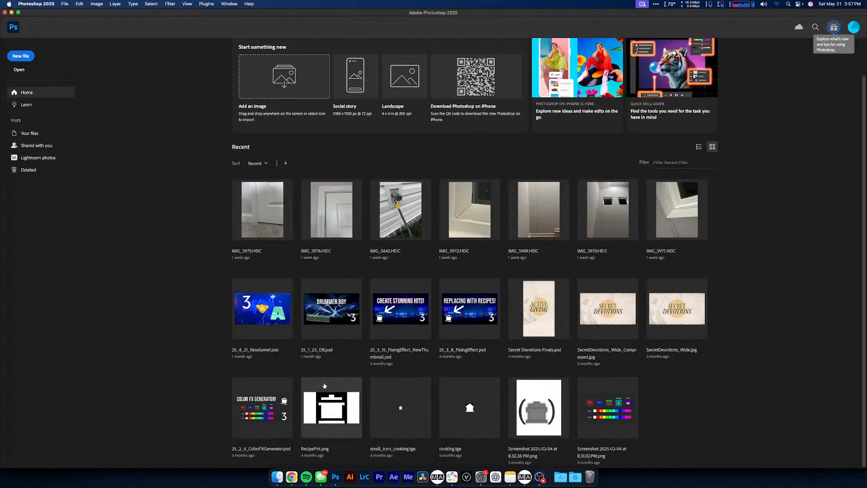
{"action": "key", "text": "super+n"}
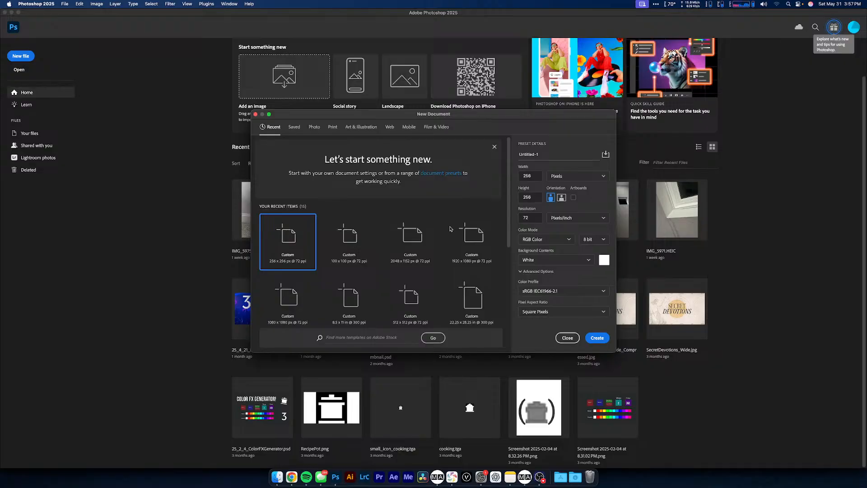
{"action": "double_click", "coordinate": [306, 248]}
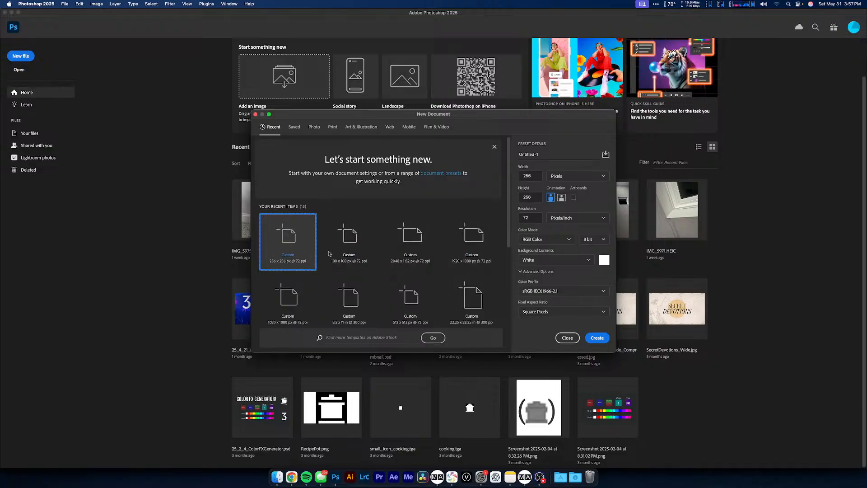
Step: Add a white 0/100 text layer in 14 pt Myriad Pro and hide the white Background layer
{"action": "scroll", "coordinate": [372, 263], "scroll_direction": "up", "scroll_amount": 10}
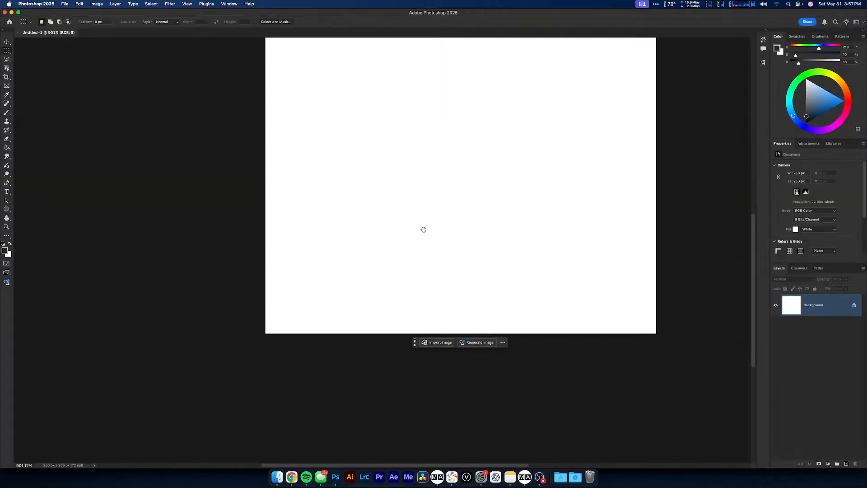
{"action": "left_click_drag", "start_coordinate": [423, 228], "coordinate": [369, 319]}
{"action": "scroll", "coordinate": [371, 317], "scroll_direction": "down", "scroll_amount": 5}
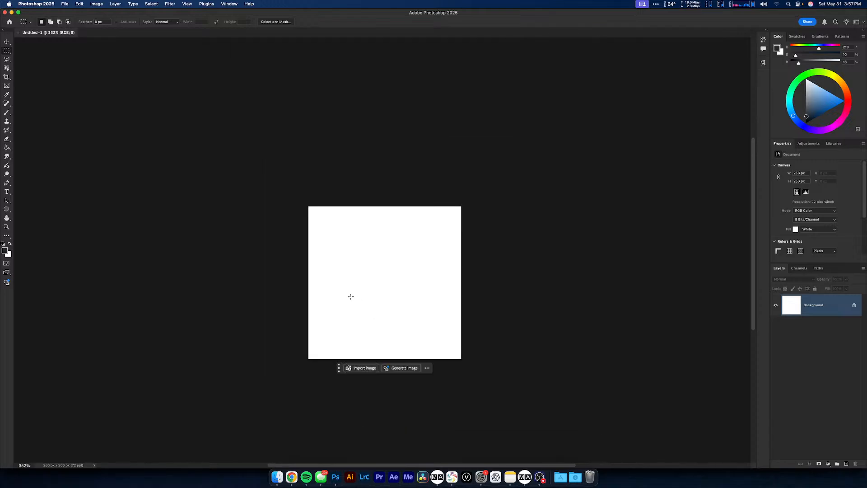
{"action": "left_click", "coordinate": [7, 192]}
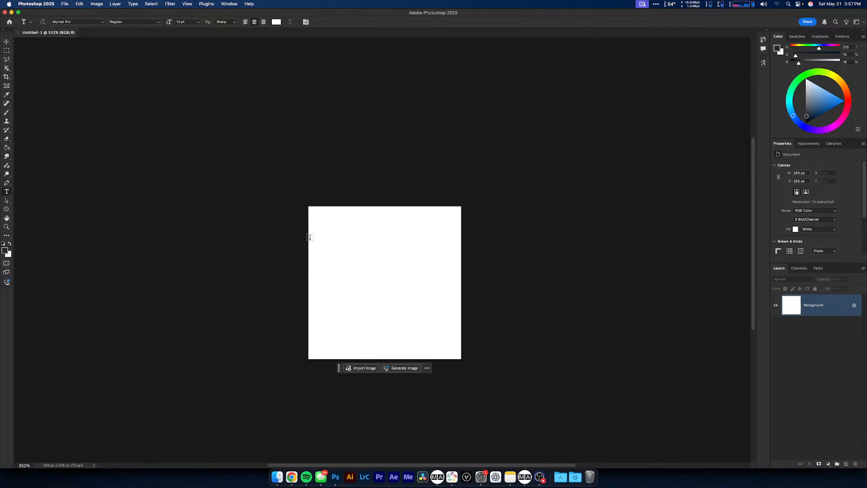
{"action": "left_click", "coordinate": [340, 289]}
{"action": "key", "text": "BackSpace"}
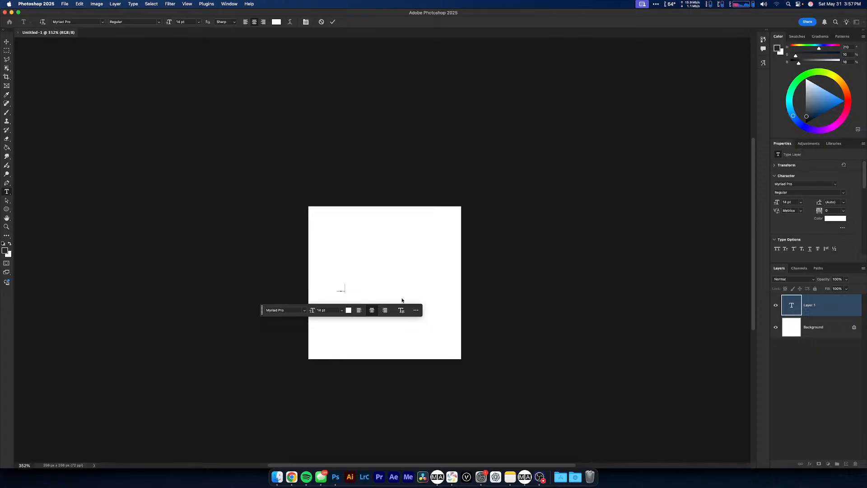
{"action": "type", "text": "asdfa"}
Step: Scale the 0/100 text up to about 98.75 pt and centre it on the canvas
{"action": "left_click", "coordinate": [6, 42]}
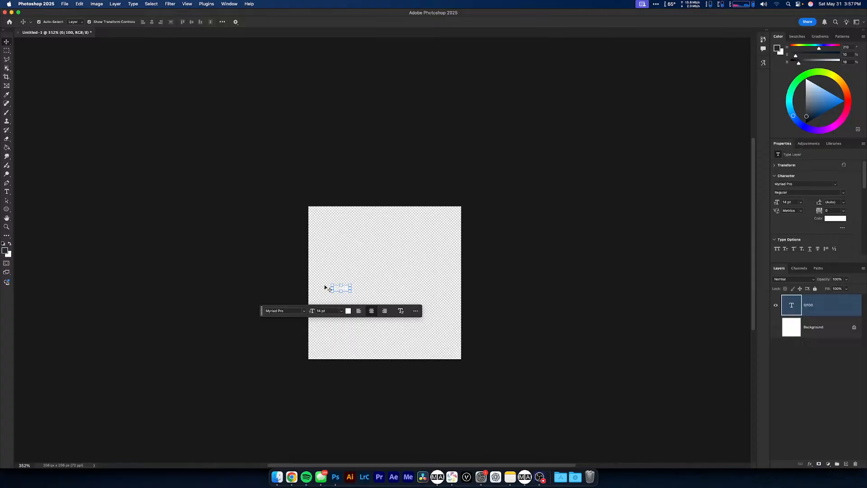
{"action": "left_click_drag", "start_coordinate": [348, 292], "coordinate": [447, 343]}
{"action": "left_click_drag", "start_coordinate": [441, 300], "coordinate": [401, 293]}
Step: Split the 0/100 text into two centred lines, 0/ above 100, and move it up to fit inside the canvas
{"action": "double_click", "coordinate": [362, 289]}
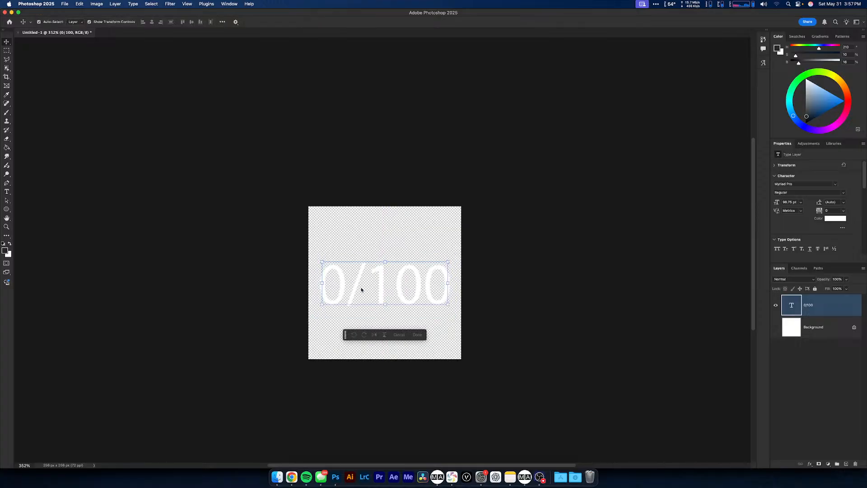
{"action": "double_click", "coordinate": [350, 289]}
{"action": "key", "text": "Left"}
{"action": "key", "text": "Left"}
{"action": "key", "text": "Left"}
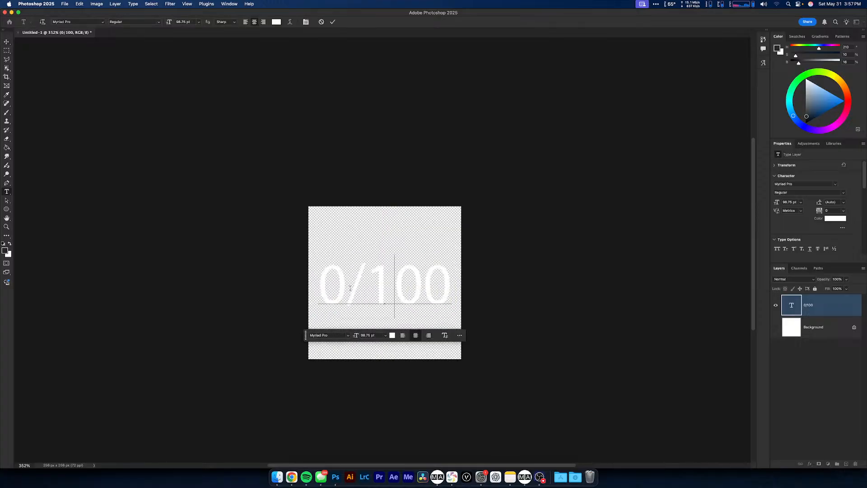
{"action": "key", "text": "BackSpace"}
{"action": "key", "text": "Return"}
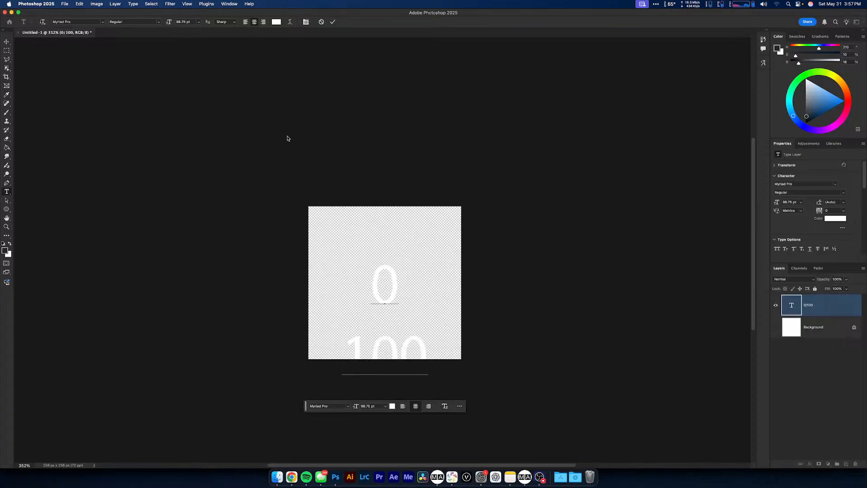
{"action": "key", "text": "Left"}
{"action": "type", "text": "/"}
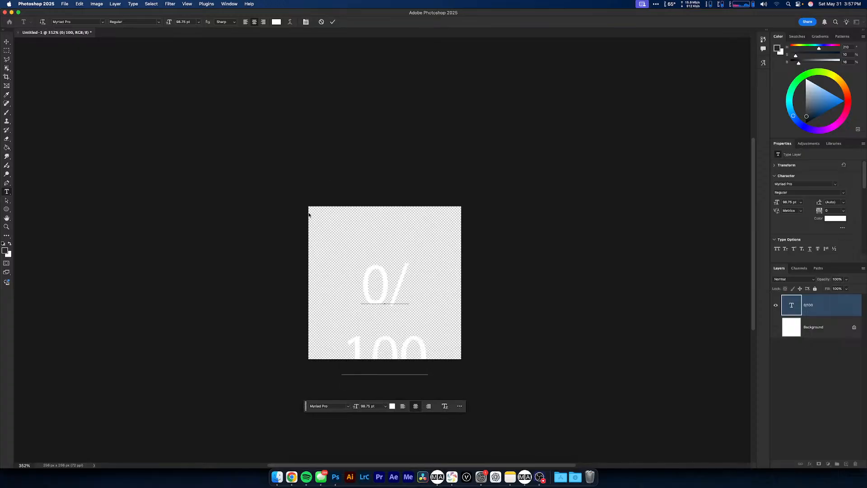
{"action": "left_click", "coordinate": [6, 41]}
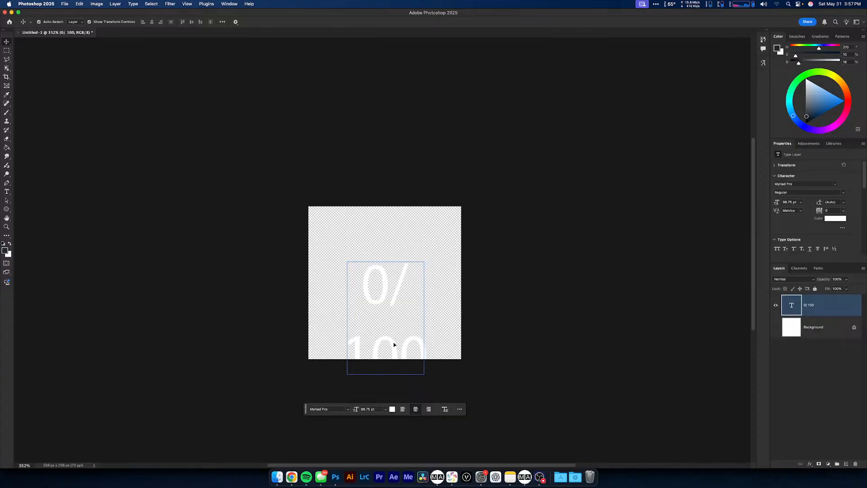
{"action": "left_click_drag", "start_coordinate": [393, 344], "coordinate": [395, 309]}
{"action": "scroll", "coordinate": [394, 312], "scroll_direction": "up", "scroll_amount": 3}
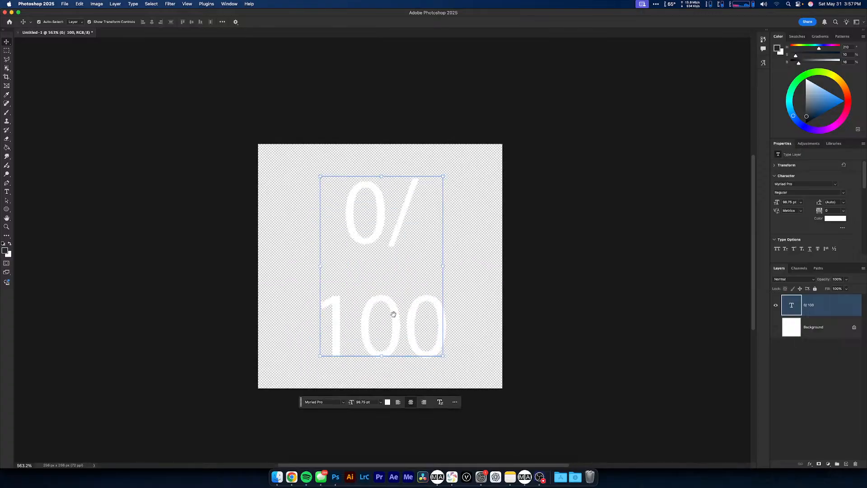
{"action": "double_click", "coordinate": [392, 306]}
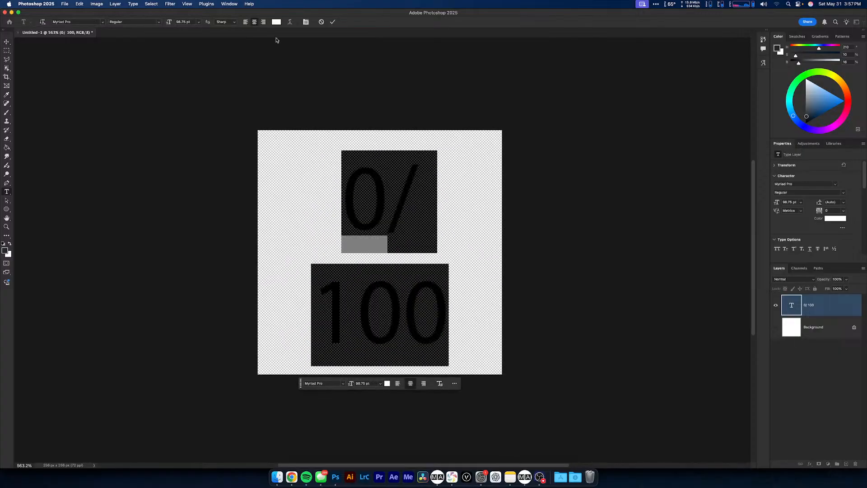
{"action": "left_click", "coordinate": [199, 21]}
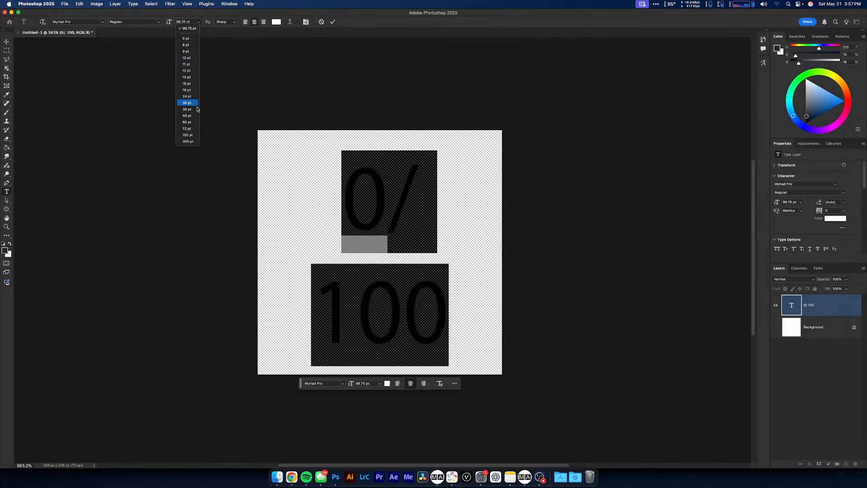
{"action": "left_click", "coordinate": [290, 72]}
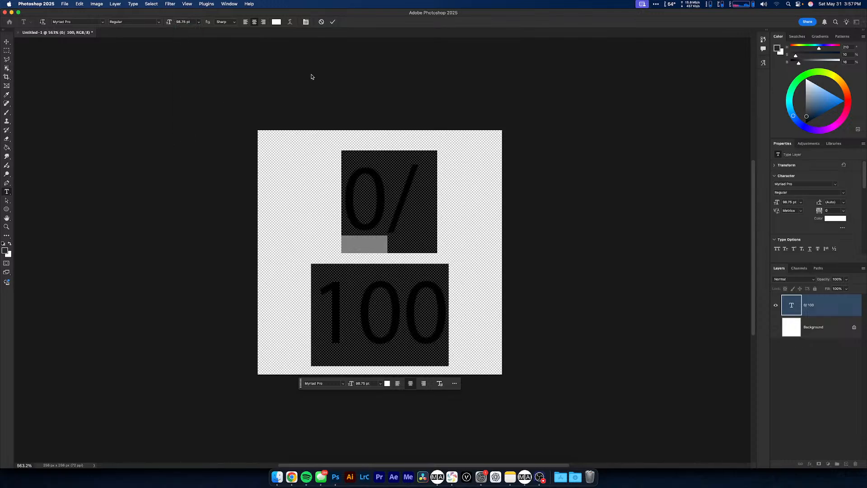
{"action": "left_click", "coordinate": [312, 78]}
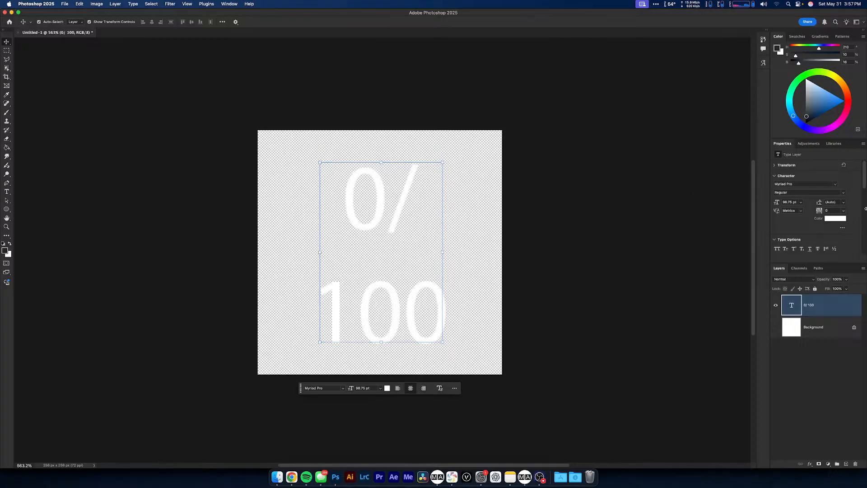
{"action": "double_click", "coordinate": [422, 278]}
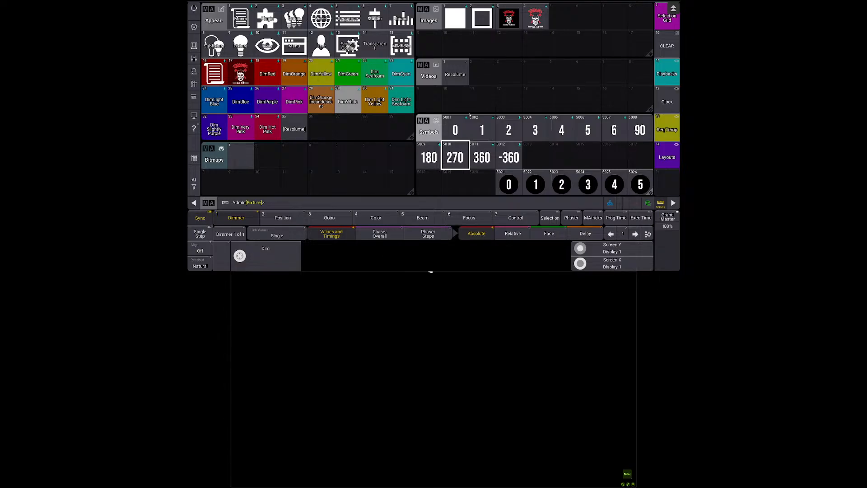
Step: Switch to grandMA3 onPC, reveal the symbol file names, examine the 270 symbol's lettering in its editor and close it
{"action": "key", "text": "ctrl"}
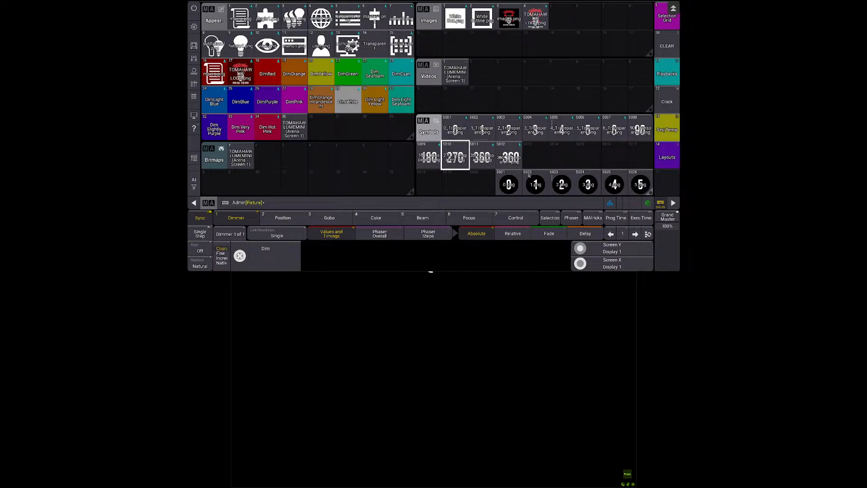
{"action": "key", "text": "ctrl"}
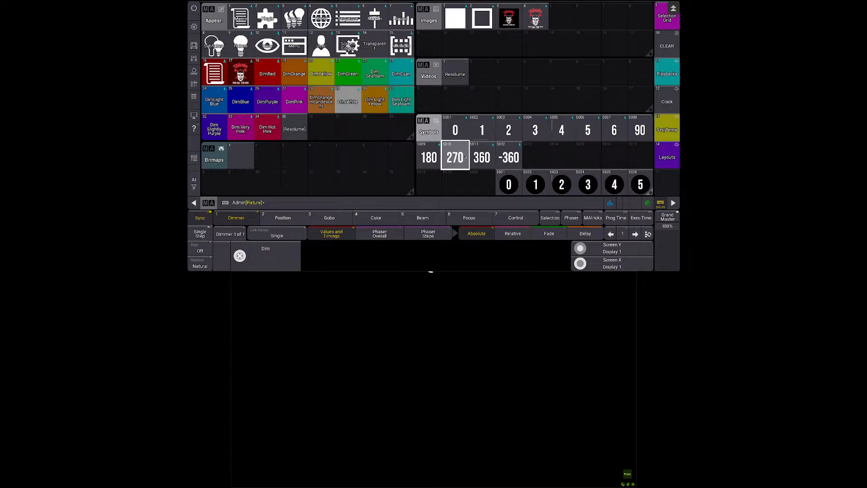
{"action": "right_click", "coordinate": [455, 156]}
{"action": "left_click", "coordinate": [476, 176]}
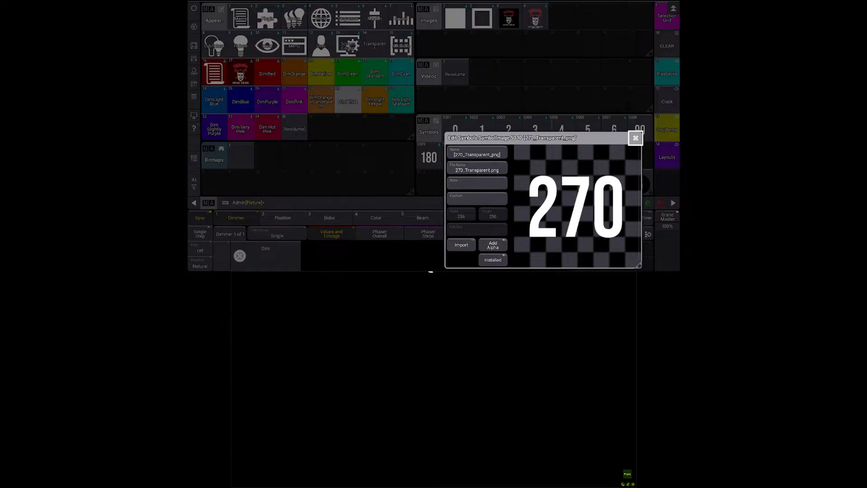
{"action": "left_click", "coordinate": [636, 138]}
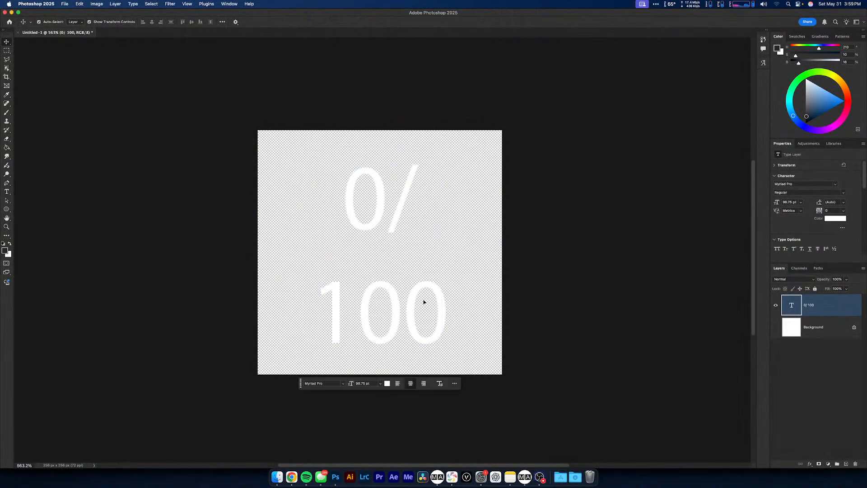
Step: Switch to Photoshop and try to change the two-line 0/ 100 text to the Bebas Neue font
{"action": "double_click", "coordinate": [424, 301]}
{"action": "left_click", "coordinate": [92, 21]}
{"action": "type", "text": "bebas"}
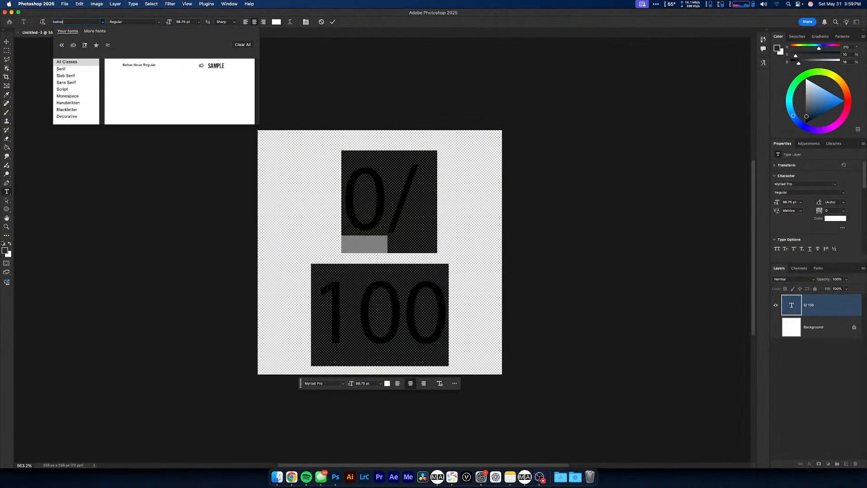
{"action": "left_click", "coordinate": [150, 63]}
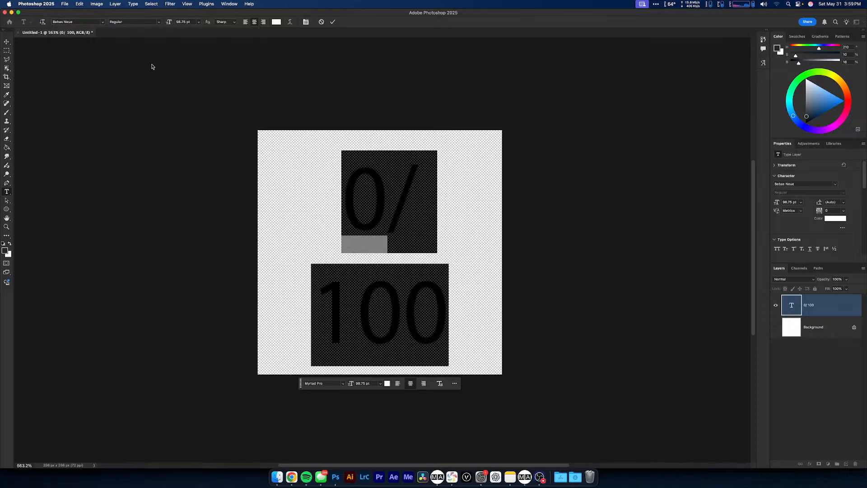
{"action": "left_click", "coordinate": [379, 188]}
{"action": "key", "text": "super+a"}
{"action": "left_click", "coordinate": [91, 24]}
{"action": "type", "text": "bebas"}
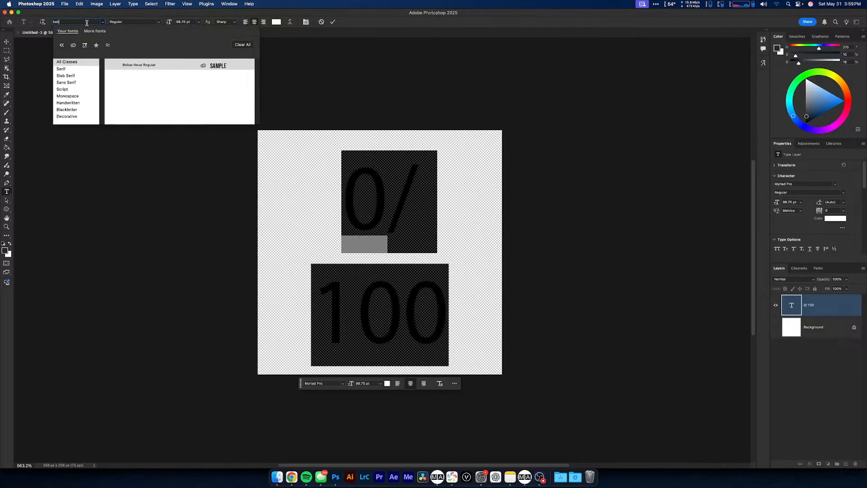
{"action": "left_click", "coordinate": [195, 66]}
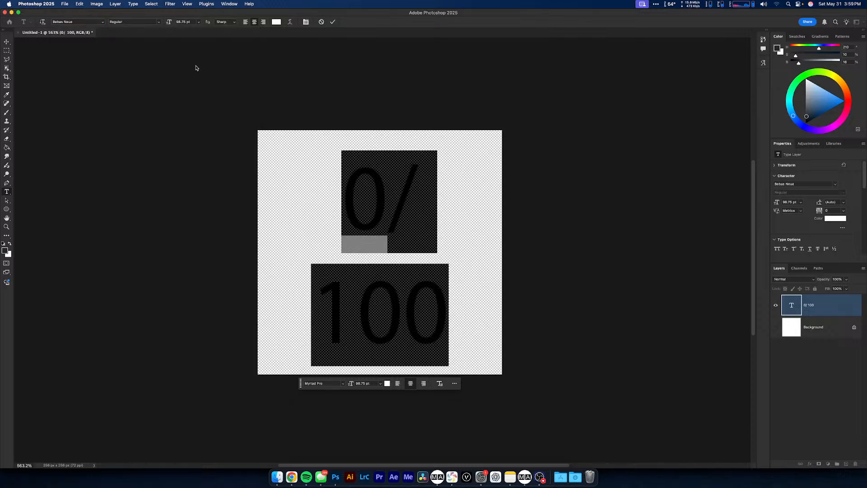
{"action": "left_click", "coordinate": [397, 252]}
{"action": "left_click", "coordinate": [7, 41]}
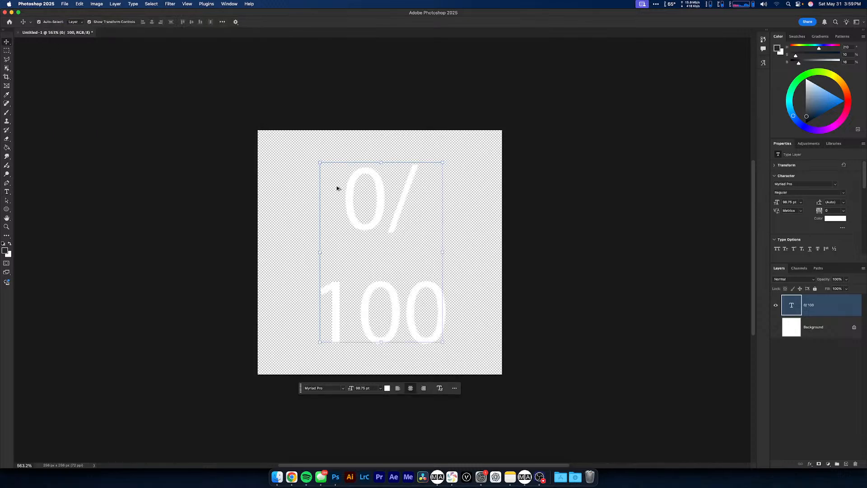
Step: Duplicate the 0/ 100 text layer, replace the copy's text with twa and try the Bebas Neue font on it
{"action": "left_click_drag", "start_coordinate": [356, 206], "coordinate": [399, 207]}
{"action": "double_click", "coordinate": [424, 200]}
{"action": "type", "text": "123"}
{"action": "key", "text": "BackSpace"}
{"action": "key", "text": "BackSpace"}
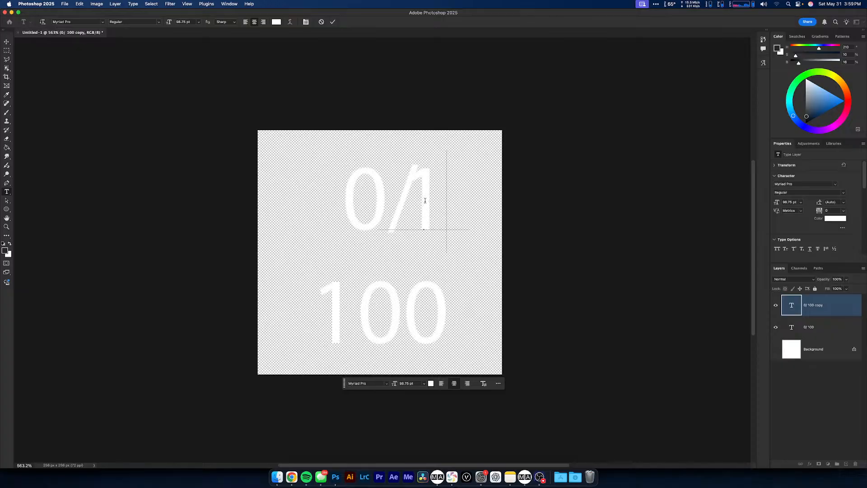
{"action": "key", "text": "BackSpace"}
{"action": "type", "text": "twa"}
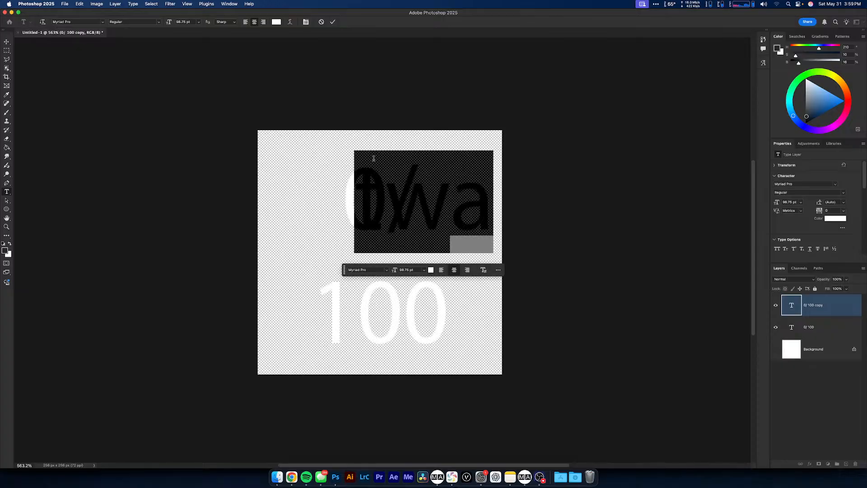
{"action": "left_click", "coordinate": [80, 21]}
{"action": "type", "text": "bebas"}
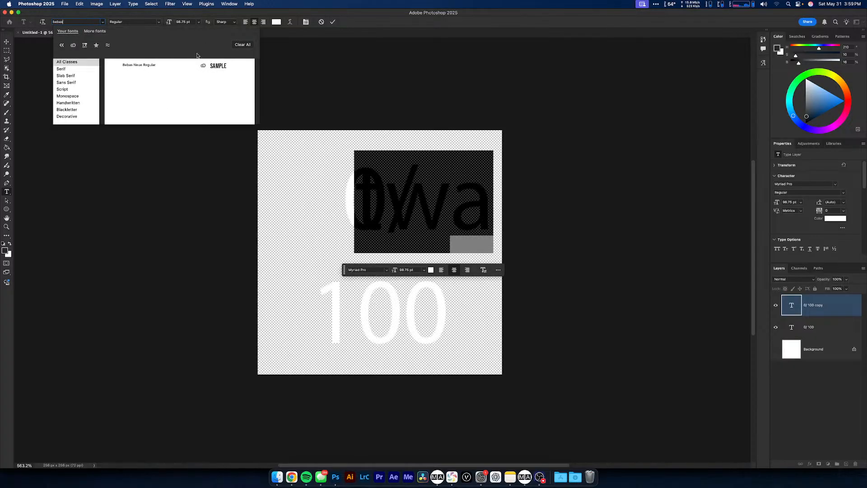
{"action": "left_click", "coordinate": [191, 67]}
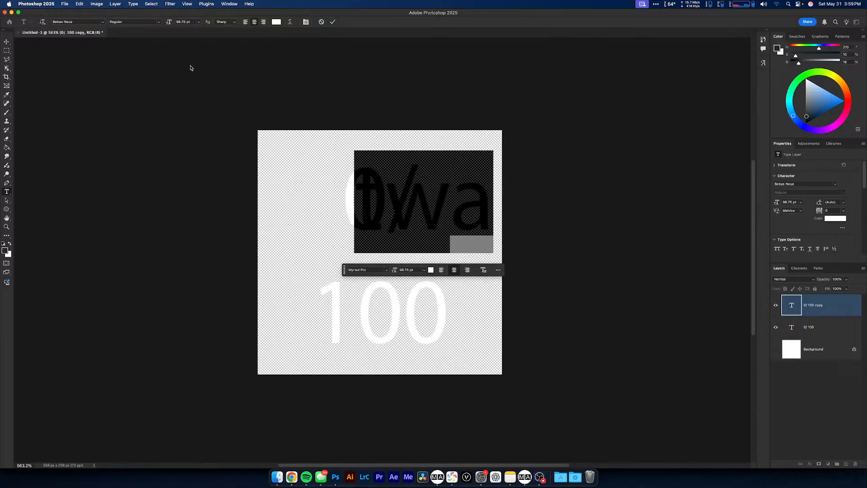
{"action": "left_click", "coordinate": [399, 193]}
{"action": "key", "text": "super+a"}
{"action": "left_click", "coordinate": [7, 41]}
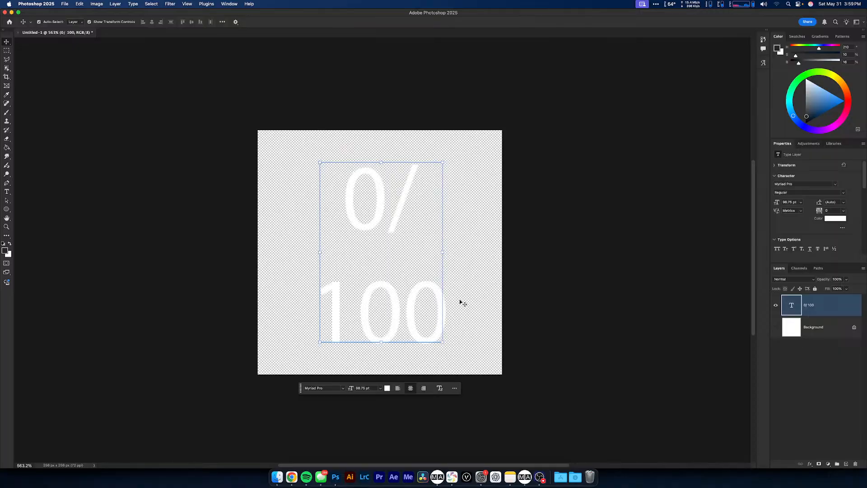
Step: Set the font of the whole 0/ 100 text layer to Bebas Neue Regular
{"action": "double_click", "coordinate": [389, 286]}
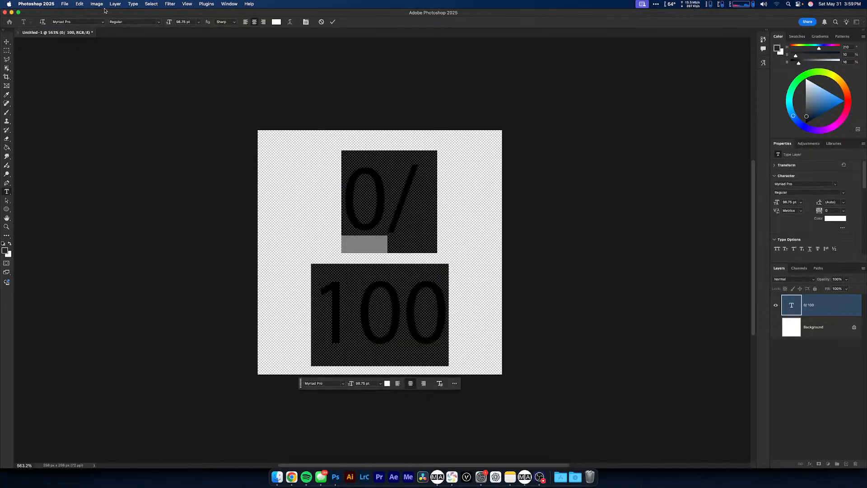
{"action": "left_click", "coordinate": [103, 22]}
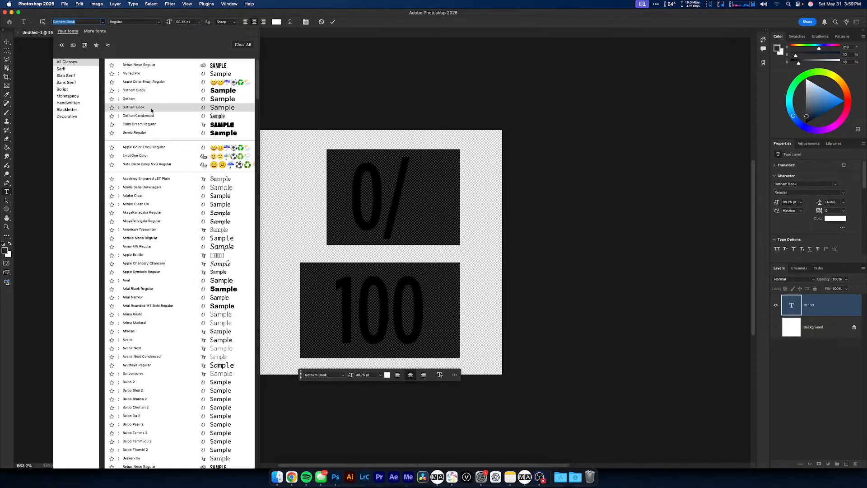
{"action": "left_click", "coordinate": [158, 67]}
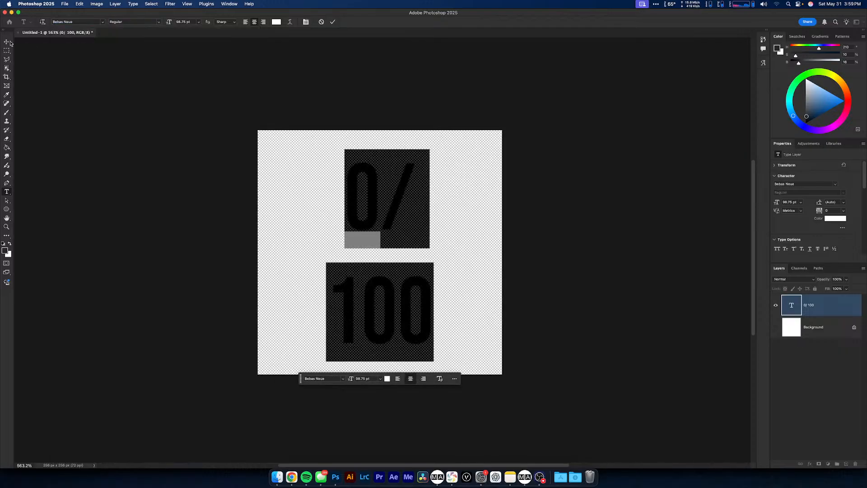
{"action": "key", "text": "super+Return"}
Step: Scale the 0/ 100 text proportionally to about 115% so its box spans the full canvas height, centred horizontally
{"action": "key", "text": "super+t"}
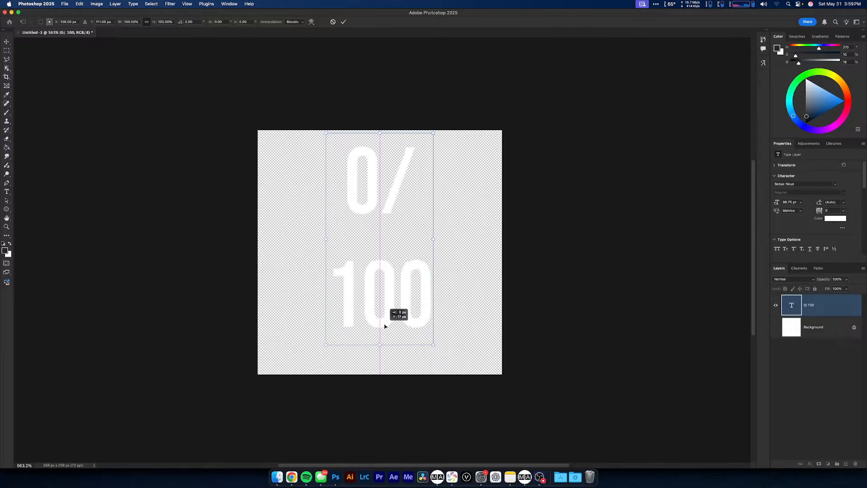
{"action": "left_click_drag", "start_coordinate": [376, 367], "coordinate": [380, 380]}
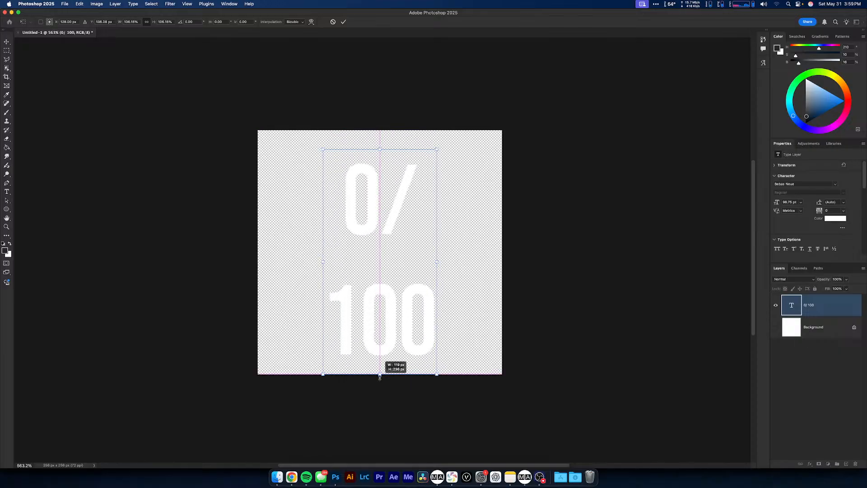
{"action": "left_click_drag", "start_coordinate": [380, 150], "coordinate": [379, 130]}
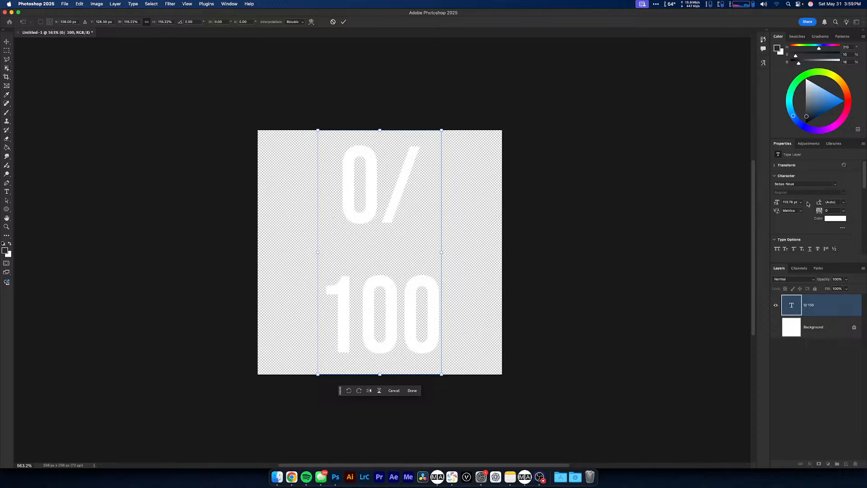
Step: Tighten the leading between the 0/ and 100 lines to about 92 pt and deselect the text layer
{"action": "double_click", "coordinate": [403, 216]}
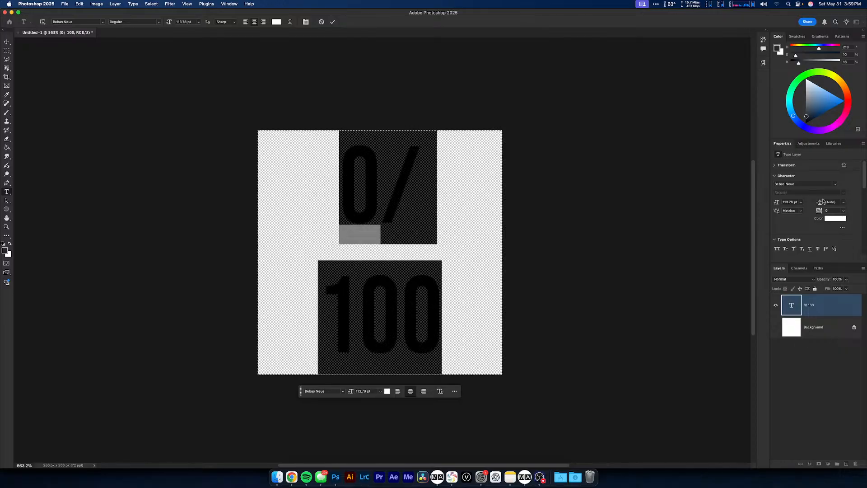
{"action": "left_click_drag", "start_coordinate": [820, 203], "coordinate": [801, 206]}
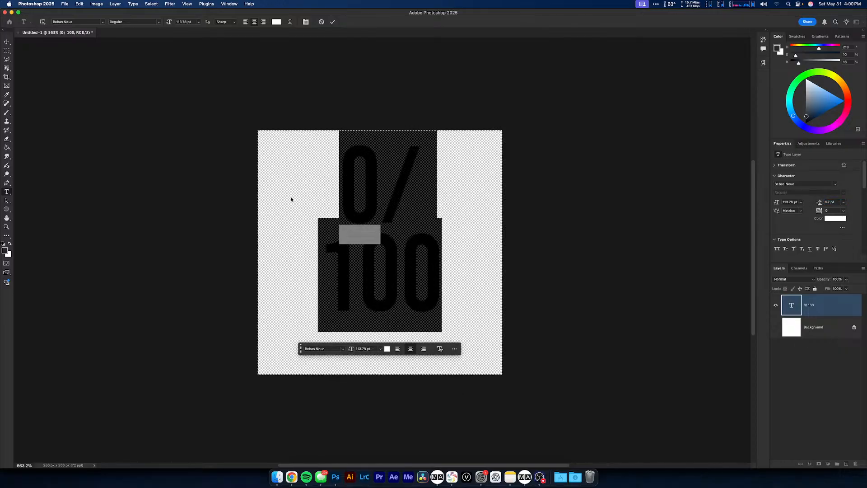
{"action": "left_click", "coordinate": [6, 42]}
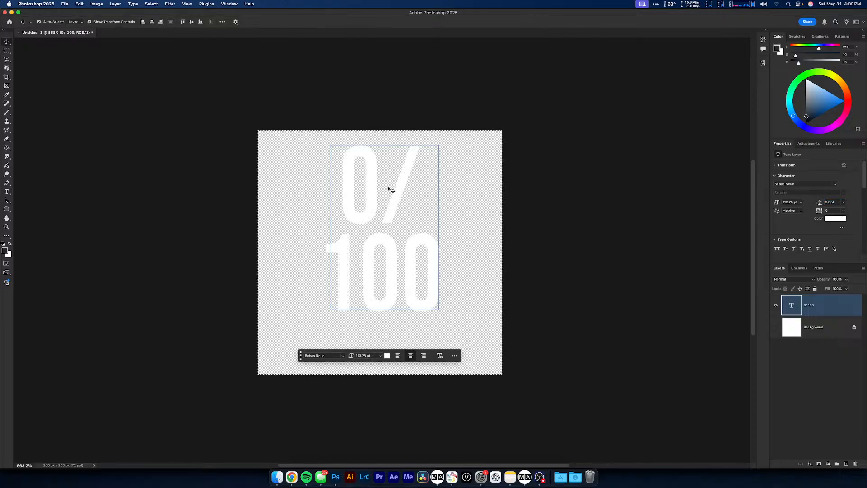
{"action": "left_click", "coordinate": [558, 311]}
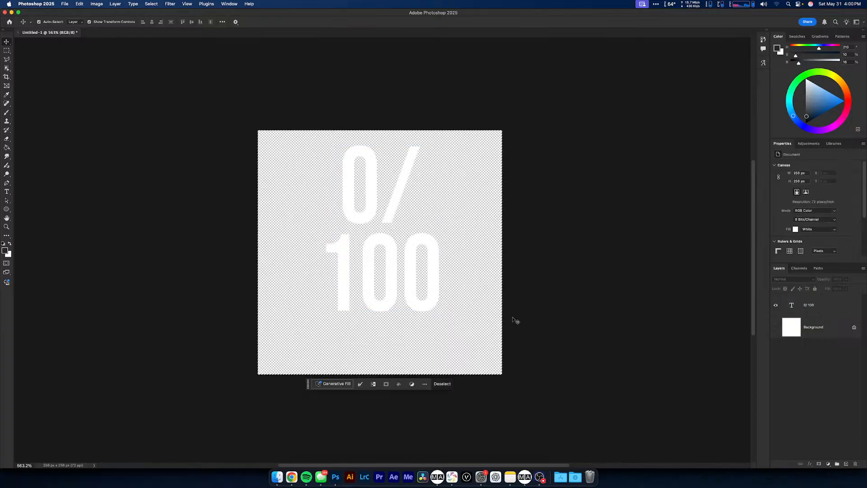
Step: Move the 0/ 100 text lower and scale it proportionally to about 138% so the lettering nearly fills the canvas height
{"action": "left_click", "coordinate": [373, 281]}
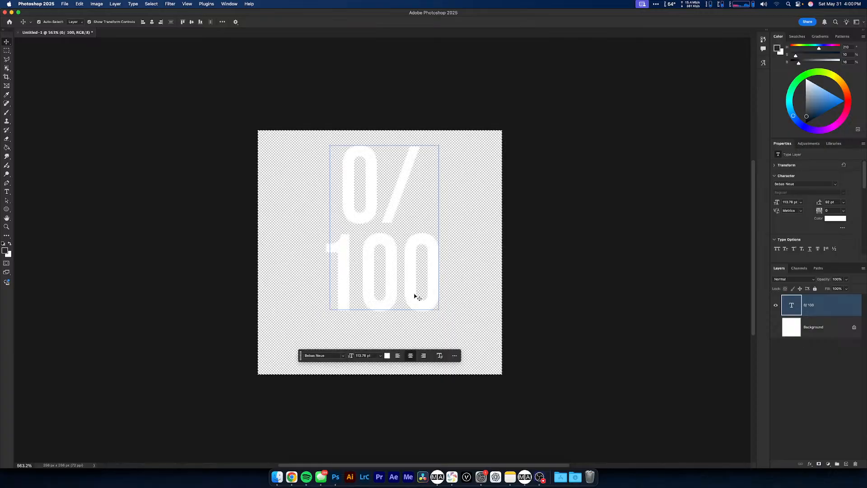
{"action": "right_click", "coordinate": [825, 304]}
{"action": "left_click", "coordinate": [692, 280]}
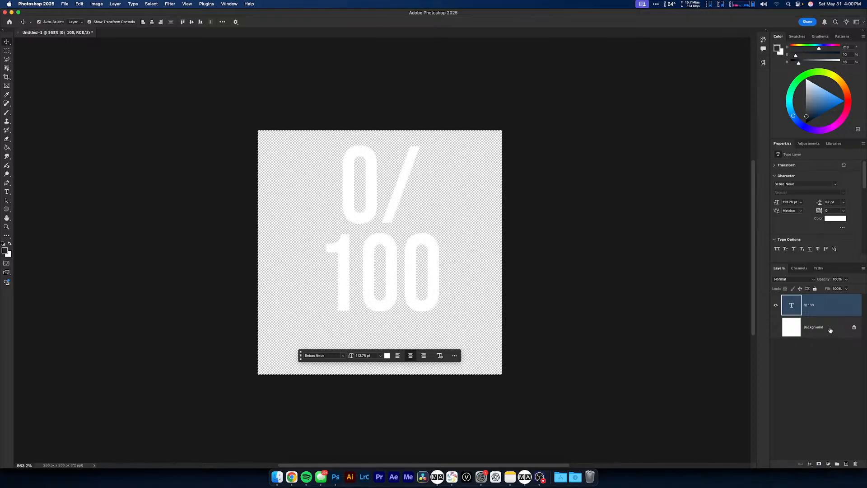
{"action": "left_click", "coordinate": [818, 318]}
{"action": "left_click", "coordinate": [815, 307]}
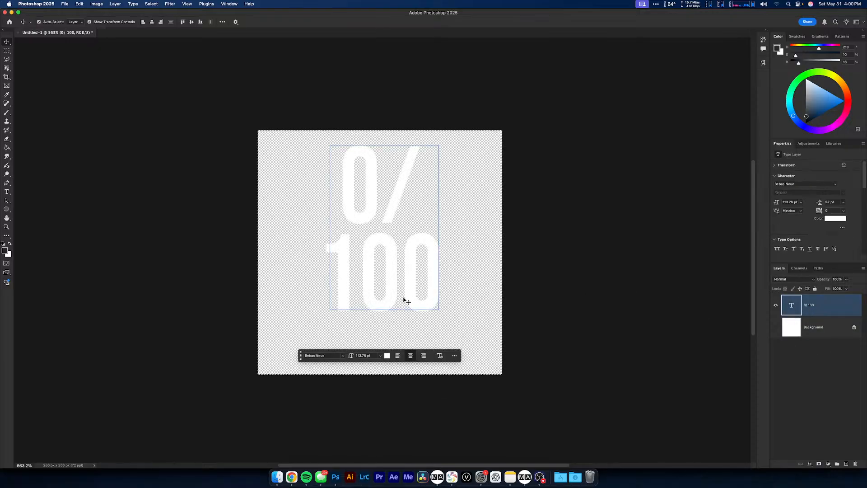
{"action": "left_click_drag", "start_coordinate": [405, 300], "coordinate": [385, 325]}
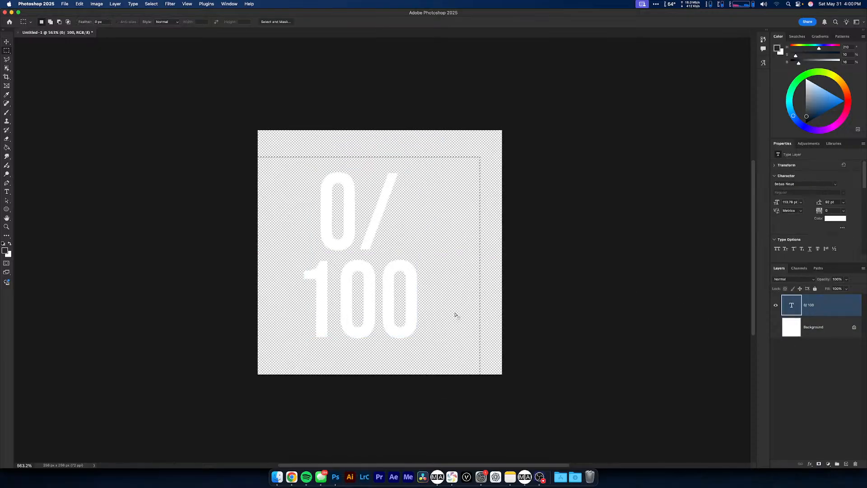
{"action": "key", "text": "super+t"}
{"action": "left_click_drag", "start_coordinate": [363, 343], "coordinate": [380, 397]}
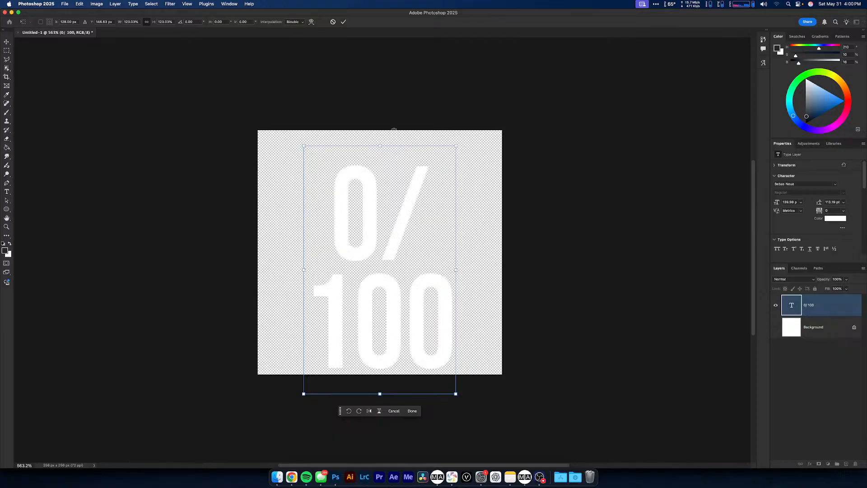
{"action": "left_click_drag", "start_coordinate": [388, 145], "coordinate": [389, 117]}
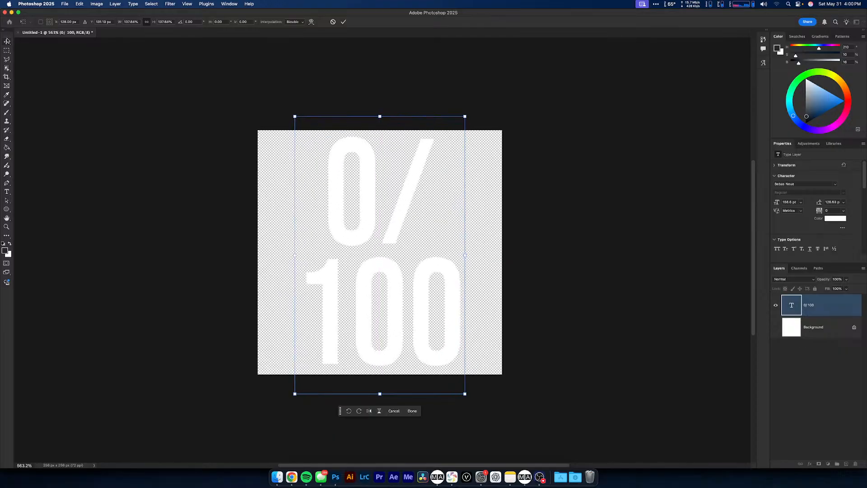
{"action": "left_click", "coordinate": [7, 41]}
Step: Align the 0/ 100 text to the canvas, centred horizontally and vertically, and deselect it
{"action": "left_click", "coordinate": [222, 21]}
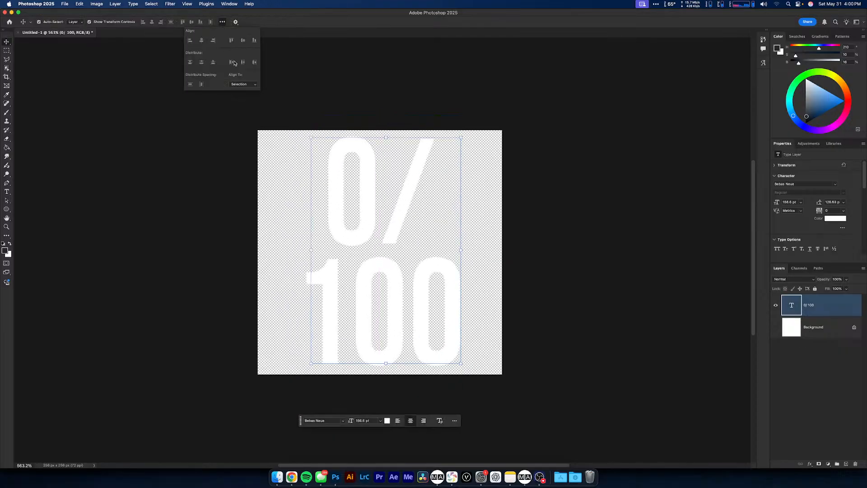
{"action": "left_click", "coordinate": [241, 84]}
{"action": "left_click", "coordinate": [239, 92]}
{"action": "left_click", "coordinate": [243, 41]}
{"action": "left_click", "coordinate": [200, 42]}
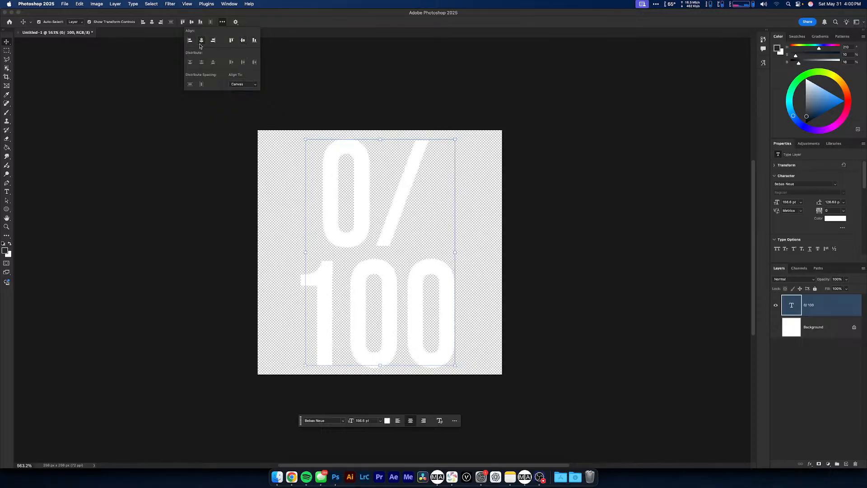
{"action": "left_click", "coordinate": [153, 143]}
Step: Open the Export As settings for the 0/ 100 image
{"action": "left_click", "coordinate": [64, 4]}
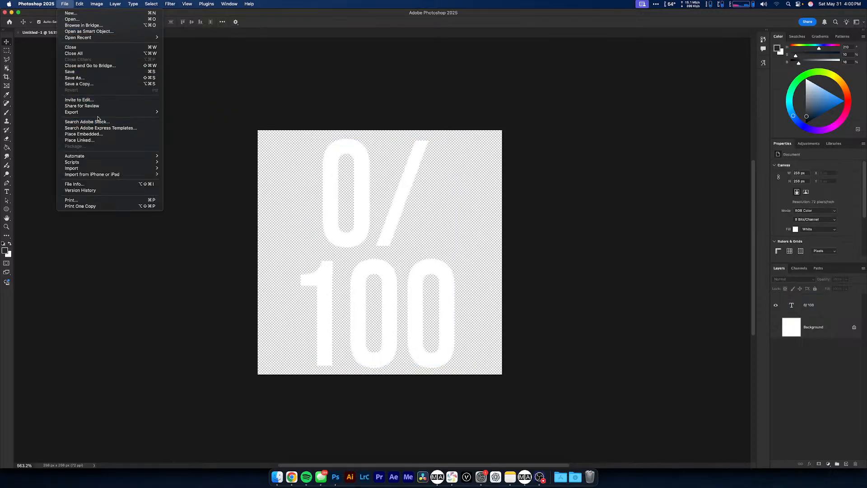
{"action": "mouse_move", "coordinate": [91, 112]}
{"action": "left_click", "coordinate": [194, 118]}
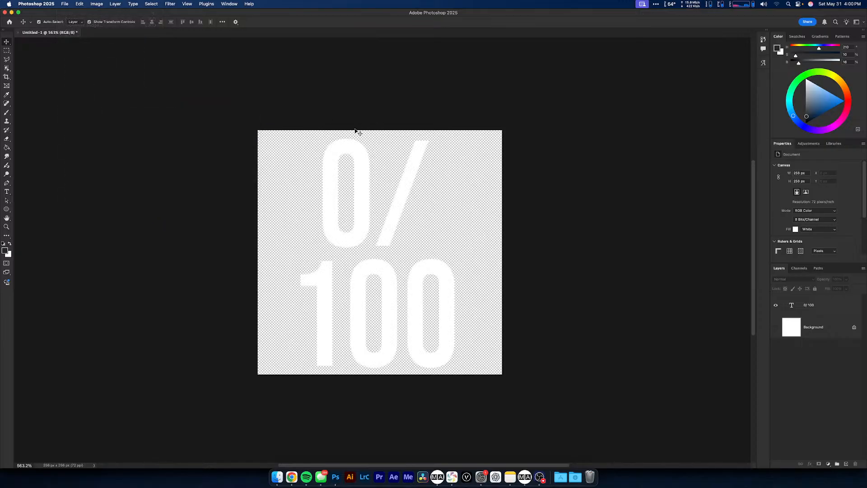
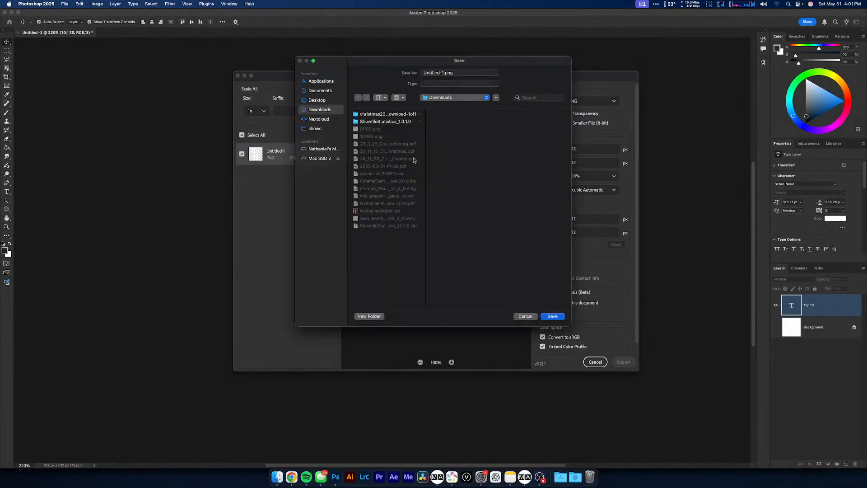
Step: Save the exported 10/ 50 symbol as a PNG named 10/50 in the Downloads folder
{"action": "left_click", "coordinate": [371, 136]}
{"action": "key", "text": "BackSpace"}
{"action": "key", "text": "BackSpace"}
{"action": "key", "text": "BackSpace"}
{"action": "type", "text": "50"}
{"action": "left_click", "coordinate": [553, 317]}
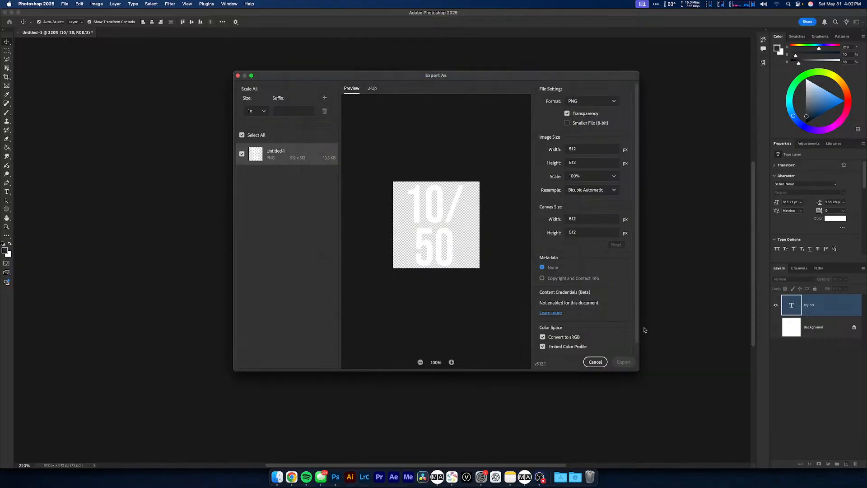
Step: Switch to Finder and delete the 270 symbol screenshot and Untitled Show.cs2 from the Desktop
{"action": "left_click", "coordinate": [275, 480]}
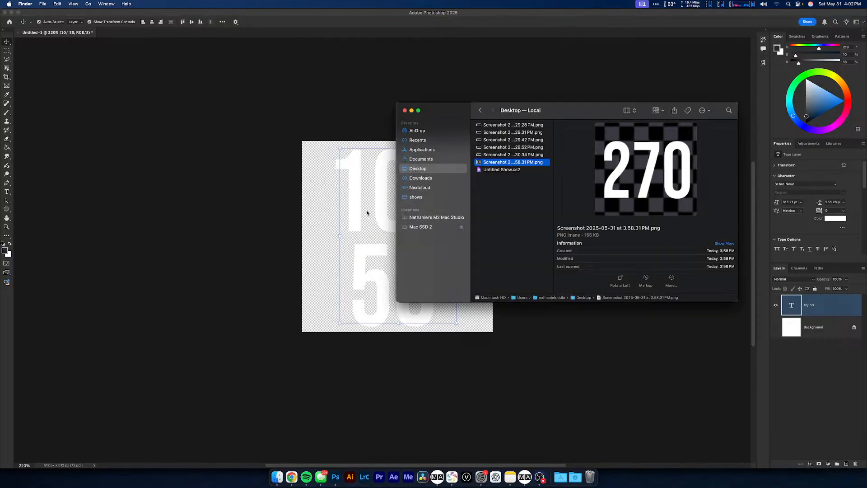
{"action": "left_click_drag", "start_coordinate": [546, 108], "coordinate": [431, 89]}
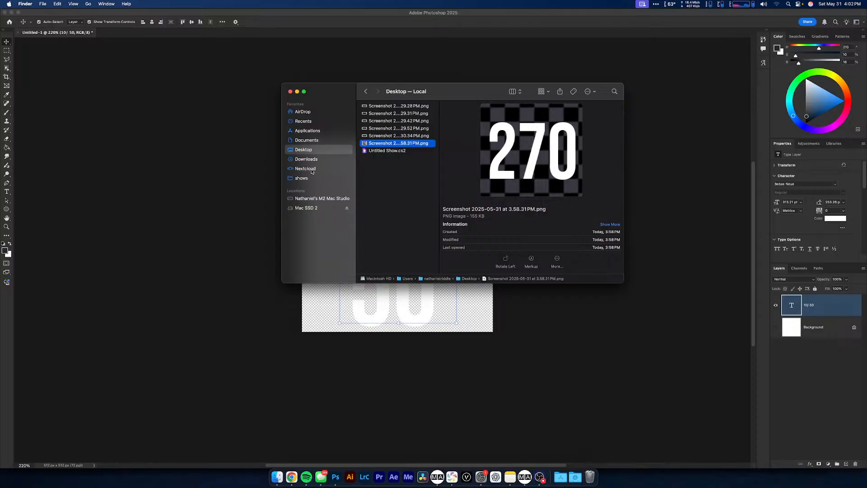
{"action": "key", "text": "super+BackSpace"}
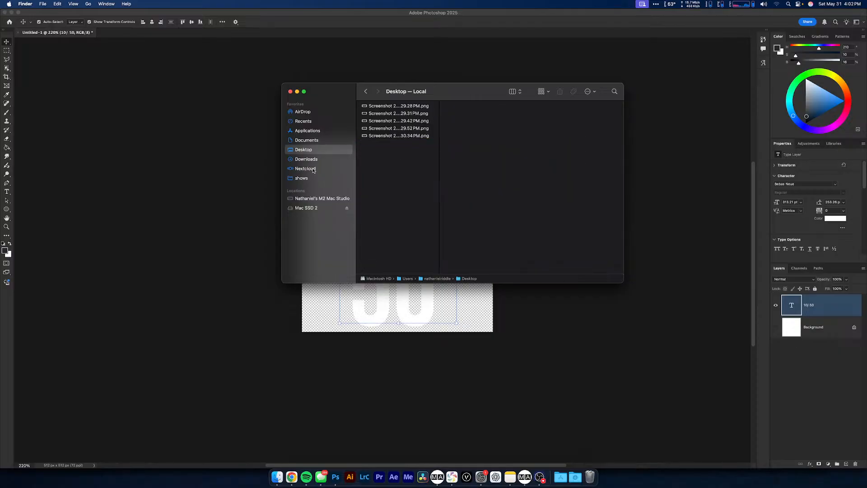
Step: Open the lib_images folder inside the shared resource folder of gma3_2.2.5
{"action": "left_click", "coordinate": [313, 169]}
{"action": "left_click", "coordinate": [313, 177]}
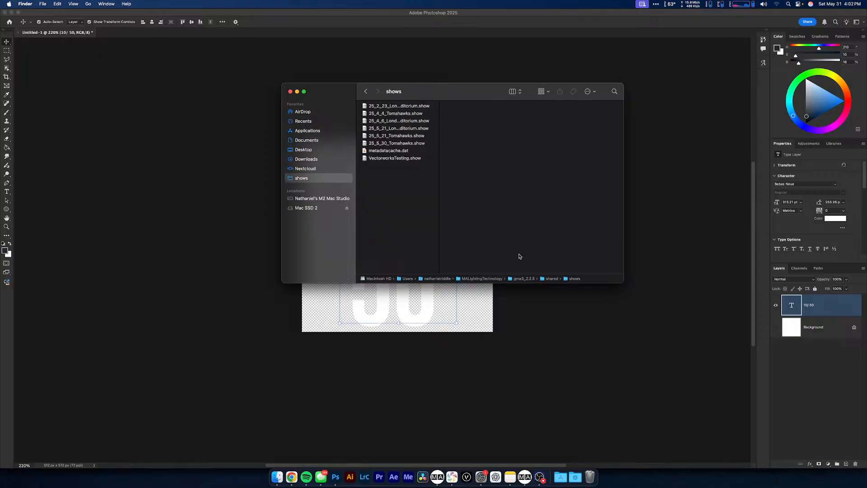
{"action": "double_click", "coordinate": [522, 279]}
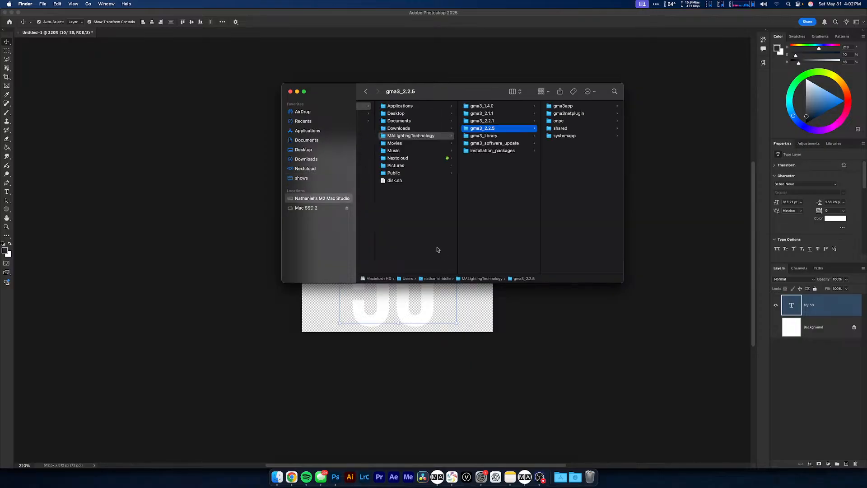
{"action": "left_click", "coordinate": [568, 129]}
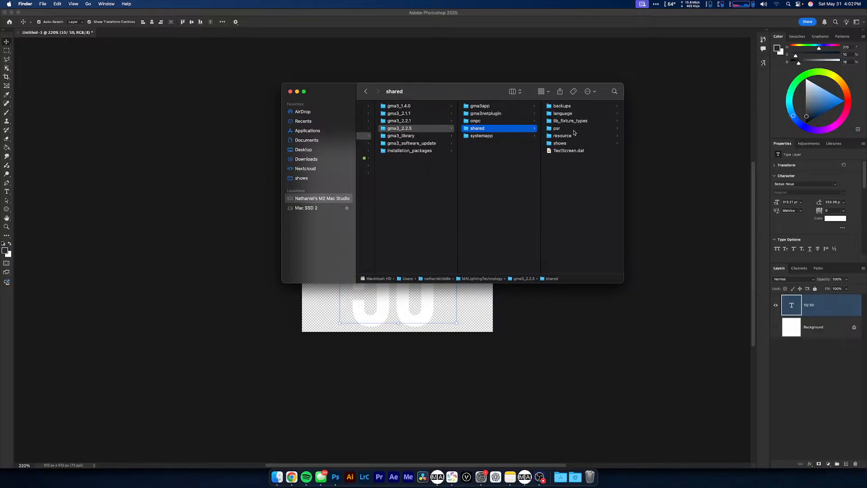
{"action": "left_click", "coordinate": [570, 136]}
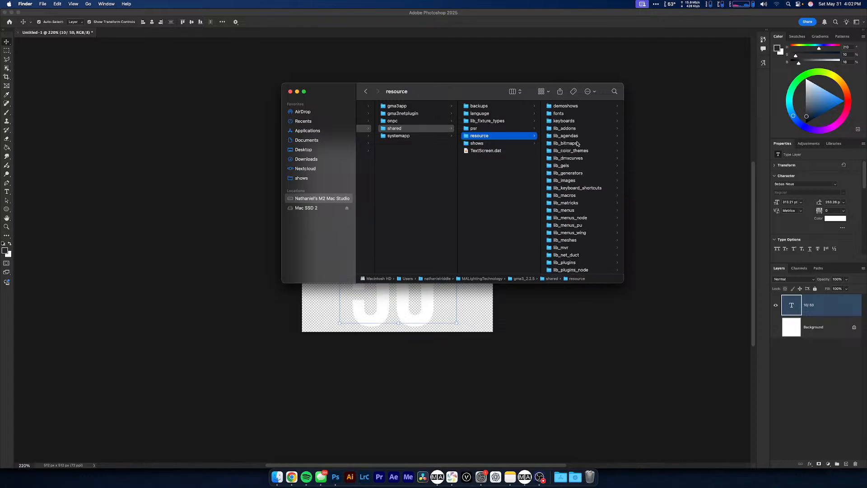
{"action": "left_click", "coordinate": [571, 180]}
Step: Move 10/50.png, 10/100.png and 0/100.png from Downloads into the lib_images folder and leave Finder
{"action": "left_click", "coordinate": [575, 477]}
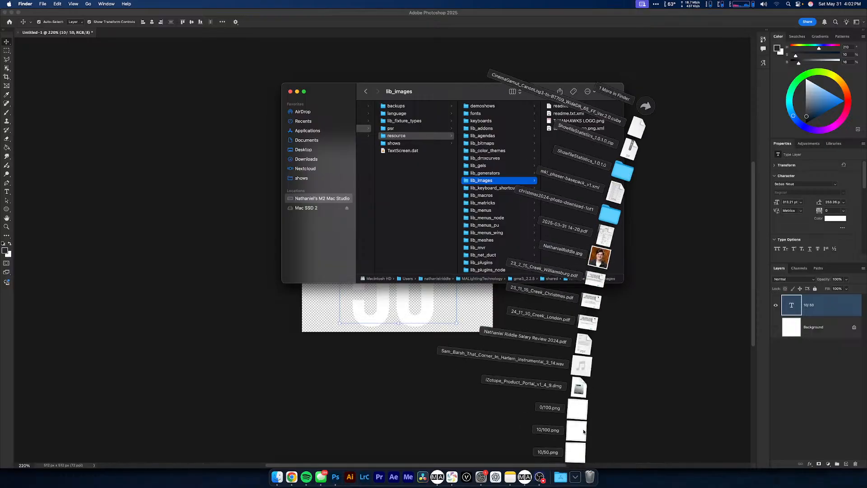
{"action": "left_click_drag", "start_coordinate": [571, 450], "coordinate": [573, 227]}
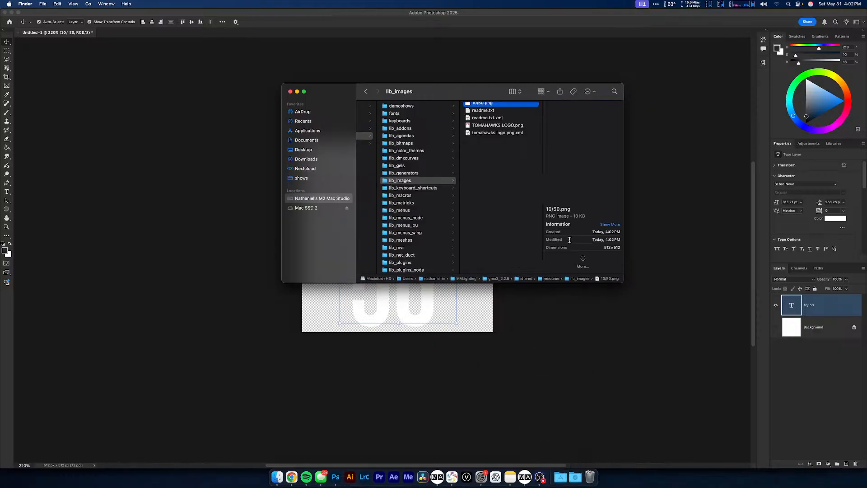
{"action": "left_click", "coordinate": [573, 478]}
{"action": "left_click_drag", "start_coordinate": [572, 449], "coordinate": [528, 195]}
{"action": "left_click", "coordinate": [575, 476]}
{"action": "left_click_drag", "start_coordinate": [571, 450], "coordinate": [525, 220]}
{"action": "left_click", "coordinate": [570, 309]}
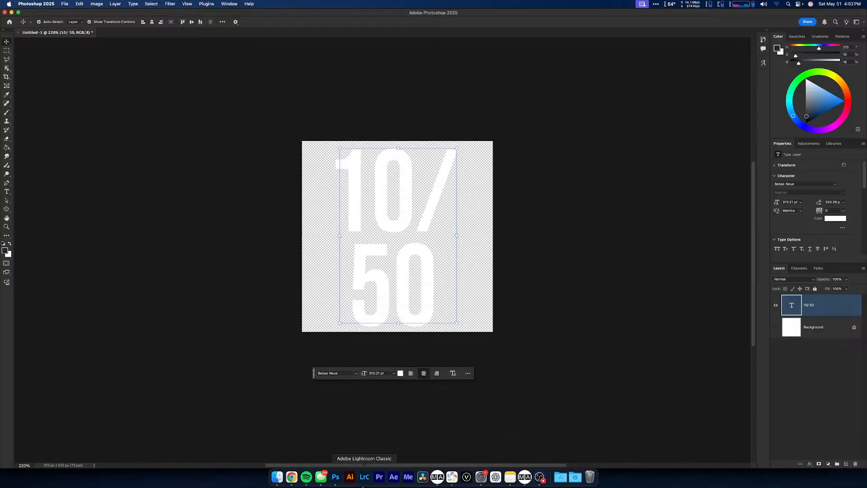
Step: Switch to grandMA3 and open the image import list for empty slot 5 of the Images pool
{"action": "left_click", "coordinate": [524, 477]}
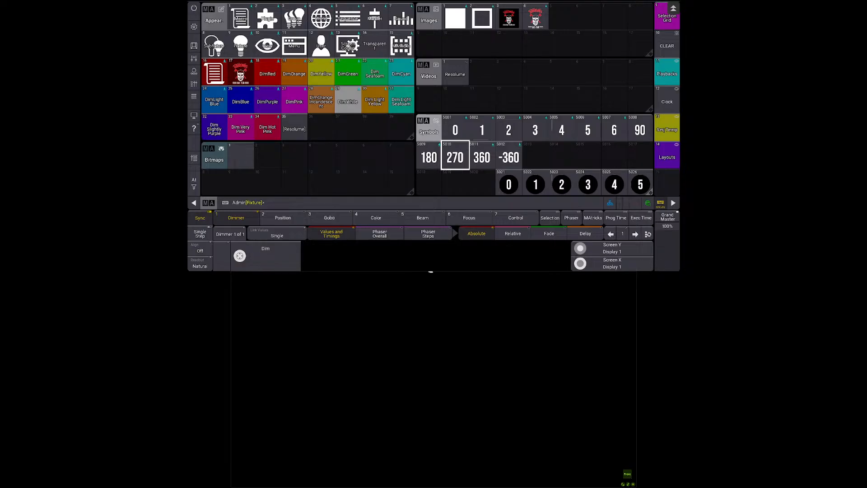
{"action": "right_click", "coordinate": [560, 17]}
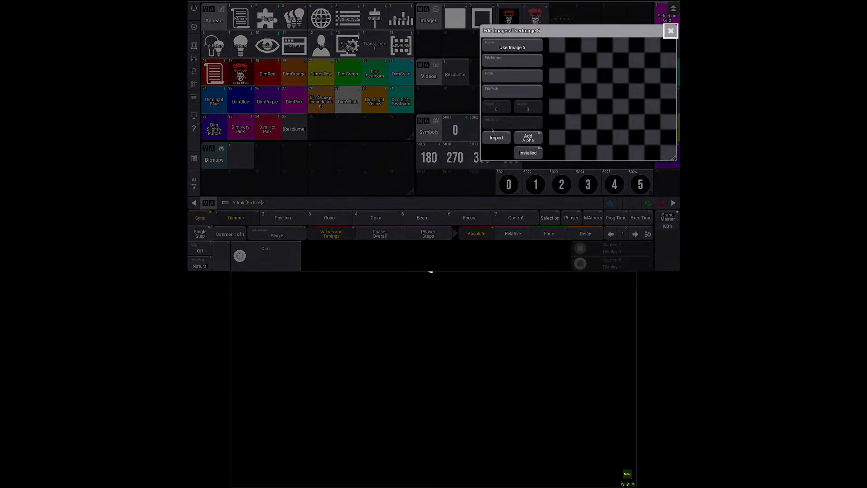
{"action": "left_click", "coordinate": [490, 138]}
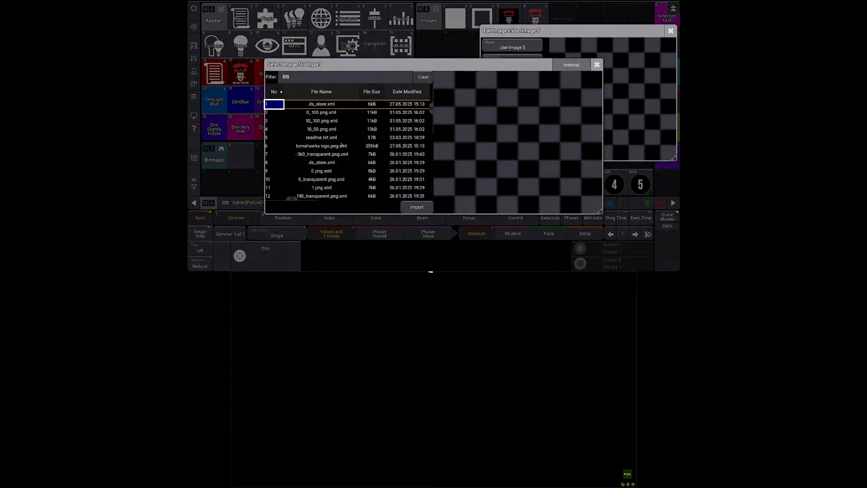
Step: Look through the importable image files and preview the numbered symbols in the list
{"action": "scroll", "coordinate": [339, 127], "scroll_direction": "down", "scroll_amount": 3}
{"action": "left_click", "coordinate": [326, 145]}
{"action": "left_click", "coordinate": [326, 170]}
{"action": "key", "text": "Down"}
{"action": "key", "text": "Down"}
{"action": "key", "text": "Down"}
{"action": "key", "text": "Down"}
{"action": "key", "text": "Down"}
{"action": "key", "text": "Down"}
{"action": "key", "text": "Down"}
{"action": "key", "text": "Down"}
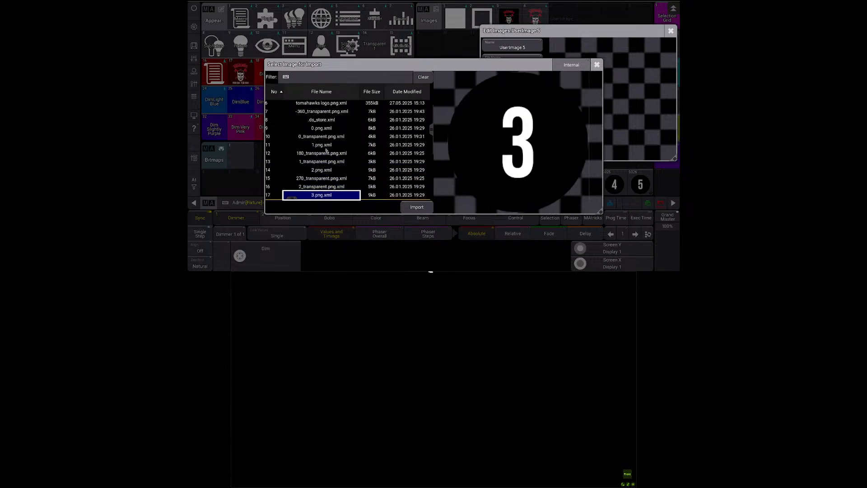
{"action": "key", "text": "Down"}
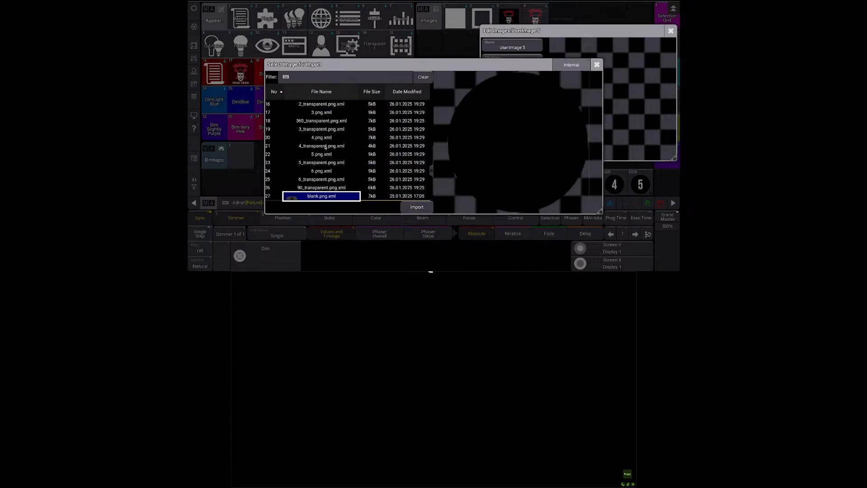
{"action": "key", "text": "Down"}
{"action": "key", "text": "Up"}
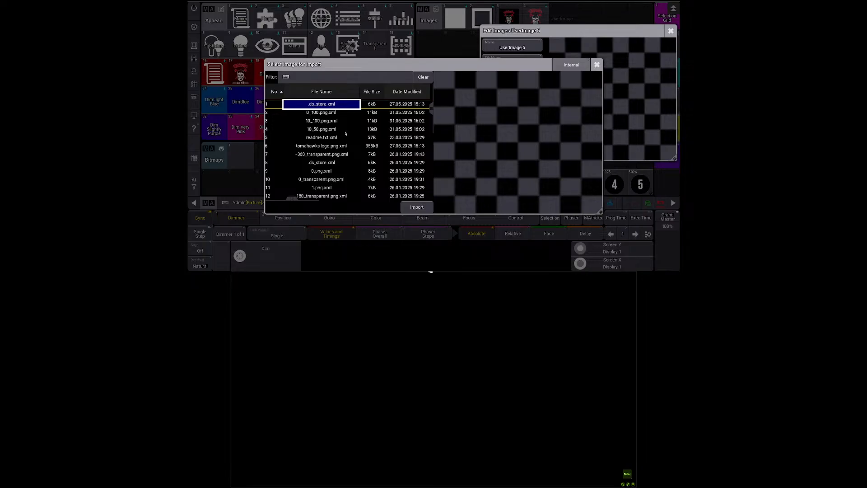
Step: Import 0_100.png into image slot 5 and close its editor
{"action": "left_click", "coordinate": [335, 120]}
{"action": "left_click", "coordinate": [334, 112]}
{"action": "left_click", "coordinate": [417, 207]}
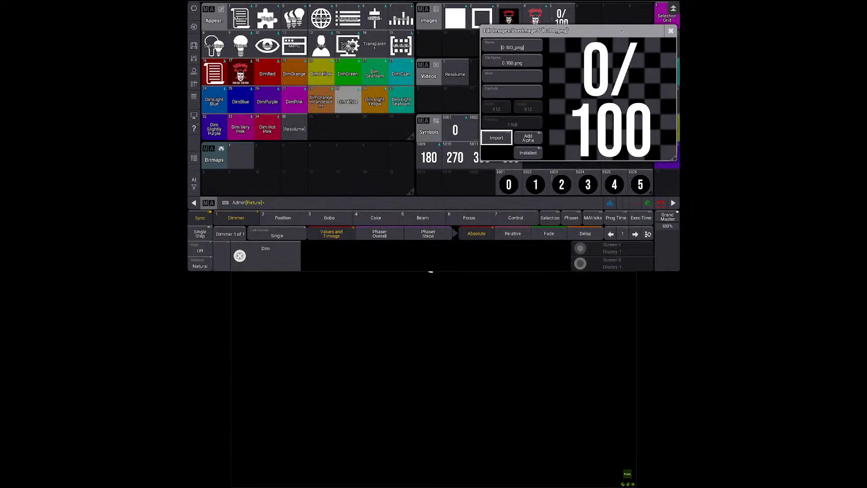
{"action": "left_click", "coordinate": [670, 31]}
{"action": "left_click", "coordinate": [588, 17]}
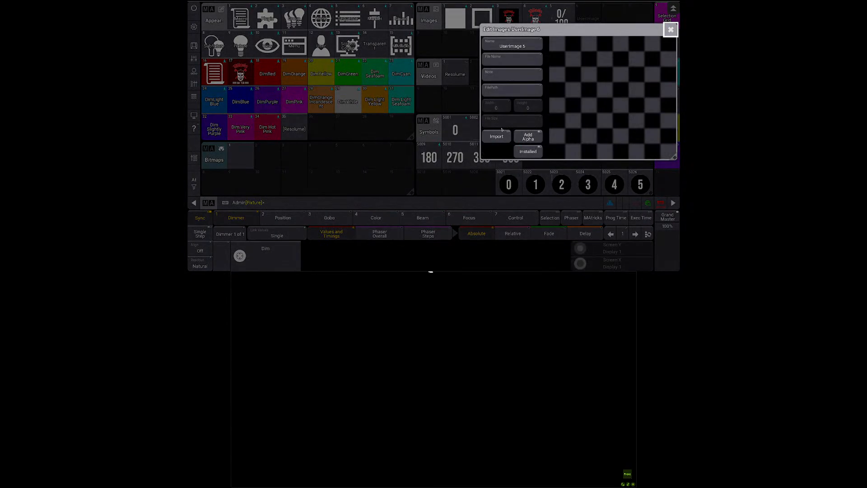
{"action": "left_click", "coordinate": [495, 137]}
{"action": "left_click", "coordinate": [335, 112]}
{"action": "left_click", "coordinate": [413, 207]}
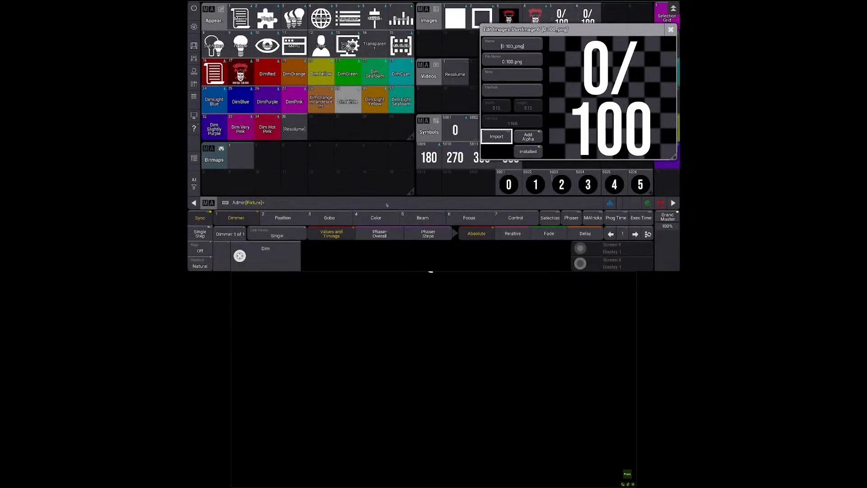
{"action": "left_click", "coordinate": [670, 30]}
{"action": "key", "text": "Delete"}
{"action": "left_click", "coordinate": [588, 18]}
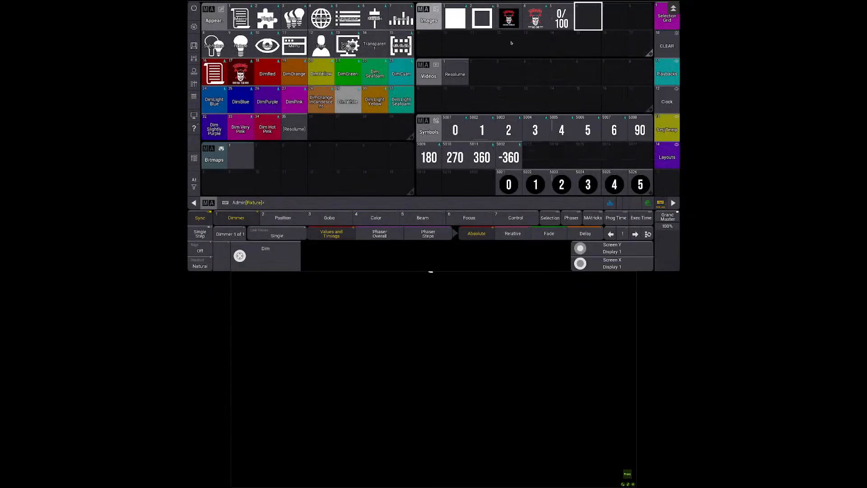
Step: Import 10_100.png into image slot 6 and close its editor
{"action": "left_click_drag", "start_coordinate": [587, 19], "coordinate": [562, 28]}
{"action": "left_click", "coordinate": [563, 29]}
{"action": "left_click", "coordinate": [497, 119]}
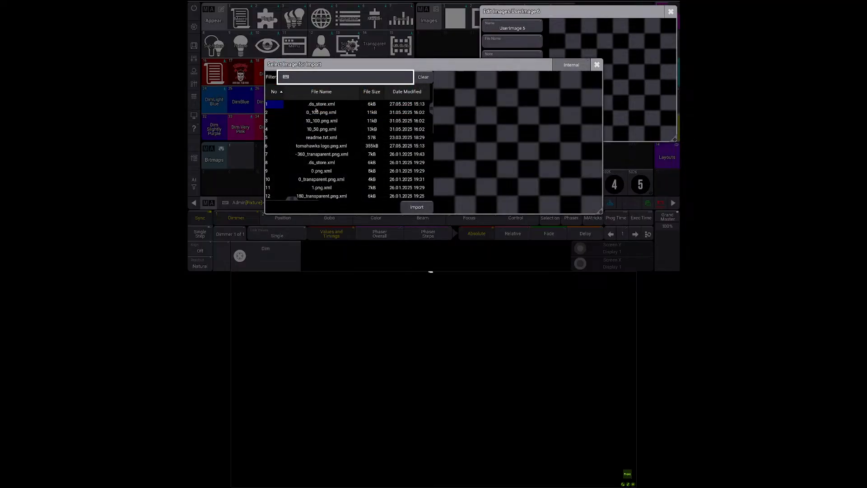
{"action": "left_click", "coordinate": [322, 121]}
{"action": "left_click", "coordinate": [417, 206]}
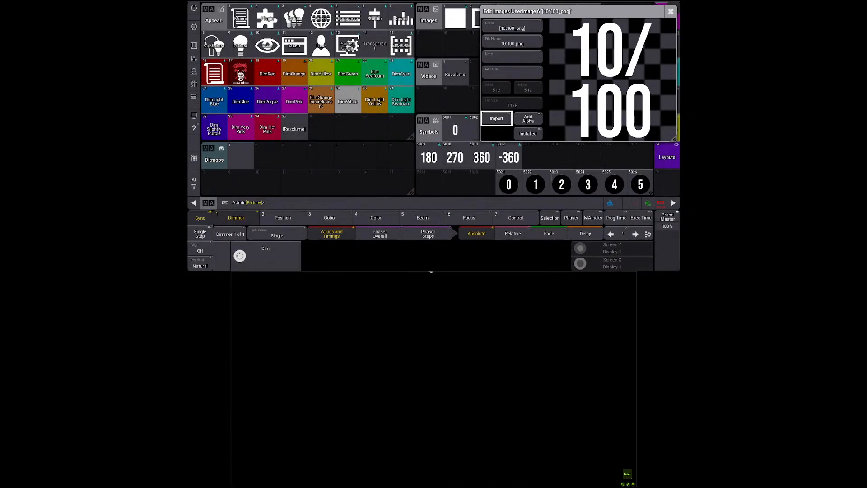
{"action": "left_click", "coordinate": [671, 13]}
Step: Import 10_50.png into image slot 7 and close its editor
{"action": "left_click", "coordinate": [616, 18]}
{"action": "left_click", "coordinate": [496, 131]}
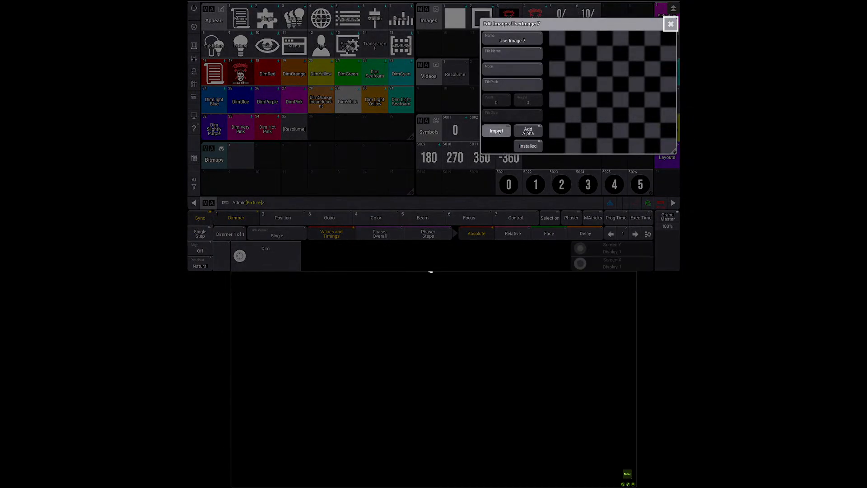
{"action": "left_click", "coordinate": [320, 130]}
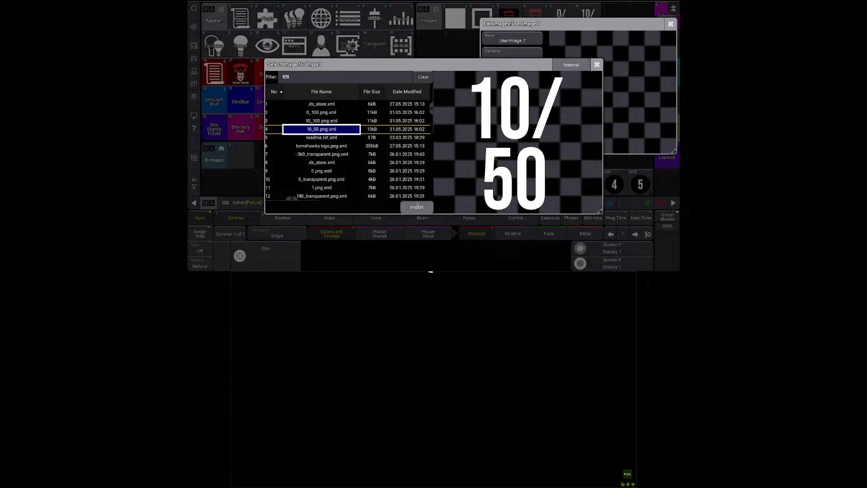
{"action": "left_click", "coordinate": [416, 207]}
{"action": "left_click", "coordinate": [668, 28]}
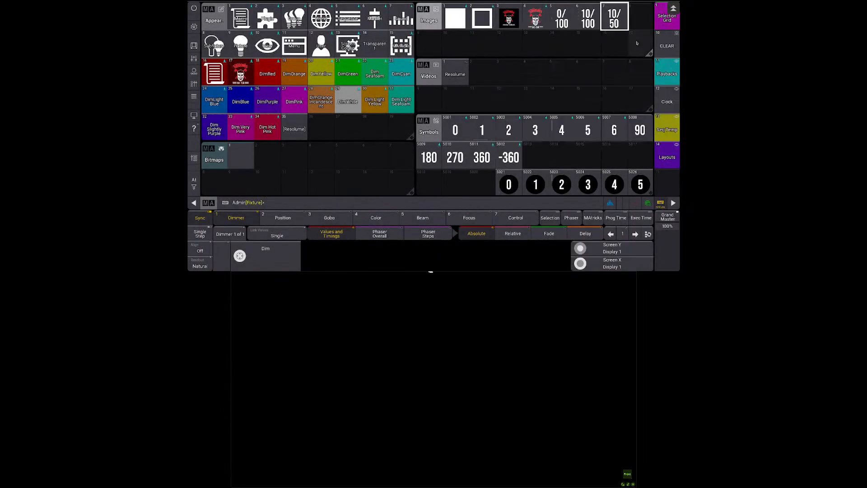
Step: Try to move the 10/50 image from the Images pool into an empty Symbols pool slot
{"action": "key", "text": "m"}
{"action": "left_click", "coordinate": [614, 19]}
{"action": "left_click", "coordinate": [586, 152]}
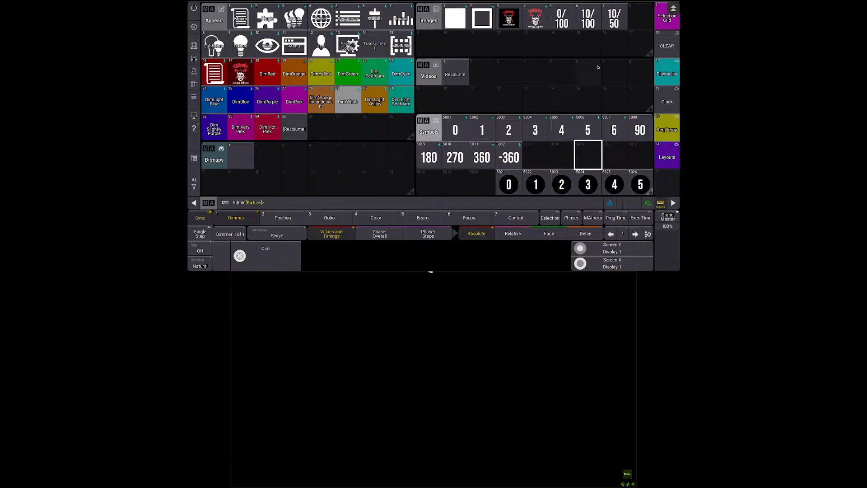
Step: Copy images 5 through 7 into the Symbols pool, starting at empty slot 5013
{"action": "key", "text": "c"}
{"action": "left_click", "coordinate": [564, 19]}
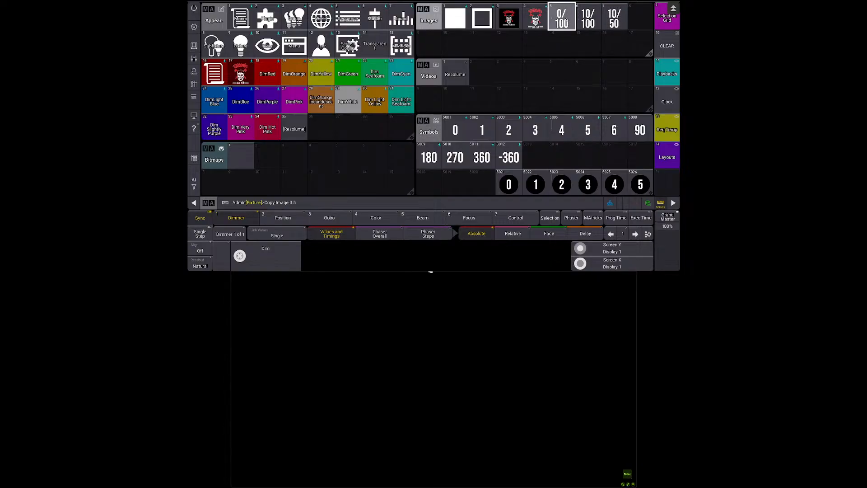
{"action": "left_click", "coordinate": [614, 19]}
{"action": "left_click", "coordinate": [535, 156]}
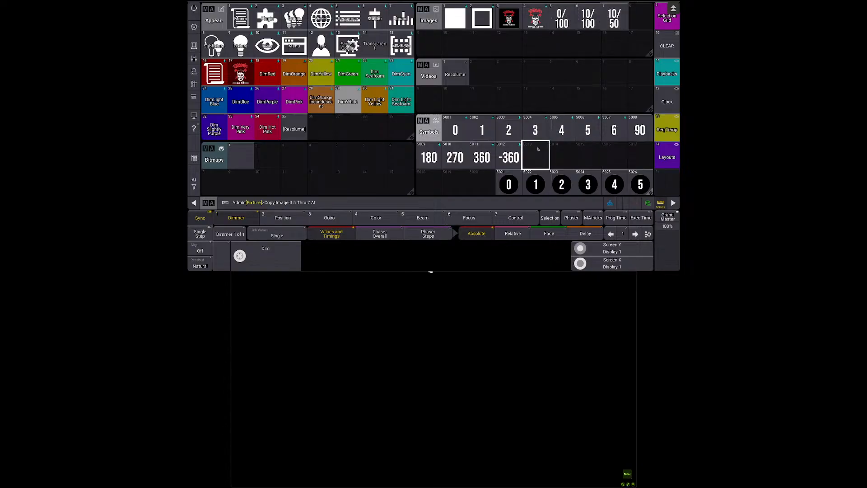
Step: Delete the 0/100, 10/100 and 10/50 images from slots 5 to 7 of the Images pool
{"action": "key", "text": "d"}
{"action": "left_click", "coordinate": [562, 19]}
{"action": "left_click", "coordinate": [588, 19]}
{"action": "left_click", "coordinate": [613, 19]}
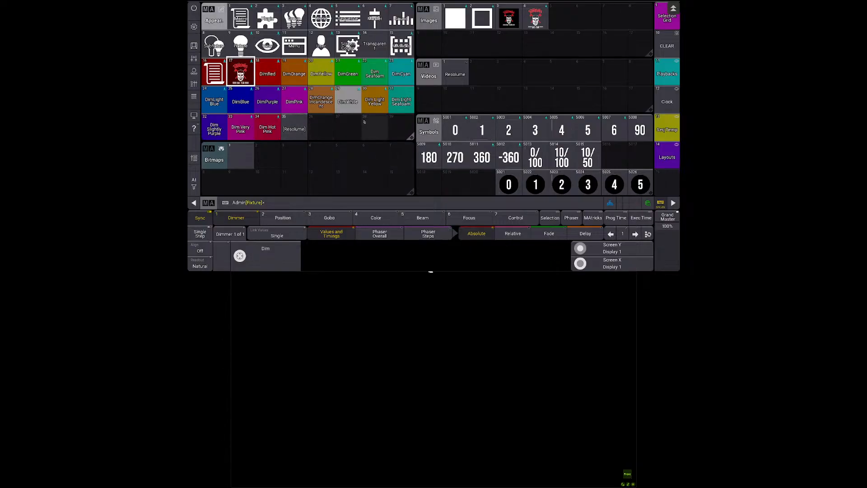
Step: Create an appearance in empty slot 297 with a background of 50% alpha and about 58.5% red
{"action": "scroll", "coordinate": [370, 128], "scroll_direction": "down", "scroll_amount": 10}
{"action": "scroll", "coordinate": [363, 123], "scroll_direction": "down", "scroll_amount": 10}
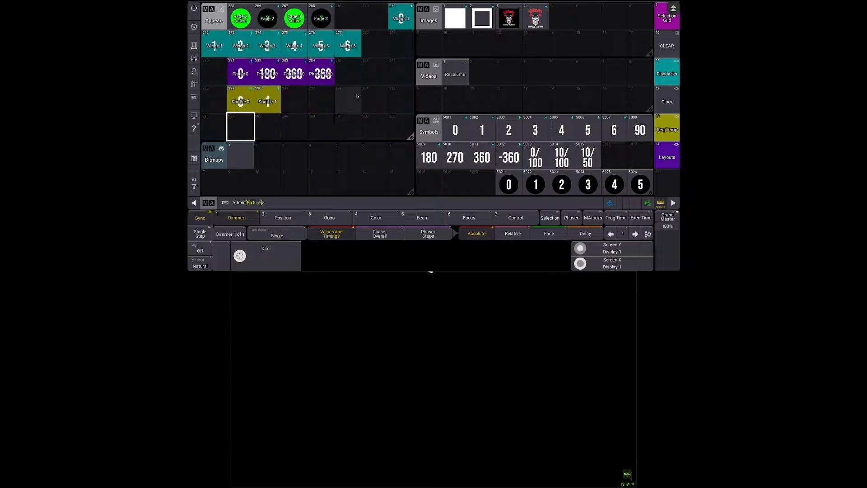
{"action": "left_click", "coordinate": [246, 124]}
{"action": "left_click", "coordinate": [374, 208]}
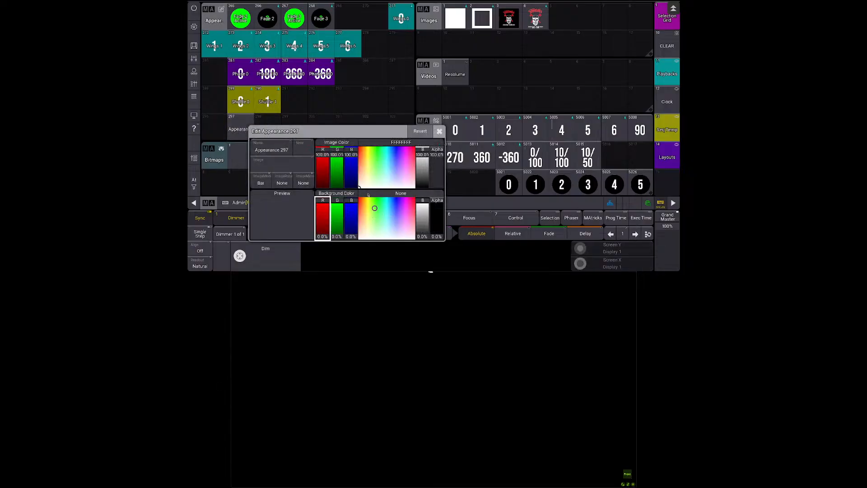
{"action": "left_click", "coordinate": [440, 210]}
{"action": "type", "text": "50"}
{"action": "key", "text": "Return"}
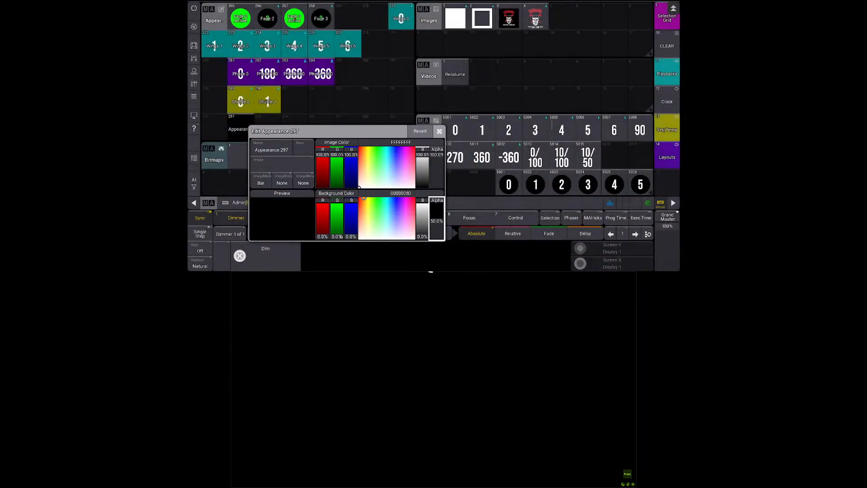
{"action": "left_click_drag", "start_coordinate": [320, 241], "coordinate": [323, 216]}
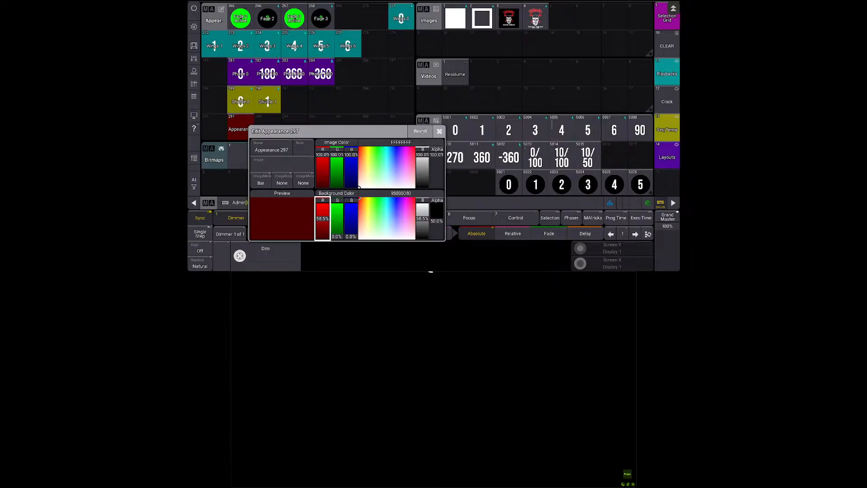
{"action": "left_click", "coordinate": [439, 132]}
Step: Check the Shuffle 0 appearance's background, then set appearance 297's background brightness to 50% and green to 25%
{"action": "left_click_drag", "start_coordinate": [241, 102], "coordinate": [219, 99]}
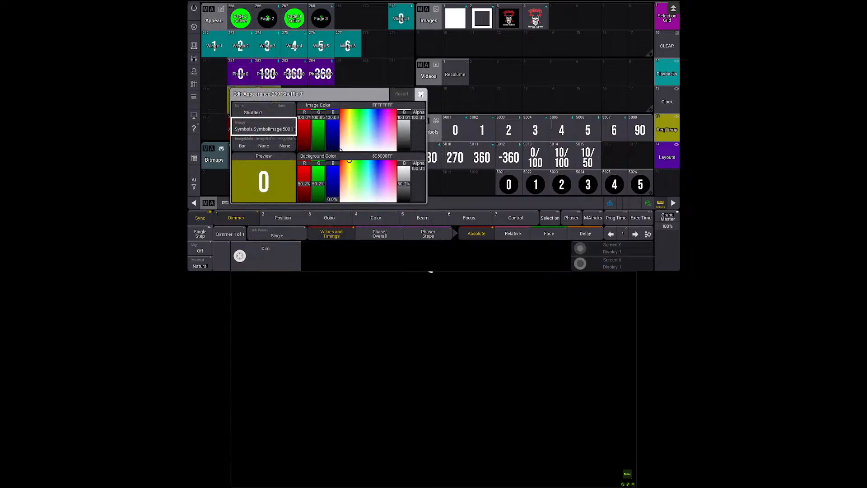
{"action": "left_click", "coordinate": [421, 96]}
{"action": "left_click_drag", "start_coordinate": [239, 126], "coordinate": [219, 126]}
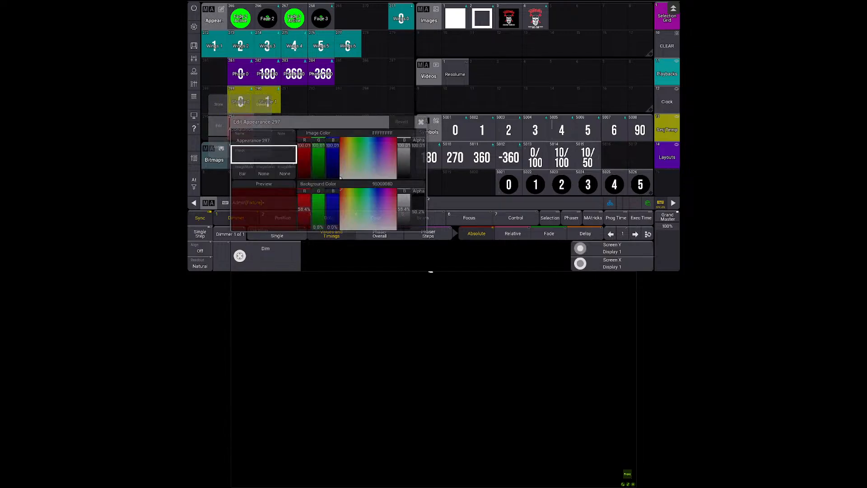
{"action": "right_click", "coordinate": [401, 206]}
{"action": "type", "text": "50"}
{"action": "key", "text": "Return"}
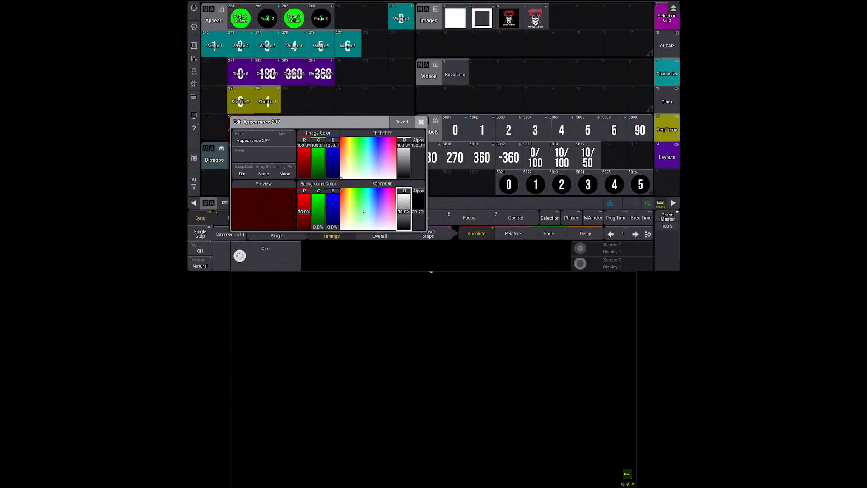
{"action": "right_click", "coordinate": [319, 224]}
{"action": "type", "text": "25"}
{"action": "key", "text": "Return"}
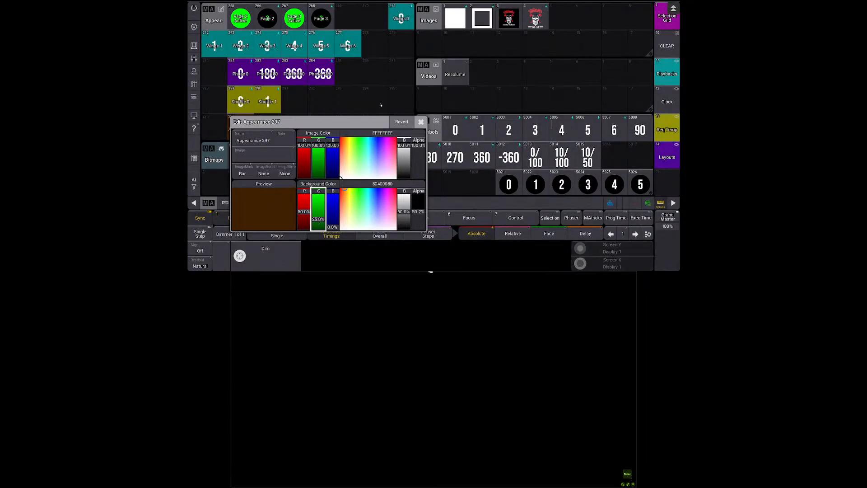
Step: Assign symbol 5013 [0:100_png] as the image of appearance 297 and close its editor
{"action": "left_click", "coordinate": [264, 154]}
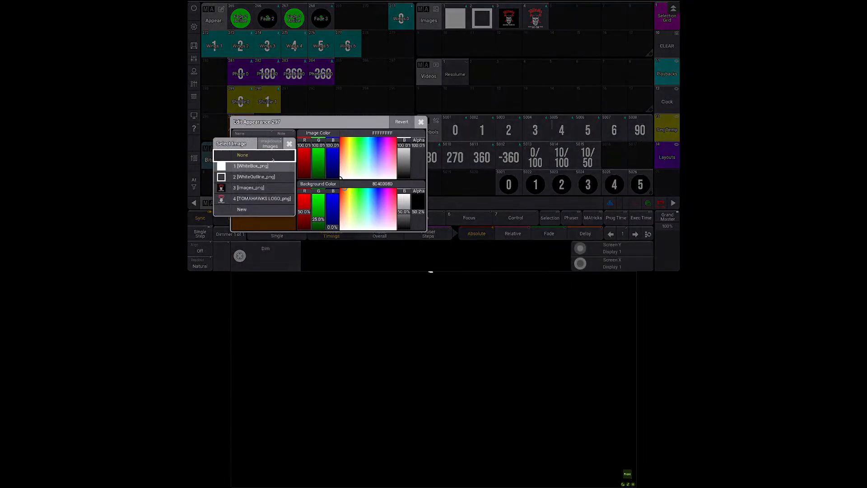
{"action": "left_click", "coordinate": [260, 143]}
{"action": "left_click", "coordinate": [267, 145]}
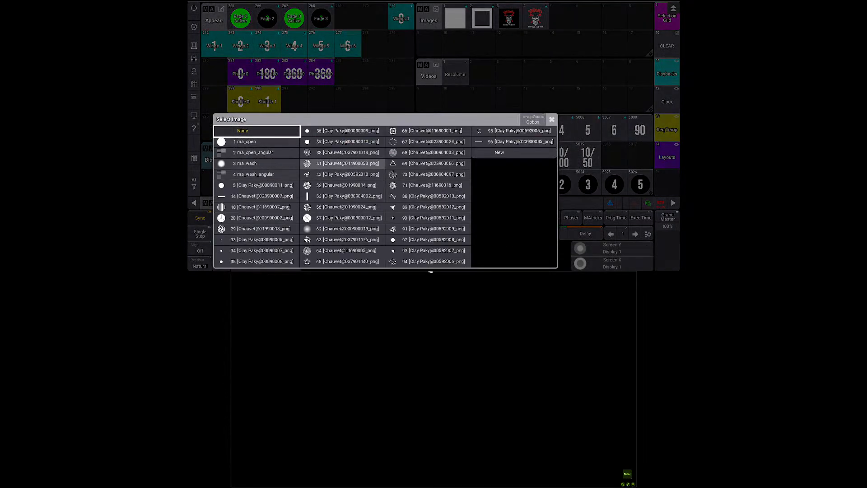
{"action": "left_click", "coordinate": [532, 118]}
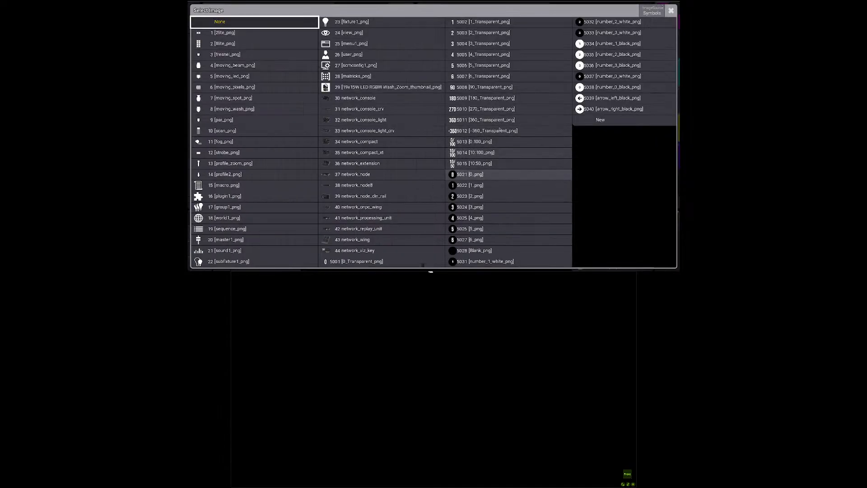
{"action": "left_click", "coordinate": [497, 141]}
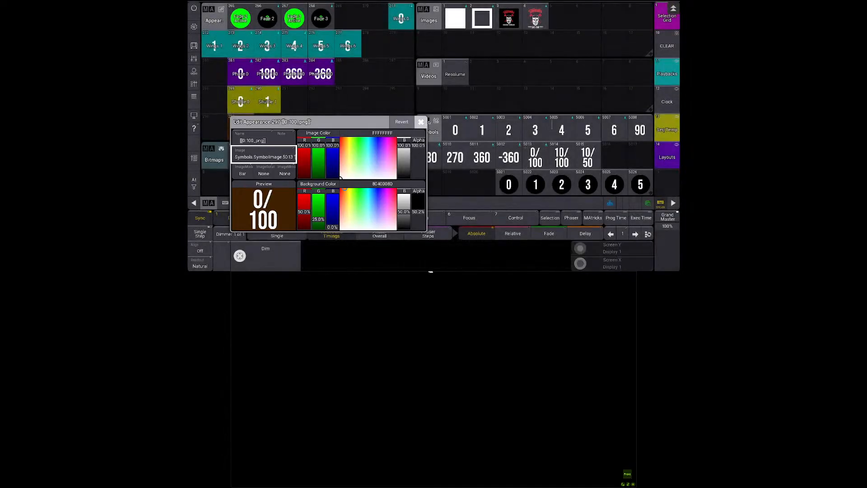
{"action": "left_click", "coordinate": [419, 122]}
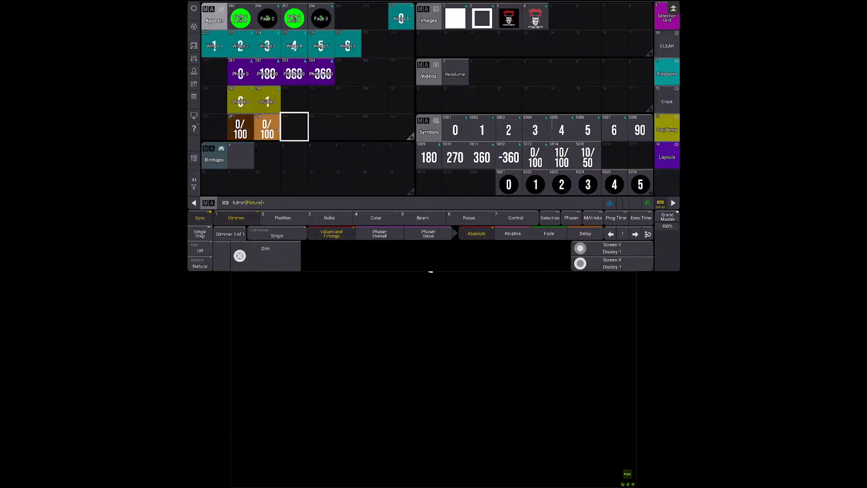
Step: Change the image of appearance 298 to symbol 5014 [10:100_png] and close its editor
{"action": "left_click", "coordinate": [267, 129]}
{"action": "left_click", "coordinate": [285, 157]}
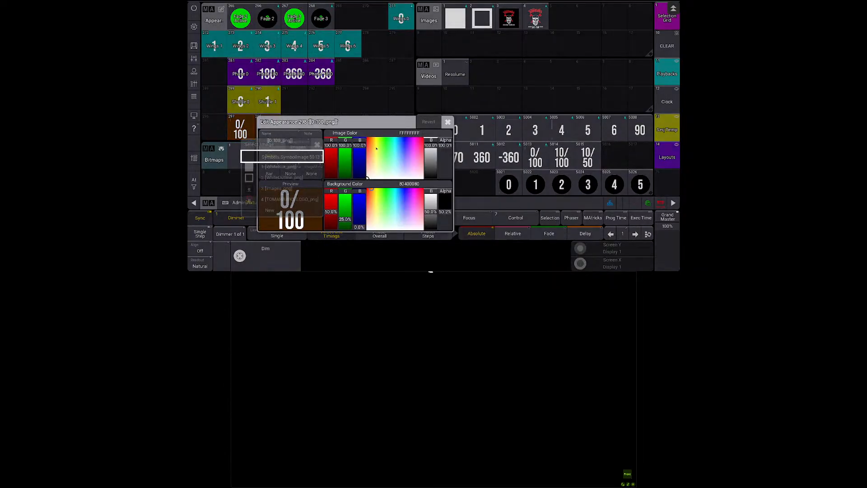
{"action": "left_click", "coordinate": [292, 145]}
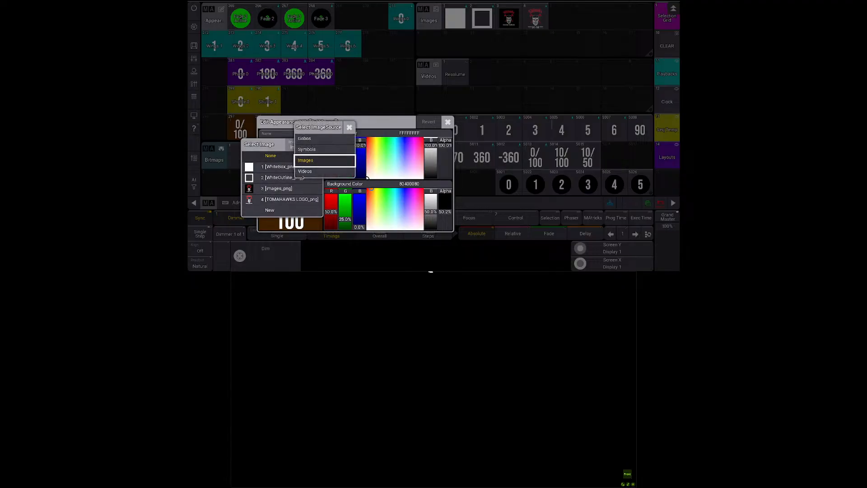
{"action": "left_click", "coordinate": [308, 150]}
{"action": "left_click", "coordinate": [470, 152]}
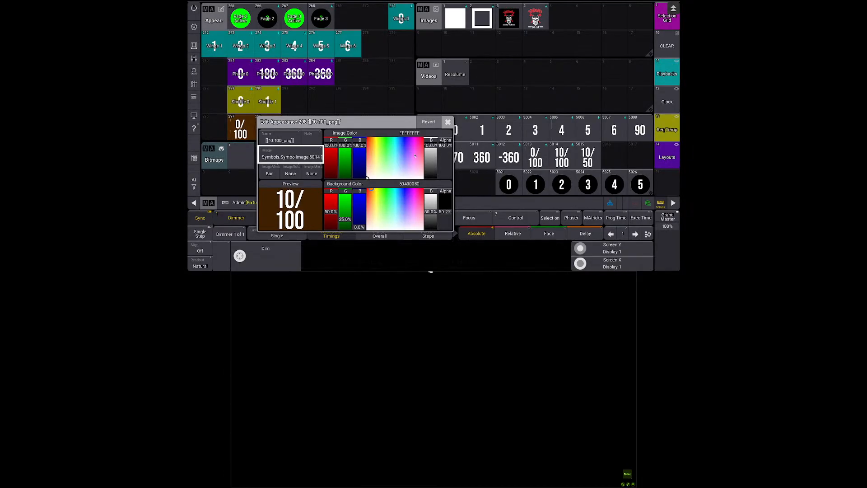
{"action": "left_click", "coordinate": [447, 122]}
Step: Copy appearance 298 into slot 300 and move the copy to slot 299
{"action": "key", "text": "c"}
{"action": "left_click", "coordinate": [270, 129]}
{"action": "left_click", "coordinate": [319, 129]}
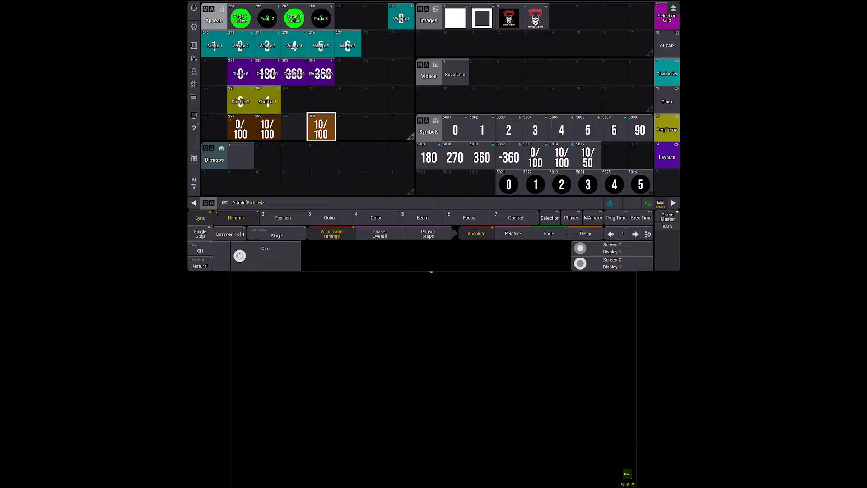
{"action": "key", "text": "m"}
{"action": "left_click", "coordinate": [316, 129]}
{"action": "left_click", "coordinate": [294, 128]}
Step: Change the image of appearance 299 to symbol 5015 [10:50_png] and close its editor
{"action": "right_click", "coordinate": [294, 127]}
{"action": "left_click", "coordinate": [316, 127]}
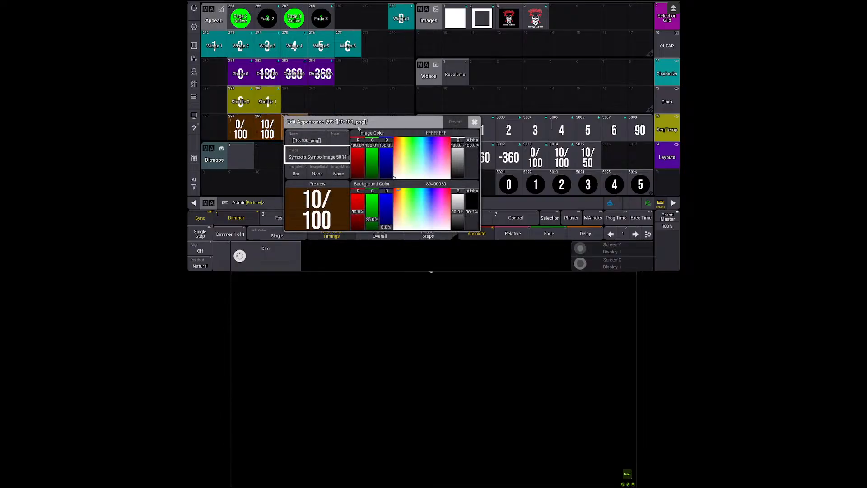
{"action": "left_click", "coordinate": [316, 157]}
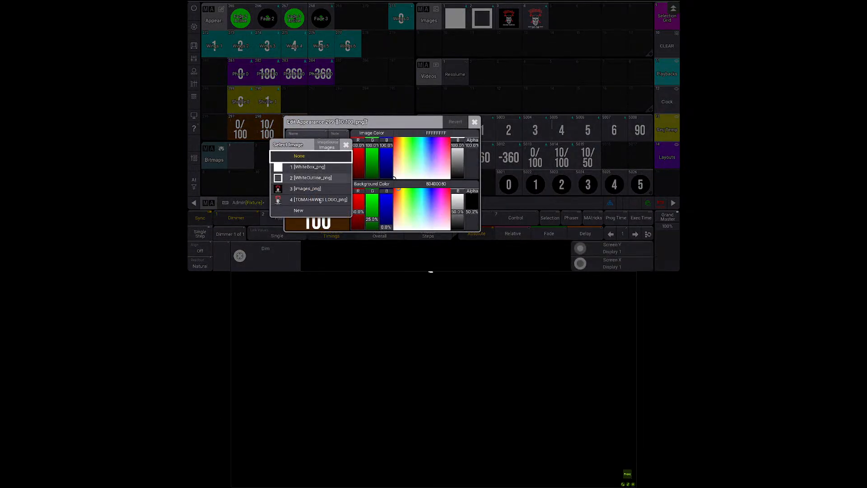
{"action": "left_click", "coordinate": [325, 145]}
{"action": "left_click", "coordinate": [354, 159]}
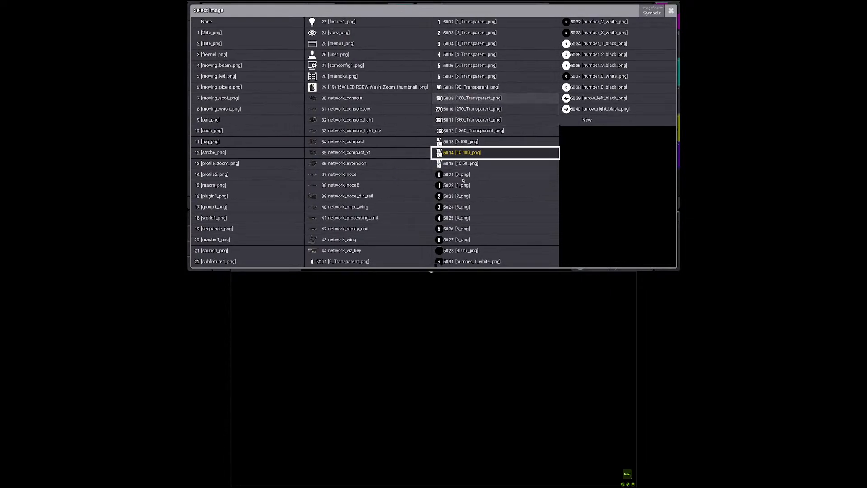
{"action": "left_click", "coordinate": [463, 163]}
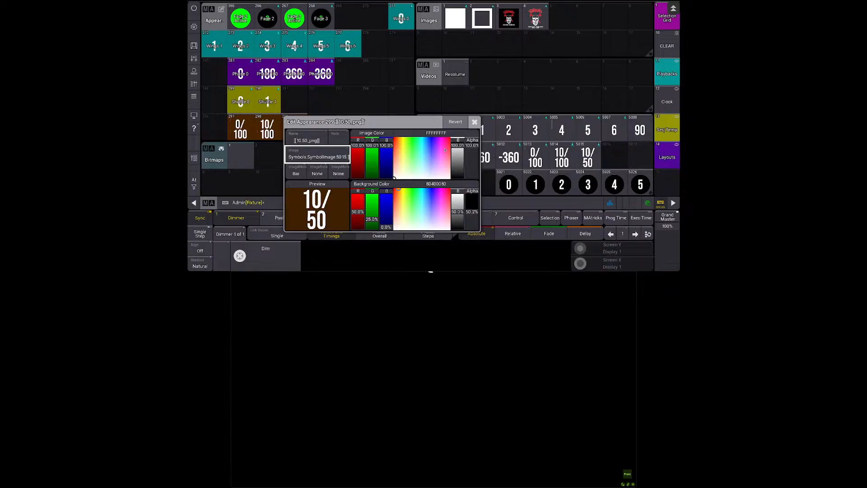
{"action": "left_click", "coordinate": [474, 122]}
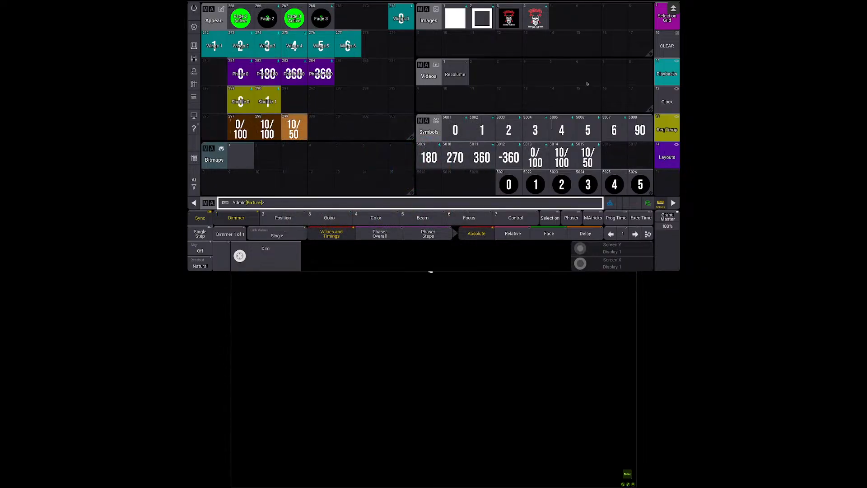
Step: Enable Prefer Cue Appearance in the settings of sequence 222 Inten FX 1 Percentage and close its editor
{"action": "left_click", "coordinate": [667, 130]}
{"action": "left_click_drag", "start_coordinate": [271, 77], "coordinate": [244, 72]}
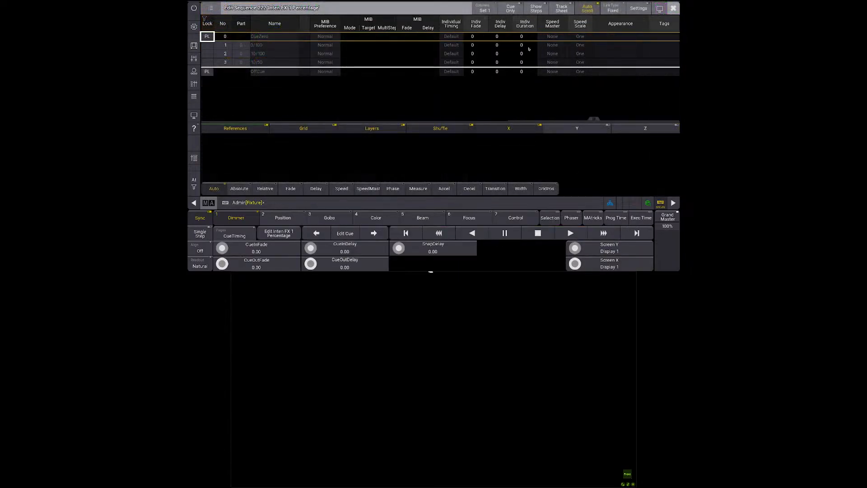
{"action": "left_click", "coordinate": [637, 8]}
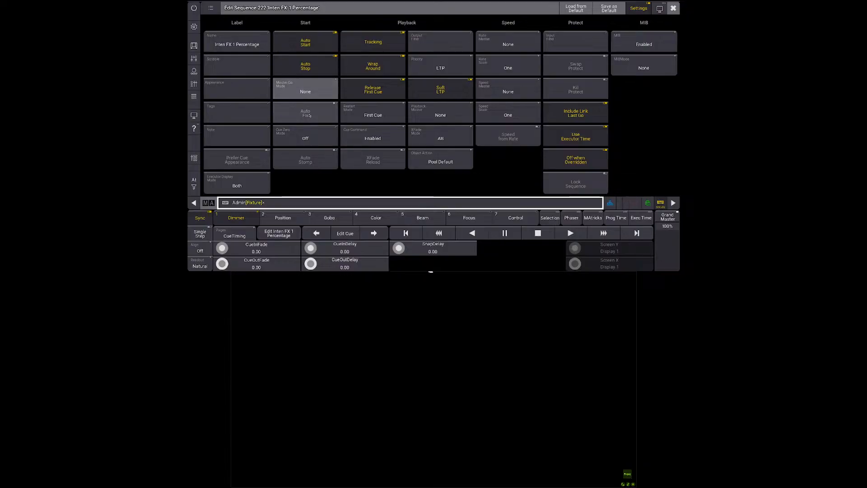
{"action": "left_click", "coordinate": [242, 161]}
{"action": "left_click", "coordinate": [673, 8]}
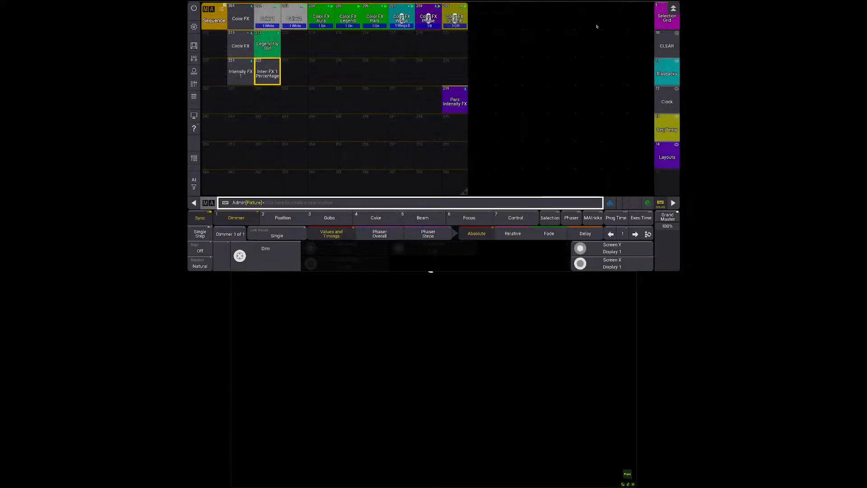
Step: Assign appearances 297, 298 and 299 to cues 1, 2 and 3 of sequence 222 Inten FX 1 Percentage and start the sequence
{"action": "left_click", "coordinate": [255, 68]}
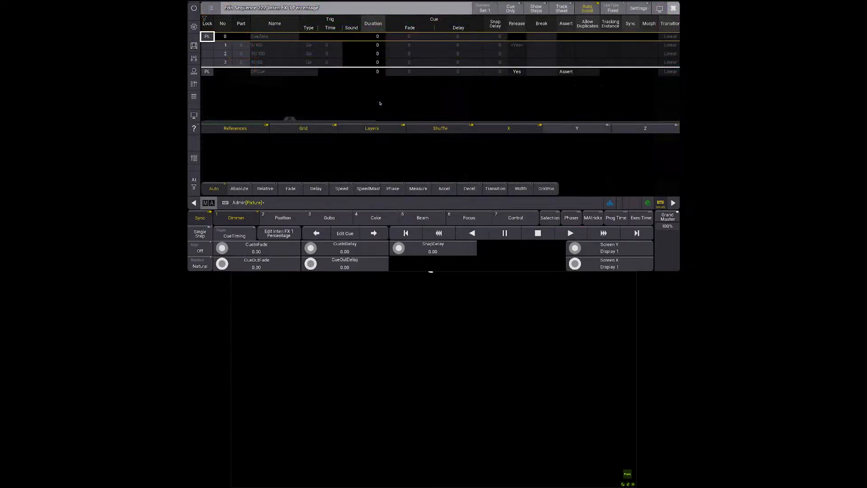
{"action": "scroll", "coordinate": [256, 69], "scroll_direction": "right", "scroll_amount": 10}
{"action": "right_click", "coordinate": [603, 45]}
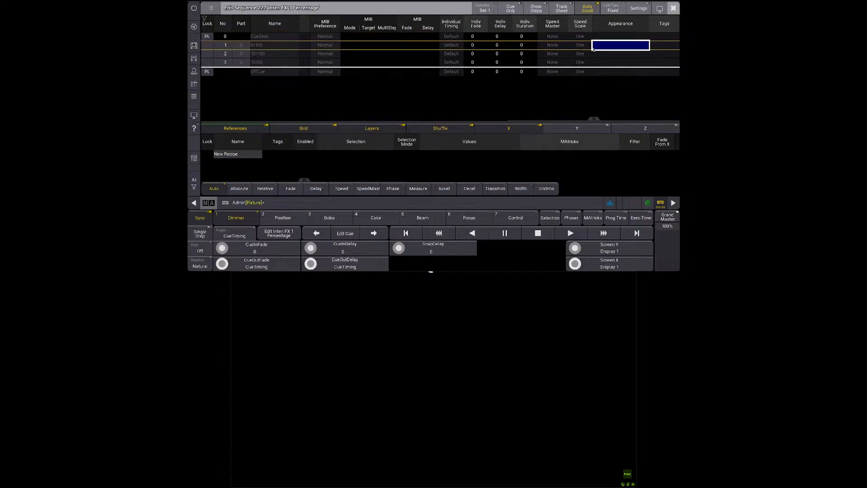
{"action": "left_click_drag", "start_coordinate": [617, 94], "coordinate": [384, 104]}
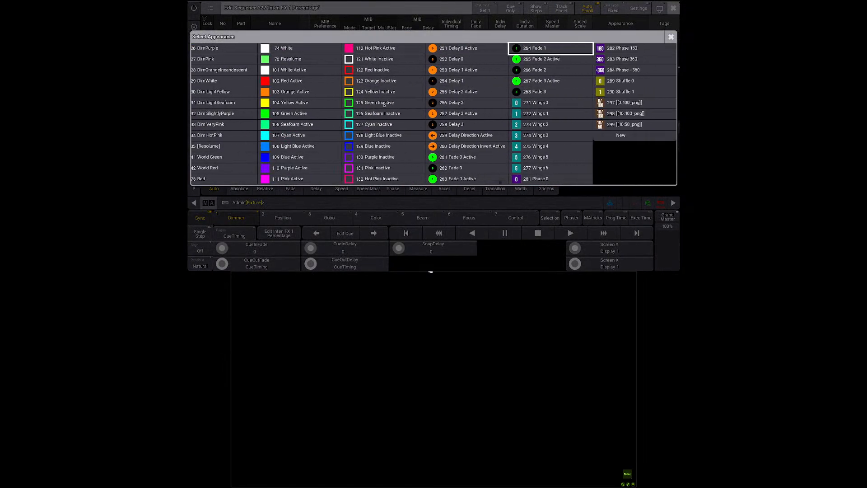
{"action": "left_click", "coordinate": [649, 101]}
{"action": "right_click", "coordinate": [620, 55]}
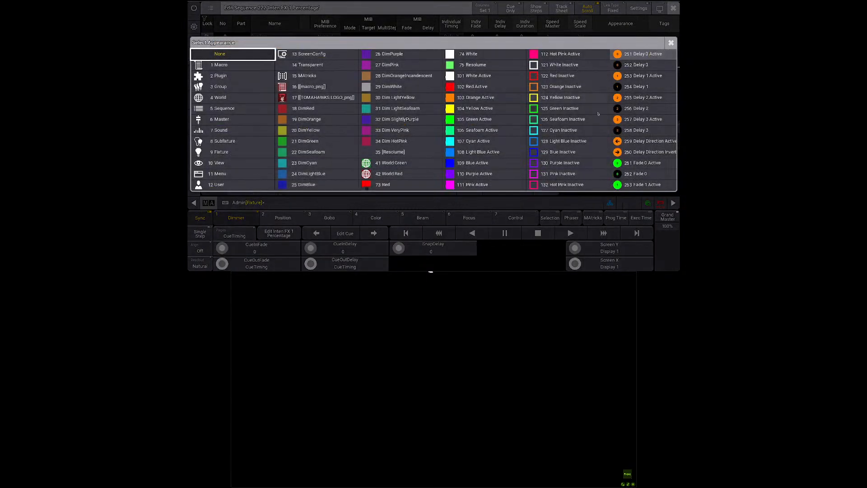
{"action": "left_click_drag", "start_coordinate": [636, 133], "coordinate": [492, 130]}
{"action": "left_click", "coordinate": [568, 122]}
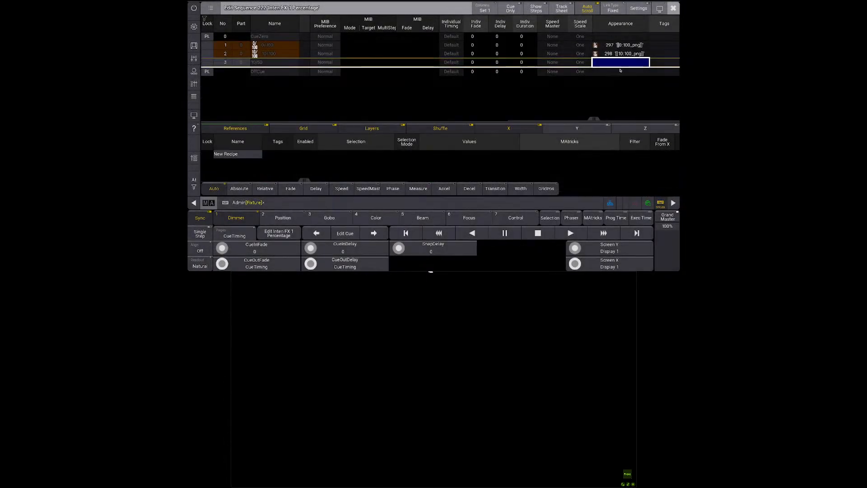
{"action": "right_click", "coordinate": [619, 65]}
{"action": "left_click", "coordinate": [591, 134]}
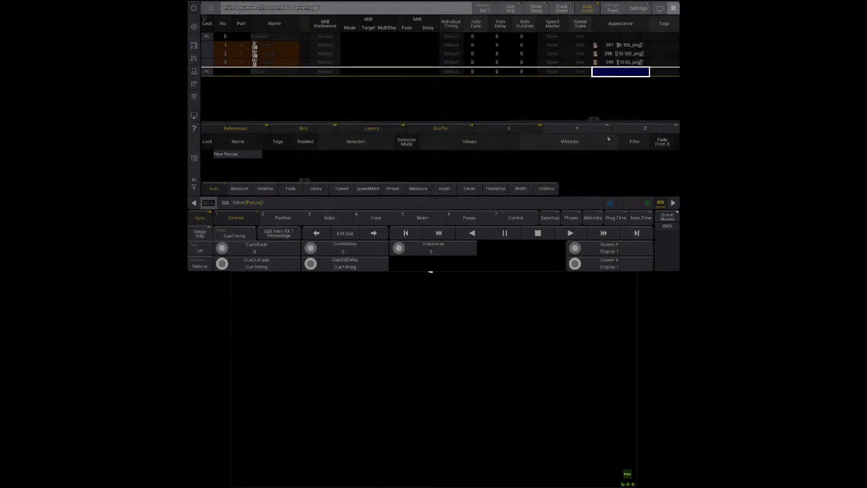
{"action": "key", "text": "g"}
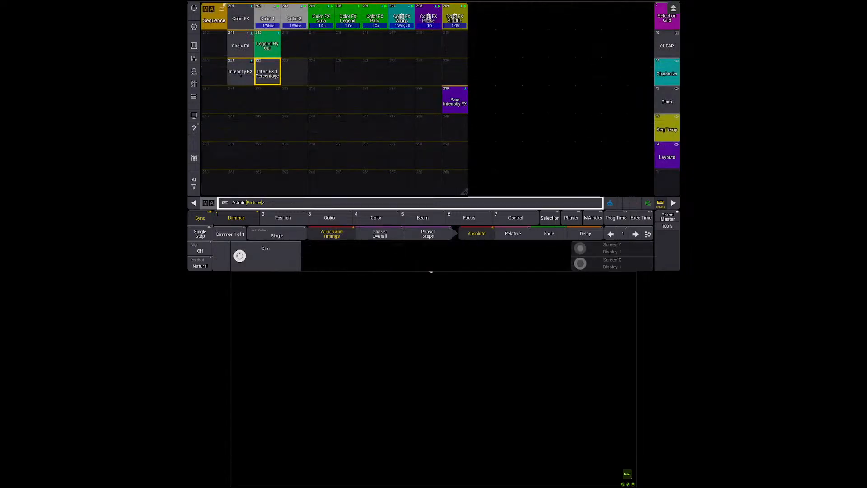
{"action": "left_click", "coordinate": [256, 75]}
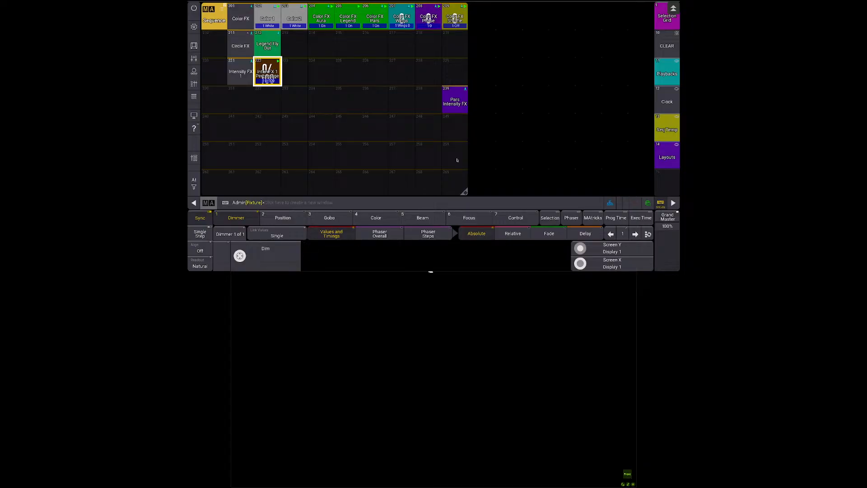
Step: Add a layout window beside the sequence pool and place sequence 222 in the Intensity FX Gen layout
{"action": "left_click", "coordinate": [478, 15]}
{"action": "type", "text": ";a"}
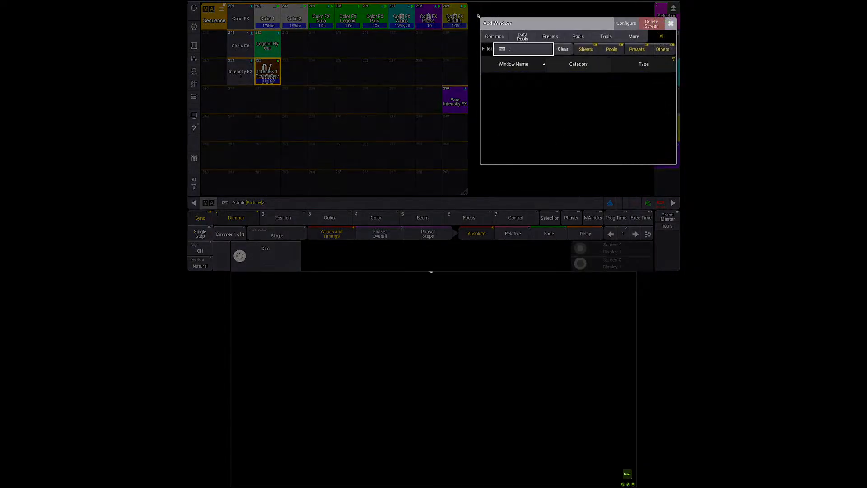
{"action": "key", "text": "BackSpace"}
{"action": "type", "text": "layout"}
{"action": "key", "text": "Return"}
{"action": "key", "text": "Return"}
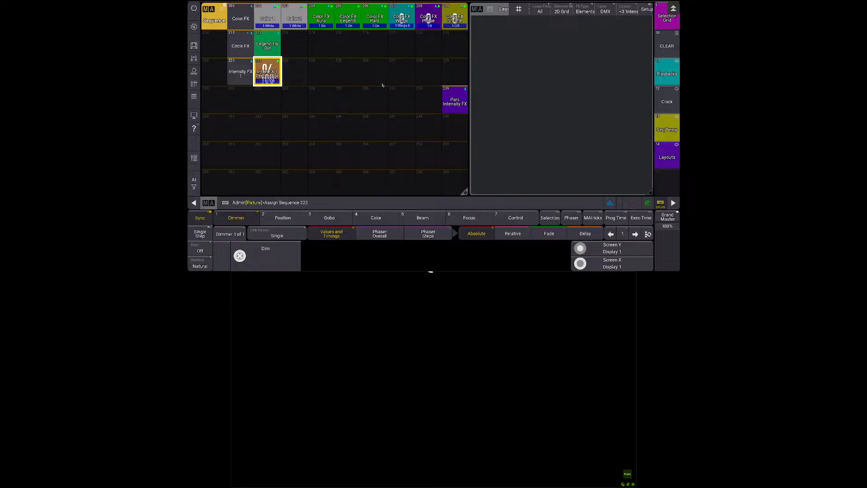
{"action": "left_click_drag", "start_coordinate": [267, 71], "coordinate": [561, 104]}
Step: In the Layouts view, move the Inten FX 1 Percentage element of layout 3 to about X -400 and resize it to about 90 by 100
{"action": "left_click", "coordinate": [666, 151]}
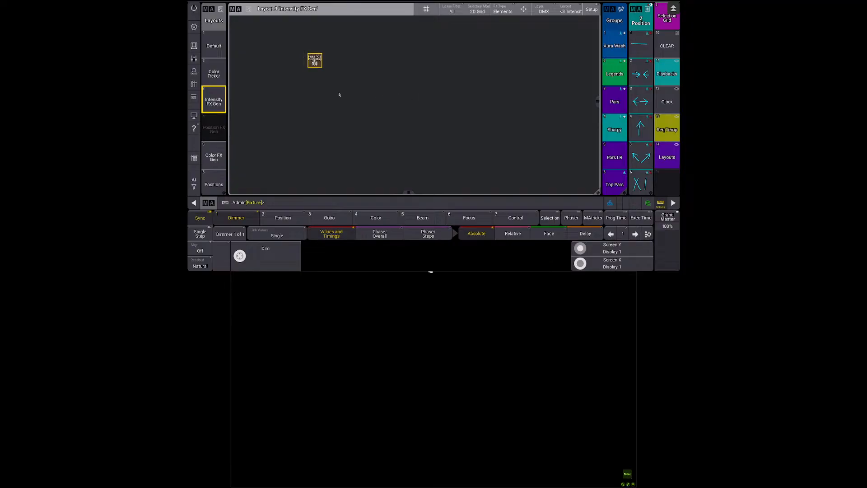
{"action": "left_click", "coordinate": [221, 75]}
{"action": "left_click", "coordinate": [214, 100]}
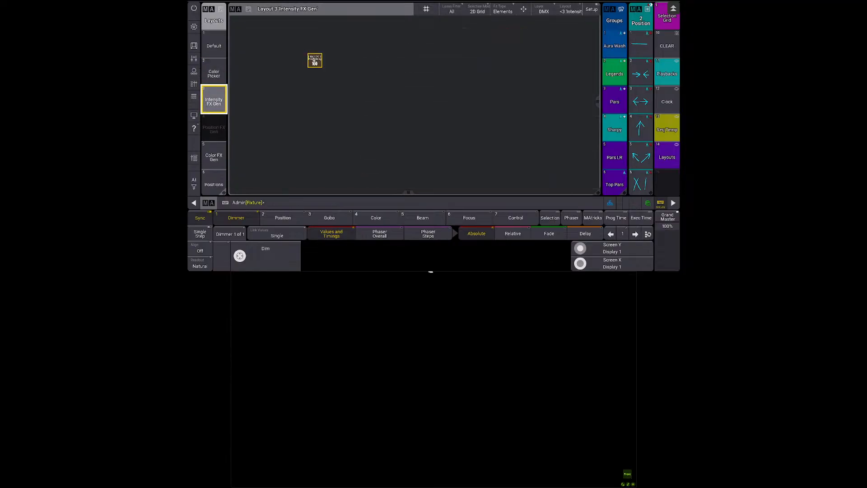
{"action": "left_click", "coordinate": [214, 156]}
{"action": "left_click", "coordinate": [214, 100]}
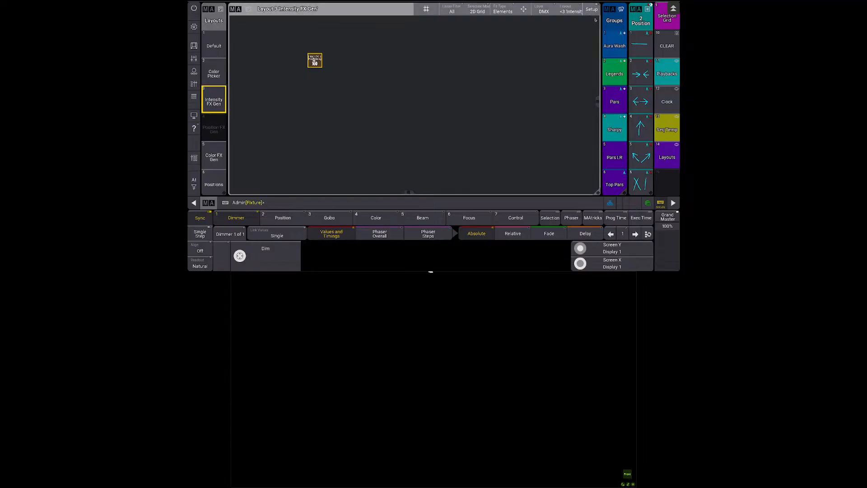
{"action": "left_click", "coordinate": [591, 10]}
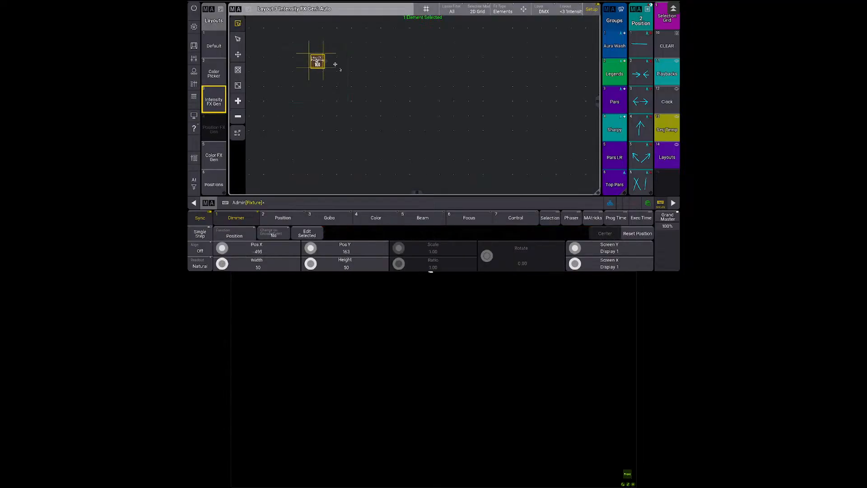
{"action": "left_click_drag", "start_coordinate": [335, 65], "coordinate": [352, 66]}
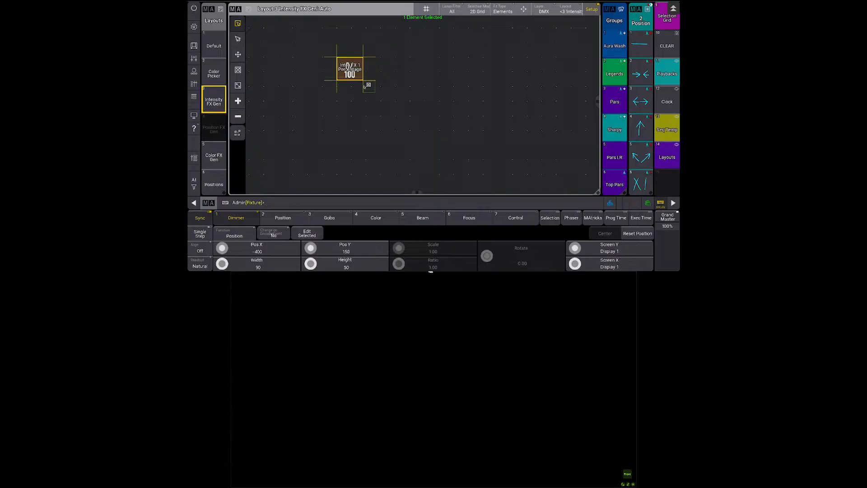
Step: Turn off the name and value display of the Inten FX 1 Percentage layout element and leave the layout setup
{"action": "right_click", "coordinate": [351, 73]}
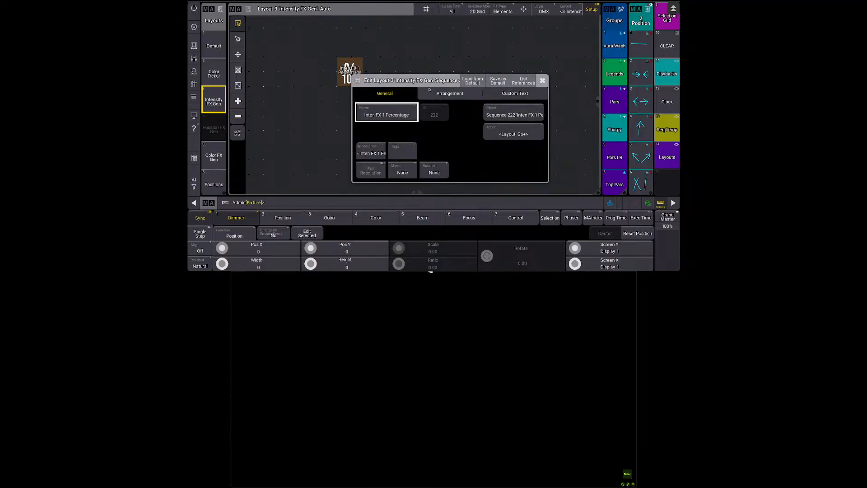
{"action": "left_click", "coordinate": [450, 93]}
{"action": "left_click", "coordinate": [436, 152]}
{"action": "left_click", "coordinate": [462, 168]}
{"action": "left_click", "coordinate": [463, 168]}
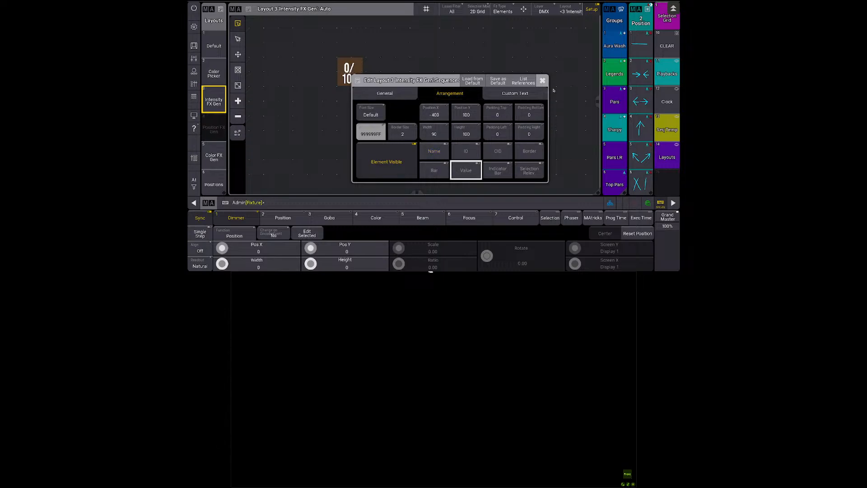
{"action": "left_click", "coordinate": [542, 81]}
{"action": "left_click", "coordinate": [595, 10]}
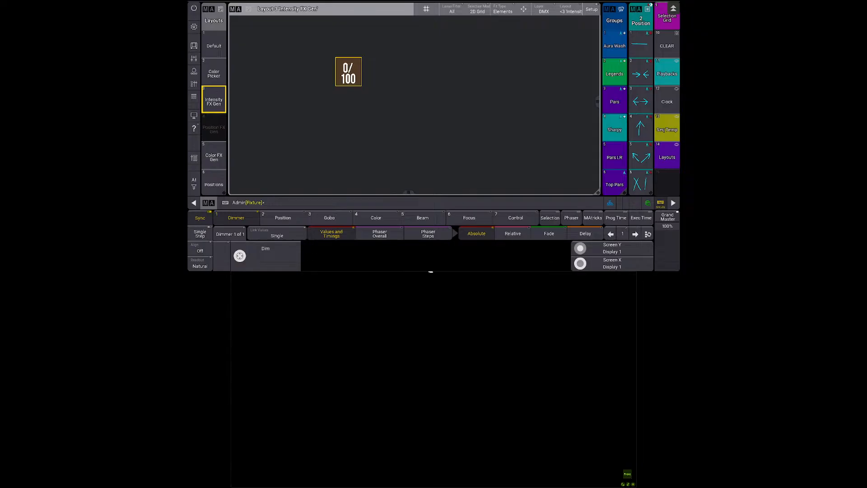
Step: Examine the cue commands in sequences Color 1 and Color FX Wings
{"action": "left_click", "coordinate": [666, 118]}
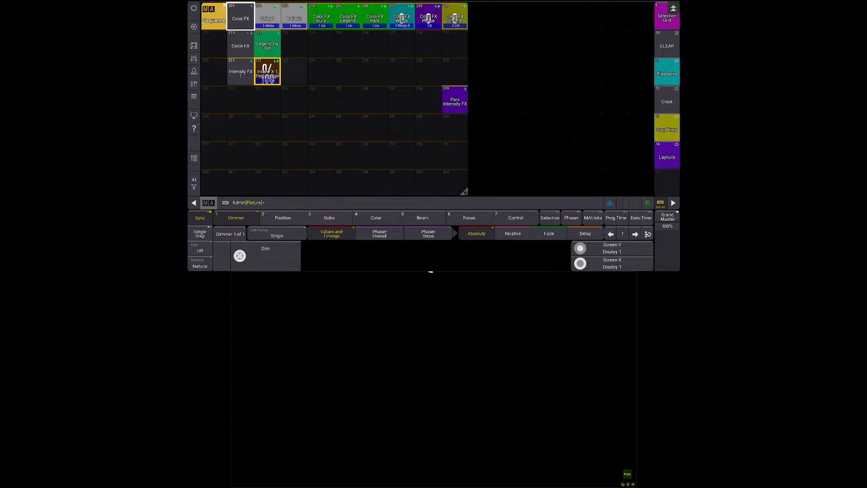
{"action": "double_click", "coordinate": [278, 22]}
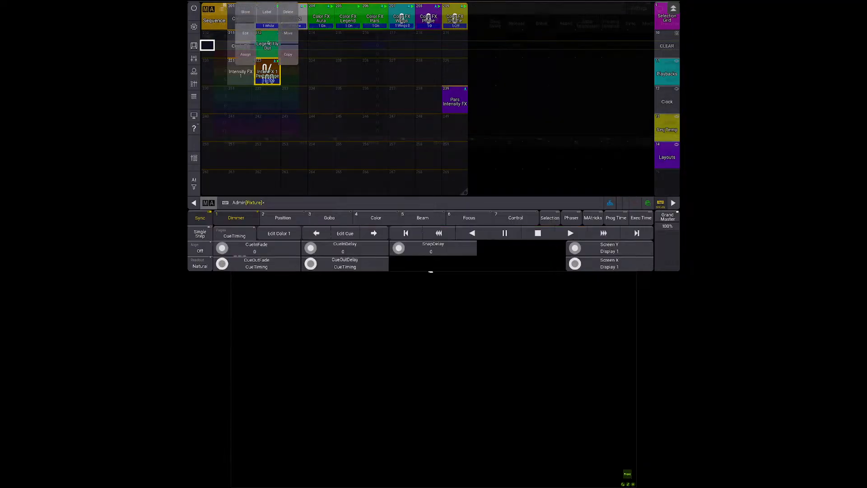
{"action": "scroll", "coordinate": [525, 73], "scroll_direction": "right", "scroll_amount": 8}
{"action": "key", "text": "Escape"}
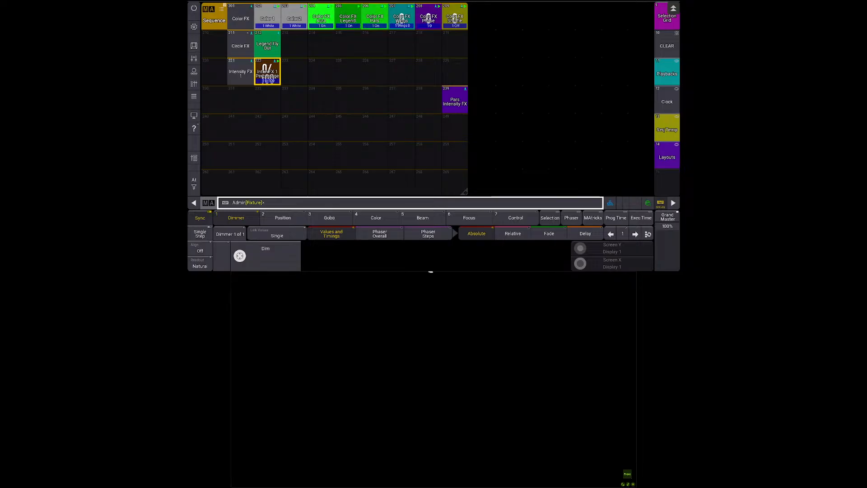
{"action": "double_click", "coordinate": [401, 19]}
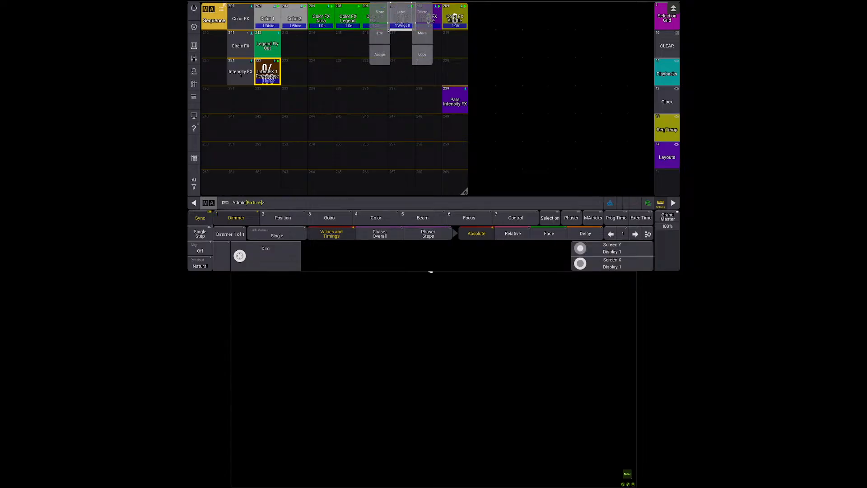
{"action": "scroll", "coordinate": [474, 81], "scroll_direction": "right", "scroll_amount": 6}
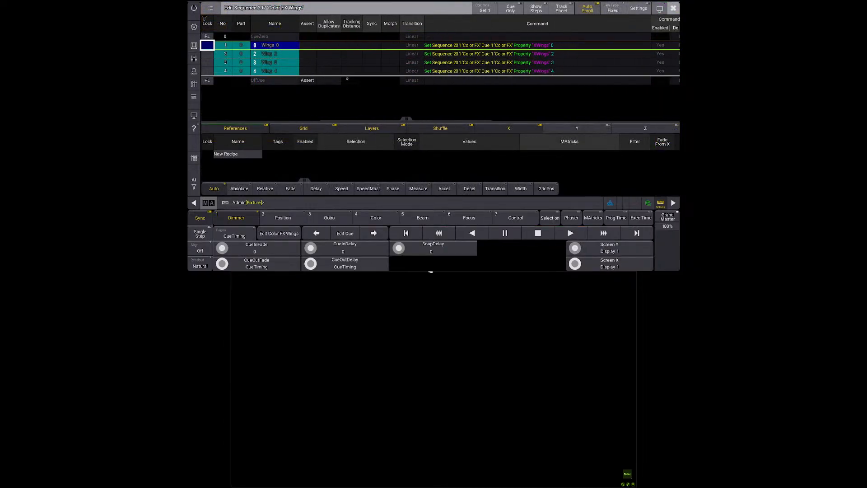
{"action": "scroll", "coordinate": [577, 83], "scroll_direction": "left", "scroll_amount": 6}
{"action": "key", "text": "Escape"}
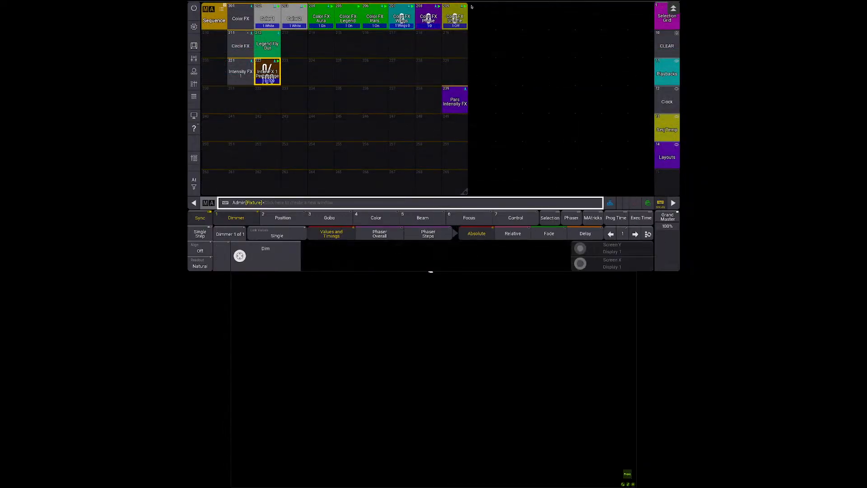
Step: Add the Phasers preset pool in the empty area beside the sequence pool and bring presets 101 to 103 into view
{"action": "left_click", "coordinate": [471, 6]}
{"action": "left_click", "coordinate": [544, 27]}
{"action": "left_click", "coordinate": [571, 27]}
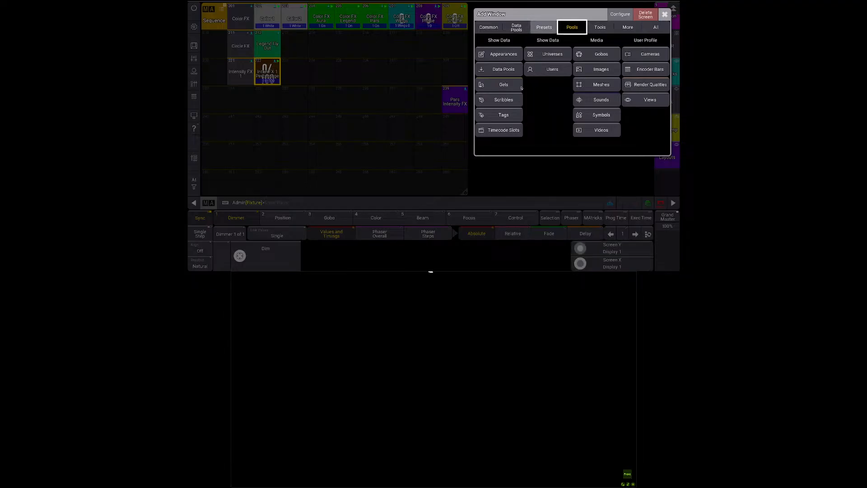
{"action": "left_click", "coordinate": [542, 28]}
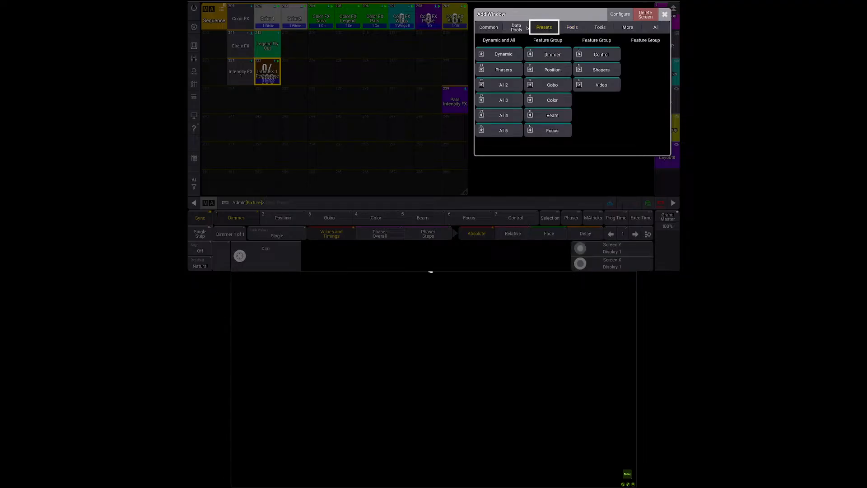
{"action": "left_click", "coordinate": [504, 70]}
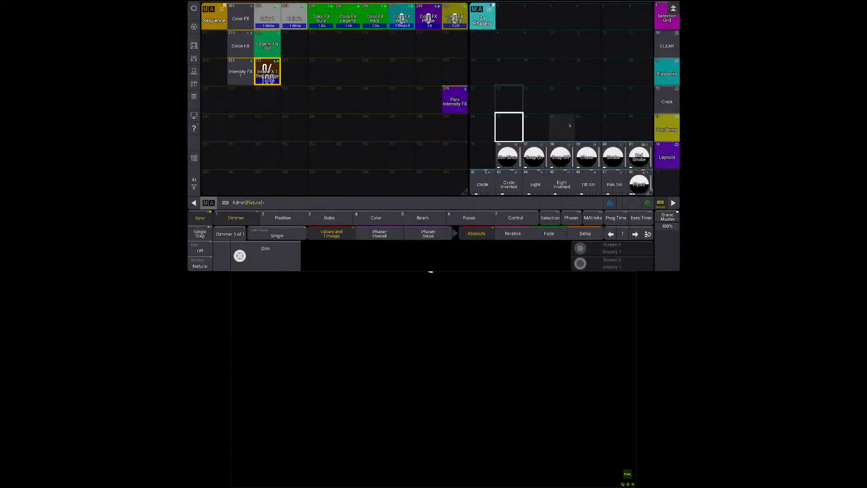
{"action": "scroll", "coordinate": [569, 125], "scroll_direction": "down", "scroll_amount": 5}
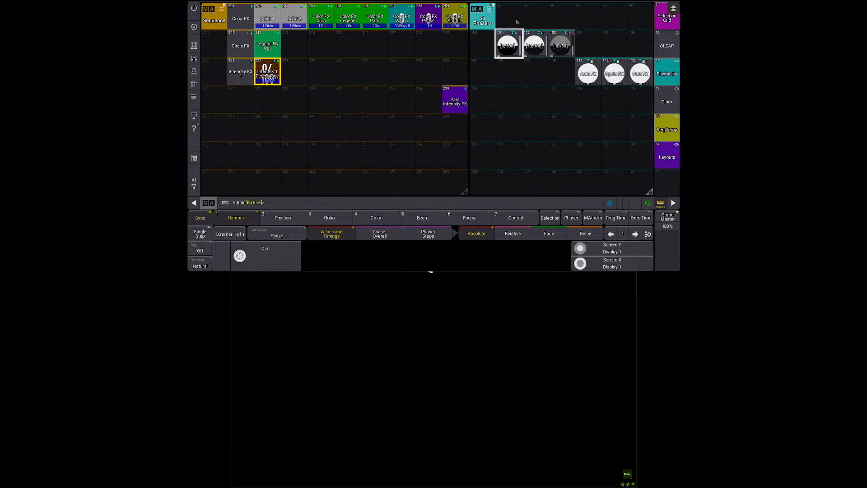
{"action": "scroll", "coordinate": [517, 22], "scroll_direction": "down", "scroll_amount": 1}
{"action": "scroll", "coordinate": [533, 45], "scroll_direction": "up", "scroll_amount": 1}
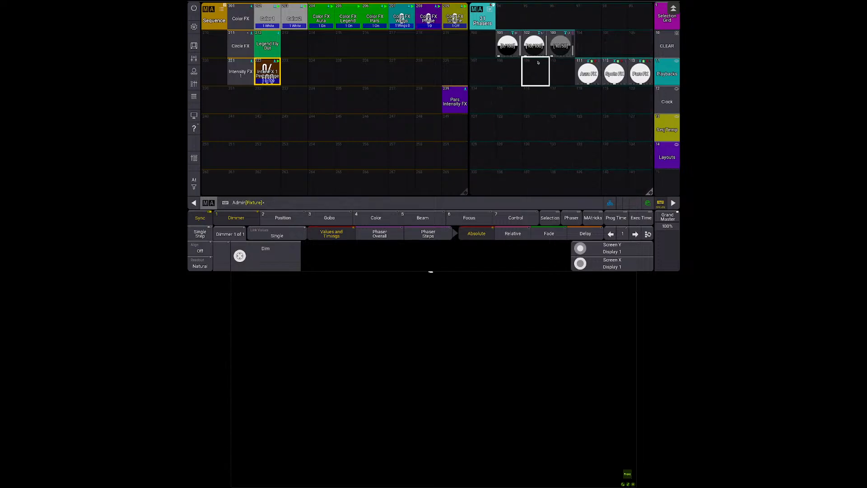
{"action": "left_click", "coordinate": [536, 47]}
{"action": "key", "text": "t"}
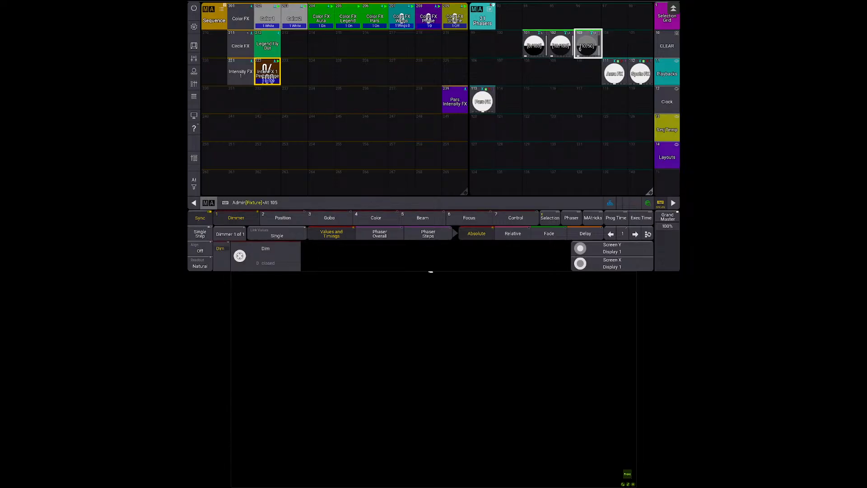
{"action": "key", "text": "Return"}
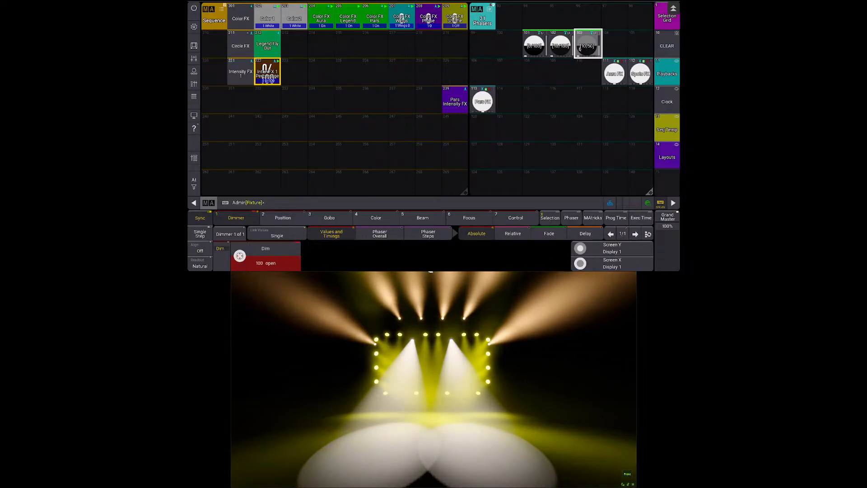
{"action": "key", "text": "BackSpace"}
{"action": "key", "text": "BackSpace"}
{"action": "key", "text": "BackSpace"}
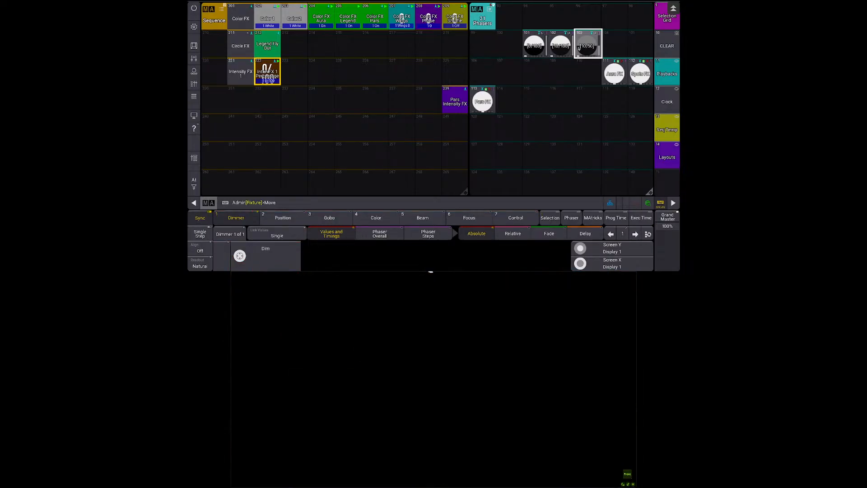
Step: Move phaser presets 101 to 103 to slots 105 to 107, and copy preset 105 to 101 in Overwrite mode
{"action": "left_click_drag", "start_coordinate": [534, 45], "coordinate": [588, 44]}
{"action": "left_click", "coordinate": [639, 45]}
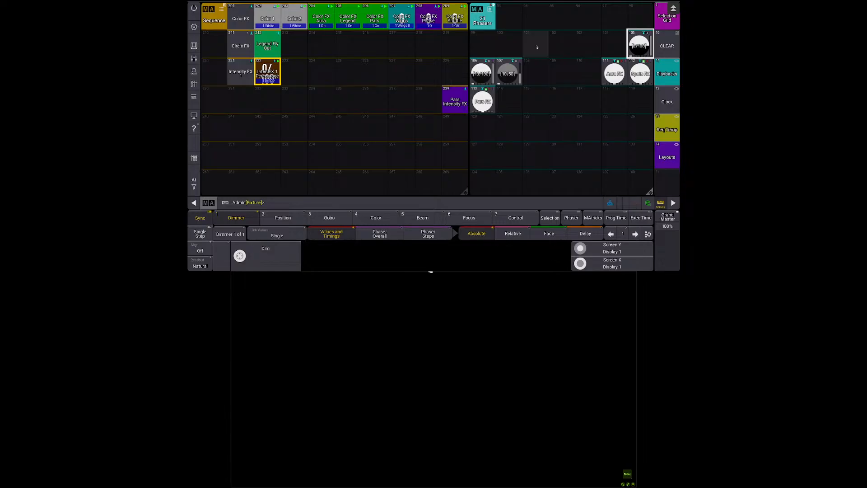
{"action": "left_click", "coordinate": [538, 47]}
{"action": "key", "text": "c"}
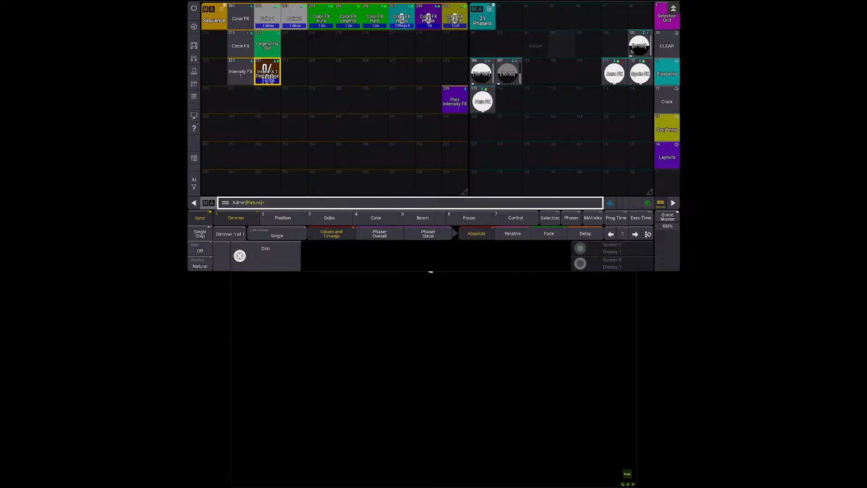
{"action": "left_click", "coordinate": [639, 46]}
{"action": "left_click", "coordinate": [543, 50]}
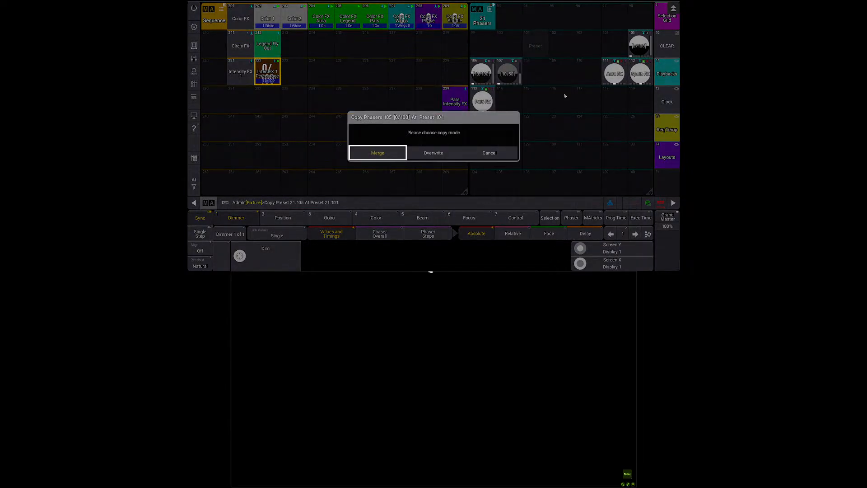
{"action": "left_click", "coordinate": [445, 151]}
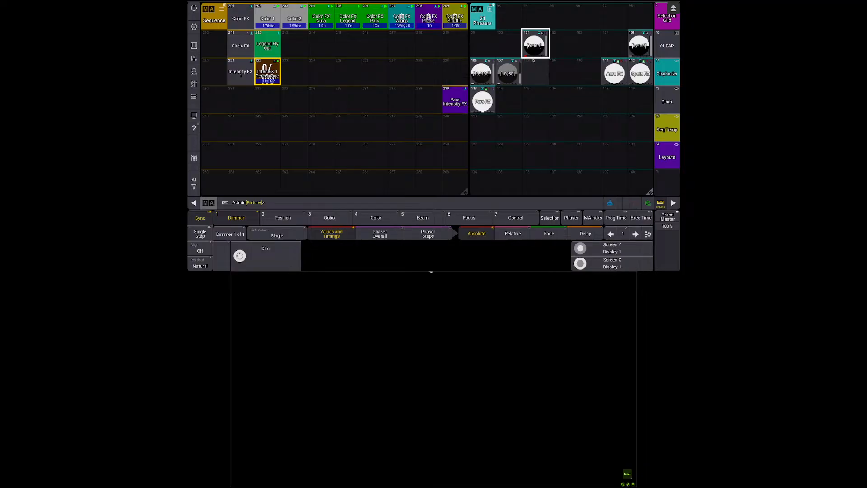
Step: In cue 1 of sequence 221 Intensity FX 1, set the Blinders recipe's values to Phasers preset 101 [0/100]
{"action": "left_click", "coordinate": [241, 72]}
{"action": "right_click", "coordinate": [243, 74]}
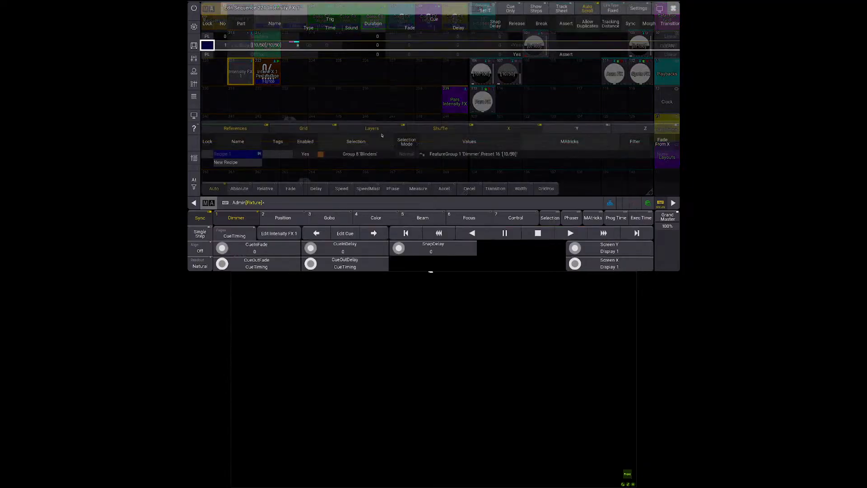
{"action": "left_click", "coordinate": [293, 48]}
{"action": "left_click", "coordinate": [461, 155]}
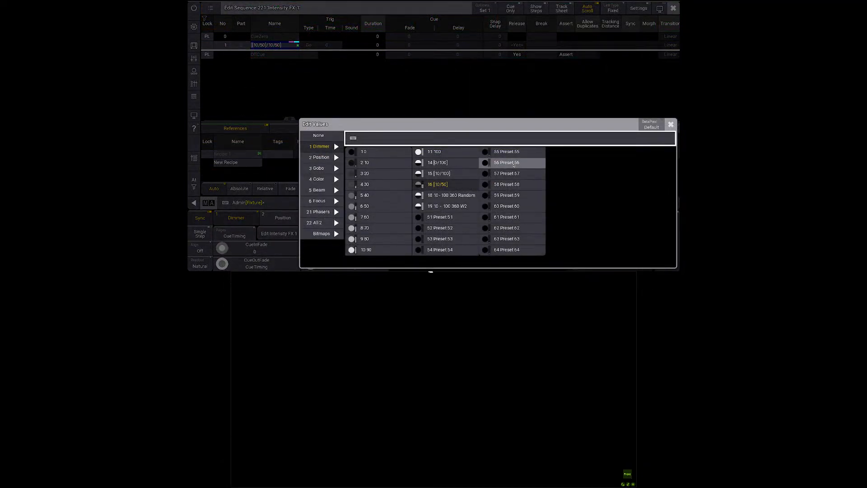
{"action": "left_click", "coordinate": [320, 212]}
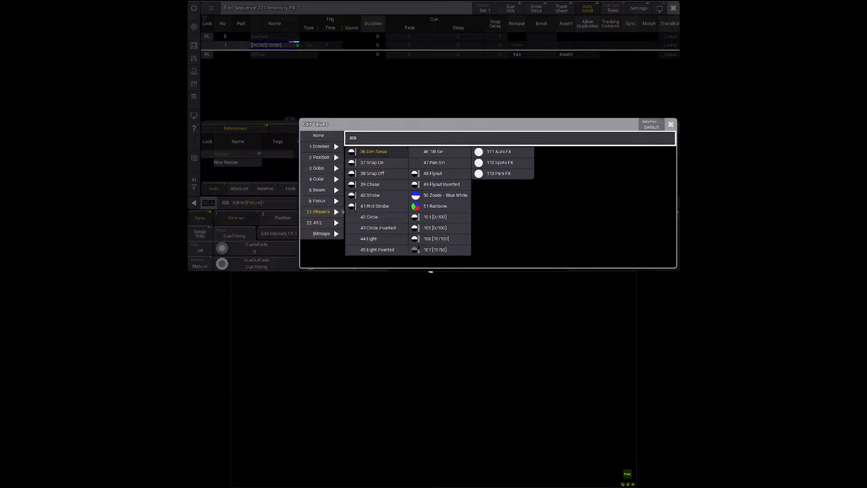
{"action": "left_click", "coordinate": [431, 218]}
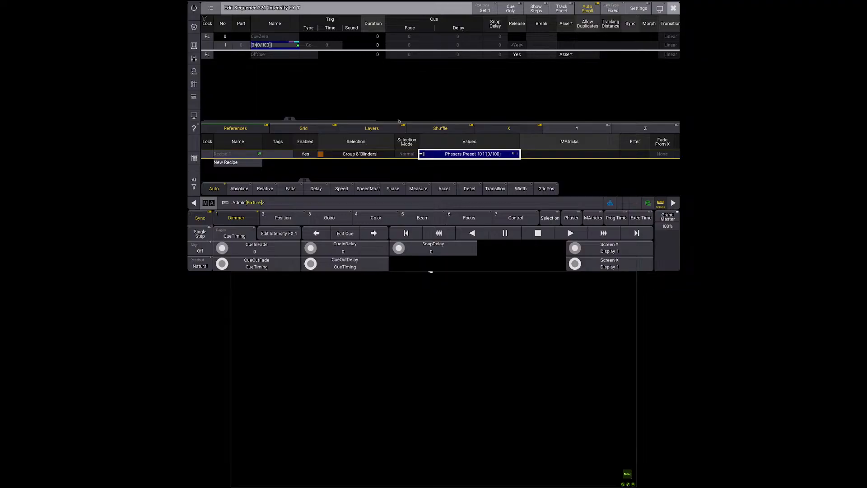
Step: Add a second recipe to cue 1 and assign Group 3 'Pars' as its selection
{"action": "right_click", "coordinate": [261, 165]}
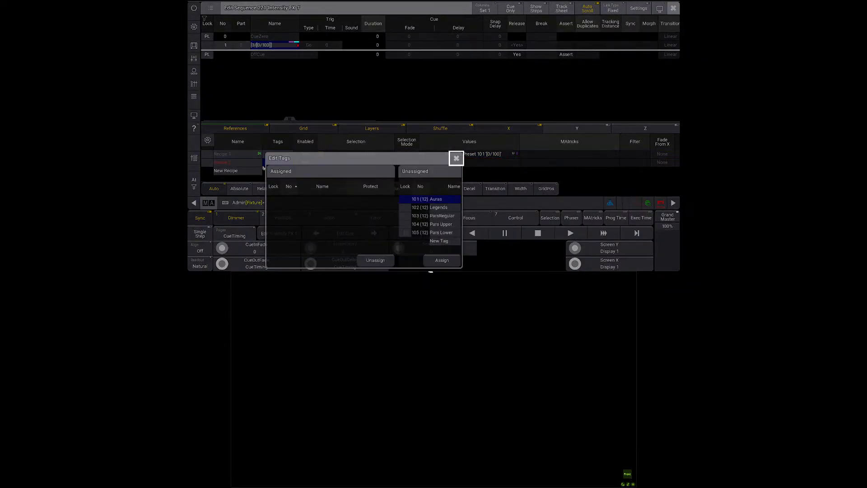
{"action": "left_click", "coordinate": [456, 158]}
{"action": "left_click", "coordinate": [356, 161]}
{"action": "left_click", "coordinate": [356, 162]}
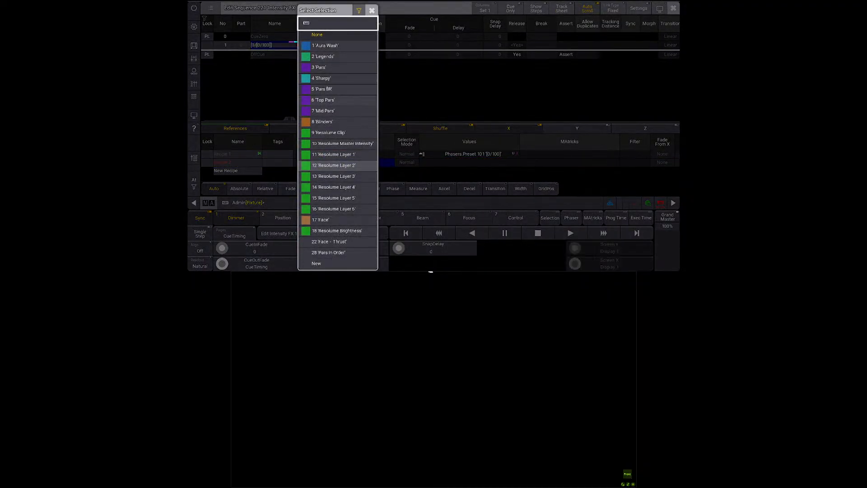
{"action": "left_click", "coordinate": [321, 67]}
Step: Leave the new recipe's values empty and delete the recipe that uses Group 8 'Blinders'
{"action": "left_click", "coordinate": [455, 163]}
{"action": "left_click", "coordinate": [455, 164]}
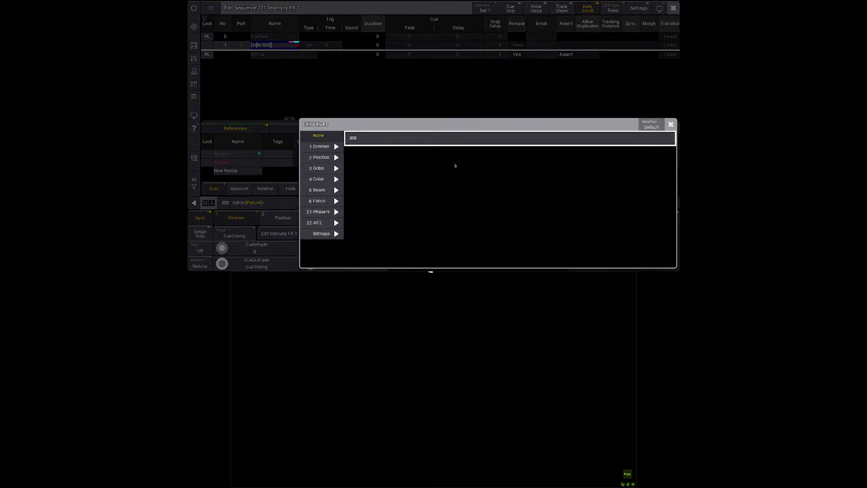
{"action": "key", "text": "Escape"}
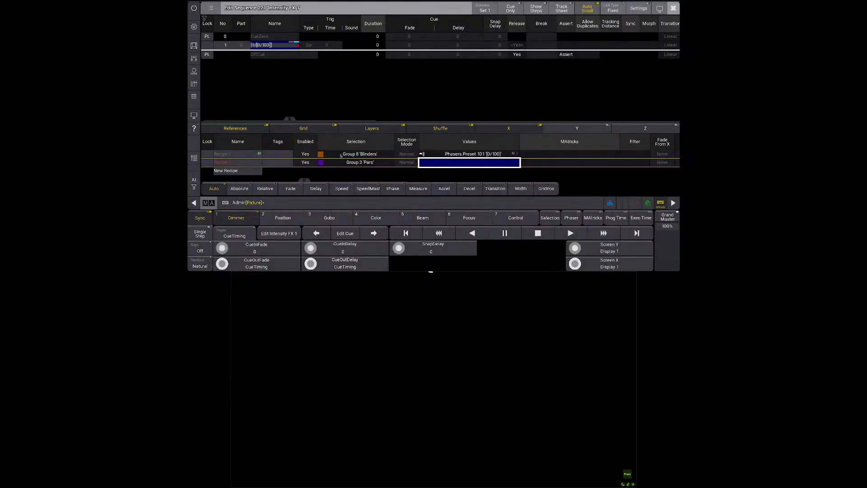
{"action": "key", "text": "Delete"}
{"action": "left_click", "coordinate": [341, 156]}
Step: Name the remaining recipe Pars and set its values to Phasers preset 101 [0/100]
{"action": "left_click", "coordinate": [247, 156]}
{"action": "left_click", "coordinate": [247, 156]}
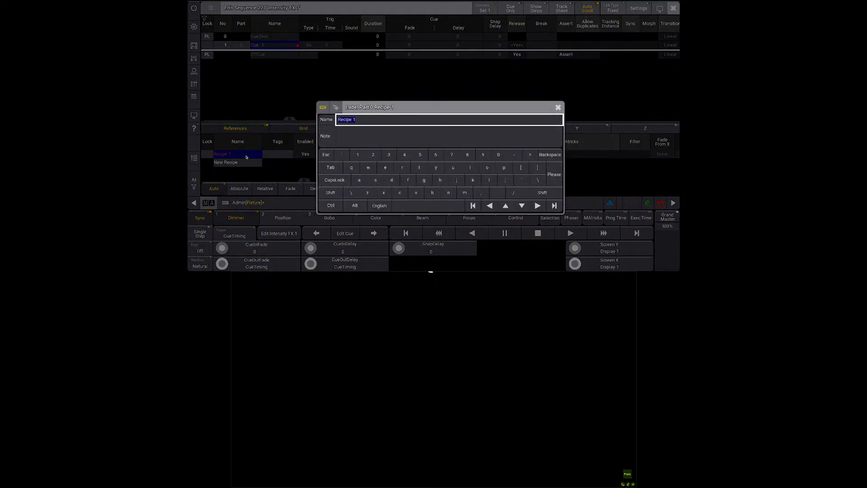
{"action": "type", "text": "Pars"}
{"action": "key", "text": "Return"}
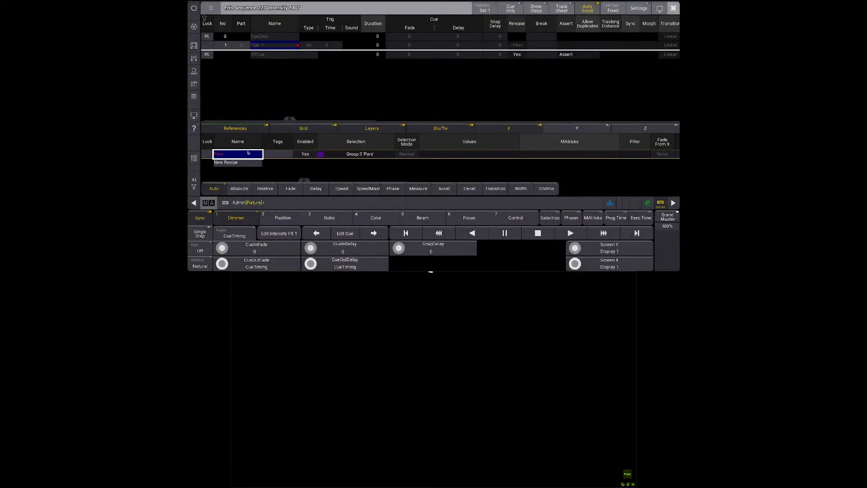
{"action": "left_click", "coordinate": [470, 154]}
{"action": "left_click", "coordinate": [470, 154]}
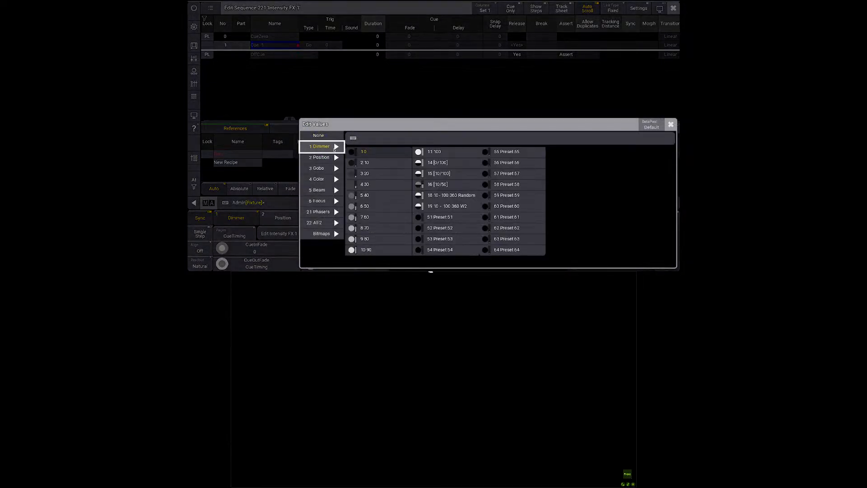
{"action": "left_click", "coordinate": [319, 212]}
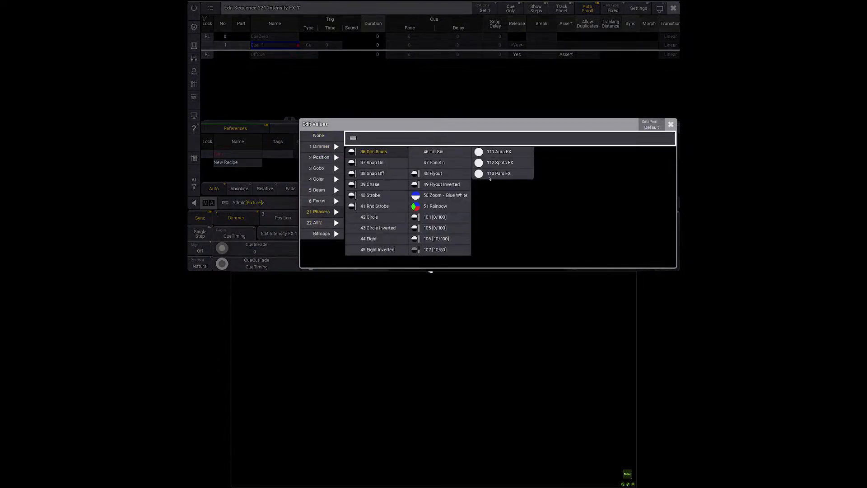
{"action": "left_click", "coordinate": [435, 217]}
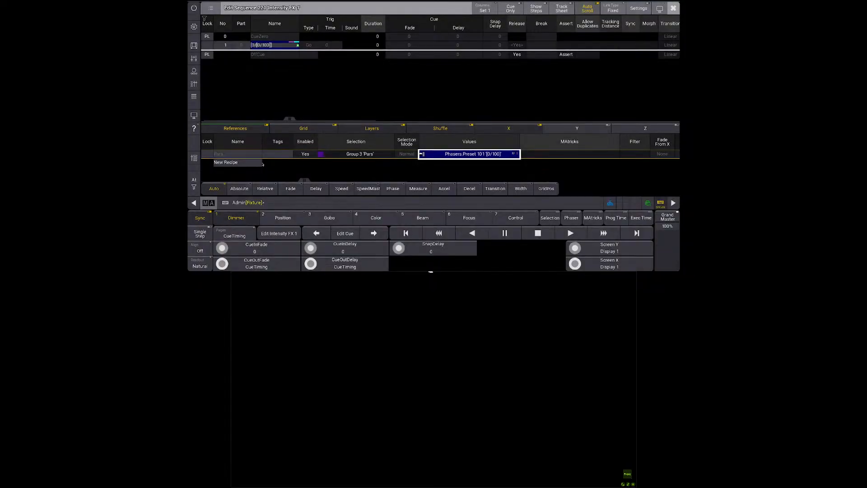
Step: Add a recipe named Spots with Group 2 'Legends' as selection and Phasers preset 101 [0/100] as values
{"action": "left_click", "coordinate": [260, 163]}
{"action": "left_click", "coordinate": [225, 163]}
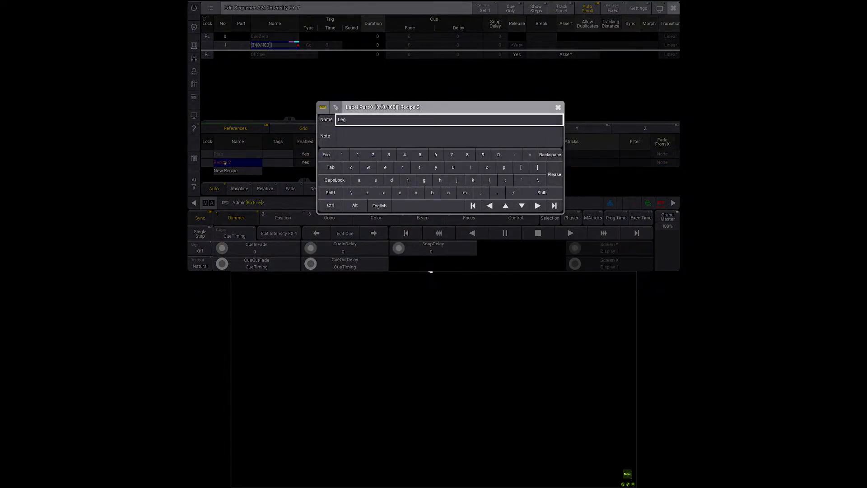
{"action": "key", "text": "Return"}
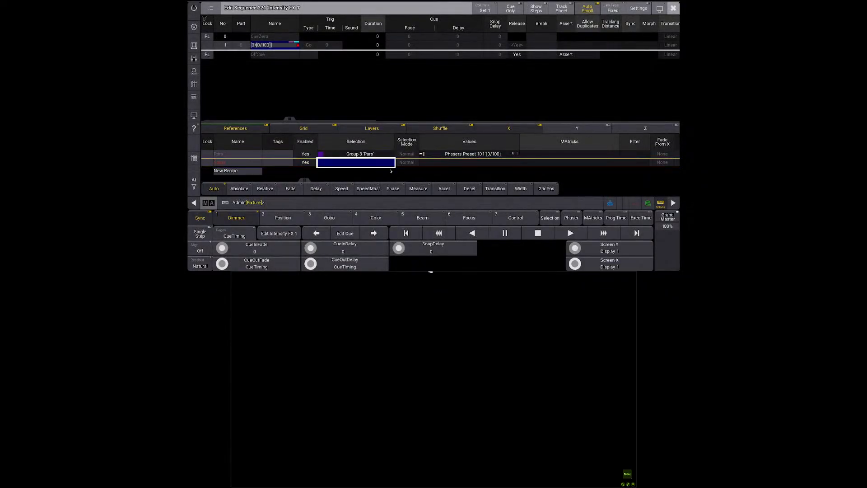
{"action": "right_click", "coordinate": [367, 163]}
{"action": "left_click", "coordinate": [355, 57]}
{"action": "right_click", "coordinate": [469, 166]}
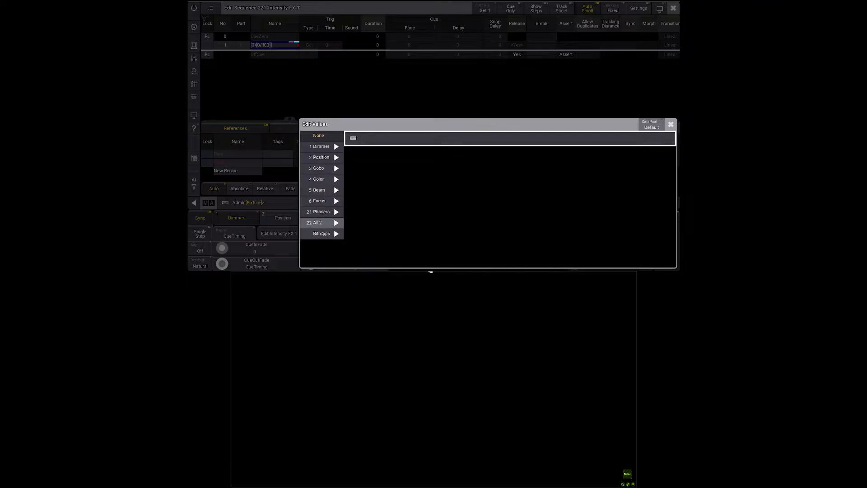
{"action": "left_click", "coordinate": [311, 222]}
{"action": "left_click", "coordinate": [318, 212]}
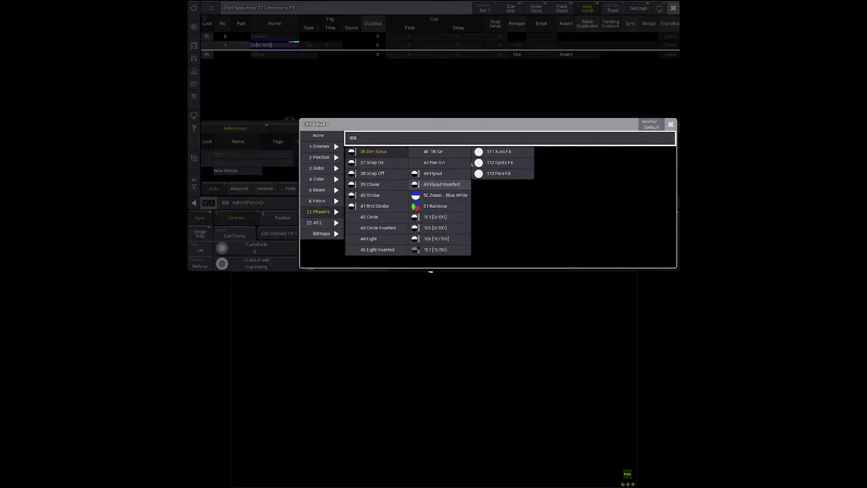
{"action": "left_click", "coordinate": [437, 217]}
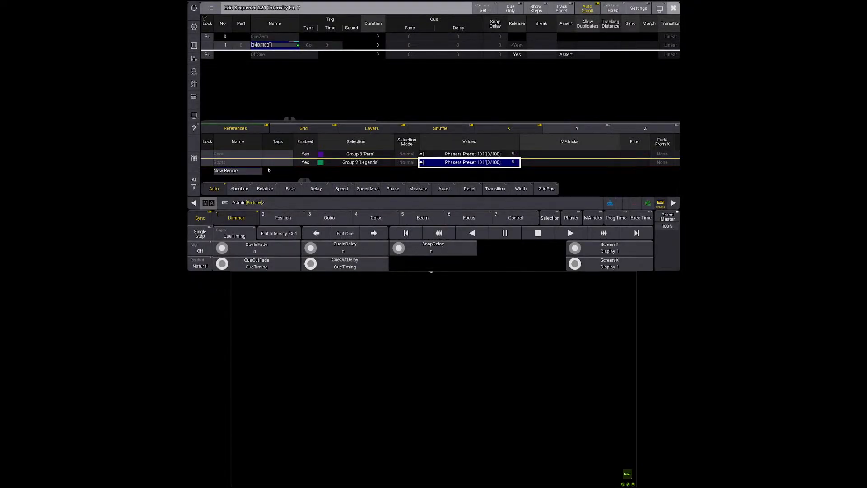
Step: Add a third recipe to cue 1 and name it Blinders
{"action": "left_click", "coordinate": [247, 170]}
{"action": "left_click", "coordinate": [248, 170]}
{"action": "type", "text": "B"}
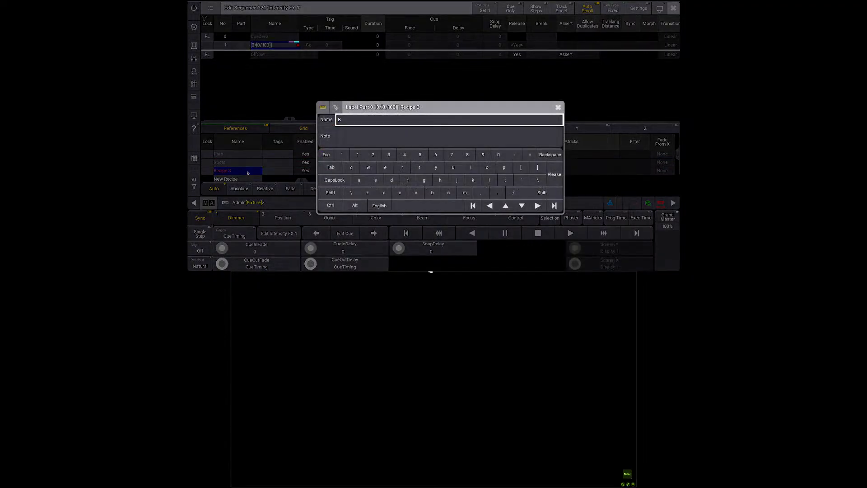
{"action": "type", "text": "linders"}
{"action": "key", "text": "Return"}
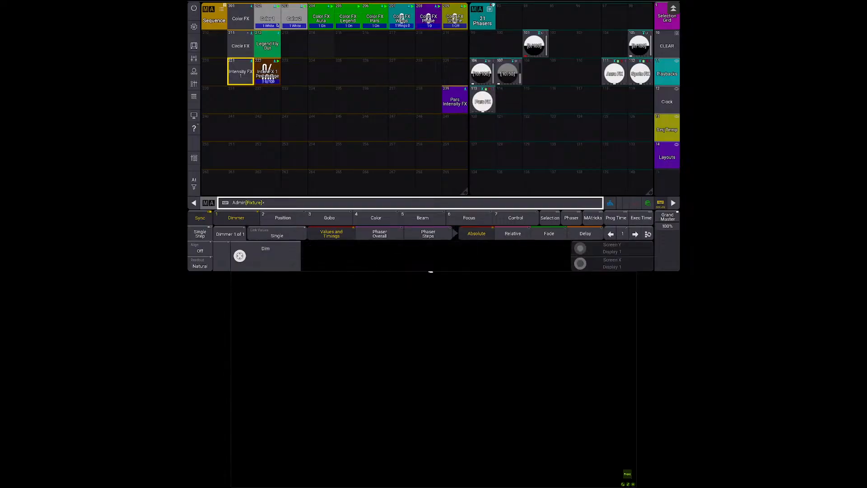
Step: Return to cue 1 of sequence 221, add a fourth recipe and enlarge the recipe area
{"action": "left_click", "coordinate": [267, 17]}
{"action": "left_click", "coordinate": [273, 45]}
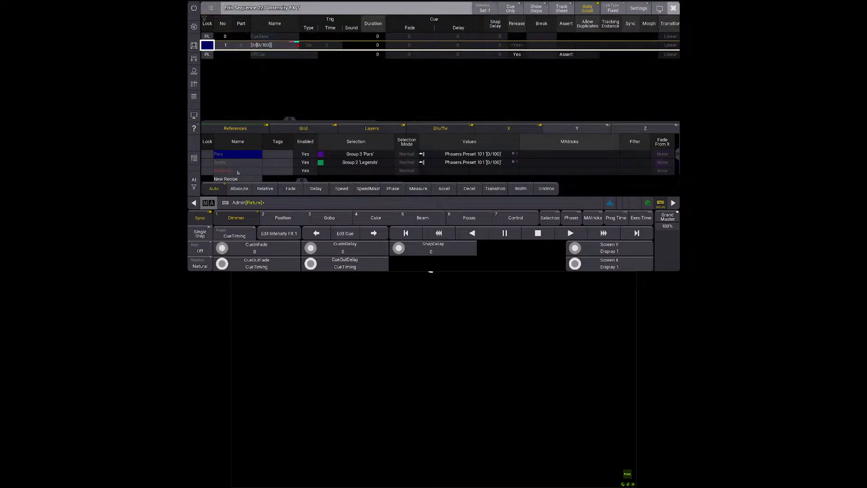
{"action": "left_click", "coordinate": [237, 171]}
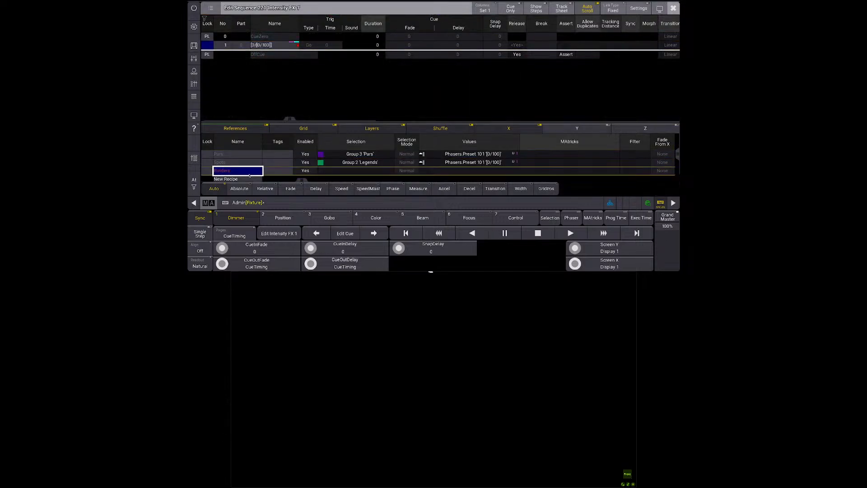
{"action": "left_click", "coordinate": [248, 179]}
{"action": "left_click", "coordinate": [239, 153]}
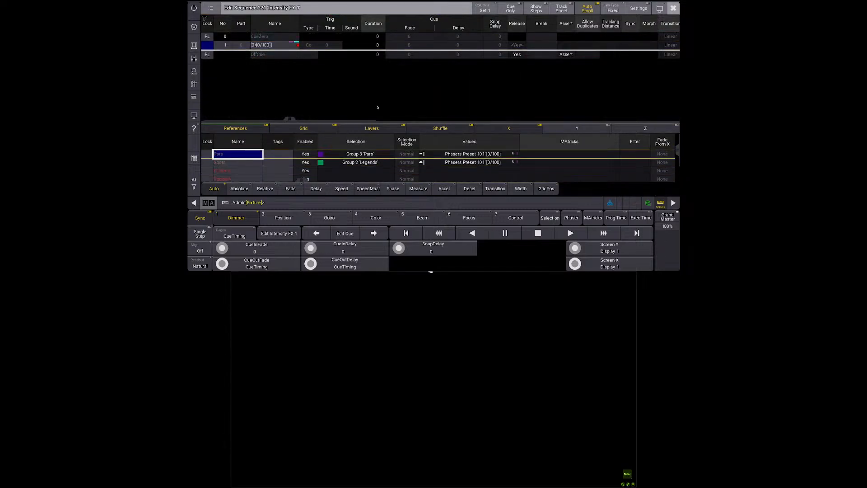
{"action": "left_click_drag", "start_coordinate": [423, 120], "coordinate": [423, 100]}
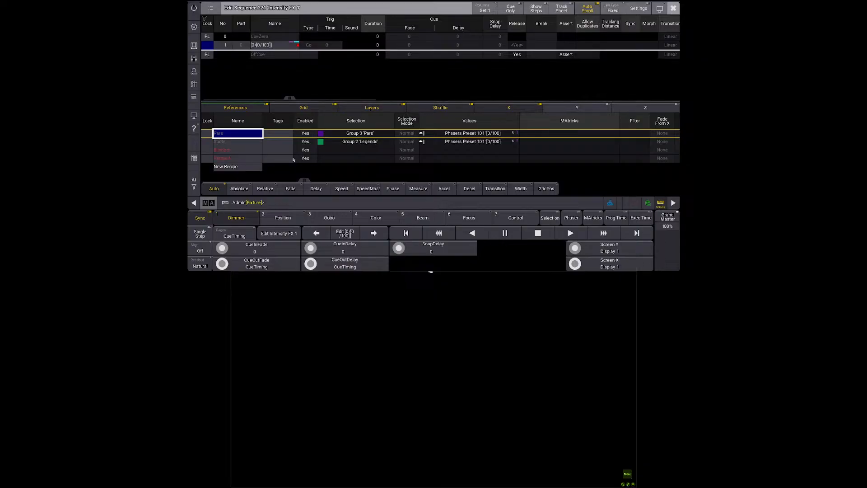
Step: Rename the first recipe as Wash and change its selection to Group 1 'Aura Wash'
{"action": "left_click", "coordinate": [240, 136]}
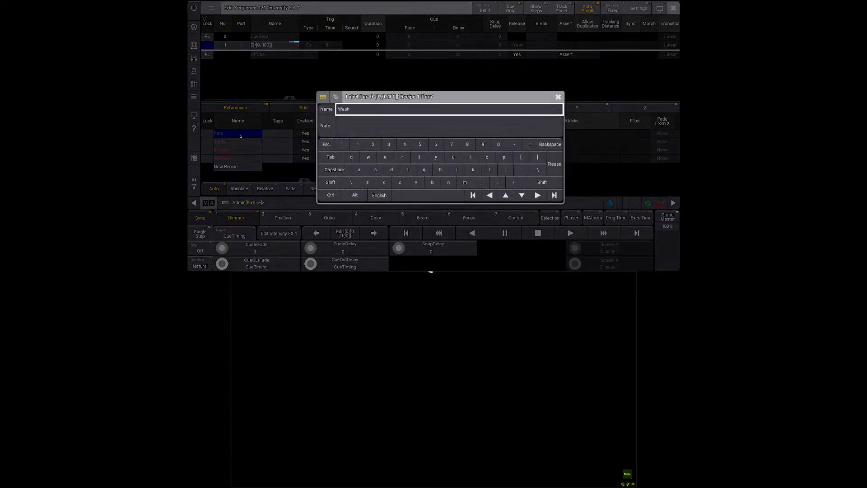
{"action": "key", "text": "Return"}
{"action": "left_click", "coordinate": [347, 133]}
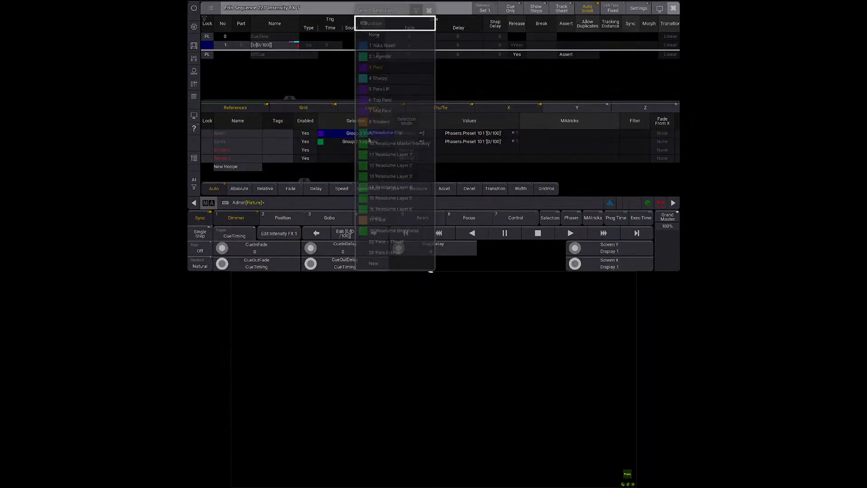
{"action": "left_click", "coordinate": [370, 34]}
Step: Rename the third recipe as Pars and assign Group 3 'Pars' as its selection
{"action": "left_click", "coordinate": [228, 151]}
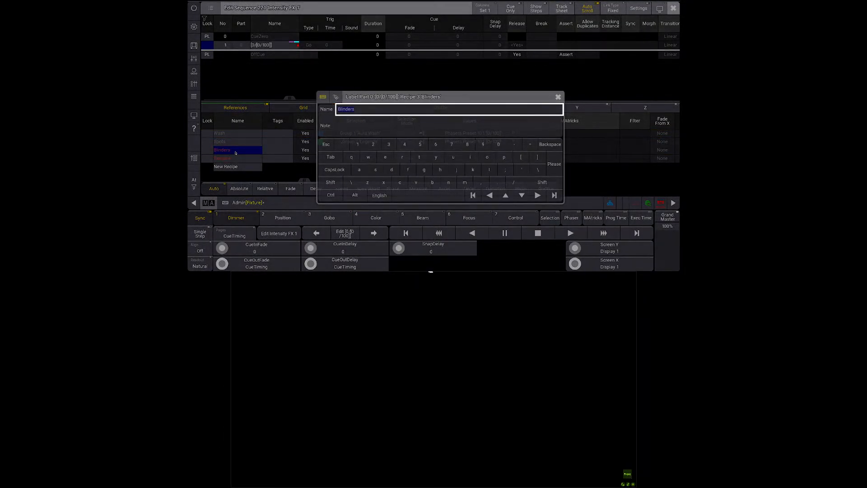
{"action": "type", "text": "Pars"}
{"action": "key", "text": "Return"}
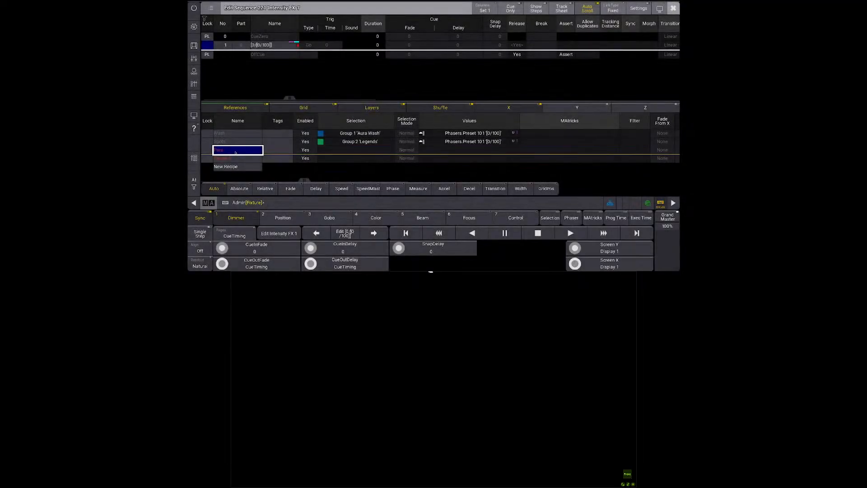
{"action": "right_click", "coordinate": [358, 149]}
{"action": "left_click", "coordinate": [353, 67]}
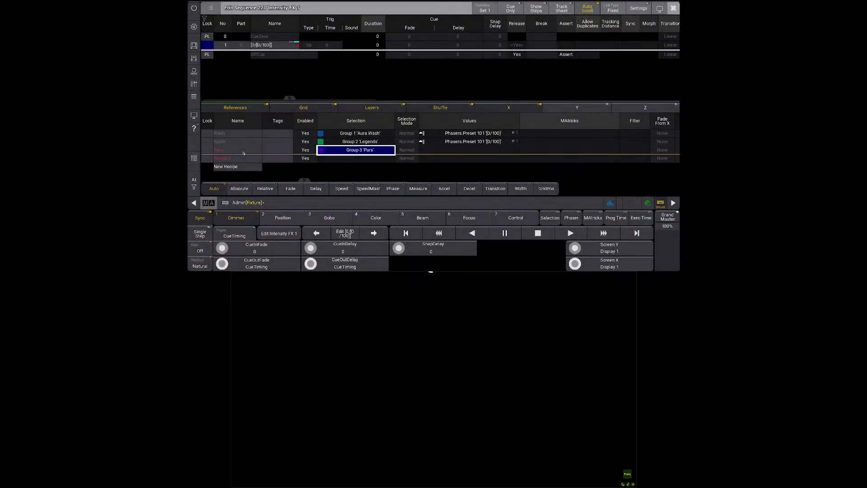
Step: Name the fourth recipe Blinders
{"action": "right_click", "coordinate": [236, 158]}
{"action": "type", "text": "Blinders"}
{"action": "key", "text": "Return"}
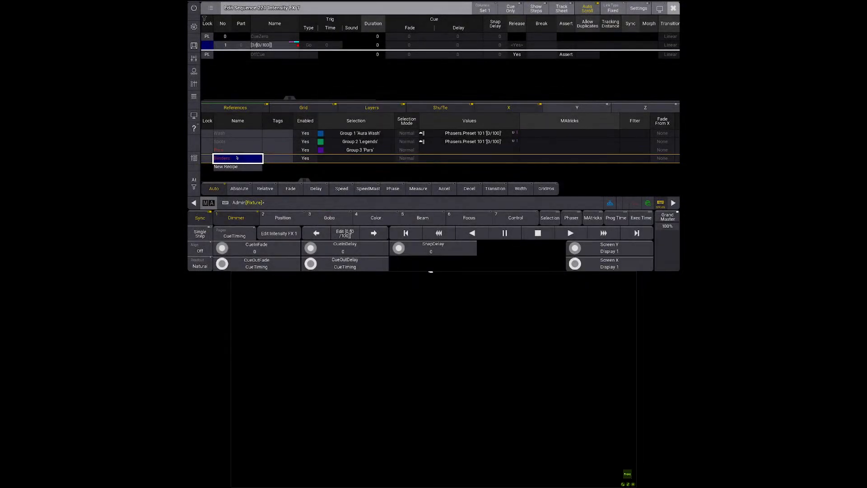
{"action": "left_click", "coordinate": [346, 149]}
{"action": "key", "text": "c"}
{"action": "left_click", "coordinate": [349, 142]}
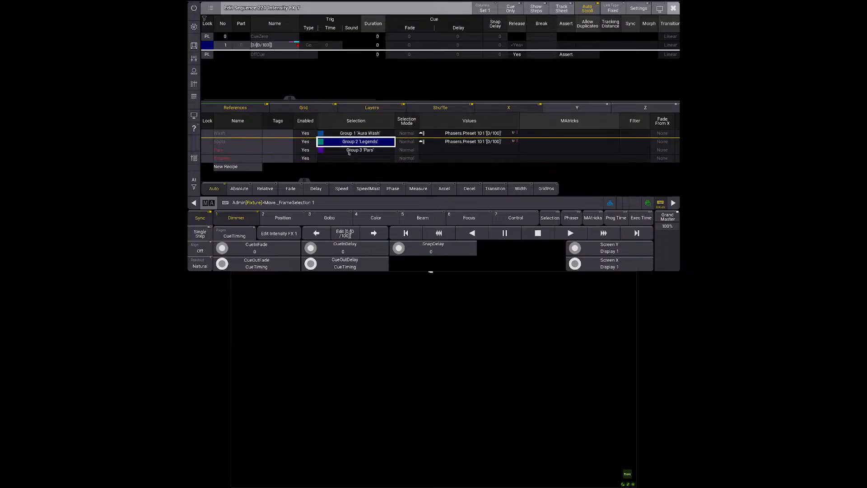
{"action": "left_click", "coordinate": [349, 151]}
{"action": "left_click", "coordinate": [351, 168]}
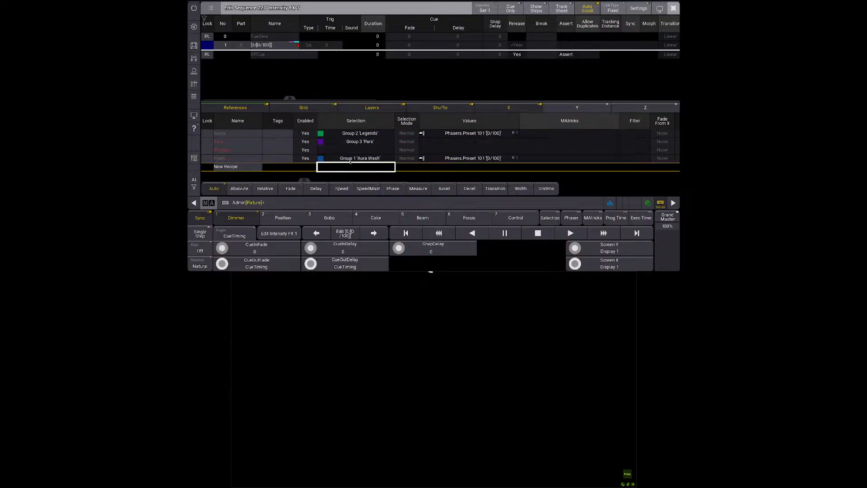
{"action": "left_click", "coordinate": [351, 158]}
{"action": "left_click", "coordinate": [361, 143]}
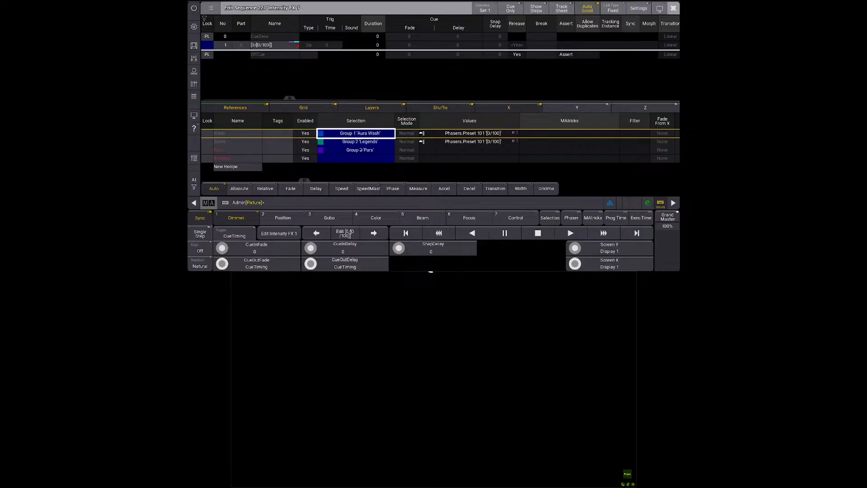
Step: Assign Group 8 'Blinders' as the selection of the fourth recipe
{"action": "left_click", "coordinate": [360, 158]}
{"action": "left_click", "coordinate": [361, 158]}
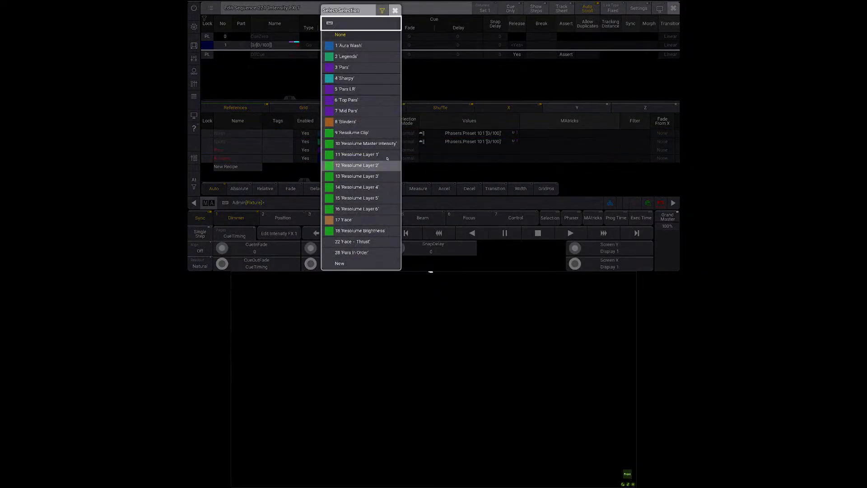
{"action": "left_click", "coordinate": [369, 123]}
Step: Set phaser preset 101 '[0/100]' as the values of the Pars and Blinders recipes
{"action": "right_click", "coordinate": [456, 160]}
{"action": "left_click", "coordinate": [480, 142]}
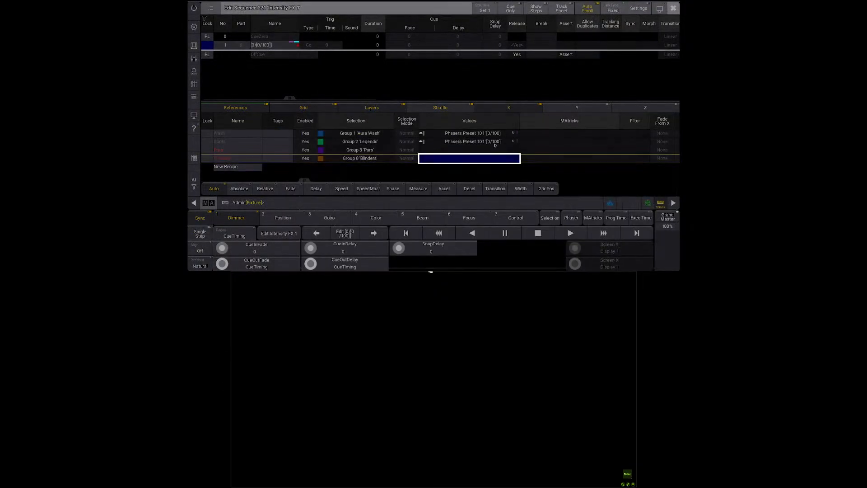
{"action": "left_click_drag", "start_coordinate": [480, 157], "coordinate": [478, 134]}
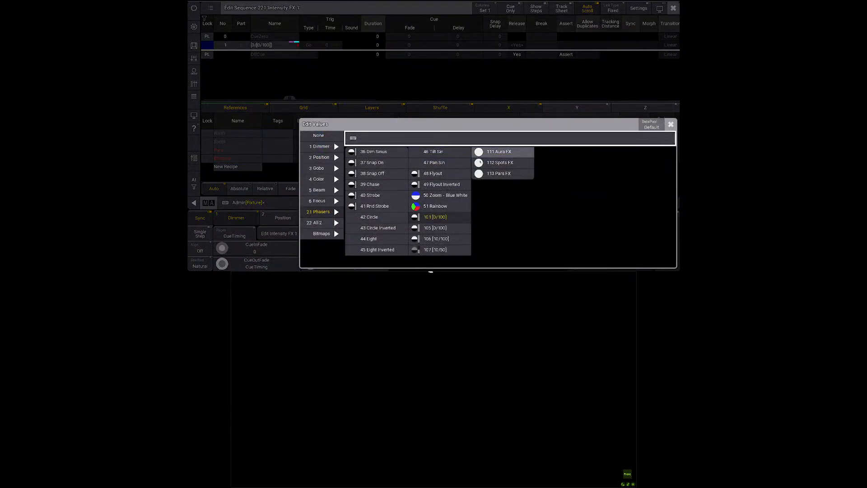
{"action": "left_click", "coordinate": [439, 216]}
{"action": "left_click", "coordinate": [549, 153]}
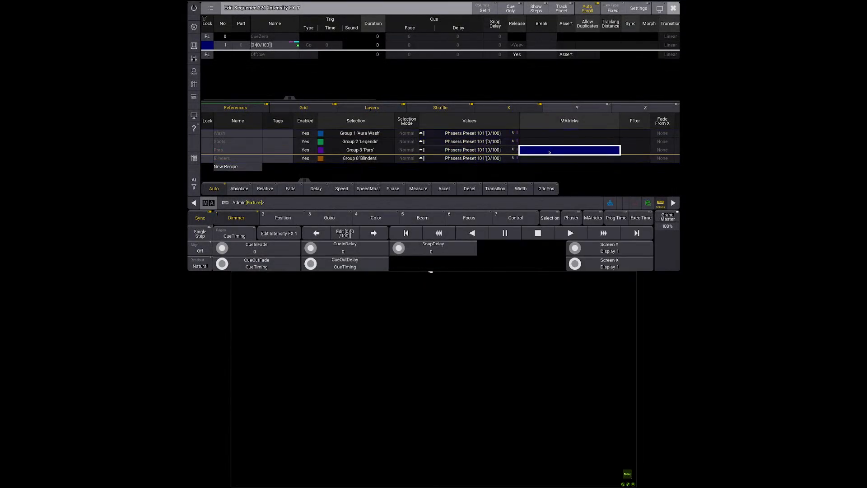
Step: Disable the first three recipes to preview only the Blinders, re-enable them and close the sequence editor
{"action": "left_click", "coordinate": [476, 142]}
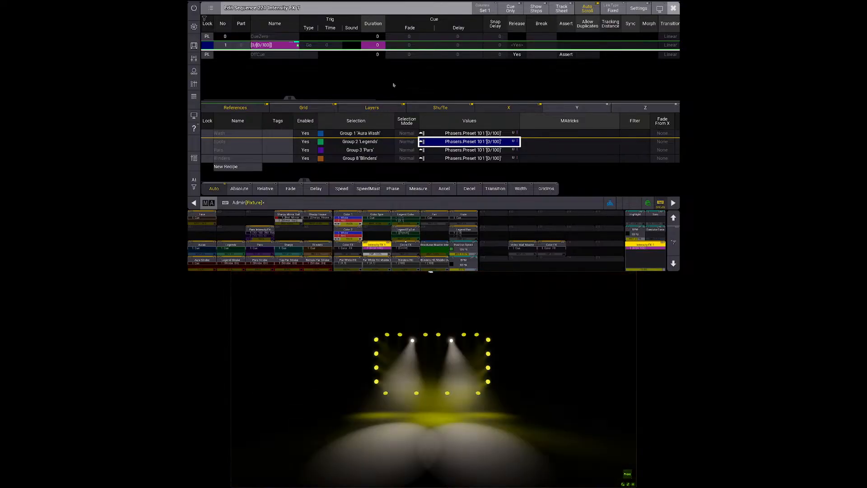
{"action": "left_click_drag", "start_coordinate": [306, 137], "coordinate": [306, 152]}
{"action": "right_click", "coordinate": [307, 152]}
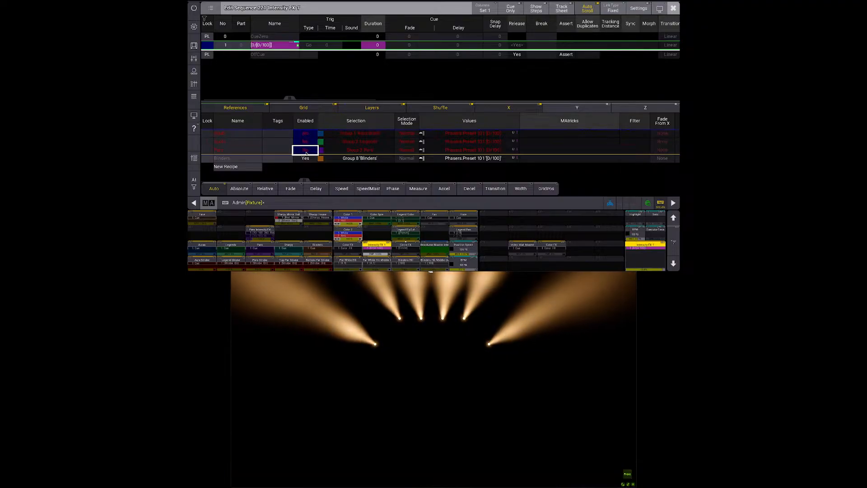
{"action": "right_click", "coordinate": [306, 153]}
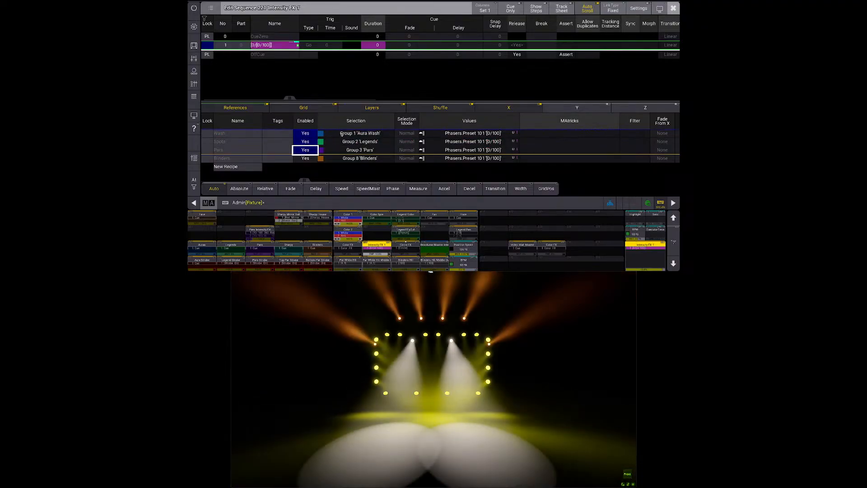
{"action": "key", "text": "Escape"}
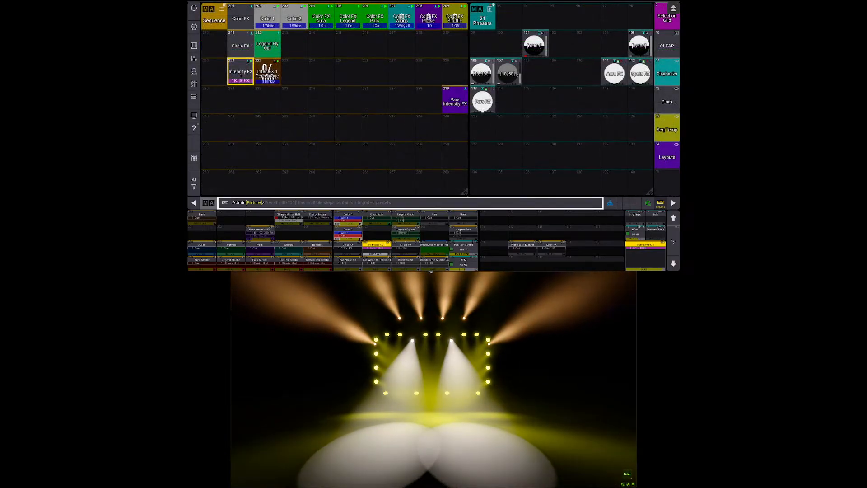
{"action": "key", "text": "c"}
{"action": "left_click", "coordinate": [511, 73]}
{"action": "left_click", "coordinate": [533, 49]}
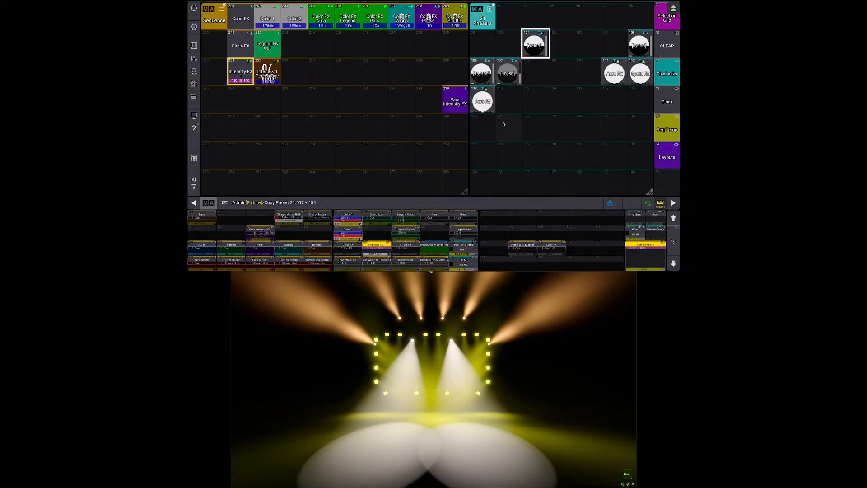
{"action": "key", "text": "Escape"}
Step: Copy phaser preset 107 '[10/50]' onto preset 101 using the overwrite copy mode
{"action": "key", "text": "c"}
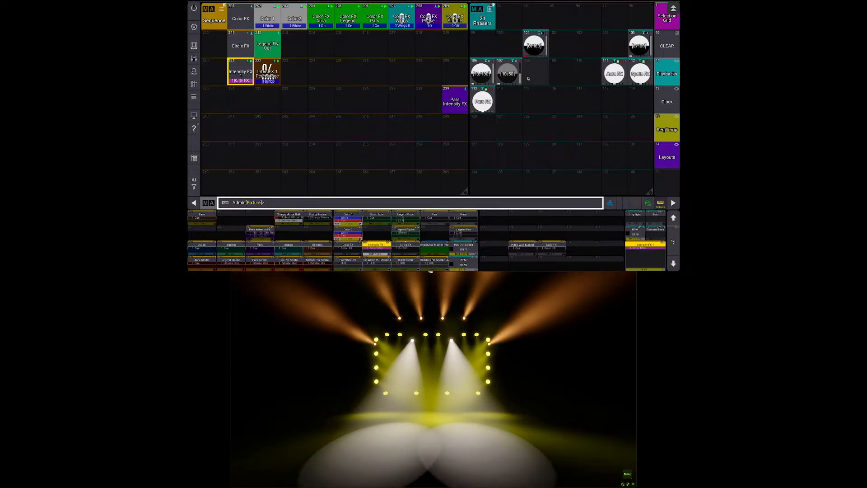
{"action": "left_click", "coordinate": [479, 76]}
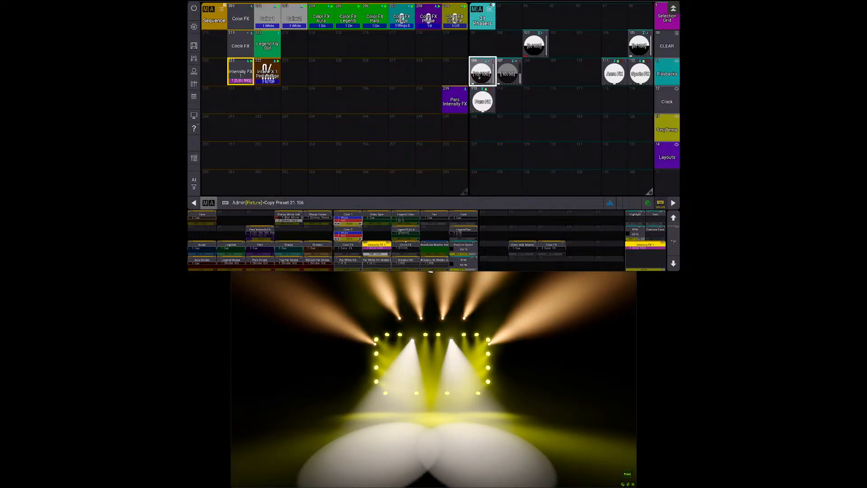
{"action": "left_click", "coordinate": [506, 78]}
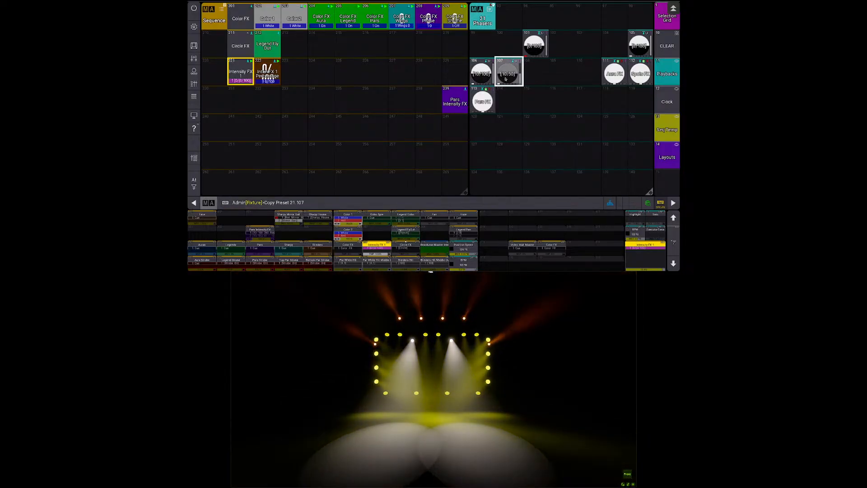
{"action": "left_click", "coordinate": [534, 45]}
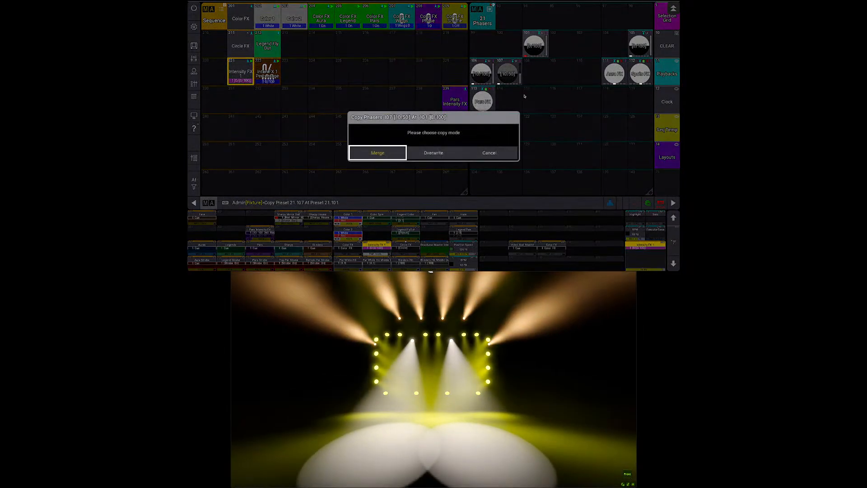
{"action": "left_click", "coordinate": [447, 153]}
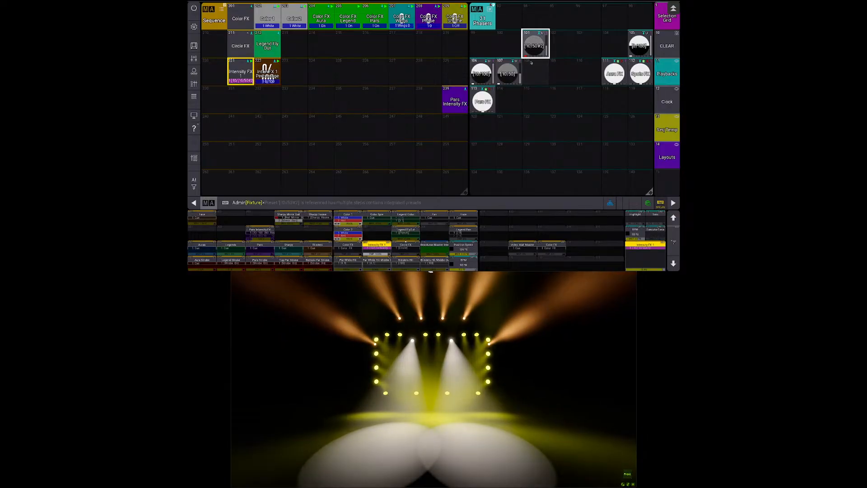
{"action": "key", "text": "c"}
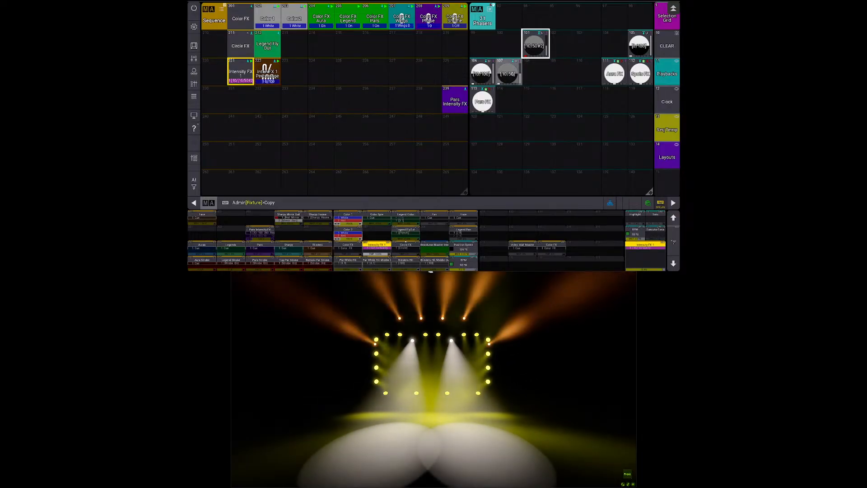
{"action": "left_click", "coordinate": [511, 72]}
{"action": "left_click", "coordinate": [533, 49]}
{"action": "left_click", "coordinate": [435, 152]}
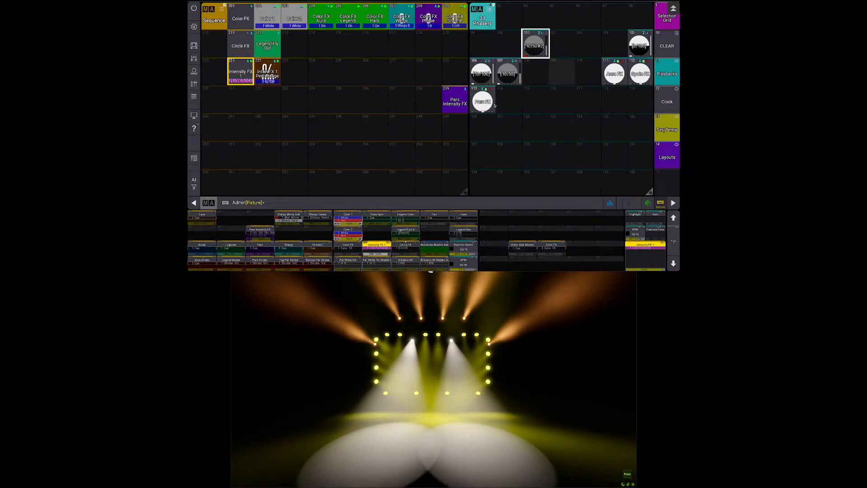
Step: Shorten the Sequence pool to five rows and add a Dimmer preset pool in the freed space below it
{"action": "left_click_drag", "start_coordinate": [465, 192], "coordinate": [472, 144]}
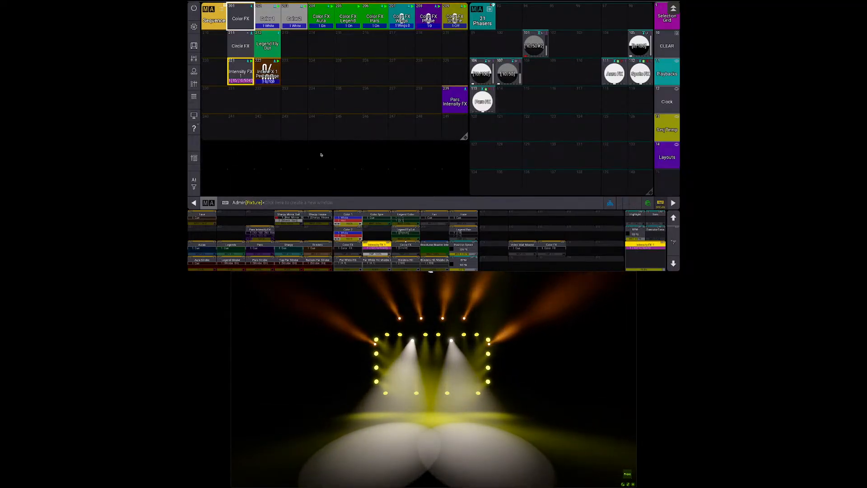
{"action": "left_click", "coordinate": [205, 143]}
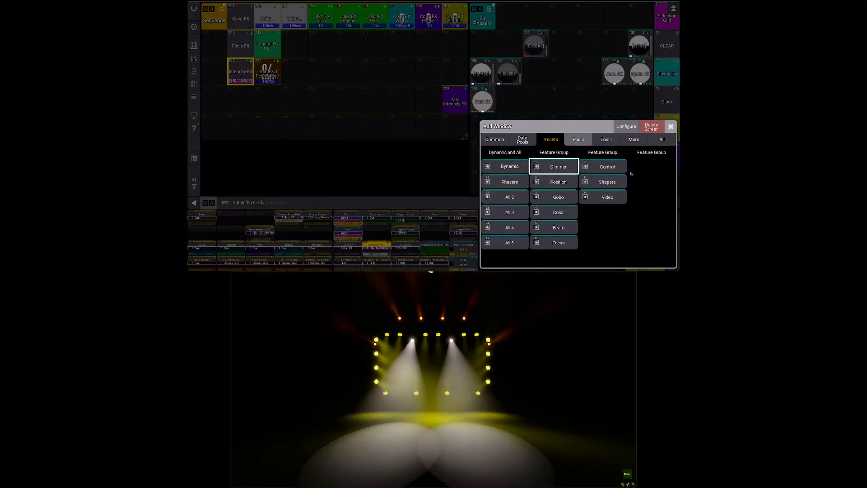
{"action": "left_click", "coordinate": [555, 168]}
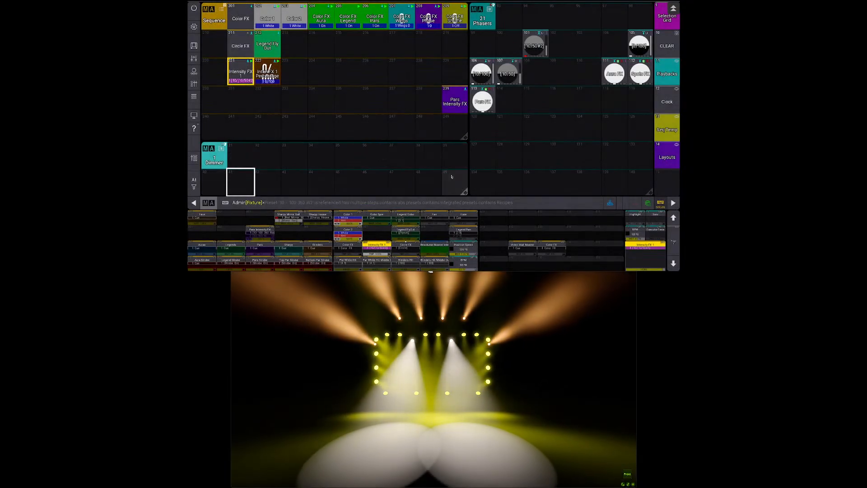
Step: Try to move dimmer presets 14 through 16 to 101 by giving only the number as destination
{"action": "left_click", "coordinate": [374, 183]}
{"action": "scroll", "coordinate": [379, 178], "scroll_direction": "down", "scroll_amount": 1}
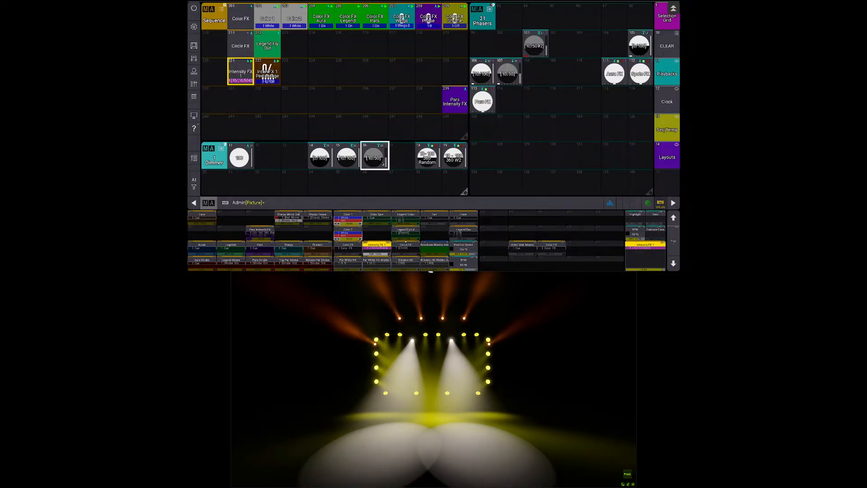
{"action": "key", "text": "m"}
{"action": "left_click", "coordinate": [317, 158]}
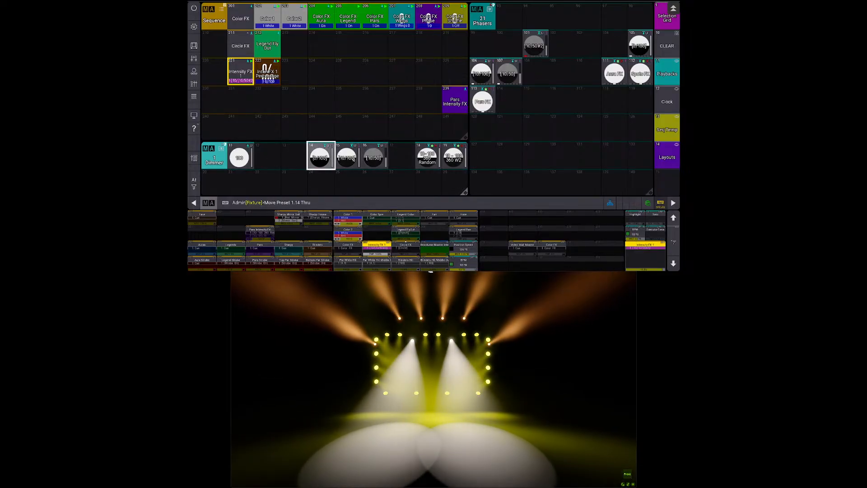
{"action": "left_click", "coordinate": [374, 160]}
{"action": "type", "text": "101"}
{"action": "key", "text": "Return"}
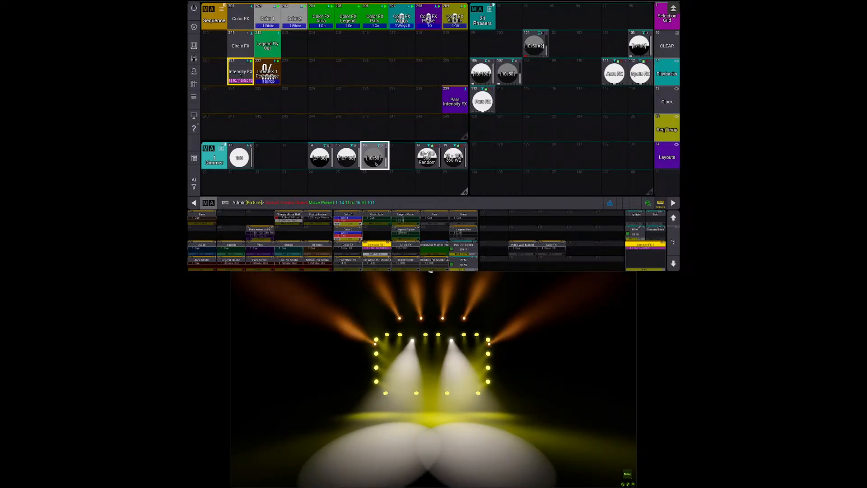
Step: Try moving the dimmer presets from 14 through 16 onto slot 101 of the Dimmer pool, and undo the move
{"action": "key", "text": "m"}
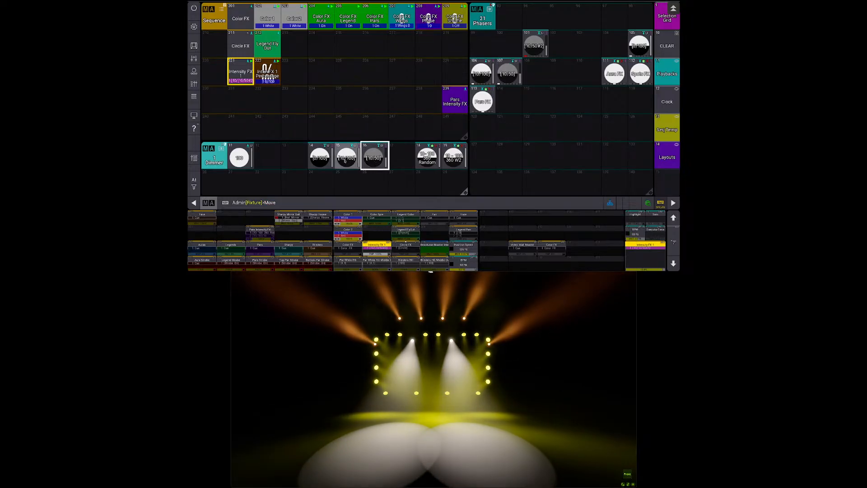
{"action": "left_click", "coordinate": [322, 155]}
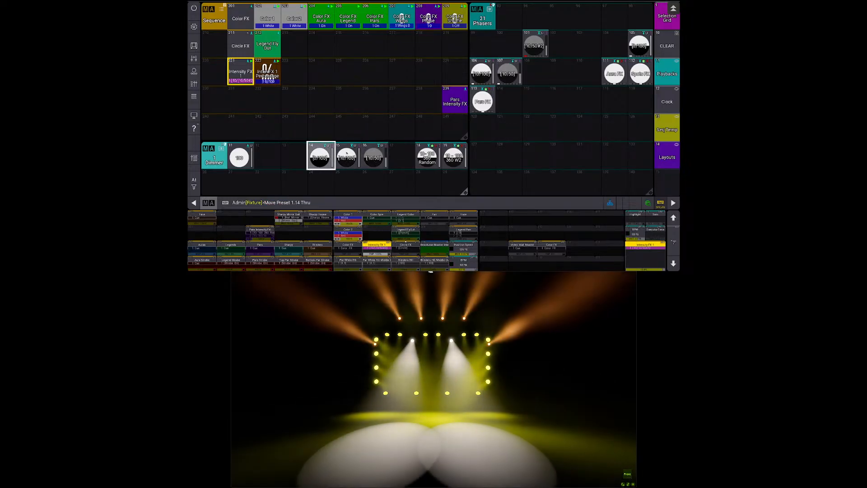
{"action": "left_click", "coordinate": [374, 158]}
{"action": "scroll", "coordinate": [367, 173], "scroll_direction": "down", "scroll_amount": 4}
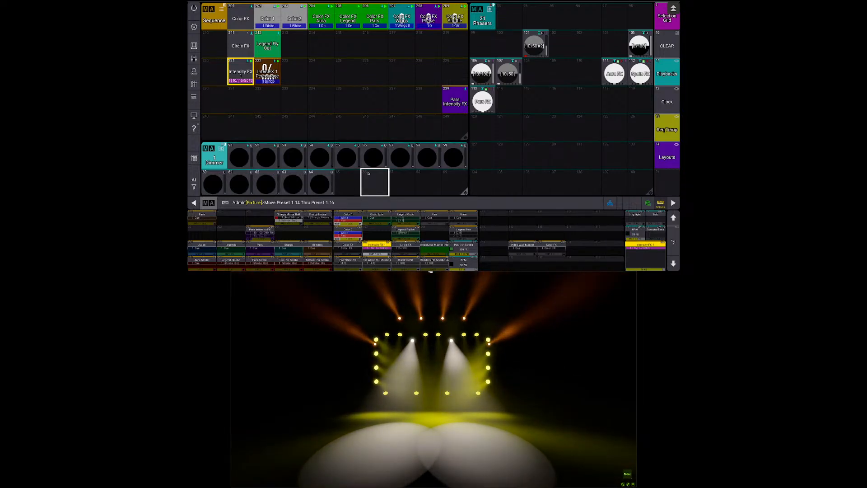
{"action": "scroll", "coordinate": [368, 173], "scroll_direction": "down", "scroll_amount": 3}
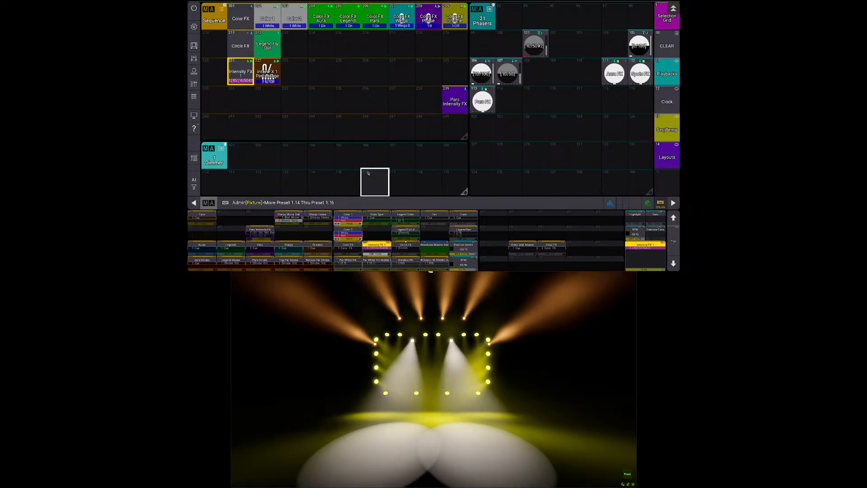
{"action": "scroll", "coordinate": [368, 173], "scroll_direction": "down", "scroll_amount": 1}
{"action": "left_click", "coordinate": [241, 183]}
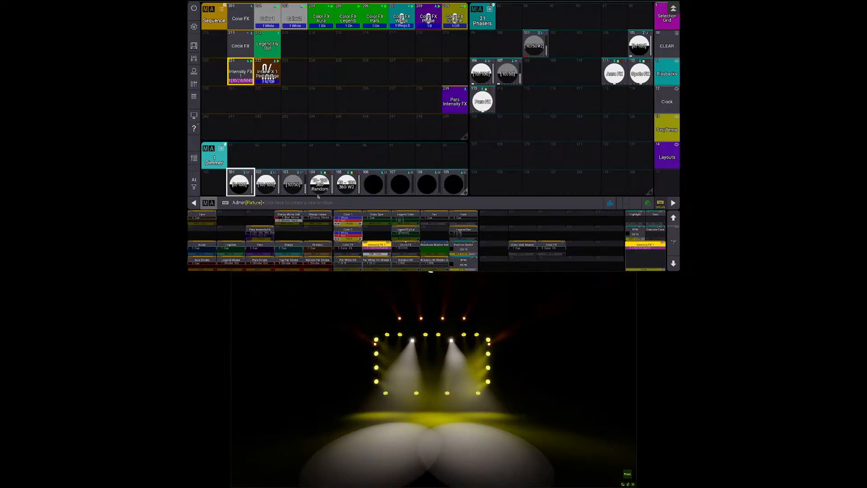
{"action": "scroll", "coordinate": [334, 189], "scroll_direction": "down", "scroll_amount": 2}
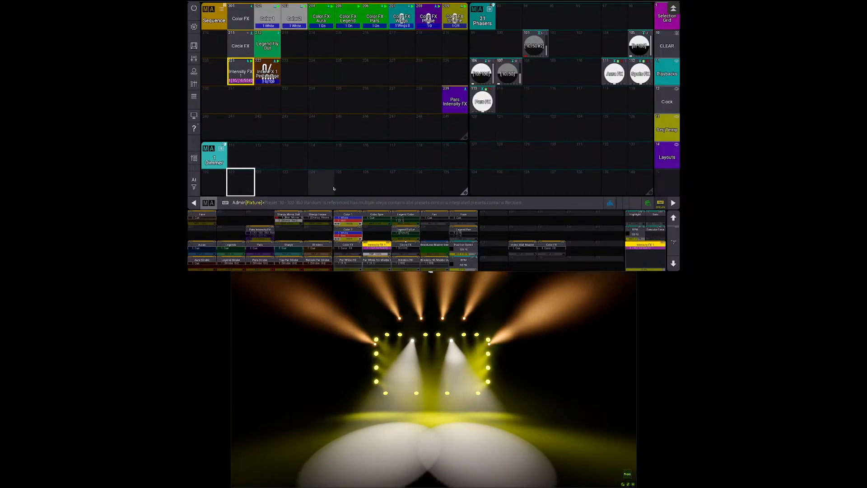
{"action": "scroll", "coordinate": [345, 191], "scroll_direction": "up", "scroll_amount": 1}
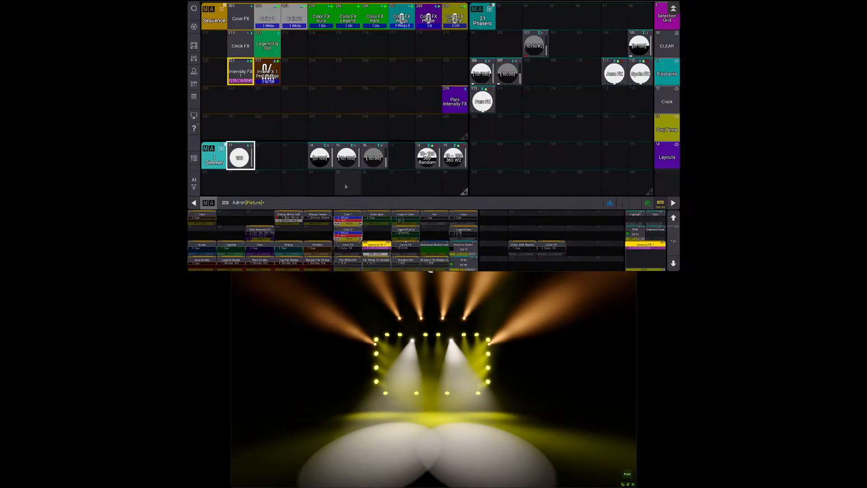
{"action": "left_click", "coordinate": [327, 161]}
{"action": "key", "text": "t"}
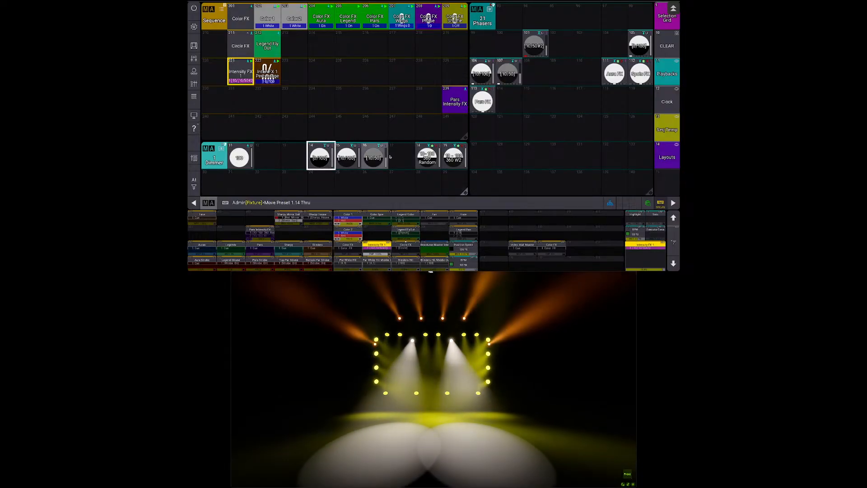
{"action": "left_click", "coordinate": [382, 159]}
{"action": "left_click", "coordinate": [394, 158]}
{"action": "key", "text": "BackSpace"}
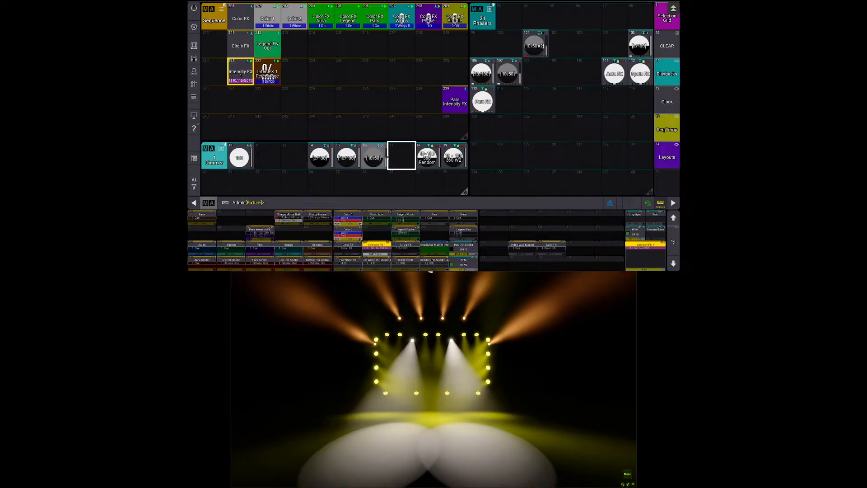
Step: Move dimmer presets 14 through 16 to slots starting at preset 1.101 in the Dimmer pool
{"action": "key", "text": "m"}
{"action": "left_click", "coordinate": [324, 158]}
{"action": "key", "text": "t"}
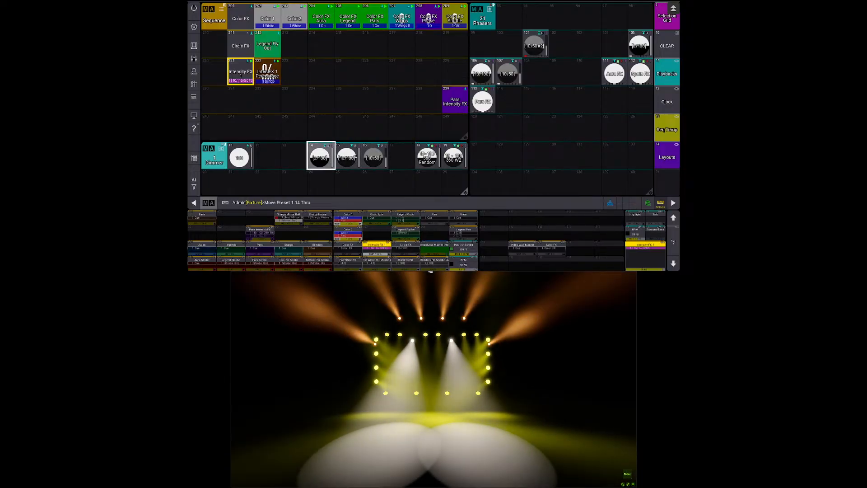
{"action": "left_click", "coordinate": [377, 157]}
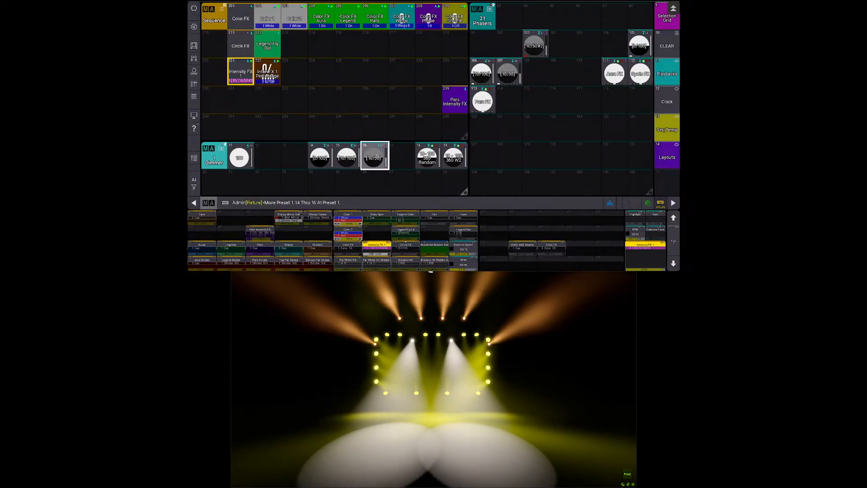
{"action": "key", "text": "Return"}
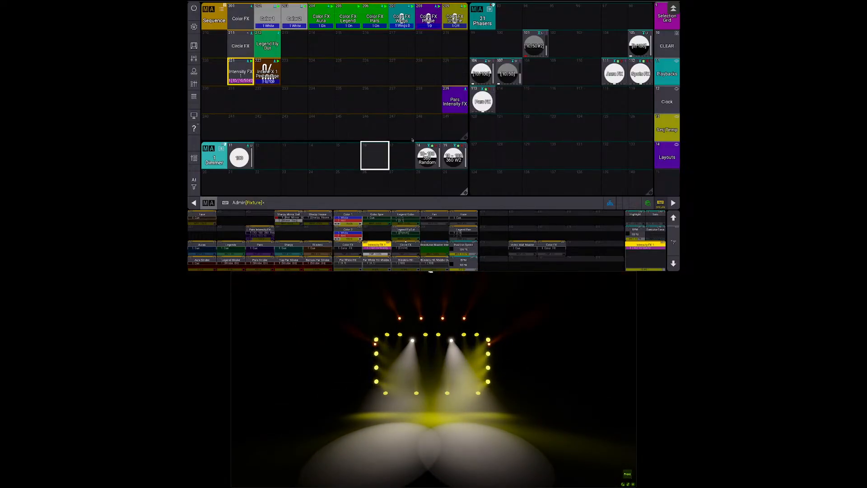
{"action": "scroll", "coordinate": [411, 158], "scroll_direction": "down", "scroll_amount": 5}
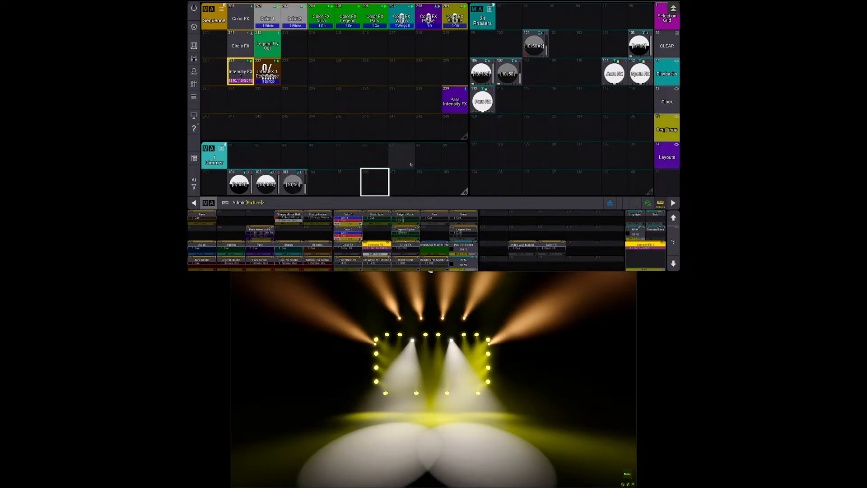
{"action": "scroll", "coordinate": [411, 164], "scroll_direction": "down", "scroll_amount": 1}
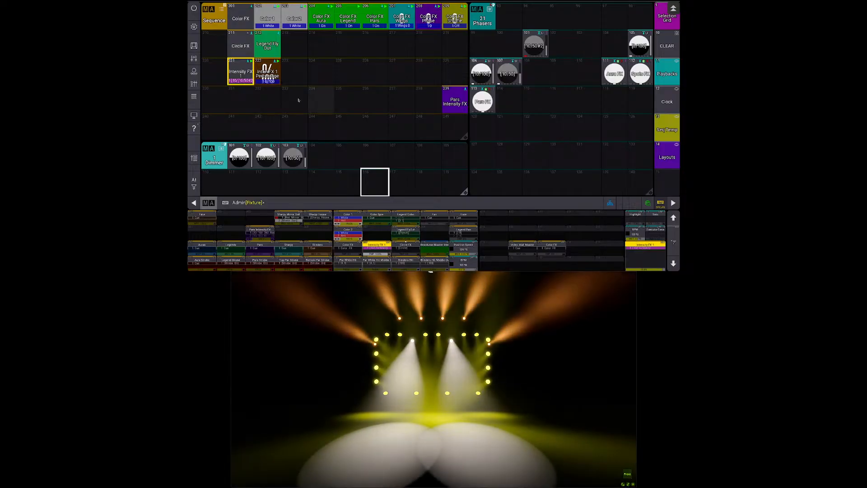
Step: Delete presets 107, 106 and 105 from the Phasers pool
{"action": "left_click", "coordinate": [234, 157]}
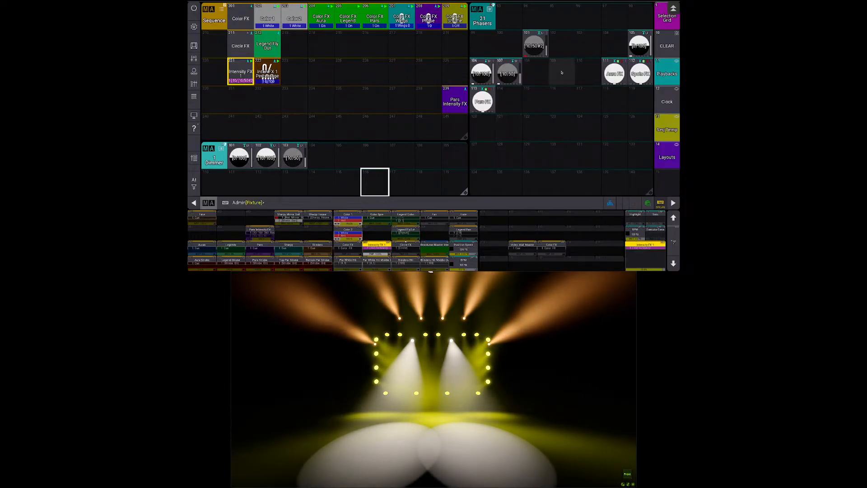
{"action": "key", "text": "Delete"}
{"action": "left_click", "coordinate": [509, 72]}
{"action": "key", "text": "Delete"}
{"action": "left_click", "coordinate": [484, 73]}
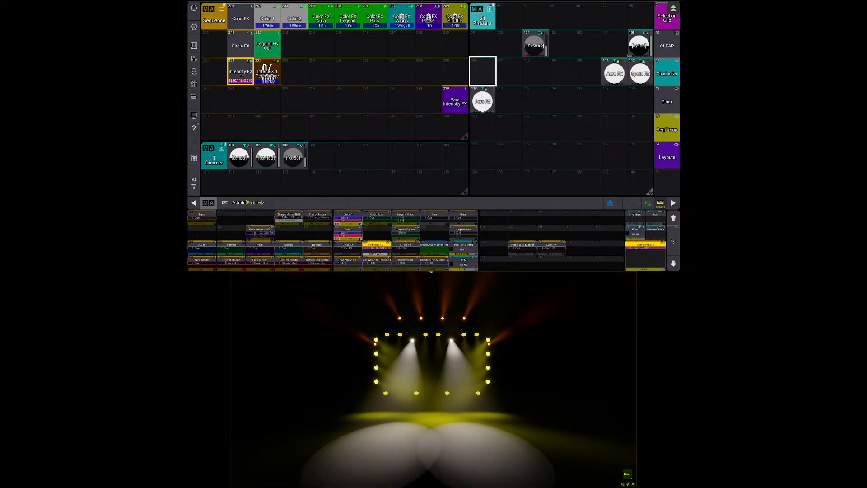
{"action": "key", "text": "Delete"}
{"action": "left_click", "coordinate": [637, 46]}
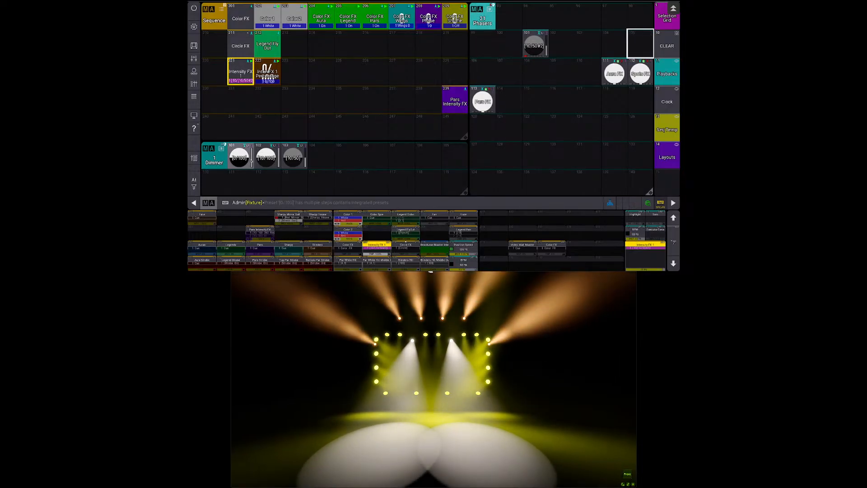
Step: Copy Dimmer preset 101 [0/100] onto Phasers preset 101
{"action": "key", "text": "c"}
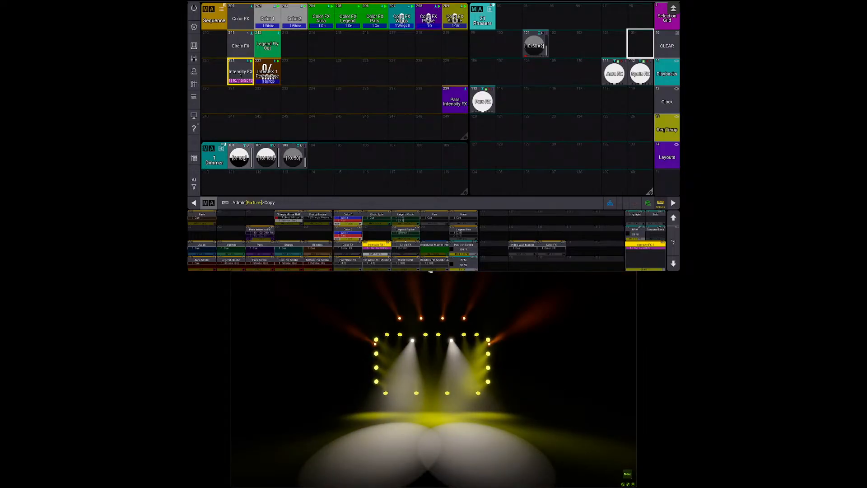
{"action": "left_click", "coordinate": [241, 157]}
{"action": "key", "text": "a"}
{"action": "left_click", "coordinate": [535, 49]}
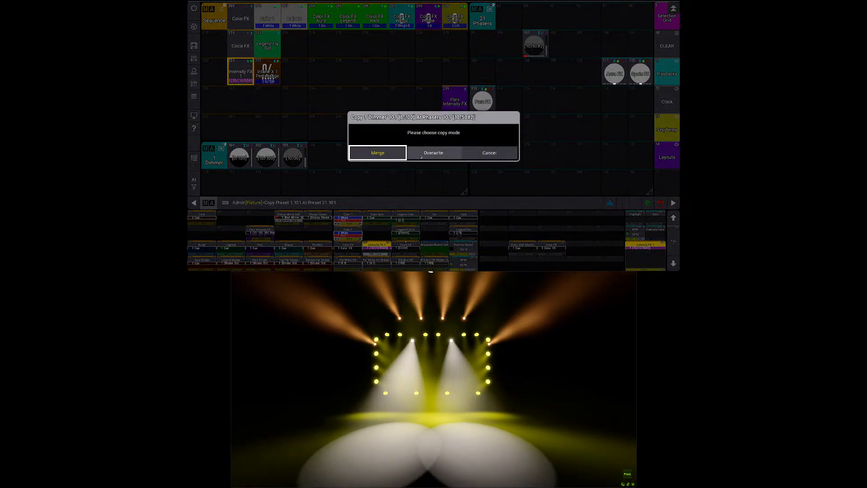
{"action": "key", "text": "Return"}
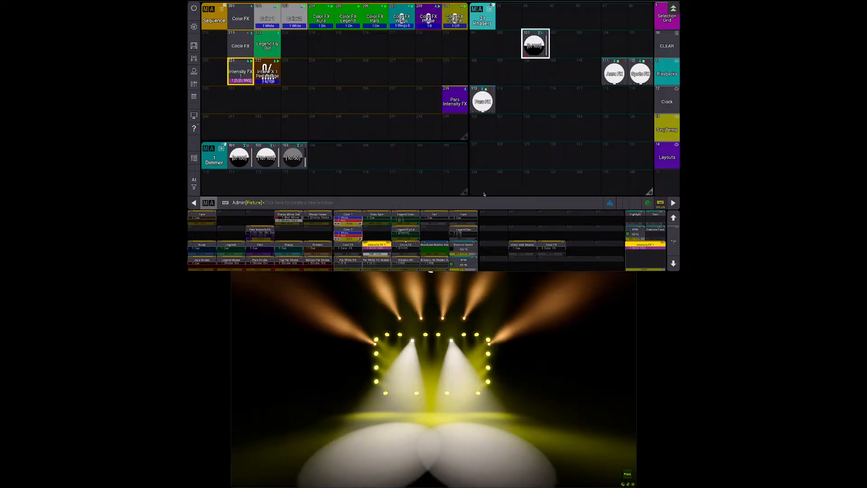
Step: Copy the "Copy Preset 1.101 At Preset 21.101" entry from the command line history to the clipboard
{"action": "left_click", "coordinate": [225, 202]}
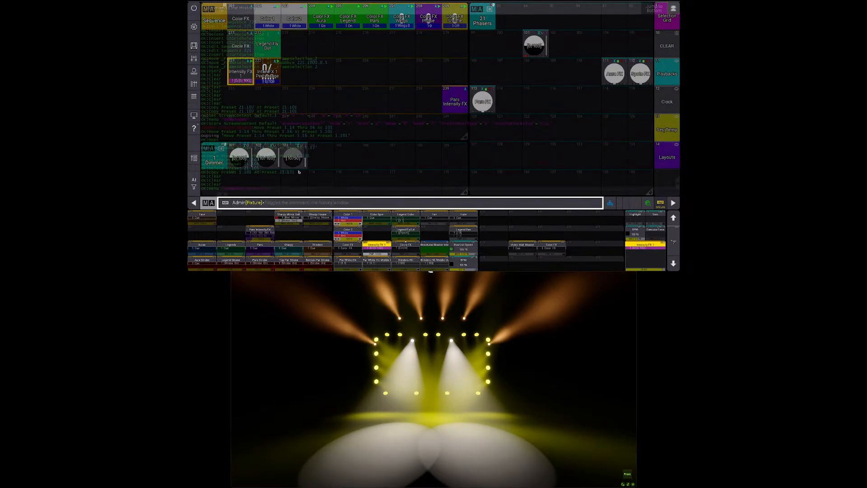
{"action": "left_click", "coordinate": [274, 172]}
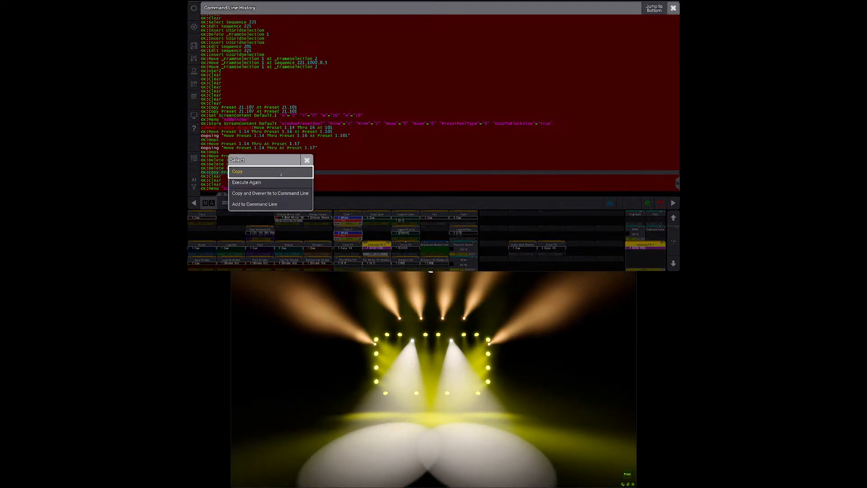
{"action": "left_click", "coordinate": [279, 173]}
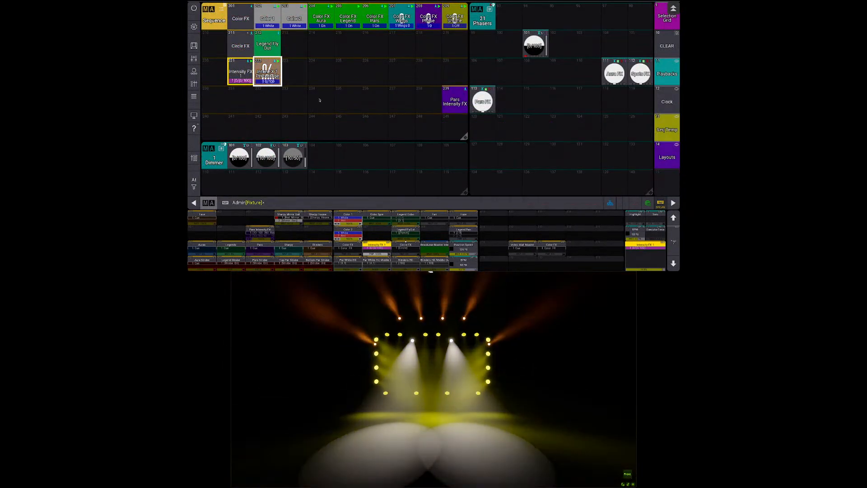
Step: In the Intensity FX 1 Percentage sequence, set cue 1's command to "Copy #[Preset 1.101] At #[Preset 21.101] /o"
{"action": "left_click_drag", "start_coordinate": [268, 71], "coordinate": [267, 49]}
{"action": "scroll", "coordinate": [499, 52], "scroll_direction": "right", "scroll_amount": 10}
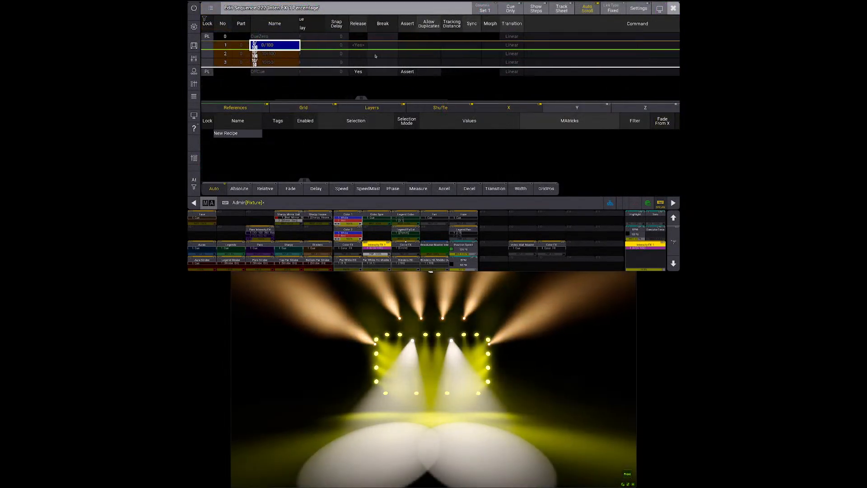
{"action": "double_click", "coordinate": [511, 48]}
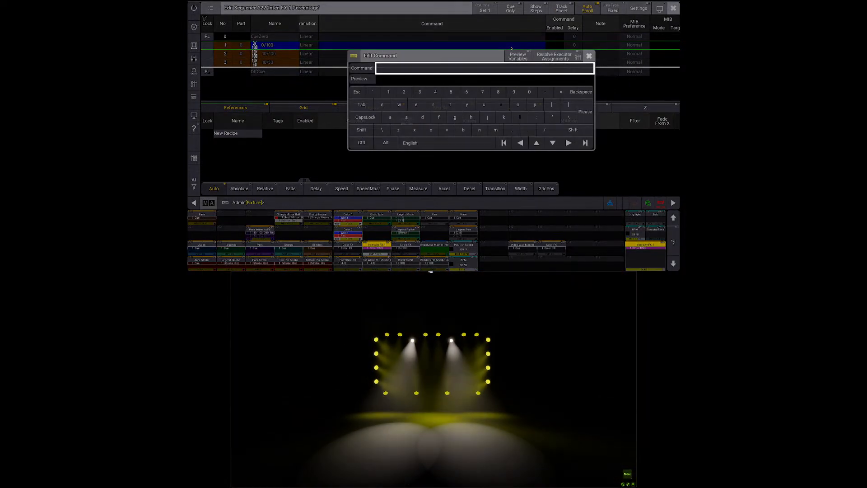
{"action": "key", "text": "ctrl+v"}
{"action": "type", "text": "/o"}
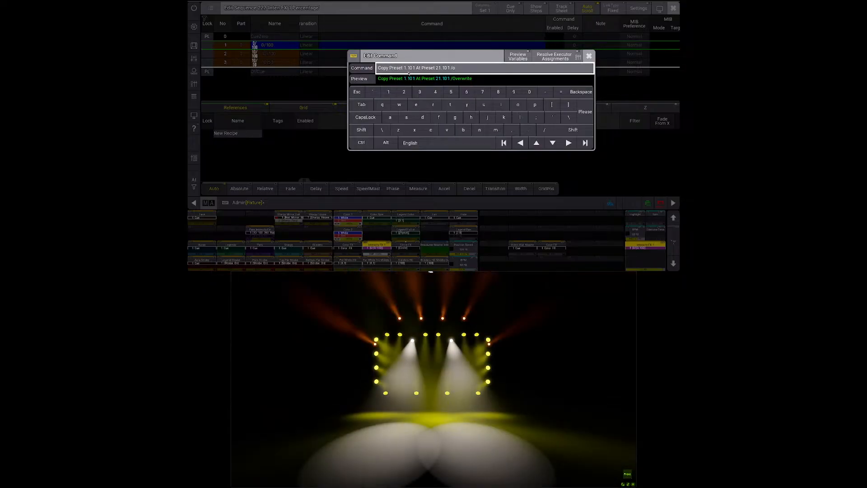
{"action": "type", "text": "#["}
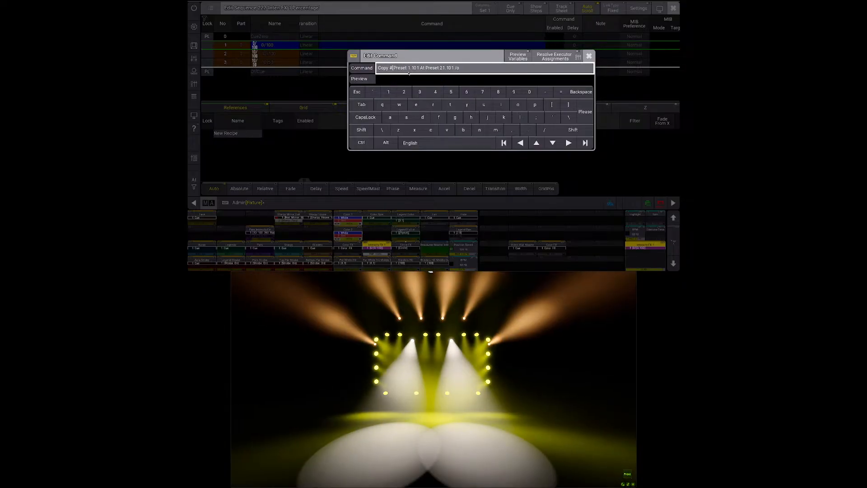
{"action": "type", "text": "]"}
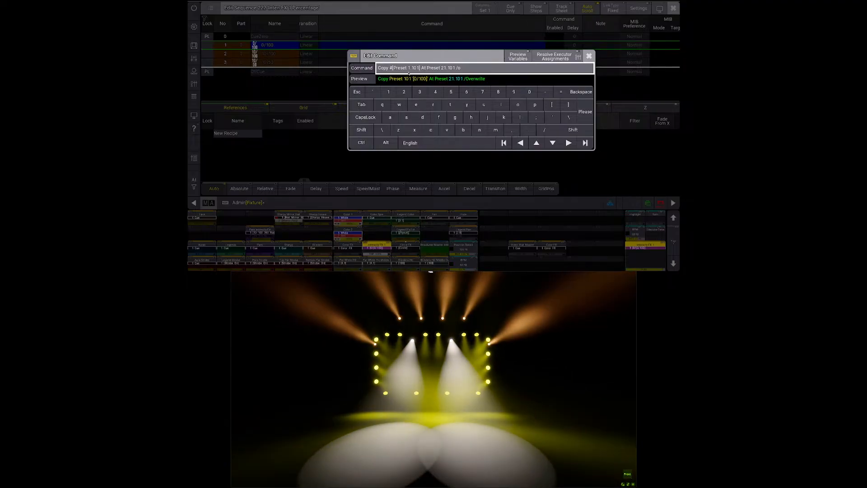
{"action": "type", "text": "#["}
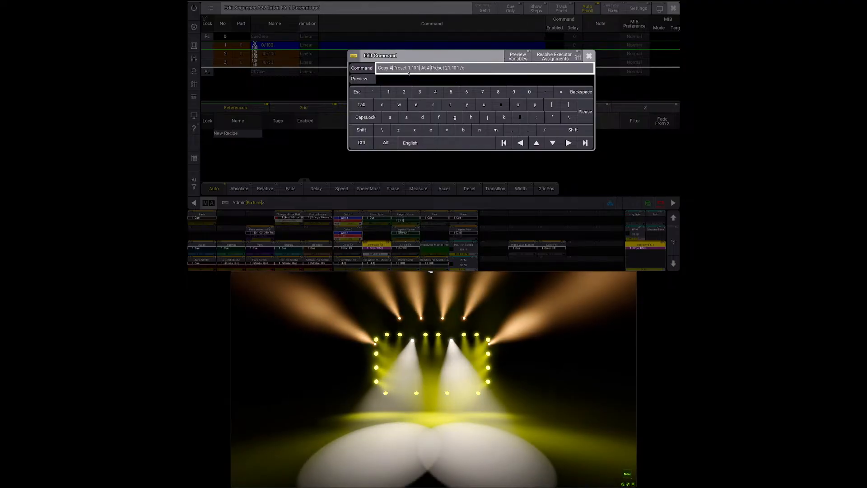
{"action": "type", "text": "]"}
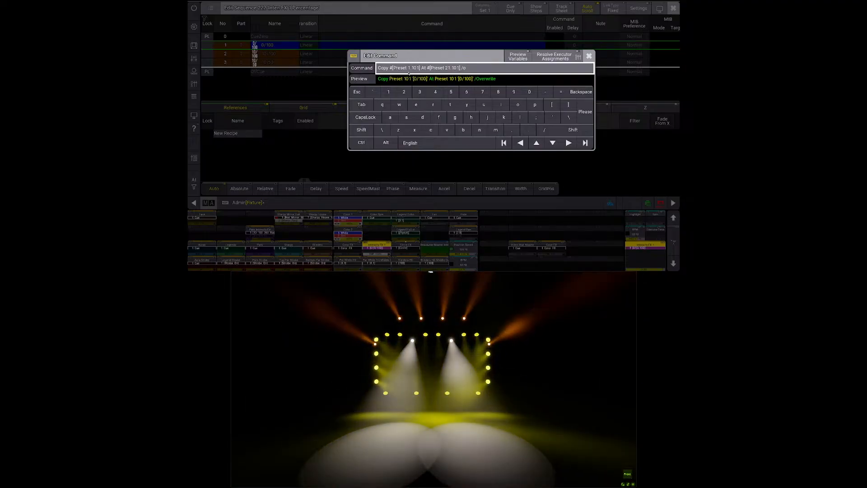
{"action": "key", "text": "Return"}
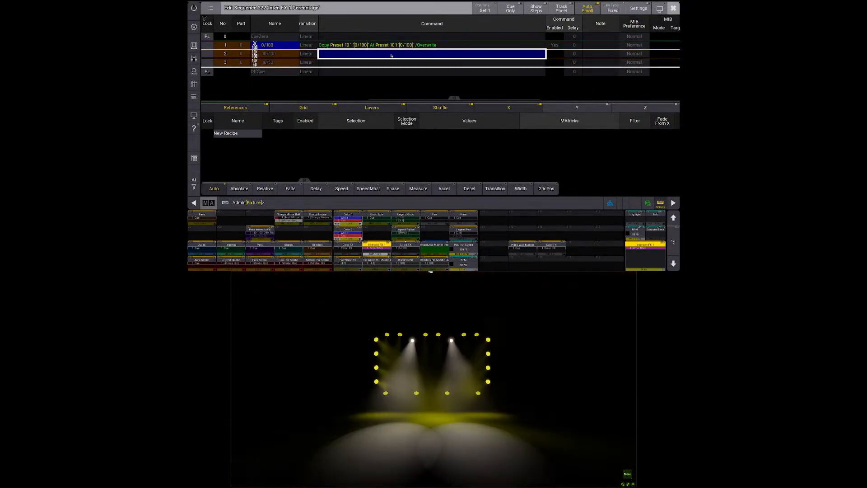
Step: Set cue 2's command to "Copy #[Preset 1.102] At #[Preset 21.101] /o" and close the sequence editor
{"action": "left_click", "coordinate": [390, 55]}
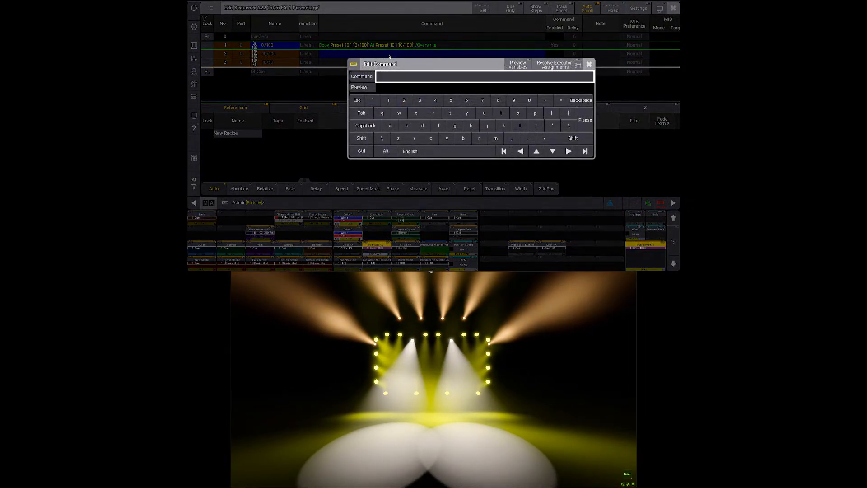
{"action": "key", "text": "BackSpace"}
{"action": "key", "text": "BackSpace"}
{"action": "key", "text": "BackSpace"}
{"action": "key", "text": "BackSpace"}
{"action": "key", "text": "BackSpace"}
{"action": "key", "text": "BackSpace"}
{"action": "key", "text": "BackSpace"}
{"action": "key", "text": "BackSpace"}
{"action": "key", "text": "BackSpace"}
{"action": "key", "text": "BackSpace"}
{"action": "key", "text": "BackSpace"}
{"action": "key", "text": "BackSpace"}
{"action": "key", "text": "BackSpace"}
{"action": "key", "text": "BackSpace"}
{"action": "key", "text": "BackSpace"}
{"action": "key", "text": "BackSpace"}
{"action": "key", "text": "BackSpace"}
{"action": "key", "text": "BackSpace"}
{"action": "key", "text": "BackSpace"}
{"action": "key", "text": "BackSpace"}
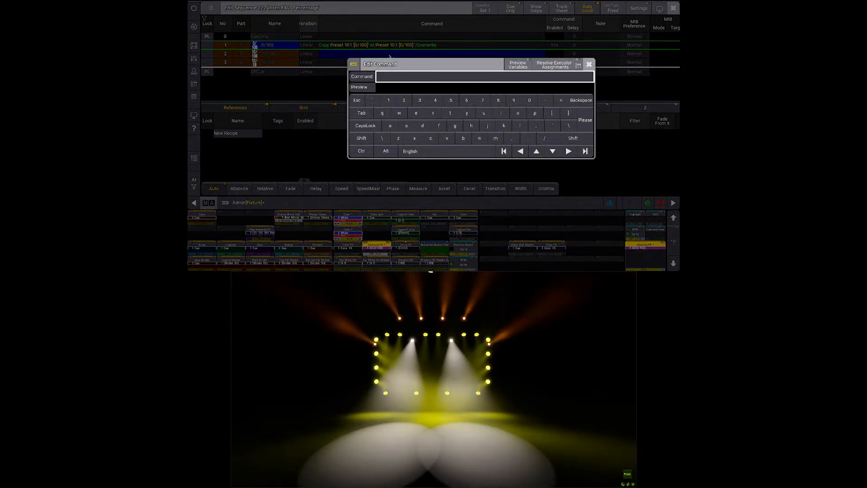
{"action": "key", "text": "ctrl+v"}
{"action": "type", "text": "/o"}
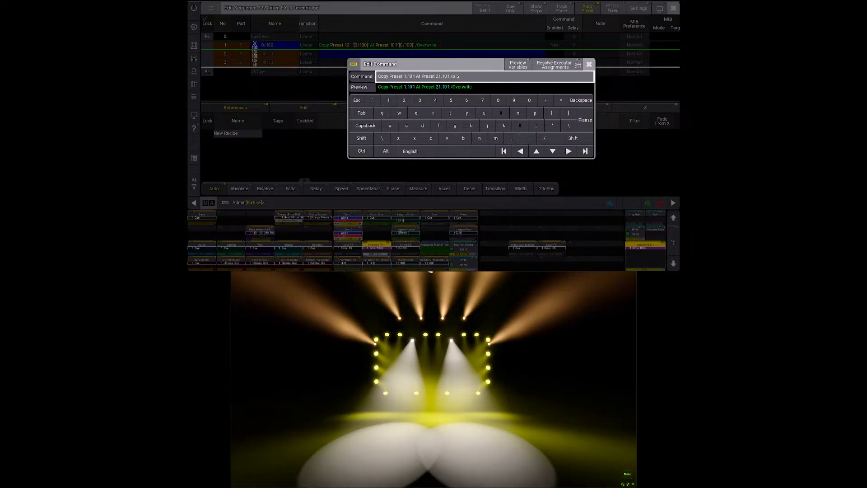
{"action": "type", "text": "'"}
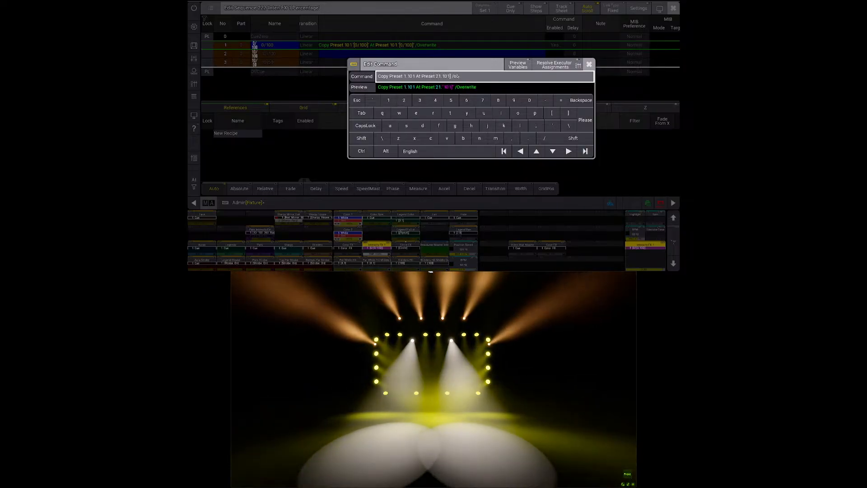
{"action": "type", "text": "#["}
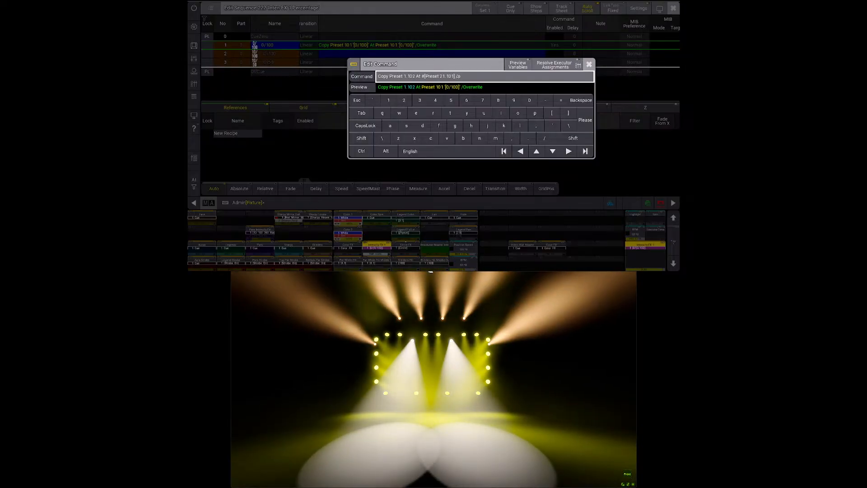
{"action": "type", "text": "]"}
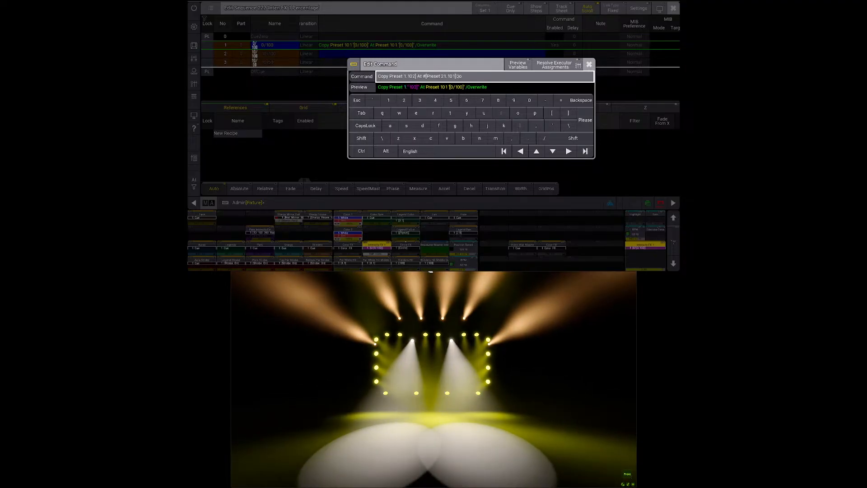
{"action": "type", "text": "#{"}
{"action": "key", "text": "BackSpace"}
{"action": "type", "text": "["}
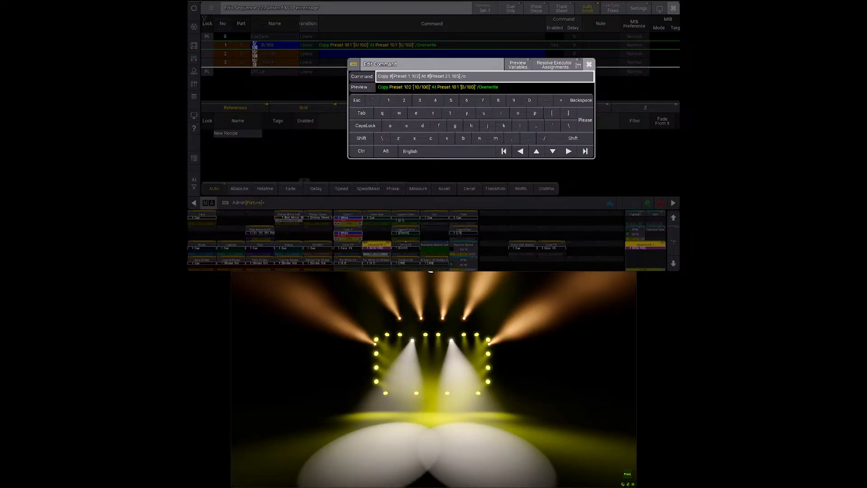
{"action": "key", "text": "Return"}
{"action": "left_click", "coordinate": [337, 55]}
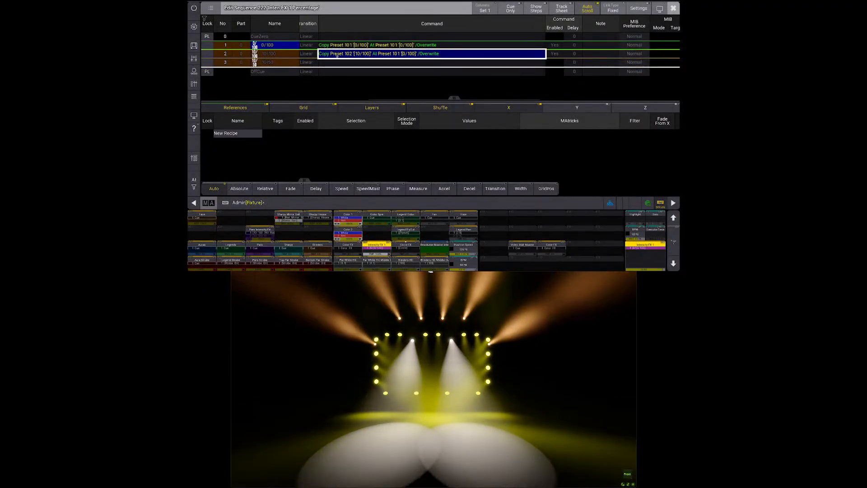
{"action": "key", "text": "Escape"}
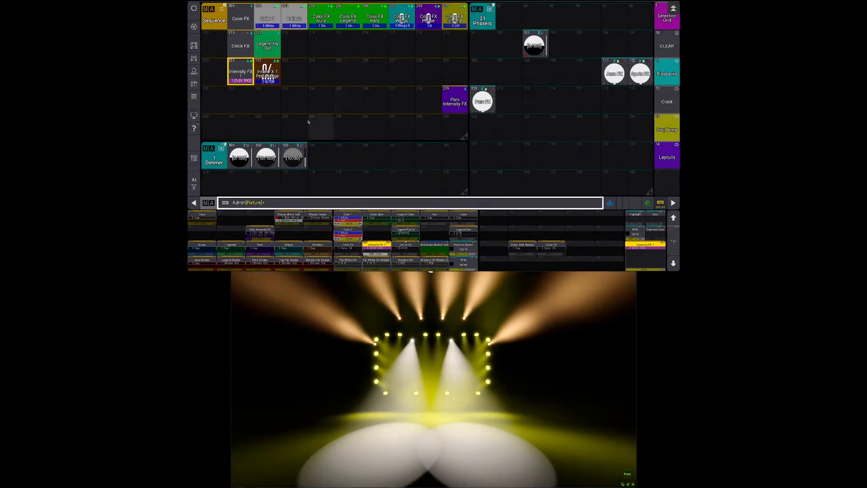
Step: Move Dimmer preset 102 [10/100] to slot 106 to test the command's object reference
{"action": "key", "text": "m"}
{"action": "left_click", "coordinate": [266, 157]}
{"action": "left_click", "coordinate": [375, 158]}
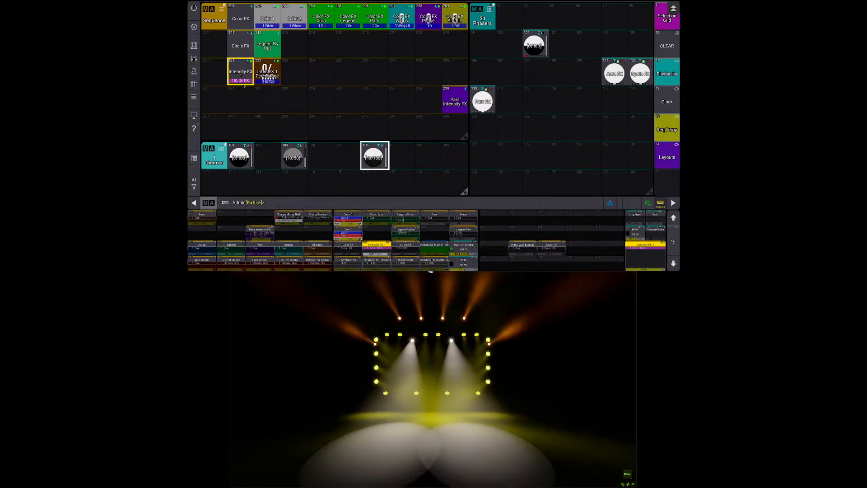
Step: Check which Dimmer preset cue 2's command references in the Intensity FX 1 Percentage sequence
{"action": "left_click_drag", "start_coordinate": [267, 71], "coordinate": [267, 49]}
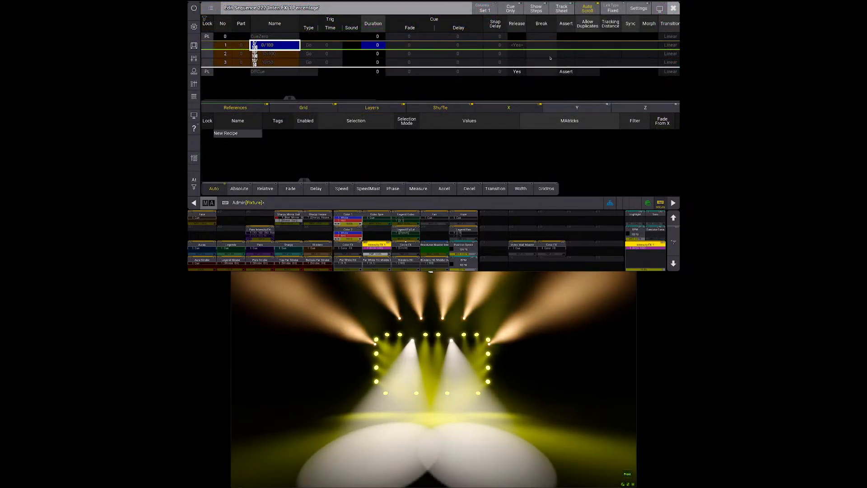
{"action": "scroll", "coordinate": [404, 61], "scroll_direction": "right", "scroll_amount": 10}
{"action": "scroll", "coordinate": [405, 60], "scroll_direction": "left", "scroll_amount": 2}
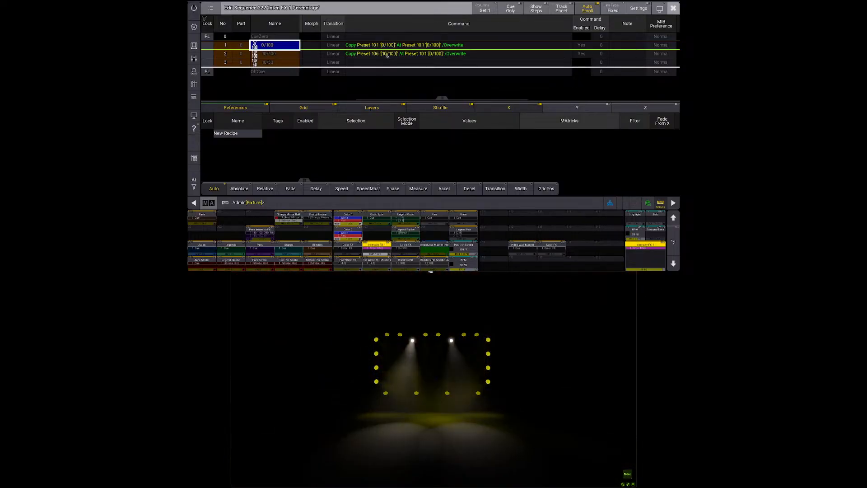
{"action": "left_click", "coordinate": [377, 54]}
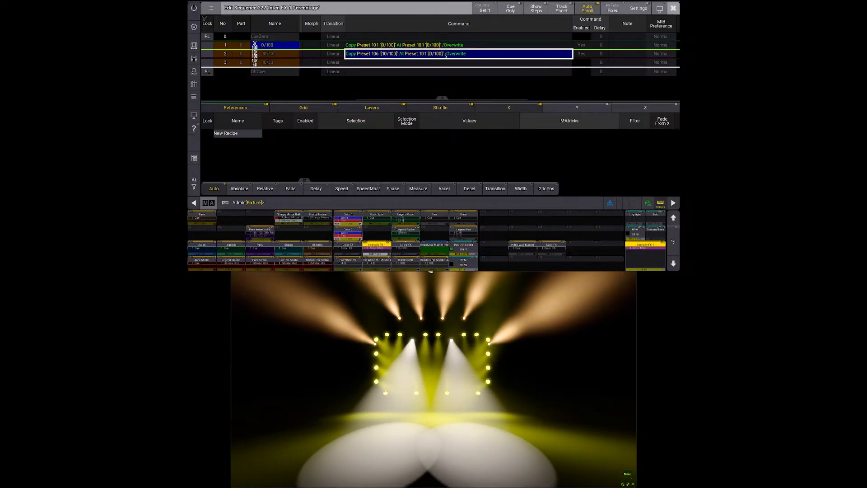
{"action": "key", "text": "Escape"}
Step: Move the [10/100] Dimmer preset from slot 106 back to slot 102
{"action": "key", "text": "m"}
{"action": "left_click", "coordinate": [375, 156]}
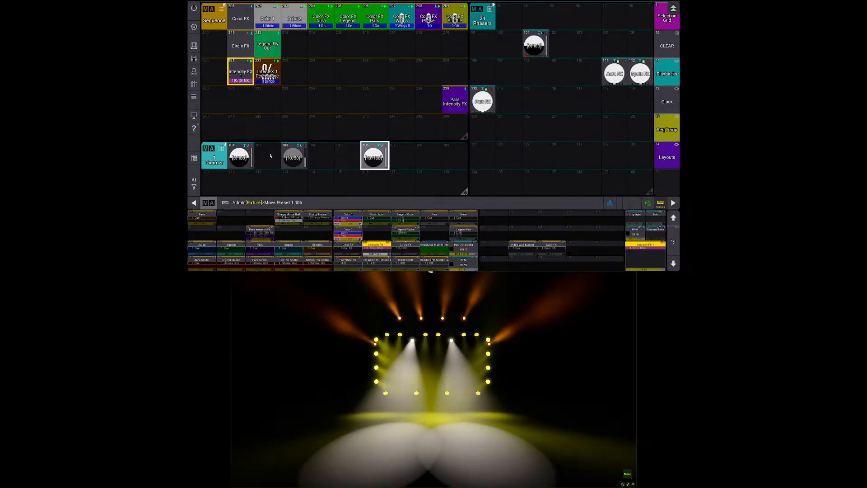
{"action": "left_click", "coordinate": [267, 156]}
Step: Move Phasers preset 101 [0/100] to slot 95
{"action": "key", "text": "m"}
{"action": "left_click", "coordinate": [534, 45]}
{"action": "left_click", "coordinate": [561, 17]}
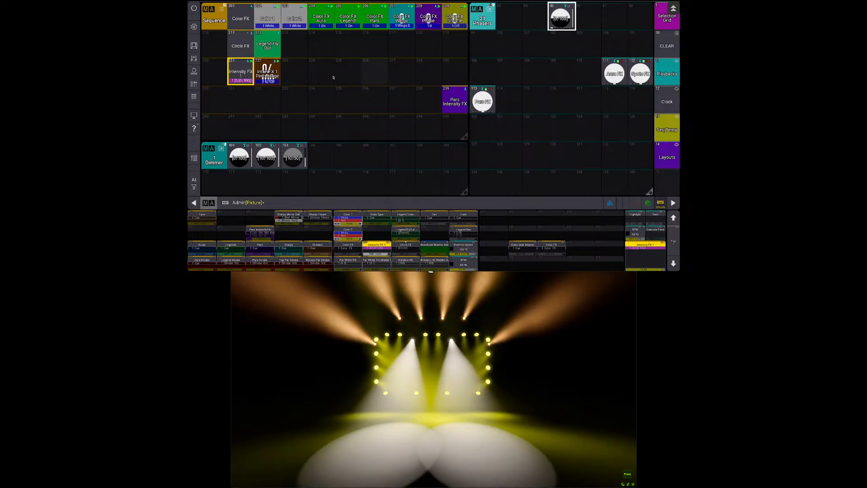
Step: Check which Phasers preset the recipes in the Intensity FX 1 sequence reference
{"action": "left_click", "coordinate": [240, 72]}
{"action": "left_click_drag", "start_coordinate": [240, 110], "coordinate": [241, 108]}
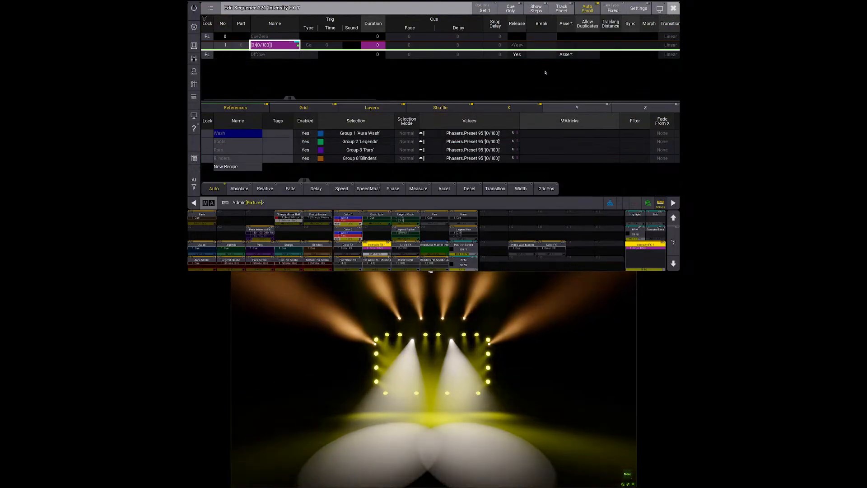
{"action": "left_click_drag", "start_coordinate": [544, 71], "coordinate": [432, 70]}
{"action": "key", "text": "Escape"}
Step: Inspect the target presets in the cue commands of the Intensity FX 1 Percentage sequence
{"action": "left_click_drag", "start_coordinate": [268, 74], "coordinate": [267, 107]}
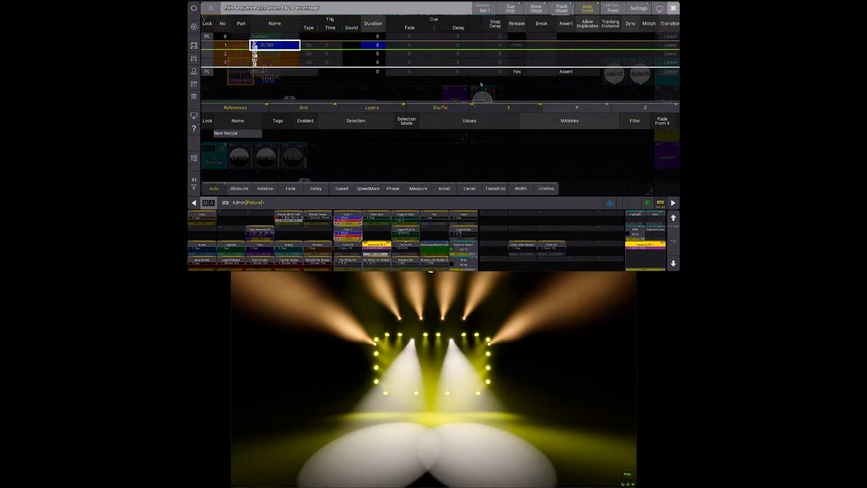
{"action": "left_click_drag", "start_coordinate": [600, 73], "coordinate": [491, 74]}
{"action": "left_click_drag", "start_coordinate": [316, 75], "coordinate": [491, 72]}
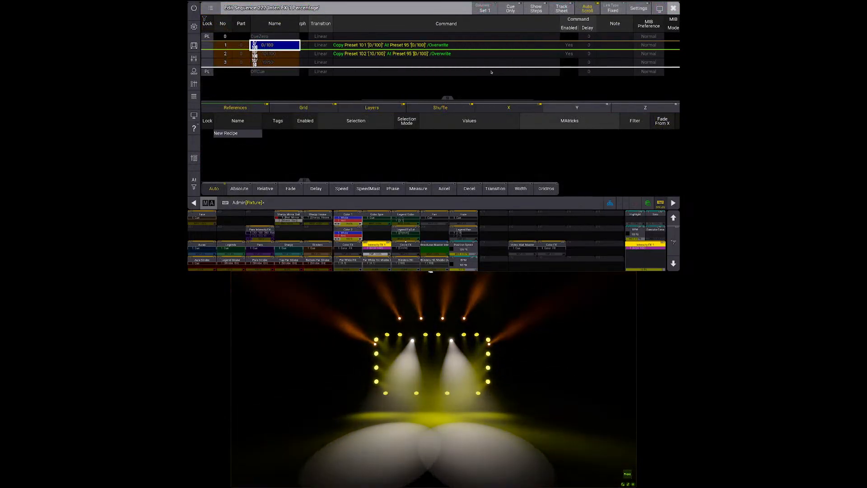
Step: Check how cue 2's copy command references its source and target presets
{"action": "left_click", "coordinate": [410, 54]}
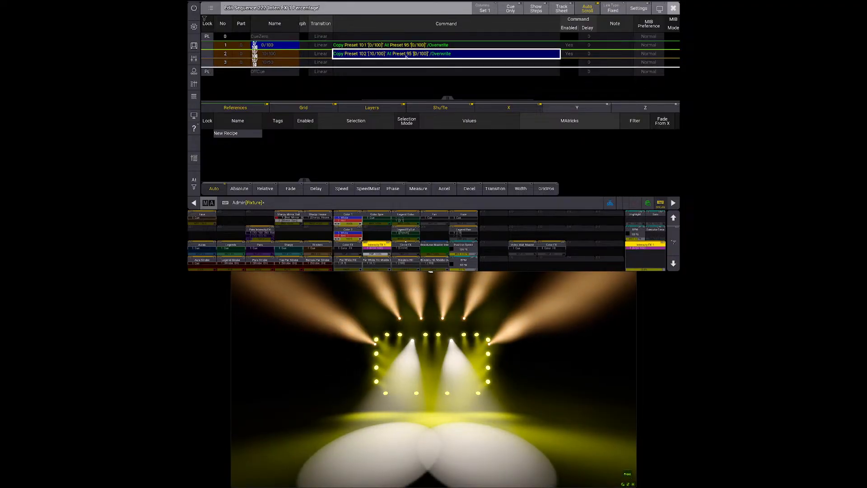
{"action": "double_click", "coordinate": [397, 54]}
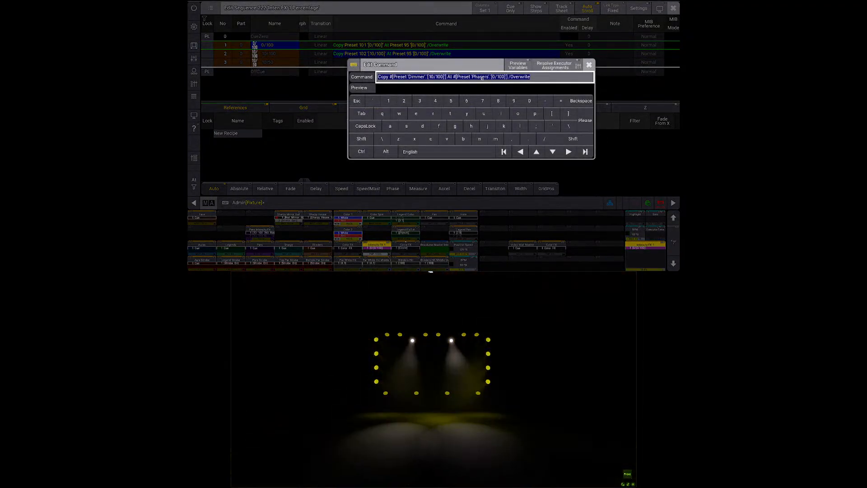
{"action": "key", "text": "Escape"}
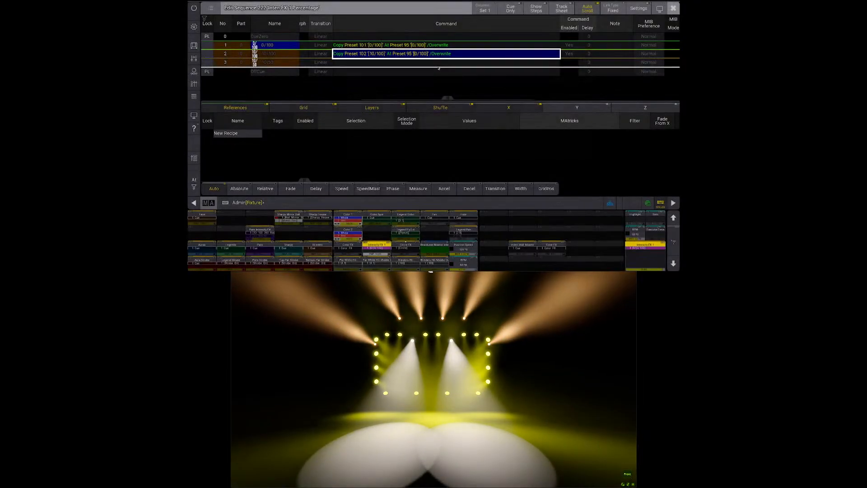
Step: Enter a command for cue 3 that copies Preset 1.103 at Preset 21.95, with both presets written as #[ ] references
{"action": "double_click", "coordinate": [436, 64]}
{"action": "type", "text": "Copy Preset 1.101 At Preset 21.101"}
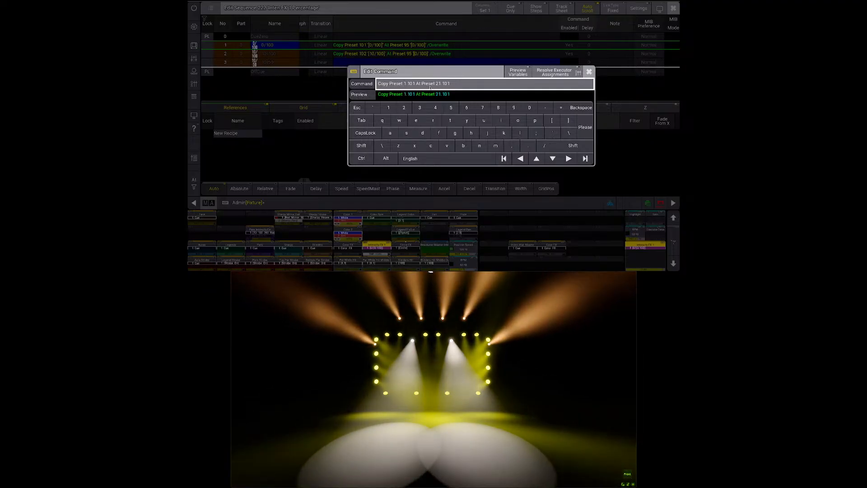
{"action": "key", "text": "BackSpace"}
{"action": "type", "text": "3"}
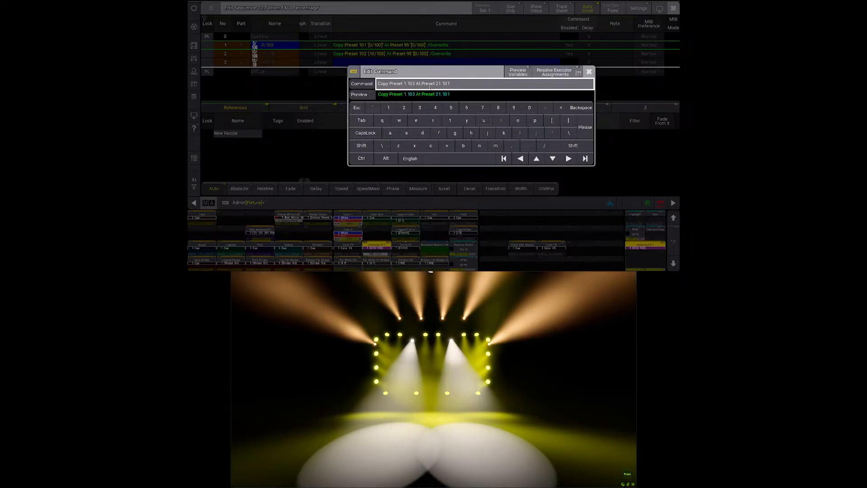
{"action": "type", "text": "]"}
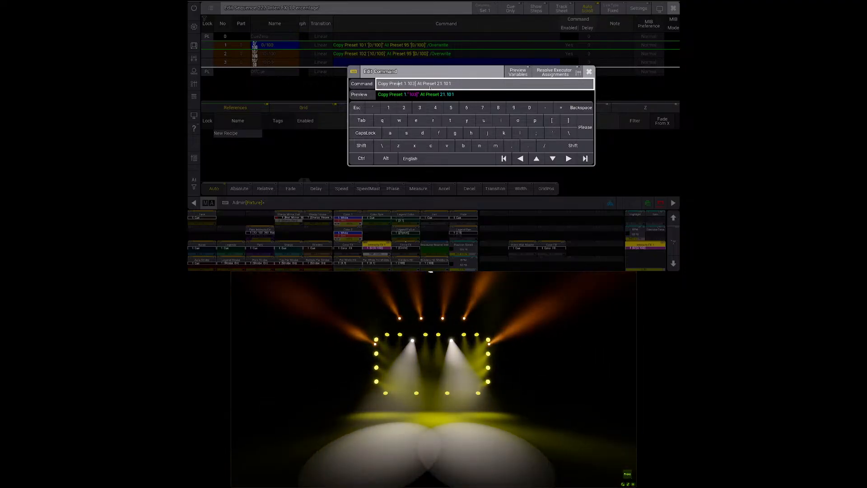
{"action": "type", "text": "#["}
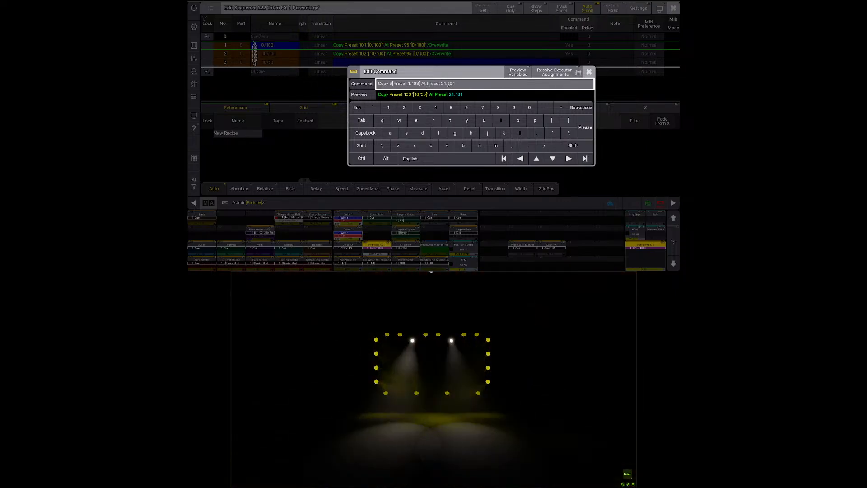
{"action": "left_click_drag", "start_coordinate": [448, 84], "coordinate": [464, 87]}
{"action": "type", "text": "95]"}
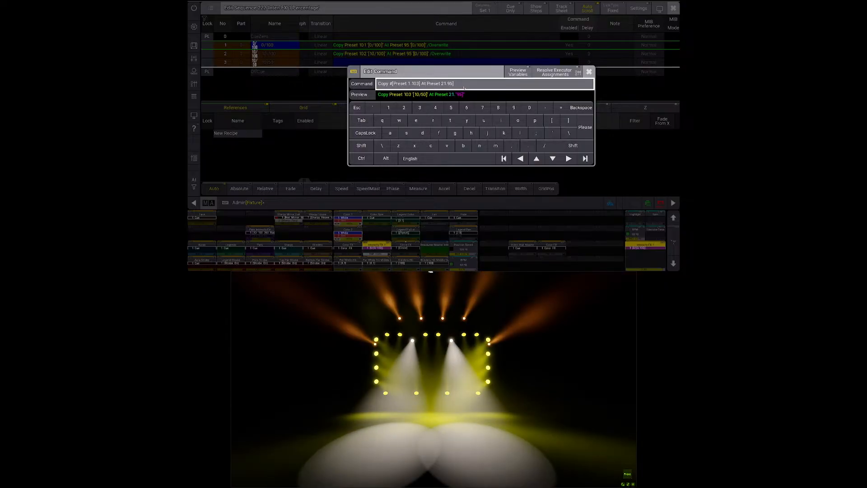
{"action": "type", "text": "#["}
{"action": "key", "text": "Return"}
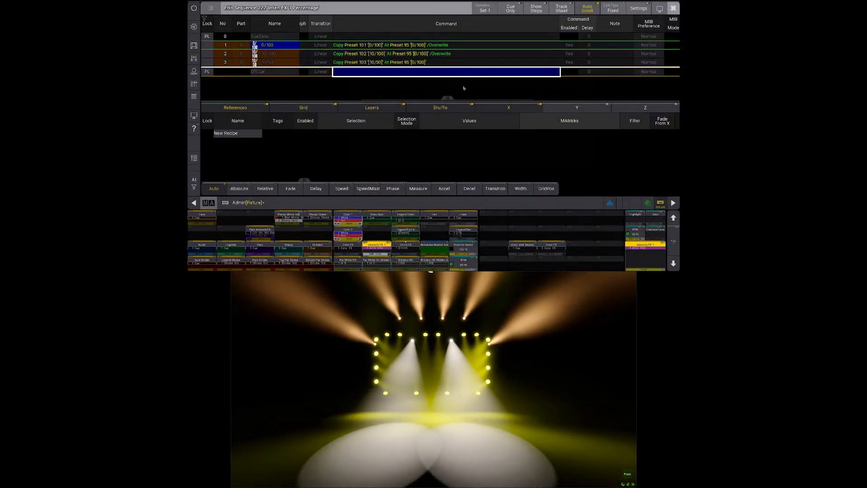
Step: Try to append the /o overwrite option to cue 3's copy command
{"action": "right_click", "coordinate": [442, 65]}
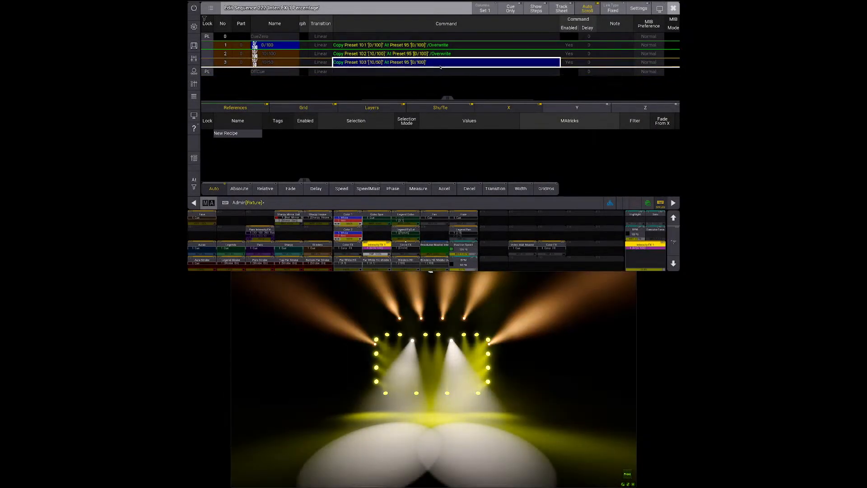
{"action": "key", "text": "End"}
{"action": "type", "text": "/o"}
{"action": "key", "text": "Return"}
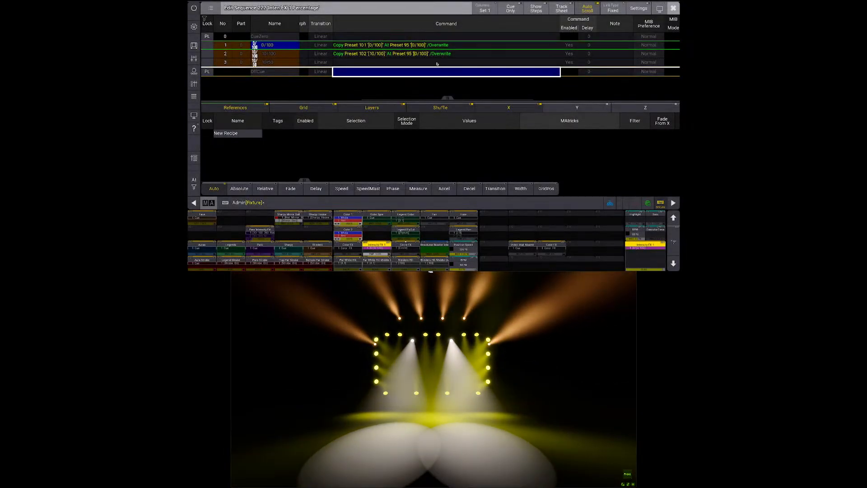
Step: Set cue 3's command to copy Preset 1.103 at Preset 21.95 with #[ ] references and the /o option, and close the sequence editor
{"action": "left_click", "coordinate": [431, 61]}
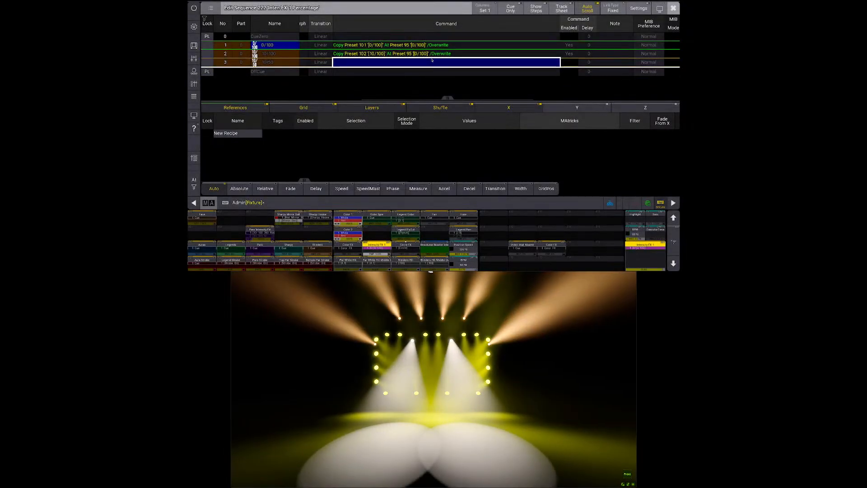
{"action": "right_click", "coordinate": [431, 60]}
{"action": "right_click", "coordinate": [431, 60]}
{"action": "type", "text": "Copy Preset 1.101 At Preset 21.101"}
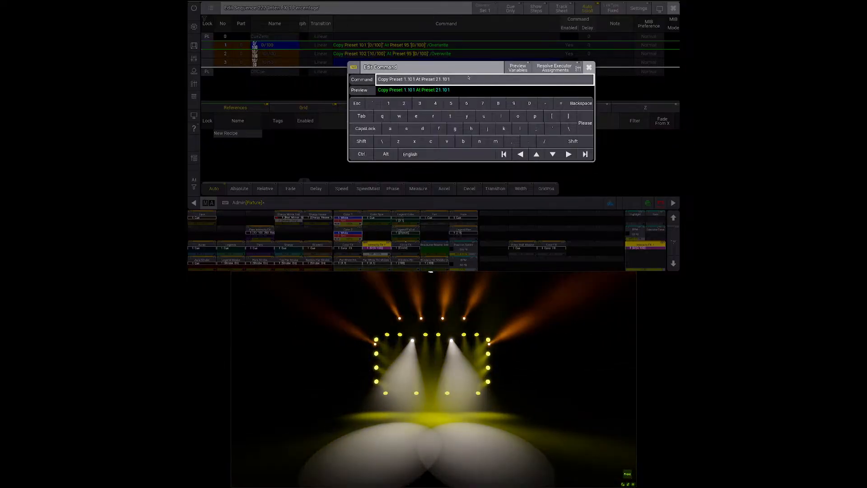
{"action": "type", "text": "/o"}
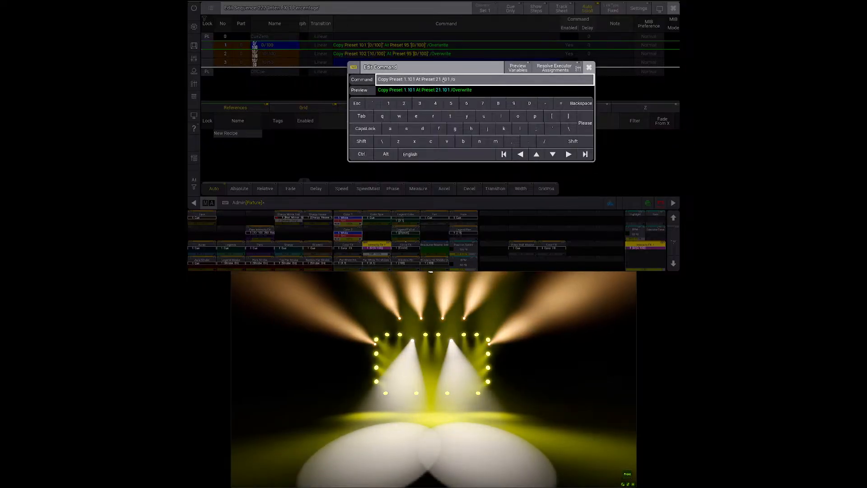
{"action": "double_click", "coordinate": [444, 79]}
{"action": "type", "text": "95"}
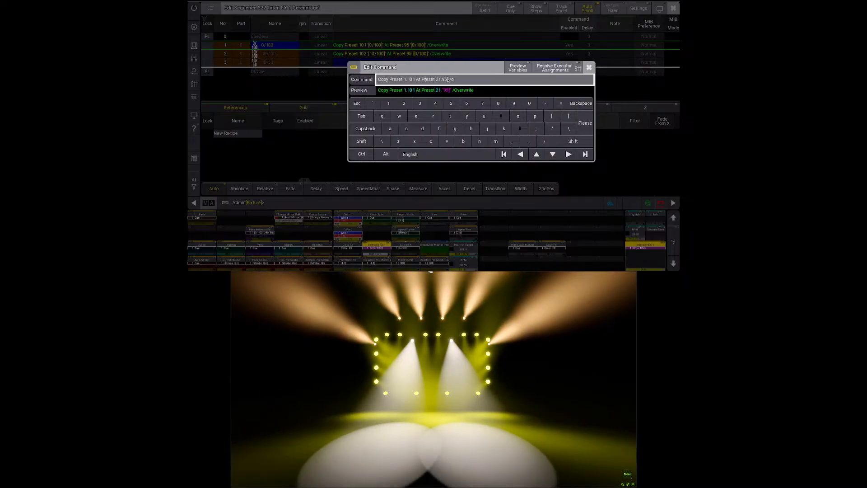
{"action": "type", "text": "#["}
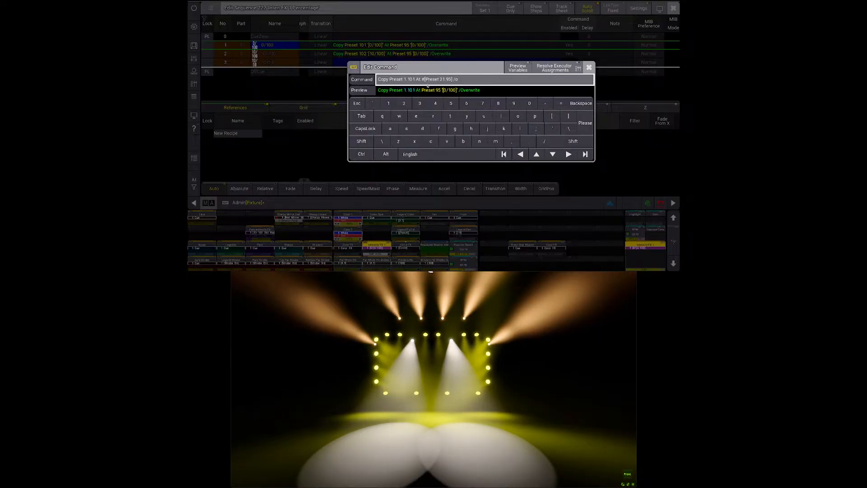
{"action": "key", "text": "shift+Left"}
{"action": "type", "text": "3]"}
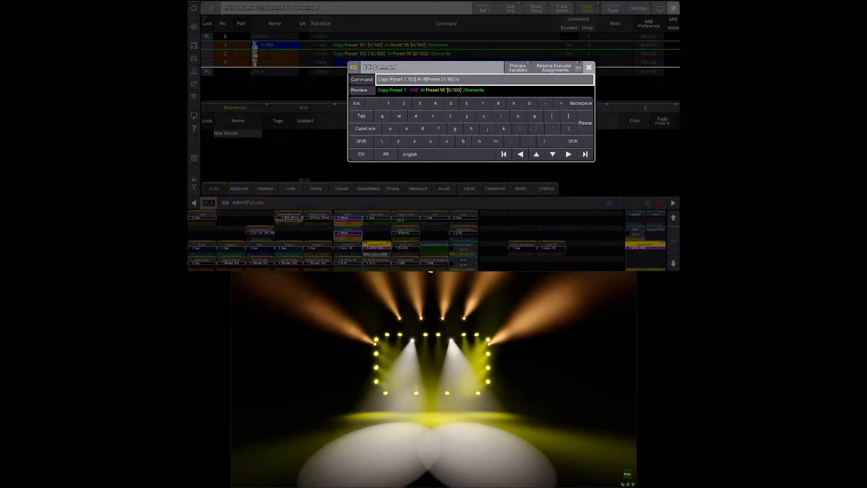
{"action": "key", "text": "Return"}
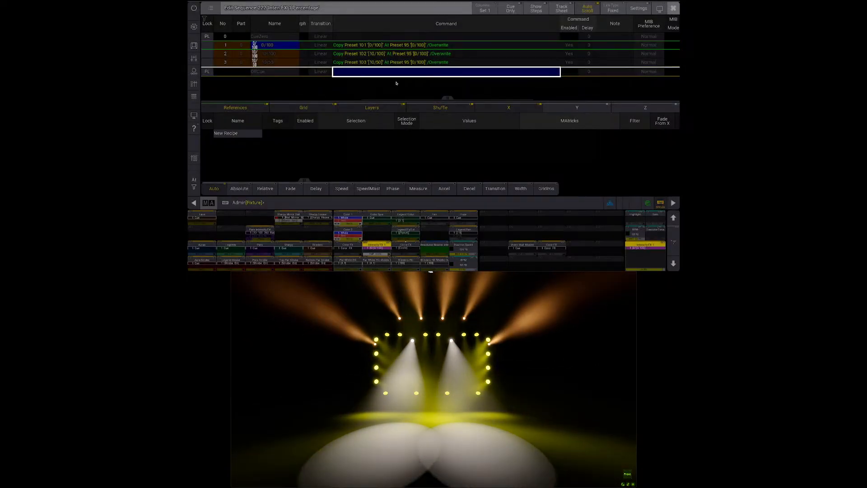
{"action": "key", "text": "Escape"}
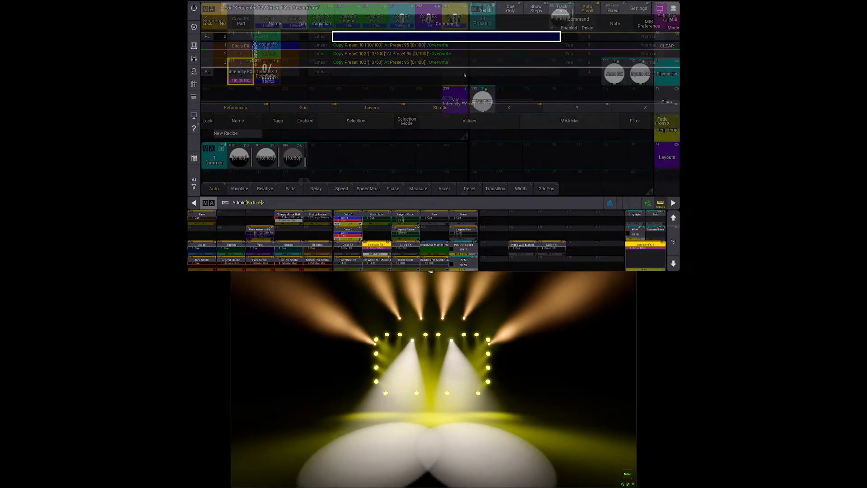
Step: Step the Intensity FX 1 Percentage sequence through its cues to test the copy commands
{"action": "left_click", "coordinate": [278, 72]}
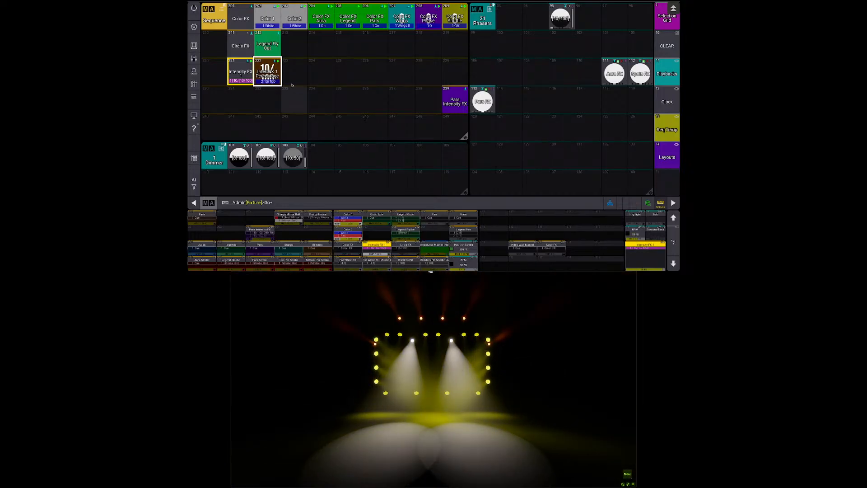
{"action": "left_click", "coordinate": [267, 72]}
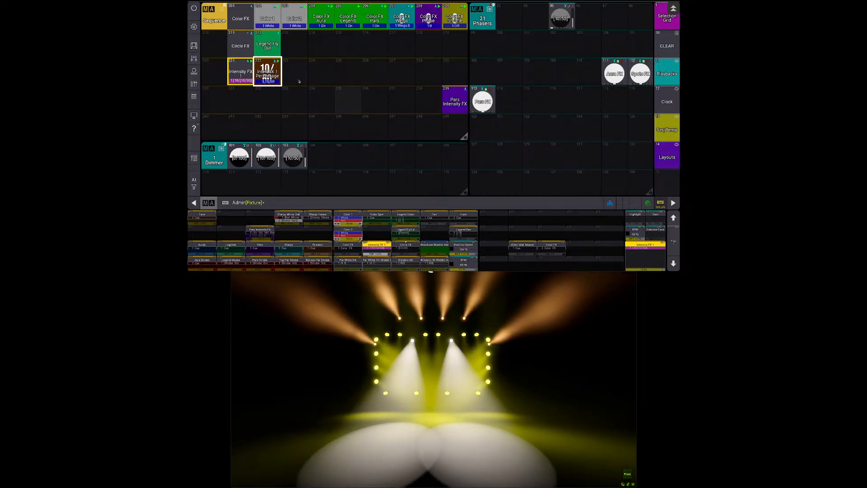
Step: Move the Phasers preset from slot 95 to slot 101
{"action": "key", "text": "m"}
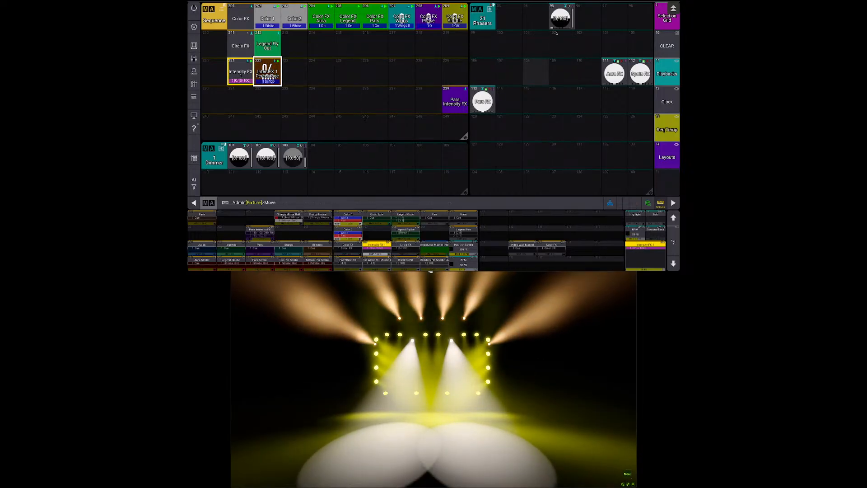
{"action": "left_click", "coordinate": [558, 20]}
{"action": "left_click", "coordinate": [535, 44]}
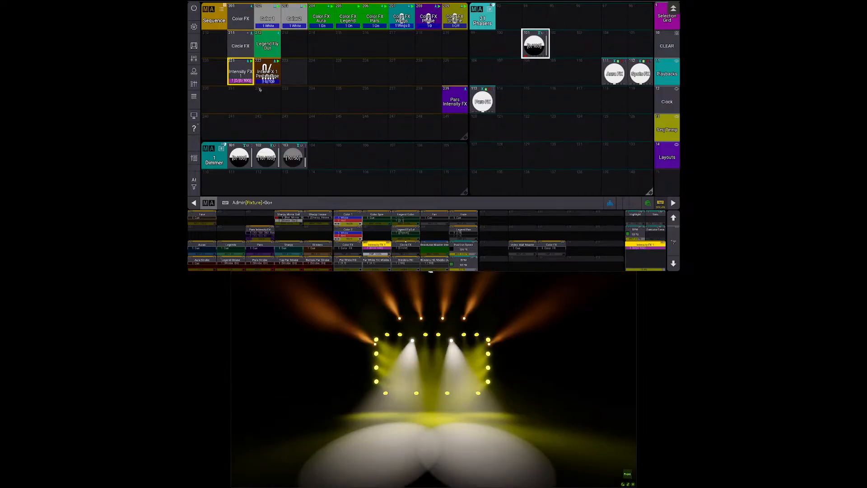
Step: Test the percentage sequence after the preset move by cycling its cues from the sequence pool and the Intensity FX Gen layout
{"action": "left_click", "coordinate": [268, 73]}
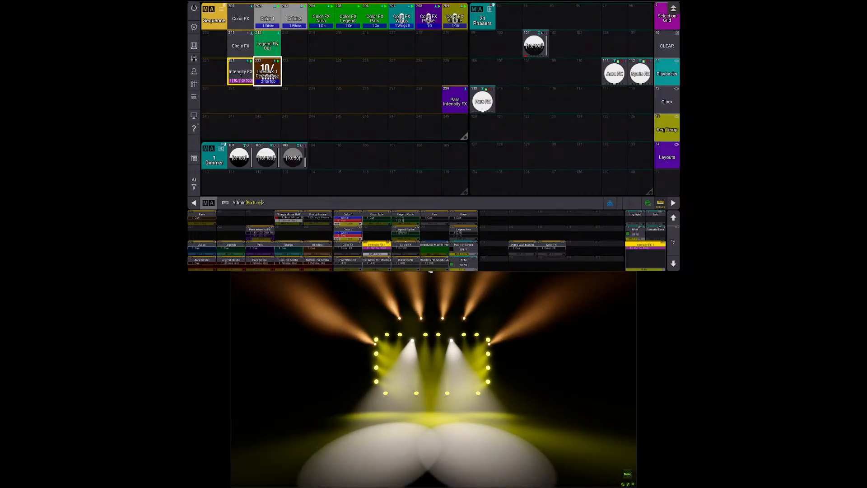
{"action": "left_click", "coordinate": [267, 72]}
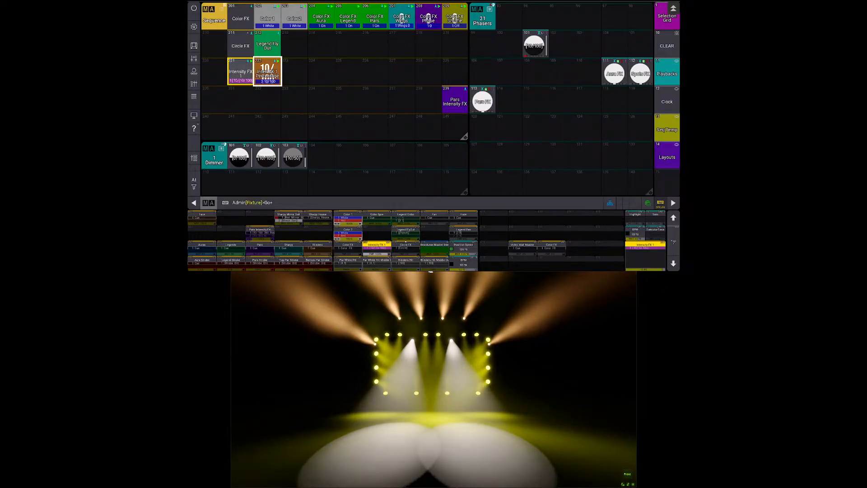
{"action": "left_click", "coordinate": [666, 157]}
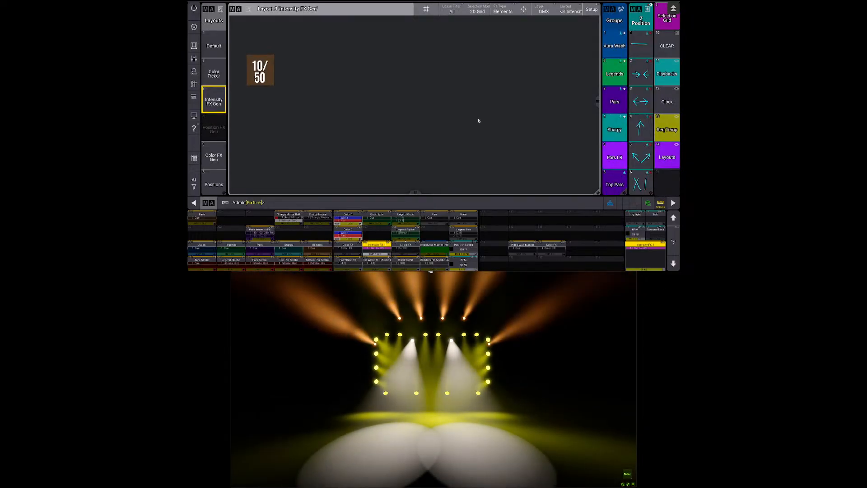
{"action": "left_click", "coordinate": [259, 77]}
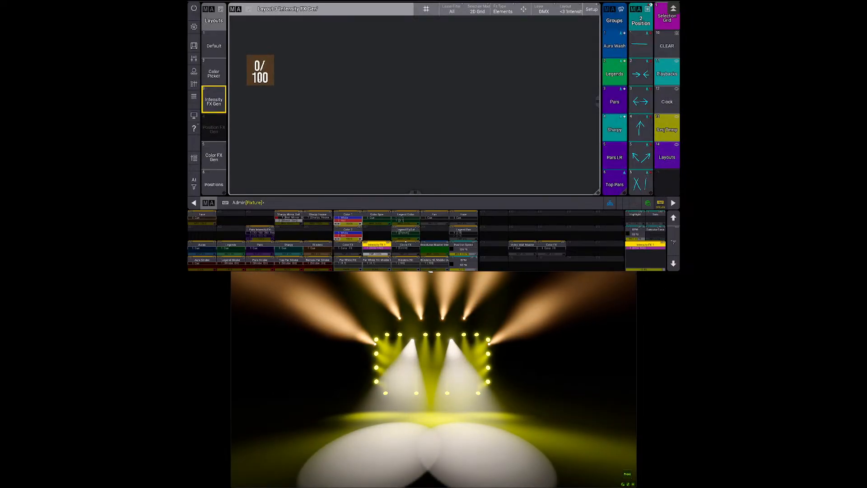
{"action": "left_click", "coordinate": [258, 74]}
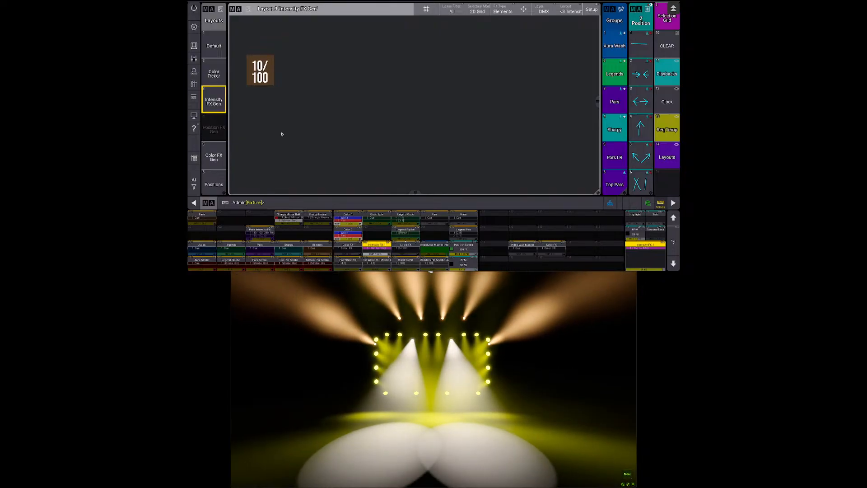
{"action": "left_click", "coordinate": [268, 82]}
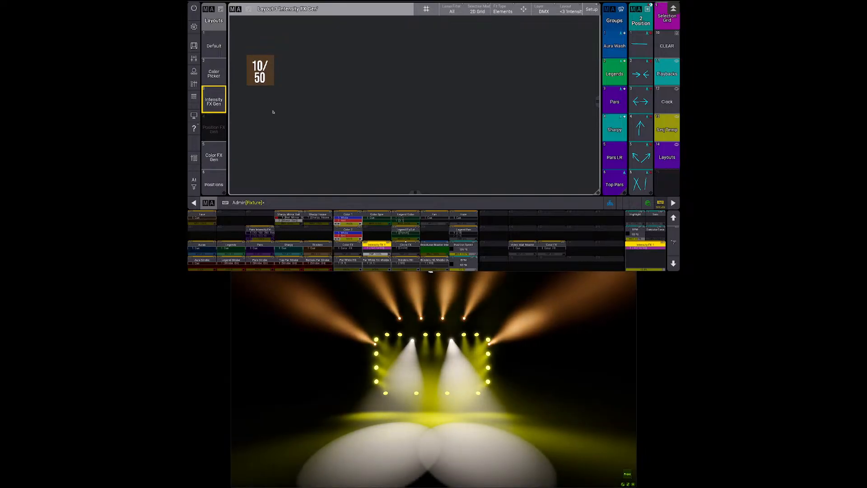
{"action": "left_click", "coordinate": [266, 80]}
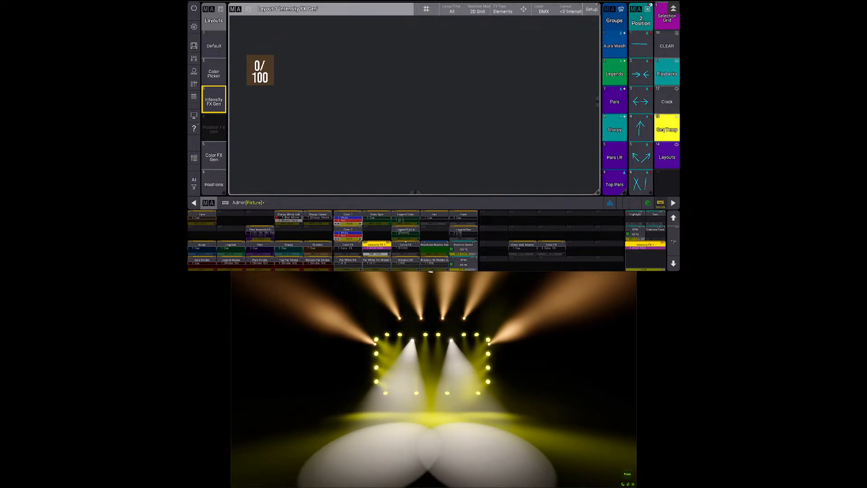
Step: Copy sequences 204 through 206, the Aura, Legend and Pars color FX, to the slots starting at 223
{"action": "left_click", "coordinate": [667, 129]}
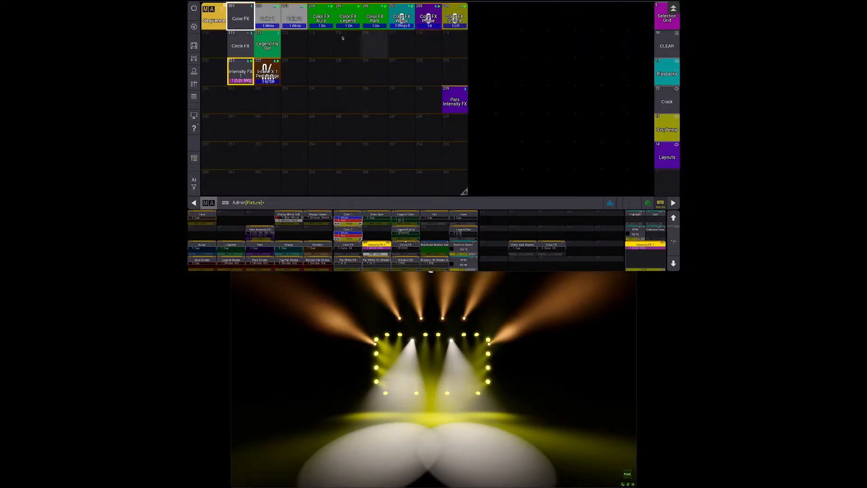
{"action": "key", "text": "c"}
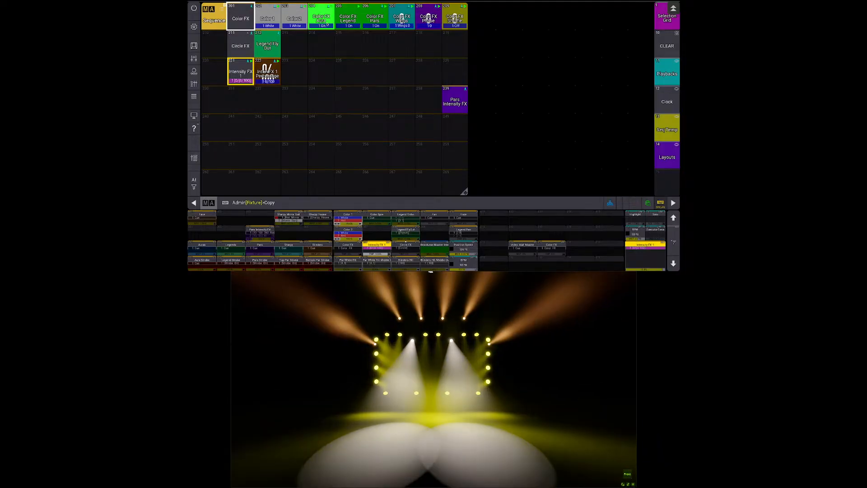
{"action": "left_click", "coordinate": [328, 24]}
{"action": "key", "text": "t"}
{"action": "left_click", "coordinate": [372, 22]}
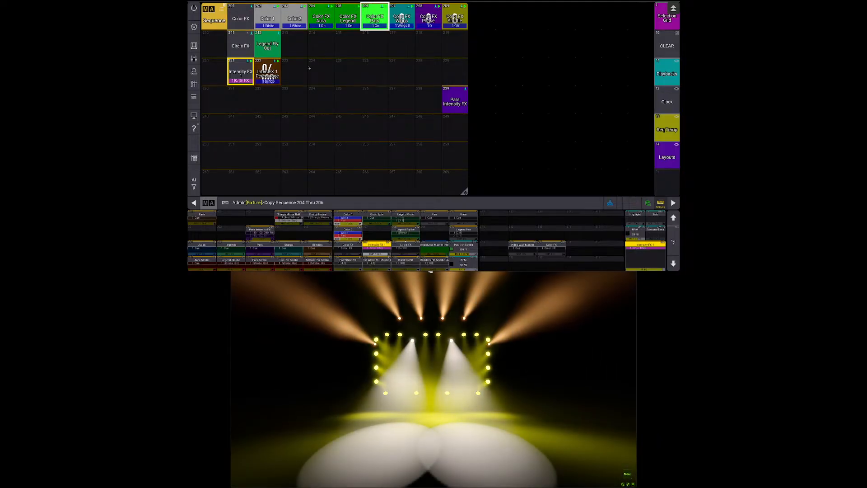
{"action": "left_click", "coordinate": [295, 72]}
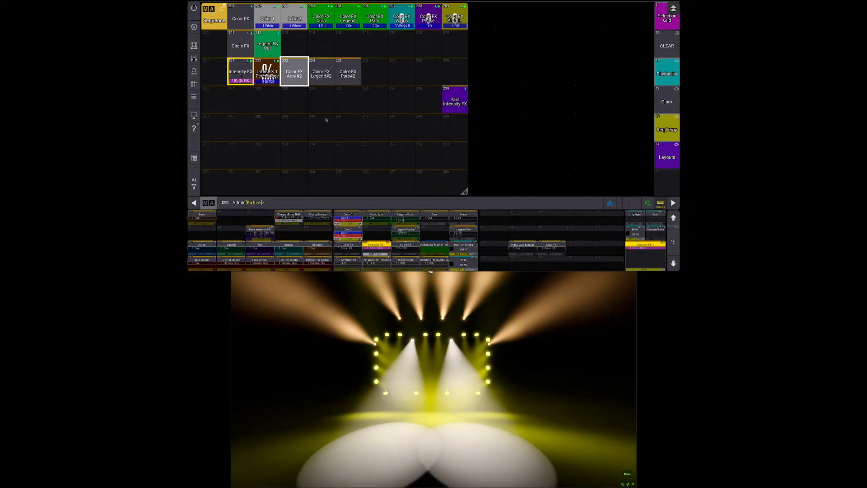
{"action": "right_click", "coordinate": [294, 71]}
{"action": "left_click", "coordinate": [273, 71]}
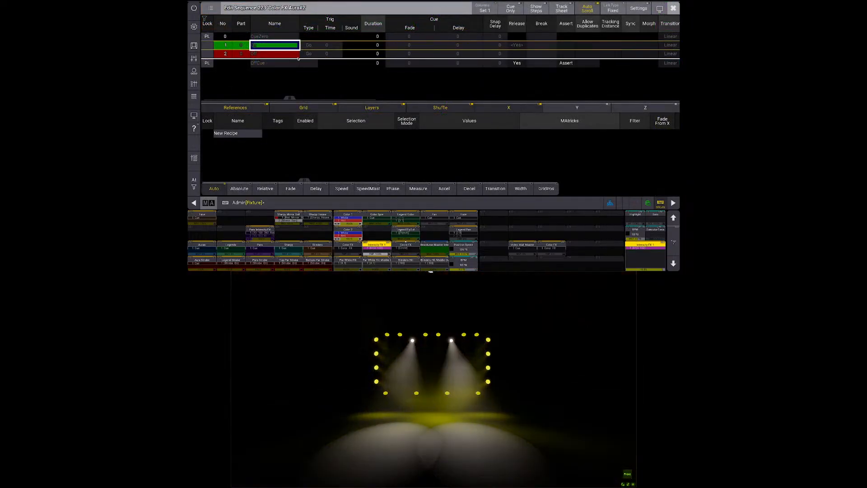
{"action": "key", "text": "Escape"}
Step: Rename sequence 223, the copied Aura color FX, as "Inten FX Wash"
{"action": "right_click", "coordinate": [294, 71]}
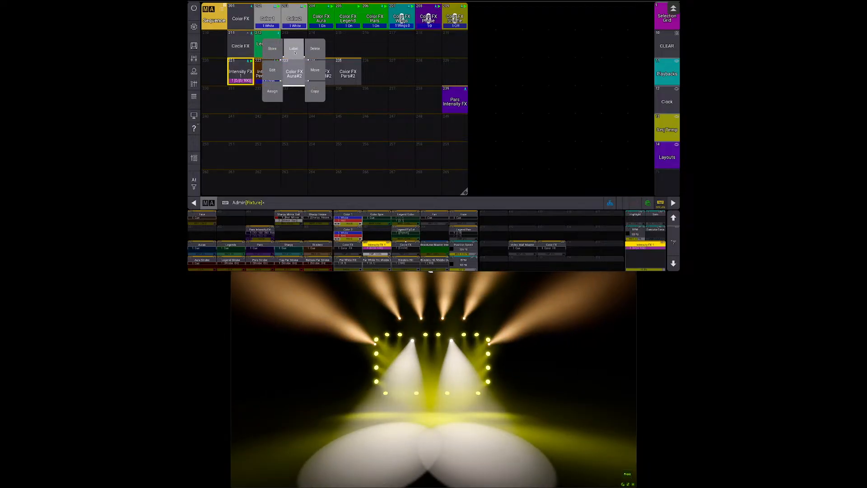
{"action": "left_click", "coordinate": [295, 53]}
{"action": "key", "text": "shift+Tab"}
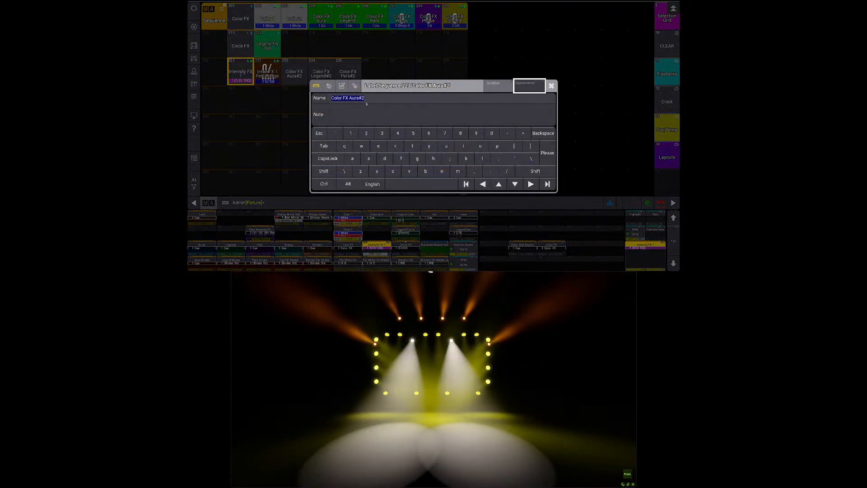
{"action": "left_click_drag", "start_coordinate": [342, 98], "coordinate": [316, 98]}
{"action": "type", "text": "Intens"}
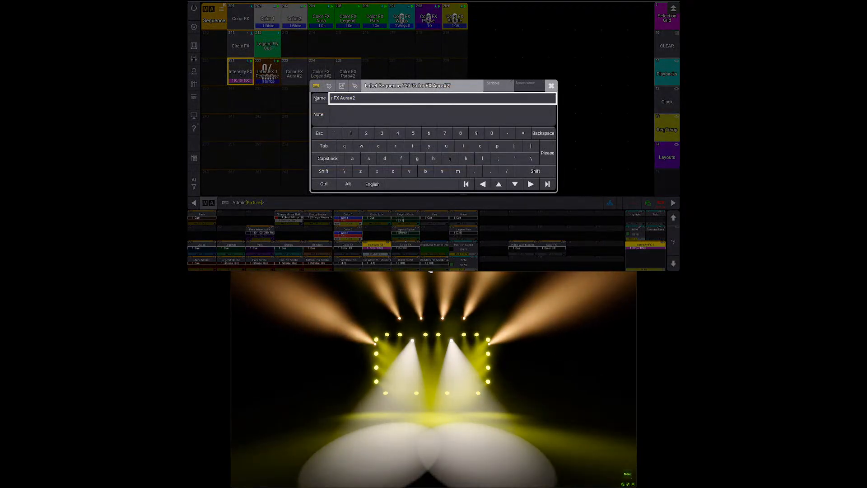
{"action": "key", "text": "BackSpace"}
{"action": "key", "text": "BackSpace"}
{"action": "key", "text": "BackSpace"}
{"action": "key", "text": "BackSpace"}
{"action": "key", "text": "BackSpace"}
{"action": "key", "text": "BackSpace"}
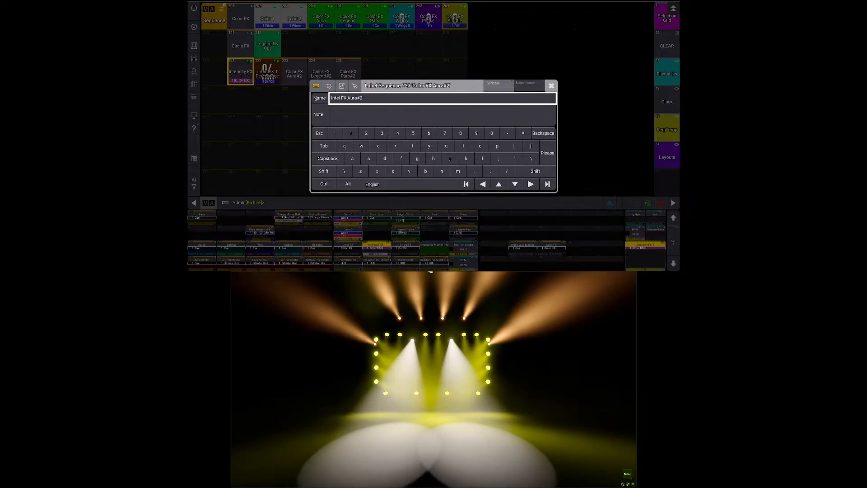
{"action": "type", "text": "Inten"}
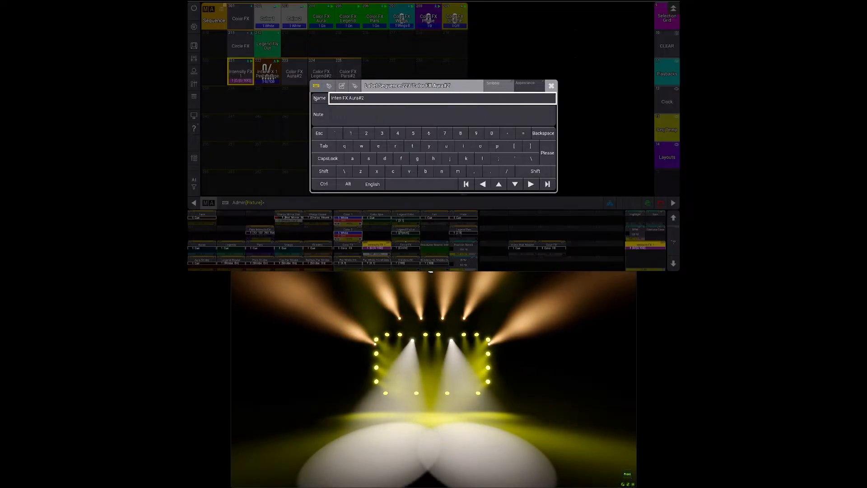
{"action": "key", "text": "Right"}
{"action": "key", "text": "Right"}
{"action": "key", "text": "Right"}
{"action": "key", "text": "Right"}
{"action": "key", "text": "Right"}
{"action": "key", "text": "Right"}
{"action": "key", "text": "Right"}
{"action": "key", "text": "Right"}
{"action": "key", "text": "Right"}
{"action": "key", "text": "Right"}
{"action": "key", "text": "BackSpace"}
{"action": "key", "text": "BackSpace"}
{"action": "key", "text": "BackSpace"}
{"action": "key", "text": "BackSpace"}
{"action": "key", "text": "BackSpace"}
{"action": "key", "text": "BackSpace"}
{"action": "type", "text": "Wash"}
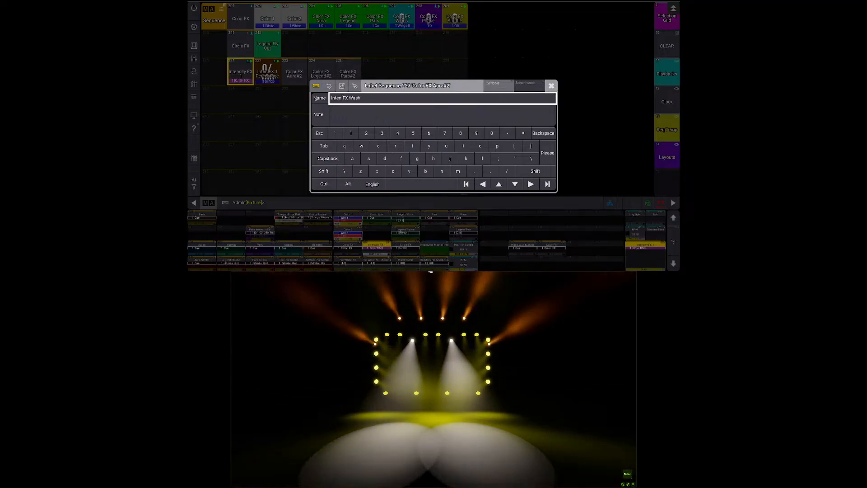
{"action": "key", "text": "Return"}
Step: Rename sequence 224, the copied Legend color FX, as "Inten FX Spot"
{"action": "left_click", "coordinate": [313, 67]}
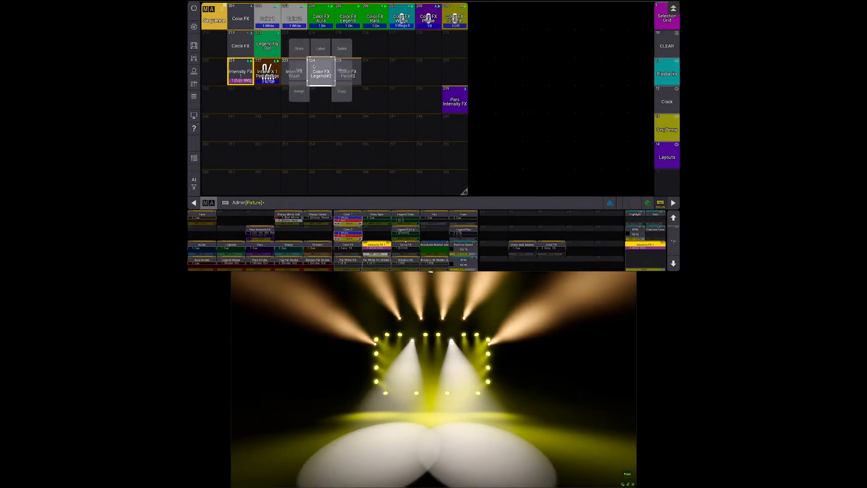
{"action": "left_click", "coordinate": [320, 50]}
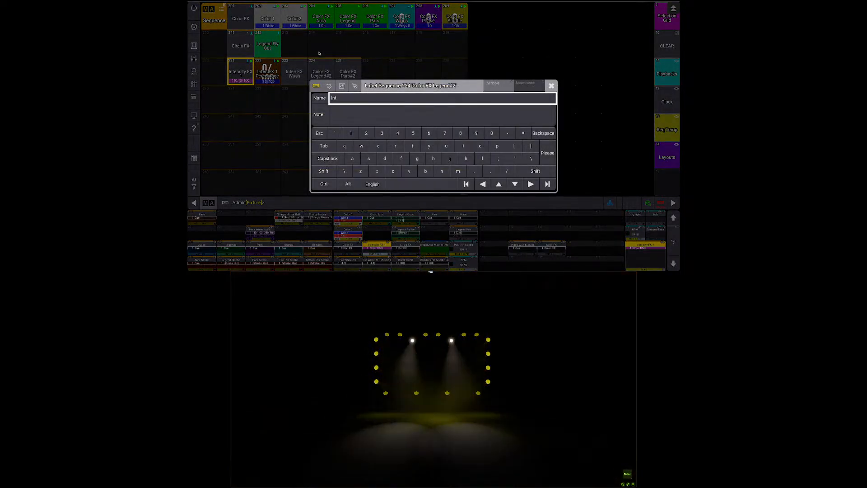
{"action": "type", "text": "Inten FX Spot"}
{"action": "key", "text": "Return"}
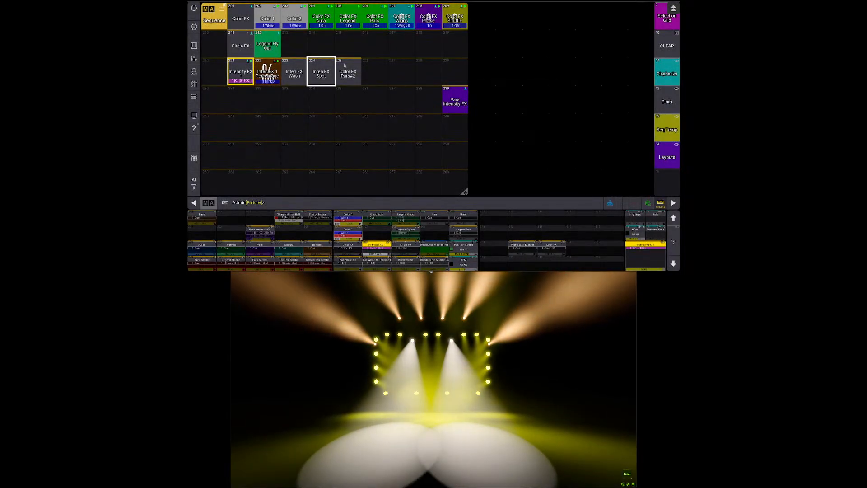
Step: Rename sequence 225, the copied Pars color FX, as "Inten FX Pars"
{"action": "left_click", "coordinate": [347, 69]}
{"action": "left_click", "coordinate": [344, 48]}
{"action": "type", "text": "Inten"}
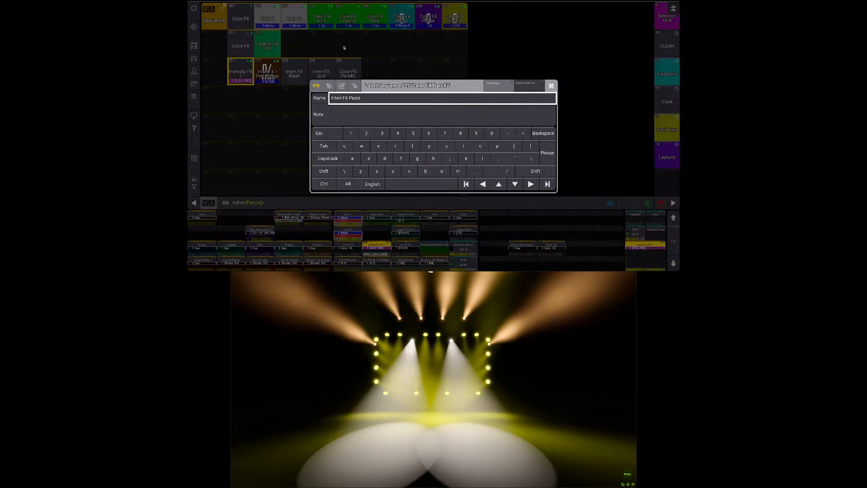
{"action": "type", "text": " FX Pars"}
{"action": "key", "text": "Return"}
Step: Rename sequence 205, Color FX Legend, as "Color FX Spot"
{"action": "left_click", "coordinate": [346, 19]}
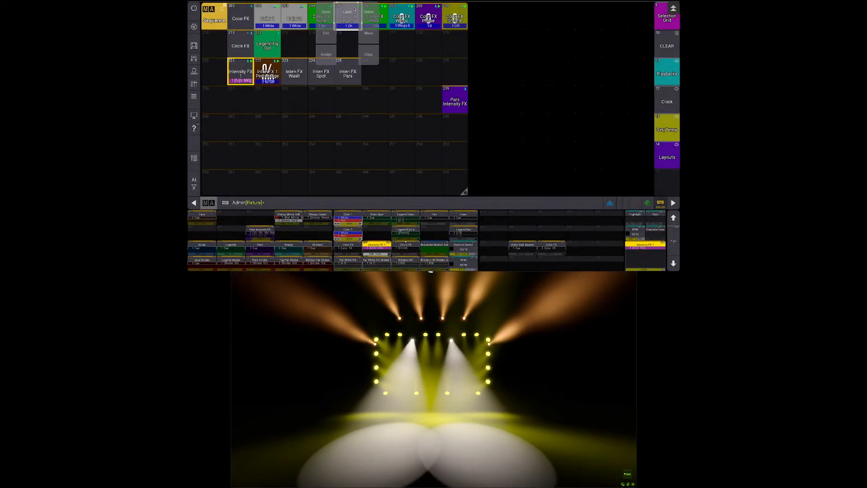
{"action": "left_click", "coordinate": [353, 98]}
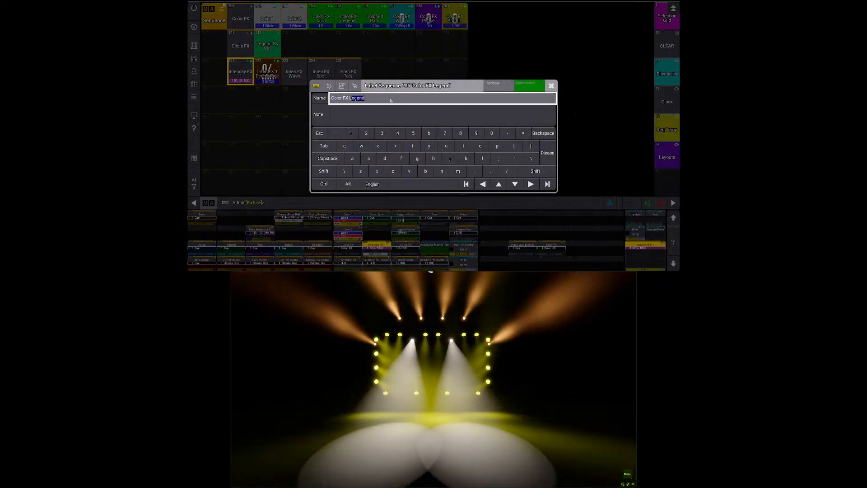
{"action": "type", "text": "Spot"}
{"action": "key", "text": "Return"}
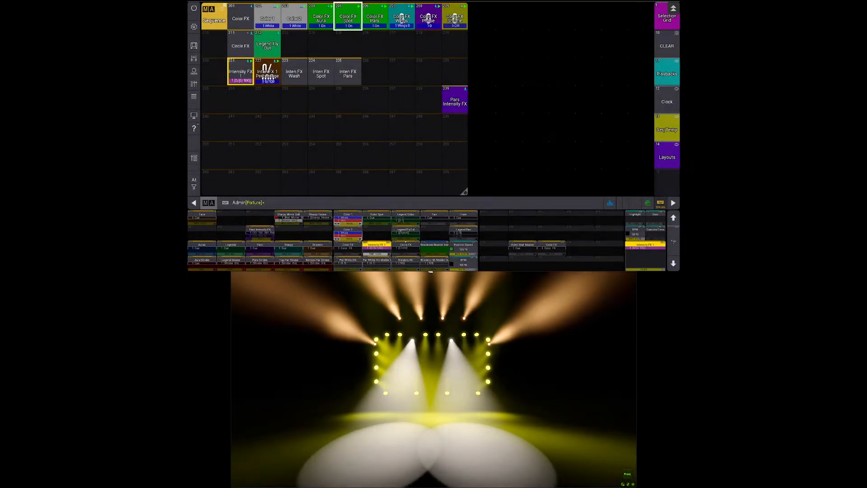
Step: Relabel sequence 204, Color FX Aura, with the ending "Spot" in place of "Aura"
{"action": "left_click", "coordinate": [321, 18]}
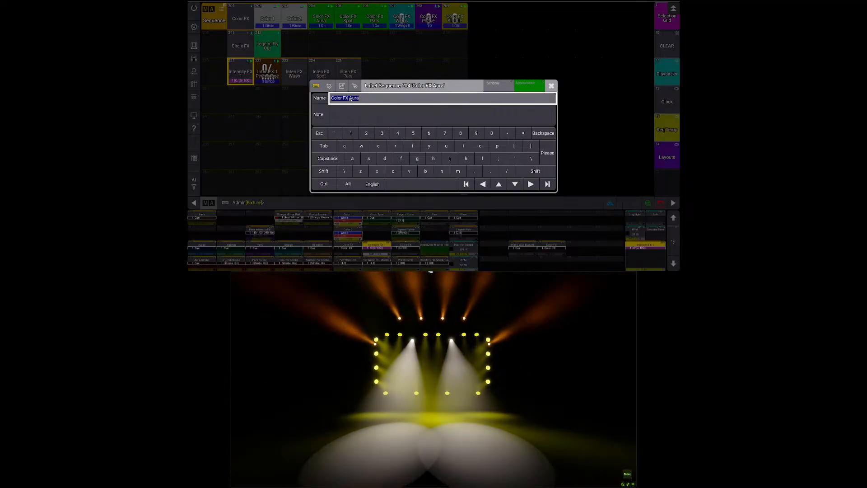
{"action": "left_click_drag", "start_coordinate": [350, 99], "coordinate": [382, 101]}
{"action": "type", "text": "Spot"}
{"action": "key", "text": "Return"}
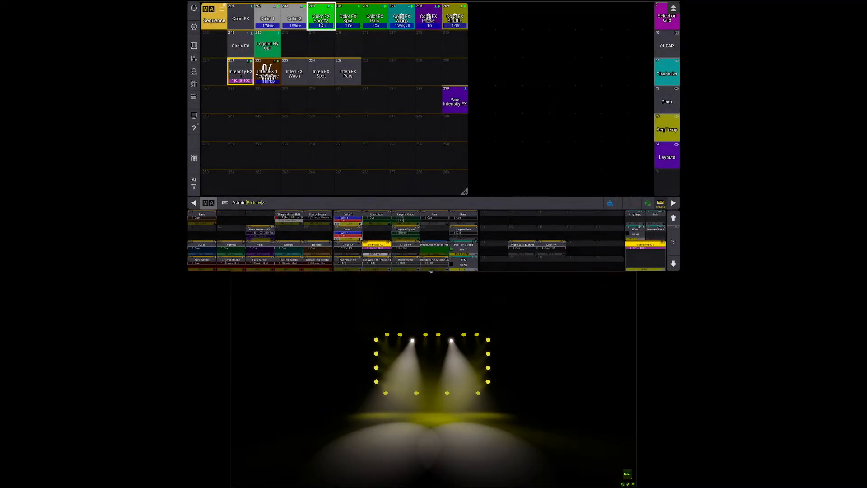
Step: Rename sequence 204 as "Color FX Wash"
{"action": "left_click_drag", "start_coordinate": [321, 19], "coordinate": [323, 48]}
{"action": "left_click_drag", "start_coordinate": [349, 99], "coordinate": [378, 102]}
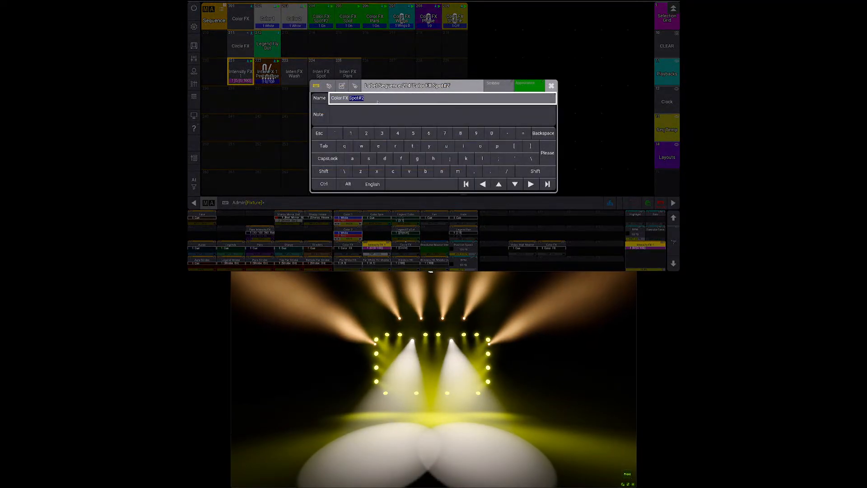
{"action": "key", "text": "Return"}
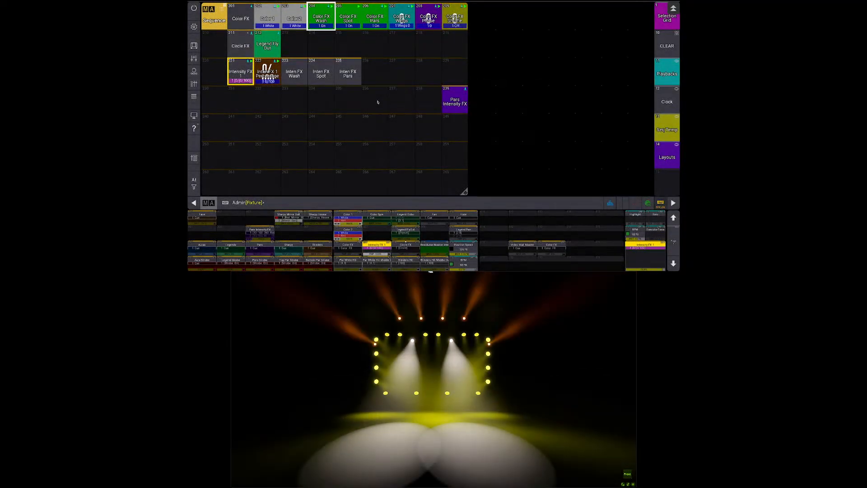
Step: In cue 1 of sequence 201, Color FX, rename the Aura FX recipe as "Wash"
{"action": "right_click", "coordinate": [241, 20]}
{"action": "scroll", "coordinate": [318, 73], "scroll_direction": "right", "scroll_amount": 4}
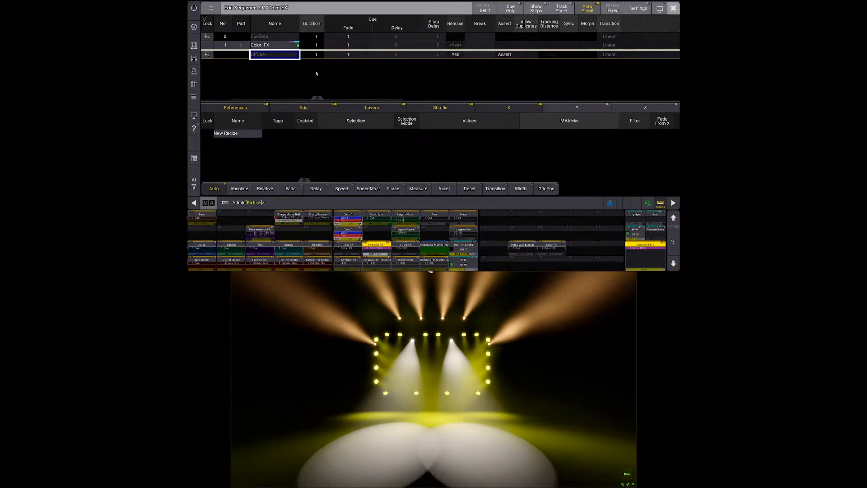
{"action": "scroll", "coordinate": [397, 70], "scroll_direction": "left", "scroll_amount": 4}
{"action": "left_click", "coordinate": [281, 45]}
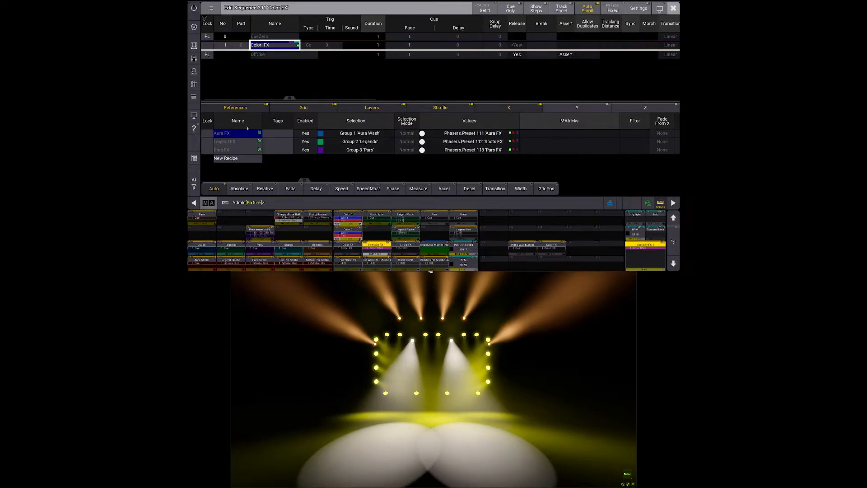
{"action": "left_click", "coordinate": [235, 133]}
{"action": "left_click", "coordinate": [236, 133]}
{"action": "type", "text": "Wash"}
{"action": "key", "text": "Return"}
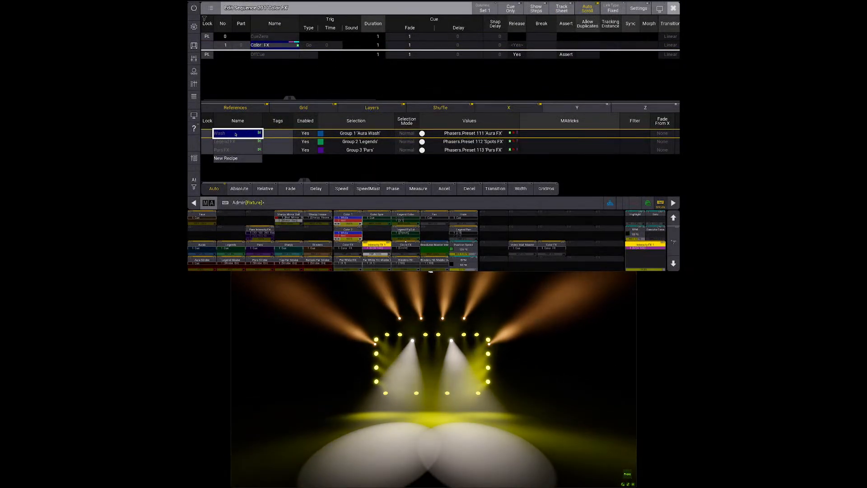
Step: Rename the Legend FX recipe as "Spot" and the Pars FX recipe as "Pars" in the Color FX cue
{"action": "left_click", "coordinate": [244, 141]}
{"action": "left_click", "coordinate": [245, 143]}
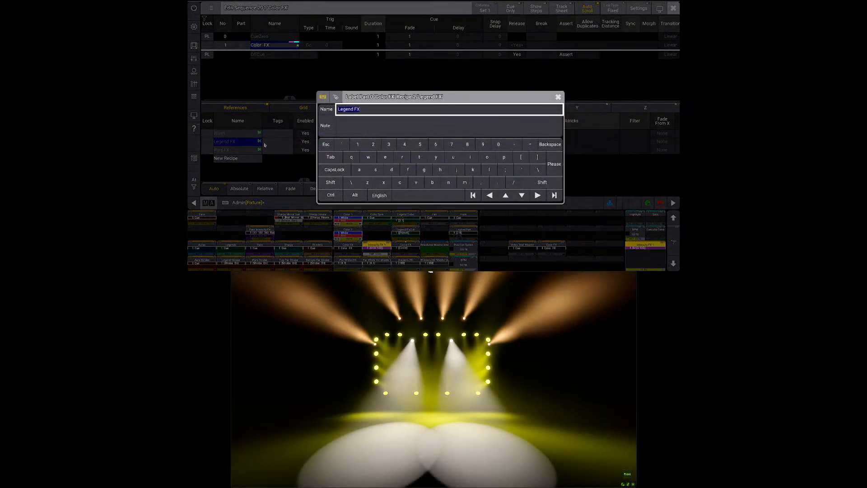
{"action": "type", "text": "Spot"}
{"action": "key", "text": "Return"}
{"action": "left_click", "coordinate": [239, 150]}
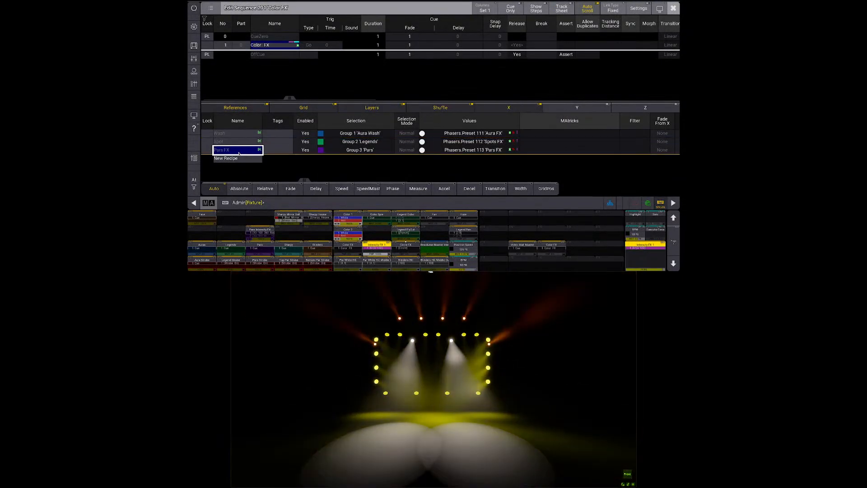
{"action": "left_click", "coordinate": [239, 151]}
{"action": "type", "text": "Pars"}
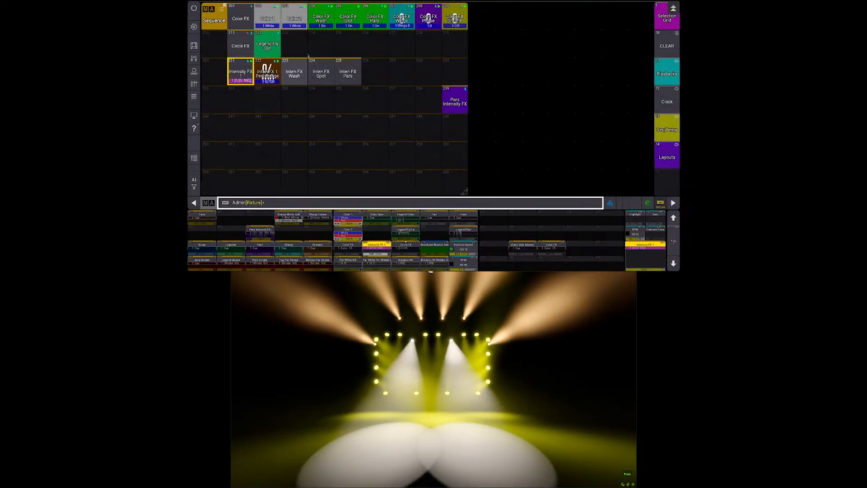
Step: Examine the command stored in the On cue of sequence 204, Color FX Wash
{"action": "right_click", "coordinate": [321, 19]}
{"action": "left_click", "coordinate": [342, 14]}
{"action": "left_click_drag", "start_coordinate": [582, 84], "coordinate": [271, 83]}
{"action": "scroll", "coordinate": [473, 72], "scroll_direction": "left", "scroll_amount": 5}
{"action": "double_click", "coordinate": [482, 49]}
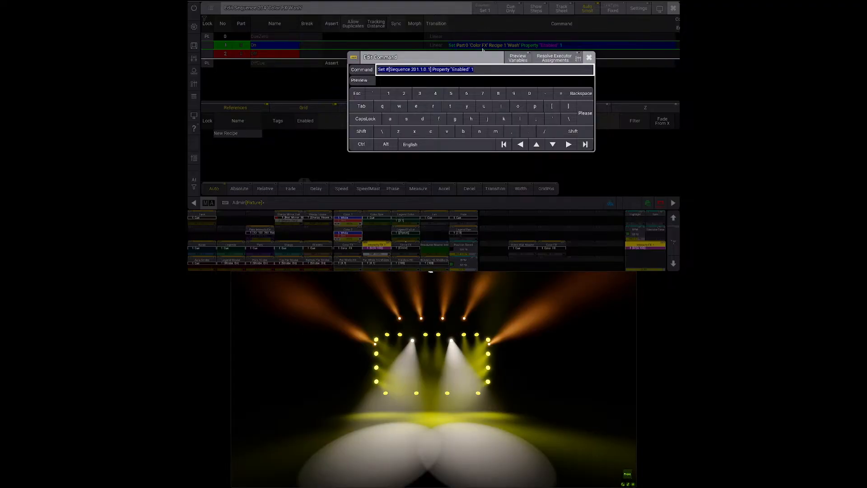
{"action": "key", "text": "Escape"}
{"action": "key", "text": "Escape"}
Step: In sequence 223, Inten FX Wash, change the sequence number in the On cue's command to 221
{"action": "right_click", "coordinate": [294, 71]}
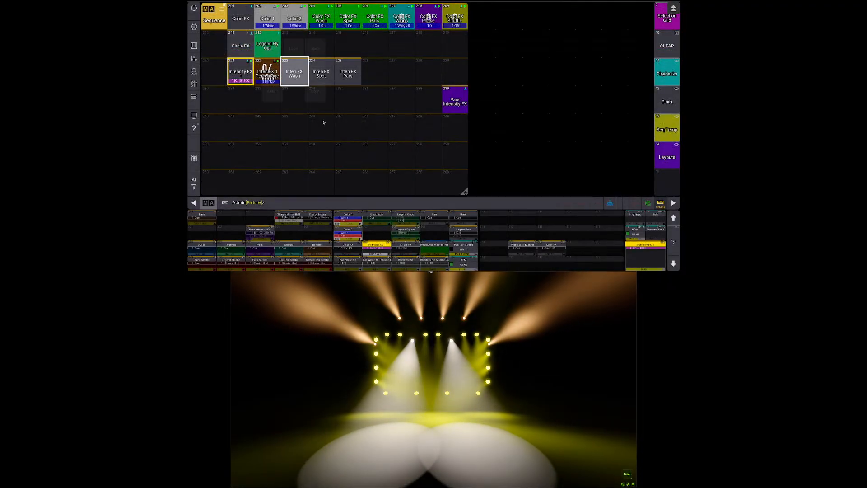
{"action": "left_click", "coordinate": [273, 71]}
{"action": "scroll", "coordinate": [434, 47], "scroll_direction": "right", "scroll_amount": 10}
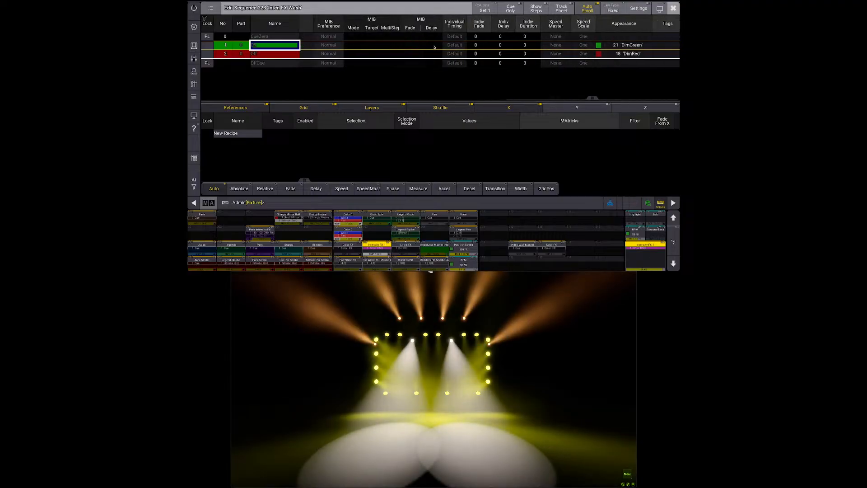
{"action": "scroll", "coordinate": [434, 47], "scroll_direction": "left", "scroll_amount": 10}
{"action": "double_click", "coordinate": [399, 45]}
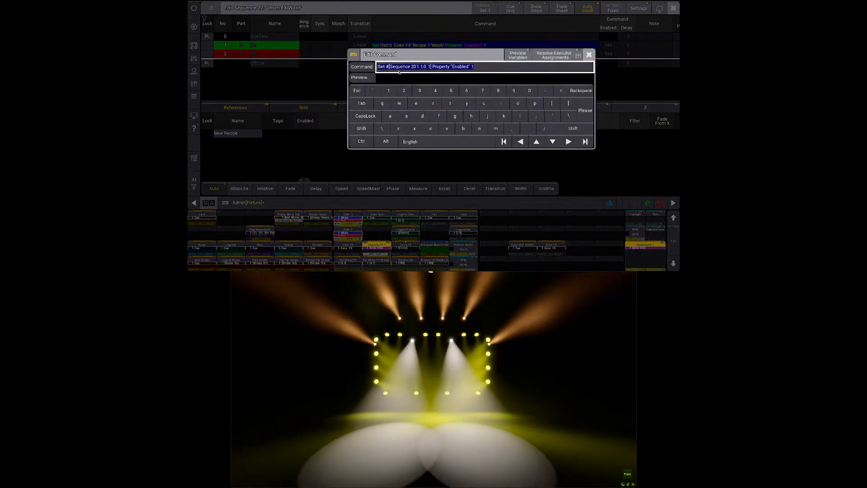
{"action": "left_click", "coordinate": [409, 67]}
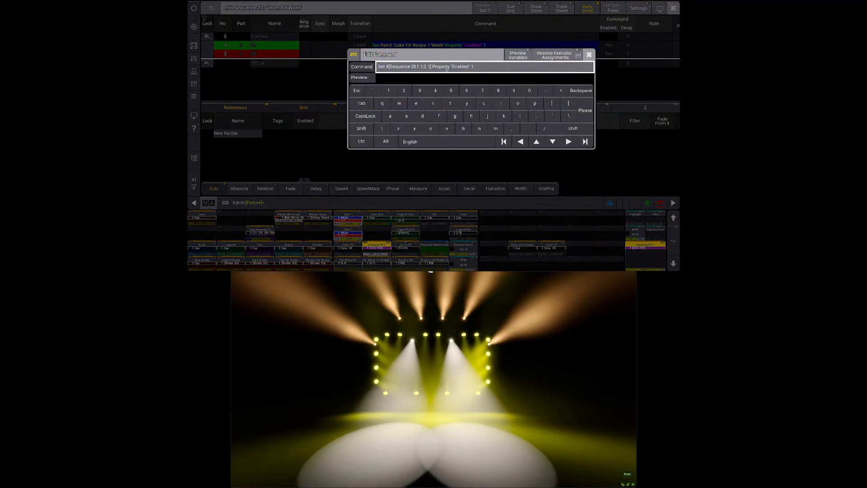
{"action": "key", "text": "shift+Left"}
{"action": "key", "text": "shift+Left"}
{"action": "key", "text": "shift+Left"}
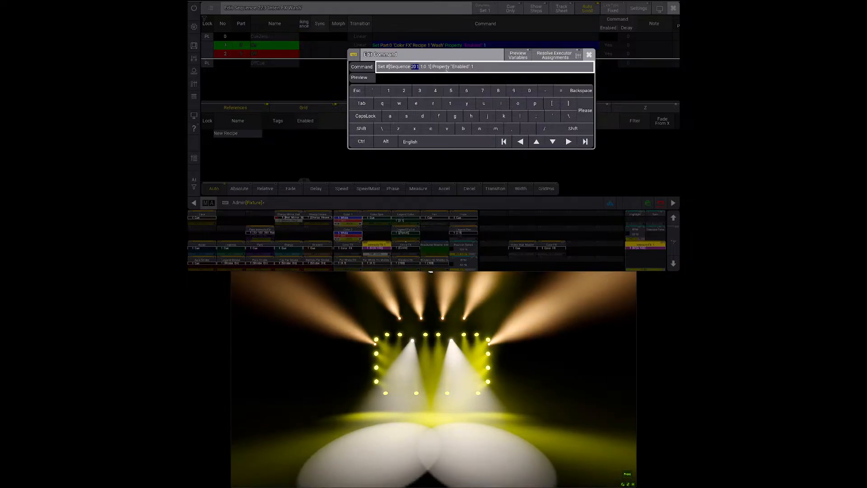
{"action": "type", "text": "221"}
{"action": "key", "text": "Return"}
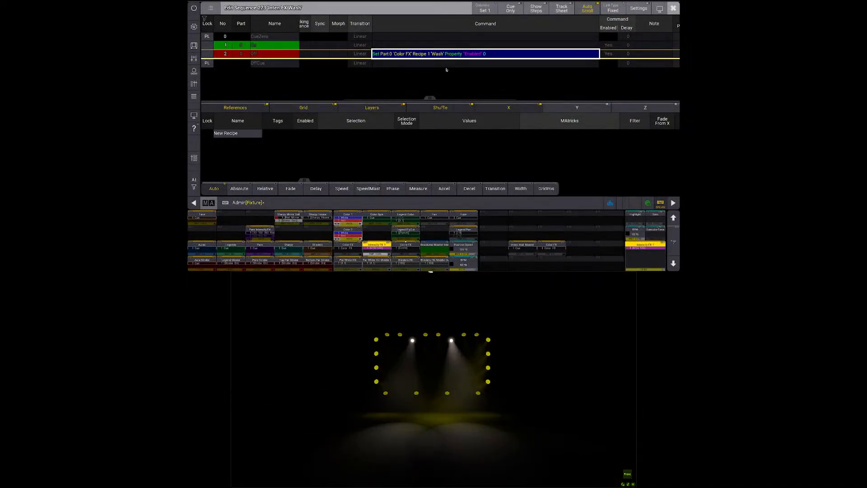
Step: Remove the # and square brackets from the On cue's command so it reads Set Sequence 221.1.0.1 Property "Enabled" 1
{"action": "left_click", "coordinate": [419, 39]}
{"action": "left_click", "coordinate": [416, 47]}
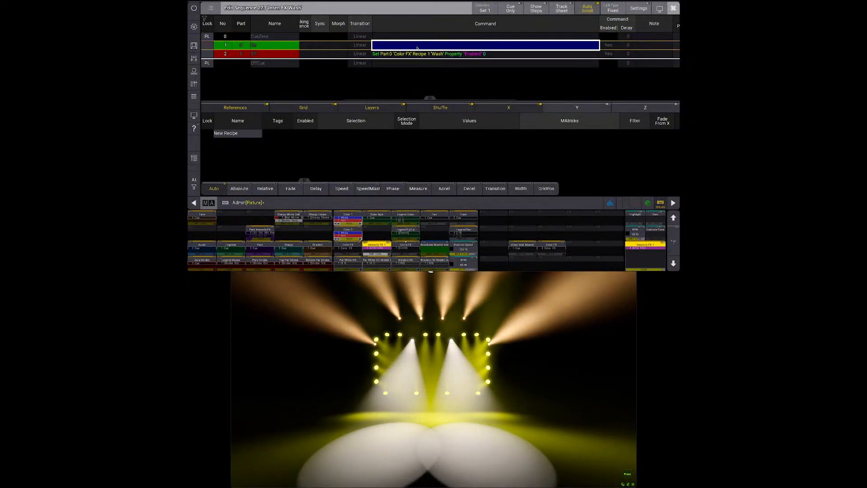
{"action": "right_click", "coordinate": [416, 48]}
{"action": "left_click", "coordinate": [390, 68]}
{"action": "key", "text": "BackSpace"}
{"action": "key", "text": "BackSpace"}
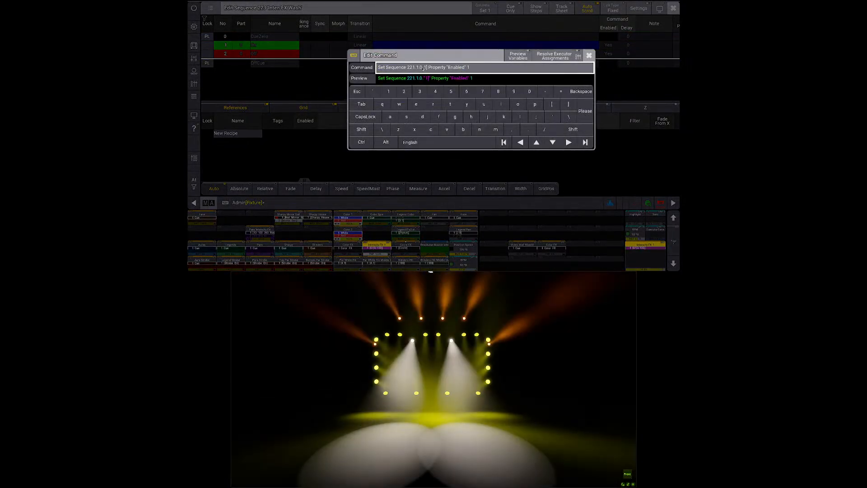
{"action": "left_click", "coordinate": [427, 67]}
{"action": "key", "text": "BackSpace"}
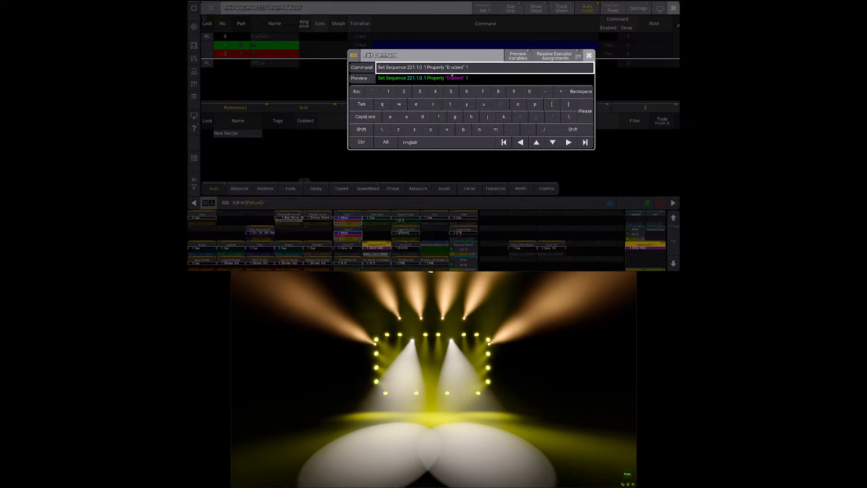
{"action": "key", "text": "Return"}
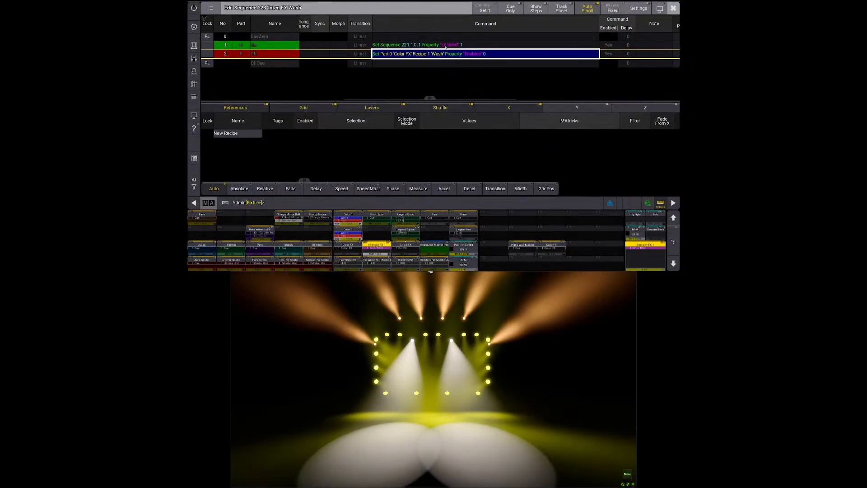
Step: Copy the On cue's command into the Off cue, setting its value to 0: Set Sequence 221.1.0.1 Property "Enabled" 0
{"action": "double_click", "coordinate": [446, 47]}
{"action": "key", "text": "Return"}
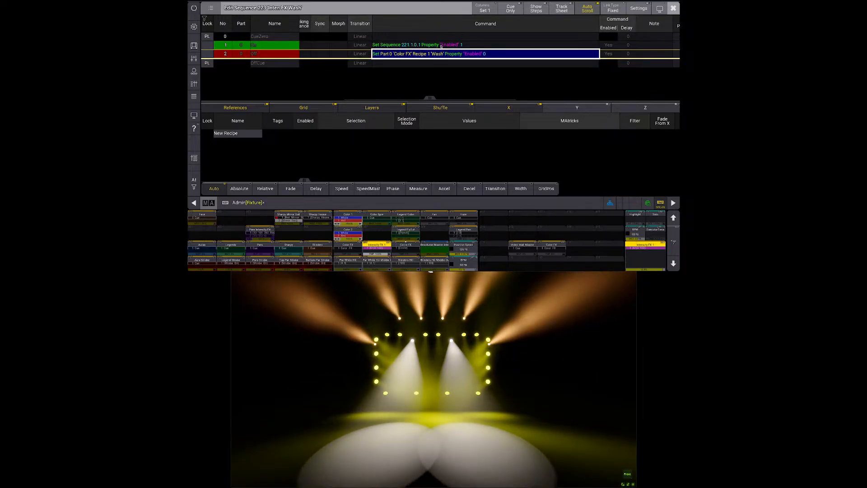
{"action": "double_click", "coordinate": [441, 45]}
{"action": "key", "text": "ctrl+c"}
{"action": "key", "text": "Return"}
{"action": "double_click", "coordinate": [437, 54]}
{"action": "key", "text": "ctrl+v"}
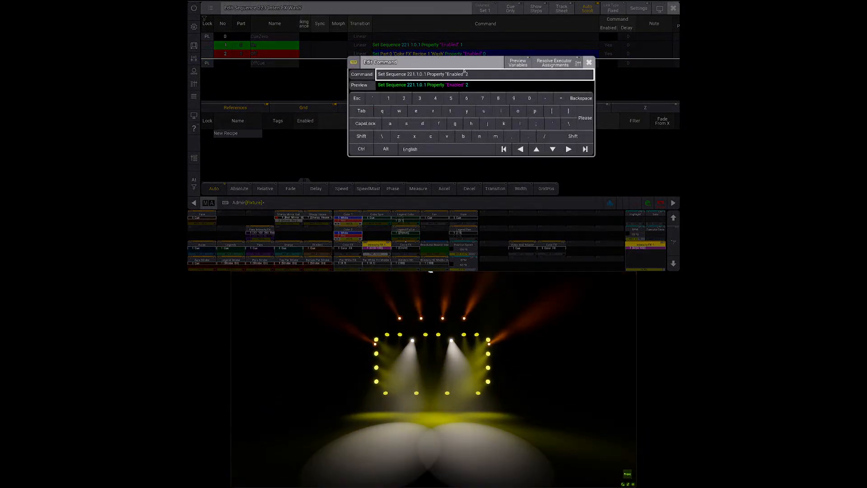
{"action": "key", "text": "Return"}
{"action": "double_click", "coordinate": [461, 54]}
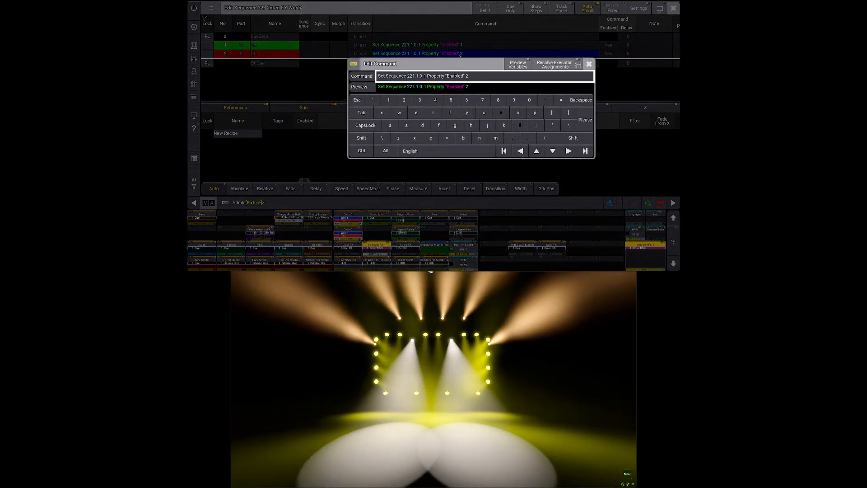
{"action": "key", "text": "Return"}
{"action": "key", "text": "Escape"}
Step: Run Go+ on sequence 223, Inten FX Wash, and step it through its On and Off cues
{"action": "key", "text": "g"}
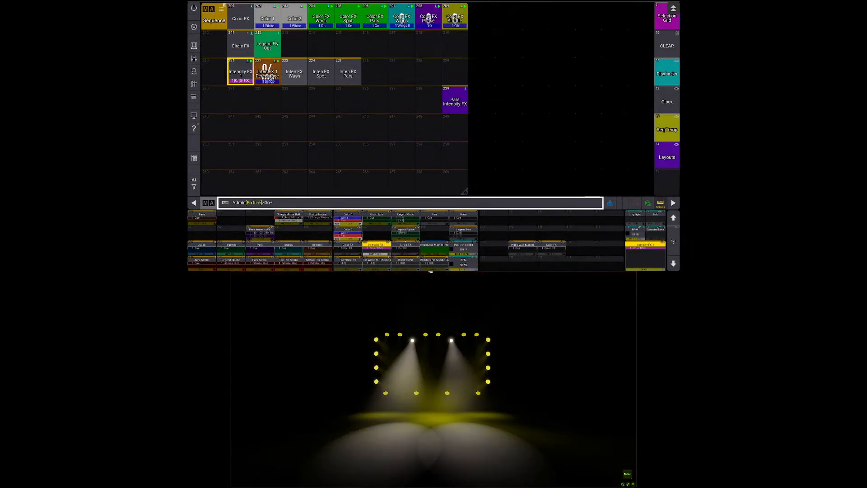
{"action": "left_click", "coordinate": [299, 75]}
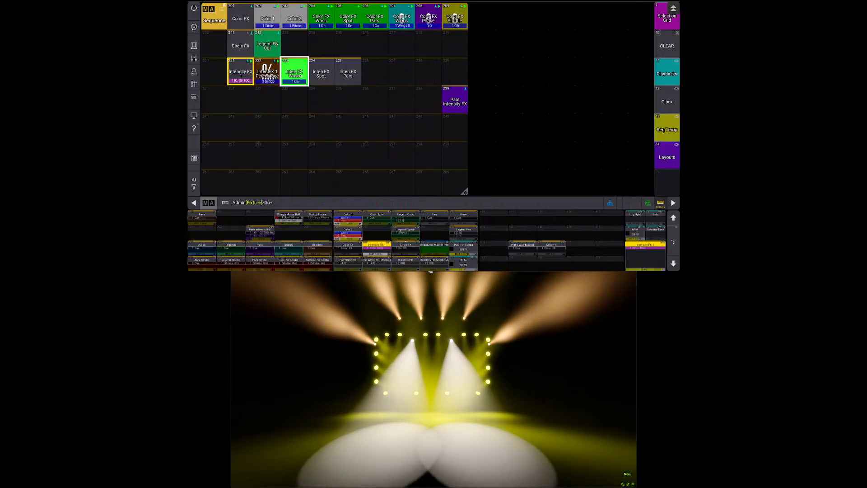
{"action": "left_click", "coordinate": [300, 76]}
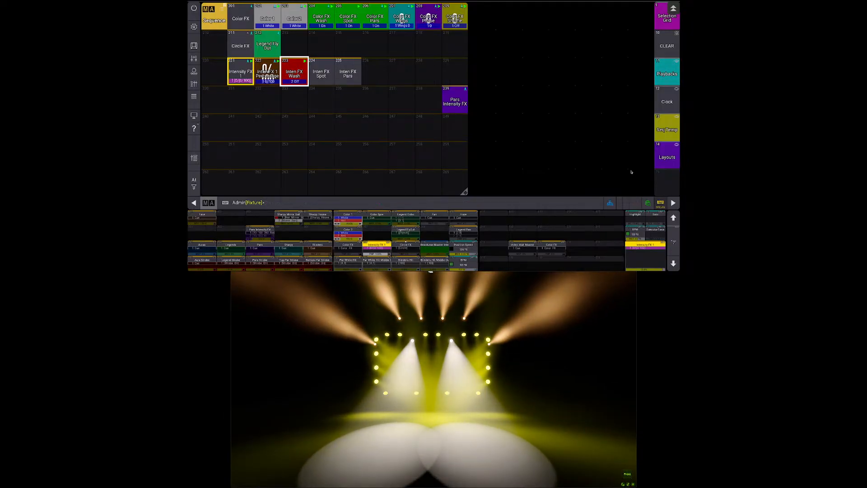
Step: Add a Layout window in the empty area beside the sequence pool and set it to show layout 1 Default
{"action": "left_click", "coordinate": [475, 16]}
{"action": "type", "text": "lays"}
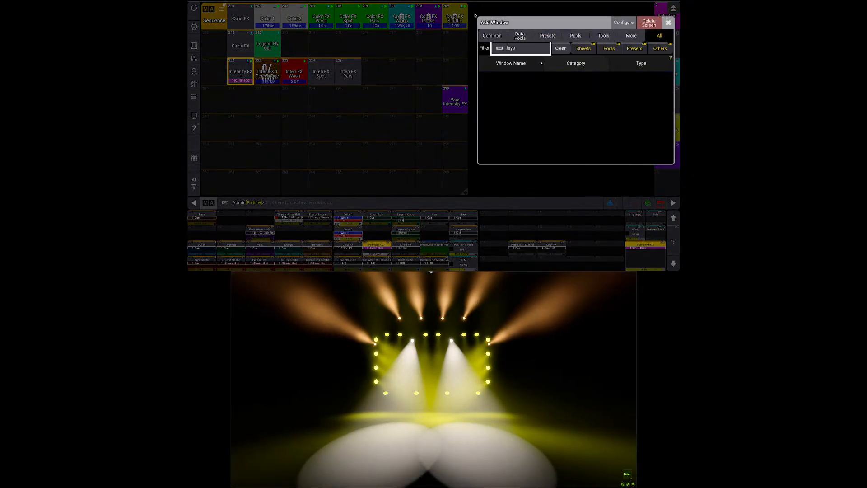
{"action": "key", "text": "BackSpace"}
{"action": "key", "text": "Return"}
{"action": "key", "text": "Return"}
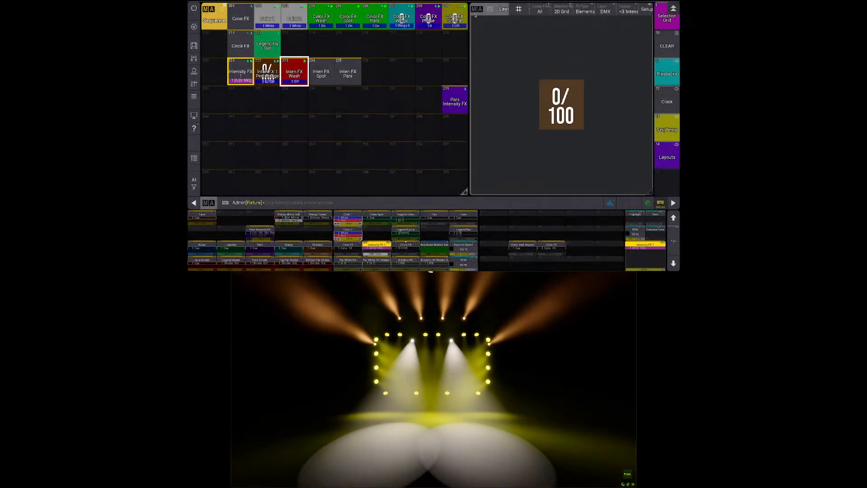
{"action": "left_click", "coordinate": [629, 9]}
{"action": "left_click", "coordinate": [631, 35]}
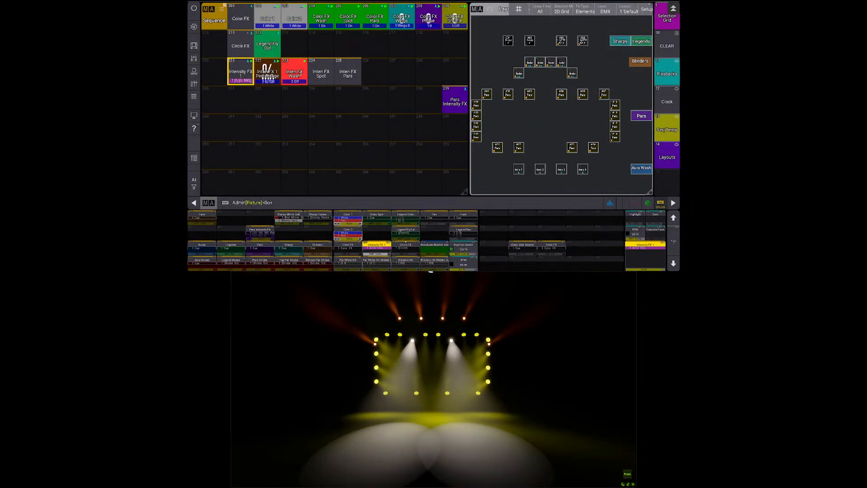
Step: Toggle Inten FX Wash between On and Off several times to check the fixtures' response in the layout
{"action": "left_click", "coordinate": [297, 73]}
{"action": "left_click", "coordinate": [298, 75]}
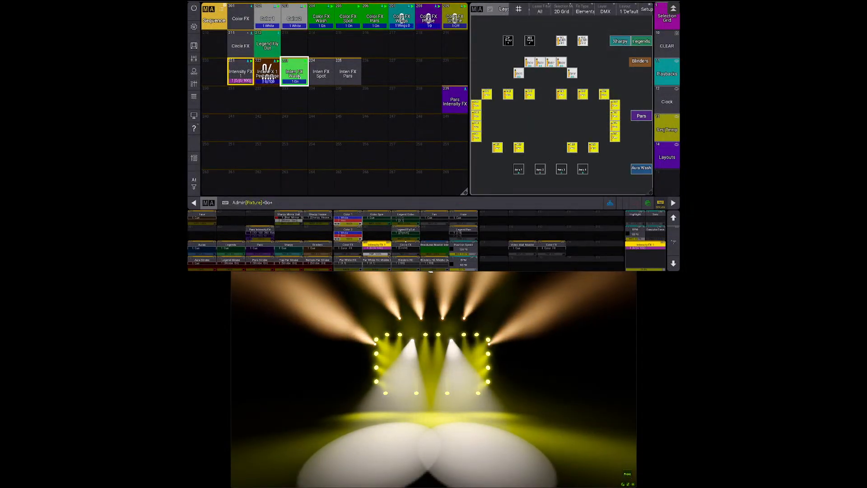
{"action": "left_click", "coordinate": [298, 76]}
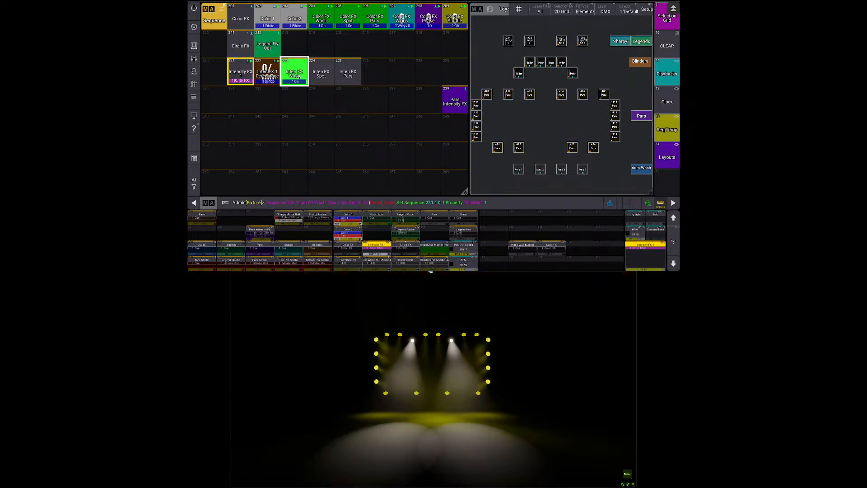
{"action": "left_click", "coordinate": [298, 76]}
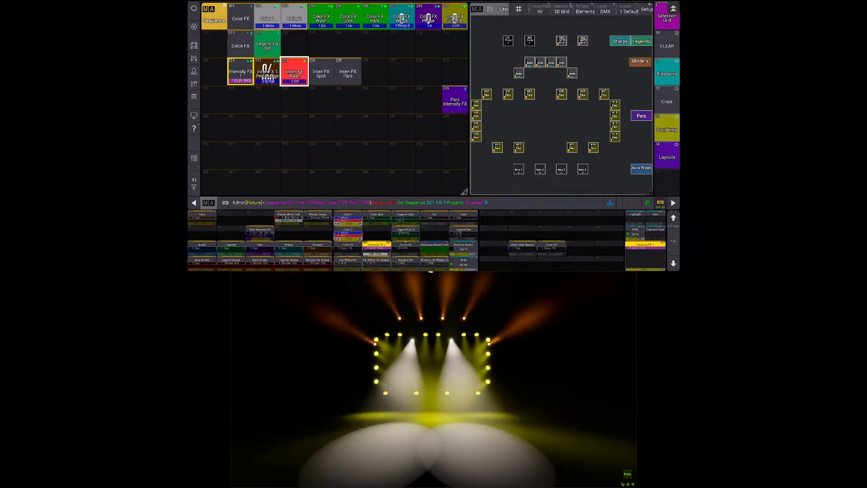
Step: In Inten FX Wash, change the On cue's command to Set Sequence 221 Cue 1 Property "Enabled" 1
{"action": "right_click", "coordinate": [298, 73]}
{"action": "left_click", "coordinate": [273, 74]}
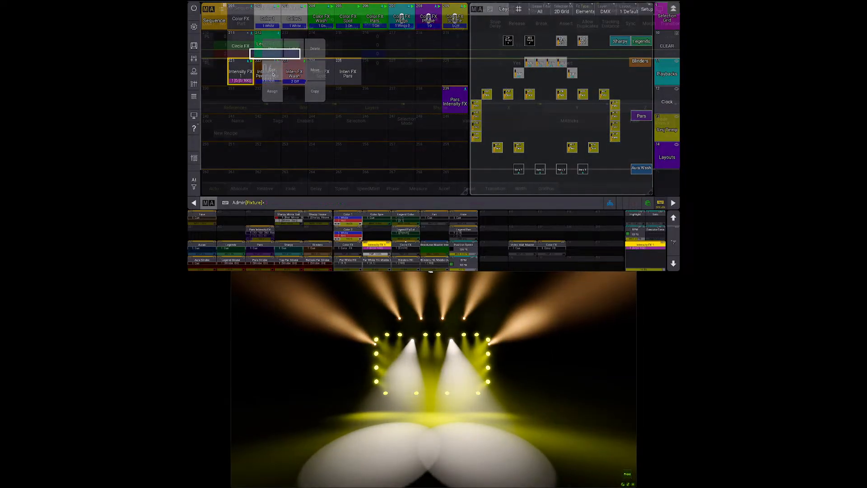
{"action": "left_click_drag", "start_coordinate": [472, 79], "coordinate": [323, 75]}
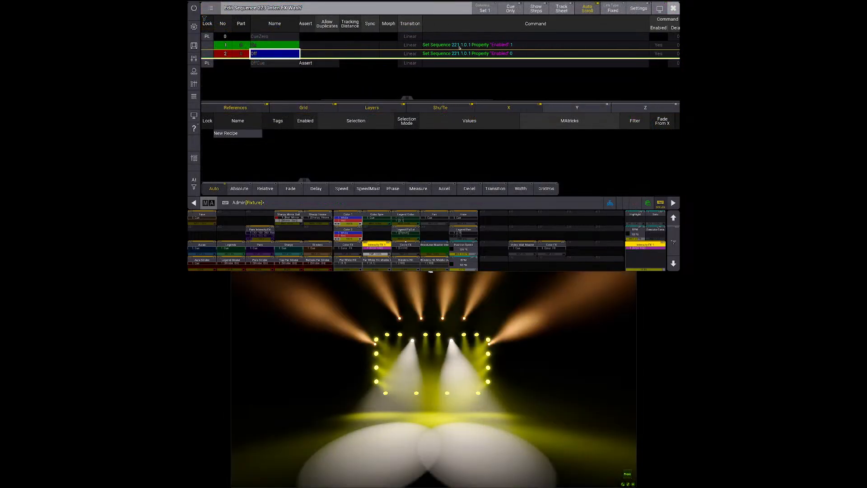
{"action": "double_click", "coordinate": [459, 47]}
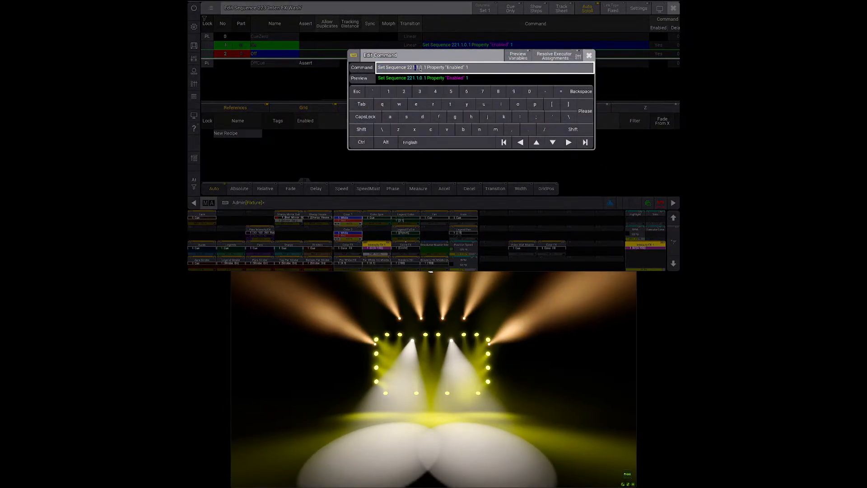
{"action": "type", "text": "cue"}
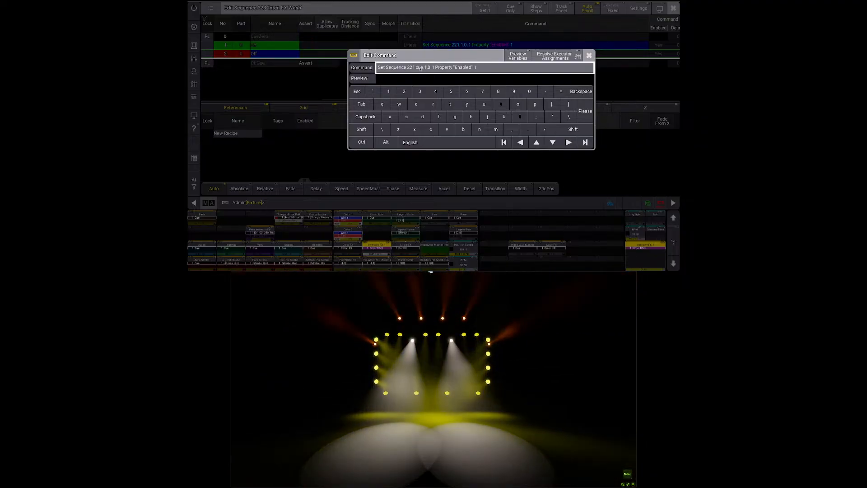
{"action": "key", "text": "Delete"}
{"action": "key", "text": "Delete"}
{"action": "key", "text": "Delete"}
{"action": "key", "text": "Delete"}
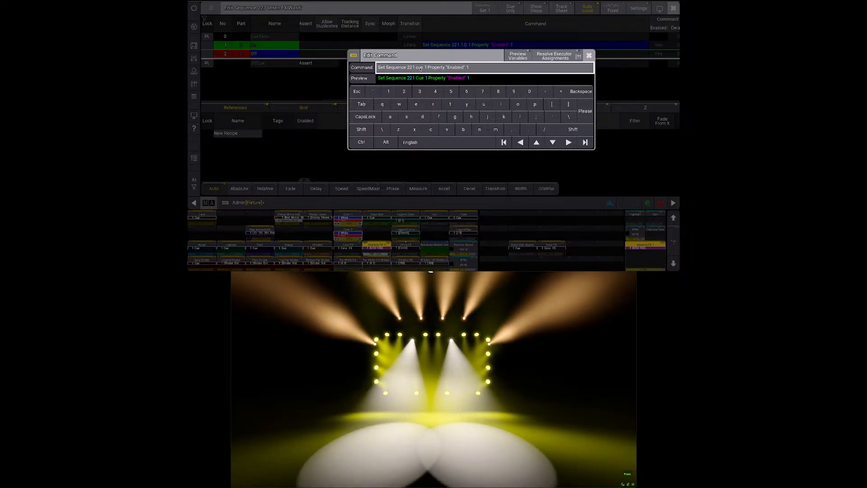
{"action": "key", "text": "Return"}
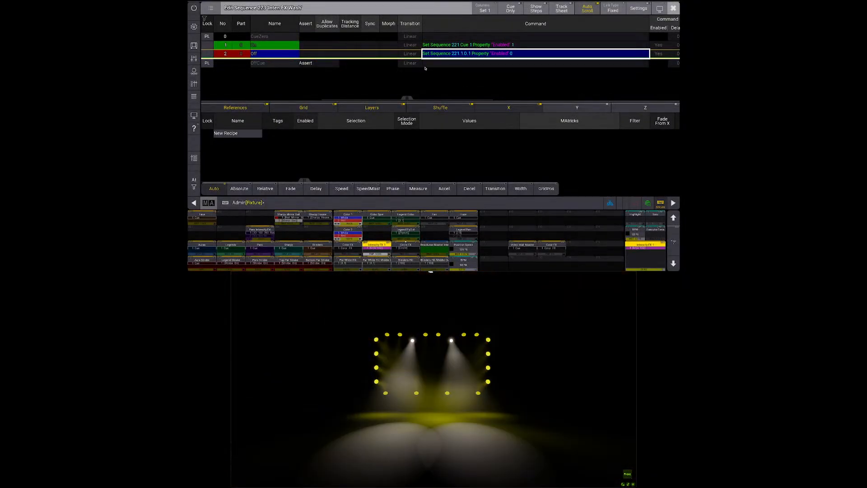
Step: Extend the cue reference in the On cue's command to Cue 1.1 and close the sequence editor
{"action": "double_click", "coordinate": [485, 45]}
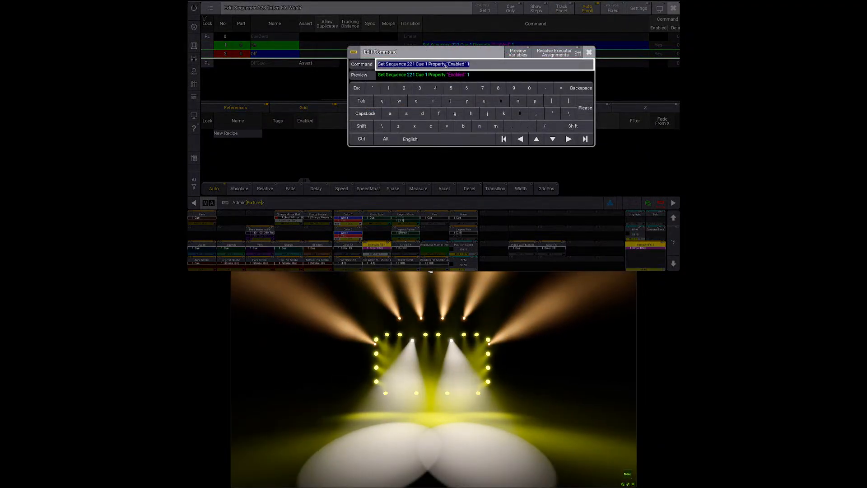
{"action": "left_click", "coordinate": [438, 66]}
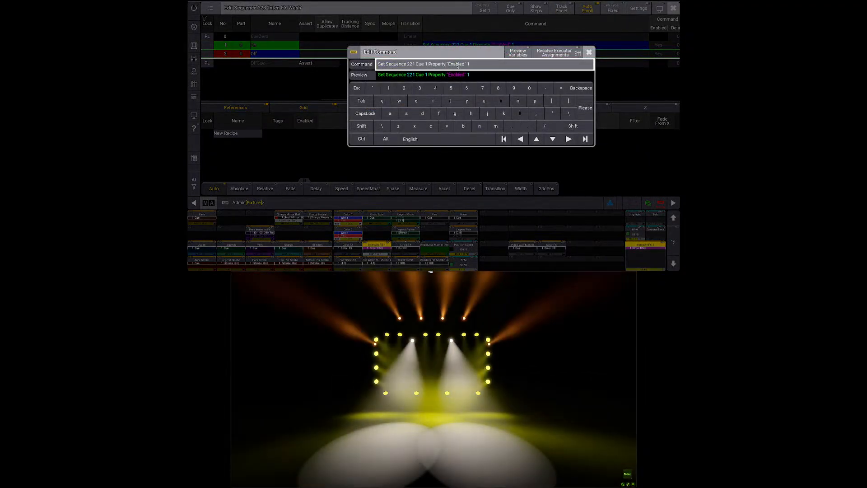
{"action": "type", "text": ".1"}
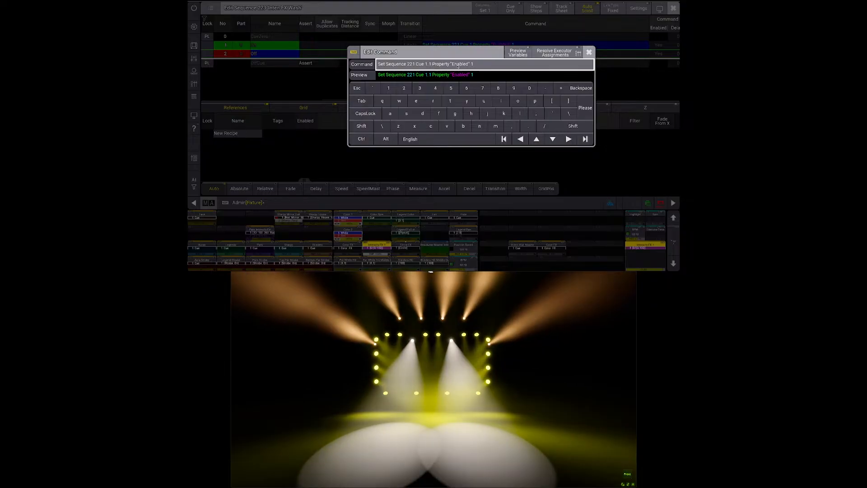
{"action": "key", "text": "Return"}
{"action": "key", "text": "Escape"}
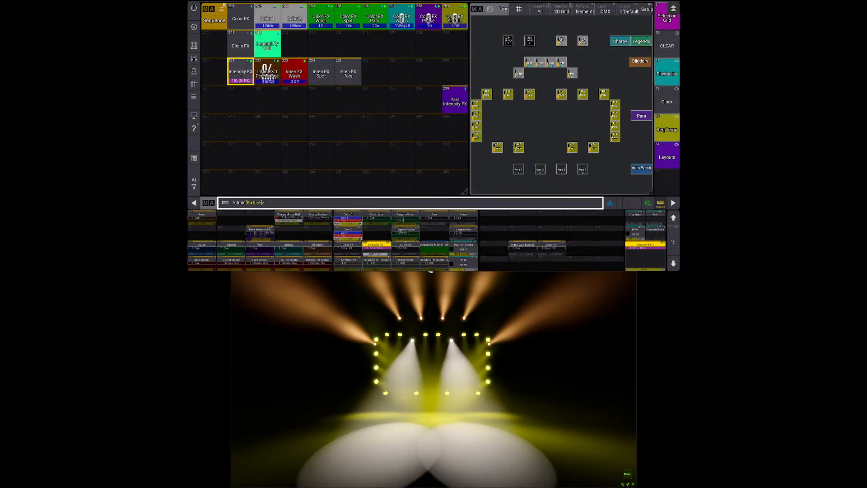
Step: Toggle Inten FX Wash again and check the Enabled setting of the Wash recipe in sequence 221
{"action": "key", "text": "g"}
{"action": "left_click", "coordinate": [295, 75]}
{"action": "left_click", "coordinate": [296, 75]}
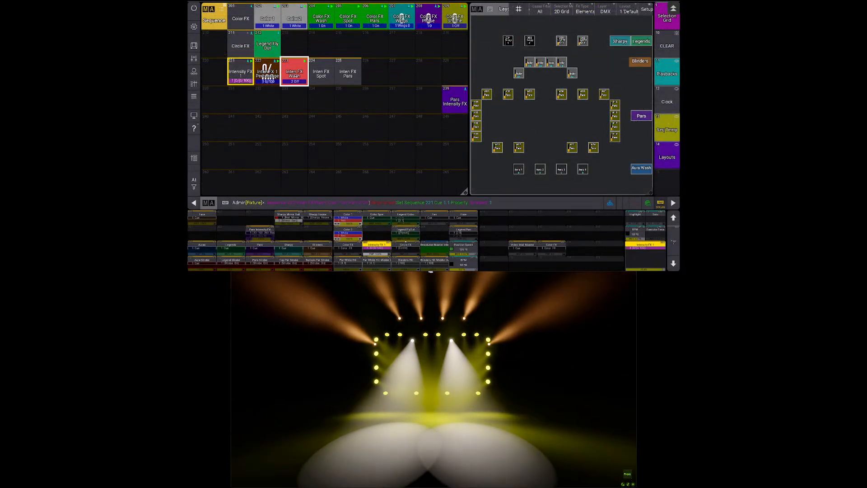
{"action": "left_click_drag", "start_coordinate": [241, 72], "coordinate": [224, 72]}
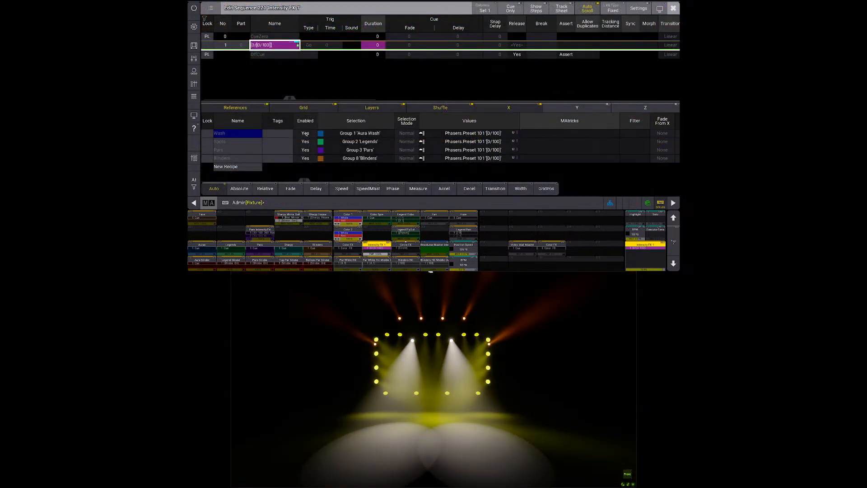
{"action": "key", "text": "Escape"}
Step: Select the four Aura fixtures in the layout to test their output, and look through the executor pages
{"action": "left_click_drag", "start_coordinate": [500, 164], "coordinate": [607, 181]}
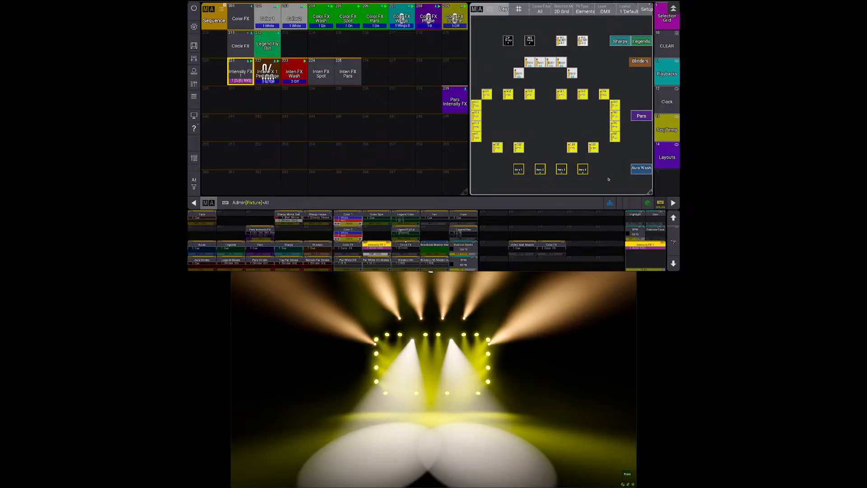
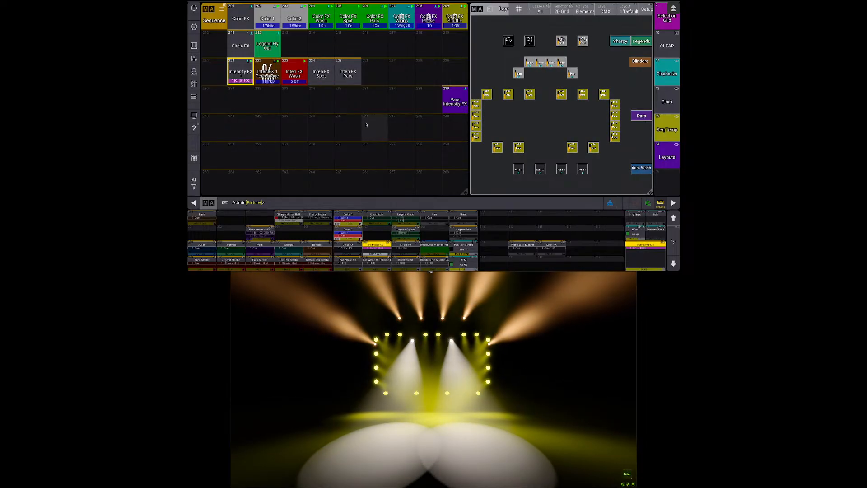
{"action": "key", "text": "Page_Up"}
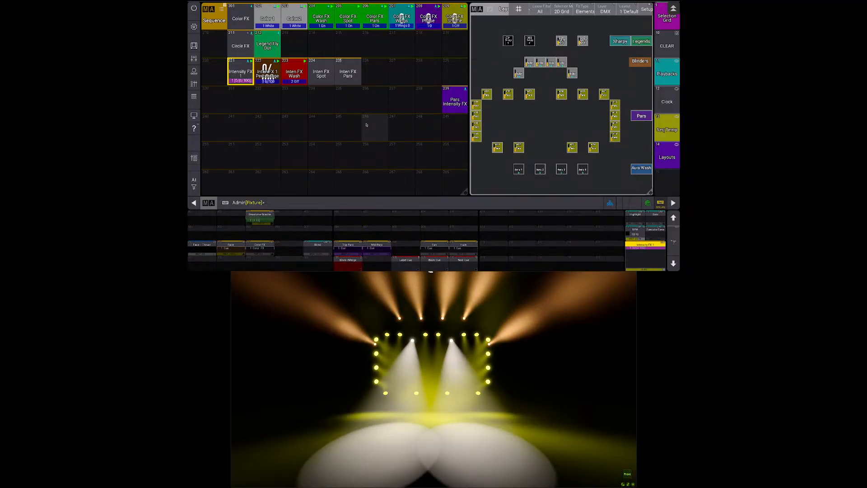
{"action": "key", "text": "Page_Up"}
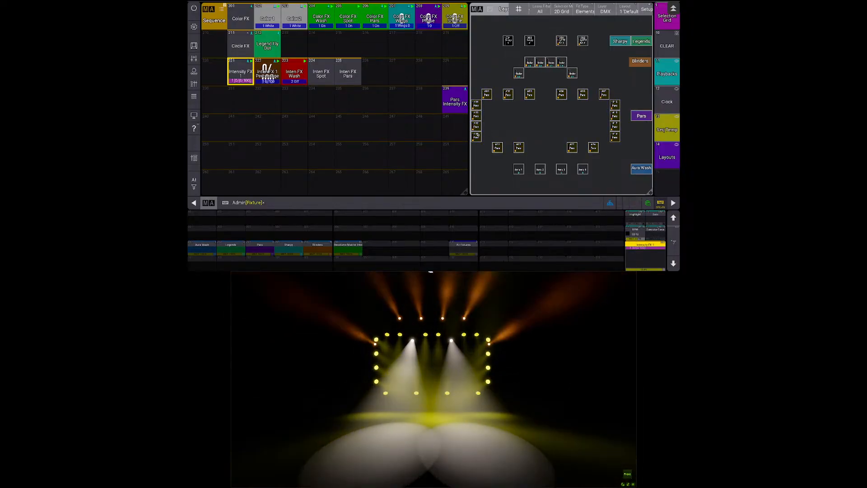
{"action": "key", "text": "Page_Down"}
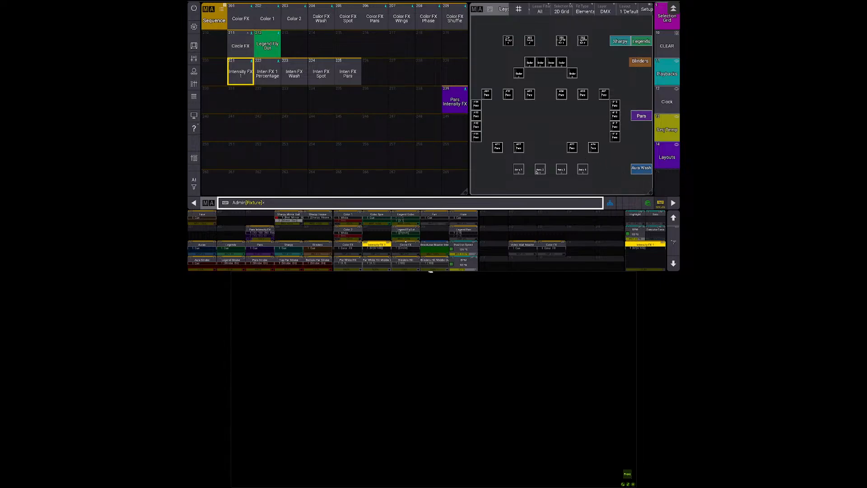
Step: Patch the four Aura fixtures starting at DMX address 2.001, then save and exit the patch
{"action": "key", "text": "m"}
{"action": "left_click", "coordinate": [370, 111]}
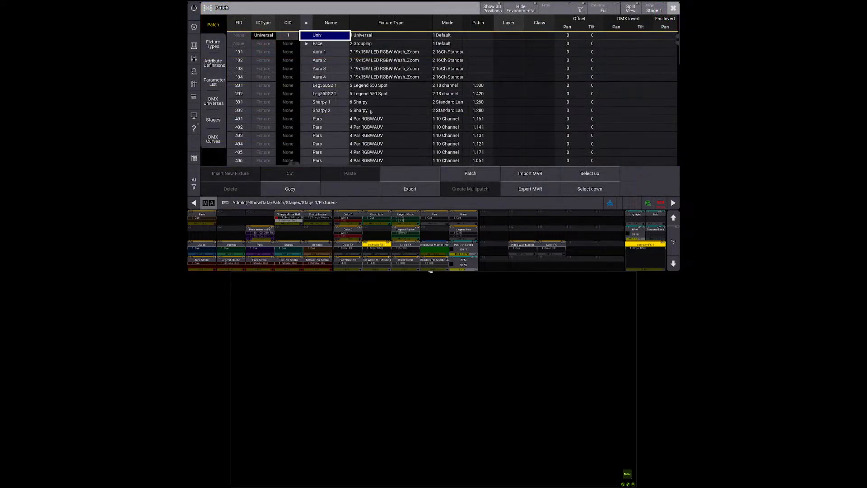
{"action": "left_click", "coordinate": [339, 53]}
{"action": "left_click_drag", "start_coordinate": [479, 55], "coordinate": [477, 78]}
{"action": "right_click", "coordinate": [477, 78]}
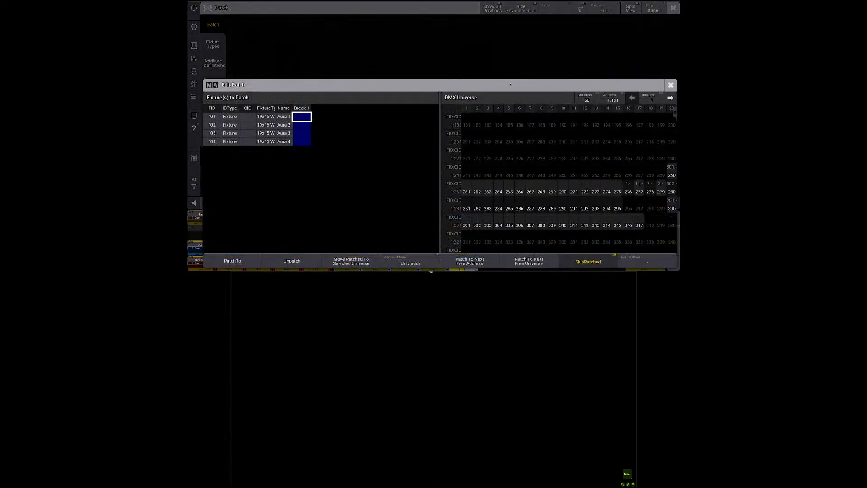
{"action": "type", "text": "2"}
{"action": "type", "text": ".001"}
{"action": "key", "text": "Return"}
{"action": "key", "text": "Escape"}
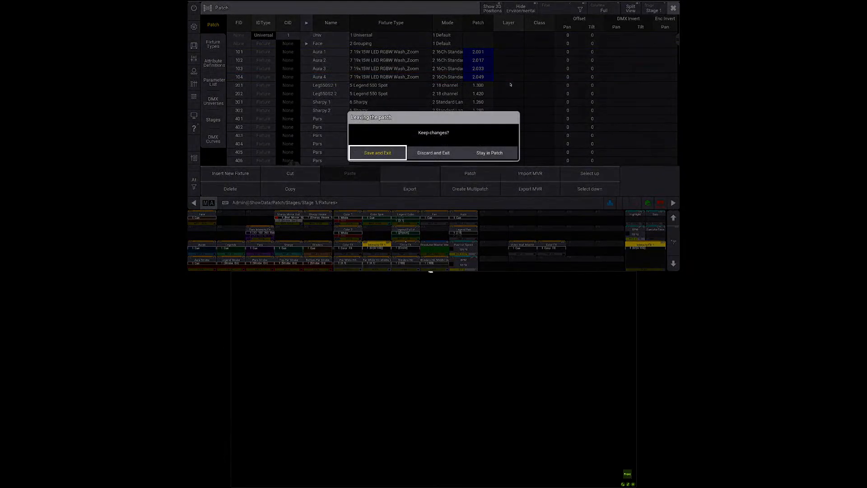
{"action": "key", "text": "Return"}
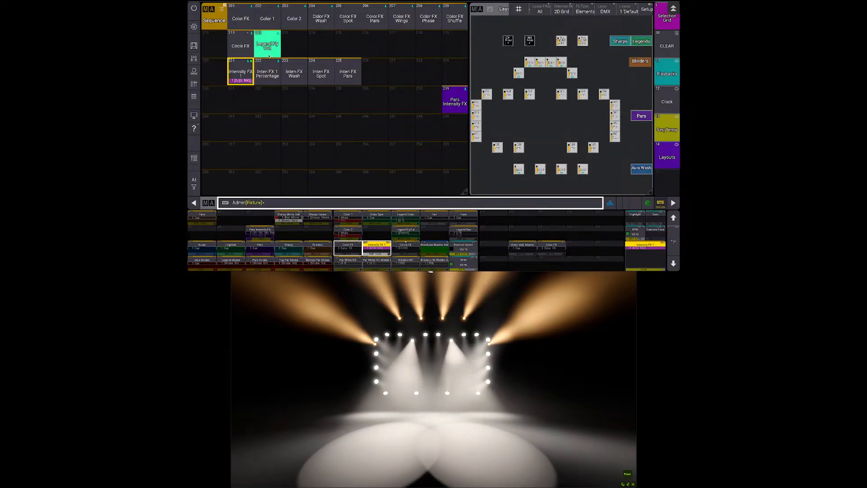
Step: Change the object reference in the Inten FX Wash On cue's command to Sequence 221 Cue 1 Part 0.1 and close the sequence editor
{"action": "left_click", "coordinate": [290, 71]}
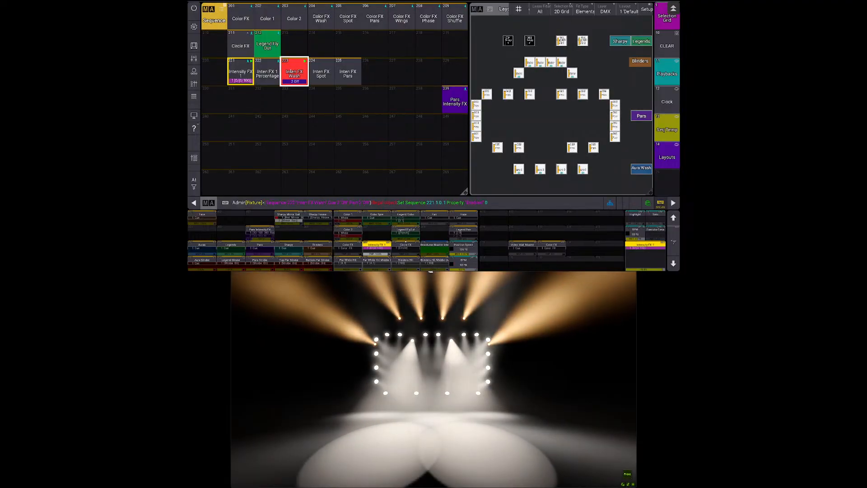
{"action": "right_click", "coordinate": [292, 72]}
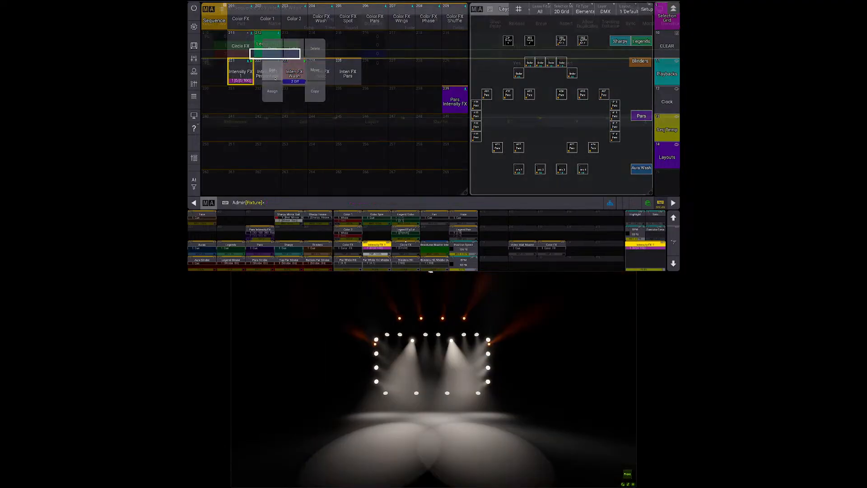
{"action": "scroll", "coordinate": [446, 76], "scroll_direction": "right", "scroll_amount": 10}
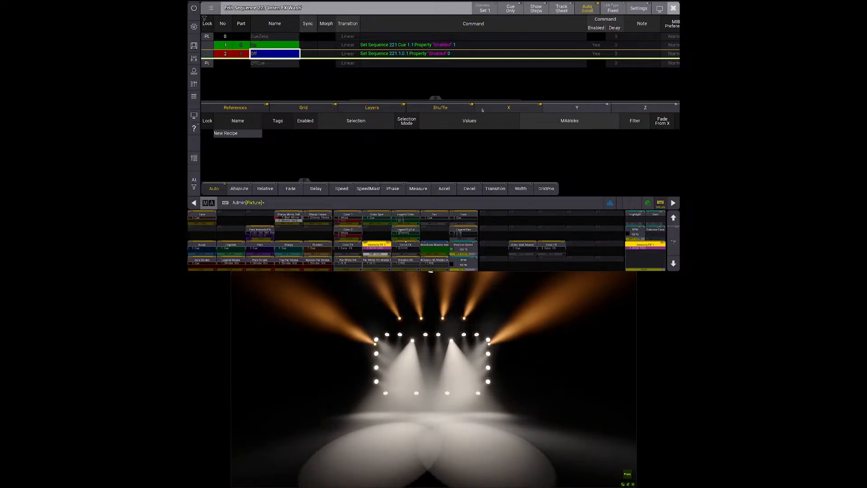
{"action": "double_click", "coordinate": [424, 45]}
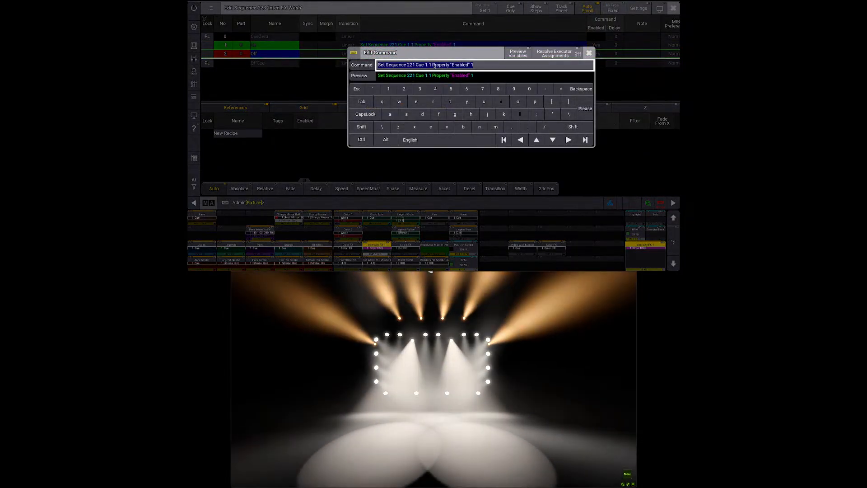
{"action": "left_click", "coordinate": [429, 65]}
{"action": "key", "text": "BackSpace"}
{"action": "type", "text": "part "}
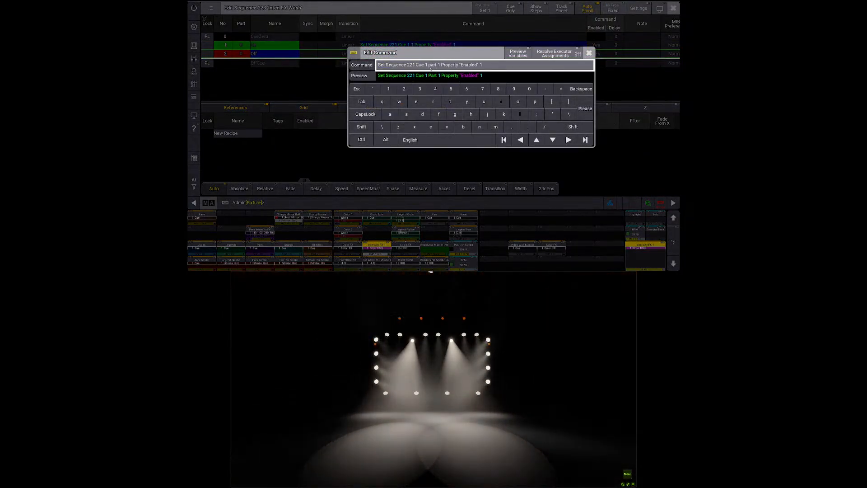
{"action": "type", "text": ".1"}
{"action": "key", "text": "Return"}
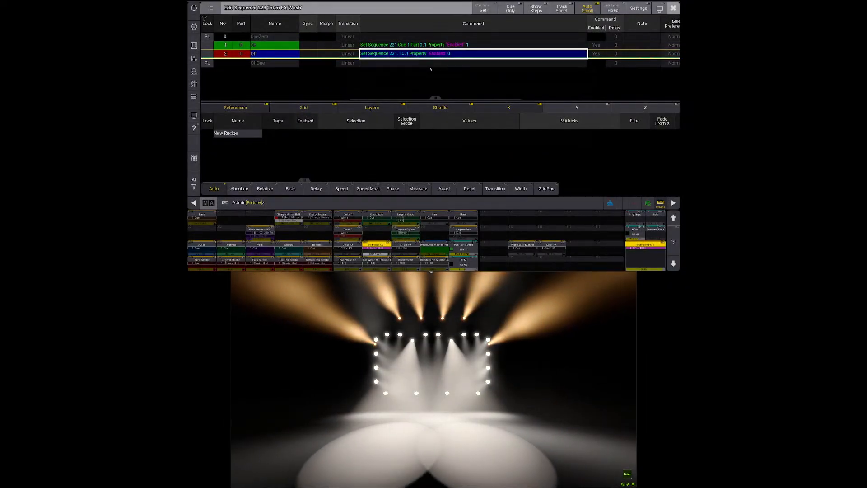
{"action": "key", "text": "Escape"}
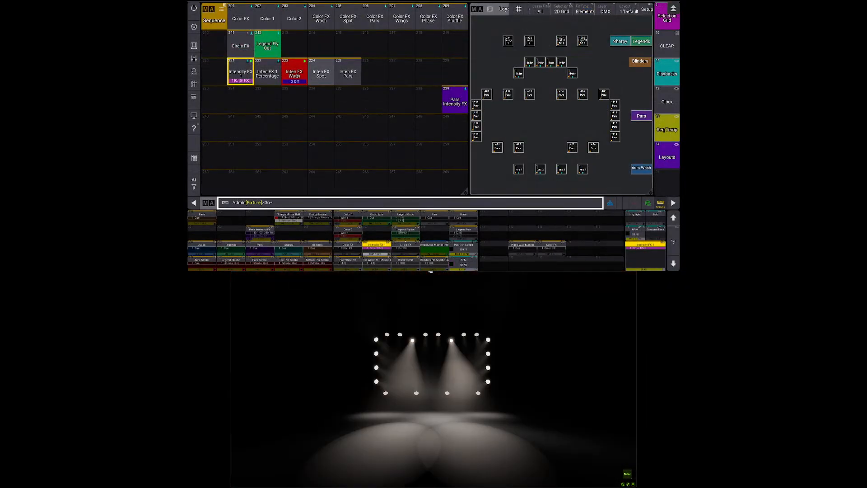
Step: Change the Inten FX Wash Off cue's command to Set Sequence 221 Cue 1 Part 0.1 Property "Enabled" 0 and close the editor
{"action": "left_click", "coordinate": [296, 75]}
{"action": "left_click", "coordinate": [296, 74]}
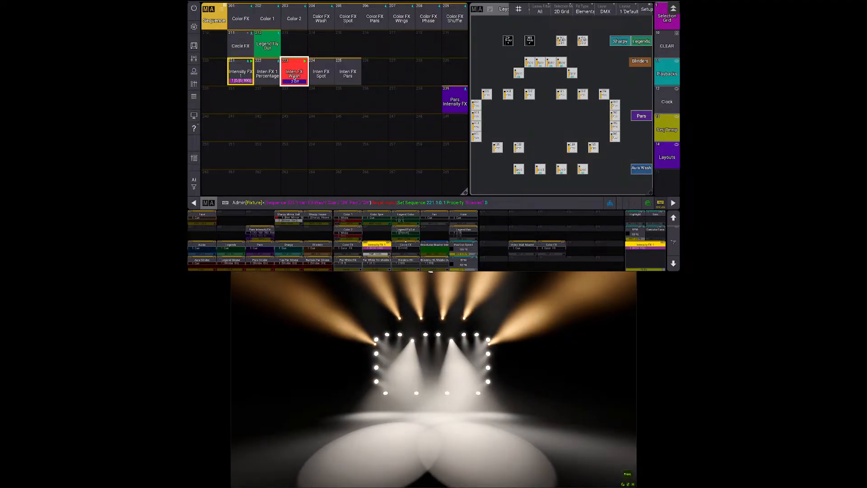
{"action": "right_click", "coordinate": [294, 73]}
{"action": "left_click", "coordinate": [273, 71]}
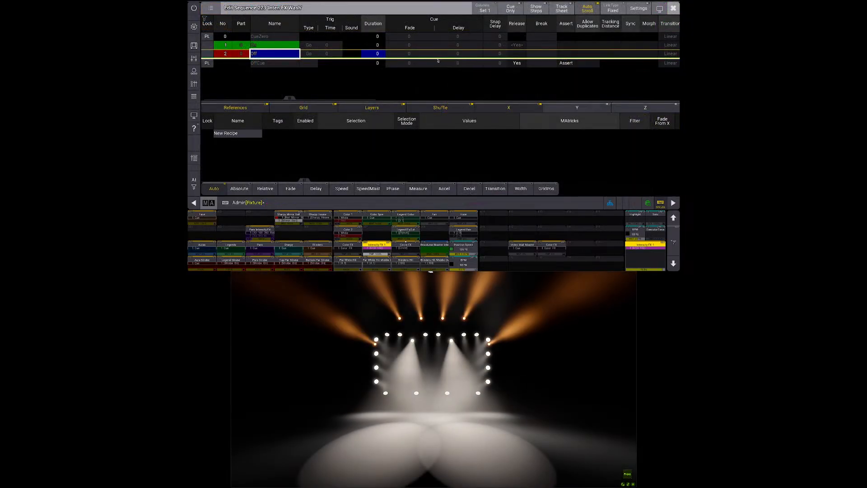
{"action": "scroll", "coordinate": [277, 66], "scroll_direction": "right", "scroll_amount": 10}
{"action": "scroll", "coordinate": [393, 60], "scroll_direction": "left", "scroll_amount": 1}
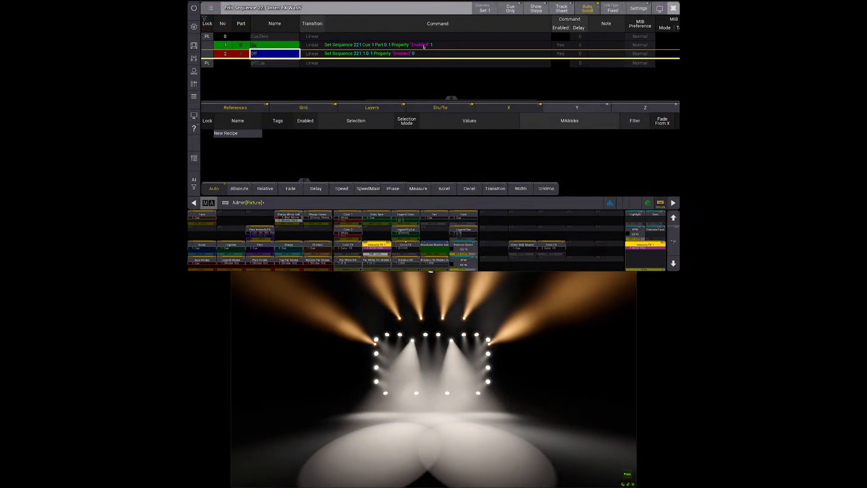
{"action": "left_click", "coordinate": [400, 46]}
{"action": "left_click", "coordinate": [400, 46]}
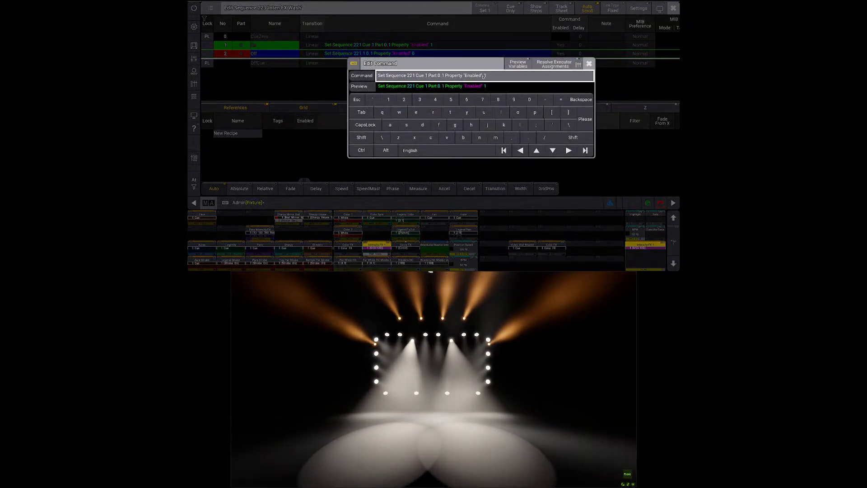
{"action": "type", "text": "0"}
{"action": "key", "text": "Return"}
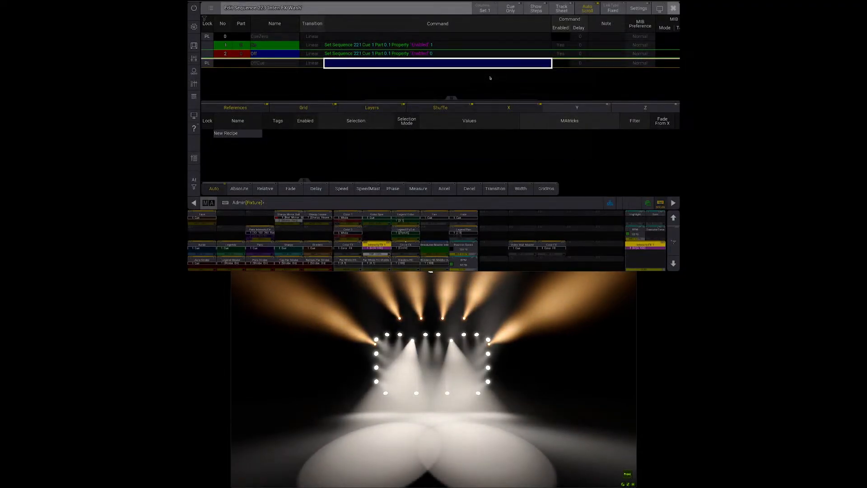
{"action": "key", "text": "Escape"}
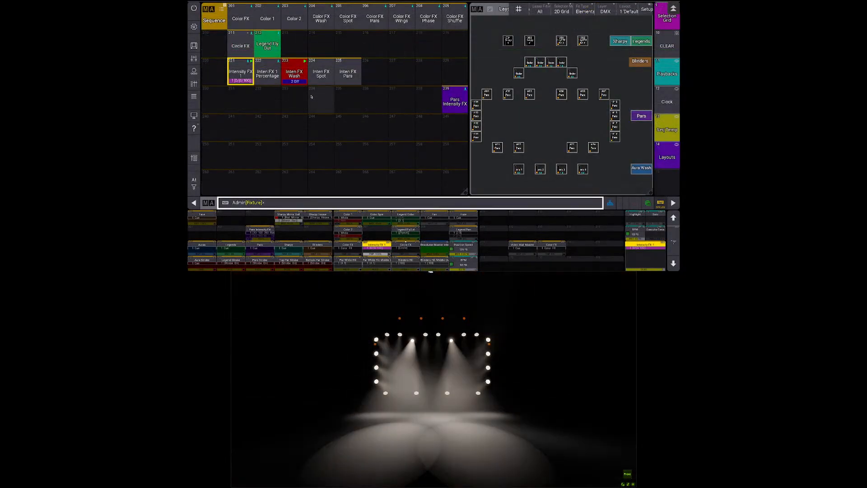
Step: Toggle Inten FX Wash once and assign the sequence to the empty executor above Auras
{"action": "left_click", "coordinate": [293, 78]}
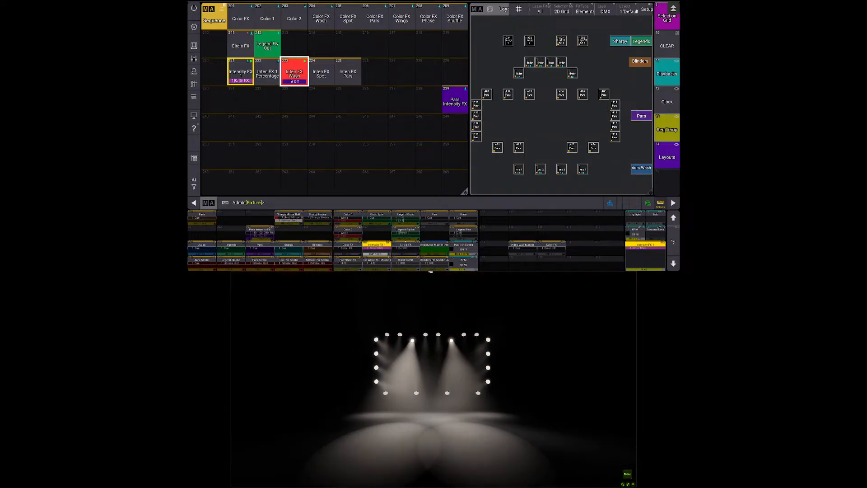
{"action": "key", "text": "a"}
{"action": "left_click", "coordinate": [294, 76]}
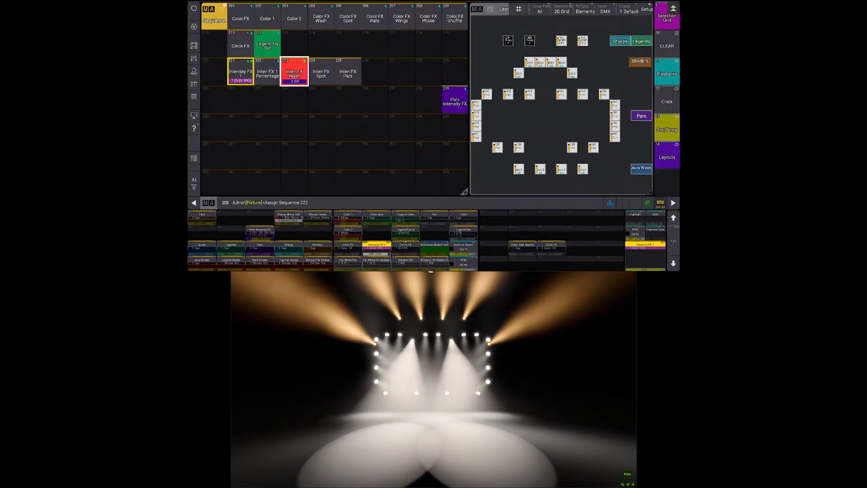
{"action": "key", "text": "F1"}
Step: Toggle Inten FX Wash on and off and check the Enabled setting of the Wash recipe in sequence 221
{"action": "left_click", "coordinate": [289, 79]}
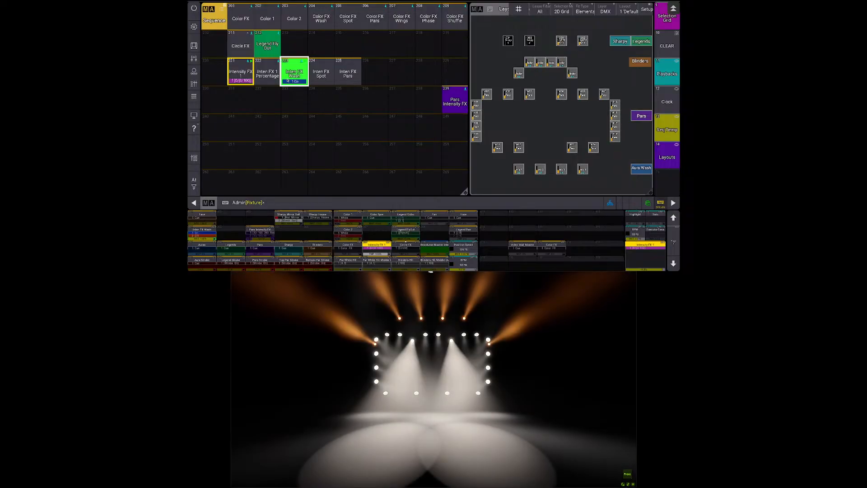
{"action": "left_click", "coordinate": [287, 81]}
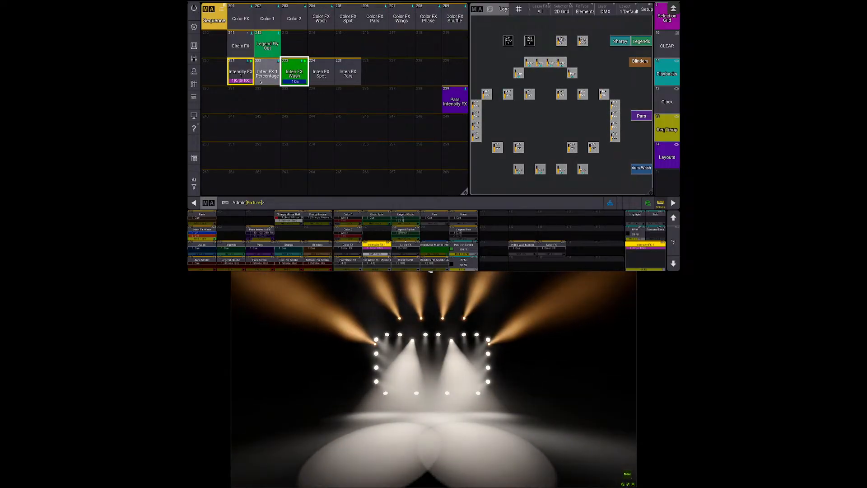
{"action": "left_click_drag", "start_coordinate": [243, 76], "coordinate": [261, 94]}
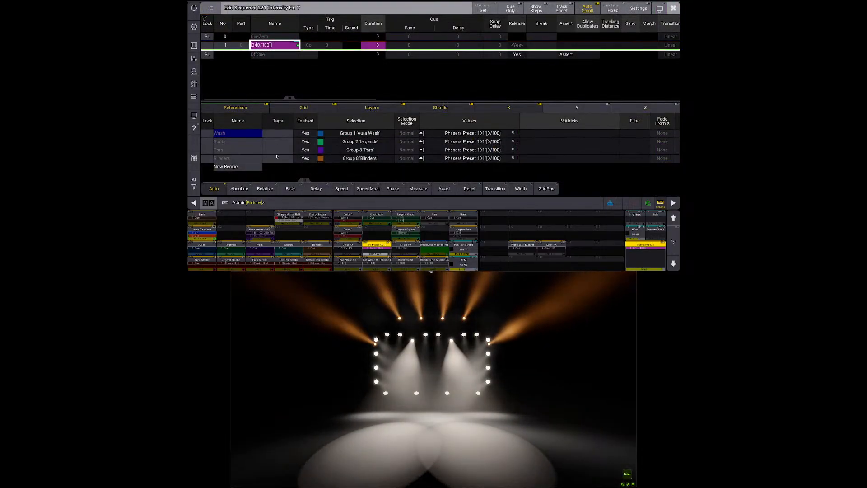
{"action": "key", "text": "Escape"}
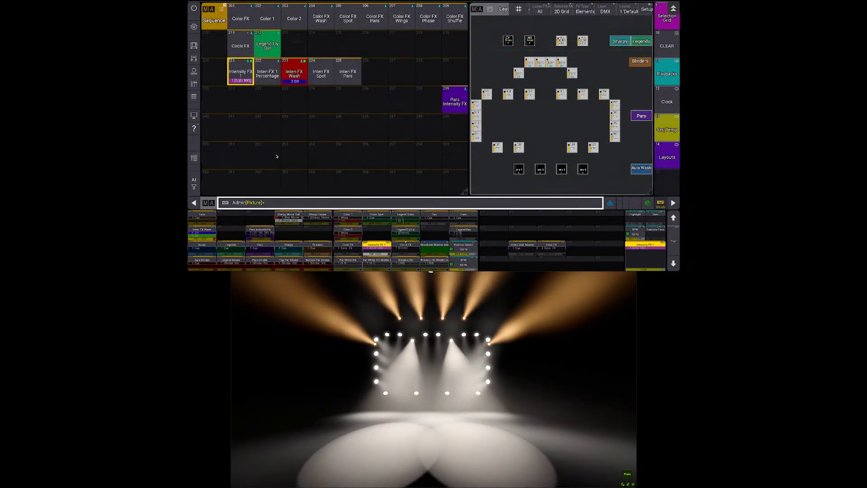
Step: Enclose the sequence 221 recipe reference in the Inten FX Wash On cue's command in #[ ] brackets
{"action": "left_click_drag", "start_coordinate": [293, 71], "coordinate": [274, 67]}
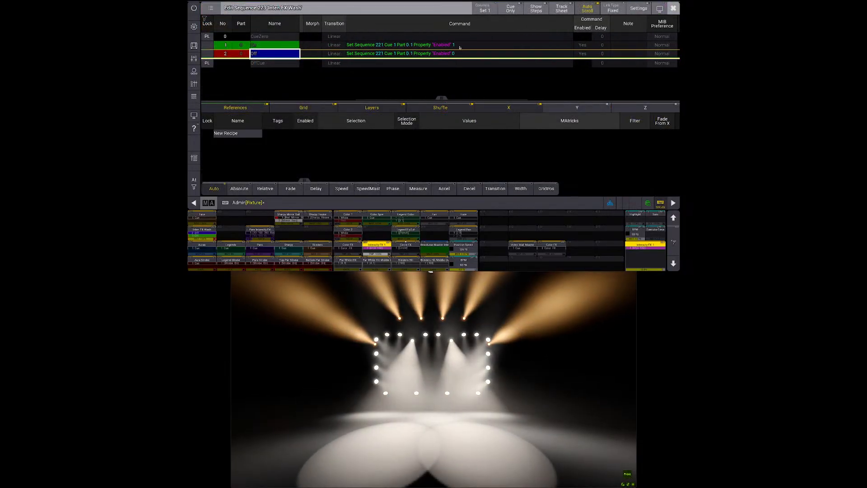
{"action": "double_click", "coordinate": [456, 44]}
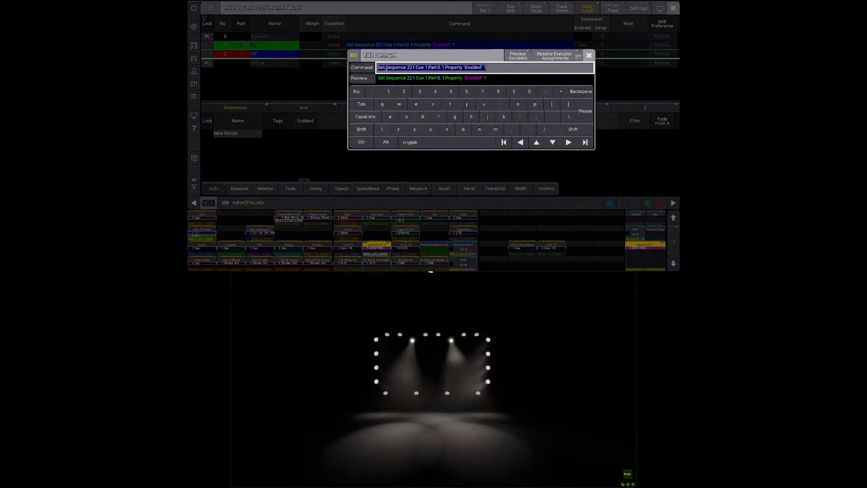
{"action": "left_click", "coordinate": [383, 67]}
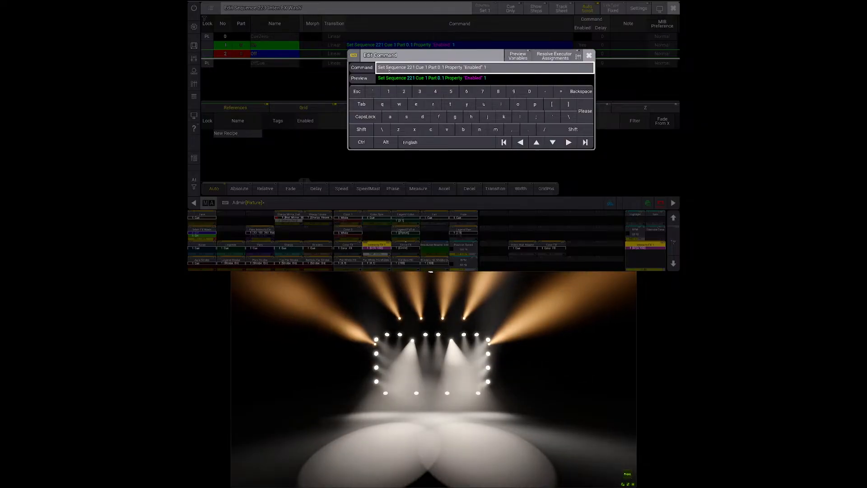
{"action": "type", "text": "#["}
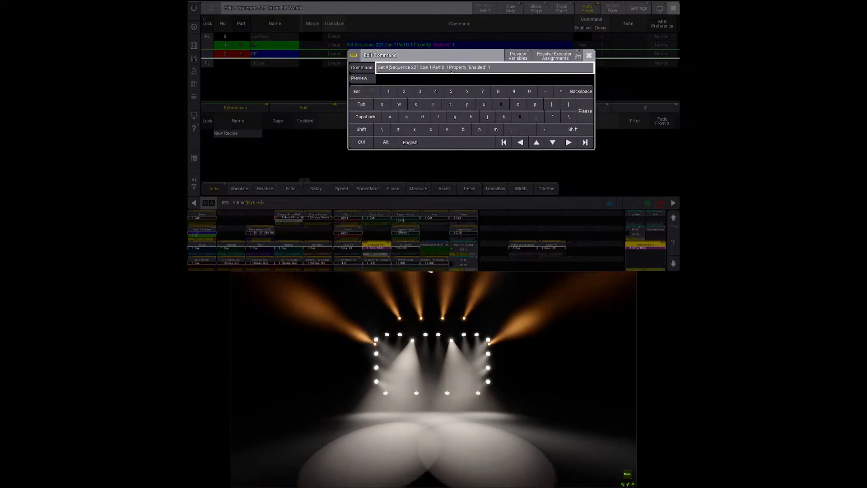
{"action": "key", "text": "Return"}
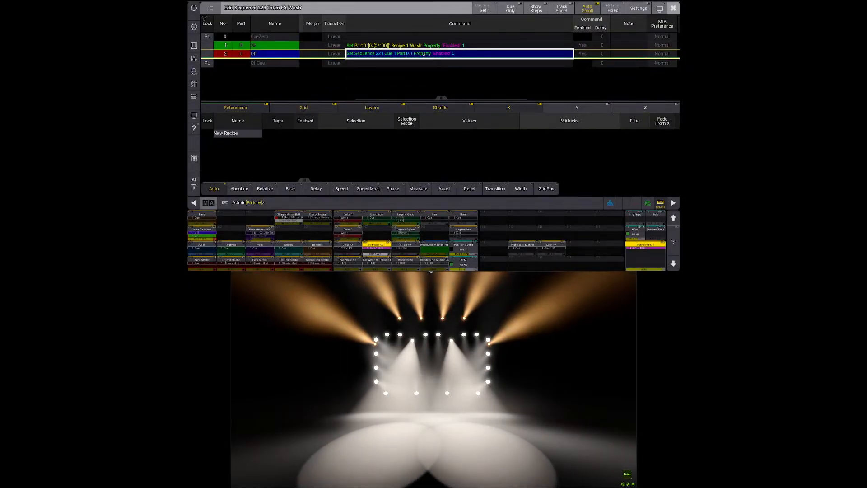
Step: Enclose the sequence 221 recipe reference in the Off cue's command in the same #[ ] brackets
{"action": "left_click", "coordinate": [420, 54]}
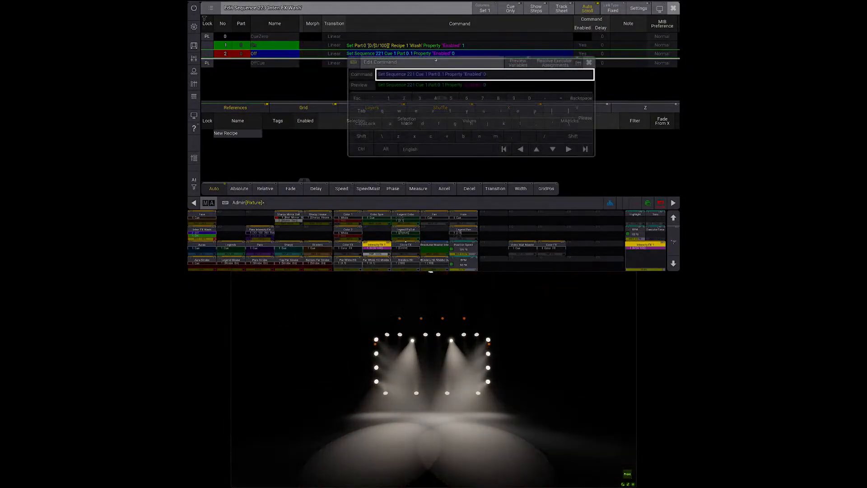
{"action": "left_click", "coordinate": [386, 74]}
{"action": "type", "text": "#["}
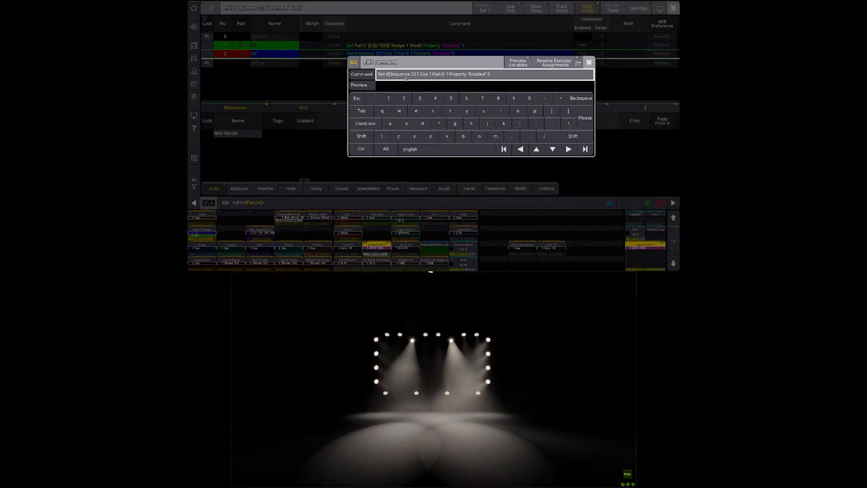
{"action": "left_click", "coordinate": [449, 74]}
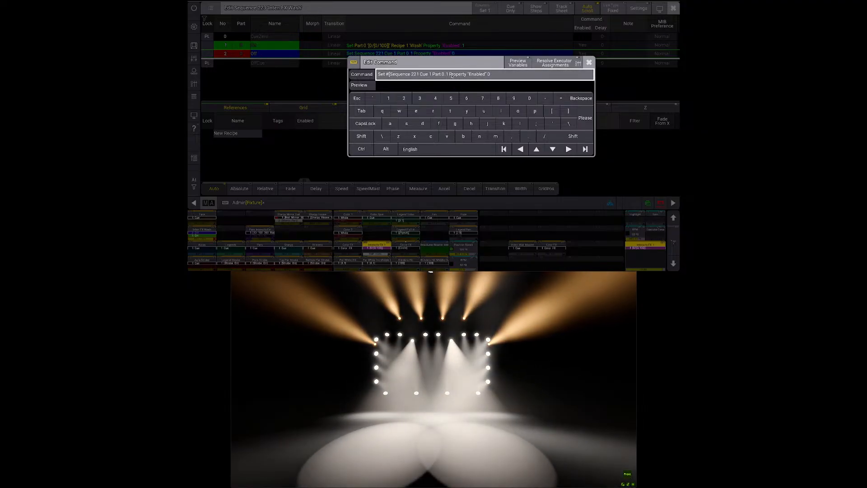
{"action": "key", "text": "Return"}
Step: Review the Off cue's command syntax, close the sequence editor and test the Inten FX Wash toggle
{"action": "left_click", "coordinate": [428, 54]}
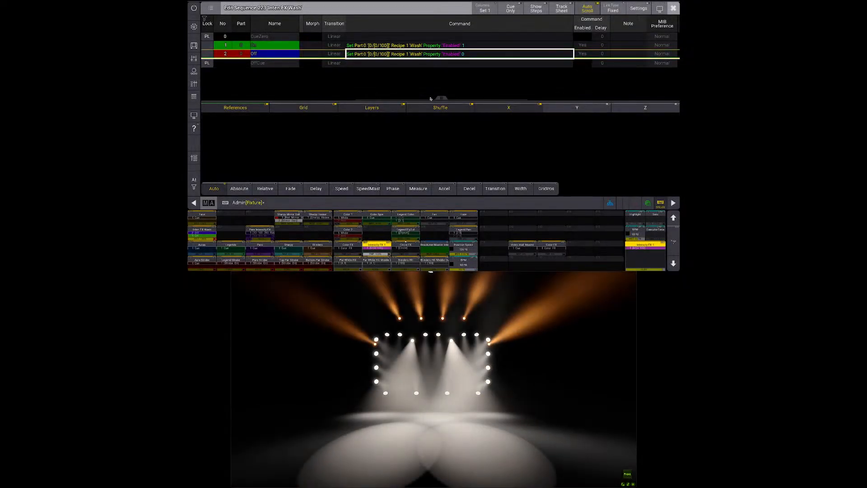
{"action": "left_click", "coordinate": [432, 54]}
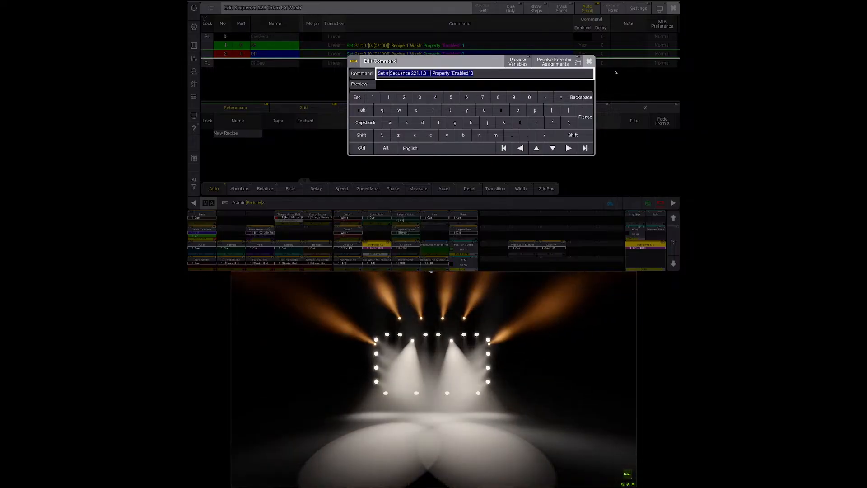
{"action": "left_click", "coordinate": [588, 61]}
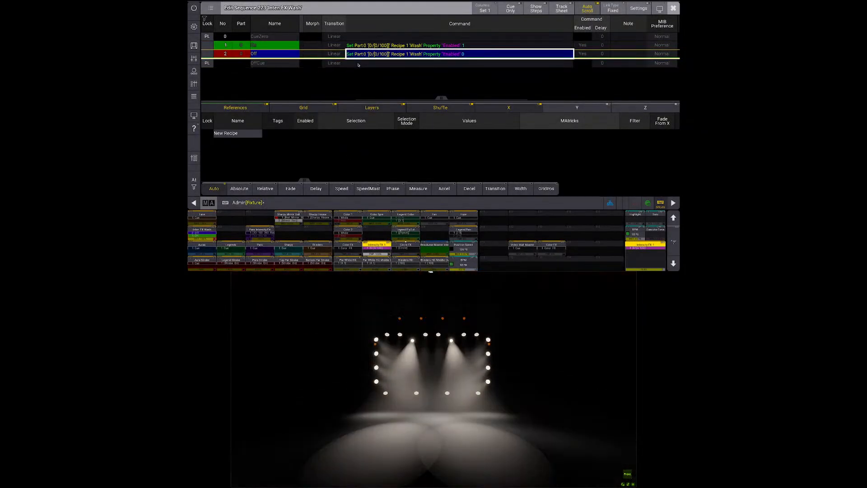
{"action": "key", "text": "Escape"}
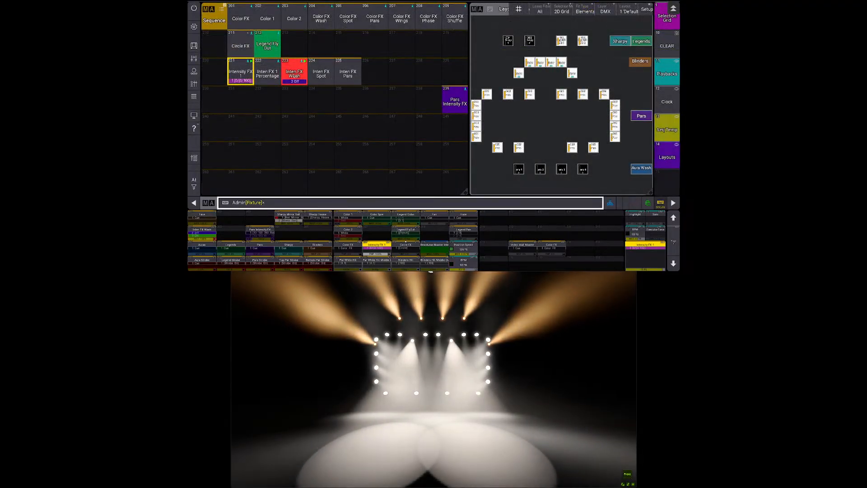
{"action": "left_click", "coordinate": [293, 75]}
{"action": "left_click", "coordinate": [294, 75]}
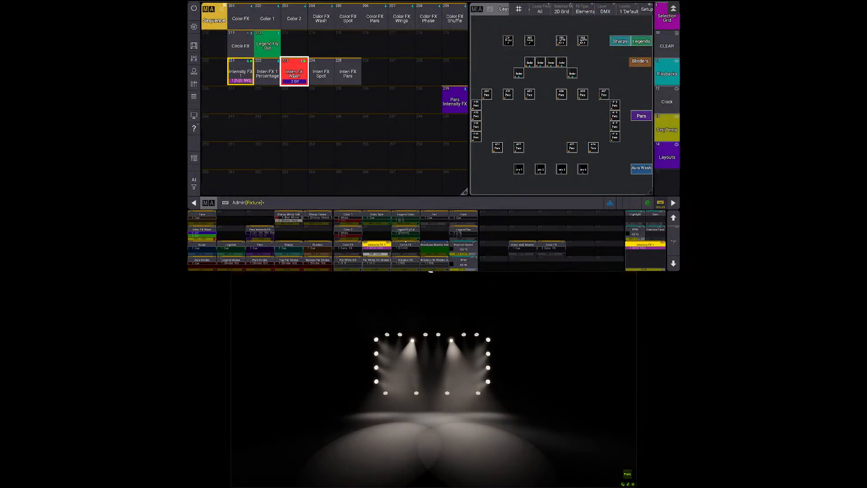
Step: Copy the Inten FX Pars sequence to the empty slot 226 and label the copy Inten FX Blinders
{"action": "key", "text": "c"}
{"action": "left_click", "coordinate": [348, 76]}
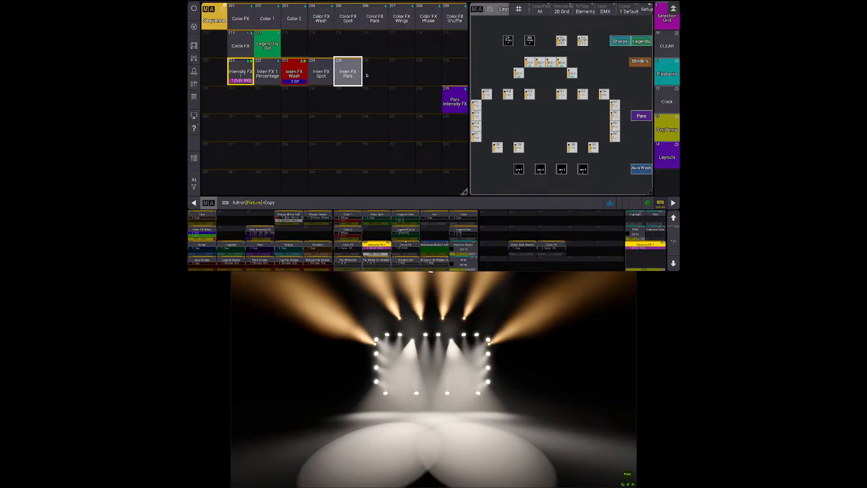
{"action": "left_click", "coordinate": [373, 76]}
{"action": "right_click", "coordinate": [374, 72]}
{"action": "left_click", "coordinate": [372, 52]}
{"action": "key", "text": "BackSpace"}
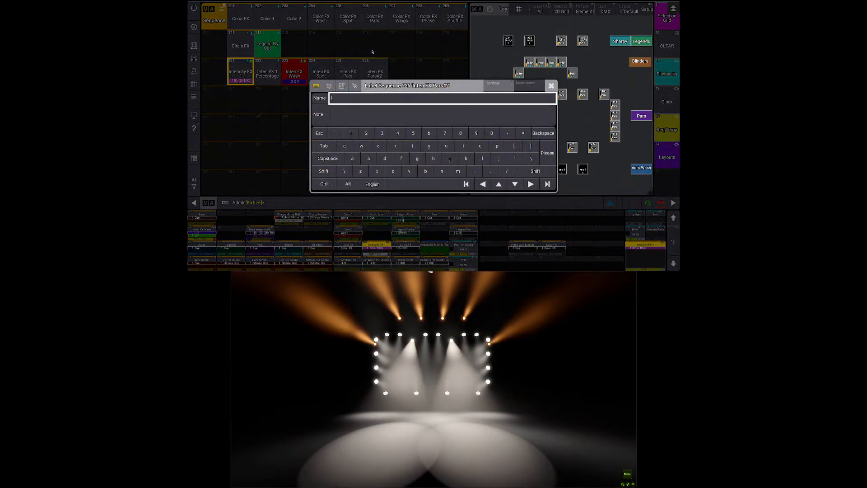
{"action": "type", "text": "Inten FX Blinders"}
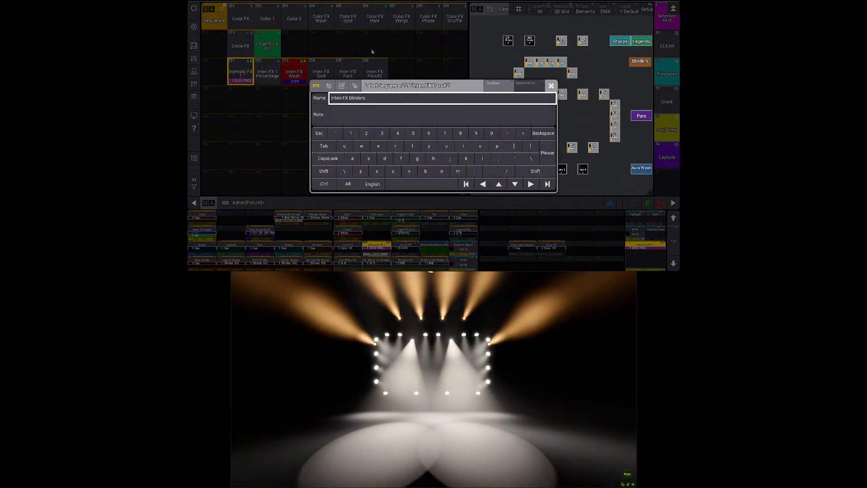
{"action": "key", "text": "Return"}
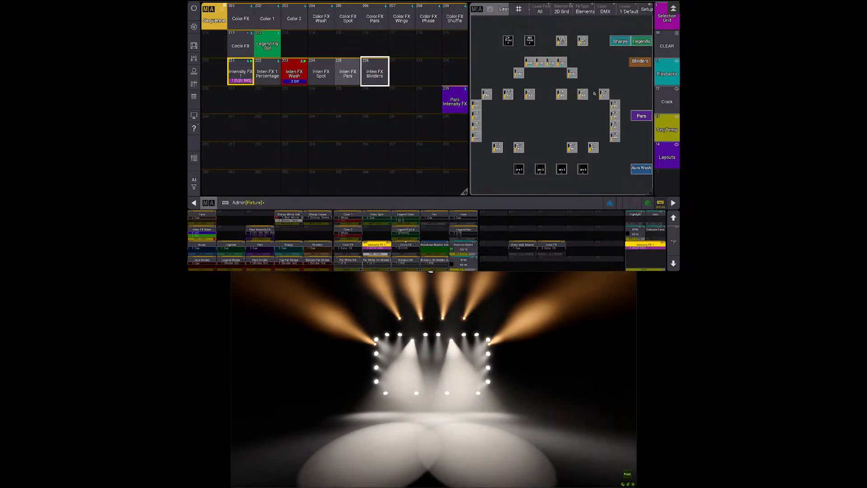
Step: Show layout 3 in the layout view and run the percentage sequence's 10/100 cue from its layout element
{"action": "left_click", "coordinate": [627, 10]}
{"action": "left_click", "coordinate": [627, 10]}
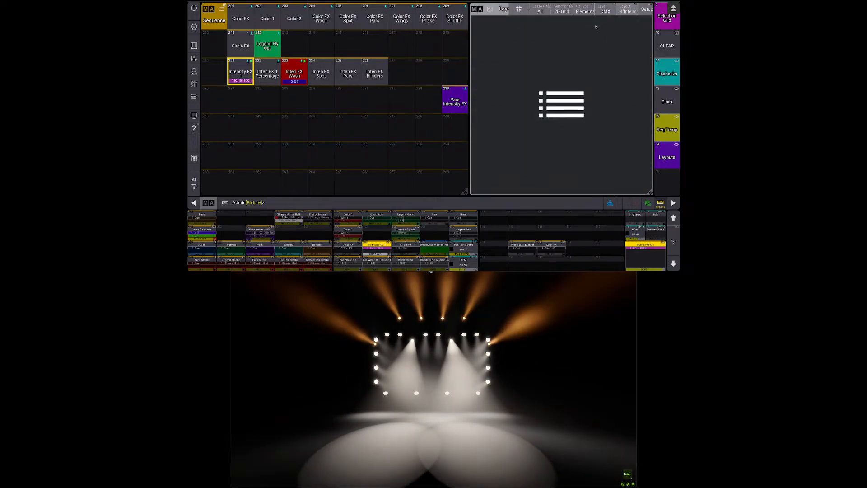
{"action": "left_click", "coordinate": [559, 112]}
{"action": "left_click", "coordinate": [559, 112]}
{"action": "scroll", "coordinate": [559, 112], "scroll_direction": "down", "scroll_amount": 4}
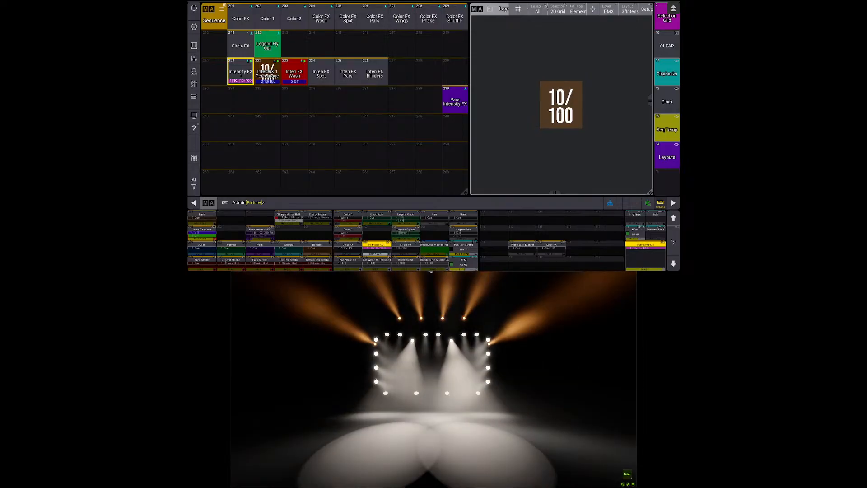
{"action": "left_click_drag", "start_coordinate": [582, 101], "coordinate": [553, 97]}
{"action": "key", "text": "a"}
{"action": "left_click_drag", "start_coordinate": [288, 66], "coordinate": [374, 72]}
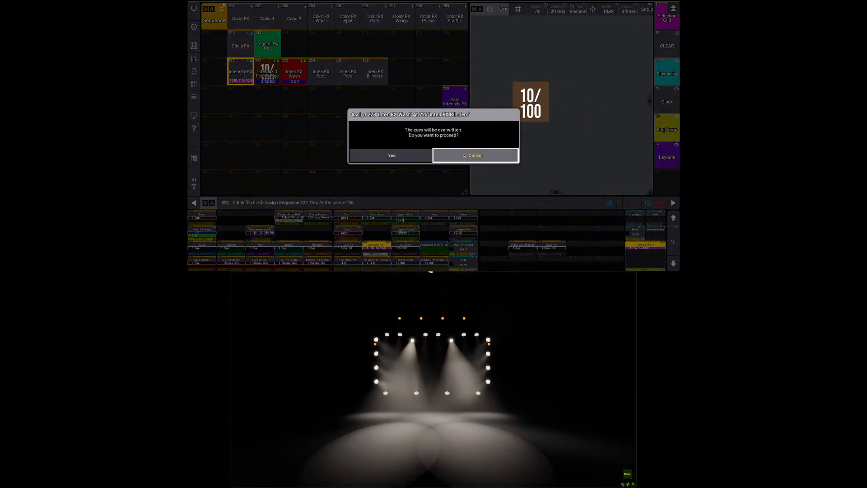
{"action": "left_click", "coordinate": [436, 158]}
Step: Assign the Inten FX Wash and Inten FX Spot sequences to layout 3, one below the other beside the percentage element
{"action": "key", "text": "a"}
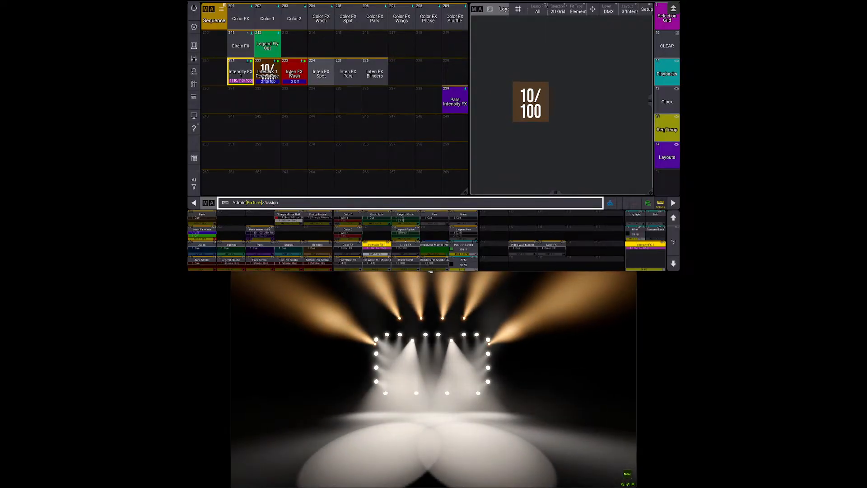
{"action": "left_click", "coordinate": [294, 71]}
{"action": "left_click", "coordinate": [594, 114]}
{"action": "key", "text": "a"}
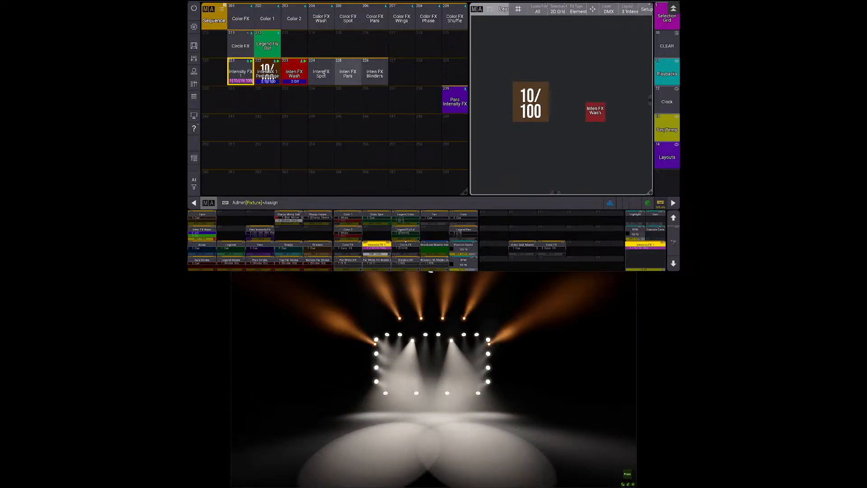
{"action": "left_click", "coordinate": [320, 72]}
{"action": "left_click", "coordinate": [599, 135]}
Step: Assign the Inten FX Pars and Inten FX Blinders sequences to layout 3 as a second column beside Wash and Spot
{"action": "key", "text": "a"}
{"action": "left_click", "coordinate": [347, 72]}
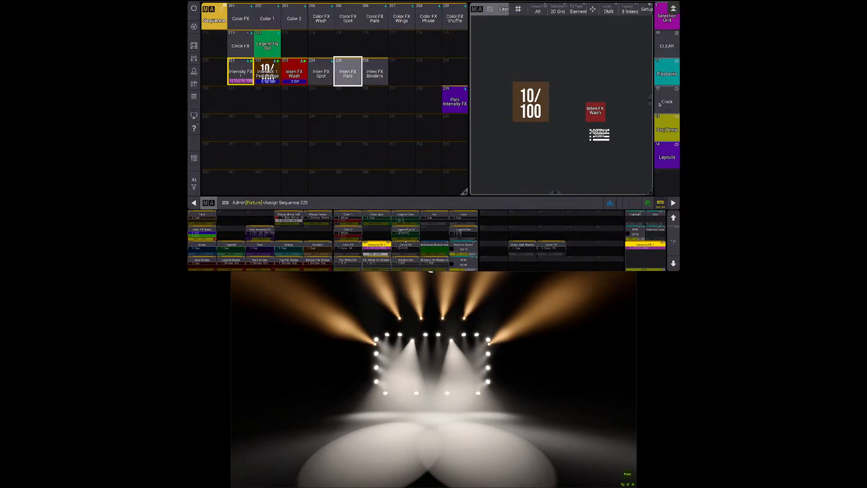
{"action": "left_click", "coordinate": [625, 112]}
{"action": "key", "text": "a"}
{"action": "left_click", "coordinate": [374, 72]}
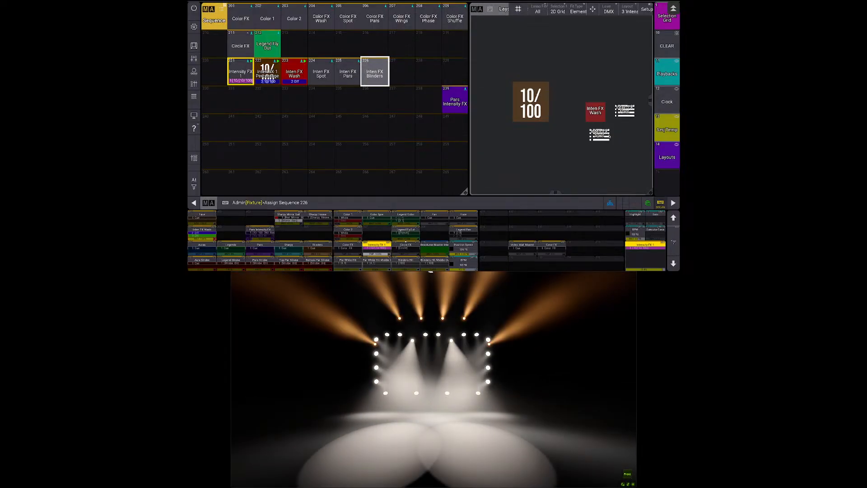
{"action": "left_click", "coordinate": [630, 135]}
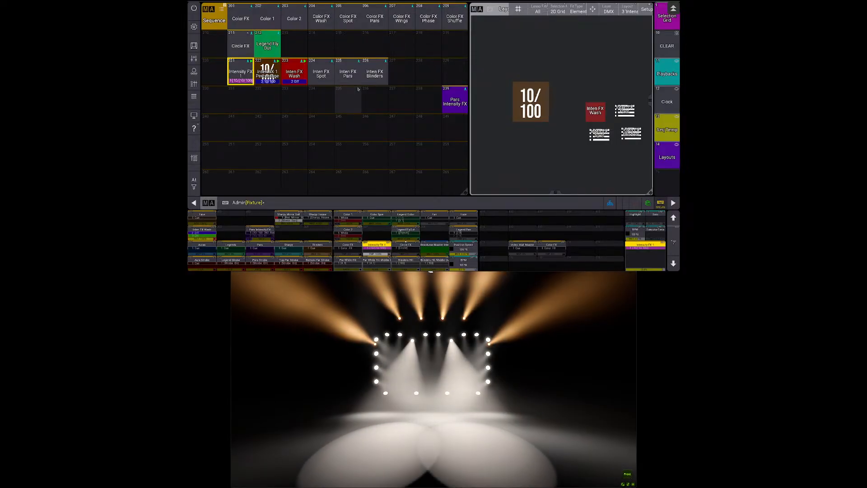
Step: Replace the Inten FX Spot On cue's command with Set Sequence 221 Cue 1 Part 0.2 Property "Enabled" 0
{"action": "left_click_drag", "start_coordinate": [321, 71], "coordinate": [342, 72]}
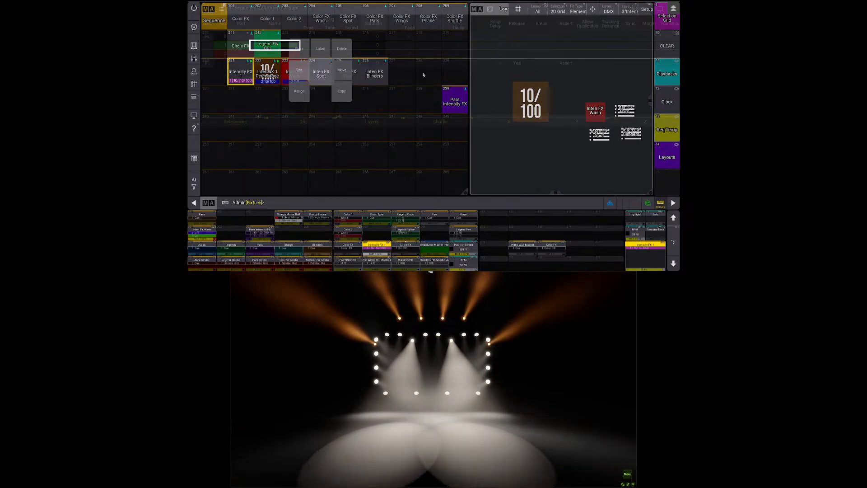
{"action": "left_click_drag", "start_coordinate": [515, 59], "coordinate": [261, 67]}
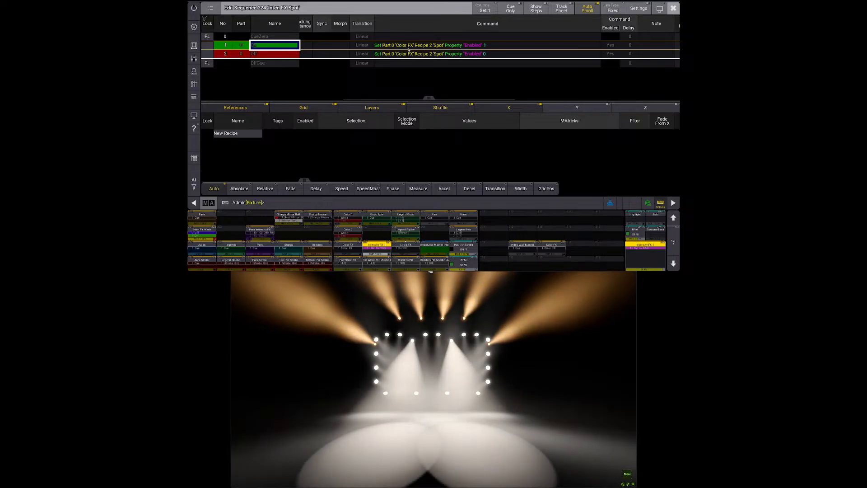
{"action": "right_click", "coordinate": [409, 47]}
{"action": "type", "text": "Set Sequence 221 Cue 1 Part 0.1 Property \"Enabled\" 0"}
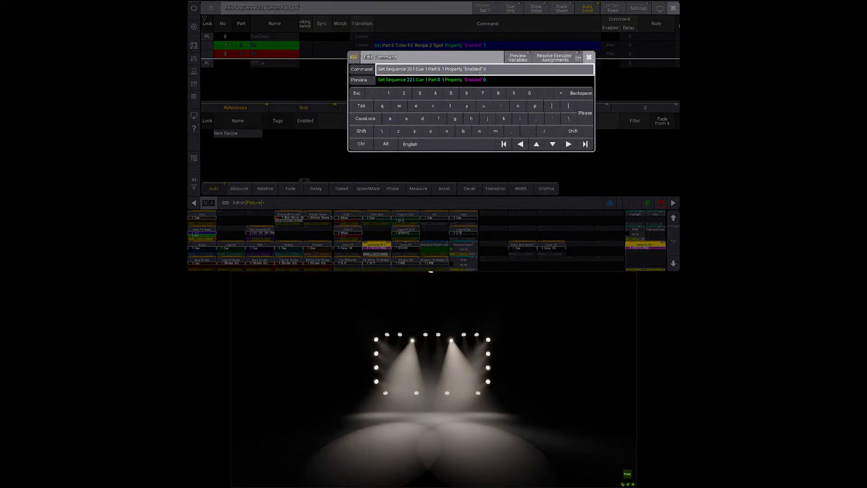
{"action": "left_click", "coordinate": [443, 71]}
{"action": "key", "text": "BackSpace"}
{"action": "type", "text": "2"}
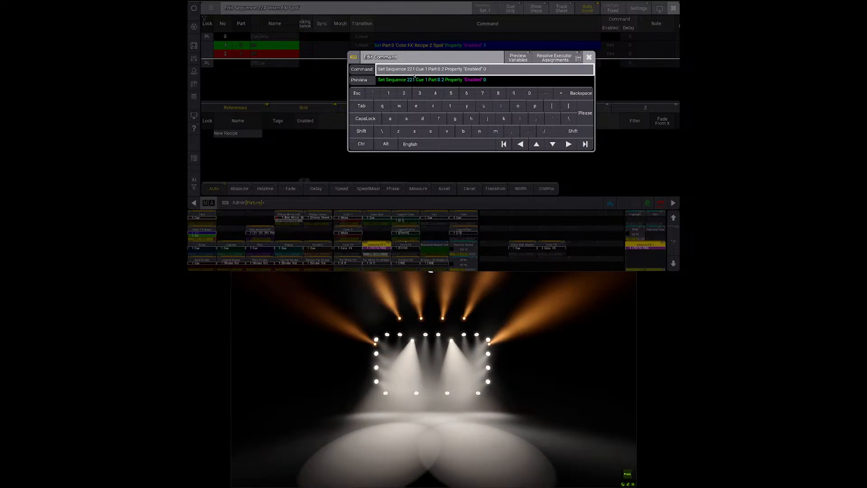
Step: Enclose the sequence 221 Part 0.2 reference in the Inten FX Spot On cue's command in #[ ] brackets
{"action": "key", "text": "Home"}
{"action": "key", "text": "Right"}
{"action": "key", "text": "Right"}
{"action": "key", "text": "Right"}
{"action": "key", "text": "Right"}
{"action": "type", "text": "#["}
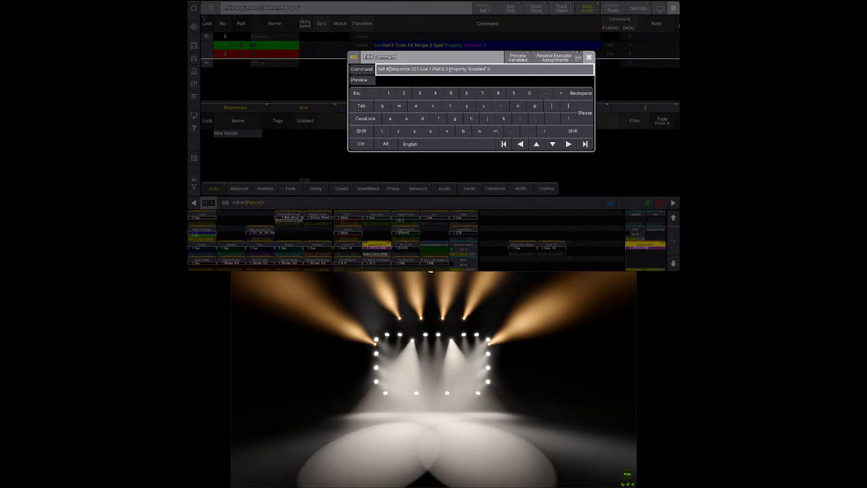
{"action": "type", "text": "]"}
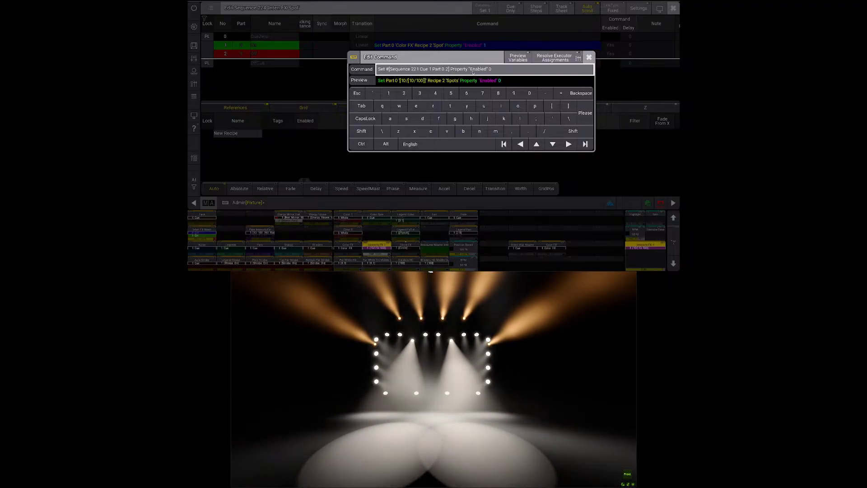
{"action": "key", "text": "Return"}
Step: Replace the Inten FX Spot Off cue's command with Set #[Sequence 221 Cue 1 Part 0.2] Property "Enabled" 0
{"action": "left_click", "coordinate": [420, 53]}
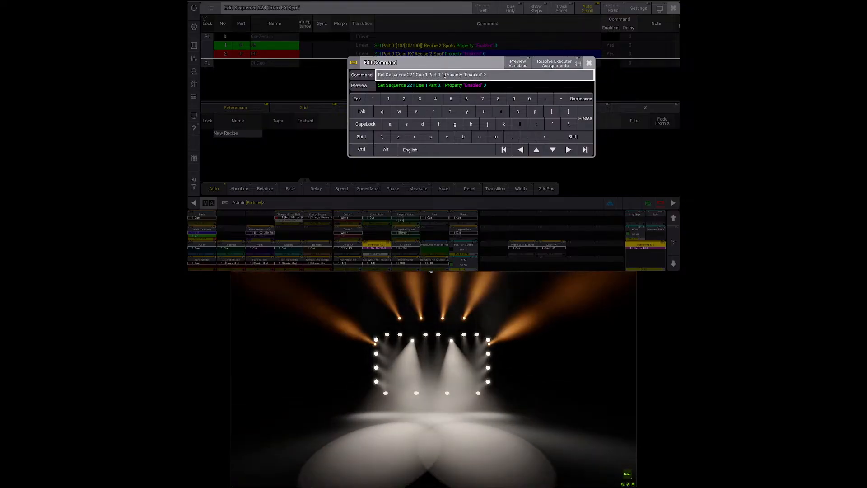
{"action": "key", "text": "BackSpace"}
{"action": "type", "text": "2"}
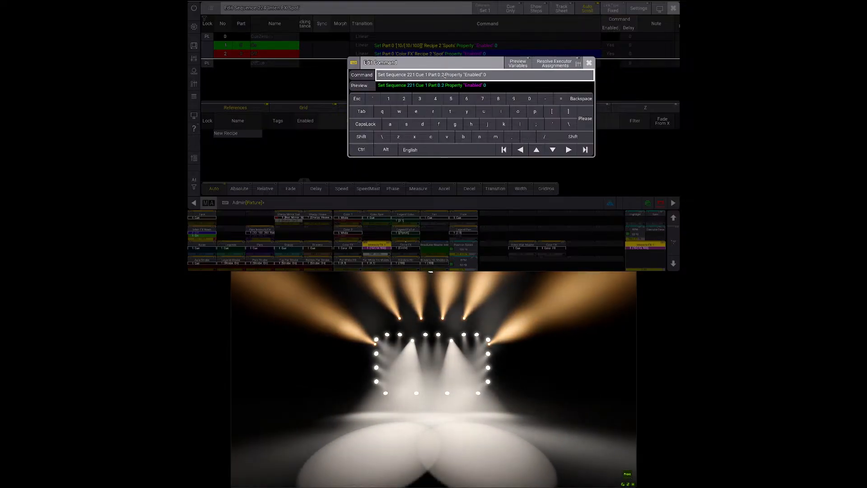
{"action": "type", "text": "]\\"}
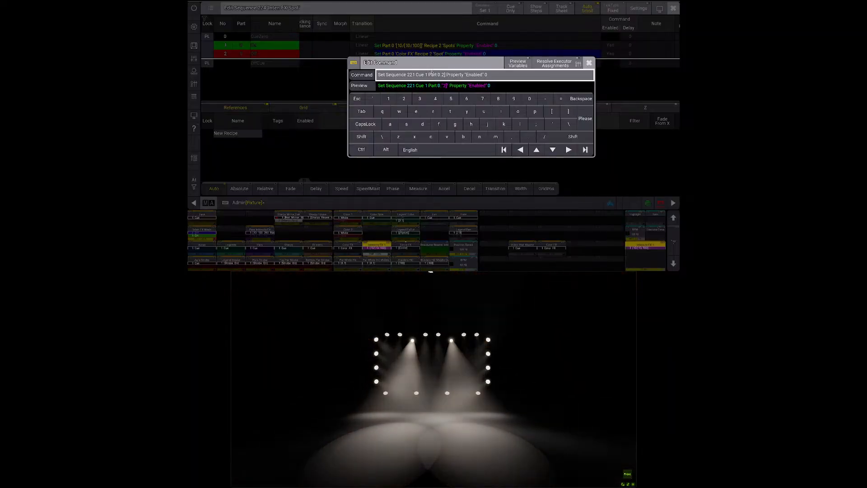
{"action": "key", "text": "BackSpace"}
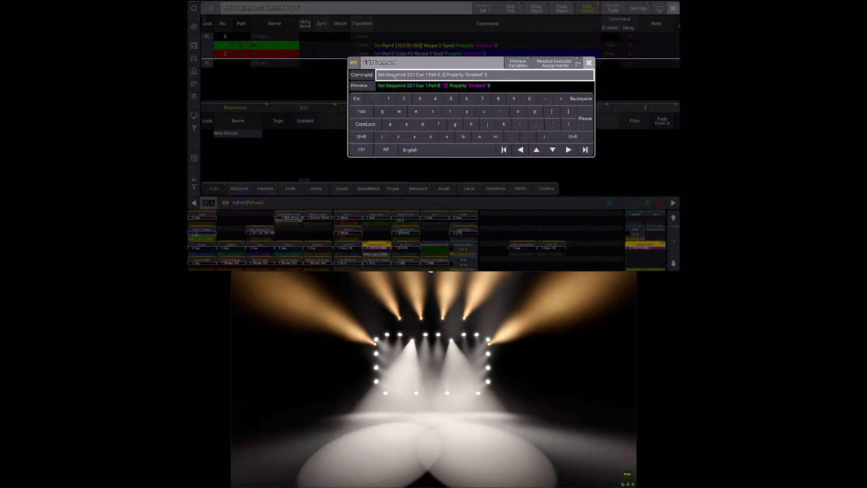
{"action": "key", "text": "BackSpace"}
{"action": "key", "text": "BackSpace"}
{"action": "type", "text": "2"}
{"action": "key", "text": "Return"}
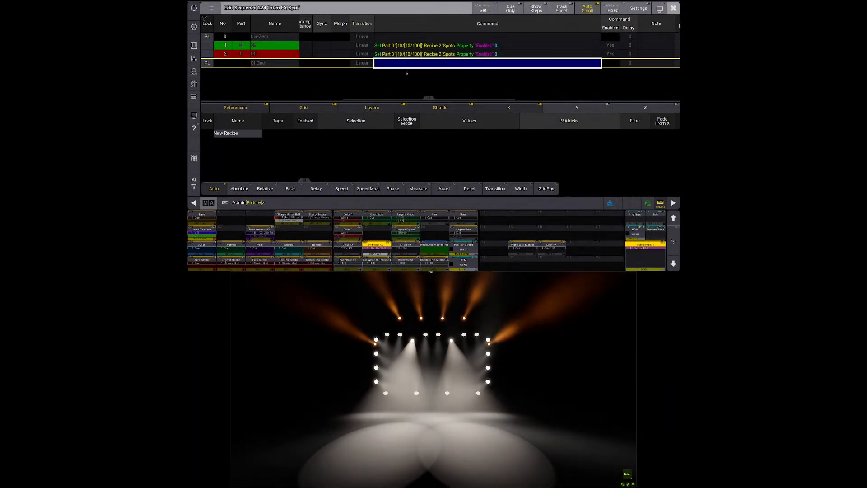
Step: Toggle Inten FX Spot from the layout and check the Enabled setting of the Spots recipe in sequence 221
{"action": "key", "text": "Escape"}
{"action": "left_click", "coordinate": [600, 135]}
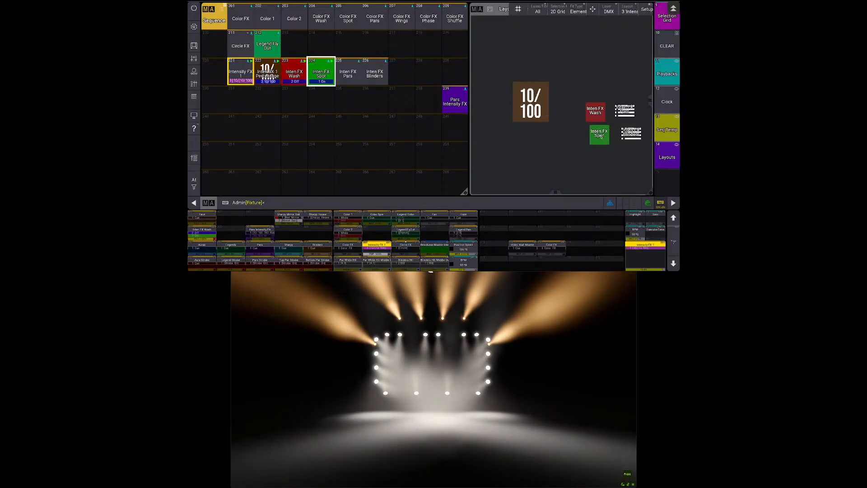
{"action": "left_click", "coordinate": [601, 136]}
{"action": "left_click", "coordinate": [598, 135]}
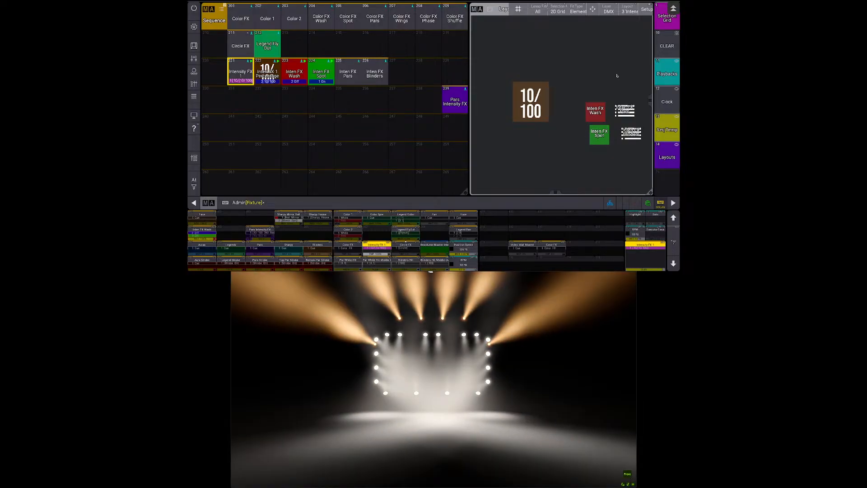
{"action": "right_click", "coordinate": [239, 72]}
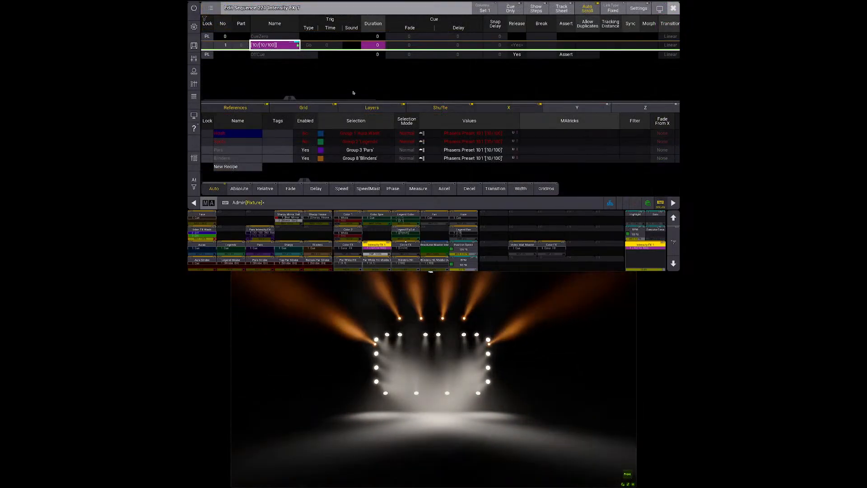
{"action": "key", "text": "Escape"}
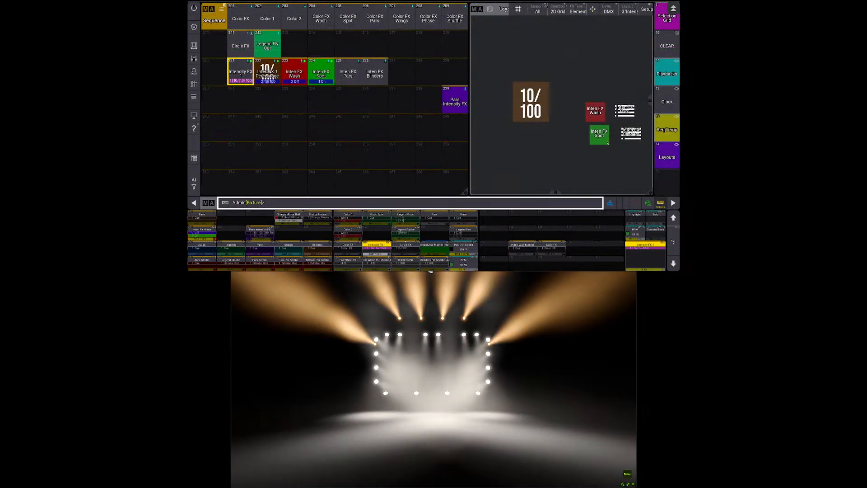
{"action": "left_click", "coordinate": [599, 135]}
Step: Try to change the Enabled value in the Inten FX Spot On cue's command to 1 and test the toggle
{"action": "right_click", "coordinate": [311, 74]}
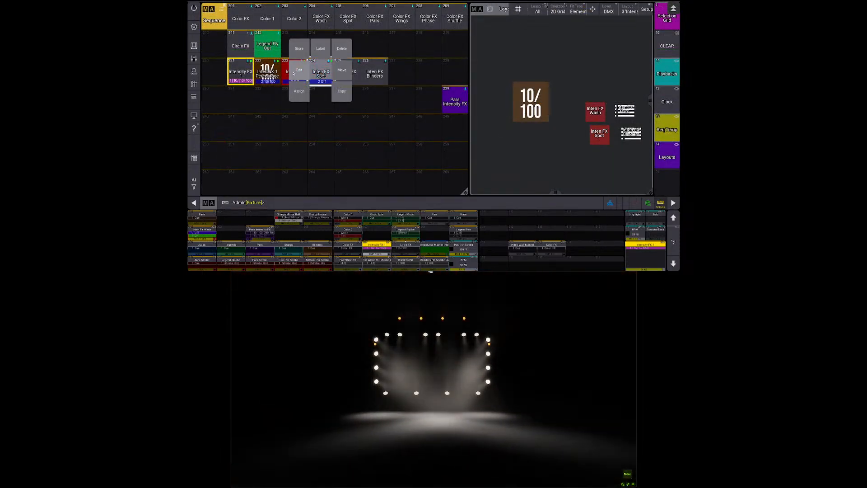
{"action": "scroll", "coordinate": [436, 68], "scroll_direction": "left", "scroll_amount": 5}
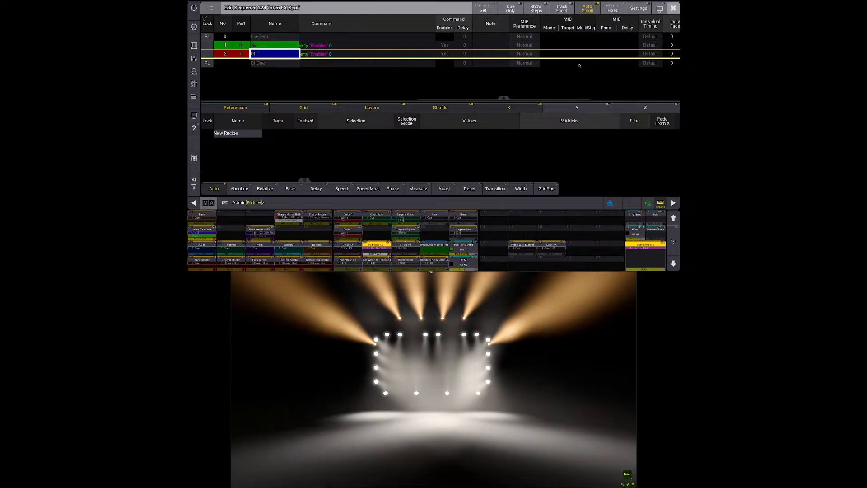
{"action": "right_click", "coordinate": [463, 52]}
{"action": "key", "text": "End"}
{"action": "key", "text": "BackSpace"}
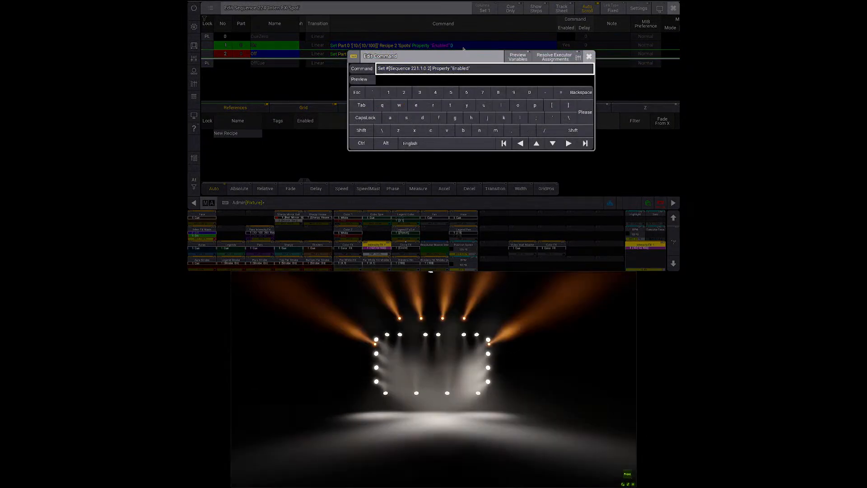
{"action": "type", "text": "1"}
{"action": "key", "text": "Return"}
{"action": "key", "text": "Escape"}
{"action": "left_click", "coordinate": [600, 135]}
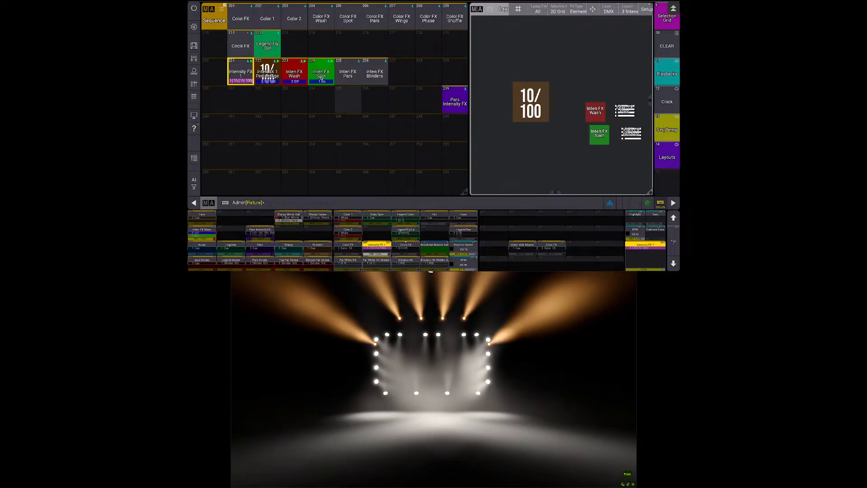
Step: Re-enter the Inten FX Spot On cue's command as Set Sequence 221 Cue 1 Part 0.2 Property "Enabled" 1
{"action": "right_click", "coordinate": [321, 72]}
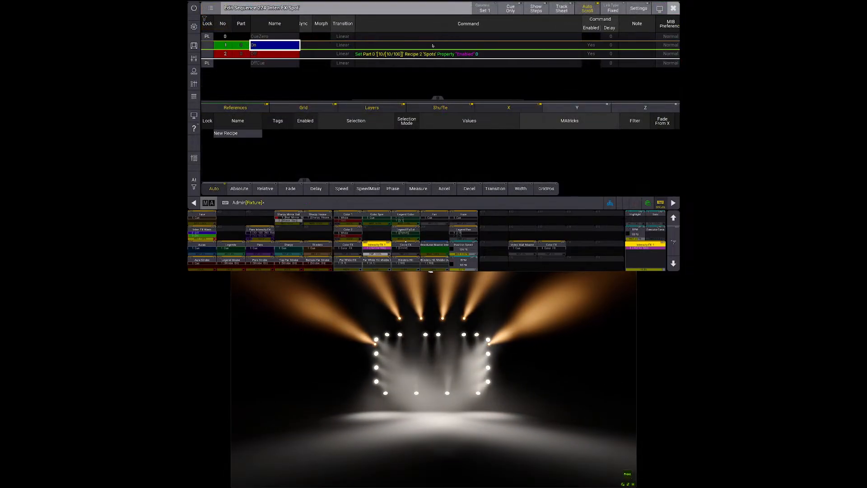
{"action": "right_click", "coordinate": [433, 46]}
{"action": "type", "text": "Set Sequence 221 Cue 1 Part 0.1 Property \"Enabled\" 0"}
{"action": "left_click", "coordinate": [445, 65]}
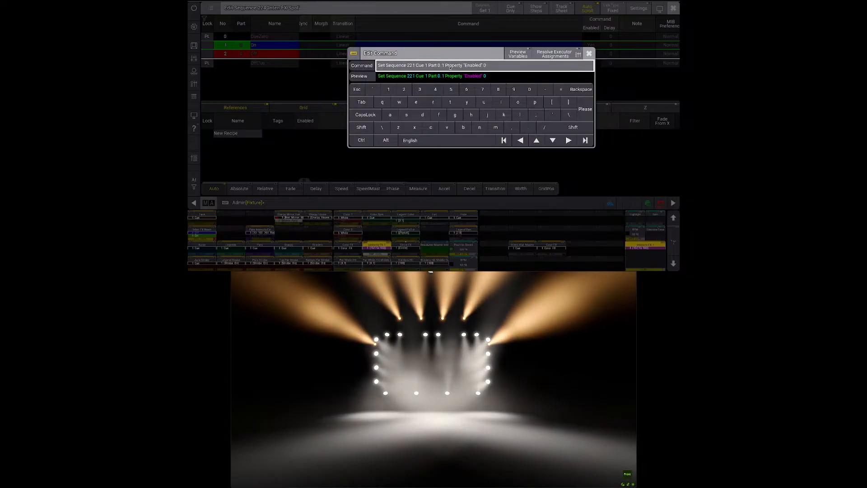
{"action": "key", "text": "BackSpace"}
{"action": "type", "text": "2"}
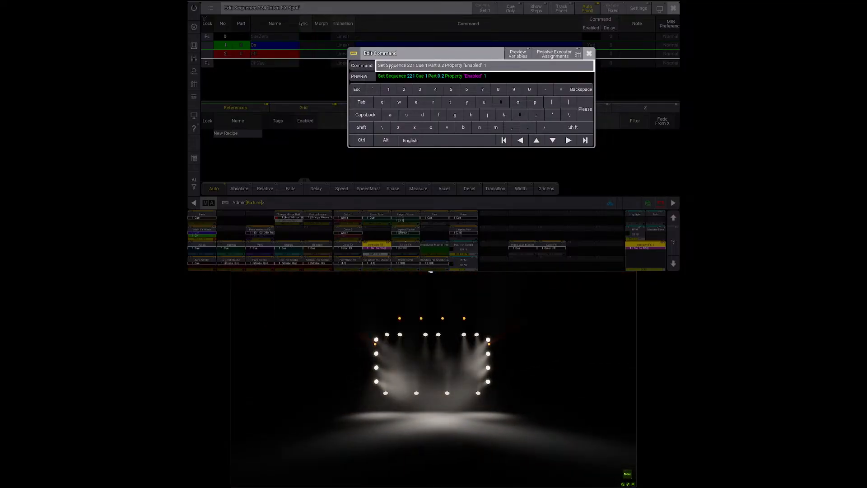
Step: Change the Inten FX Spot On cue's command to Set #[Sequence 221 Cue 1 Part 0.2] Property "Enabled" 1, and test the toggle
{"action": "left_click", "coordinate": [387, 65]}
{"action": "type", "text": "#["}
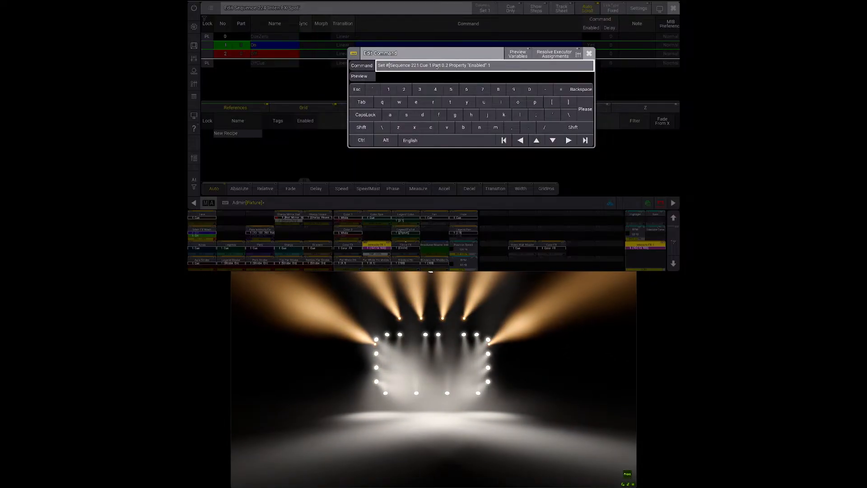
{"action": "type", "text": "]"}
{"action": "key", "text": "Return"}
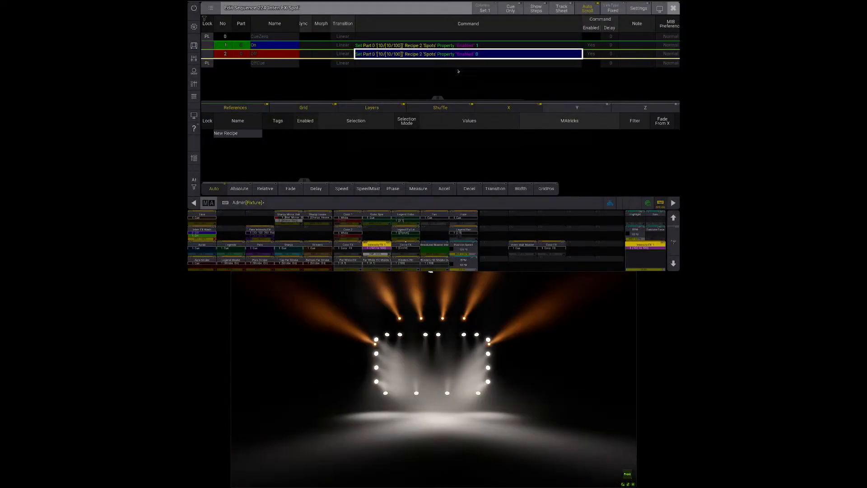
{"action": "key", "text": "Escape"}
{"action": "left_click", "coordinate": [322, 74]}
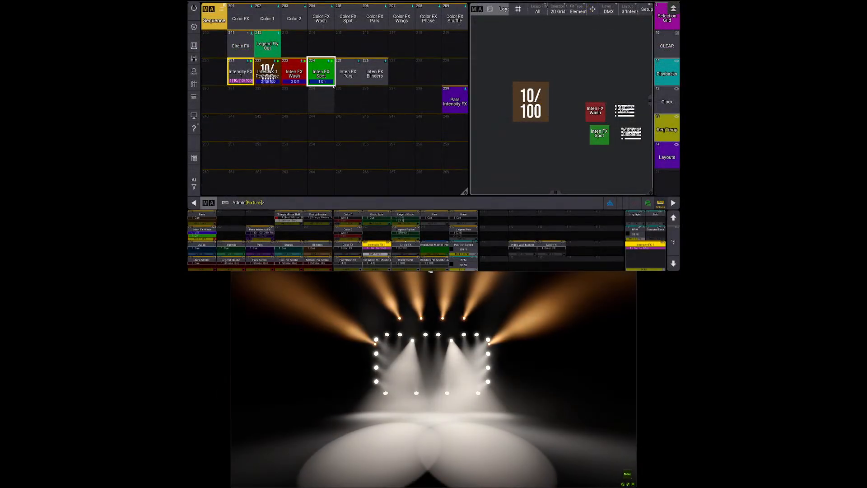
{"action": "left_click", "coordinate": [321, 75]}
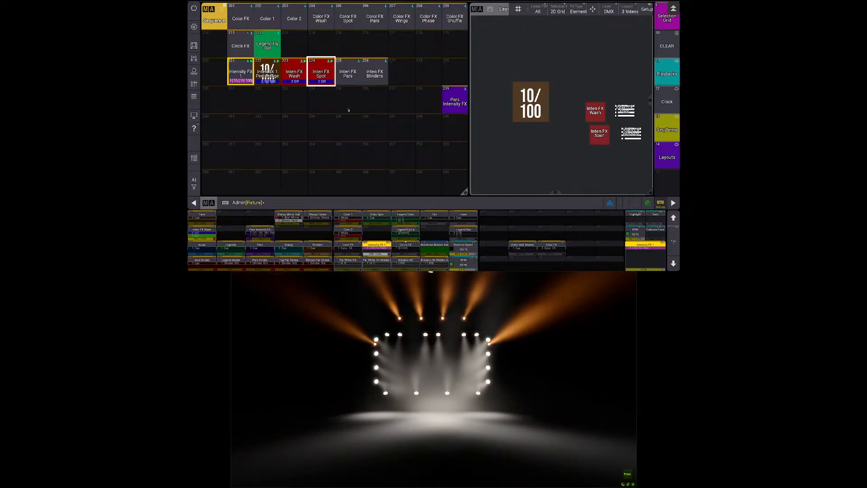
{"action": "left_click_drag", "start_coordinate": [565, 122], "coordinate": [551, 118]}
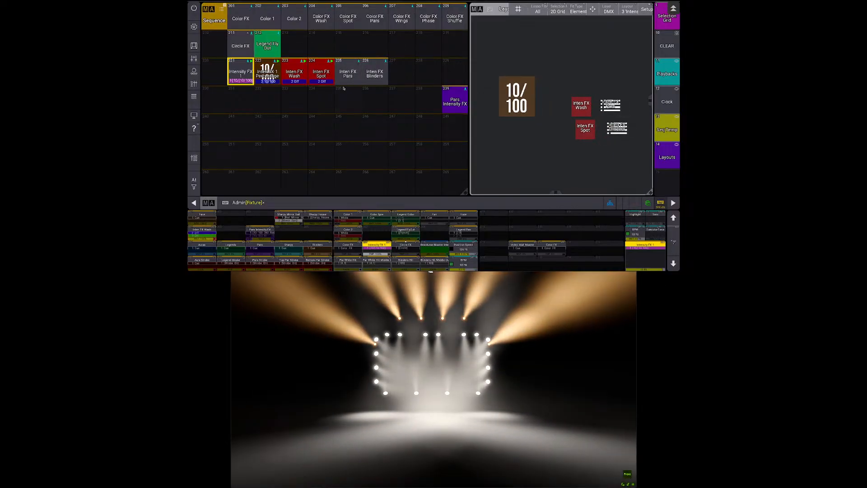
Step: Replace the Inten FX Pars On cue's command with Set #[Sequence 221 Cue 1 Part 0.3] Property "Enabled" 1
{"action": "right_click", "coordinate": [342, 80]}
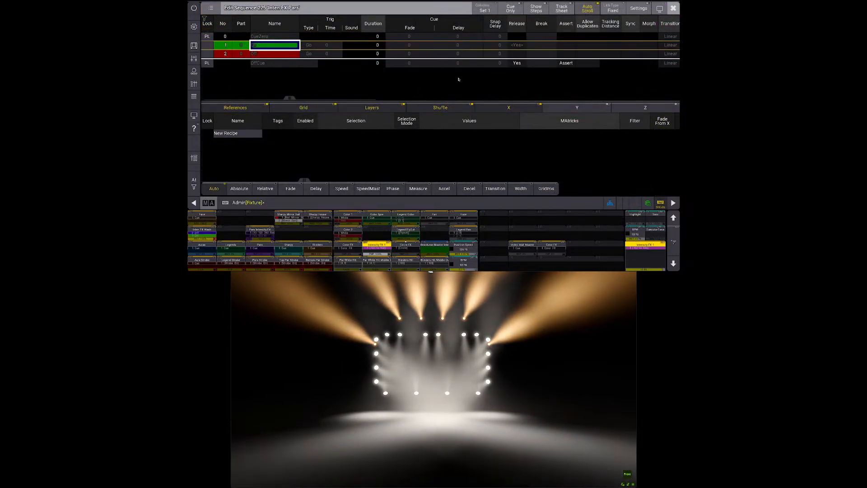
{"action": "left_click_drag", "start_coordinate": [458, 79], "coordinate": [309, 83]}
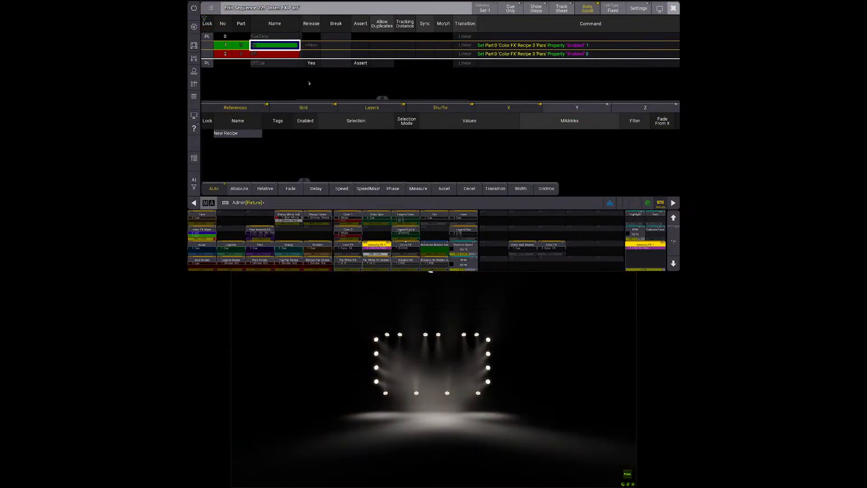
{"action": "right_click", "coordinate": [508, 46]}
{"action": "type", "text": "Set Sequence 221 Cue 1 Part 0.1 Property \"Enabled\" 0"}
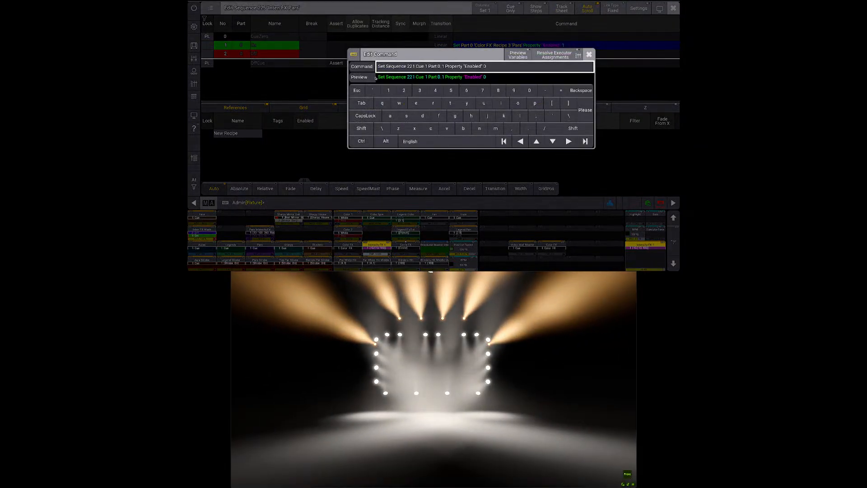
{"action": "left_click_drag", "start_coordinate": [445, 67], "coordinate": [441, 67]}
{"action": "type", "text": "3"}
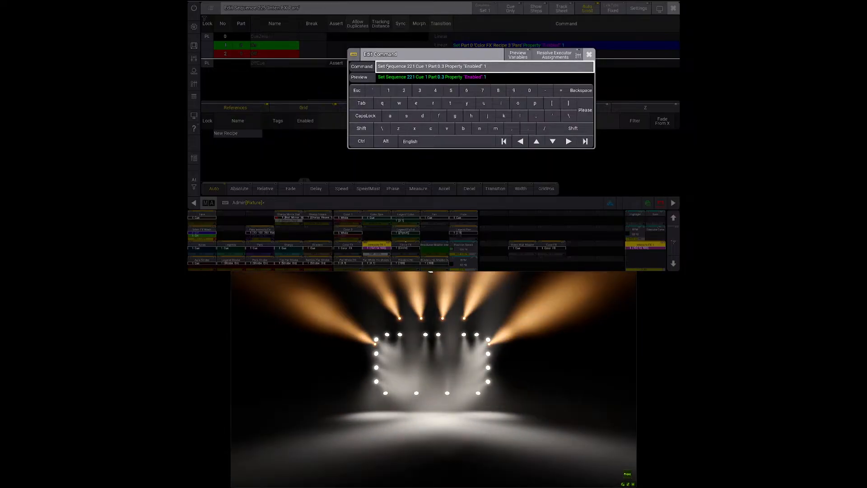
{"action": "type", "text": "#["}
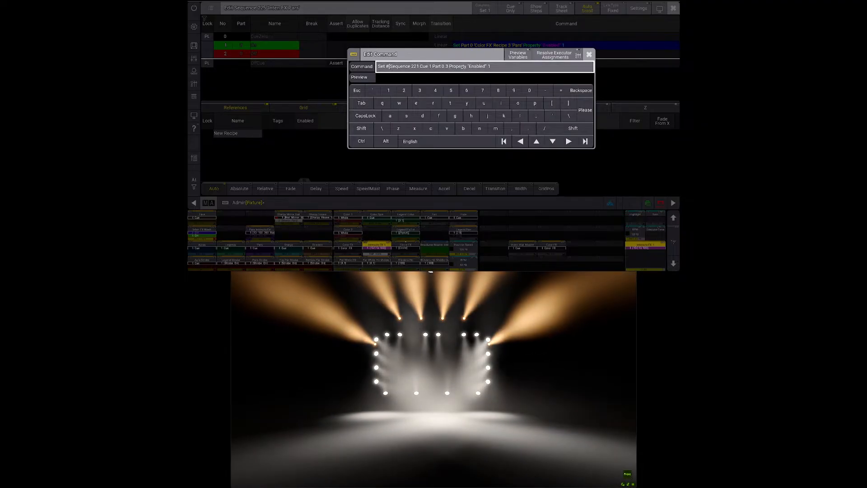
{"action": "key", "text": "Return"}
Step: Replace the Inten FX Pars Off cue's command with Set #[Sequence 221 Cue 1 Part 0.1] Property "Enabled" 0
{"action": "right_click", "coordinate": [503, 53]}
{"action": "key", "text": "ctrl+c"}
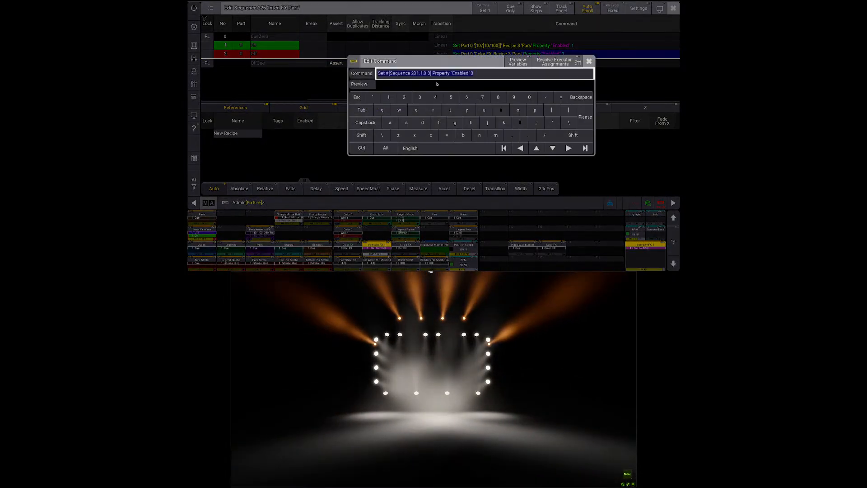
{"action": "left_click", "coordinate": [386, 74]}
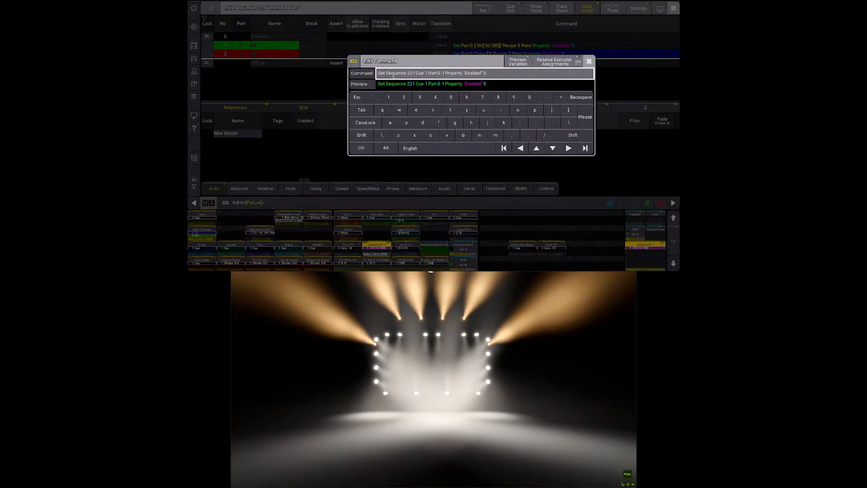
{"action": "type", "text": "#["}
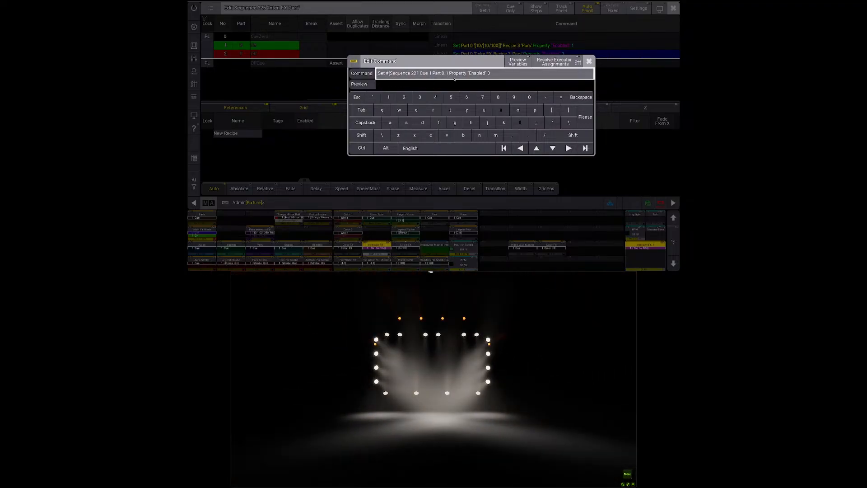
{"action": "type", "text": "]"}
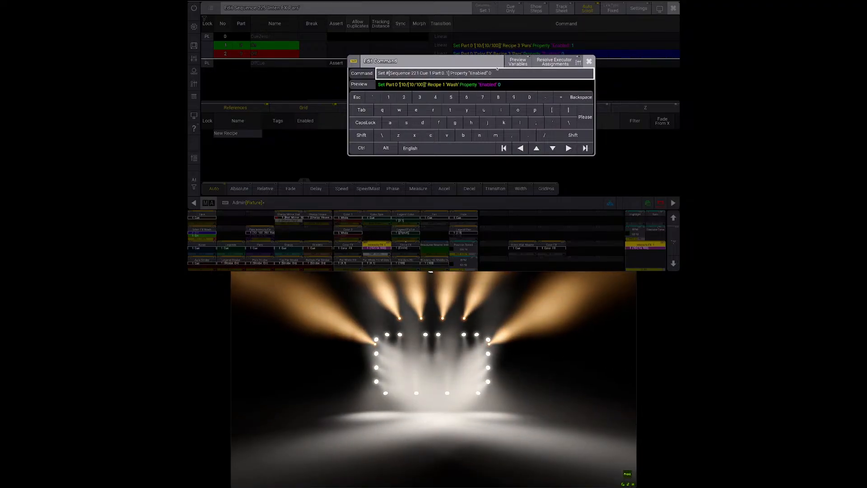
{"action": "key", "text": "Return"}
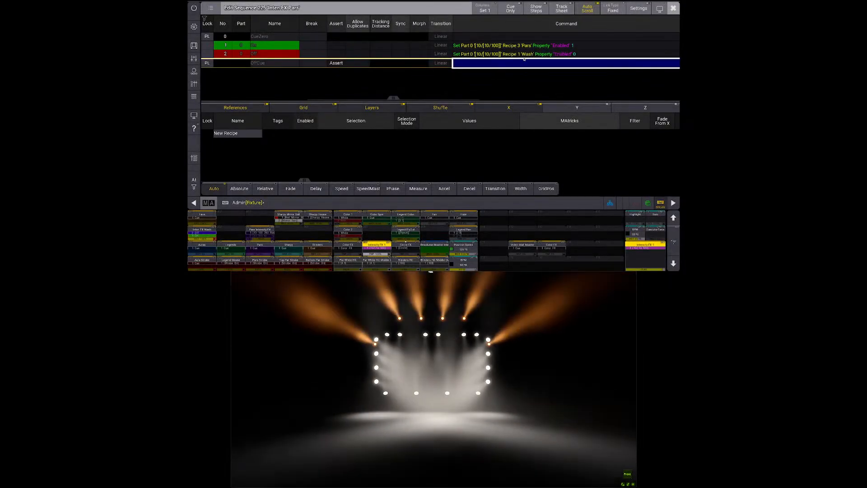
Step: Re-enter the Inten FX Pars Off cue's command with Sequence 221 Cue 1 Part 0.3 as its target and Property "Enabled" 0
{"action": "double_click", "coordinate": [524, 55]}
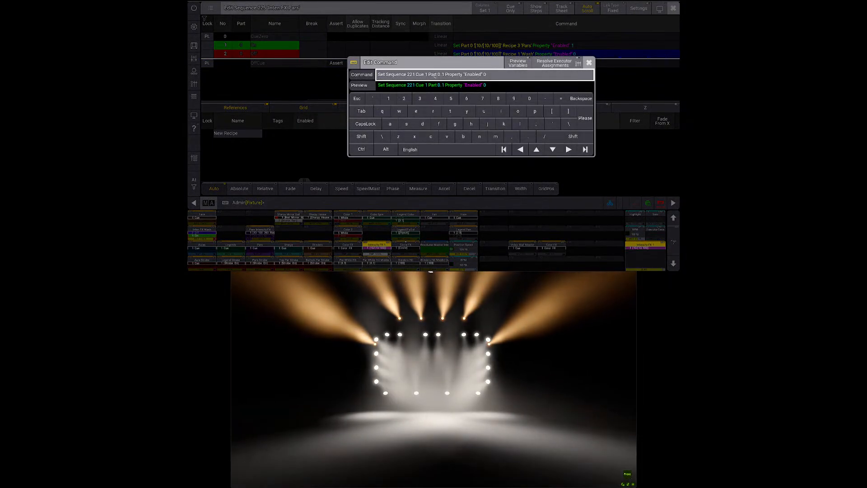
{"action": "type", "text": "]"}
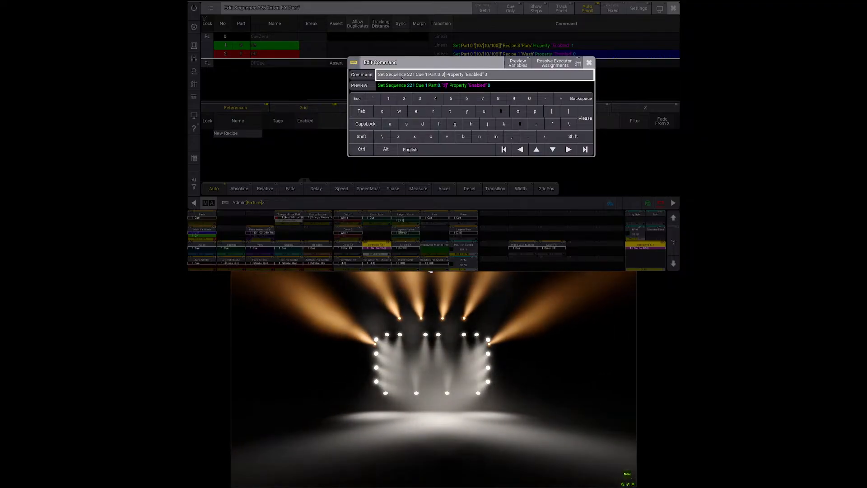
{"action": "key", "text": "BackSpace"}
{"action": "key", "text": "Return"}
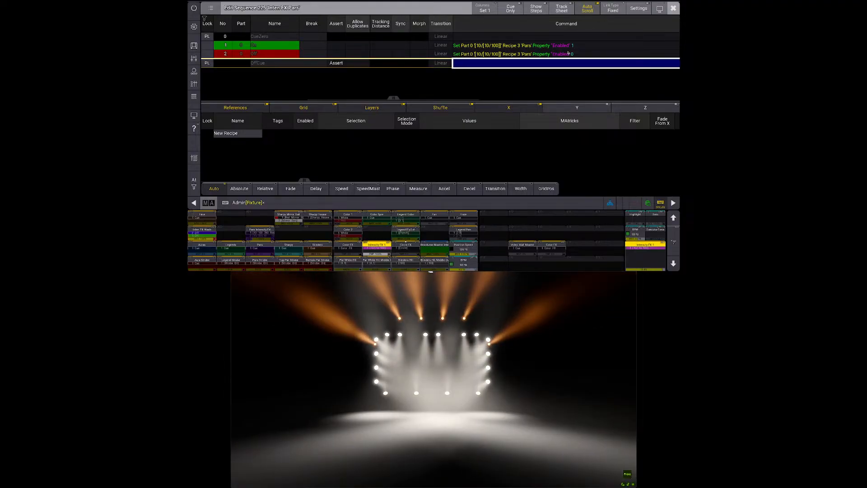
Step: Toggle Inten FX Pars and Inten FX Blinders on and off from the layout
{"action": "key", "text": "Escape"}
{"action": "left_click", "coordinate": [612, 106]}
{"action": "left_click", "coordinate": [617, 128]}
{"action": "left_click", "coordinate": [613, 107]}
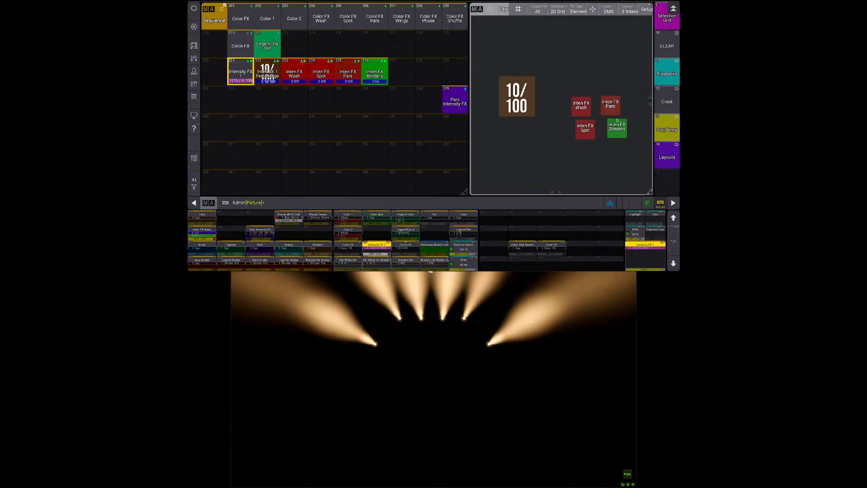
{"action": "left_click", "coordinate": [617, 126]}
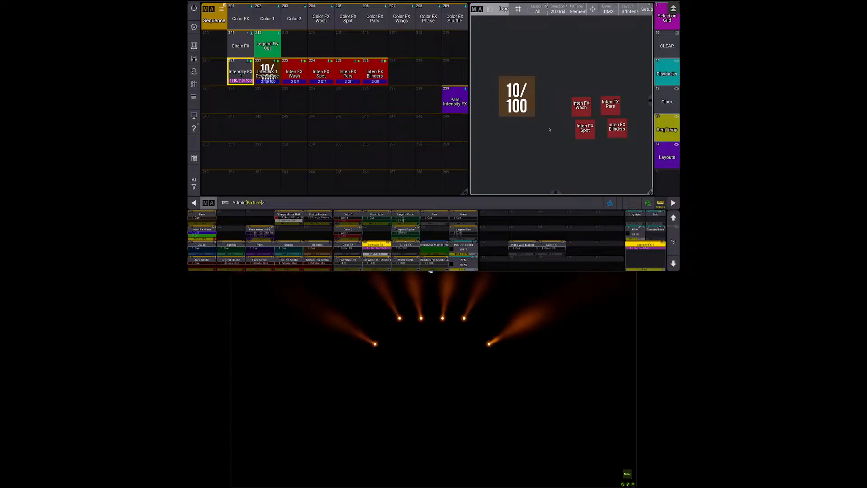
Step: Open sequence 226 Inten FX Blinders for editing at its cue commands
{"action": "right_click", "coordinate": [377, 74]}
{"action": "left_click", "coordinate": [375, 49]}
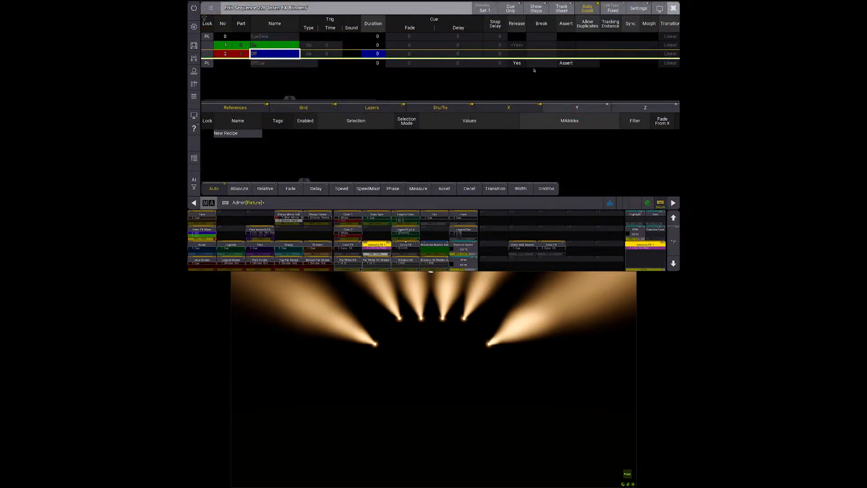
{"action": "scroll", "coordinate": [471, 65], "scroll_direction": "right", "scroll_amount": 10}
Step: Replace the Inten FX Blinders On cue's command with Set #[Sequence 221 Cue 1 Part 0.4] Property "Enabled" 0
{"action": "right_click", "coordinate": [489, 47]}
{"action": "key", "text": "ctrl+v"}
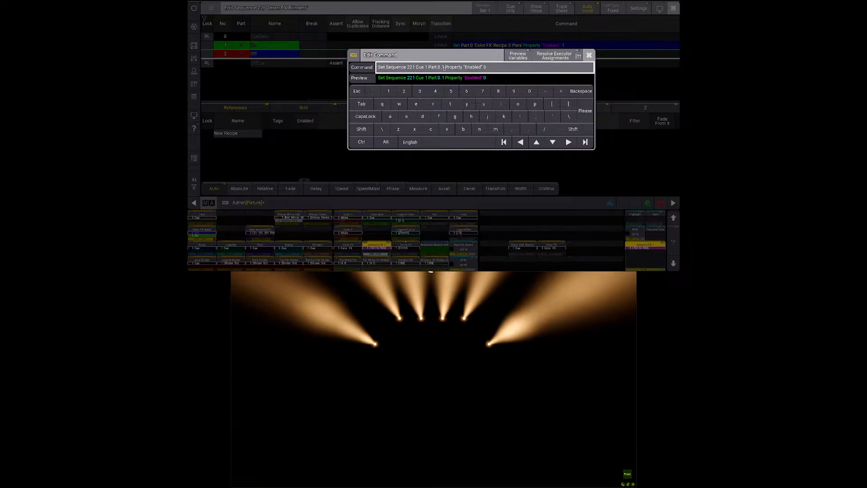
{"action": "type", "text": "]"}
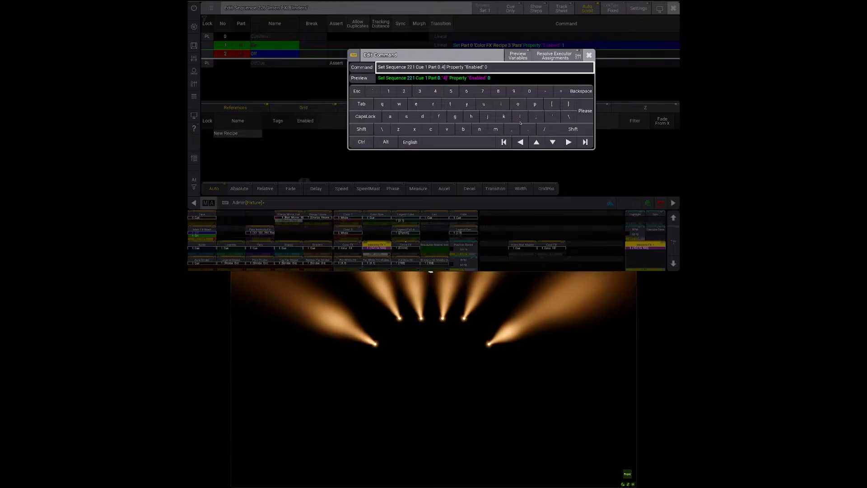
{"action": "left_click", "coordinate": [387, 67]}
{"action": "type", "text": "#["}
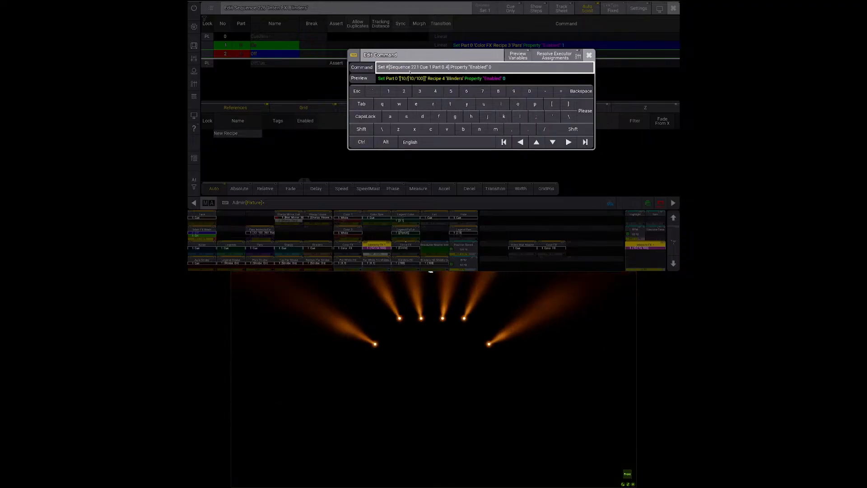
{"action": "key", "text": "Return"}
{"action": "left_click", "coordinate": [519, 54]}
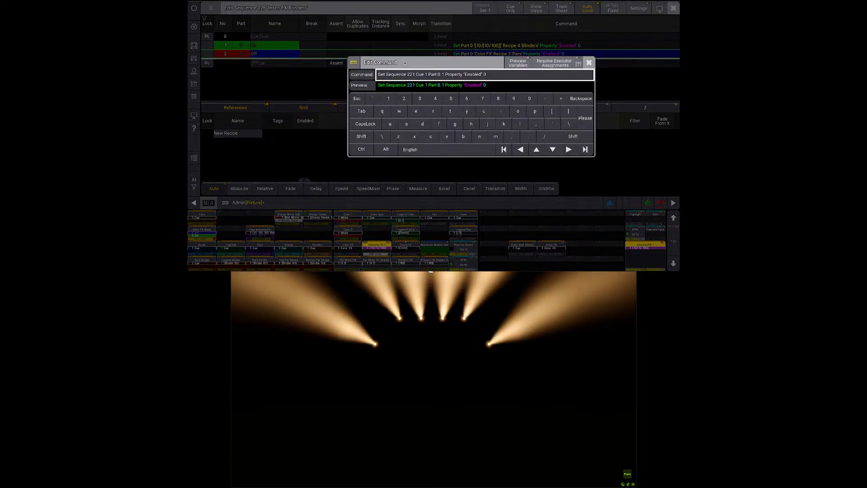
{"action": "key", "text": "Escape"}
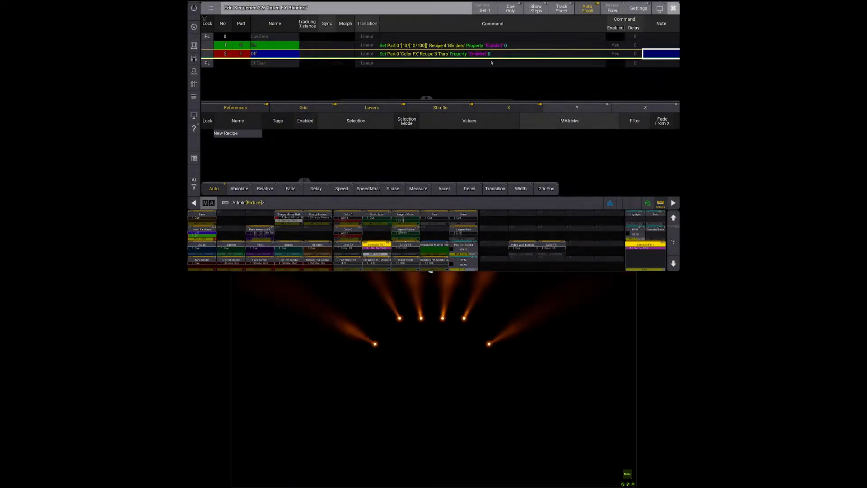
Step: Replace the Inten FX Blinders On and Off cue commands with Set #[Sequence 221 Cue 1 Part 0.1] Property "Enabled", using 1 and 0 respectively
{"action": "right_click", "coordinate": [479, 48]}
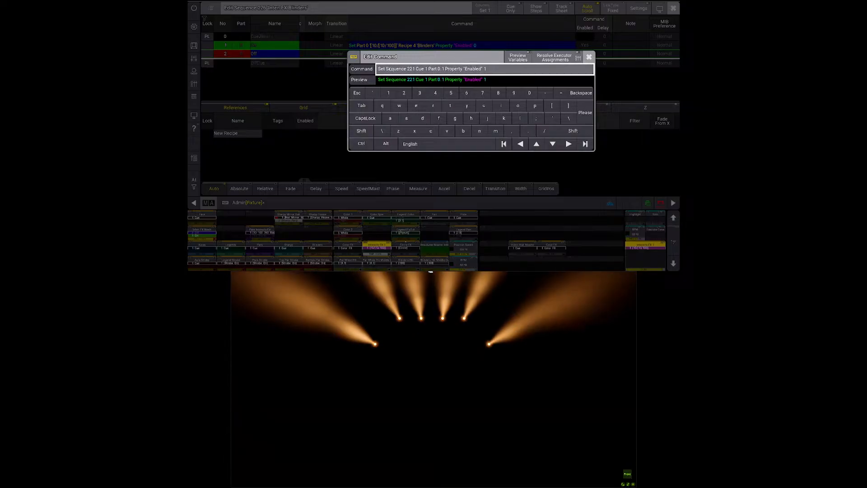
{"action": "type", "text": "#"}
{"action": "left_click", "coordinate": [448, 69]}
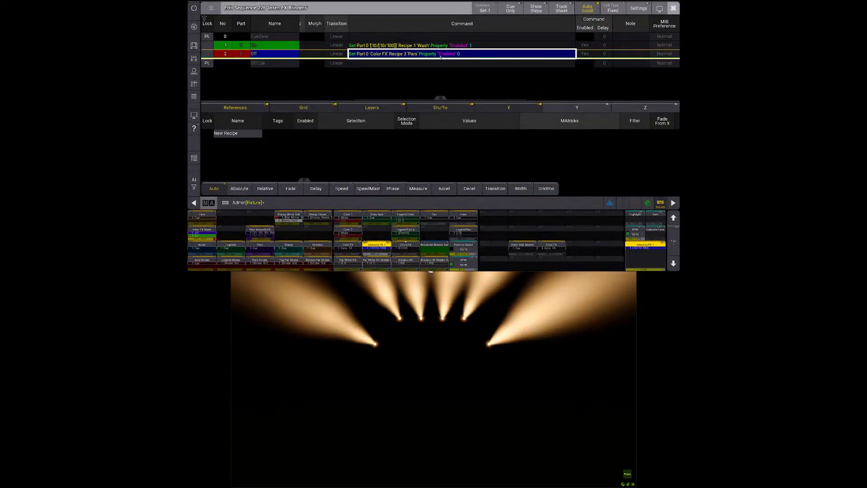
{"action": "double_click", "coordinate": [440, 57]}
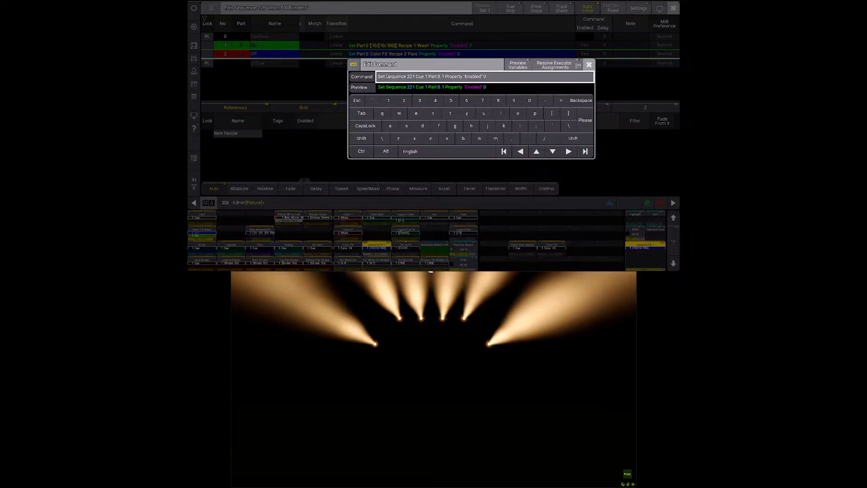
{"action": "type", "text": "#["}
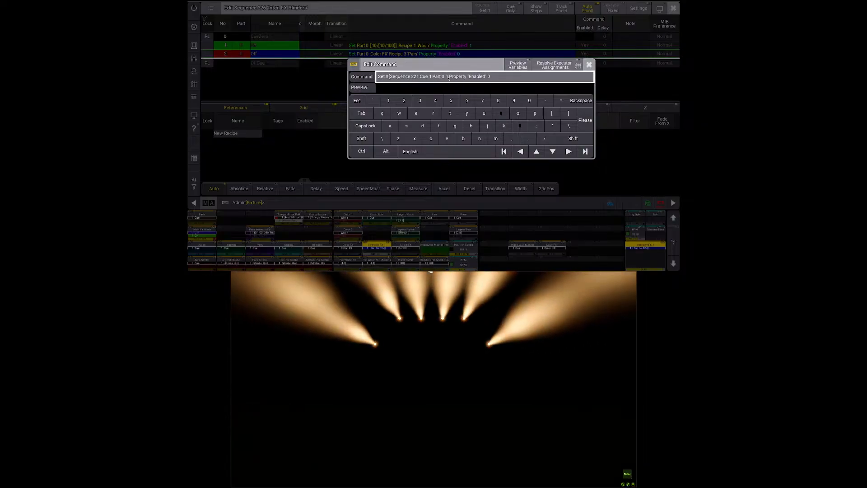
{"action": "key", "text": "Return"}
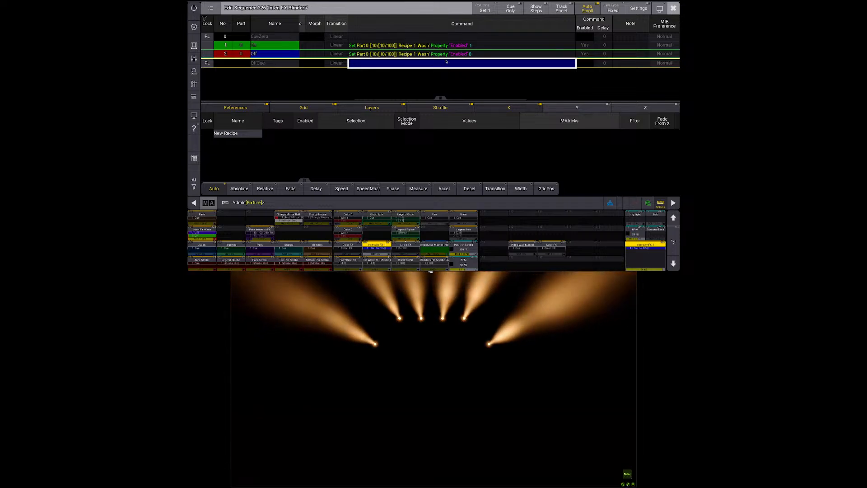
{"action": "key", "text": "Up"}
{"action": "key", "text": "Up"}
{"action": "key", "text": "Escape"}
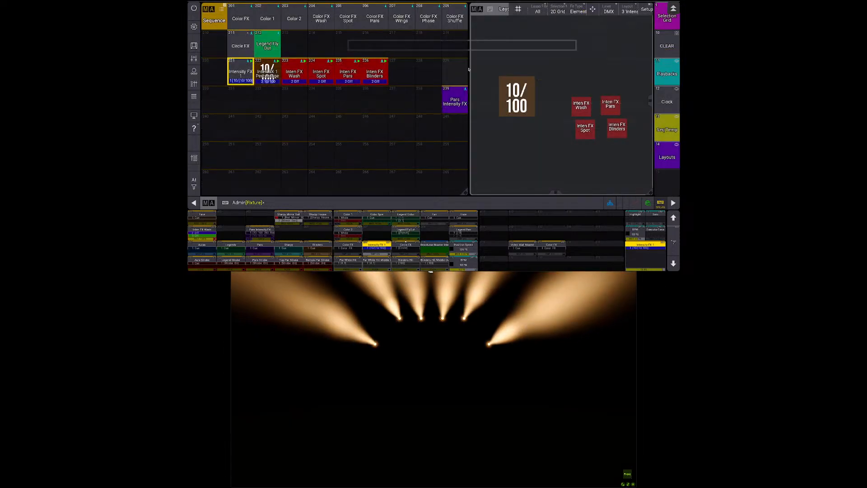
Step: Toggle Inten FX Blinders on and off repeatedly from the layout to test its effect on the lights
{"action": "left_click", "coordinate": [623, 126]}
{"action": "left_click", "coordinate": [623, 126]}
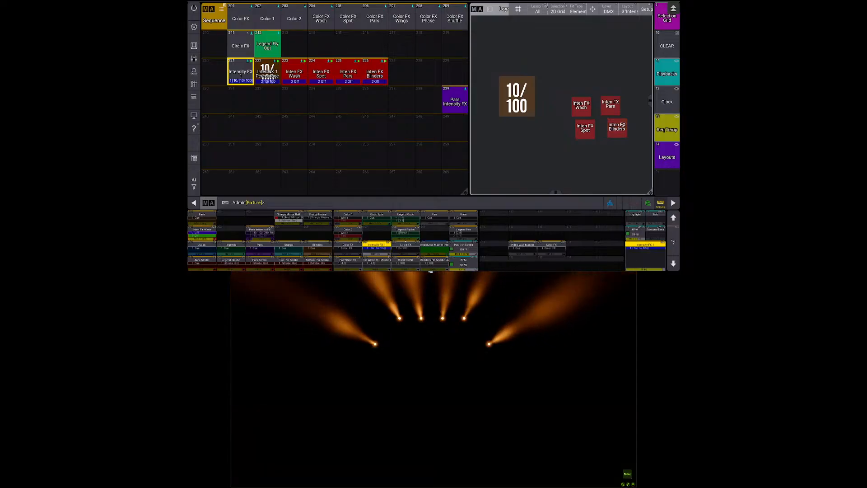
{"action": "left_click", "coordinate": [623, 126]}
{"action": "left_click", "coordinate": [623, 126]}
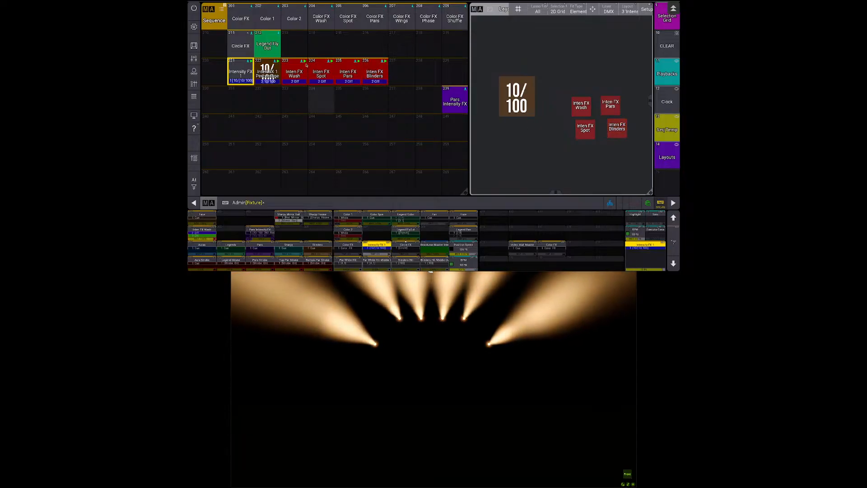
{"action": "left_click_drag", "start_coordinate": [246, 74], "coordinate": [392, 74]}
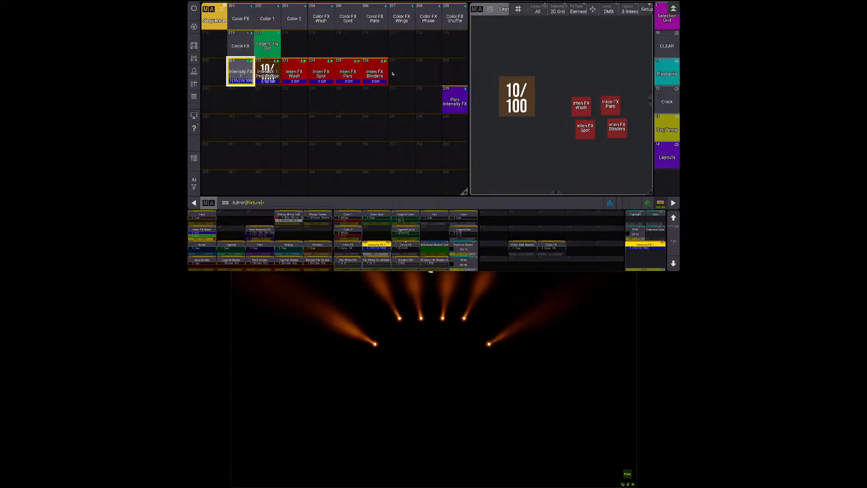
Step: Open sequence 226 Inten FX Blinders and set the On cue's command to Set #[Sequence 221 Cue 1 Part 0.4] Property "Enabled" 1
{"action": "key", "text": "e"}
{"action": "left_click", "coordinate": [381, 75]}
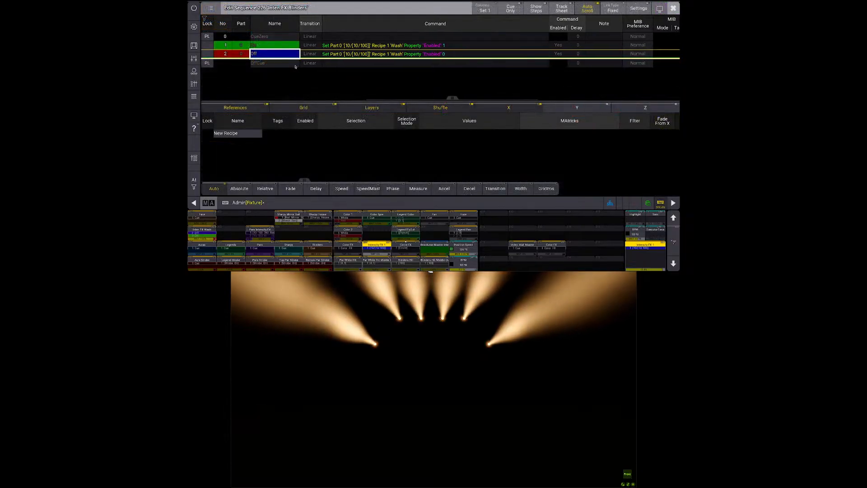
{"action": "right_click", "coordinate": [370, 46]}
{"action": "type", "text": "Set Sequence 221 Cue 1 Part 0.1 Property \"Enabled\" 0"}
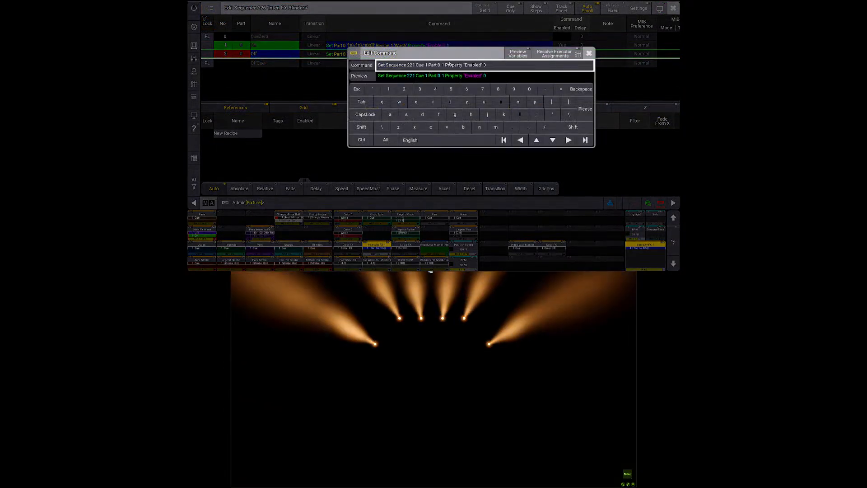
{"action": "key", "text": "BackSpace"}
{"action": "type", "text": "4"}
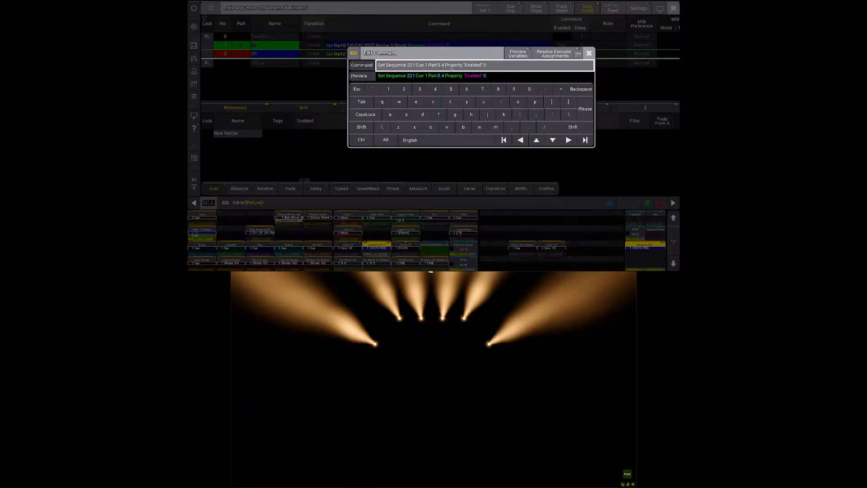
{"action": "type", "text": "]"}
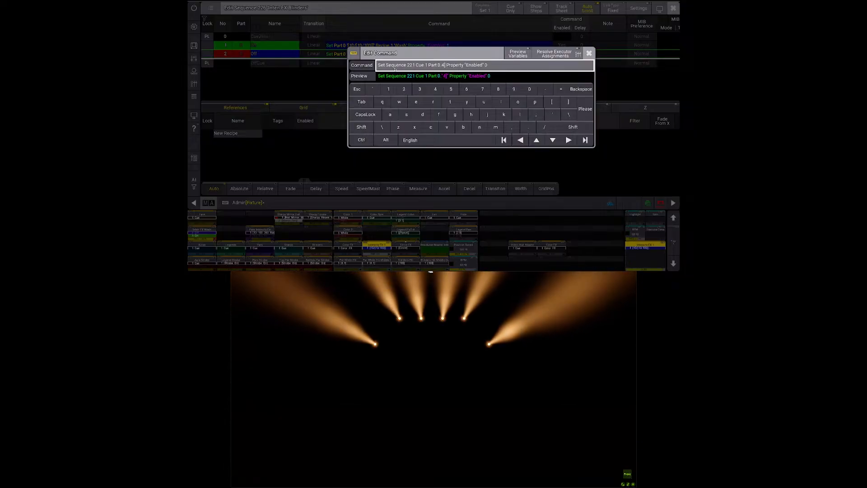
{"action": "type", "text": "#["}
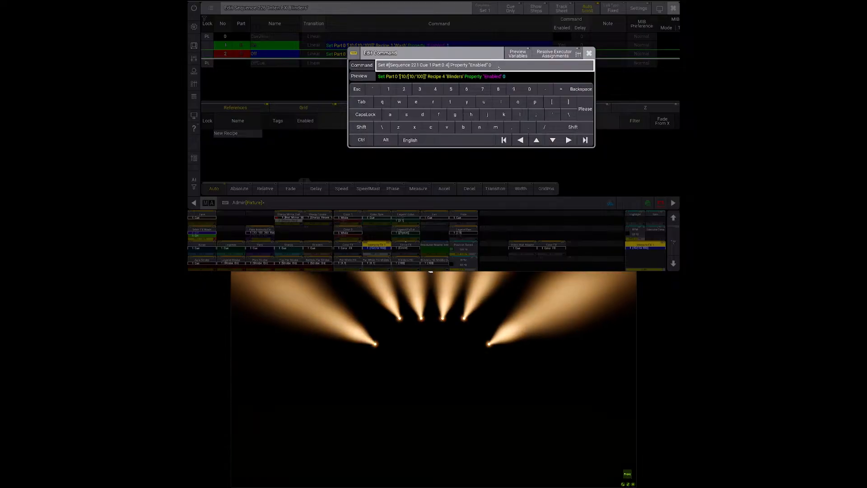
{"action": "key", "text": "Return"}
Step: Replace the Off cue's command with one that sets Property "Enabled" of Sequence 221 Cue 1 Part 0.4 to 0
{"action": "left_click", "coordinate": [443, 55]}
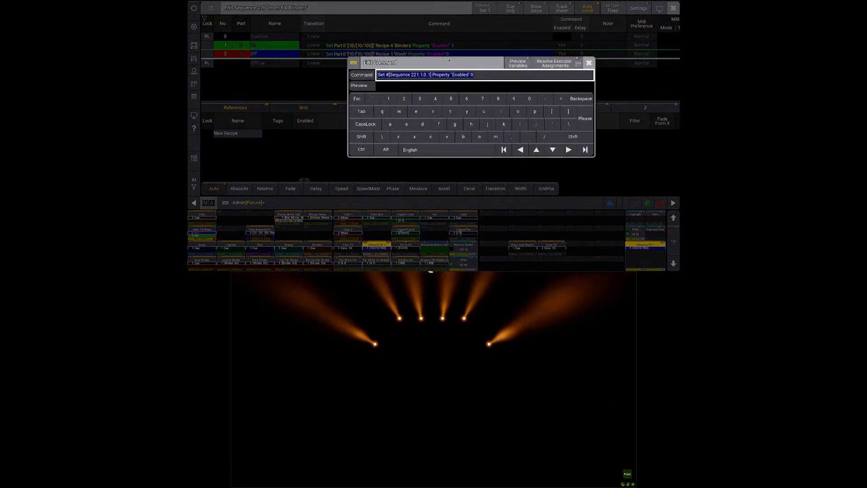
{"action": "type", "text": "Set Sequence 221 Cue 1 Part 0.1 Property \"Enabled\" 0"}
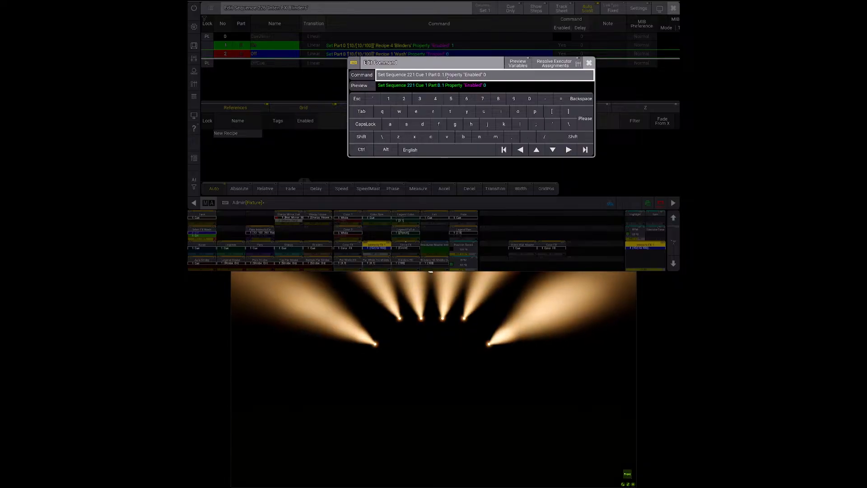
{"action": "left_click_drag", "start_coordinate": [441, 76], "coordinate": [447, 77]}
{"action": "type", "text": "4]"}
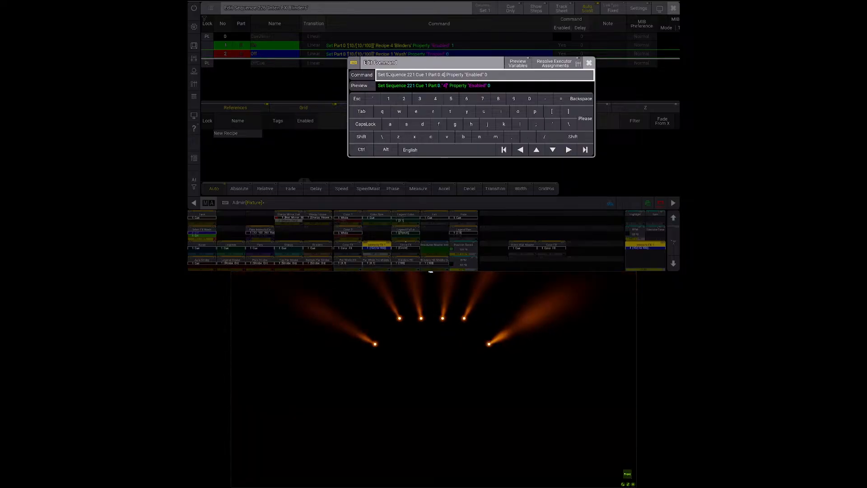
{"action": "key", "text": "BackSpace"}
{"action": "key", "text": "Return"}
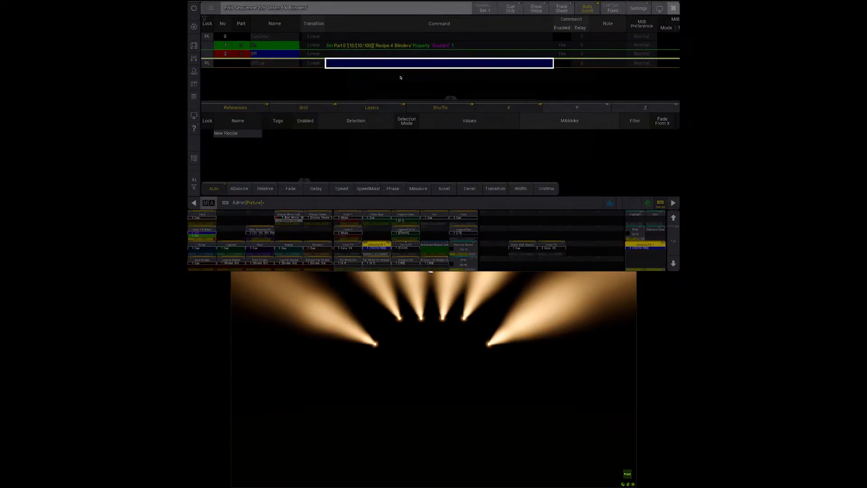
{"action": "key", "text": "Up"}
{"action": "key", "text": "Up"}
Step: Correct the Off cue's command to Set #[Sequence 221 Cue 1 Part 0.4] Property "Enabled" 0 and close the sequence editor
{"action": "double_click", "coordinate": [382, 56]}
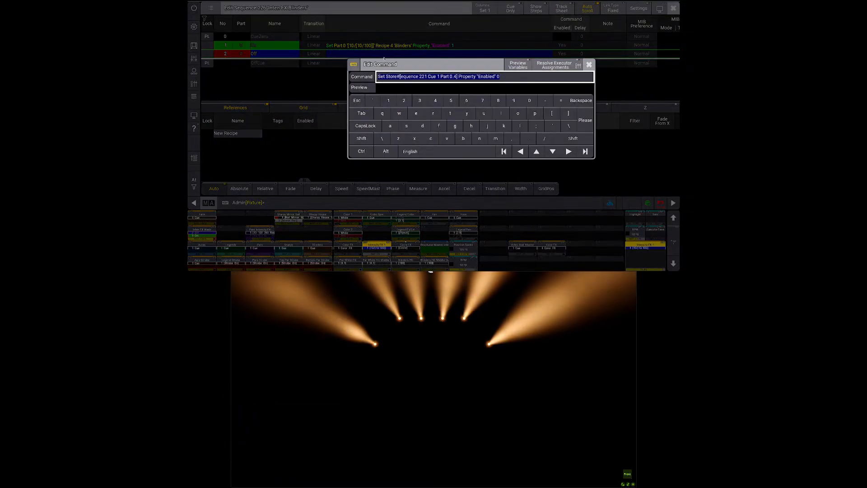
{"action": "left_click", "coordinate": [396, 77]}
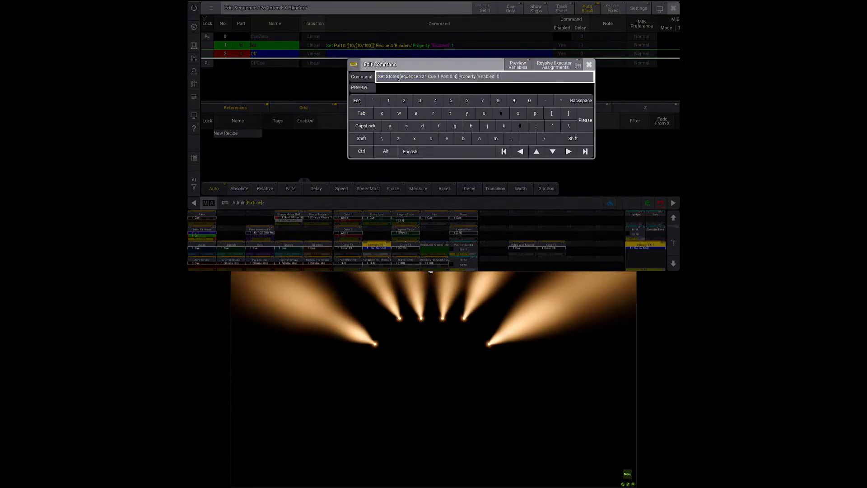
{"action": "key", "text": "BackSpace"}
{"action": "key", "text": "BackSpace"}
{"action": "key", "text": "BackSpace"}
{"action": "key", "text": "BackSpace"}
{"action": "key", "text": "BackSpace"}
{"action": "type", "text": "#"}
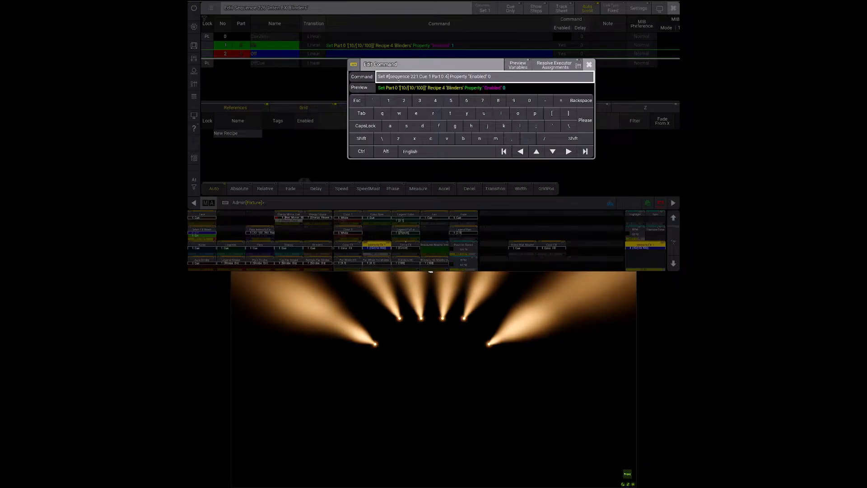
{"action": "key", "text": "Return"}
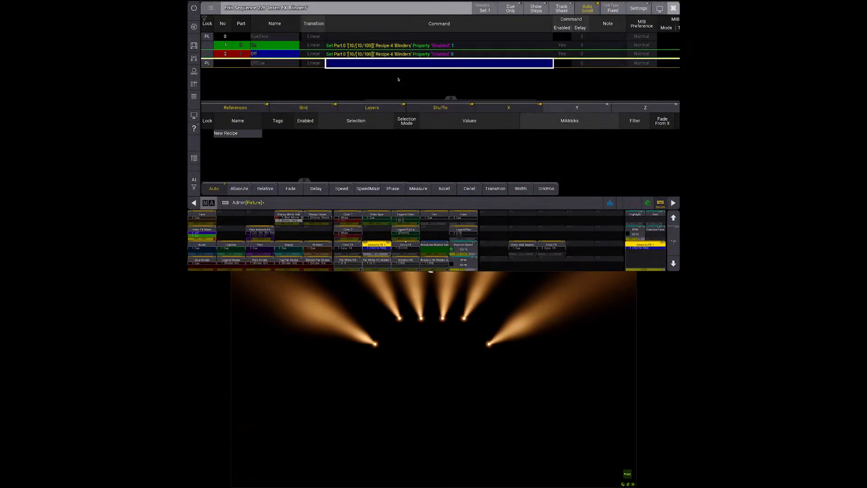
{"action": "key", "text": "Escape"}
Step: Test the Inten FX Blinders, Pars, Wash and Spot toggles by switching all four on and off again from the layout
{"action": "left_click", "coordinate": [611, 125]}
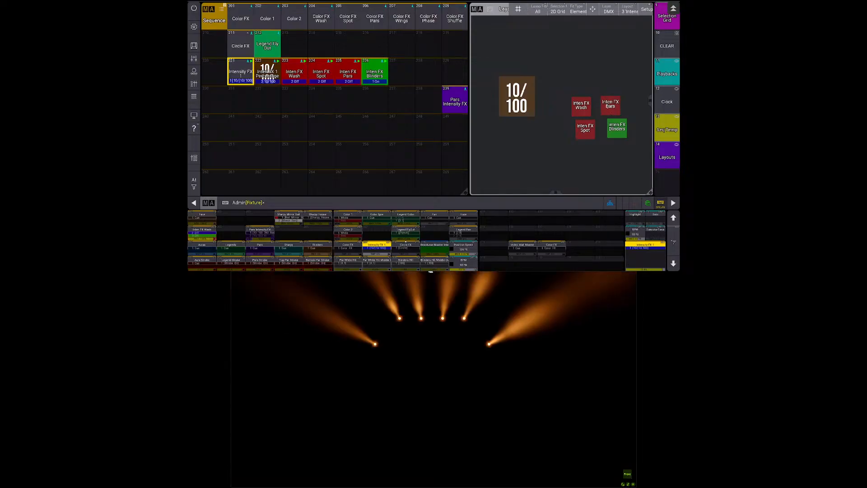
{"action": "left_click", "coordinate": [610, 104]}
{"action": "left_click", "coordinate": [581, 105]}
{"action": "left_click", "coordinate": [585, 129]}
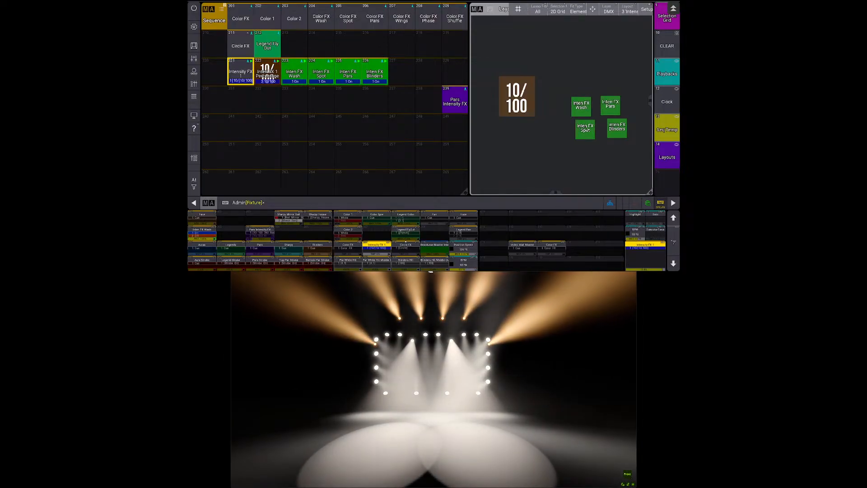
{"action": "left_click", "coordinate": [585, 129]}
{"action": "left_click", "coordinate": [581, 104]}
{"action": "left_click", "coordinate": [610, 103]}
{"action": "left_click", "coordinate": [617, 127]}
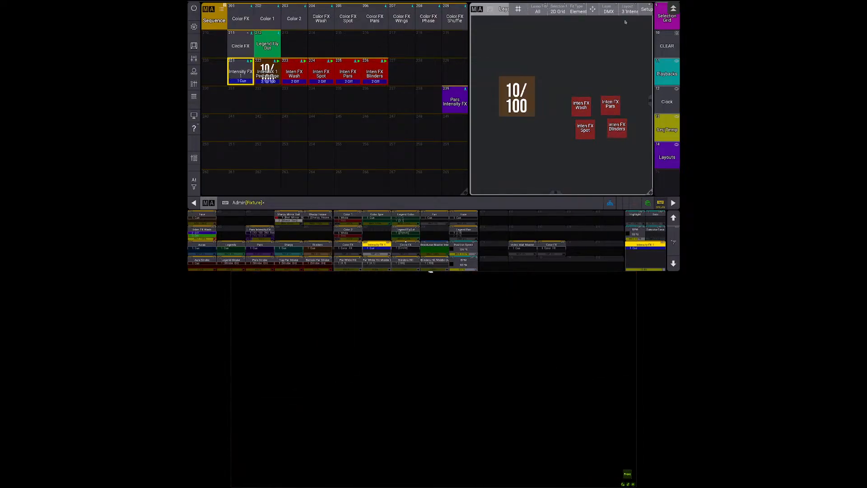
Step: In layout setup, place the Inten FX Wash and Inten FX Pars elements side by side, beside the 10/100 element
{"action": "left_click", "coordinate": [646, 9]}
{"action": "left_click_drag", "start_coordinate": [581, 106], "coordinate": [571, 85]}
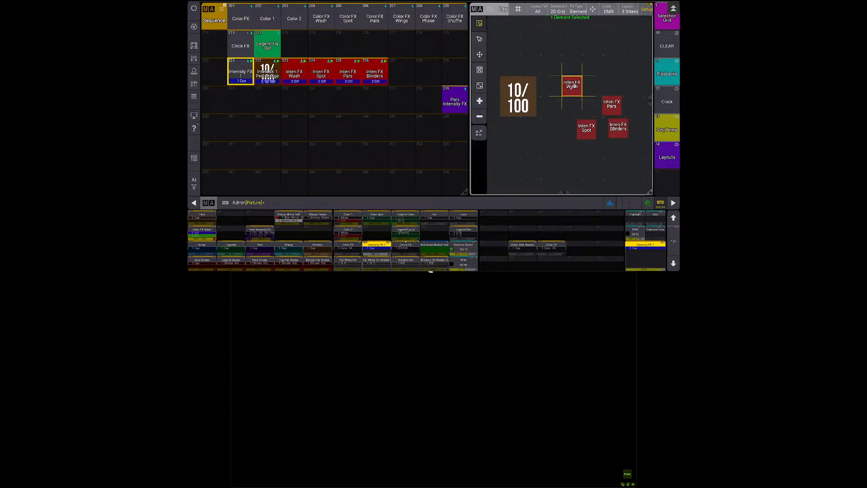
{"action": "key", "text": "e"}
{"action": "key", "text": "Escape"}
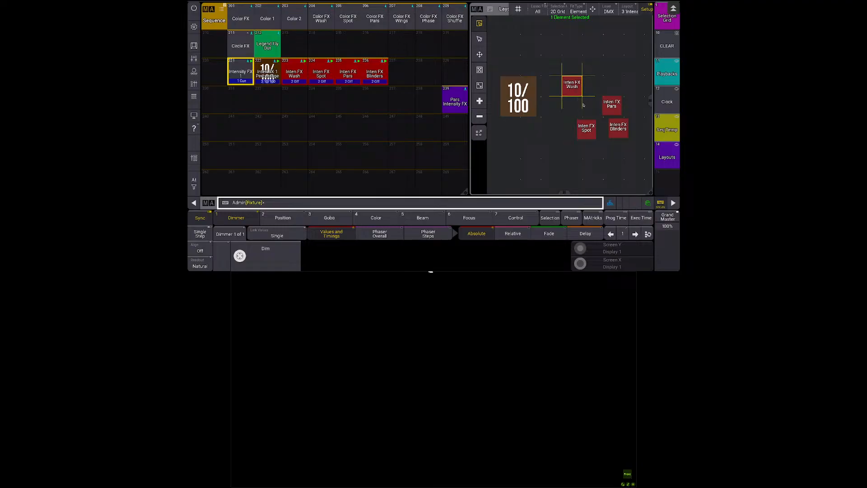
{"action": "left_click", "coordinate": [647, 9]}
{"action": "left_click", "coordinate": [647, 9]}
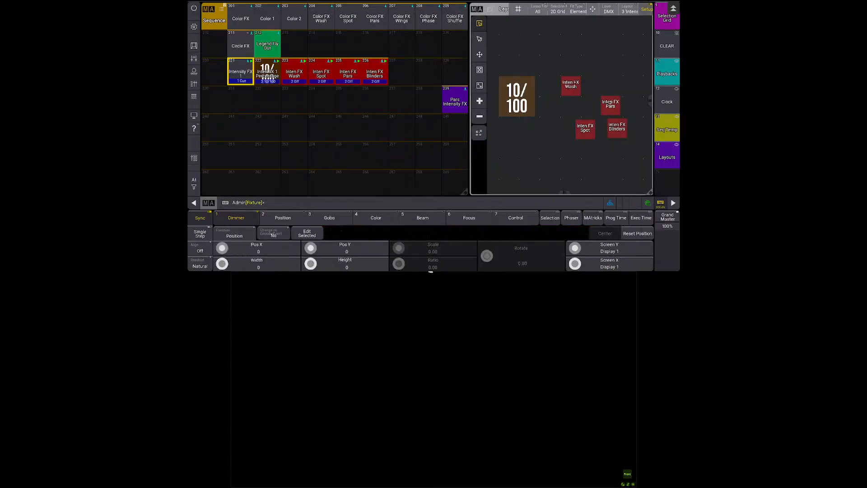
{"action": "left_click_drag", "start_coordinate": [609, 103], "coordinate": [596, 88]}
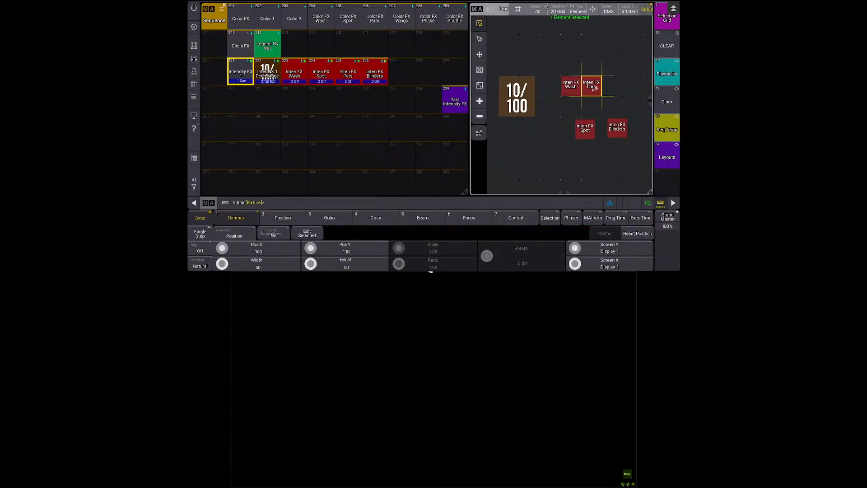
{"action": "left_click", "coordinate": [621, 83]}
Step: Place Inten FX Spot directly below Wash and Inten FX Blinders directly below Pars, forming a two-by-two block, and leave layout setup
{"action": "left_click_drag", "start_coordinate": [586, 128], "coordinate": [572, 105]}
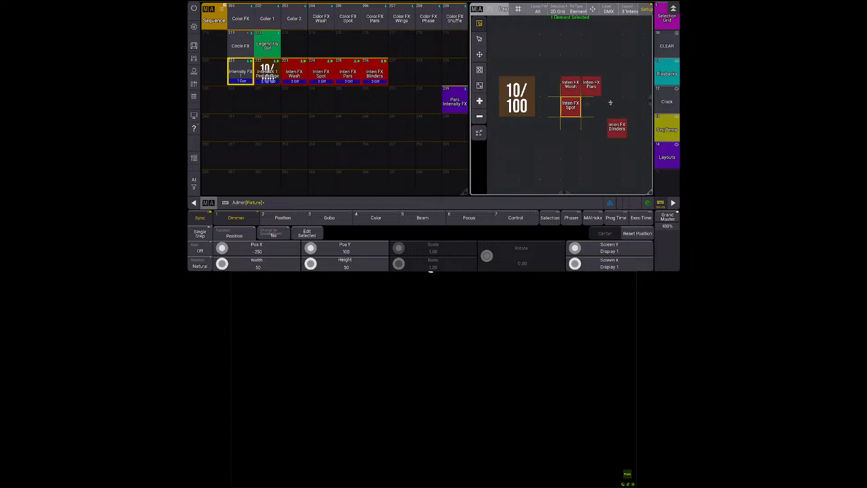
{"action": "left_click", "coordinate": [611, 103]}
{"action": "left_click_drag", "start_coordinate": [612, 130], "coordinate": [592, 107]}
{"action": "left_click", "coordinate": [619, 122]}
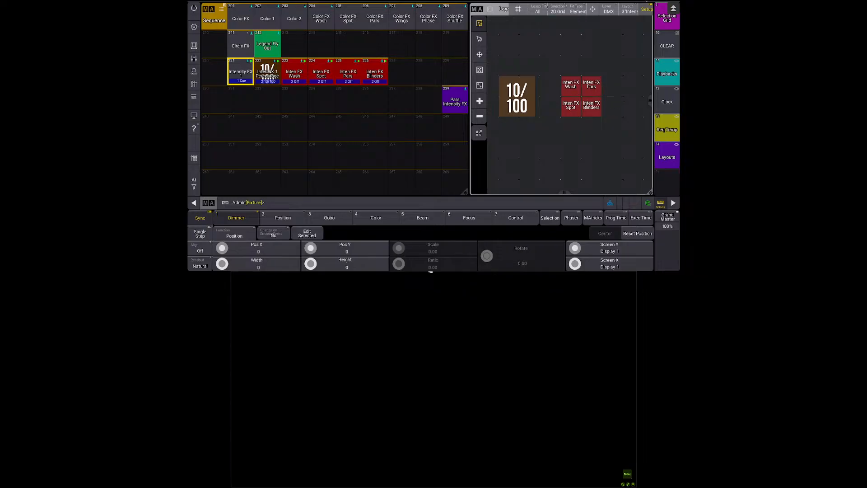
{"action": "left_click", "coordinate": [646, 9]}
Step: Test the Wash, Spot, Pars and Blinders toggles one at a time from the rearranged layout
{"action": "scroll", "coordinate": [593, 72], "scroll_direction": "down", "scroll_amount": 5}
{"action": "scroll", "coordinate": [593, 74], "scroll_direction": "up", "scroll_amount": 5}
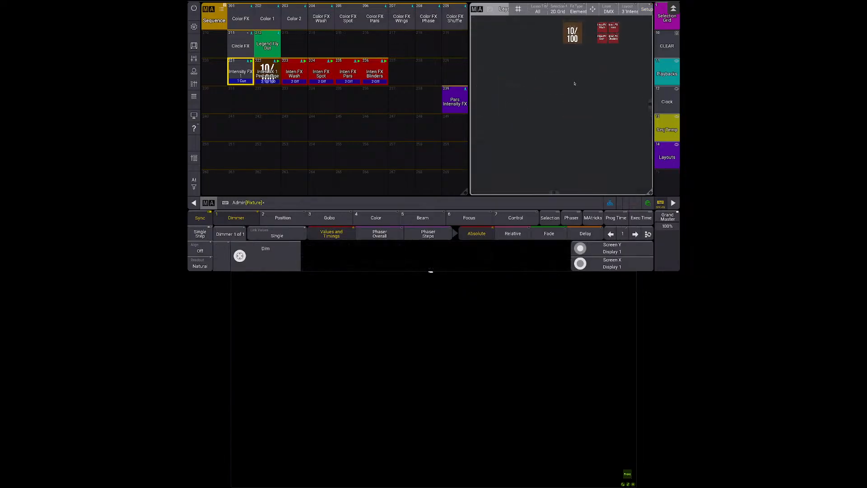
{"action": "left_click", "coordinate": [560, 82]}
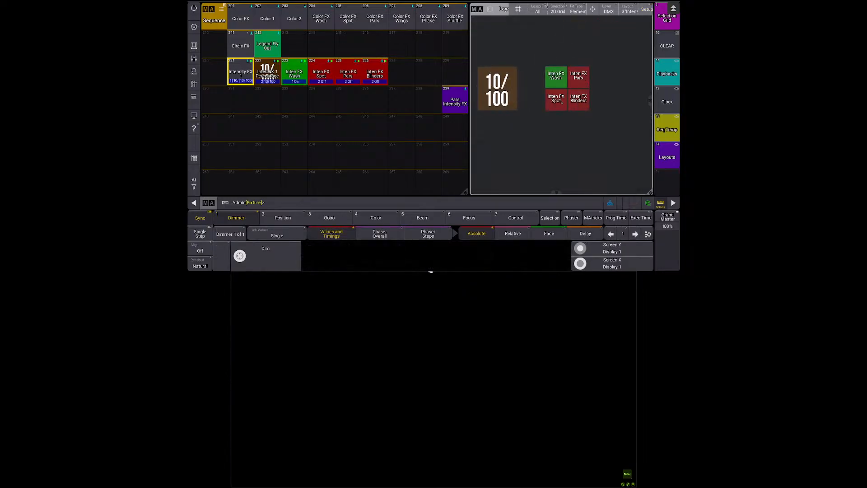
{"action": "left_click", "coordinate": [562, 74]}
{"action": "left_click", "coordinate": [558, 103]}
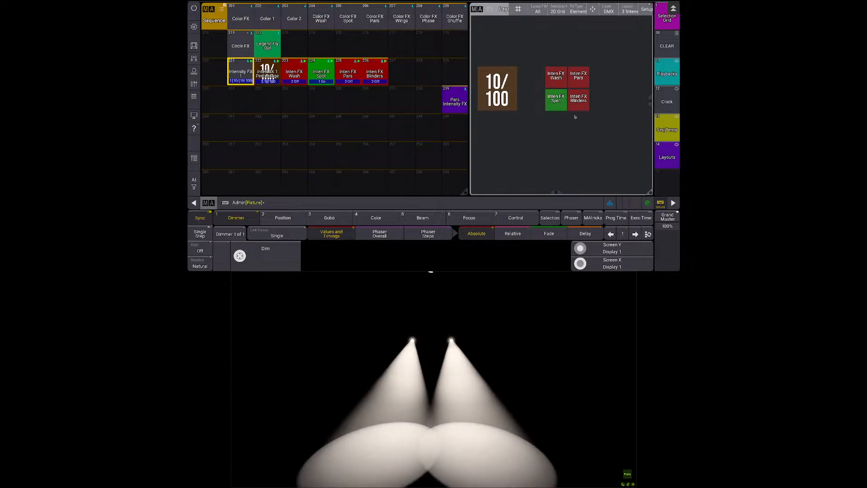
{"action": "left_click", "coordinate": [558, 104]}
{"action": "left_click", "coordinate": [578, 81]}
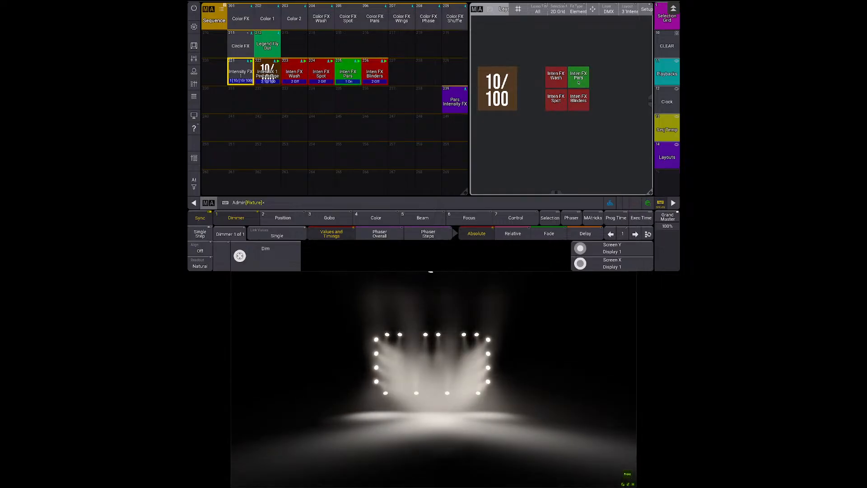
{"action": "left_click", "coordinate": [579, 100]}
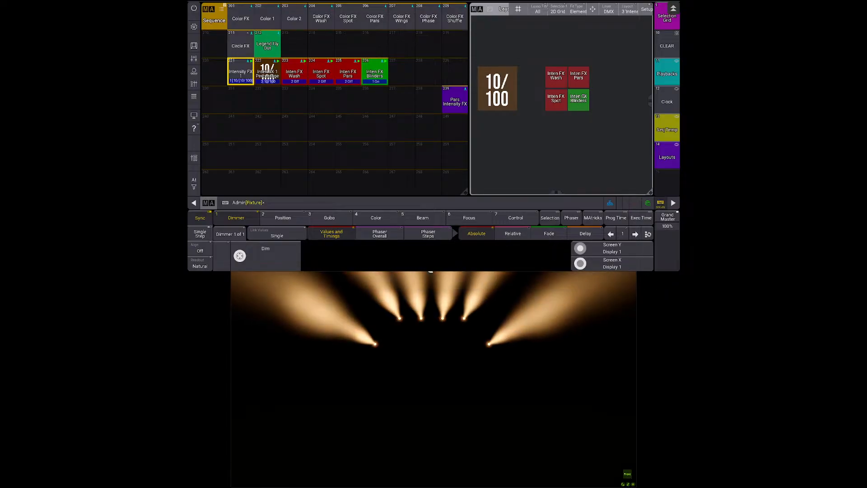
{"action": "left_click", "coordinate": [580, 107]}
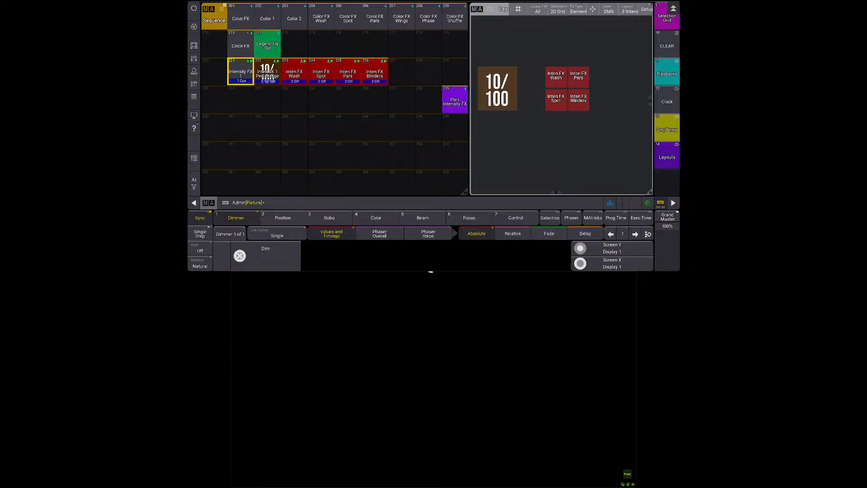
Step: Show layout 5 Color FX Gen and activate its Color 1, Color 2, Color FX Wash and Color FX Pars elements
{"action": "left_click", "coordinate": [630, 11]}
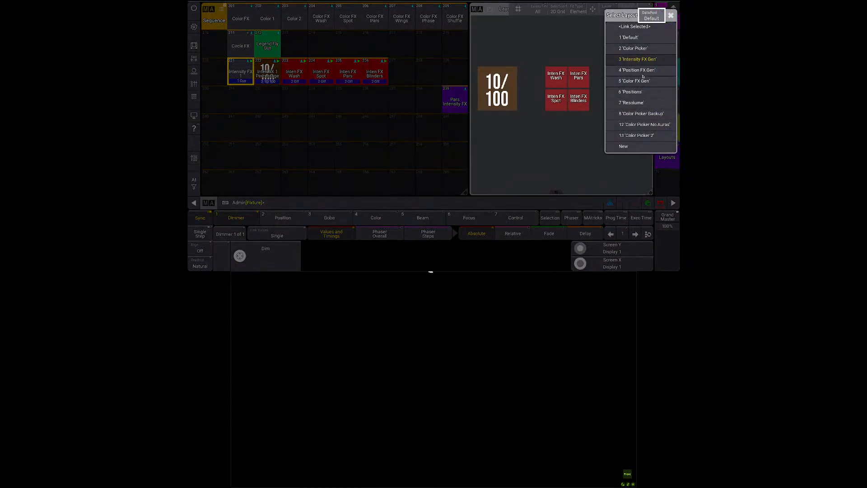
{"action": "left_click", "coordinate": [635, 81]}
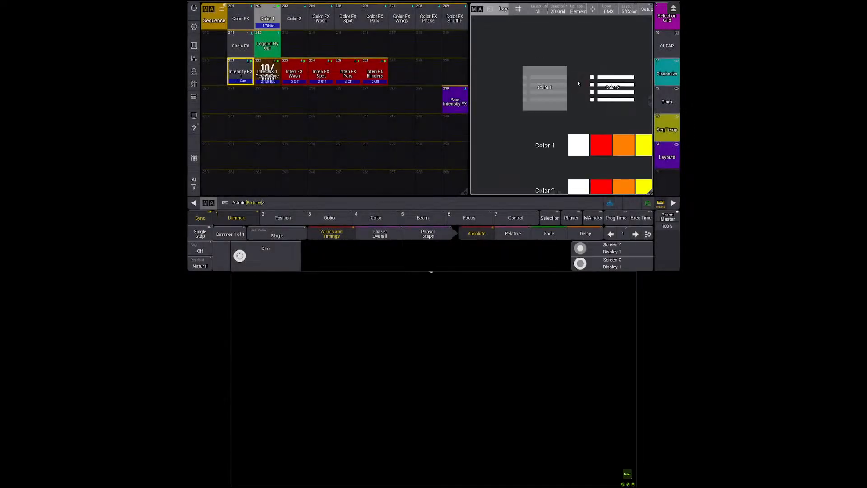
{"action": "scroll", "coordinate": [582, 92], "scroll_direction": "down", "scroll_amount": 2}
{"action": "left_click_drag", "start_coordinate": [623, 95], "coordinate": [512, 85]}
{"action": "left_click", "coordinate": [554, 68]}
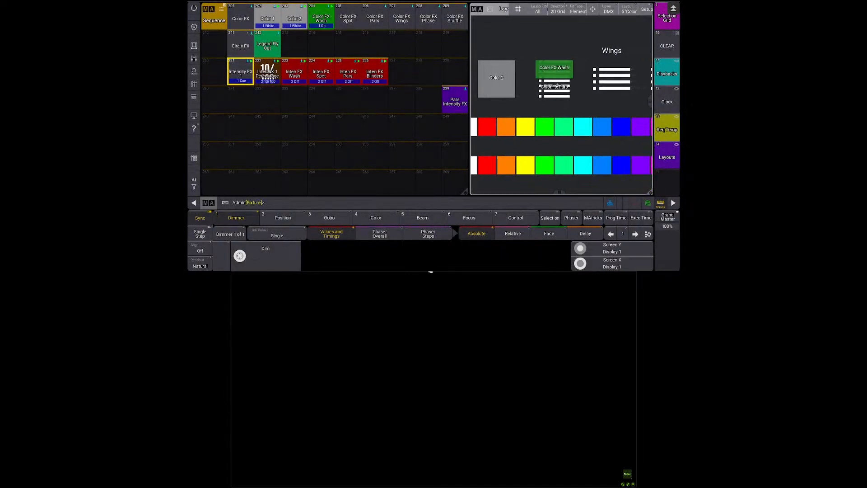
{"action": "left_click", "coordinate": [554, 88]}
Step: Activate the Wings, Phase and Shuffle elements on the Color FX Gen layout
{"action": "left_click", "coordinate": [598, 88]}
{"action": "left_click_drag", "start_coordinate": [586, 102], "coordinate": [520, 113]}
{"action": "left_click", "coordinate": [607, 92]}
{"action": "left_click_drag", "start_coordinate": [621, 87], "coordinate": [506, 92]}
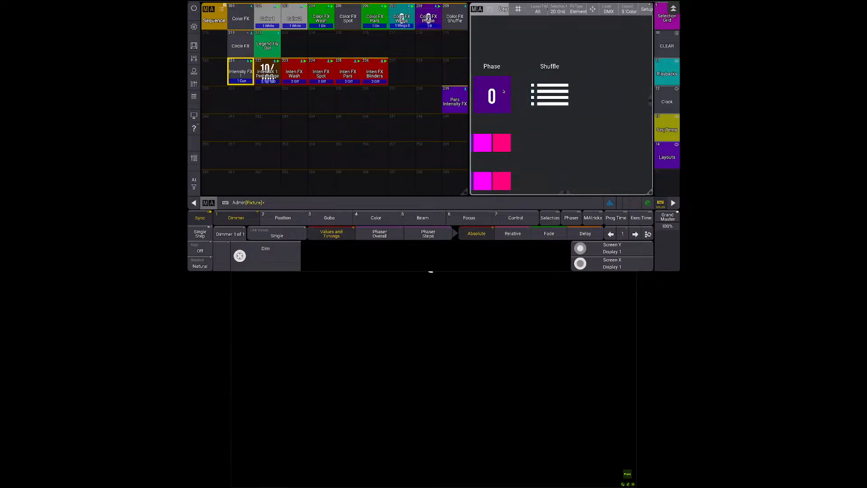
{"action": "left_click", "coordinate": [548, 96]}
Step: Set Color 1 to red and Color 2 to yellow on the Color FX Gen layout
{"action": "scroll", "coordinate": [550, 121], "scroll_direction": "down", "scroll_amount": 3}
{"action": "scroll", "coordinate": [571, 102], "scroll_direction": "up", "scroll_amount": 3}
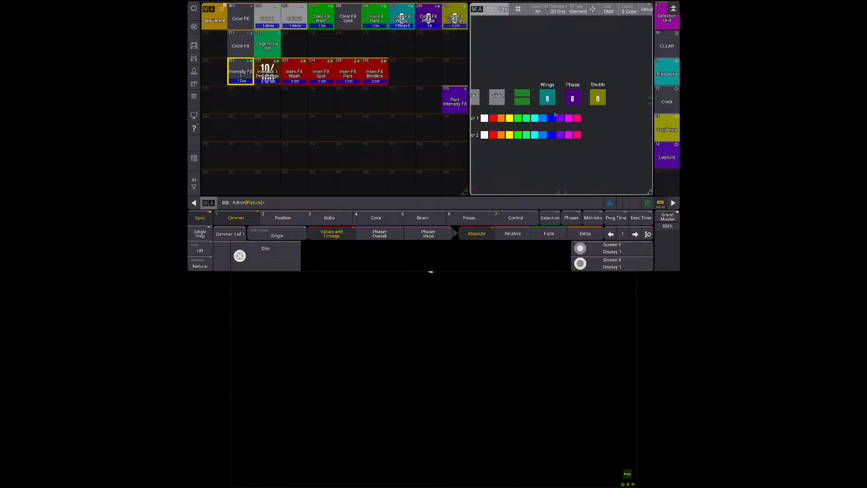
{"action": "left_click_drag", "start_coordinate": [574, 98], "coordinate": [595, 91]}
{"action": "left_click", "coordinate": [517, 106]}
{"action": "left_click", "coordinate": [536, 126]}
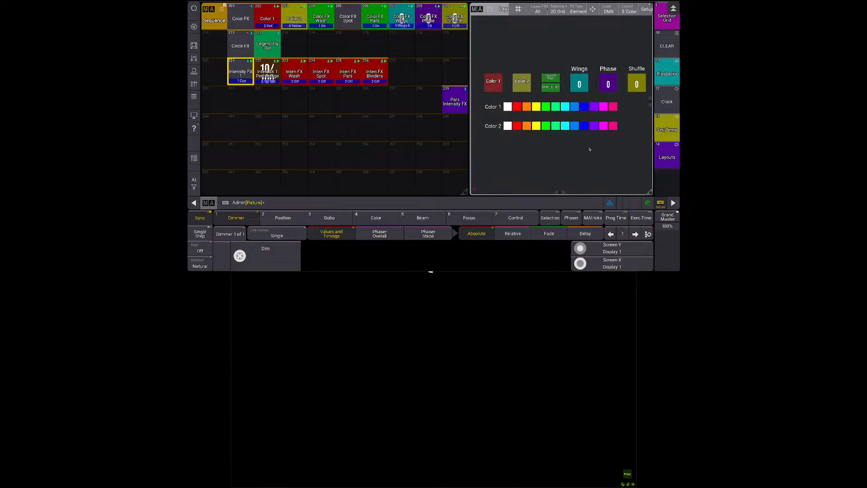
Step: Switch the layout view to layout 3 Intensity FX Gen
{"action": "left_click", "coordinate": [629, 14]}
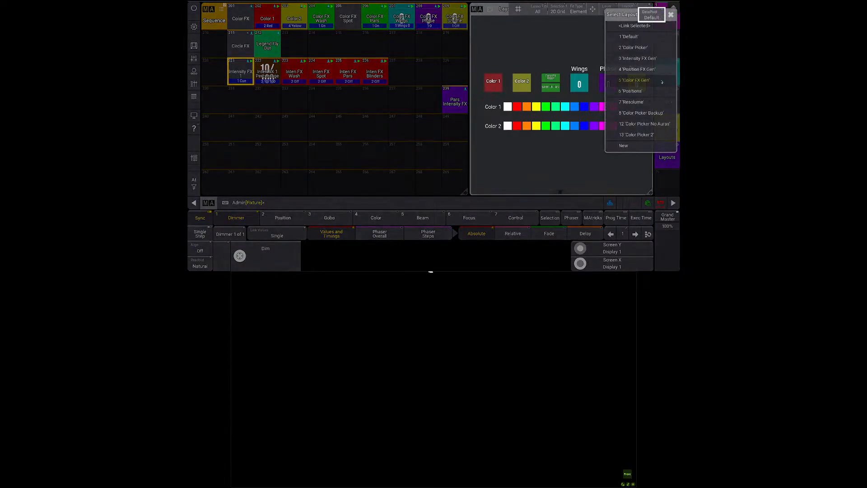
{"action": "left_click", "coordinate": [632, 68]}
{"action": "left_click_drag", "start_coordinate": [501, 96], "coordinate": [516, 98]}
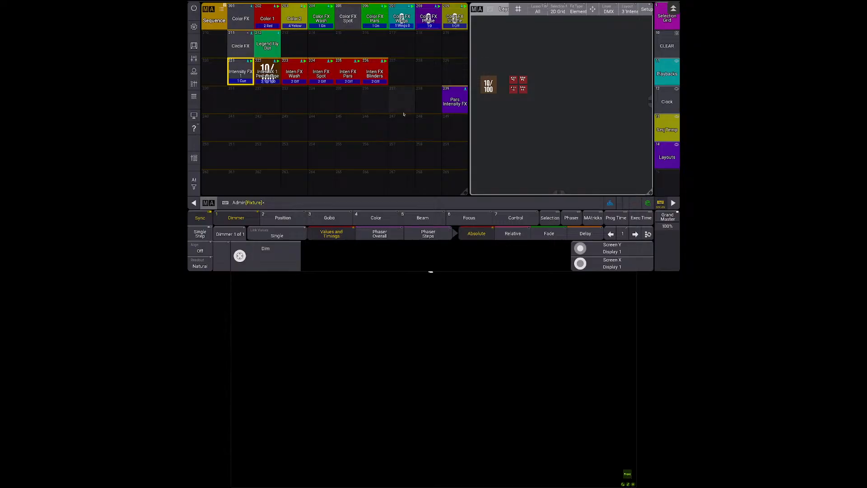
Step: Copy the Color FX Wings sequence to empty slot 227 and label the copy Inten FX Wings
{"action": "key", "text": "c"}
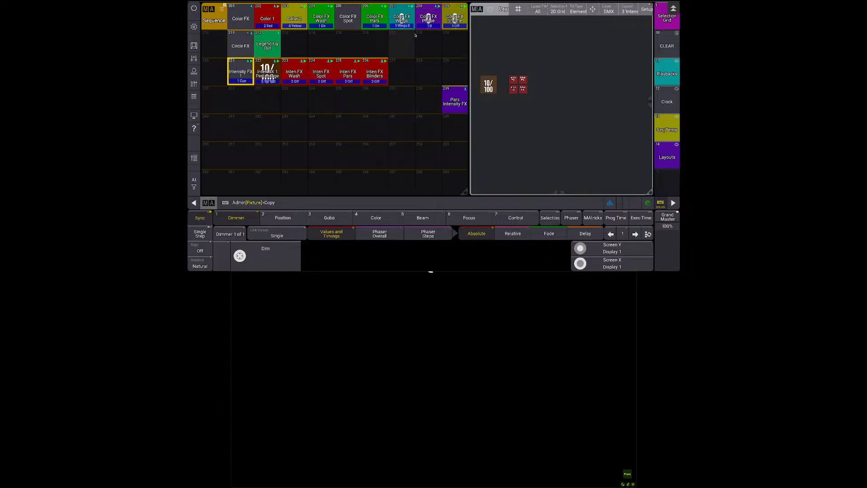
{"action": "left_click", "coordinate": [402, 18]}
{"action": "left_click", "coordinate": [401, 73]}
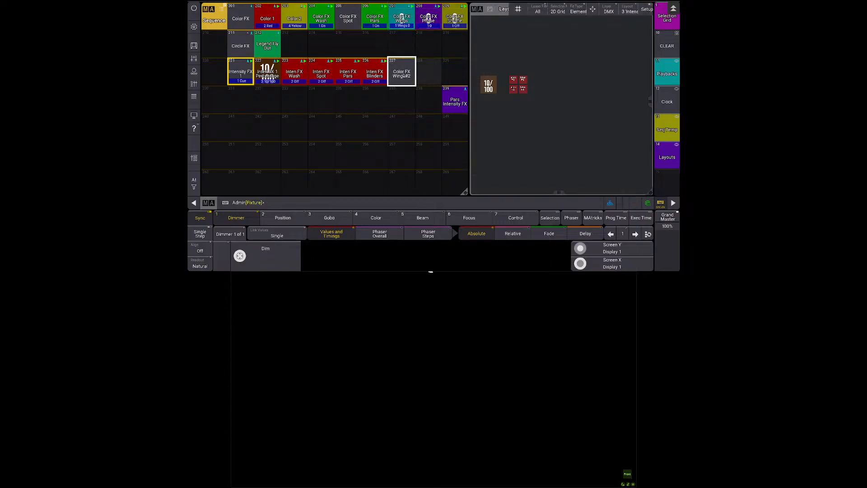
{"action": "left_click_drag", "start_coordinate": [401, 71], "coordinate": [401, 50]}
{"action": "type", "text": "Inteisyt"}
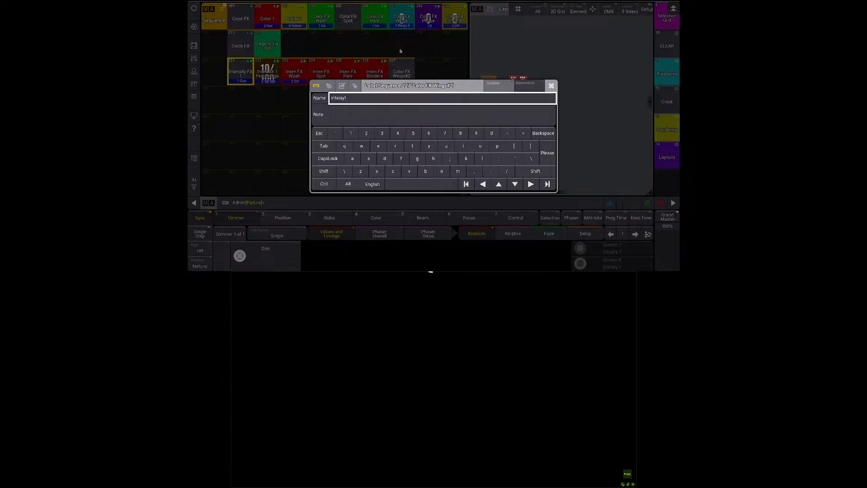
{"action": "key", "text": "ctrl+a"}
{"action": "type", "text": "Inten FX Wings"}
{"action": "key", "text": "Return"}
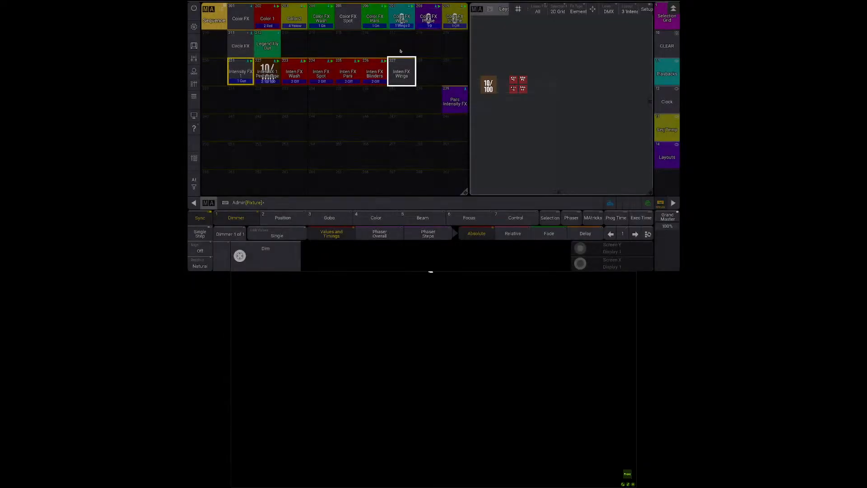
Step: Replace the Wings 0 cue's command in Inten FX Wings with Set Sequence 221 Cue 1 Part 0.1 Property "Enabled" 0
{"action": "left_click_drag", "start_coordinate": [398, 68], "coordinate": [366, 64]}
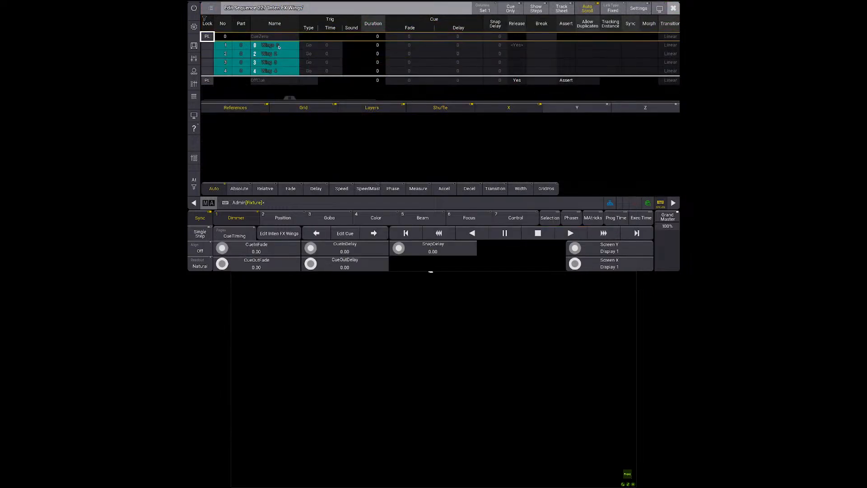
{"action": "left_click", "coordinate": [280, 45]}
{"action": "key", "text": "End"}
{"action": "left_click", "coordinate": [303, 45]}
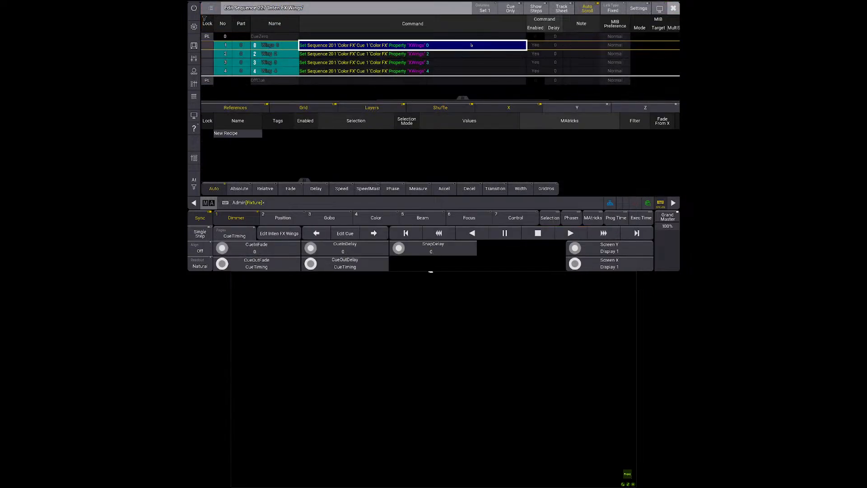
{"action": "left_click_drag", "start_coordinate": [421, 47], "coordinate": [478, 46]}
{"action": "left_click", "coordinate": [478, 45]}
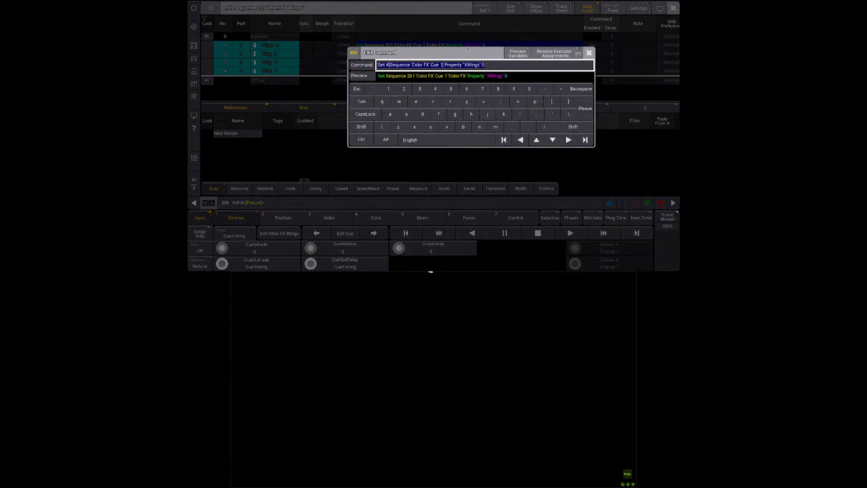
{"action": "type", "text": "Set Sequence 221 Cue 1 Part 0.1 Property \"Enabled\" 0"}
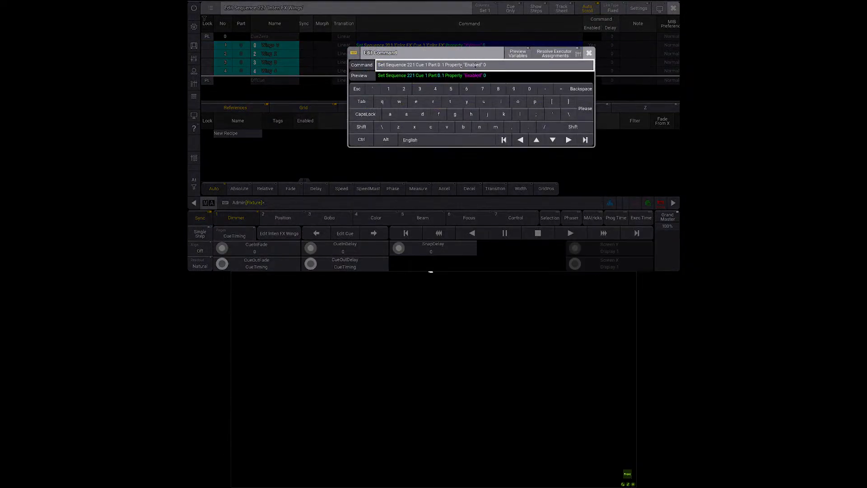
Step: Change the Wings 0 command to property XWings with the sequence 221 target wrapped in #[ ], recheck it and close the sequence editor
{"action": "double_click", "coordinate": [467, 66]}
{"action": "type", "text": "XWings"}
{"action": "left_click", "coordinate": [397, 67]}
{"action": "type", "text": "#"}
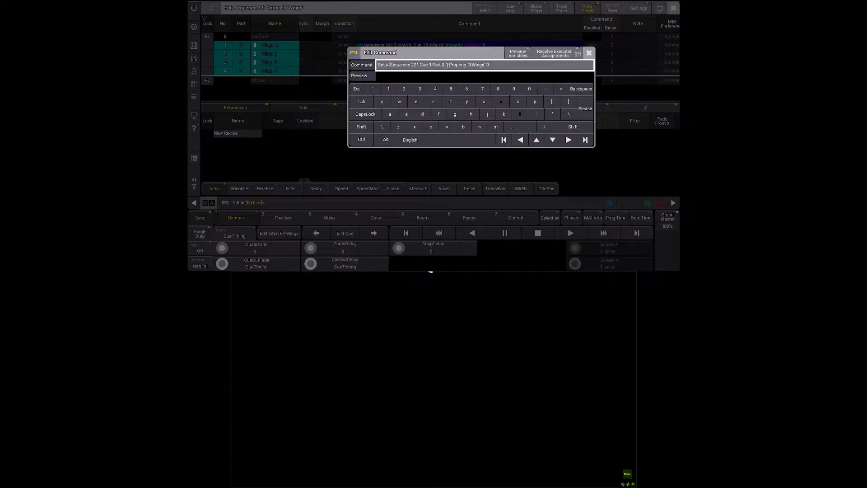
{"action": "type", "text": "]"}
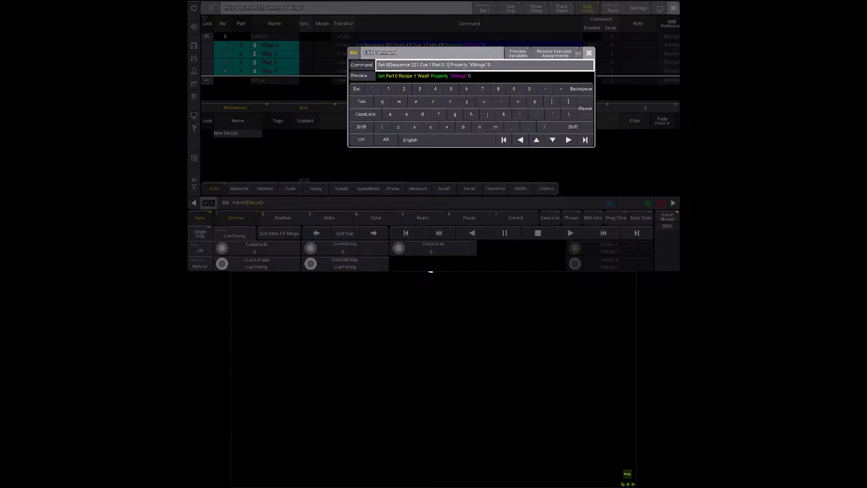
{"action": "key", "text": "BackSpace"}
{"action": "key", "text": "BackSpace"}
{"action": "key", "text": "Return"}
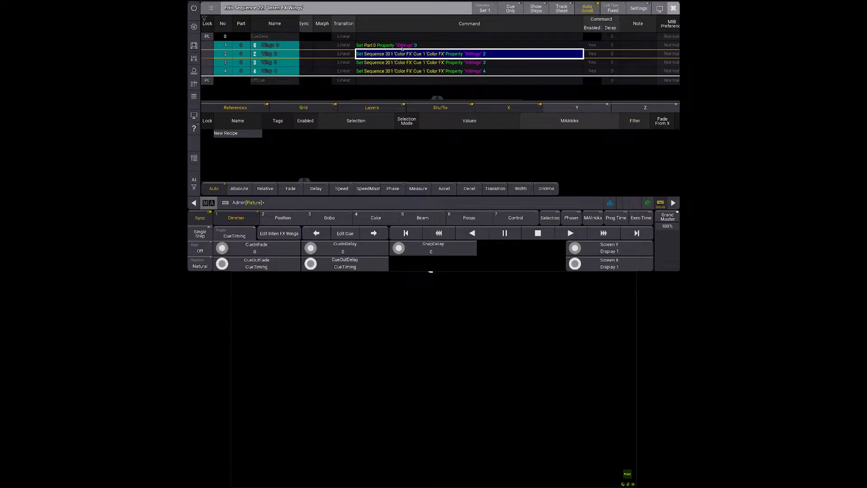
{"action": "left_click", "coordinate": [401, 49]}
{"action": "left_click", "coordinate": [432, 47]}
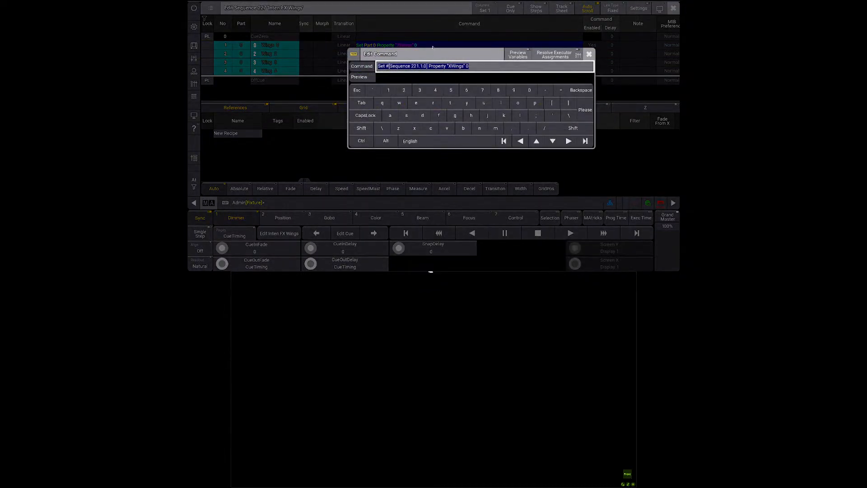
{"action": "key", "text": "Return"}
{"action": "key", "text": "Escape"}
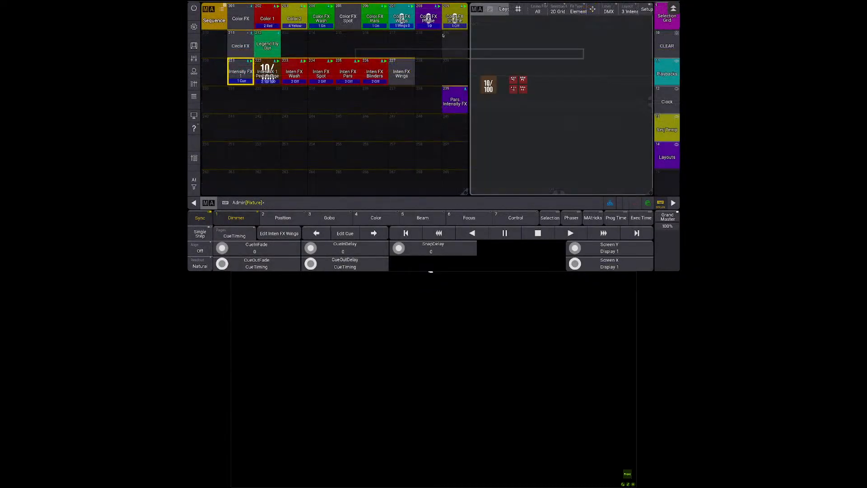
Step: Examine the syntax of the Wings 0 cue's XWings command in the Color FX Wings sequence
{"action": "key", "text": "e"}
{"action": "left_click", "coordinate": [406, 21]}
{"action": "scroll", "coordinate": [386, 51], "scroll_direction": "right", "scroll_amount": 7}
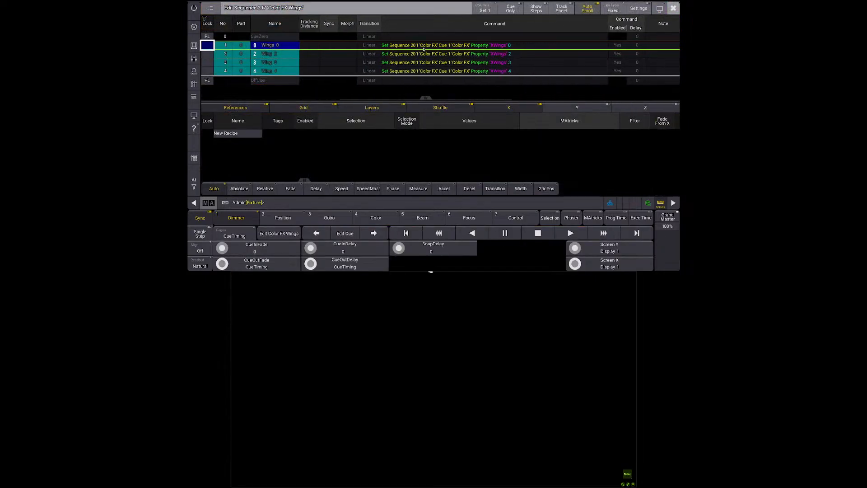
{"action": "left_click", "coordinate": [455, 48]}
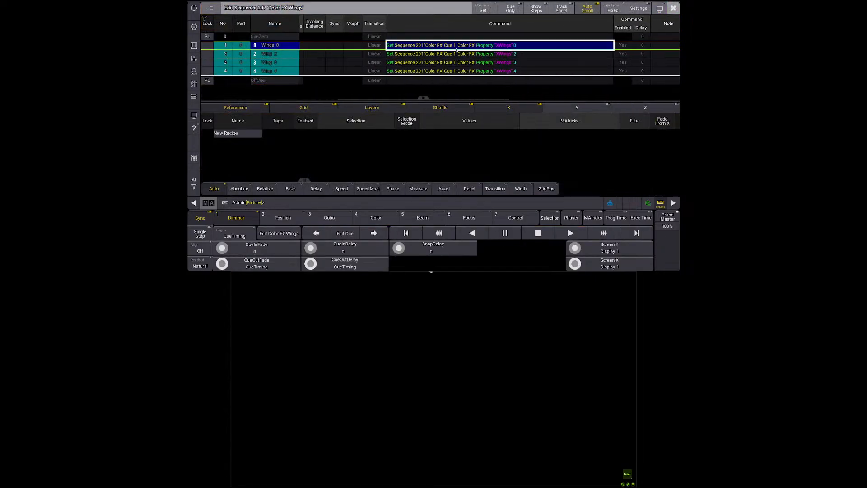
{"action": "left_click", "coordinate": [463, 50]}
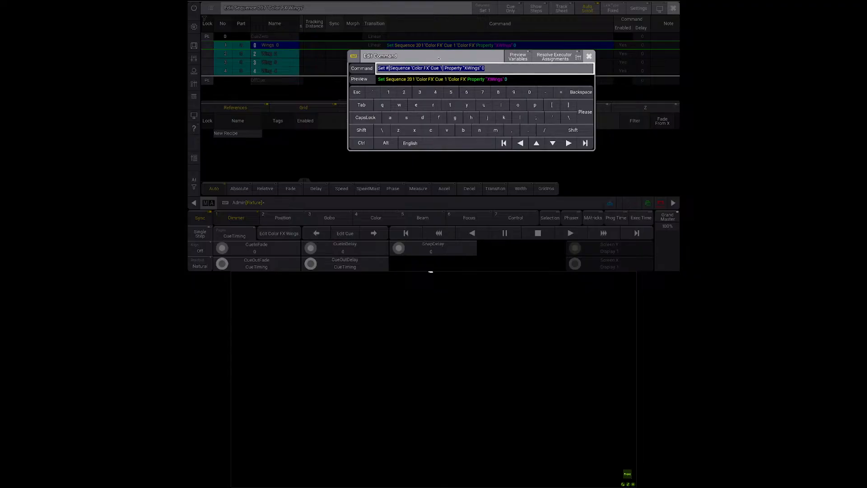
{"action": "key", "text": "Escape"}
{"action": "key", "text": "Escape"}
Step: Reenter the Sequence 221 Cue 1 "Enabled" command for the Wings 0 cue of Inten FX Wings without its Part 0.1 target
{"action": "key", "text": "e"}
{"action": "left_click", "coordinate": [401, 72]}
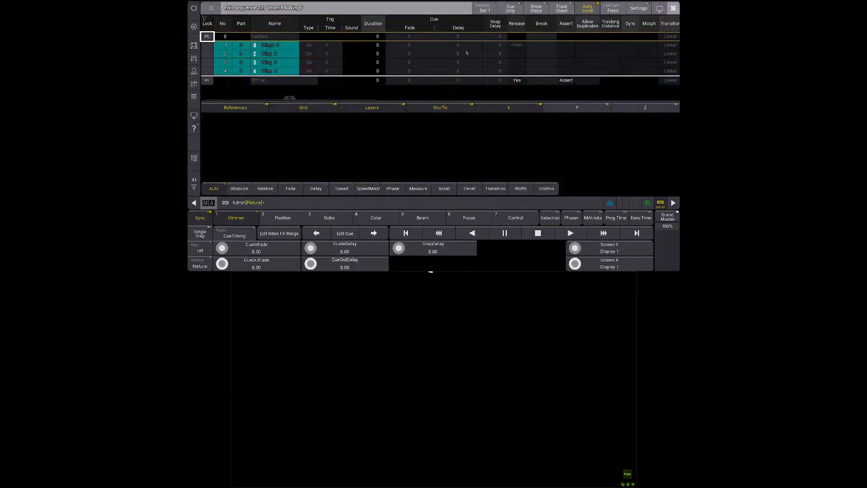
{"action": "scroll", "coordinate": [433, 52], "scroll_direction": "right", "scroll_amount": 7}
{"action": "left_click", "coordinate": [430, 45]}
{"action": "left_click", "coordinate": [430, 46]}
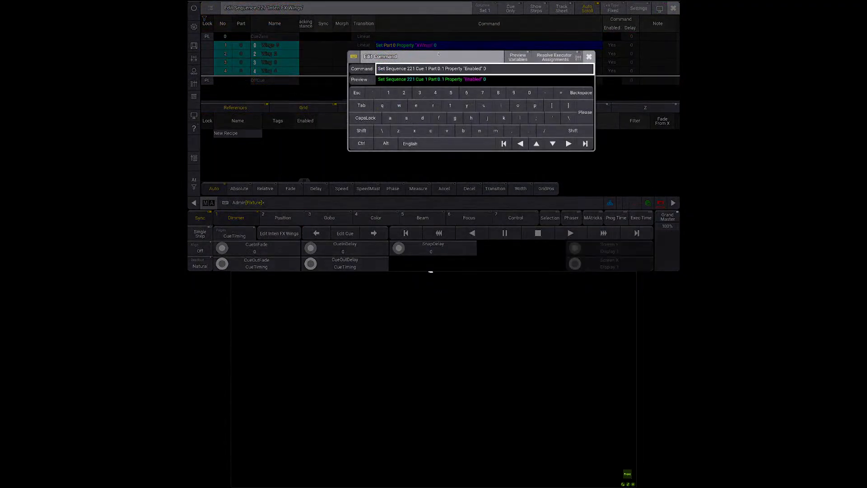
{"action": "double_click", "coordinate": [435, 69]}
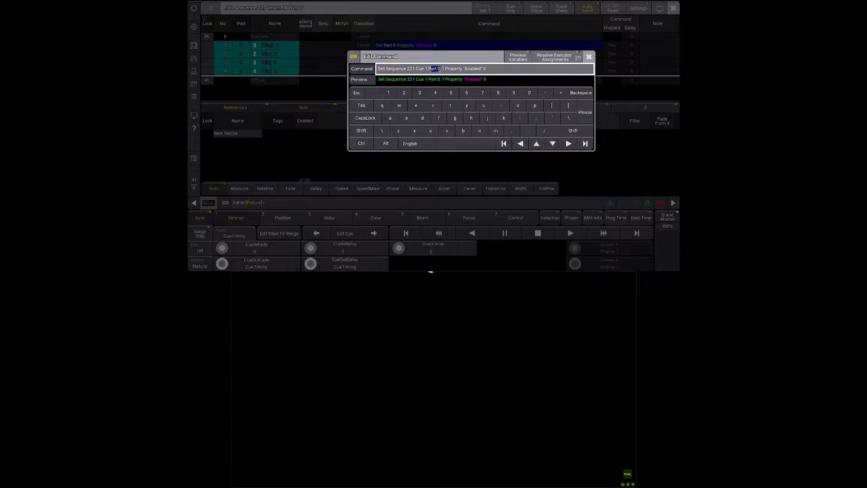
{"action": "key", "text": "Delete"}
{"action": "key", "text": "Delete"}
{"action": "key", "text": "Delete"}
{"action": "key", "text": "Delete"}
{"action": "key", "text": "Delete"}
{"action": "key", "text": "Delete"}
Step: Change the property in the Wings 0 command to XWings with value 0, apply it and close the sequence editor
{"action": "double_click", "coordinate": [450, 69]}
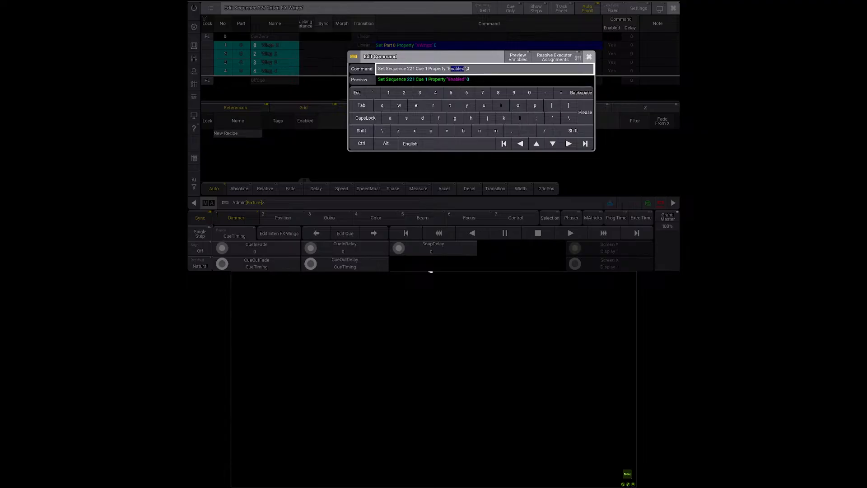
{"action": "type", "text": "XWings"}
{"action": "left_click", "coordinate": [384, 69]}
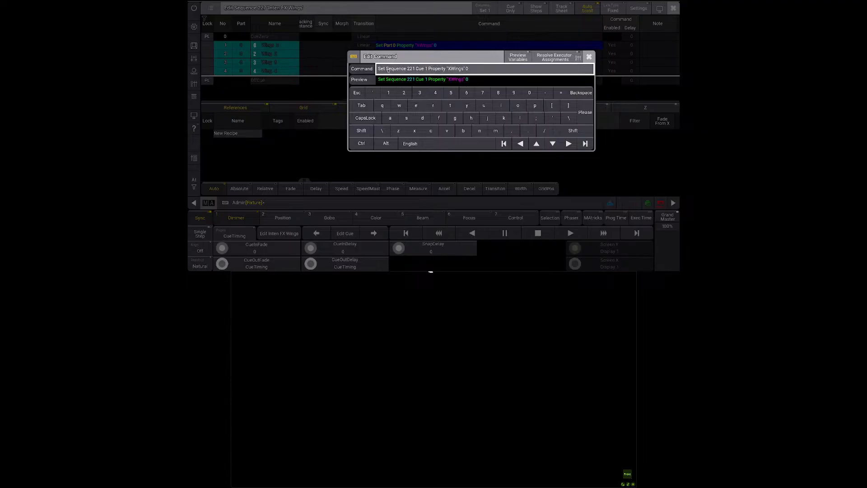
{"action": "triple_click", "coordinate": [412, 69]}
{"action": "key", "text": "Return"}
{"action": "left_click", "coordinate": [410, 53]}
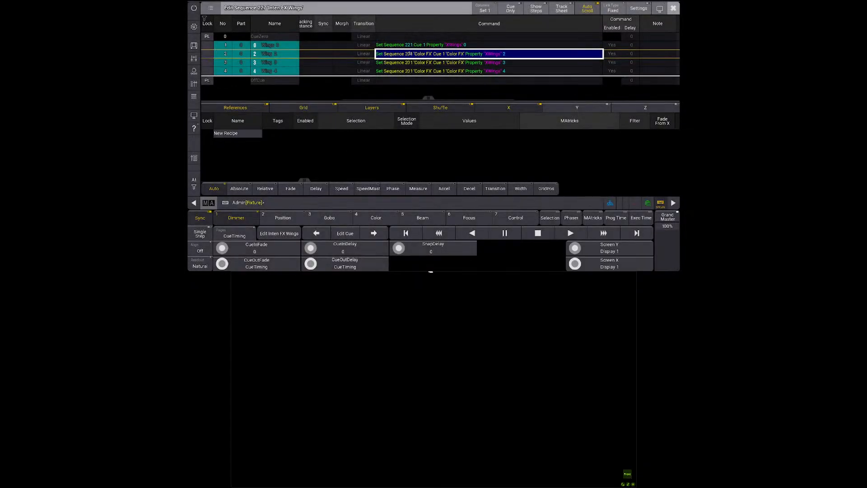
{"action": "key", "text": "Escape"}
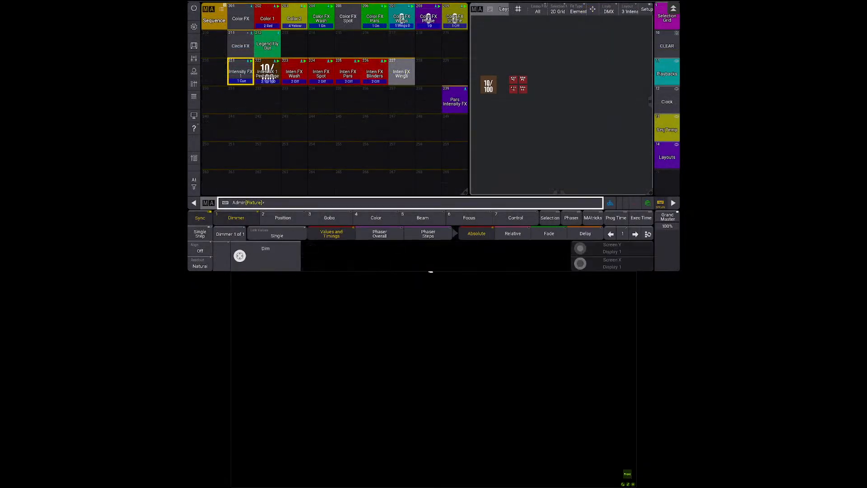
Step: Set XWings to 2 for the recipes in cue 1 of sequence 221 Intensity FX 1
{"action": "left_click", "coordinate": [235, 73]}
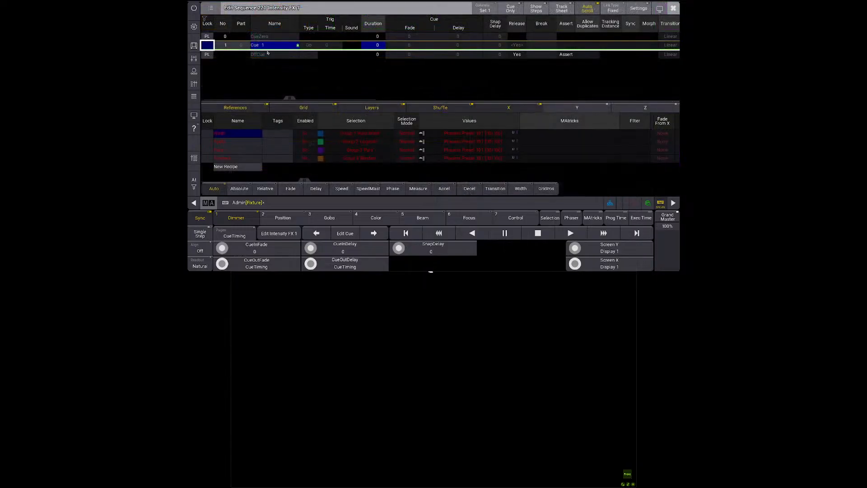
{"action": "left_click_drag", "start_coordinate": [489, 154], "coordinate": [331, 145]}
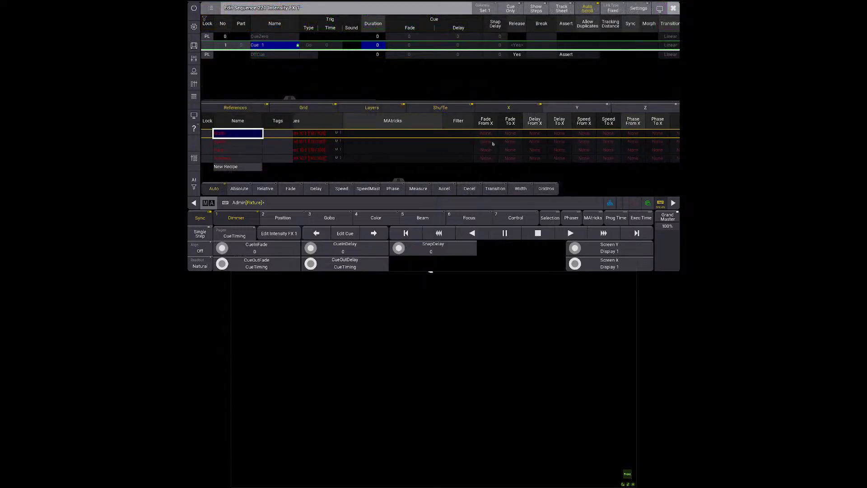
{"action": "left_click_drag", "start_coordinate": [493, 144], "coordinate": [406, 142]}
{"action": "left_click_drag", "start_coordinate": [541, 144], "coordinate": [414, 145]}
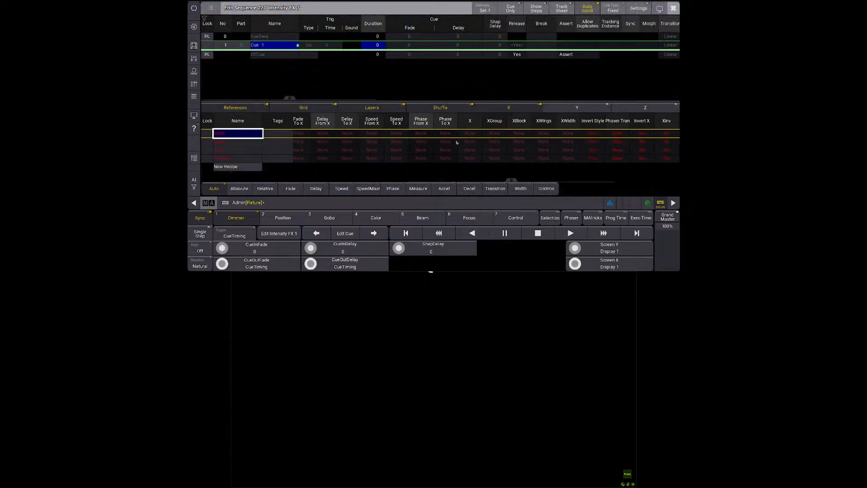
{"action": "right_click", "coordinate": [544, 134]}
{"action": "key", "text": "Escape"}
{"action": "left_click_drag", "start_coordinate": [543, 134], "coordinate": [549, 161]}
{"action": "right_click", "coordinate": [547, 156]}
{"action": "type", "text": "2"}
{"action": "key", "text": "Return"}
{"action": "right_click", "coordinate": [549, 161]}
{"action": "type", "text": "2"}
{"action": "key", "text": "Return"}
{"action": "key", "text": "Escape"}
Step: Run the Inten FX Wings sequence and check the XWings values of sequence 221's recipes
{"action": "key", "text": "g"}
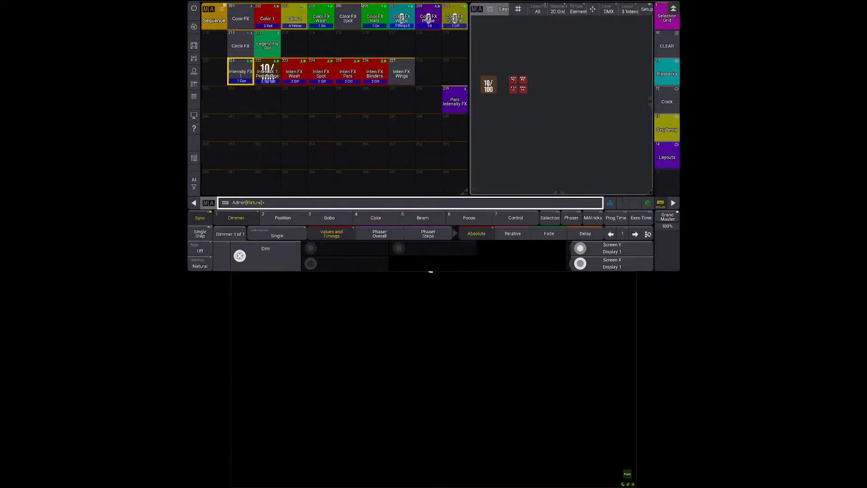
{"action": "left_click", "coordinate": [403, 71]}
{"action": "right_click", "coordinate": [240, 73]}
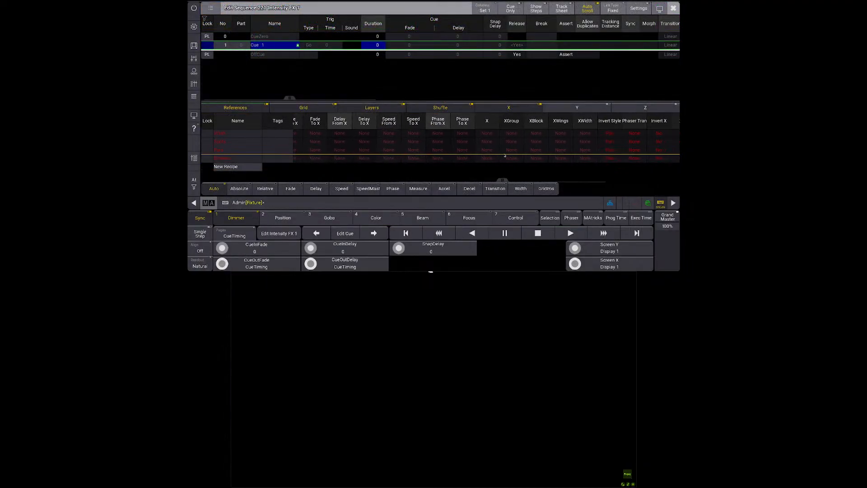
{"action": "key", "text": "Escape"}
Step: In the Inten FX Wings sequence, wrap the Wings 0 command's target in #[ ] so it reads Set #[Sequence 221 Cue 1] Property "XWings" 0
{"action": "right_click", "coordinate": [404, 71]}
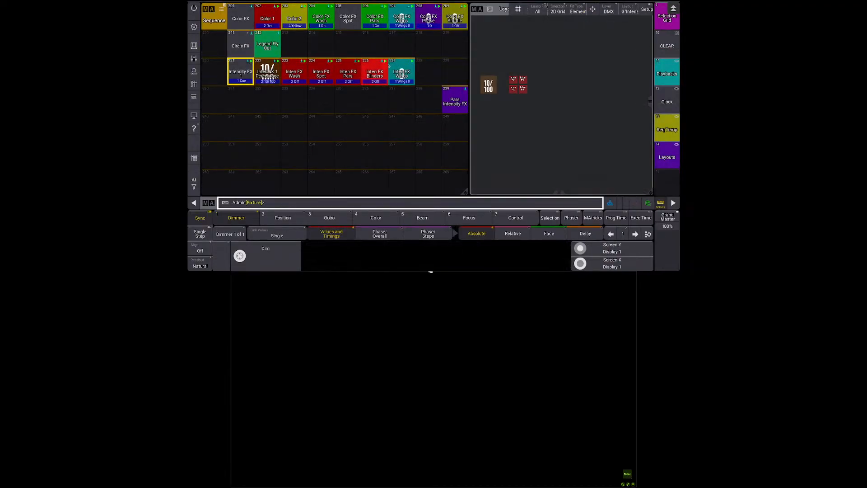
{"action": "scroll", "coordinate": [326, 62], "scroll_direction": "right", "scroll_amount": 5}
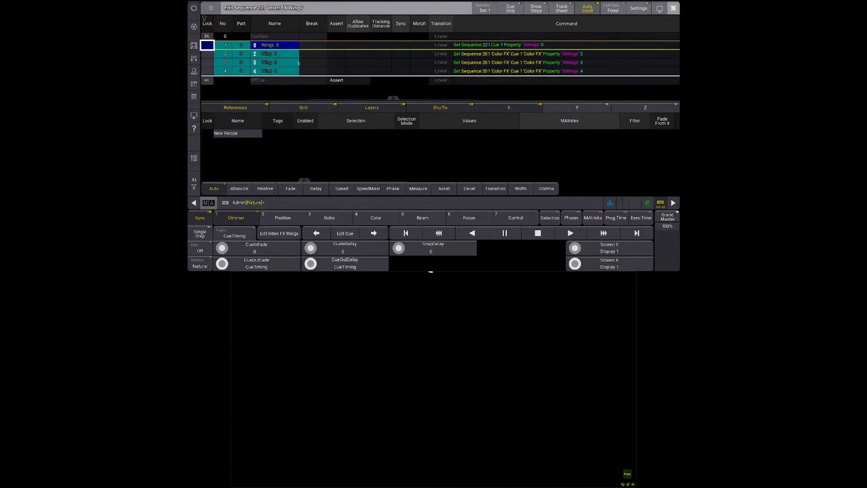
{"action": "double_click", "coordinate": [483, 47]}
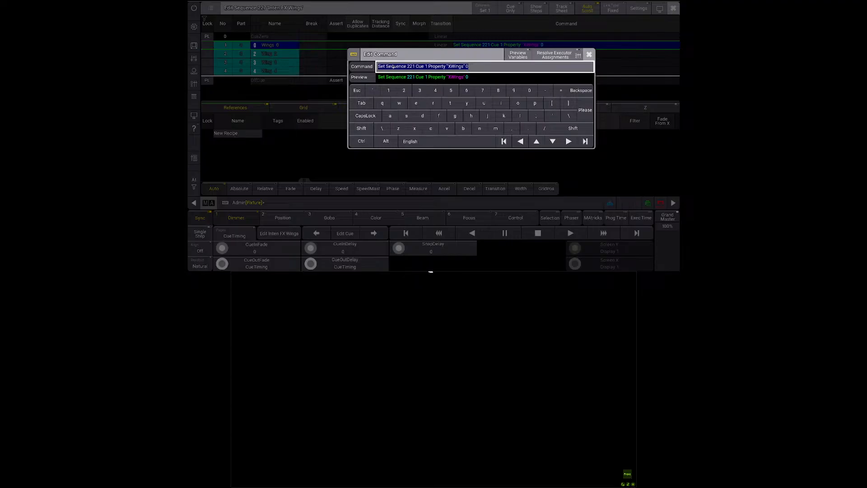
{"action": "left_click", "coordinate": [389, 67]}
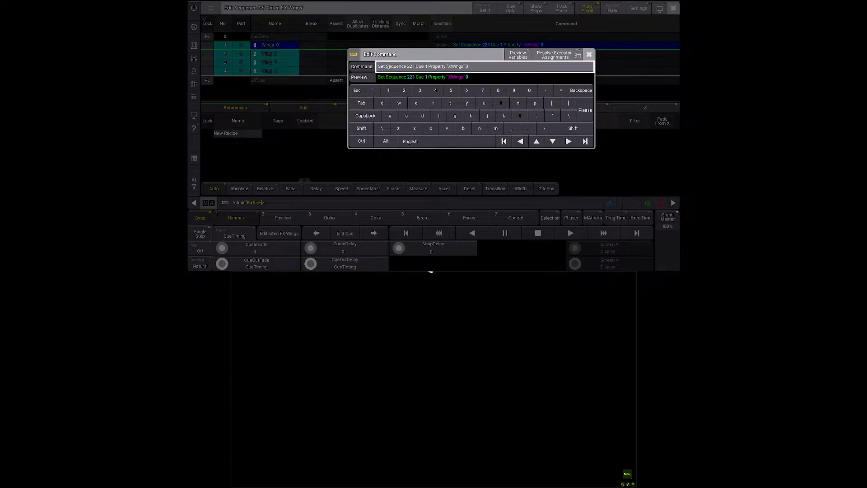
{"action": "type", "text": "#"}
{"action": "key", "text": "BackSpace"}
{"action": "type", "text": "#["}
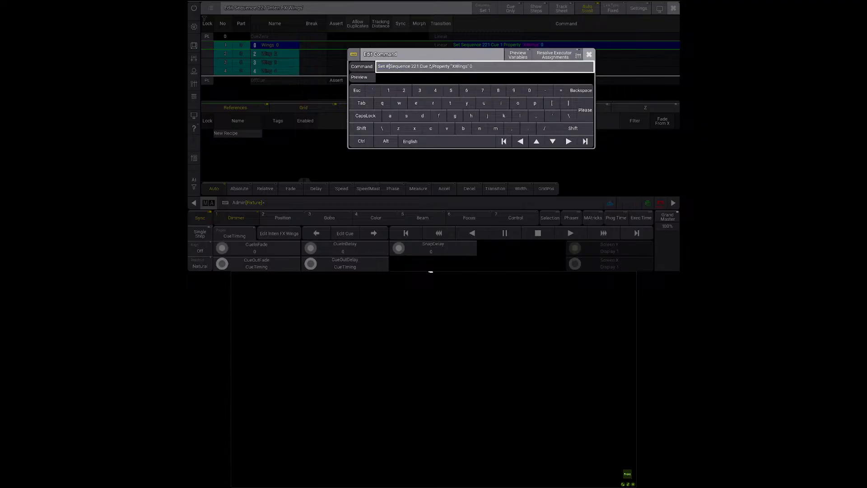
{"action": "left_click", "coordinate": [431, 66]}
{"action": "type", "text": "]"}
{"action": "key", "text": "Return"}
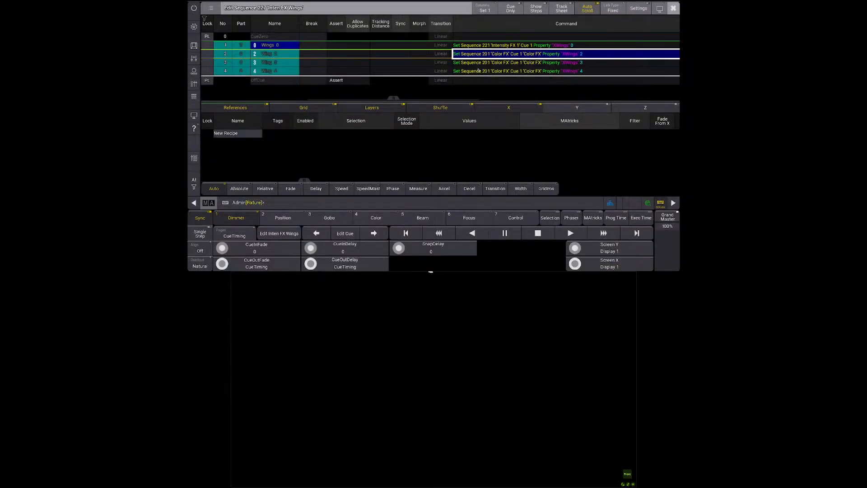
Step: Replace the Wings 2 cue's command with Set #[Sequence 221 Cue 1] Property "XWings" 2
{"action": "left_click", "coordinate": [477, 55]}
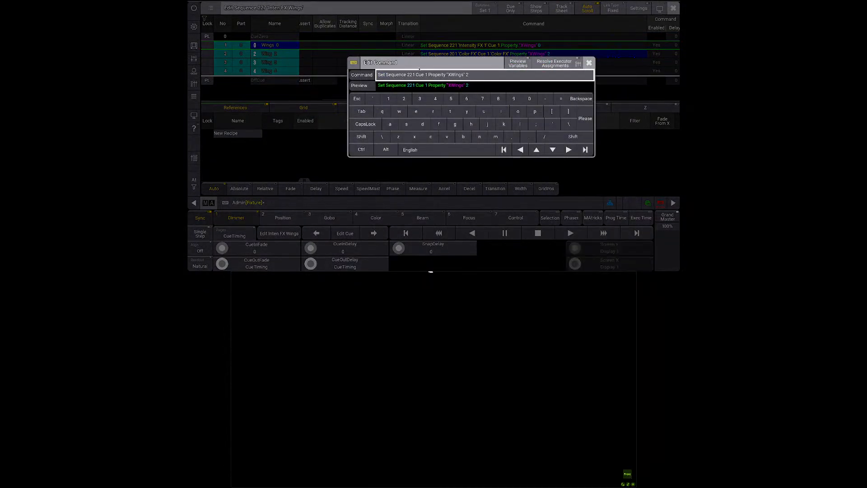
{"action": "left_click", "coordinate": [389, 75]}
{"action": "type", "text": "#"}
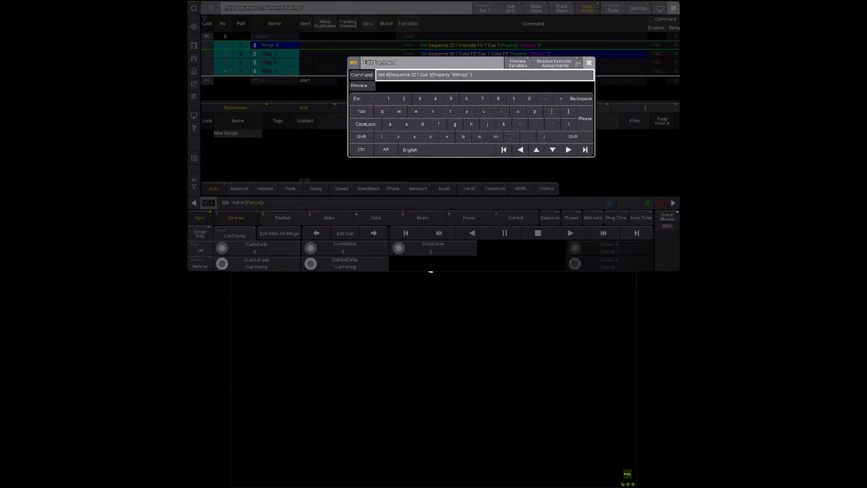
{"action": "key", "text": "Return"}
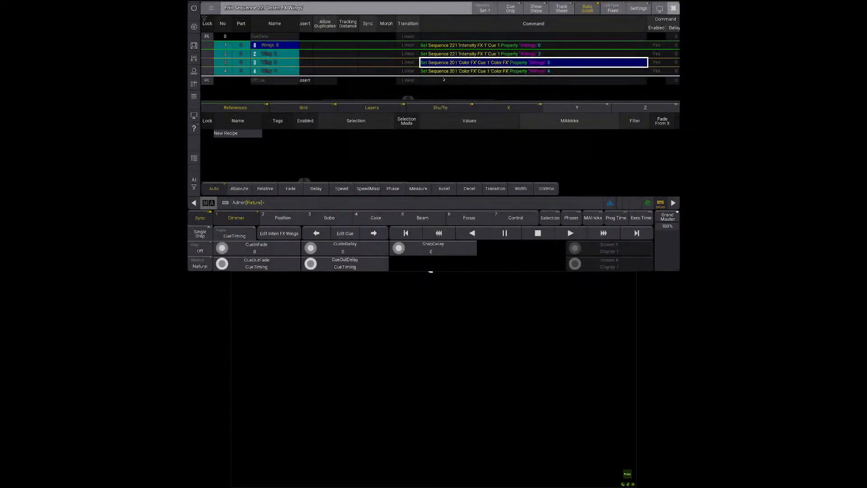
Step: Replace the Wings 3 cue's command with Set #[Sequence 221 Cue 1] Property "XWings" 3
{"action": "left_click", "coordinate": [481, 64]}
{"action": "left_click", "coordinate": [482, 64]}
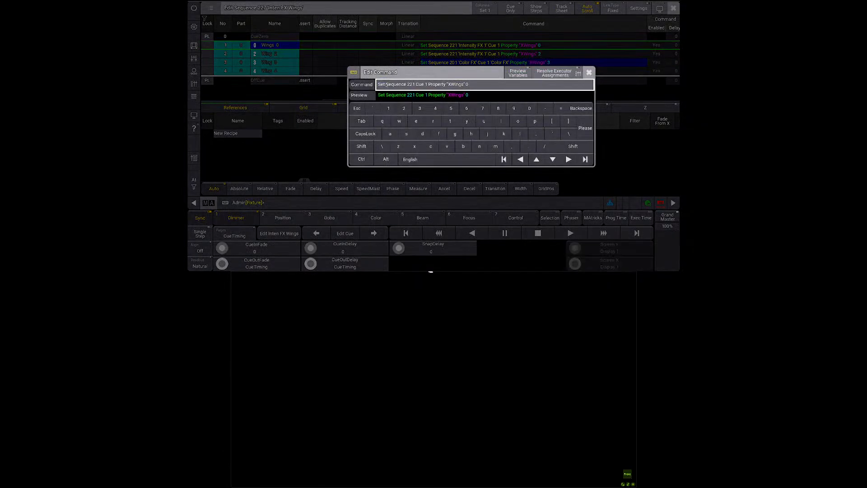
{"action": "left_click", "coordinate": [391, 85]}
{"action": "type", "text": "#["}
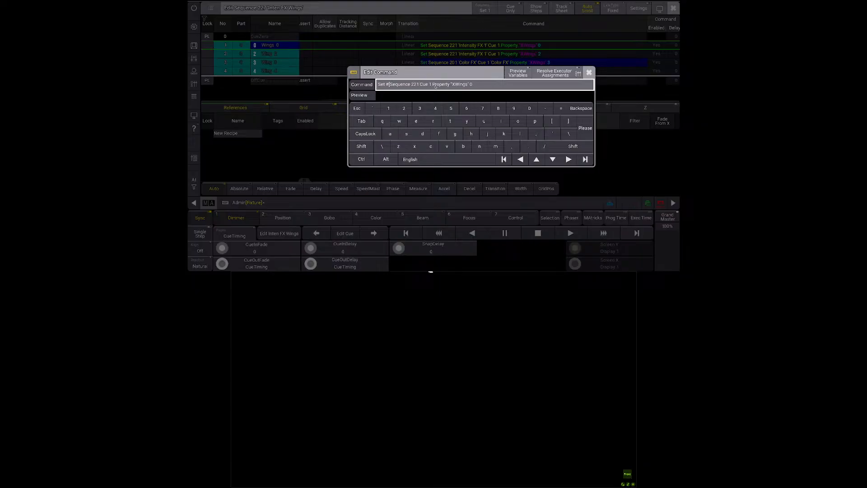
{"action": "left_click", "coordinate": [435, 85]}
{"action": "type", "text": "]"}
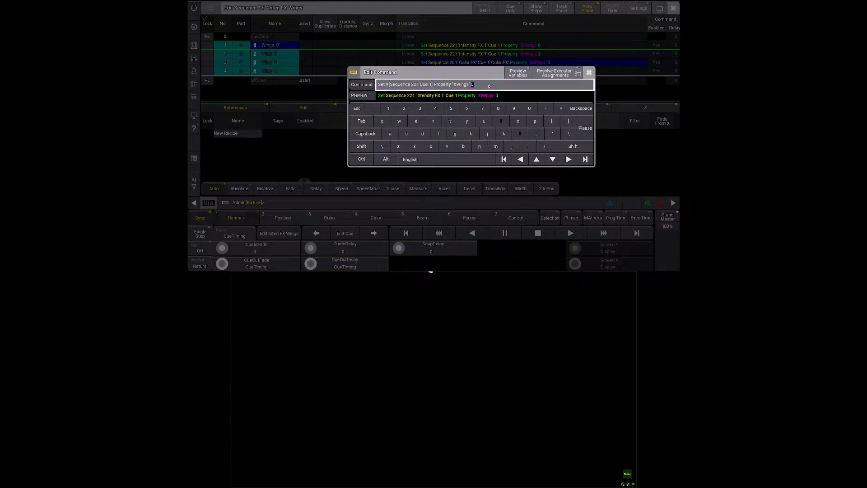
{"action": "key", "text": "Return"}
Step: Replace the Wings 4 cue's command with Set #[Sequence 221 Cue 1] Property "XWings" 4 and close the sequence editor
{"action": "left_click", "coordinate": [504, 71]}
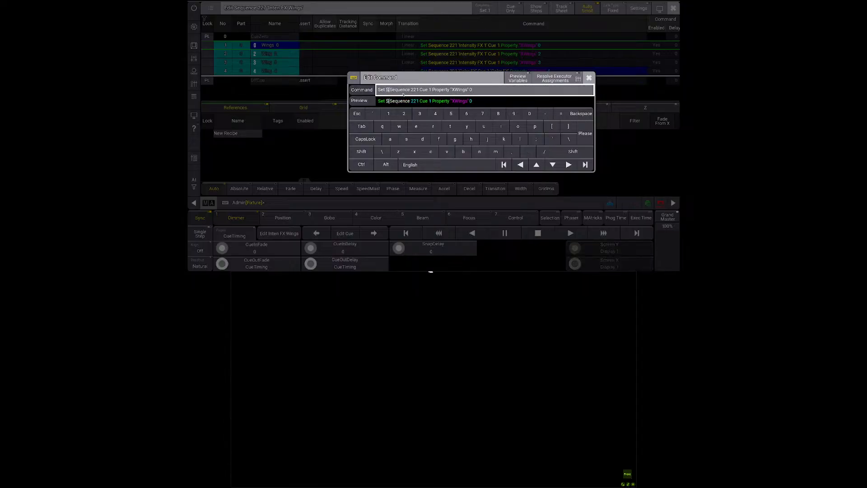
{"action": "type", "text": "#"}
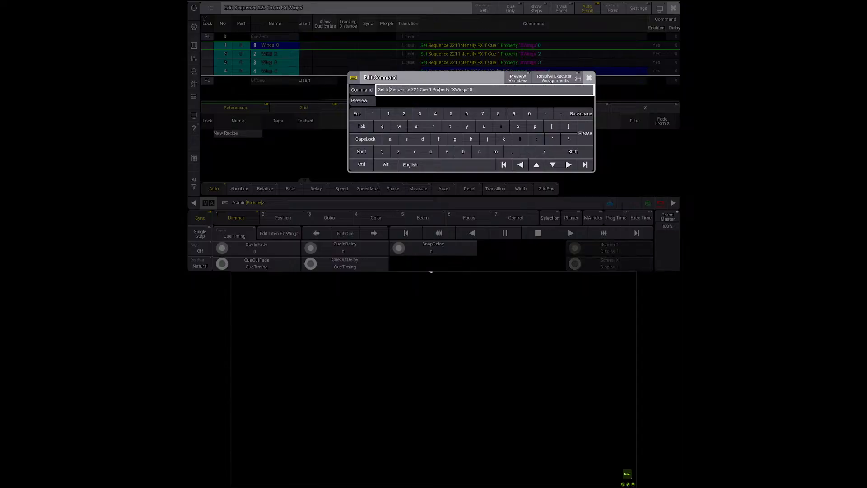
{"action": "type", "text": "]"}
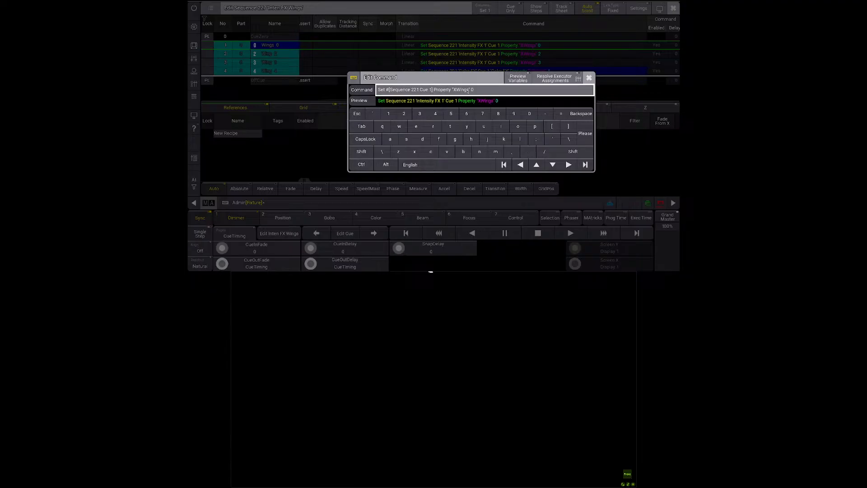
{"action": "type", "text": "4"}
{"action": "key", "text": "Return"}
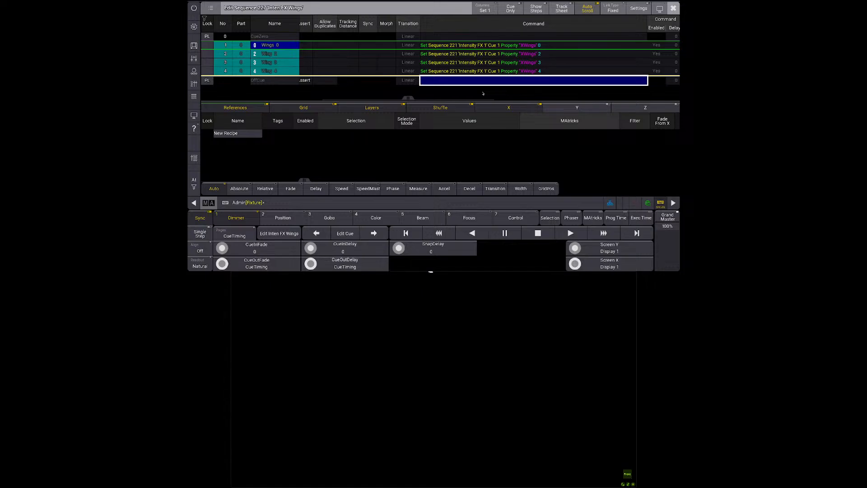
{"action": "key", "text": "Escape"}
Step: Copy the Color FX Phase sequence to slot 228 and rename the copy Inten FX Phase
{"action": "key", "text": "c"}
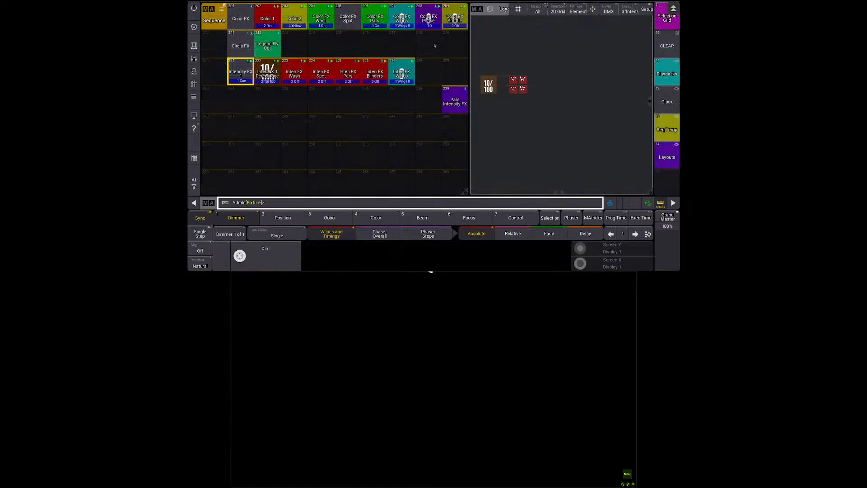
{"action": "left_click", "coordinate": [428, 19]}
{"action": "left_click", "coordinate": [428, 73]}
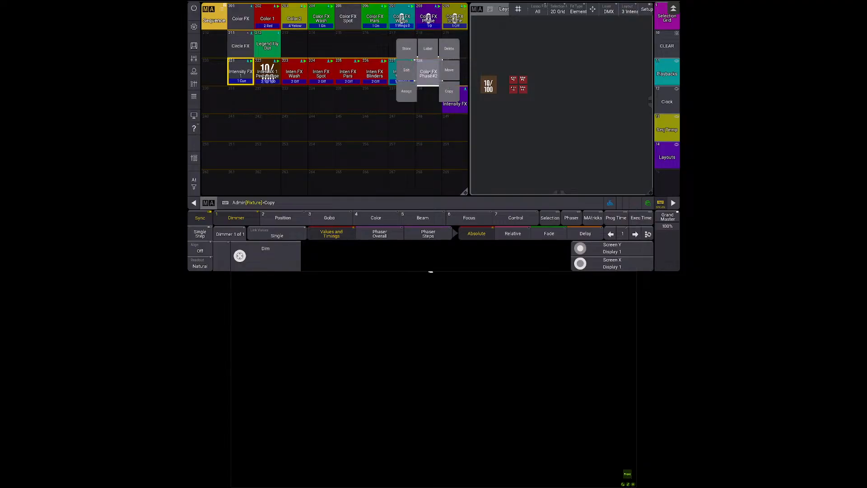
{"action": "right_click", "coordinate": [428, 72]}
{"action": "left_click", "coordinate": [426, 52]}
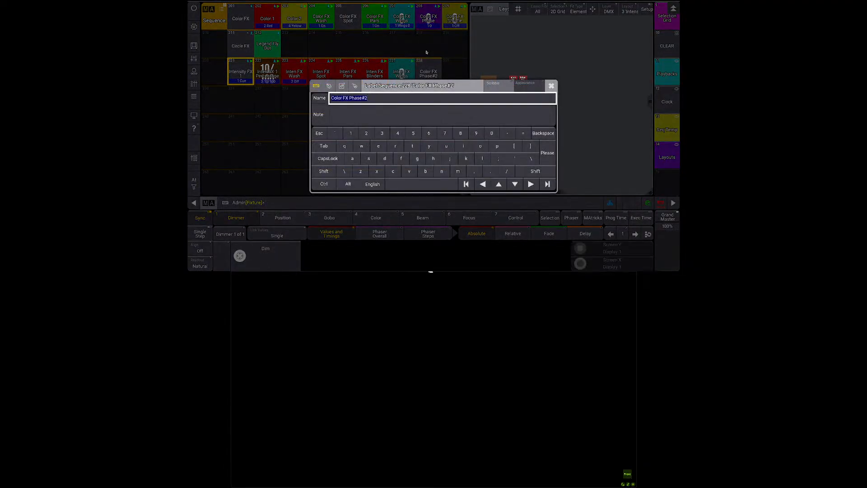
{"action": "type", "text": "Inten FX Phase"}
{"action": "key", "text": "Return"}
Step: Open Inten FX Phase for editing and replace cue 1's command text with Set Sequence 221 Cue 1 Property "XWings" 0
{"action": "right_click", "coordinate": [434, 76]}
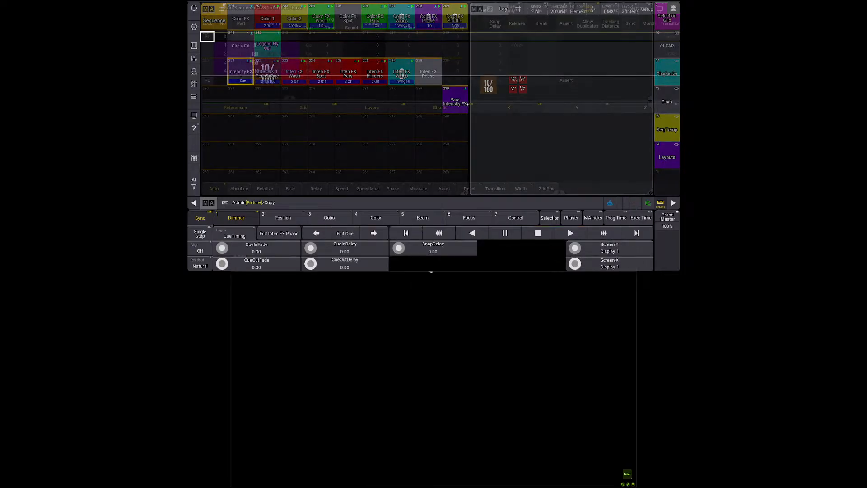
{"action": "scroll", "coordinate": [426, 60], "scroll_direction": "right", "scroll_amount": 5}
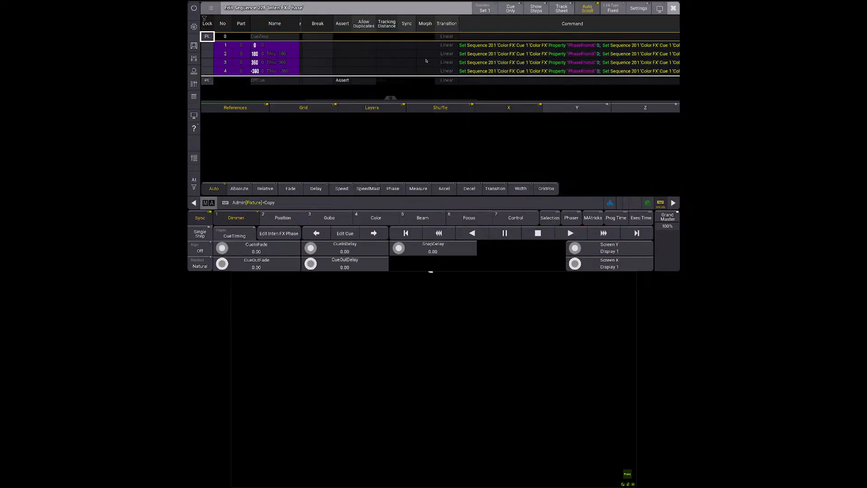
{"action": "right_click", "coordinate": [499, 53]}
{"action": "key", "text": "Escape"}
{"action": "right_click", "coordinate": [502, 46]}
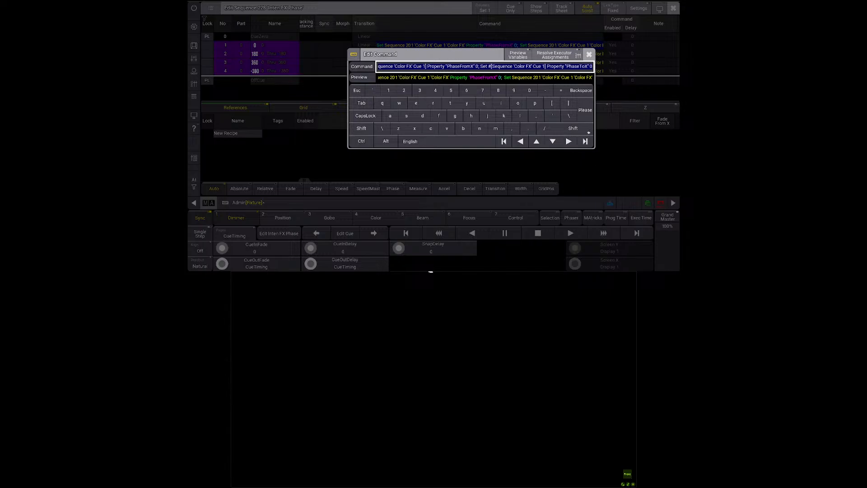
{"action": "left_click", "coordinate": [460, 67]}
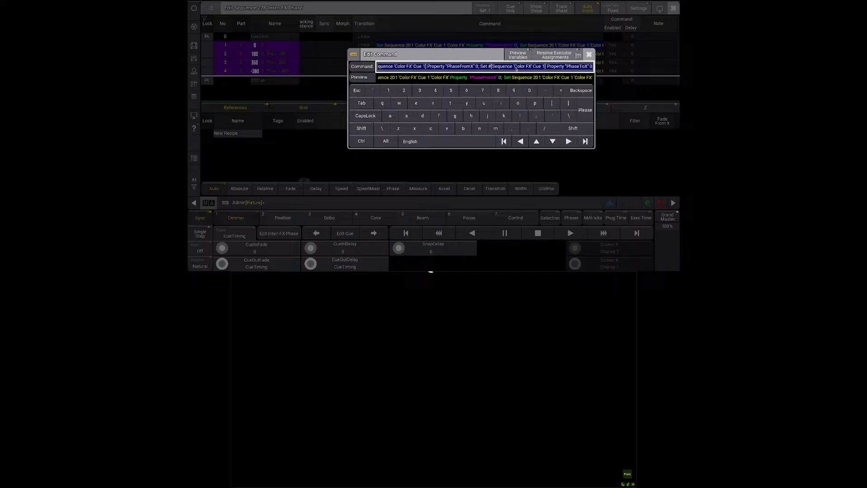
{"action": "type", "text": "Set Sequence 221 Cue 1 Property \"XWings\" 0"}
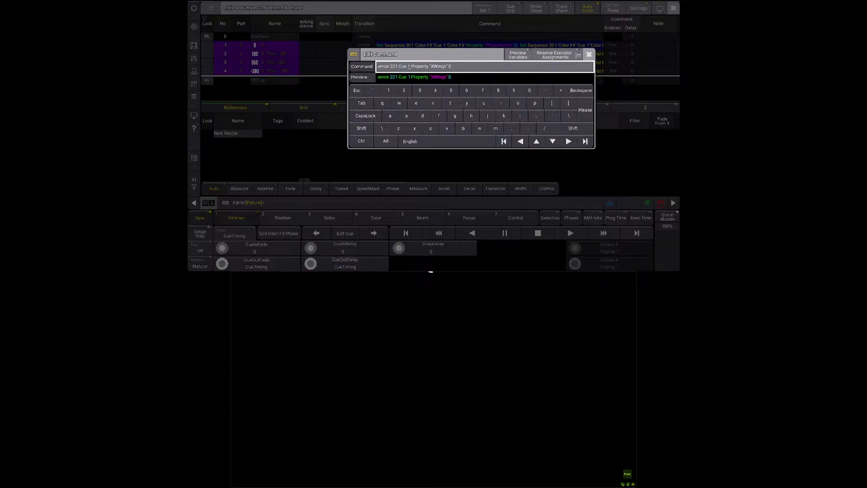
Step: Change the property in cue 1's command from XWings to PhaseFromX and apply the command
{"action": "left_click_drag", "start_coordinate": [443, 68], "coordinate": [388, 67]}
{"action": "left_click", "coordinate": [445, 67]}
{"action": "key", "text": "BackSpace"}
{"action": "key", "text": "BackSpace"}
{"action": "key", "text": "BackSpace"}
{"action": "key", "text": "BackSpace"}
{"action": "key", "text": "BackSpace"}
{"action": "key", "text": "BackSpace"}
{"action": "type", "text": "PhaseFromX"}
{"action": "key", "text": "ctrl+a"}
{"action": "left_click", "coordinate": [450, 68]}
{"action": "key", "text": "ctrl+a"}
{"action": "key", "text": "Return"}
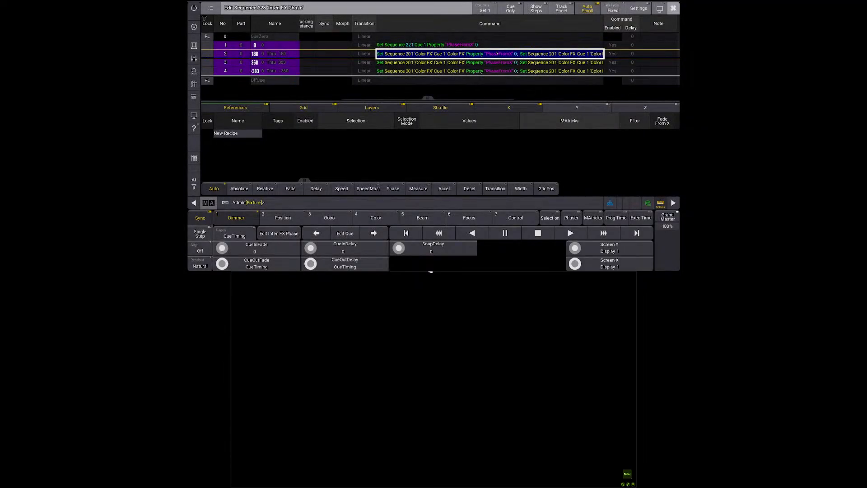
{"action": "key", "text": "Up"}
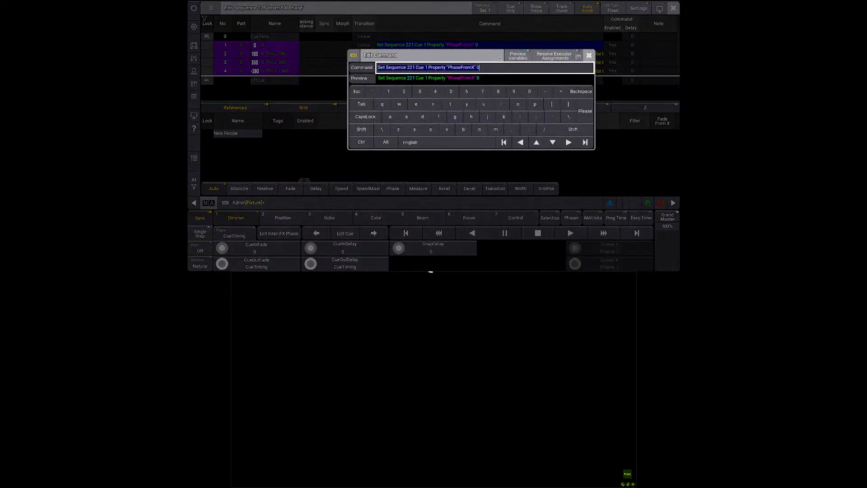
{"action": "key", "text": "BackSpace"}
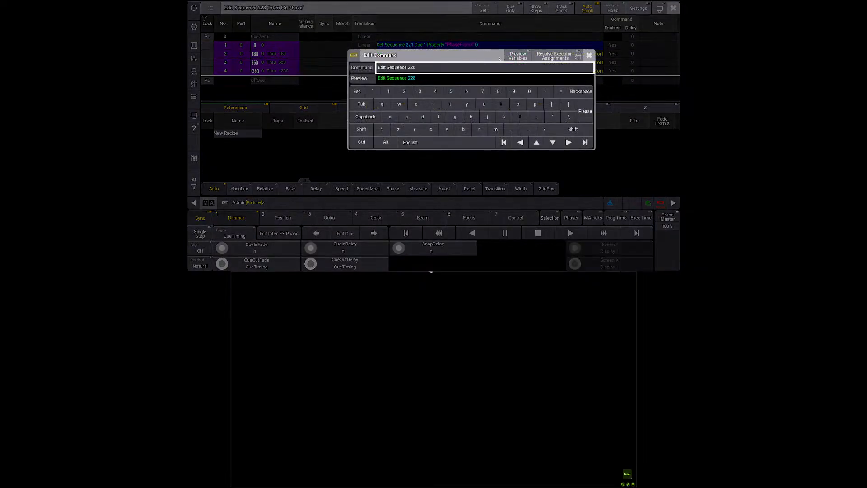
{"action": "key", "text": "Escape"}
Step: Wrap the Sequence 221 Cue 1 target of cue 1's PhaseFromX command in #[ ] and append a second copy of the command after a semicolon
{"action": "left_click", "coordinate": [502, 46]}
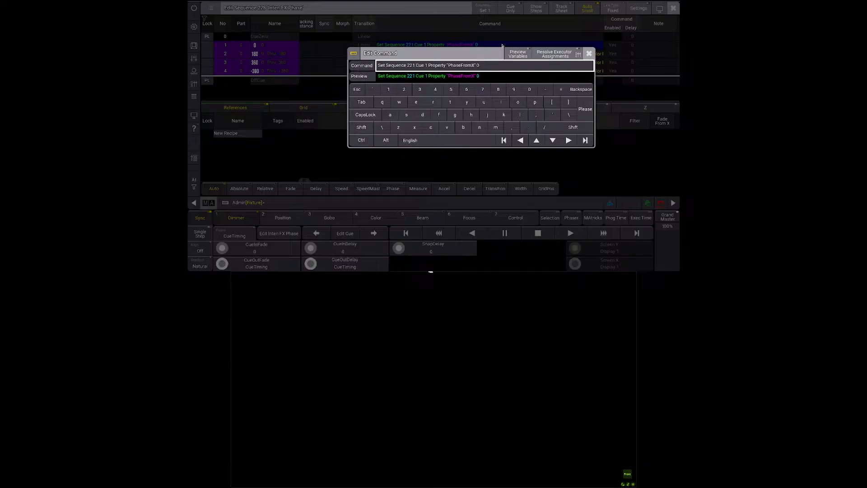
{"action": "left_click", "coordinate": [388, 66]}
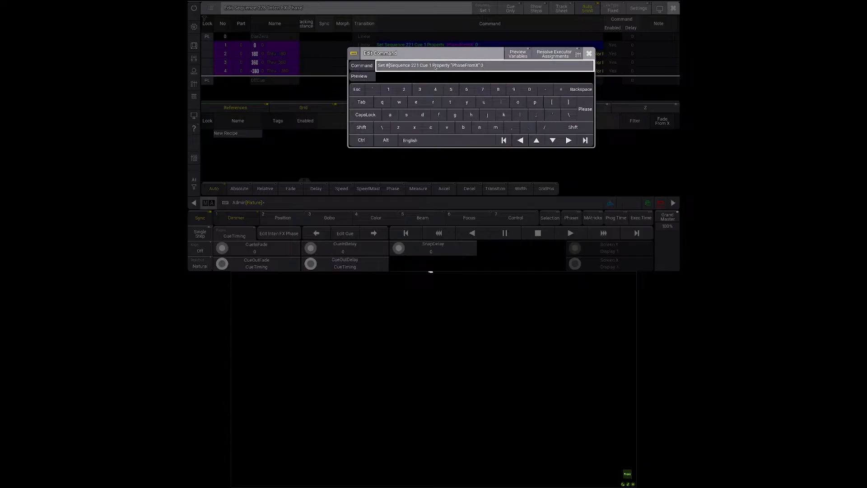
{"action": "type", "text": "]"}
{"action": "key", "text": "ctrl+a"}
{"action": "key", "text": "ctrl+c"}
{"action": "key", "text": "Right"}
{"action": "type", "text": ";"}
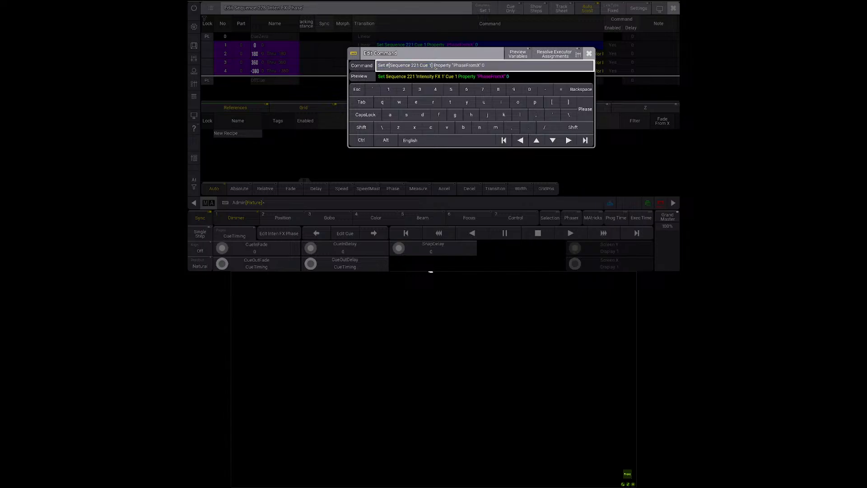
{"action": "key", "text": "ctrl+v"}
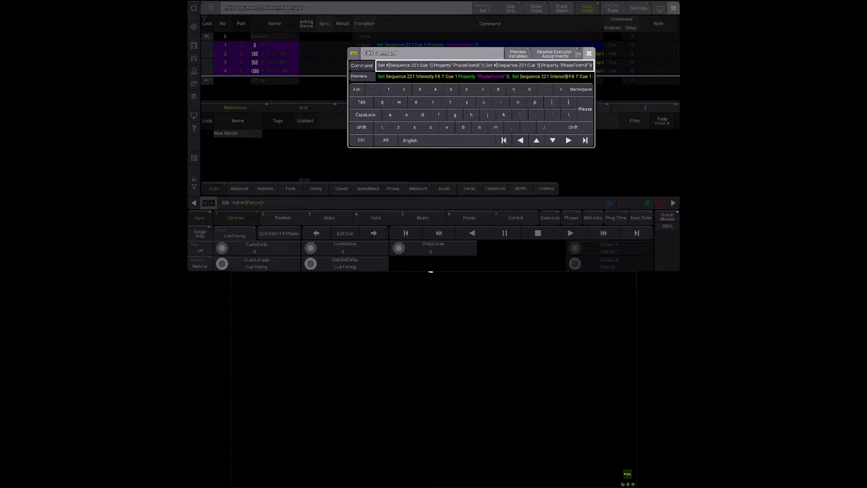
{"action": "key", "text": "Return"}
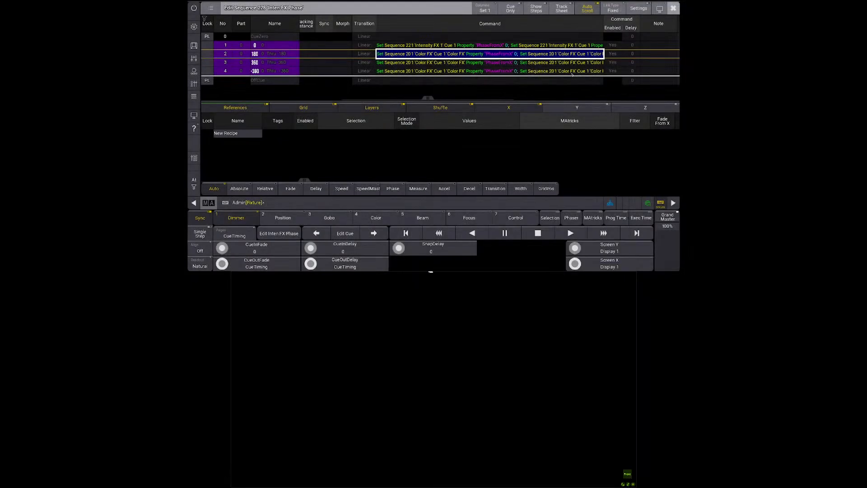
Step: Copy cue 1's doubled PhaseFromX command into cue 2 of Inten FX Phase, replacing its Color FX command
{"action": "right_click", "coordinate": [547, 46]}
{"action": "key", "text": "ctrl+c"}
{"action": "key", "text": "Escape"}
{"action": "right_click", "coordinate": [536, 54]}
{"action": "key", "text": "ctrl+v"}
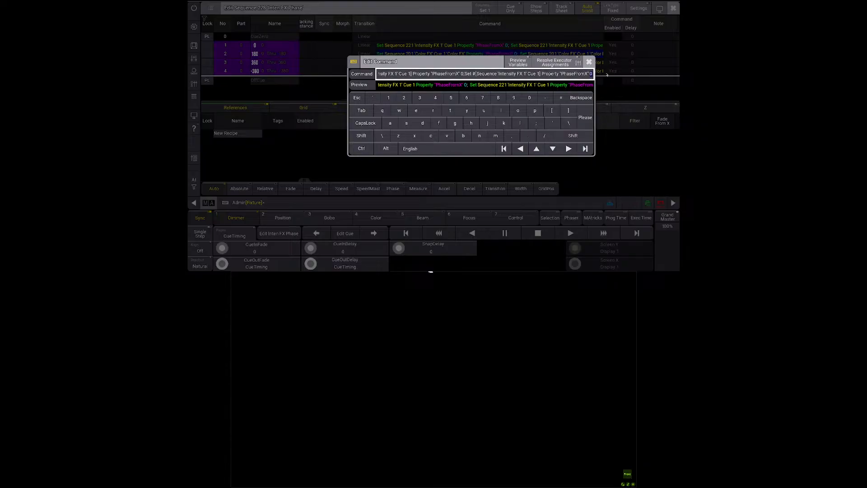
{"action": "key", "text": "Return"}
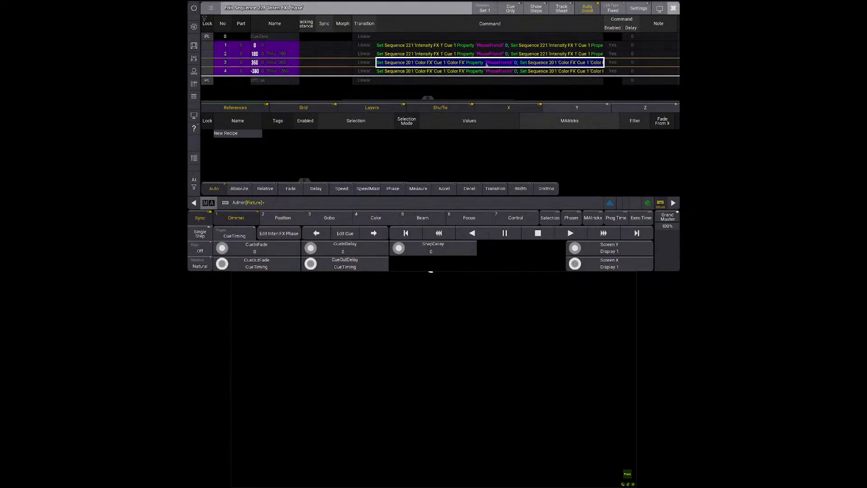
Step: Paste the doubled PhaseFromX command into cue 3 of Inten FX Phase and set its second value to 360
{"action": "right_click", "coordinate": [486, 63]}
{"action": "key", "text": "ctrl+v"}
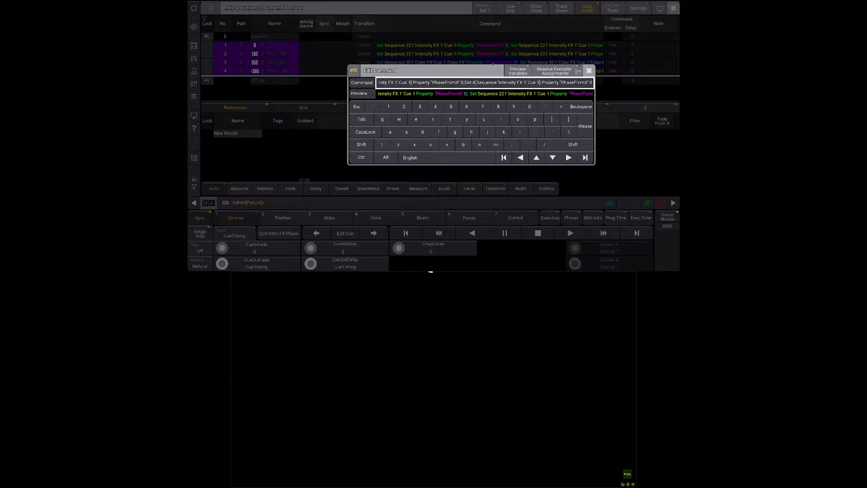
{"action": "key", "text": "BackSpace"}
{"action": "key", "text": "Return"}
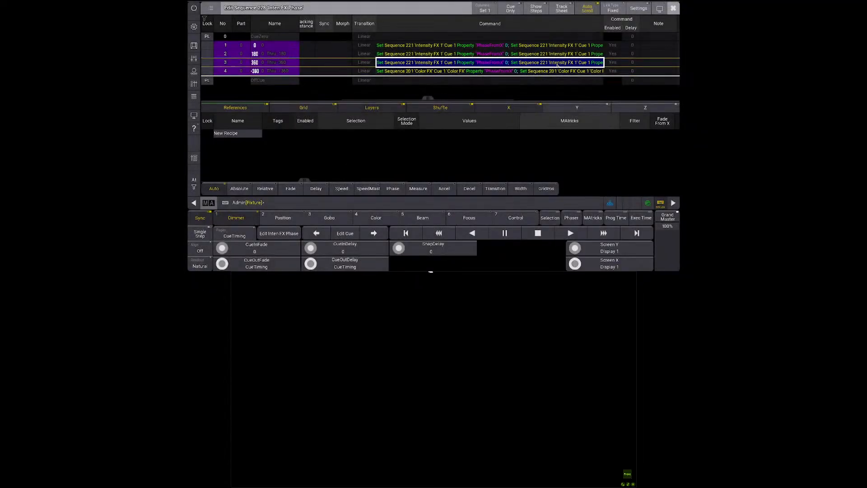
Step: Replace cue 4's Color FX command with the doubled Intensity FX 1 PhaseFromX command ending in 360
{"action": "right_click", "coordinate": [565, 71]}
{"action": "key", "text": "Return"}
{"action": "right_click", "coordinate": [567, 73]}
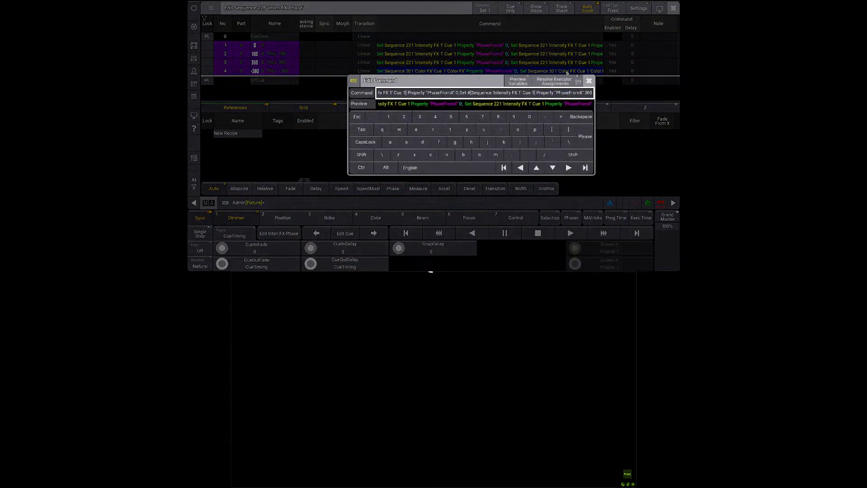
Step: Apply the edited command to cue 4 of the Inten FX Phase sequence and close the sequence editor
{"action": "key", "text": "Return"}
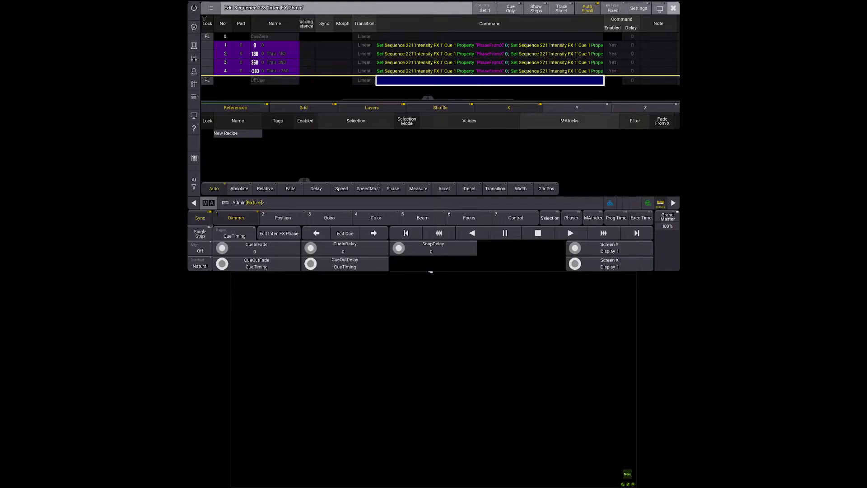
{"action": "key", "text": "Escape"}
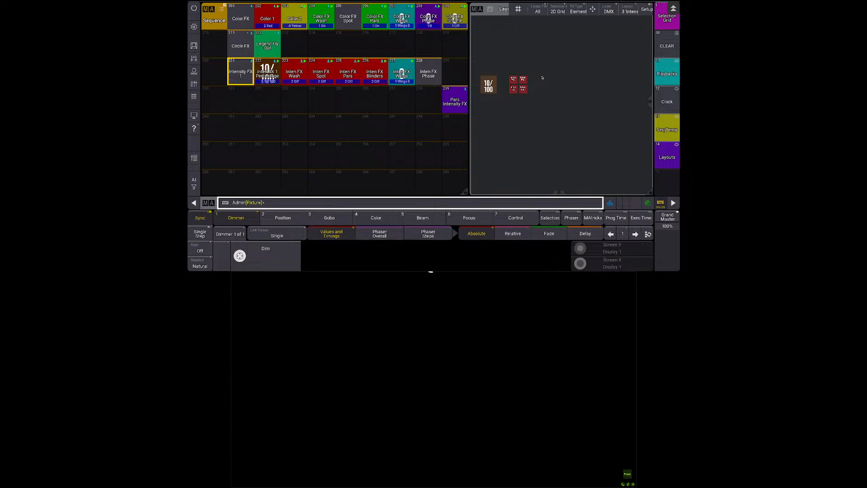
Step: Test the Inten FX Wash, Blinders and Spot toggles in the layout by switching them on and off, ending with Spot on
{"action": "left_click", "coordinate": [514, 80]}
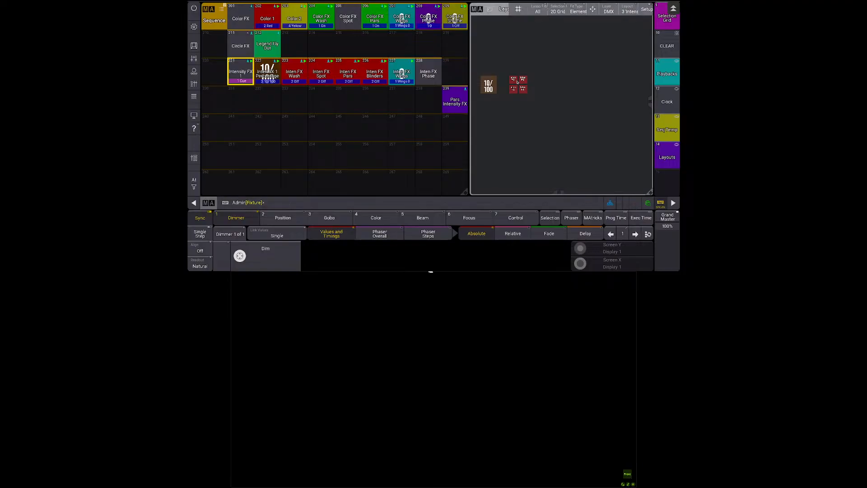
{"action": "left_click", "coordinate": [523, 89]}
{"action": "left_click", "coordinate": [516, 89]}
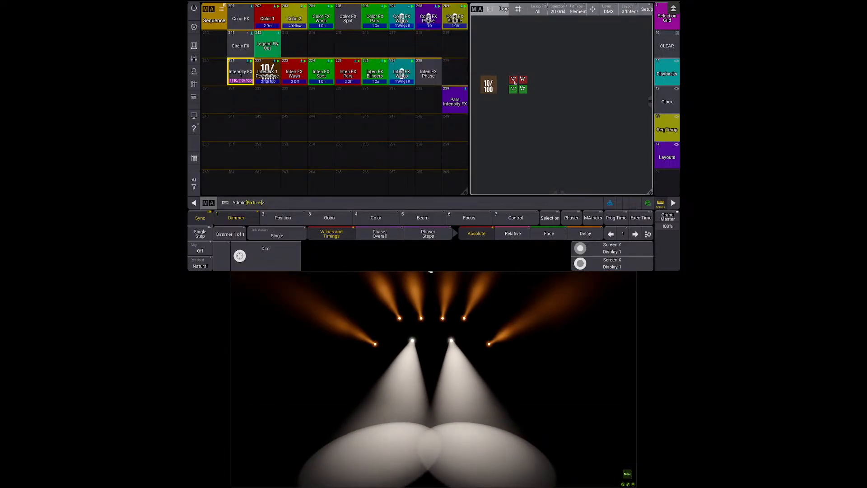
{"action": "left_click", "coordinate": [514, 89]}
{"action": "left_click", "coordinate": [514, 80]}
{"action": "left_click", "coordinate": [523, 89]}
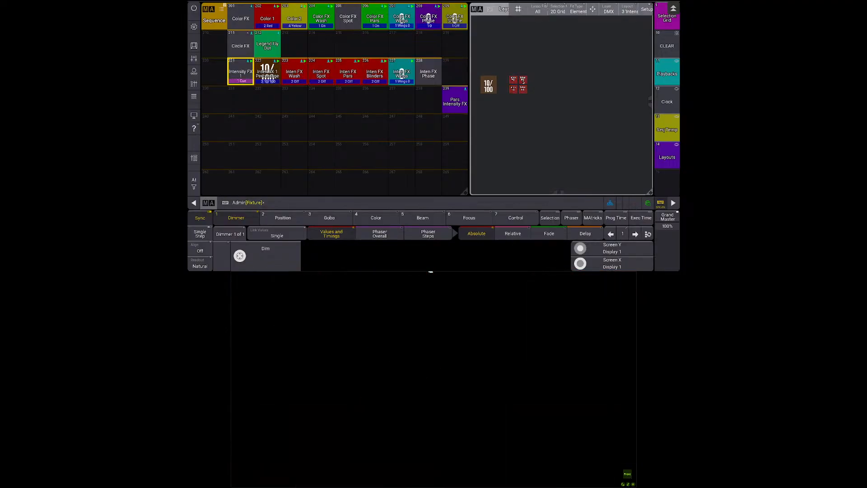
{"action": "left_click", "coordinate": [513, 89]}
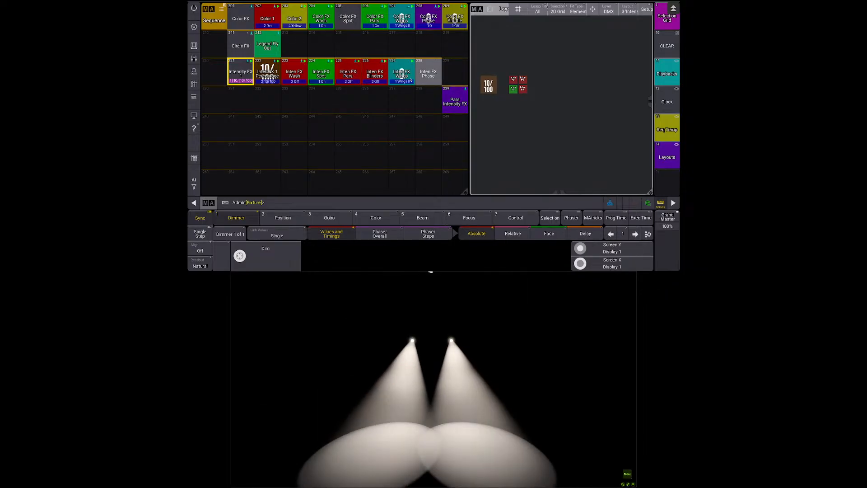
Step: Add the Inten FX Wings sequence to the layout beside the four fixture toggles and enlarge its element to a width of 100
{"action": "left_click_drag", "start_coordinate": [401, 73], "coordinate": [569, 98]}
{"action": "left_click", "coordinate": [647, 9]}
{"action": "scroll", "coordinate": [548, 81], "scroll_direction": "up", "scroll_amount": 2}
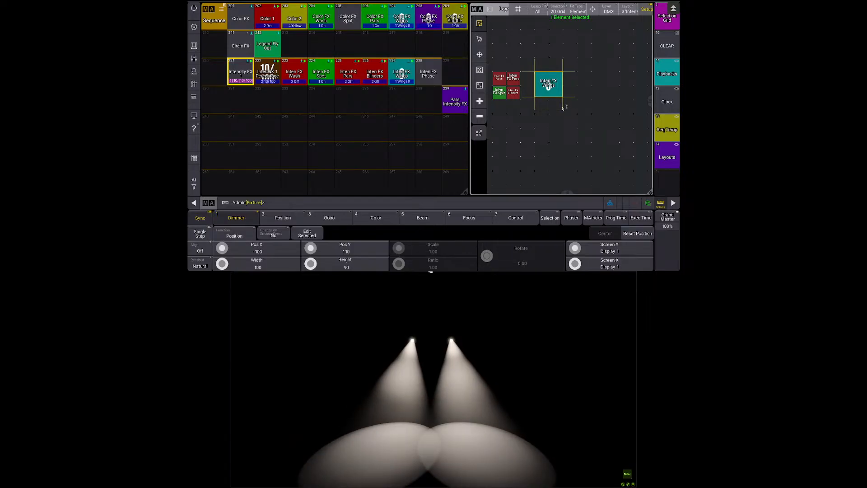
{"action": "left_click", "coordinate": [608, 75]}
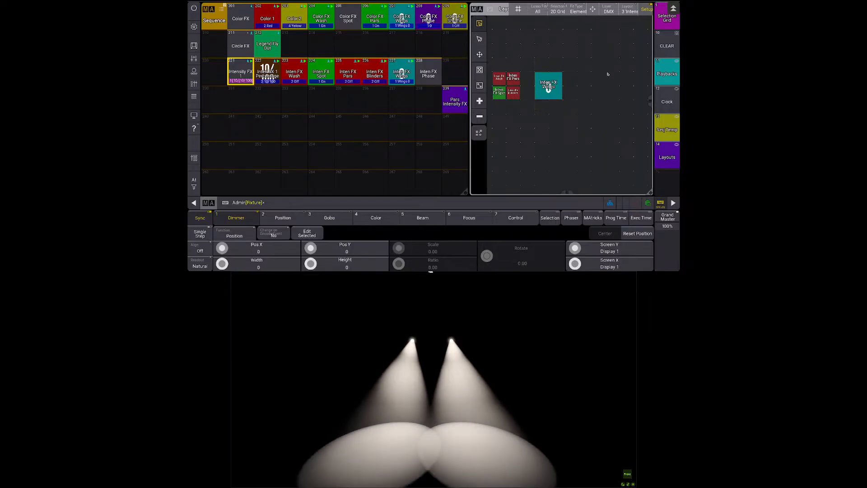
{"action": "left_click", "coordinate": [640, 11]}
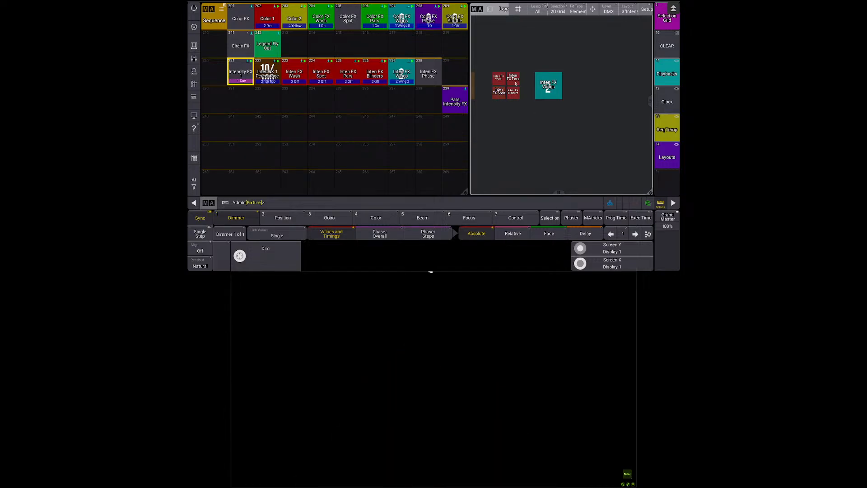
Step: Step through the wings cues in the layout and inspect the cue commands of the Inten FX Wings sequence
{"action": "left_click", "coordinate": [548, 89]}
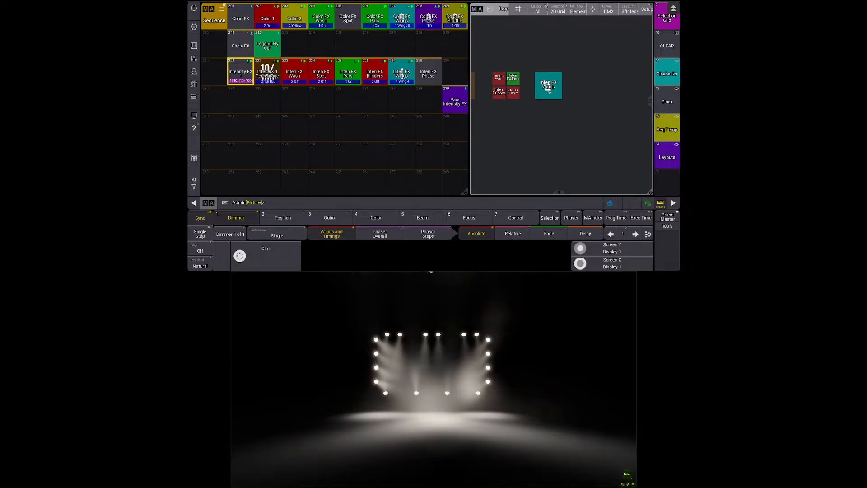
{"action": "left_click", "coordinate": [549, 91]}
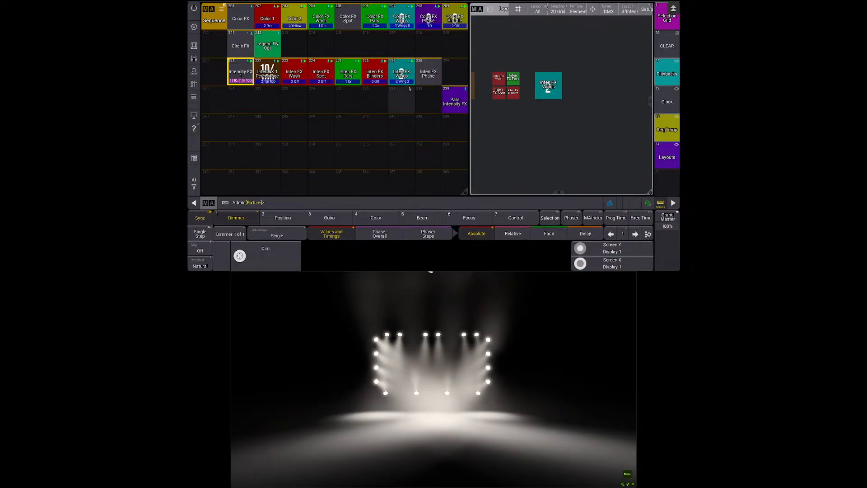
{"action": "right_click", "coordinate": [402, 77]}
{"action": "scroll", "coordinate": [457, 64], "scroll_direction": "right", "scroll_amount": 6}
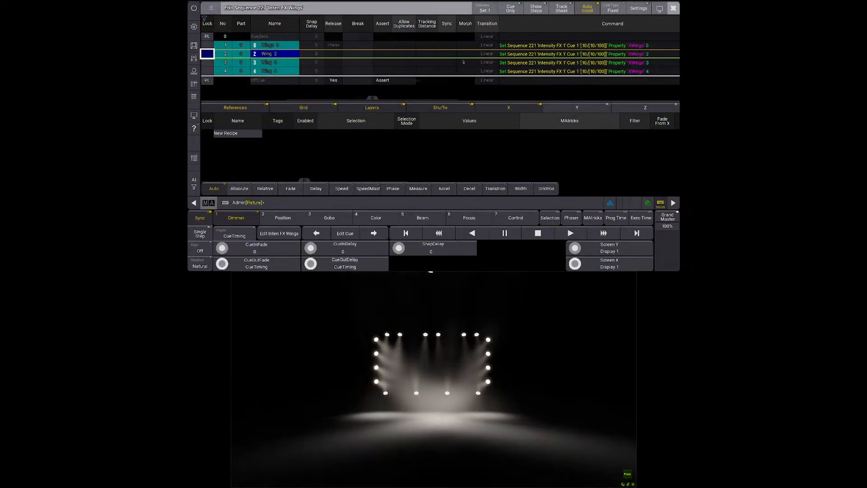
{"action": "key", "text": "Escape"}
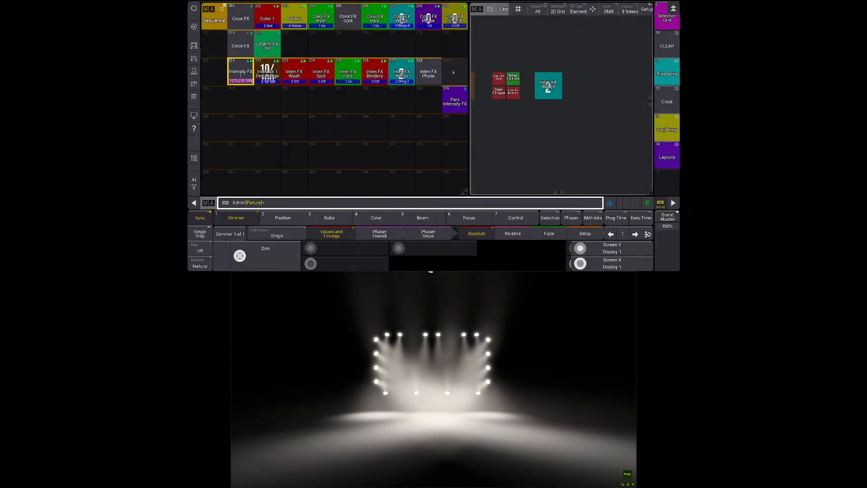
Step: Add the Inten FX Phase sequence to the layout beside the wings element, sized 100 by 100 at X 50, Y 100
{"action": "key", "text": "a"}
{"action": "left_click", "coordinate": [613, 82]}
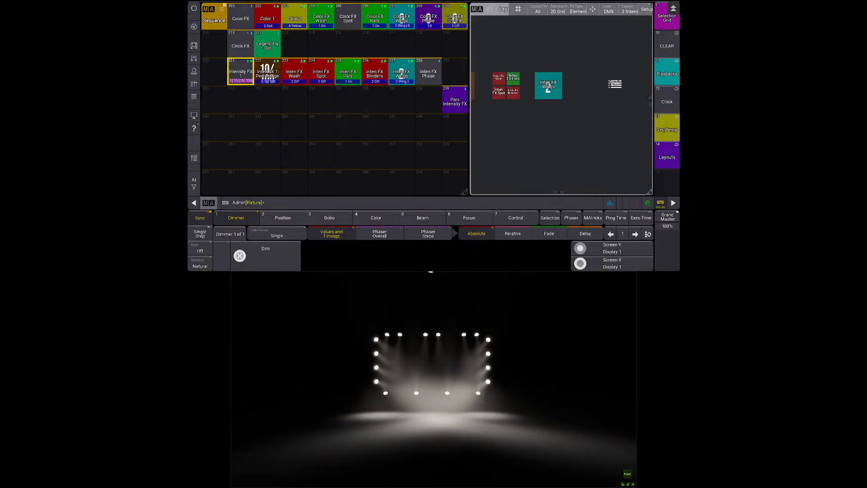
{"action": "left_click", "coordinate": [644, 10]}
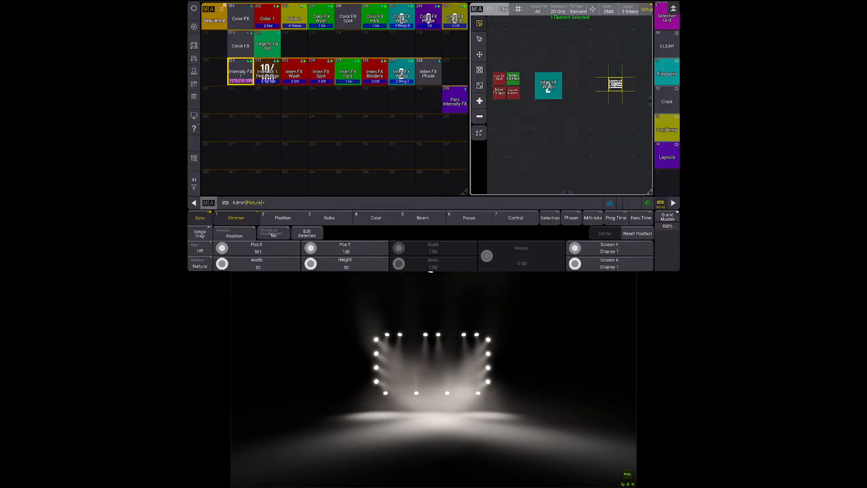
{"action": "mouse_move", "coordinate": [609, 85]}
{"action": "left_mouse_down"}
{"action": "mouse_move", "coordinate": [576, 79]}
{"action": "mouse_move", "coordinate": [591, 110]}
{"action": "mouse_move", "coordinate": [596, 99]}
{"action": "mouse_move", "coordinate": [611, 100]}
{"action": "left_mouse_up"}
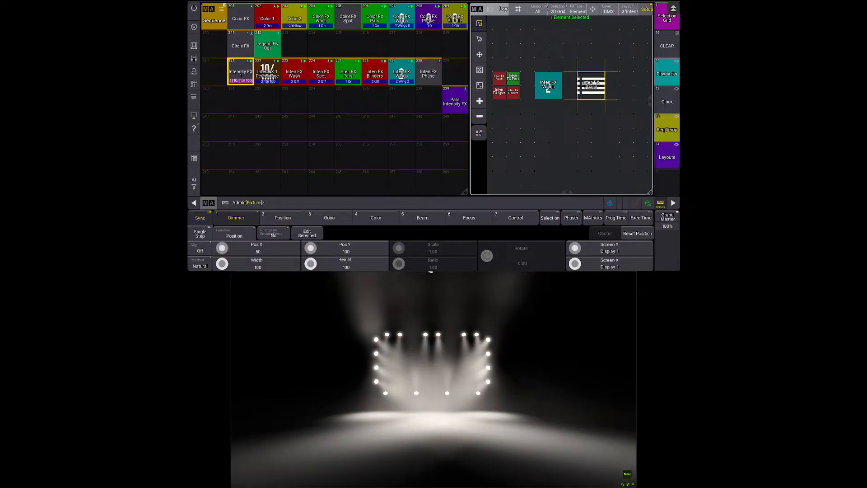
{"action": "left_click", "coordinate": [646, 9]}
Step: Test the phase and wings elements in the layout by stepping through their cues, returning both to 0
{"action": "left_click", "coordinate": [592, 87]}
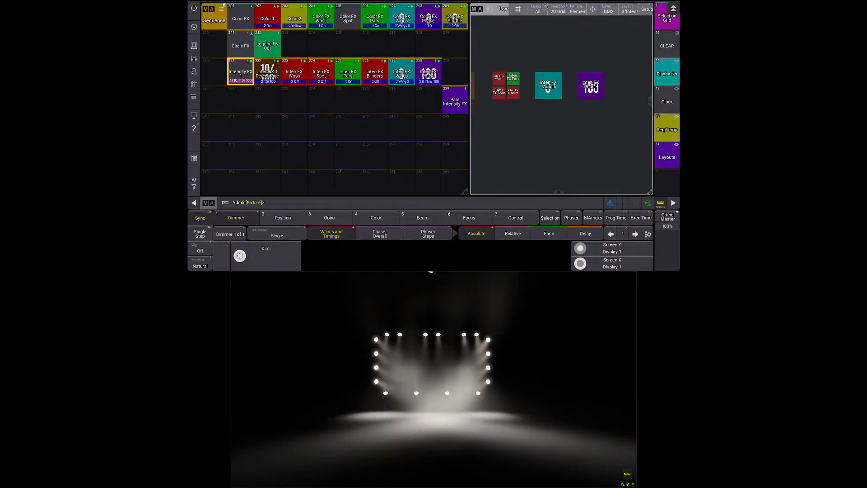
{"action": "left_click", "coordinate": [554, 86]}
{"action": "left_click", "coordinate": [587, 91]}
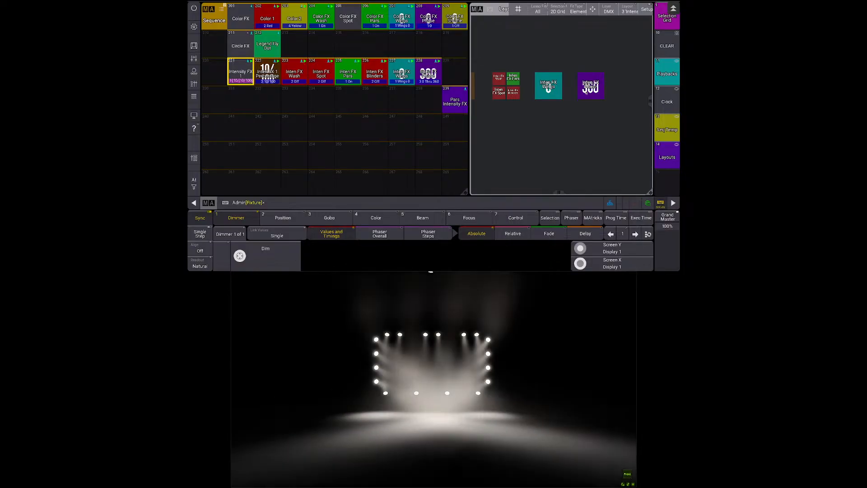
{"action": "left_click", "coordinate": [585, 92]}
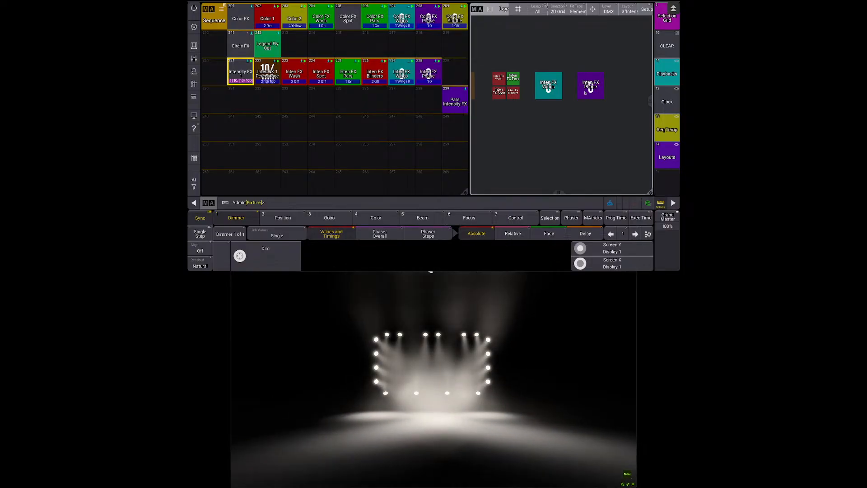
Step: Open the Inten FX Phase sequence and examine the full command of cue 2
{"action": "right_click", "coordinate": [428, 72]}
{"action": "scroll", "coordinate": [387, 69], "scroll_direction": "right", "scroll_amount": 10}
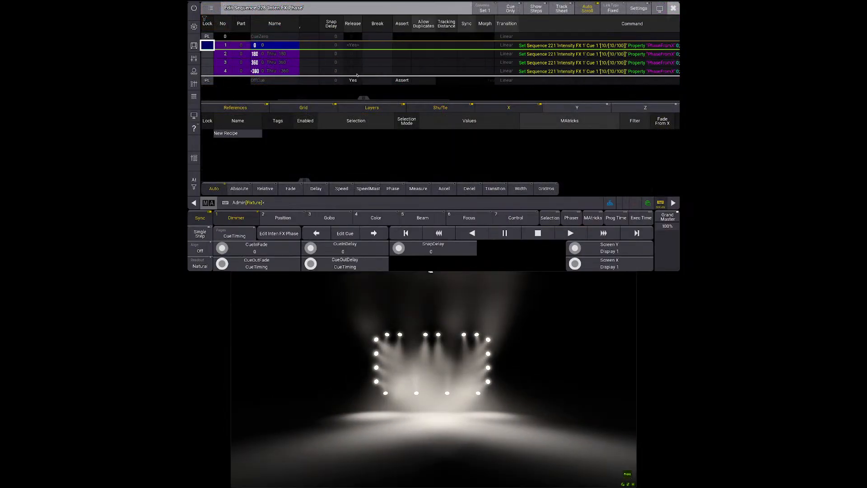
{"action": "left_click_drag", "start_coordinate": [387, 69], "coordinate": [443, 65]}
{"action": "left_click", "coordinate": [437, 54]}
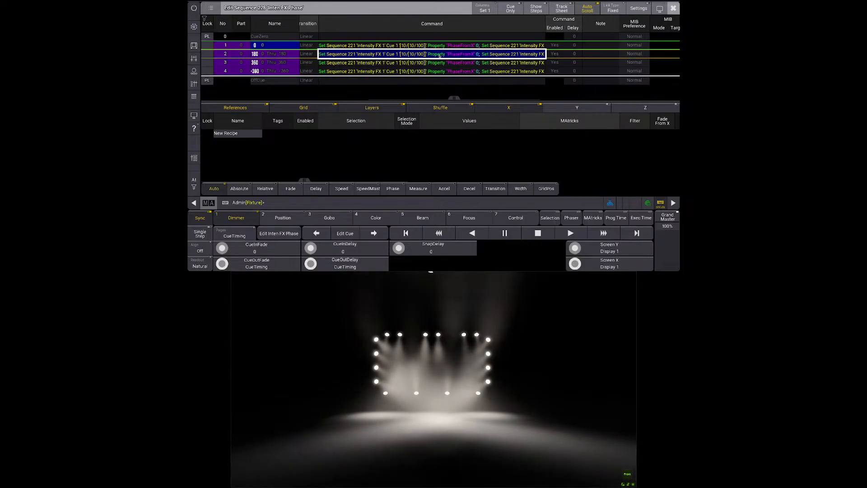
{"action": "left_click", "coordinate": [437, 54]}
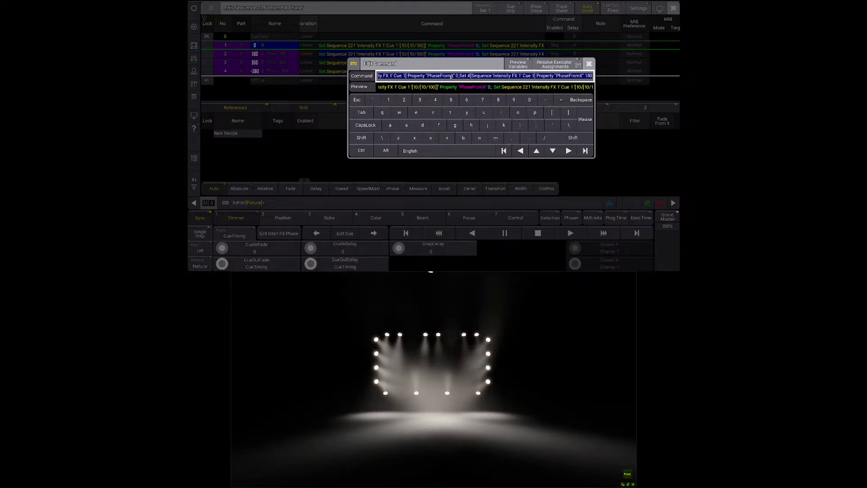
{"action": "left_click_drag", "start_coordinate": [450, 76], "coordinate": [618, 74]}
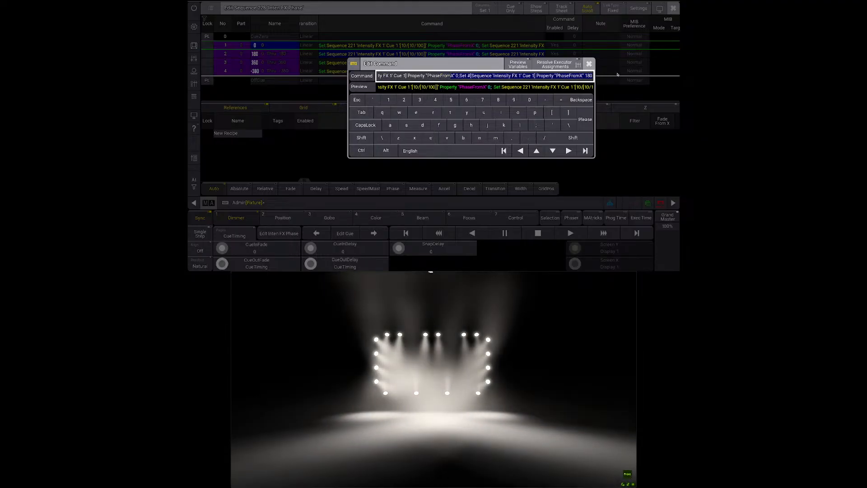
{"action": "left_click", "coordinate": [589, 64]}
Step: Change the second PhaseFromX property in cue 1's command to PhaseToX
{"action": "double_click", "coordinate": [531, 46]}
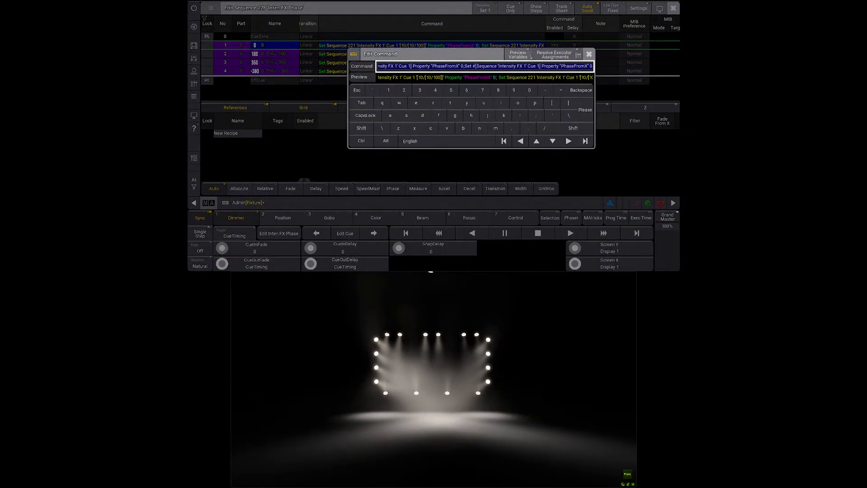
{"action": "left_click", "coordinate": [582, 68]}
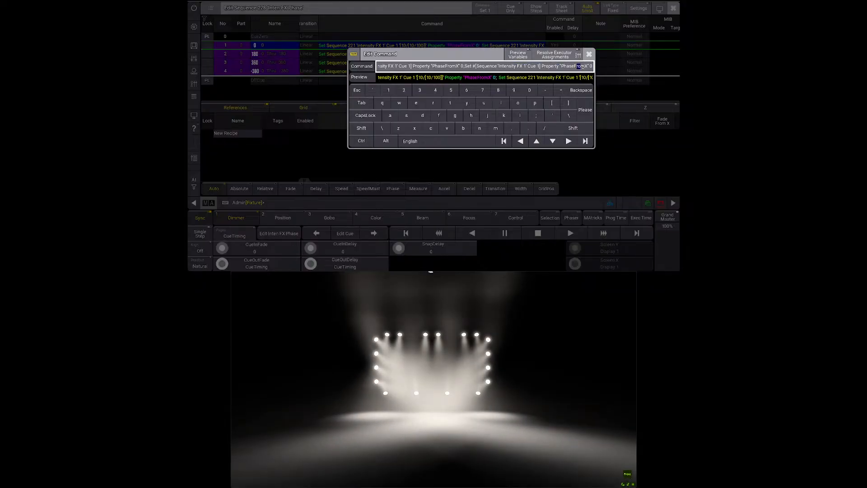
{"action": "key", "text": "BackSpace"}
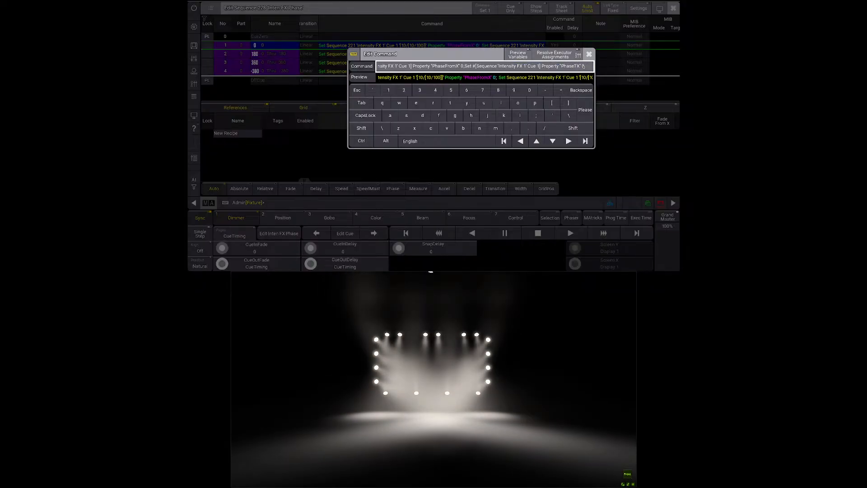
{"action": "key", "text": "Return"}
Step: Change the second PhaseFromX property in cue 2's command, the one with value 180, to PhaseToX
{"action": "left_click", "coordinate": [541, 55]}
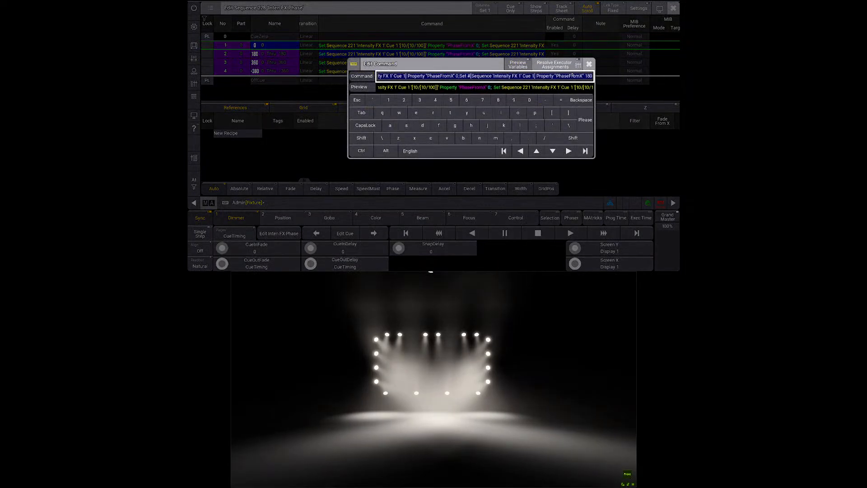
{"action": "key", "text": "Right"}
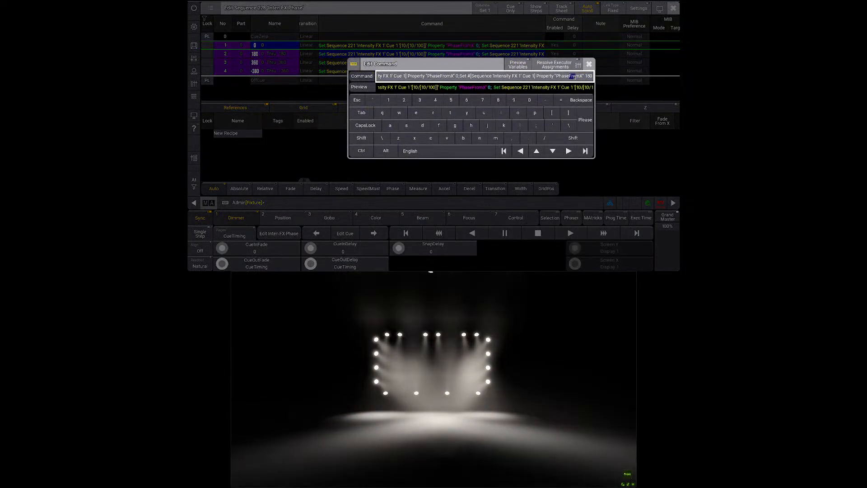
{"action": "key", "text": "Return"}
Step: Change the second PhaseFromX property in cue 3's command, the one with value 360, to PhaseToX
{"action": "left_click", "coordinate": [523, 63]}
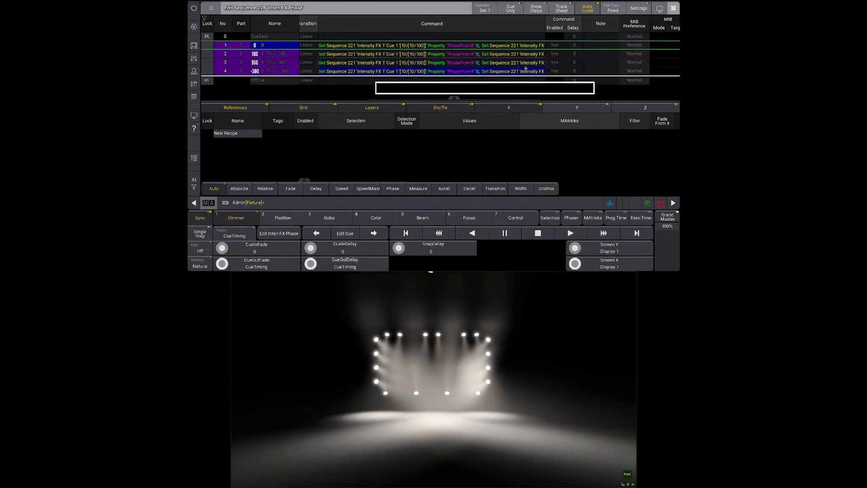
{"action": "key", "text": "Escape"}
{"action": "right_click", "coordinate": [523, 63]}
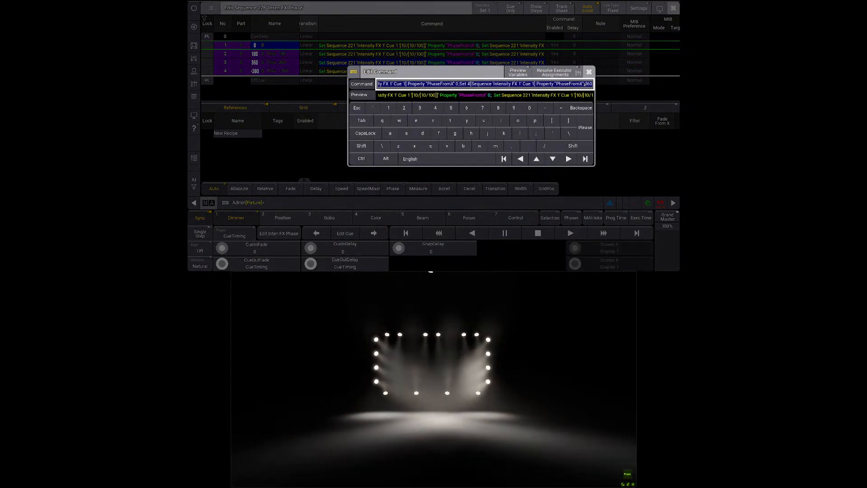
{"action": "left_click_drag", "start_coordinate": [575, 85], "coordinate": [577, 84]}
{"action": "key", "text": "BackSpace"}
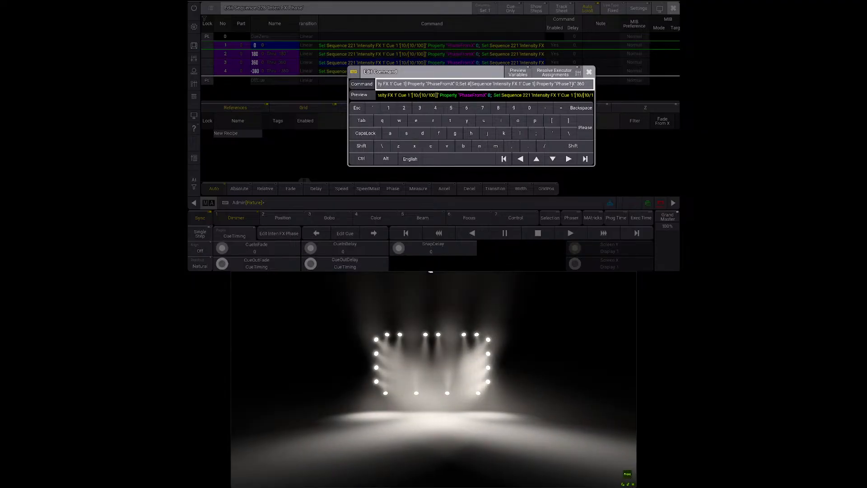
{"action": "key", "text": "Return"}
Step: Change the second PhaseFromX property in cue 4's command to PhaseToX, then switch the layout's phase element to 0 Thru 180
{"action": "right_click", "coordinate": [529, 72]}
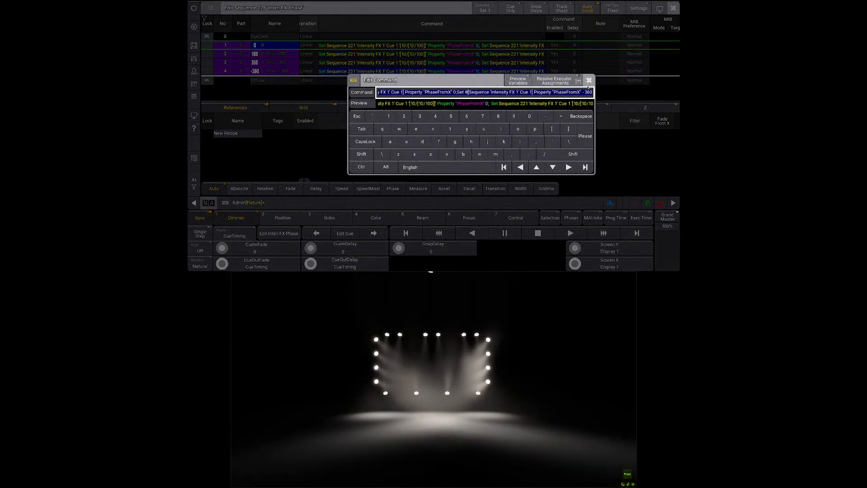
{"action": "left_click", "coordinate": [576, 92]}
{"action": "key", "text": "BackSpace"}
{"action": "key", "text": "BackSpace"}
{"action": "key", "text": "BackSpace"}
{"action": "key", "text": "BackSpace"}
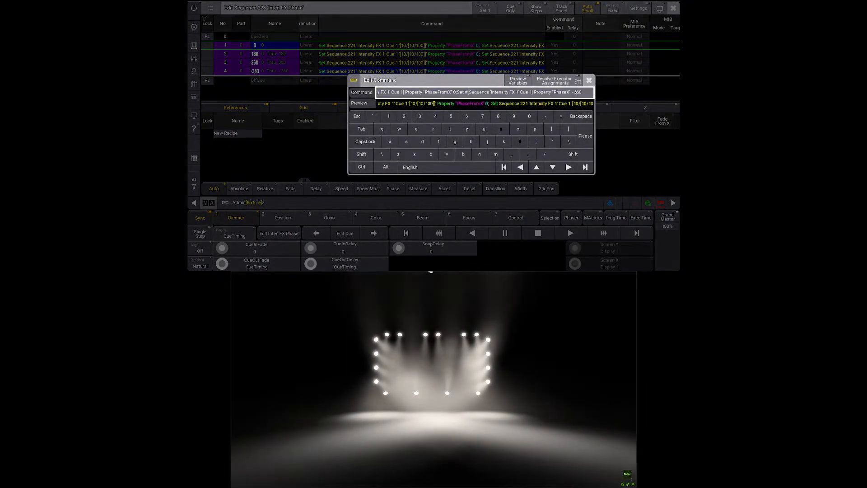
{"action": "type", "text": "To"}
{"action": "key", "text": "Return"}
{"action": "key", "text": "Escape"}
{"action": "left_click", "coordinate": [589, 88]}
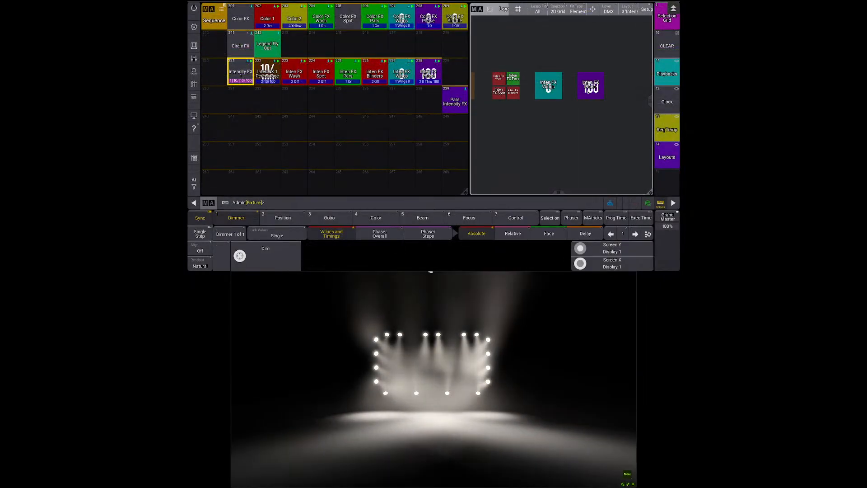
Step: Shorten the existing layout window and add a second Layout window in the freed space below it
{"action": "left_click_drag", "start_coordinate": [650, 193], "coordinate": [651, 110]}
{"action": "left_click", "coordinate": [476, 121]}
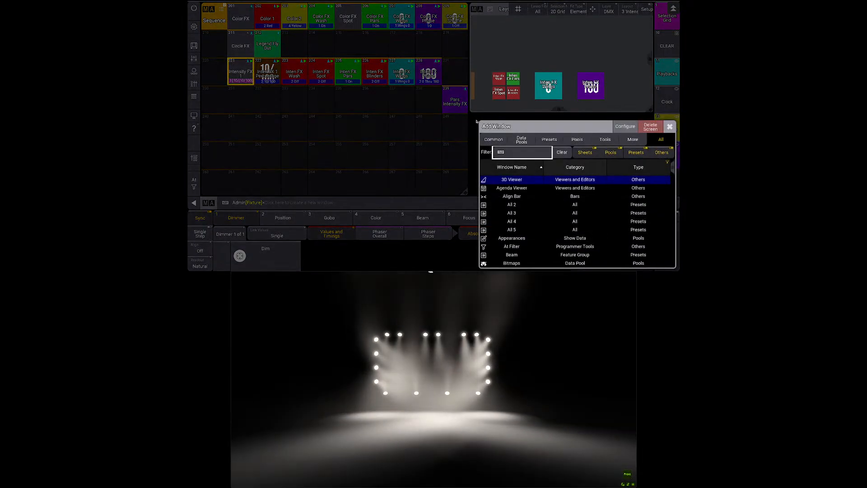
{"action": "type", "text": "lay"}
{"action": "key", "text": "Return"}
{"action": "key", "text": "Return"}
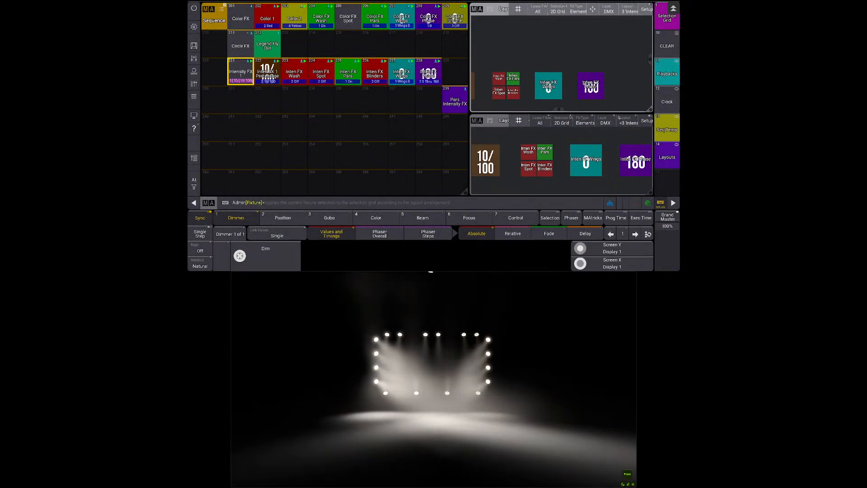
Step: Display layout 1 Default in the new lower layout window, with its fixtures in view
{"action": "left_click", "coordinate": [627, 121]}
{"action": "left_click", "coordinate": [626, 153]}
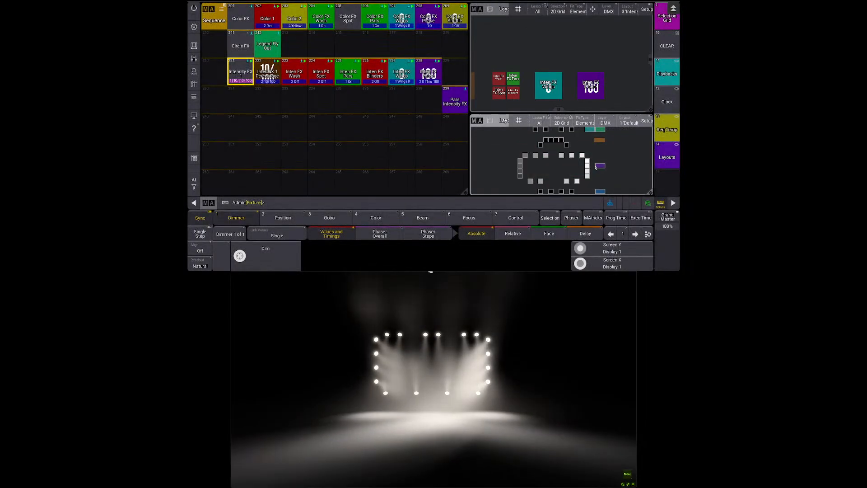
{"action": "scroll", "coordinate": [556, 163], "scroll_direction": "down", "scroll_amount": 3}
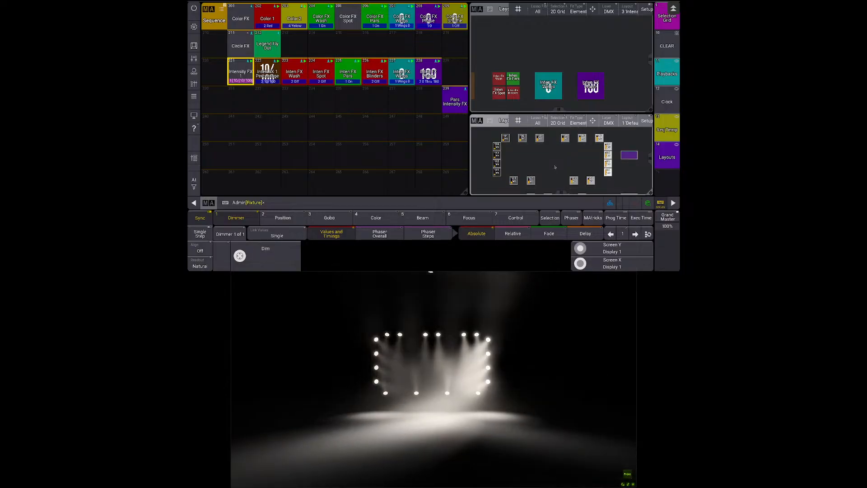
Step: Test the effect with phase 0 Thru 360, 0 Thru -360 and 0, then with wings 4 and 2 and phase 0 Thru 360
{"action": "left_click", "coordinate": [594, 83]}
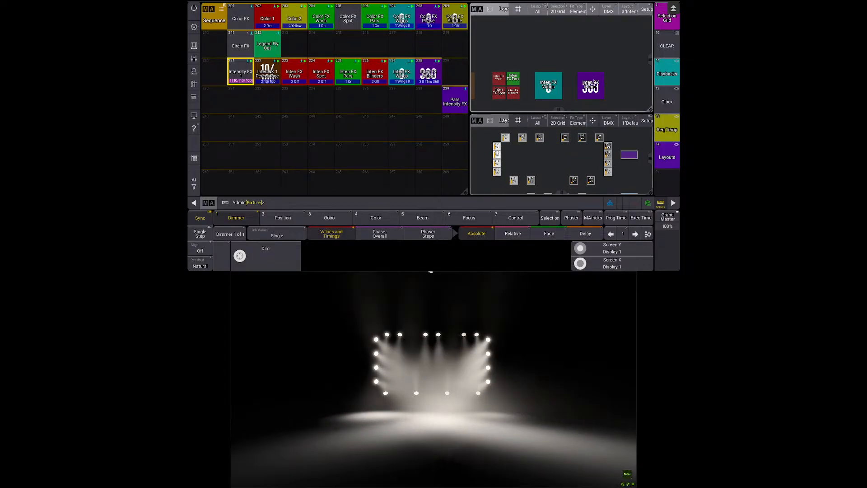
{"action": "left_click", "coordinate": [594, 83]}
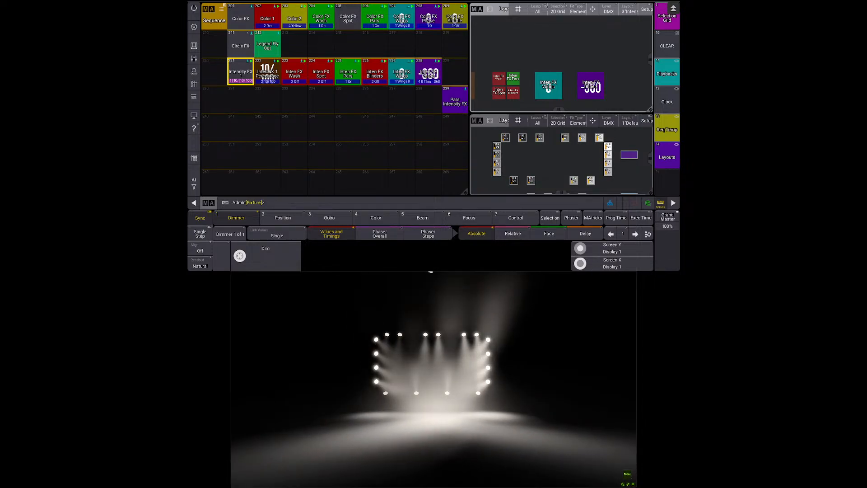
{"action": "left_click", "coordinate": [595, 84]}
{"action": "left_click", "coordinate": [557, 89]}
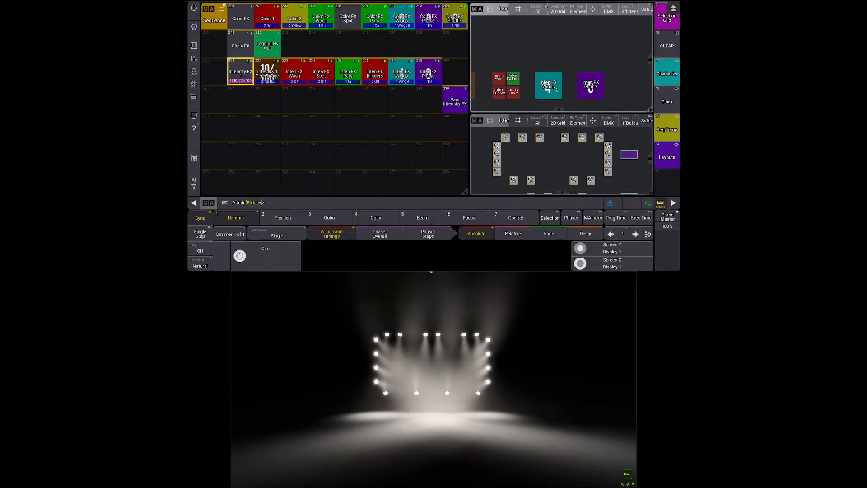
{"action": "left_click", "coordinate": [602, 92]}
{"action": "left_click", "coordinate": [603, 93]}
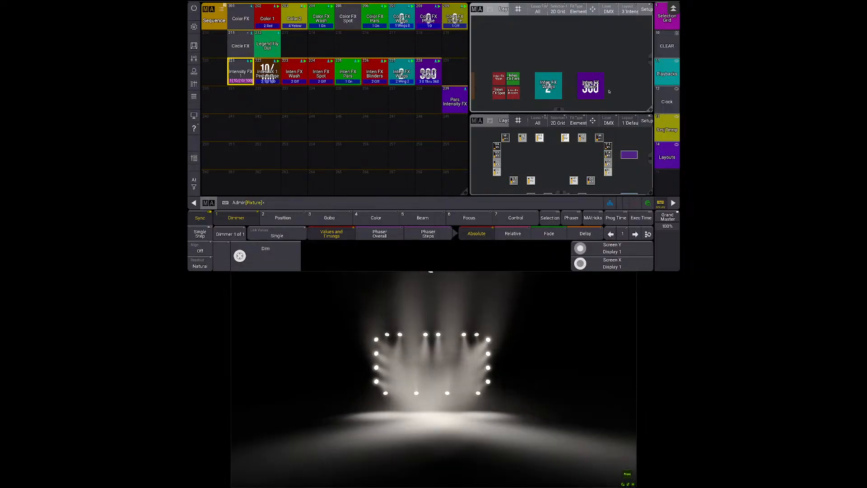
Step: Run the effect on the blinders only with wings 0, switching the phase to 0 Thru -360 and back to 0
{"action": "left_click", "coordinate": [512, 93]}
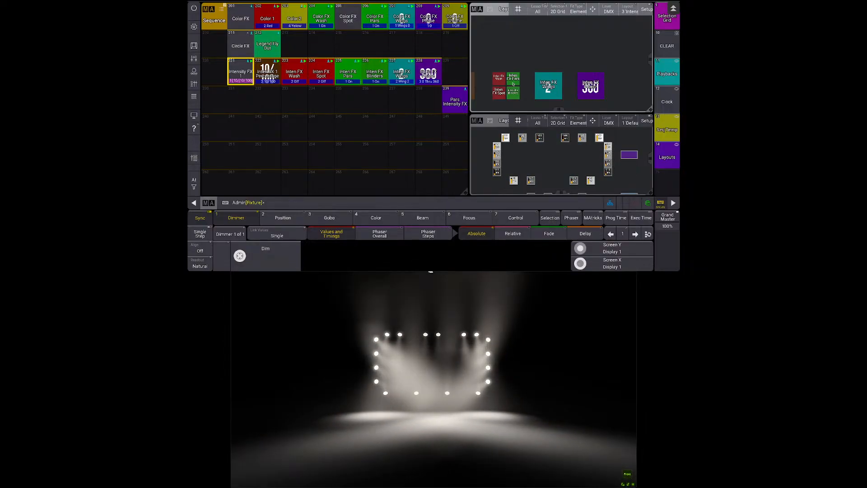
{"action": "left_click_drag", "start_coordinate": [572, 148], "coordinate": [575, 191]}
{"action": "left_click", "coordinate": [548, 89]}
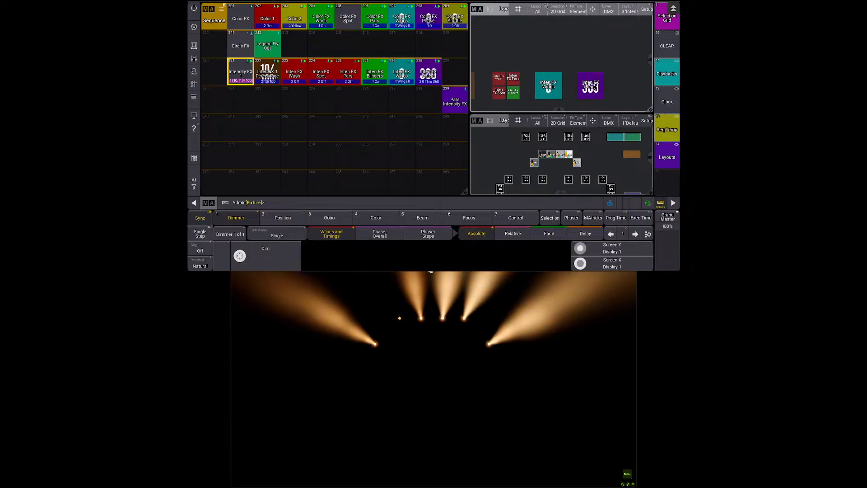
{"action": "left_click", "coordinate": [600, 89]}
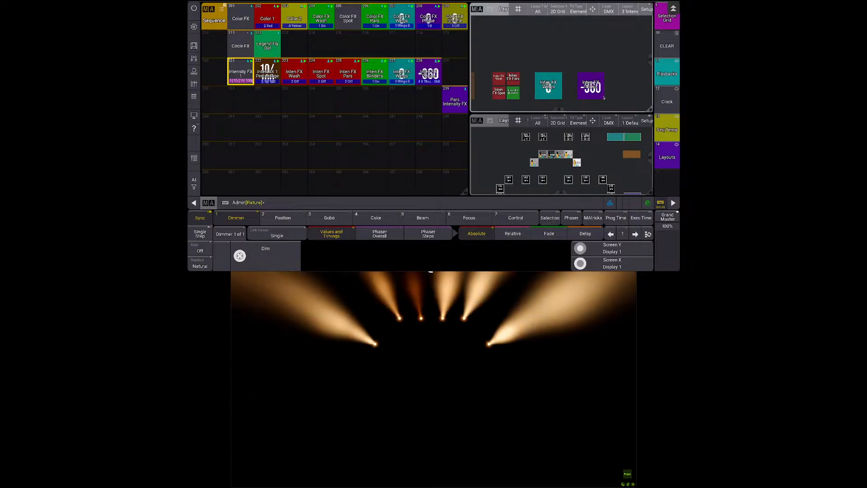
{"action": "left_click", "coordinate": [603, 96]}
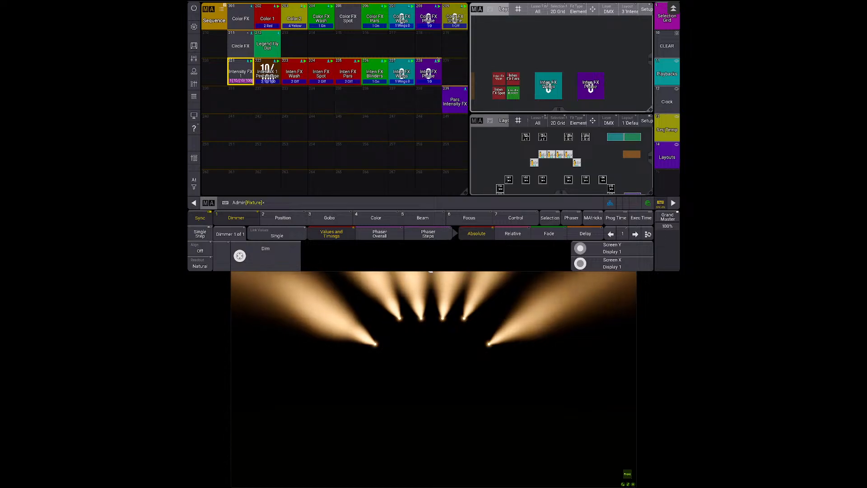
Step: Copy the Color FX Shuffle sequence into the empty sequence slot after the intensity phase sequence
{"action": "key", "text": "c"}
{"action": "left_click", "coordinate": [454, 17]}
{"action": "left_click", "coordinate": [454, 70]}
Step: Label the copied shuffle sequence Inten FX 1 Shuffle
{"action": "right_click", "coordinate": [454, 70]}
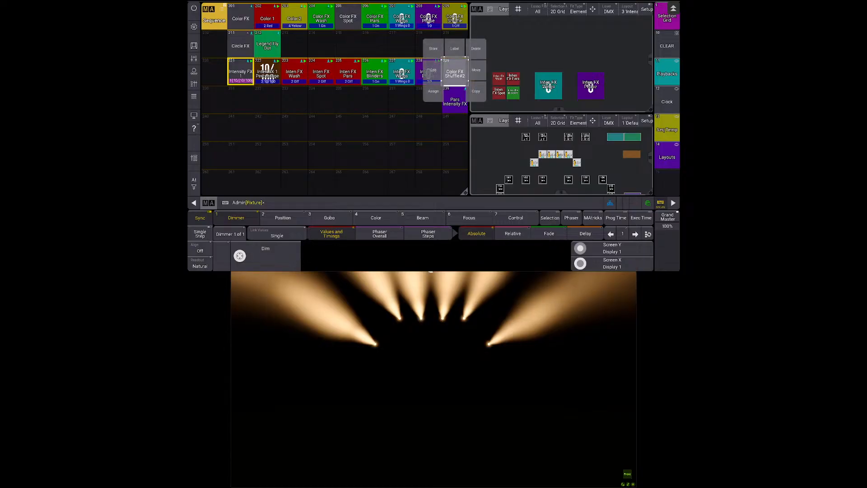
{"action": "left_click", "coordinate": [454, 57]}
{"action": "type", "text": "Inten"}
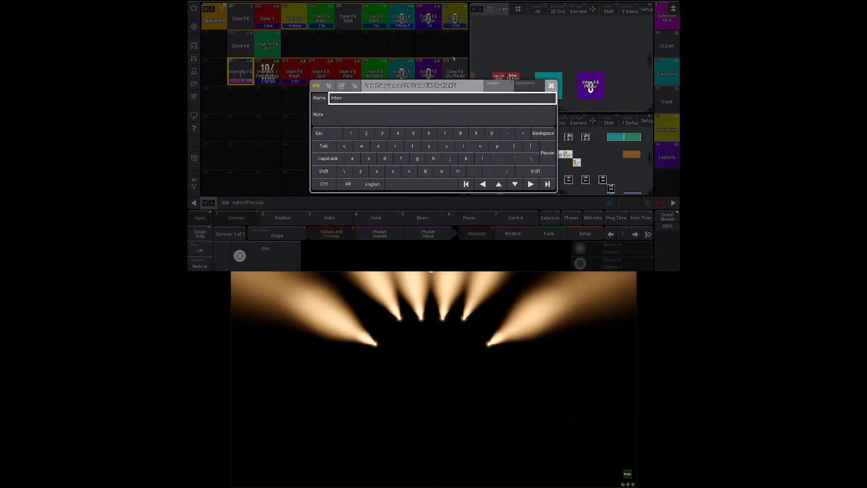
{"action": "type", "text": " Shuffle"}
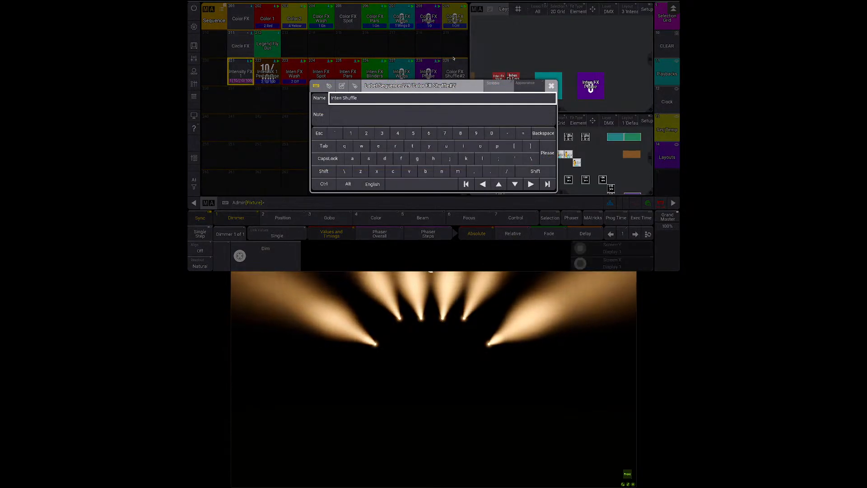
{"action": "type", "text": "FX"}
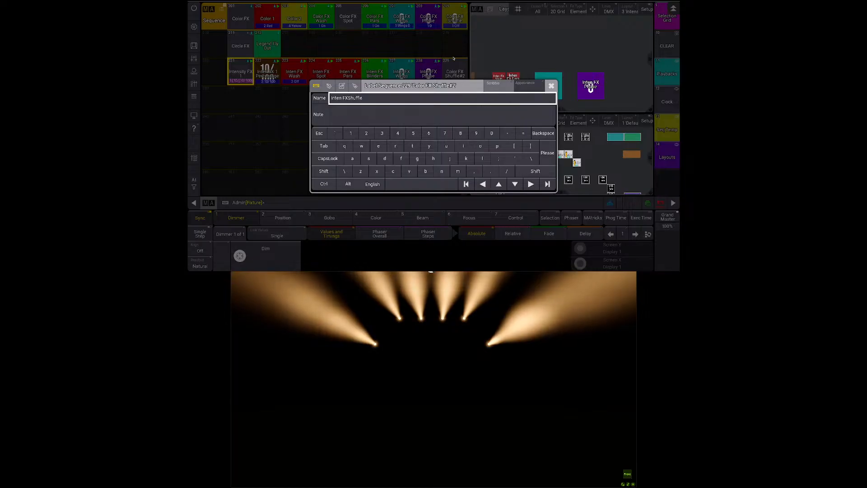
{"action": "type", "text": " 1"}
{"action": "key", "text": "Return"}
{"action": "right_click", "coordinate": [452, 78]}
{"action": "left_click", "coordinate": [447, 54]}
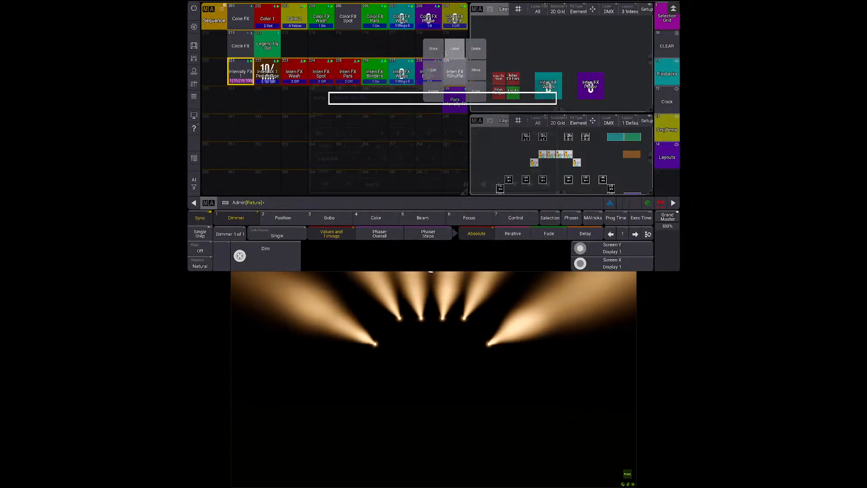
{"action": "key", "text": "Return"}
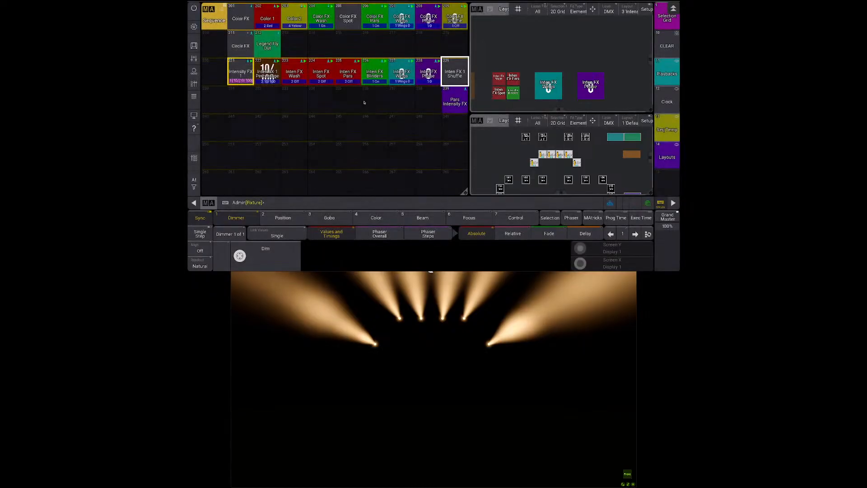
Step: Rename the intensity phase sequence as Inten FX 1 Phase and the intensity wings sequence as Inten FX 1 Wings
{"action": "key", "text": "l"}
{"action": "left_click", "coordinate": [419, 73]}
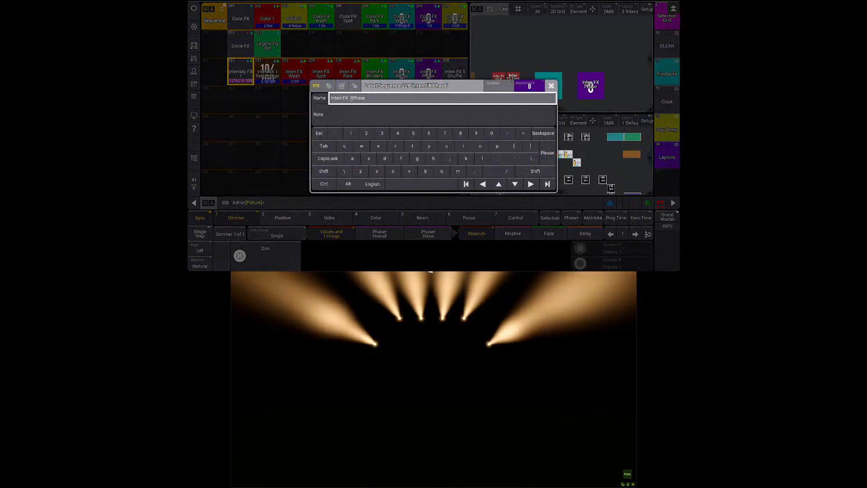
{"action": "type", "text": "1"}
{"action": "key", "text": "Return"}
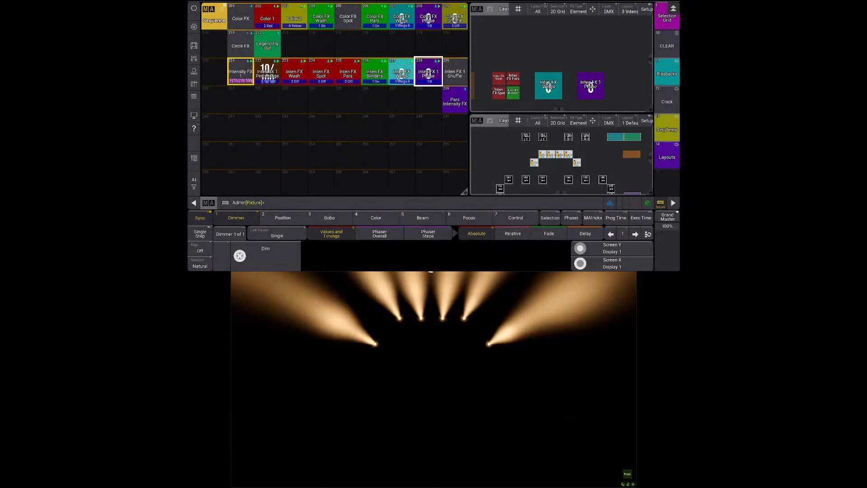
{"action": "key", "text": "l"}
{"action": "left_click", "coordinate": [403, 80]}
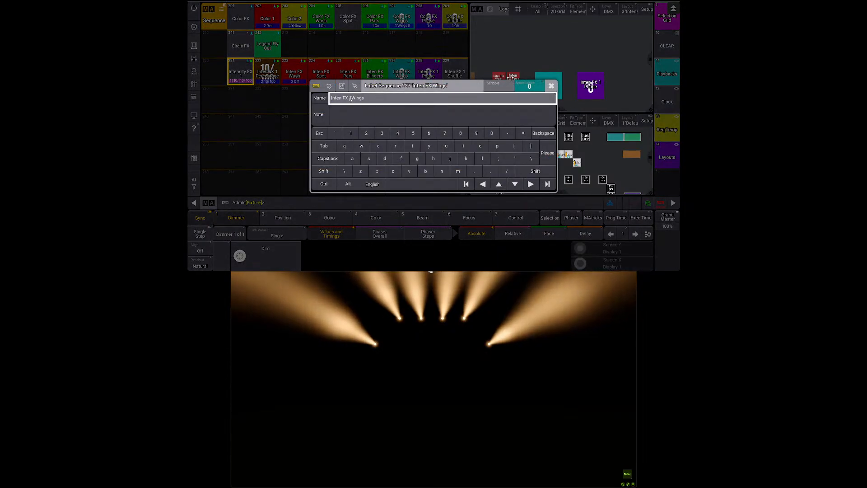
{"action": "key", "text": "Return"}
Step: Rename the intensity blinders sequence as Inten FX 1 Blinders and the intensity pars sequence as Inten FX 1 Pars
{"action": "key", "text": "l"}
{"action": "left_click", "coordinate": [374, 73]}
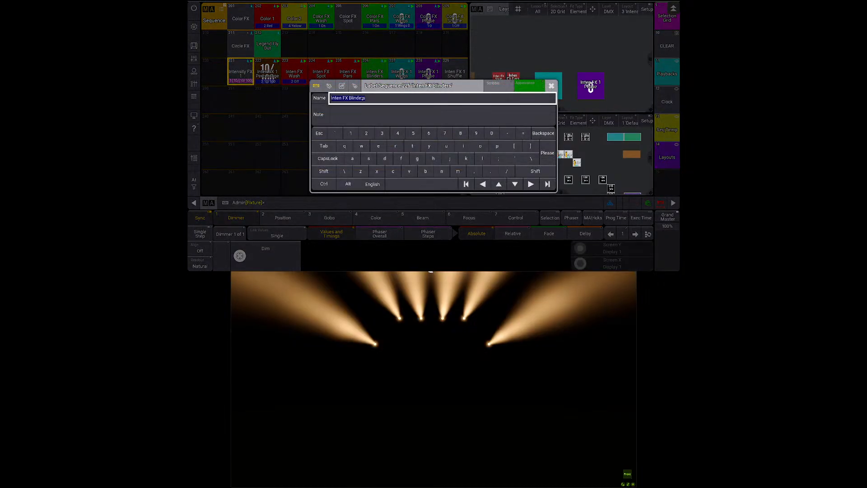
{"action": "type", "text": "1"}
{"action": "key", "text": "Return"}
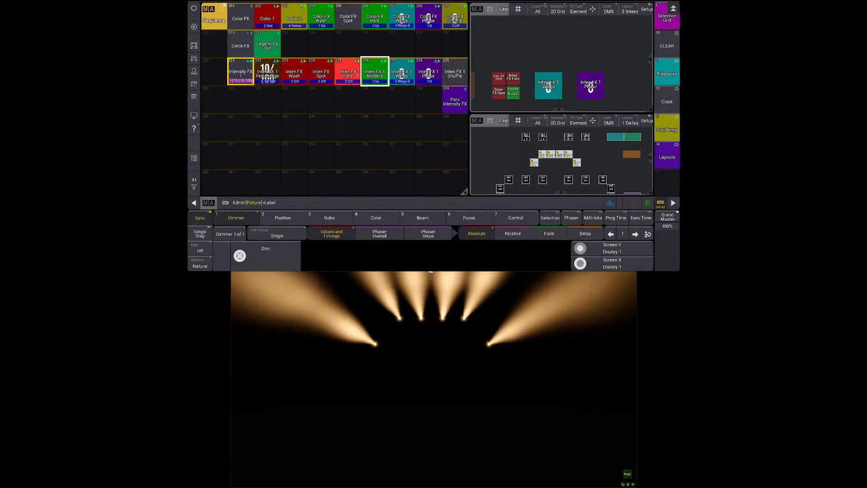
{"action": "left_click", "coordinate": [351, 80]}
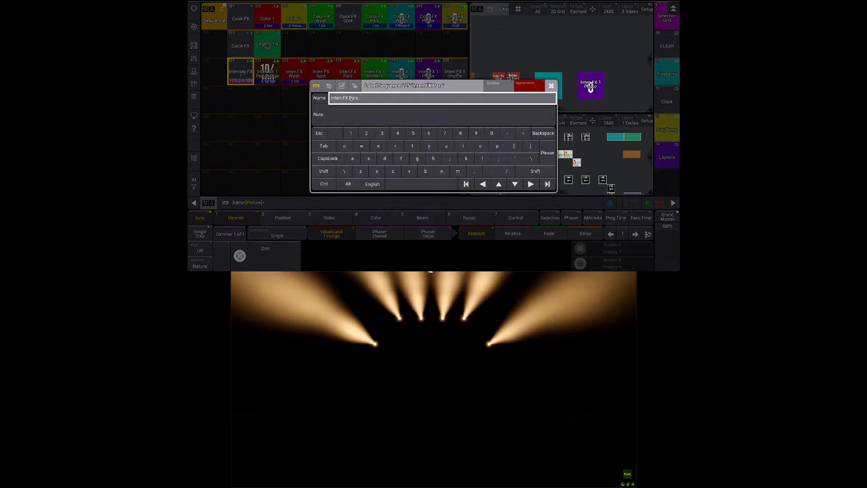
{"action": "type", "text": "1"}
{"action": "key", "text": "Return"}
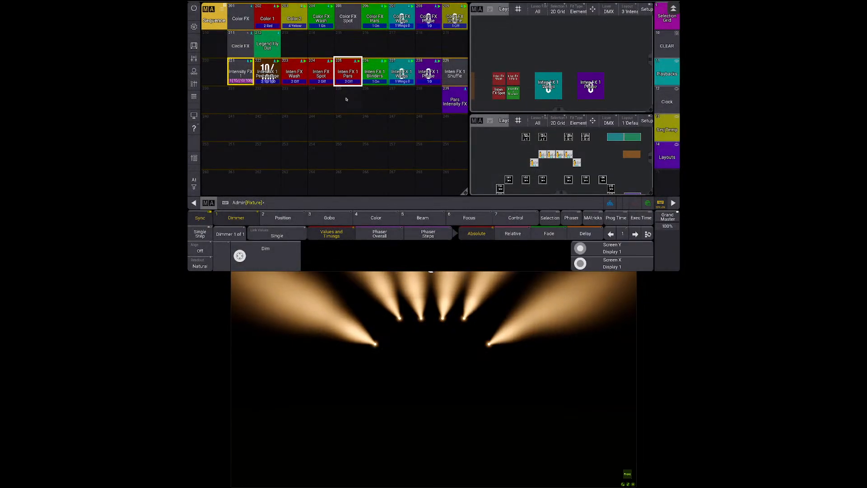
Step: Rename the intensity spot sequence as Inten 1 FX Spot
{"action": "left_click", "coordinate": [321, 76]}
{"action": "left_click", "coordinate": [343, 99]}
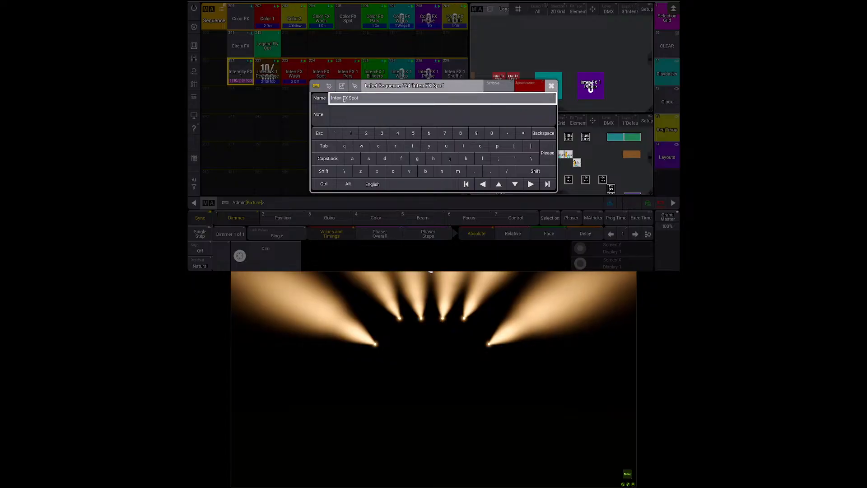
{"action": "type", "text": "1"}
{"action": "key", "text": "Return"}
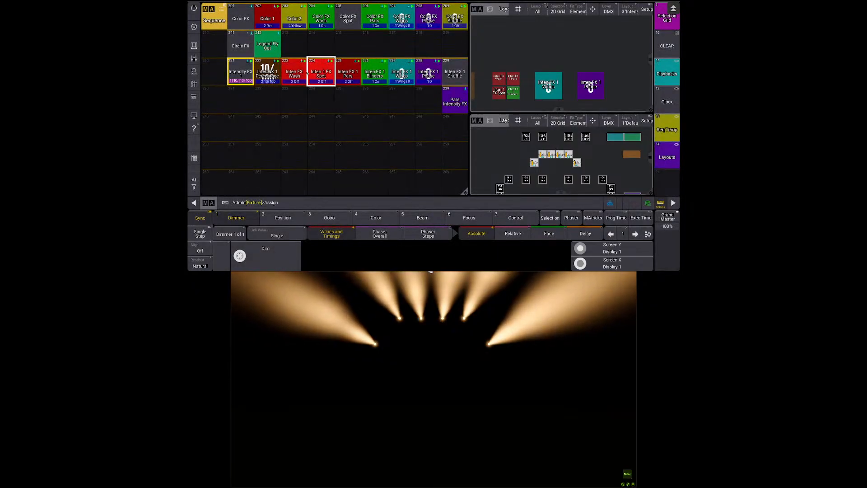
Step: Rename the intensity wash sequence as Inten FX 1 Wash and the intensity spot sequence as Inten FX 1 Spot
{"action": "left_click", "coordinate": [294, 72]}
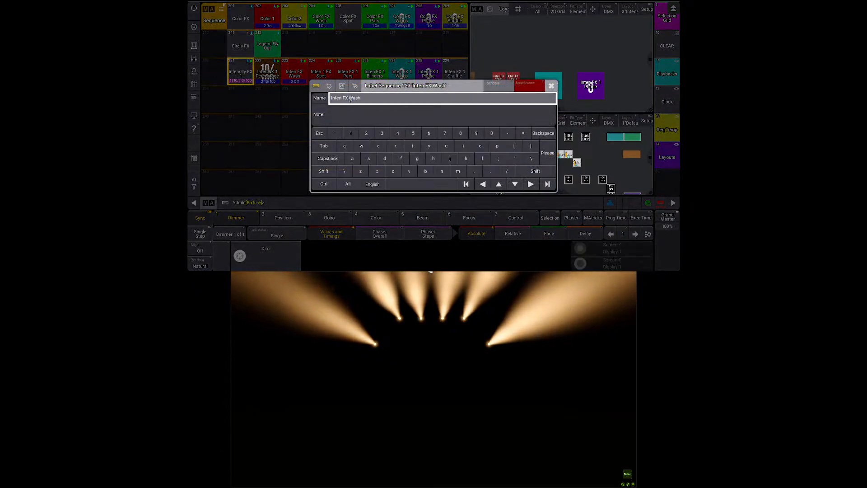
{"action": "left_click", "coordinate": [348, 99]}
{"action": "type", "text": "1"}
{"action": "key", "text": "Return"}
{"action": "left_click", "coordinate": [321, 72]}
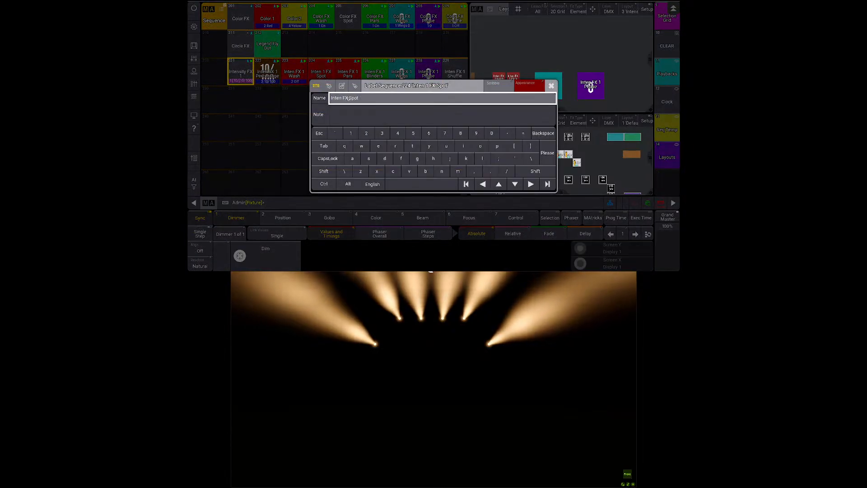
{"action": "type", "text": "1"}
{"action": "key", "text": "Return"}
Step: Check the label of the intensity percentage sequence and save the show
{"action": "key", "text": "l"}
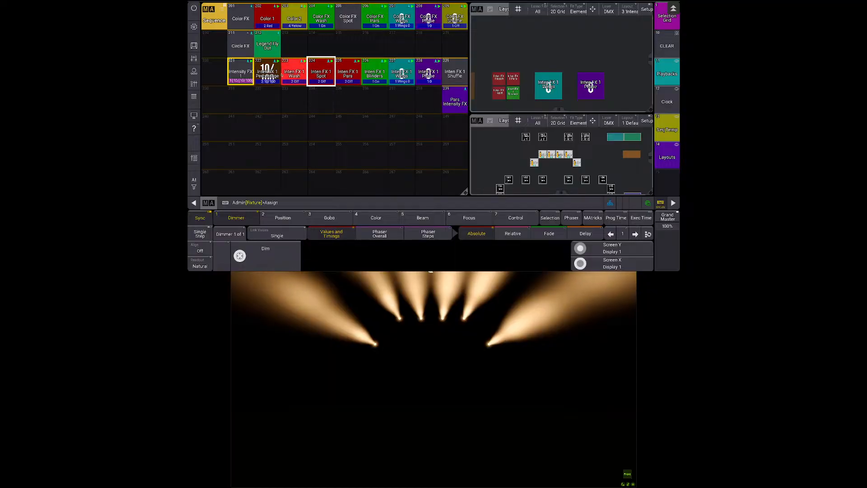
{"action": "left_click", "coordinate": [274, 74]}
{"action": "key", "text": "Return"}
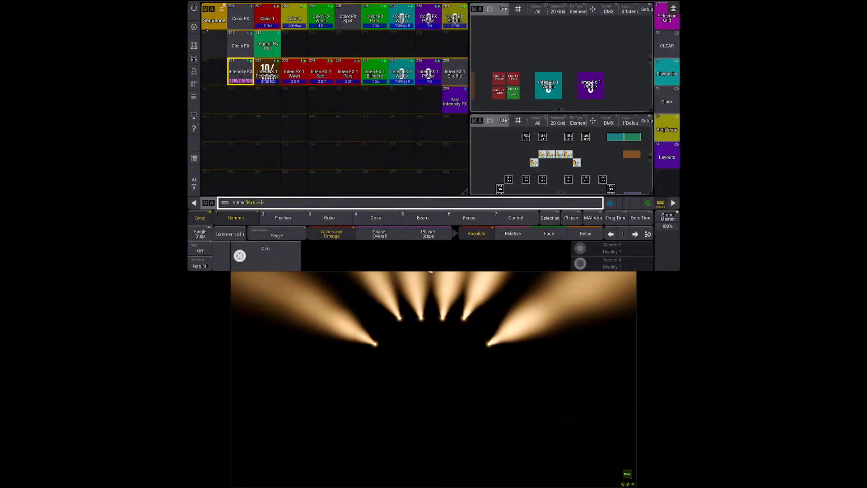
{"action": "key", "text": "ctrl+s"}
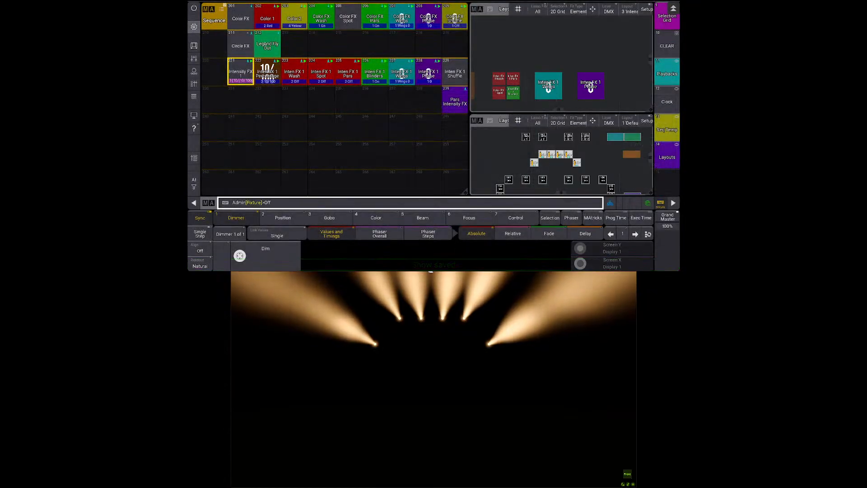
{"action": "key", "text": "o"}
{"action": "key", "text": "o"}
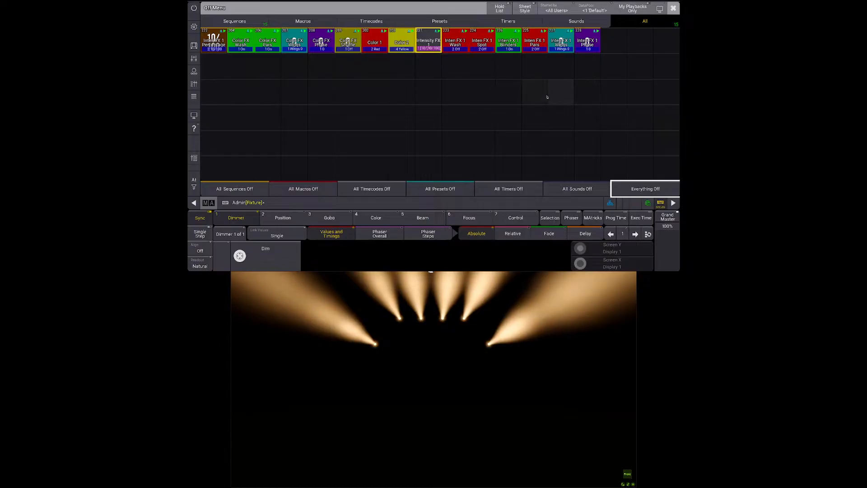
{"action": "key", "text": "Escape"}
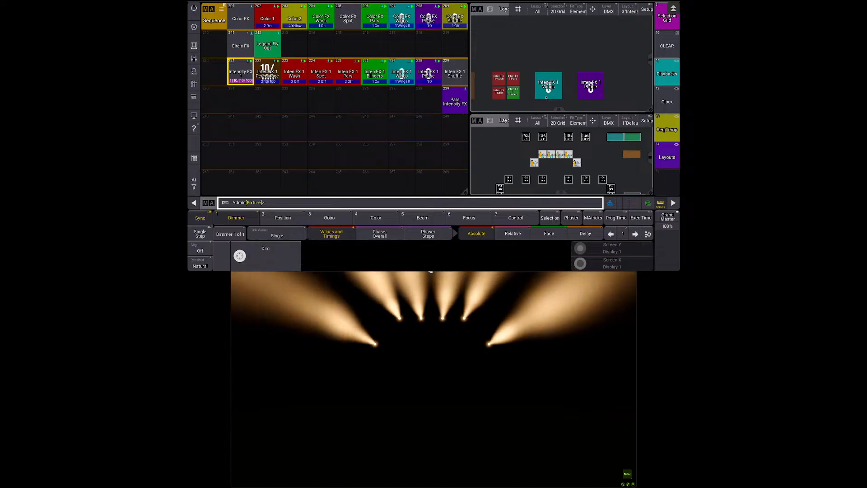
Step: Test the fixture toggles in the intensity layout and examine the cue list of the Inten FX 1 Pars sequence
{"action": "left_click", "coordinate": [513, 78]}
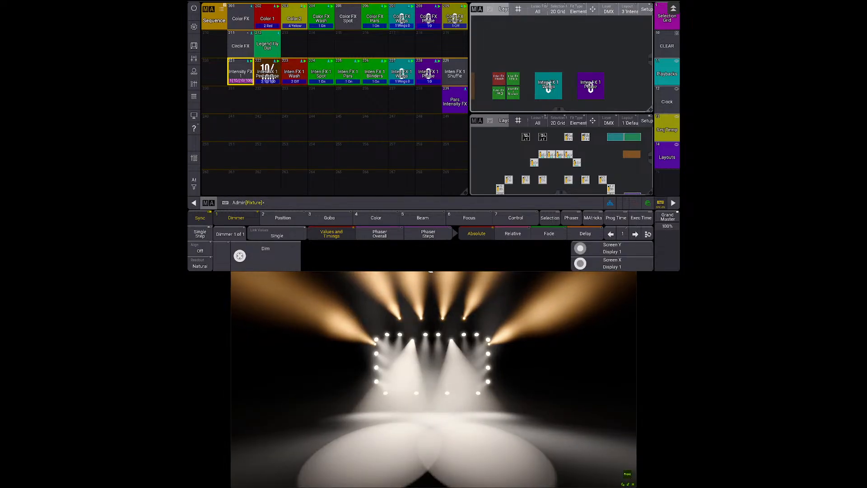
{"action": "left_click", "coordinate": [513, 79]}
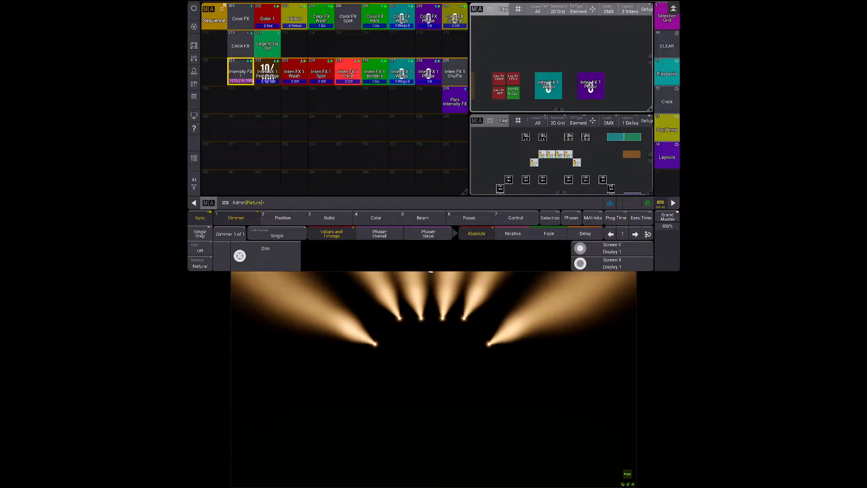
{"action": "left_click_drag", "start_coordinate": [347, 70], "coordinate": [360, 121]}
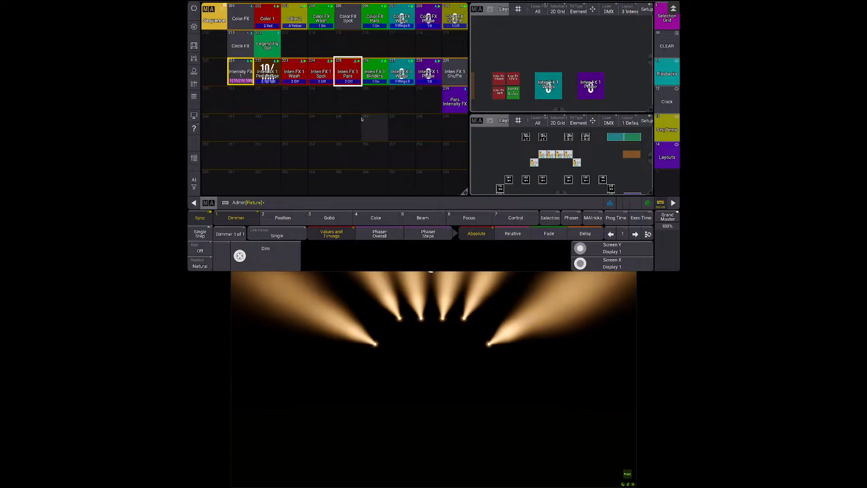
{"action": "left_click", "coordinate": [349, 72]}
{"action": "left_click_drag", "start_coordinate": [341, 75], "coordinate": [316, 72]}
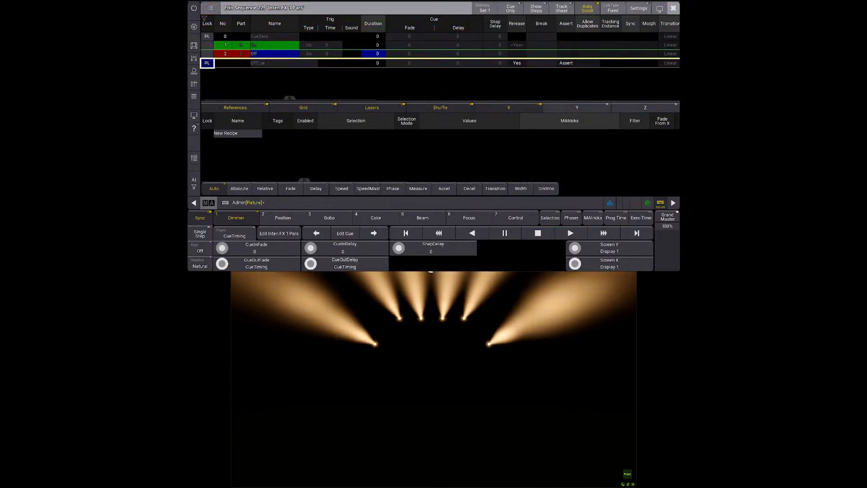
{"action": "left_click", "coordinate": [671, 8]}
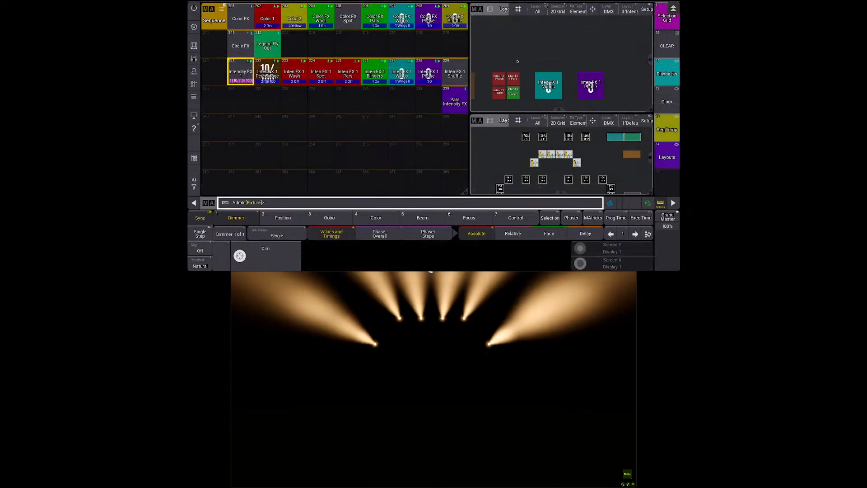
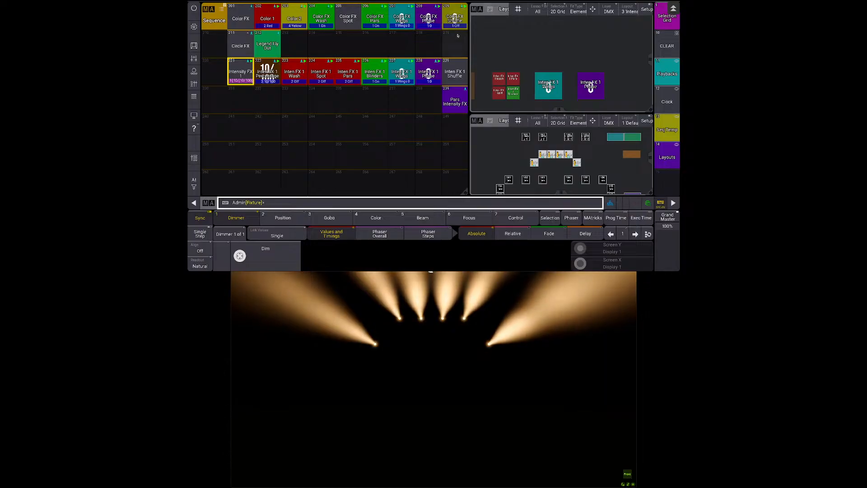
Step: Check the Off cue's command in the Inten FX 1 Shuffle sequence
{"action": "left_click", "coordinate": [455, 72]}
{"action": "left_click_drag", "start_coordinate": [443, 84], "coordinate": [433, 70]}
{"action": "scroll", "coordinate": [406, 47], "scroll_direction": "right", "scroll_amount": 8}
{"action": "double_click", "coordinate": [406, 47]}
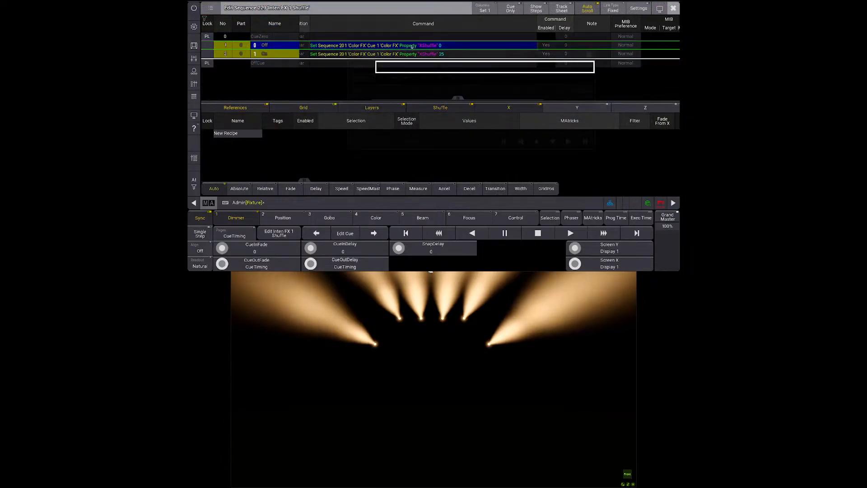
{"action": "key", "text": "Escape"}
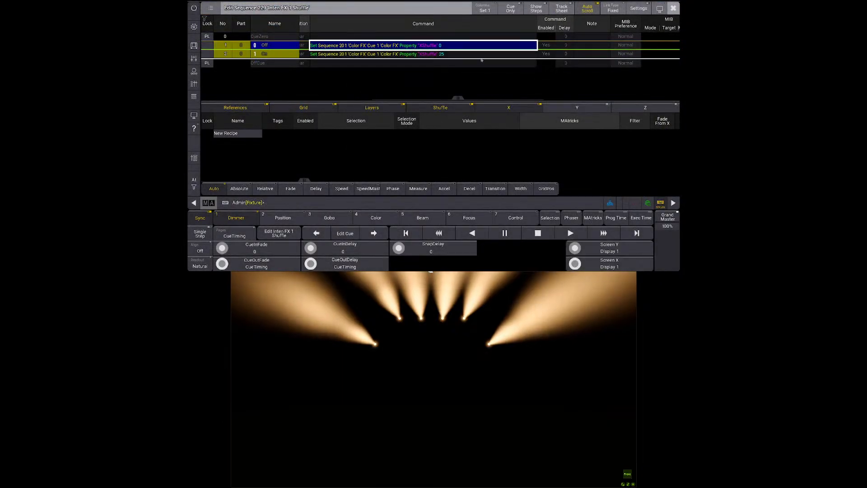
{"action": "key", "text": "Escape"}
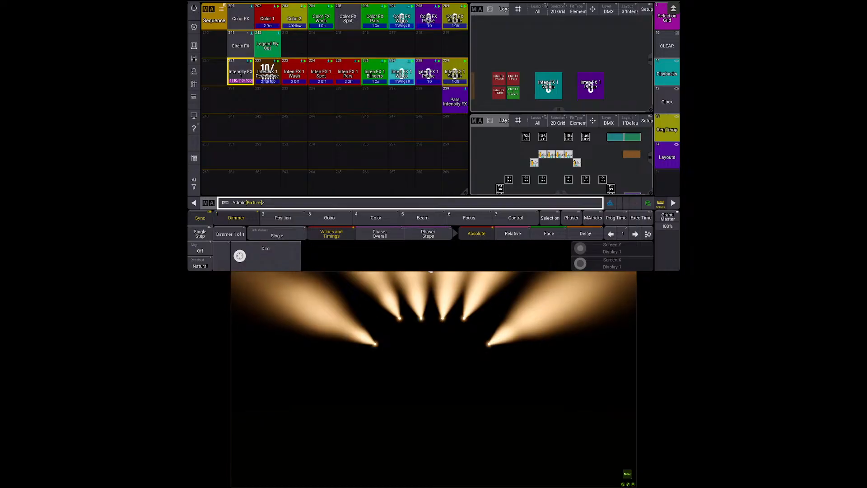
Step: Copy the Wings 0 cue command from the Inten FX 1 Wings sequence
{"action": "left_click", "coordinate": [401, 72]}
{"action": "left_click", "coordinate": [380, 70]}
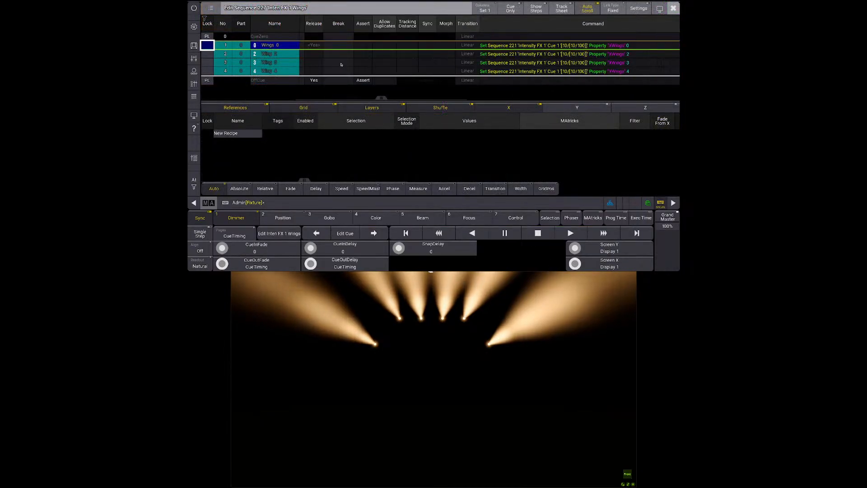
{"action": "right_click", "coordinate": [336, 47]}
{"action": "key", "text": "Escape"}
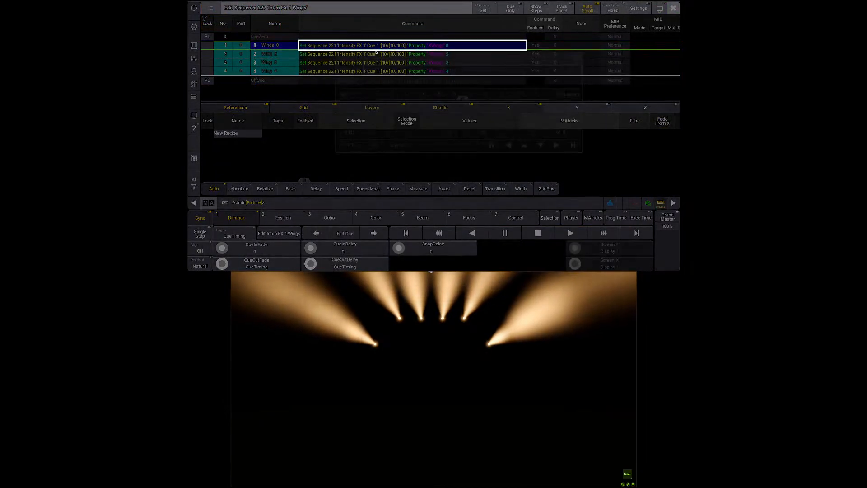
{"action": "key", "text": "Escape"}
Step: Set the Inten FX 1 Shuffle sequence's Off cue command to set Intensity FX 1 Cue 1 property "XShuffle" to 0
{"action": "left_click_drag", "start_coordinate": [454, 73], "coordinate": [433, 70]}
{"action": "scroll", "coordinate": [519, 64], "scroll_direction": "right", "scroll_amount": 10}
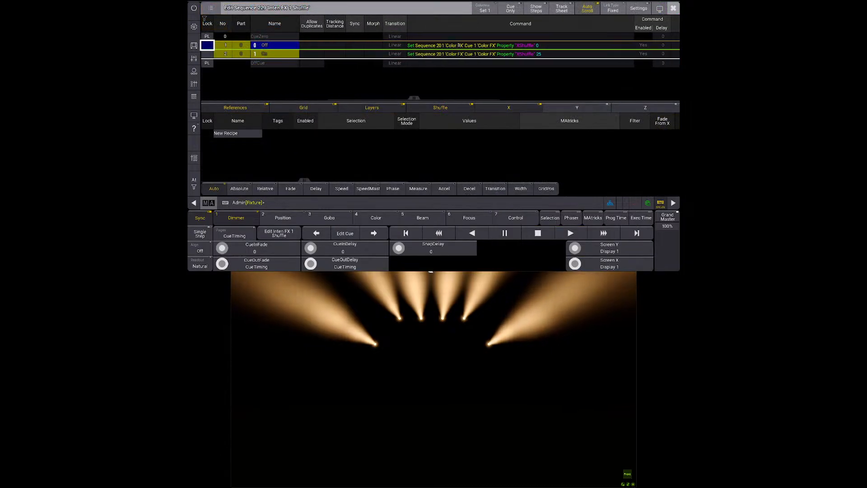
{"action": "right_click", "coordinate": [503, 46]}
{"action": "type", "text": "Set #[Sequence 'Intensity FX 1' Cue 1] Property \"XWings\" 0"}
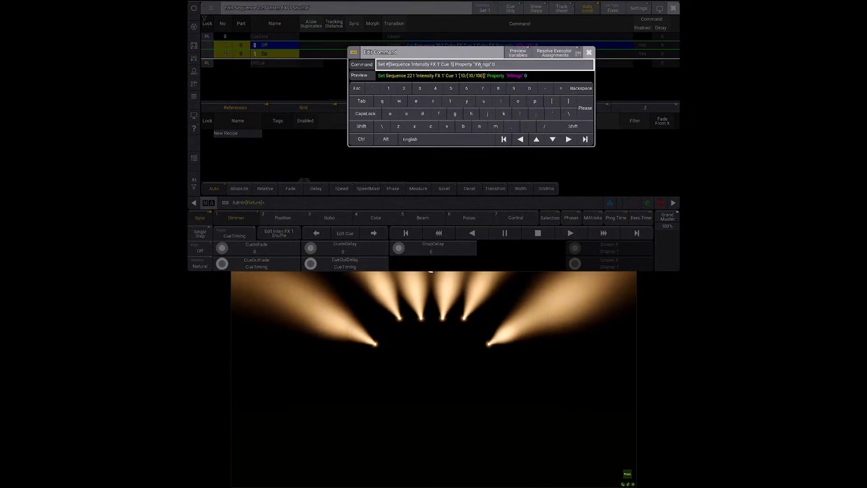
{"action": "left_click_drag", "start_coordinate": [481, 65], "coordinate": [489, 65]}
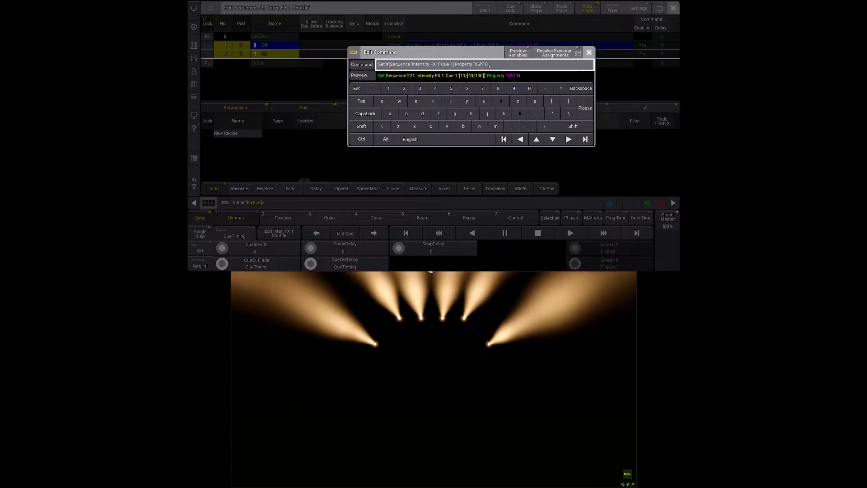
{"action": "type", "text": "Shuffle"}
{"action": "key", "text": "Return"}
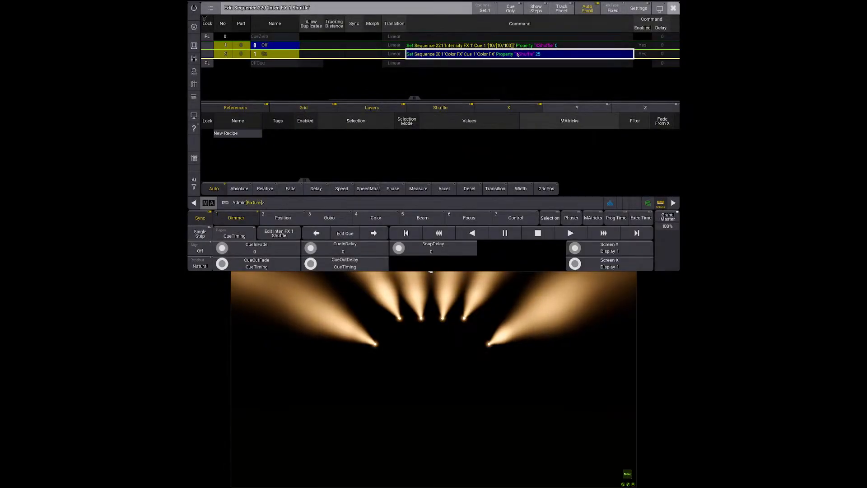
Step: Set the shuffle sequence's On cue command to set Intensity FX 1 Cue 1 property "XShuffle" to 1337
{"action": "right_click", "coordinate": [492, 55]}
{"action": "type", "text": "Set #[Sequence 'Intensity FX 1' Cue 1] Property \"XWings\" 0"}
{"action": "left_click", "coordinate": [483, 78]}
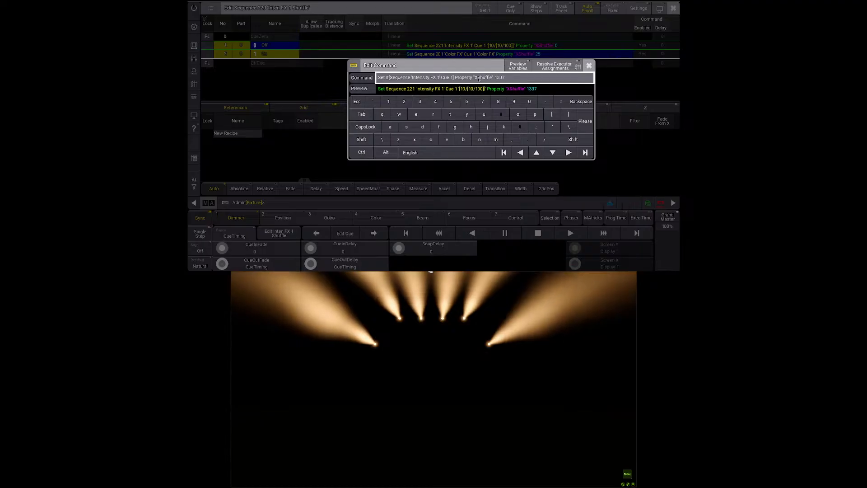
{"action": "key", "text": "Return"}
{"action": "key", "text": "Escape"}
Step: Switch the Inten FX 1 Shuffle sequence and assign it to the intensity layout beside the phase element
{"action": "left_click", "coordinate": [455, 75]}
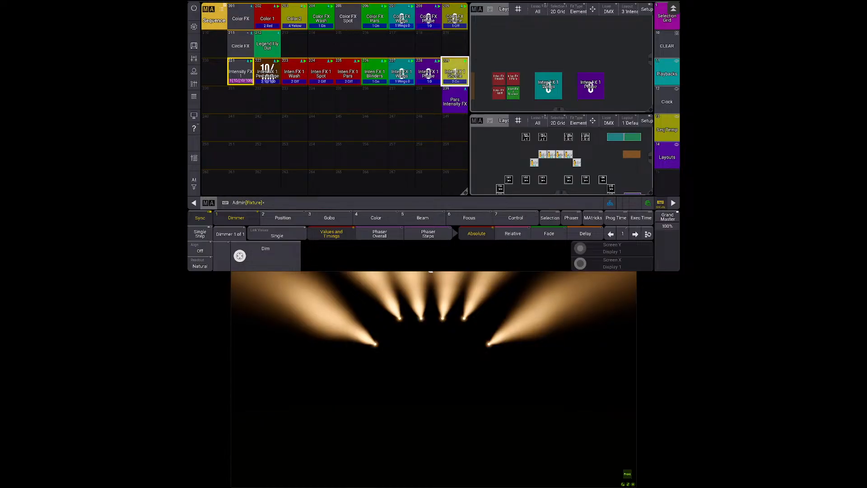
{"action": "key", "text": "a"}
{"action": "left_click", "coordinate": [455, 76]}
{"action": "left_click", "coordinate": [628, 88]}
{"action": "left_click_drag", "start_coordinate": [628, 88], "coordinate": [565, 66]}
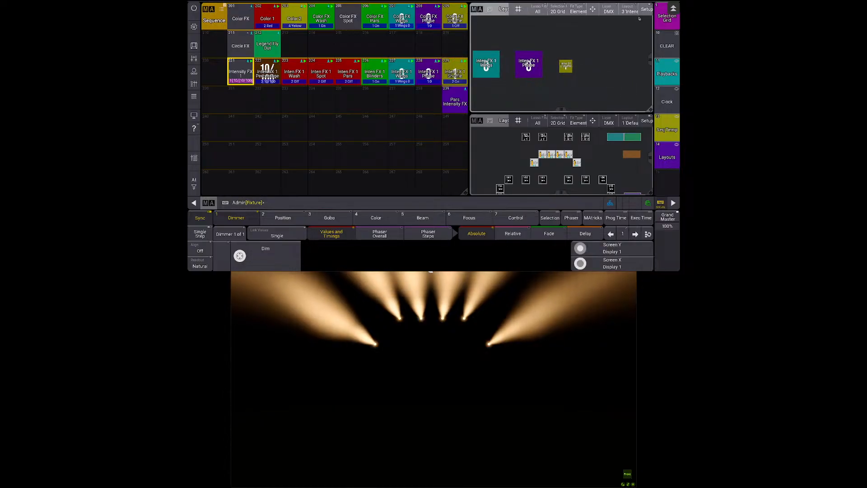
Step: Resize the shuffle element to match the phase element and align it in the same row
{"action": "left_click", "coordinate": [645, 10]}
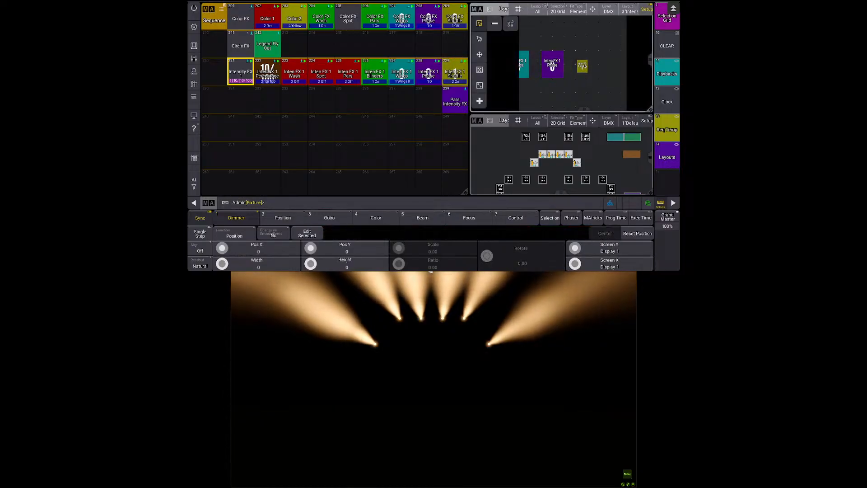
{"action": "left_click", "coordinate": [554, 68]}
{"action": "left_click", "coordinate": [582, 69]}
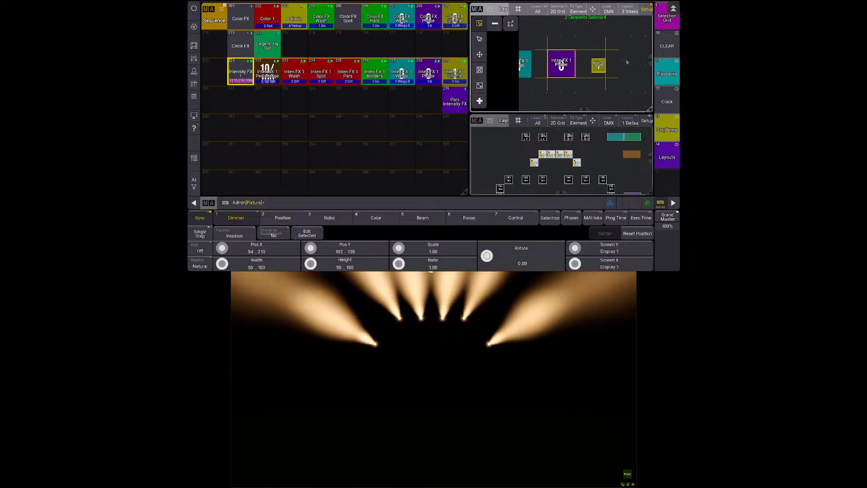
{"action": "left_click_drag", "start_coordinate": [627, 62], "coordinate": [625, 79]}
{"action": "left_click", "coordinate": [584, 95]}
{"action": "left_click", "coordinate": [646, 9]}
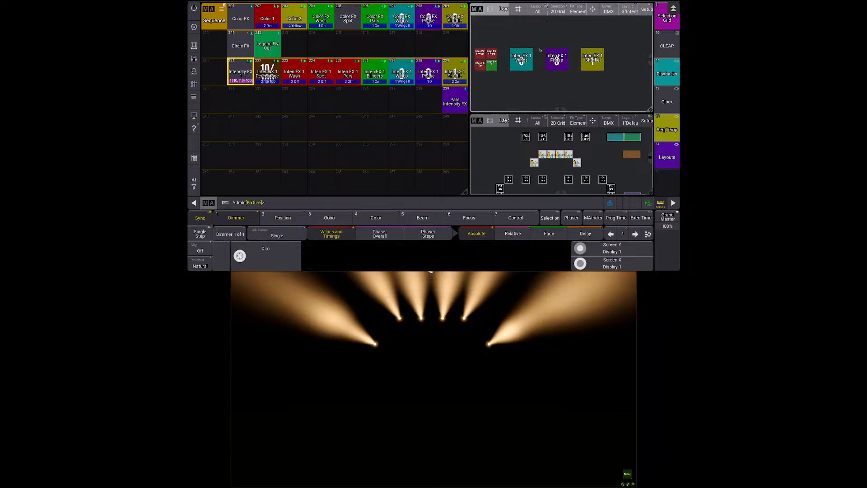
Step: Compare the Intensity FX Gen layout with the Color FX Gen layout in the full layouts view
{"action": "left_click_drag", "start_coordinate": [522, 91], "coordinate": [545, 88]}
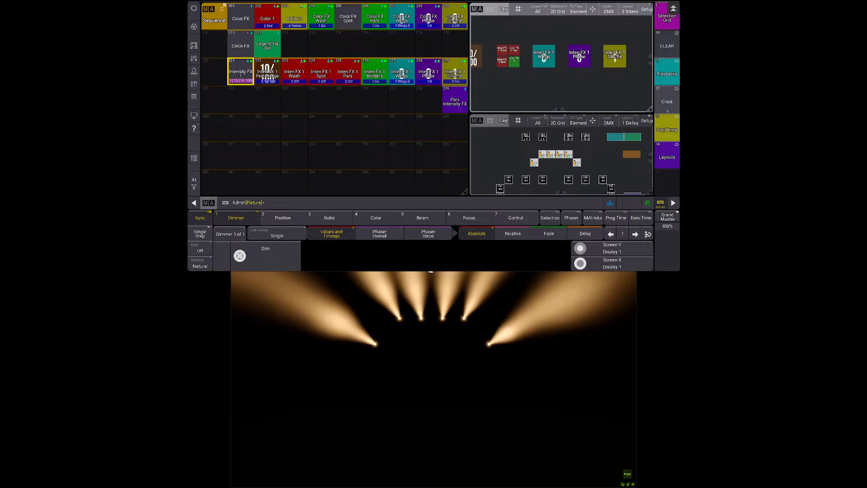
{"action": "left_click", "coordinate": [667, 157]}
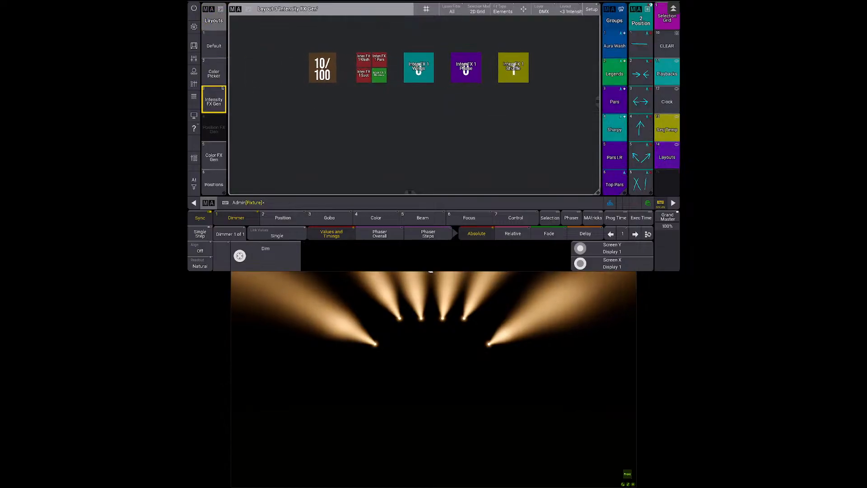
{"action": "left_click", "coordinate": [214, 73]}
{"action": "left_click", "coordinate": [214, 146]}
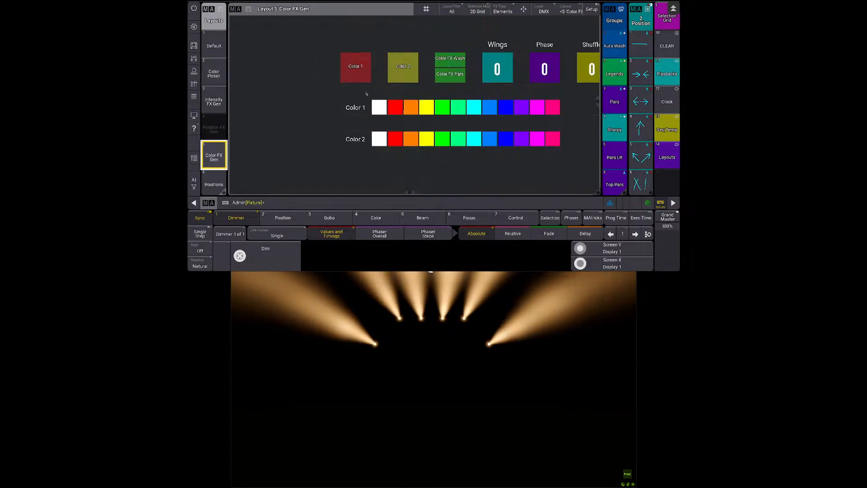
{"action": "left_click", "coordinate": [213, 101]}
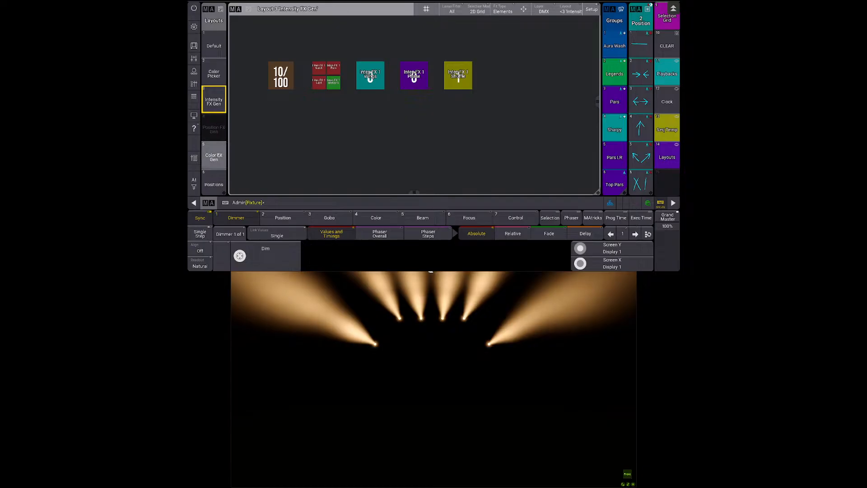
Step: Shift the wings, phase and shuffle elements sideways together to leave room beside the fixture toggles
{"action": "left_click", "coordinate": [591, 9]}
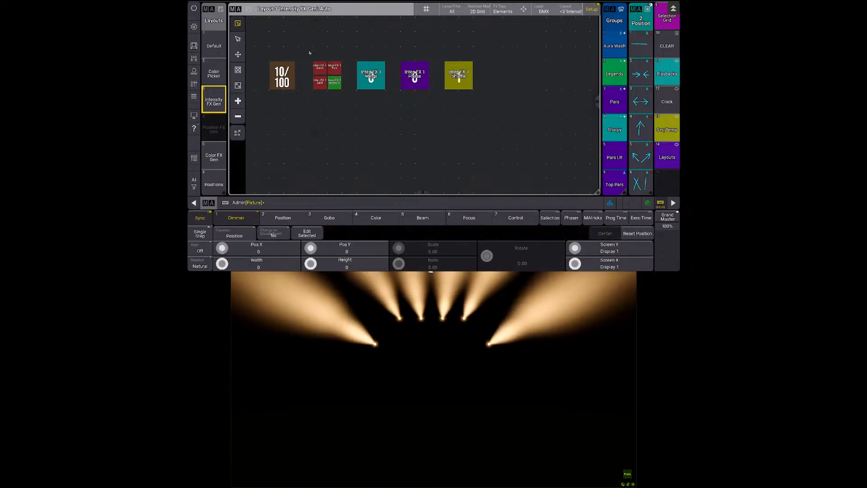
{"action": "mouse_move", "coordinate": [309, 52]}
{"action": "left_mouse_down"}
{"action": "mouse_move", "coordinate": [352, 102]}
{"action": "mouse_move", "coordinate": [321, 65]}
{"action": "left_mouse_up"}
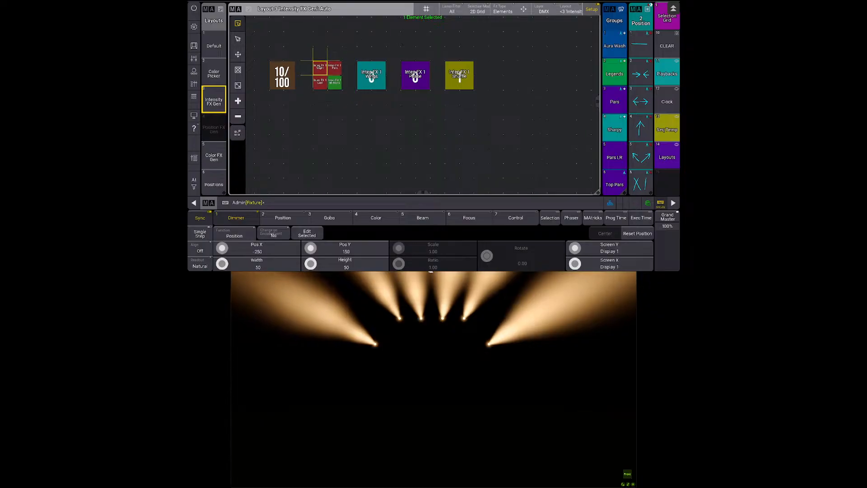
{"action": "left_click", "coordinate": [352, 77]}
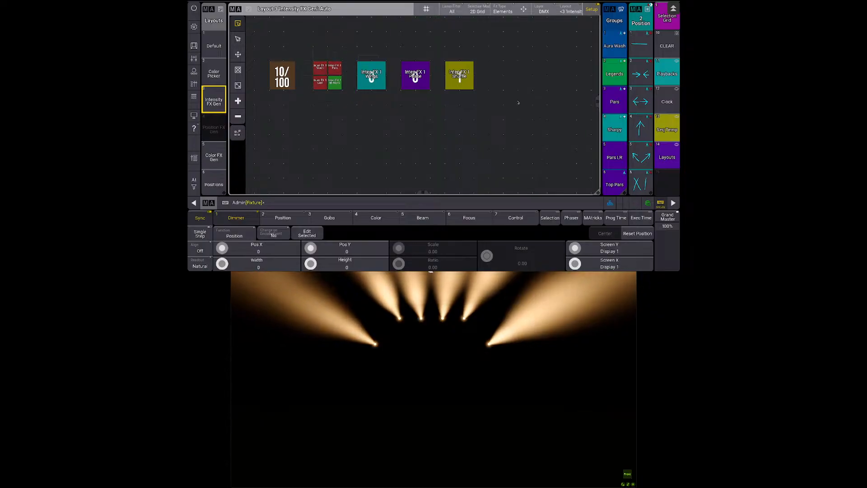
{"action": "mouse_move", "coordinate": [519, 102]}
{"action": "left_mouse_down"}
{"action": "mouse_move", "coordinate": [345, 48]}
{"action": "mouse_move", "coordinate": [505, 132]}
{"action": "left_mouse_up"}
{"action": "left_click", "coordinate": [375, 110]}
{"action": "scroll", "coordinate": [374, 106], "scroll_direction": "left", "scroll_amount": 1}
{"action": "left_click_drag", "start_coordinate": [386, 77], "coordinate": [414, 77]}
{"action": "left_click", "coordinate": [412, 123]}
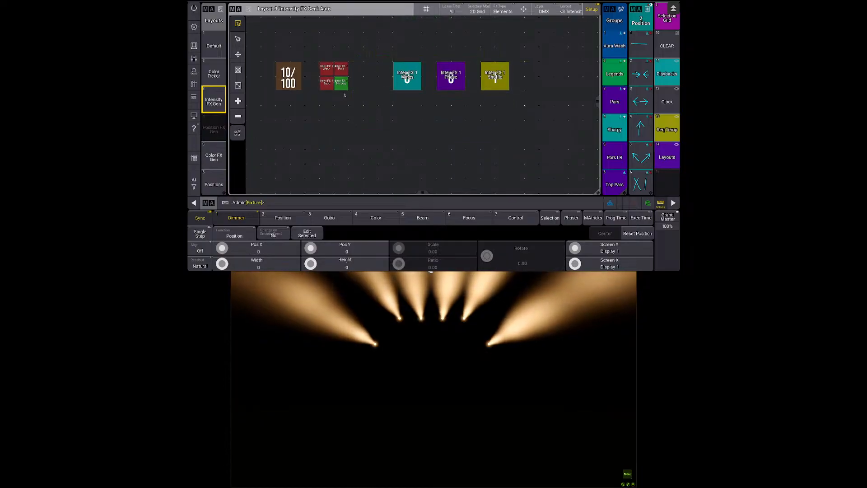
Step: Try to widen the four fixture toggle elements together and undo the changes
{"action": "mouse_move", "coordinate": [354, 99]}
{"action": "left_mouse_down"}
{"action": "mouse_move", "coordinate": [342, 61]}
{"action": "mouse_move", "coordinate": [362, 72]}
{"action": "mouse_move", "coordinate": [376, 106]}
{"action": "mouse_move", "coordinate": [388, 92]}
{"action": "left_mouse_up"}
{"action": "left_click", "coordinate": [325, 55]}
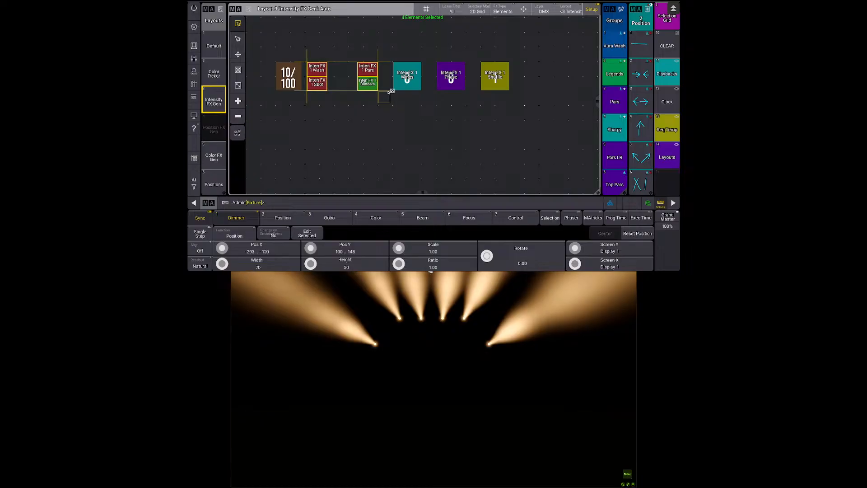
{"action": "key", "text": "ctrl+z"}
{"action": "mouse_move", "coordinate": [373, 92]}
{"action": "left_mouse_down"}
{"action": "mouse_move", "coordinate": [389, 91]}
{"action": "mouse_move", "coordinate": [379, 37]}
{"action": "left_mouse_up"}
{"action": "key", "text": "ctrl+z"}
Step: Widen the Pars and Blinders toggles, and the Wash and Spot toggles, to the same width as the wings element
{"action": "left_click_drag", "start_coordinate": [377, 91], "coordinate": [383, 91]}
{"action": "left_click", "coordinate": [360, 108]}
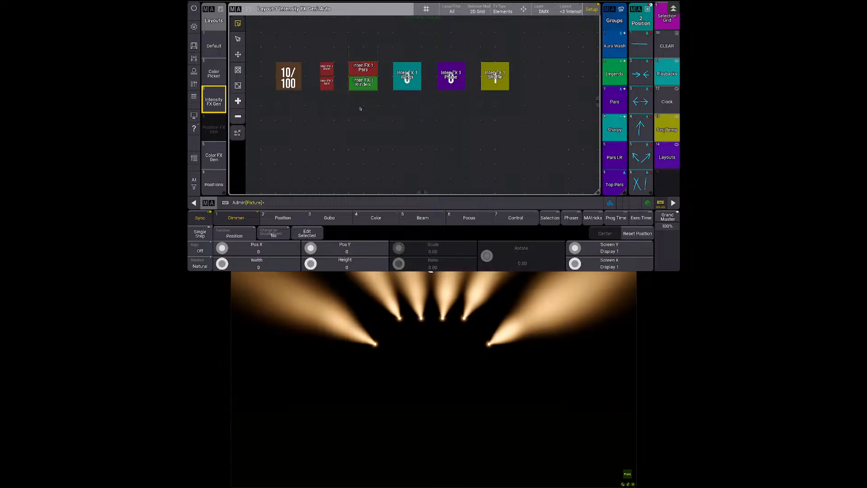
{"action": "mouse_move", "coordinate": [313, 44]}
{"action": "left_mouse_down"}
{"action": "mouse_move", "coordinate": [334, 92]}
{"action": "mouse_move", "coordinate": [354, 91]}
{"action": "left_mouse_up"}
{"action": "left_click", "coordinate": [344, 118]}
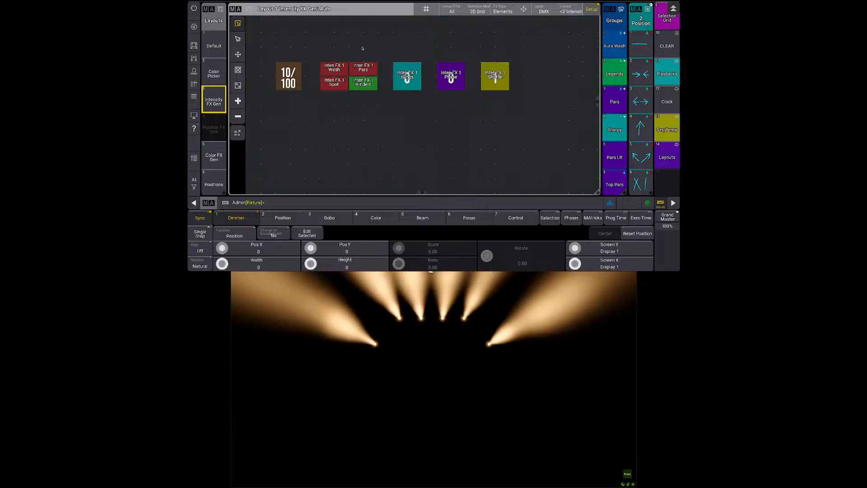
Step: Hide the names on the wings, phase and shuffle elements and show only their values
{"action": "left_click_drag", "start_coordinate": [392, 51], "coordinate": [533, 112]}
{"action": "right_click", "coordinate": [501, 82]}
{"action": "left_click", "coordinate": [578, 104]}
{"action": "left_click", "coordinate": [562, 162]}
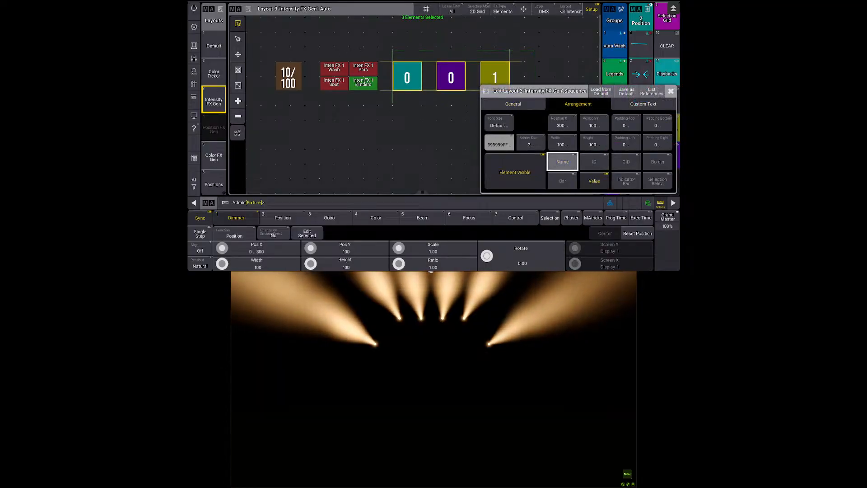
{"action": "left_click", "coordinate": [594, 180]}
{"action": "left_click", "coordinate": [670, 91]}
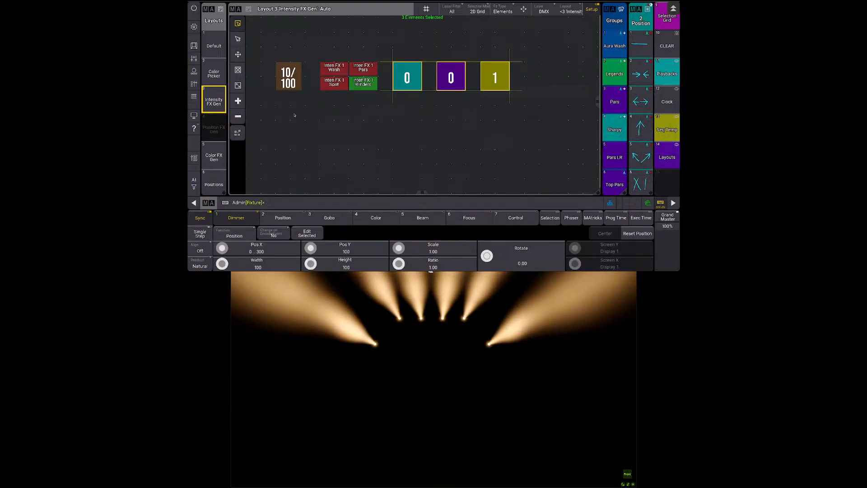
Step: Try to copy the Wings, Phase and Shuffle labels from the Color FX Gen layout to the Intensity FX Gen layout
{"action": "left_click", "coordinate": [214, 157]}
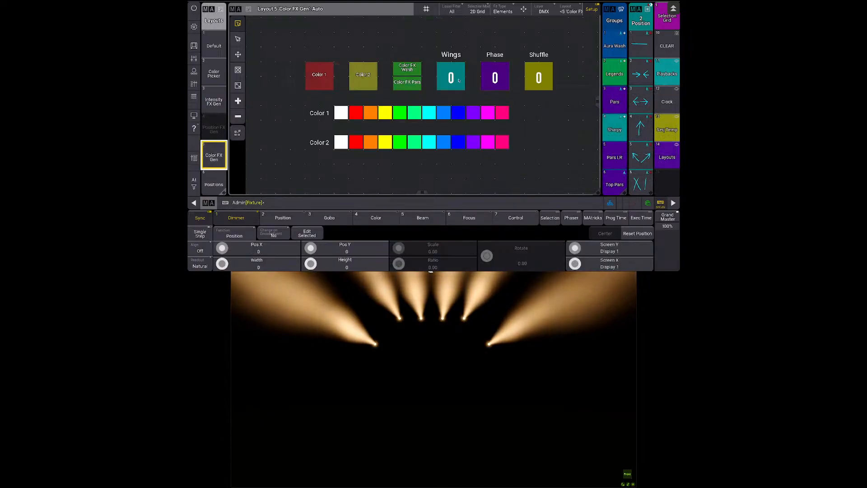
{"action": "left_click_drag", "start_coordinate": [420, 48], "coordinate": [561, 55]}
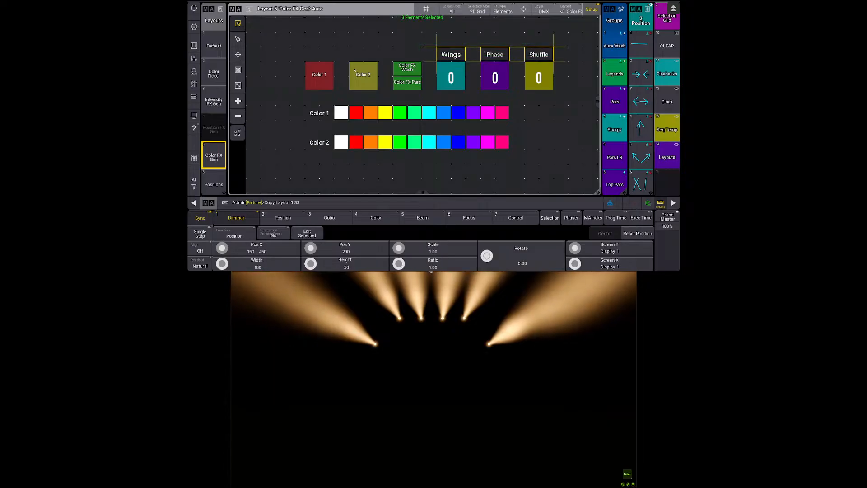
{"action": "left_click", "coordinate": [213, 102]}
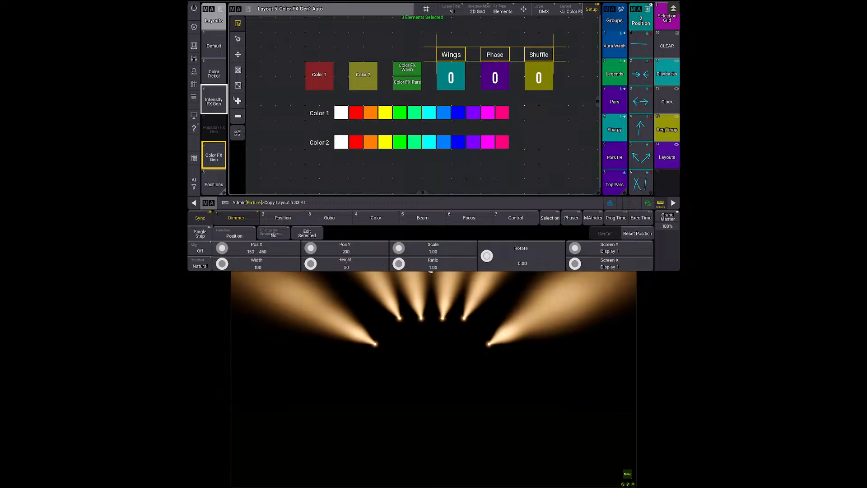
{"action": "left_click", "coordinate": [220, 101]}
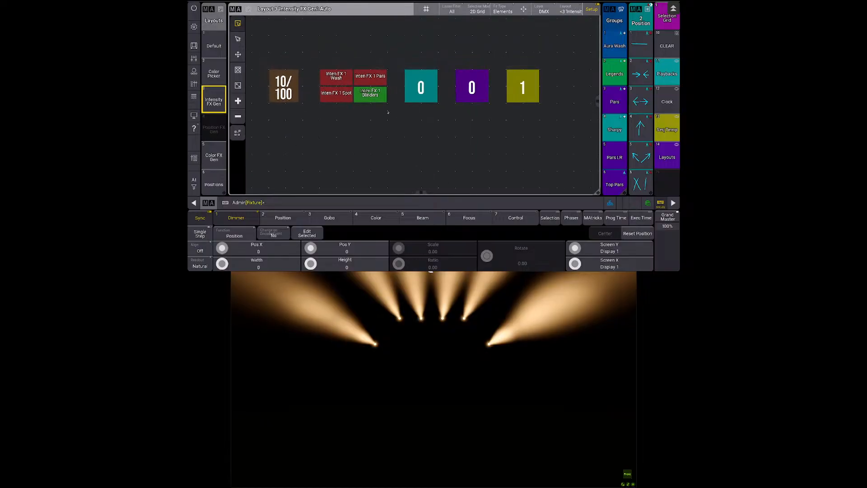
Step: Copy the Wings label onto the Color 1 element in the Color FX Gen layout and undo the copy
{"action": "left_click", "coordinate": [223, 158]}
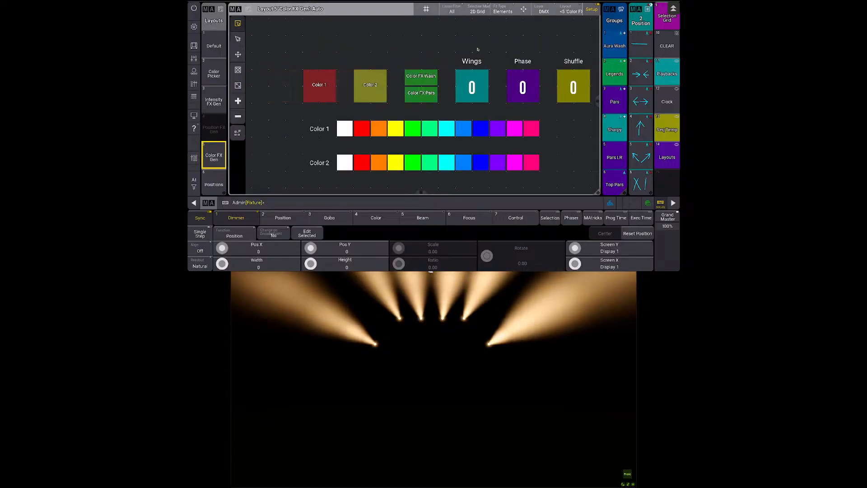
{"action": "left_click", "coordinate": [478, 62]}
{"action": "left_click", "coordinate": [477, 62]}
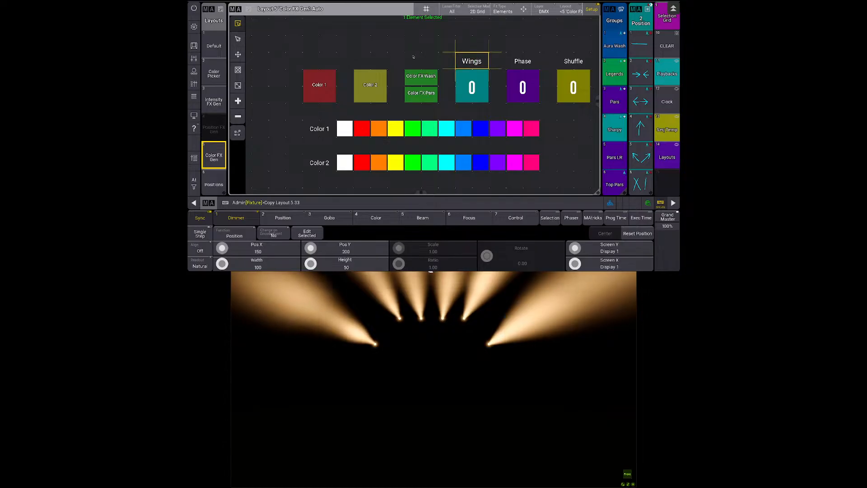
{"action": "left_click", "coordinate": [301, 67]}
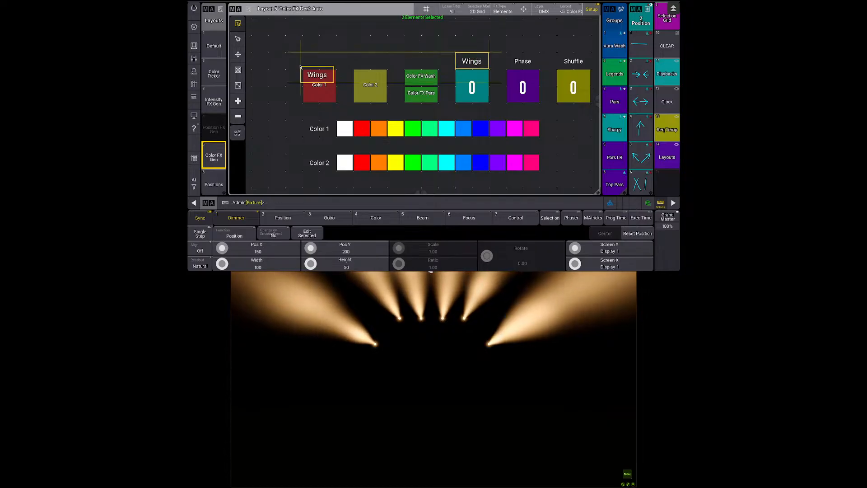
{"action": "key", "text": "BackSpace"}
Step: Try to copy only the Wings label from the Color FX Gen layout to the Intensity FX Gen layout
{"action": "key", "text": "c"}
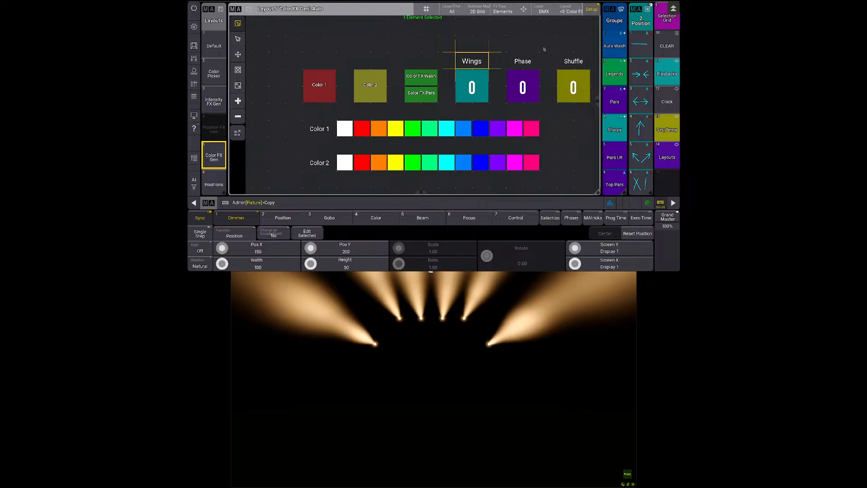
{"action": "left_click", "coordinate": [484, 65]}
{"action": "left_click", "coordinate": [223, 97]}
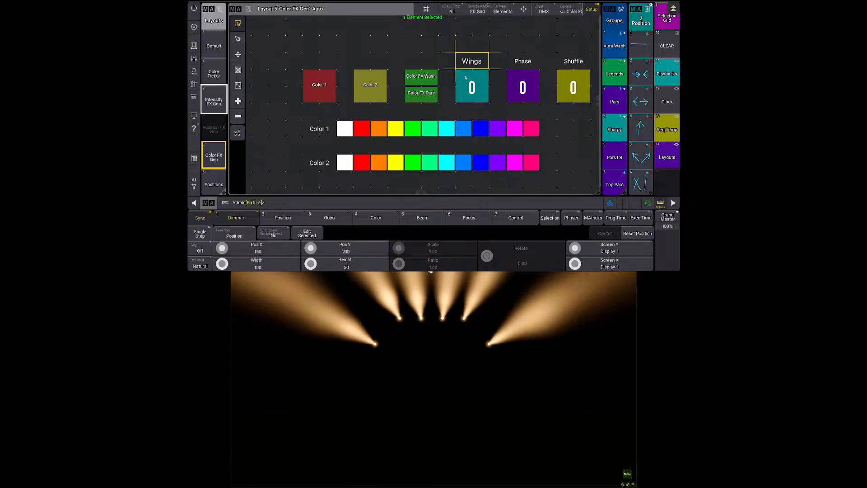
{"action": "left_click", "coordinate": [468, 61]}
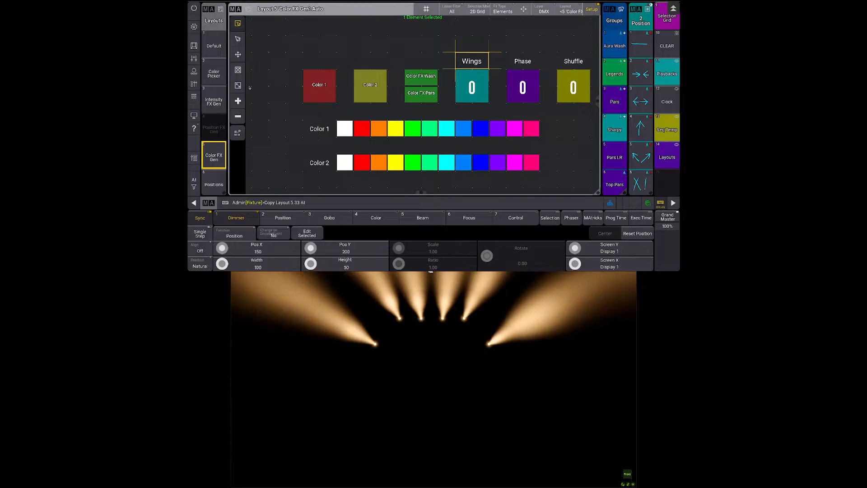
{"action": "left_click", "coordinate": [214, 100]}
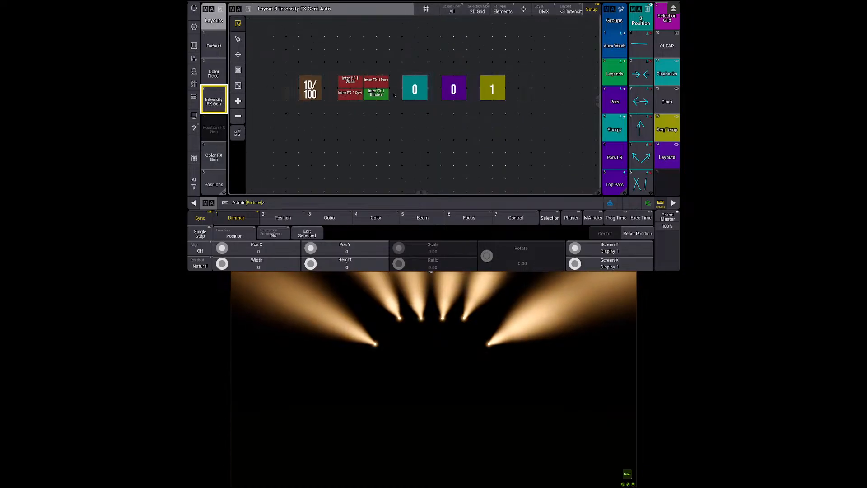
{"action": "scroll", "coordinate": [394, 94], "scroll_direction": "down", "scroll_amount": 10}
{"action": "scroll", "coordinate": [394, 94], "scroll_direction": "up", "scroll_amount": 8}
{"action": "left_click", "coordinate": [397, 88]}
{"action": "scroll", "coordinate": [408, 75], "scroll_direction": "down", "scroll_amount": 3}
{"action": "scroll", "coordinate": [407, 74], "scroll_direction": "up", "scroll_amount": 1}
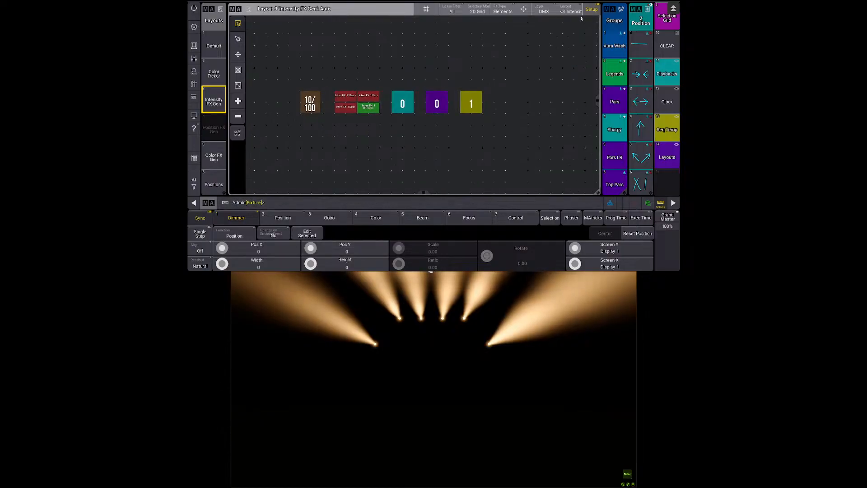
{"action": "left_click", "coordinate": [590, 11]}
{"action": "left_click", "coordinate": [591, 10]}
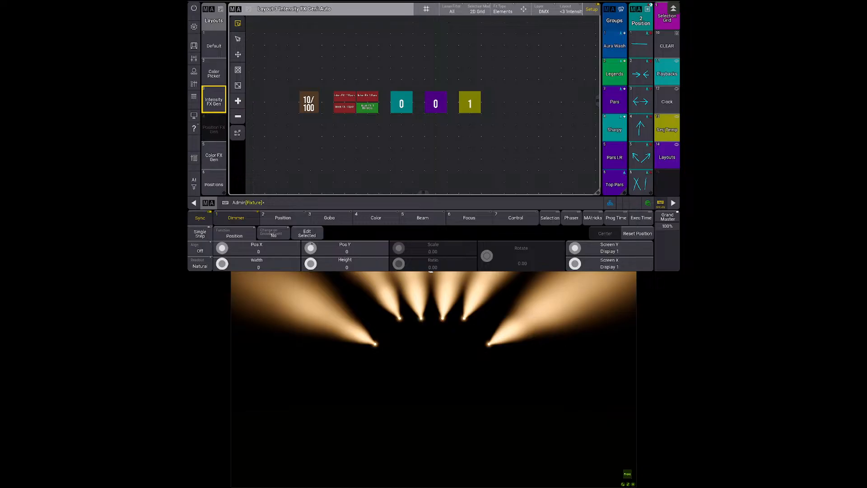
{"action": "left_click", "coordinate": [247, 231]}
{"action": "left_click", "coordinate": [244, 231]}
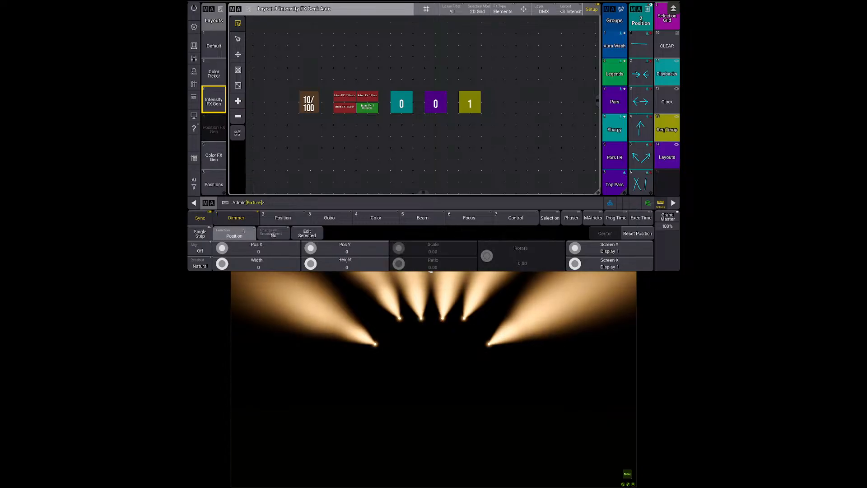
{"action": "left_click", "coordinate": [244, 231]}
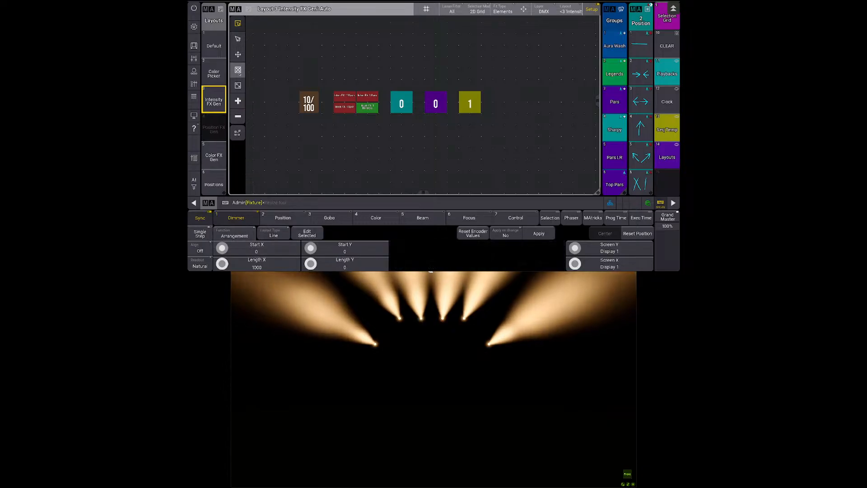
Step: Add an empty element directly above the wings element in the Intensity FX Gen layout, drawn about as wide as it and half as high
{"action": "left_click", "coordinate": [238, 101]}
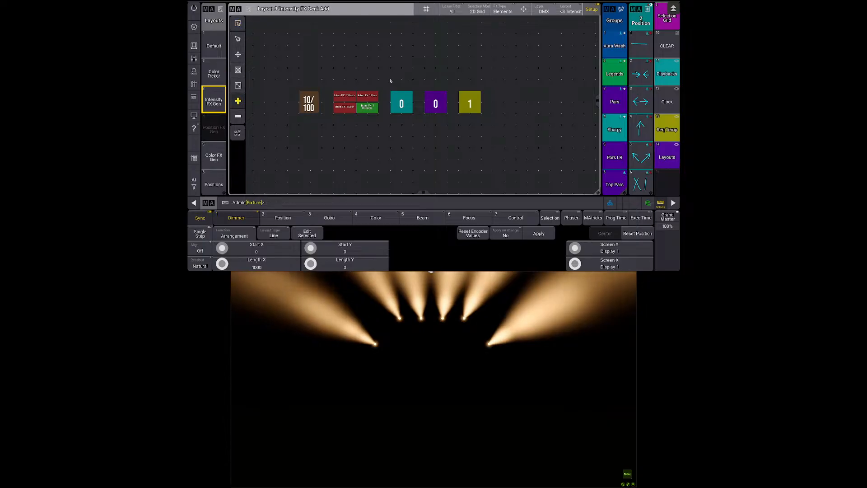
{"action": "left_click_drag", "start_coordinate": [413, 92], "coordinate": [414, 90]}
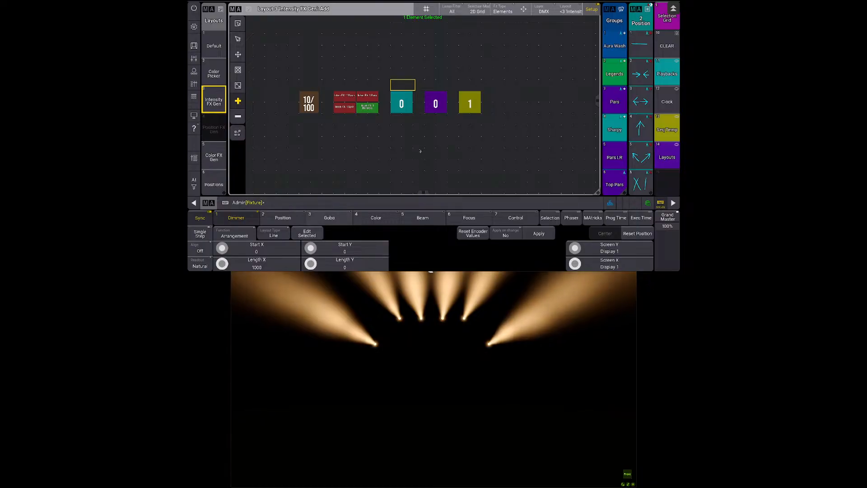
{"action": "scroll", "coordinate": [410, 106], "scroll_direction": "up", "scroll_amount": 1}
{"action": "left_click_drag", "start_coordinate": [410, 107], "coordinate": [395, 125]}
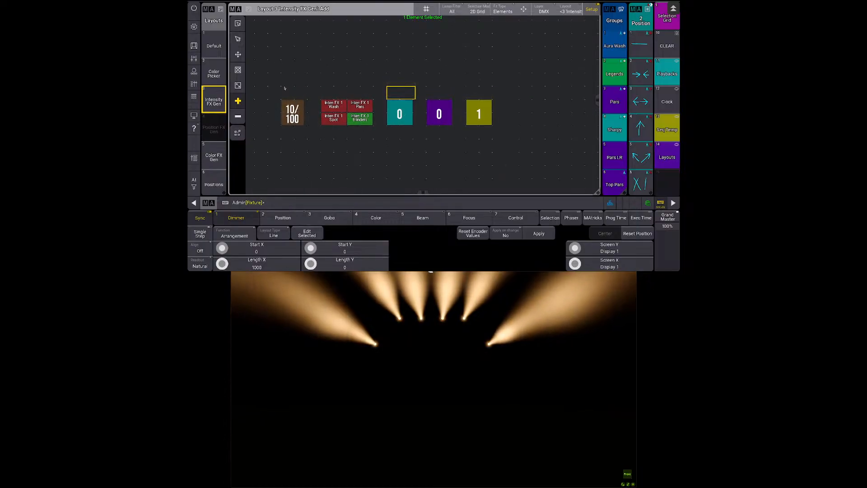
{"action": "left_click", "coordinate": [405, 85]}
{"action": "scroll", "coordinate": [405, 85], "scroll_direction": "up", "scroll_amount": 2}
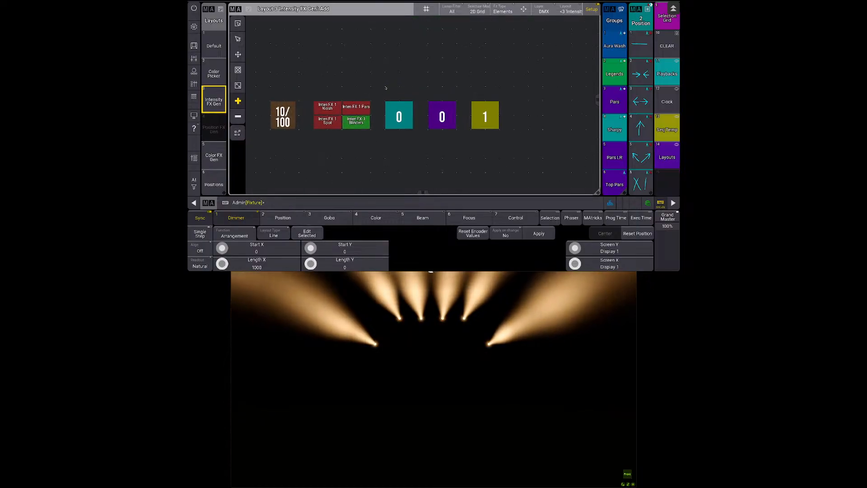
{"action": "left_click", "coordinate": [412, 102]}
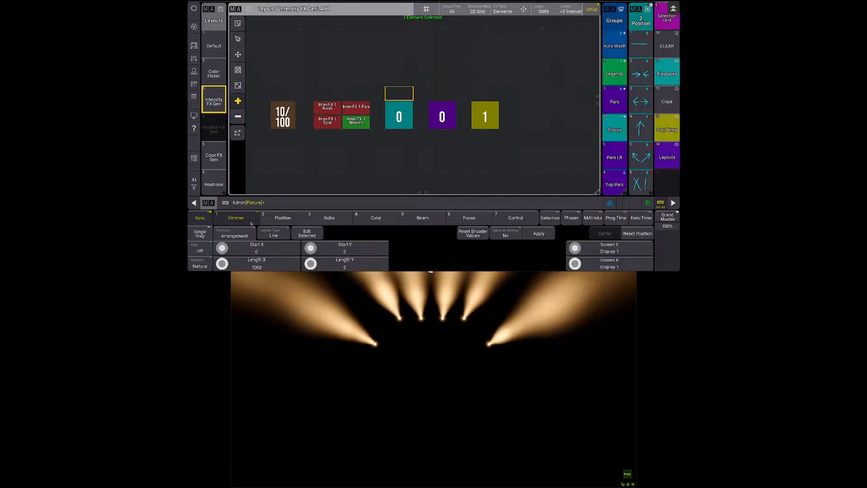
{"action": "left_click", "coordinate": [238, 39]}
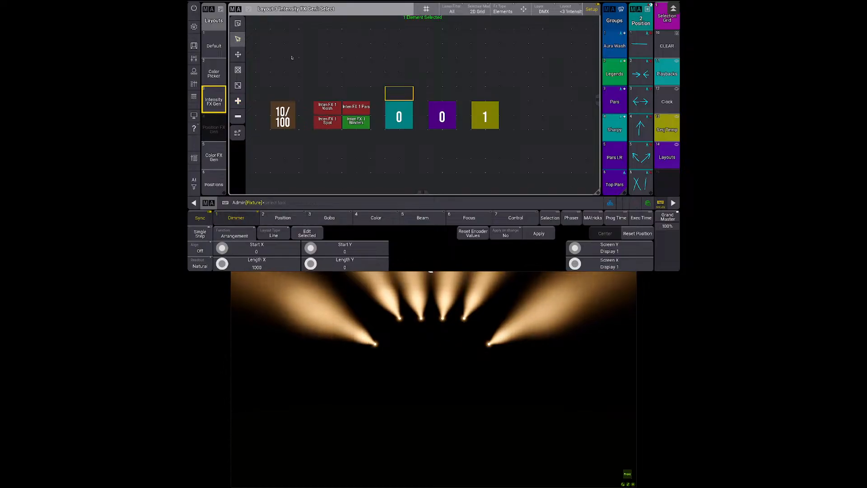
{"action": "left_click", "coordinate": [292, 58]}
{"action": "left_click", "coordinate": [214, 158]}
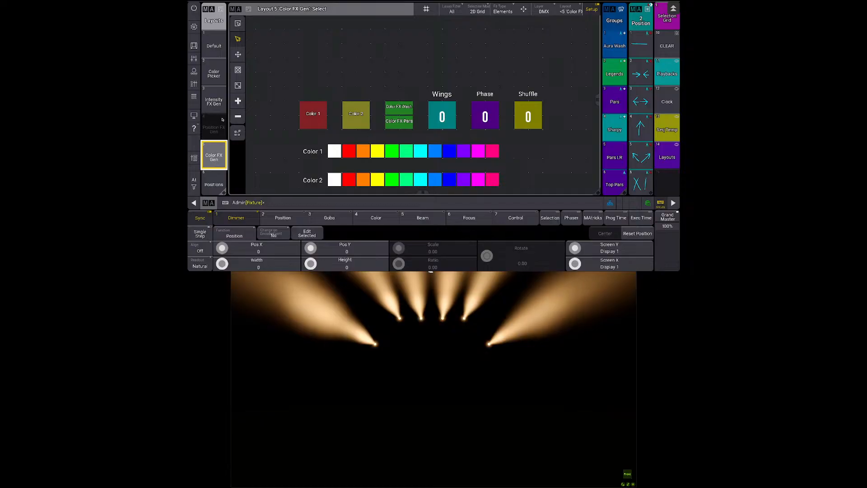
{"action": "left_click", "coordinate": [214, 101]}
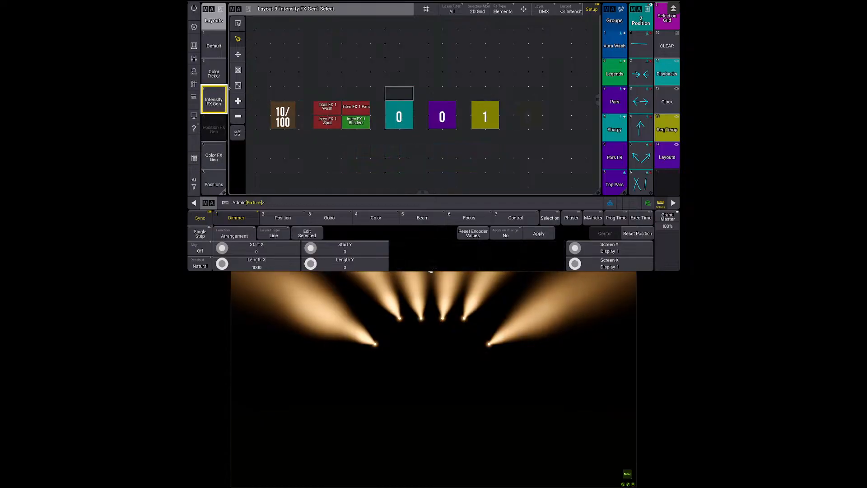
{"action": "double_click", "coordinate": [395, 97]}
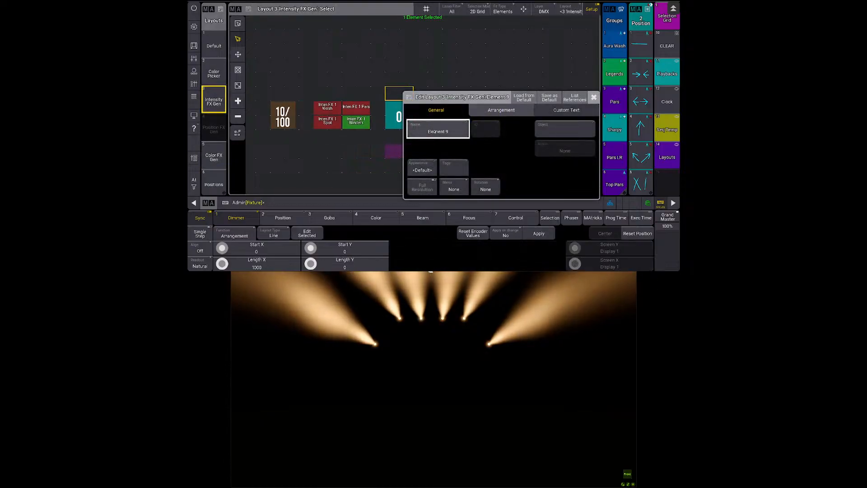
{"action": "left_click", "coordinate": [444, 127]}
{"action": "key", "text": "Escape"}
{"action": "key", "text": "Escape"}
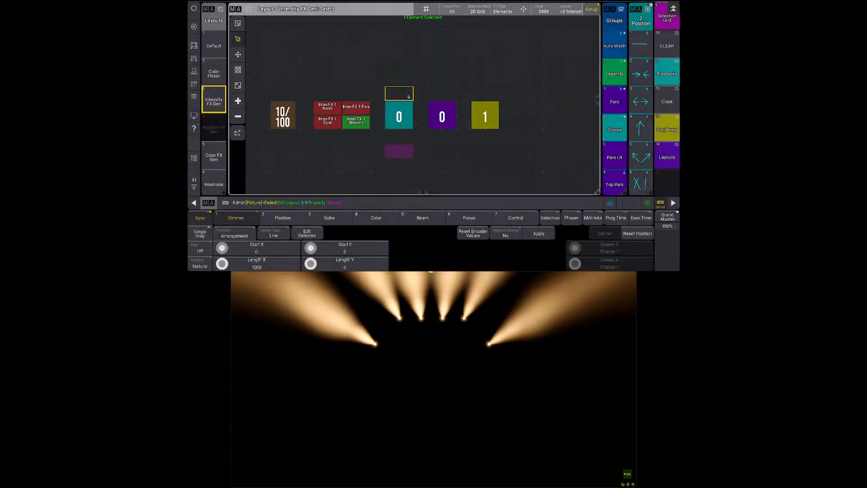
Step: Set the custom text of the new element above the wings element to Wings
{"action": "double_click", "coordinate": [398, 93]}
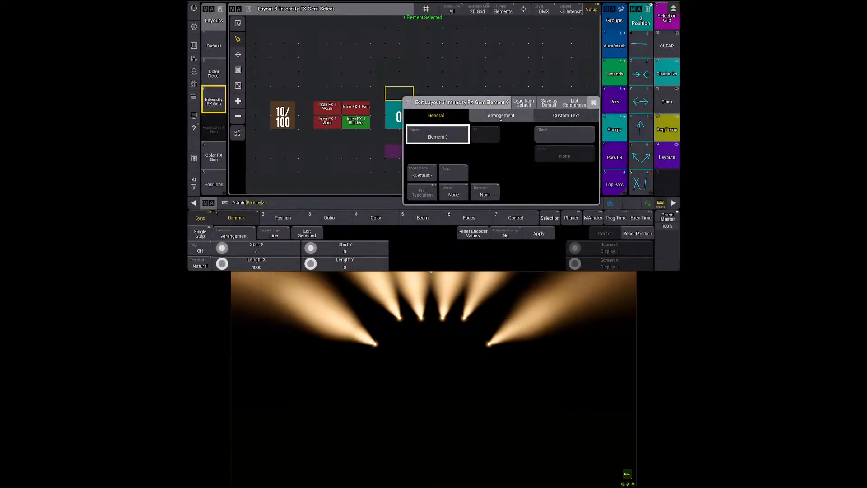
{"action": "left_click", "coordinate": [566, 116]}
{"action": "left_click", "coordinate": [572, 135]}
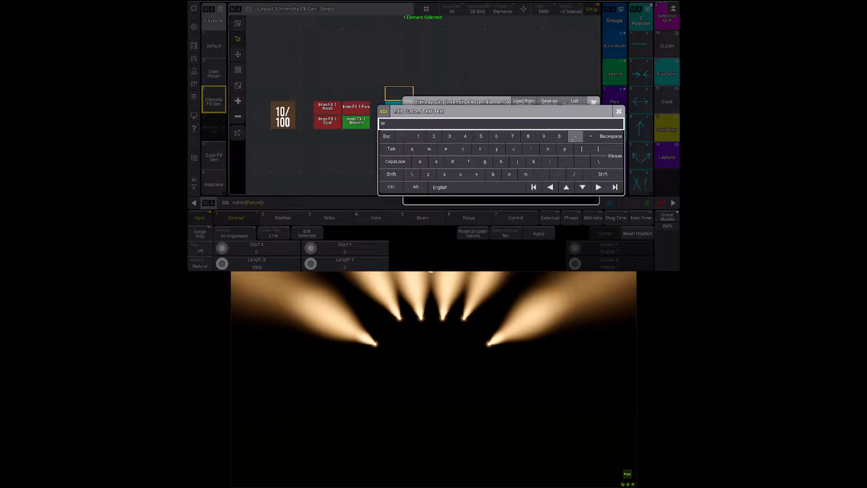
{"action": "type", "text": "Wings"}
{"action": "key", "text": "Return"}
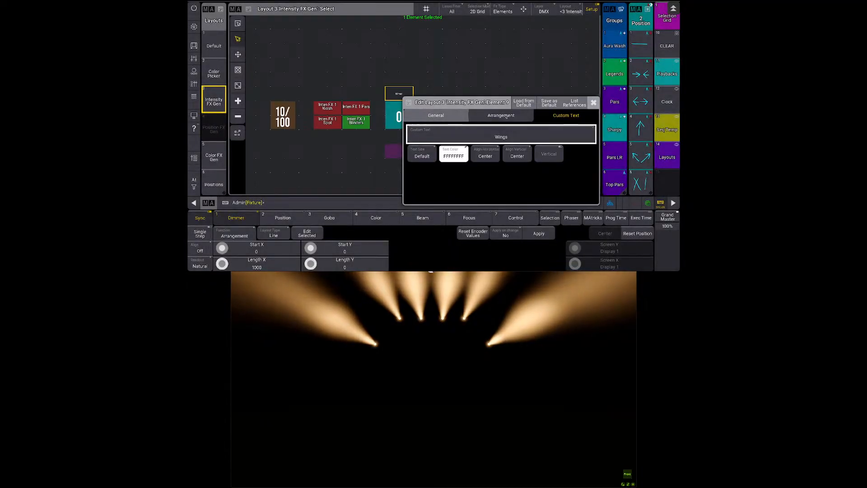
{"action": "left_click", "coordinate": [593, 103]}
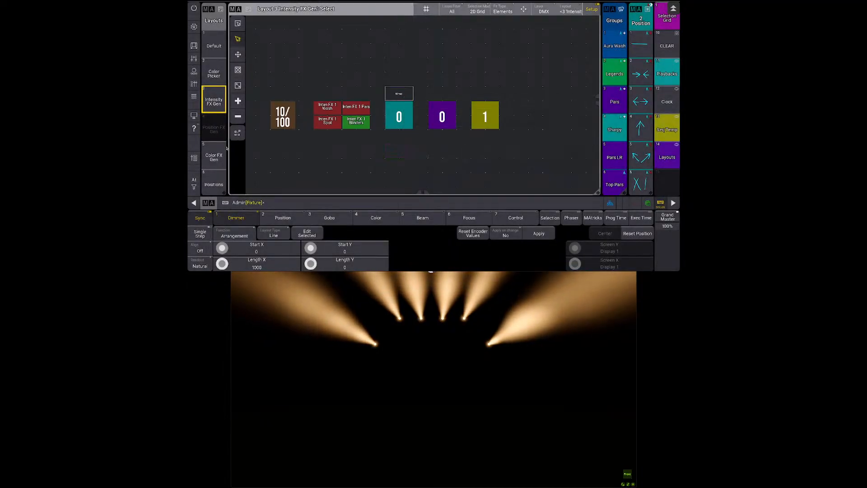
Step: Check the custom text size of the Wings label in the Color FX Gen layout and return to the Intensity FX Gen layout
{"action": "left_click", "coordinate": [214, 157]}
{"action": "right_click", "coordinate": [447, 95]}
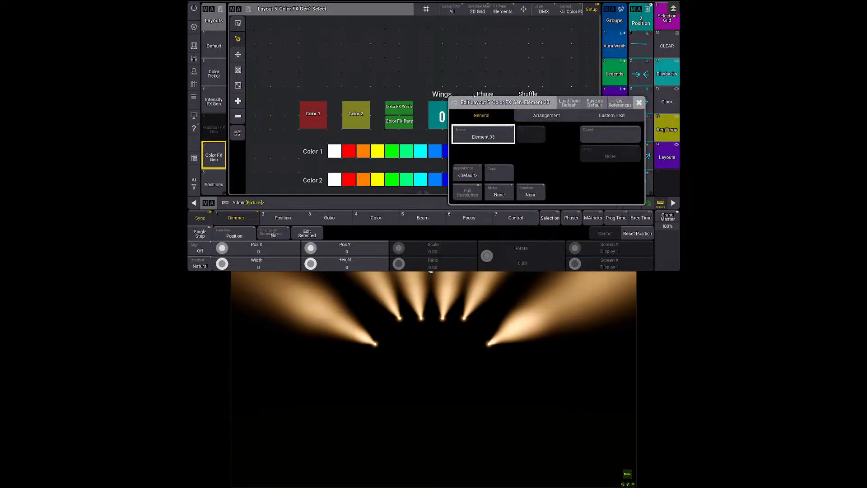
{"action": "left_click", "coordinate": [612, 115]}
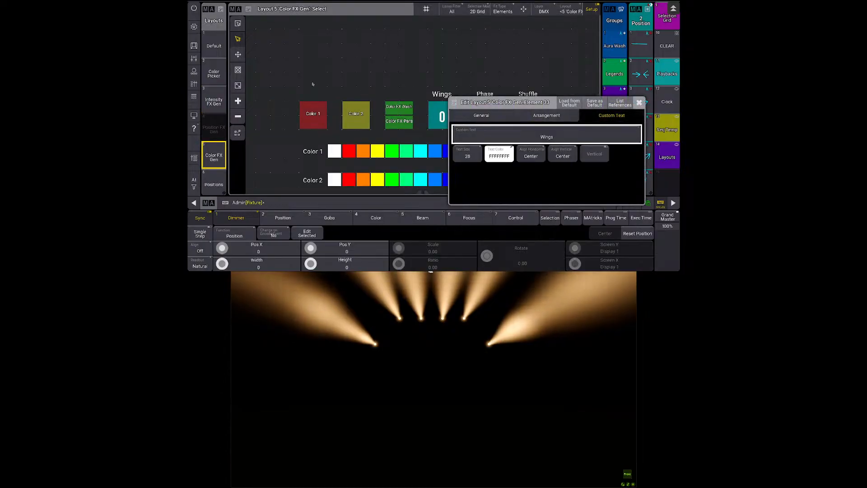
{"action": "key", "text": "Escape"}
{"action": "left_click", "coordinate": [213, 101]}
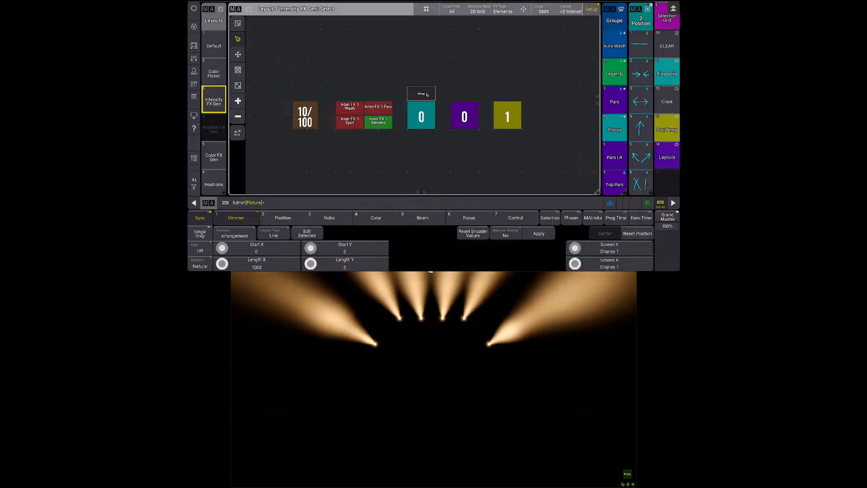
Step: Set the appearance of the Layouts pool window to DimPurple
{"action": "left_click", "coordinate": [211, 9]}
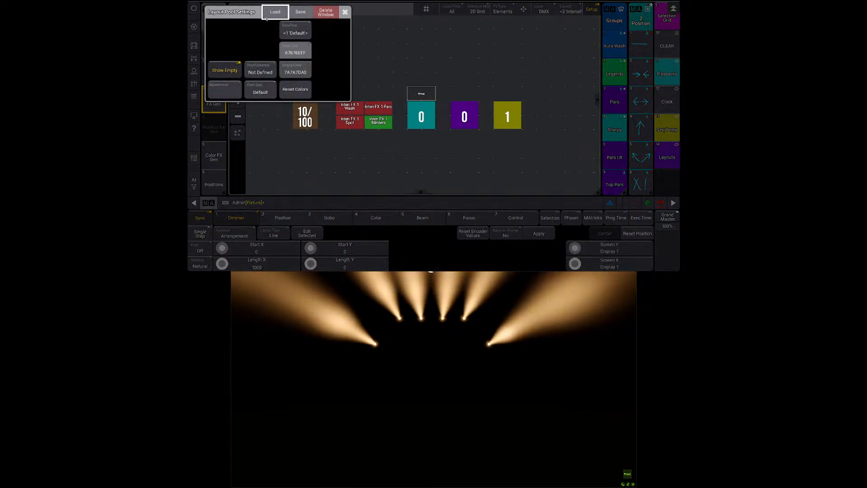
{"action": "left_click", "coordinate": [229, 90]}
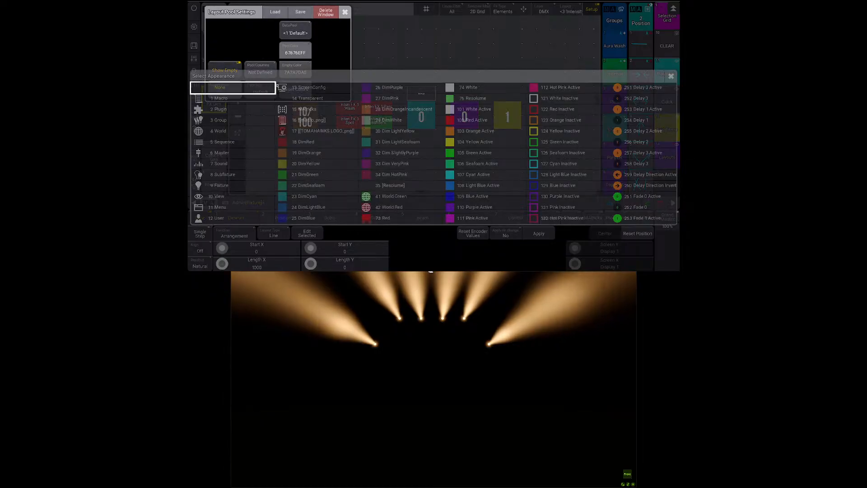
{"action": "left_click", "coordinate": [399, 90]}
{"action": "left_click", "coordinate": [375, 85]}
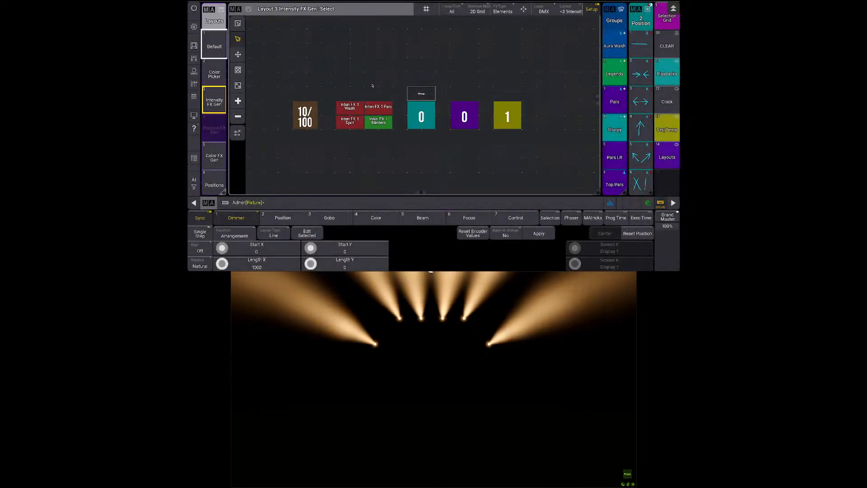
Step: Set the pool color of the Layouts pool window to dark purple 44006EFF
{"action": "left_click", "coordinate": [210, 9]}
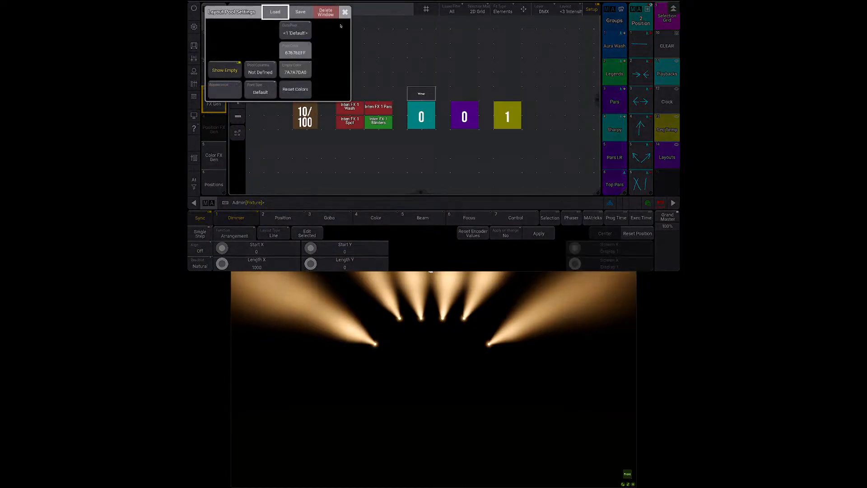
{"action": "left_click", "coordinate": [260, 70]}
{"action": "left_click", "coordinate": [294, 69]}
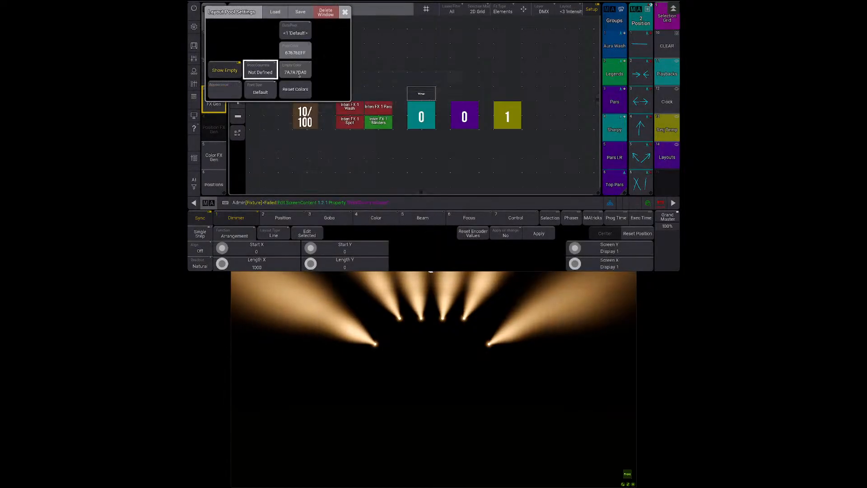
{"action": "left_click", "coordinate": [295, 51]}
{"action": "mouse_move", "coordinate": [345, 122]}
{"action": "left_mouse_down"}
{"action": "mouse_move", "coordinate": [329, 132]}
{"action": "mouse_move", "coordinate": [336, 136]}
{"action": "left_mouse_up"}
{"action": "left_click", "coordinate": [414, 61]}
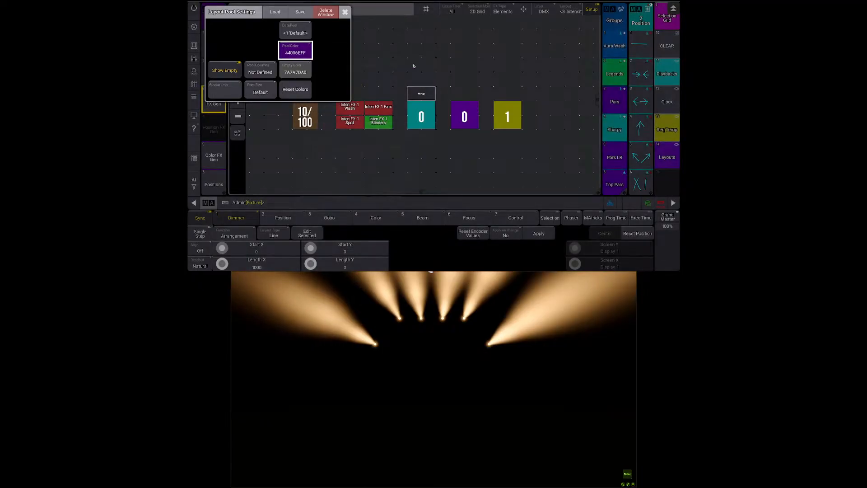
{"action": "left_click", "coordinate": [344, 12]}
Step: Store the current window arrangement over the existing Layouts view button
{"action": "key", "text": "s"}
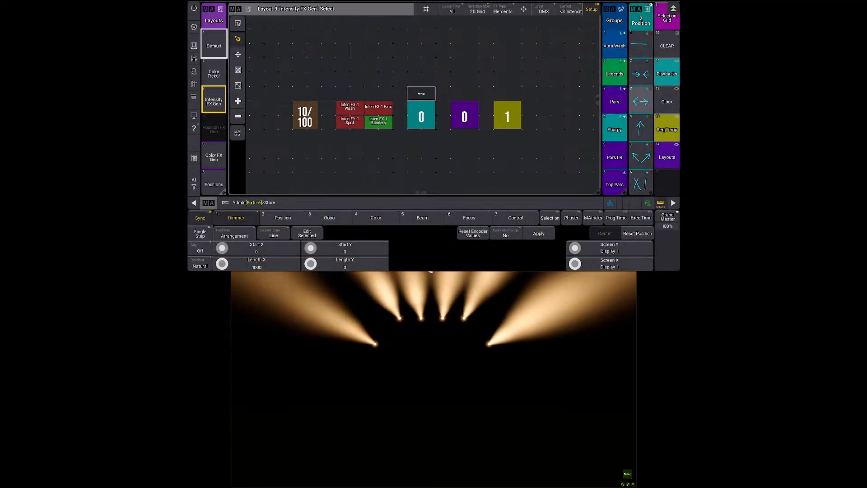
{"action": "left_click", "coordinate": [668, 157]}
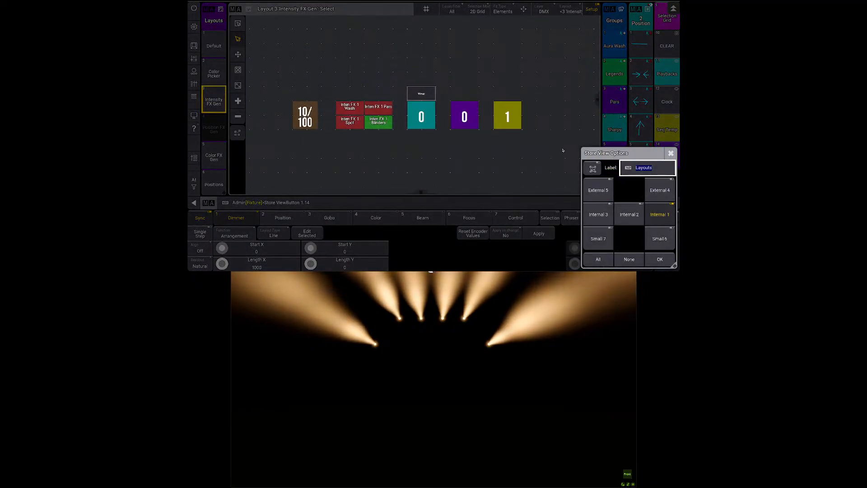
{"action": "left_click", "coordinate": [660, 258]}
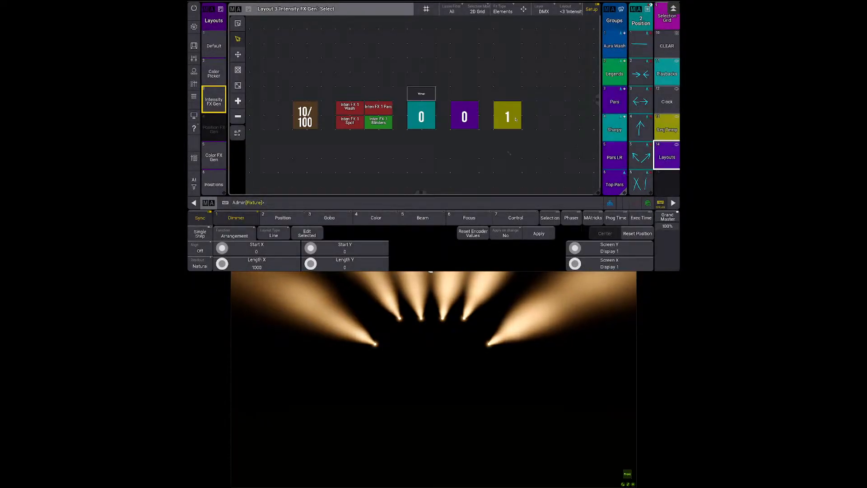
Step: Set the Wings label's custom text size to 28 and turn off its border
{"action": "right_click", "coordinate": [427, 95]}
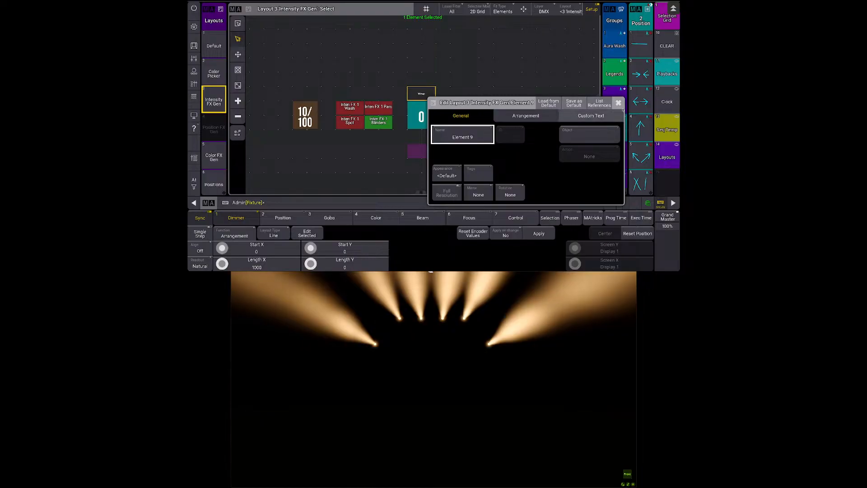
{"action": "left_click", "coordinate": [604, 115]}
{"action": "left_click", "coordinate": [447, 154]}
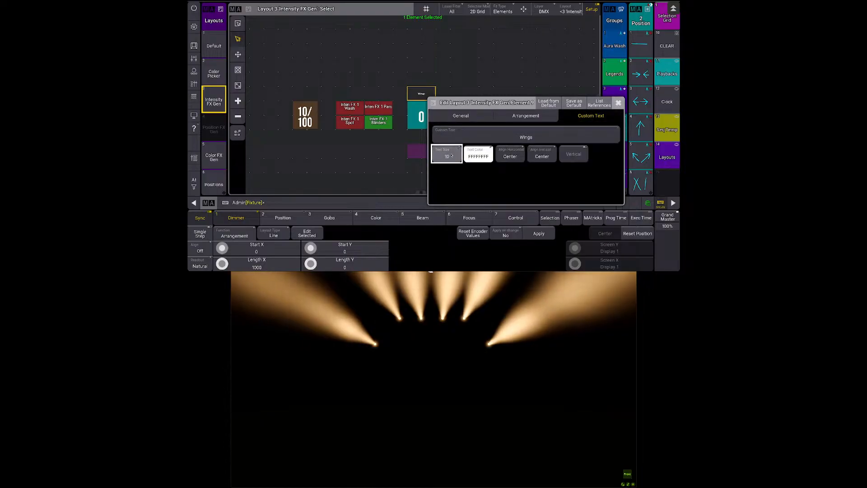
{"action": "left_click", "coordinate": [474, 251]}
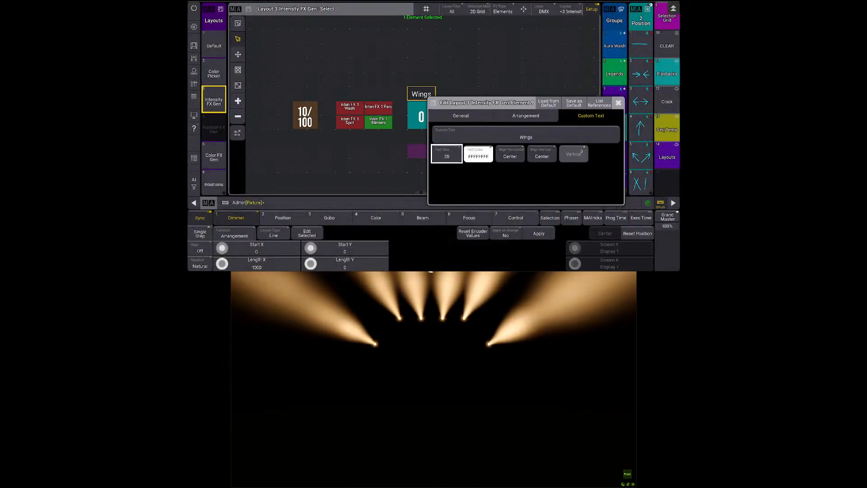
{"action": "left_click", "coordinate": [506, 118]}
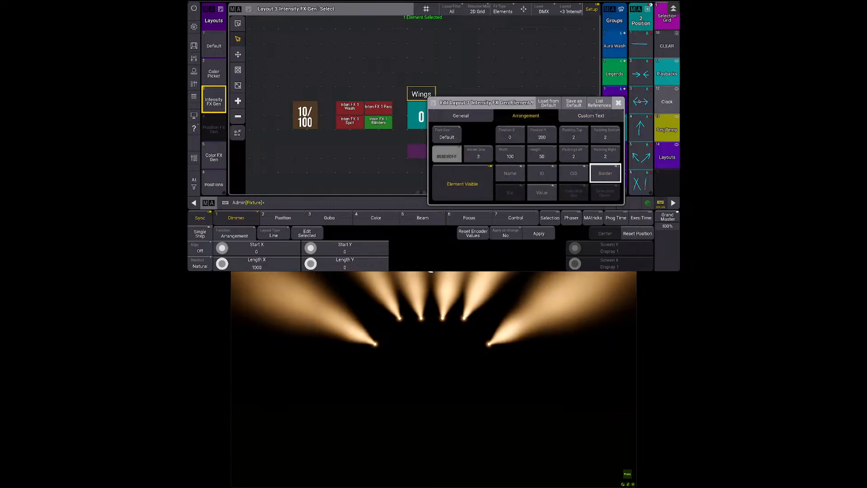
{"action": "left_click", "coordinate": [616, 103]}
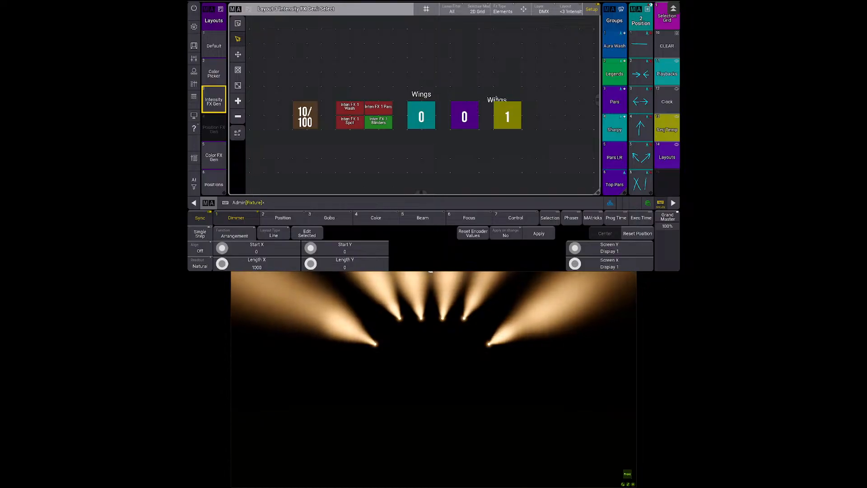
Step: Place the copied Wings label directly above the purple phase element and set its custom text to Phase
{"action": "left_click_drag", "start_coordinate": [496, 98], "coordinate": [466, 96]}
{"action": "left_click", "coordinate": [238, 54]}
{"action": "right_click", "coordinate": [468, 96]}
{"action": "left_click", "coordinate": [623, 117]}
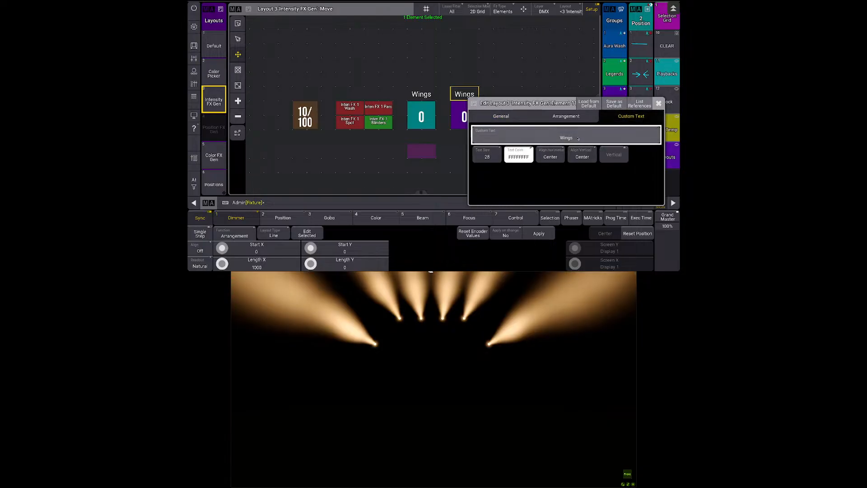
{"action": "left_click", "coordinate": [578, 138]}
{"action": "type", "text": "Phase"}
{"action": "key", "text": "Return"}
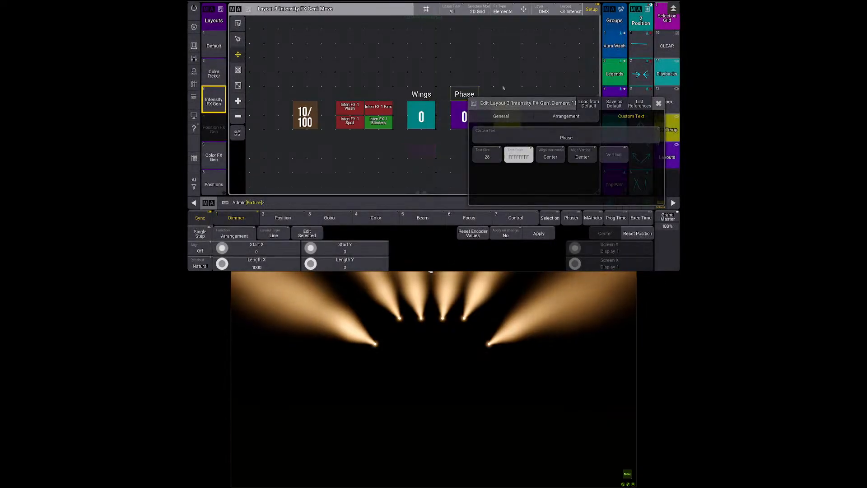
{"action": "left_click", "coordinate": [517, 93]}
{"action": "left_click", "coordinate": [527, 99]}
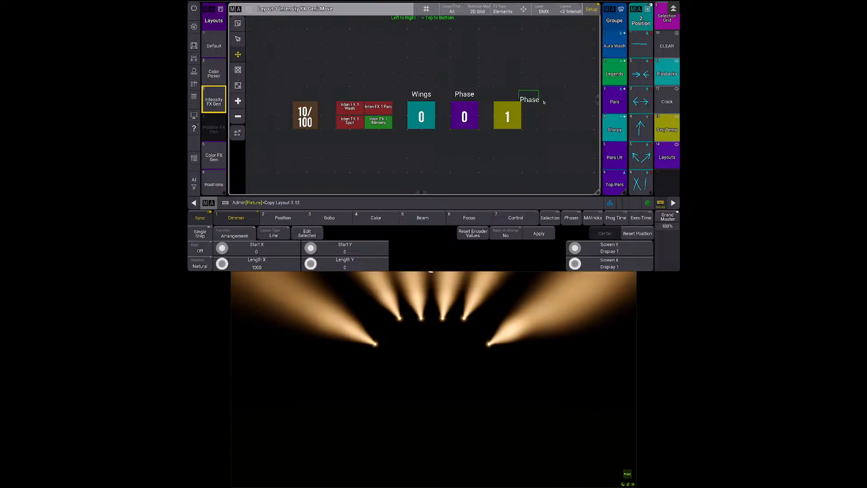
{"action": "left_click", "coordinate": [538, 101]}
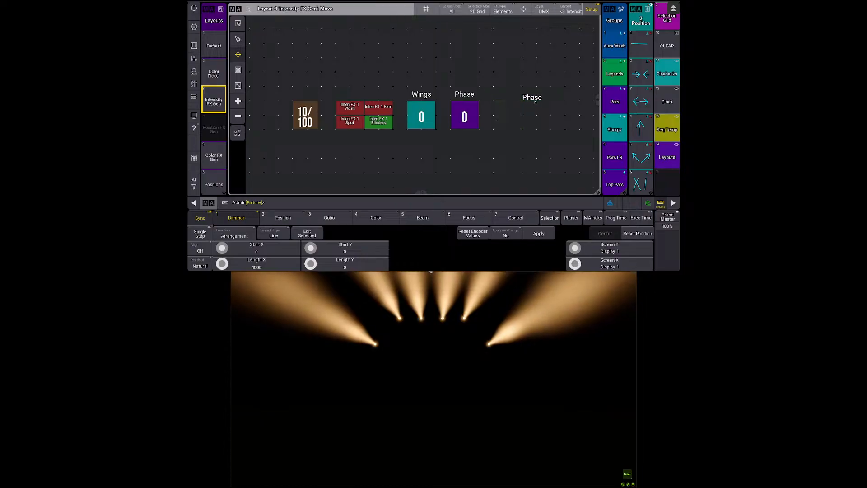
{"action": "left_click", "coordinate": [529, 101]}
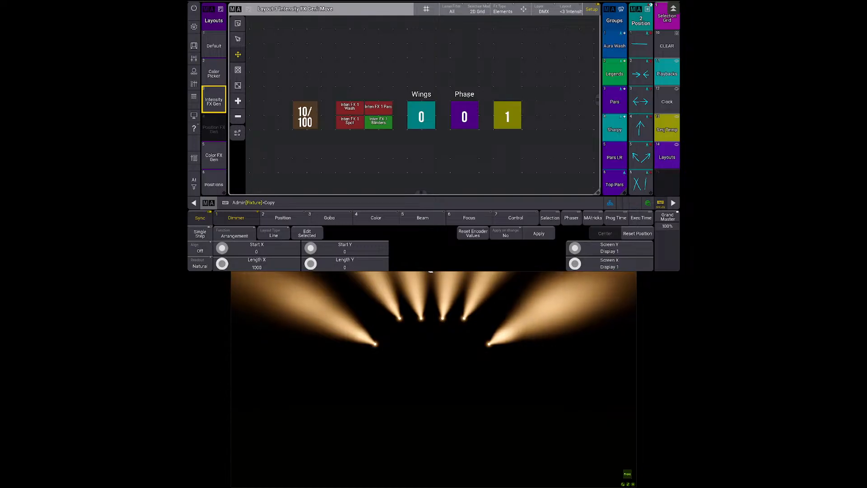
Step: Copy the Phase label to directly above the yellow shuffle element, set its custom text to Shuffle, and leave setup mode
{"action": "left_click", "coordinate": [520, 86]}
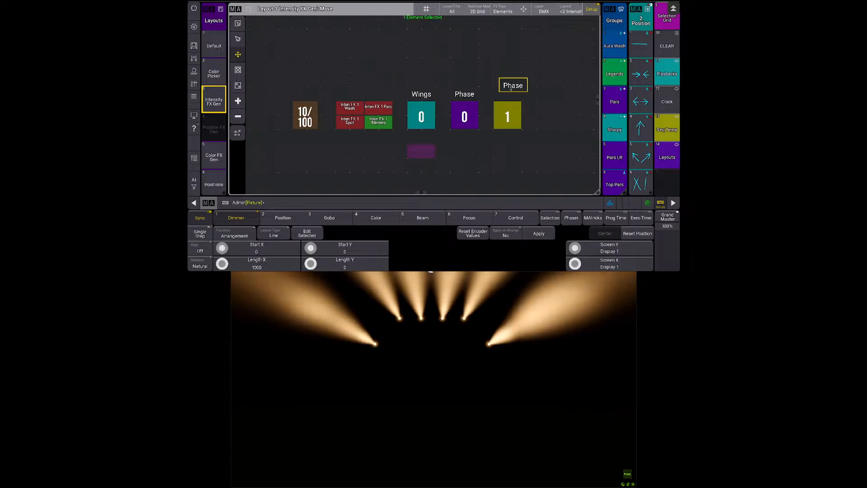
{"action": "left_click_drag", "start_coordinate": [511, 89], "coordinate": [504, 96]}
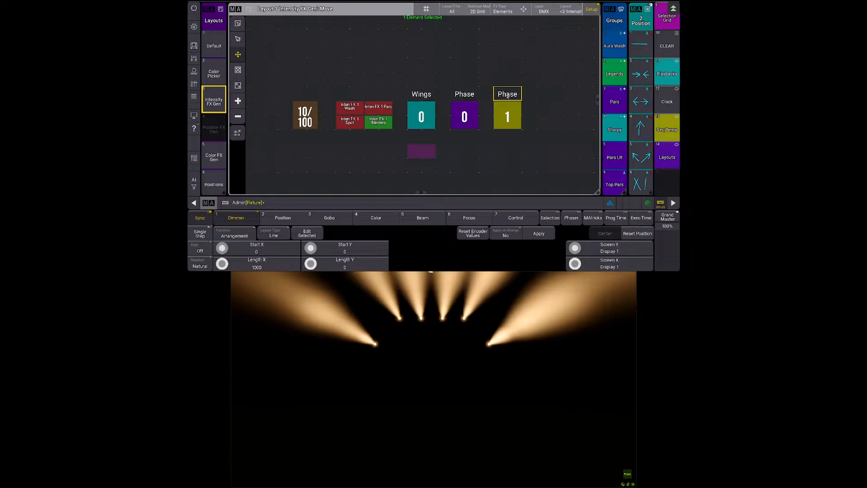
{"action": "right_click", "coordinate": [508, 95]}
{"action": "left_click", "coordinate": [641, 117]}
{"action": "left_click", "coordinate": [552, 136]}
{"action": "type", "text": "S"}
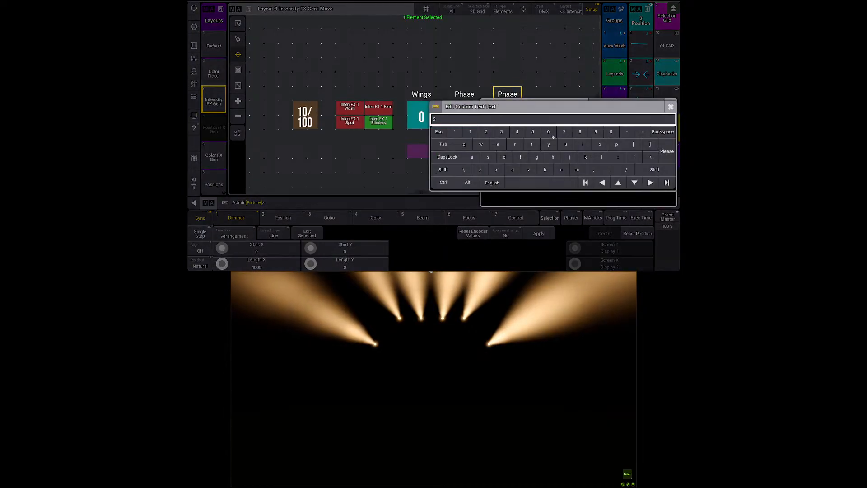
{"action": "type", "text": "huffle"}
{"action": "key", "text": "Return"}
{"action": "left_click", "coordinate": [555, 74]}
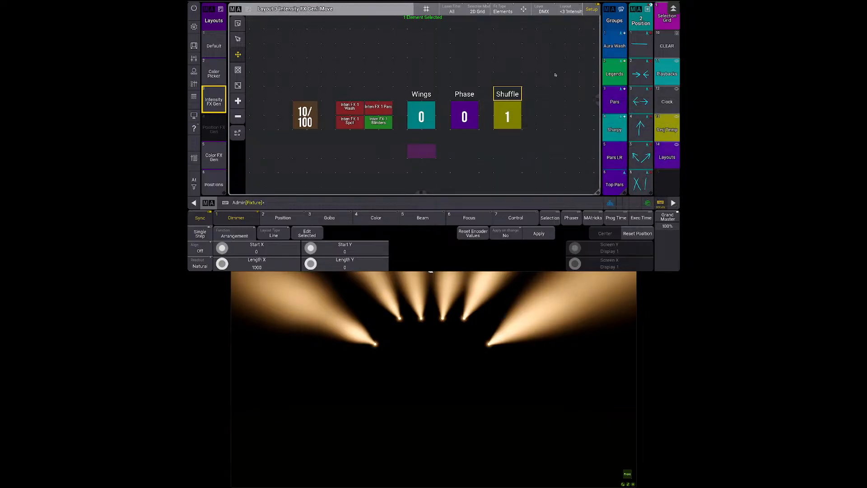
{"action": "left_click", "coordinate": [592, 9]}
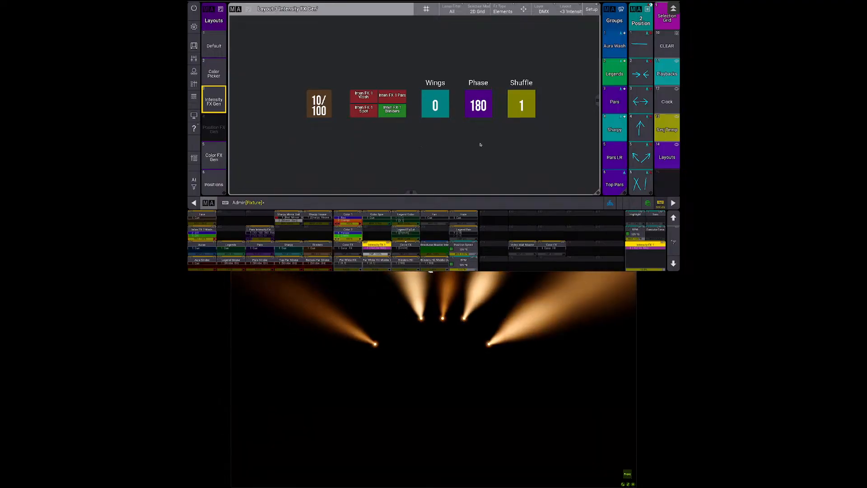
Step: Switch the intensity range element to 0/100 and view the running effect on the fixtures in the Default layout
{"action": "left_click", "coordinate": [319, 106]}
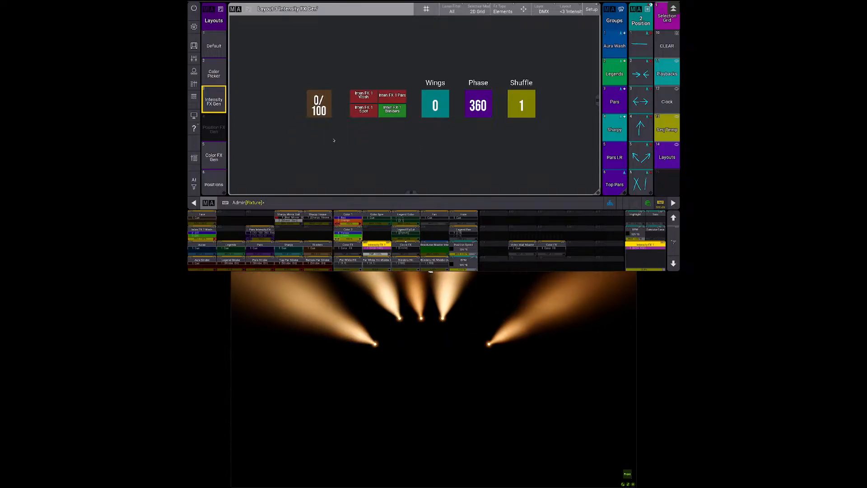
{"action": "left_click", "coordinate": [208, 40]}
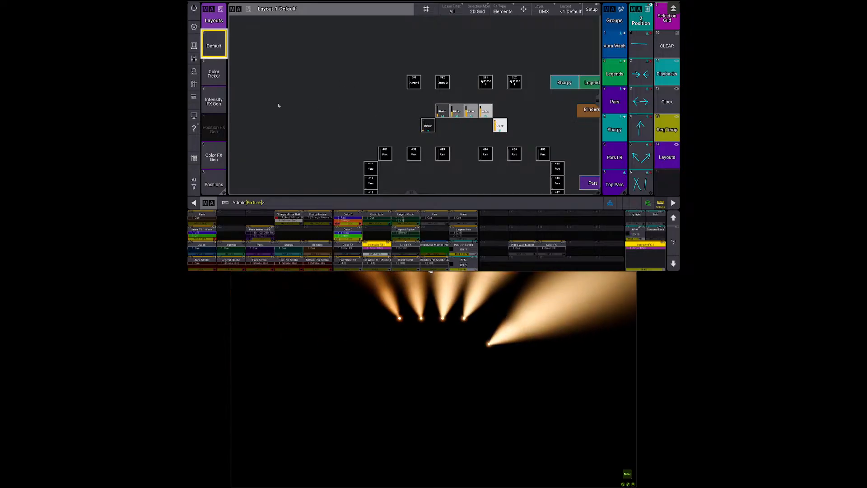
{"action": "left_click", "coordinate": [214, 100]}
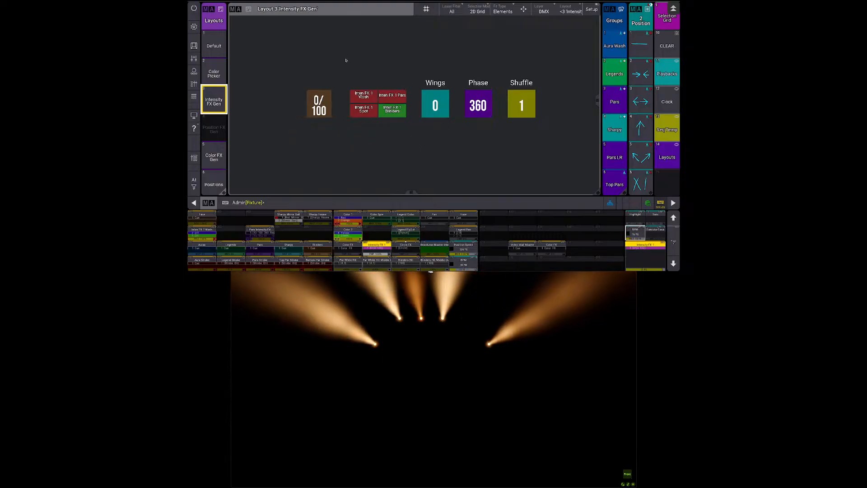
{"action": "left_click", "coordinate": [214, 45]}
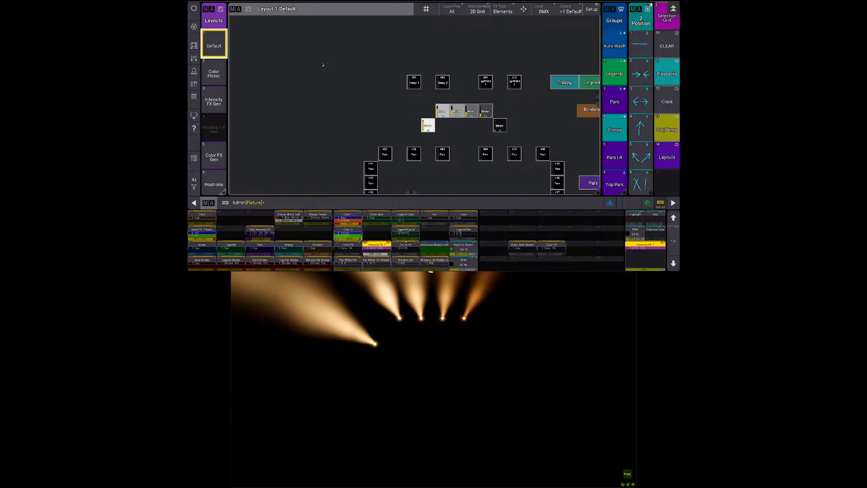
Step: Check the blinders' order one by one in the Default layout with Highlight and Next, and return to the Intensity FX Gen layout
{"action": "left_click", "coordinate": [588, 112]}
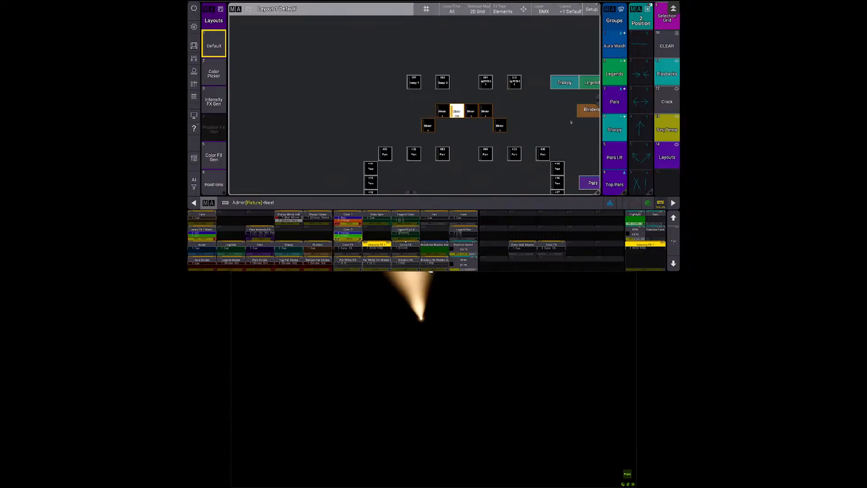
{"action": "key", "text": "BackSpace"}
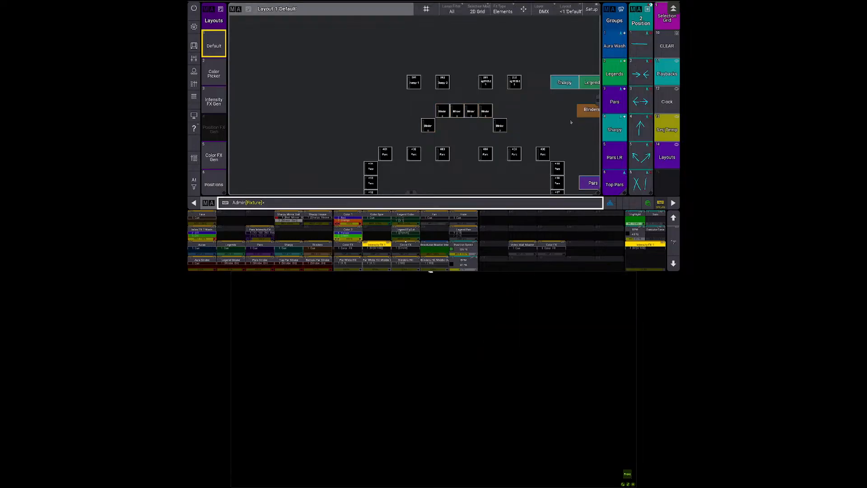
{"action": "key", "text": "ctrl+s"}
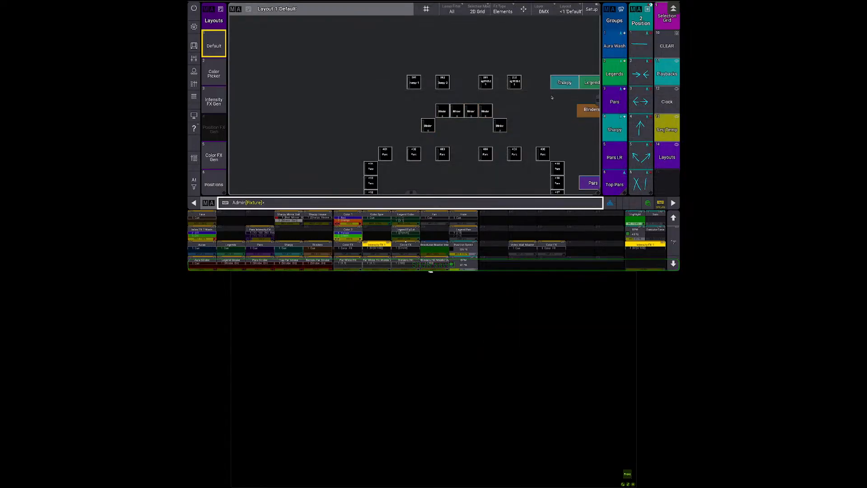
{"action": "left_click_drag", "start_coordinate": [542, 101], "coordinate": [534, 94]}
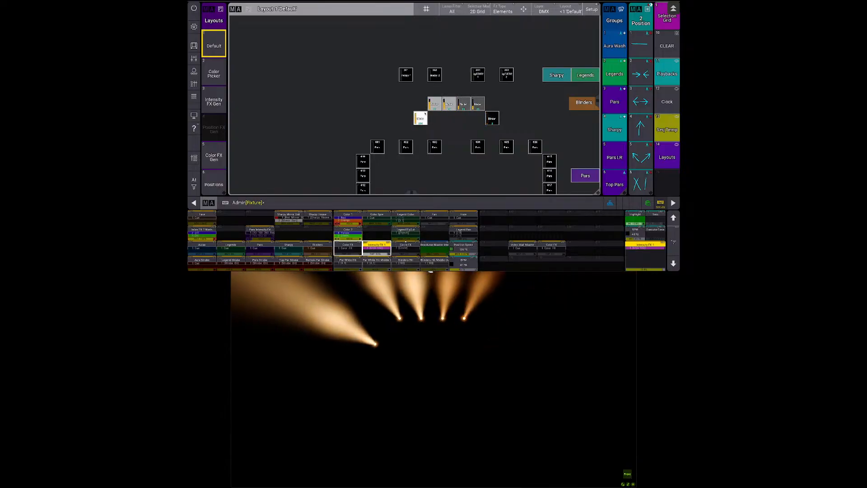
{"action": "left_click", "coordinate": [215, 159]}
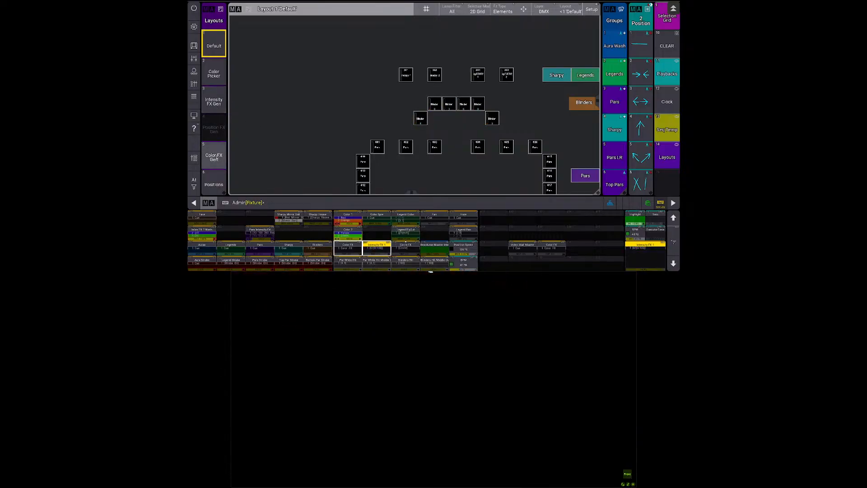
{"action": "left_click", "coordinate": [215, 106]}
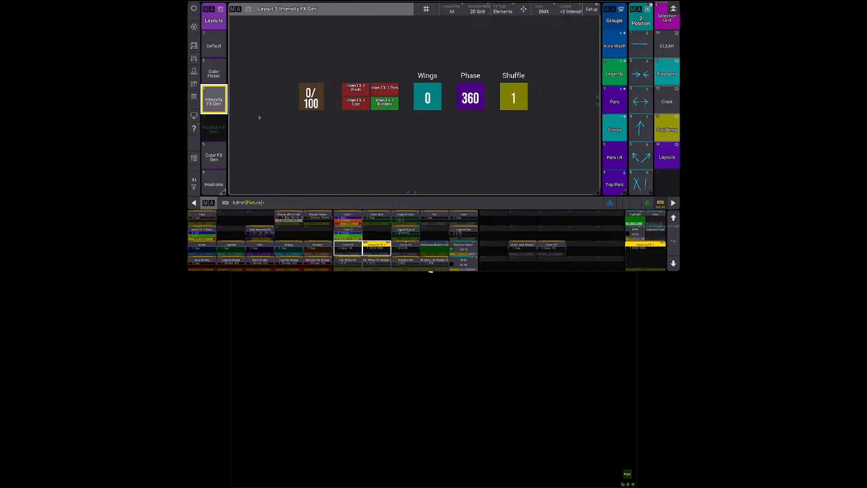
Step: Set the shuffle element to 0 and test toggling the Inten FX 1 Pars element on and off
{"action": "left_click", "coordinate": [519, 106]}
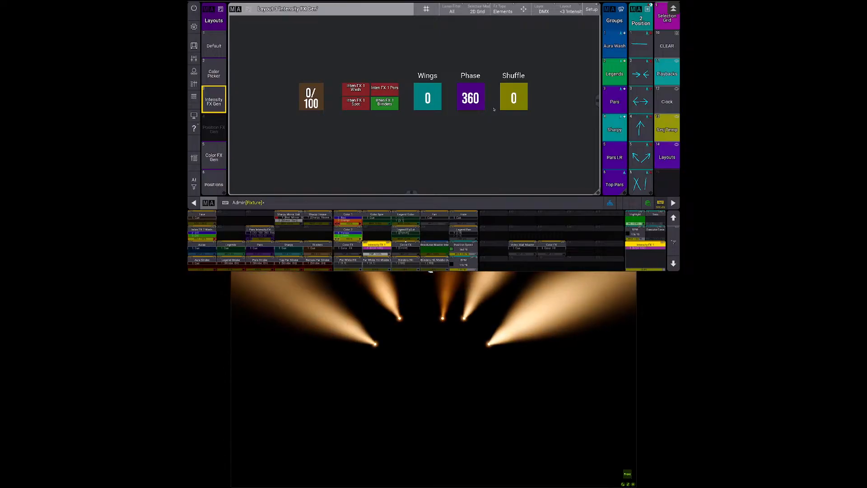
{"action": "left_click", "coordinate": [389, 90]}
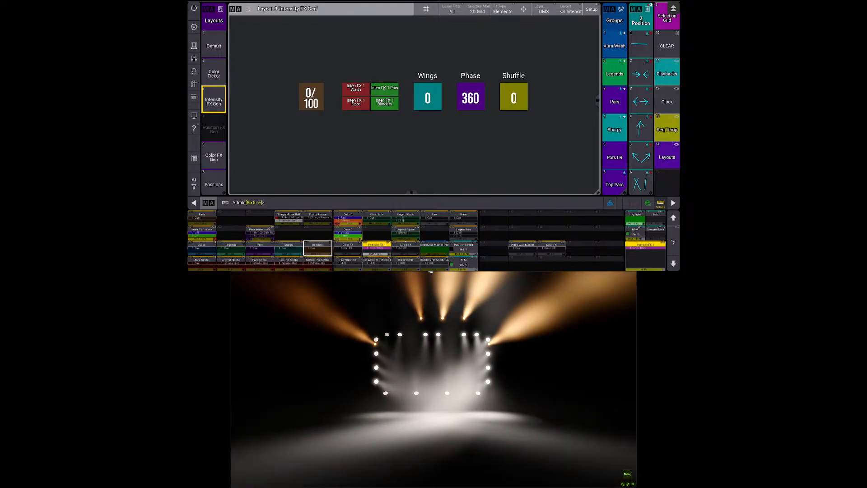
{"action": "left_click", "coordinate": [384, 88]}
{"action": "left_click", "coordinate": [384, 89]}
{"action": "left_click", "coordinate": [385, 89]}
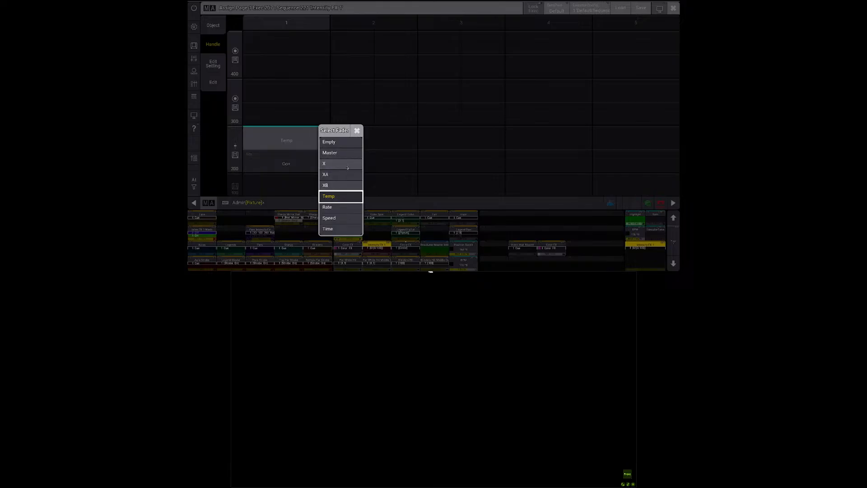
Step: Check the fader function options of the Intensity FX 1 executor, close its assignment editor, and return to the Intensity FX Gen layout
{"action": "left_click", "coordinate": [481, 176]}
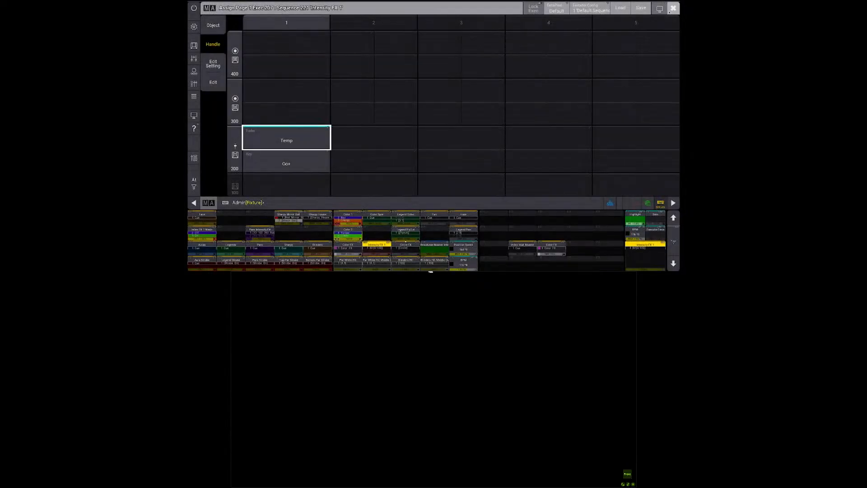
{"action": "left_click", "coordinate": [670, 10]}
{"action": "left_click", "coordinate": [641, 41]}
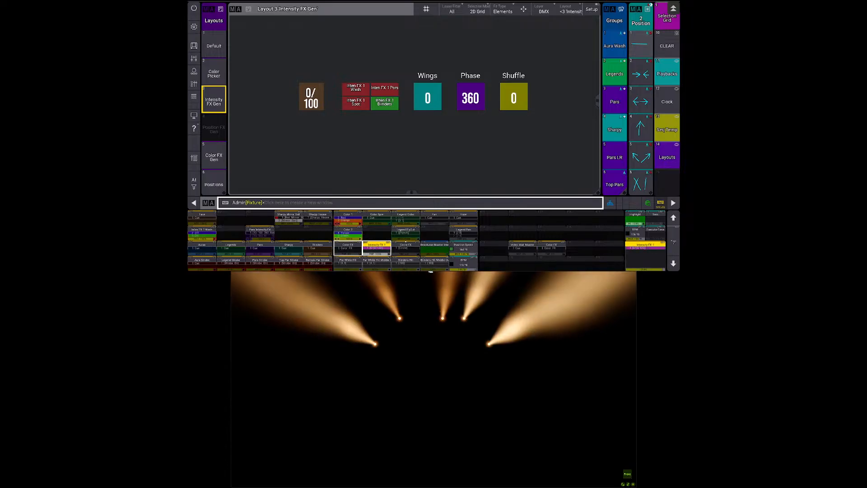
Step: View the running effect in the Default layout, and in Intensity FX Gen test the range element at 10/50 and back at 0/100
{"action": "left_click", "coordinate": [213, 46]}
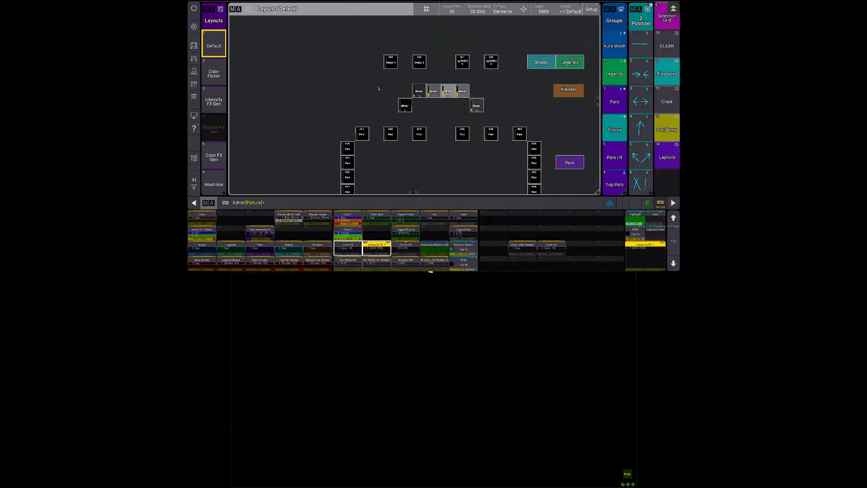
{"action": "left_click", "coordinate": [215, 100]}
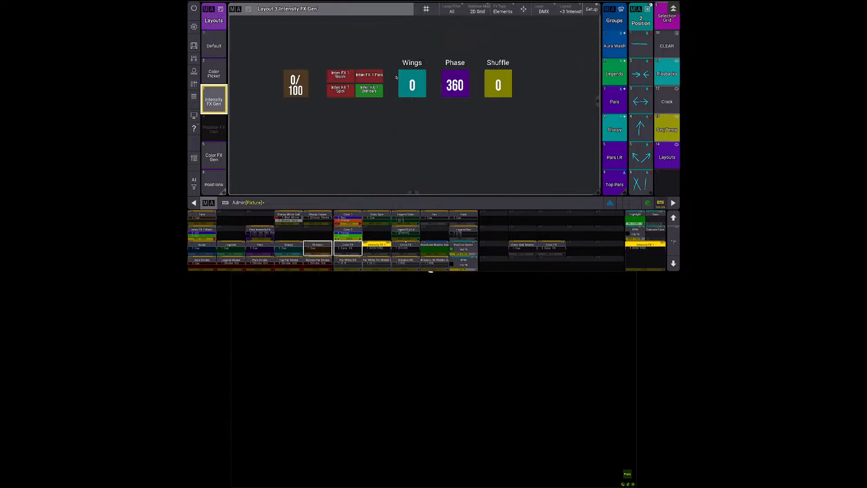
{"action": "left_click", "coordinate": [303, 84]}
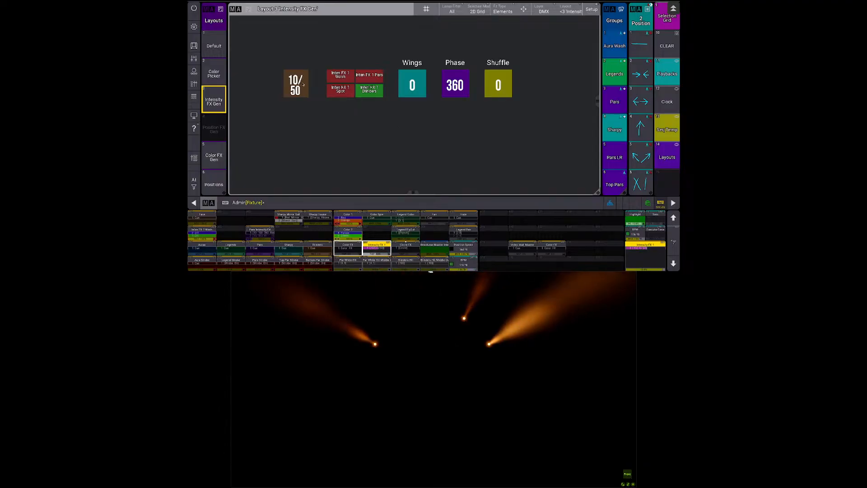
{"action": "left_click", "coordinate": [303, 84]}
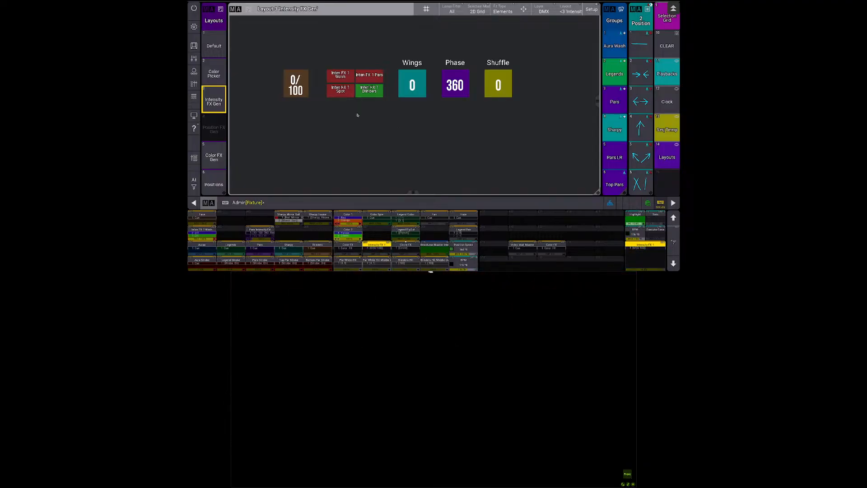
Step: Delete the stray element at the layout's origin in setup mode, leave setup mode, and open the Seq/Temp view
{"action": "left_click", "coordinate": [591, 9]}
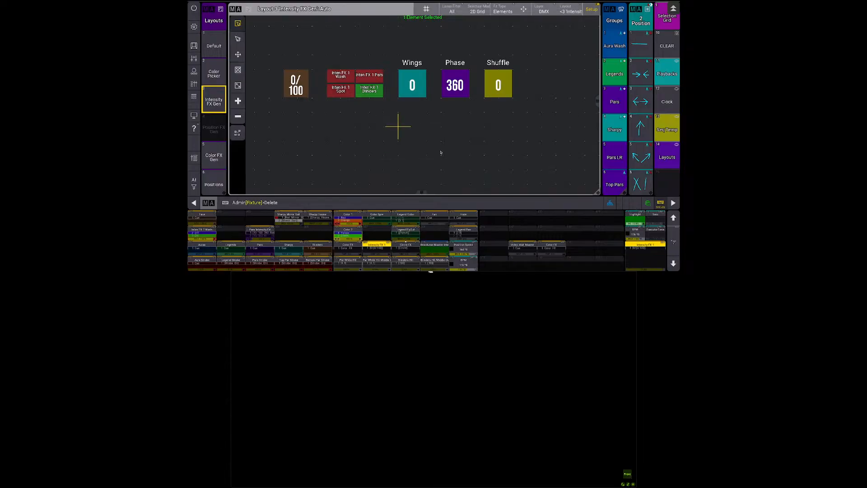
{"action": "left_click", "coordinate": [398, 126]}
{"action": "left_click", "coordinate": [591, 9]}
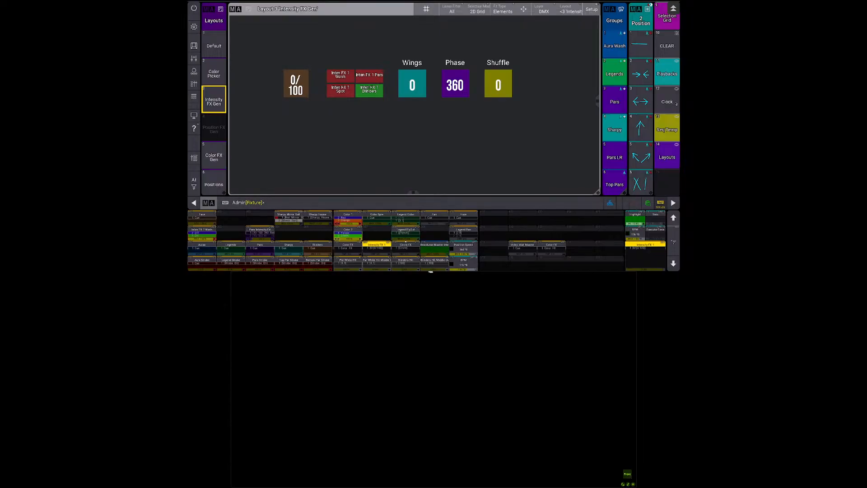
{"action": "left_click", "coordinate": [667, 130]}
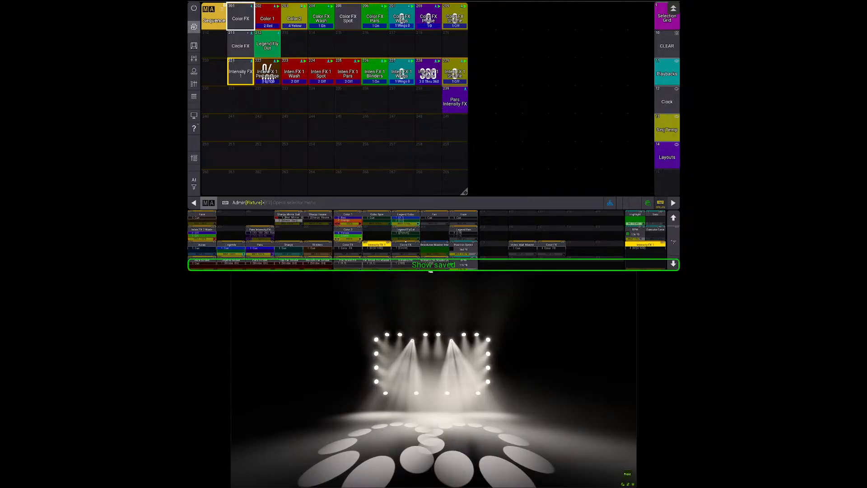
Step: Load MA_StartShow.show from the internal drive's Demo Shows
{"action": "left_click", "coordinate": [194, 27]}
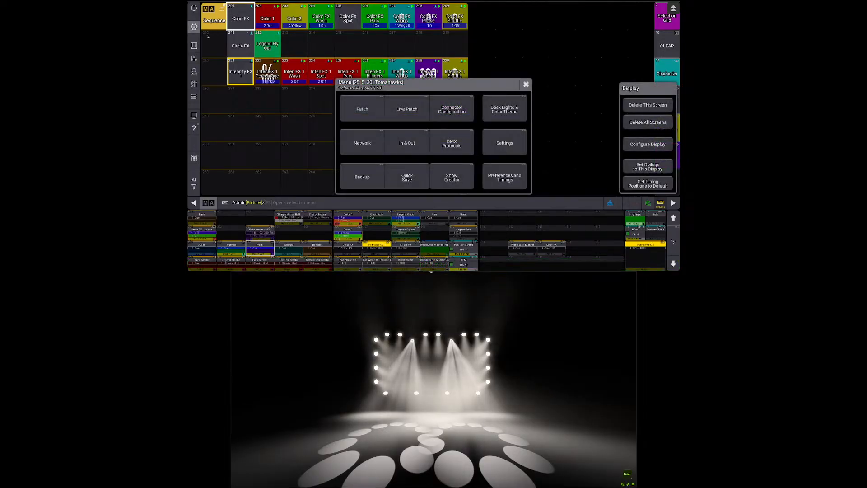
{"action": "left_click", "coordinate": [362, 176]}
{"action": "left_click", "coordinate": [396, 97]}
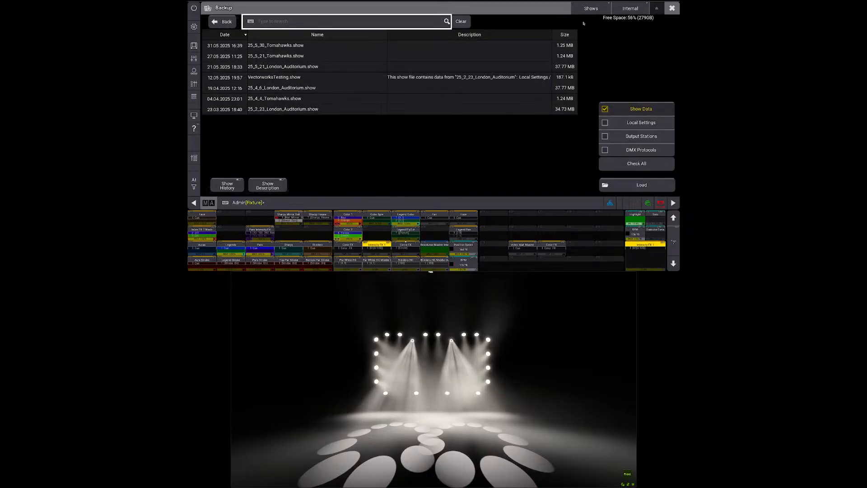
{"action": "left_click", "coordinate": [630, 8]}
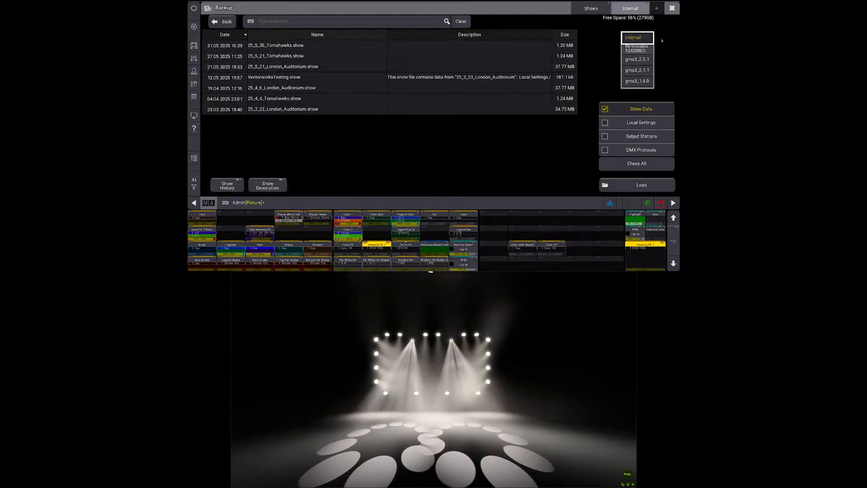
{"action": "left_click", "coordinate": [599, 10]}
{"action": "left_click", "coordinate": [596, 52]}
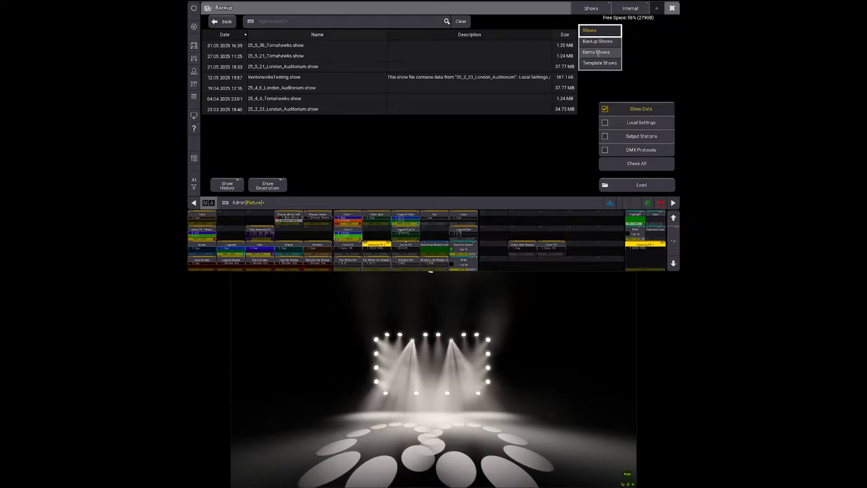
{"action": "left_click", "coordinate": [284, 58]}
{"action": "left_click", "coordinate": [312, 47]}
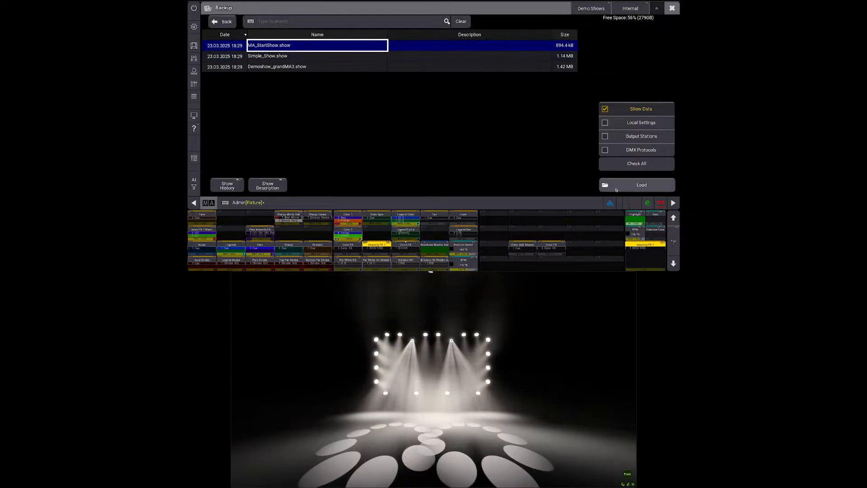
{"action": "left_click", "coordinate": [636, 164]}
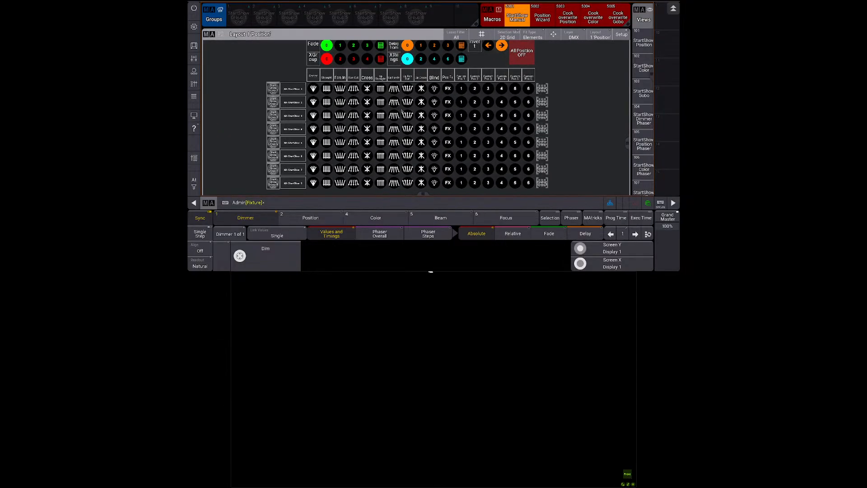
Step: In the Position layout, activate Fan Out for group 1, Up Straight for group 2, Cross for group 3 and Fan Out for group 4
{"action": "left_click", "coordinate": [353, 89]}
{"action": "left_click", "coordinate": [661, 203]}
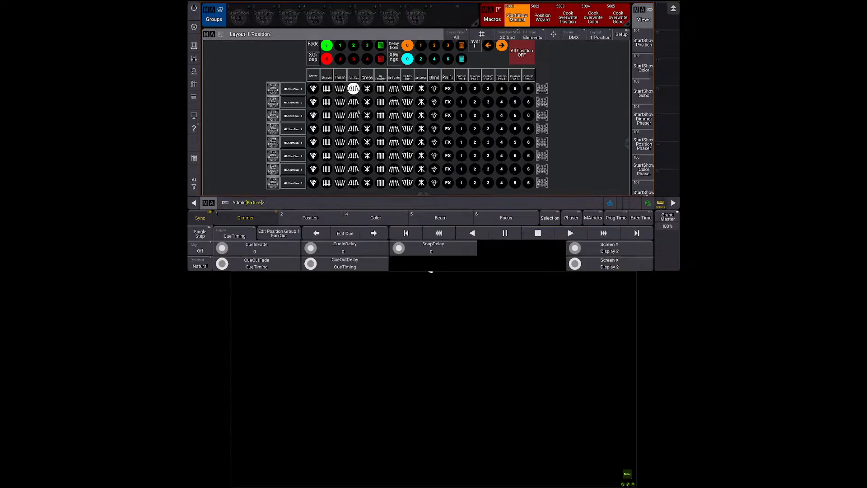
{"action": "left_click", "coordinate": [366, 110]}
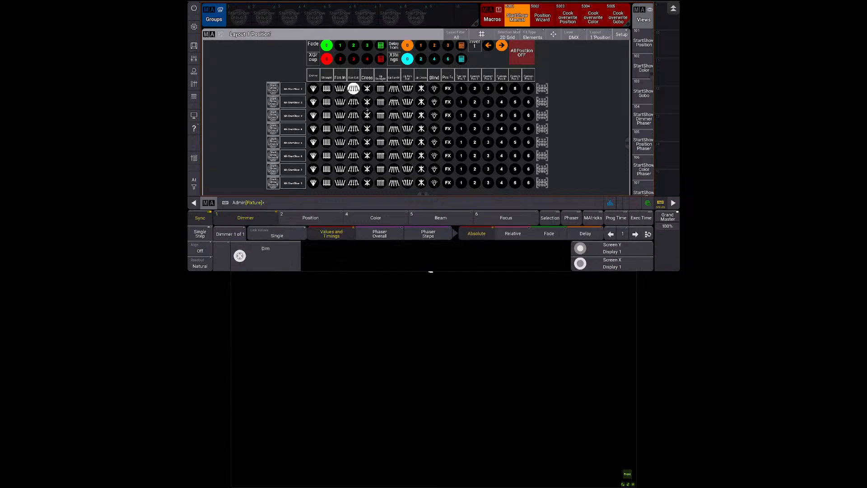
{"action": "left_click", "coordinate": [354, 102]}
{"action": "left_click", "coordinate": [368, 103]}
{"action": "left_click", "coordinate": [380, 103]}
{"action": "left_click", "coordinate": [367, 115]}
{"action": "left_click", "coordinate": [353, 129]}
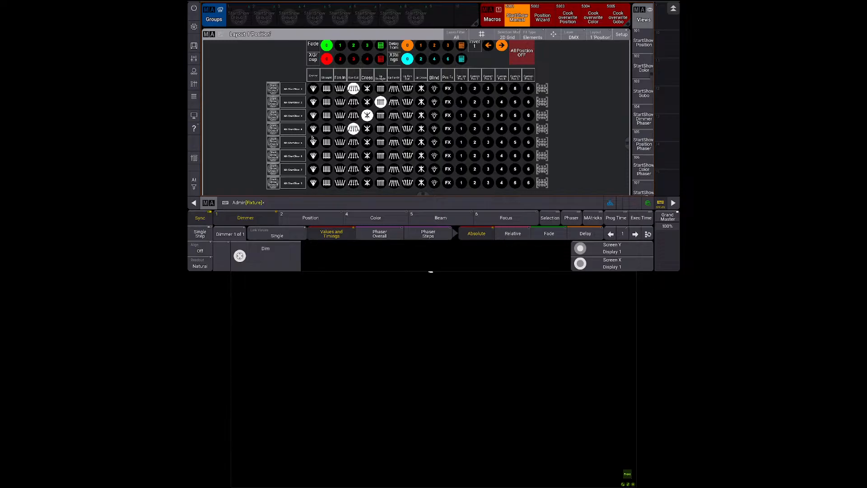
Step: View the running playbacks in the Off menu and close it without turning anything off
{"action": "key", "text": "o"}
{"action": "key", "text": "p"}
{"action": "key", "text": "o"}
{"action": "key", "text": "o"}
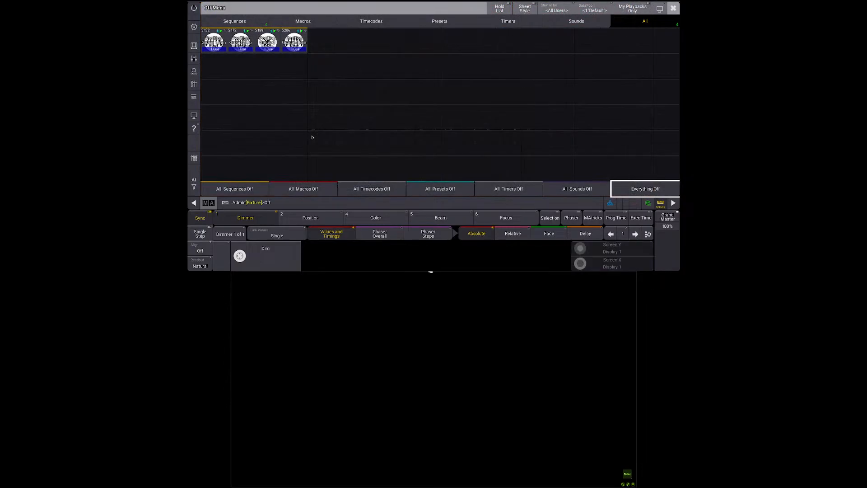
{"action": "key", "text": "Escape"}
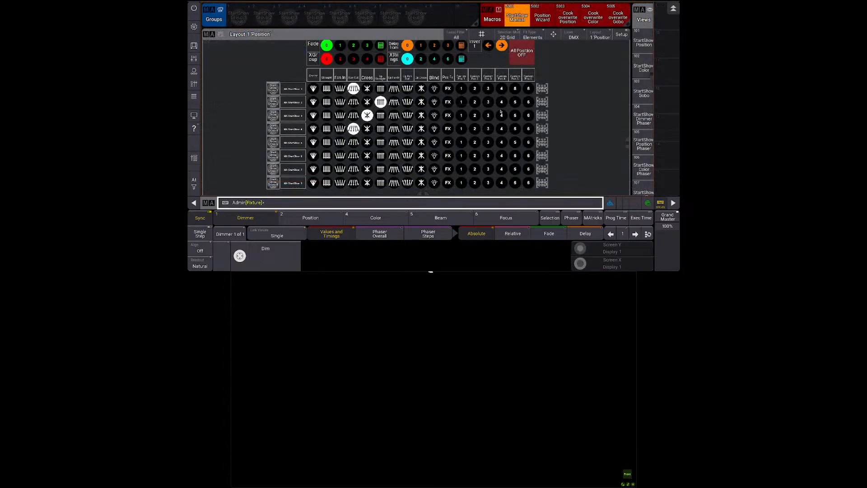
Step: Activate the left-pointing Invert arrow, turn all positions off, and set position group 2 to Fan In
{"action": "scroll", "coordinate": [498, 72], "scroll_direction": "up", "scroll_amount": 1}
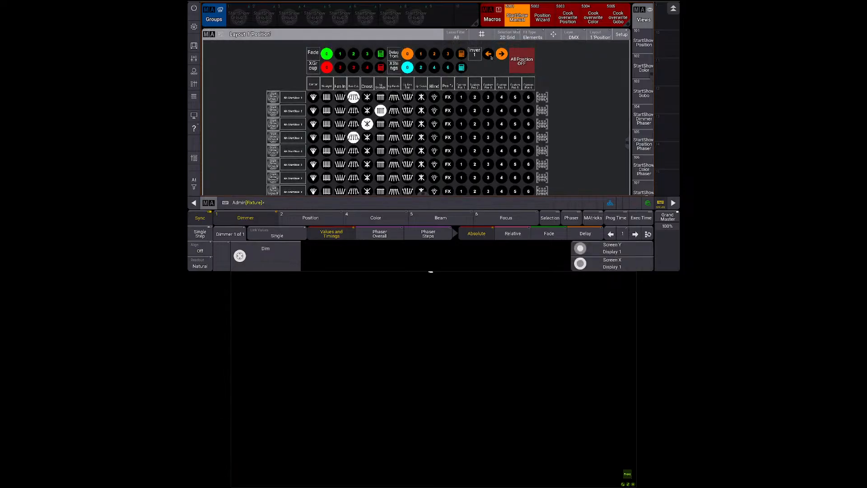
{"action": "left_click", "coordinate": [489, 56]}
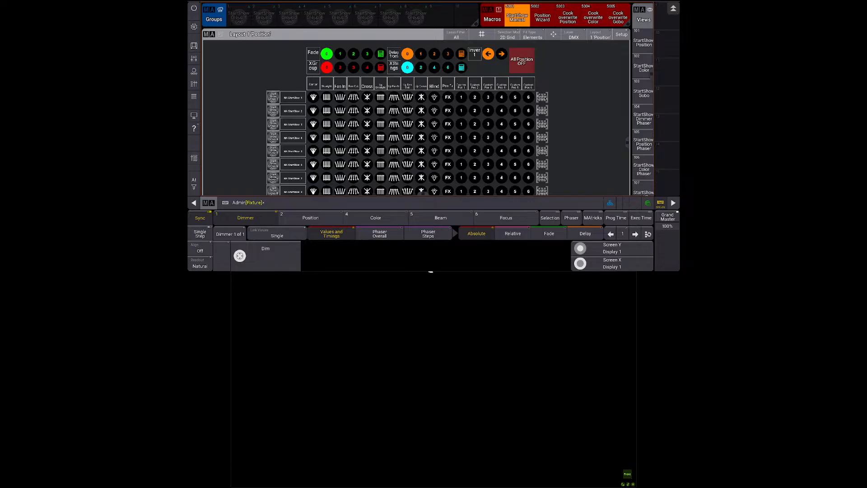
{"action": "left_click", "coordinate": [341, 112]}
Step: Open the left-pointing Invert arrow's macro for editing, examine its command lines one by one, and close the editor
{"action": "key", "text": "e"}
{"action": "left_click", "coordinate": [488, 54]}
{"action": "key", "text": "Down"}
{"action": "key", "text": "Down"}
{"action": "key", "text": "Down"}
{"action": "key", "text": "Down"}
{"action": "key", "text": "Down"}
{"action": "key", "text": "Down"}
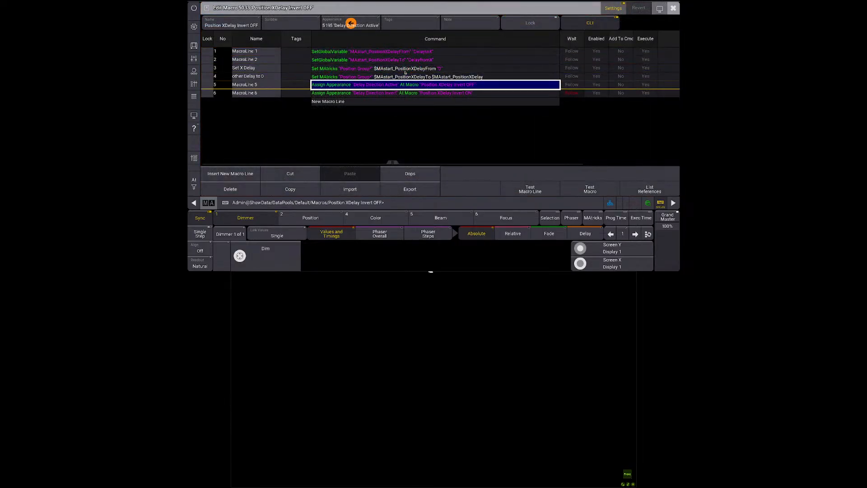
{"action": "key", "text": "Up"}
{"action": "key", "text": "Up"}
{"action": "key", "text": "Up"}
{"action": "key", "text": "Up"}
{"action": "key", "text": "Up"}
{"action": "key", "text": "Up"}
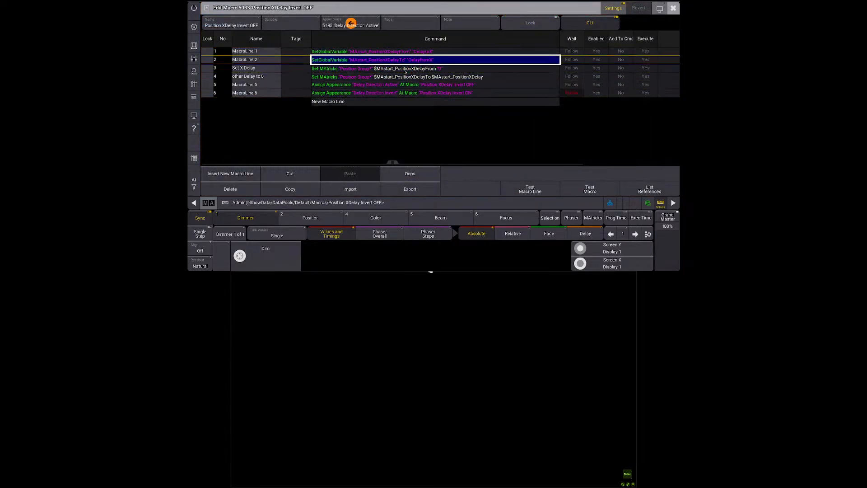
{"action": "key", "text": "Escape"}
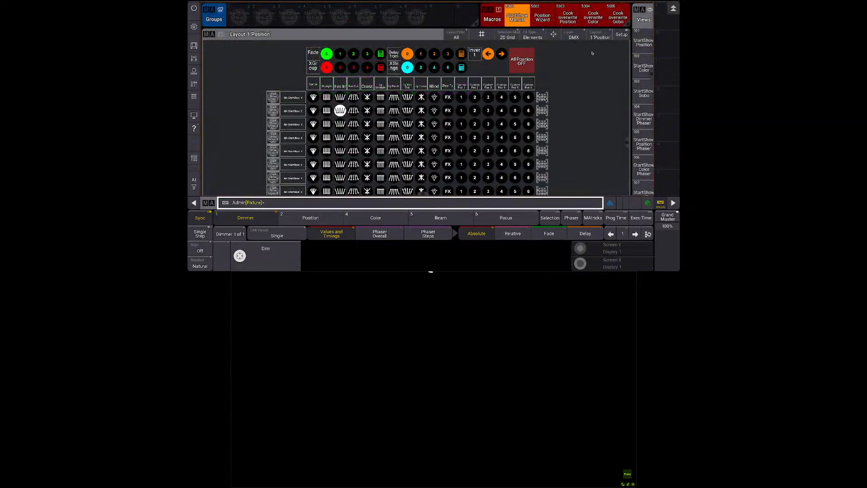
Step: Examine the command in the Cook overwrite Position macro, close it, and look over the whole Position layout
{"action": "left_click_drag", "start_coordinate": [568, 16], "coordinate": [545, 16]}
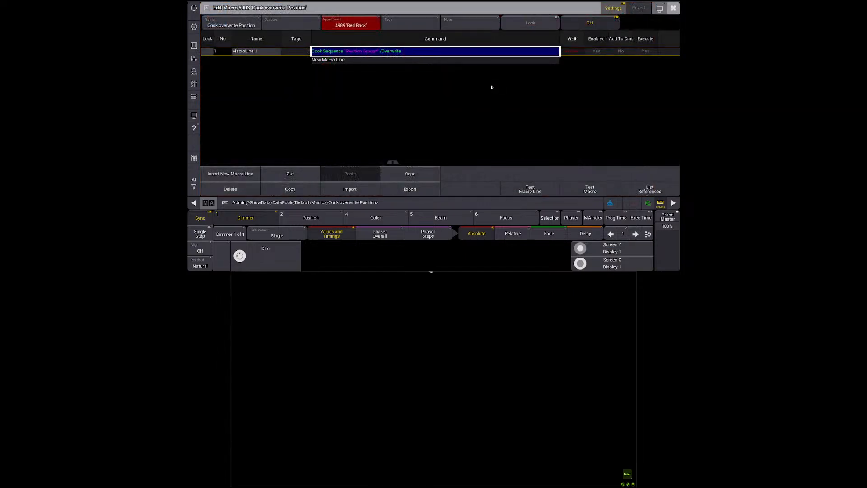
{"action": "key", "text": "Escape"}
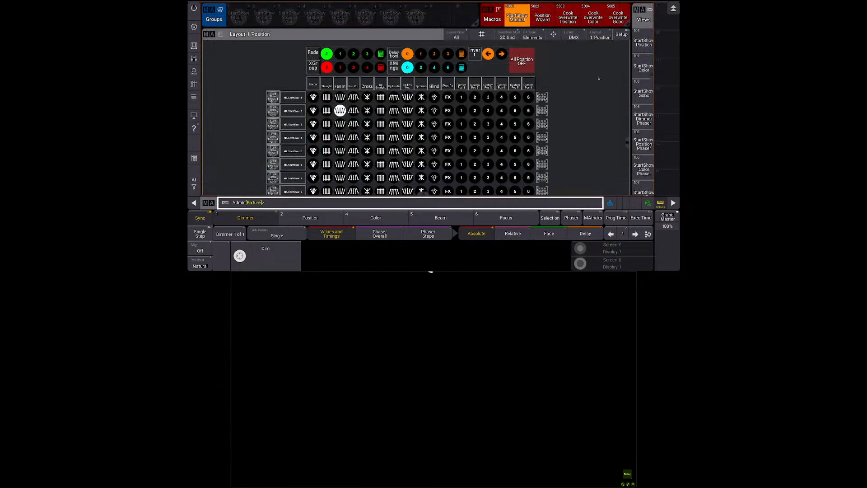
{"action": "scroll", "coordinate": [571, 128], "scroll_direction": "down", "scroll_amount": 5}
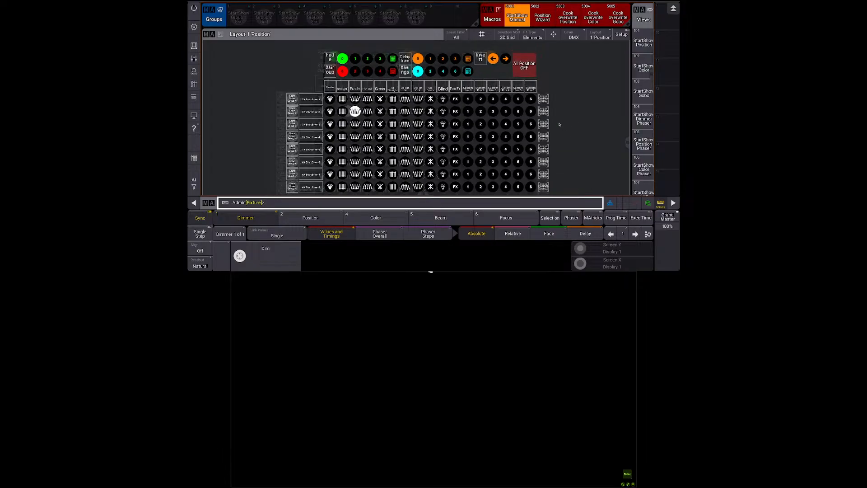
{"action": "mouse_move", "coordinate": [546, 121]}
{"action": "left_mouse_down"}
{"action": "mouse_move", "coordinate": [532, 100]}
{"action": "mouse_move", "coordinate": [529, 118]}
{"action": "left_mouse_up"}
{"action": "left_click_drag", "start_coordinate": [424, 192], "coordinate": [544, 188]}
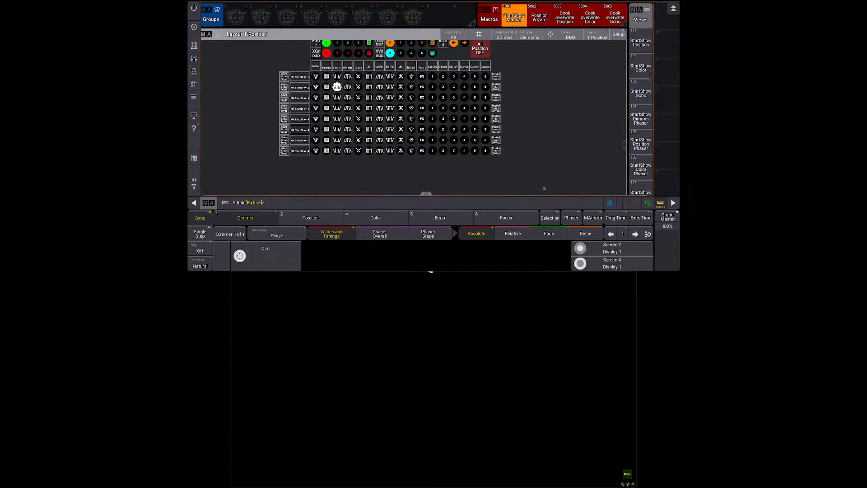
{"action": "mouse_move", "coordinate": [652, 74]}
{"action": "left_mouse_down"}
{"action": "mouse_move", "coordinate": [652, 177]}
{"action": "mouse_move", "coordinate": [650, 72]}
{"action": "left_mouse_up"}
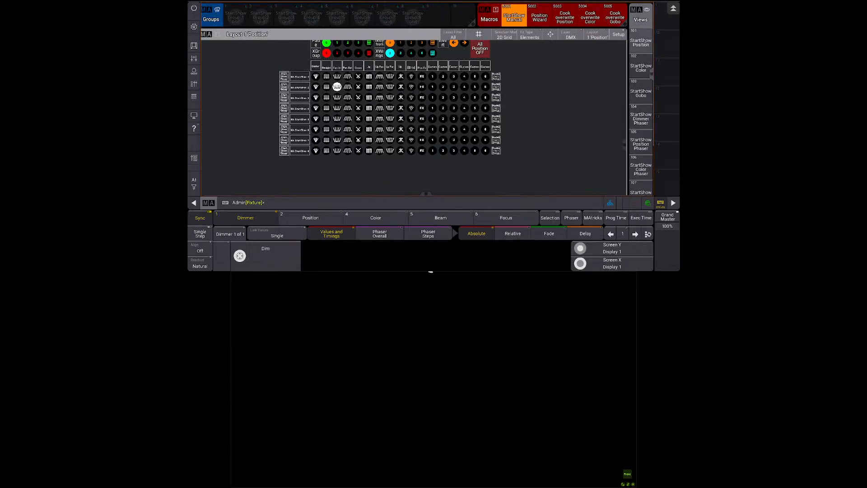
Step: Open the StartShow Color view and activate pale cyan for group 1, yellow for group 2, full green for group 4 and violet for group 7
{"action": "left_click", "coordinate": [640, 43]}
{"action": "left_click", "coordinate": [640, 58]}
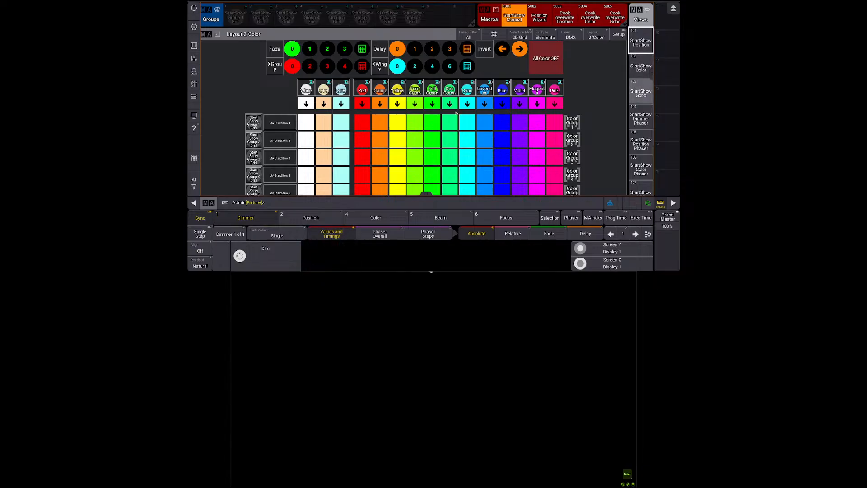
{"action": "scroll", "coordinate": [451, 95], "scroll_direction": "down", "scroll_amount": 2}
{"action": "left_click_drag", "start_coordinate": [450, 95], "coordinate": [449, 80]}
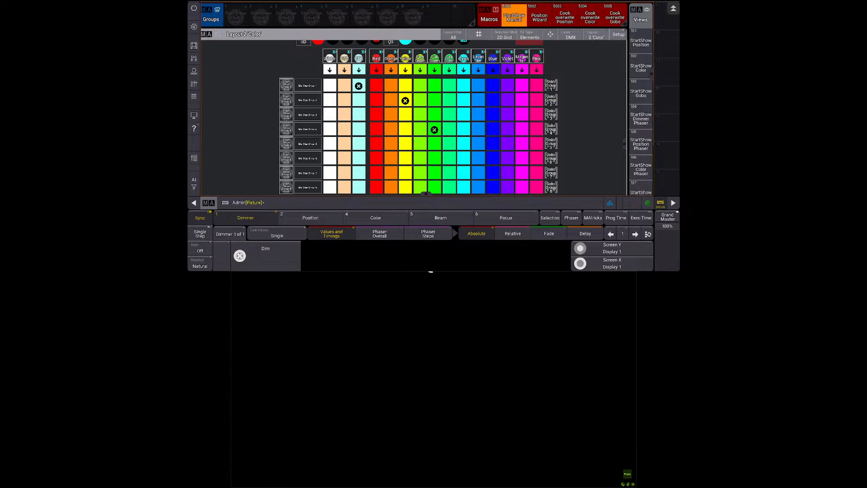
{"action": "left_click", "coordinate": [434, 130]}
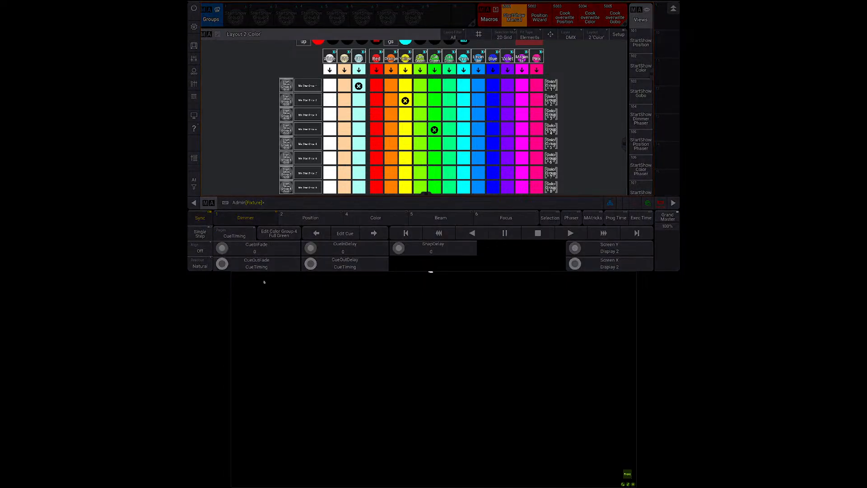
{"action": "key", "text": "Escape"}
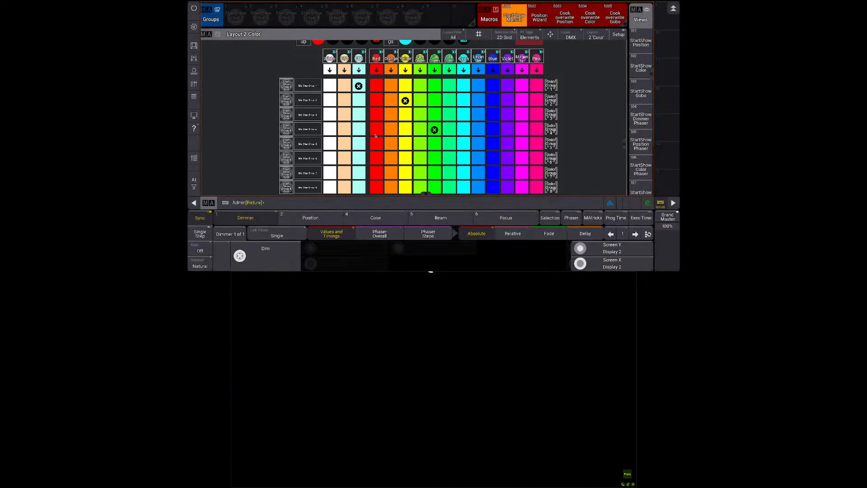
{"action": "left_click", "coordinate": [509, 176]}
{"action": "scroll", "coordinate": [509, 176], "scroll_direction": "down", "scroll_amount": 3}
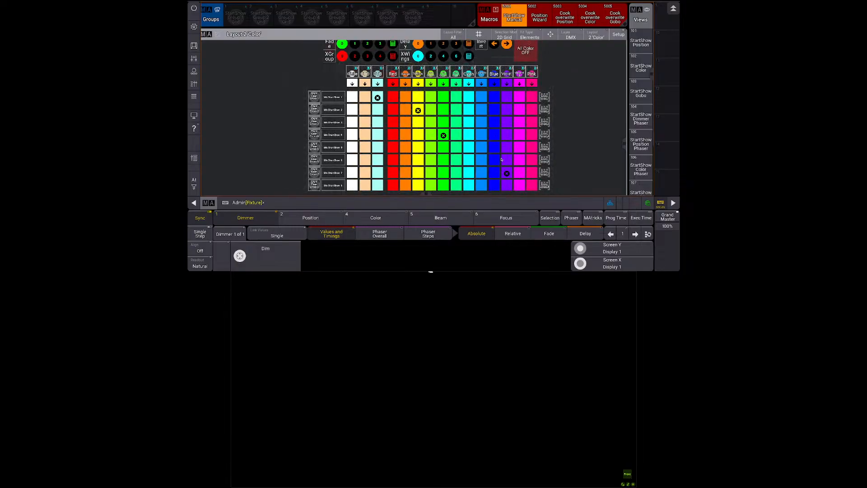
Step: Open the StartShow Gobo view and assign gobos G1-1 through G1-6 to groups 1 through 6 in order
{"action": "left_click", "coordinate": [643, 97]}
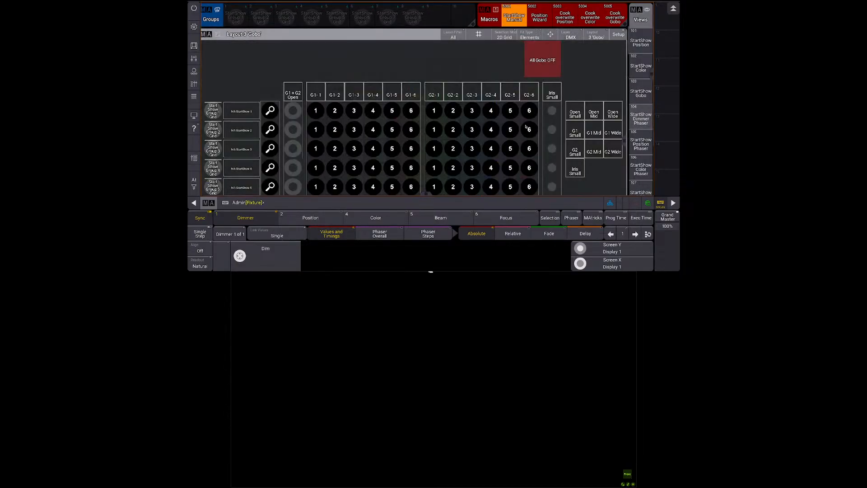
{"action": "scroll", "coordinate": [526, 104], "scroll_direction": "up", "scroll_amount": 3}
{"action": "scroll", "coordinate": [526, 112], "scroll_direction": "down", "scroll_amount": 1}
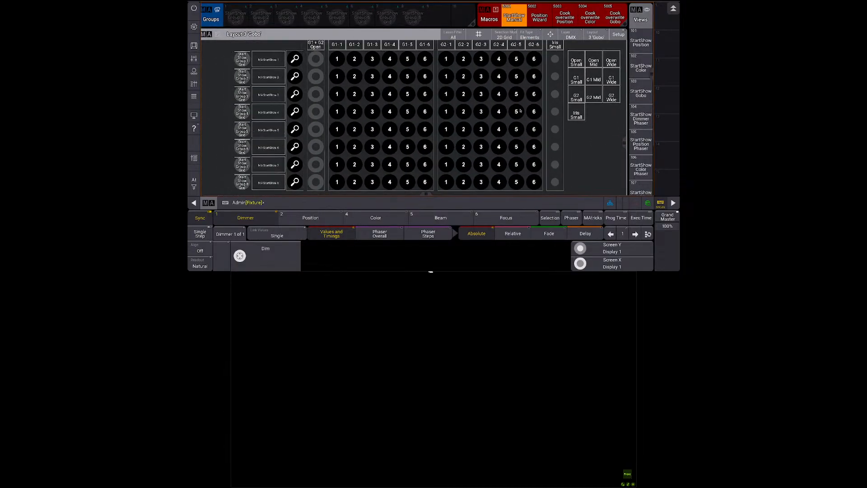
{"action": "scroll", "coordinate": [487, 111], "scroll_direction": "down", "scroll_amount": 2}
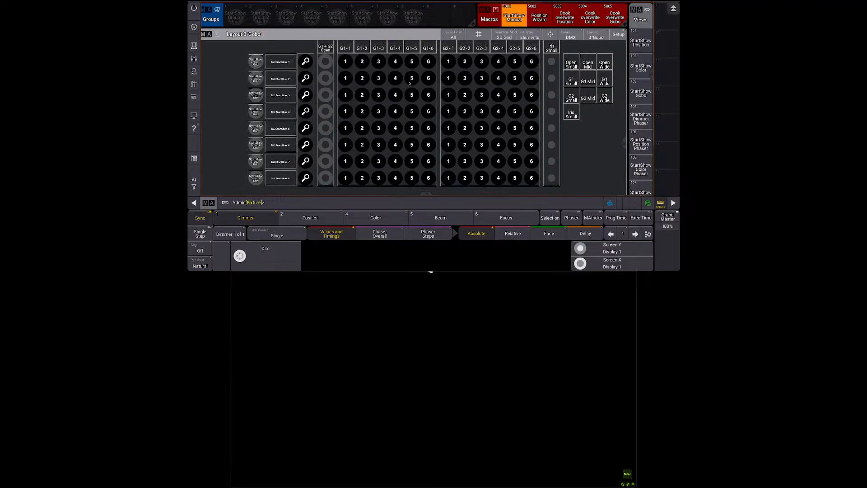
{"action": "left_click", "coordinate": [345, 68]}
{"action": "left_click", "coordinate": [361, 85]}
{"action": "left_click", "coordinate": [378, 102]}
{"action": "left_click", "coordinate": [394, 119]}
{"action": "left_click", "coordinate": [411, 134]}
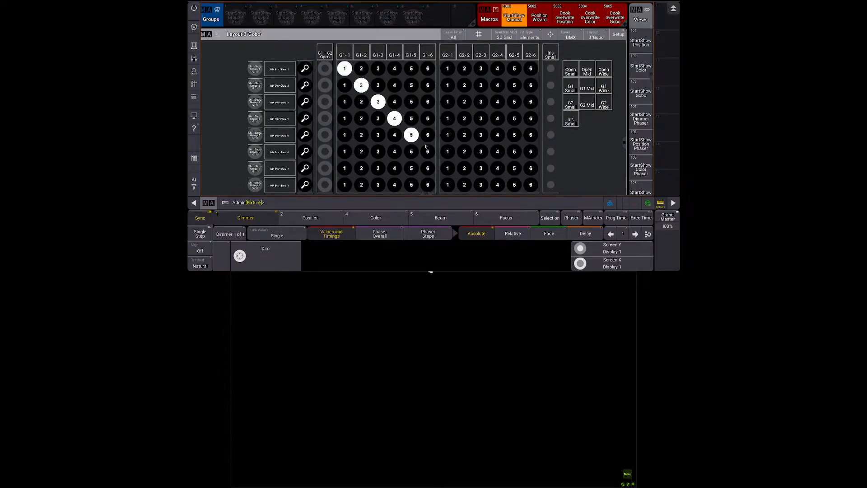
{"action": "left_click", "coordinate": [427, 149]}
Step: Activate gobo G2-2 for group 7, G2-4 for group 6, G2-5 for groups 5 and 4, and G2-3 for group 3
{"action": "left_click", "coordinate": [464, 168]}
{"action": "left_click", "coordinate": [481, 151]}
{"action": "left_click", "coordinate": [498, 151]}
{"action": "left_click", "coordinate": [514, 134]}
{"action": "left_click", "coordinate": [513, 118]}
{"action": "left_click", "coordinate": [514, 101]}
{"action": "left_click", "coordinate": [481, 101]}
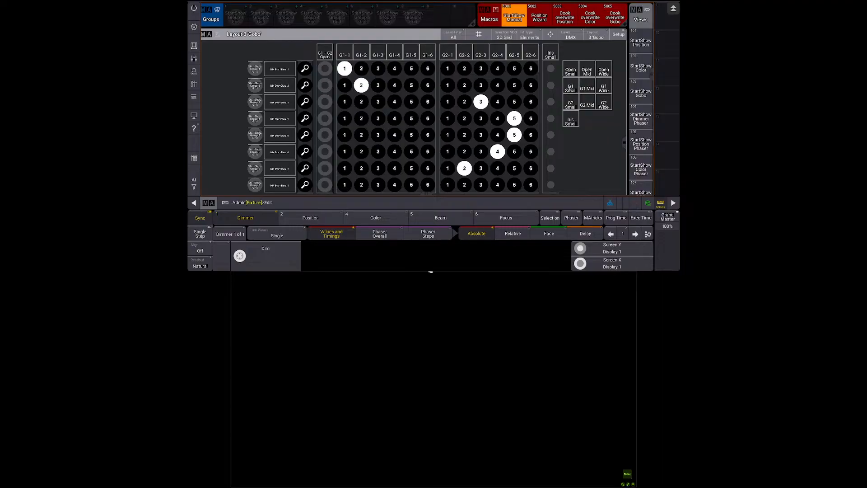
Step: Enter setup mode of the Gobo layout, examine the G1 Small preset element's settings, and close them
{"action": "left_click", "coordinate": [618, 35]}
{"action": "right_click", "coordinate": [573, 82]}
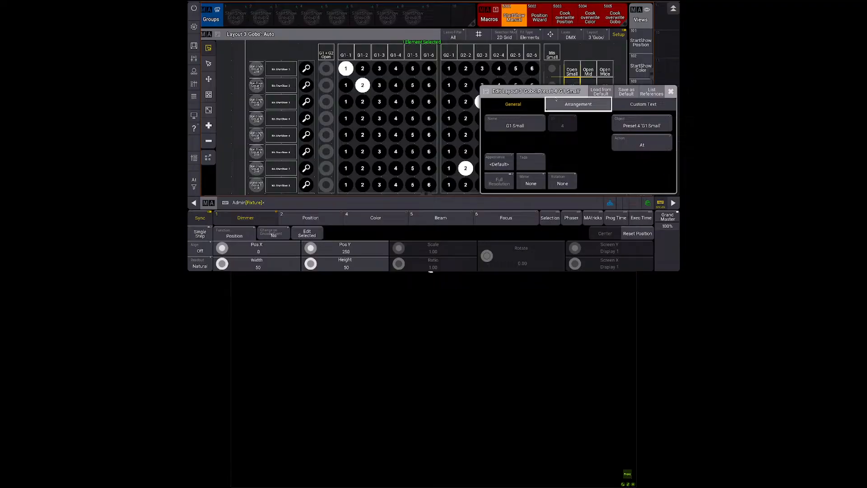
{"action": "left_click_drag", "start_coordinate": [556, 99], "coordinate": [480, 98]}
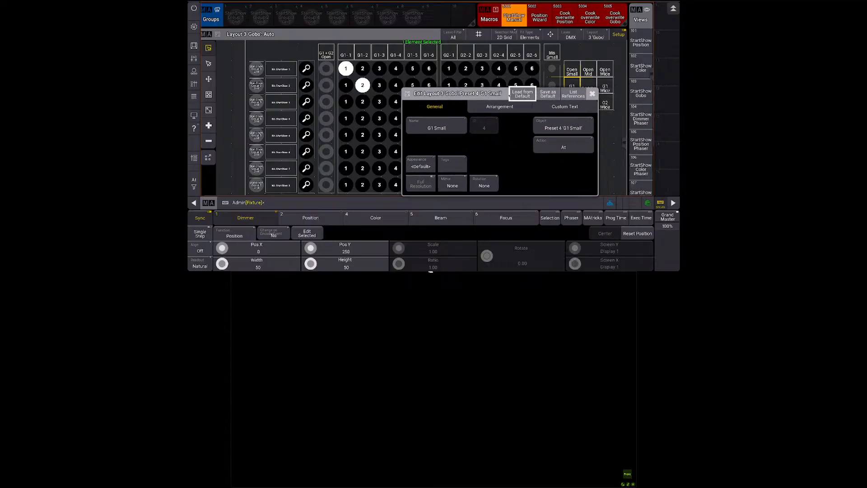
{"action": "left_click", "coordinate": [592, 94]}
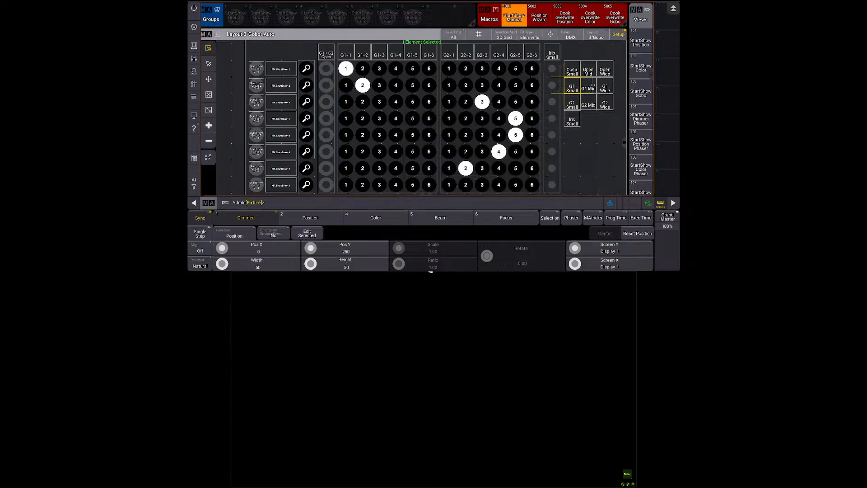
{"action": "right_click", "coordinate": [495, 86]}
{"action": "left_click", "coordinate": [672, 94]}
{"action": "left_click", "coordinate": [592, 166]}
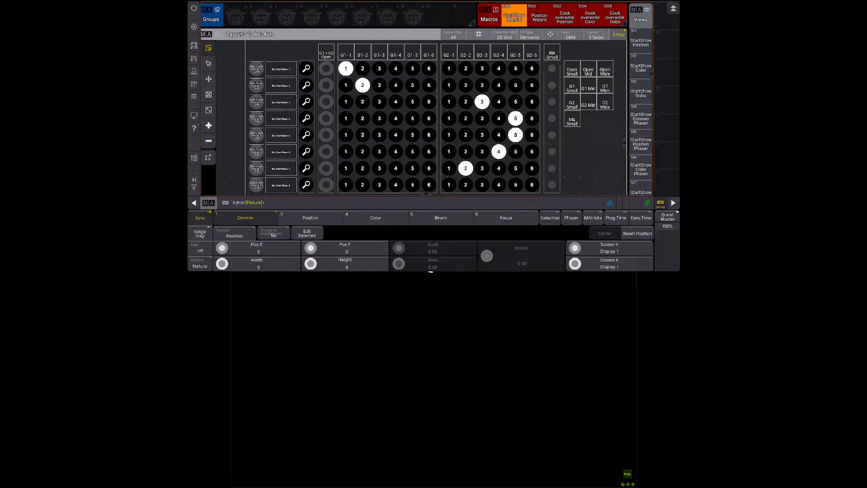
Step: Examine the settings of the Iris Small, G2 Wide, G2 Mid and G2 Small preset elements one by one, closing each
{"action": "right_click", "coordinate": [571, 119]}
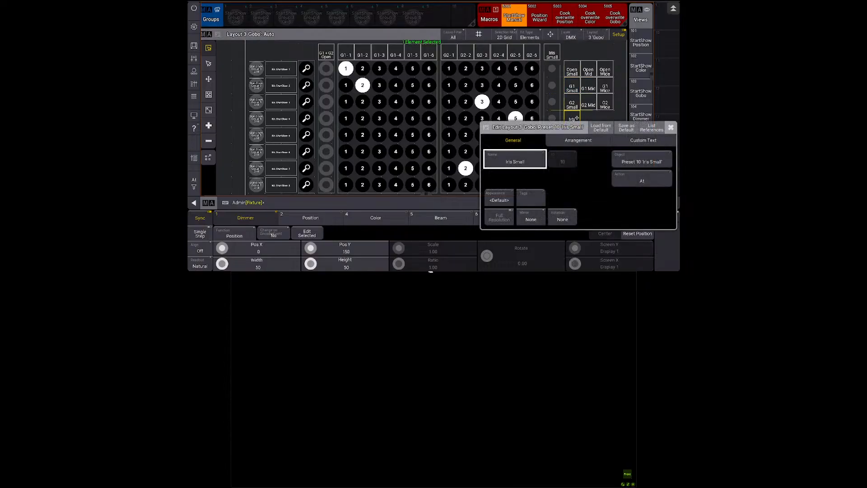
{"action": "key", "text": "Escape"}
{"action": "right_click", "coordinate": [601, 103]}
{"action": "key", "text": "Escape"}
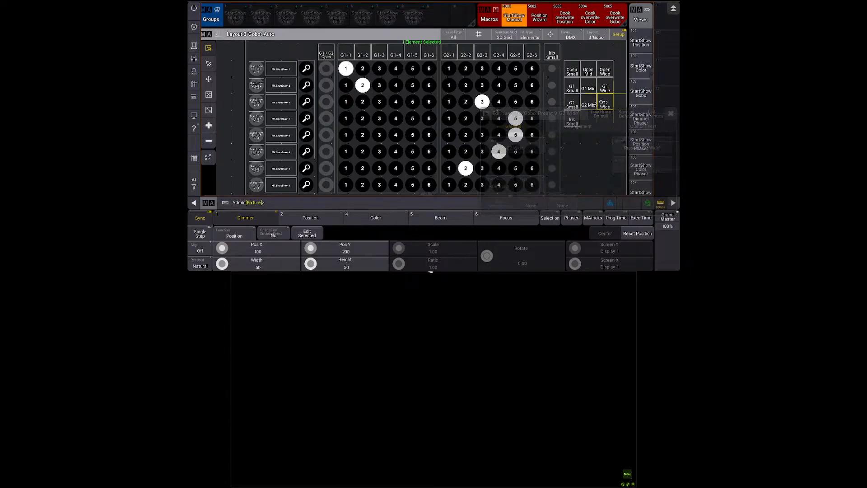
{"action": "right_click", "coordinate": [589, 103]}
{"action": "key", "text": "Escape"}
{"action": "right_click", "coordinate": [572, 102]}
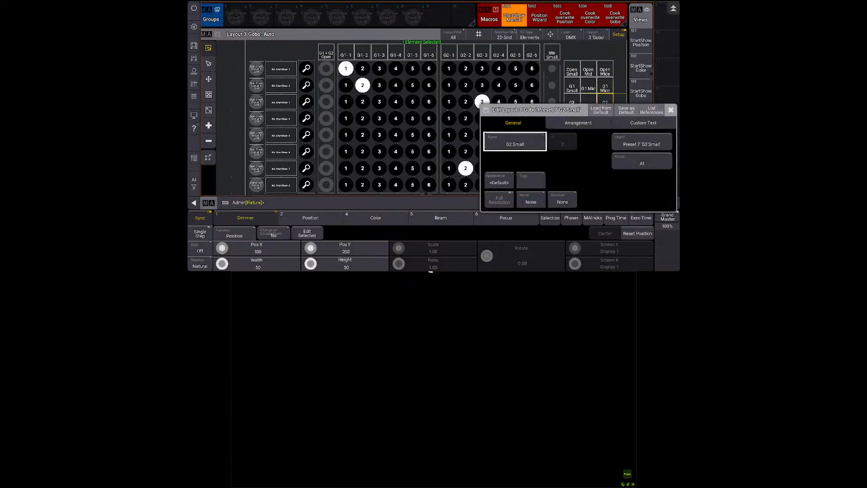
{"action": "key", "text": "Escape"}
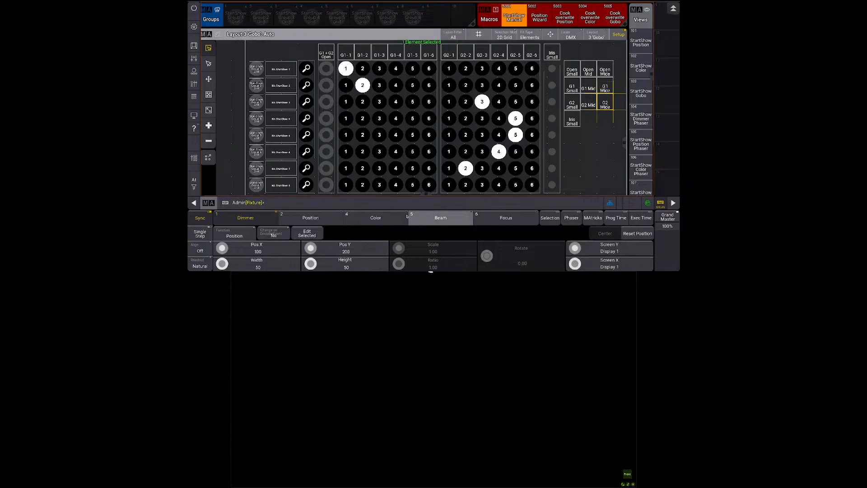
Step: Recheck the G2 Mid preset element's settings and leave the layout's setup mode
{"action": "left_click", "coordinate": [590, 107]}
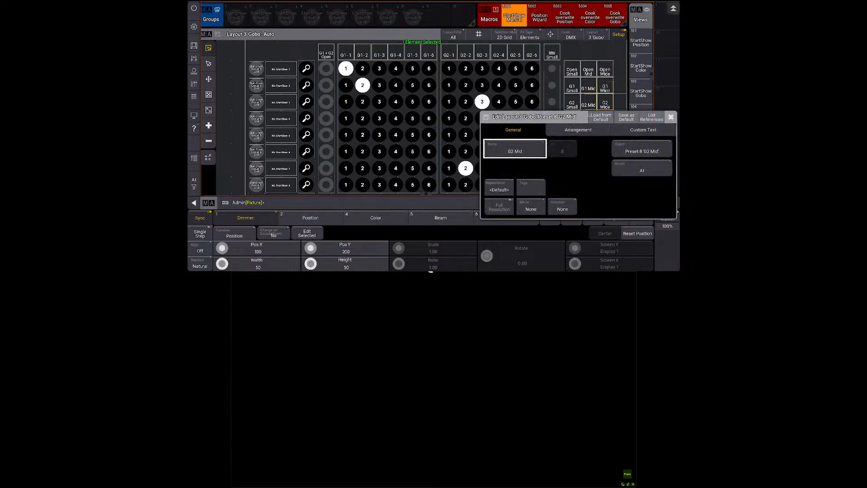
{"action": "key", "text": "Escape"}
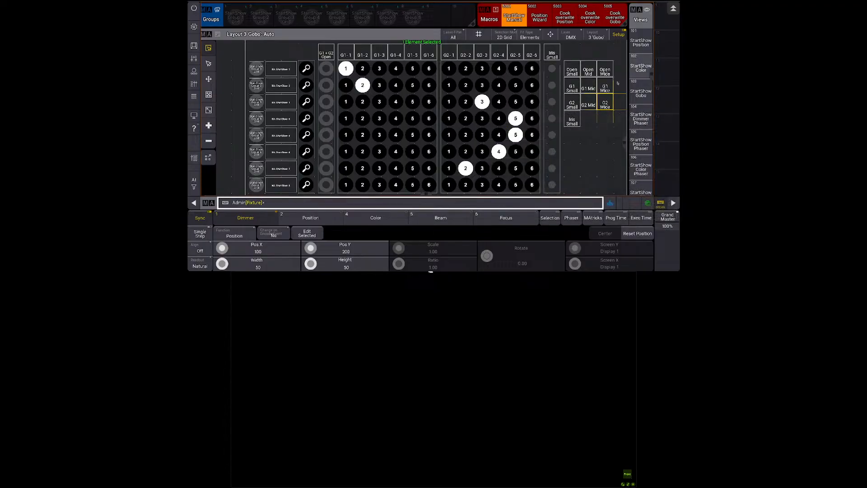
{"action": "left_click", "coordinate": [589, 105]}
{"action": "key", "text": "Escape"}
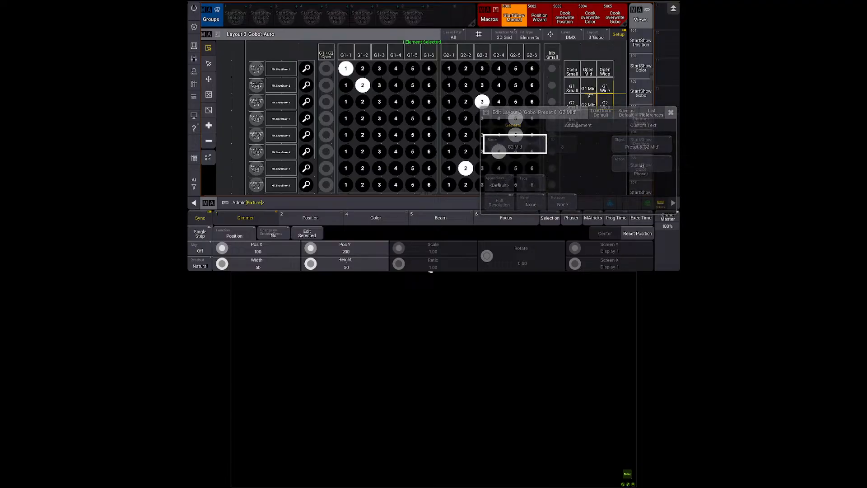
{"action": "left_click", "coordinate": [642, 92]}
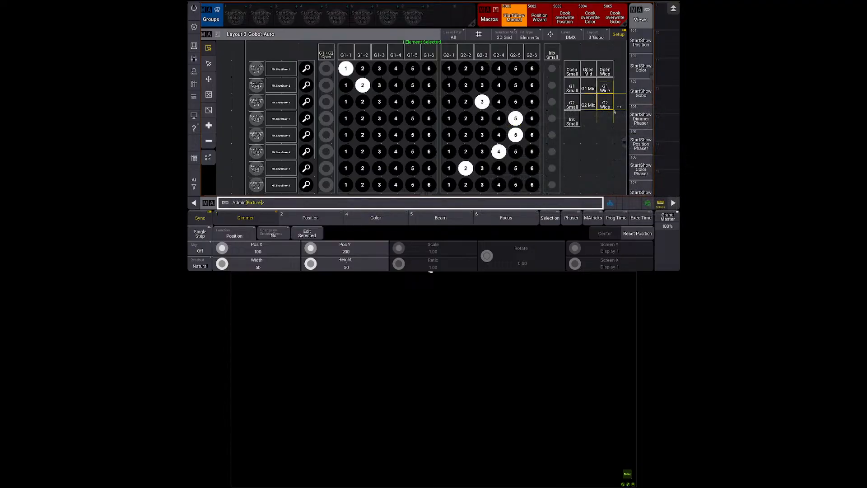
{"action": "left_click", "coordinate": [640, 41]}
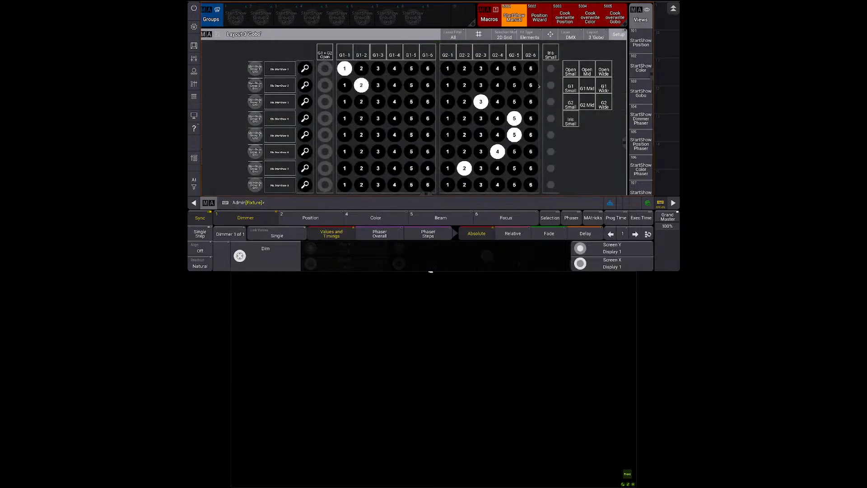
Step: Activate Iris Small for groups 1 through 5 and select the group 3 iris sequence
{"action": "left_click", "coordinate": [551, 68]}
{"action": "left_click", "coordinate": [551, 85]}
{"action": "left_click", "coordinate": [551, 102]}
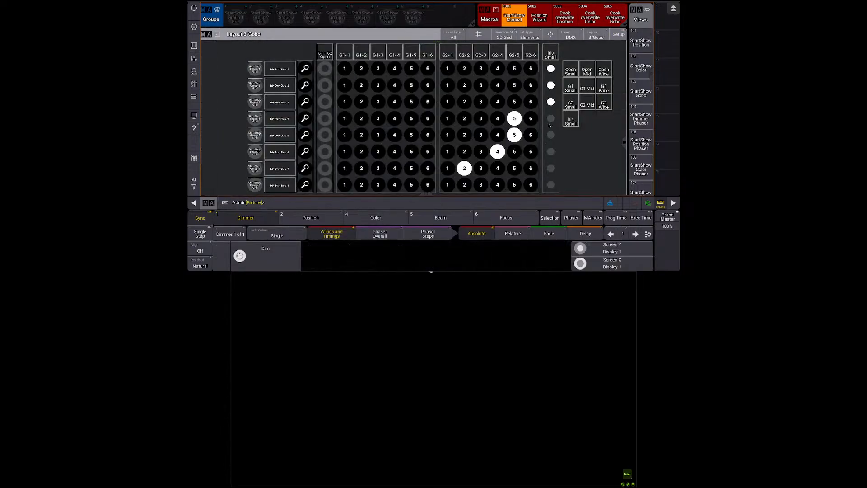
{"action": "left_click", "coordinate": [551, 118]}
{"action": "left_click", "coordinate": [550, 135]}
{"action": "left_click", "coordinate": [551, 103]}
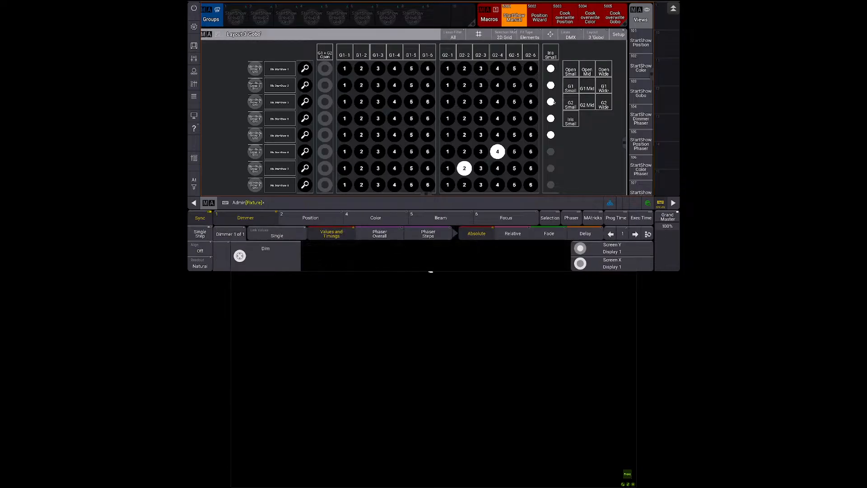
{"action": "left_click", "coordinate": [551, 103]}
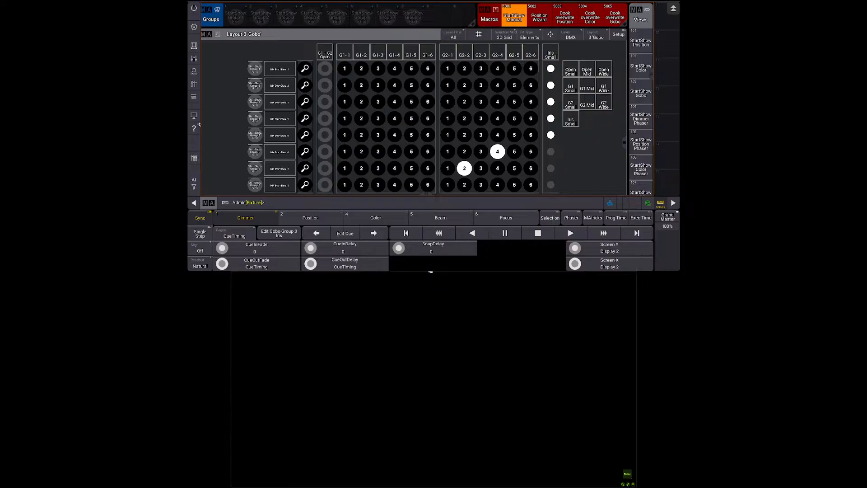
Step: Reload the StartShow Gobo view, open the StartShow Dimmer Phaser view, and look over its layout
{"action": "scroll", "coordinate": [638, 133], "scroll_direction": "down", "scroll_amount": 8}
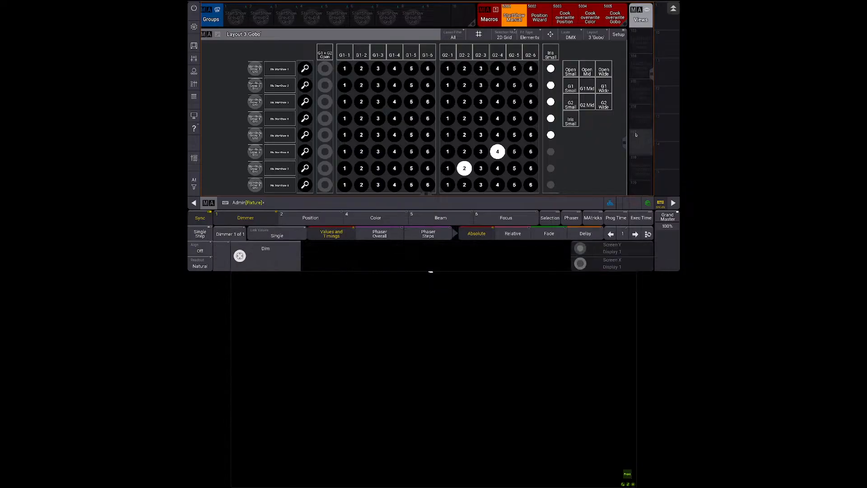
{"action": "scroll", "coordinate": [638, 133], "scroll_direction": "up", "scroll_amount": 2}
{"action": "scroll", "coordinate": [641, 68], "scroll_direction": "up", "scroll_amount": 5}
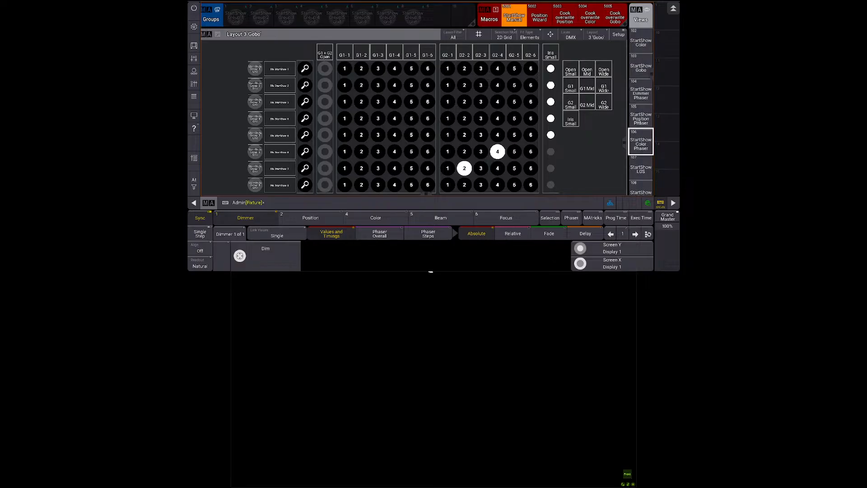
{"action": "left_click", "coordinate": [642, 48]}
{"action": "left_click", "coordinate": [641, 92]}
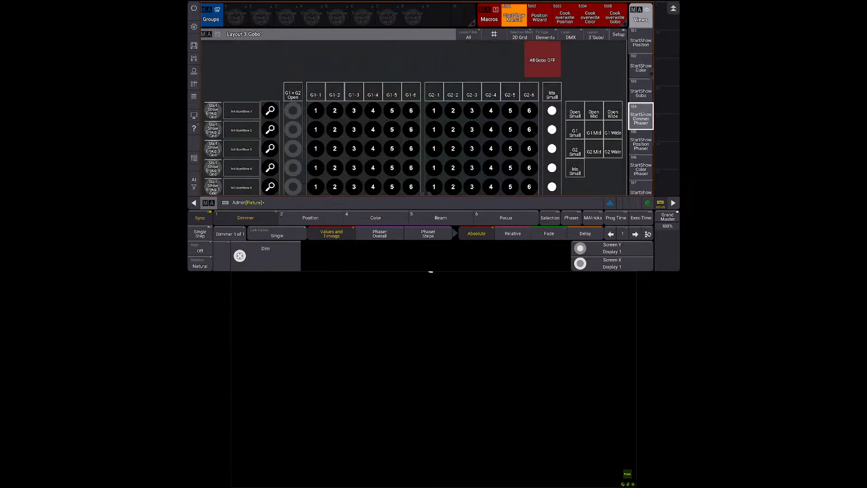
{"action": "left_click", "coordinate": [641, 117]}
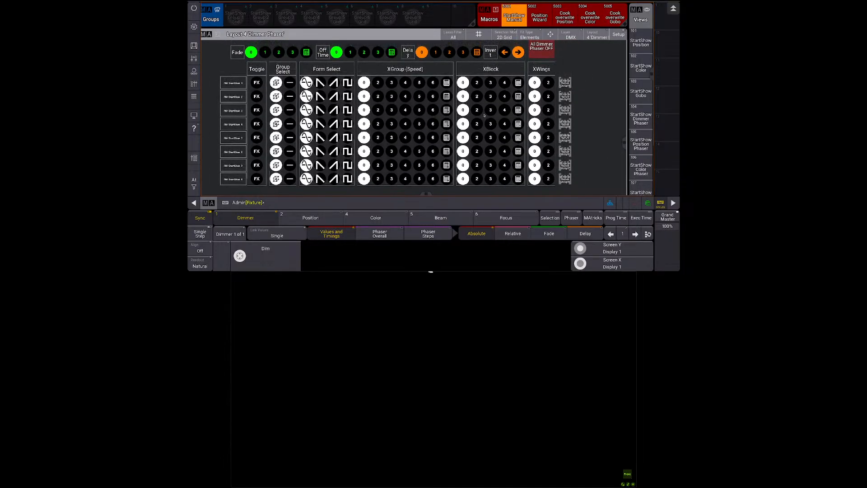
Step: Open the StartShow Position Phaser view and look over its whole layout
{"action": "left_click", "coordinate": [641, 144]}
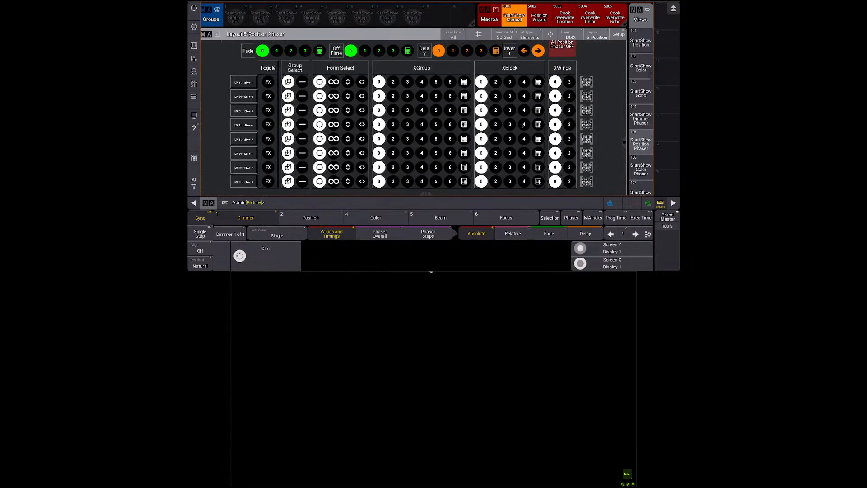
{"action": "scroll", "coordinate": [522, 108], "scroll_direction": "down", "scroll_amount": 2}
{"action": "scroll", "coordinate": [523, 108], "scroll_direction": "up", "scroll_amount": 3}
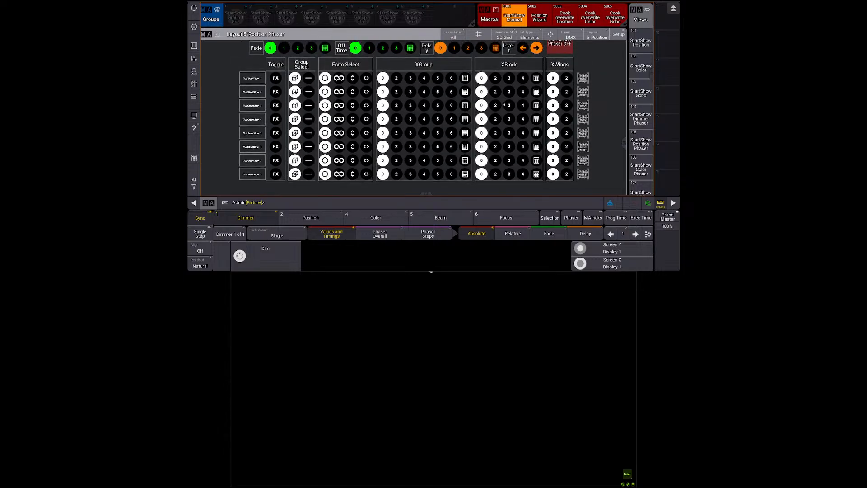
{"action": "scroll", "coordinate": [504, 104], "scroll_direction": "up", "scroll_amount": 3}
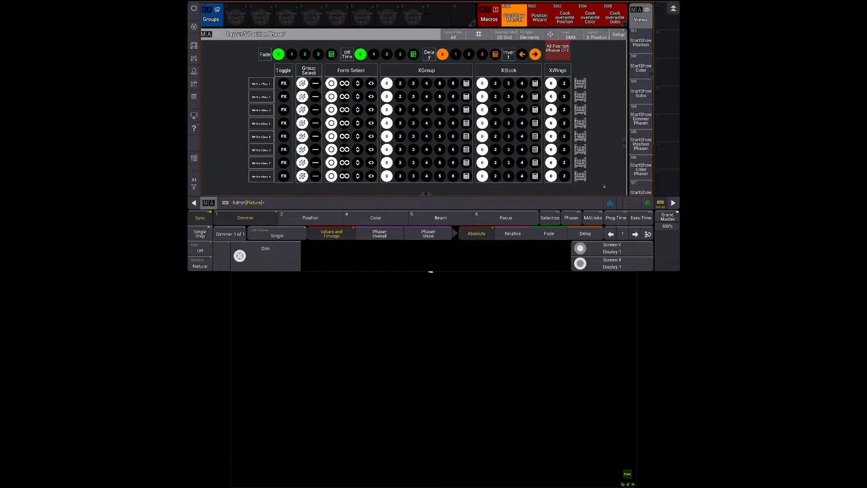
Step: Open the StartShow Color Phaser view and examine its color rows and phaser options
{"action": "left_click", "coordinate": [641, 170]}
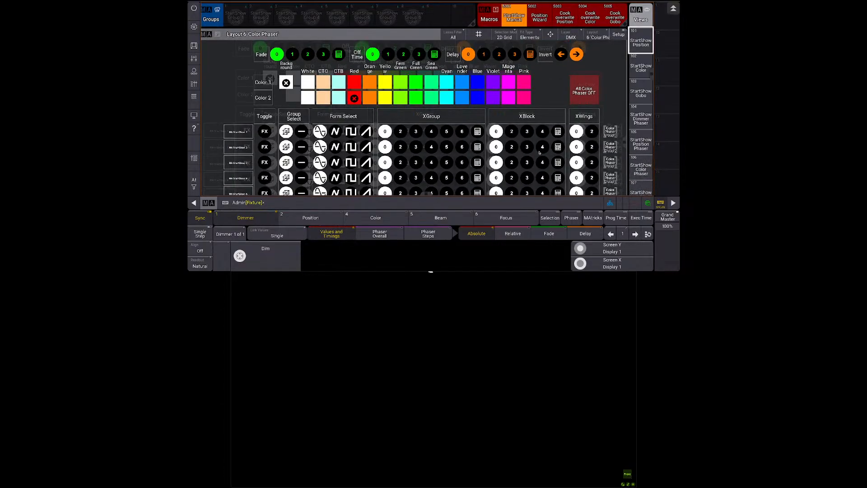
{"action": "scroll", "coordinate": [495, 148], "scroll_direction": "up", "scroll_amount": 1}
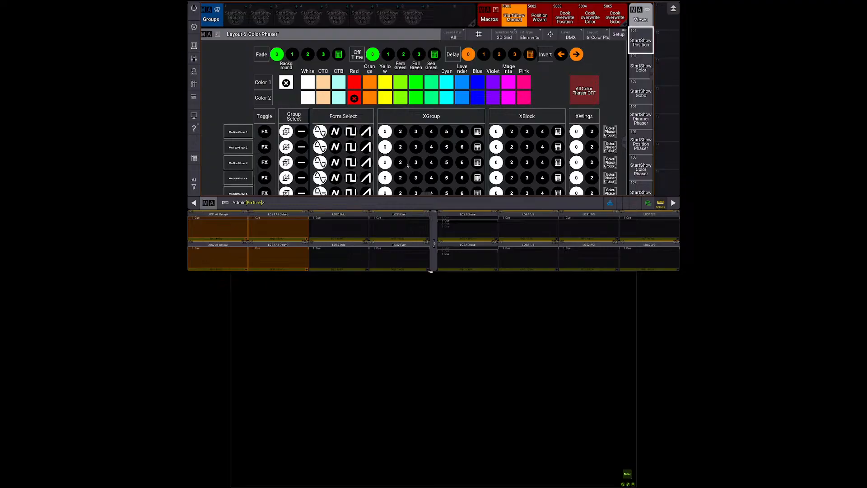
{"action": "left_click", "coordinate": [635, 174]}
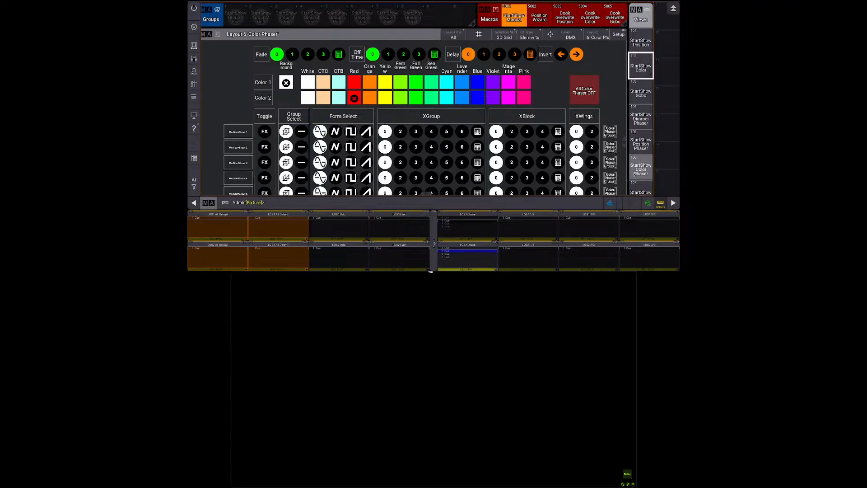
Step: Open the StartShow LOS view and examine the full LOS 1 and LOS 2 control blocks
{"action": "scroll", "coordinate": [634, 174], "scroll_direction": "down", "scroll_amount": 3}
{"action": "left_click", "coordinate": [636, 119]}
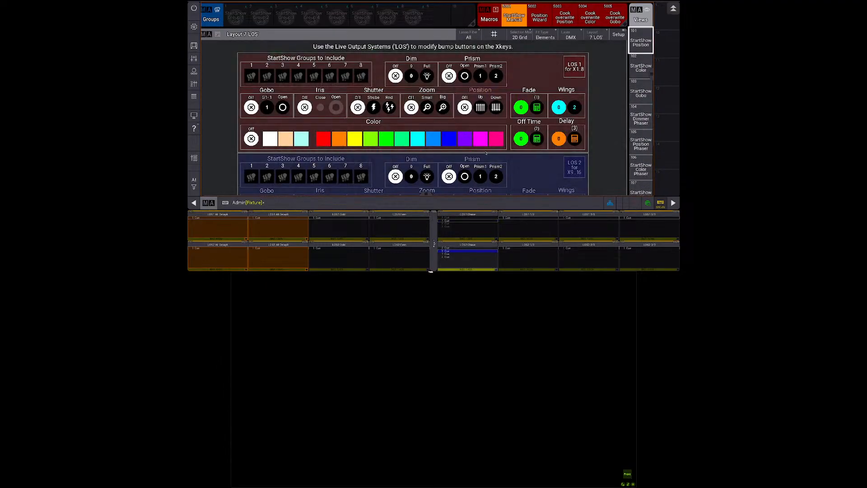
{"action": "scroll", "coordinate": [486, 154], "scroll_direction": "down", "scroll_amount": 4}
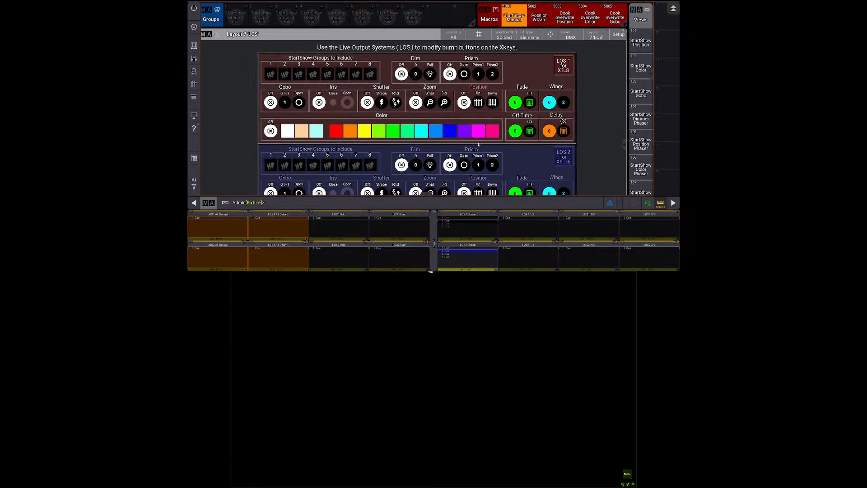
{"action": "scroll", "coordinate": [479, 144], "scroll_direction": "down", "scroll_amount": 3}
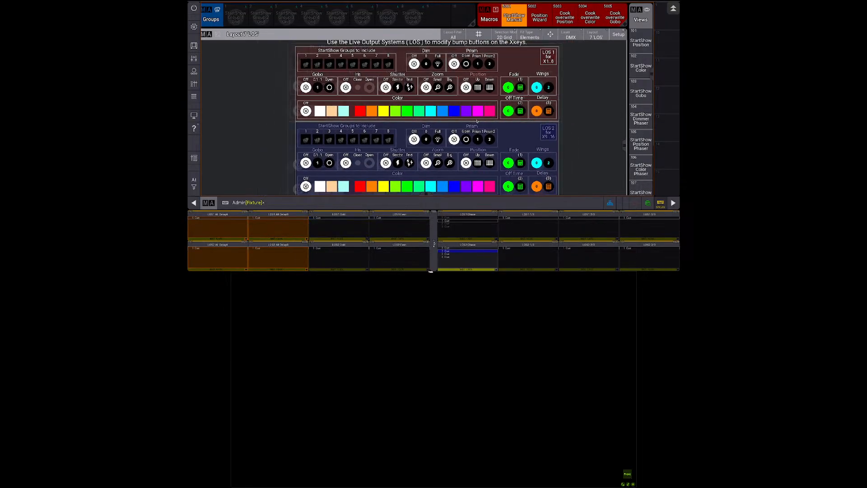
{"action": "scroll", "coordinate": [476, 121], "scroll_direction": "down", "scroll_amount": 1}
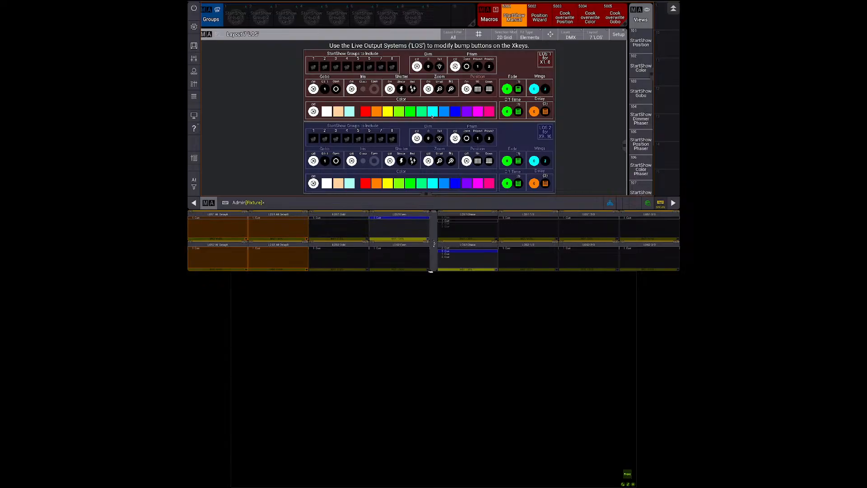
Step: Try orange and sea green in the LOS 1 color row and submit the LOS 1 custom fade entry without a value
{"action": "left_click", "coordinate": [376, 111]}
{"action": "left_click", "coordinate": [422, 112]}
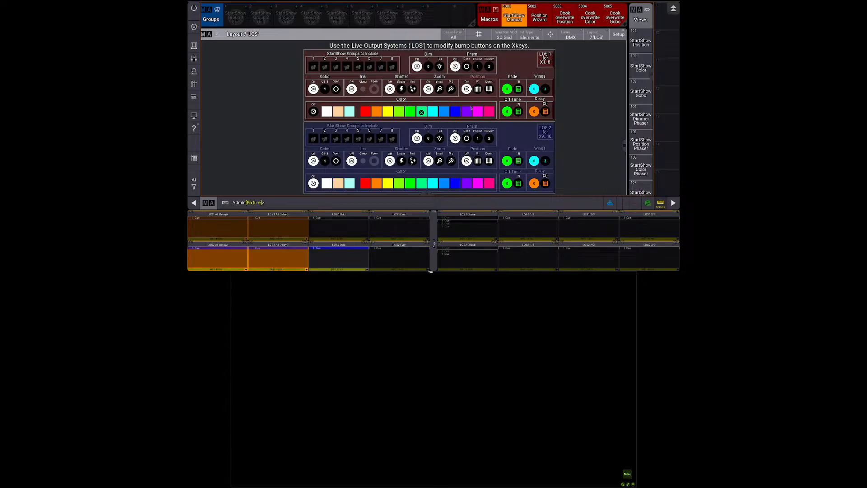
{"action": "left_click", "coordinate": [519, 89]}
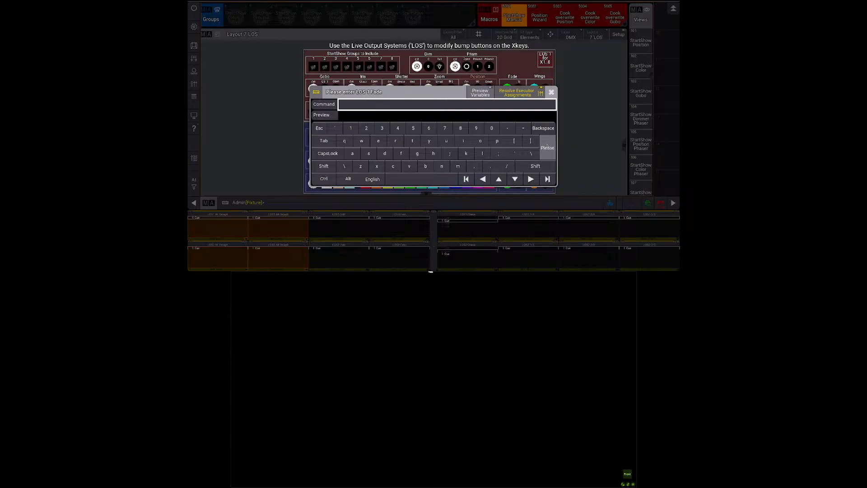
{"action": "left_click", "coordinate": [547, 146]}
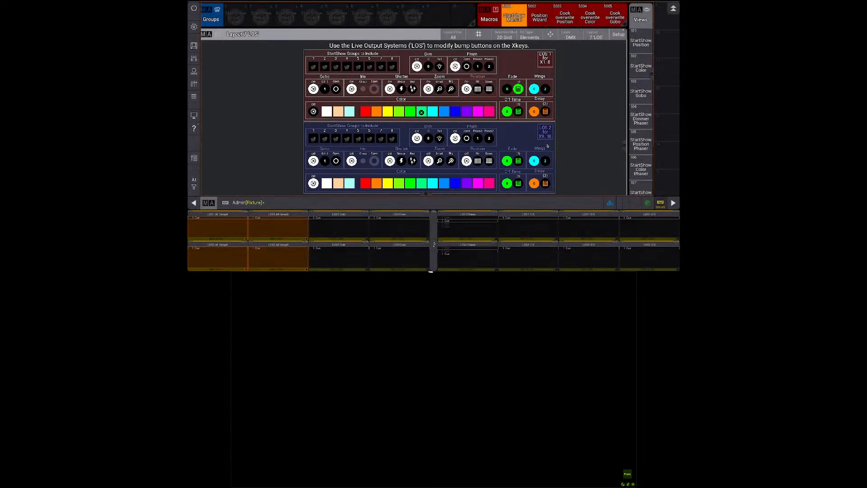
Step: Load the backup show file 25_5_30_Tomahawks.show
{"action": "key", "text": "b"}
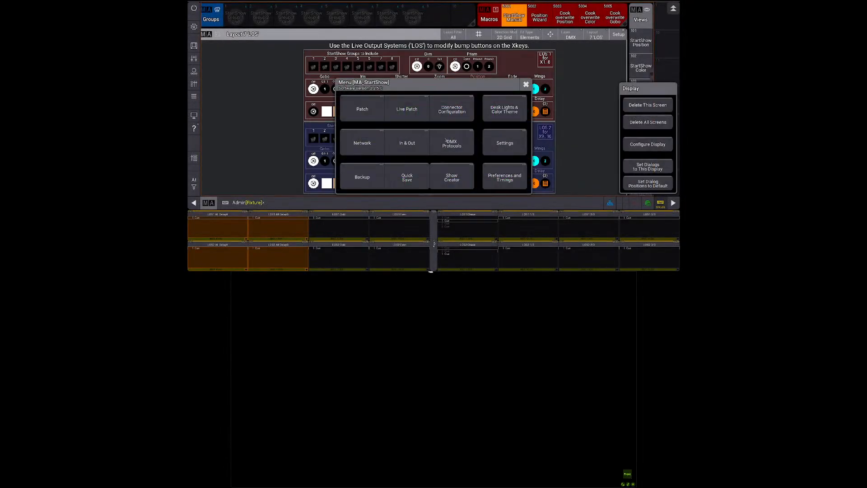
{"action": "left_click", "coordinate": [360, 174]}
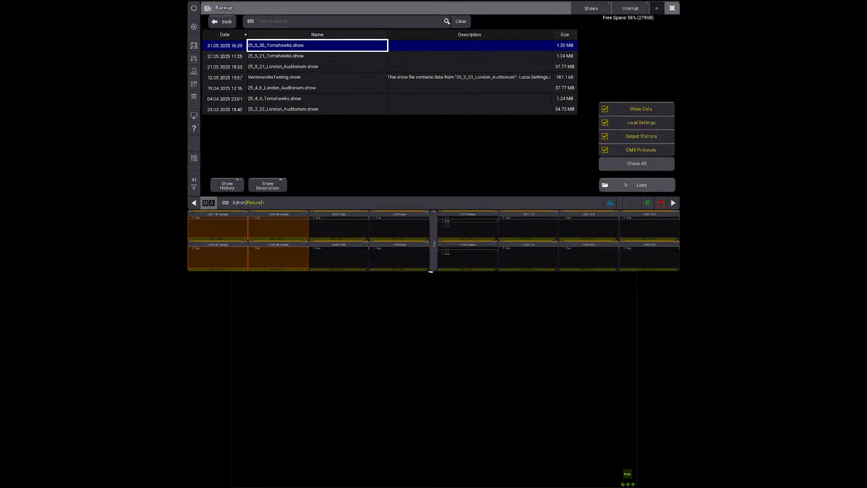
{"action": "left_click", "coordinate": [642, 184]}
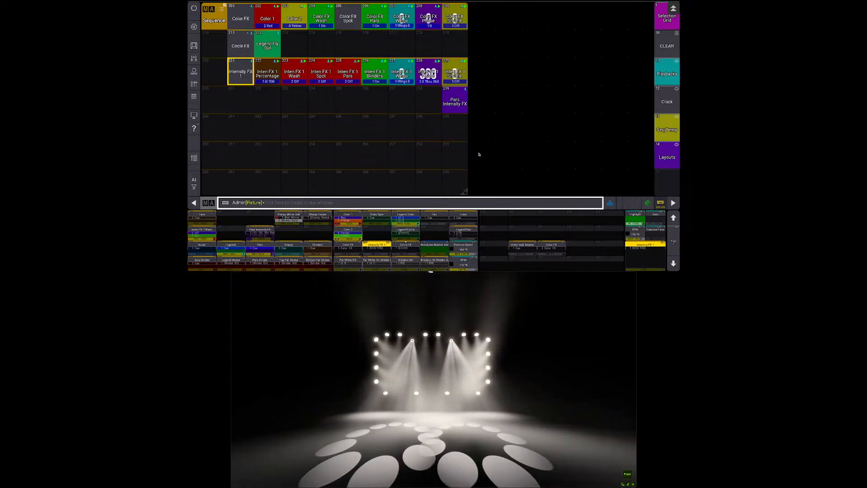
Step: Switch the playback display to the Xkeys executors and set Display 1's scale ratio to 1.25x
{"action": "key", "text": "x"}
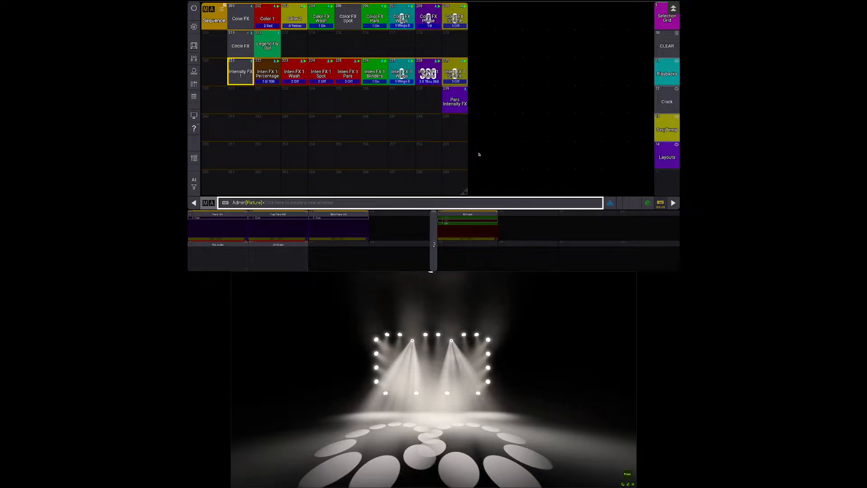
{"action": "key", "text": "ctrl+plus"}
{"action": "key", "text": "ctrl+plus"}
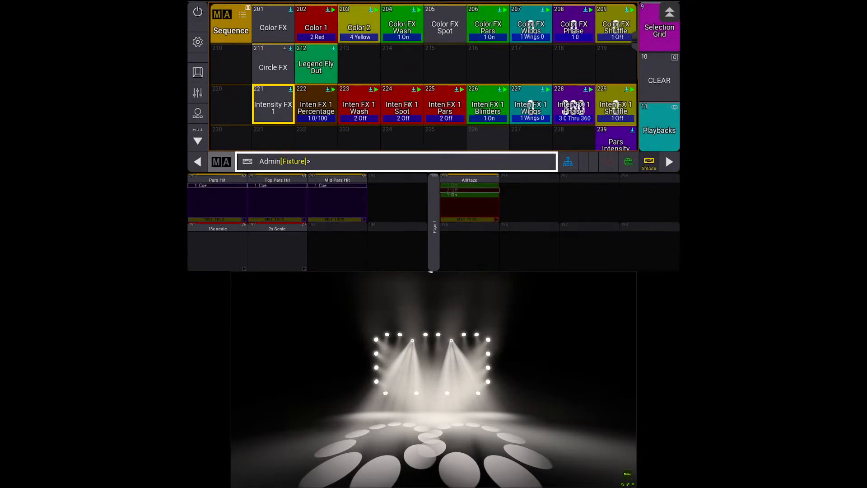
{"action": "key", "text": "ctrl+minus"}
{"action": "key", "text": "ctrl+plus"}
{"action": "key", "text": "ctrl+minus"}
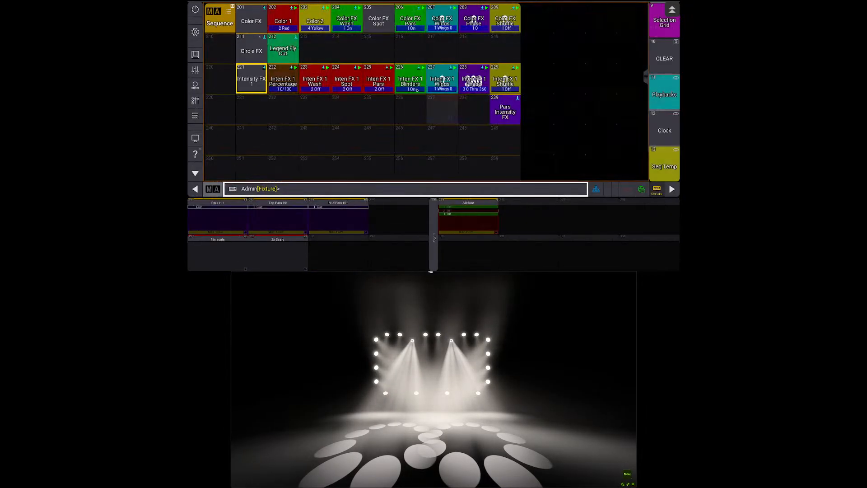
{"action": "left_click", "coordinate": [195, 32]}
{"action": "left_click", "coordinate": [644, 123]}
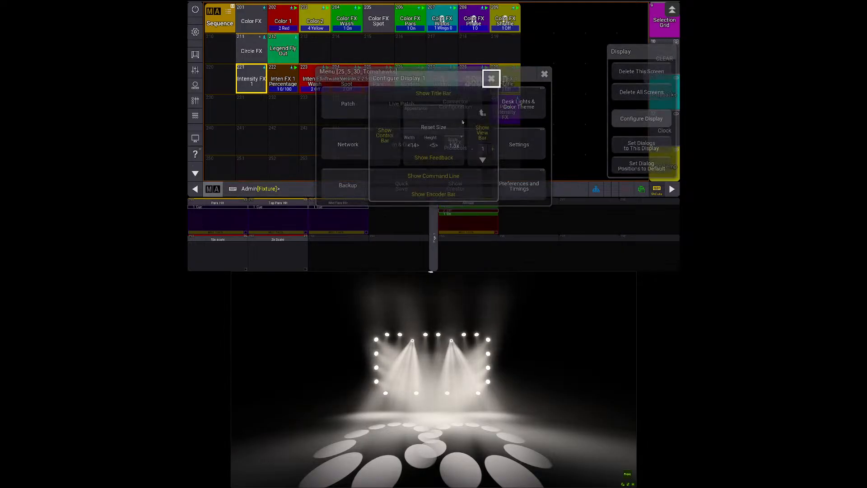
{"action": "left_click", "coordinate": [456, 143]}
{"action": "left_click", "coordinate": [456, 142]}
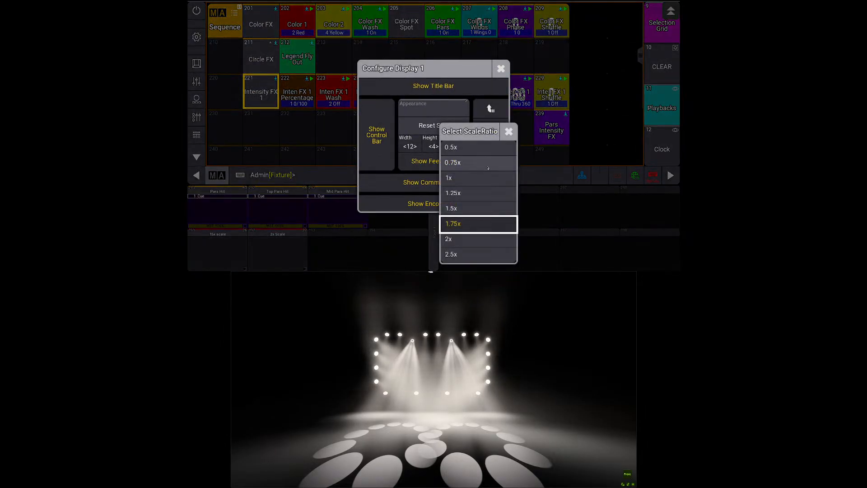
{"action": "left_click", "coordinate": [468, 194]}
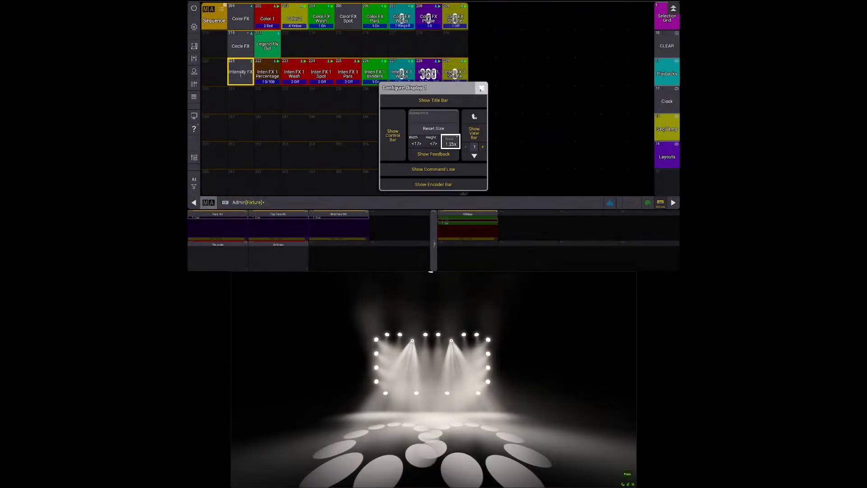
{"action": "left_click", "coordinate": [481, 88]}
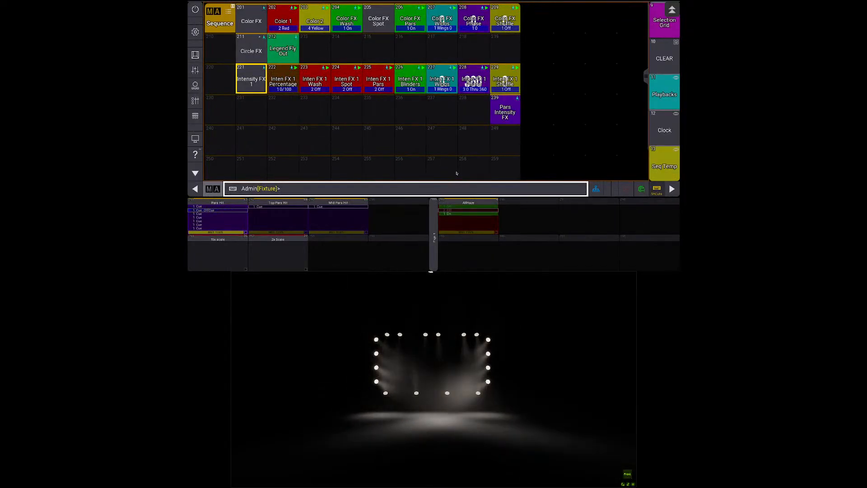
Step: Change Display 1's scale ratio from its configuration back to 1.25x and close the dialog
{"action": "key", "text": "m"}
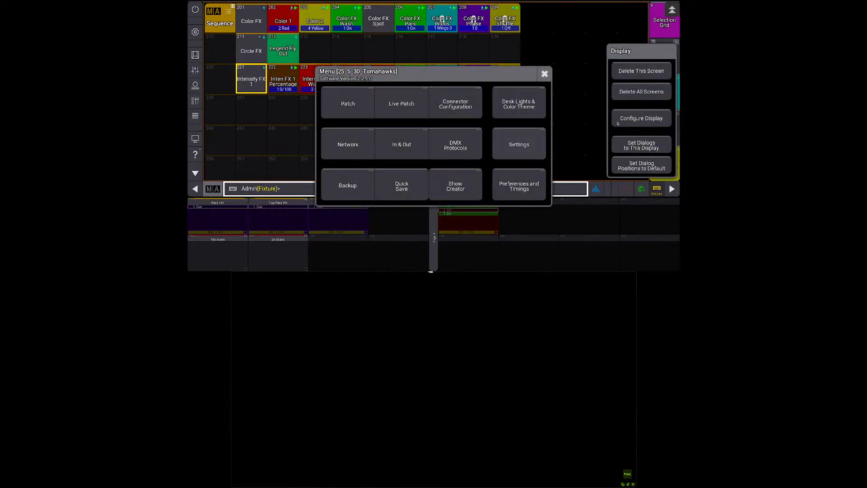
{"action": "left_click", "coordinate": [641, 118]}
{"action": "left_click", "coordinate": [454, 145]}
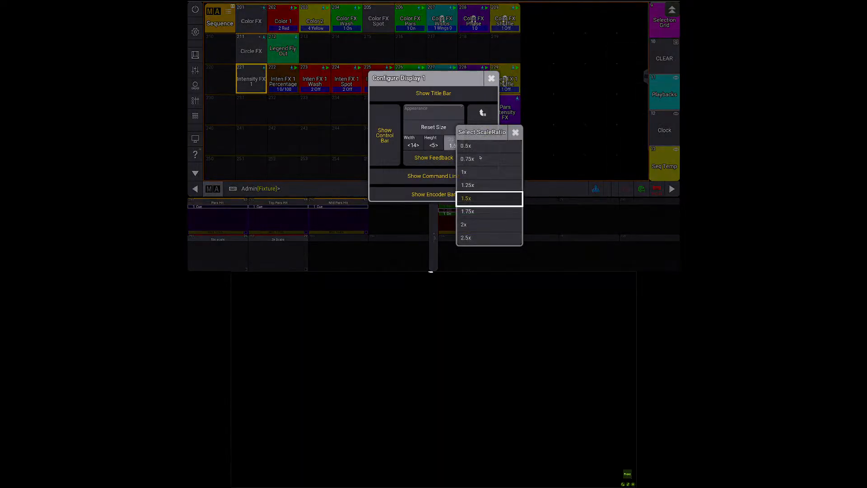
{"action": "left_click", "coordinate": [481, 185]}
{"action": "key", "text": "Escape"}
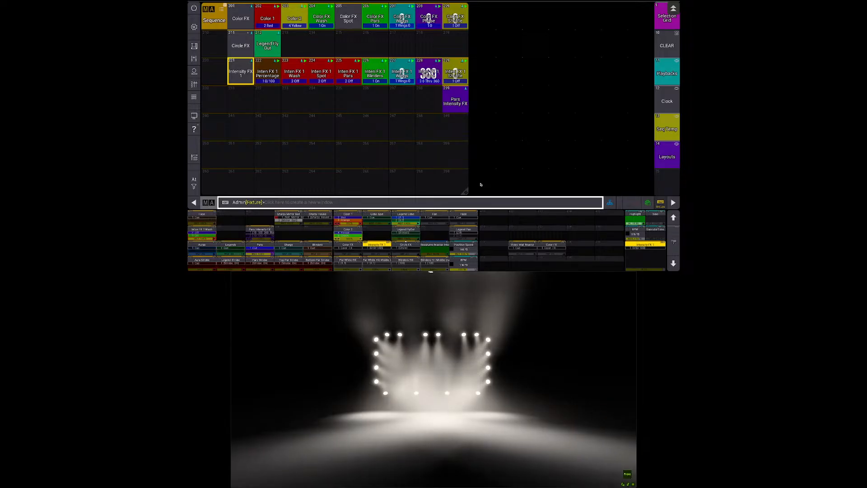
Step: Set the Pars to sea green in the Color Picker layout, then return to the Default layout
{"action": "left_click", "coordinate": [667, 156]}
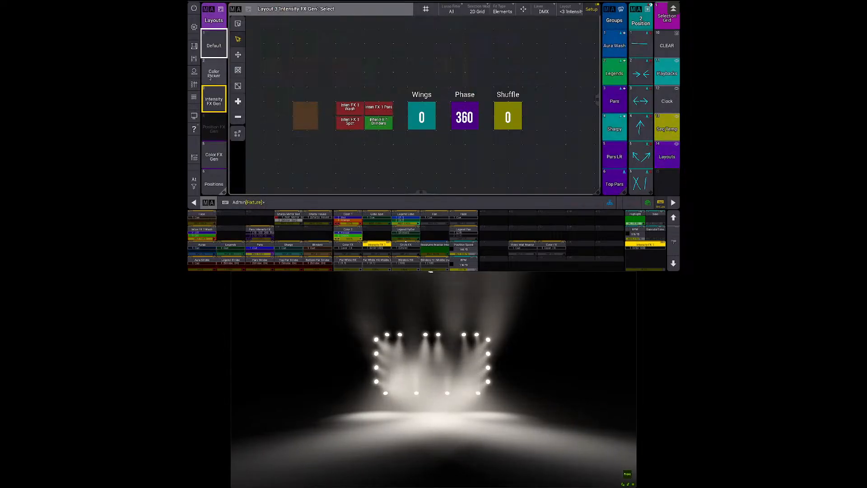
{"action": "left_click", "coordinate": [213, 70]}
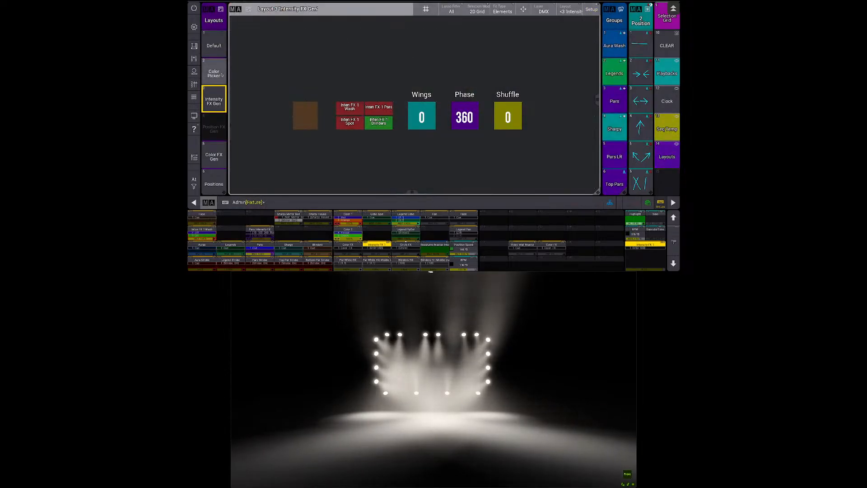
{"action": "left_click_drag", "start_coordinate": [395, 126], "coordinate": [388, 62]}
{"action": "left_click", "coordinate": [393, 102]}
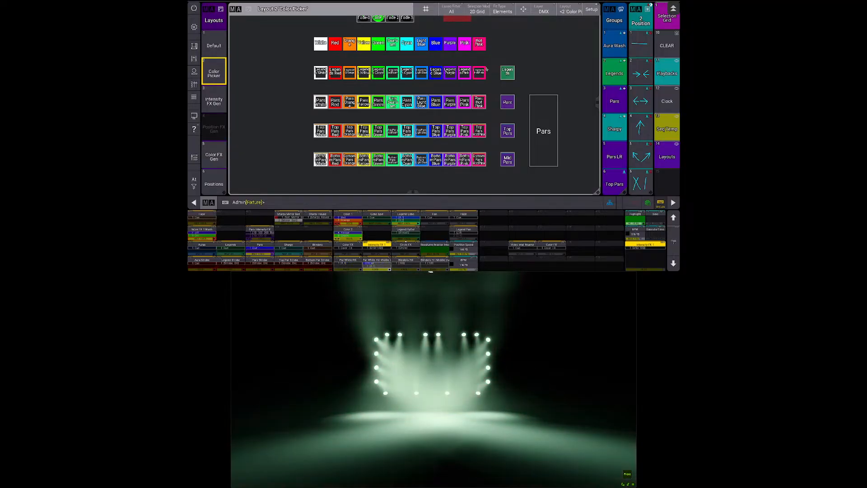
{"action": "left_click", "coordinate": [214, 45]}
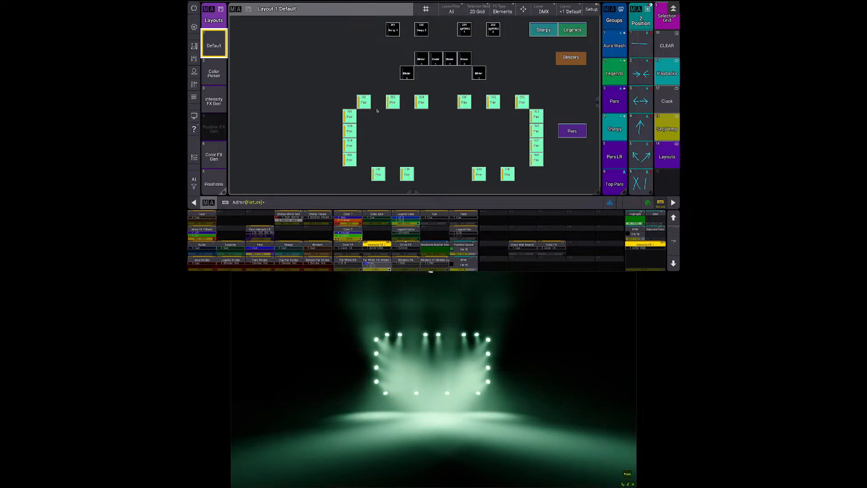
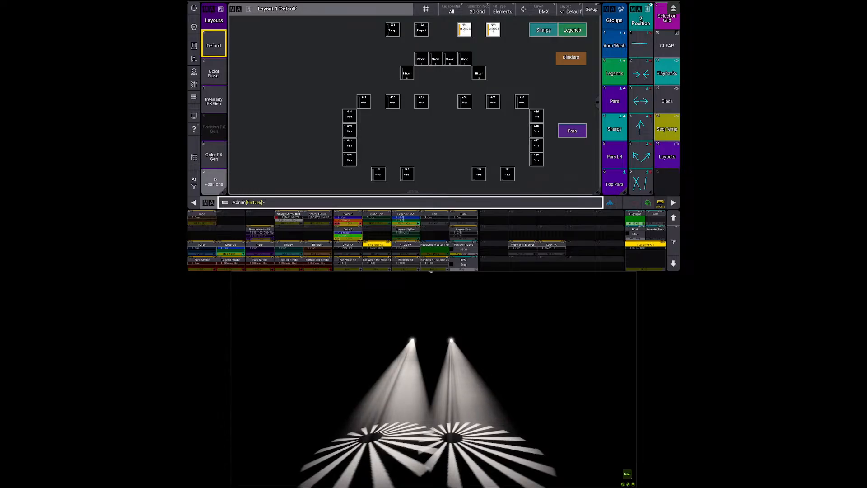
Step: Delete the Groups and Position pool windows and widen the Default layout window over part of the freed space
{"action": "left_click", "coordinate": [609, 10]}
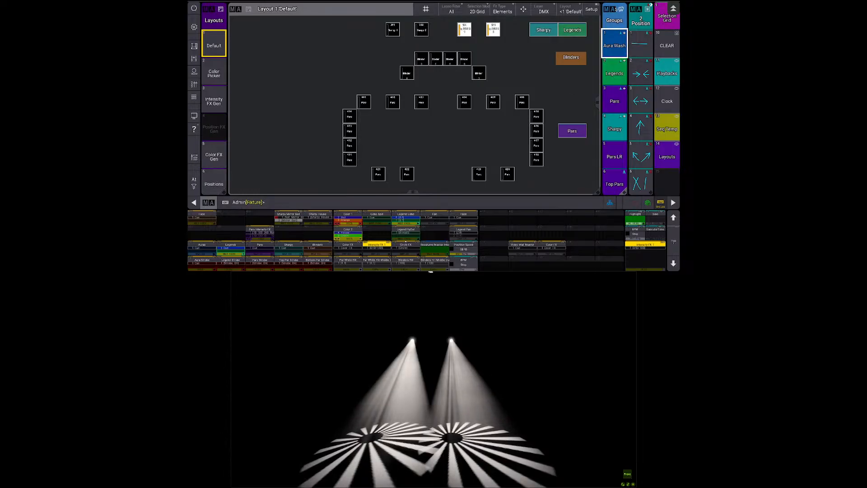
{"action": "left_click", "coordinate": [670, 12]}
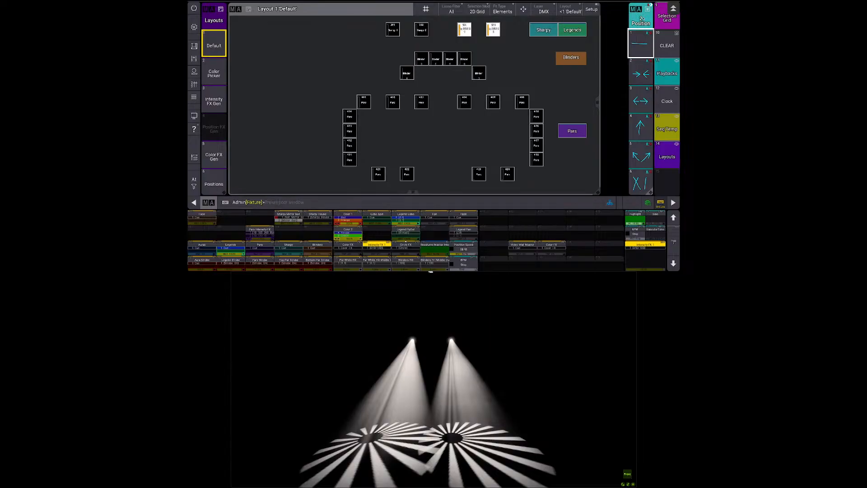
{"action": "left_click", "coordinate": [636, 9]}
{"action": "left_click", "coordinate": [652, 11]}
{"action": "left_click_drag", "start_coordinate": [597, 192], "coordinate": [632, 192]}
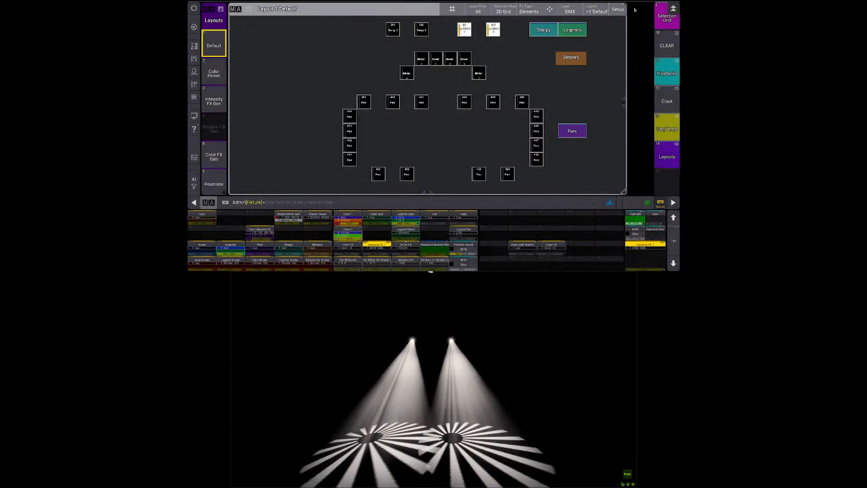
Step: Add a Views pool window in the free column beside the Default layout window
{"action": "left_click", "coordinate": [635, 9]}
{"action": "type", "text": "views"}
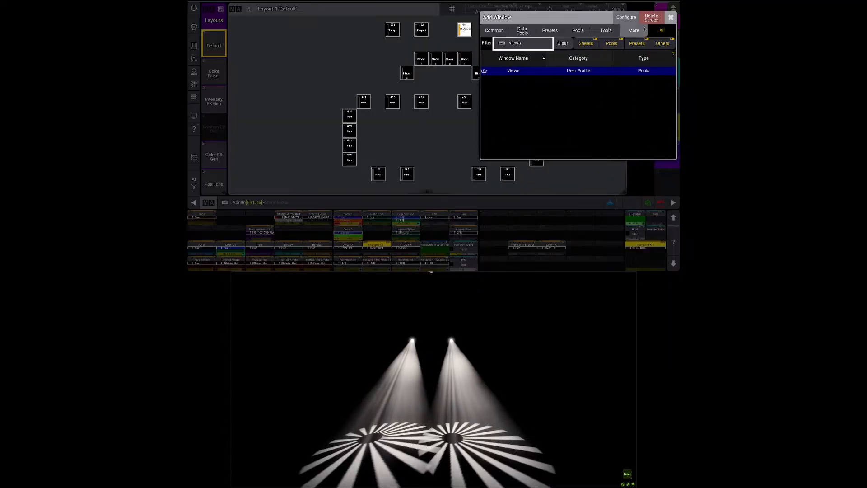
{"action": "key", "text": "Return"}
{"action": "scroll", "coordinate": [646, 13], "scroll_direction": "down", "scroll_amount": 10}
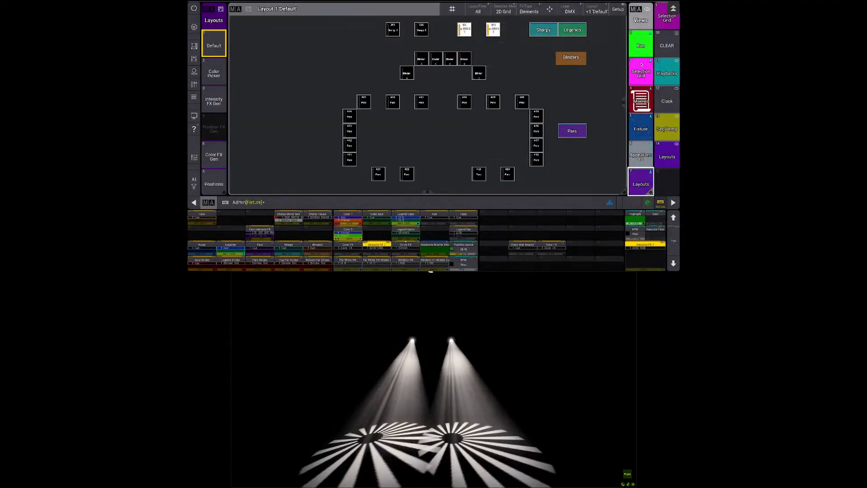
Step: Set the Views pool window's title color to dark green
{"action": "left_click", "coordinate": [646, 12]}
{"action": "left_click", "coordinate": [630, 69]}
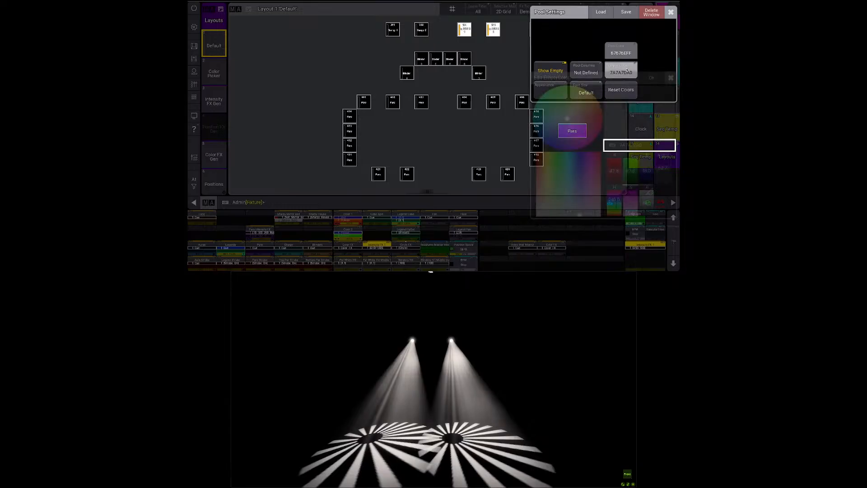
{"action": "left_click", "coordinate": [631, 48]}
{"action": "left_click", "coordinate": [631, 49]}
{"action": "left_click_drag", "start_coordinate": [567, 100], "coordinate": [526, 80]}
{"action": "left_click", "coordinate": [658, 63]}
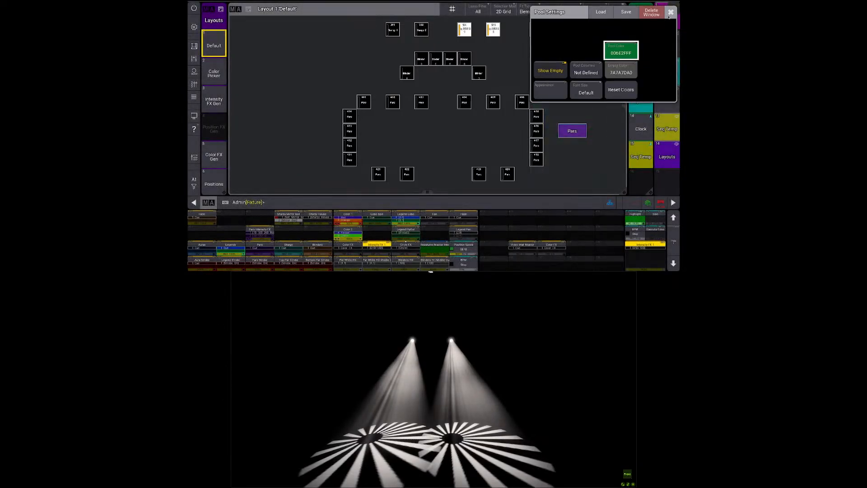
{"action": "left_click", "coordinate": [670, 12]}
Step: Show the empty slots in the Views pool and overwrite the Layouts view button with this arrangement for Internal 1
{"action": "scroll", "coordinate": [635, 90], "scroll_direction": "down", "scroll_amount": 10}
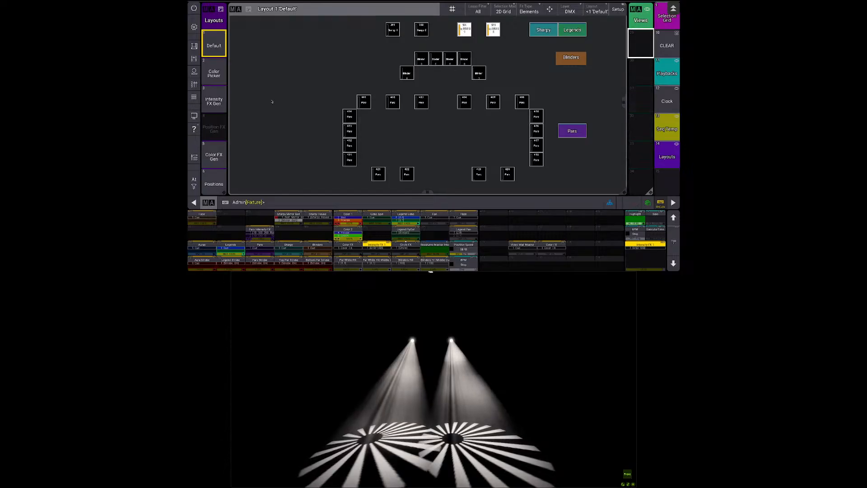
{"action": "scroll", "coordinate": [665, 87], "scroll_direction": "up", "scroll_amount": 8}
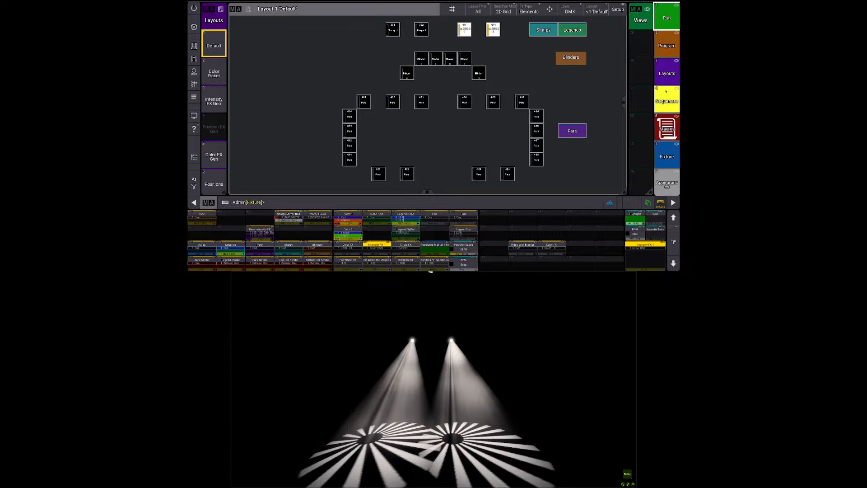
{"action": "key", "text": "s"}
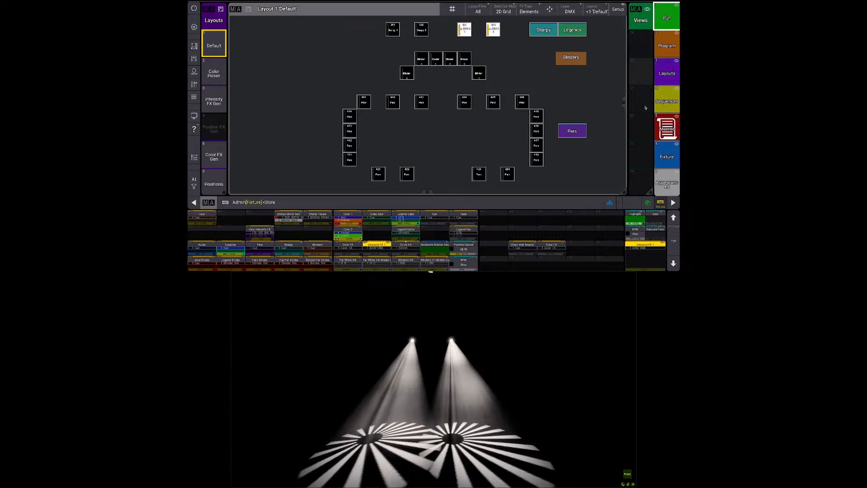
{"action": "left_click_drag", "start_coordinate": [646, 107], "coordinate": [644, 81]}
{"action": "left_click", "coordinate": [667, 73]}
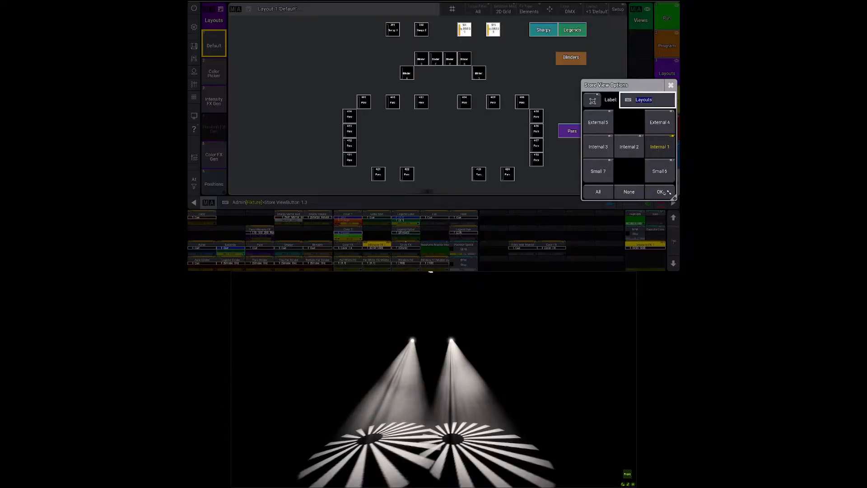
{"action": "left_click", "coordinate": [656, 191]}
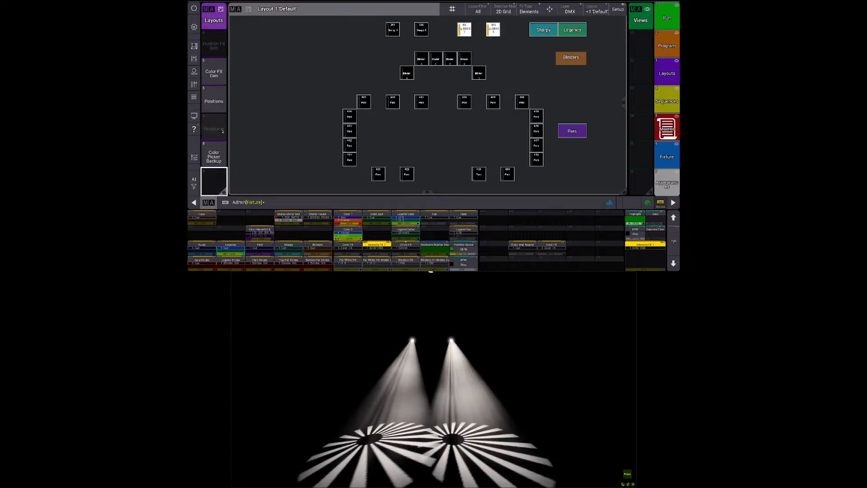
{"action": "left_click", "coordinate": [218, 75]}
{"action": "left_click", "coordinate": [216, 95]}
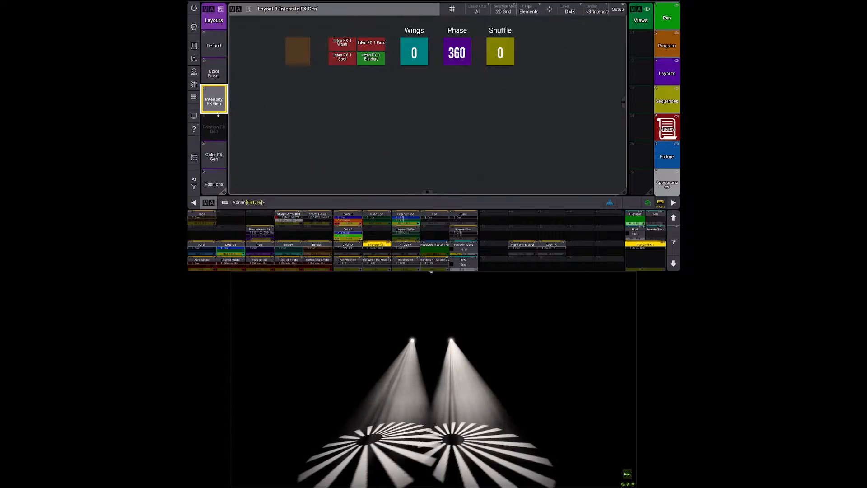
{"action": "right_click", "coordinate": [641, 44]}
{"action": "key", "text": "Escape"}
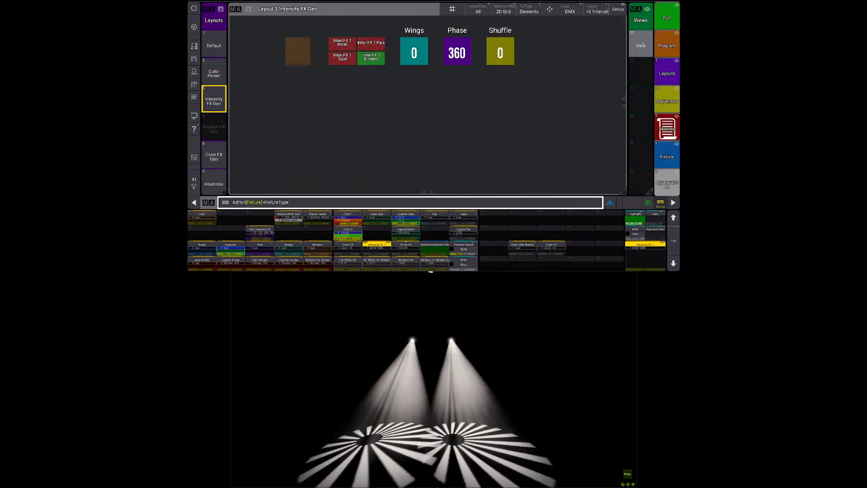
{"action": "left_click_drag", "start_coordinate": [642, 45], "coordinate": [637, 46]}
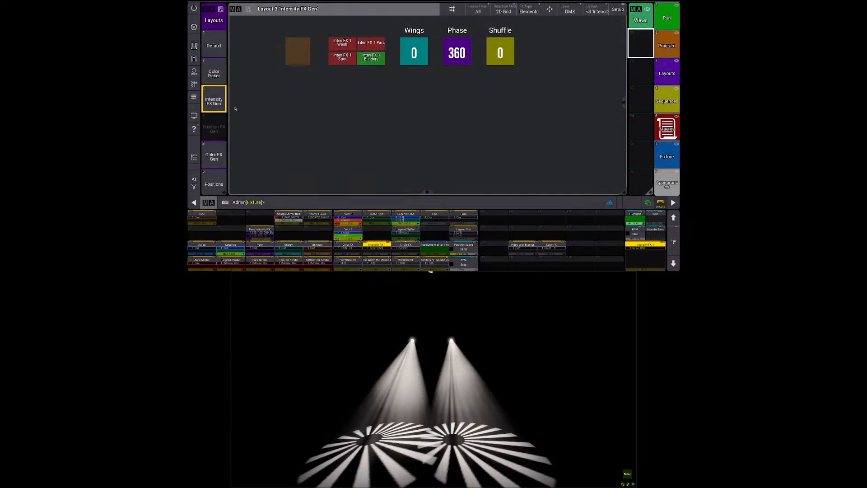
Step: Page through the Color Picker, Intensity FX Gen, Position FX Gen and Color FX Gen layouts to examine their contents
{"action": "left_click", "coordinate": [222, 109]}
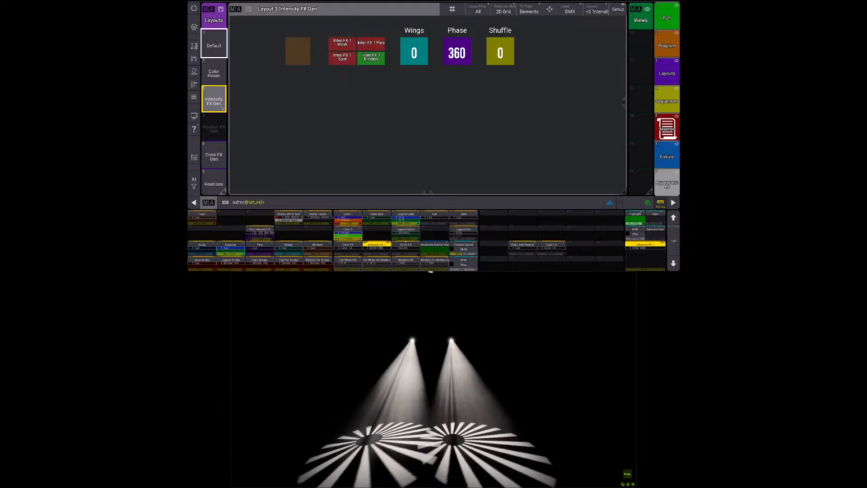
{"action": "left_click", "coordinate": [218, 81]}
{"action": "left_click", "coordinate": [215, 100]}
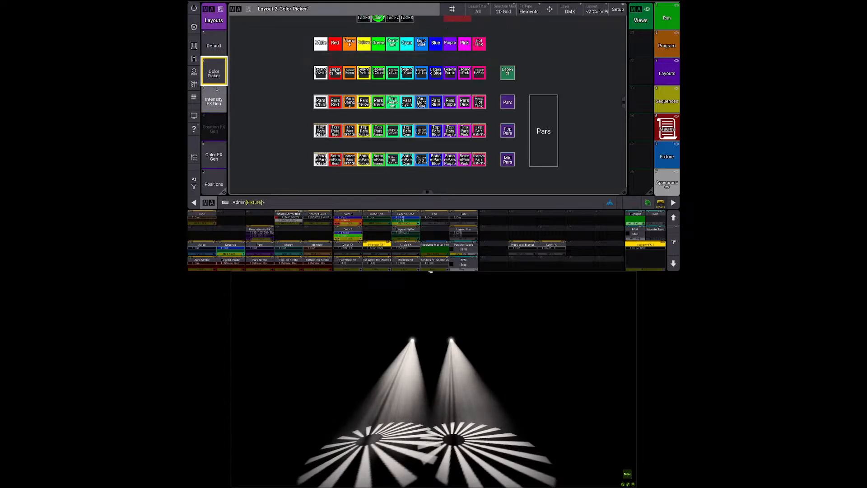
{"action": "left_click", "coordinate": [215, 156]}
{"action": "left_click", "coordinate": [217, 175]}
{"action": "left_click", "coordinate": [218, 162]}
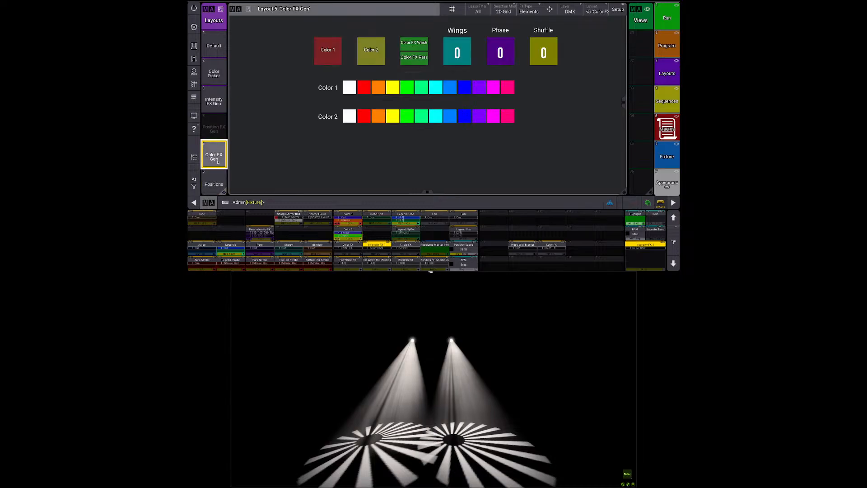
{"action": "left_click", "coordinate": [213, 100]}
{"action": "left_click", "coordinate": [213, 72]}
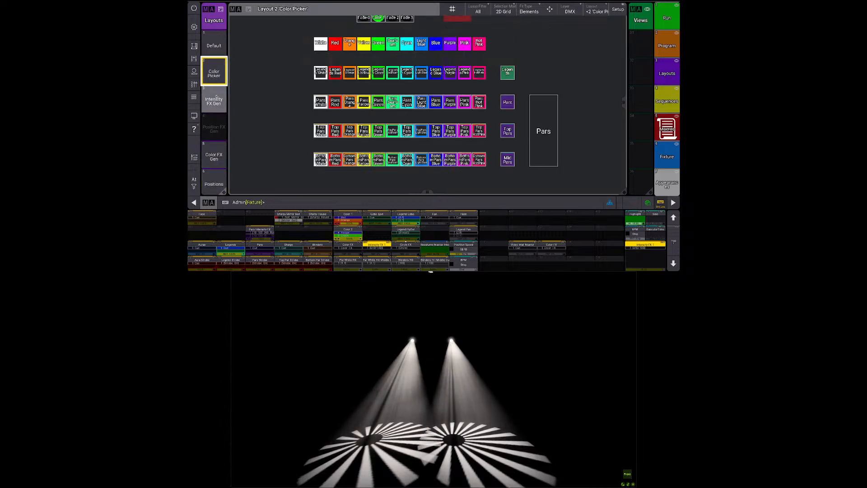
{"action": "left_click", "coordinate": [214, 100]}
{"action": "left_click", "coordinate": [213, 152]}
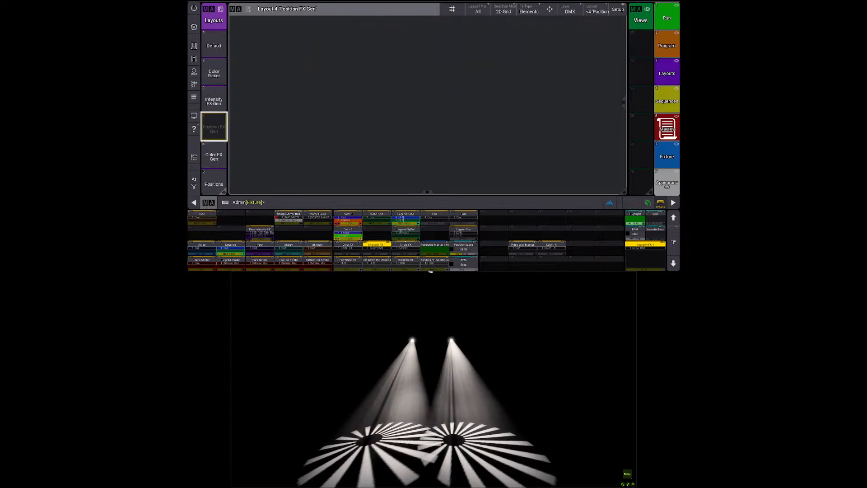
{"action": "left_click", "coordinate": [214, 100]}
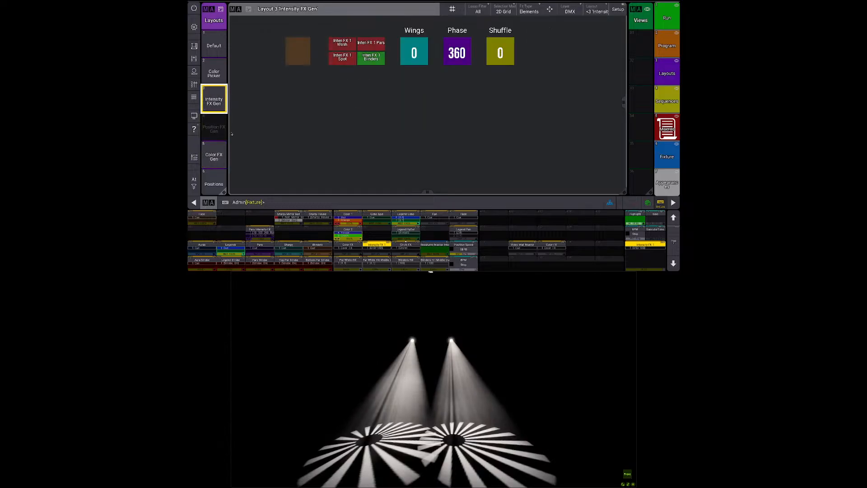
{"action": "left_click", "coordinate": [212, 131]}
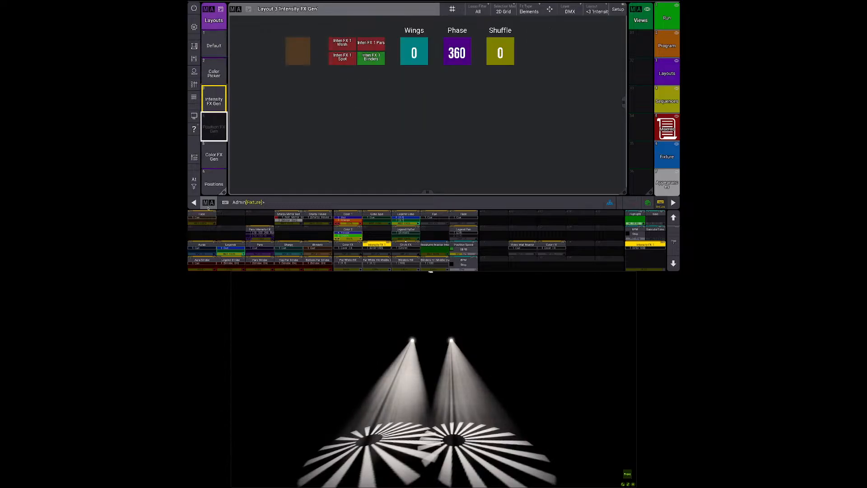
Step: Move layouts 3 through 5, the three FX generator layouts, to the empty slots starting at layout 21
{"action": "key", "text": "m"}
{"action": "left_click", "coordinate": [216, 105]}
{"action": "key", "text": "t"}
{"action": "left_click", "coordinate": [214, 155]}
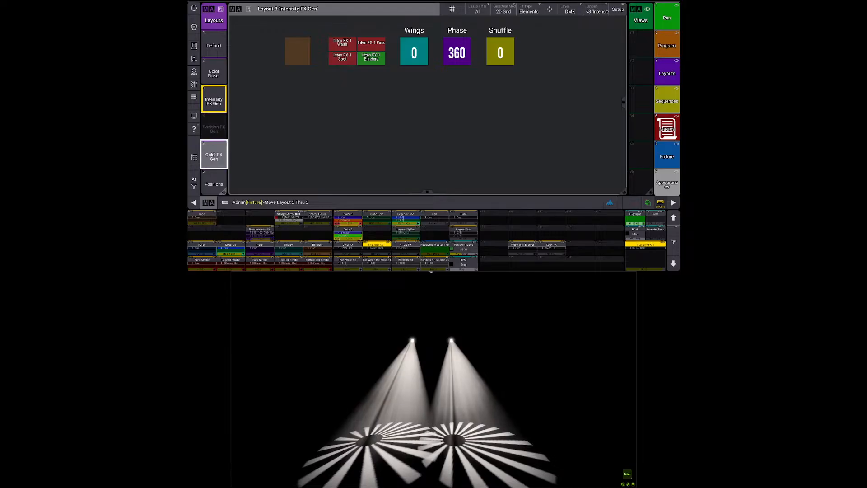
{"action": "scroll", "coordinate": [214, 155], "scroll_direction": "down", "scroll_amount": 3}
{"action": "scroll", "coordinate": [213, 154], "scroll_direction": "down", "scroll_amount": 4}
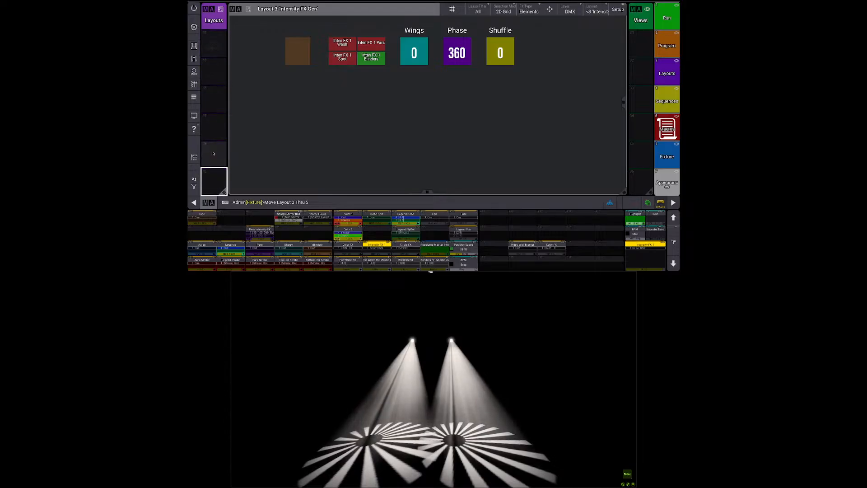
{"action": "left_click", "coordinate": [214, 96]}
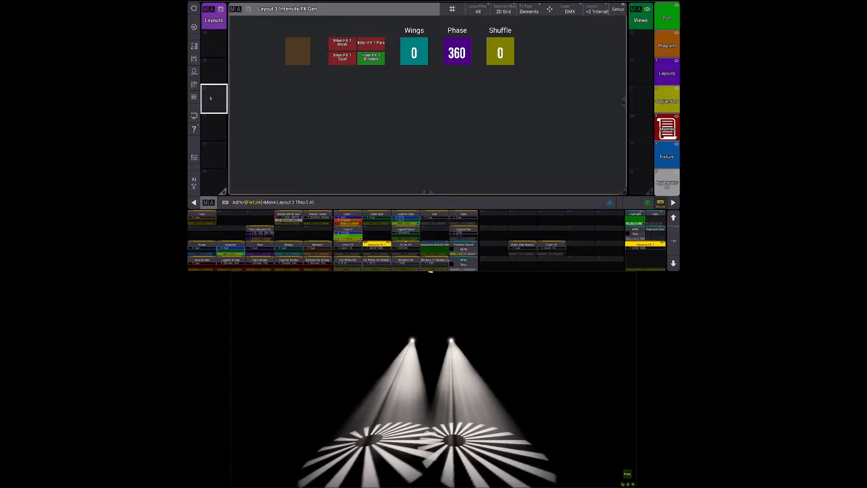
{"action": "scroll", "coordinate": [218, 66], "scroll_direction": "down", "scroll_amount": 2}
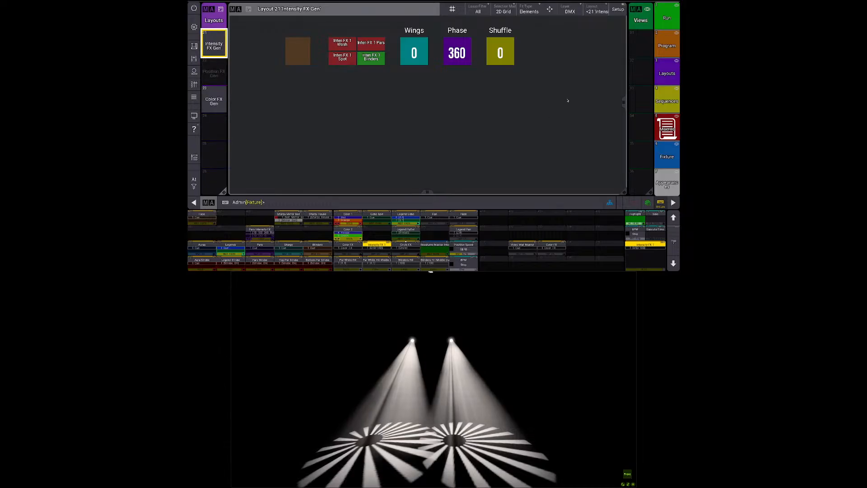
Step: Store the current Internal 1 arrangement as view 31 with the label FX Gen
{"action": "key", "text": "s"}
{"action": "left_click", "coordinate": [640, 43]}
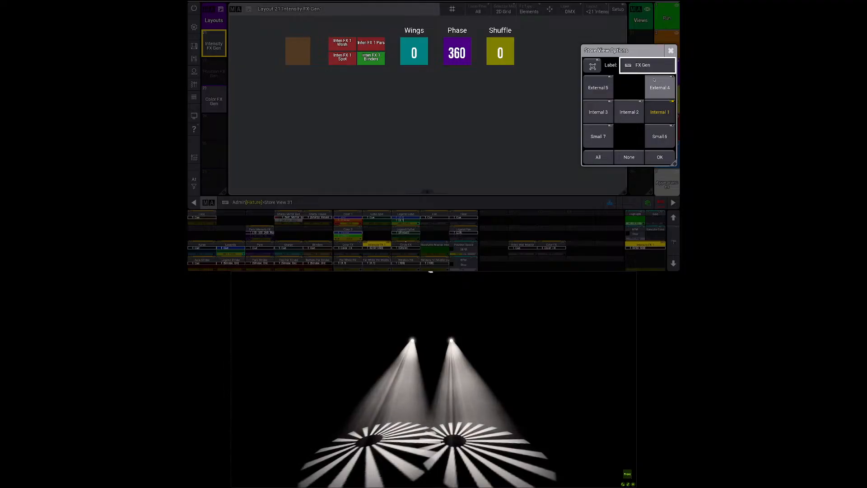
{"action": "key", "text": "Return"}
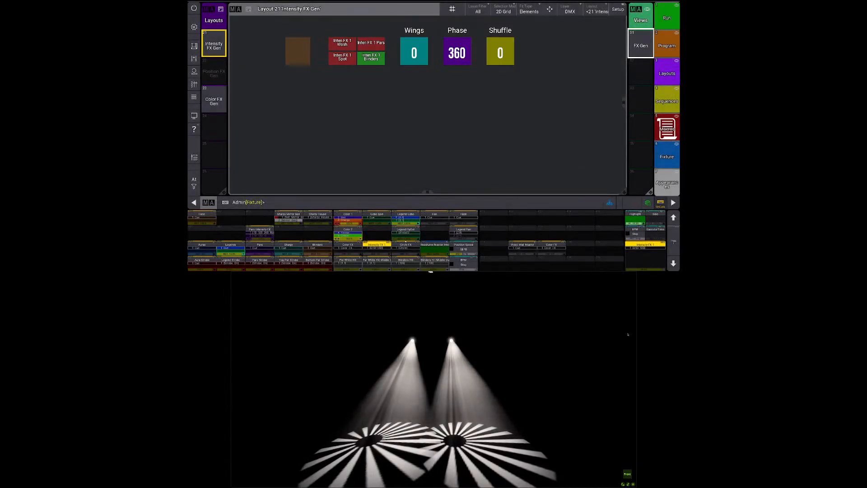
Step: Move the Positions layout to slot 3 and label layout 4 as Flash Buttons
{"action": "scroll", "coordinate": [217, 83], "scroll_direction": "up", "scroll_amount": 10}
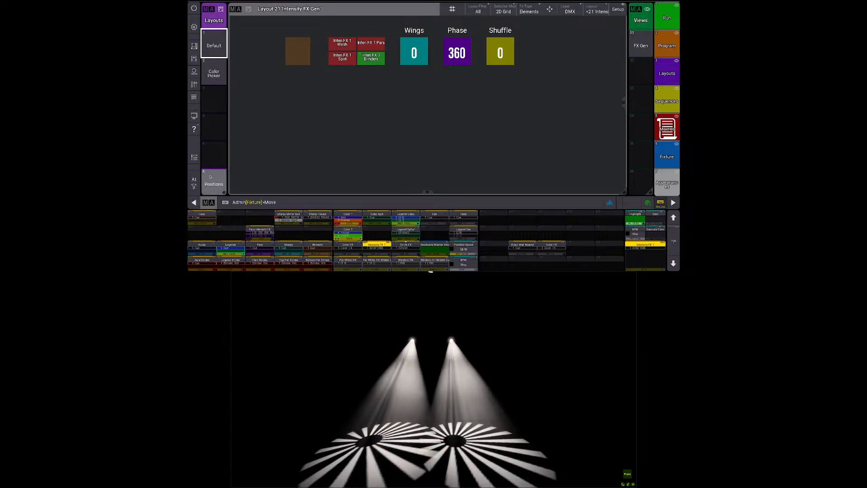
{"action": "left_click_drag", "start_coordinate": [214, 183], "coordinate": [223, 109]}
{"action": "right_click", "coordinate": [217, 130]}
{"action": "key", "text": "Escape"}
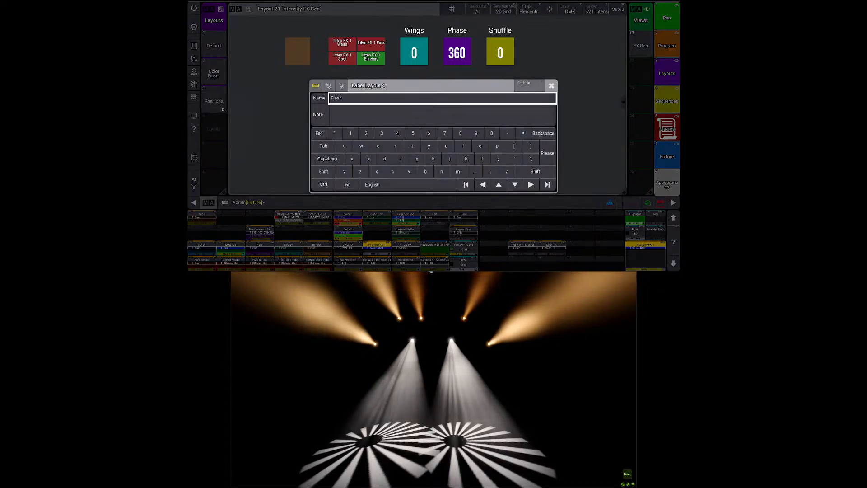
{"action": "key", "text": "Return"}
{"action": "left_click_drag", "start_coordinate": [216, 130], "coordinate": [217, 101]}
{"action": "type", "text": "B"}
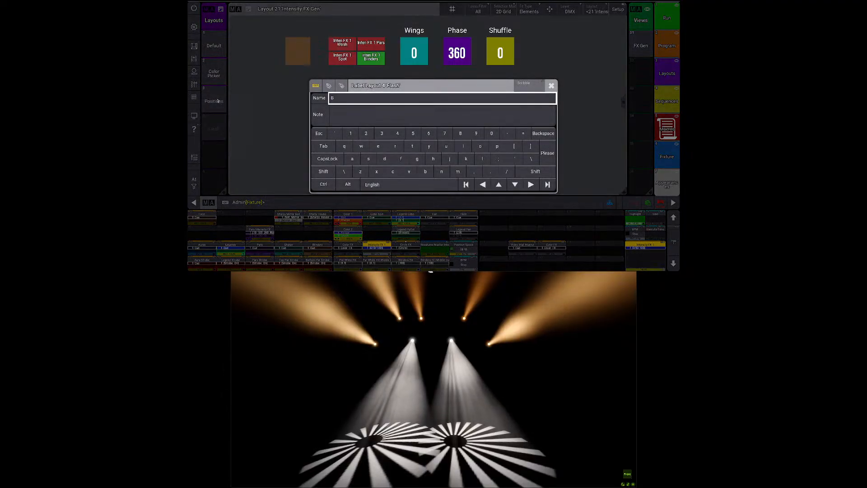
{"action": "type", "text": "utto"}
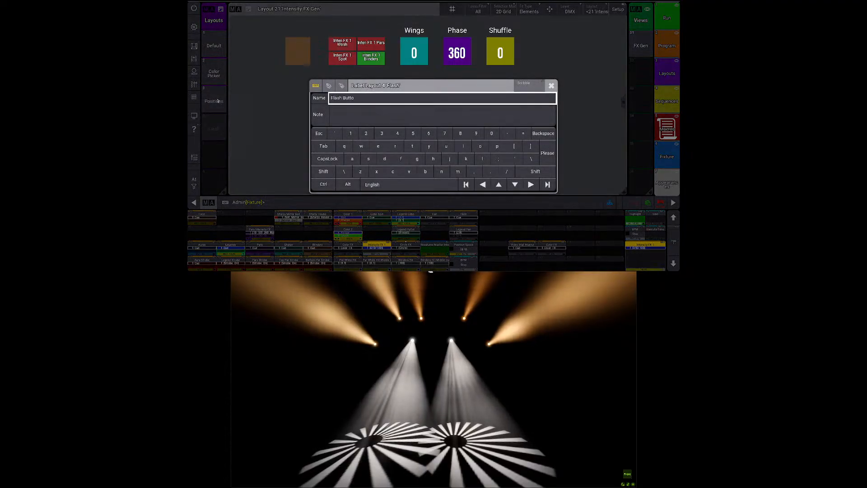
{"action": "type", "text": "ns"}
{"action": "key", "text": "Return"}
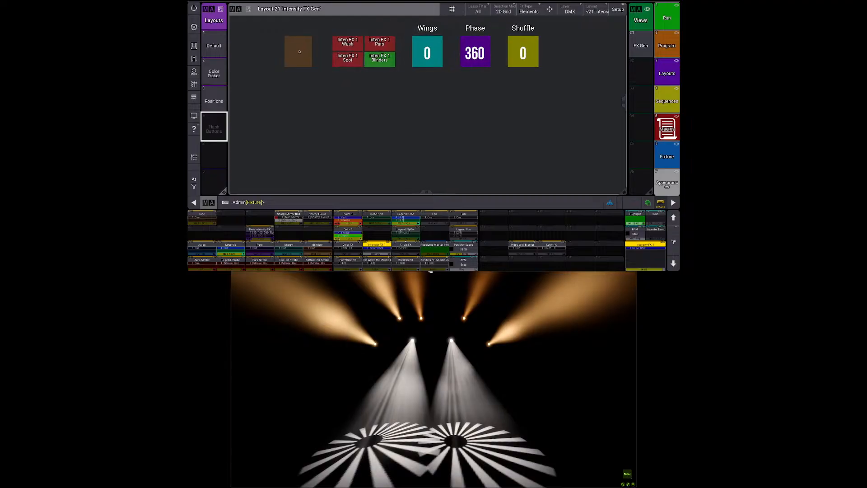
Step: Move the FX Gen view from slot 31 to slot 32 in the Views pool
{"action": "scroll", "coordinate": [295, 51], "scroll_direction": "up", "scroll_amount": 1}
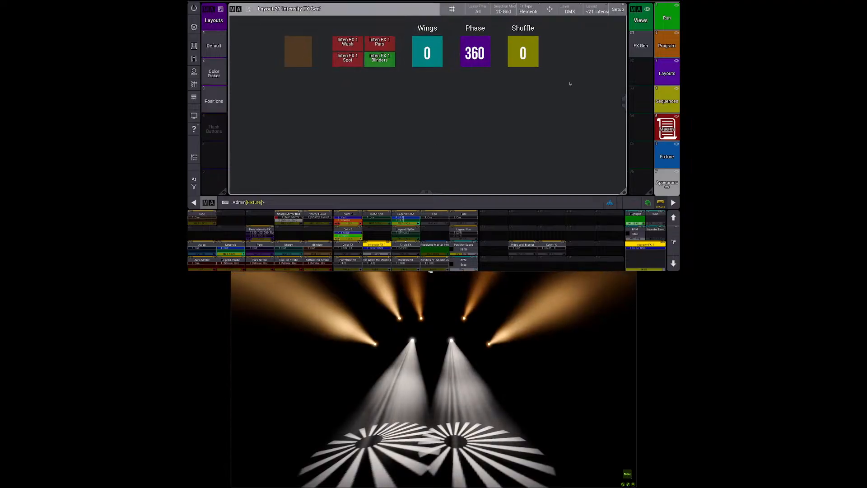
{"action": "key", "text": "m"}
{"action": "left_click", "coordinate": [643, 48]}
{"action": "left_click", "coordinate": [642, 70]}
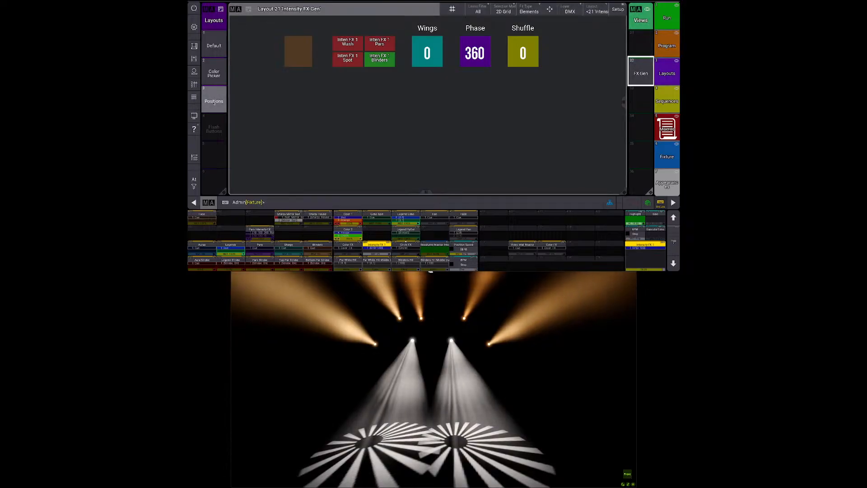
Step: Store the current Internal 1 arrangement as view 31 with the label Default
{"action": "key", "text": "s"}
{"action": "left_click", "coordinate": [643, 49]}
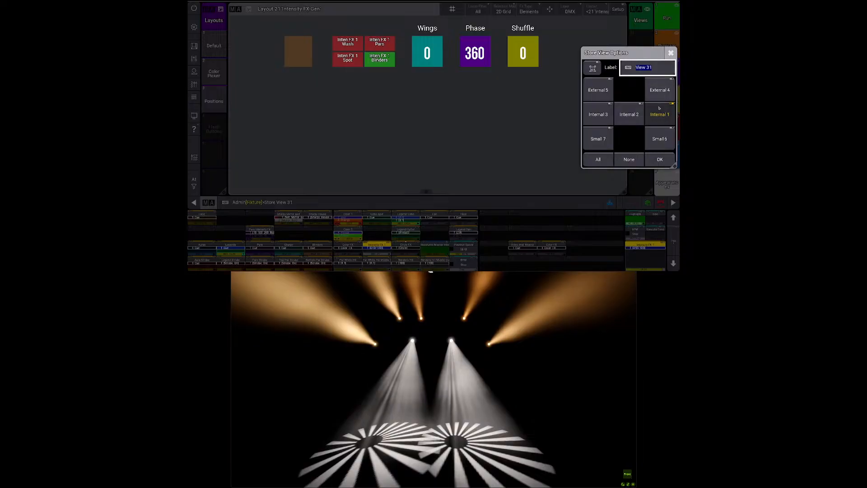
{"action": "type", "text": "Fla"}
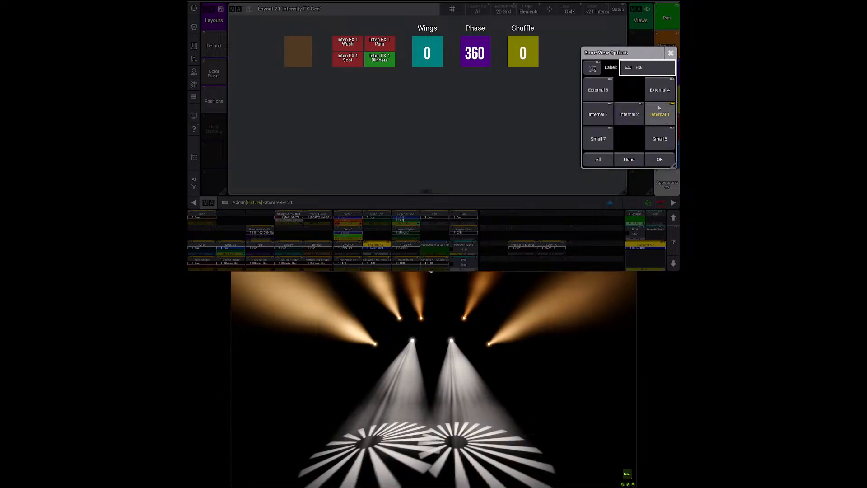
{"action": "type", "text": "efaul"}
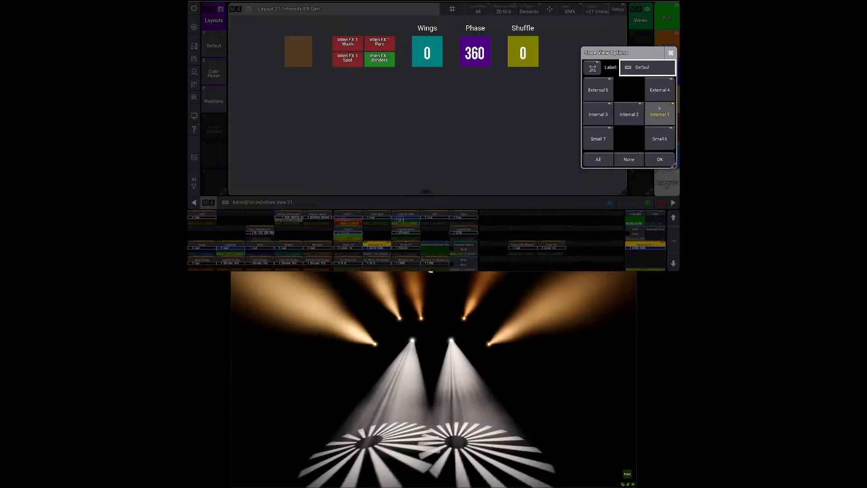
{"action": "type", "text": "t"}
{"action": "key", "text": "Return"}
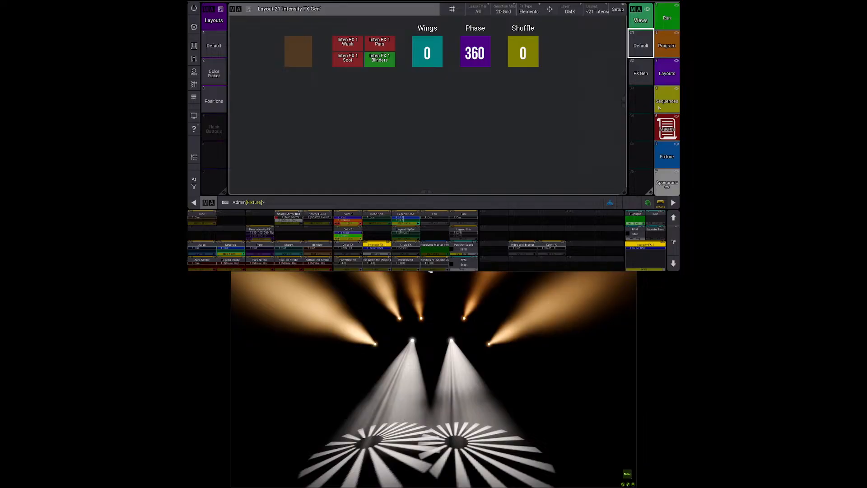
Step: Recall the FX Gen and Default views alternately to compare their Layouts pool positions
{"action": "left_click", "coordinate": [641, 74]}
{"action": "left_click", "coordinate": [640, 49]}
{"action": "left_click", "coordinate": [640, 72]}
{"action": "left_click", "coordinate": [641, 49]}
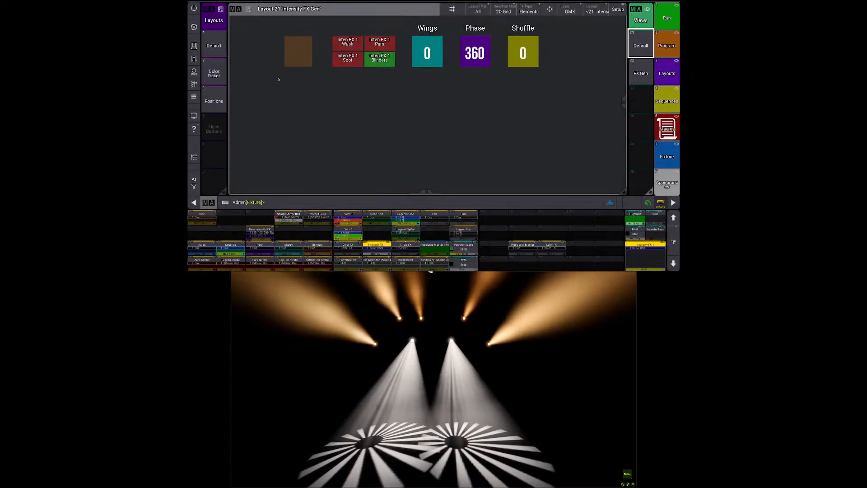
Step: Show the Color Picker layout and store the Internal 1 arrangement again over the Default view
{"action": "left_click", "coordinate": [214, 47]}
{"action": "left_click", "coordinate": [214, 73]}
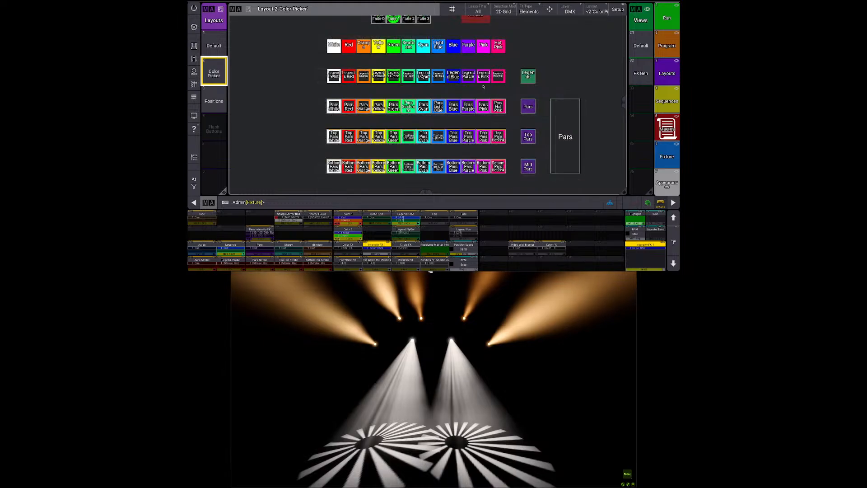
{"action": "left_click_drag", "start_coordinate": [482, 88], "coordinate": [475, 92]}
{"action": "key", "text": "s"}
{"action": "left_click", "coordinate": [641, 47]}
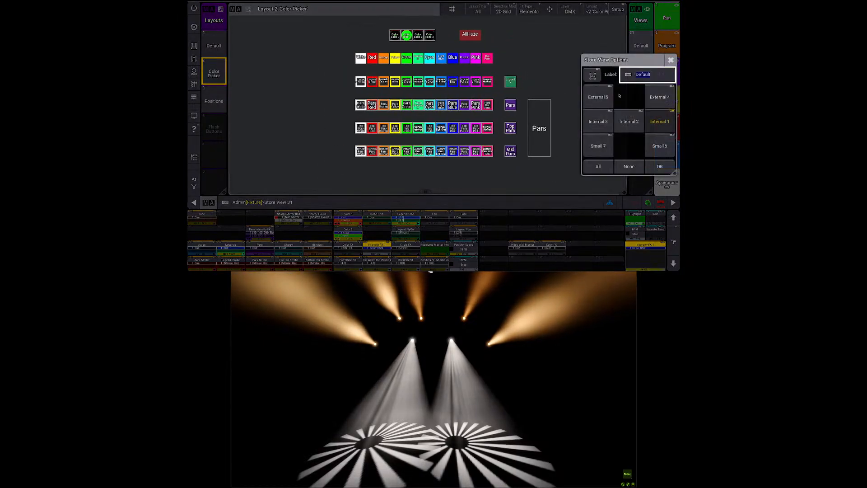
{"action": "left_click", "coordinate": [663, 166]}
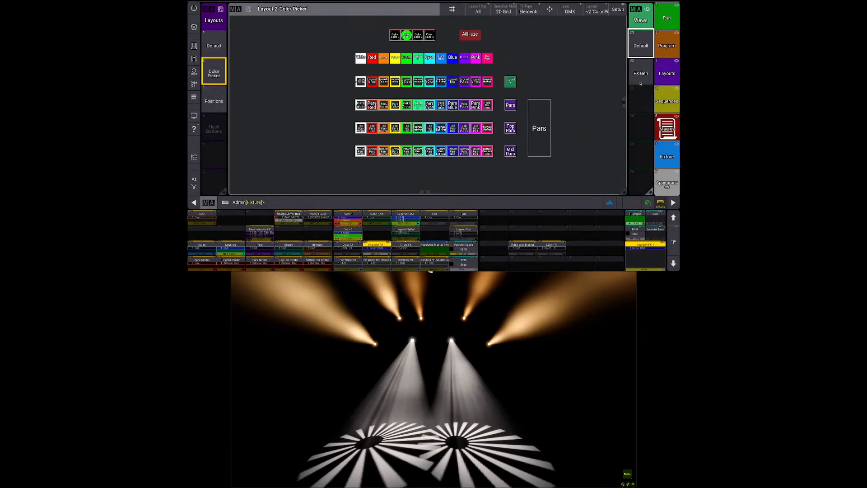
Step: Switch repeatedly between the Default and FX Gen views to check which layouts each one shows
{"action": "left_click", "coordinate": [639, 70]}
{"action": "left_click", "coordinate": [641, 50]}
{"action": "left_click", "coordinate": [641, 68]}
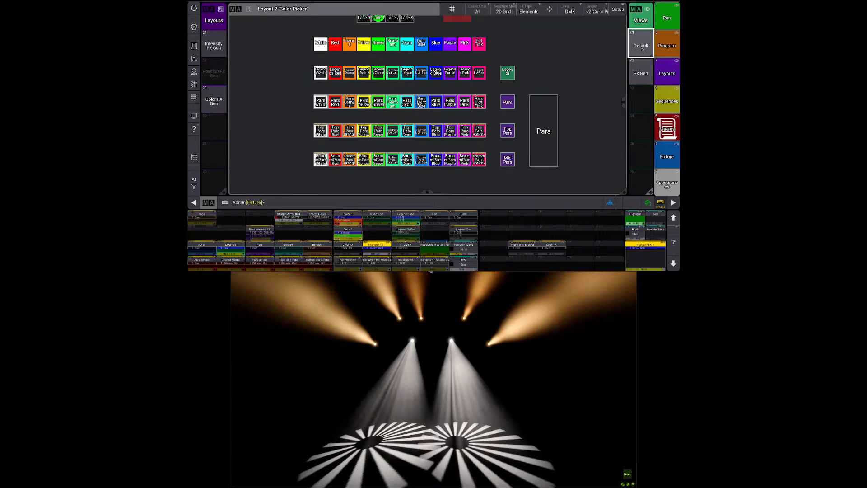
{"action": "left_click", "coordinate": [642, 50]}
{"action": "left_click", "coordinate": [642, 69]}
{"action": "left_click", "coordinate": [641, 48]}
{"action": "left_click", "coordinate": [642, 68]}
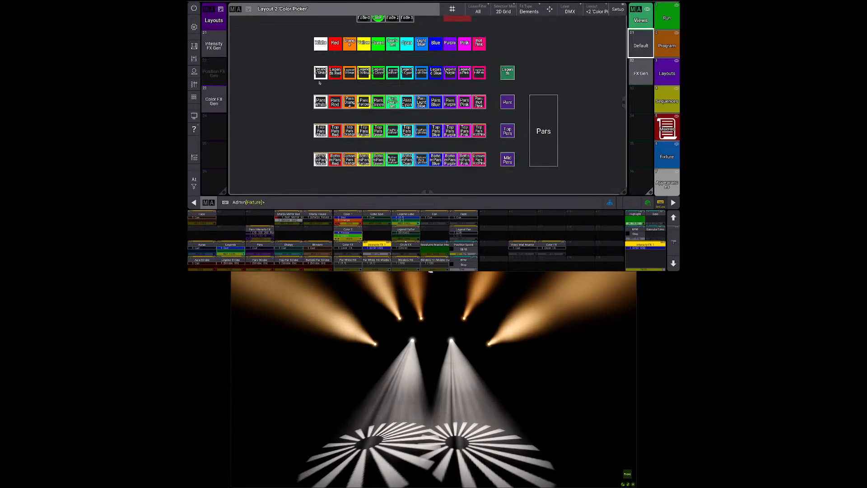
Step: Show the Intensity FX Gen layout and recall the stored views to check whether the selected layout follows
{"action": "left_click", "coordinate": [213, 101]}
{"action": "left_click", "coordinate": [214, 46]}
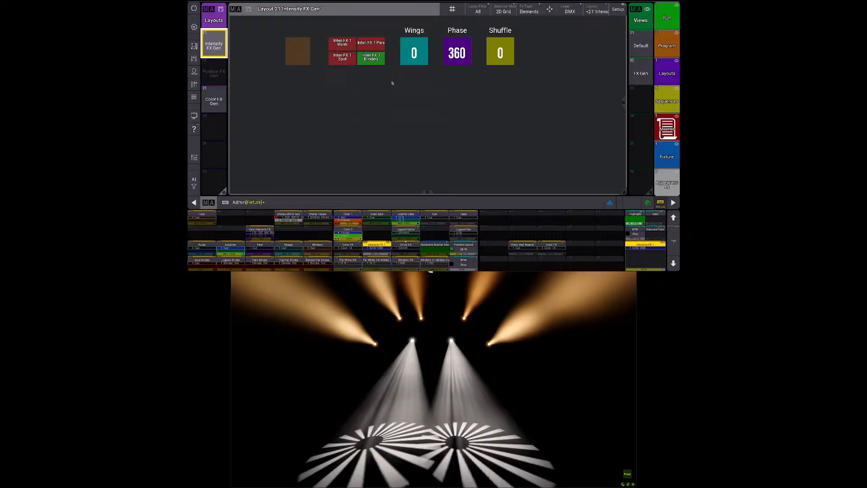
{"action": "left_click", "coordinate": [633, 54]}
{"action": "left_click", "coordinate": [637, 67]}
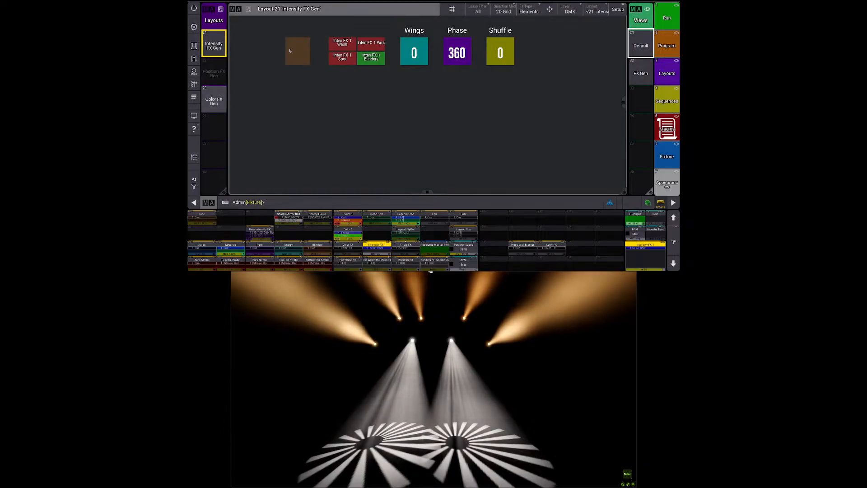
Step: Inspect the cue sequence behind the blank orange percentage element in the Intensity FX Gen layout and trigger the element to check its appearance
{"action": "right_click", "coordinate": [291, 51]}
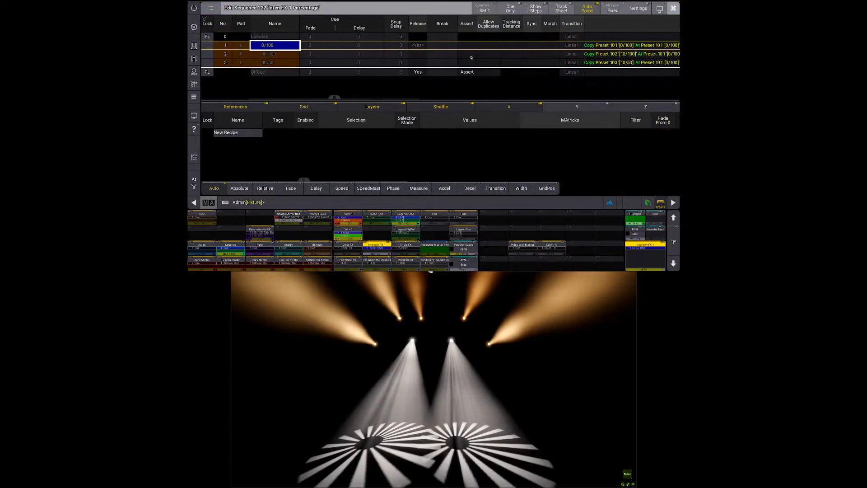
{"action": "key", "text": "Escape"}
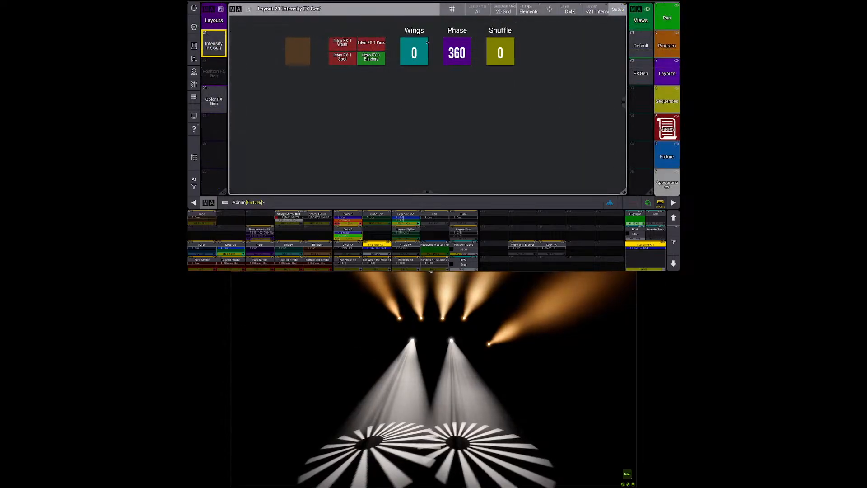
{"action": "left_click", "coordinate": [297, 53]}
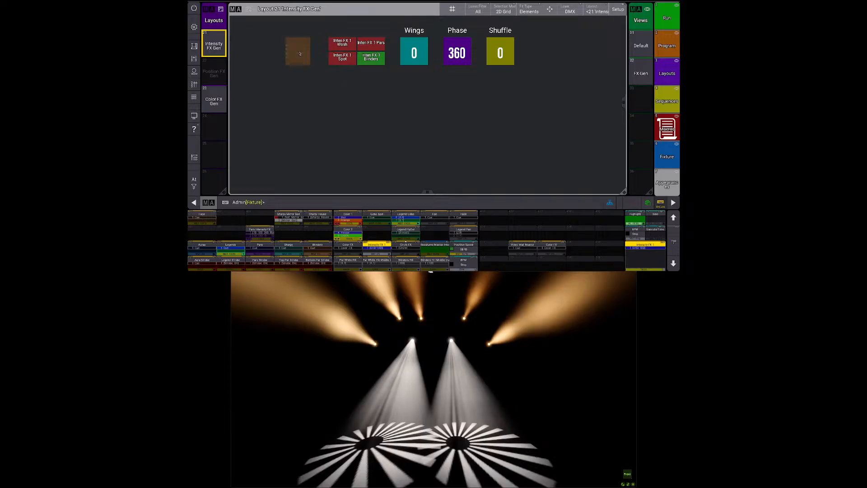
{"action": "left_click", "coordinate": [216, 97]}
{"action": "left_click", "coordinate": [214, 73]}
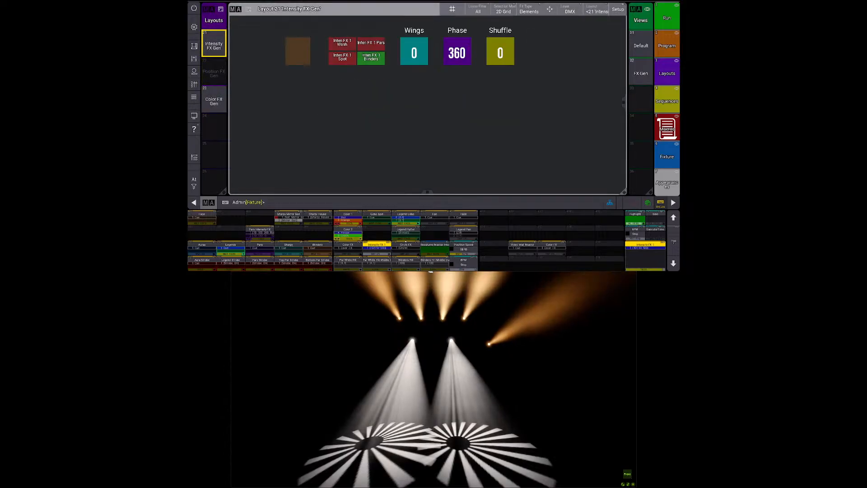
Step: Open the Appearances view and reselect symbol 5013 [0:100_png] as the image of blank orange appearance 297
{"action": "left_click", "coordinate": [664, 181]}
{"action": "scroll", "coordinate": [284, 95], "scroll_direction": "down", "scroll_amount": 10}
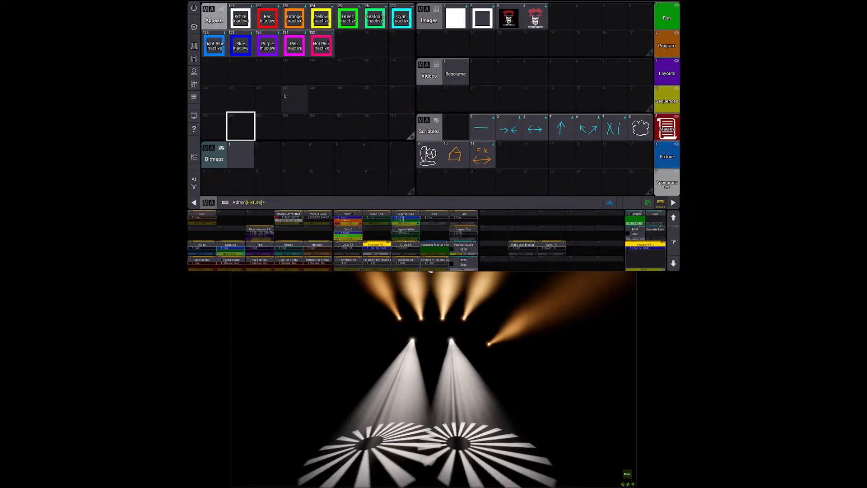
{"action": "left_click_drag", "start_coordinate": [291, 76], "coordinate": [300, 53]}
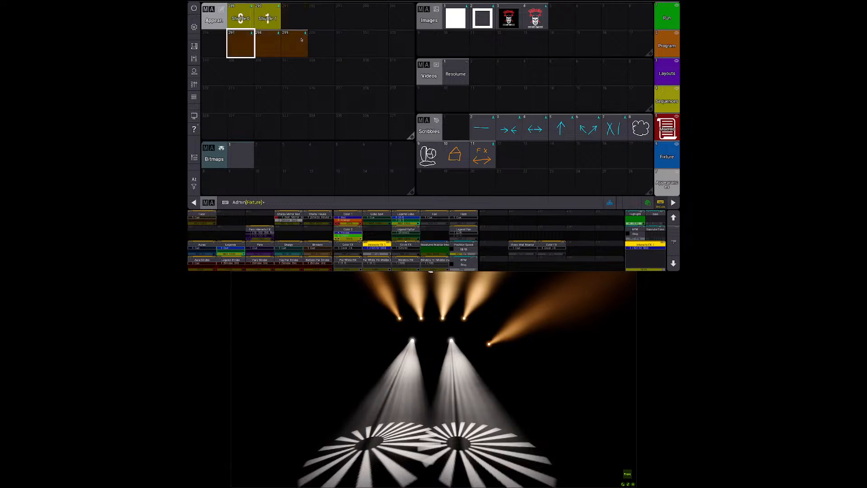
{"action": "right_click", "coordinate": [244, 45]}
{"action": "left_click", "coordinate": [279, 89]}
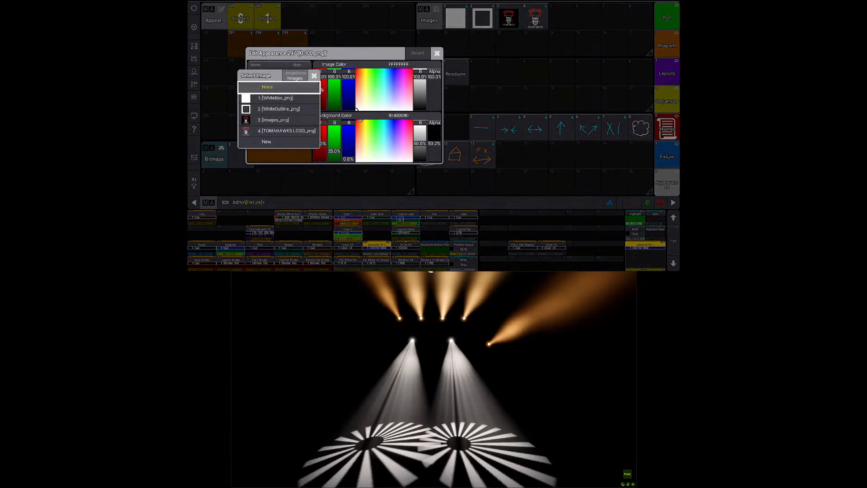
{"action": "left_click", "coordinate": [305, 75]}
{"action": "left_click", "coordinate": [311, 84]}
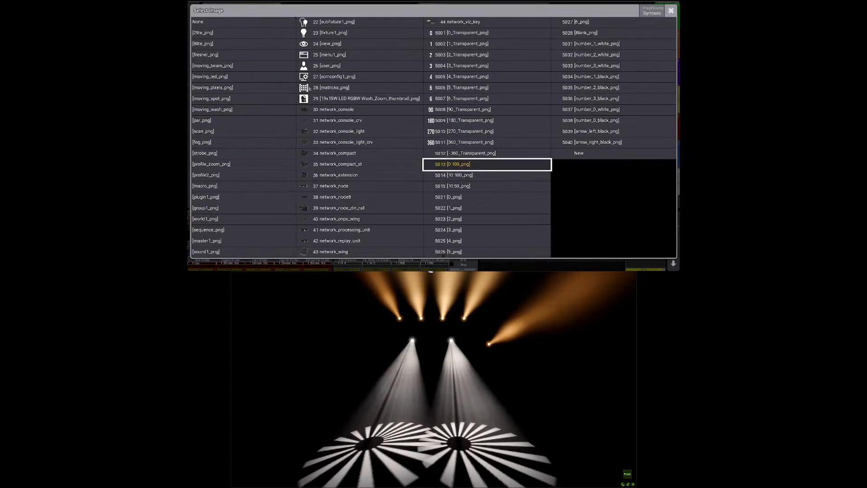
{"action": "left_click", "coordinate": [462, 167]}
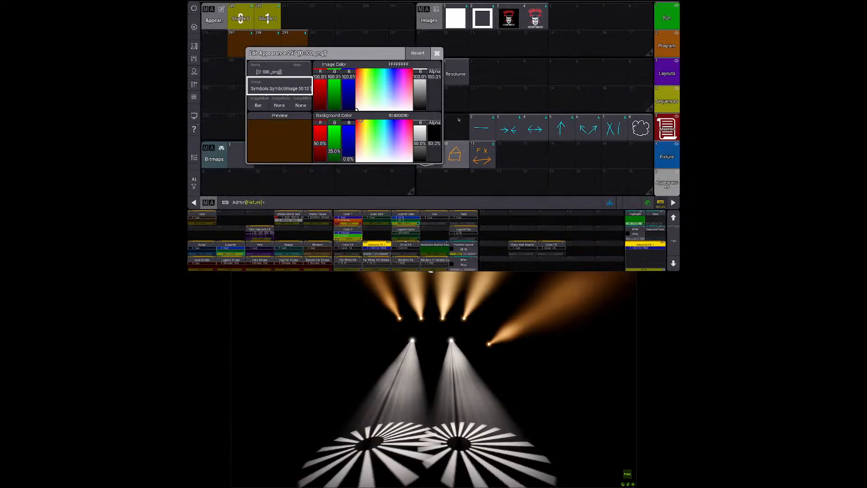
{"action": "key", "text": "Escape"}
Step: Replace the Scribbles pool window in the Appearances view with a Symbols pool
{"action": "left_click", "coordinate": [422, 120]}
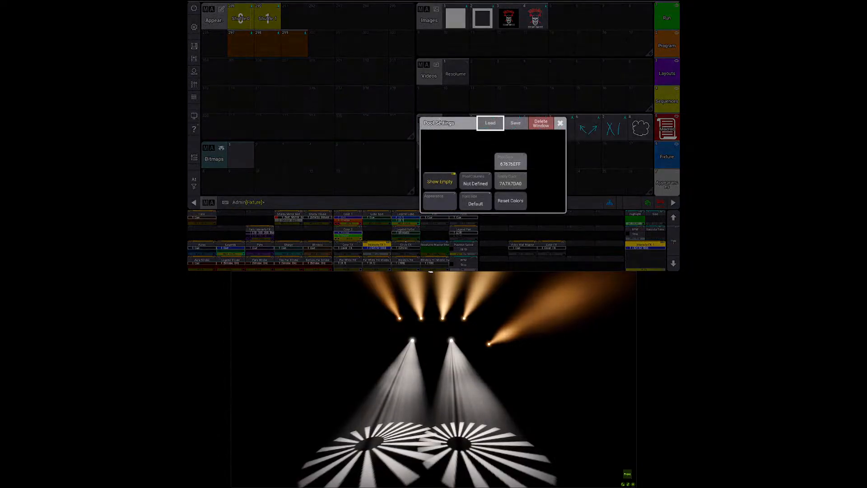
{"action": "left_click", "coordinate": [541, 123]}
{"action": "left_click", "coordinate": [428, 125]}
{"action": "type", "text": "syn"}
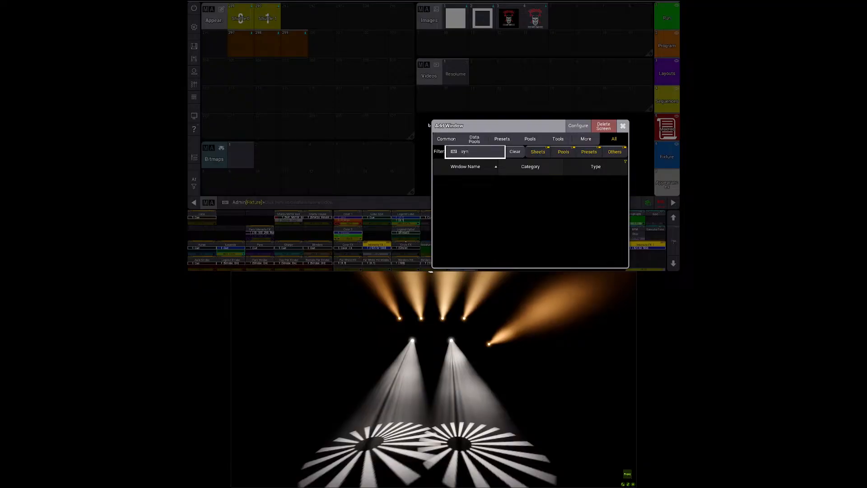
{"action": "left_click", "coordinate": [478, 150]}
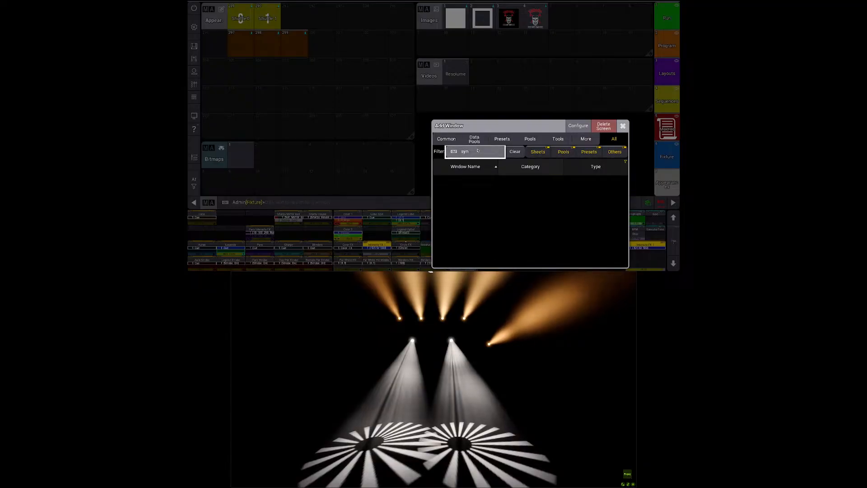
{"action": "key", "text": "BackSpace"}
{"action": "type", "text": "m"}
{"action": "key", "text": "Return"}
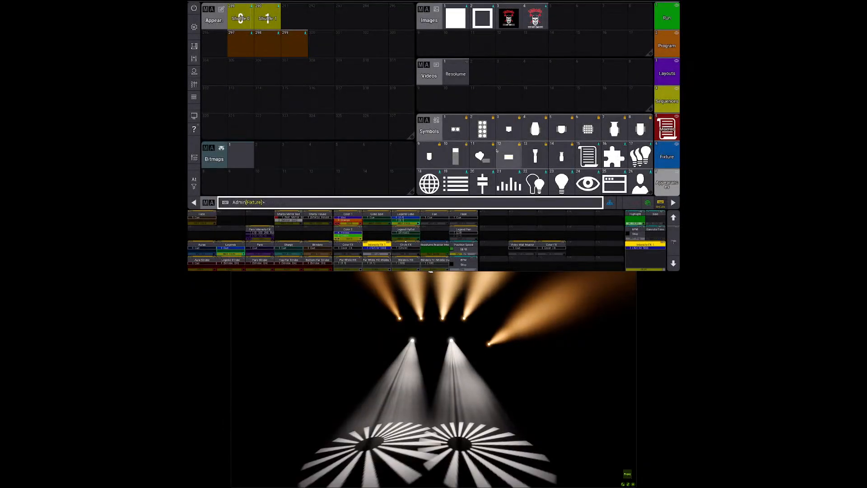
Step: Locate the blank symbols 5013 to 5015 in the Symbols pool and examine the image settings of symbol 5013
{"action": "scroll", "coordinate": [497, 151], "scroll_direction": "down", "scroll_amount": 20}
{"action": "scroll", "coordinate": [495, 151], "scroll_direction": "down", "scroll_amount": 10}
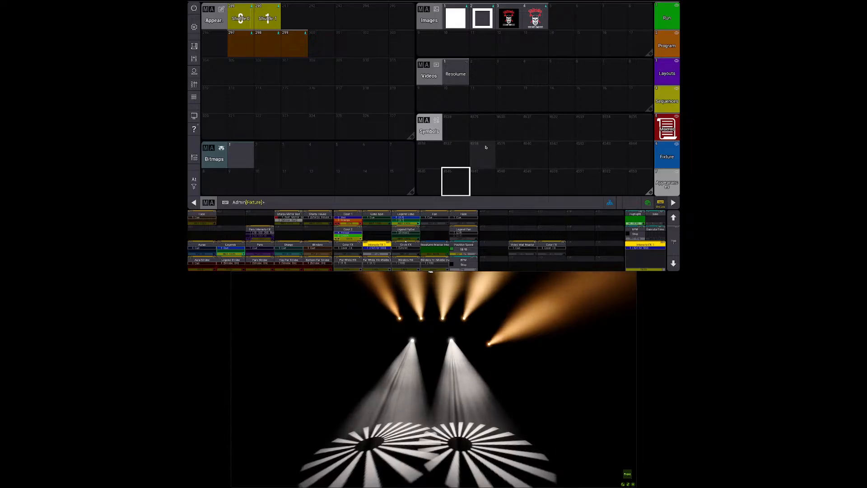
{"action": "scroll", "coordinate": [485, 147], "scroll_direction": "down", "scroll_amount": 2}
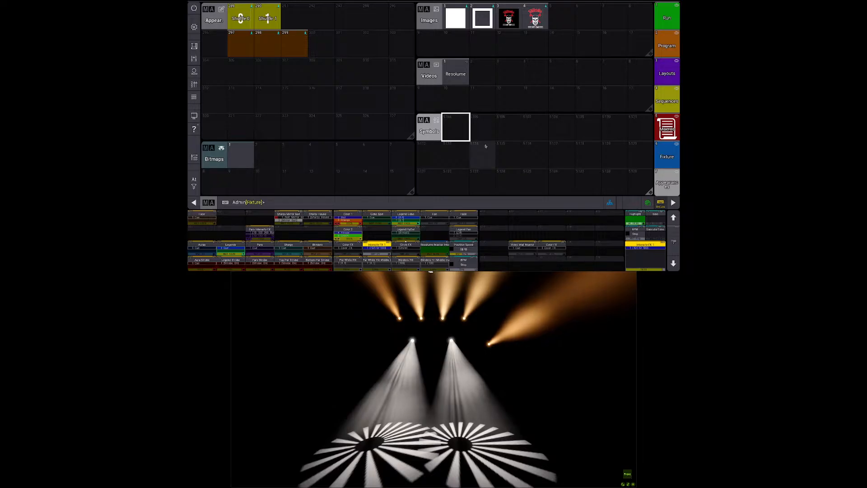
{"action": "scroll", "coordinate": [489, 148], "scroll_direction": "up", "scroll_amount": 10}
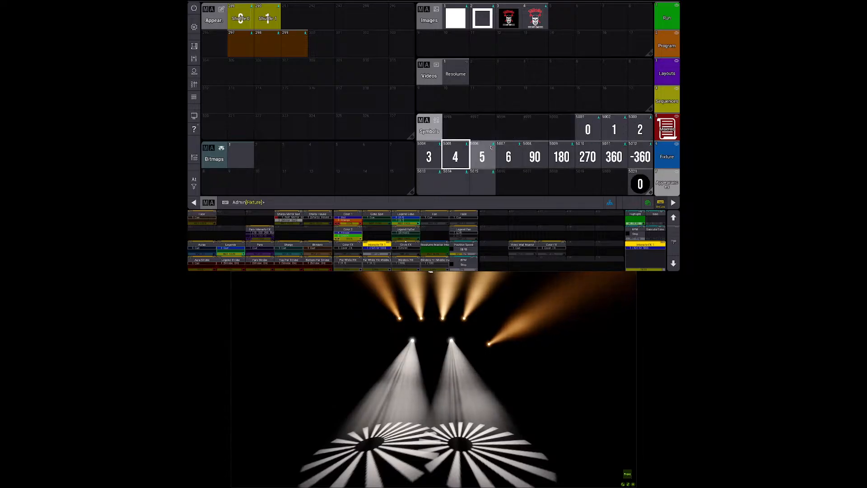
{"action": "left_click", "coordinate": [504, 145]}
{"action": "scroll", "coordinate": [506, 136], "scroll_direction": "down", "scroll_amount": 2}
{"action": "scroll", "coordinate": [504, 143], "scroll_direction": "up", "scroll_amount": 1}
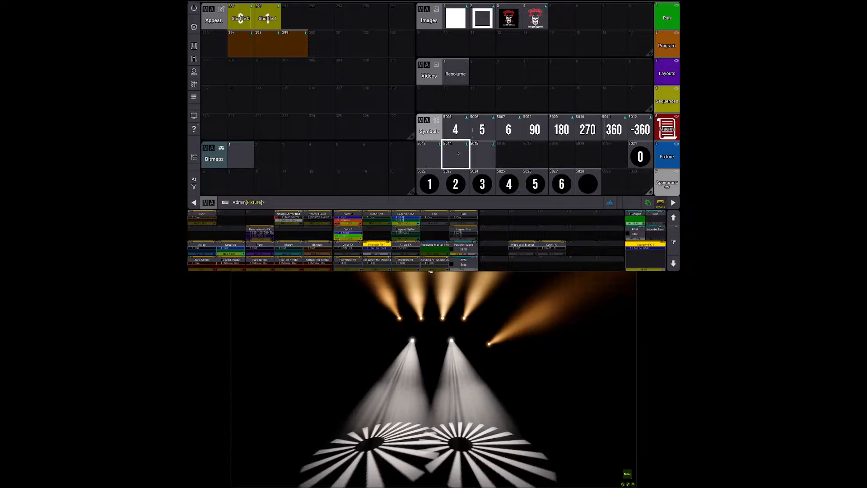
{"action": "double_click", "coordinate": [427, 156]}
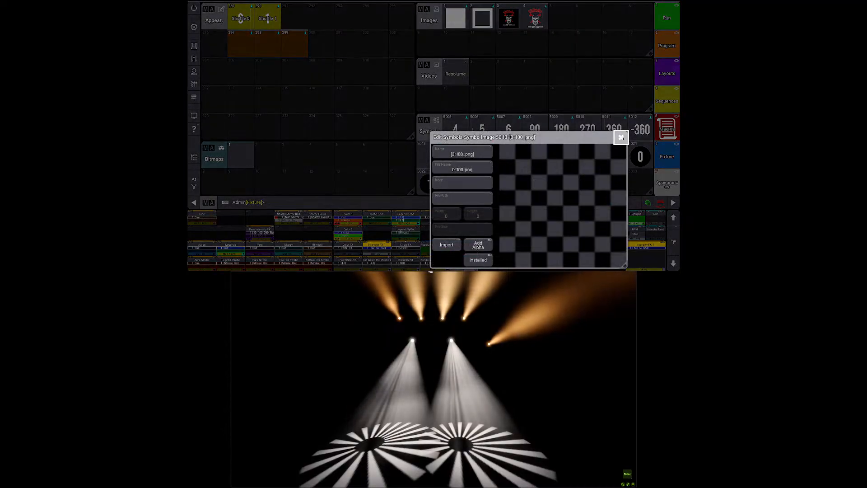
{"action": "left_click", "coordinate": [621, 137]}
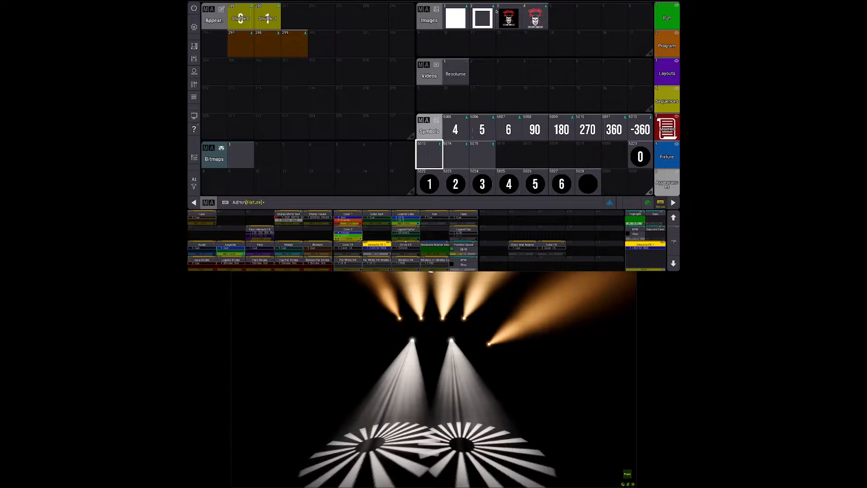
Step: Import the 0_100.png.xml image into blank symbol 5013
{"action": "right_click", "coordinate": [430, 156]}
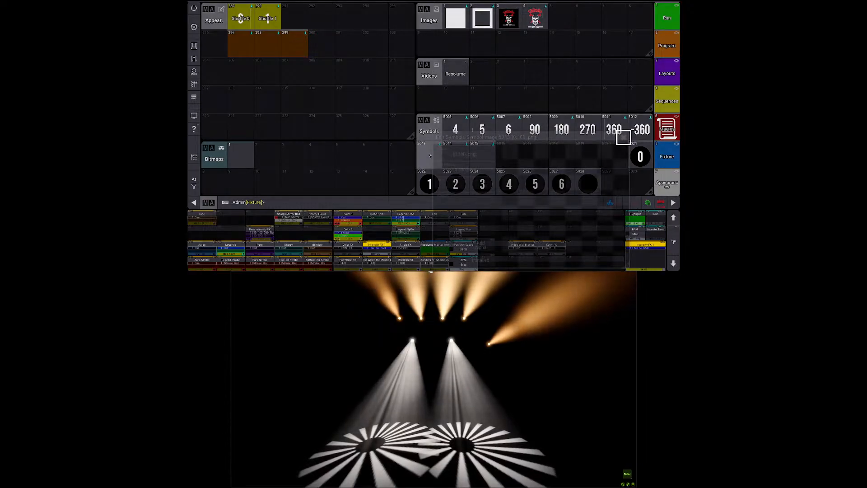
{"action": "left_click", "coordinate": [449, 244]}
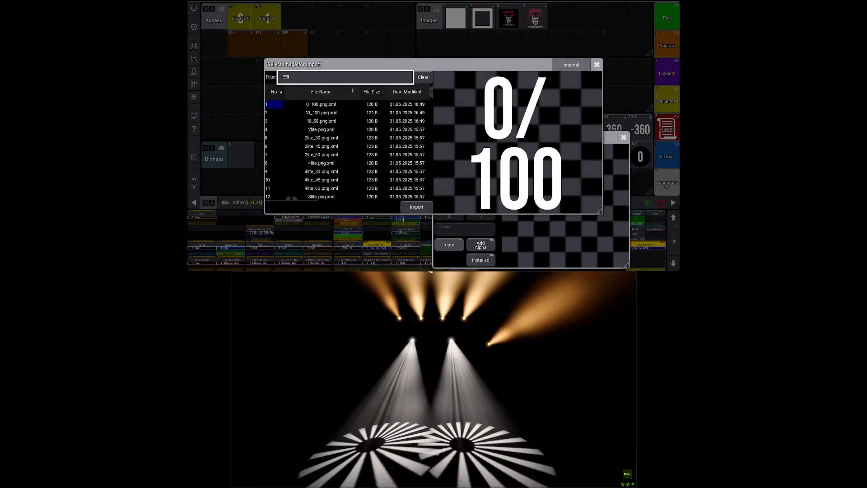
{"action": "left_click", "coordinate": [321, 104]}
{"action": "left_click", "coordinate": [417, 207]}
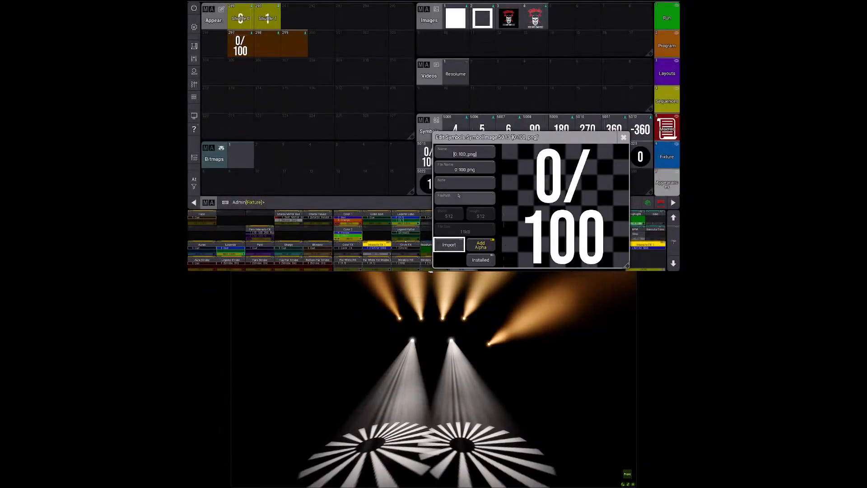
{"action": "key", "text": "Escape"}
Step: Import the 10_100.png.xml image into blank symbol 5014
{"action": "right_click", "coordinate": [461, 168]}
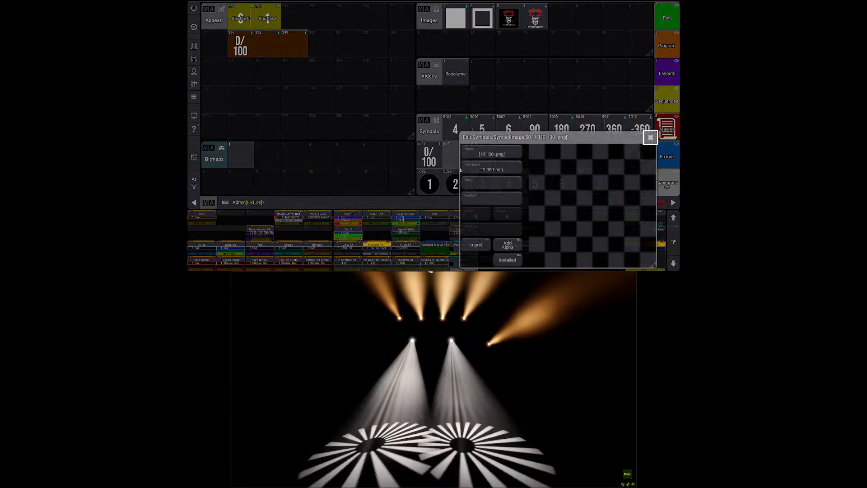
{"action": "left_click", "coordinate": [476, 244]}
{"action": "left_click", "coordinate": [321, 113]}
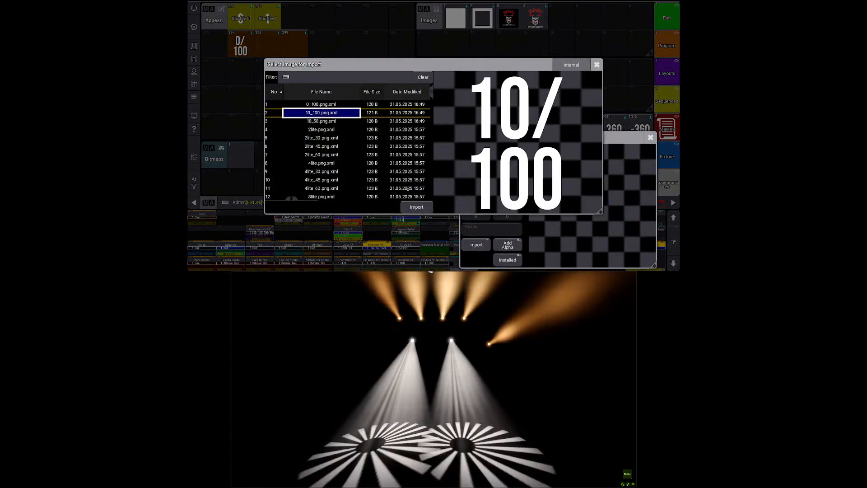
{"action": "left_click", "coordinate": [417, 207]}
{"action": "key", "text": "Escape"}
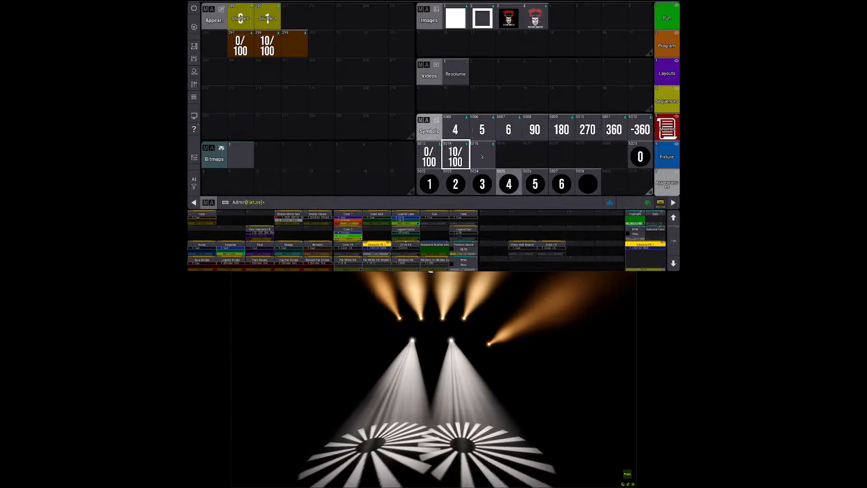
Step: Import the 10_50.png.xml image into blank symbol 5015
{"action": "right_click", "coordinate": [482, 157]}
{"action": "left_click", "coordinate": [496, 244]}
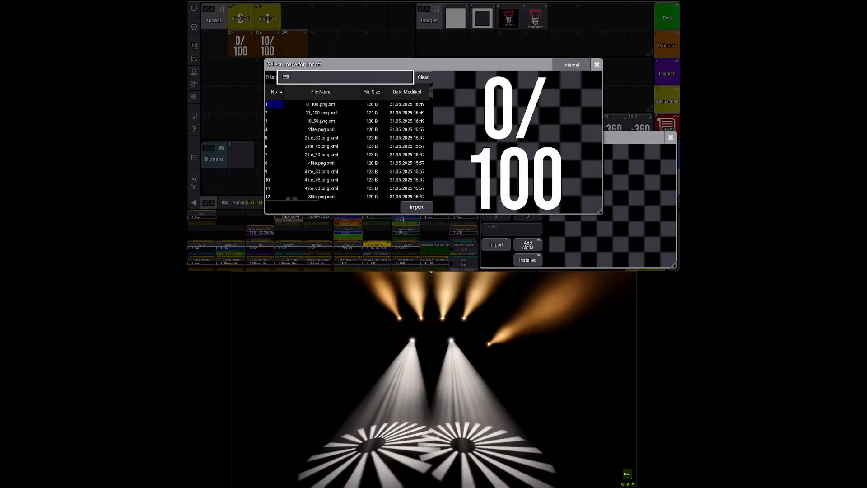
{"action": "left_click", "coordinate": [321, 121]}
{"action": "left_click", "coordinate": [417, 206]}
{"action": "key", "text": "Escape"}
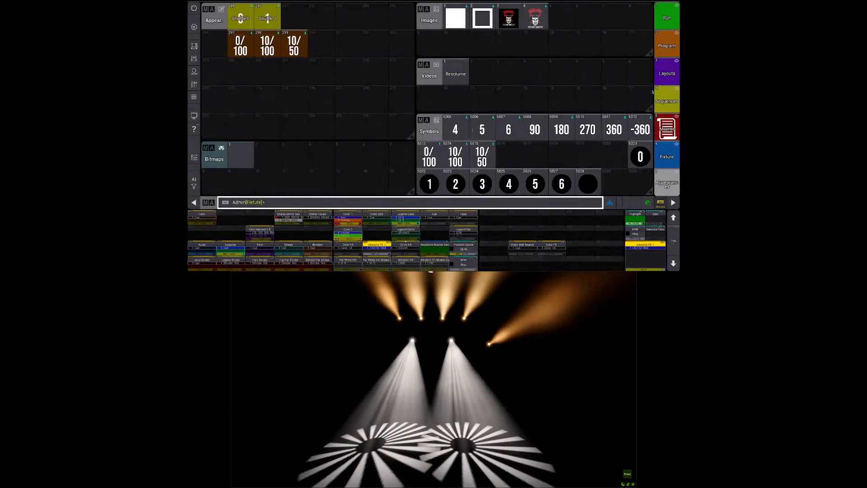
Step: Return to the Layouts view and trigger the orange percentage element in the Intensity FX Gen layout to check its images
{"action": "left_click", "coordinate": [663, 75]}
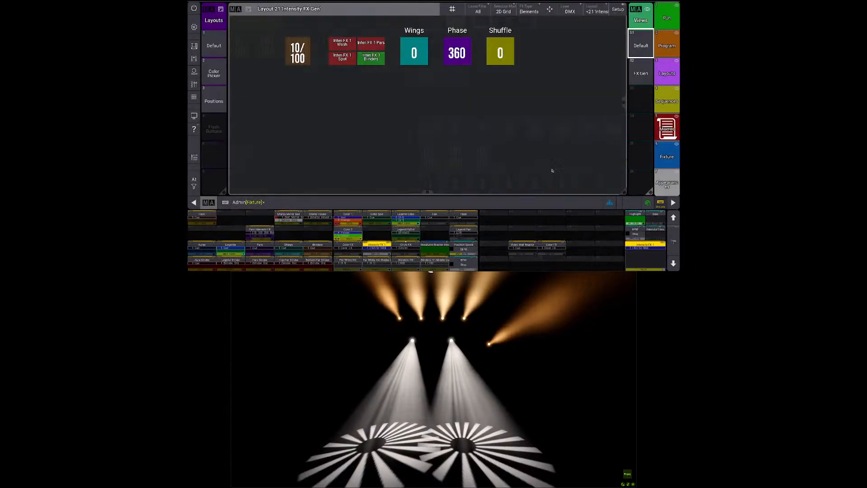
{"action": "left_click", "coordinate": [300, 54]}
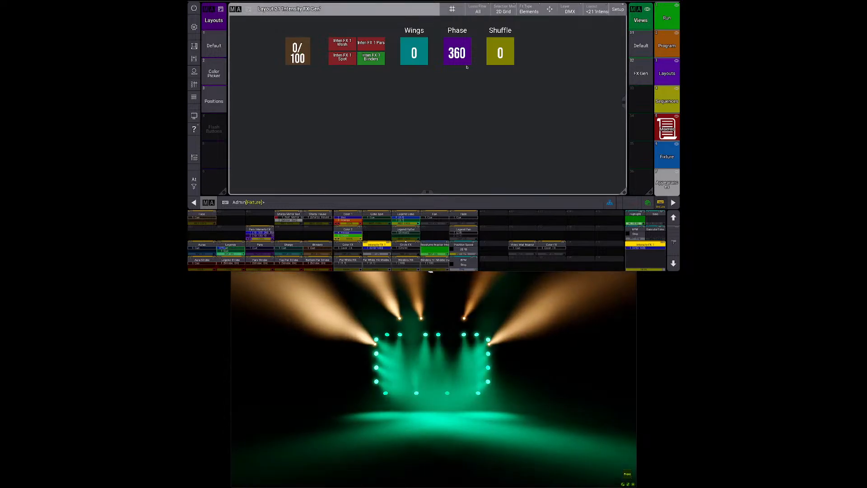
Step: Move the Resolume Master Intensity executor from Page 1.209 to the free executor 208 on page 2
{"action": "key", "text": "Escape"}
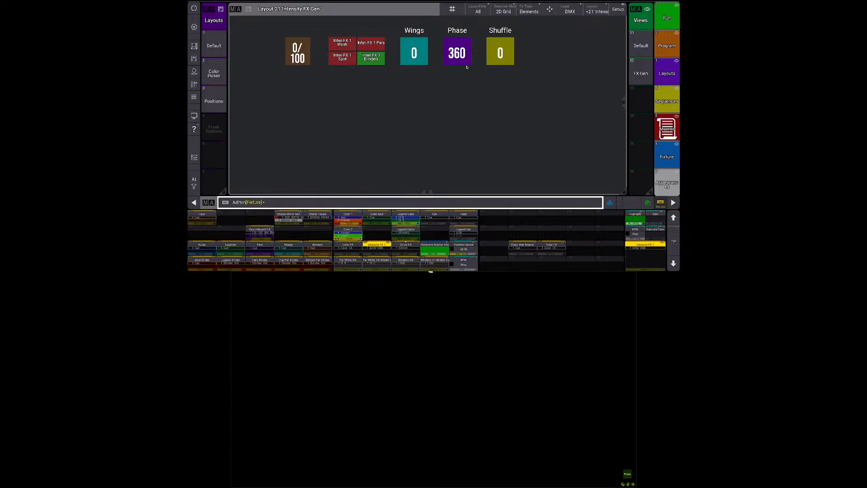
{"action": "key", "text": "Page_Up"}
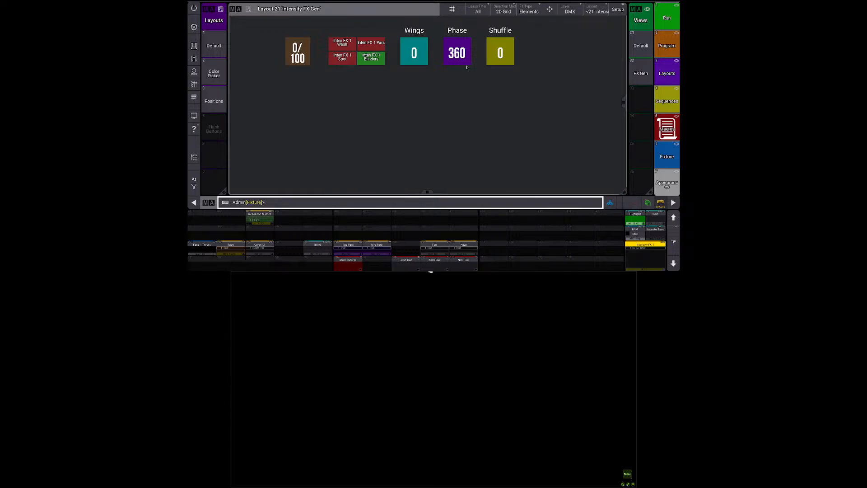
{"action": "key", "text": "Page_Down"}
{"action": "key", "text": "Page_Up"}
{"action": "key", "text": "Page_Down"}
{"action": "key", "text": "F9"}
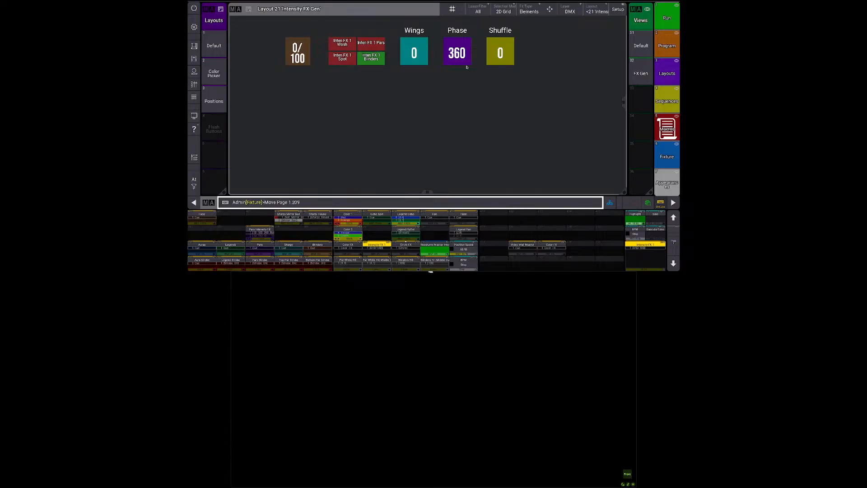
{"action": "key", "text": "Page_Up"}
{"action": "key", "text": "F8"}
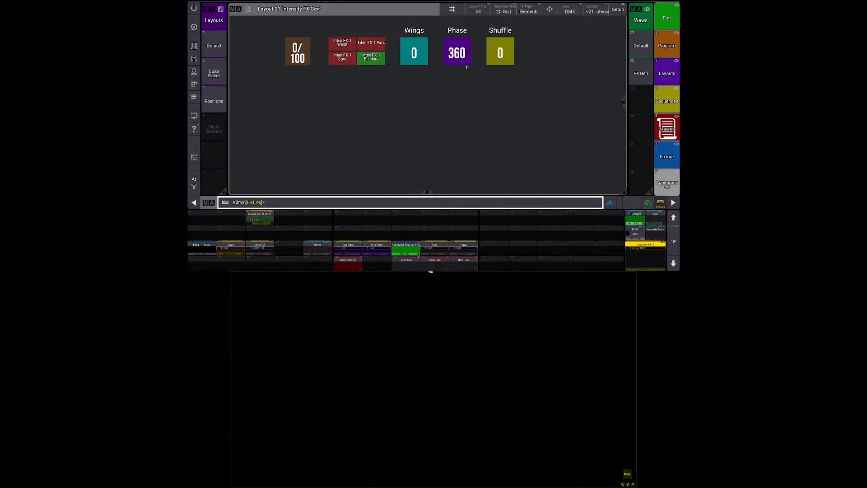
Step: Delete the Blind, Color FX and Resolume Master executors on page 2 and move the remaining one to the row's first slot
{"action": "key", "text": "F5"}
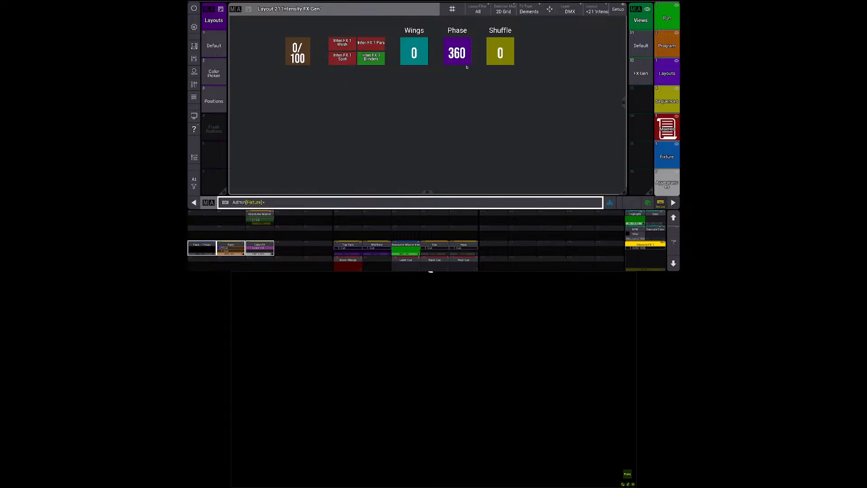
{"action": "key", "text": "Page_Down"}
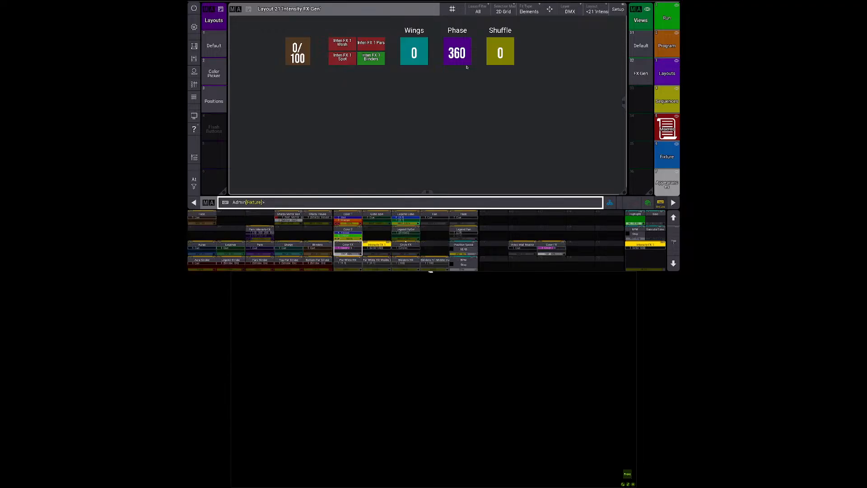
{"action": "key", "text": "Page_Up"}
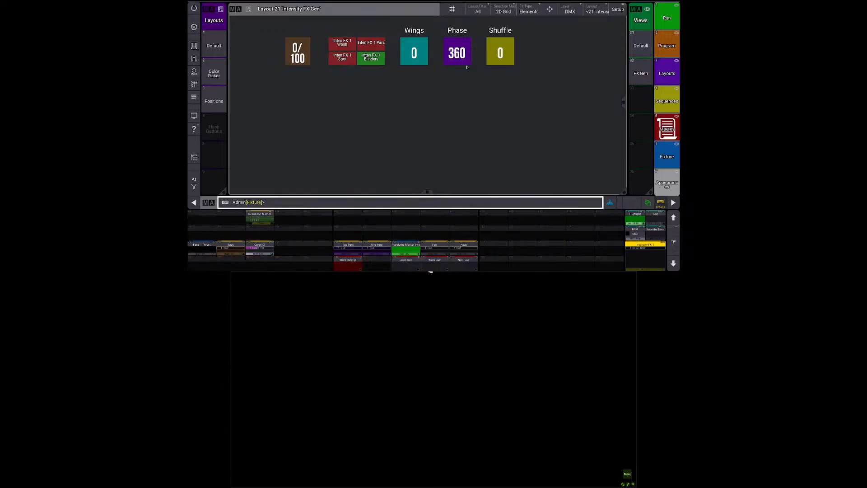
{"action": "key", "text": "Return"}
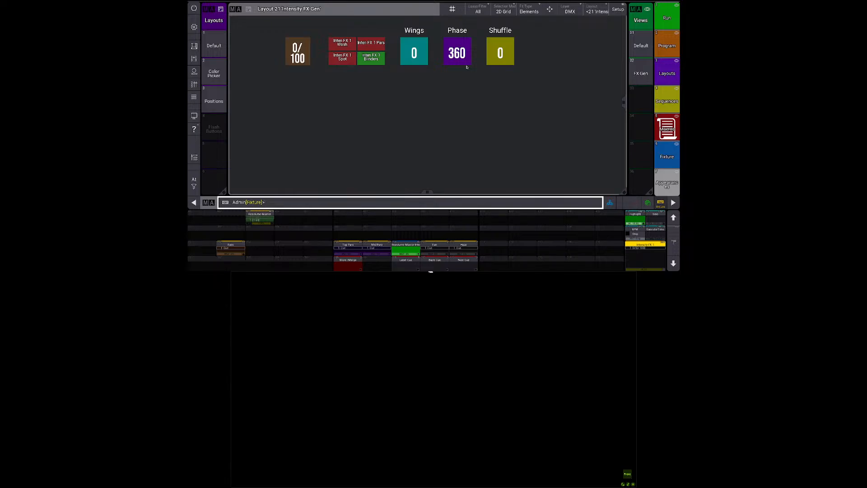
{"action": "key", "text": "Return"}
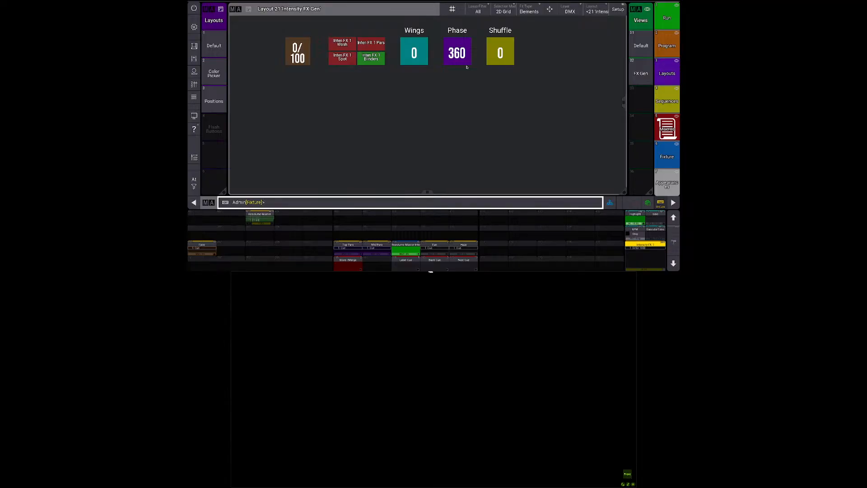
{"action": "key", "text": "Return"}
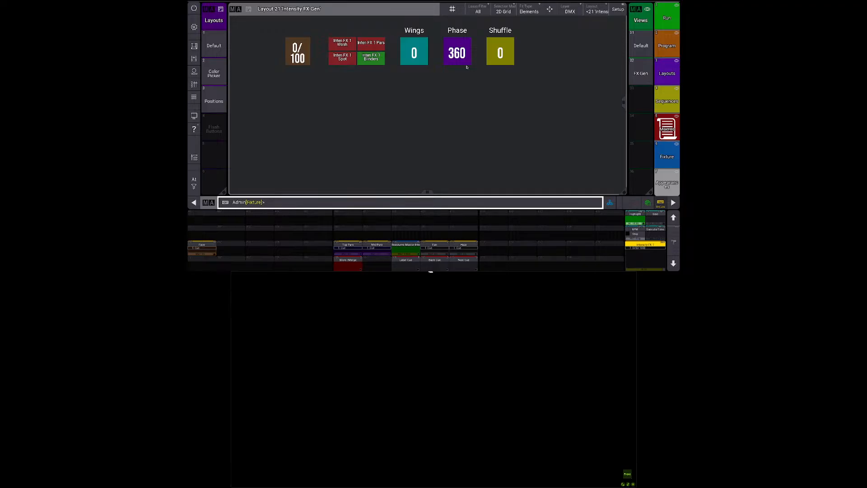
Step: Move Circle FX to executor 209 on page 1 and delete the unneeded executors beside Legend Color
{"action": "key", "text": "Page_Down"}
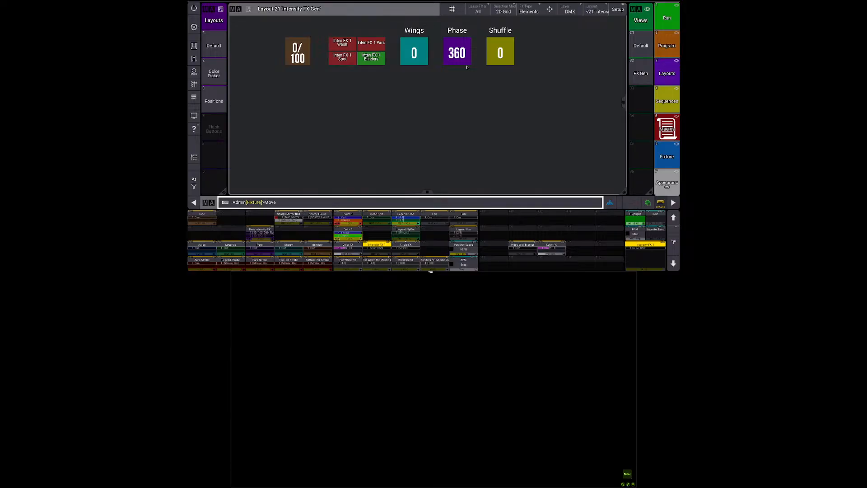
{"action": "key", "text": "Return"}
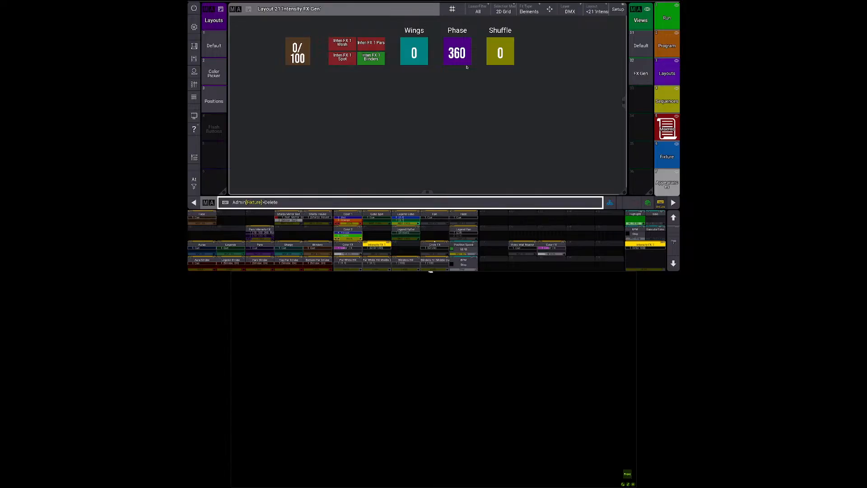
{"action": "key", "text": "Return"}
{"action": "key", "text": "Return"}
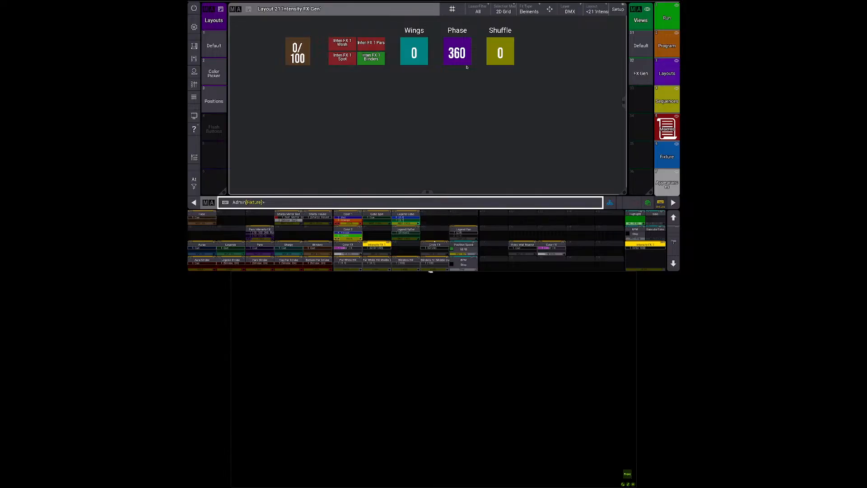
Step: Move the Color 1 and Color 2 executors into the free slots beside the Legend Color and Legend Gobo executors
{"action": "key", "text": "m"}
{"action": "key", "text": "Return"}
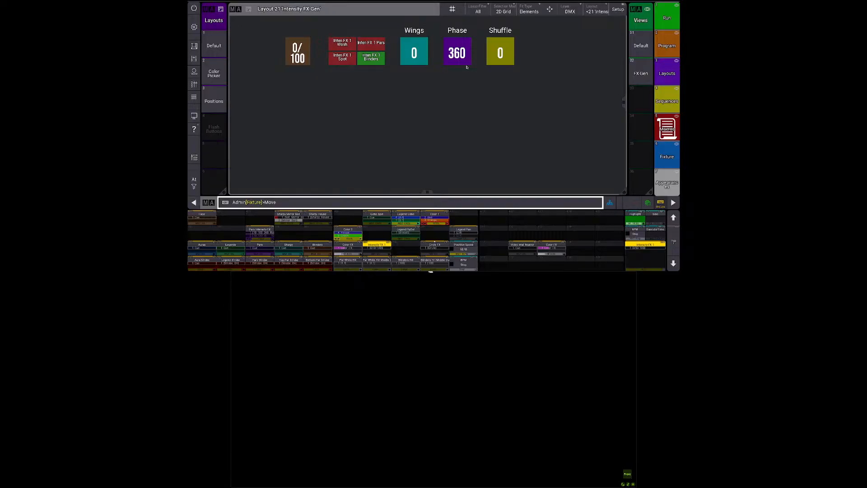
{"action": "key", "text": "Return"}
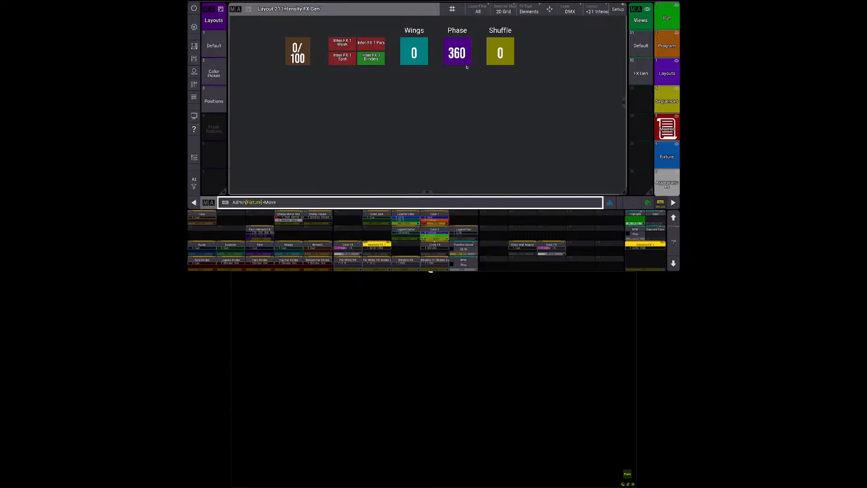
Step: Rearrange the page 1 effect executors, placing Circle FX on 208, Color FX on 209 and Intensity FX 1 on 206
{"action": "type", "text": "Page 1.206"}
{"action": "key", "text": "Return"}
{"action": "key", "text": "Return"}
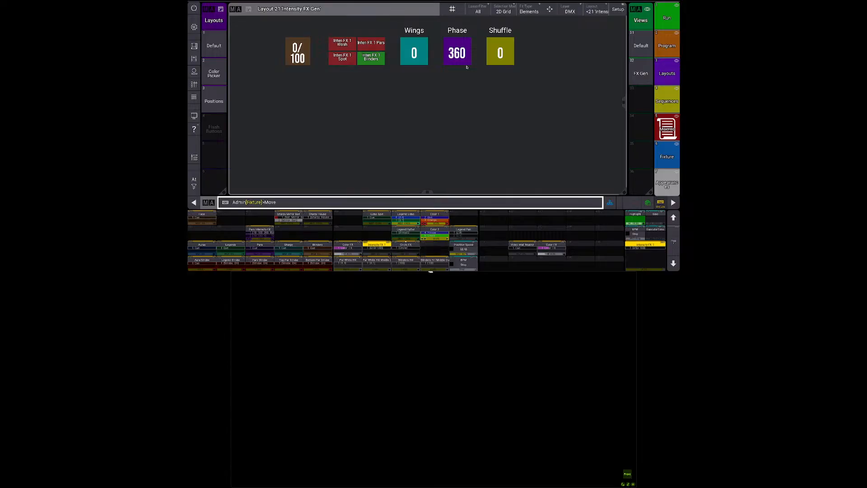
{"action": "key", "text": "Return"}
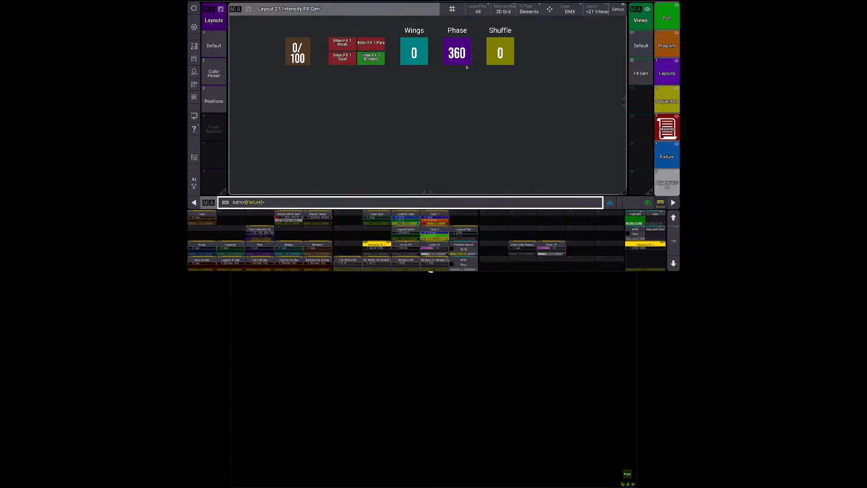
{"action": "key", "text": "m"}
{"action": "key", "text": "Return"}
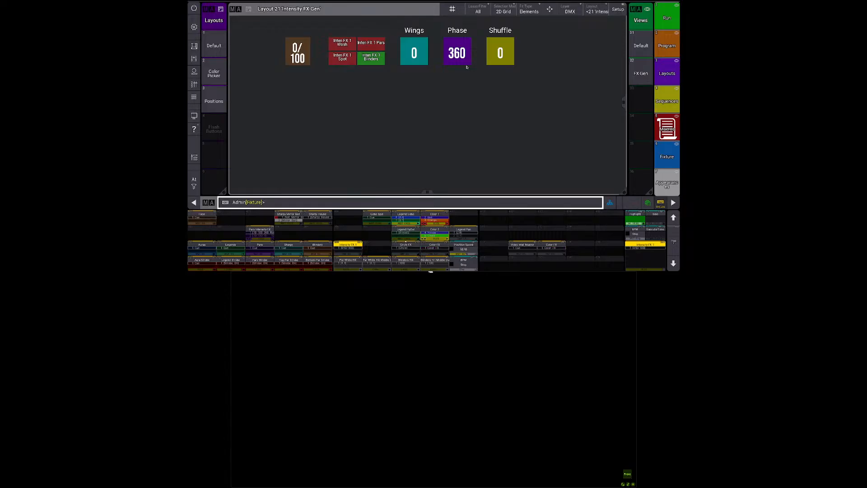
Step: Rename the Circle FX sequence to Position FX in its sequence settings
{"action": "key", "text": "e"}
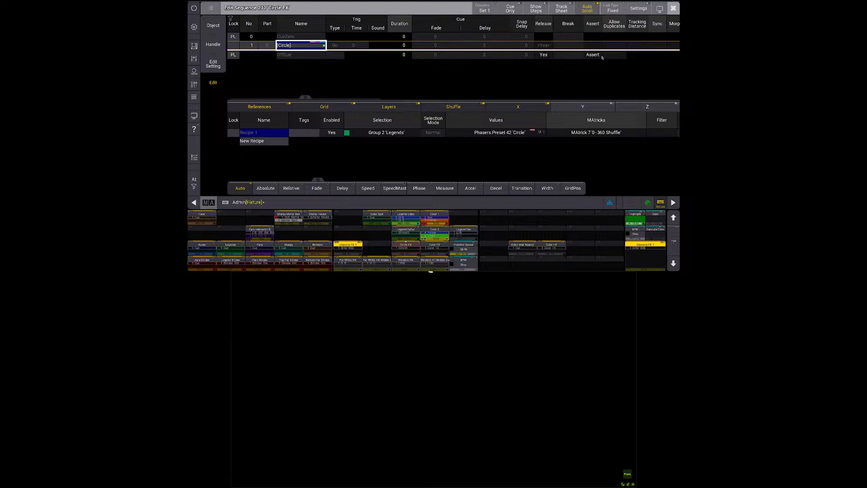
{"action": "left_click", "coordinate": [214, 63]}
{"action": "left_click", "coordinate": [261, 44]}
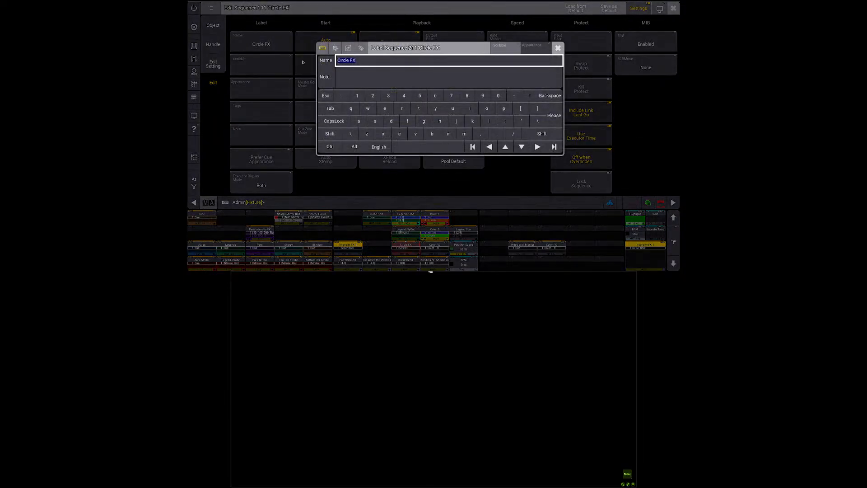
{"action": "left_click", "coordinate": [348, 61]}
{"action": "key", "text": "BackSpace"}
{"action": "key", "text": "BackSpace"}
{"action": "key", "text": "BackSpace"}
{"action": "key", "text": "BackSpace"}
{"action": "key", "text": "BackSpace"}
{"action": "key", "text": "BackSpace"}
{"action": "type", "text": "Position"}
{"action": "key", "text": "Return"}
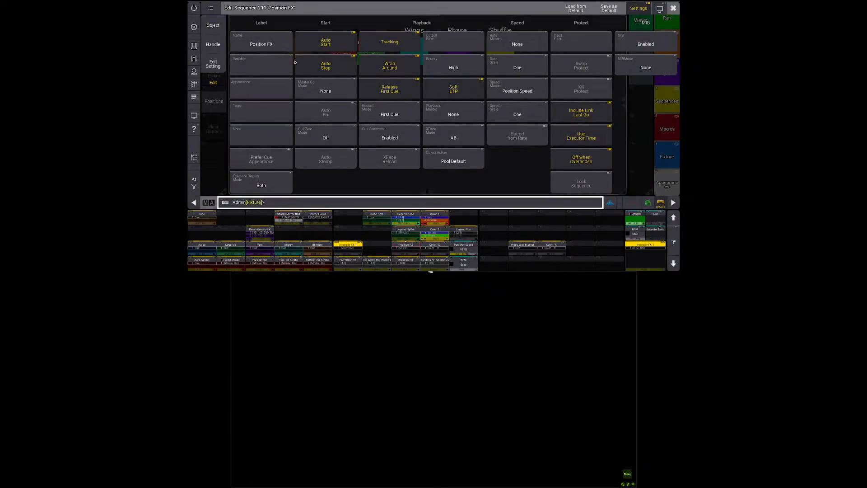
{"action": "key", "text": "Escape"}
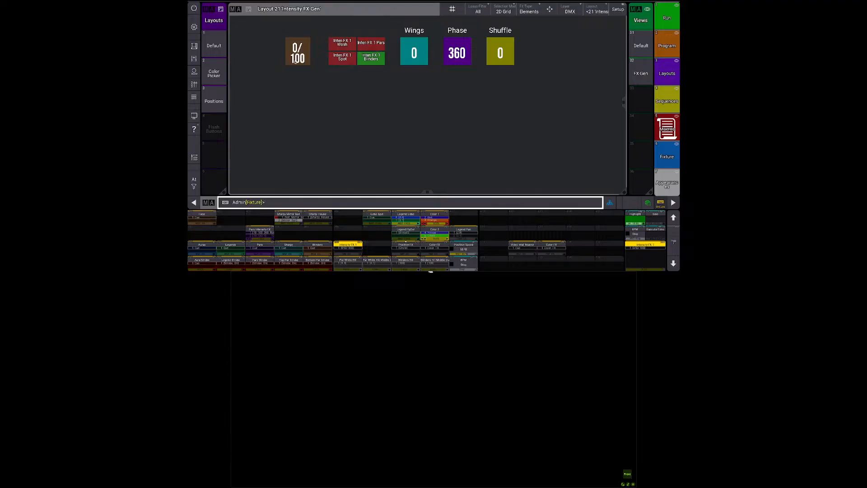
Step: Delete the Video Wall Master executor and the duplicate Color FX executor beside it from page 1
{"action": "key", "text": "Delete"}
{"action": "left_click", "coordinate": [531, 248]}
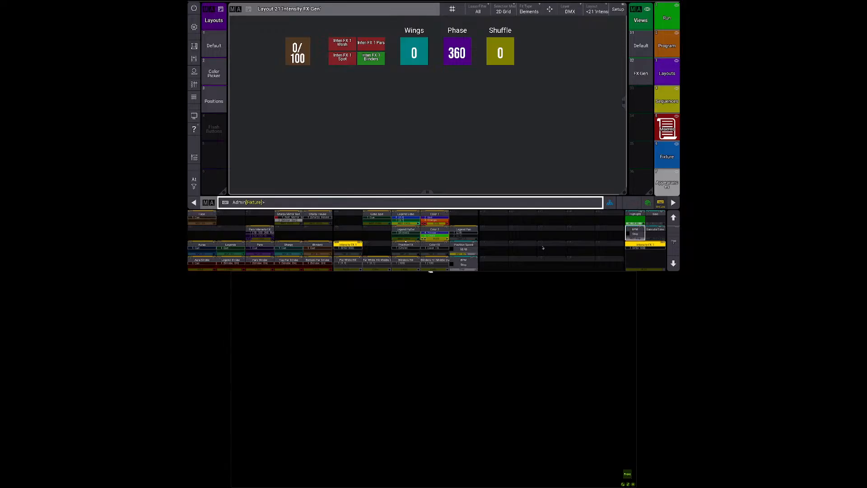
Step: Assign the Position Speed master to Special Executor 2 in place of ExecutorTime and delete its executor from page 1
{"action": "left_click", "coordinate": [655, 235]}
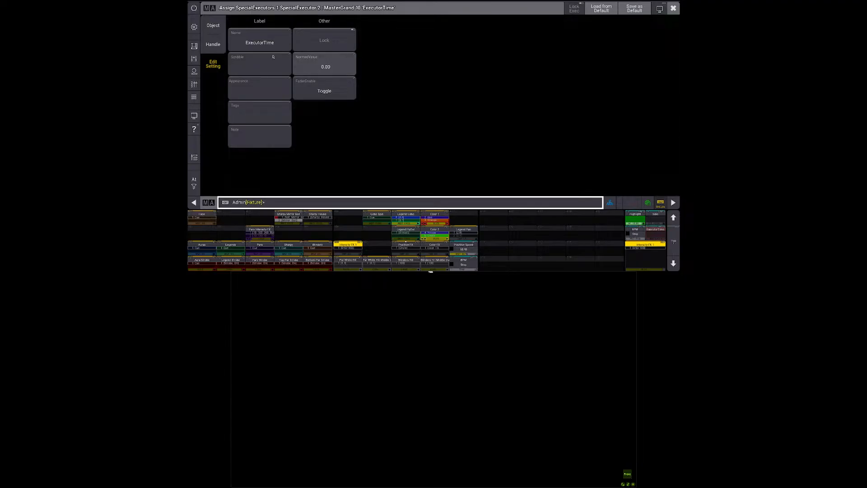
{"action": "left_click", "coordinate": [214, 45]}
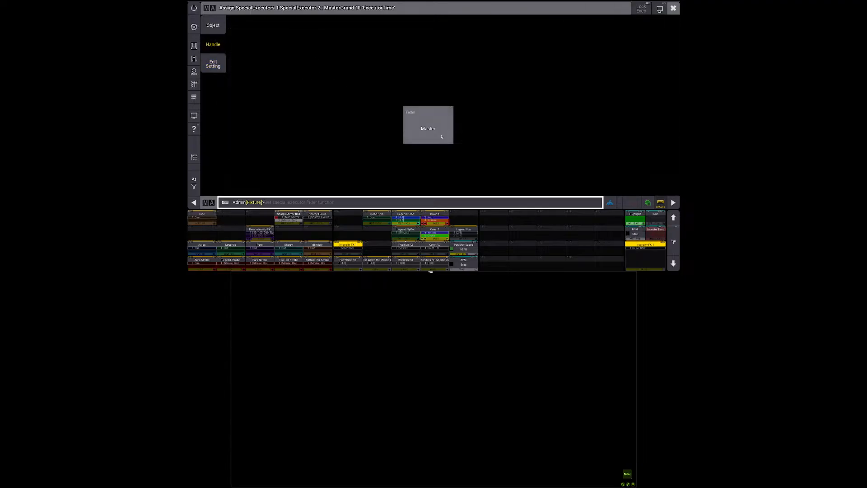
{"action": "left_click", "coordinate": [439, 134]}
{"action": "left_click", "coordinate": [454, 98]}
{"action": "left_click", "coordinate": [211, 26]}
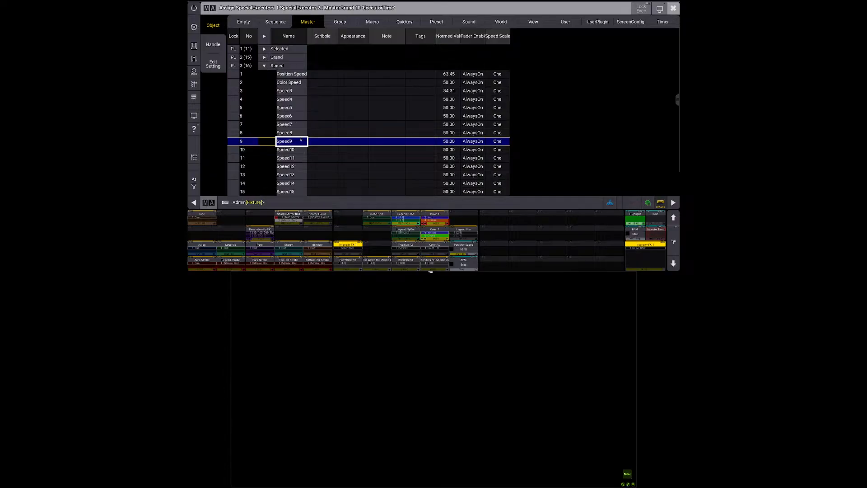
{"action": "left_click", "coordinate": [297, 76]}
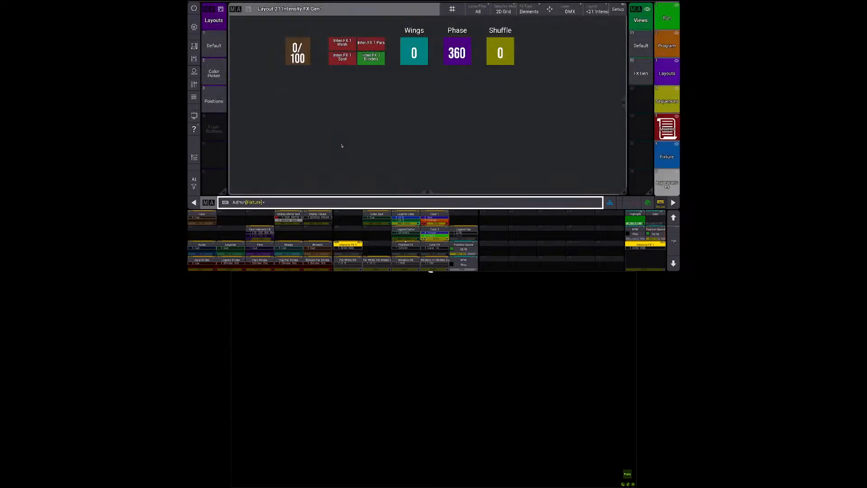
{"action": "key", "text": "Delete"}
{"action": "key", "text": "Return"}
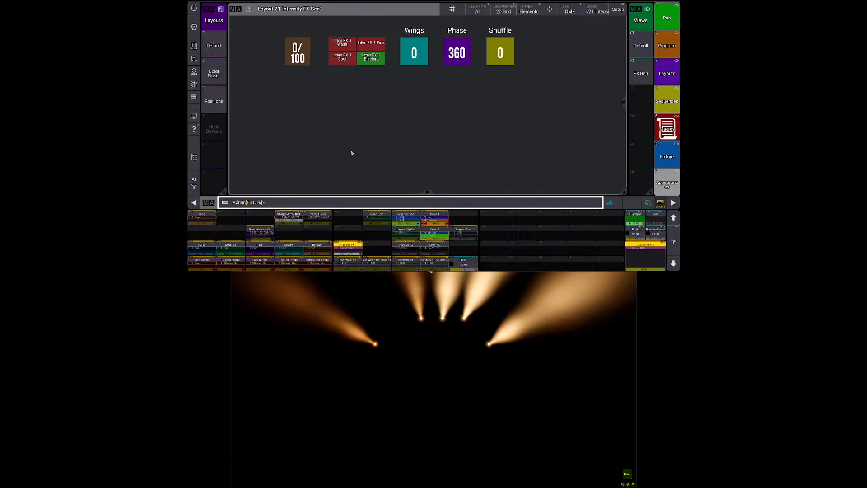
Step: Open the Master Controls and examine the Selected Speed, Selected Rate and Grand Rate masters
{"action": "left_click", "coordinate": [194, 58]}
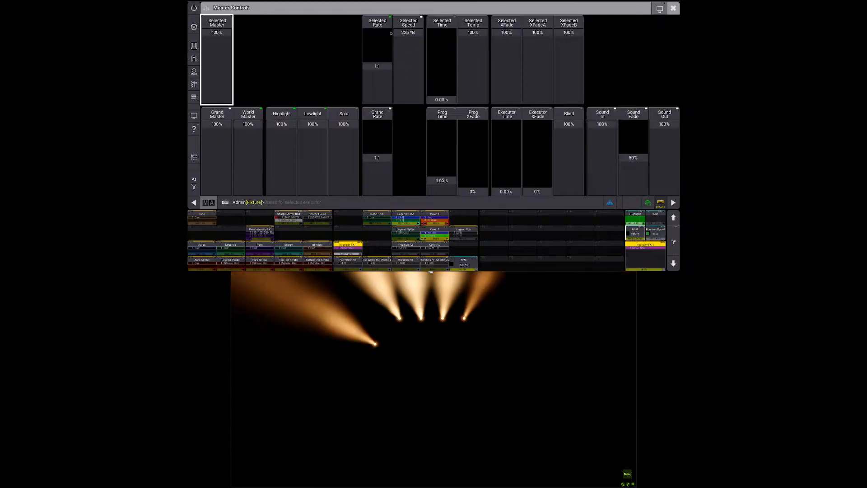
{"action": "left_click", "coordinate": [412, 25]}
{"action": "left_click", "coordinate": [412, 25]}
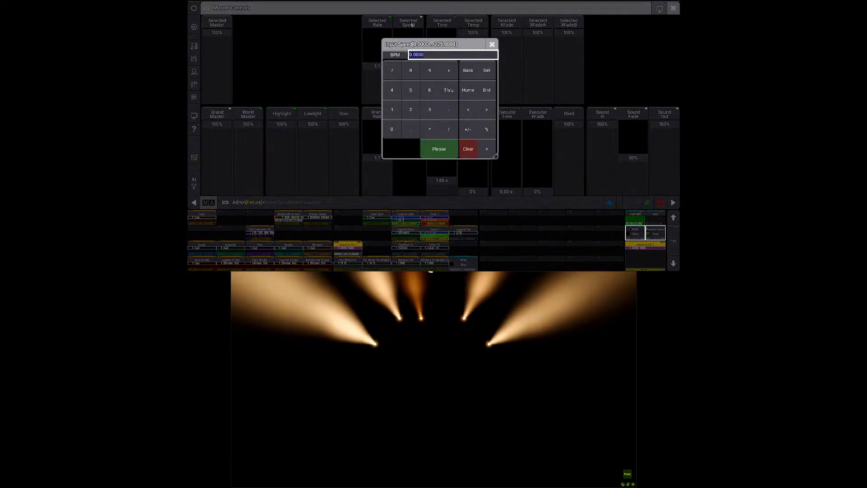
{"action": "key", "text": "Escape"}
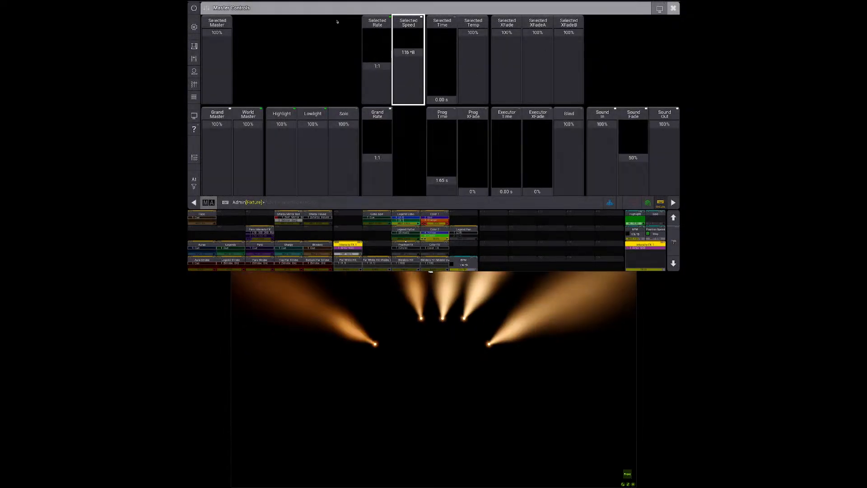
{"action": "left_click", "coordinate": [381, 24]}
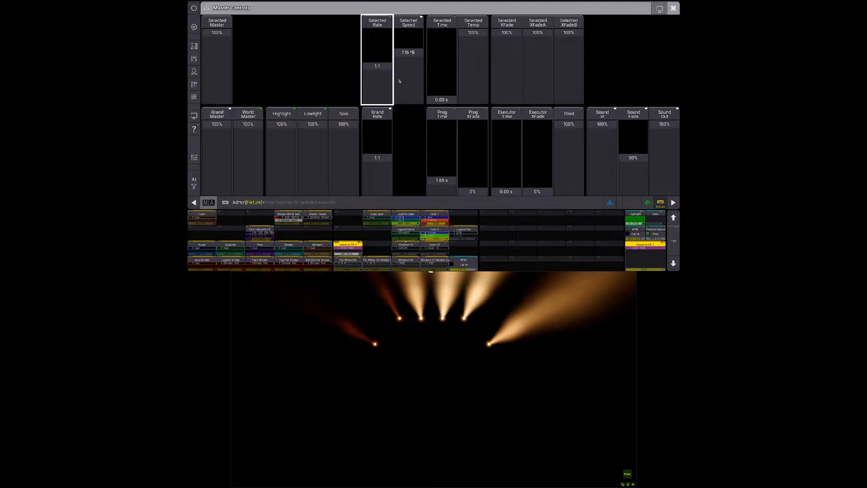
{"action": "left_click", "coordinate": [380, 116]}
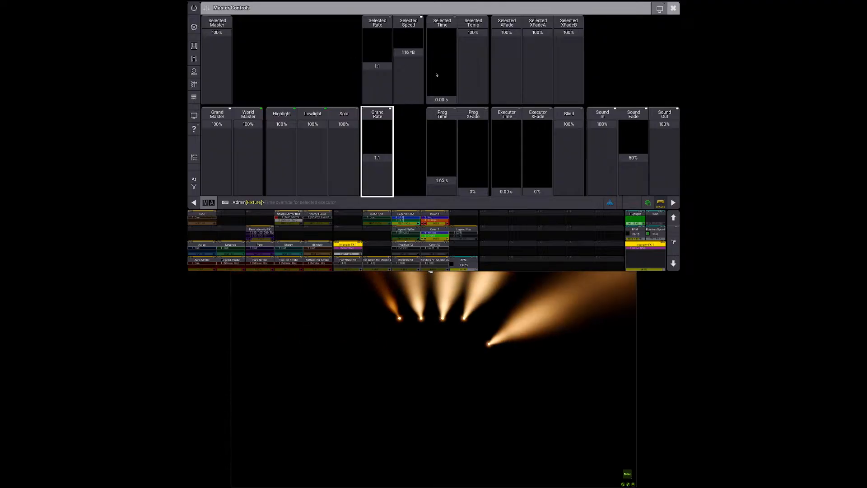
Step: Set the Selected Speed master to 0 BPM
{"action": "left_click_drag", "start_coordinate": [413, 77], "coordinate": [411, 82]}
{"action": "right_click", "coordinate": [412, 82]}
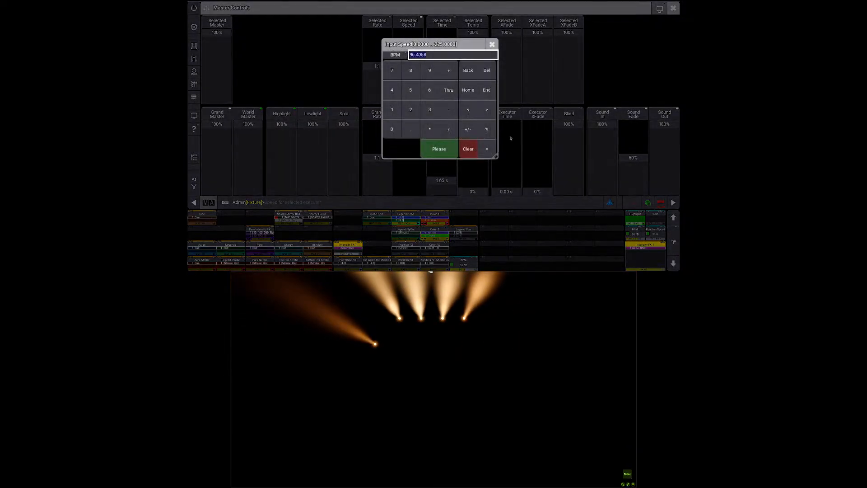
{"action": "type", "text": "0"}
{"action": "key", "text": "Return"}
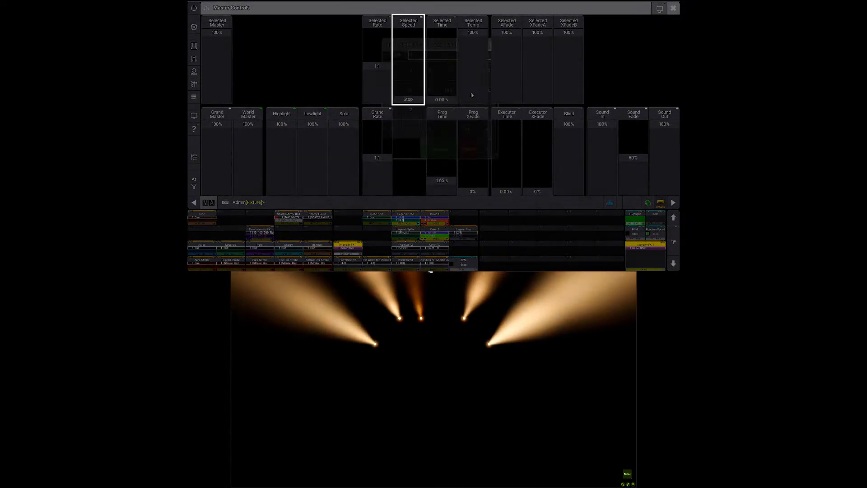
Step: Try the Selected Speed master at 1 BPM and at 65 BPM
{"action": "right_click", "coordinate": [413, 87]}
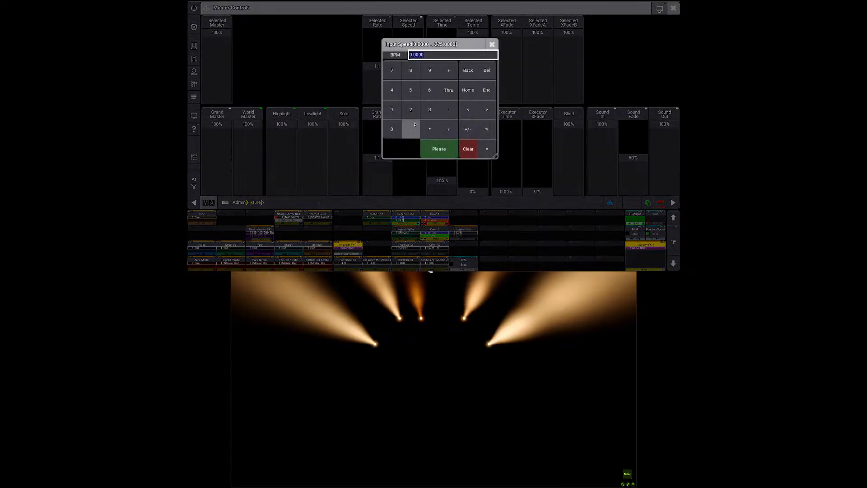
{"action": "type", "text": "1"}
{"action": "key", "text": "Return"}
{"action": "right_click", "coordinate": [405, 72]}
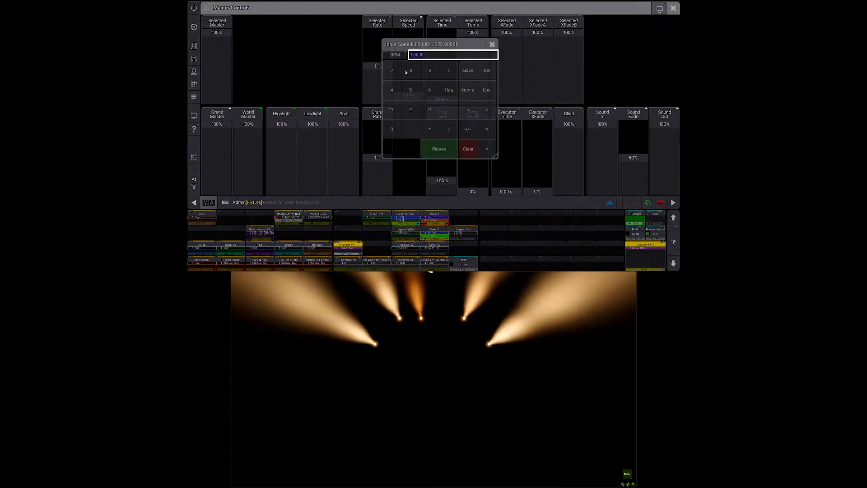
{"action": "type", "text": "65"}
{"action": "key", "text": "Return"}
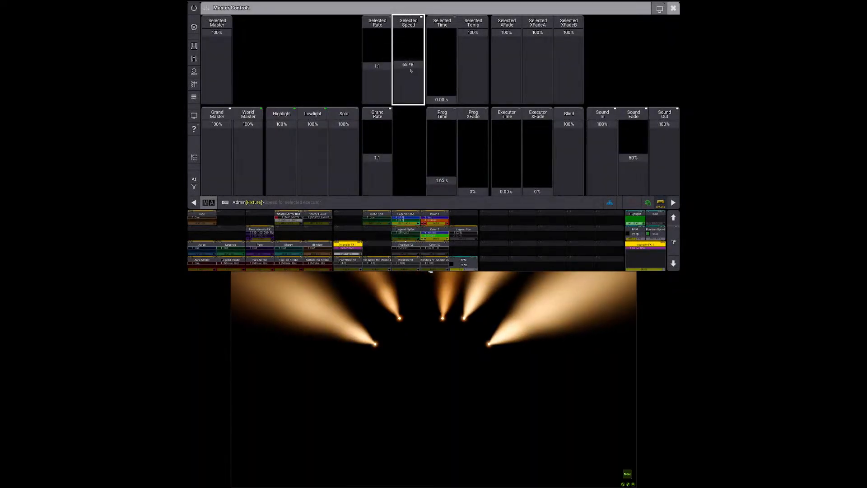
Step: Set the Selected Speed master to 60 BPM and close the Master Controls
{"action": "right_click", "coordinate": [411, 71]}
{"action": "type", "text": "60"}
{"action": "key", "text": "Return"}
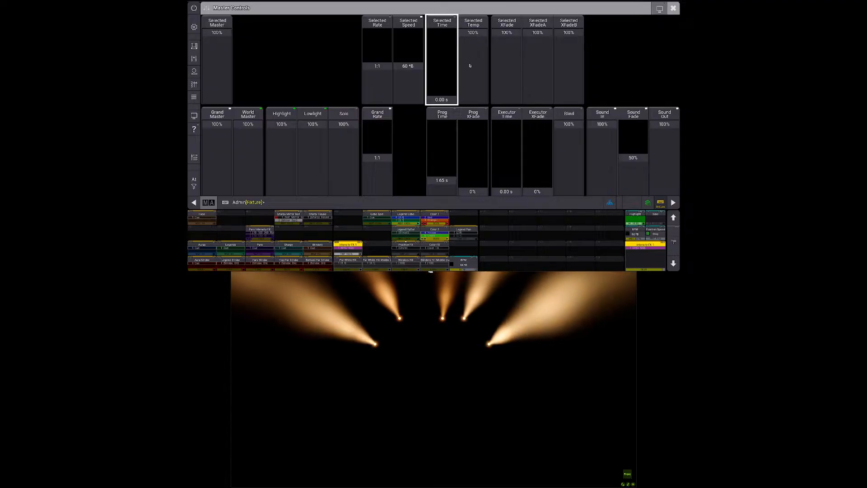
{"action": "left_click", "coordinate": [405, 38]}
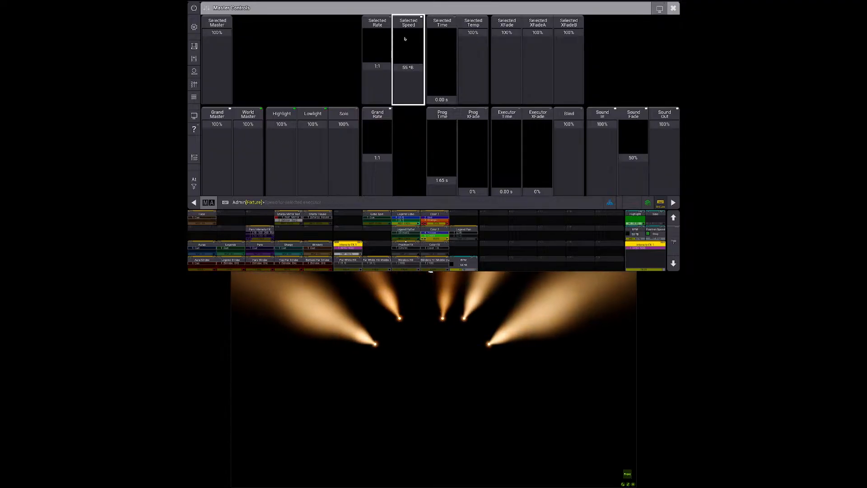
{"action": "left_click", "coordinate": [407, 41]}
{"action": "type", "text": "60"}
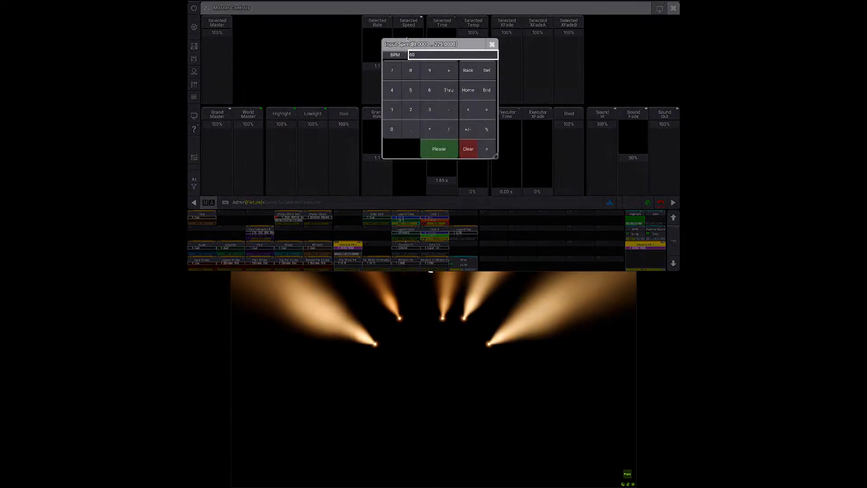
{"action": "key", "text": "Return"}
{"action": "key", "text": "Escape"}
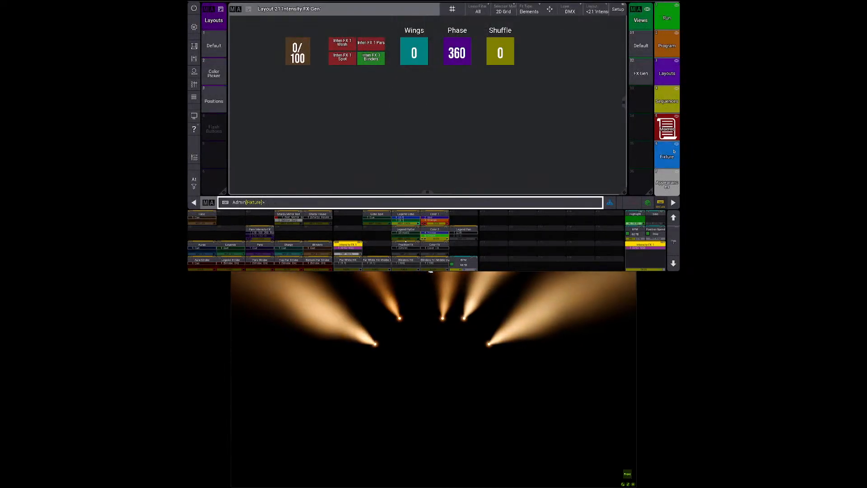
{"action": "left_click", "coordinate": [667, 101]}
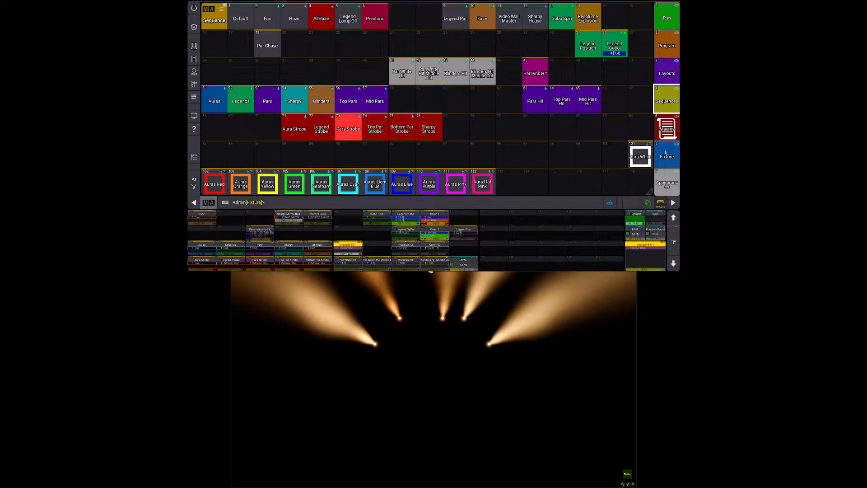
{"action": "scroll", "coordinate": [663, 156], "scroll_direction": "down", "scroll_amount": 12}
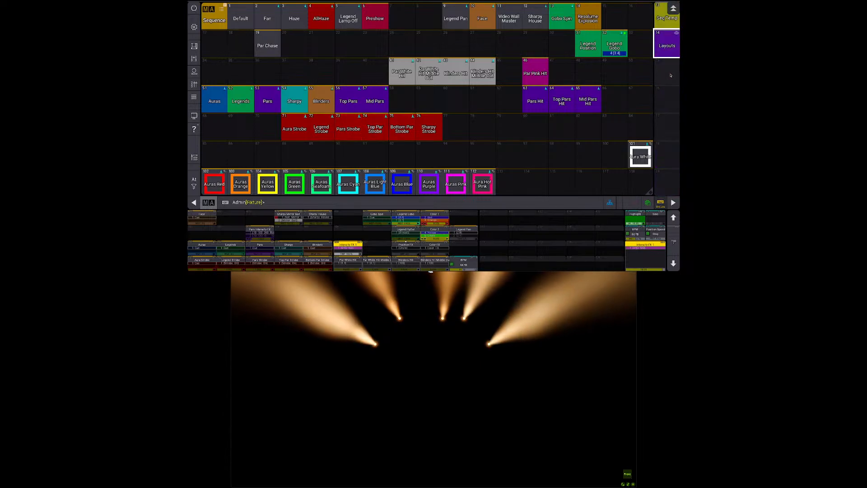
{"action": "left_click", "coordinate": [671, 80]}
{"action": "left_click", "coordinate": [211, 15]}
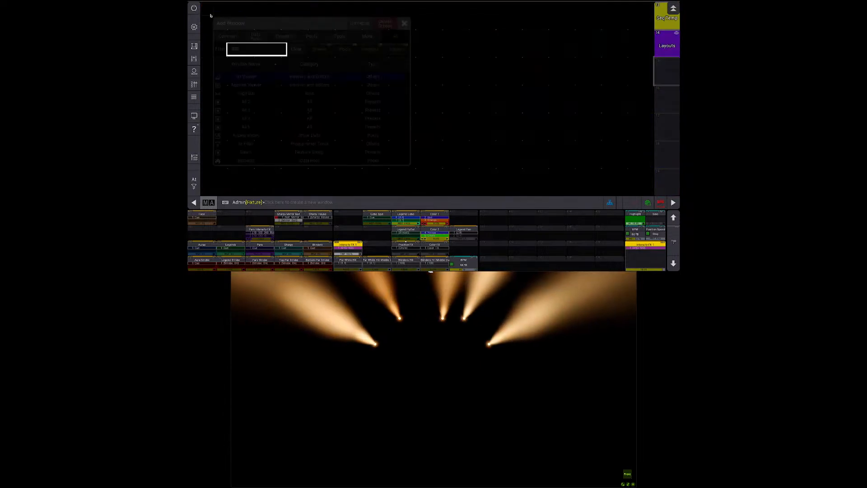
{"action": "scroll", "coordinate": [269, 103], "scroll_direction": "down", "scroll_amount": 20}
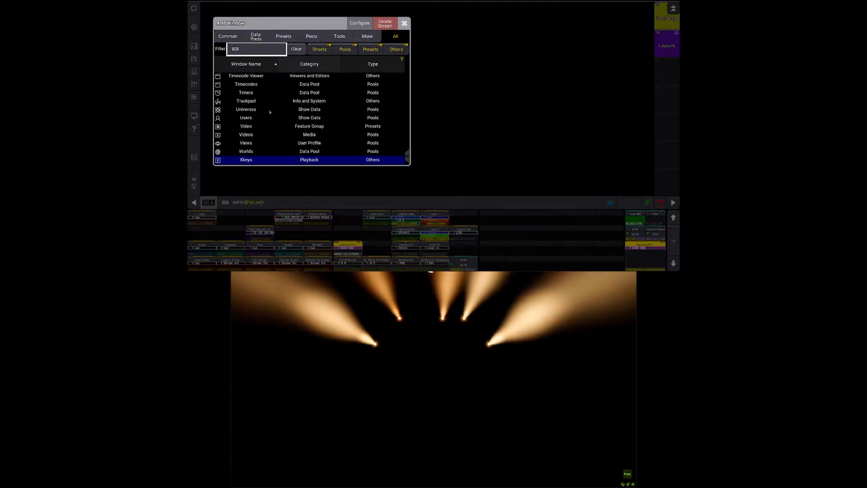
{"action": "key", "text": "Escape"}
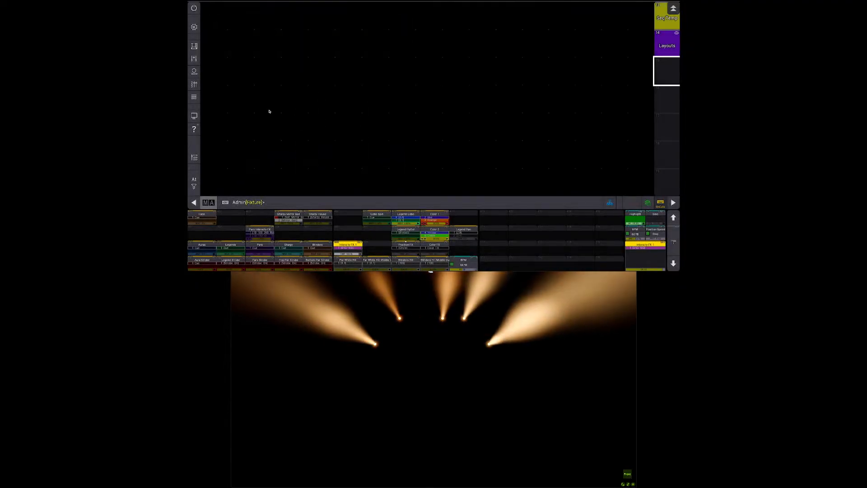
{"action": "key", "text": "a"}
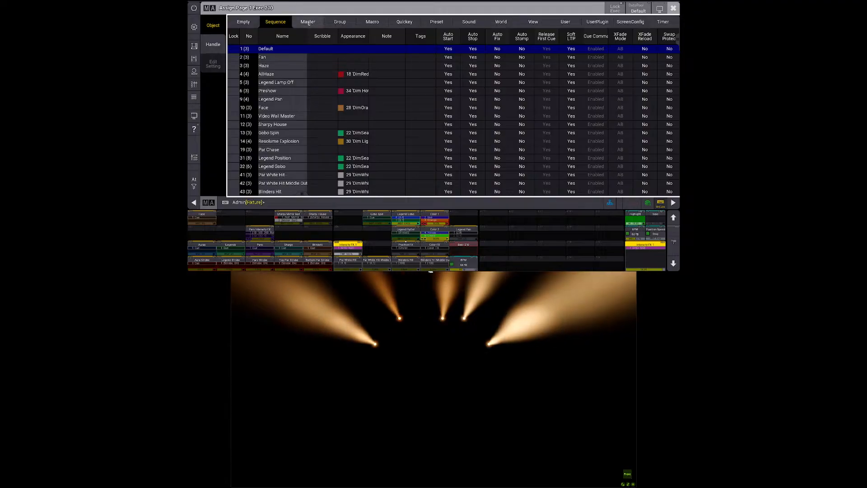
{"action": "left_click", "coordinate": [308, 21]}
{"action": "left_click", "coordinate": [290, 83]}
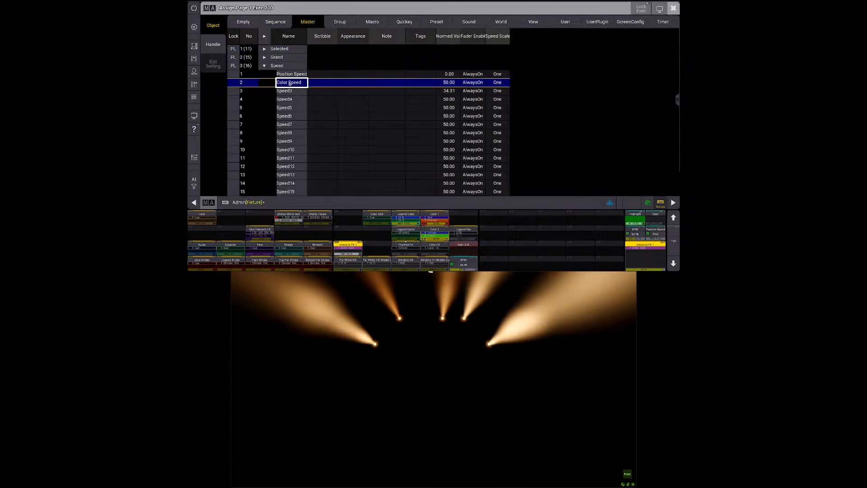
{"action": "key", "text": "Escape"}
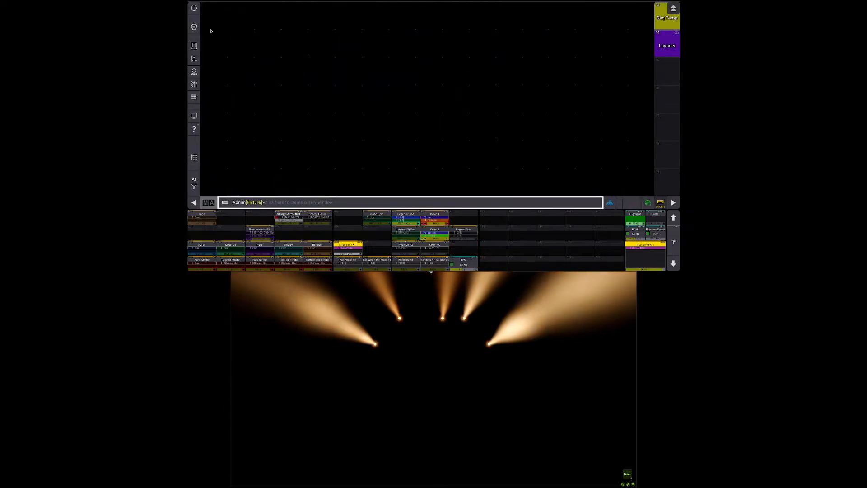
Step: In the masters preferences, switch the selected Speed master to Disabled and back to Always On
{"action": "left_click", "coordinate": [194, 28]}
{"action": "left_click", "coordinate": [500, 141]}
{"action": "left_click", "coordinate": [496, 155]}
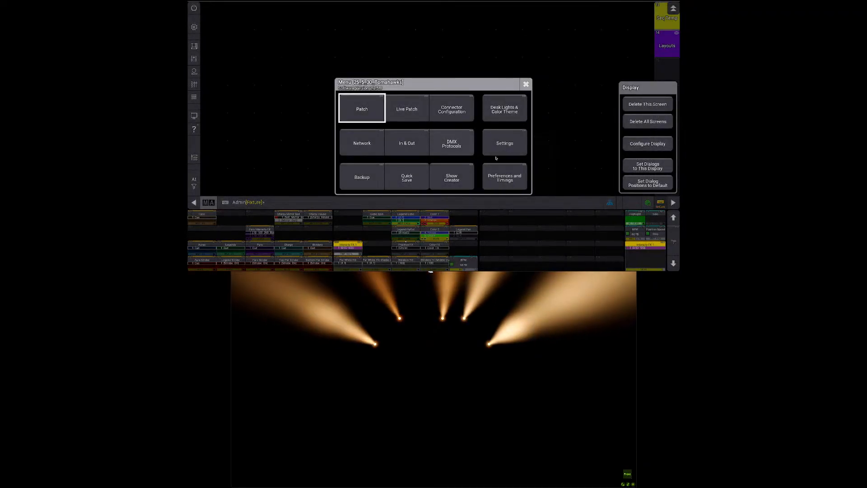
{"action": "left_click", "coordinate": [497, 174]}
{"action": "scroll", "coordinate": [216, 47], "scroll_direction": "down", "scroll_amount": 5}
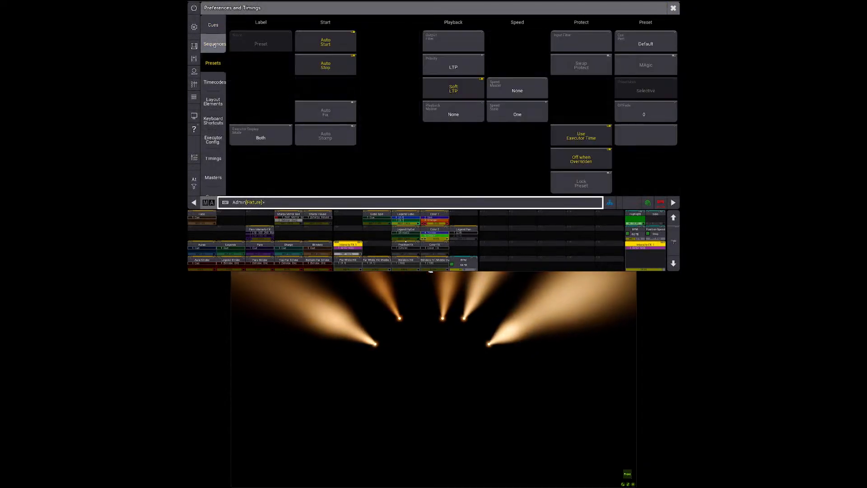
{"action": "scroll", "coordinate": [216, 47], "scroll_direction": "down", "scroll_amount": 3}
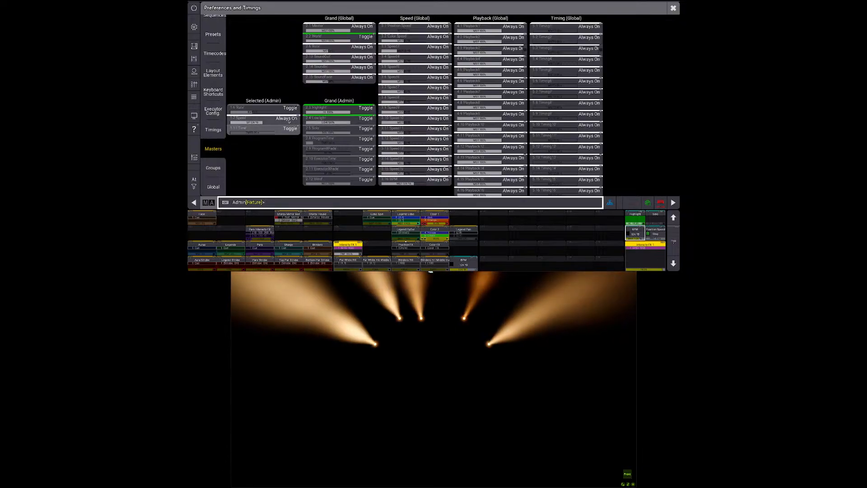
{"action": "left_click", "coordinate": [288, 119]}
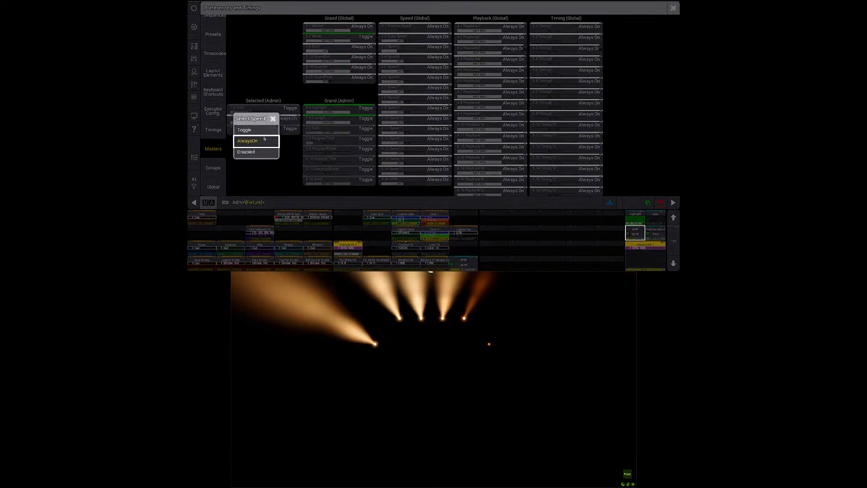
{"action": "left_click", "coordinate": [260, 152]}
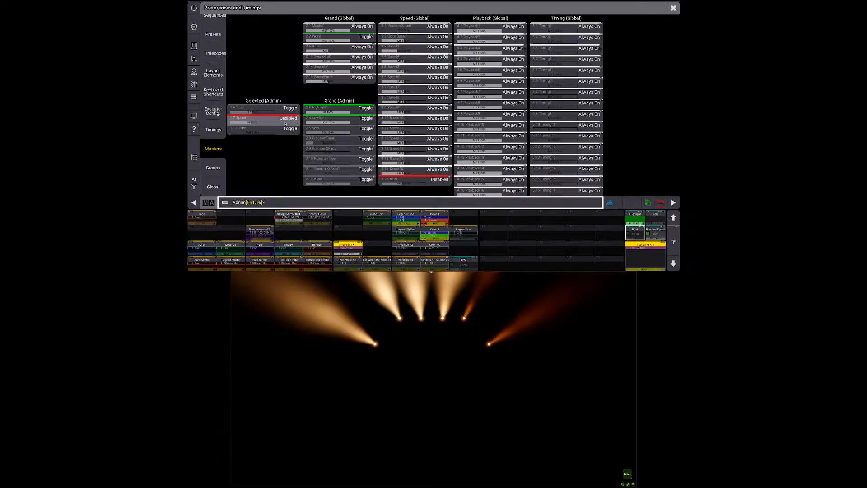
{"action": "left_click", "coordinate": [285, 124]}
{"action": "left_click", "coordinate": [306, 132]}
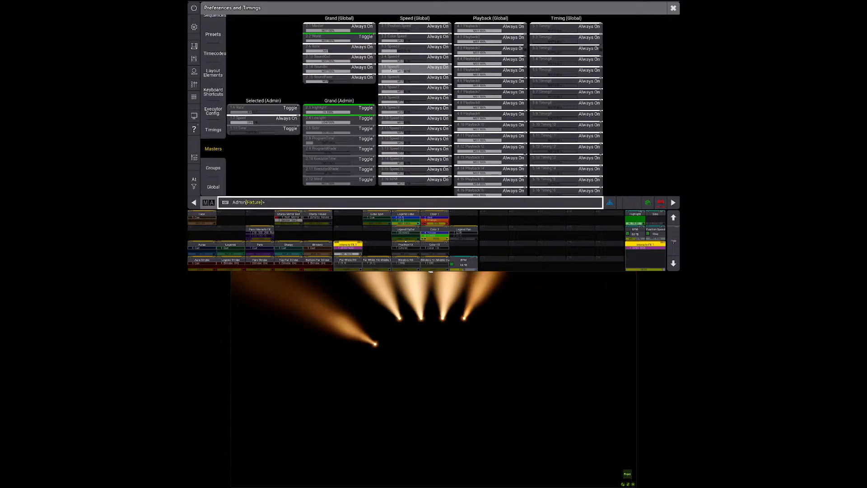
Step: Assign the Position Speed master to the empty executor 210 on page 1, above the BPM executor
{"action": "key", "text": "a"}
{"action": "left_click", "coordinate": [463, 247]}
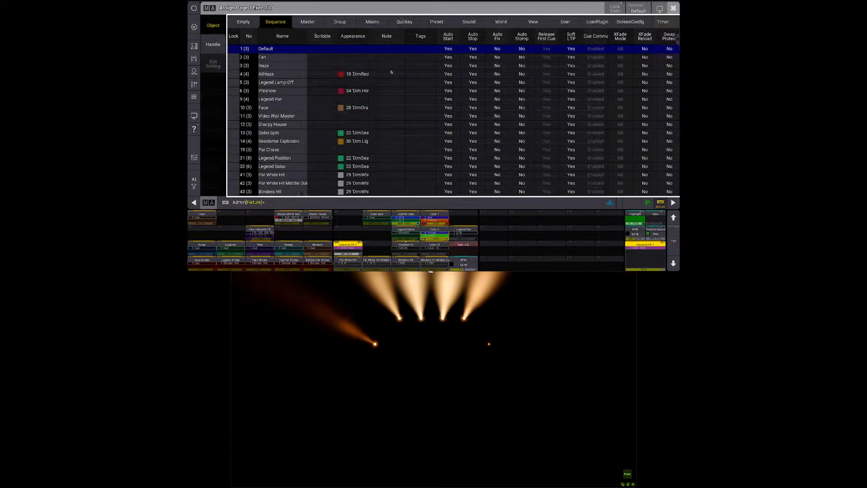
{"action": "left_click", "coordinate": [307, 22]}
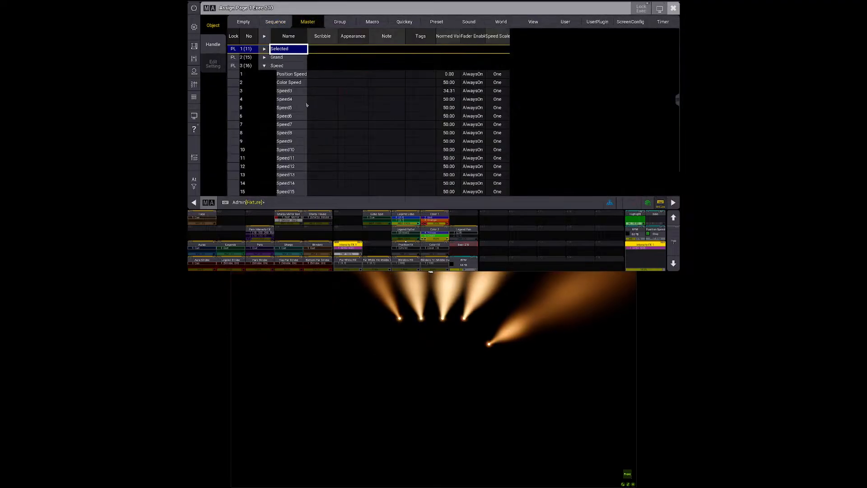
{"action": "left_click", "coordinate": [294, 75]}
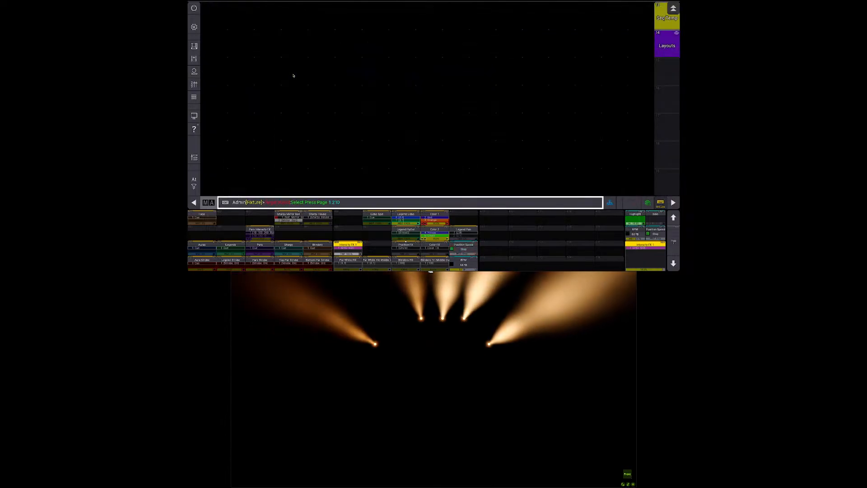
Step: Open the Master Controls and set the Selected Speed master to 60 BPM
{"action": "left_click", "coordinate": [194, 71]}
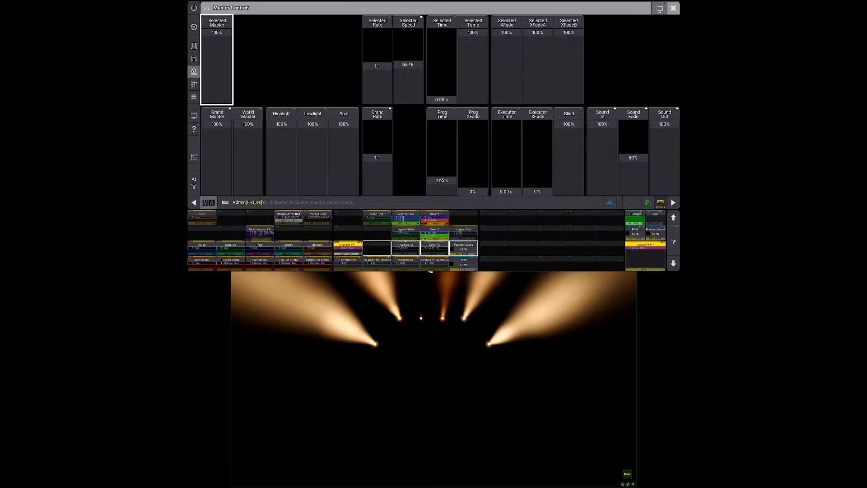
{"action": "left_click", "coordinate": [414, 59]}
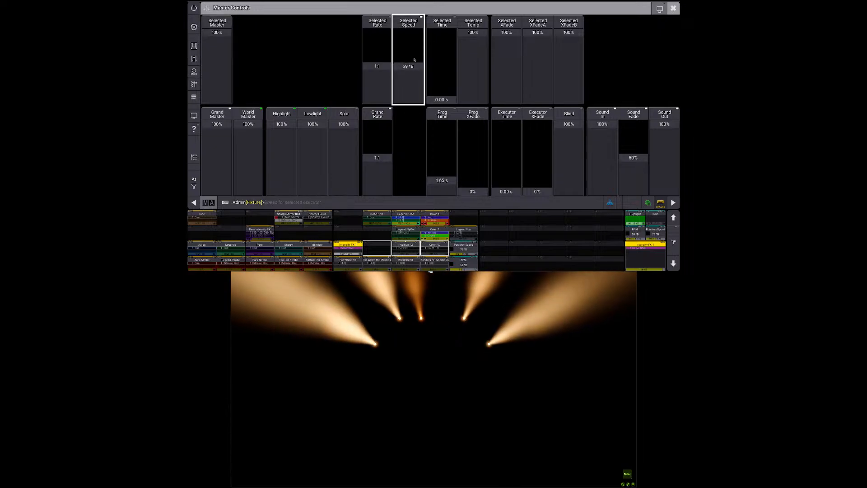
{"action": "right_click", "coordinate": [414, 59]}
{"action": "type", "text": "60.4267"}
{"action": "key", "text": "Return"}
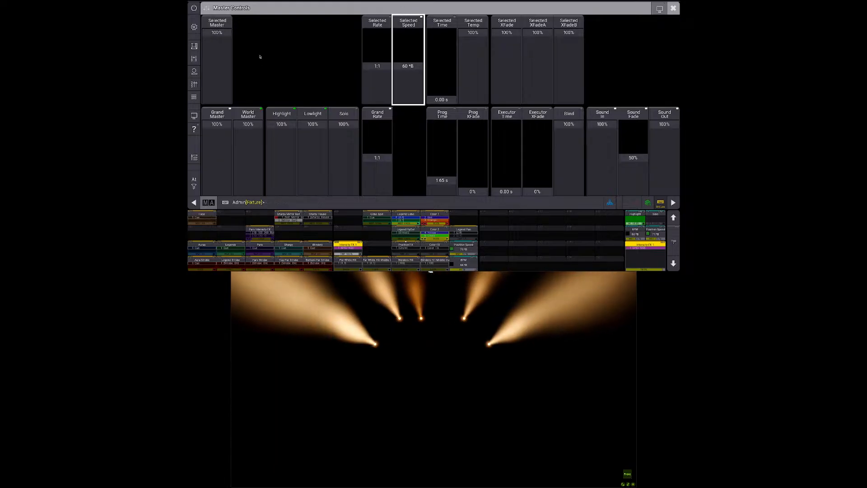
{"action": "left_click", "coordinate": [194, 28]}
{"action": "left_click", "coordinate": [504, 175]}
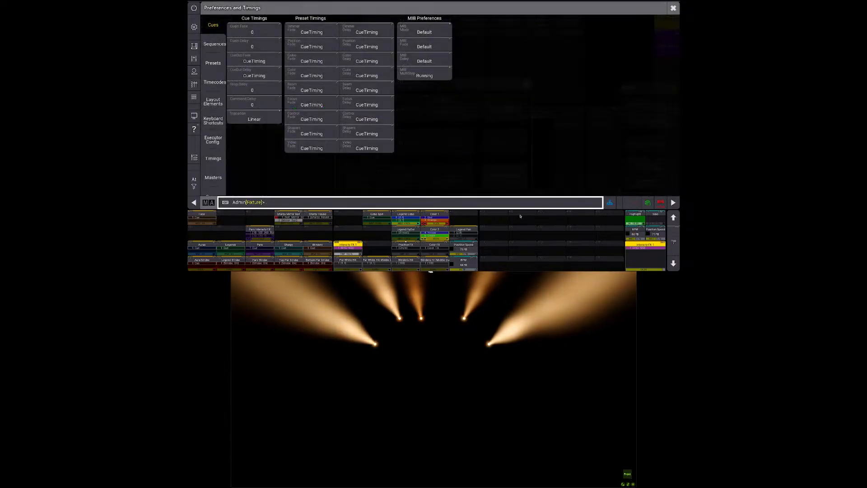
{"action": "key", "text": "Escape"}
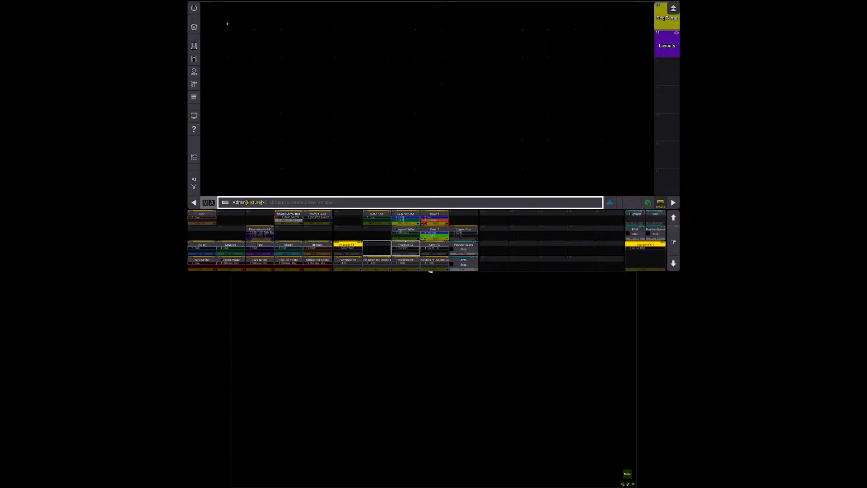
Step: Switch to the Program view, select the Pars group and bring its fixtures up
{"action": "left_click", "coordinate": [656, 31]}
{"action": "left_click", "coordinate": [667, 16]}
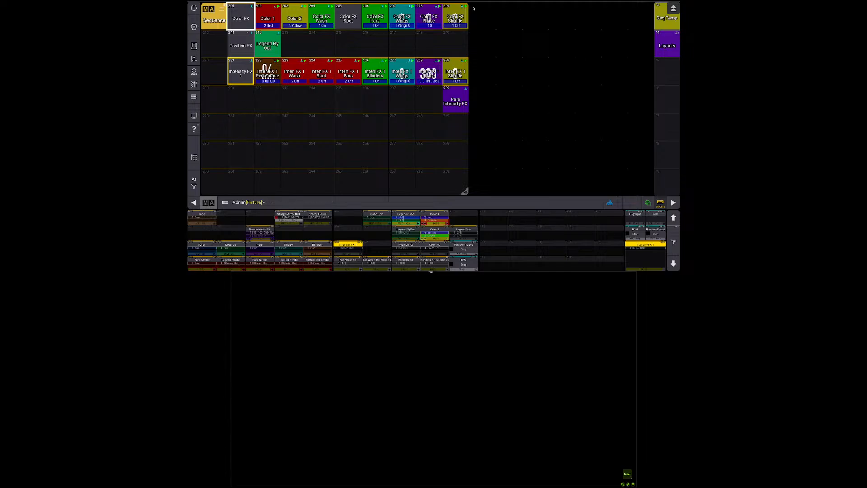
{"action": "left_click", "coordinate": [673, 9]}
{"action": "left_click", "coordinate": [666, 44]}
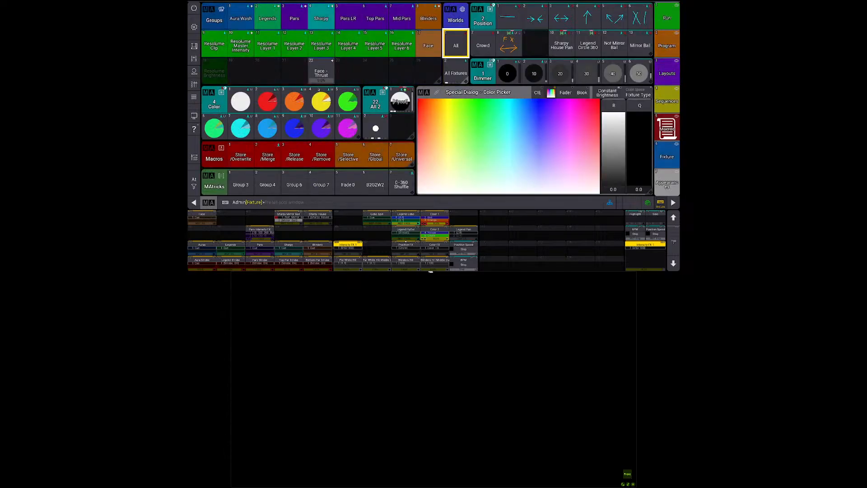
{"action": "left_click", "coordinate": [290, 19]}
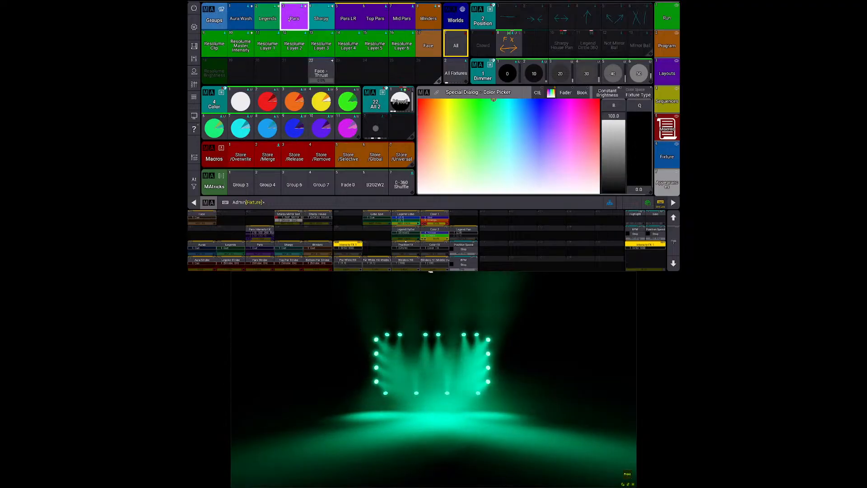
Step: Clear the programmer and play back Sequence 7 from the next executor page
{"action": "key", "text": "Page_Up"}
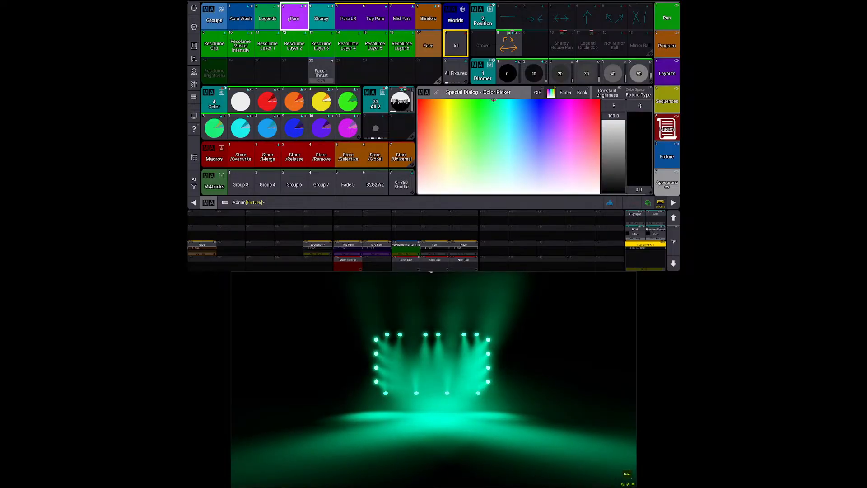
{"action": "key", "text": "c"}
{"action": "key", "text": "c"}
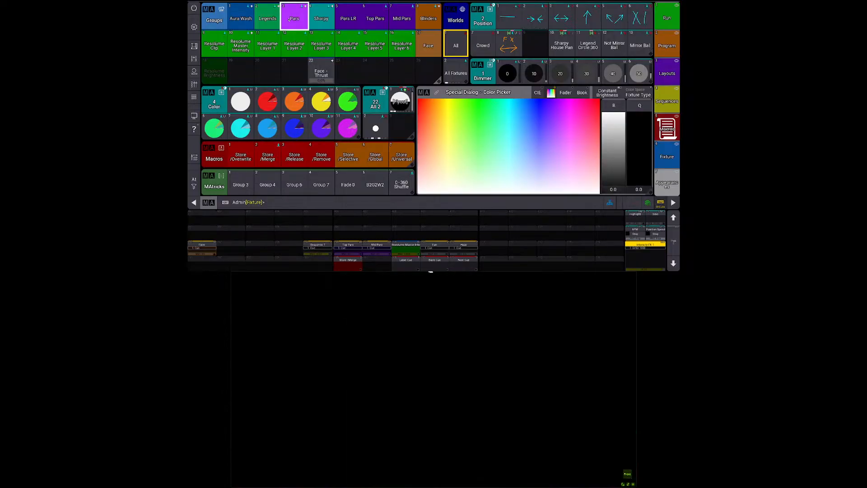
{"action": "key", "text": "space"}
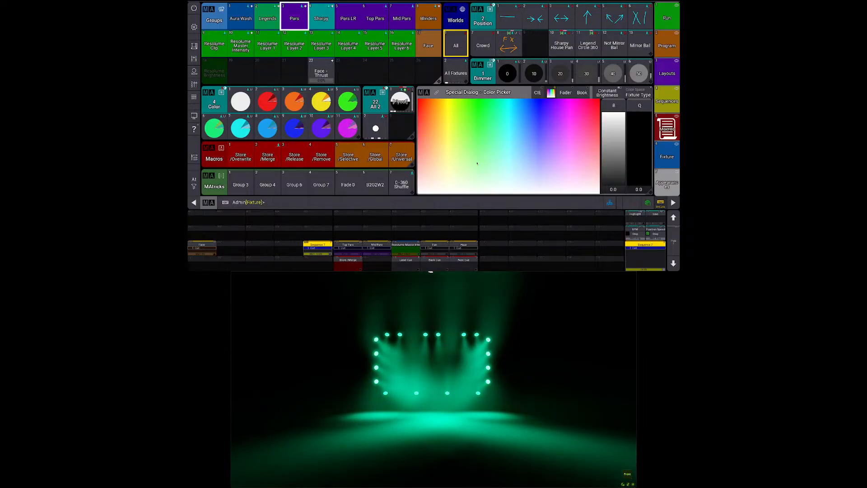
Step: Open the settings of Sequence 7, set its speed master to BPM and enable Speed from Rate
{"action": "right_click", "coordinate": [638, 256]}
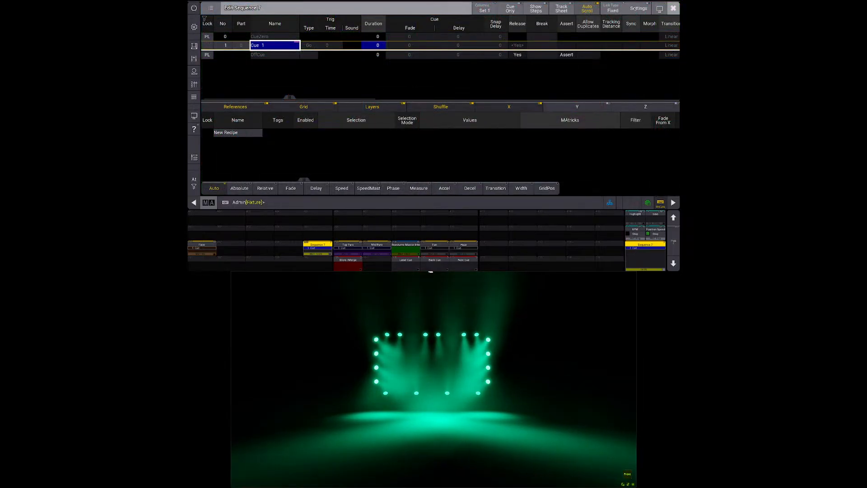
{"action": "left_click", "coordinate": [639, 8]}
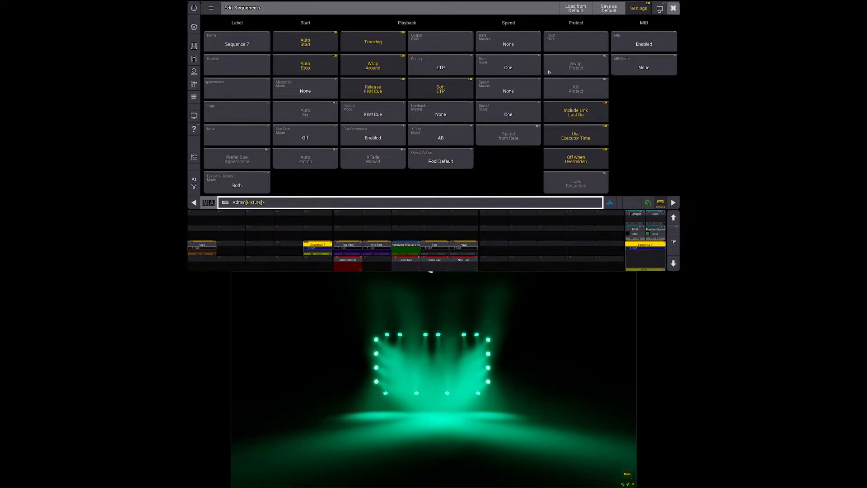
{"action": "left_click", "coordinate": [508, 91]}
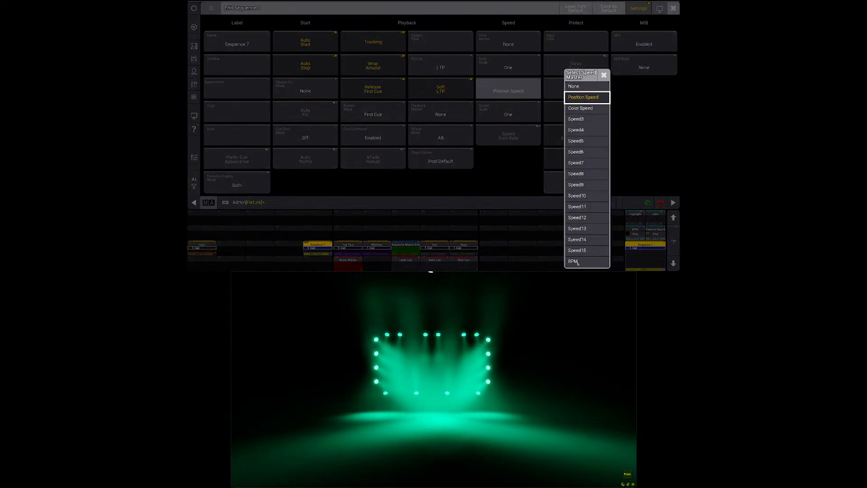
{"action": "left_click", "coordinate": [572, 261]}
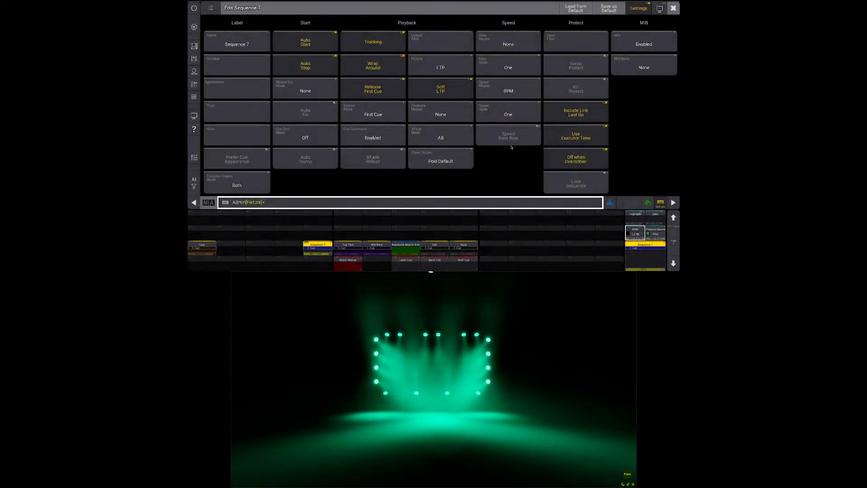
{"action": "left_click", "coordinate": [513, 138]}
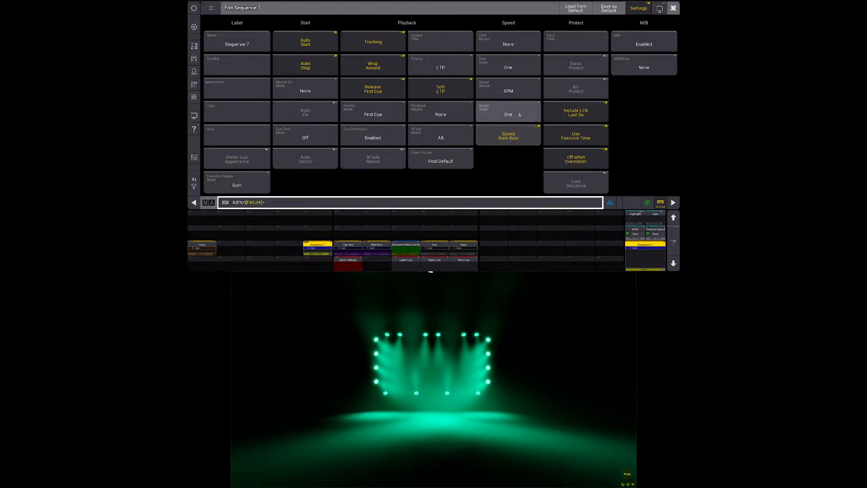
Step: Set the speed master of Sequence 7 back to None and close its editor
{"action": "left_click", "coordinate": [515, 91]}
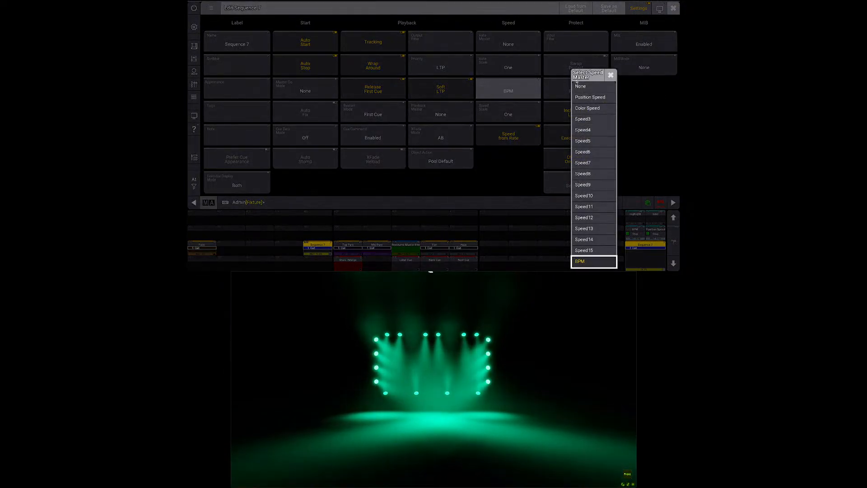
{"action": "left_click", "coordinate": [586, 87]}
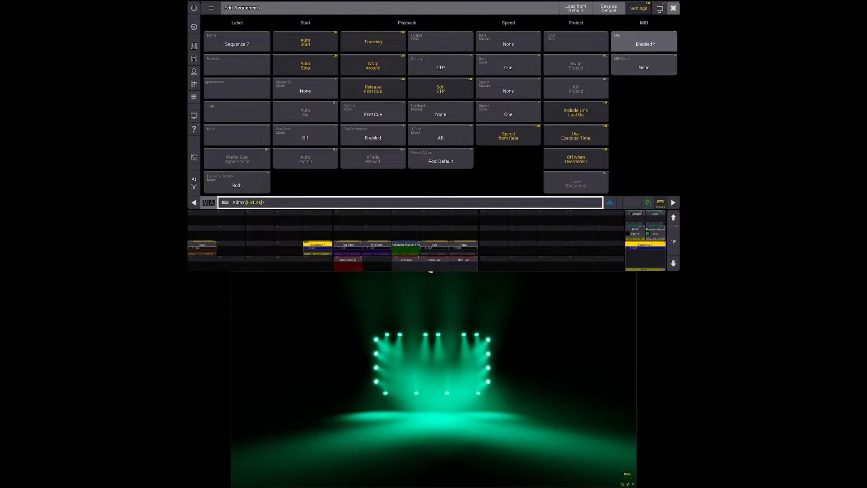
{"action": "left_click", "coordinate": [673, 8]}
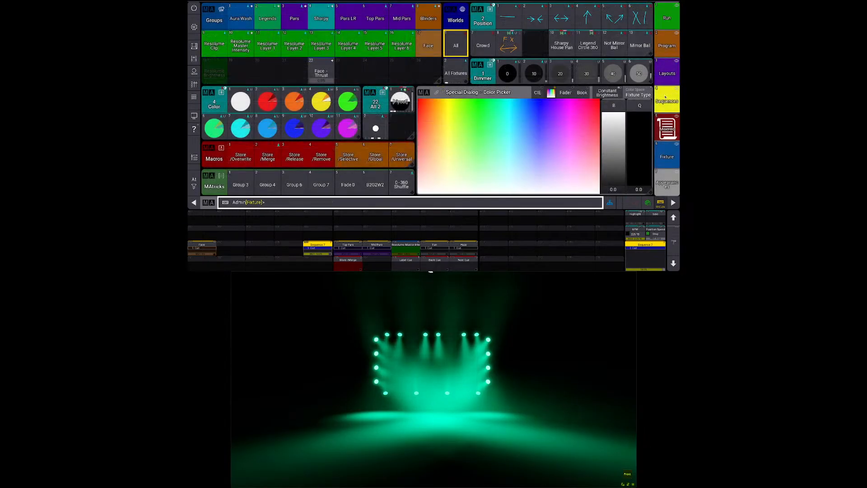
Step: Delete Sequence 7 from the sequence pool
{"action": "left_click", "coordinate": [667, 99]}
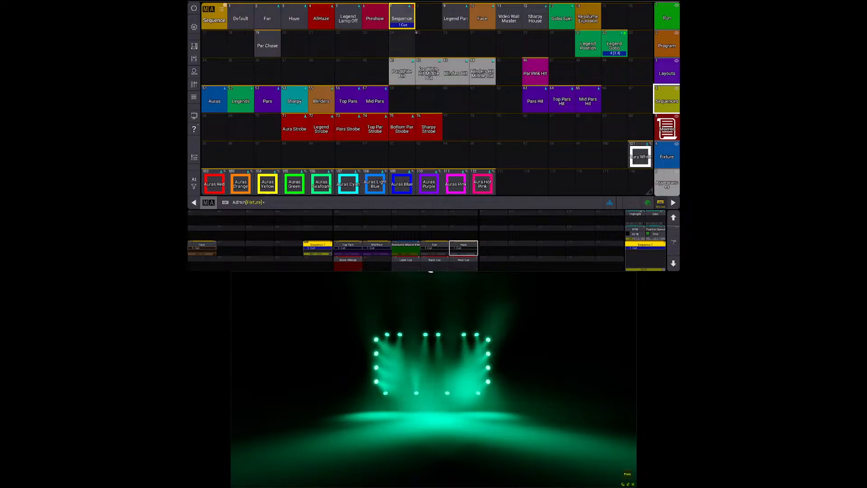
{"action": "left_click", "coordinate": [410, 25]}
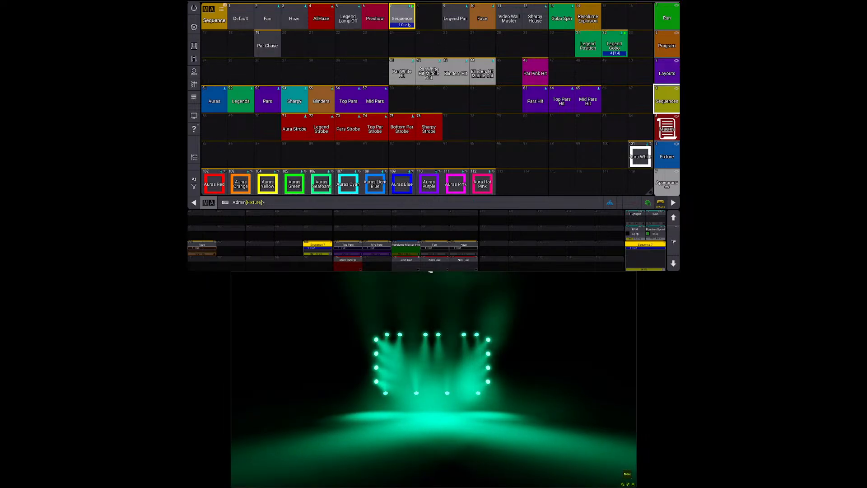
{"action": "key", "text": "Delete"}
{"action": "left_click", "coordinate": [409, 25]}
{"action": "left_click", "coordinate": [448, 155]}
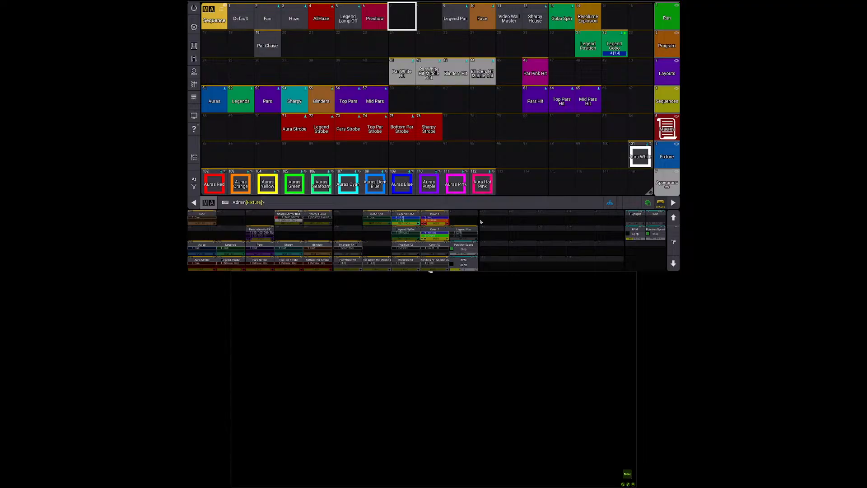
{"action": "key", "text": "Delete"}
{"action": "key", "text": "Return"}
Step: Check the references and dependencies of the Position FX executor with ListReference
{"action": "left_click", "coordinate": [667, 74]}
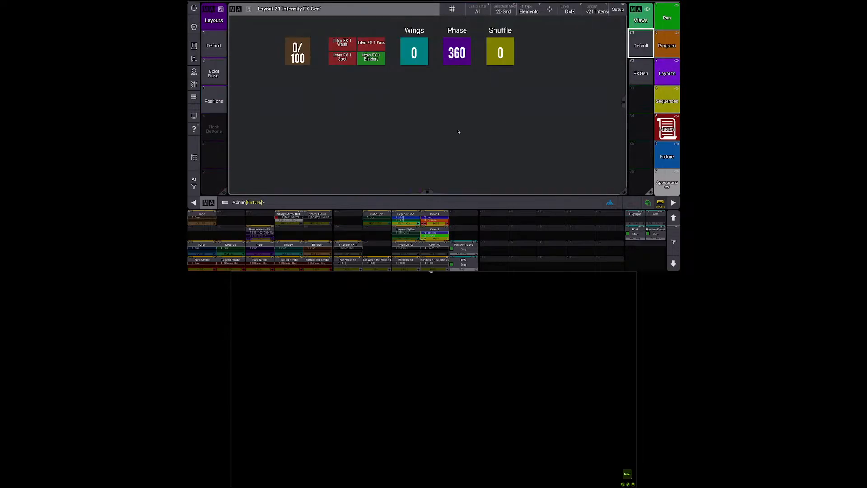
{"action": "left_click", "coordinate": [667, 101]}
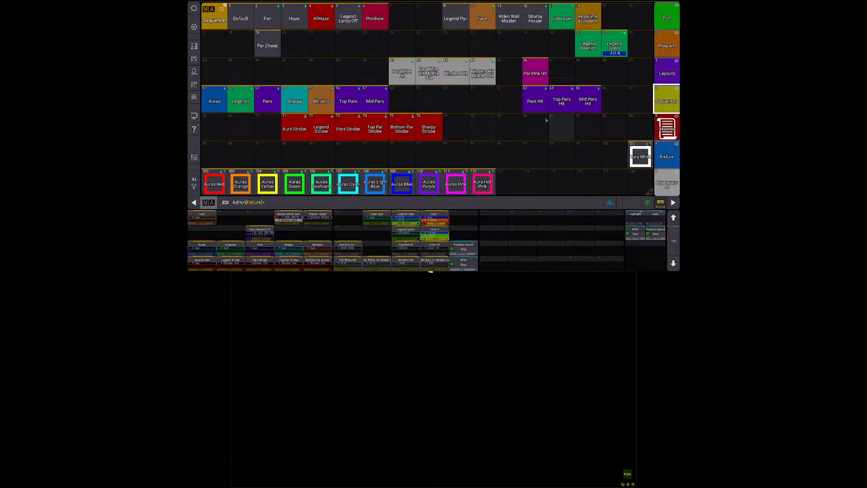
{"action": "scroll", "coordinate": [545, 120], "scroll_direction": "down", "scroll_amount": 2}
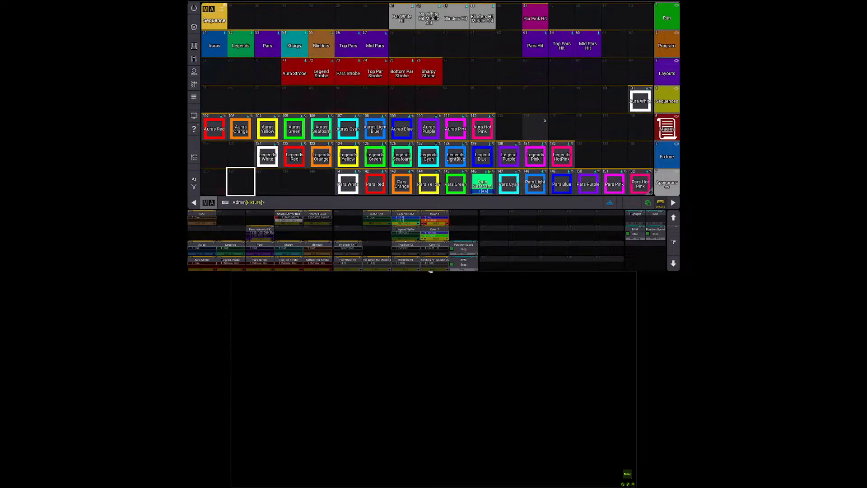
{"action": "type", "text": "ListReference"}
{"action": "key", "text": "Return"}
{"action": "left_click", "coordinate": [433, 64]}
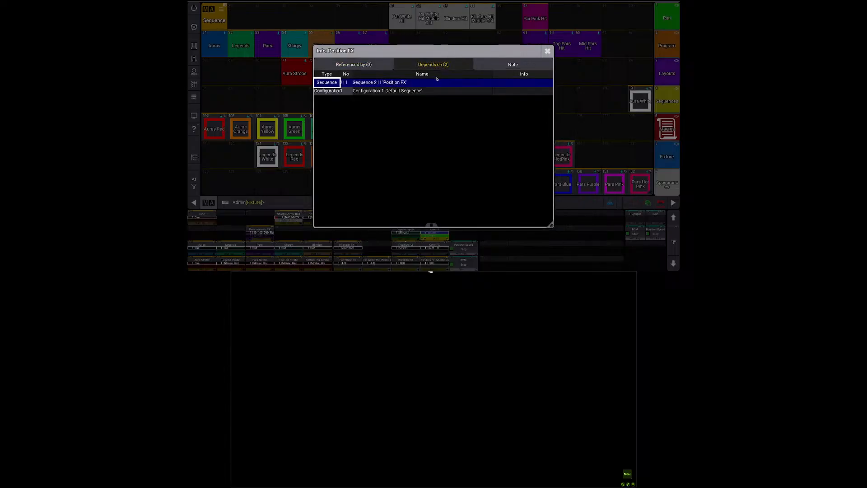
{"action": "left_click", "coordinate": [547, 51]}
Step: Find the Position FX sequence in the sequence pool and examine its cue and recipe
{"action": "scroll", "coordinate": [535, 72], "scroll_direction": "down", "scroll_amount": 18}
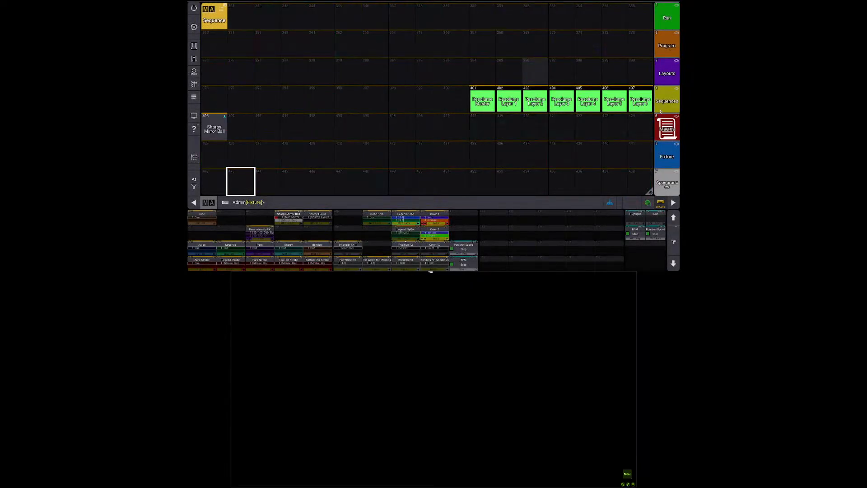
{"action": "scroll", "coordinate": [481, 72], "scroll_direction": "up", "scroll_amount": 6}
{"action": "scroll", "coordinate": [478, 108], "scroll_direction": "up", "scroll_amount": 3}
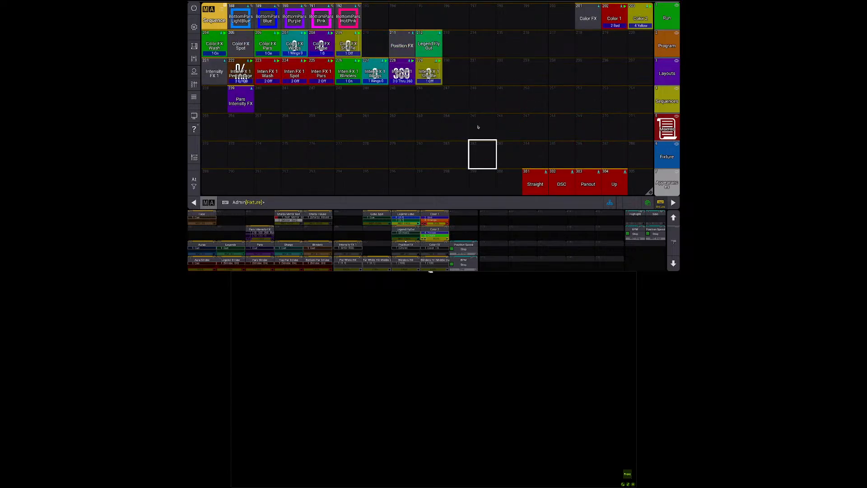
{"action": "scroll", "coordinate": [429, 45], "scroll_direction": "up", "scroll_amount": 1}
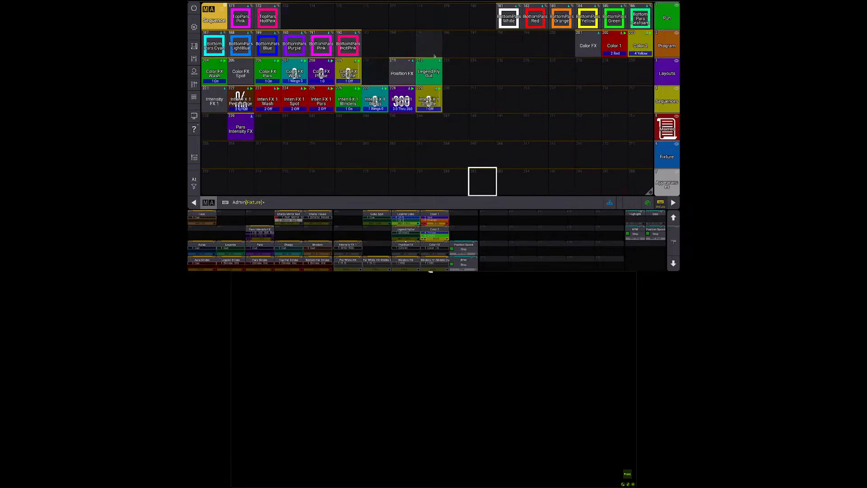
{"action": "left_click_drag", "start_coordinate": [402, 73], "coordinate": [382, 73]}
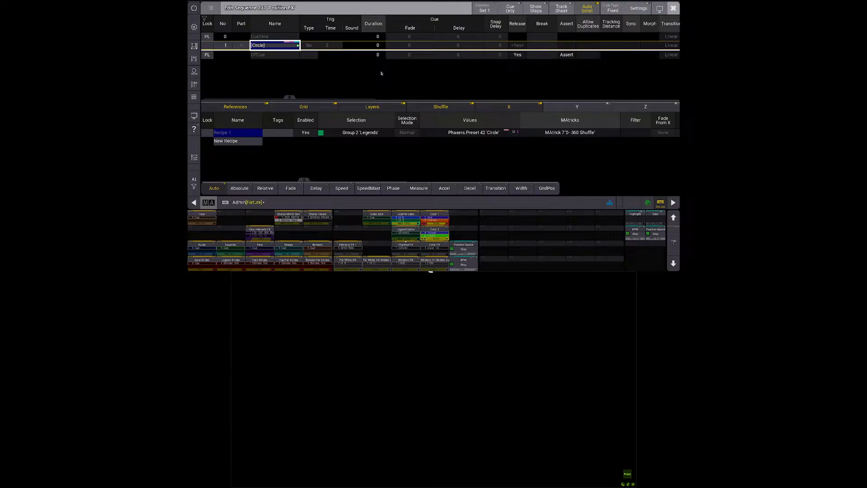
{"action": "left_click", "coordinate": [673, 8]}
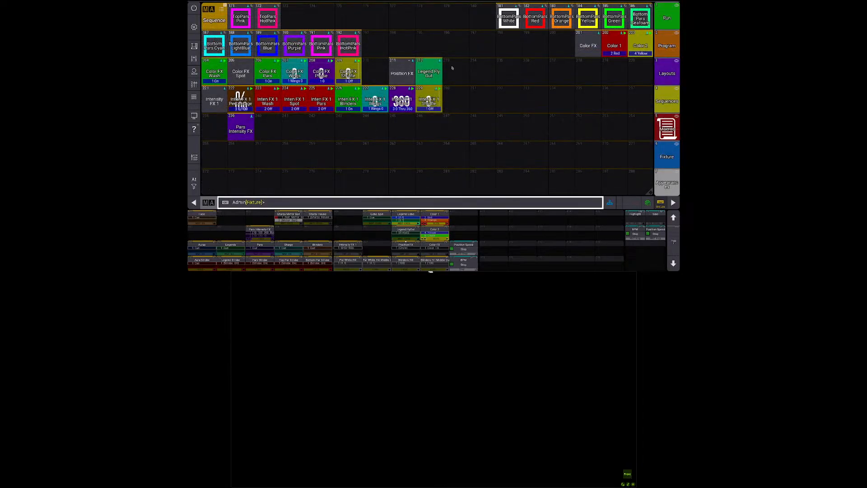
Step: Move the Legend Fly Out sequence to pool slot 220, then open the Position FX Gen layout in the Layouts view
{"action": "left_click_drag", "start_coordinate": [428, 73], "coordinate": [640, 72]}
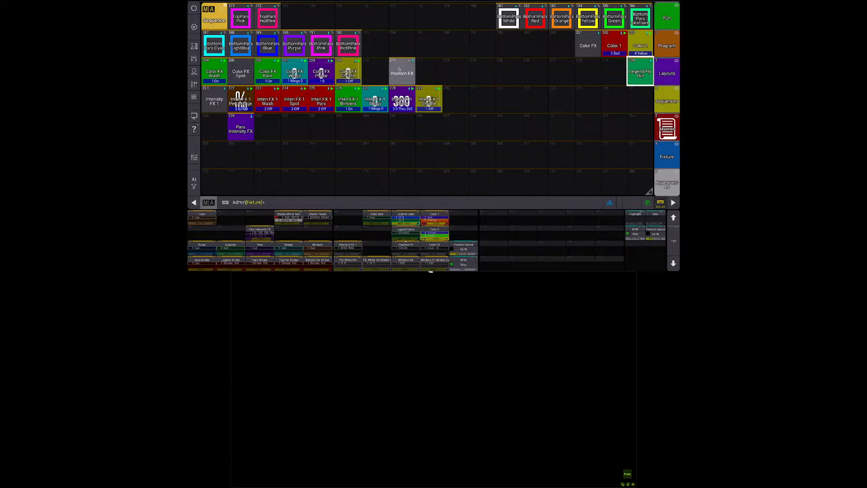
{"action": "left_click", "coordinate": [663, 73]}
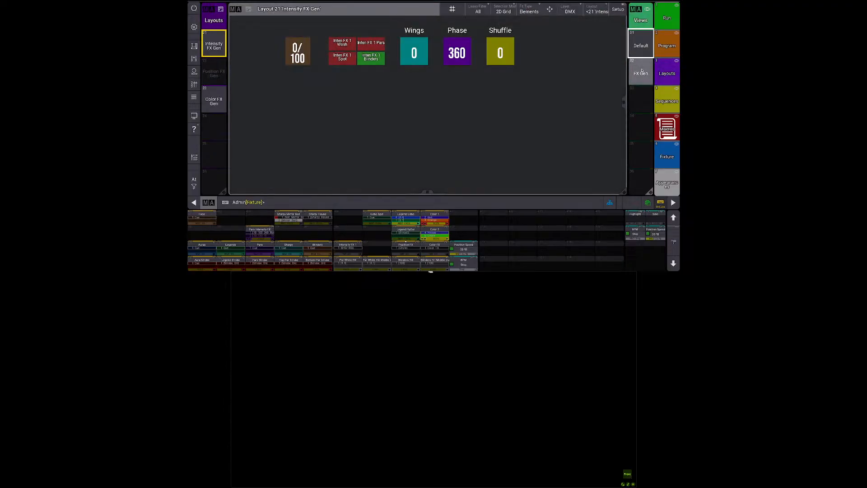
{"action": "left_click", "coordinate": [214, 72]}
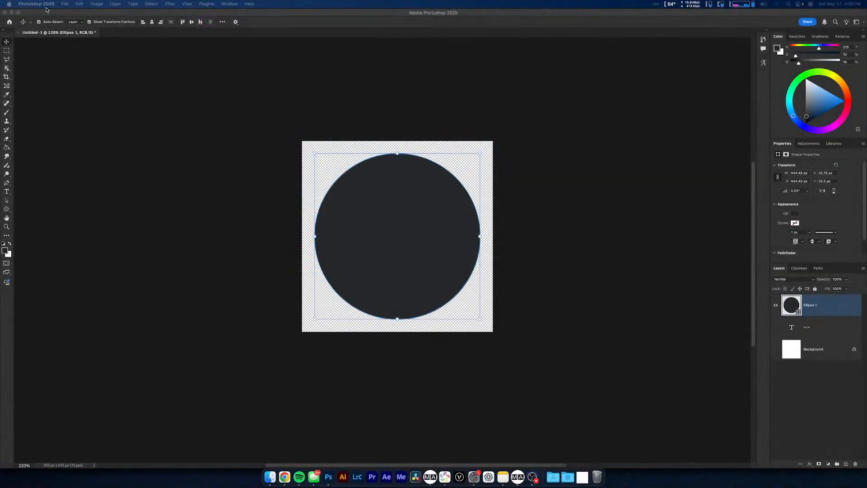
Step: In Photoshop, remove the fill from the circle shape and give it a white stroke
{"action": "left_click", "coordinate": [9, 42]}
{"action": "key", "text": "u"}
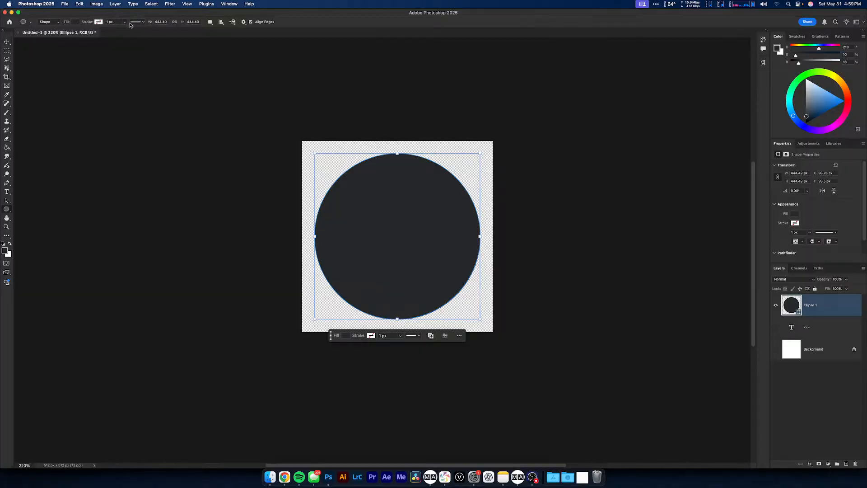
{"action": "left_click", "coordinate": [73, 22]}
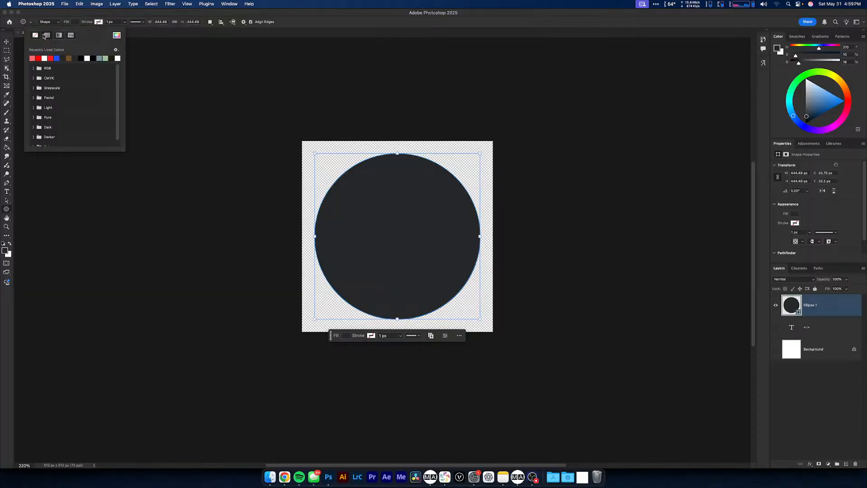
{"action": "left_click", "coordinate": [36, 35]}
{"action": "left_click", "coordinate": [101, 23]}
{"action": "left_click", "coordinate": [140, 34]}
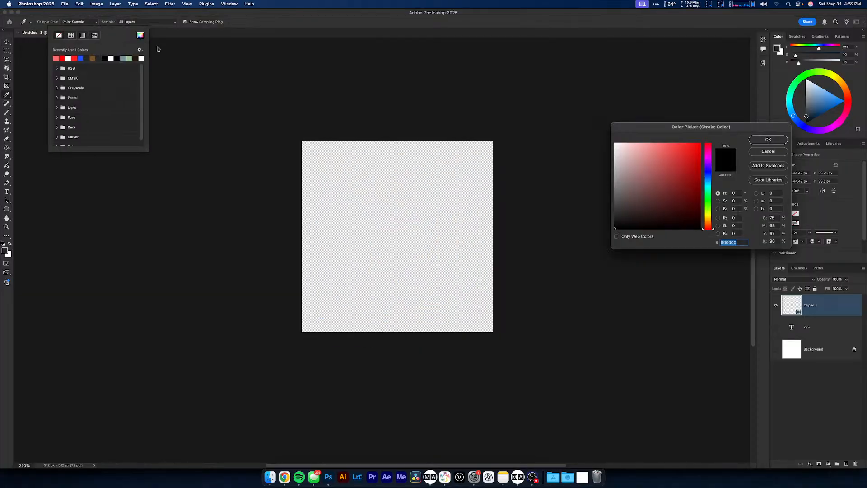
{"action": "left_click_drag", "start_coordinate": [626, 172], "coordinate": [612, 142]}
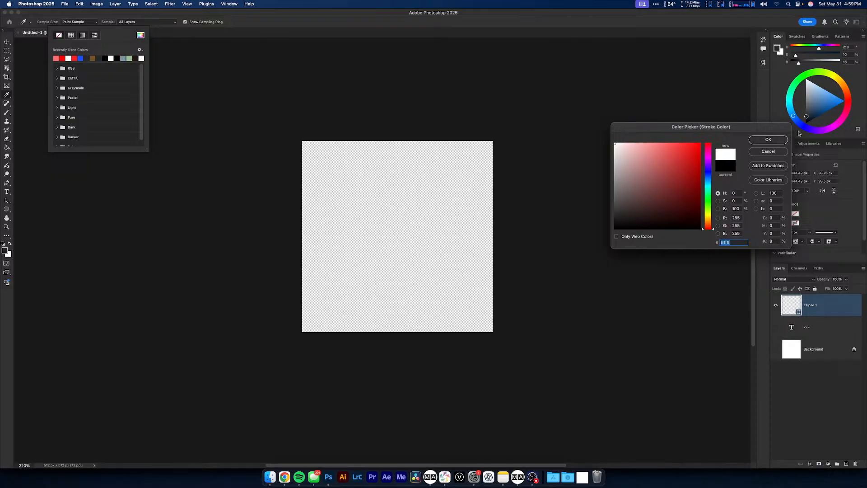
{"action": "left_click", "coordinate": [767, 139]}
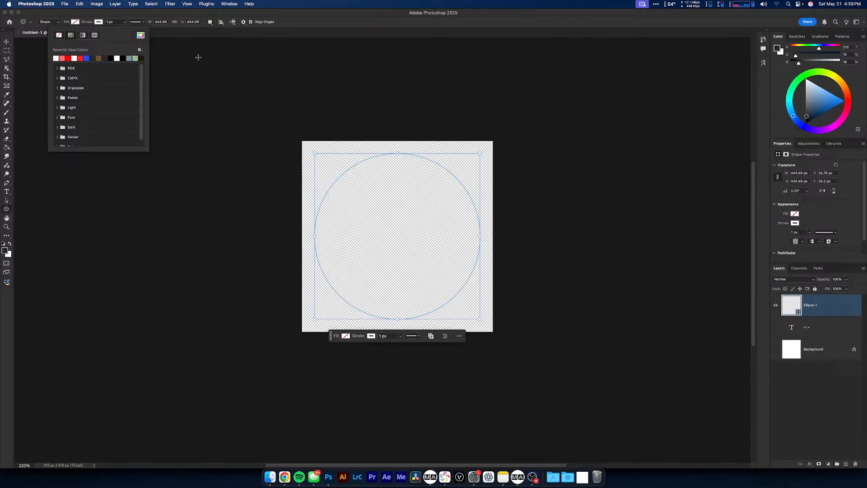
Step: Thicken the circle's stroke to about 19 px and deselect the shape
{"action": "left_click", "coordinate": [125, 23]}
{"action": "left_click", "coordinate": [124, 22]}
{"action": "left_click_drag", "start_coordinate": [126, 32], "coordinate": [134, 32]}
{"action": "left_click", "coordinate": [7, 42]}
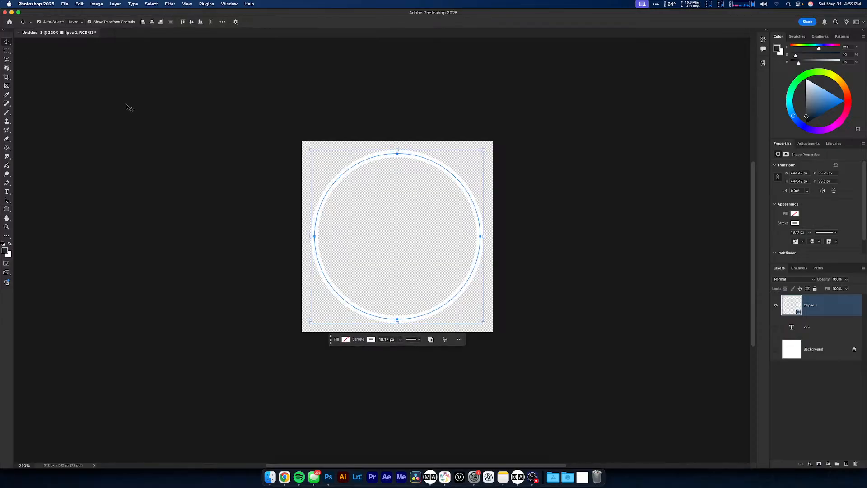
{"action": "left_click", "coordinate": [373, 214]}
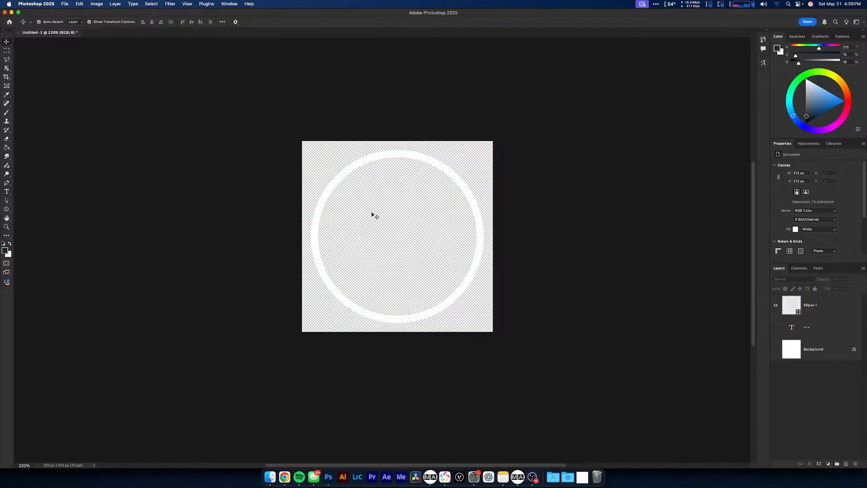
Step: Export the ring image as Circle.png into the Images folder
{"action": "left_click", "coordinate": [62, 3]}
{"action": "mouse_move", "coordinate": [76, 112]}
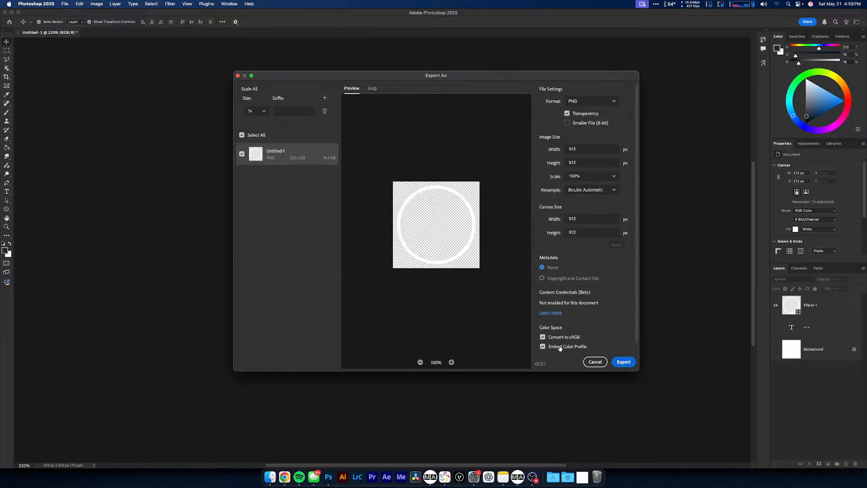
{"action": "key", "text": "Return"}
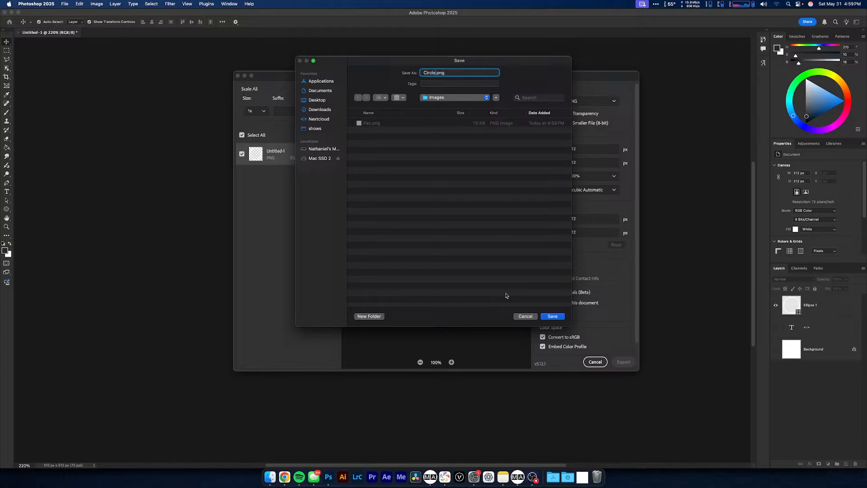
{"action": "key", "text": "Return"}
Step: In Finder, open the gma3_2.2.5 folder inside MALightingTechnology and show its contents in column view
{"action": "left_click", "coordinate": [270, 477]}
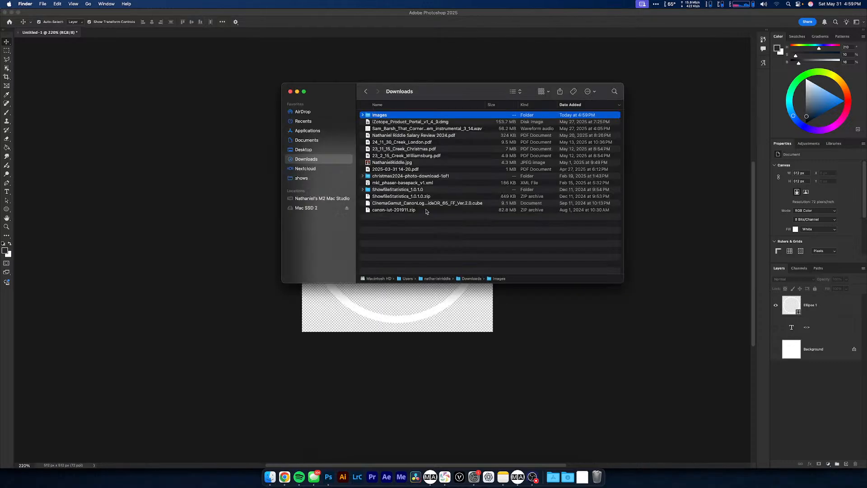
{"action": "left_click", "coordinate": [316, 179]}
{"action": "double_click", "coordinate": [515, 280]}
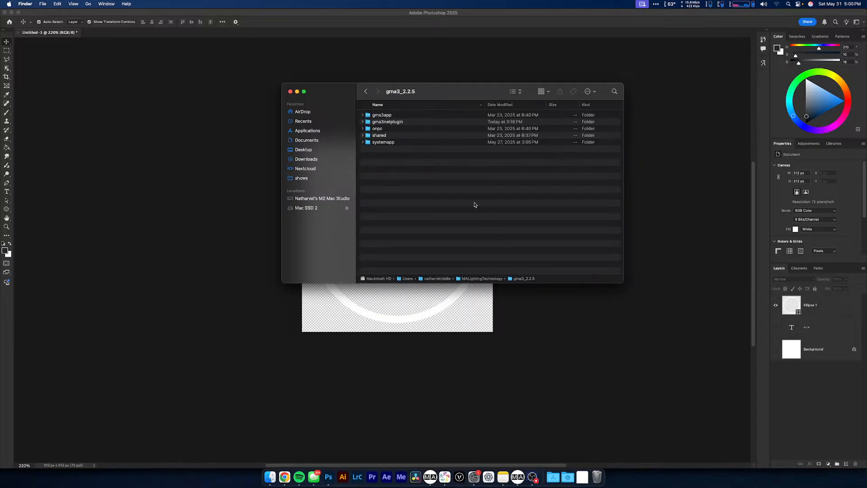
{"action": "left_click", "coordinate": [515, 92]}
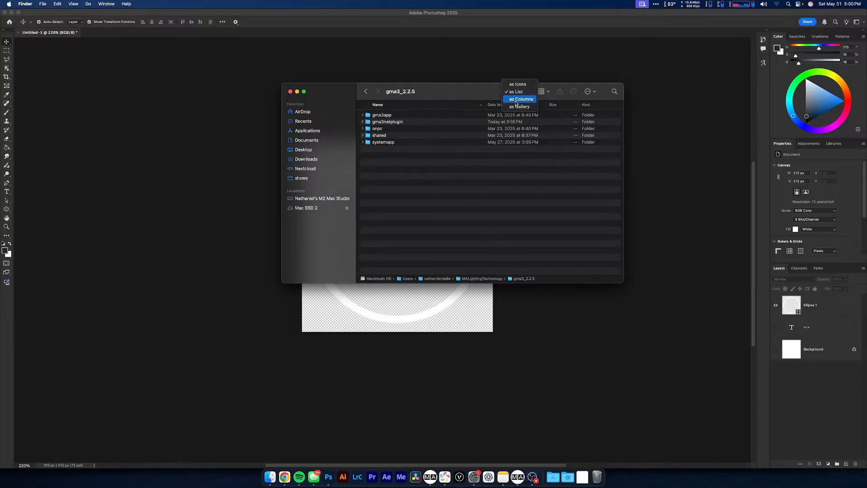
{"action": "left_click", "coordinate": [517, 99]}
Step: Browse from the shared folder through resource to the lib_symbols folder
{"action": "left_click", "coordinate": [556, 129]}
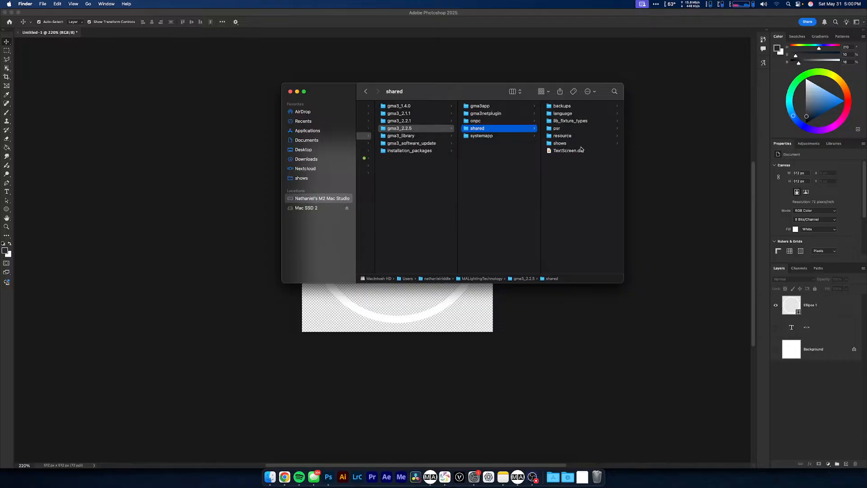
{"action": "left_click", "coordinate": [560, 144]}
{"action": "key", "text": "Up"}
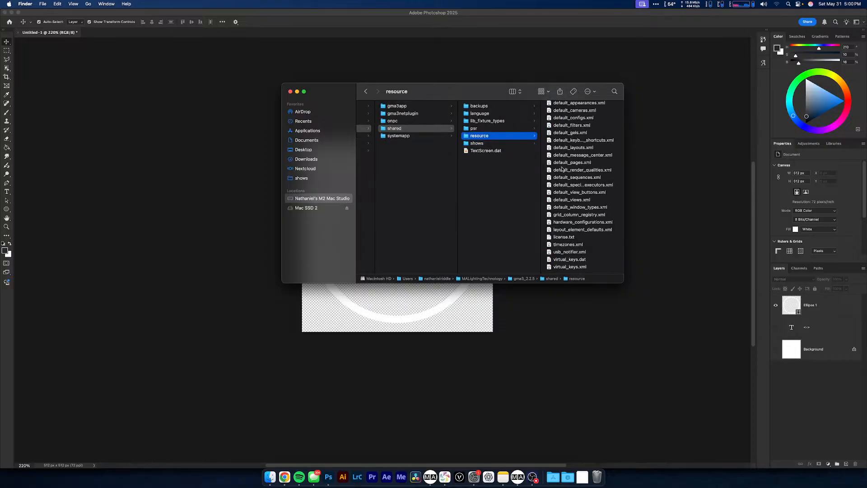
{"action": "scroll", "coordinate": [577, 179], "scroll_direction": "up", "scroll_amount": 2}
{"action": "scroll", "coordinate": [578, 175], "scroll_direction": "up", "scroll_amount": 5}
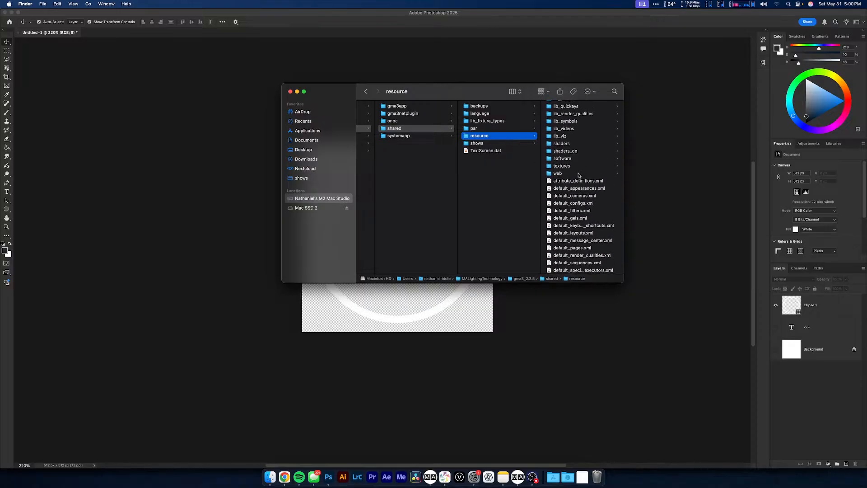
{"action": "left_click", "coordinate": [570, 124]}
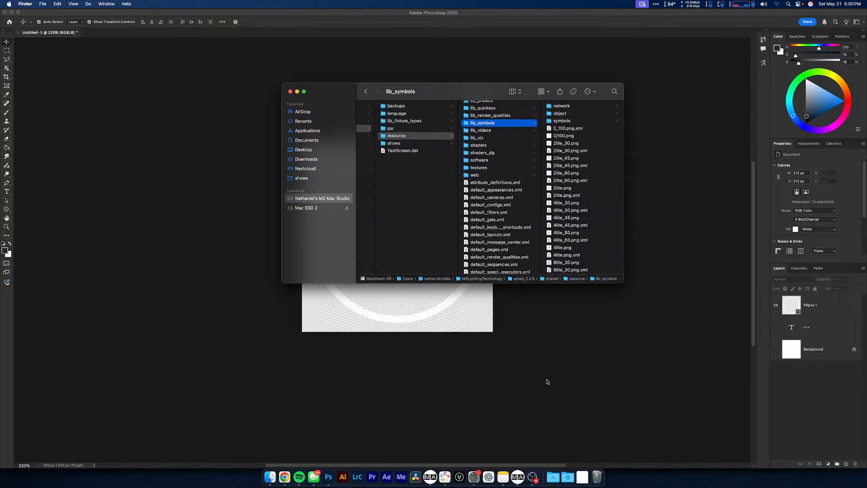
Step: Move Circle.png and Pan.png from the Images folder into the lib_symbols folder
{"action": "left_click", "coordinate": [576, 479]}
{"action": "left_click_drag", "start_coordinate": [582, 454], "coordinate": [570, 174]}
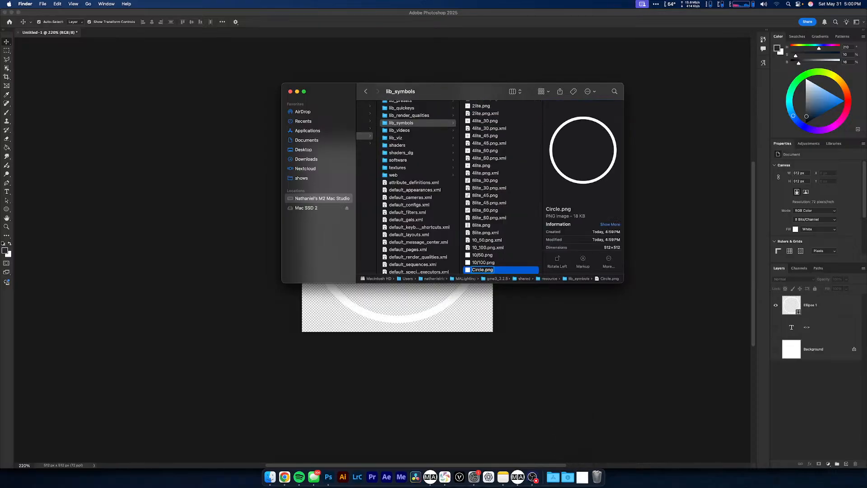
{"action": "key", "text": "Return"}
{"action": "left_click", "coordinate": [577, 478]}
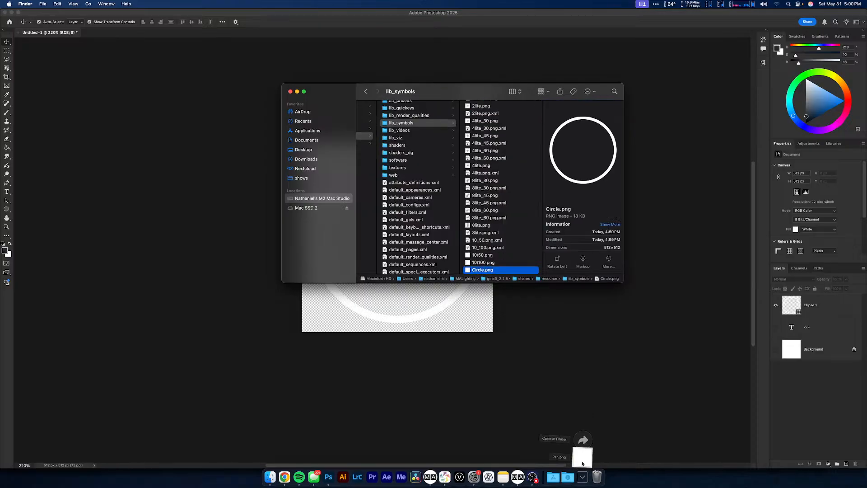
{"action": "left_click_drag", "start_coordinate": [581, 455], "coordinate": [519, 230]}
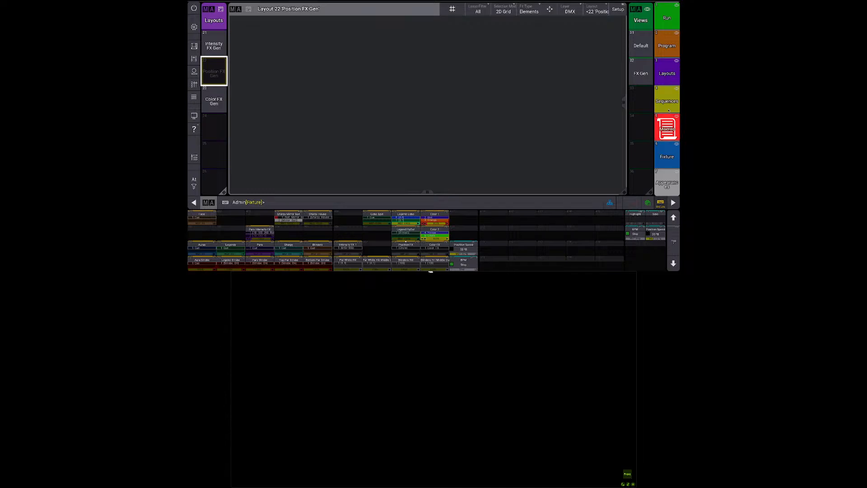
Step: Switch to grandMA3 and open the Appearances view
{"action": "left_click", "coordinate": [667, 182]}
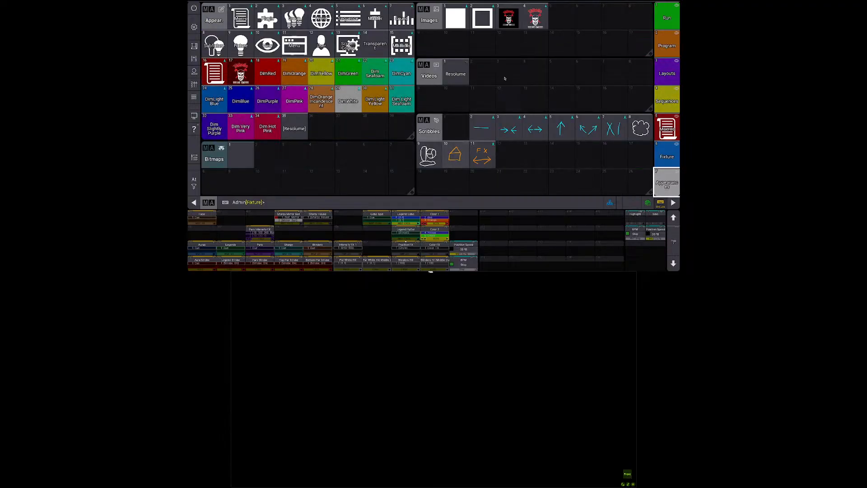
{"action": "left_click", "coordinate": [561, 17]}
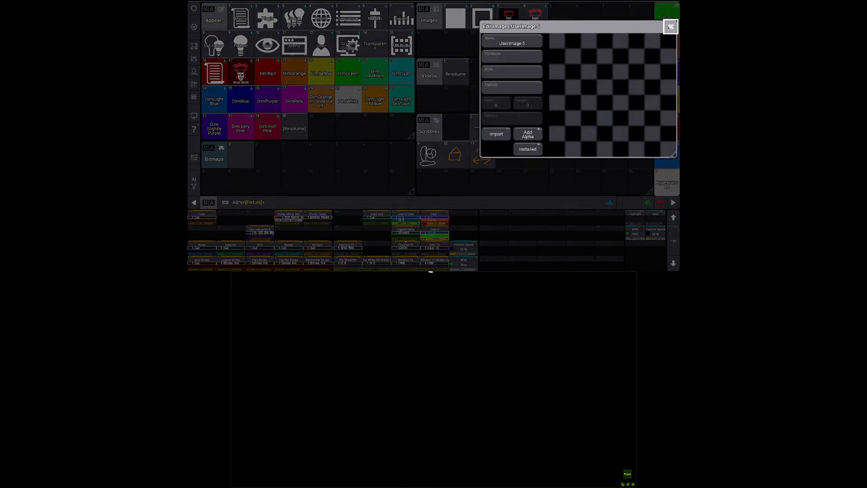
{"action": "left_click", "coordinate": [670, 27]}
{"action": "key", "text": "Delete"}
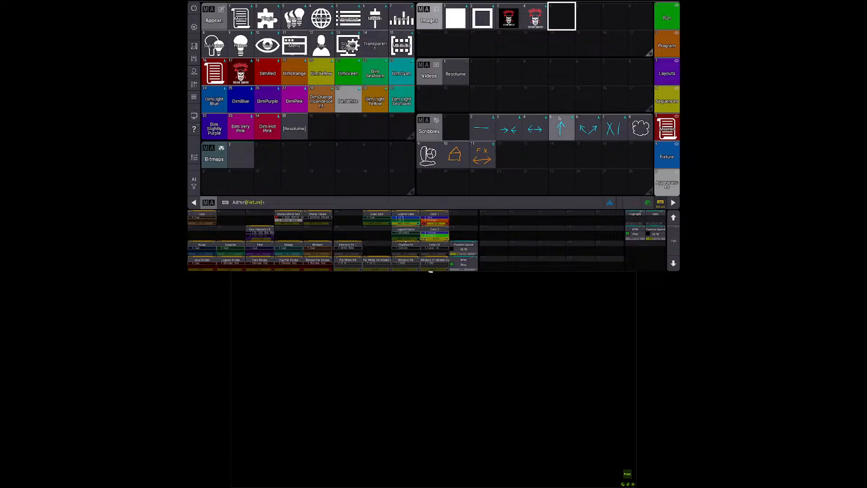
Step: Delete the Bitmaps and Scribbles pool windows from the Appearances view
{"action": "left_click", "coordinate": [208, 147]}
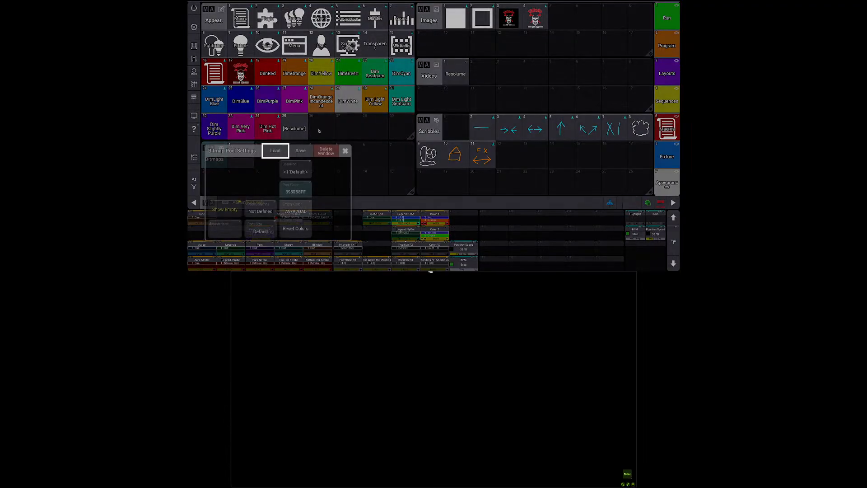
{"action": "left_click", "coordinate": [323, 149]}
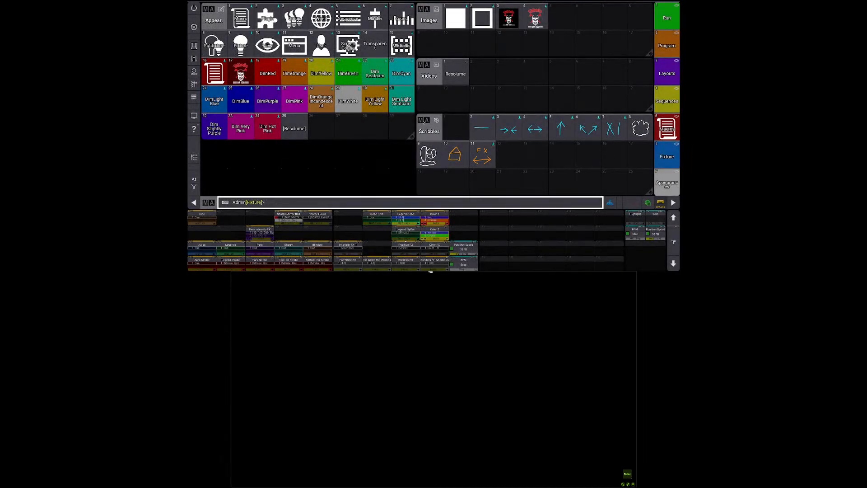
{"action": "left_click", "coordinate": [423, 122]}
{"action": "left_click", "coordinate": [541, 123]}
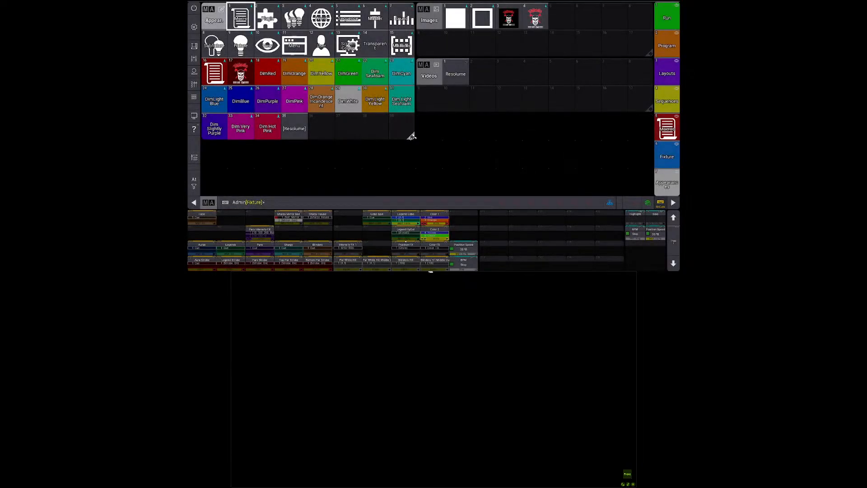
Step: Resize the Appearances pool to six columns at full height and stack Images and Videos beside it as single-row pools
{"action": "left_click_drag", "start_coordinate": [411, 137], "coordinate": [359, 192]}
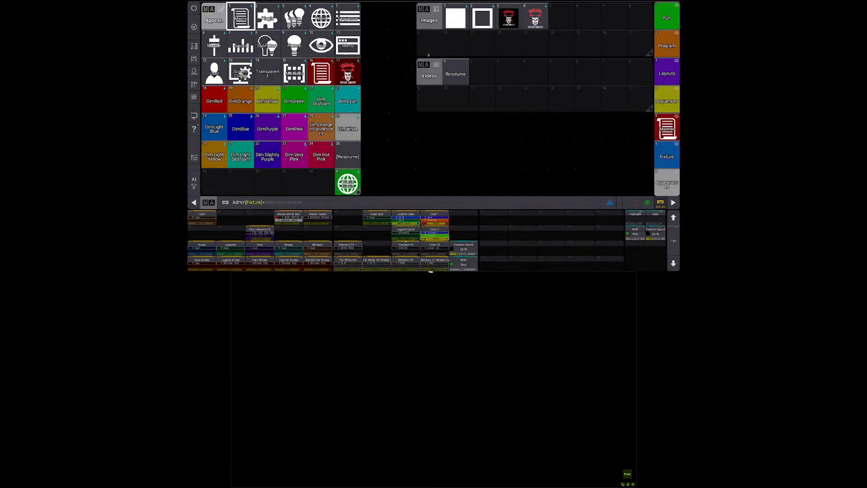
{"action": "left_click_drag", "start_coordinate": [427, 17], "coordinate": [373, 17]}
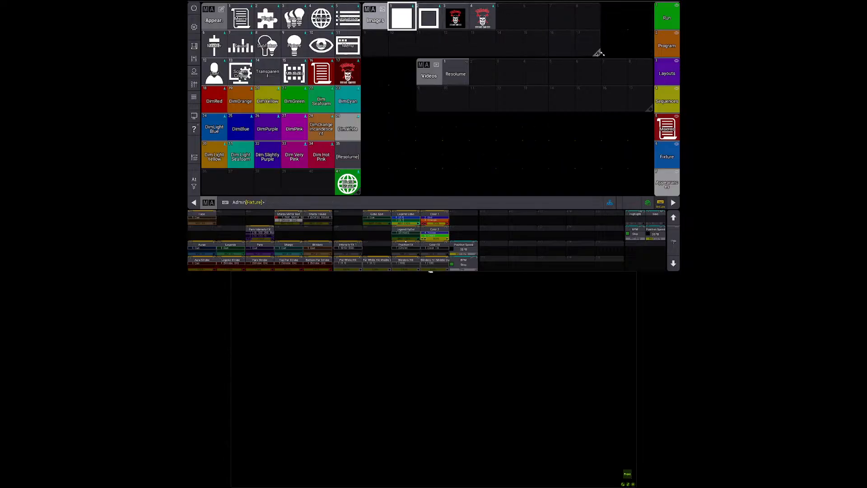
{"action": "left_click_drag", "start_coordinate": [598, 53], "coordinate": [627, 28]}
{"action": "left_click_drag", "start_coordinate": [456, 73], "coordinate": [384, 38]}
{"action": "left_click_drag", "start_coordinate": [594, 83], "coordinate": [652, 27]}
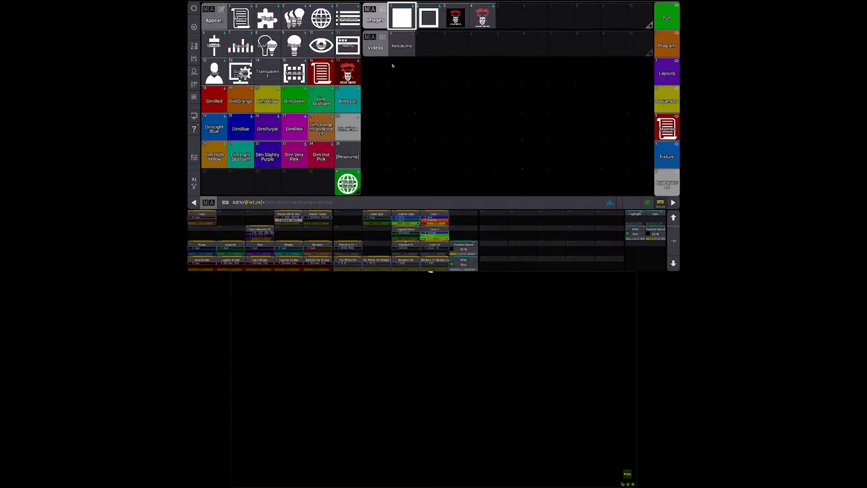
Step: Shift the Videos and Images pools two columns away from the Appearances pool and widen that pool to eight columns
{"action": "mouse_move", "coordinate": [368, 64]}
{"action": "left_mouse_down"}
{"action": "mouse_move", "coordinate": [653, 98]}
{"action": "mouse_move", "coordinate": [653, 88]}
{"action": "left_mouse_up"}
{"action": "left_click", "coordinate": [437, 104]}
{"action": "left_click_drag", "start_coordinate": [375, 45], "coordinate": [429, 45]}
{"action": "left_click_drag", "start_coordinate": [431, 12], "coordinate": [430, 12]}
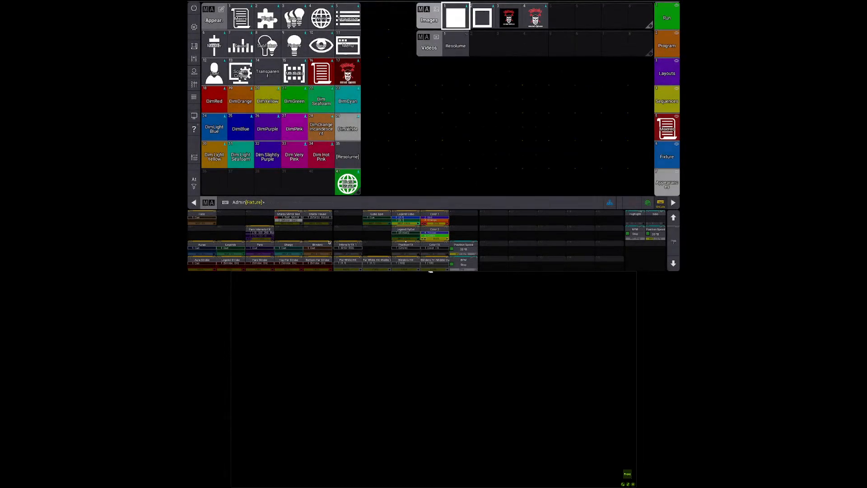
{"action": "left_click_drag", "start_coordinate": [358, 193], "coordinate": [415, 195]}
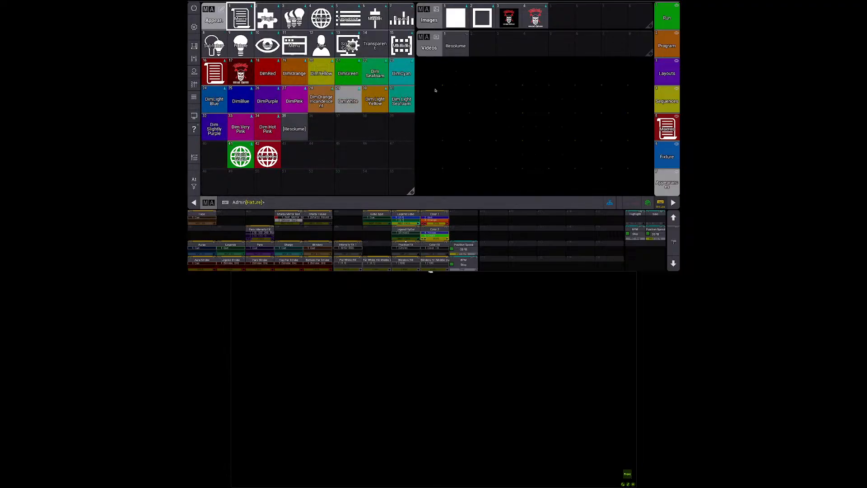
Step: Add a single-row Scribbles pool window directly below the Videos pool
{"action": "mouse_move", "coordinate": [416, 64]}
{"action": "left_mouse_down"}
{"action": "mouse_move", "coordinate": [532, 90]}
{"action": "mouse_move", "coordinate": [657, 86]}
{"action": "left_mouse_up"}
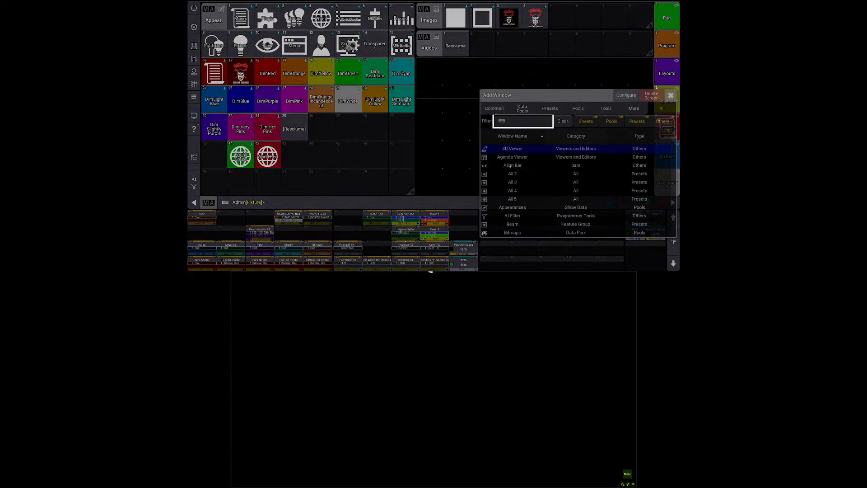
{"action": "type", "text": "scrib"}
{"action": "key", "text": "Return"}
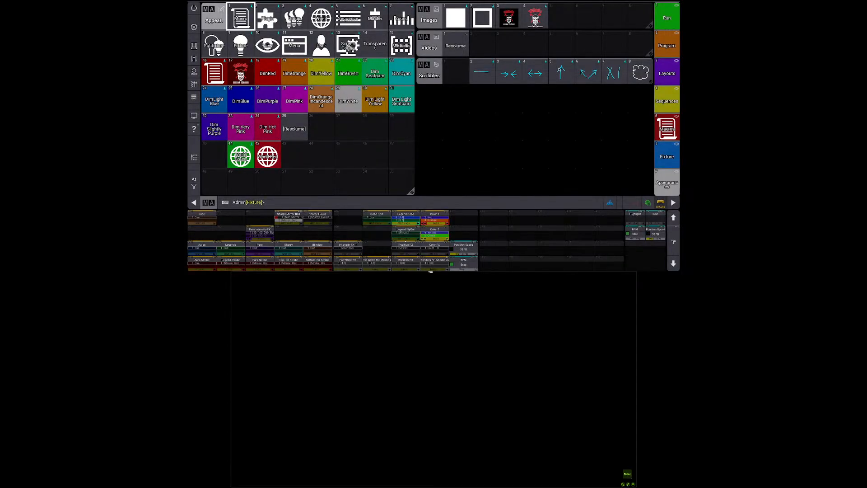
{"action": "scroll", "coordinate": [468, 74], "scroll_direction": "down", "scroll_amount": 4}
{"action": "scroll", "coordinate": [468, 73], "scroll_direction": "up", "scroll_amount": 4}
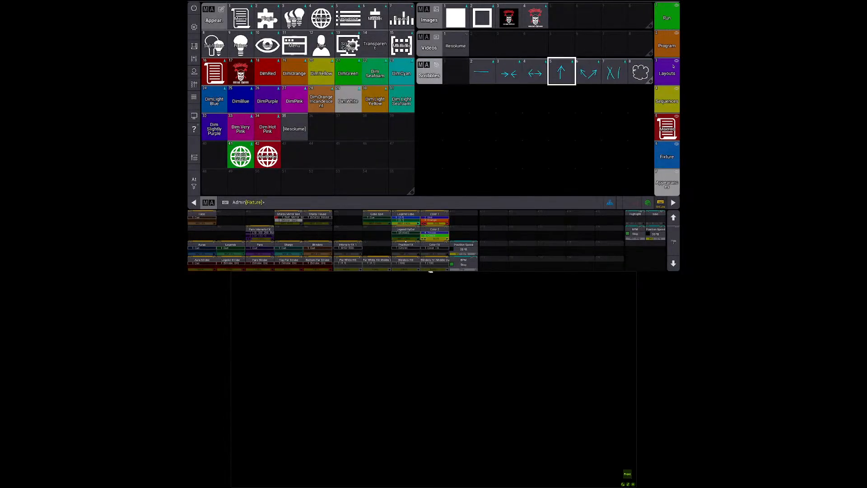
Step: Add a Symbols pool in the empty area below Scribbles and store the arrangement to the Appearances view button
{"action": "left_click", "coordinate": [453, 96]}
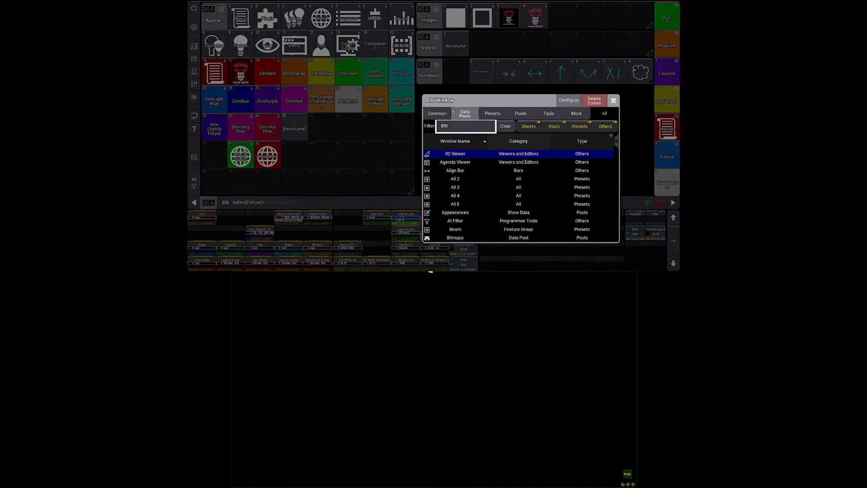
{"action": "type", "text": "symb"}
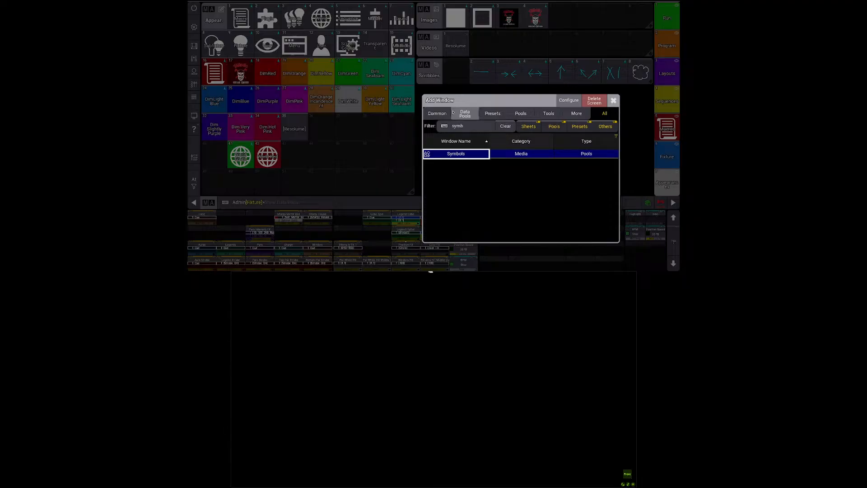
{"action": "key", "text": "Return"}
{"action": "left_click", "coordinate": [667, 183]}
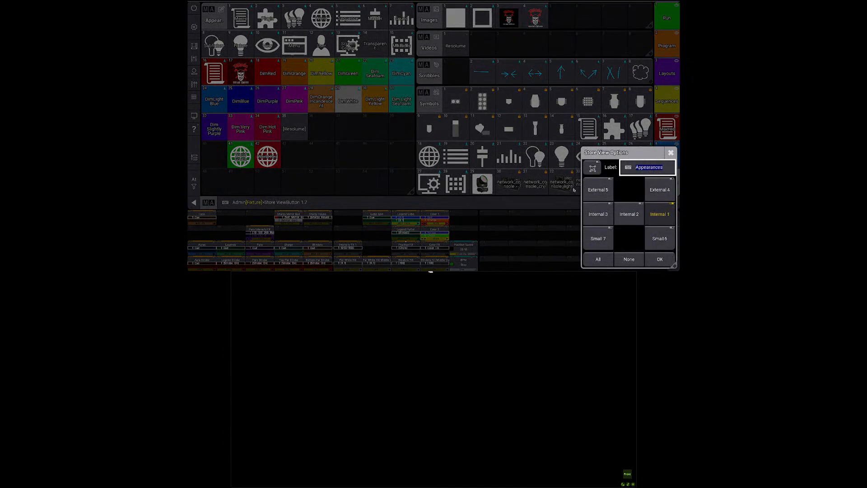
{"action": "left_click", "coordinate": [654, 261]}
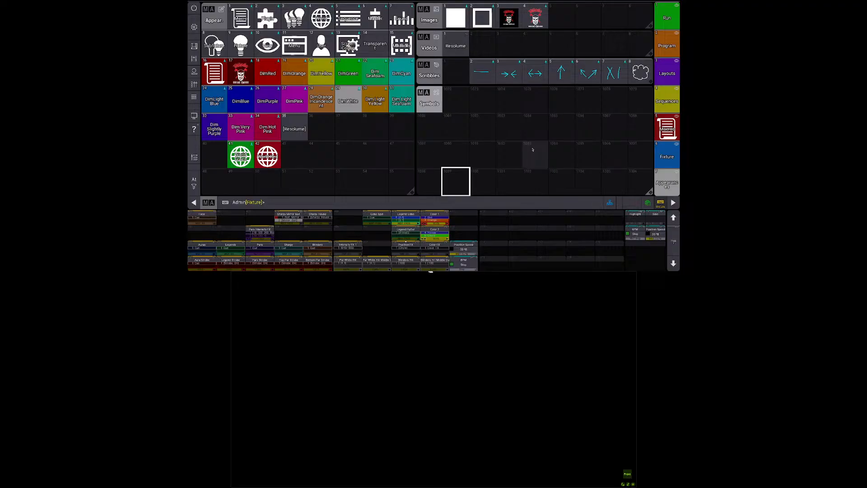
Step: Bring the Symbols pool to slot 5001 and overwrite the stored Appearances view with this position
{"action": "scroll", "coordinate": [532, 149], "scroll_direction": "up", "scroll_amount": 10}
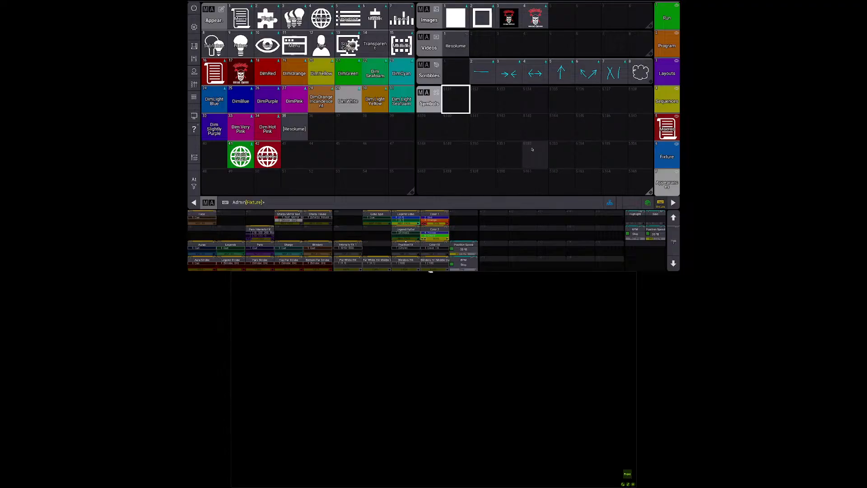
{"action": "scroll", "coordinate": [532, 149], "scroll_direction": "down", "scroll_amount": 10}
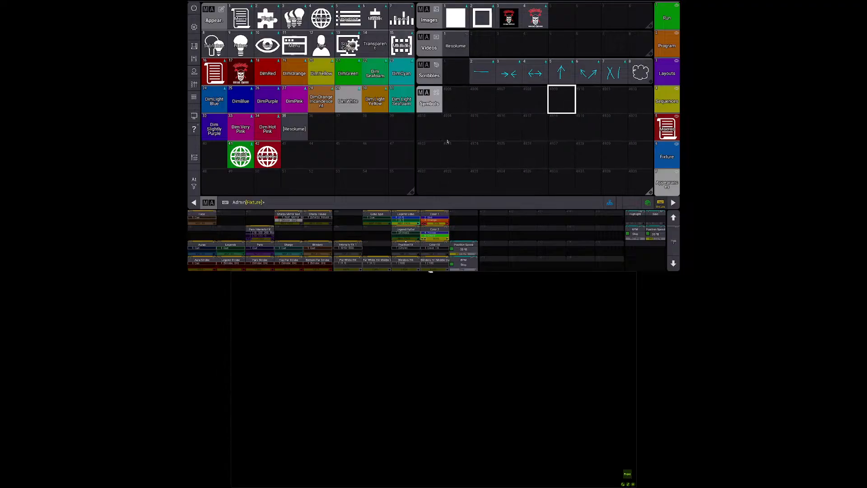
{"action": "scroll", "coordinate": [463, 118], "scroll_direction": "down", "scroll_amount": 5}
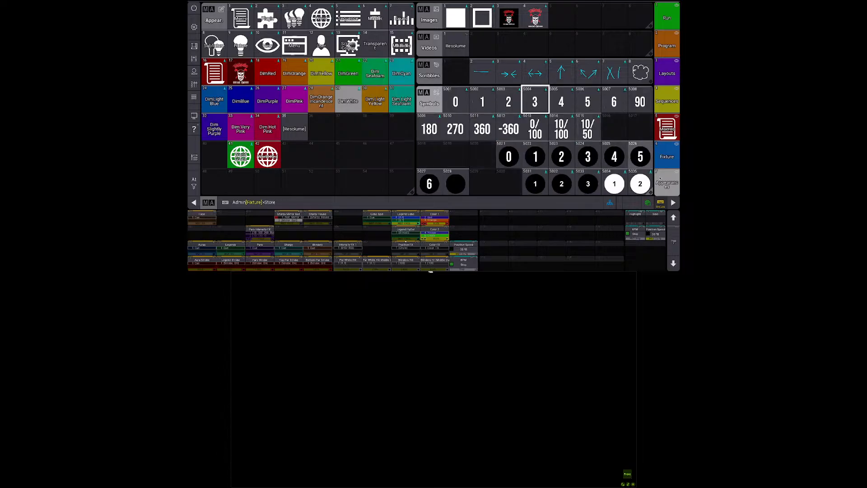
{"action": "right_click", "coordinate": [667, 183]}
{"action": "left_click", "coordinate": [659, 259]}
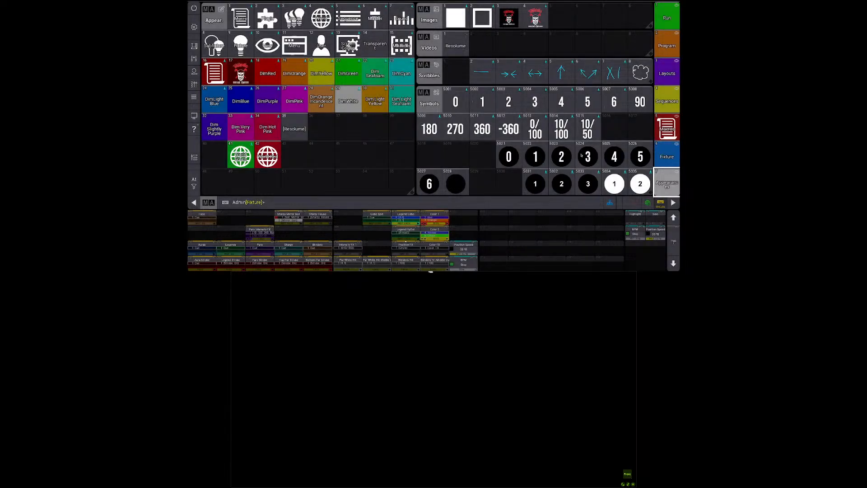
Step: Import the circle.png image from the symbol library into empty symbol slot 5016
{"action": "right_click", "coordinate": [613, 128]}
{"action": "left_click", "coordinate": [496, 243]}
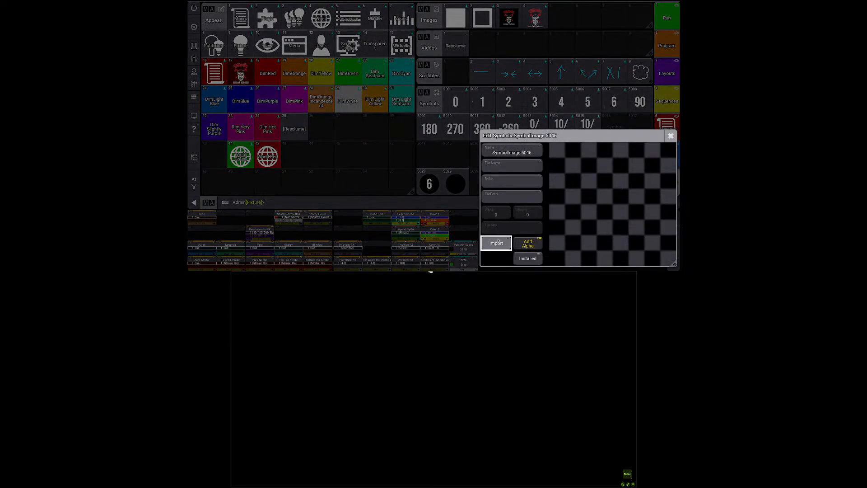
{"action": "type", "text": "circ"}
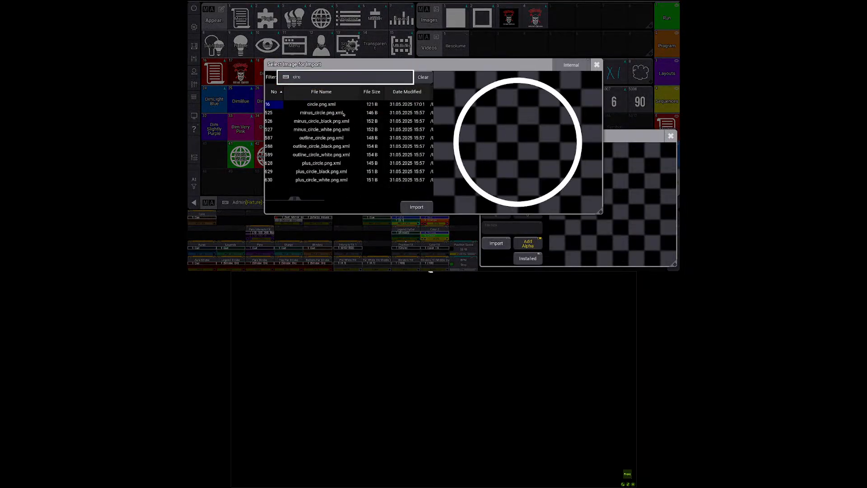
{"action": "left_click", "coordinate": [343, 113]}
{"action": "left_click", "coordinate": [340, 130]}
{"action": "left_click", "coordinate": [337, 179]}
{"action": "left_click", "coordinate": [337, 105]}
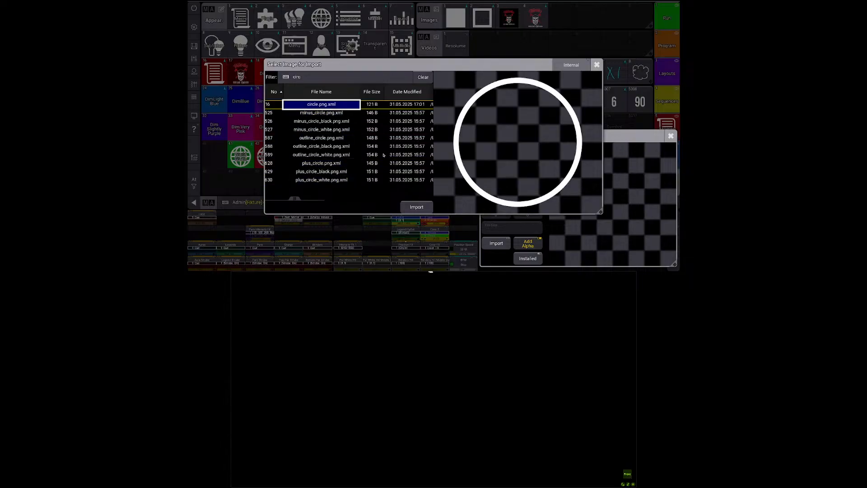
{"action": "left_click", "coordinate": [408, 206]}
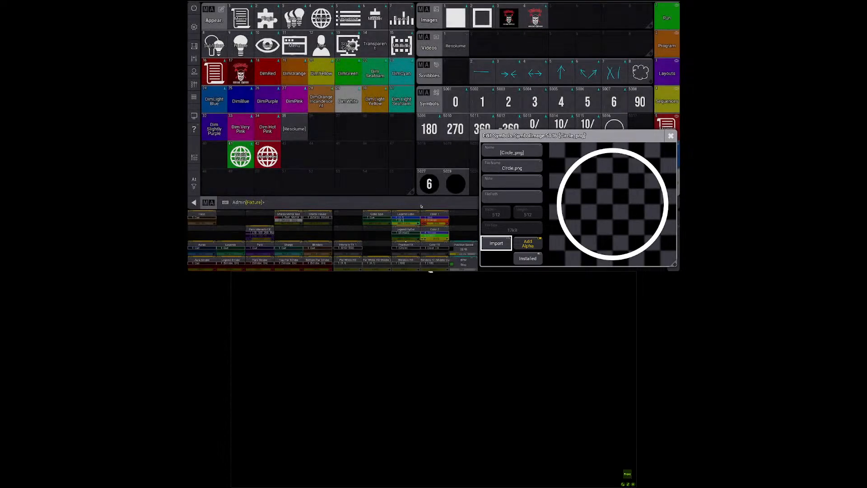
{"action": "left_click", "coordinate": [670, 135]}
Step: Import the pan.png image from the symbol library into symbol slot 5017
{"action": "left_click", "coordinate": [629, 130]}
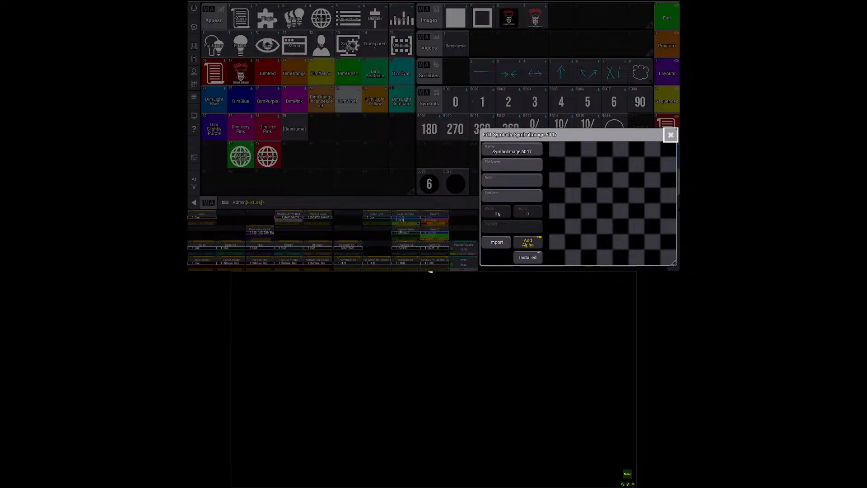
{"action": "left_click", "coordinate": [495, 243]}
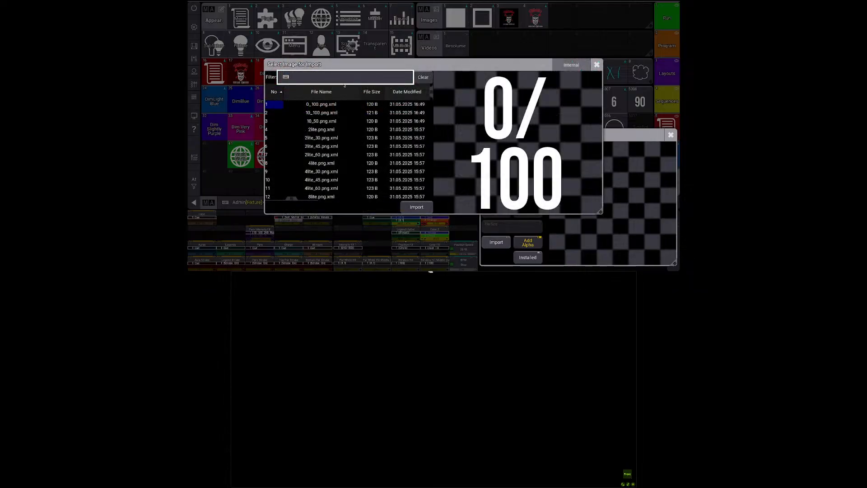
{"action": "type", "text": "pan"}
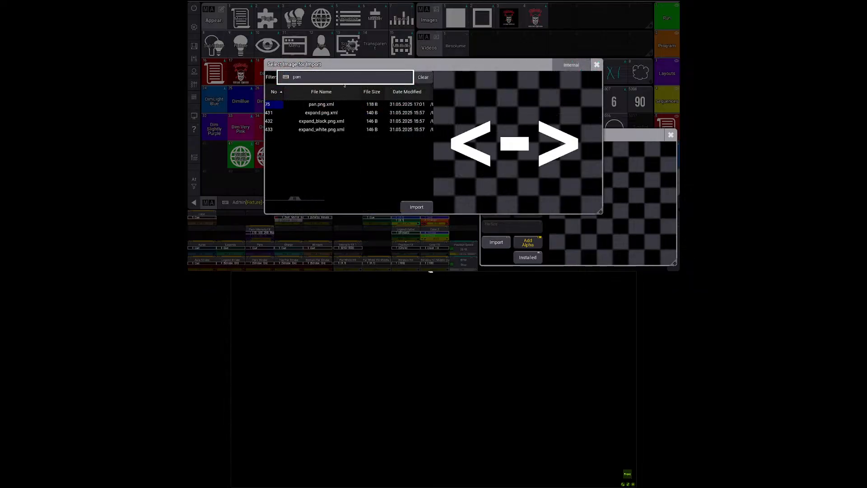
{"action": "left_click", "coordinate": [329, 106]}
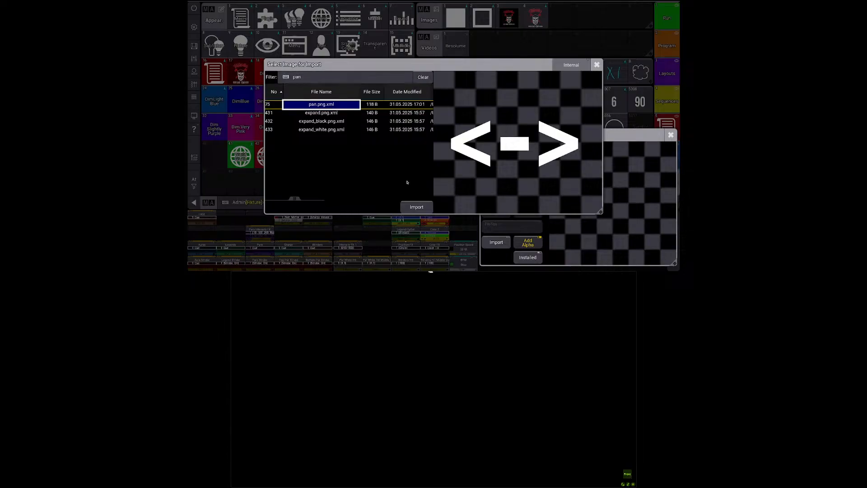
{"action": "key", "text": "Down"}
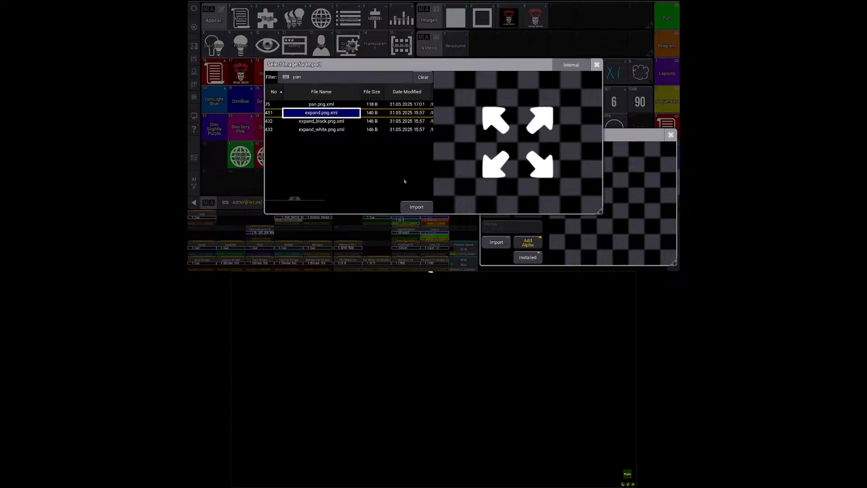
{"action": "key", "text": "Down"}
{"action": "key", "text": "Down"}
{"action": "key", "text": "Up"}
{"action": "key", "text": "Up"}
{"action": "key", "text": "Up"}
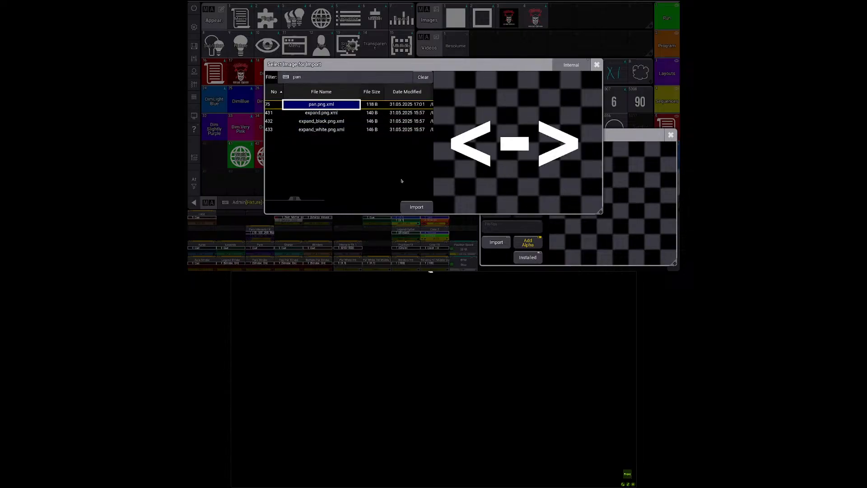
{"action": "left_click", "coordinate": [409, 208]}
{"action": "left_click", "coordinate": [671, 135]}
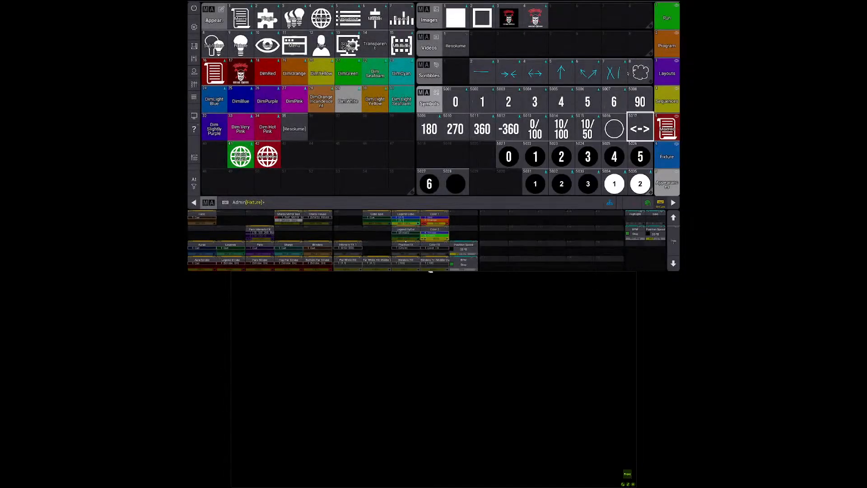
Step: Examine the Circle cue's recipe in the Position FX sequence of the SeqTemp view
{"action": "left_click_drag", "start_coordinate": [640, 74], "coordinate": [510, 74]}
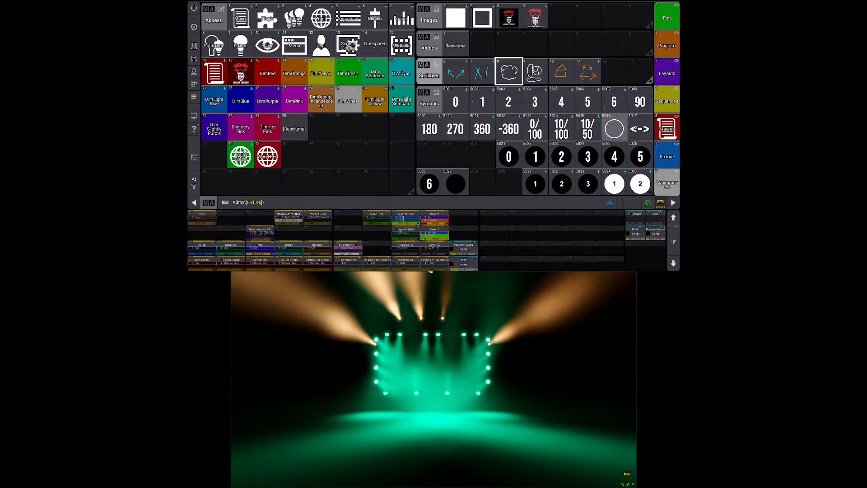
{"action": "left_click", "coordinate": [667, 100]}
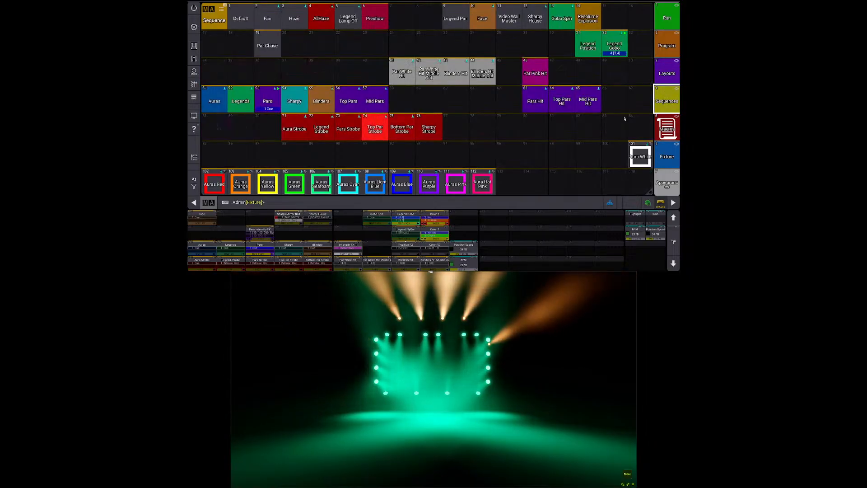
{"action": "scroll", "coordinate": [667, 135], "scroll_direction": "down", "scroll_amount": 3}
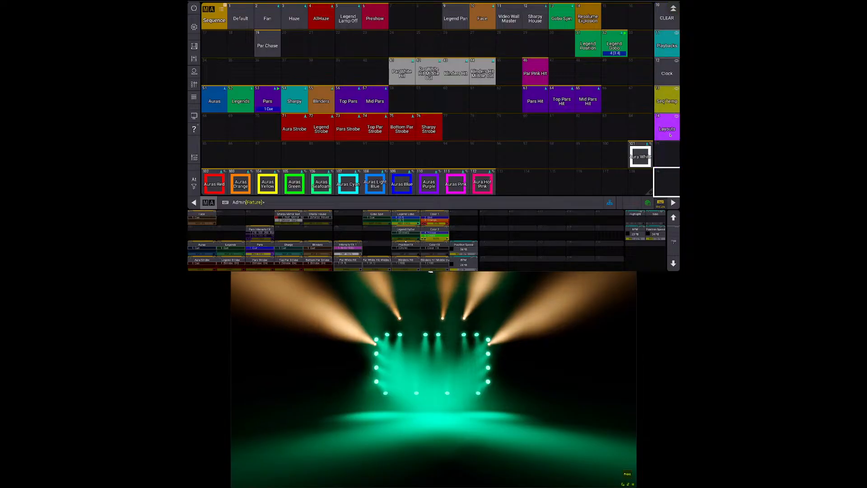
{"action": "left_click", "coordinate": [671, 134]}
{"action": "left_click", "coordinate": [667, 101]}
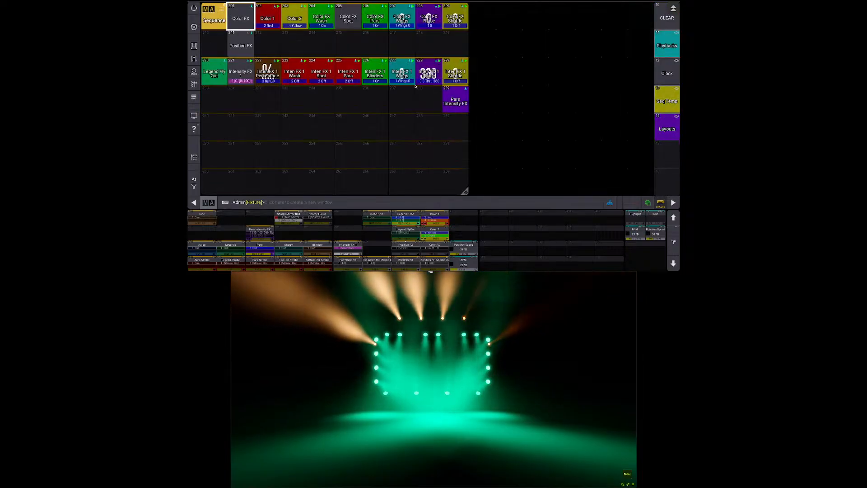
{"action": "left_click_drag", "start_coordinate": [241, 45], "coordinate": [263, 45]}
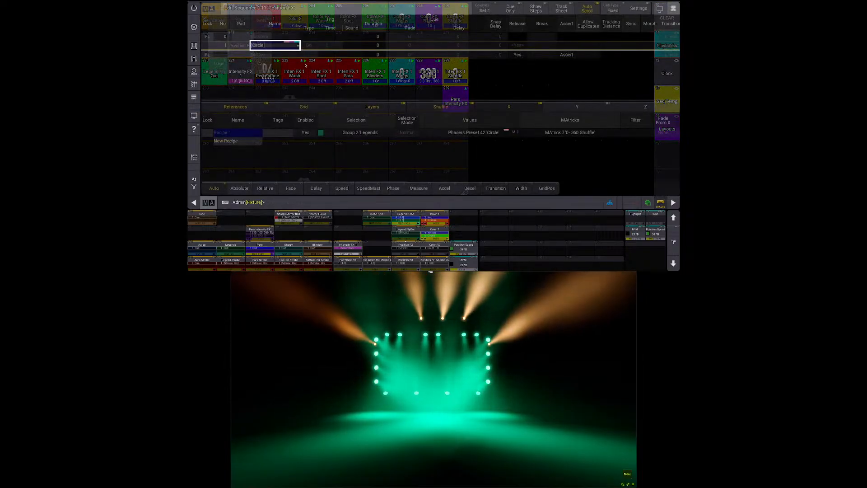
{"action": "left_click", "coordinate": [456, 132]}
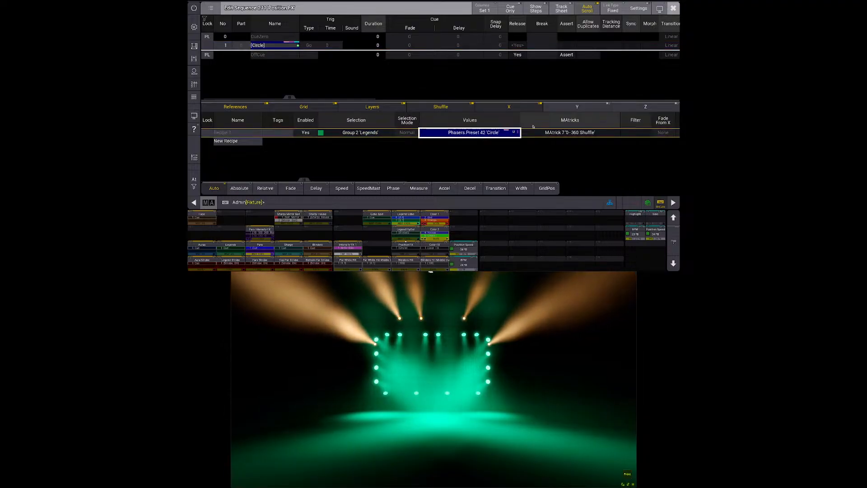
{"action": "key", "text": "Escape"}
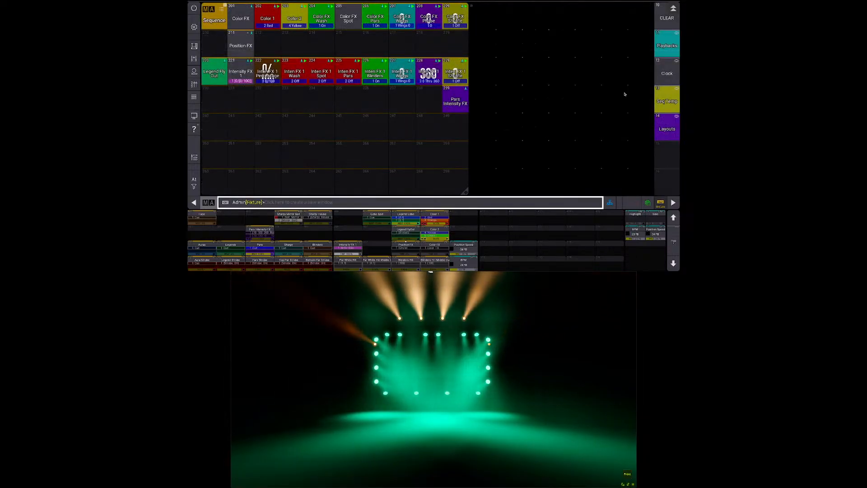
Step: Add a Position preset pool in the empty area beside the Sequence pool
{"action": "mouse_move", "coordinate": [624, 94]}
{"action": "left_mouse_down"}
{"action": "mouse_move", "coordinate": [653, 99]}
{"action": "mouse_move", "coordinate": [653, 87]}
{"action": "left_mouse_up"}
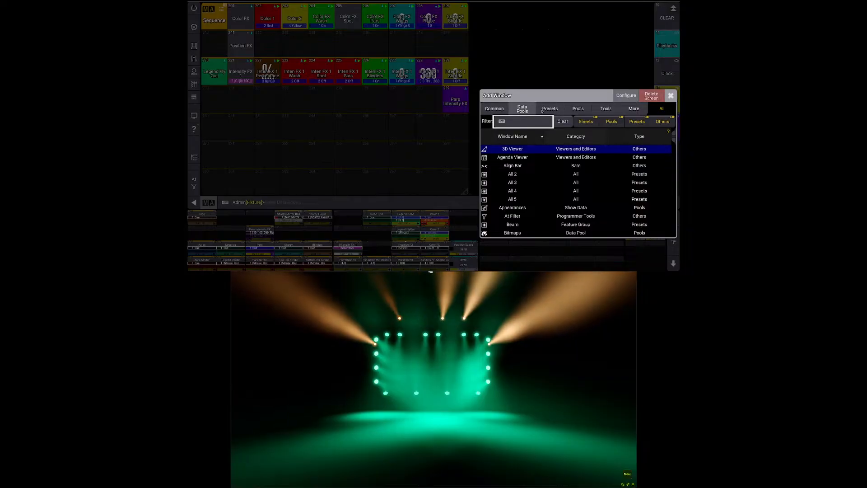
{"action": "left_click", "coordinate": [549, 109]}
{"action": "left_click", "coordinate": [556, 149]}
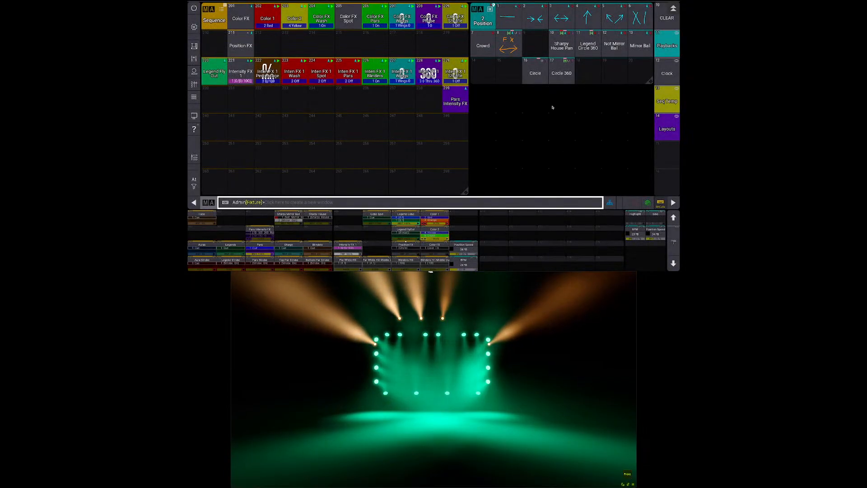
Step: Add a Phasers preset pool directly below the Position pool and bring its Circle and Pan Sin presets into view
{"action": "left_click", "coordinate": [482, 98]}
{"action": "left_click", "coordinate": [504, 154]}
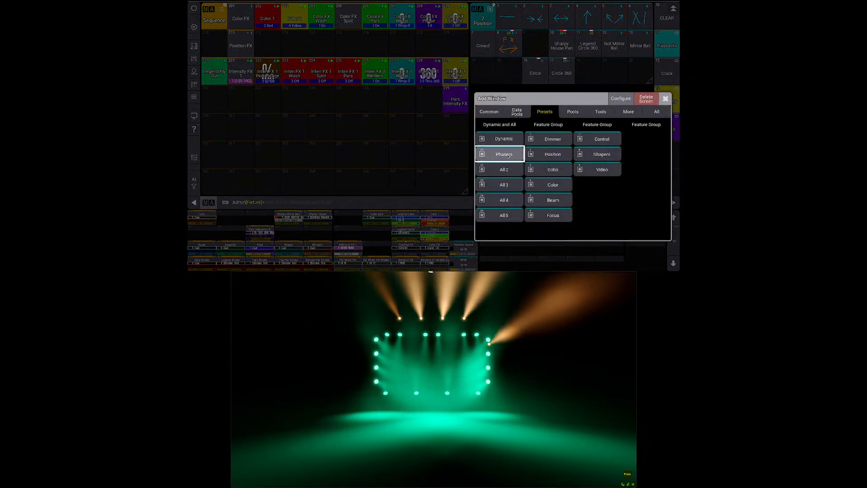
{"action": "scroll", "coordinate": [574, 166], "scroll_direction": "down", "scroll_amount": 8}
{"action": "scroll", "coordinate": [572, 167], "scroll_direction": "up", "scroll_amount": 6}
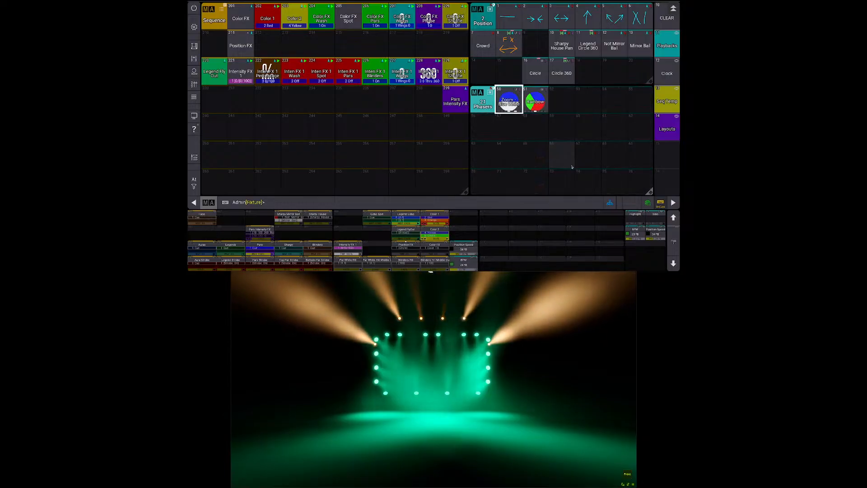
{"action": "scroll", "coordinate": [572, 167], "scroll_direction": "down", "scroll_amount": 1}
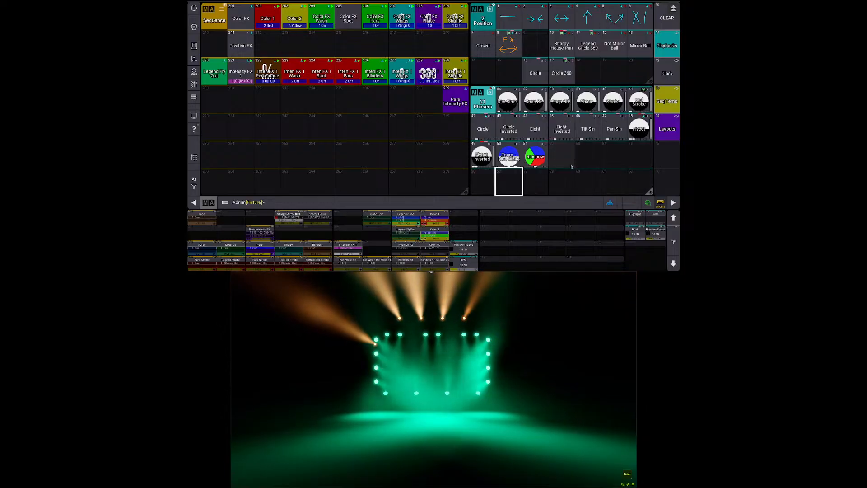
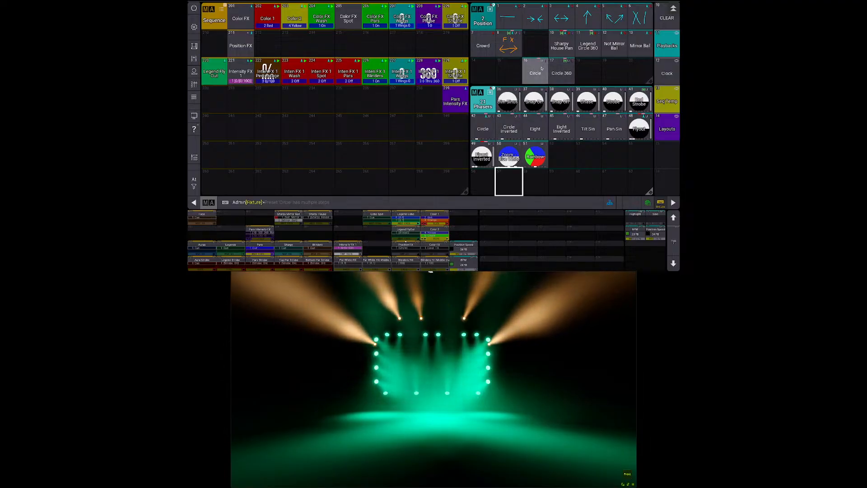
Step: Delete the Circle and Circle 360 presets from the Position pool
{"action": "left_click", "coordinate": [541, 68]}
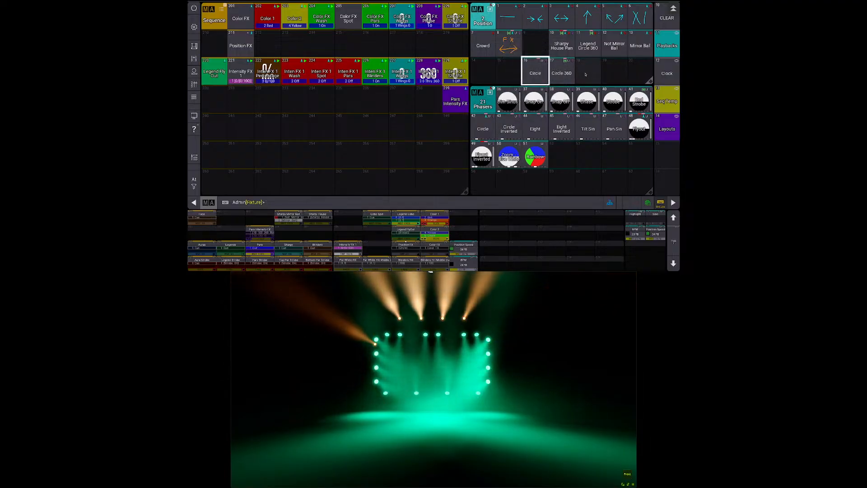
{"action": "key", "text": "Delete"}
{"action": "left_click", "coordinate": [542, 73]}
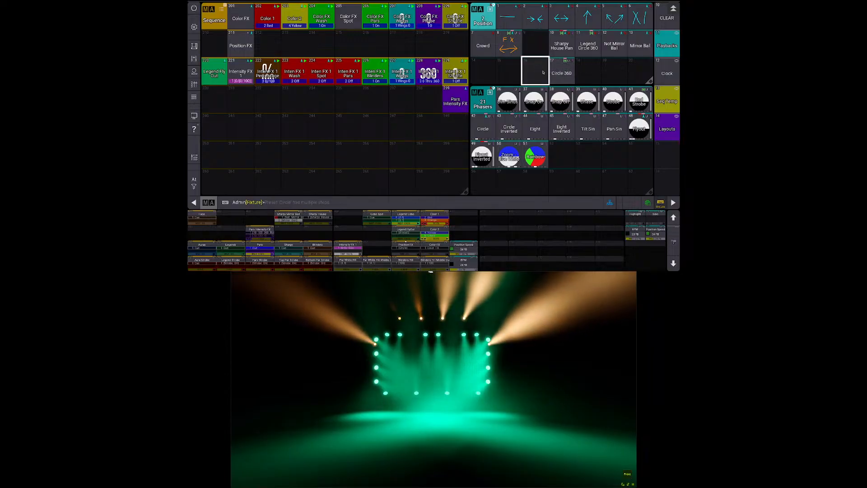
{"action": "key", "text": "Delete"}
{"action": "left_click", "coordinate": [561, 70]}
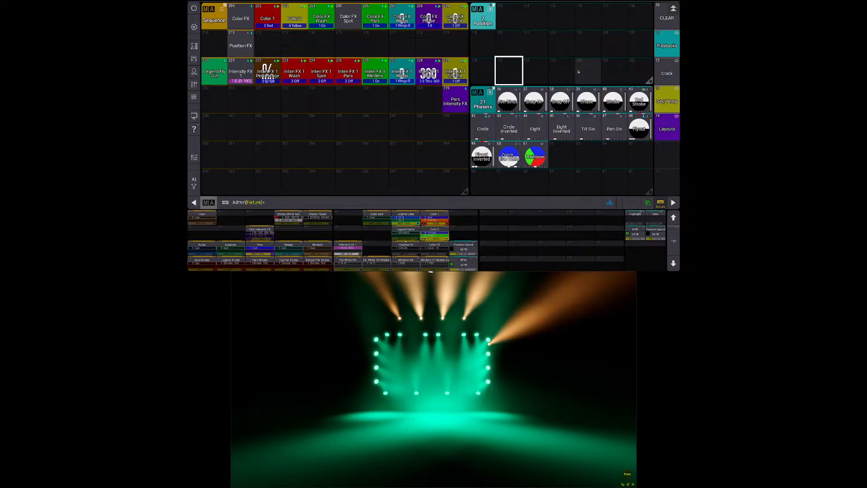
Step: Copy the Circle phaser preset to Position preset 2.101 and check the command in the command line history
{"action": "scroll", "coordinate": [551, 45], "scroll_direction": "up", "scroll_amount": 1}
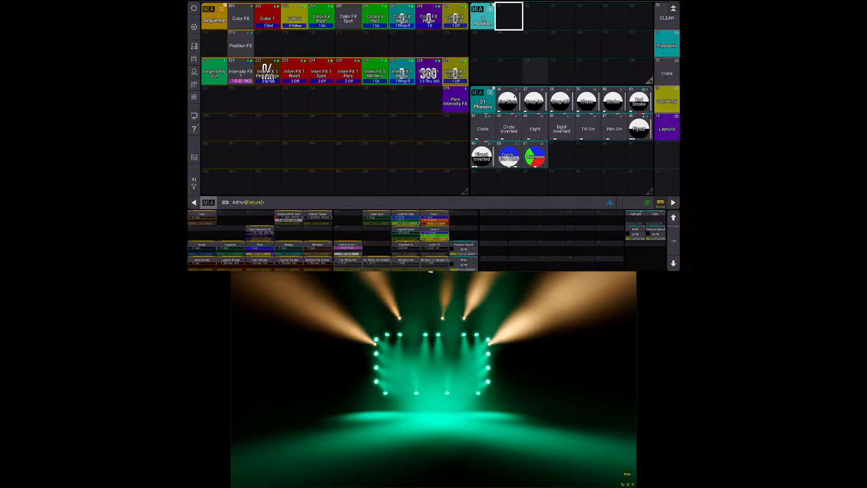
{"action": "key", "text": "c"}
{"action": "left_click", "coordinate": [483, 128]}
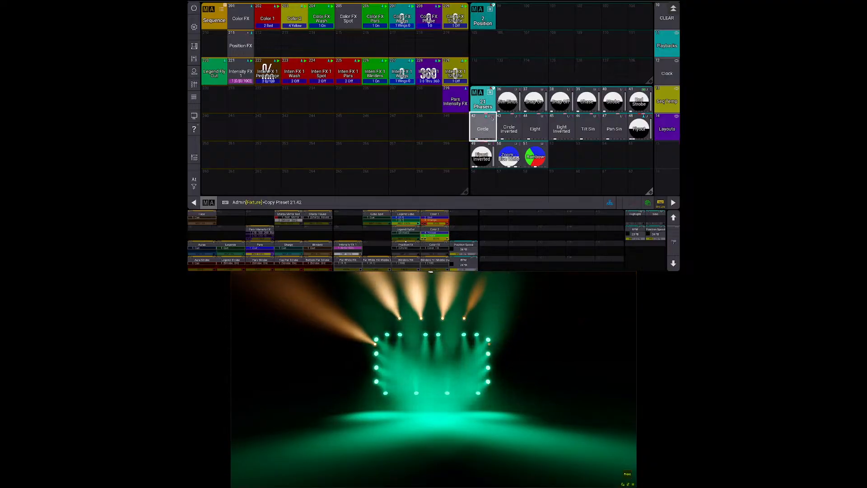
{"action": "left_click", "coordinate": [561, 16]}
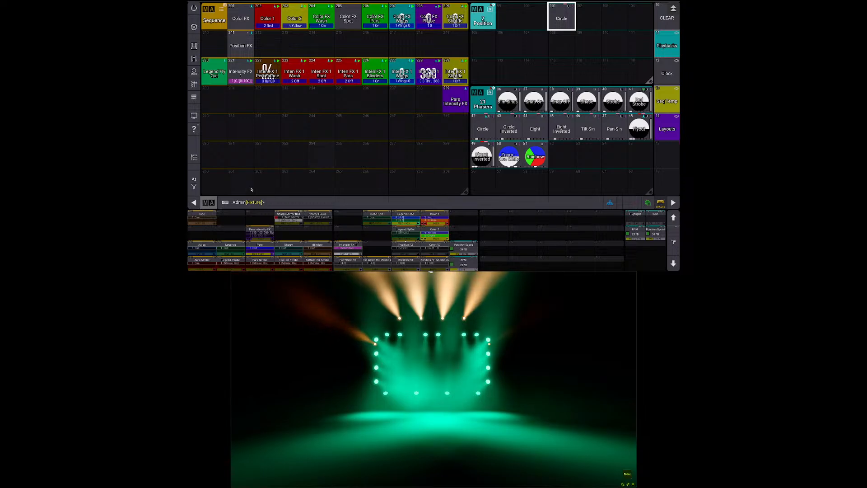
{"action": "left_click", "coordinate": [209, 202]}
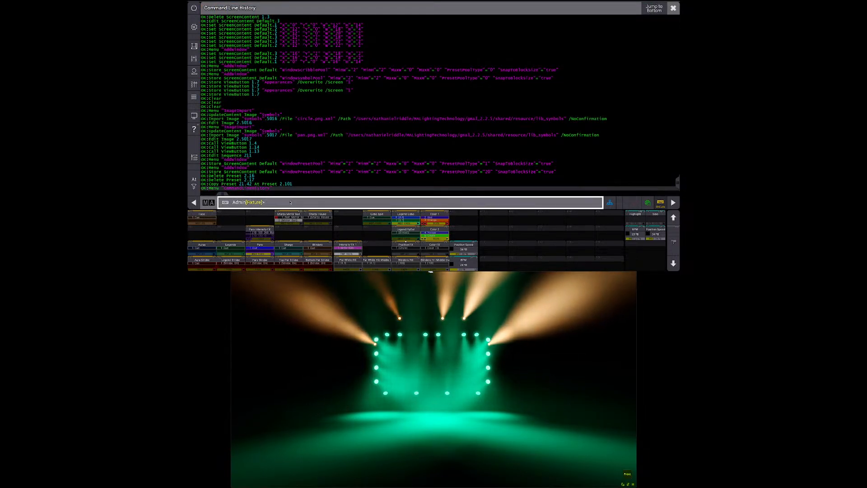
{"action": "left_click", "coordinate": [290, 202]}
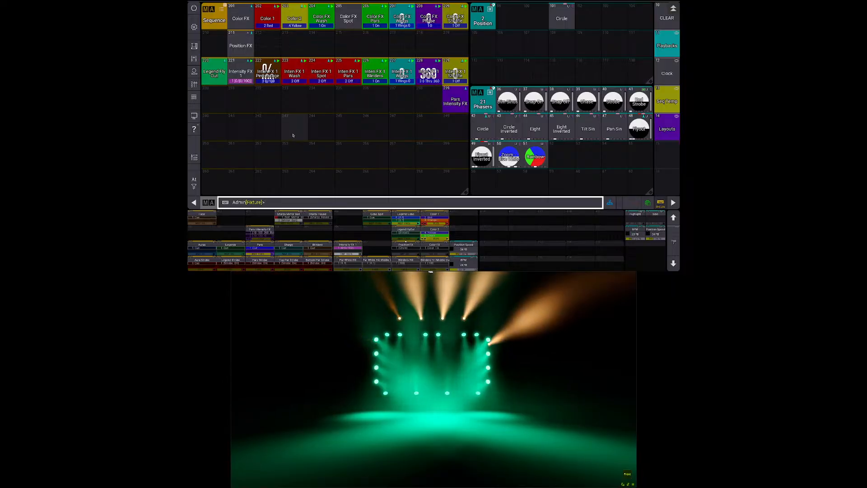
Step: Examine the cues of the Legend Pan sequence and return to the first presets of the Position pool
{"action": "scroll", "coordinate": [291, 132], "scroll_direction": "up", "scroll_amount": 8}
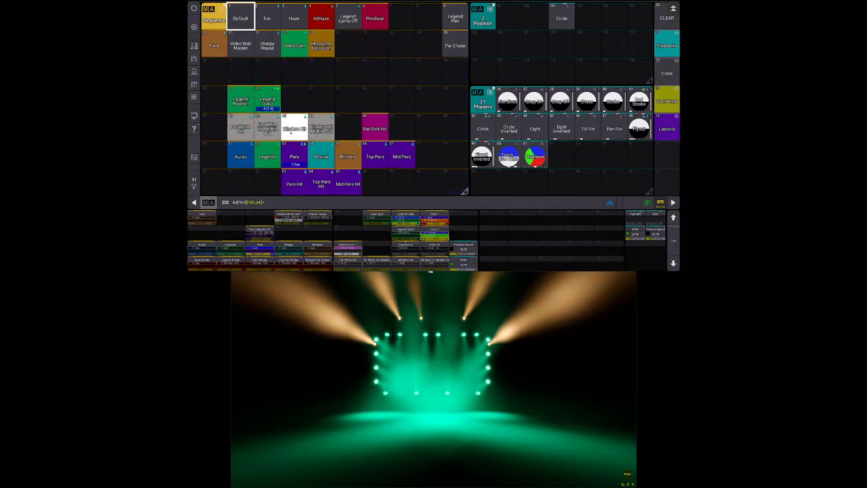
{"action": "left_click_drag", "start_coordinate": [456, 17], "coordinate": [433, 13]}
{"action": "scroll", "coordinate": [272, 52], "scroll_direction": "up", "scroll_amount": 2}
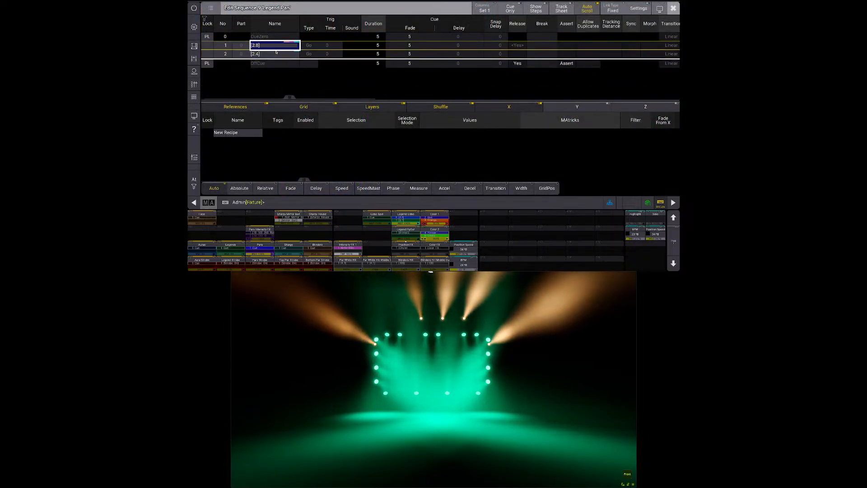
{"action": "key", "text": "Escape"}
{"action": "scroll", "coordinate": [542, 54], "scroll_direction": "up", "scroll_amount": 5}
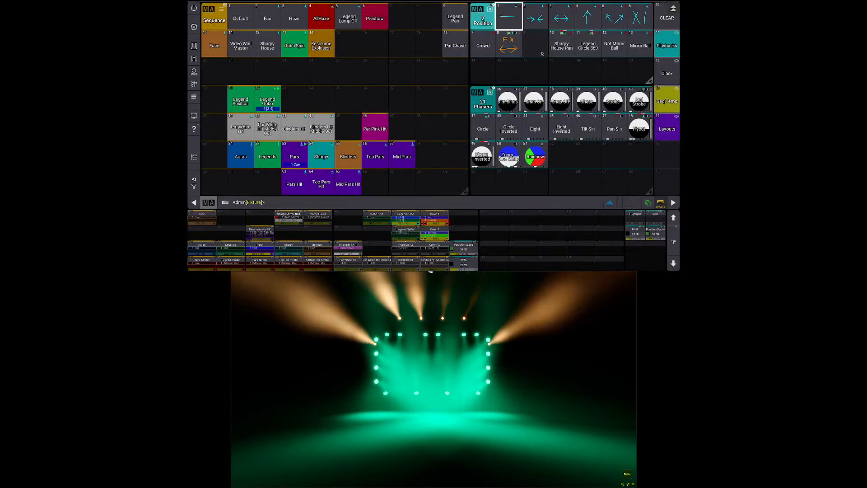
Step: Move the orange FX arrow preset from Position slot 8 to slot 102 and inspect its preset settings
{"action": "left_click", "coordinate": [508, 50]}
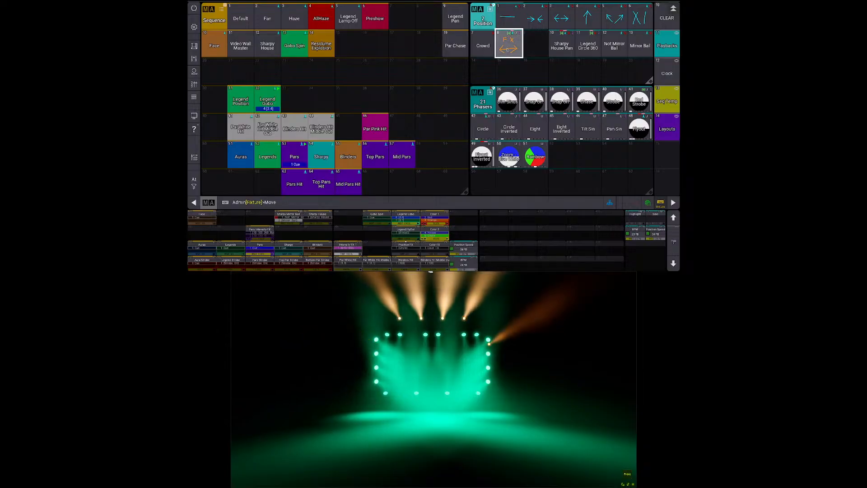
{"action": "left_click", "coordinate": [507, 50]}
{"action": "scroll", "coordinate": [519, 52], "scroll_direction": "down", "scroll_amount": 3}
{"action": "scroll", "coordinate": [522, 52], "scroll_direction": "down", "scroll_amount": 3}
{"action": "left_click", "coordinate": [588, 43]}
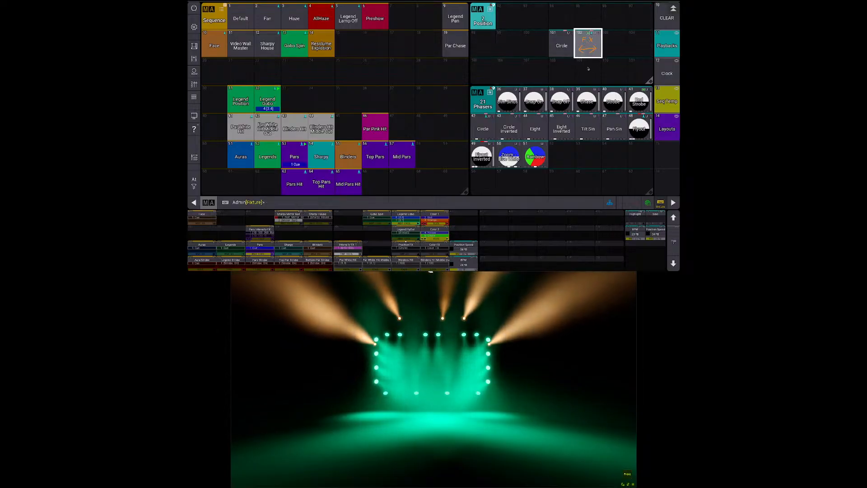
{"action": "left_click_drag", "start_coordinate": [588, 47], "coordinate": [569, 48]}
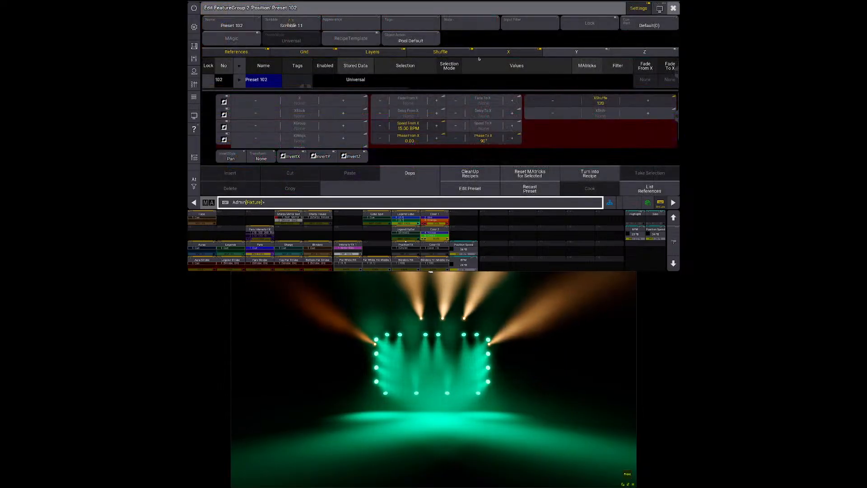
{"action": "key", "text": "Escape"}
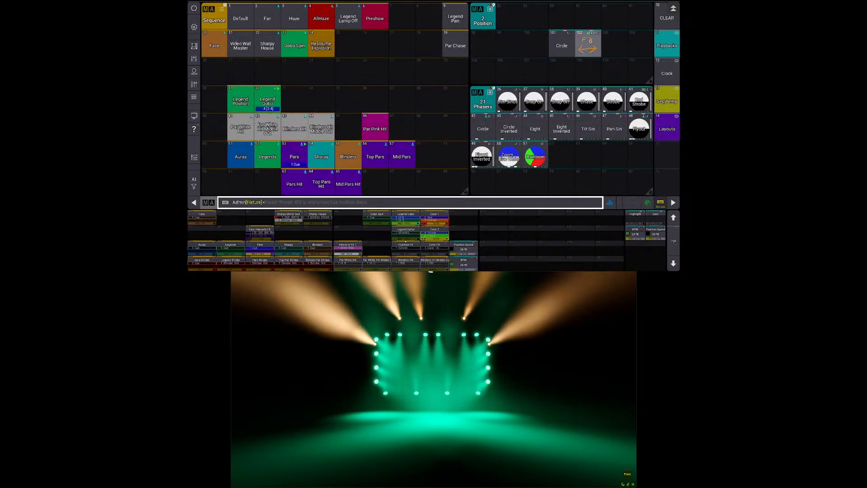
Step: Delete the orange FX arrow preset from Position slot 102
{"action": "scroll", "coordinate": [588, 42], "scroll_direction": "up", "scroll_amount": 3}
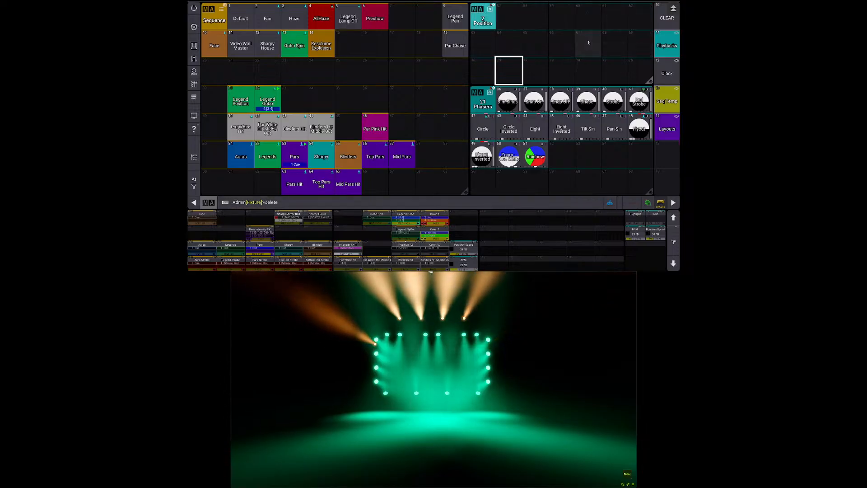
{"action": "scroll", "coordinate": [595, 41], "scroll_direction": "down", "scroll_amount": 3}
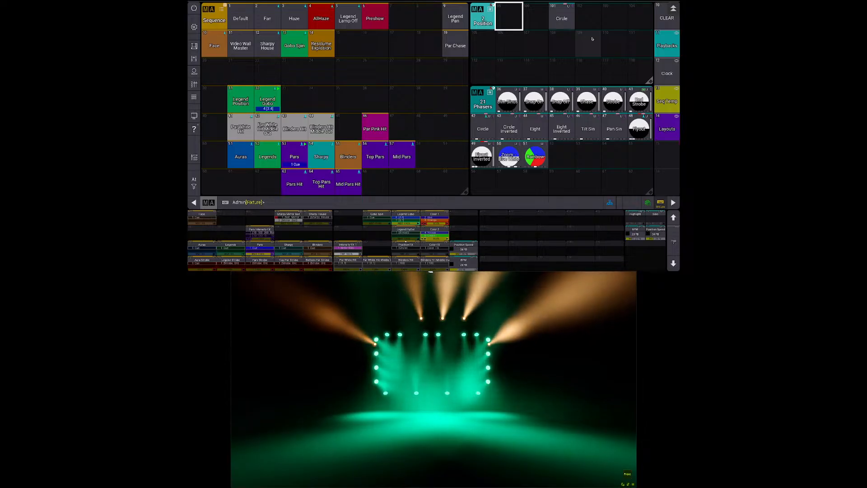
{"action": "key", "text": "Escape"}
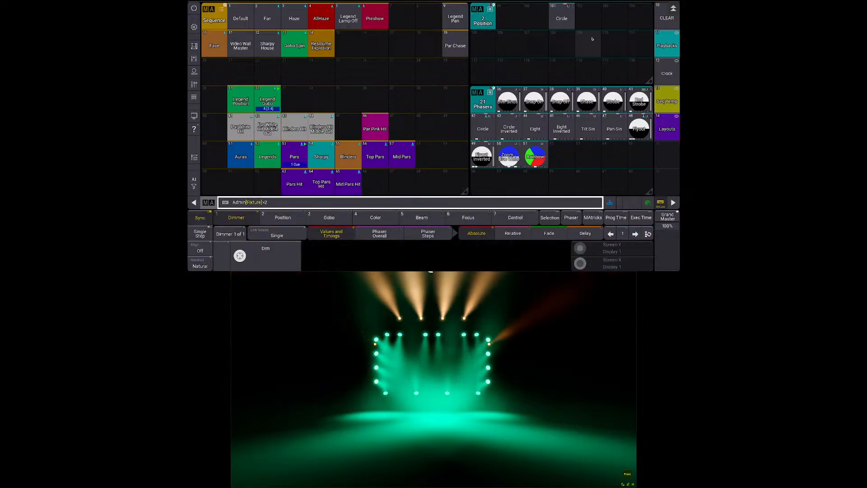
{"action": "type", "text": "2"}
{"action": "key", "text": "Return"}
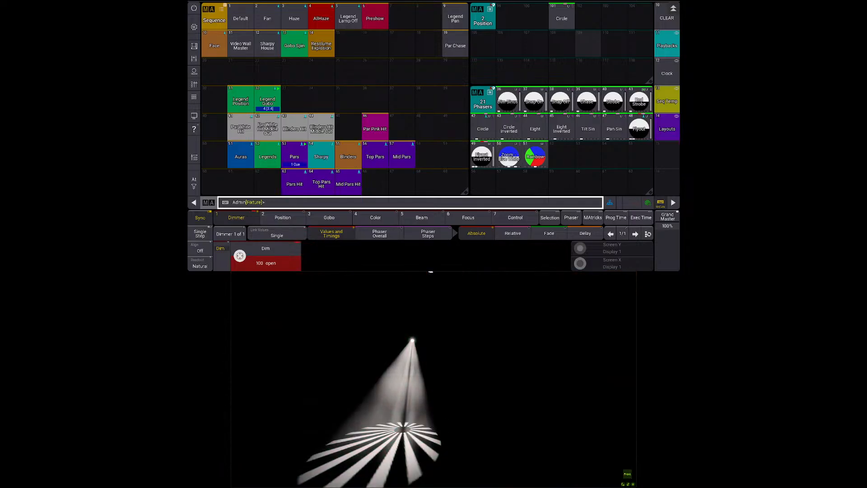
{"action": "key", "text": "BackSpace"}
{"action": "key", "text": "BackSpace"}
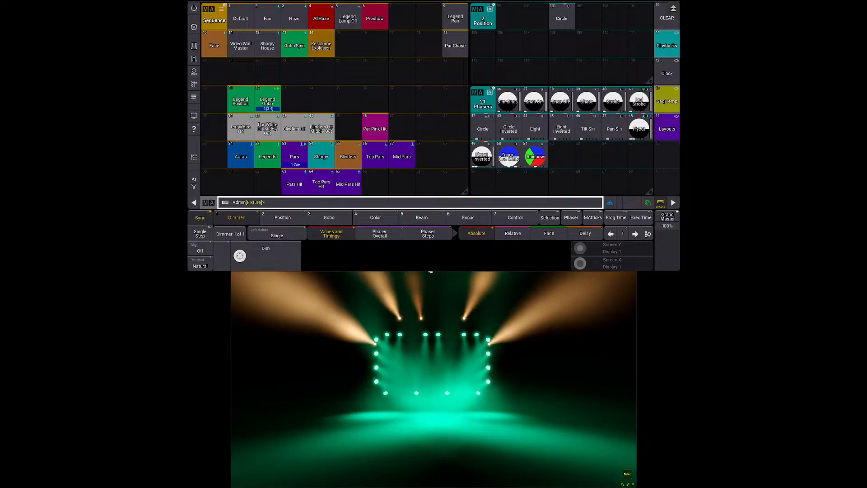
Step: Select a single fixture and set its relative pan to -15 and relative tilt to 0
{"action": "type", "text": "3"}
{"action": "key", "text": "Return"}
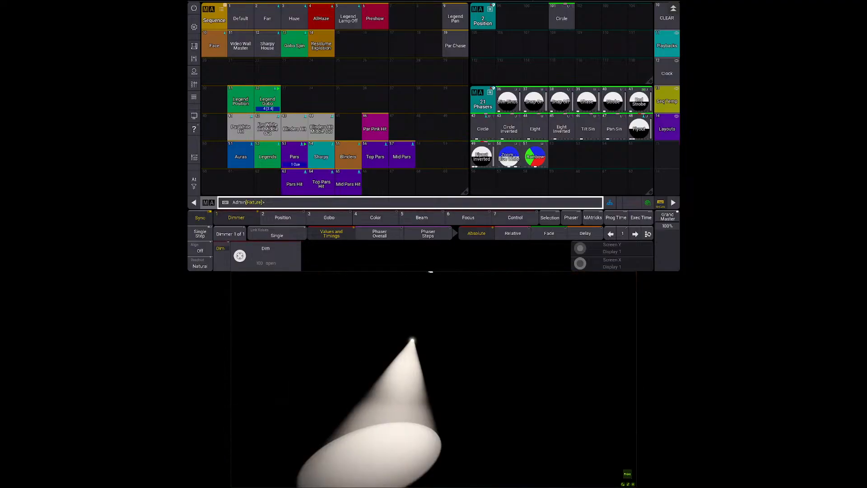
{"action": "left_click", "coordinate": [282, 217]}
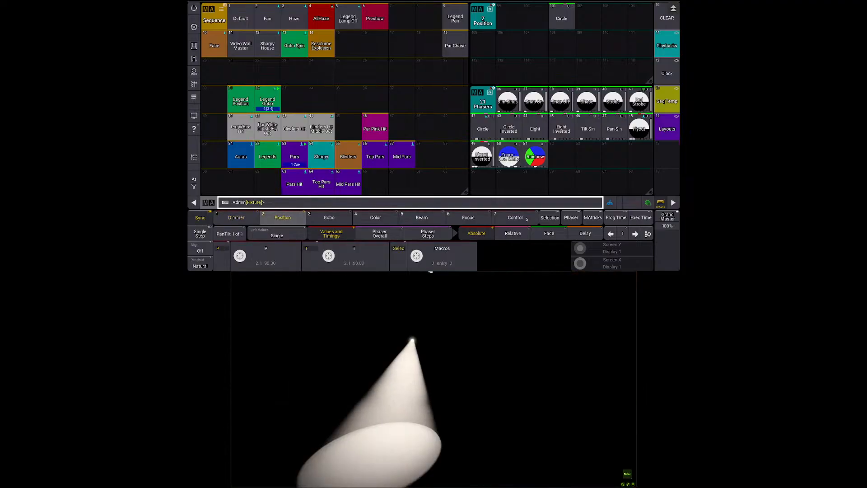
{"action": "left_click", "coordinate": [512, 233]}
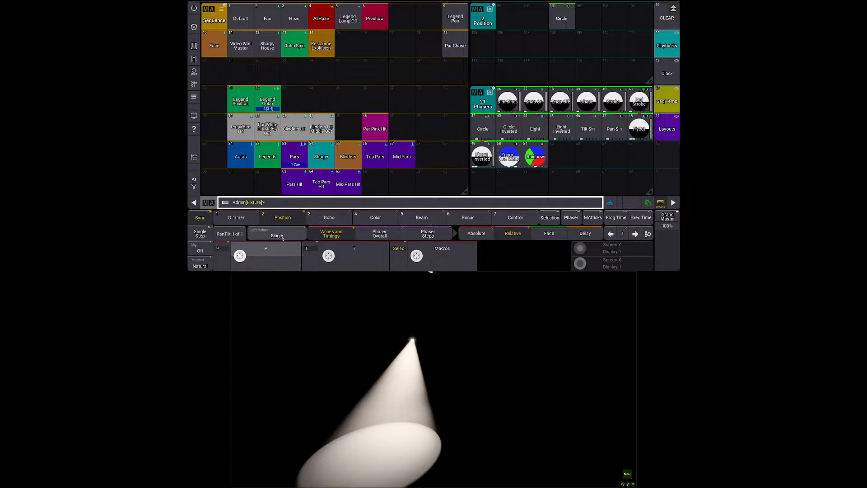
{"action": "left_click", "coordinate": [355, 259]}
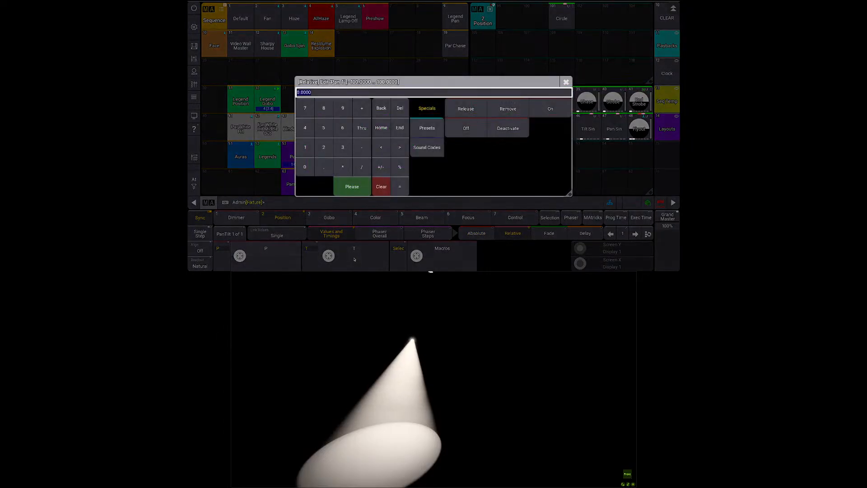
{"action": "key", "text": "Return"}
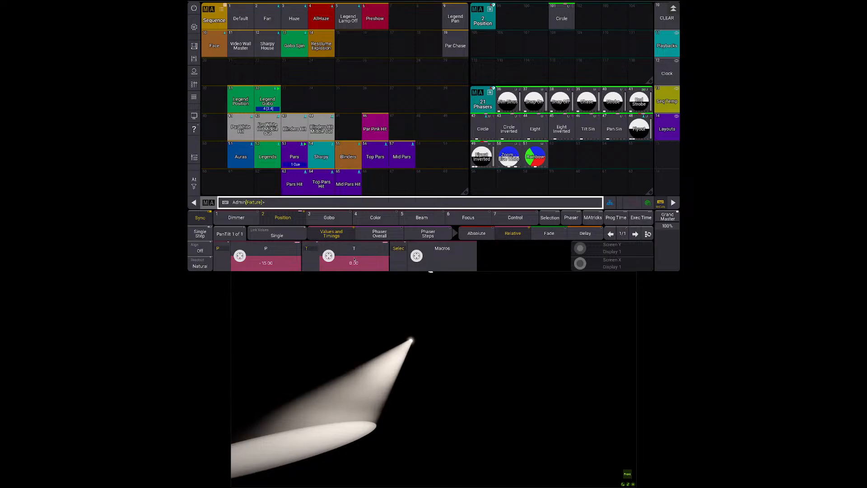
Step: Add a second phaser step with relative pan 15 and relative tilt 0
{"action": "left_click", "coordinate": [281, 262]}
{"action": "type", "text": "15"}
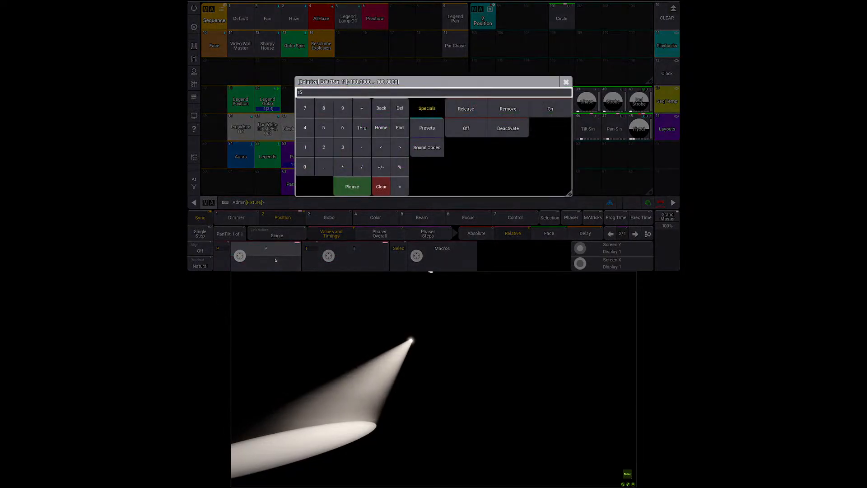
{"action": "key", "text": "Return"}
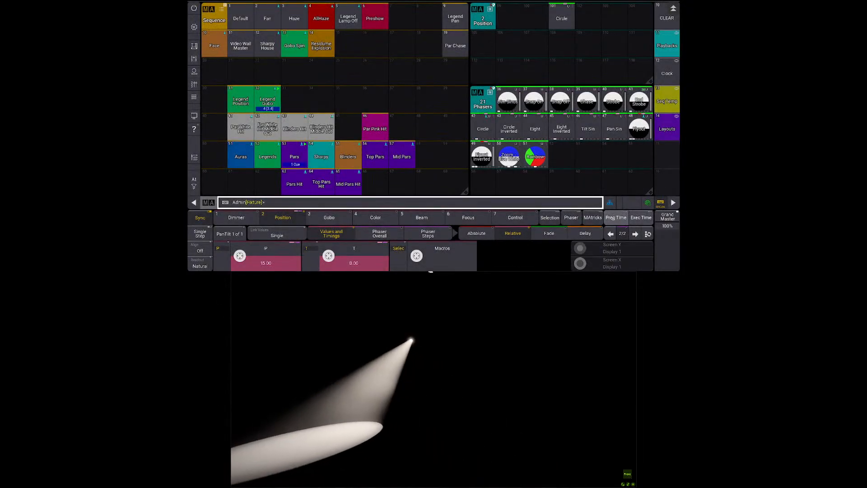
Step: Smooth the pan curve into a sine-like form in the Phaser Editor, leaving tilt out of the edit
{"action": "left_click", "coordinate": [571, 217]}
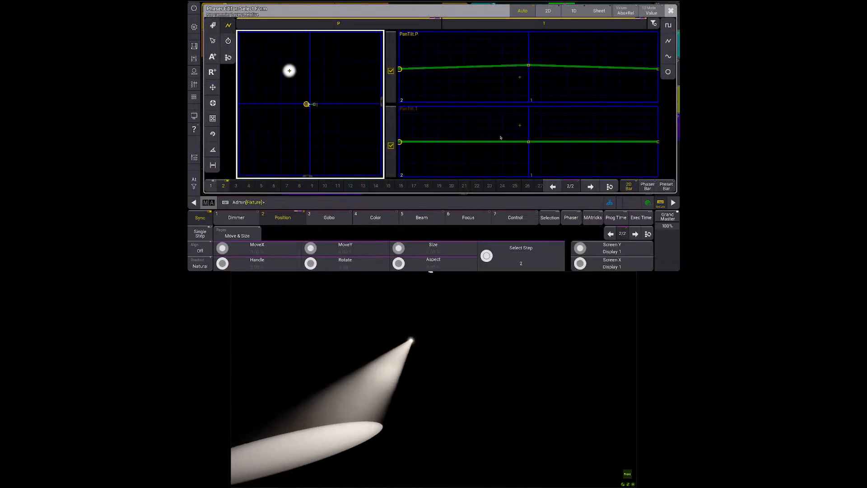
{"action": "left_click", "coordinate": [456, 81]}
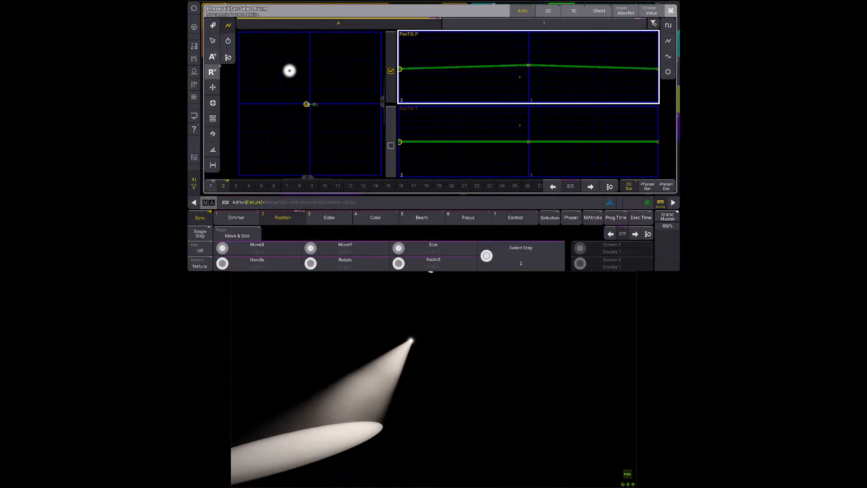
{"action": "left_click", "coordinate": [213, 165]}
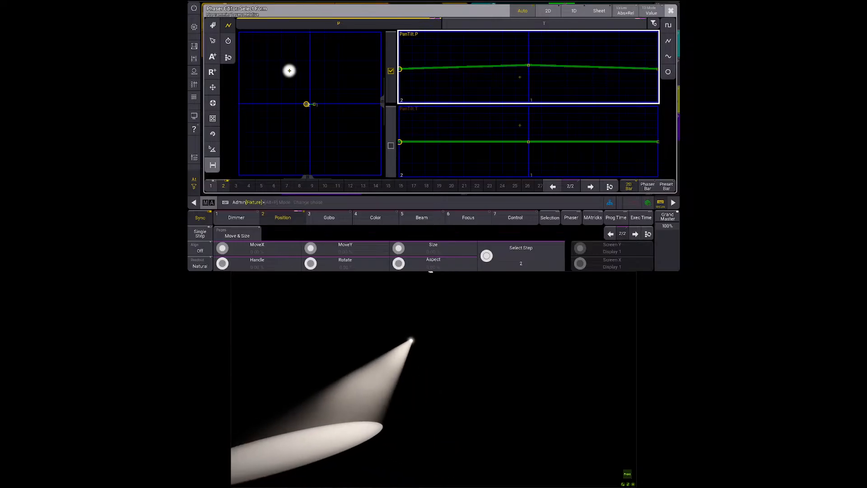
{"action": "left_click", "coordinate": [228, 26]}
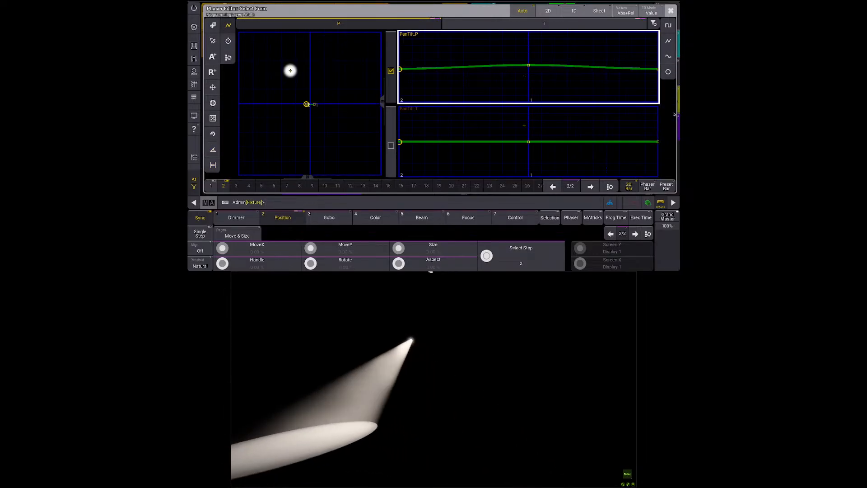
{"action": "left_click", "coordinate": [670, 10]}
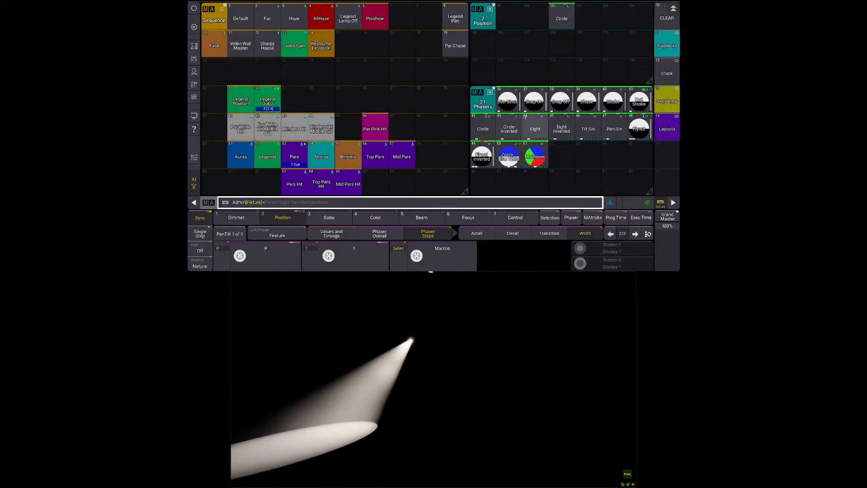
Step: Store the pan phaser in Position slot 102 with the preset mode Universal
{"action": "key", "text": "s"}
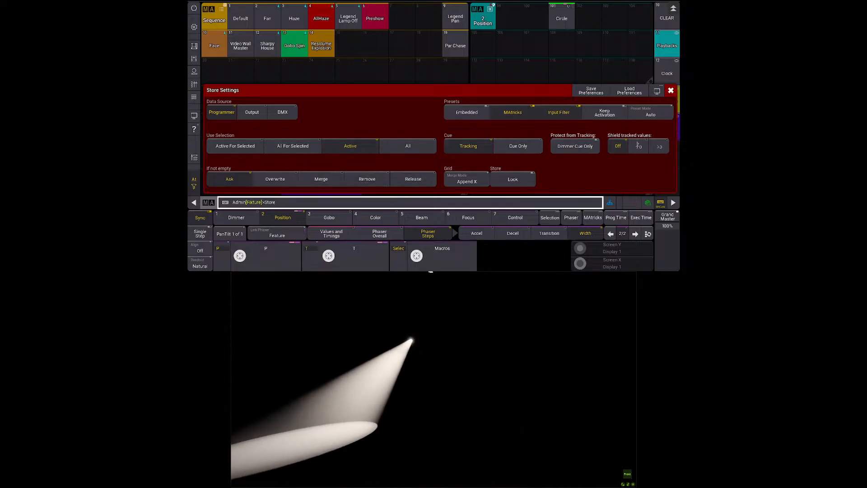
{"action": "left_click", "coordinate": [640, 121]}
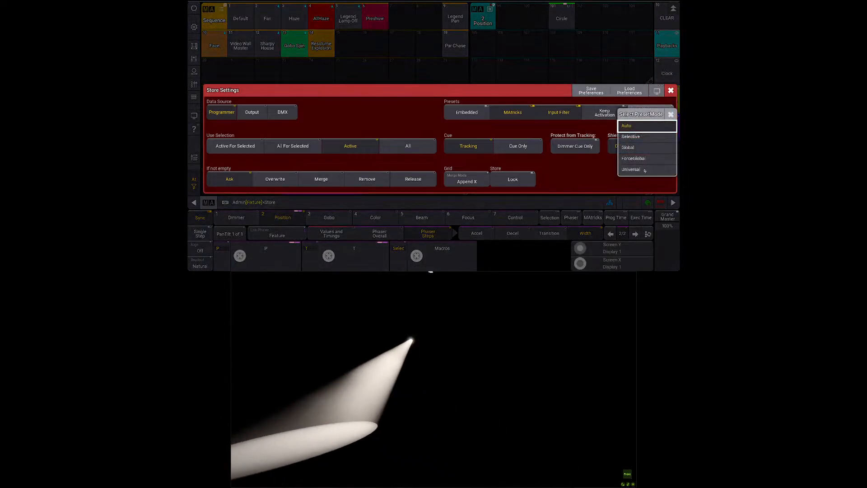
{"action": "left_click", "coordinate": [672, 111]}
{"action": "left_click", "coordinate": [670, 90]}
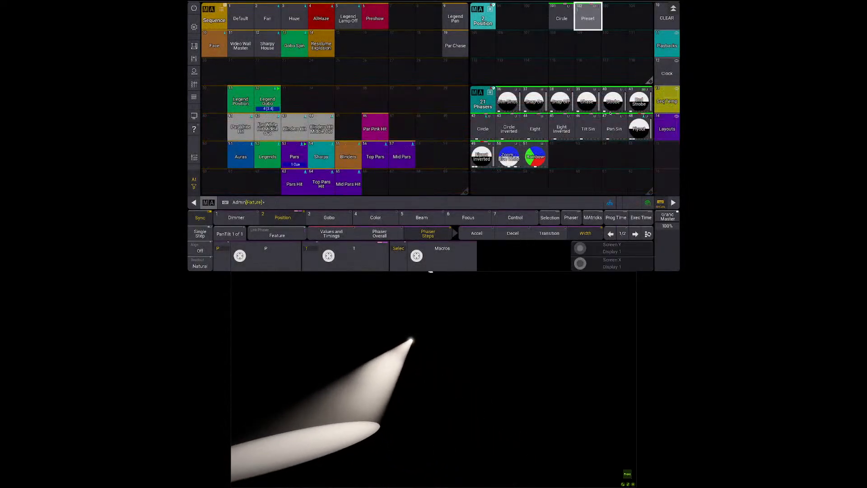
{"action": "left_click", "coordinate": [610, 116]}
{"action": "left_click", "coordinate": [587, 18]}
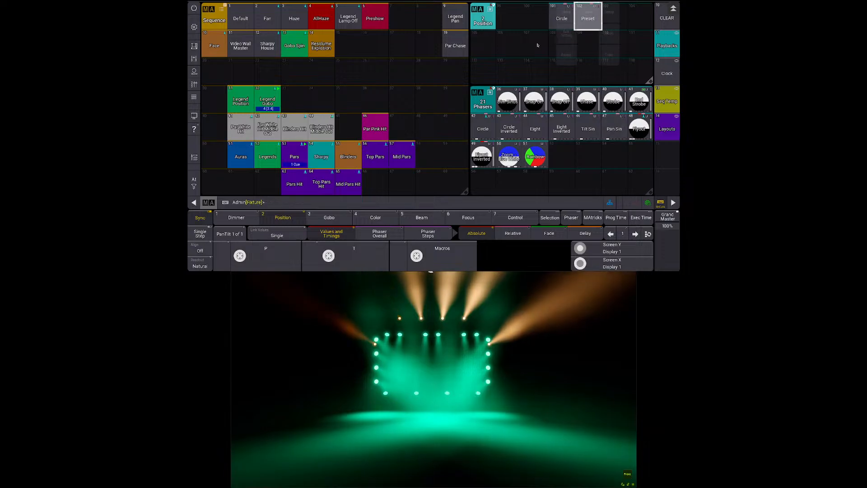
Step: Label Position preset 102 as Pan FX
{"action": "left_click", "coordinate": [588, 12]}
{"action": "type", "text": "Pan"}
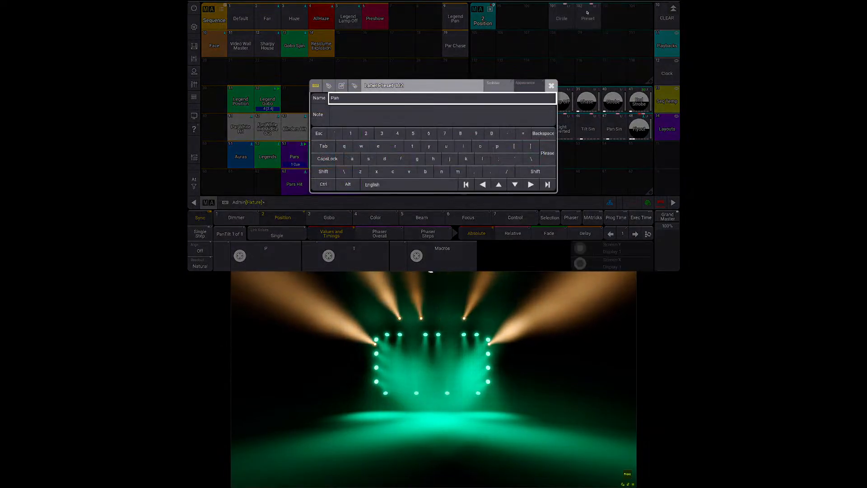
{"action": "key", "text": "Return"}
{"action": "left_click", "coordinate": [587, 12]}
{"action": "left_click", "coordinate": [588, 8]}
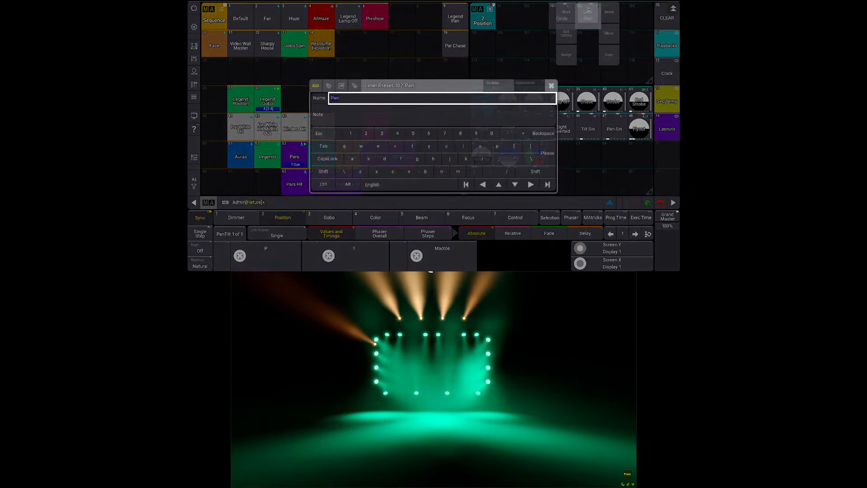
{"action": "type", "text": "Pan X"}
{"action": "key", "text": "Return"}
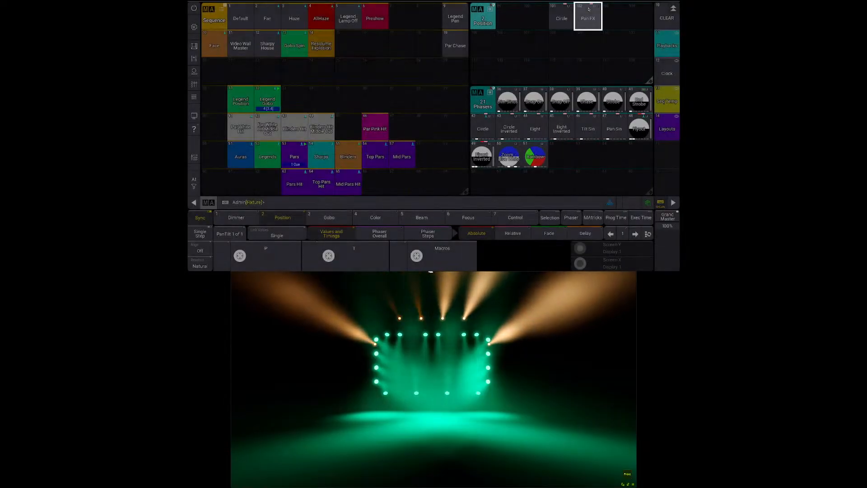
Step: Rename the Circle preset in Position slot 101 as Circle FX
{"action": "right_click", "coordinate": [564, 12]}
{"action": "left_click", "coordinate": [564, 12]}
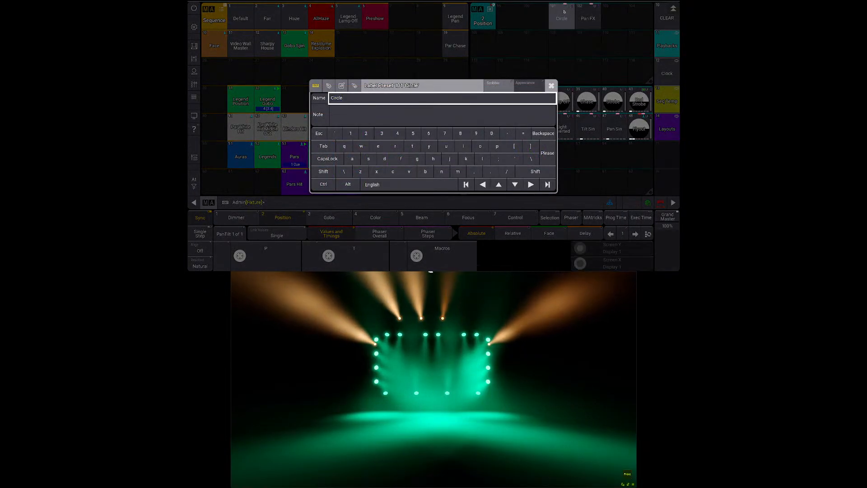
{"action": "key", "text": "Return"}
{"action": "scroll", "coordinate": [542, 168], "scroll_direction": "down", "scroll_amount": 5}
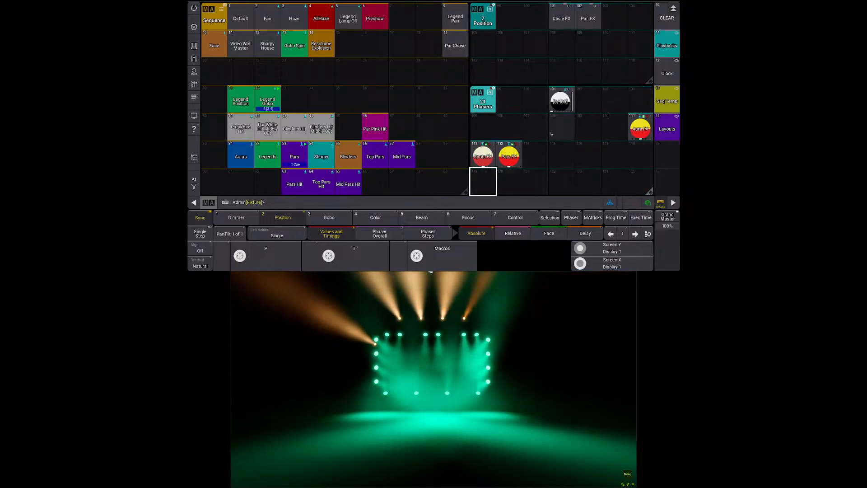
{"action": "key", "text": "m"}
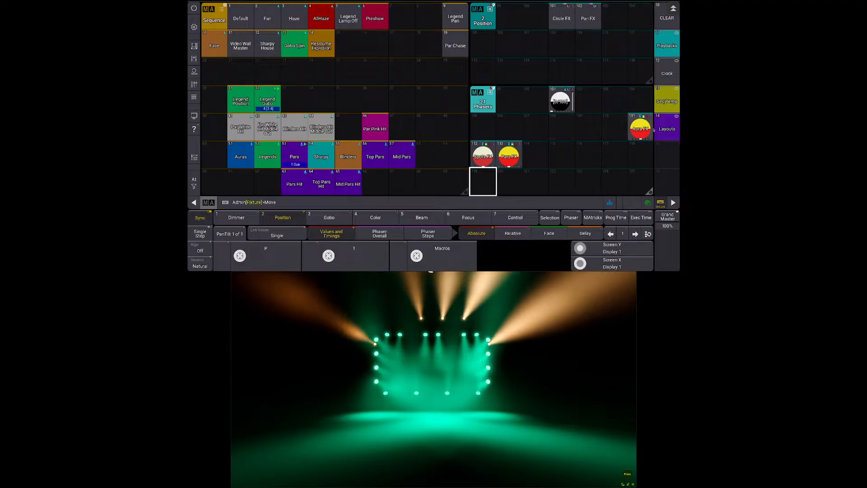
{"action": "left_click", "coordinate": [653, 130]}
{"action": "key", "text": "t"}
{"action": "key", "text": "Escape"}
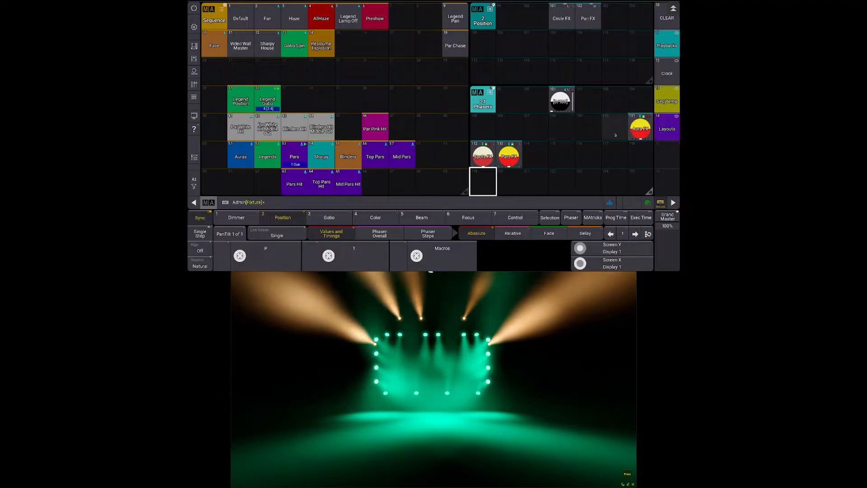
Step: Move Phasers presets 21.111 thru 113 to the slots starting at 121
{"action": "key", "text": "m"}
{"action": "left_click", "coordinate": [642, 129]}
{"action": "key", "text": "t"}
{"action": "left_click", "coordinate": [509, 156]}
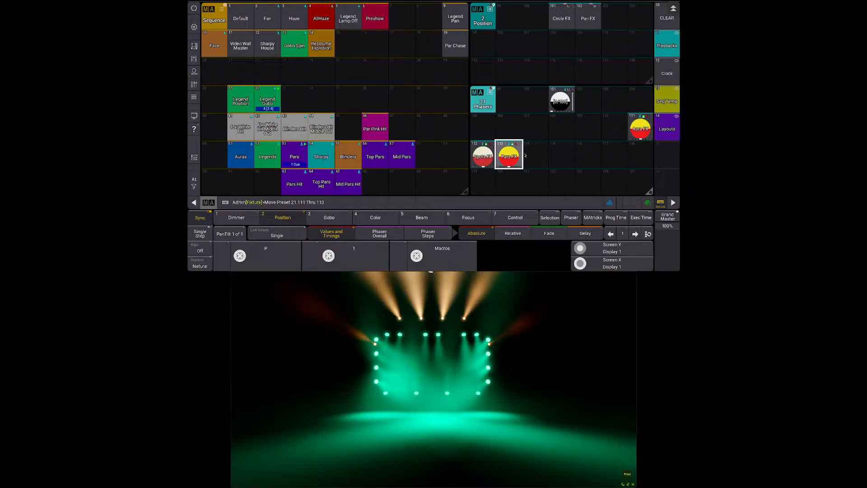
{"action": "key", "text": "a"}
{"action": "left_click", "coordinate": [535, 190]}
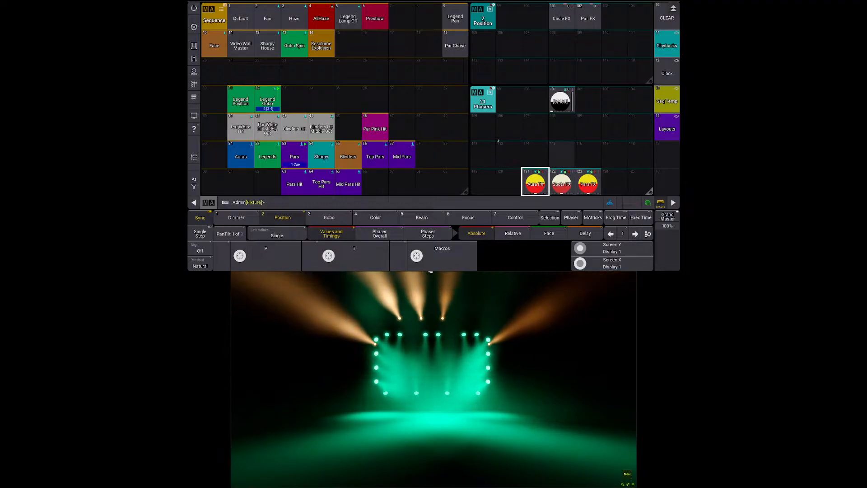
Step: Move the Legend Pan sequence from slot 9 to sequence slot 219, at the end of the Position FX row
{"action": "key", "text": "m"}
{"action": "left_click", "coordinate": [457, 18]}
{"action": "scroll", "coordinate": [438, 103], "scroll_direction": "down", "scroll_amount": 15}
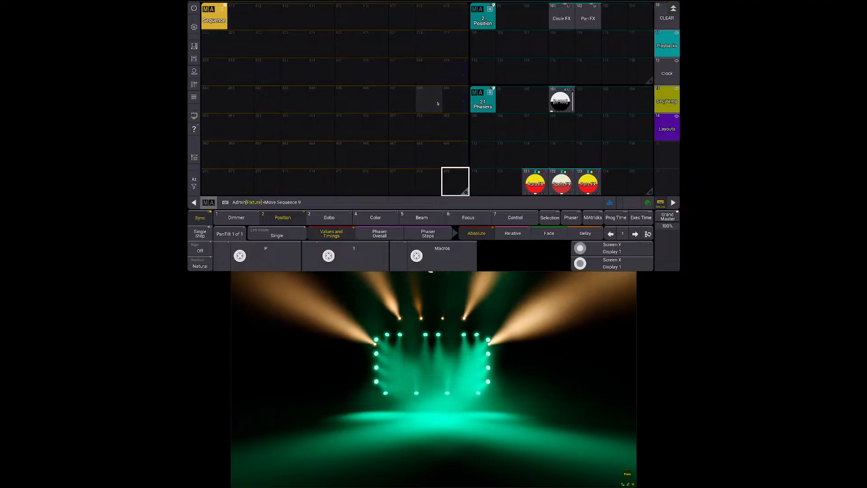
{"action": "scroll", "coordinate": [438, 103], "scroll_direction": "up", "scroll_amount": 15}
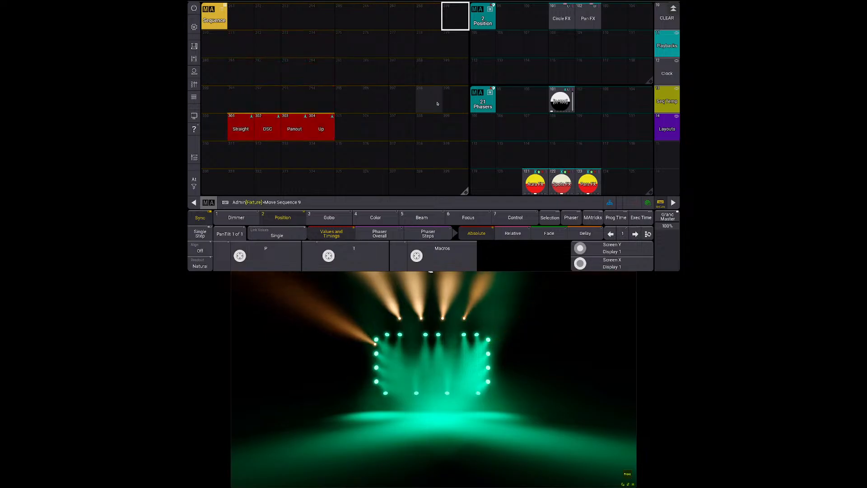
{"action": "scroll", "coordinate": [438, 104], "scroll_direction": "up", "scroll_amount": 6}
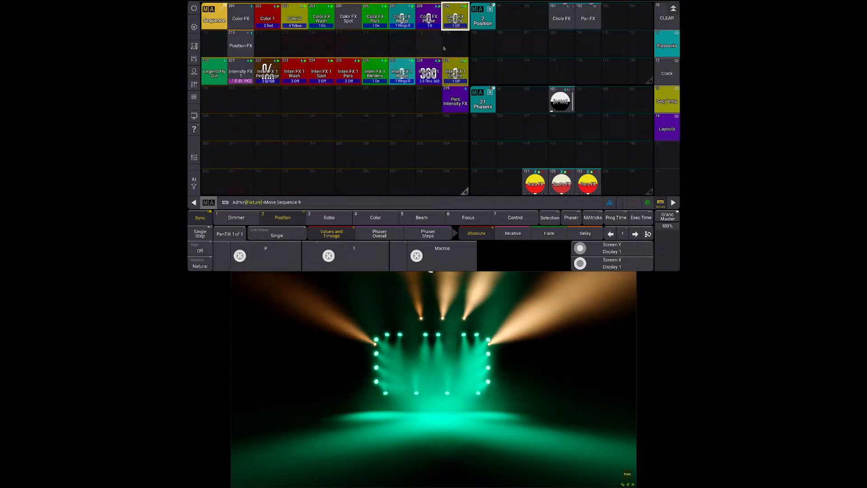
{"action": "left_click", "coordinate": [443, 48]}
{"action": "scroll", "coordinate": [273, 71], "scroll_direction": "up", "scroll_amount": 1}
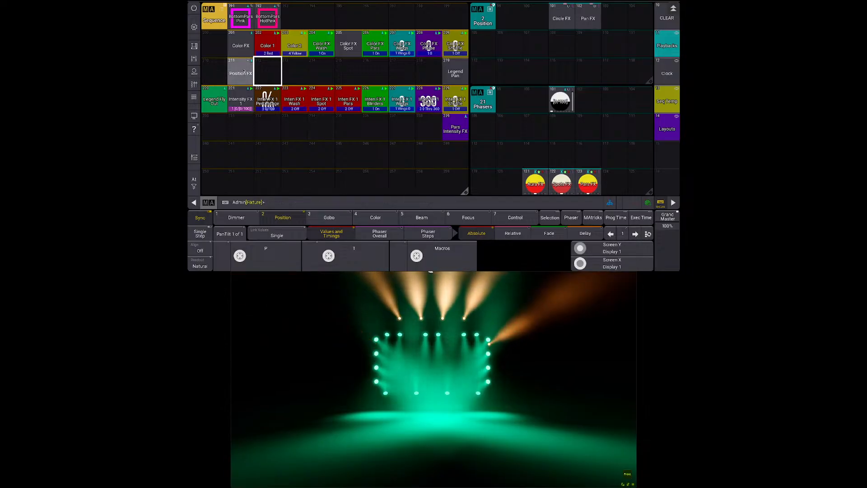
{"action": "right_click", "coordinate": [244, 71]}
{"action": "left_click", "coordinate": [220, 70]}
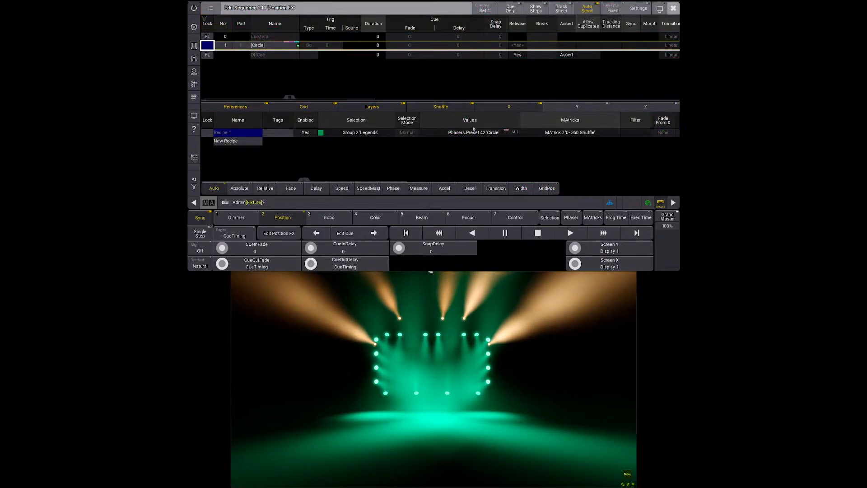
{"action": "key", "text": "Escape"}
Step: Copy the Circle FX preset from Position slot 101 to slot 111 of the Phasers pool
{"action": "left_click", "coordinate": [563, 25]}
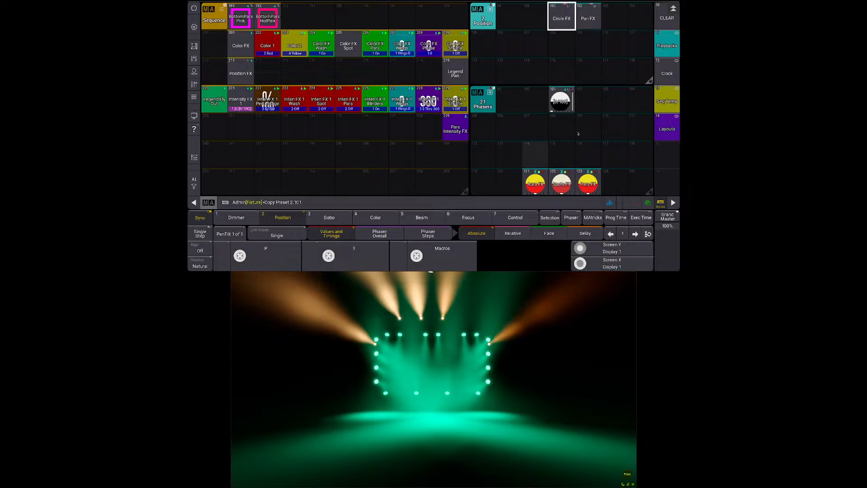
{"action": "left_click", "coordinate": [631, 129]}
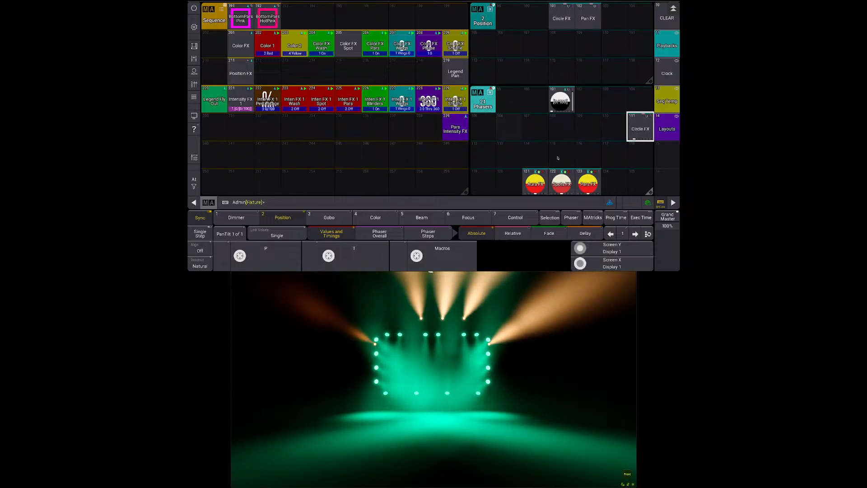
Step: Open the Position FX sequence 211 for editing and rename the first recipe of cue 1 as Spots
{"action": "right_click", "coordinate": [241, 71]}
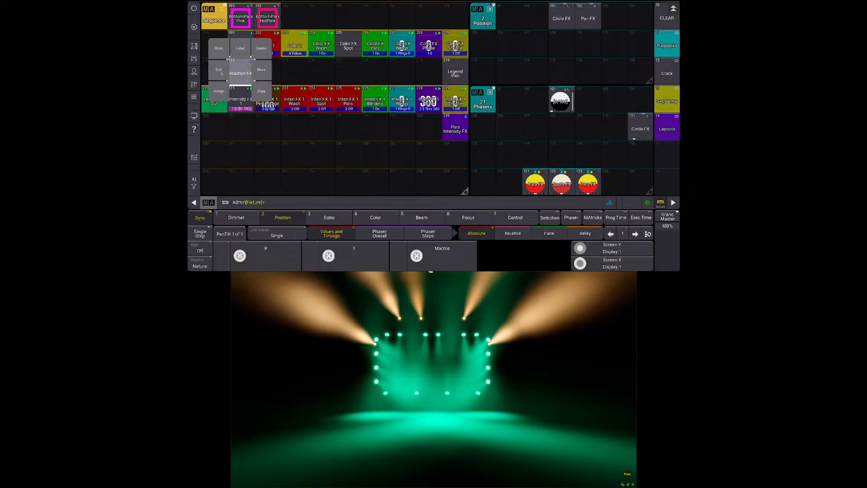
{"action": "left_click", "coordinate": [220, 70]}
{"action": "double_click", "coordinate": [254, 133]}
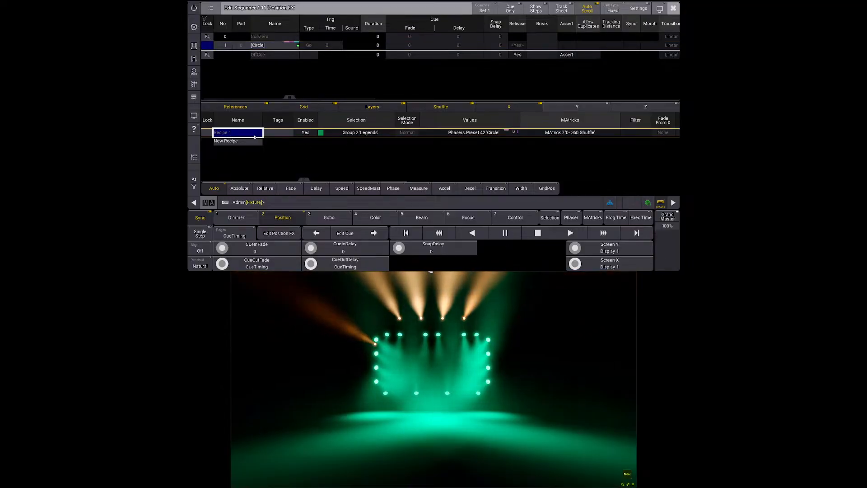
{"action": "type", "text": "Spots"}
{"action": "key", "text": "Return"}
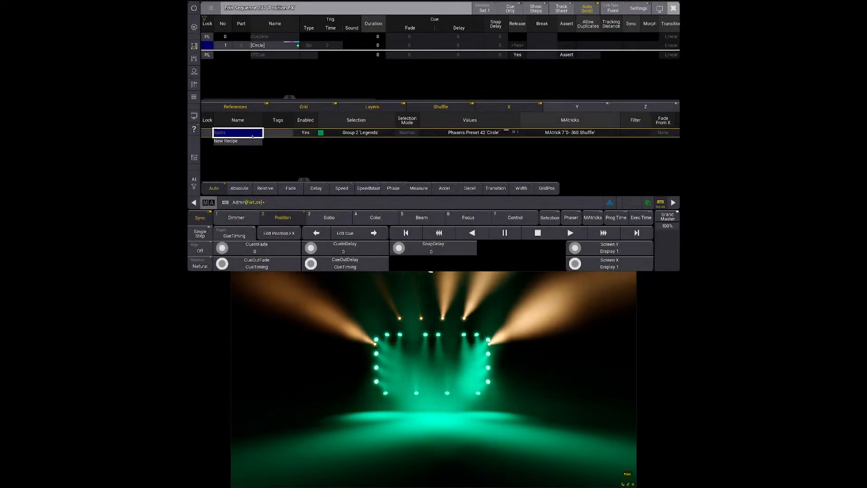
Step: Add a second recipe named Wash to the Position FX cue and place it above the Spots recipe
{"action": "left_click", "coordinate": [250, 141]}
{"action": "double_click", "coordinate": [241, 141]}
{"action": "type", "text": "Wash"}
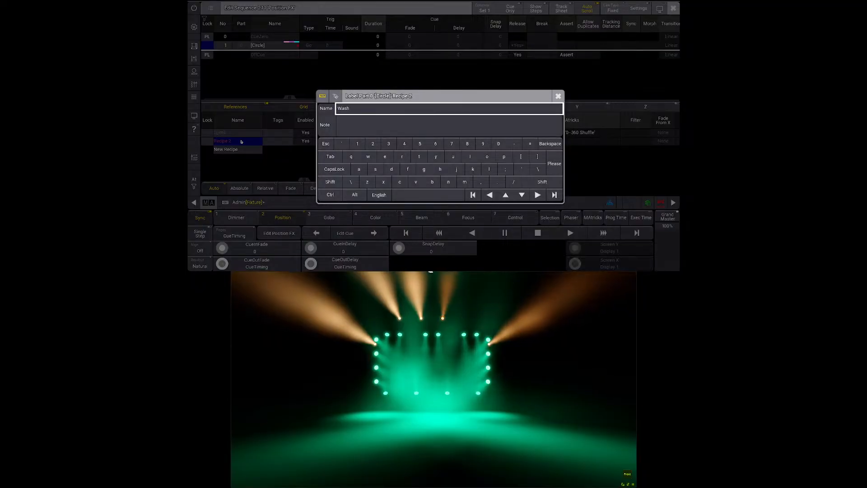
{"action": "key", "text": "Return"}
{"action": "left_click", "coordinate": [242, 131]}
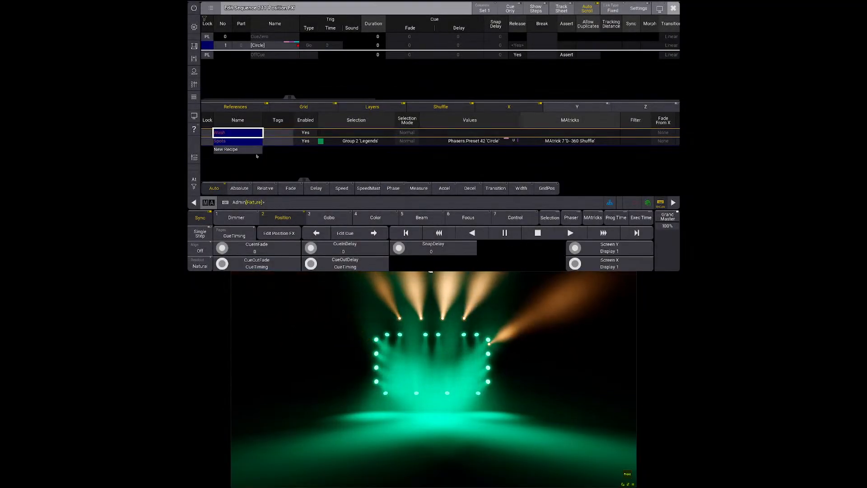
Step: Assign group 1 Aura Wash to the Wash recipe and set both recipes' values to Phasers preset 111 Circle FX
{"action": "double_click", "coordinate": [368, 134]}
{"action": "left_click", "coordinate": [359, 43]}
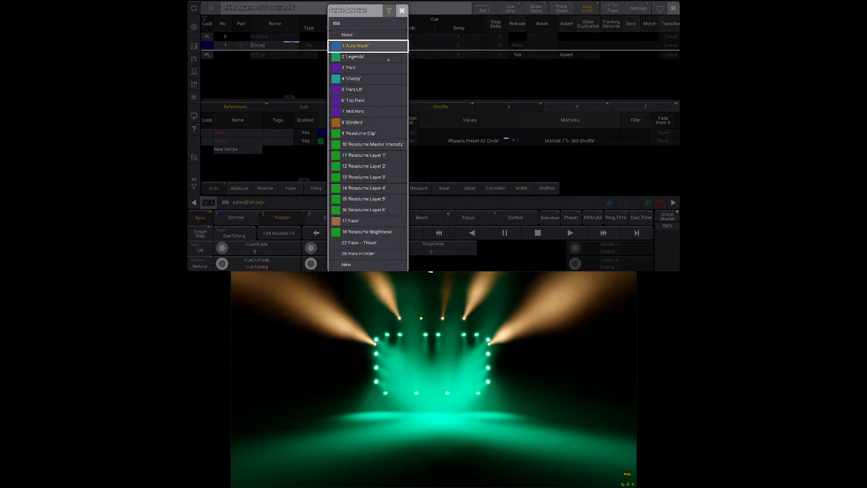
{"action": "double_click", "coordinate": [475, 135]}
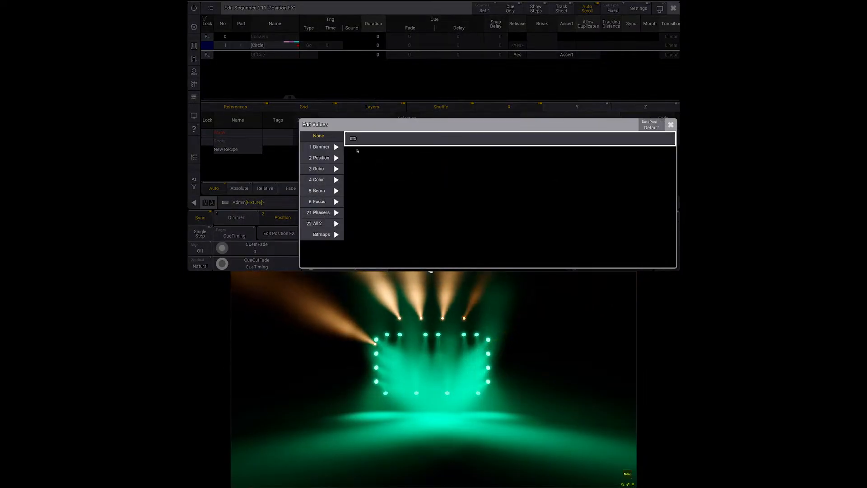
{"action": "left_click", "coordinate": [319, 212]}
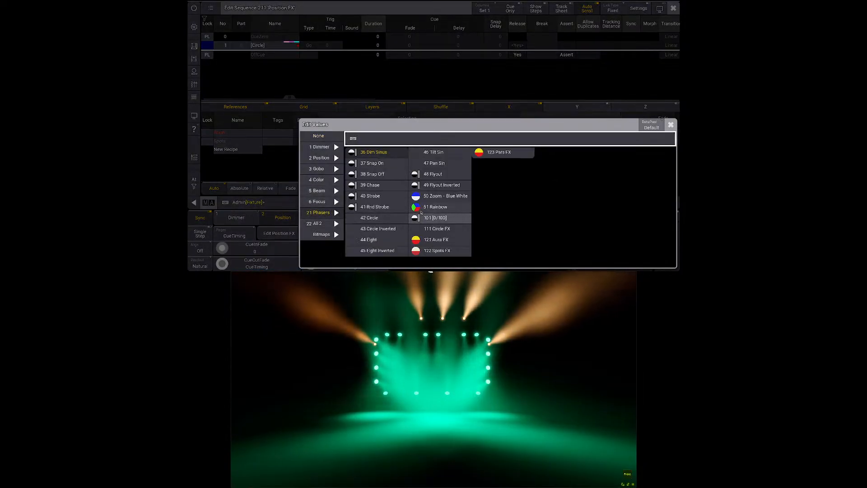
{"action": "left_click", "coordinate": [436, 228]}
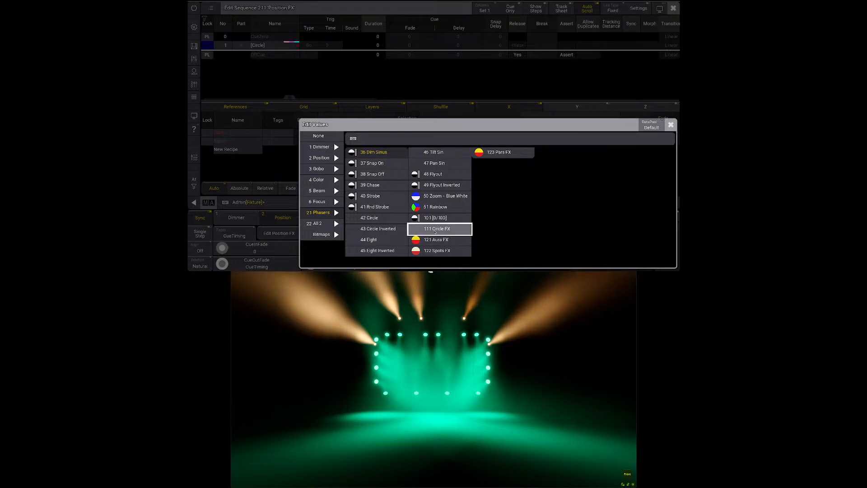
Step: Remove the 0-360 Shuffle MAtricks from the Spots recipe and close the Position FX sequence editor
{"action": "left_click", "coordinate": [569, 140]}
{"action": "left_click", "coordinate": [569, 141]}
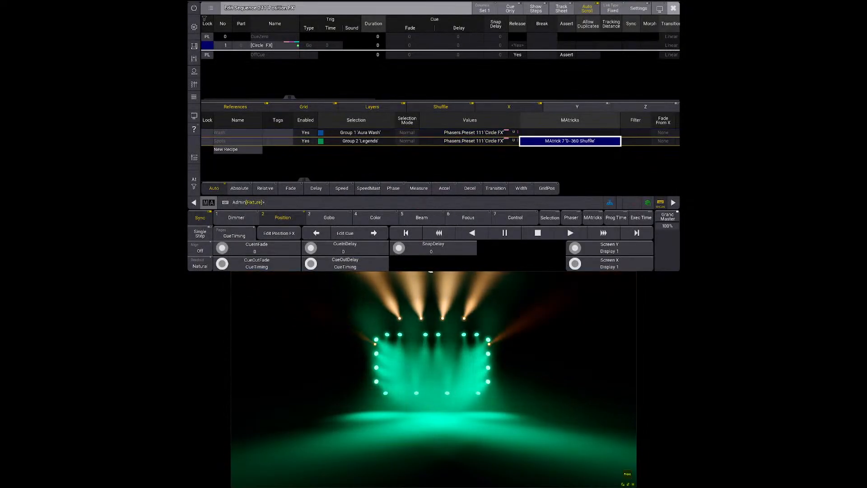
{"action": "left_click", "coordinate": [602, 96]}
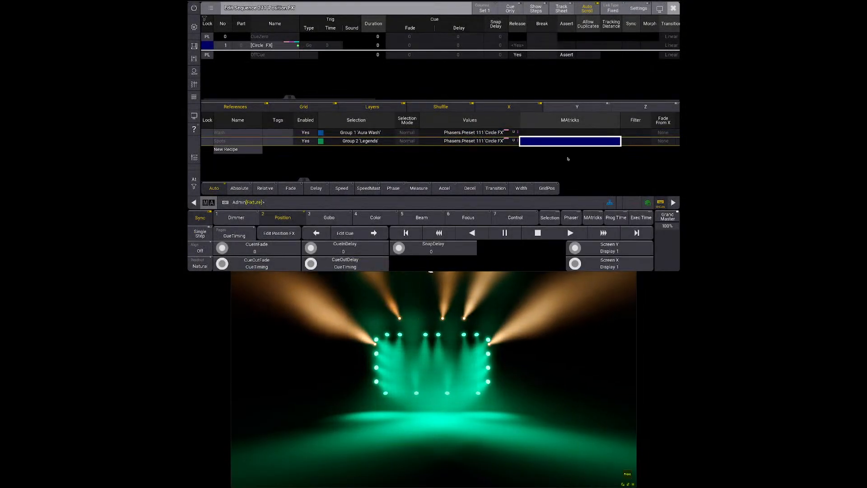
{"action": "scroll", "coordinate": [568, 159], "scroll_direction": "right", "scroll_amount": 3}
{"action": "scroll", "coordinate": [612, 144], "scroll_direction": "left", "scroll_amount": 3}
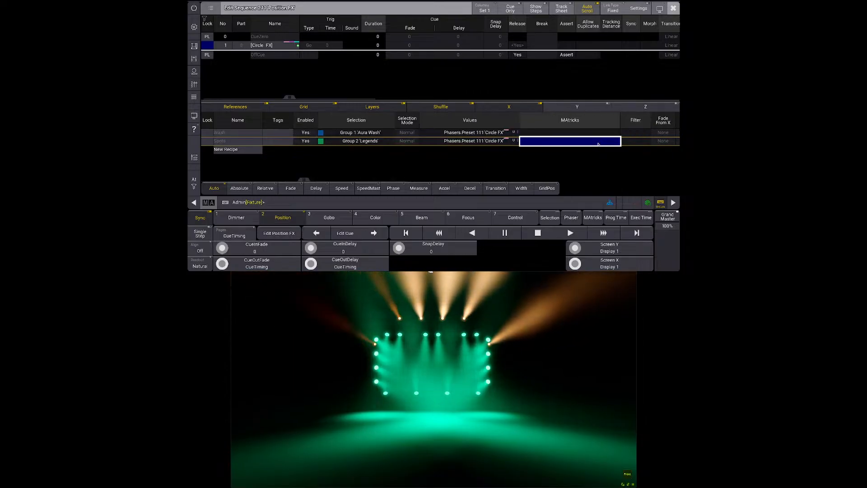
{"action": "key", "text": "ctrl"}
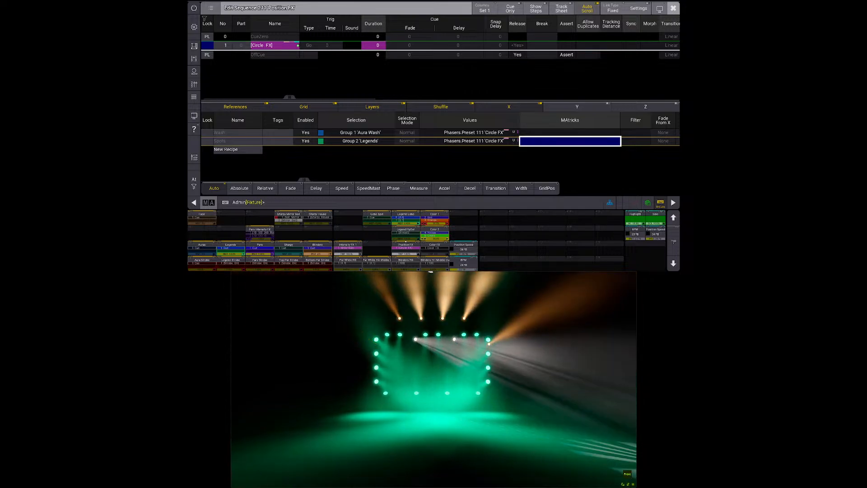
{"action": "left_click", "coordinate": [672, 8]}
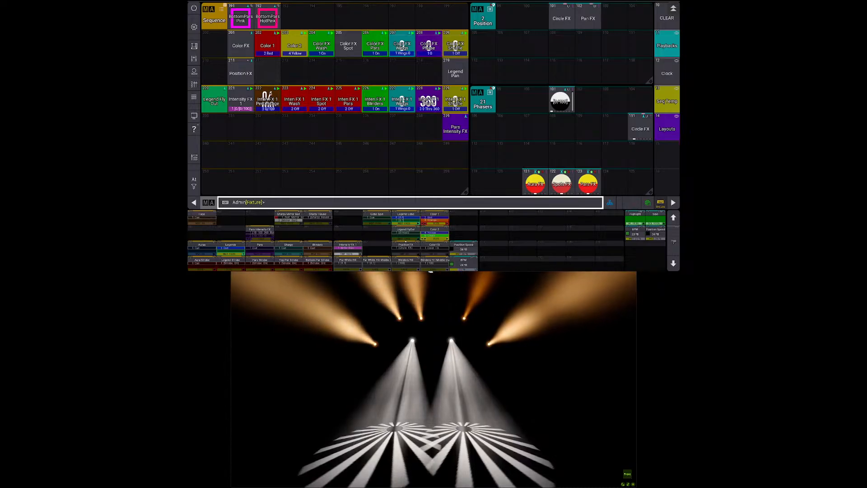
Step: Copy the Inten FX 1 Percentage sequence to slot 212 and label the copy Position FX Form
{"action": "key", "text": "c"}
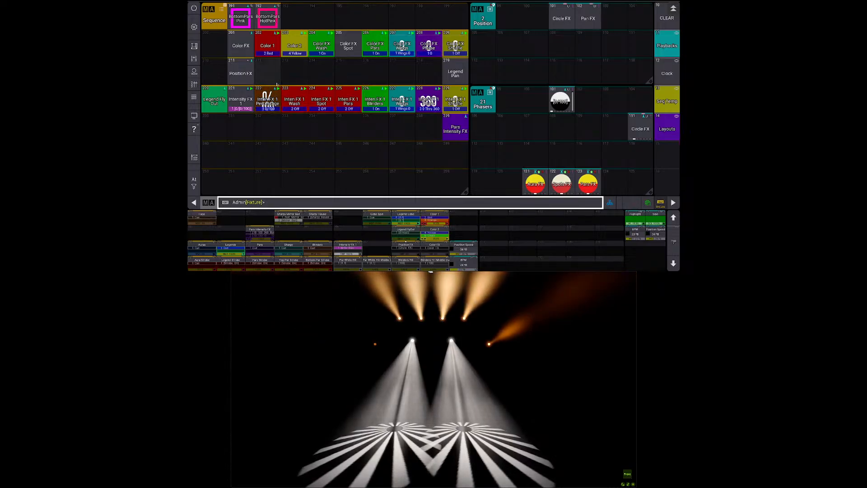
{"action": "left_click", "coordinate": [273, 95]}
{"action": "left_click", "coordinate": [272, 72]}
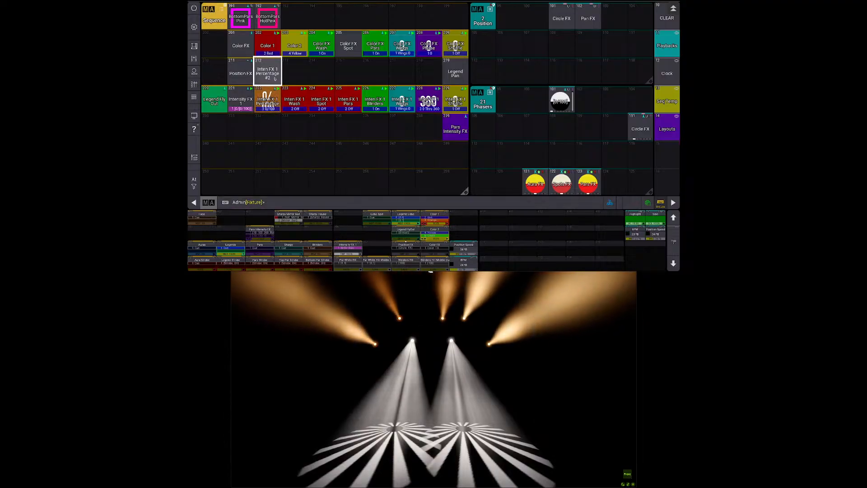
{"action": "left_click_drag", "start_coordinate": [272, 72], "coordinate": [272, 59]}
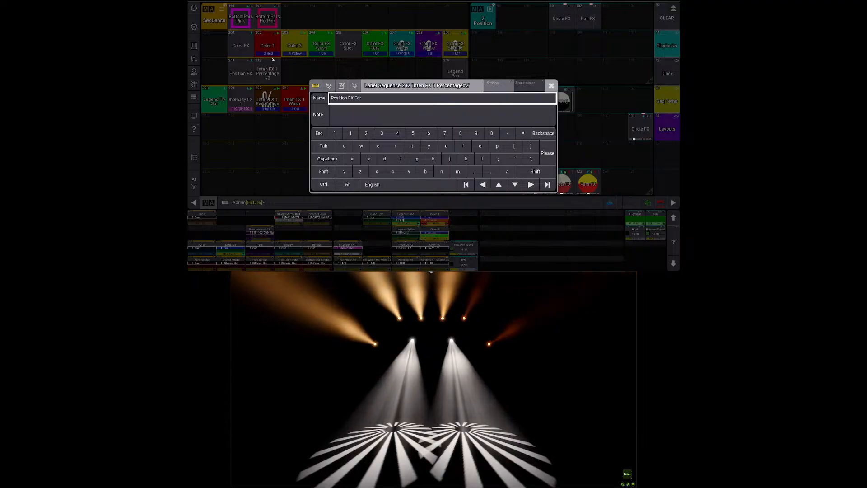
{"action": "type", "text": "m"}
{"action": "key", "text": "Return"}
Step: Set the cue 1 command of the Position FX Form sequence to Copy #[Preset 2.101] at #[Preset 21.111] /o
{"action": "right_click", "coordinate": [262, 76]}
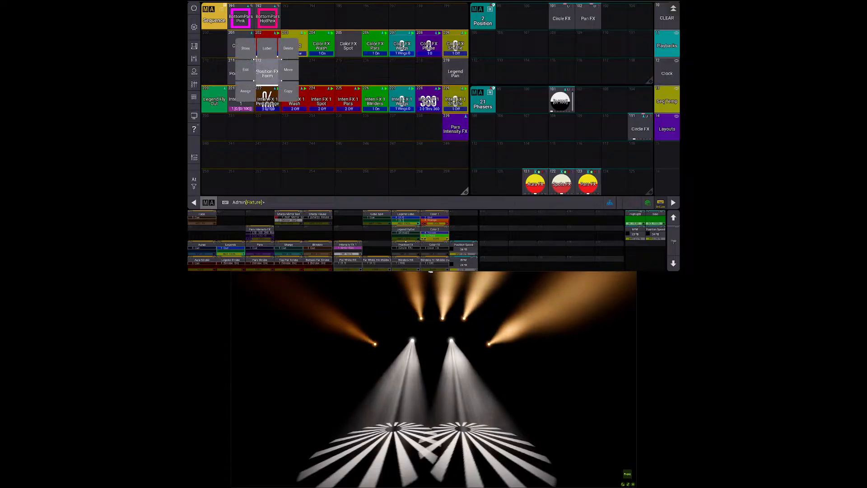
{"action": "left_click", "coordinate": [247, 71]}
{"action": "scroll", "coordinate": [375, 76], "scroll_direction": "right", "scroll_amount": 3}
{"action": "scroll", "coordinate": [375, 76], "scroll_direction": "right", "scroll_amount": 3}
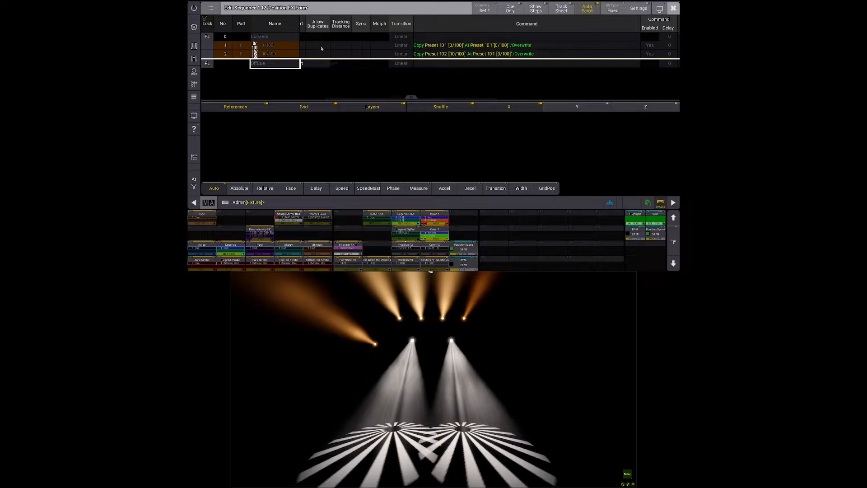
{"action": "scroll", "coordinate": [321, 49], "scroll_direction": "right", "scroll_amount": 3}
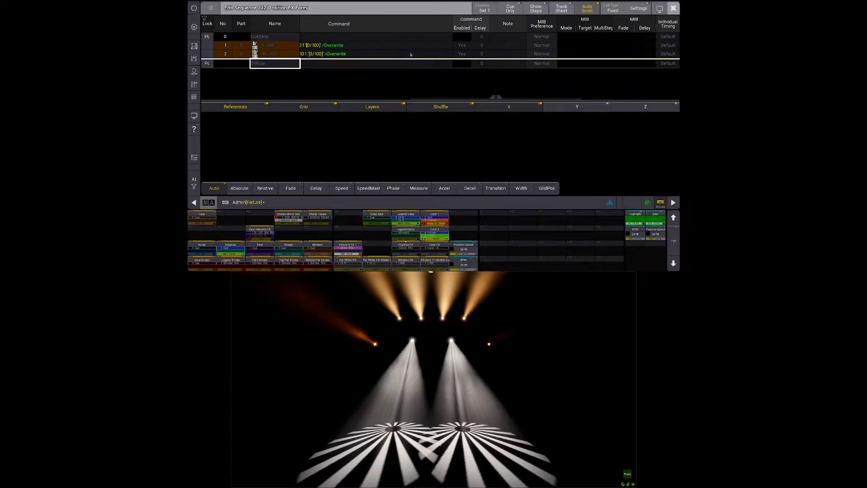
{"action": "scroll", "coordinate": [406, 53], "scroll_direction": "left", "scroll_amount": 2}
{"action": "right_click", "coordinate": [394, 46]}
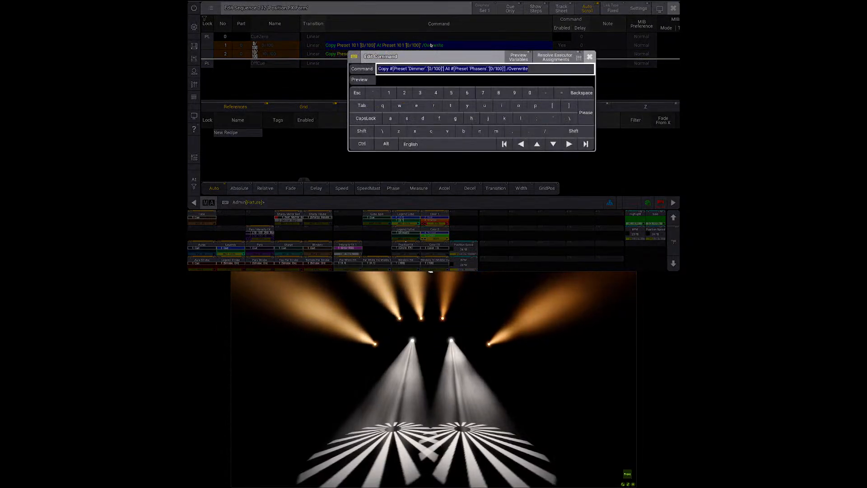
{"action": "key", "text": "Left"}
{"action": "key", "text": "ctrl+a"}
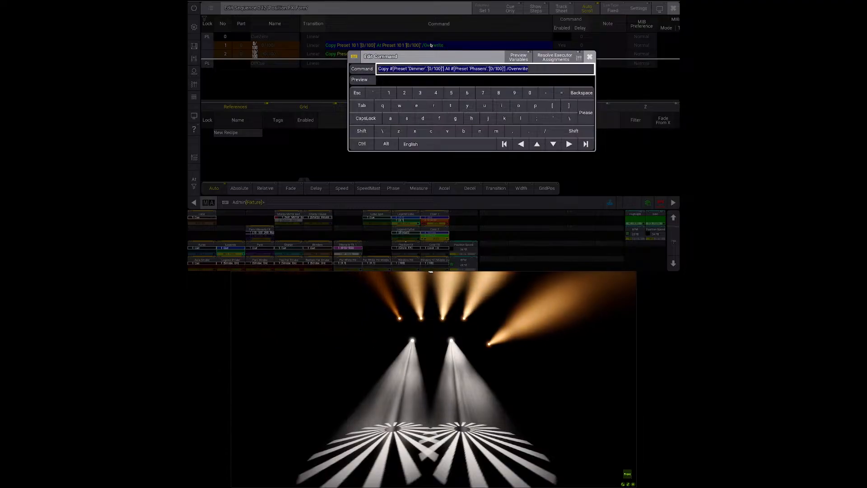
{"action": "type", "text": "Copy"}
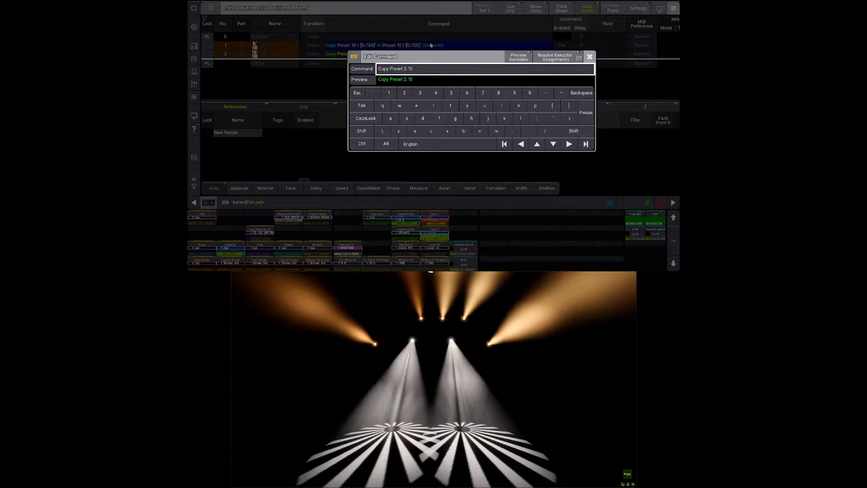
{"action": "type", "text": "Preset 21.111 /o"}
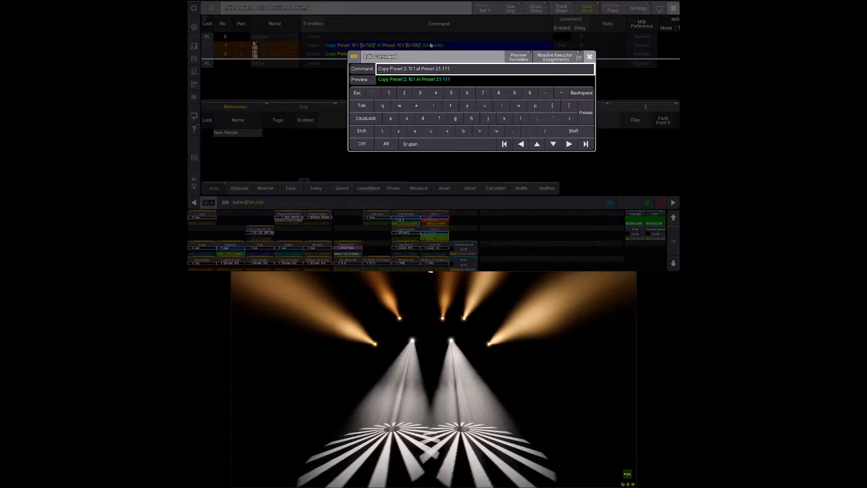
{"action": "double_click", "coordinate": [394, 71]}
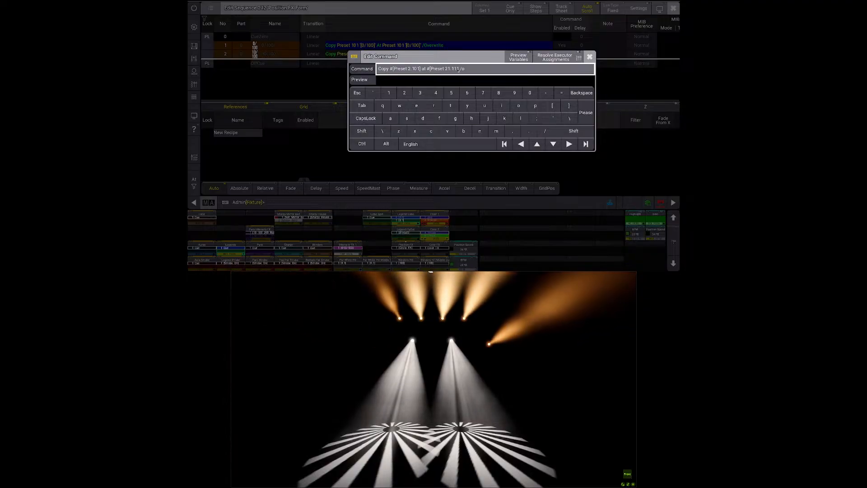
{"action": "key", "text": "Return"}
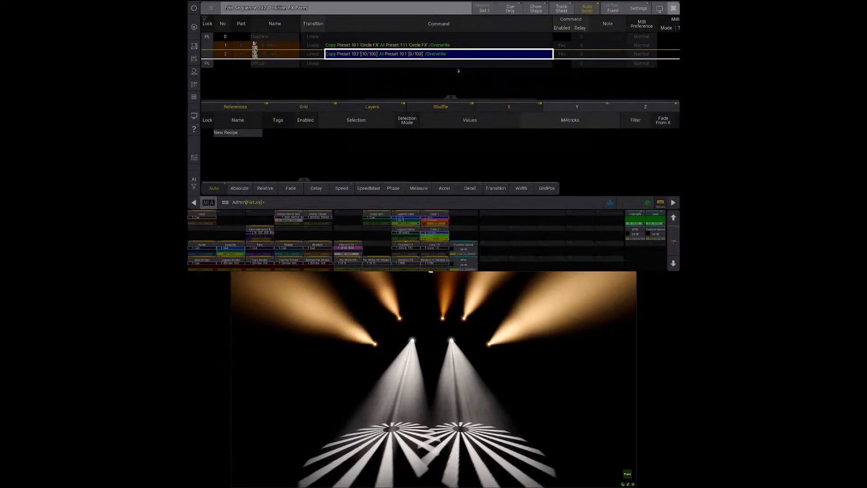
Step: Set the cue 2 command of the Position FX Form sequence to copy Preset 2.102 at Preset 21.111 with /o
{"action": "right_click", "coordinate": [447, 55]}
{"action": "key", "text": "ctrl+v"}
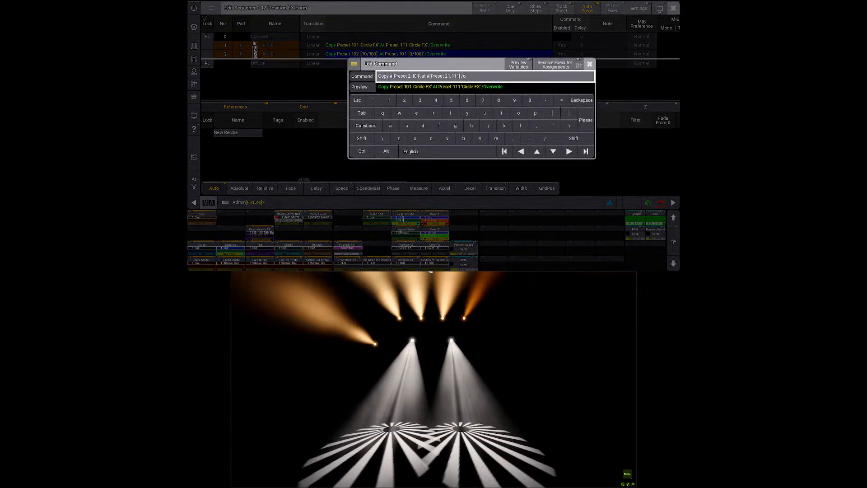
{"action": "key", "text": "Return"}
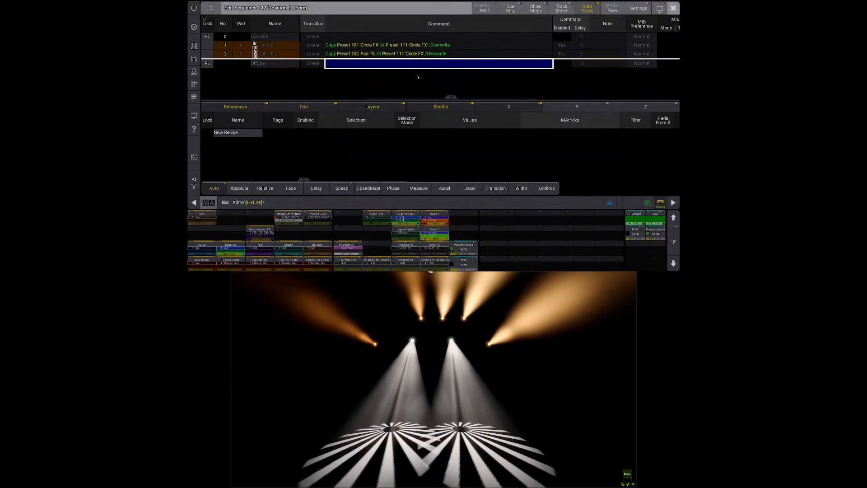
Step: Close the Position FX Form sequence editor and show the Appearances view
{"action": "scroll", "coordinate": [505, 73], "scroll_direction": "right", "scroll_amount": 15}
{"action": "scroll", "coordinate": [507, 71], "scroll_direction": "left", "scroll_amount": 10}
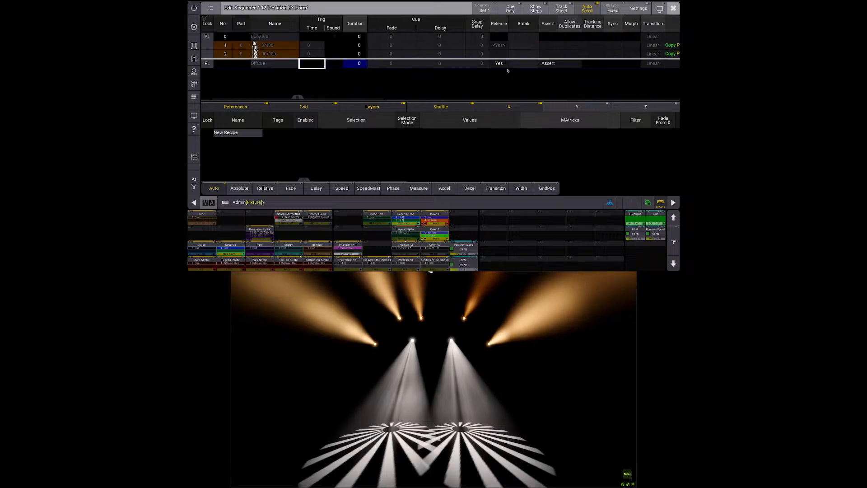
{"action": "scroll", "coordinate": [507, 71], "scroll_direction": "right", "scroll_amount": 10}
{"action": "key", "text": "Escape"}
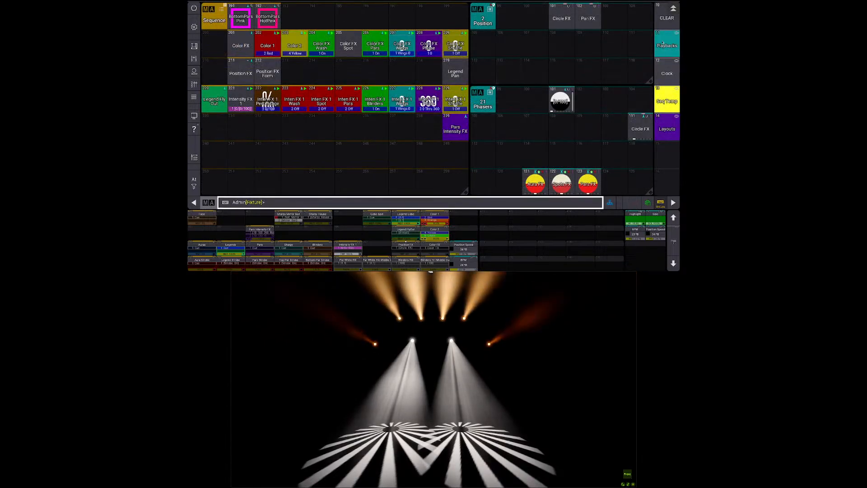
{"action": "scroll", "coordinate": [666, 107], "scroll_direction": "up", "scroll_amount": 5}
{"action": "left_click", "coordinate": [673, 107]}
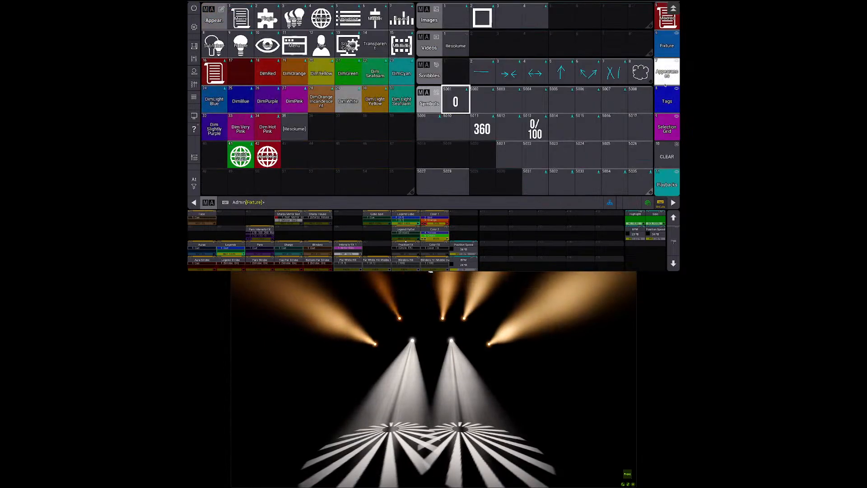
Step: Create appearance 305 below the 0/100 appearance, using the Circle_png symbol as its image
{"action": "scroll", "coordinate": [317, 132], "scroll_direction": "down", "scroll_amount": 15}
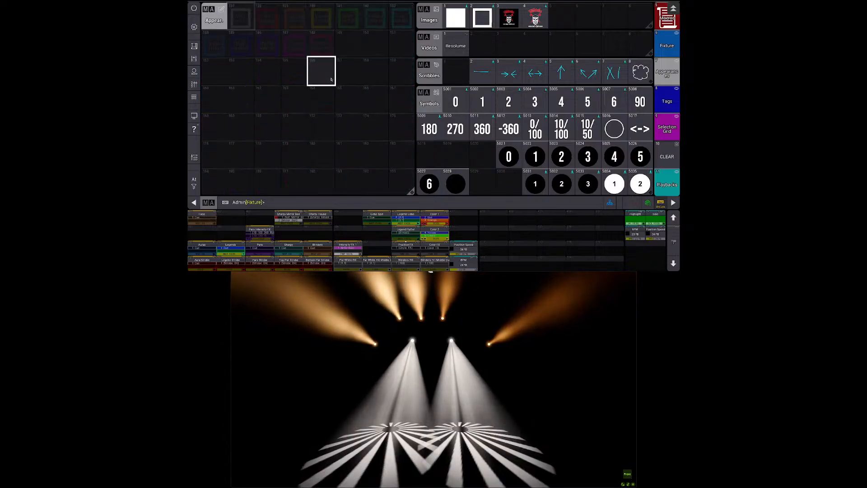
{"action": "scroll", "coordinate": [336, 83], "scroll_direction": "down", "scroll_amount": 1}
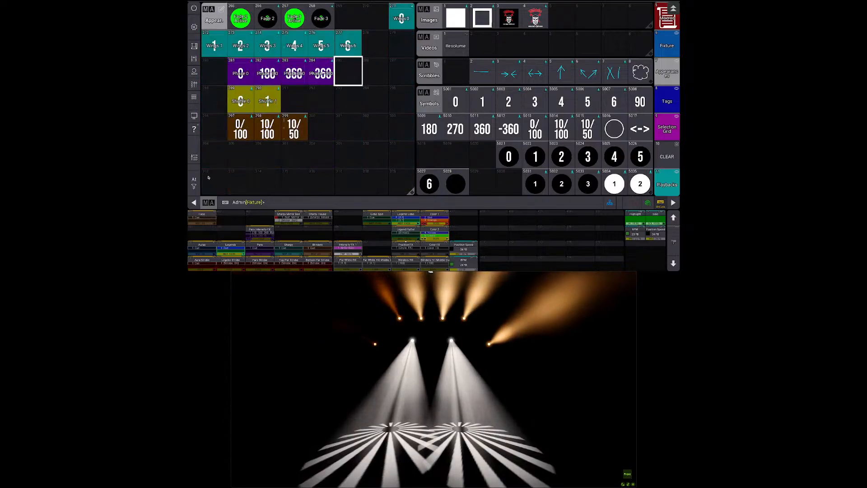
{"action": "left_click", "coordinate": [239, 155]}
{"action": "left_click", "coordinate": [298, 183]}
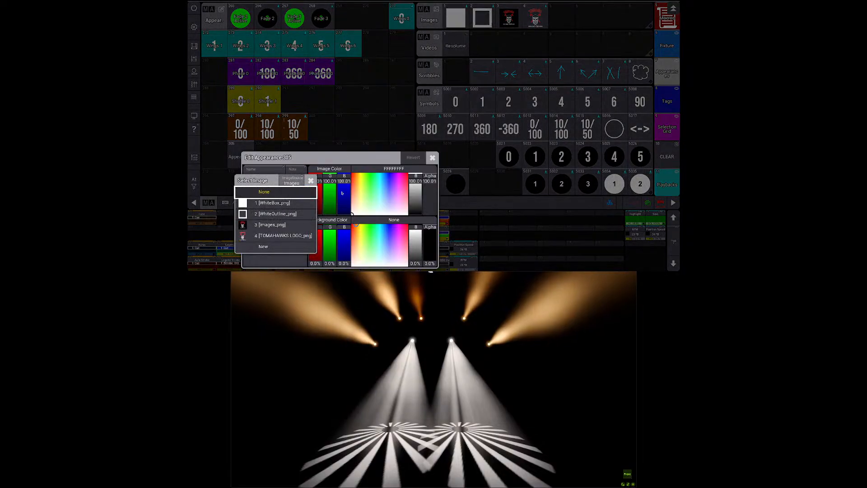
{"action": "left_click", "coordinate": [294, 180]}
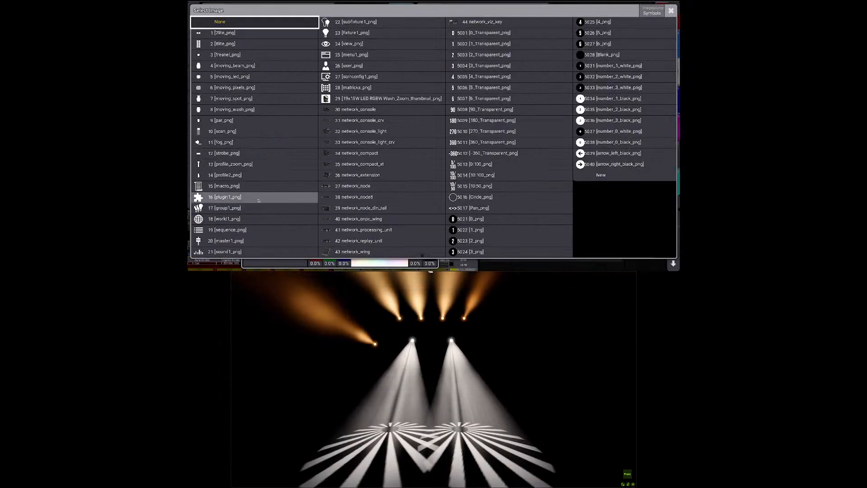
{"action": "left_click_drag", "start_coordinate": [595, 117], "coordinate": [487, 121]}
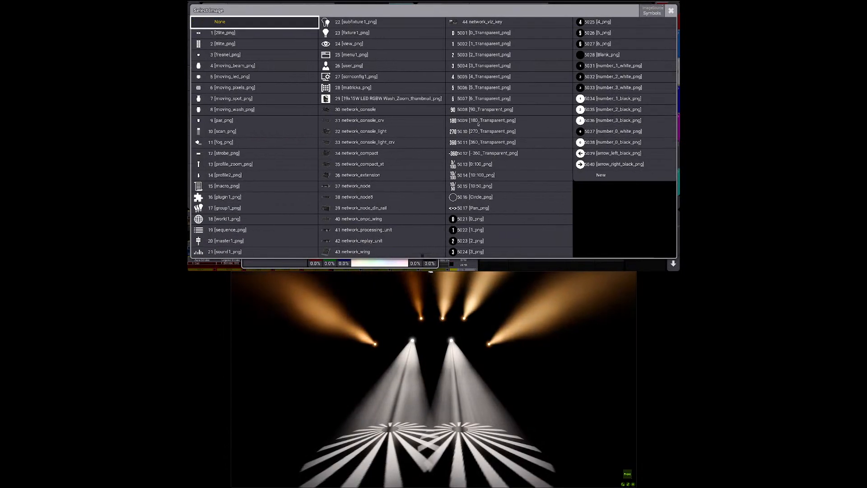
{"action": "left_click", "coordinate": [456, 198]}
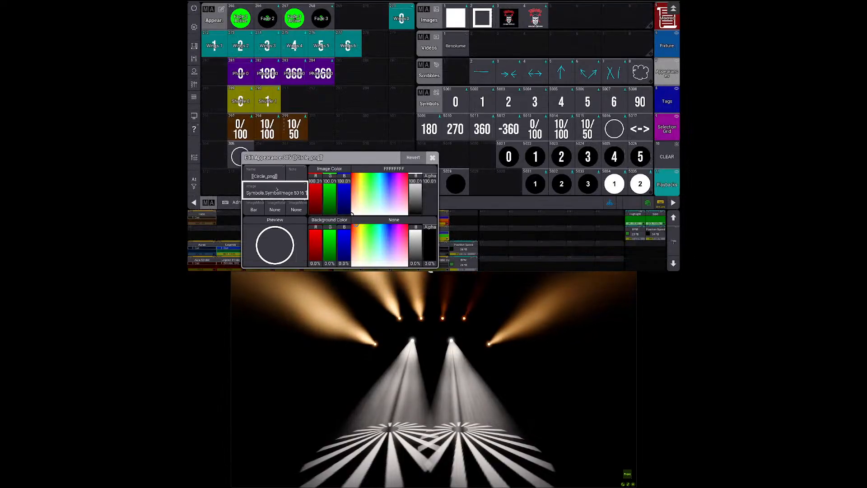
{"action": "left_click_drag", "start_coordinate": [324, 158], "coordinate": [453, 134]}
{"action": "left_click_drag", "start_coordinate": [558, 226], "coordinate": [557, 196]}
{"action": "left_click_drag", "start_coordinate": [559, 255], "coordinate": [558, 258]}
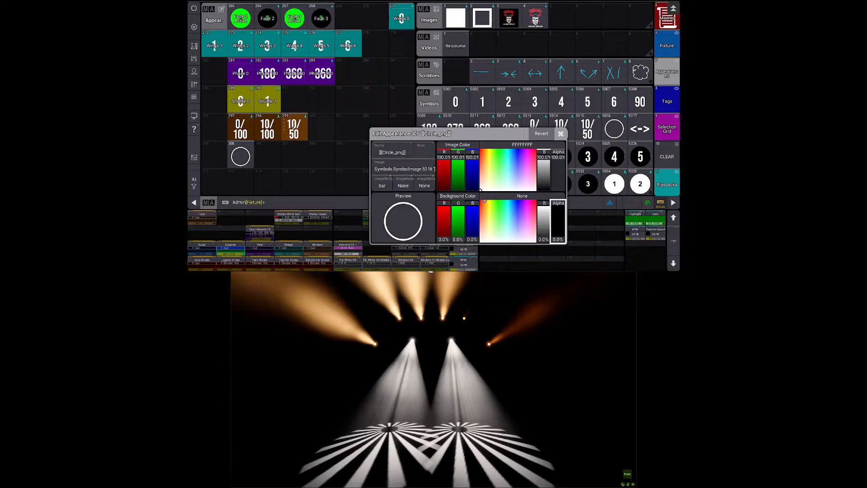
{"action": "key", "text": "Escape"}
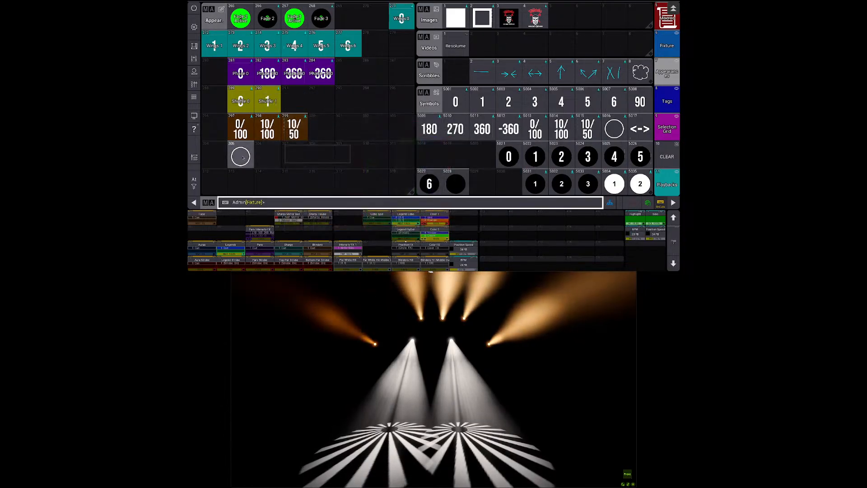
{"action": "left_click", "coordinate": [242, 156]}
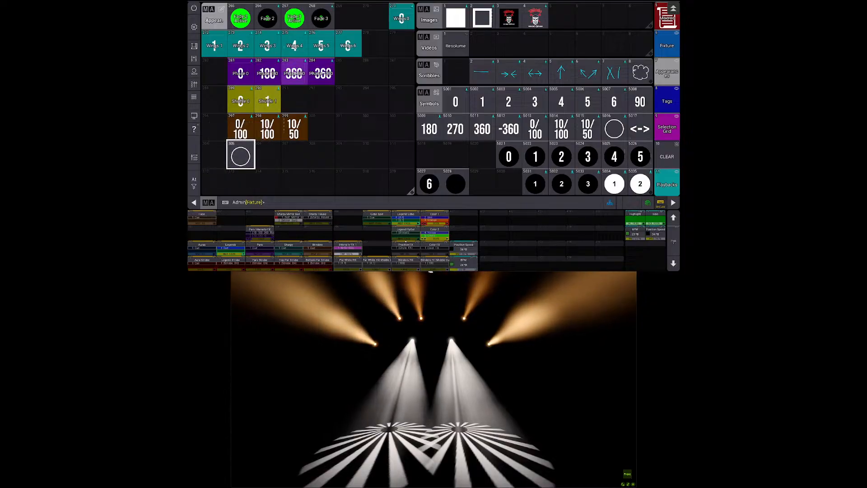
{"action": "right_click", "coordinate": [294, 73]}
{"action": "key", "text": "Escape"}
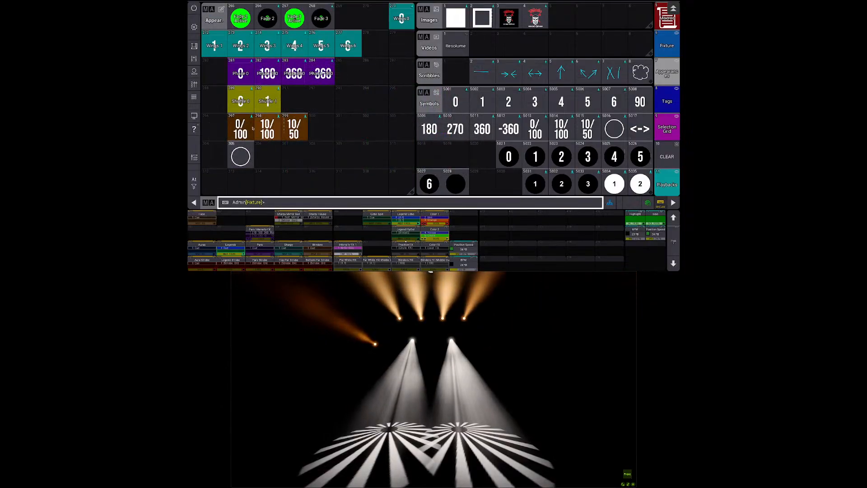
Step: Raise the background alpha of the 0/100, 10/100 and 10/50 appearances to full
{"action": "right_click", "coordinate": [252, 128]}
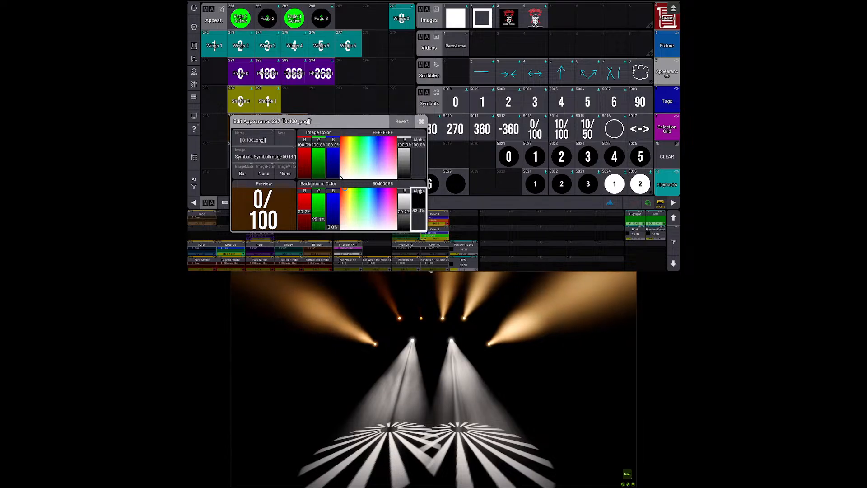
{"action": "left_click_drag", "start_coordinate": [419, 192], "coordinate": [420, 162]}
{"action": "left_click", "coordinate": [421, 121]}
{"action": "right_click", "coordinate": [269, 129]}
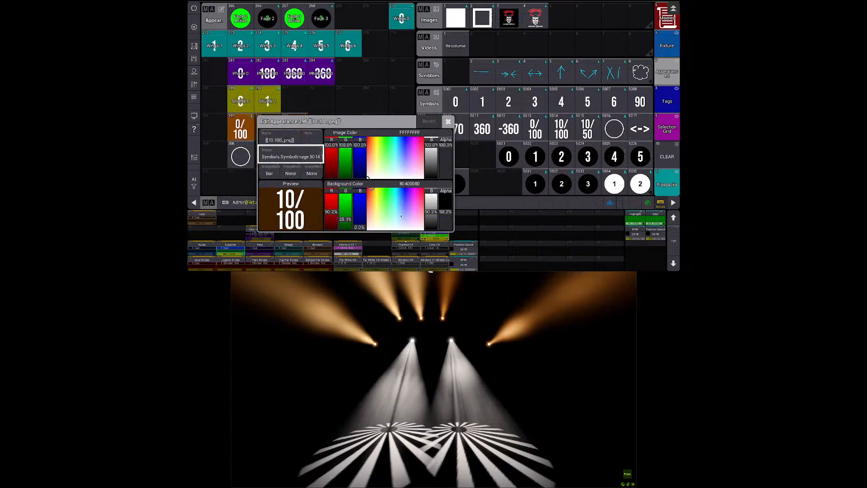
{"action": "left_click_drag", "start_coordinate": [445, 218], "coordinate": [446, 193]}
{"action": "left_click", "coordinate": [448, 121]}
{"action": "scroll", "coordinate": [295, 144], "scroll_direction": "up", "scroll_amount": 1}
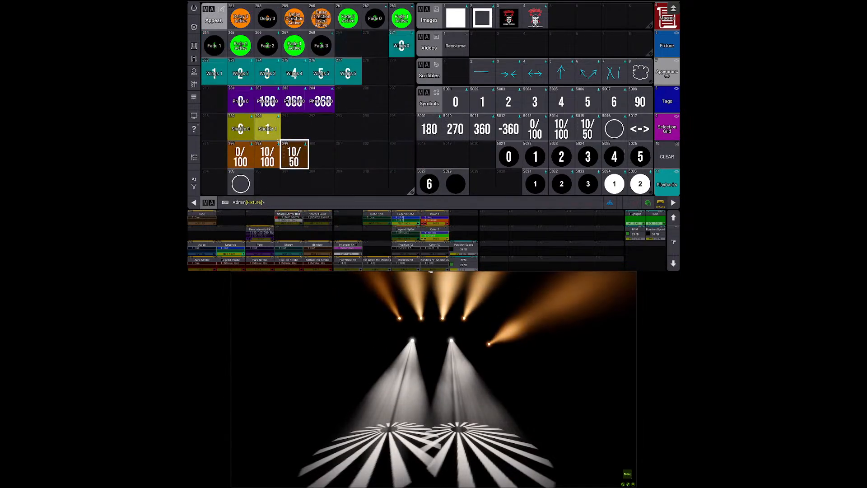
{"action": "right_click", "coordinate": [299, 159]}
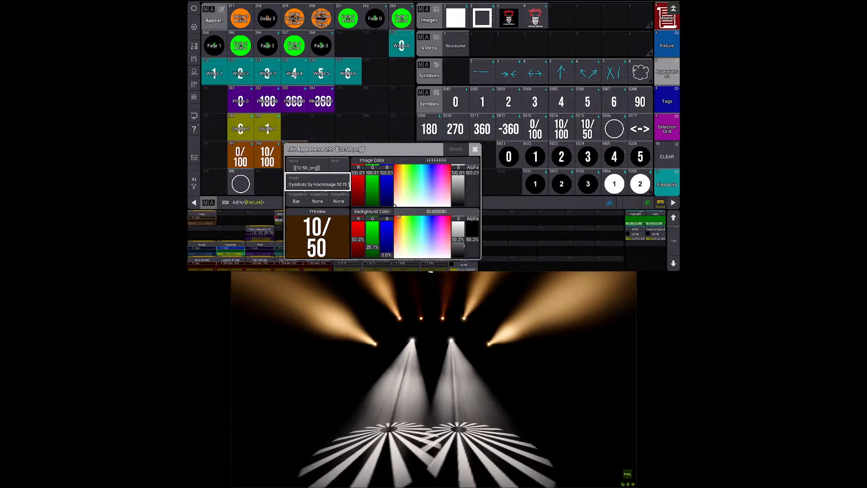
{"action": "left_click_drag", "start_coordinate": [473, 246], "coordinate": [474, 220]}
{"action": "left_click", "coordinate": [475, 149]}
{"action": "scroll", "coordinate": [270, 194], "scroll_direction": "down", "scroll_amount": 2}
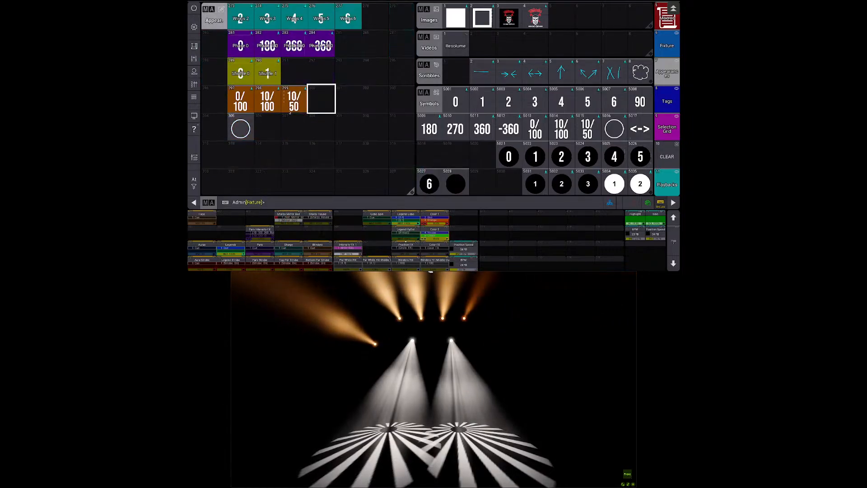
Step: Set the circle appearance's background alpha to 100% and mix a dark blue background color
{"action": "right_click", "coordinate": [241, 129]}
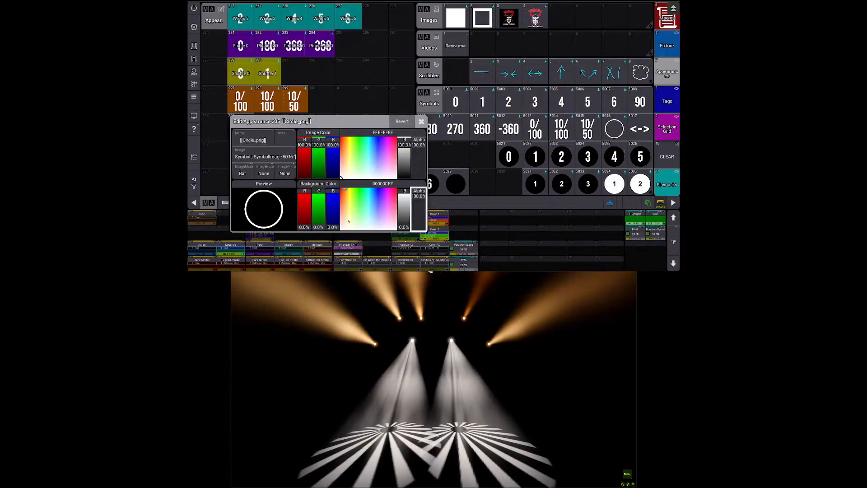
{"action": "mouse_move", "coordinate": [332, 214]}
{"action": "left_mouse_down"}
{"action": "mouse_move", "coordinate": [332, 186]}
{"action": "mouse_move", "coordinate": [318, 196]}
{"action": "mouse_move", "coordinate": [331, 214]}
{"action": "mouse_move", "coordinate": [323, 216]}
{"action": "mouse_move", "coordinate": [335, 219]}
{"action": "left_mouse_up"}
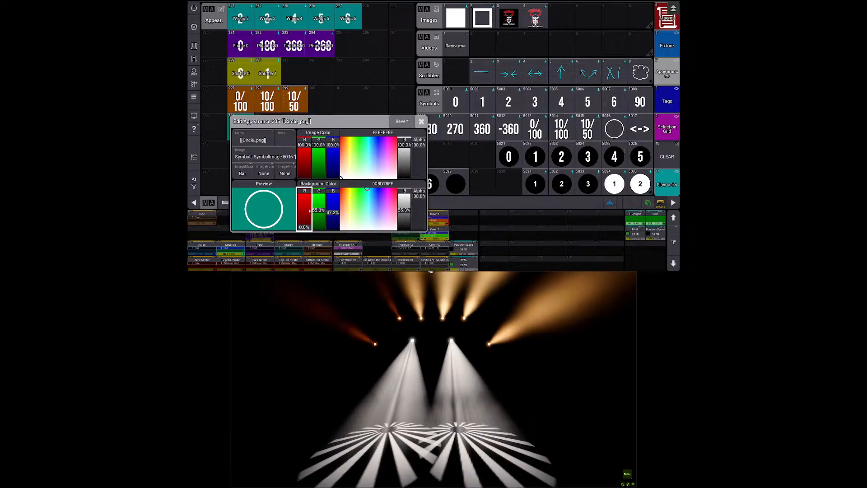
{"action": "left_click_drag", "start_coordinate": [310, 211], "coordinate": [310, 202]}
{"action": "mouse_move", "coordinate": [319, 211]}
{"action": "left_mouse_down"}
{"action": "mouse_move", "coordinate": [317, 228]}
{"action": "mouse_move", "coordinate": [305, 222]}
{"action": "left_mouse_up"}
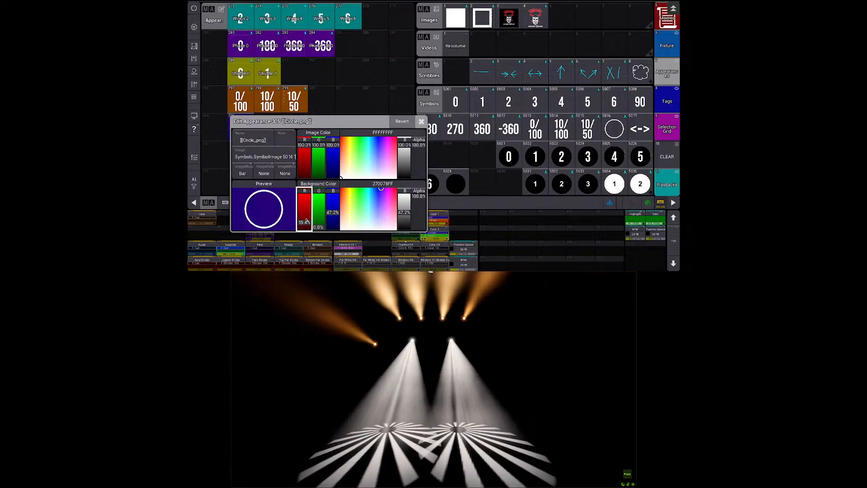
Step: Set the circle appearance's background color to 50% blue and 25% red
{"action": "right_click", "coordinate": [333, 223]}
{"action": "type", "text": "50"}
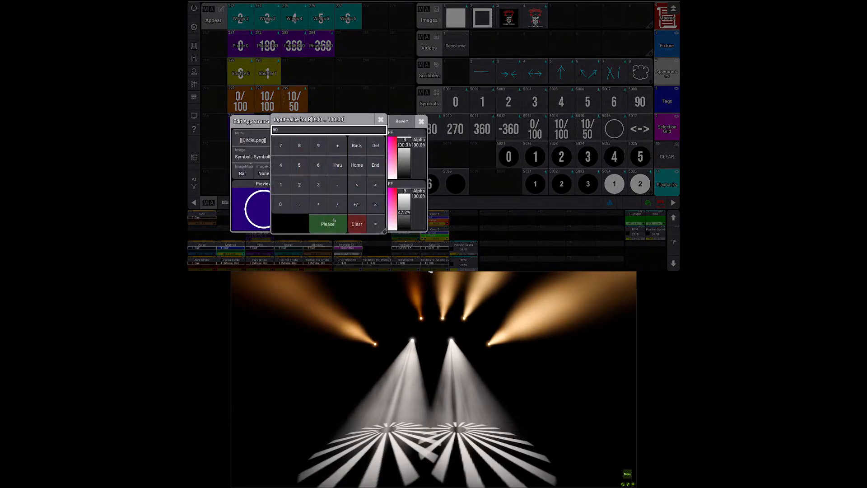
{"action": "key", "text": "Return"}
{"action": "right_click", "coordinate": [306, 212]}
{"action": "type", "text": "25"}
{"action": "key", "text": "Return"}
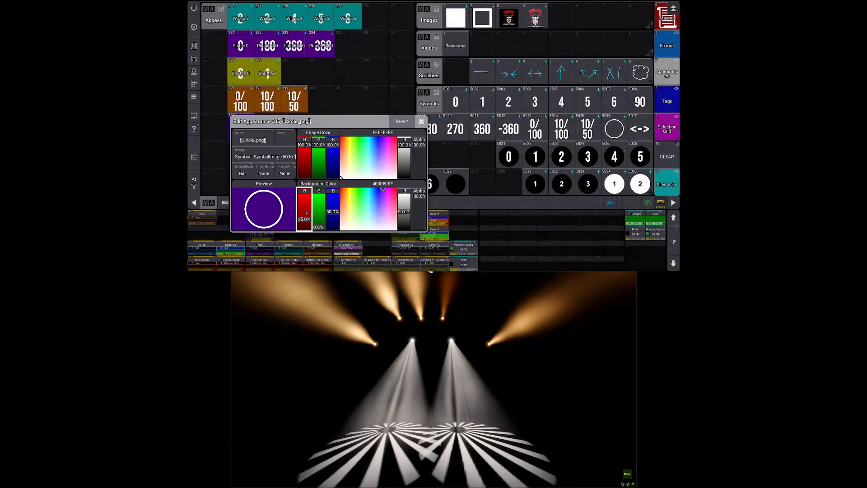
Step: Change the circle appearance's background to 50% red and 25% blue and close its editor
{"action": "left_click", "coordinate": [306, 211]}
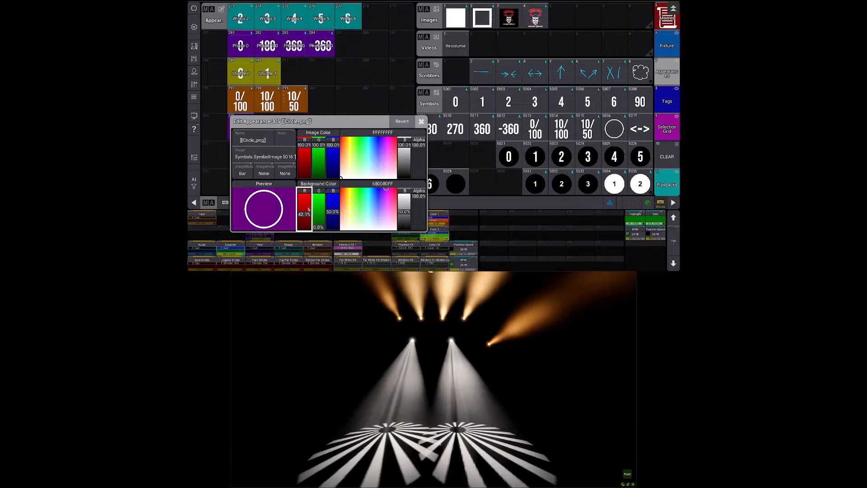
{"action": "right_click", "coordinate": [305, 212]}
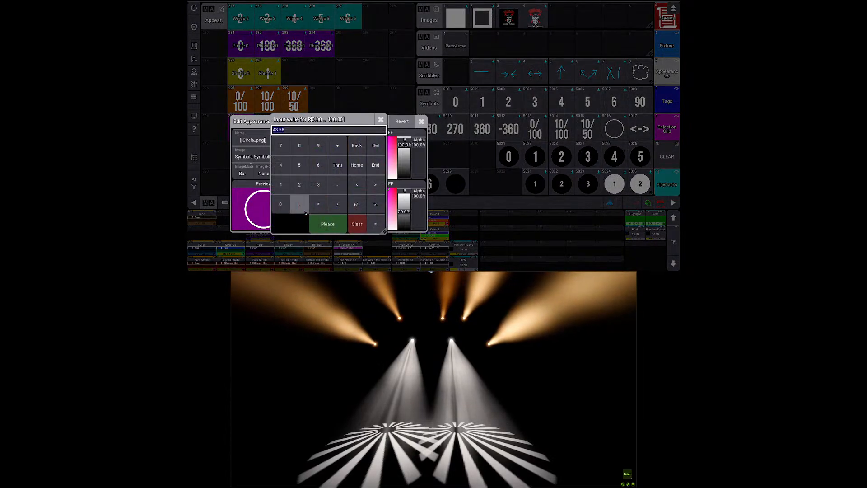
{"action": "type", "text": "50"}
{"action": "key", "text": "Return"}
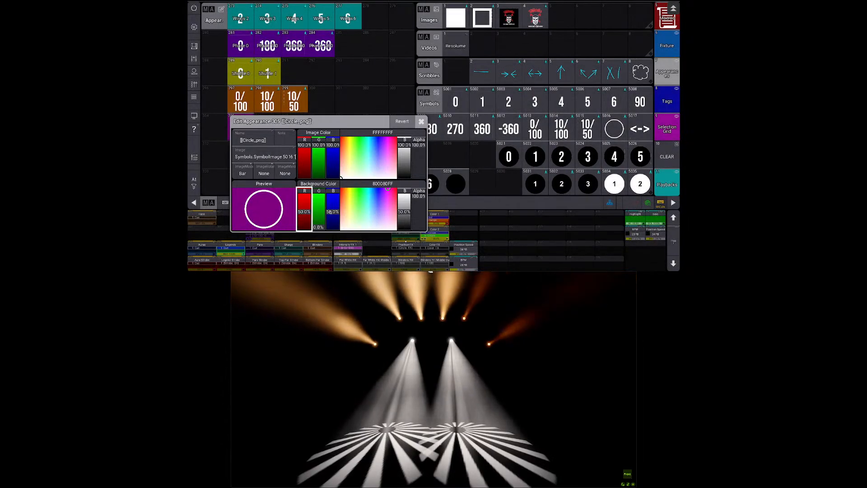
{"action": "left_click", "coordinate": [334, 223]}
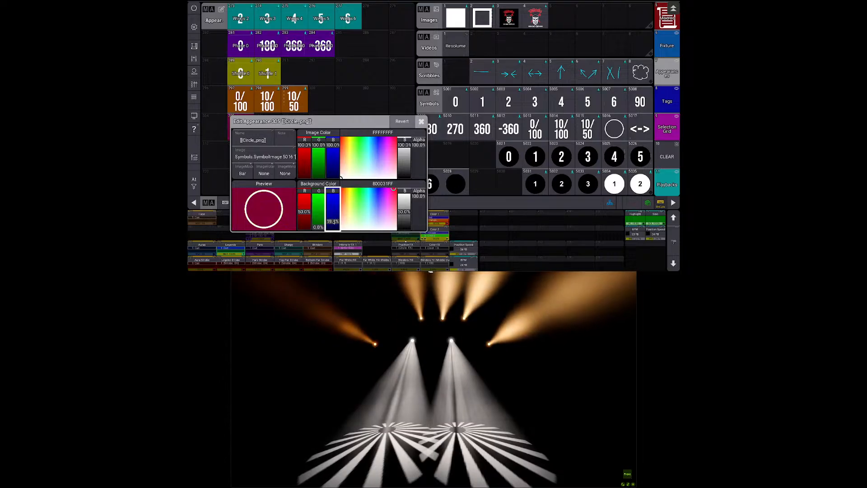
{"action": "right_click", "coordinate": [334, 221]}
{"action": "type", "text": "25"}
{"action": "key", "text": "Return"}
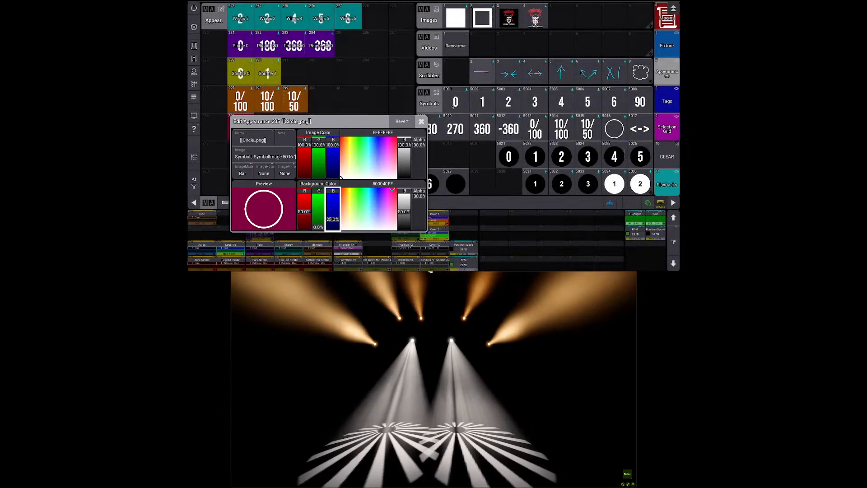
{"action": "left_click", "coordinate": [421, 122]}
Step: Copy the circle appearance from slot 305 to slot 306
{"action": "key", "text": "c"}
{"action": "left_click", "coordinate": [242, 131]}
{"action": "left_click", "coordinate": [267, 133]}
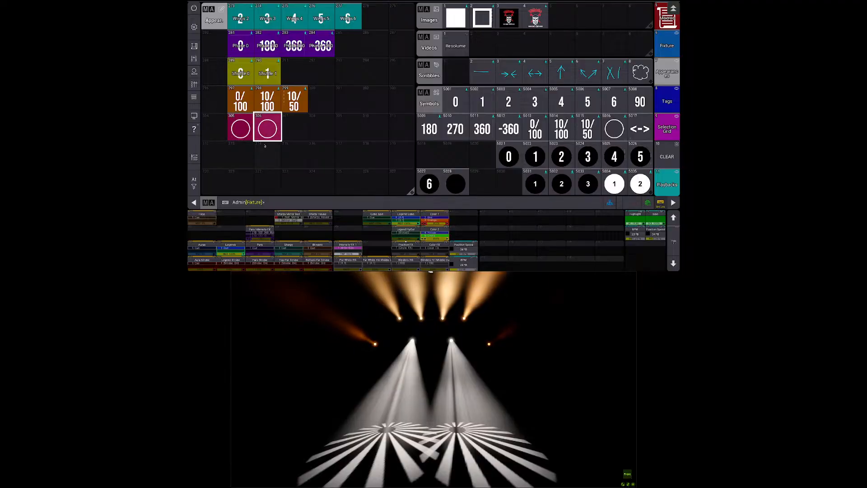
Step: Set the image of appearance 306 to the Pan_png symbol and close its editor
{"action": "right_click", "coordinate": [266, 128]}
{"action": "left_click", "coordinate": [267, 105]}
{"action": "left_click", "coordinate": [279, 156]}
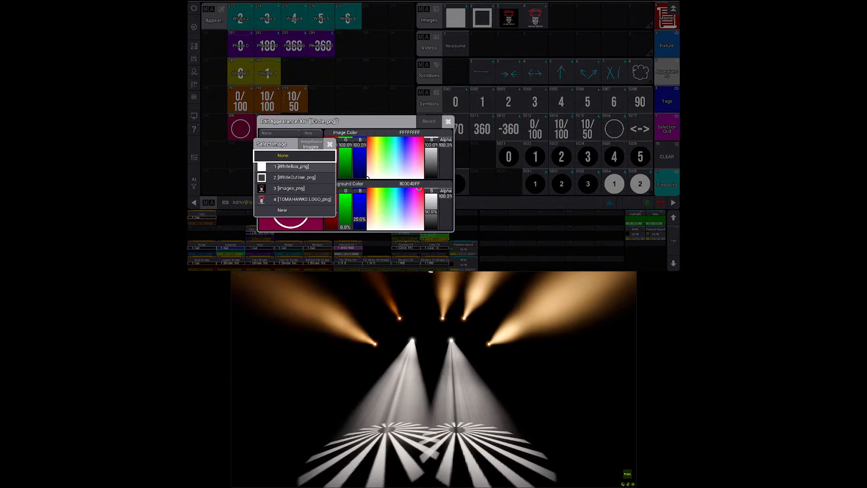
{"action": "left_click", "coordinate": [311, 144]}
{"action": "left_click", "coordinate": [316, 158]}
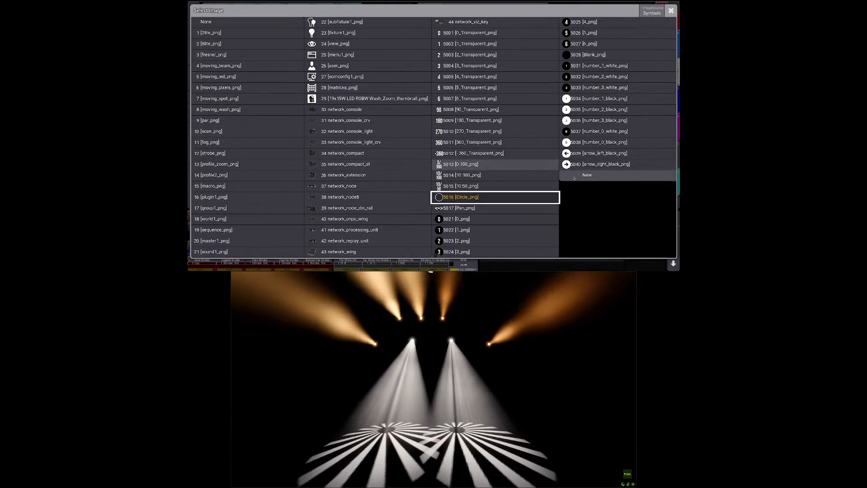
{"action": "left_click", "coordinate": [471, 208]}
{"action": "left_click", "coordinate": [447, 121]}
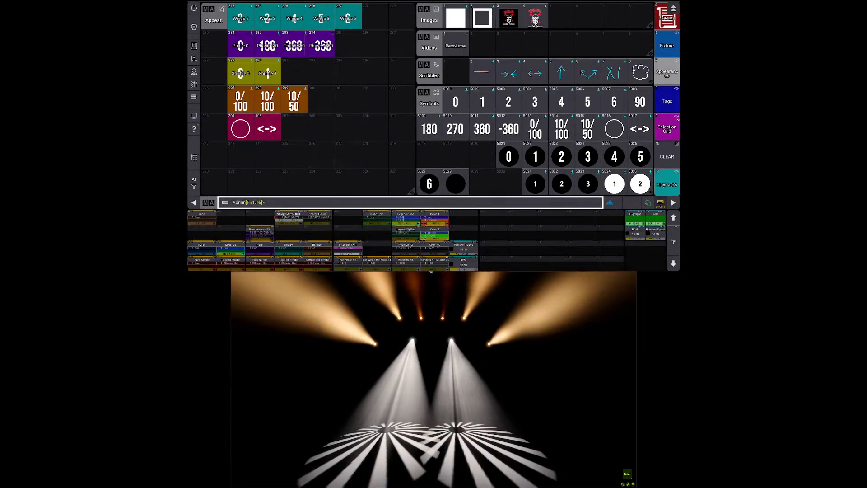
Step: In the Position FX Form sequence, assign appearance 305 (Circle_png) to cue 1 and appearance 306 (Pan_png) to cue 2
{"action": "scroll", "coordinate": [670, 133], "scroll_direction": "down", "scroll_amount": 3}
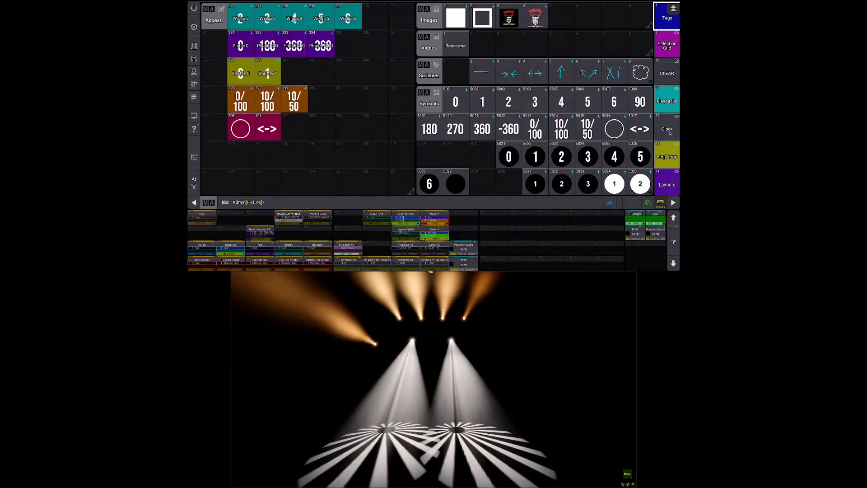
{"action": "left_click", "coordinate": [667, 157]}
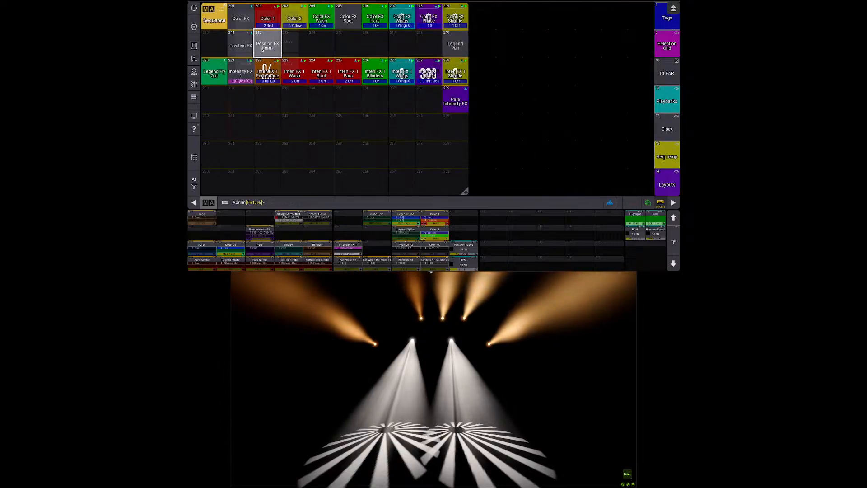
{"action": "left_click", "coordinate": [262, 49]}
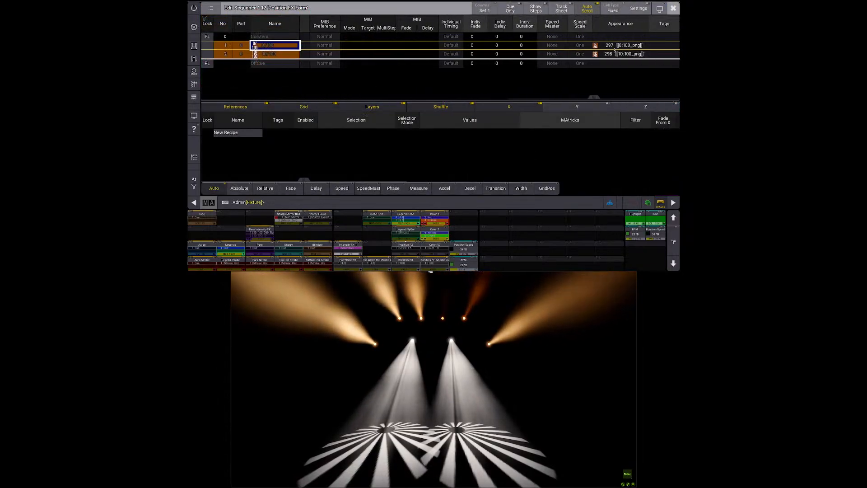
{"action": "right_click", "coordinate": [615, 48]}
{"action": "left_click", "coordinate": [625, 82]}
{"action": "right_click", "coordinate": [624, 54]}
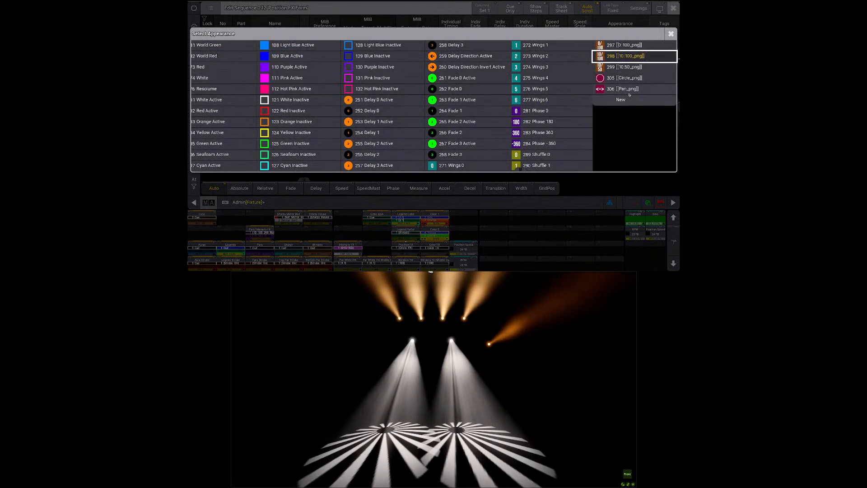
{"action": "left_click", "coordinate": [629, 90]}
{"action": "left_click", "coordinate": [672, 8]}
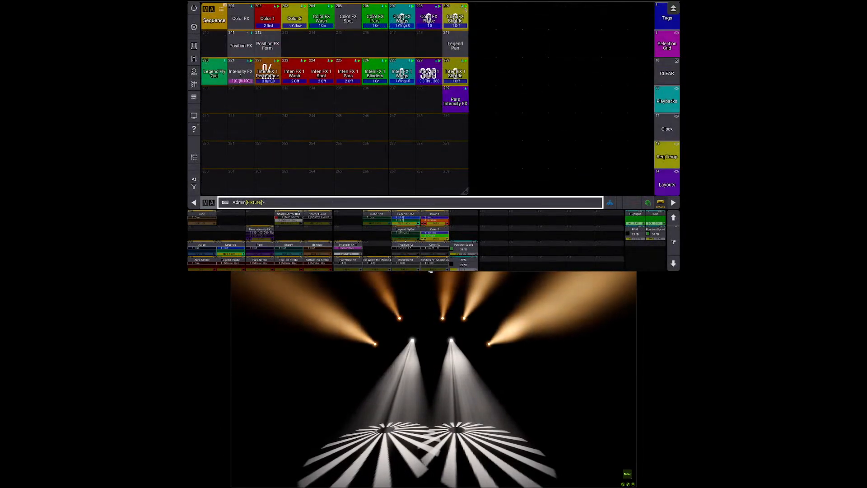
Step: Add a layout window in the empty area beside the sequence pool and place the Position FX Form sequence in it
{"action": "left_click", "coordinate": [479, 14]}
{"action": "type", "text": "layo"}
{"action": "key", "text": "Return"}
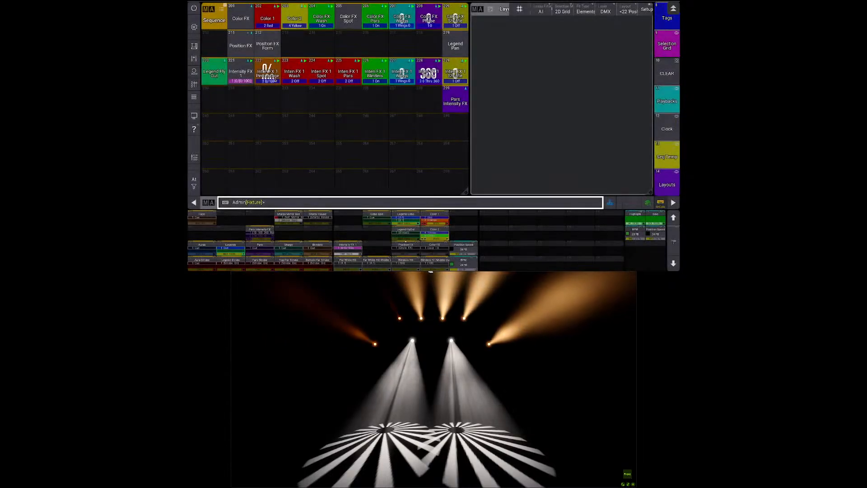
{"action": "left_click_drag", "start_coordinate": [267, 45], "coordinate": [561, 105]}
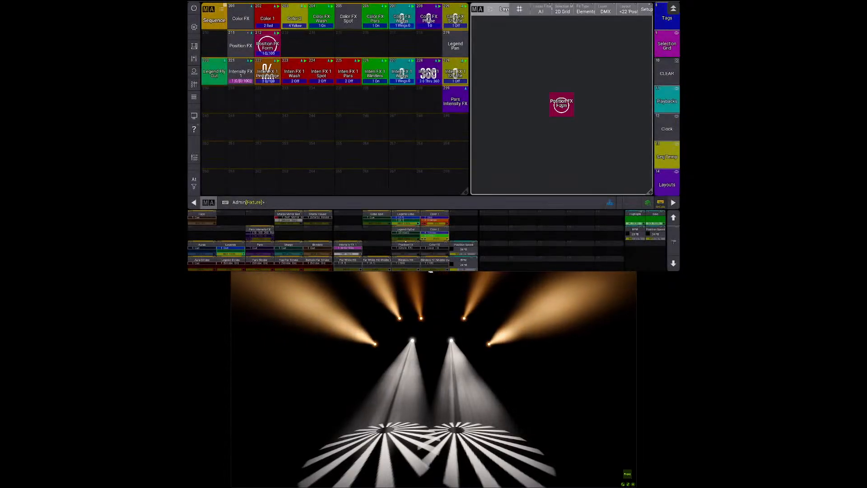
Step: Start the Position FX sequence, then switch its form to Pan and back to Circle from the layout element
{"action": "left_click", "coordinate": [345, 80]}
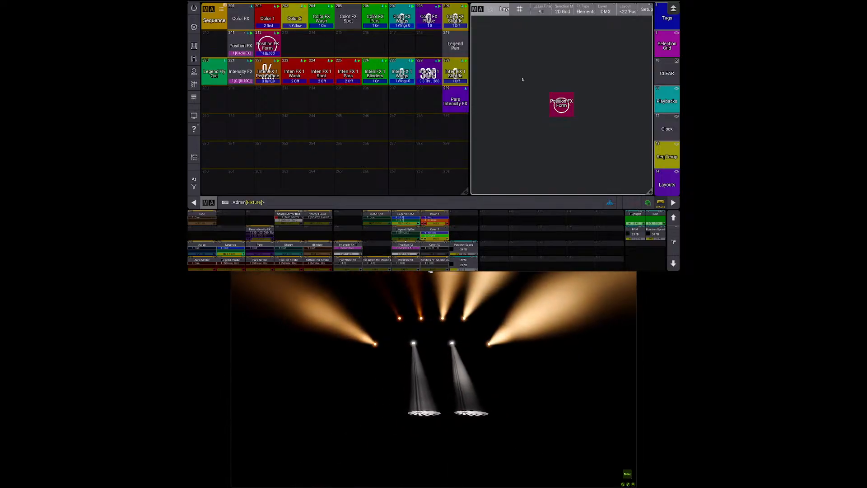
{"action": "left_click", "coordinate": [561, 104]}
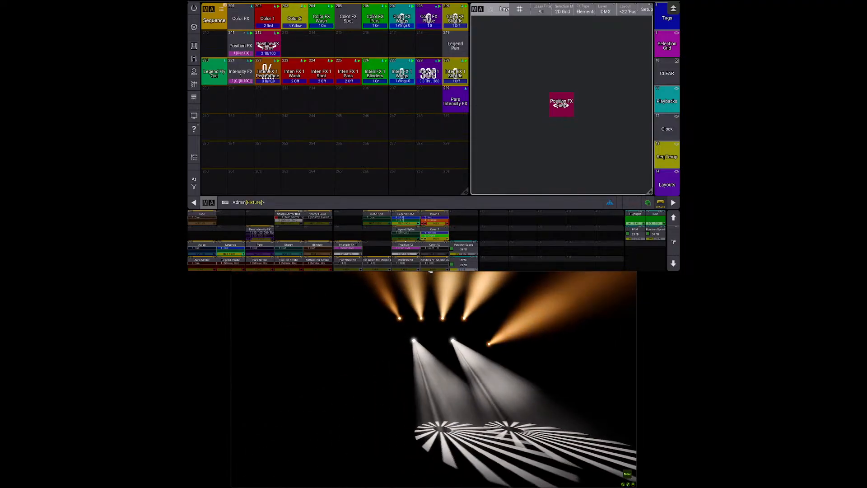
{"action": "left_click", "coordinate": [561, 104]}
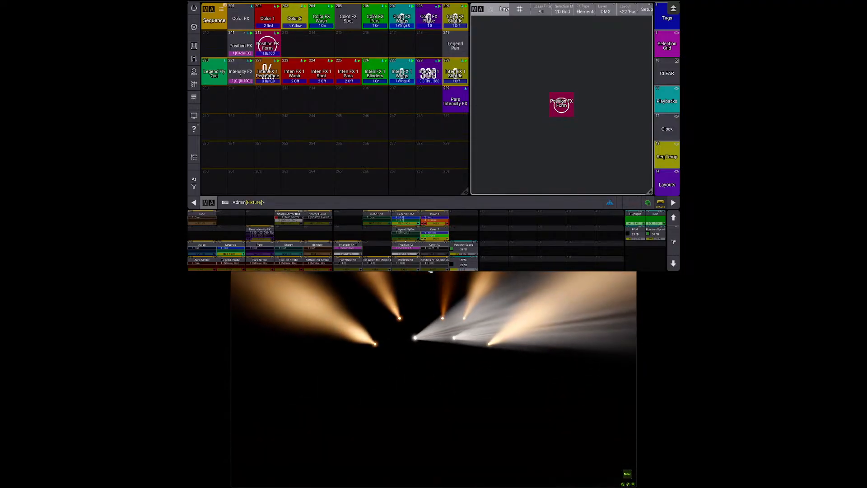
Step: Reposition the Position FX Form element in the layout, enlarge it to twice its width and height, and leave layout setup
{"action": "left_click", "coordinate": [645, 10]}
{"action": "left_click", "coordinate": [561, 104]}
{"action": "mouse_move", "coordinate": [561, 104]}
{"action": "left_mouse_down"}
{"action": "mouse_move", "coordinate": [545, 82]}
{"action": "mouse_move", "coordinate": [569, 105]}
{"action": "left_mouse_up"}
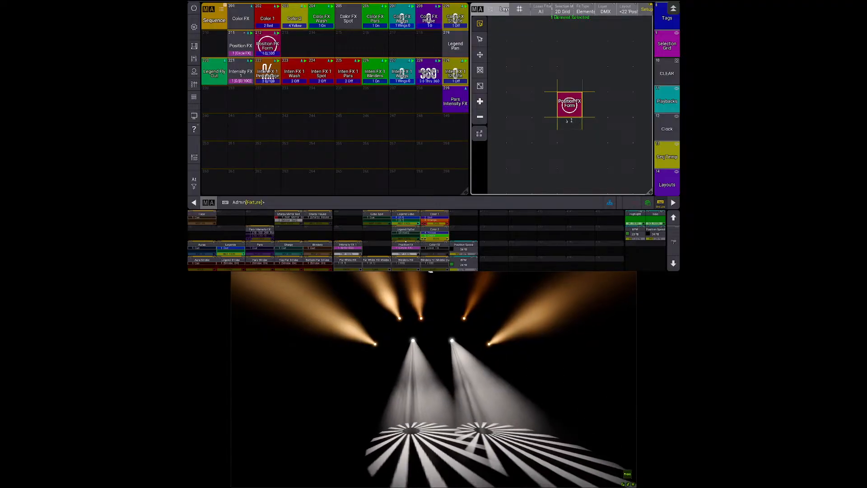
{"action": "right_click", "coordinate": [563, 110]}
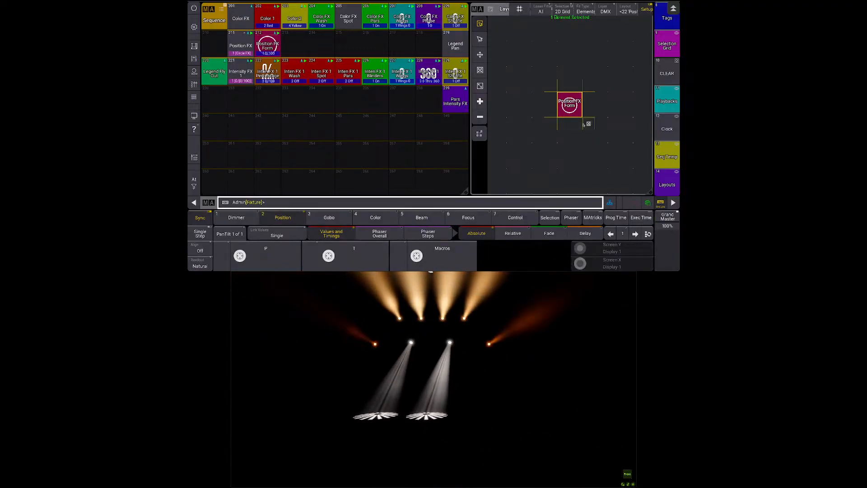
{"action": "left_click_drag", "start_coordinate": [588, 123], "coordinate": [609, 151]}
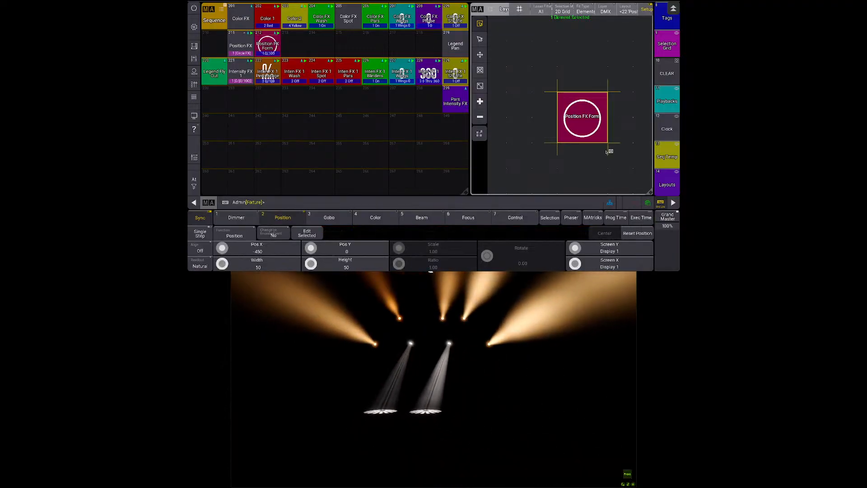
{"action": "left_click", "coordinate": [570, 162]}
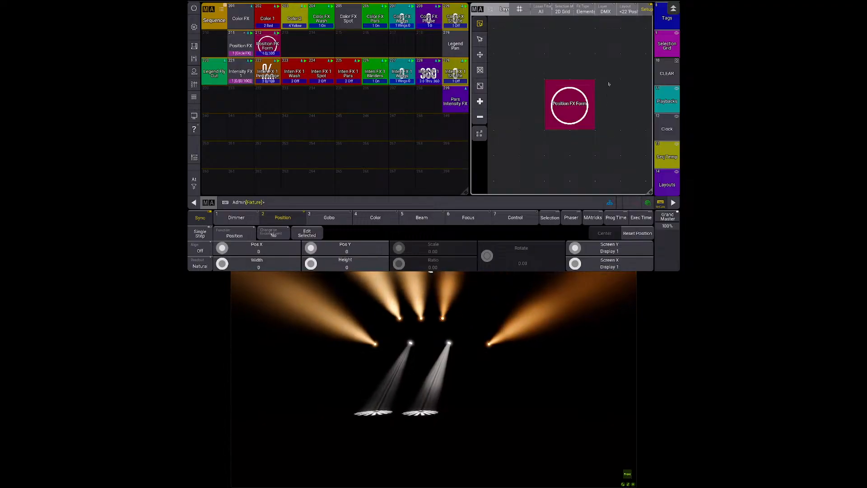
{"action": "left_click", "coordinate": [645, 11]}
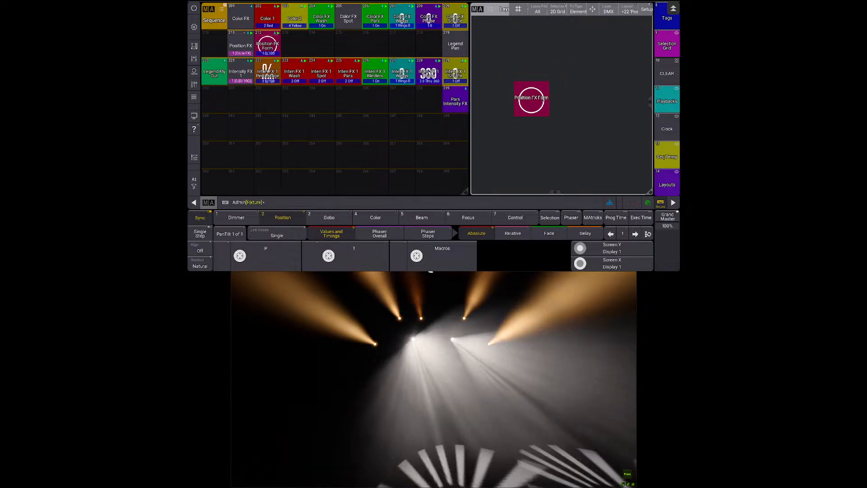
Step: Copy sequence 208 (Color FX Phase) to slot 213 and name it Position FX Phase
{"action": "key", "text": "c"}
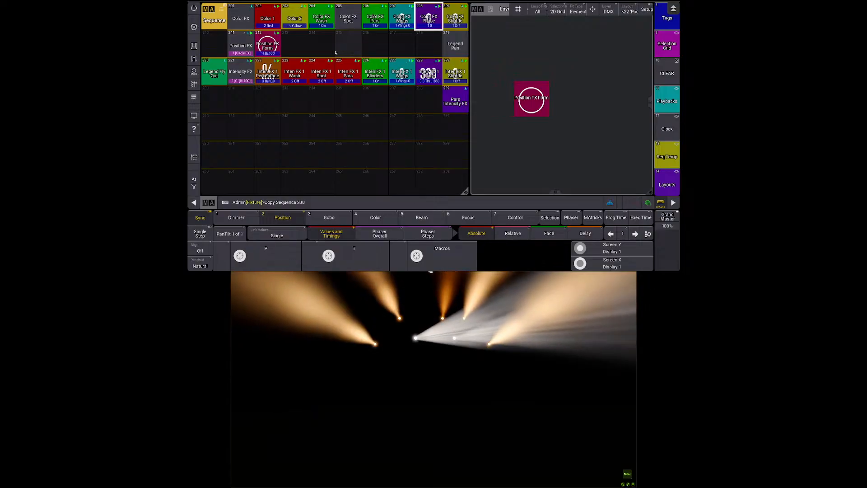
{"action": "left_click", "coordinate": [299, 47]}
{"action": "left_click_drag", "start_coordinate": [300, 48], "coordinate": [293, 27]}
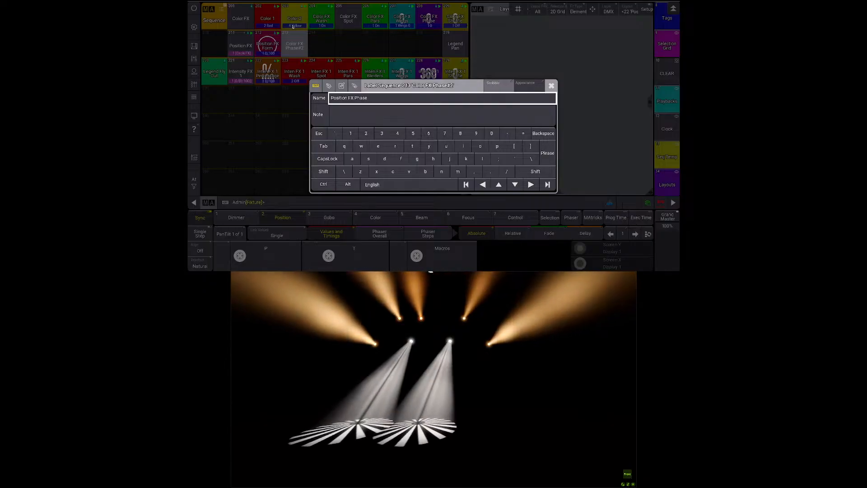
{"action": "key", "text": "Return"}
Step: Retarget cue 1's command in Position FX Phase to set PhaseFromX 0 and PhaseToX 0 on Sequence 211 Cue 1
{"action": "right_click", "coordinate": [294, 42]}
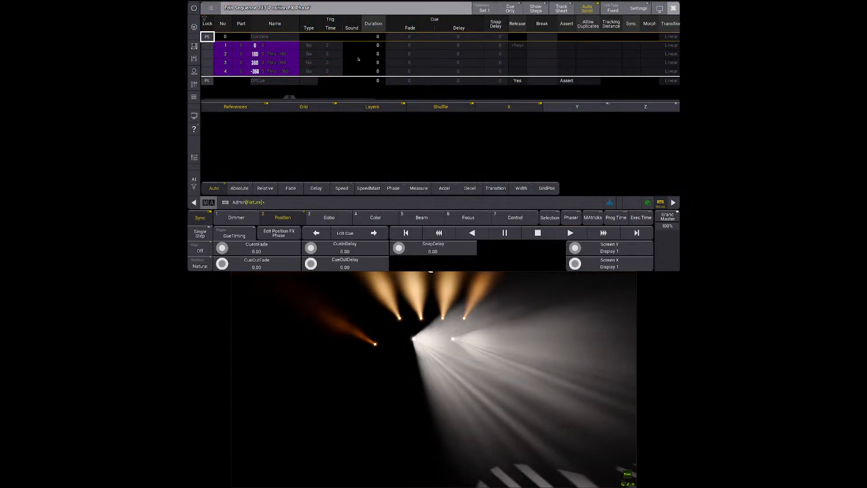
{"action": "scroll", "coordinate": [358, 59], "scroll_direction": "right", "scroll_amount": 8}
{"action": "right_click", "coordinate": [433, 44]}
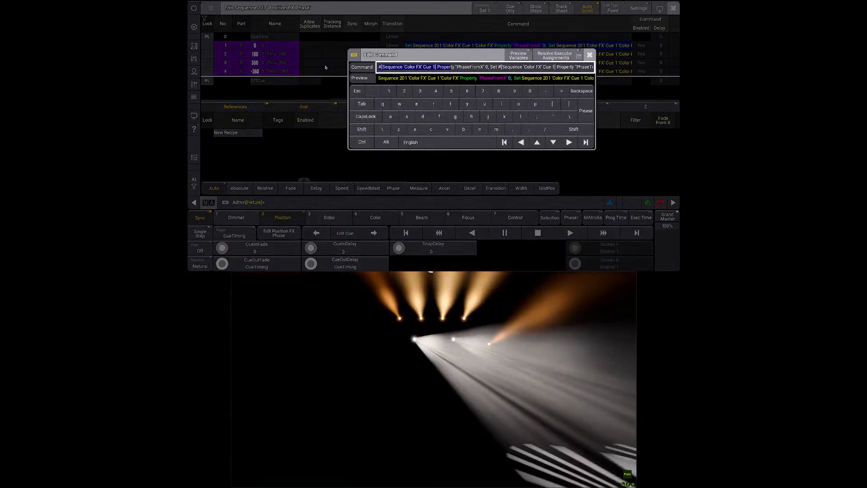
{"action": "key", "text": "Left"}
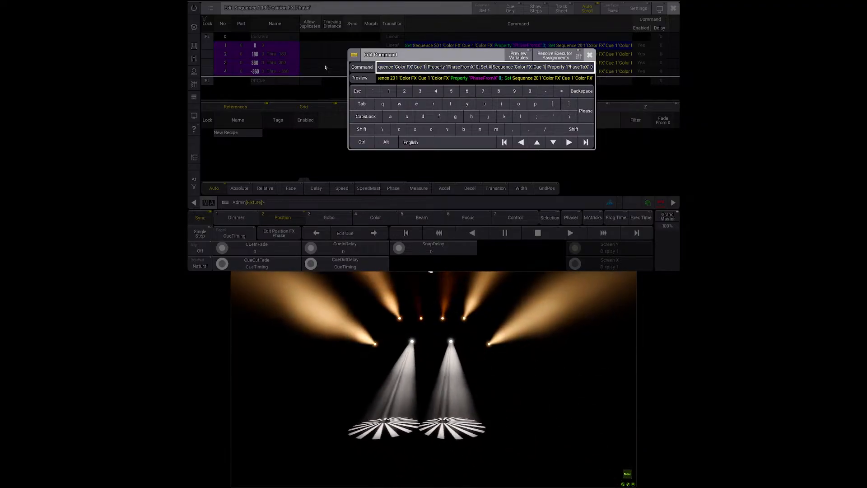
{"action": "left_click", "coordinate": [426, 66]}
{"action": "left_click_drag", "start_coordinate": [387, 67], "coordinate": [371, 68]}
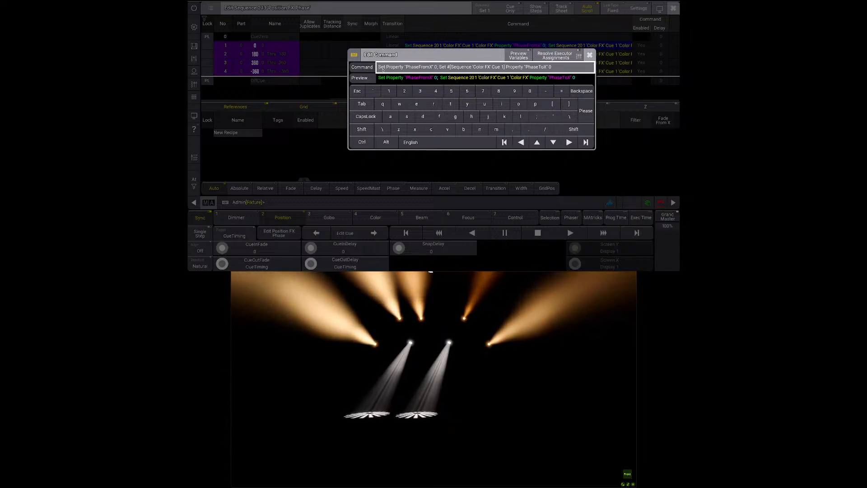
{"action": "type", "text": "#[Sequence "}
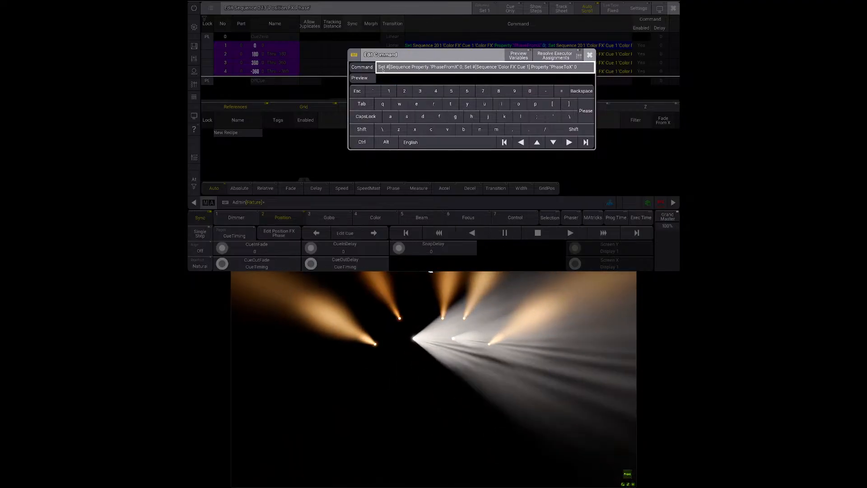
{"action": "type", "text": "211 Cue 1] Property"}
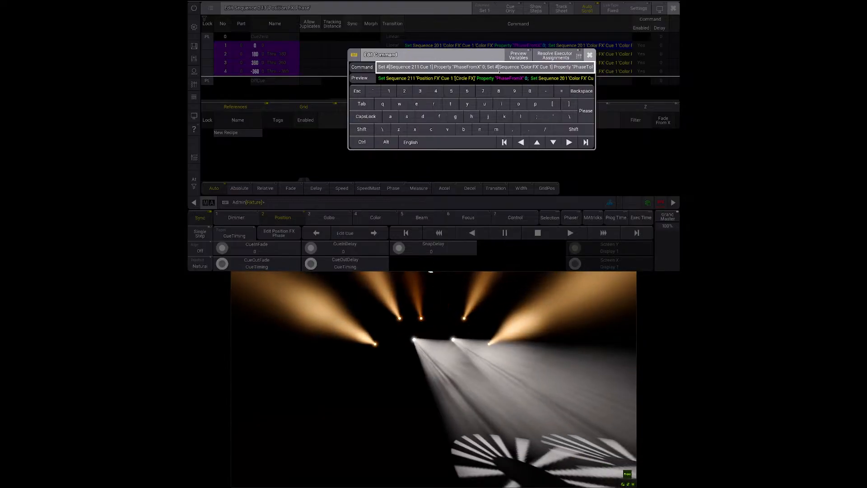
{"action": "key", "text": "End"}
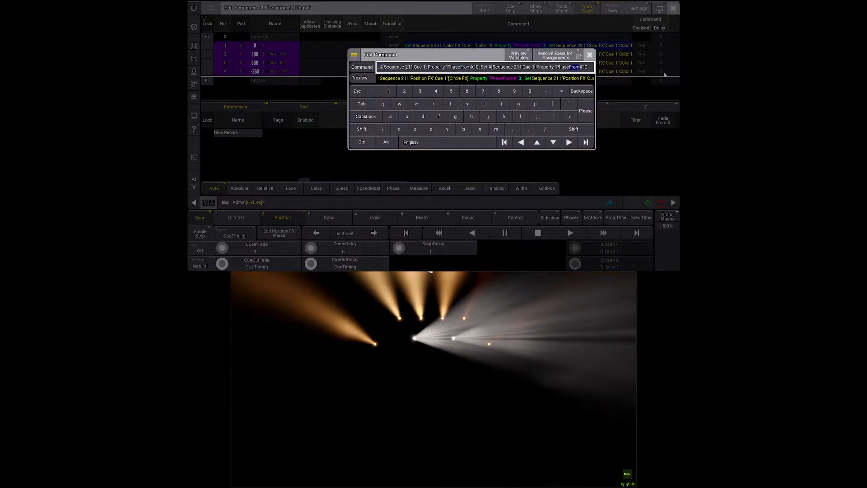
{"action": "key", "text": "Return"}
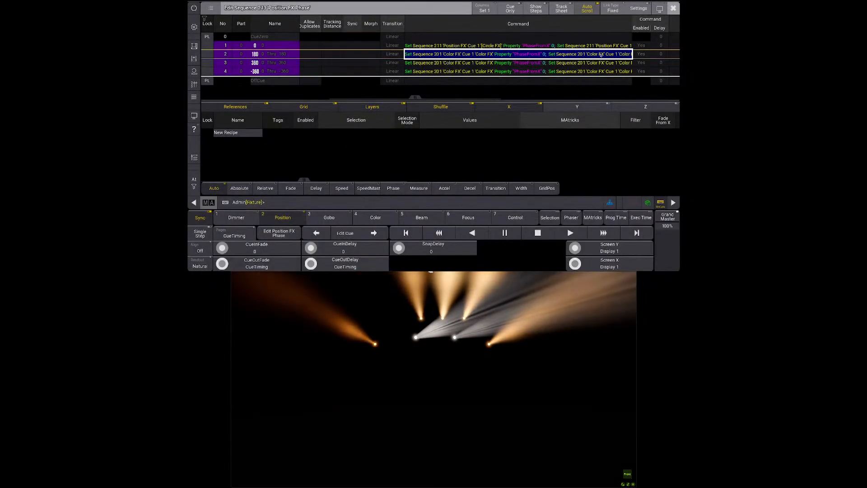
Step: Retarget the PhaseFromX and PhaseToX commands of cues 2, 3 and 4 to Sequence 211 Cue 1 and close the sequence editor
{"action": "left_click", "coordinate": [570, 55]}
{"action": "type", "text": "Set #[Sequence 211 Cue 1] Property \"PhaseFromX\" 0; Set #[Sequence 211 Cue 1] Property \"PhaseToX\""}
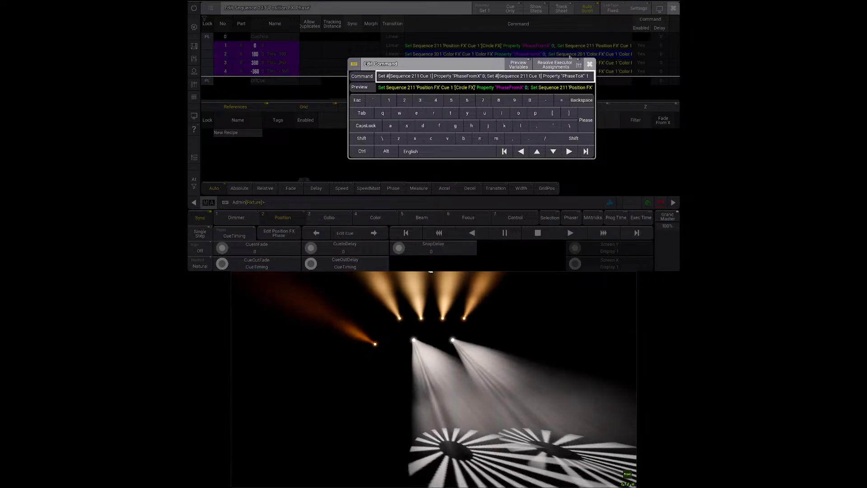
{"action": "key", "text": "Return"}
{"action": "left_click", "coordinate": [576, 63]}
{"action": "key", "text": "ctrl+v"}
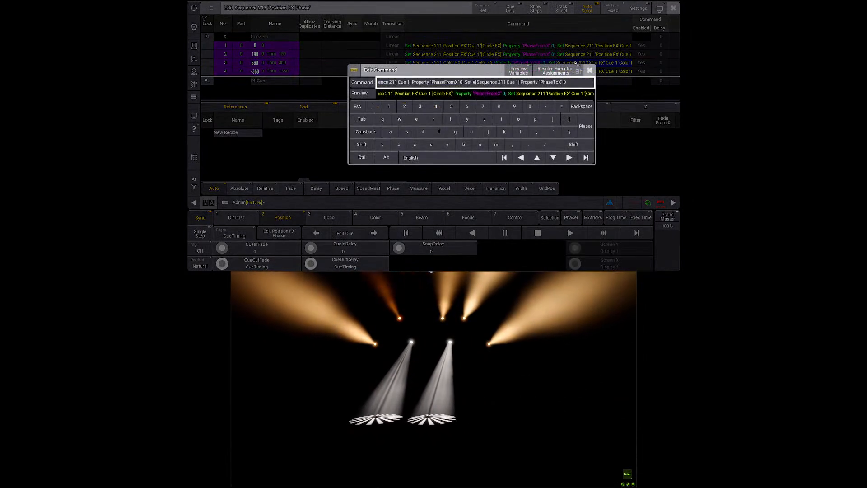
{"action": "key", "text": "Return"}
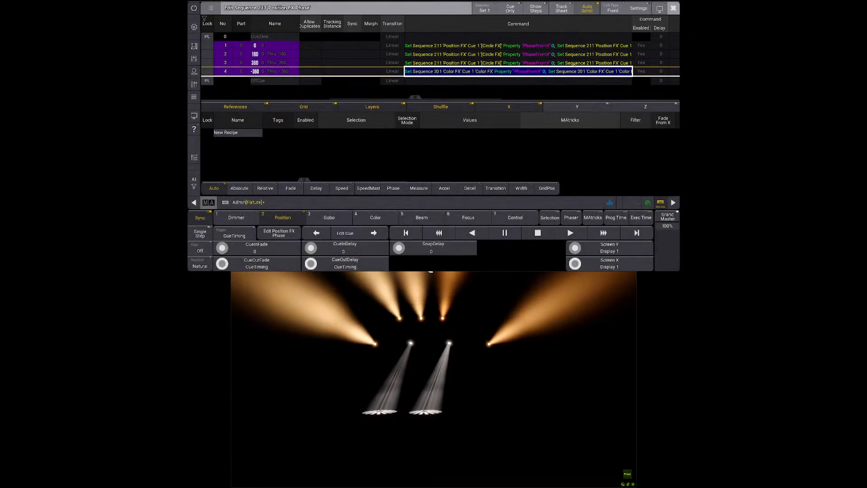
{"action": "left_click", "coordinate": [578, 71]}
{"action": "type", "text": "Set #[Sequence 211 Cue 1] Property \"PhaseFromX\" 0; Set #[Sequence 211 Cue 1] Property \"PhaseToX\" 0"}
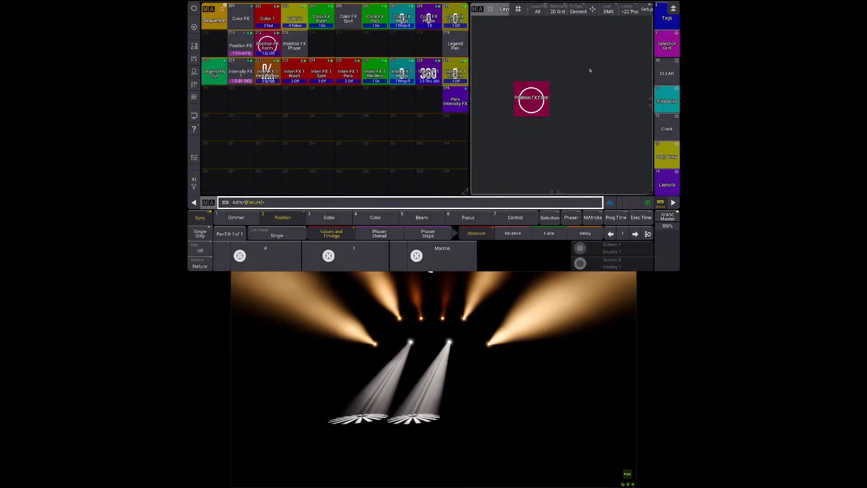
{"action": "key", "text": "a"}
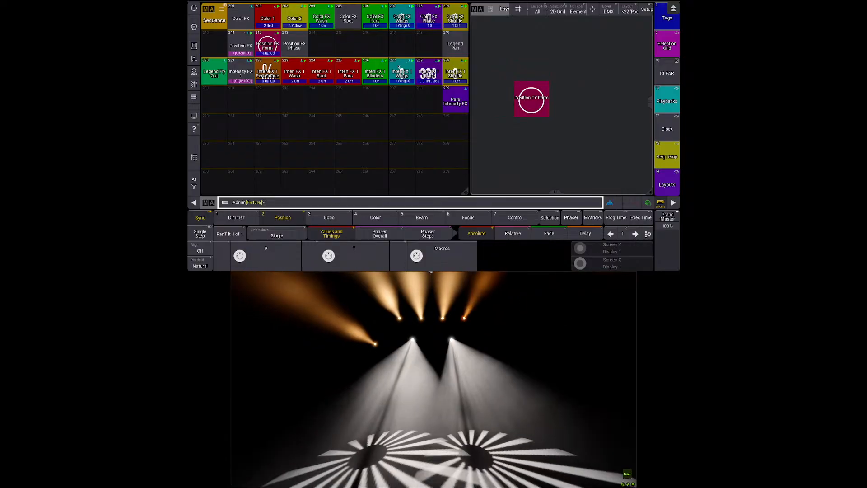
{"action": "left_click", "coordinate": [294, 46]}
{"action": "left_click", "coordinate": [533, 82]}
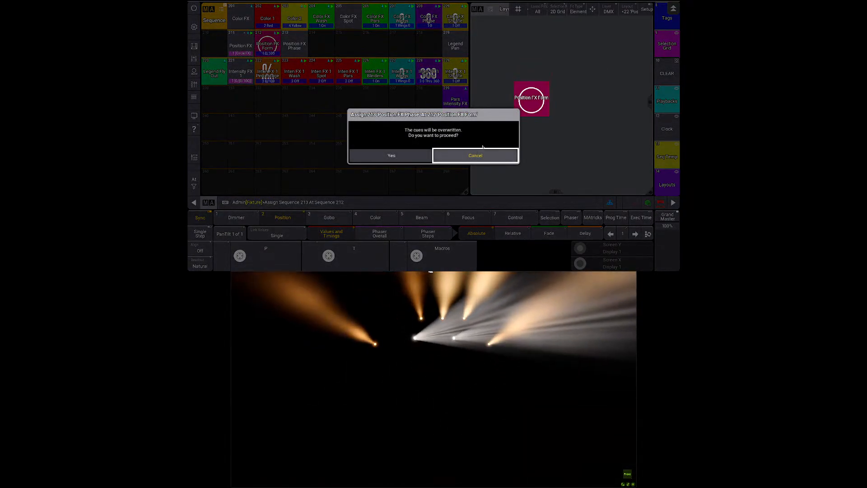
{"action": "left_click", "coordinate": [483, 152]}
Step: Add the Position FX Phase sequence to the layout as a 100 by 100 element at X -300, Y -50, beside the form element
{"action": "key", "text": "a"}
{"action": "left_click", "coordinate": [294, 47]}
{"action": "left_click", "coordinate": [644, 166]}
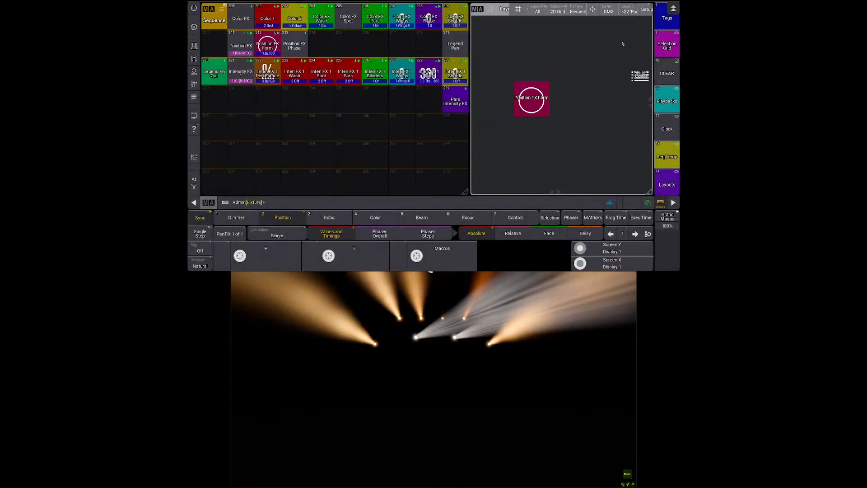
{"action": "left_click", "coordinate": [649, 10]}
{"action": "left_click_drag", "start_coordinate": [628, 78], "coordinate": [607, 124]}
{"action": "left_click", "coordinate": [647, 10]}
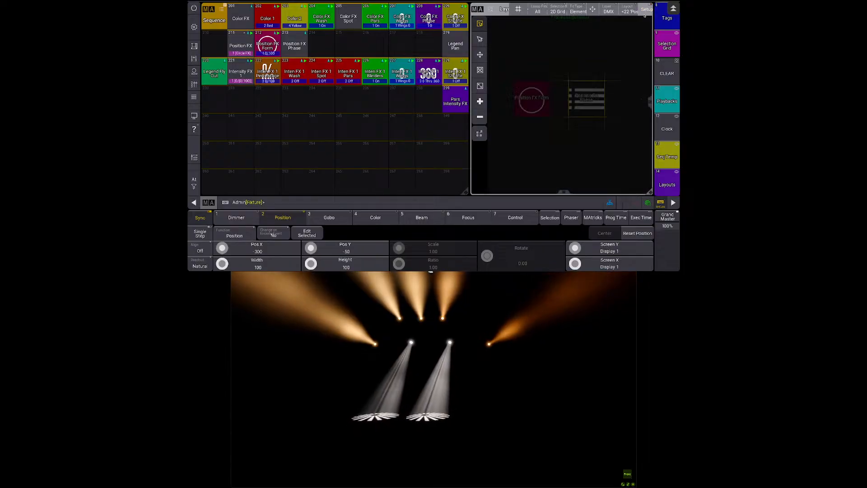
Step: Switch the Position FX Phase to 0 Thru 360 from the layout and bring the playbacks back into view
{"action": "left_click", "coordinate": [586, 109]}
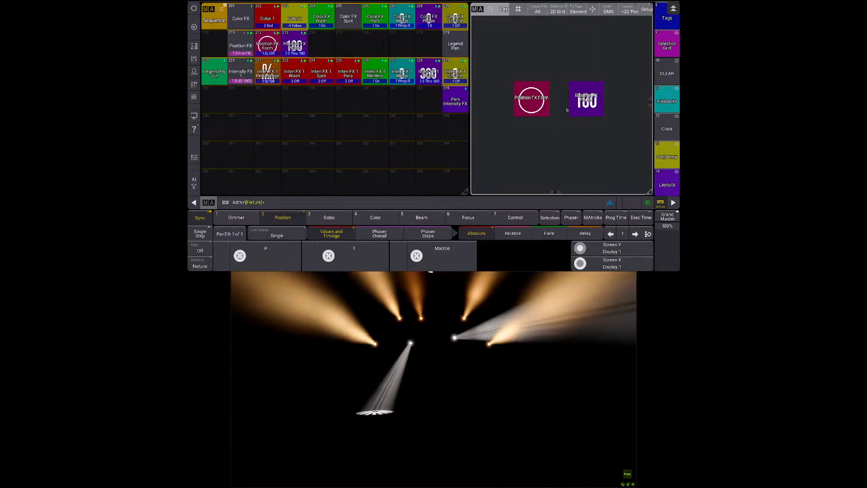
{"action": "key", "text": "Tab"}
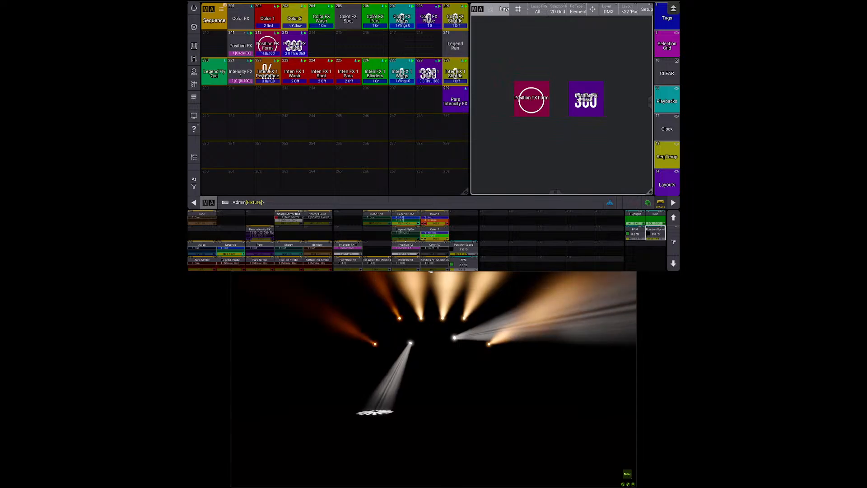
Step: Set the Position FX Phase to 0 from the layout and switch the form to Pan and back to Circle
{"action": "left_click", "coordinate": [578, 100]}
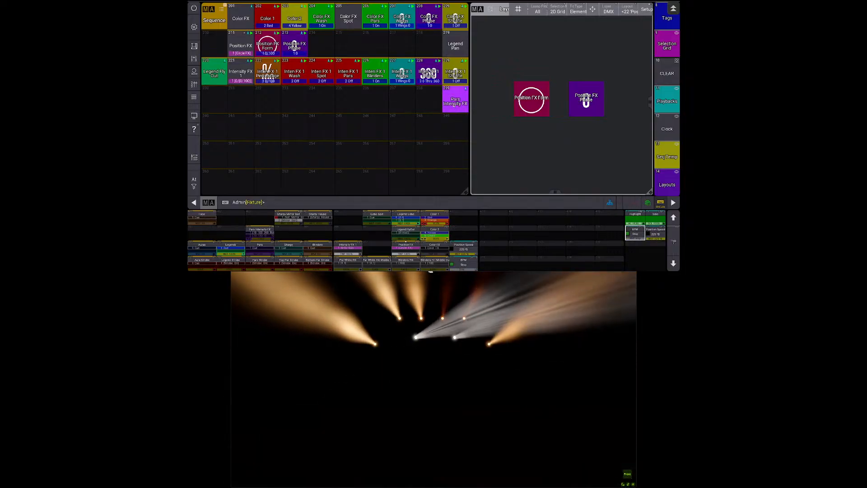
{"action": "left_click", "coordinate": [532, 104]}
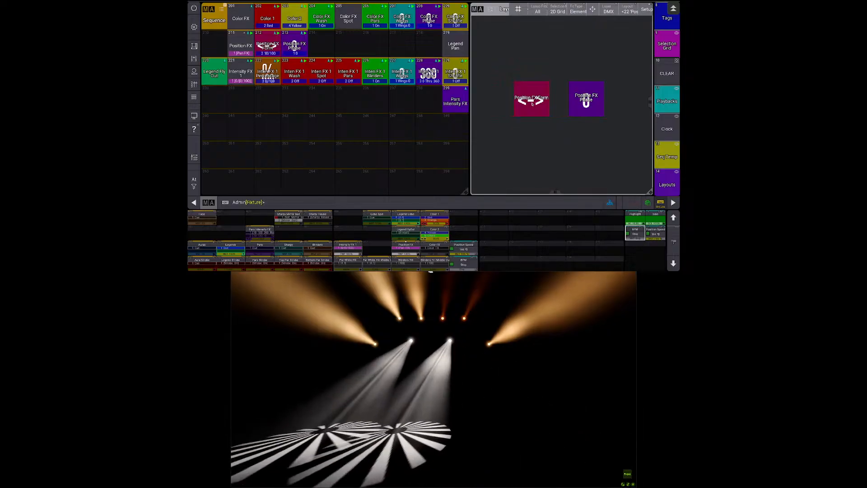
{"action": "left_click", "coordinate": [531, 104]}
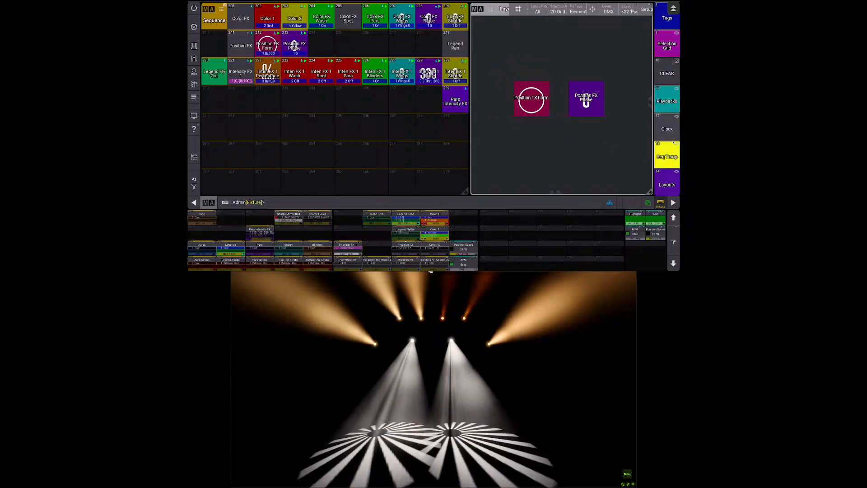
Step: Clear the current screen and add the Position and Phasers preset pools to it
{"action": "left_click", "coordinate": [194, 27]}
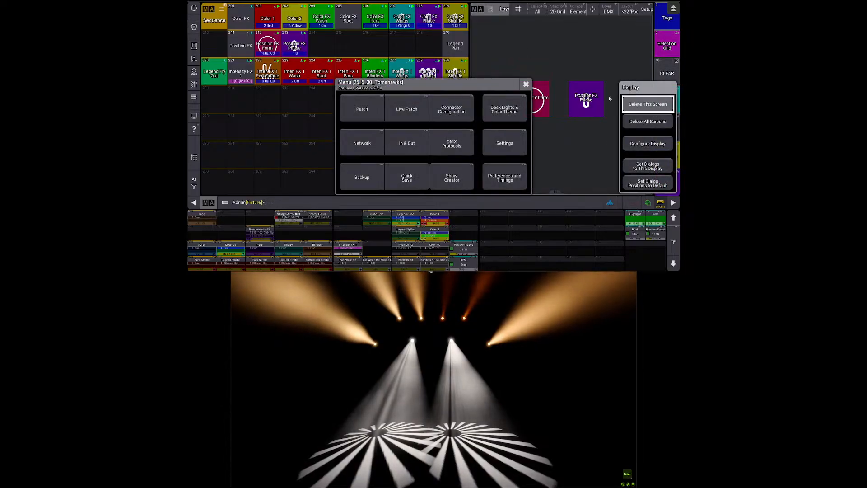
{"action": "left_click", "coordinate": [648, 104]}
{"action": "left_click", "coordinate": [460, 18]}
{"action": "left_click", "coordinate": [549, 139]}
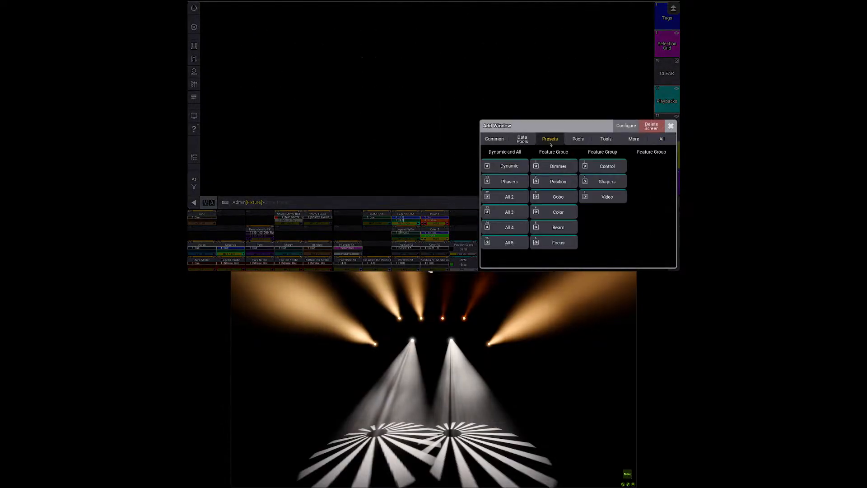
{"action": "left_click", "coordinate": [558, 181]}
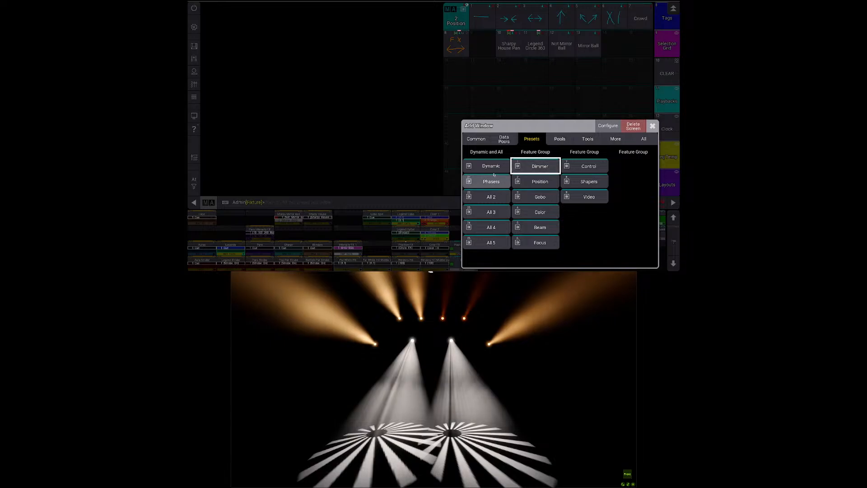
{"action": "left_click", "coordinate": [492, 180]}
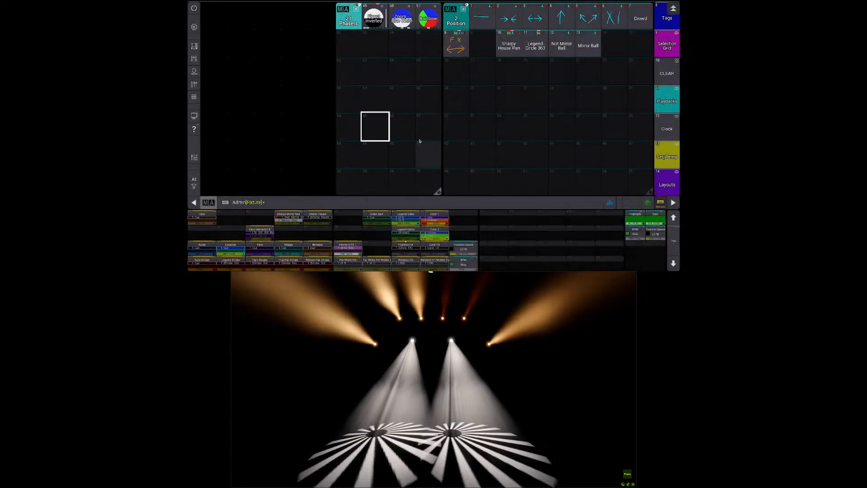
Step: Preview the Circle FX phaser preset on the moving lights and clear the programmer
{"action": "scroll", "coordinate": [419, 142], "scroll_direction": "down", "scroll_amount": 5}
{"action": "scroll", "coordinate": [419, 141], "scroll_direction": "up", "scroll_amount": 4}
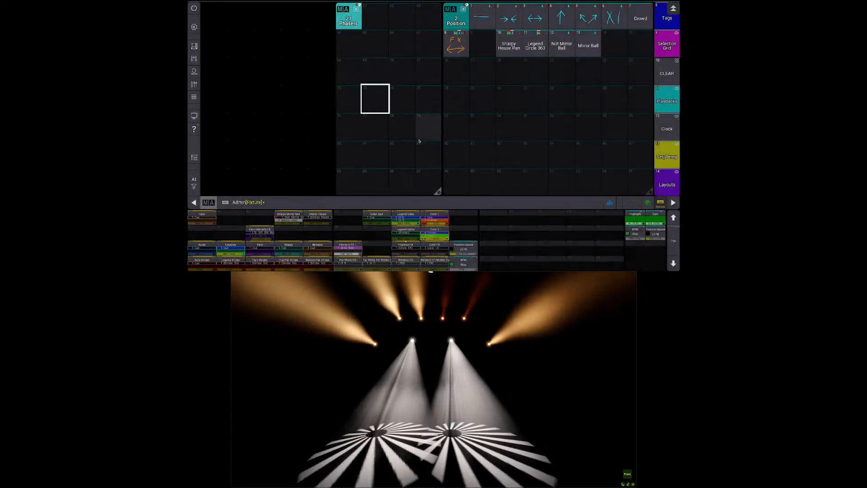
{"action": "scroll", "coordinate": [419, 142], "scroll_direction": "down", "scroll_amount": 2}
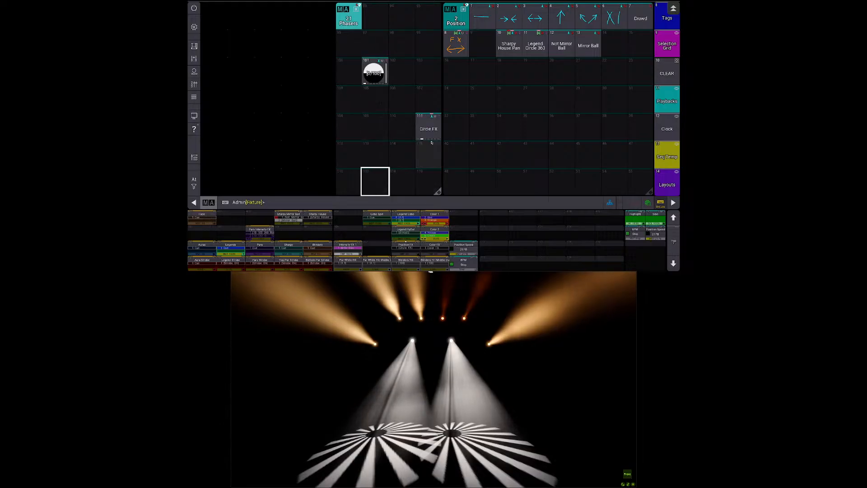
{"action": "left_click", "coordinate": [431, 143]}
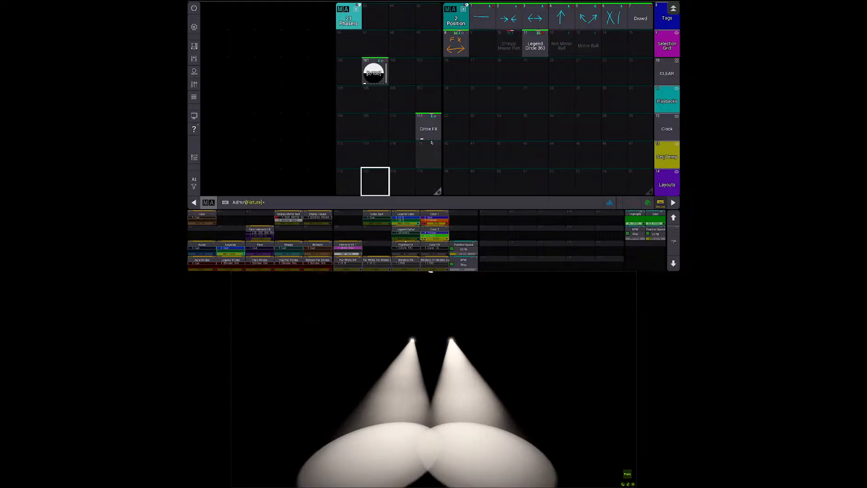
{"action": "left_click", "coordinate": [429, 129]}
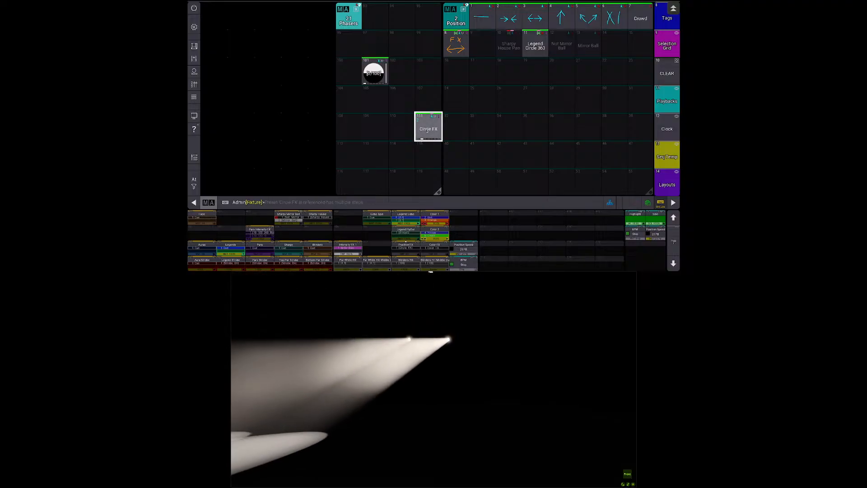
{"action": "key", "text": "BackSpace"}
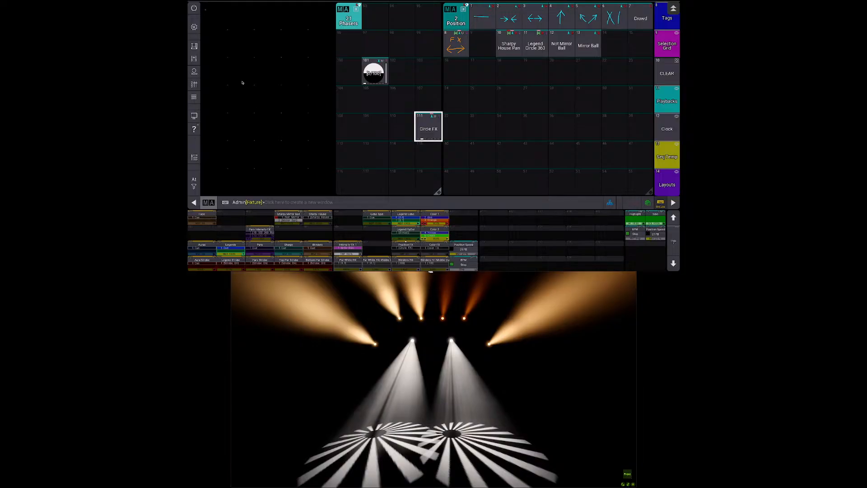
Step: Add a Sequences pool in the free area beside the Phasers pool and bring the Position FX sequences into view
{"action": "left_click_drag", "start_coordinate": [344, 224], "coordinate": [345, 223]}
{"action": "type", "text": "seq"}
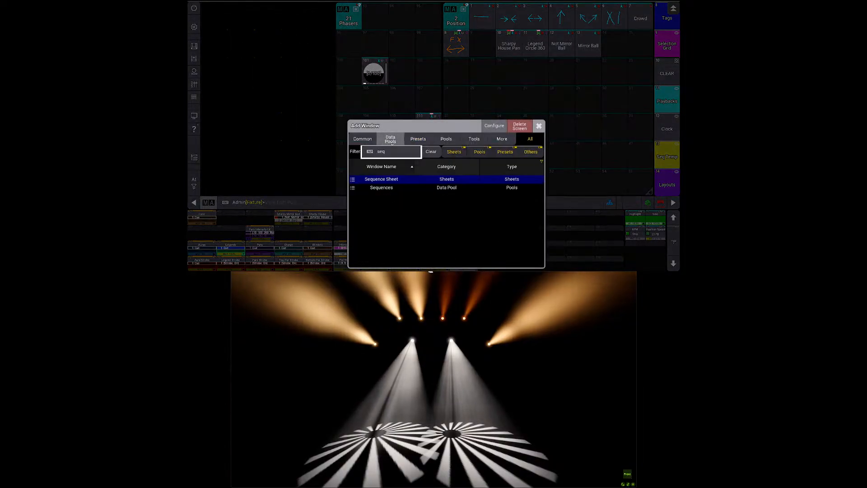
{"action": "key", "text": "Down"}
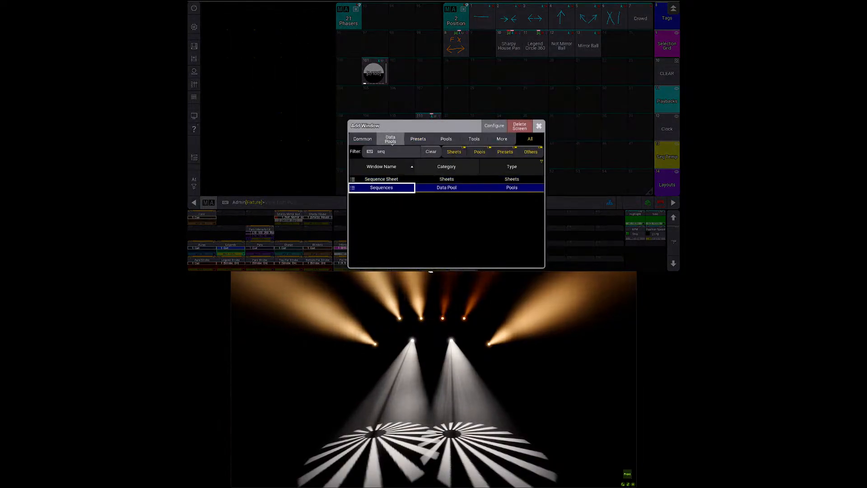
{"action": "key", "text": "Return"}
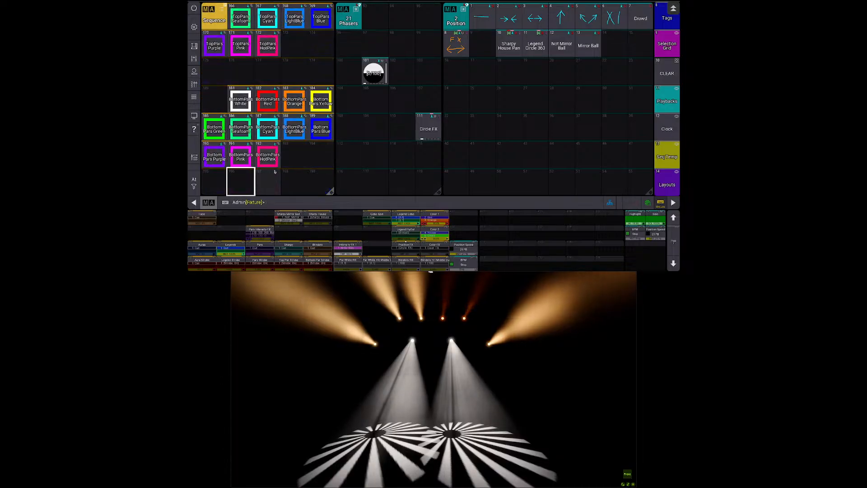
{"action": "scroll", "coordinate": [274, 172], "scroll_direction": "down", "scroll_amount": 14}
{"action": "scroll", "coordinate": [276, 172], "scroll_direction": "up", "scroll_amount": 20}
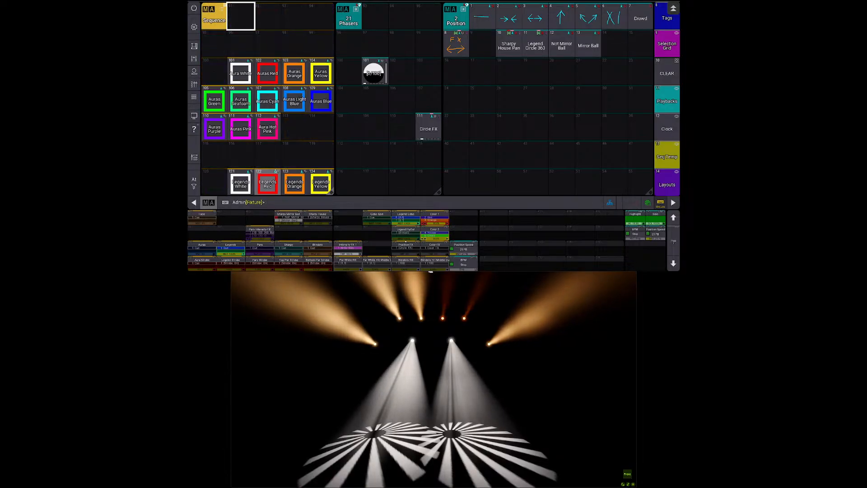
{"action": "scroll", "coordinate": [276, 172], "scroll_direction": "down", "scroll_amount": 15}
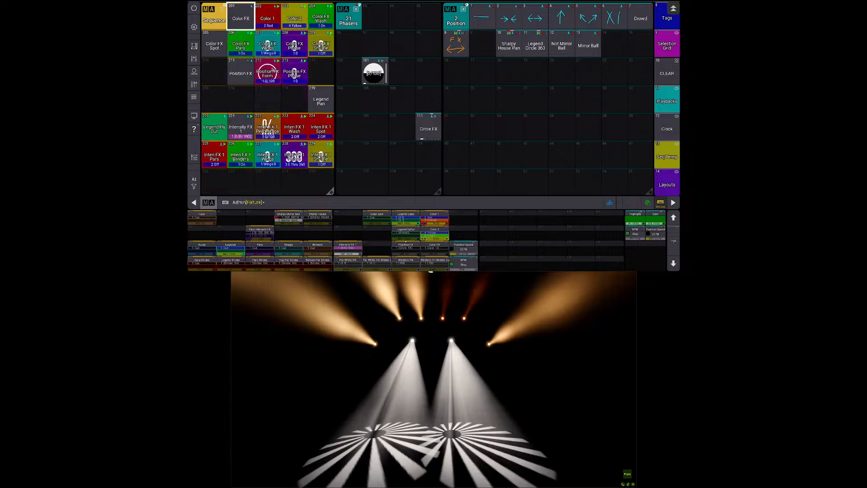
Step: Open the Position FX sequence to examine the recipes of its Circle FX cue, and close the editor
{"action": "left_click", "coordinate": [241, 104]}
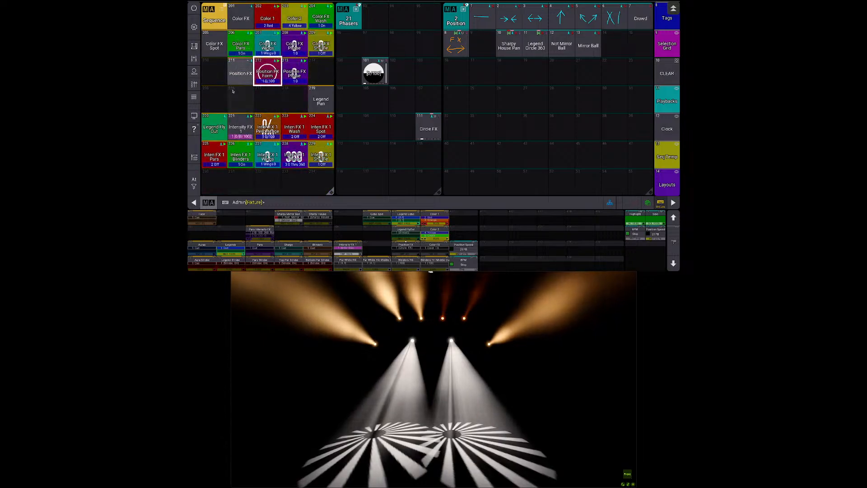
{"action": "right_click", "coordinate": [240, 75]}
{"action": "left_click", "coordinate": [220, 70]}
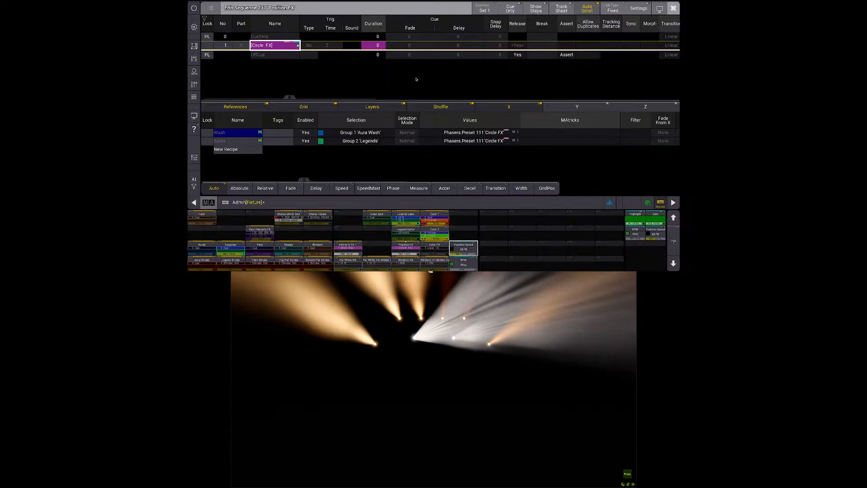
{"action": "key", "text": "Escape"}
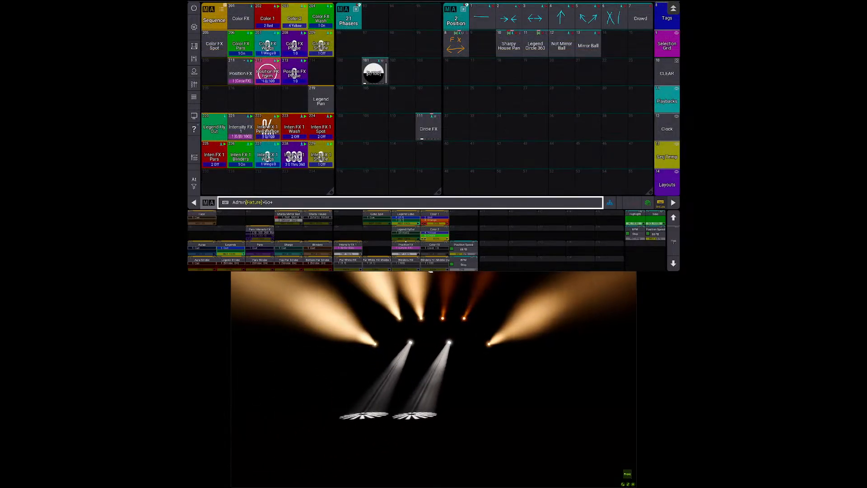
{"action": "left_click", "coordinate": [266, 76]}
{"action": "left_click", "coordinate": [269, 73]}
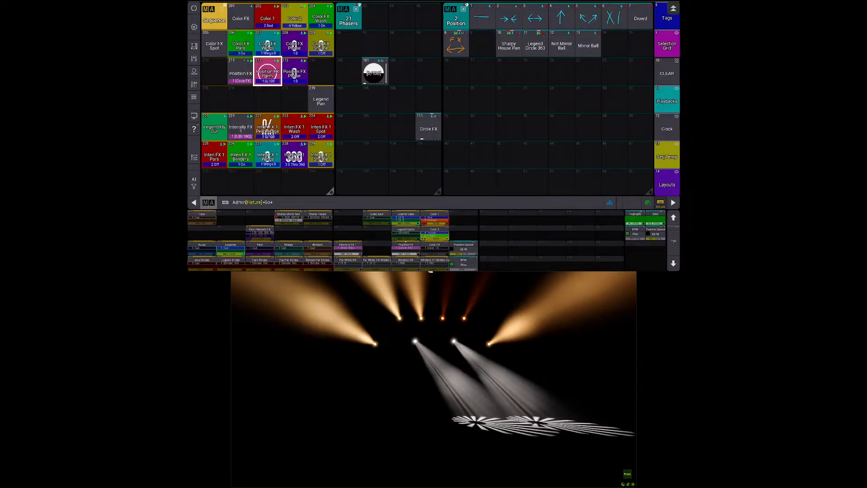
{"action": "key", "text": "g"}
{"action": "left_click", "coordinate": [267, 71]}
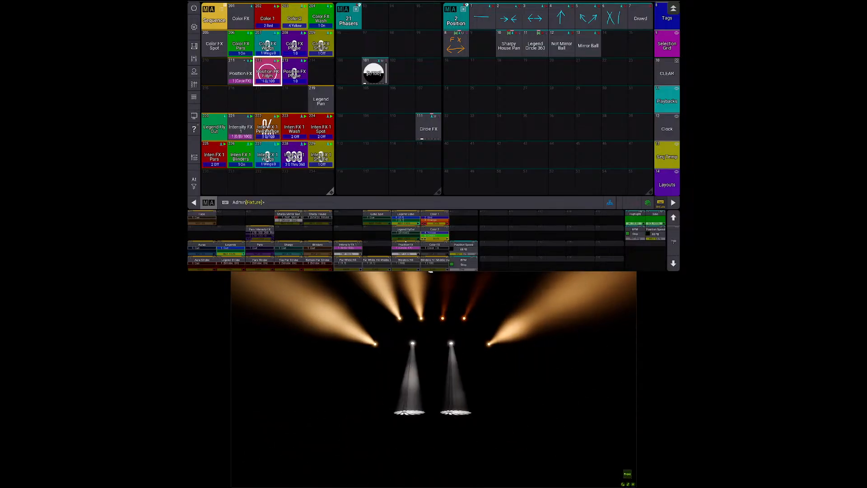
{"action": "left_click_drag", "start_coordinate": [248, 86], "coordinate": [246, 92]}
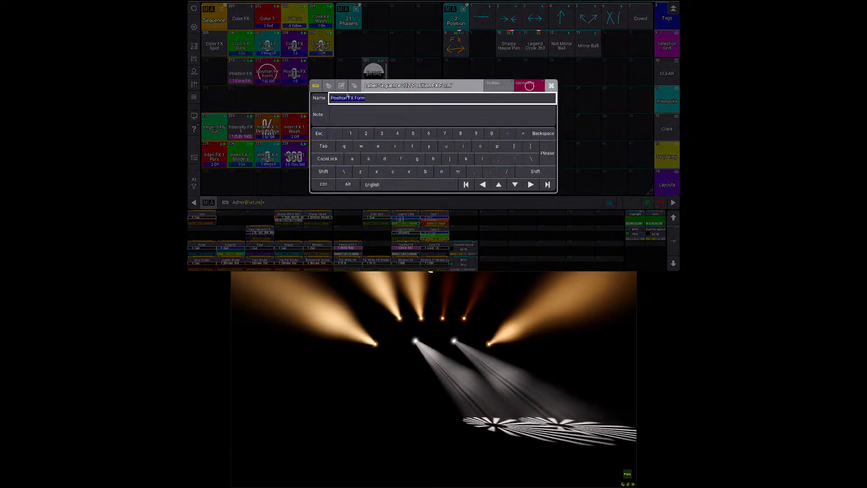
{"action": "key", "text": "Escape"}
Step: Rename cues 1 and 2 of the Position FX Form sequence as Circle and Pan, and close the sequence editor
{"action": "right_click", "coordinate": [269, 73]}
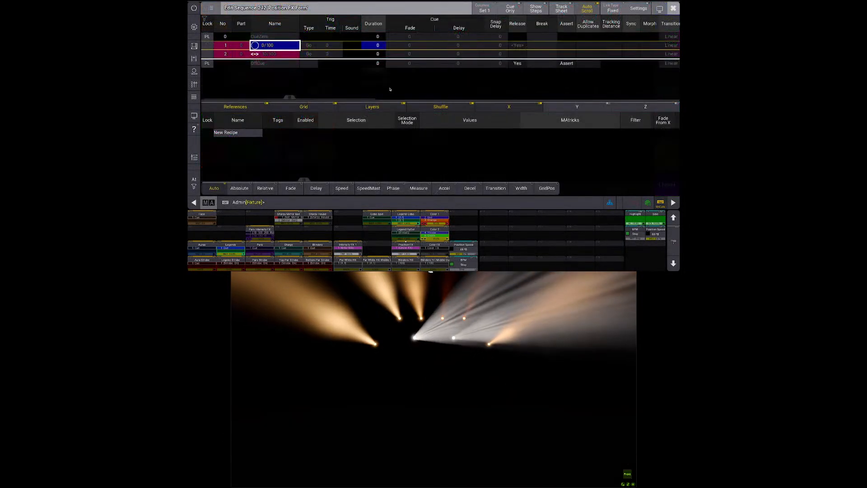
{"action": "right_click", "coordinate": [275, 46]}
{"action": "type", "text": "Circle"}
{"action": "key", "text": "Return"}
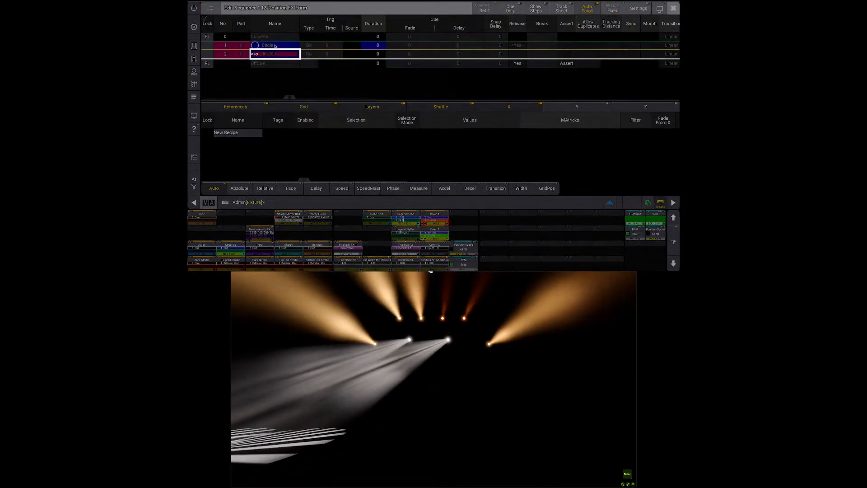
{"action": "right_click", "coordinate": [276, 56]}
{"action": "type", "text": "P"}
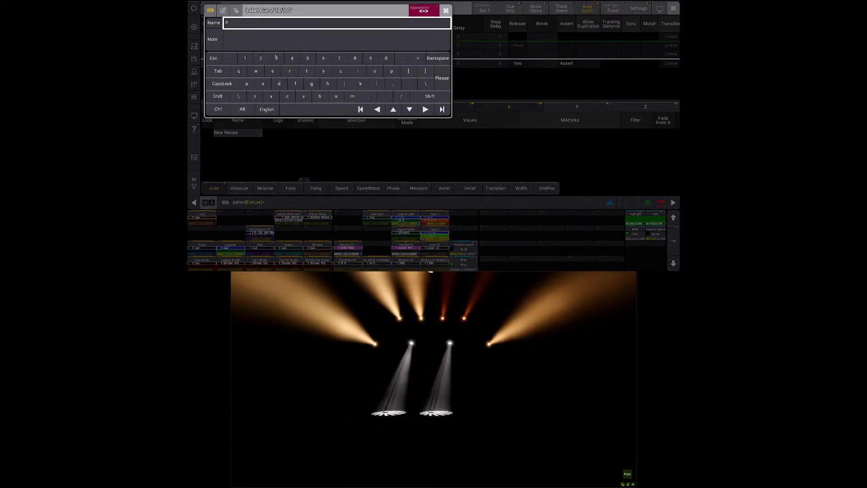
{"action": "type", "text": "an"}
{"action": "key", "text": "Return"}
{"action": "key", "text": "Escape"}
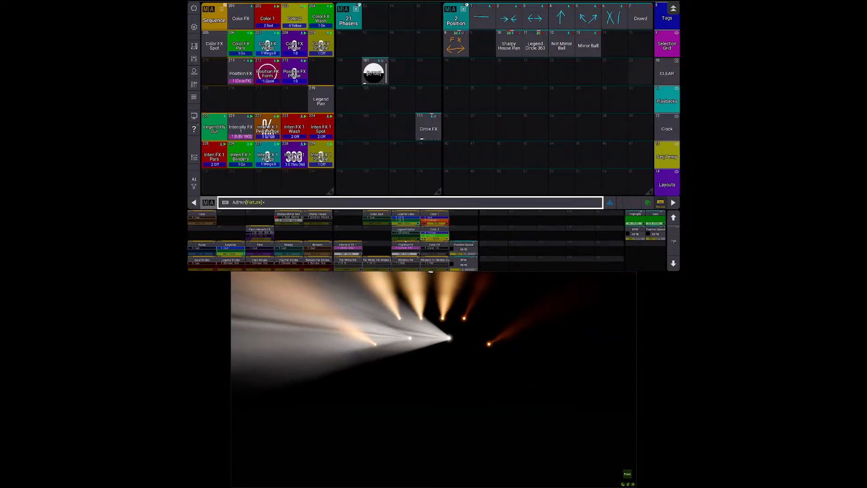
Step: Open the Position FX Gen layout and cycle the Position FX Phase element through its values, ending on 0
{"action": "left_click", "coordinate": [667, 182]}
{"action": "left_click", "coordinate": [329, 97]}
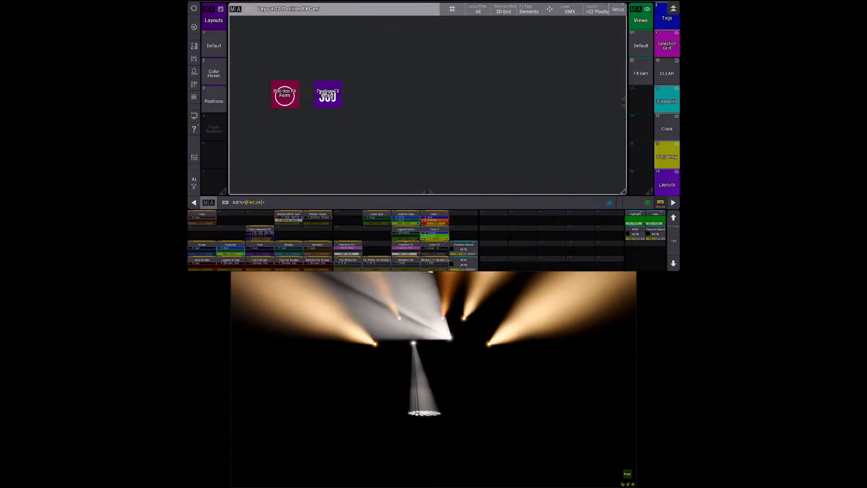
{"action": "left_click", "coordinate": [332, 100]}
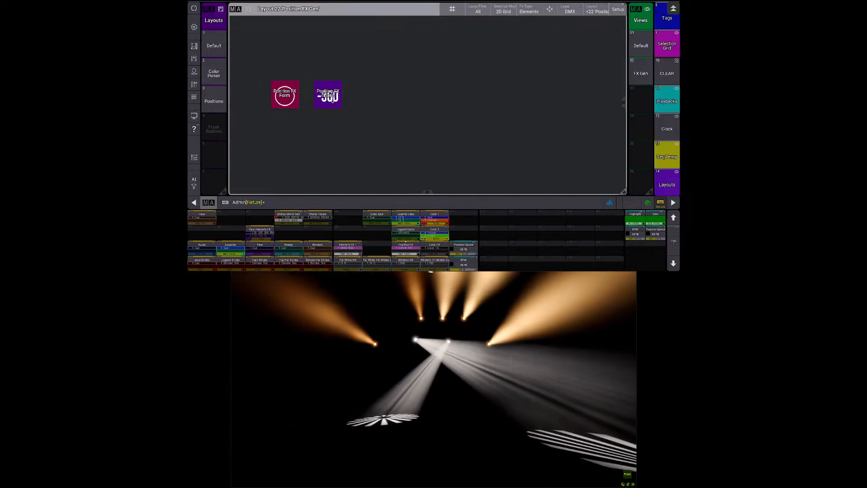
{"action": "left_click", "coordinate": [332, 100]}
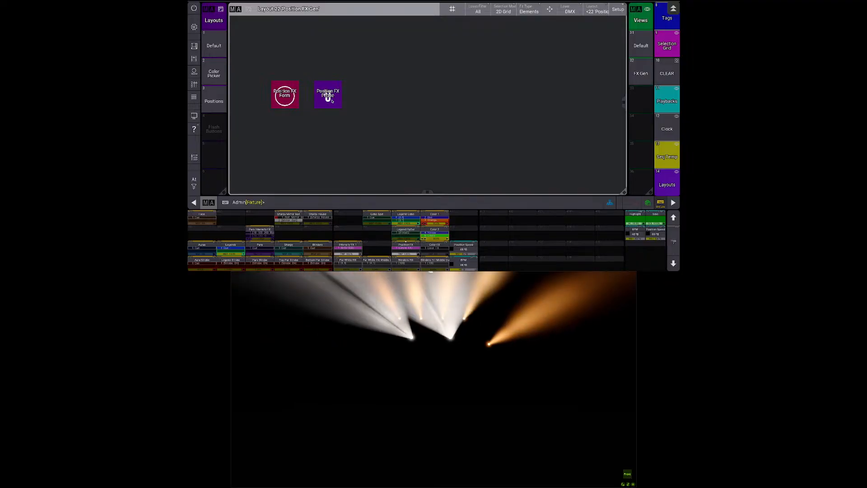
{"action": "left_click", "coordinate": [332, 101]}
{"action": "left_click", "coordinate": [332, 101]}
{"action": "left_click", "coordinate": [331, 101]}
{"action": "left_click", "coordinate": [332, 101]}
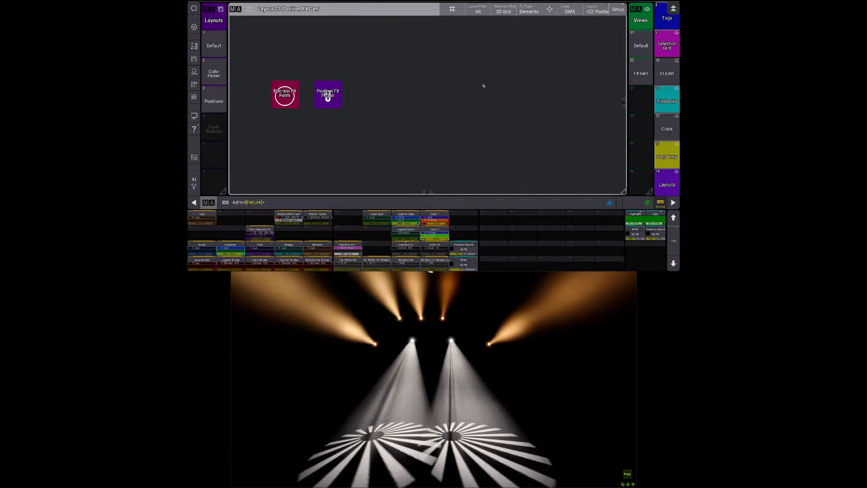
Step: Switch the screen to the Program view with the groups, presets and macros
{"action": "scroll", "coordinate": [667, 72], "scroll_direction": "up", "scroll_amount": 5}
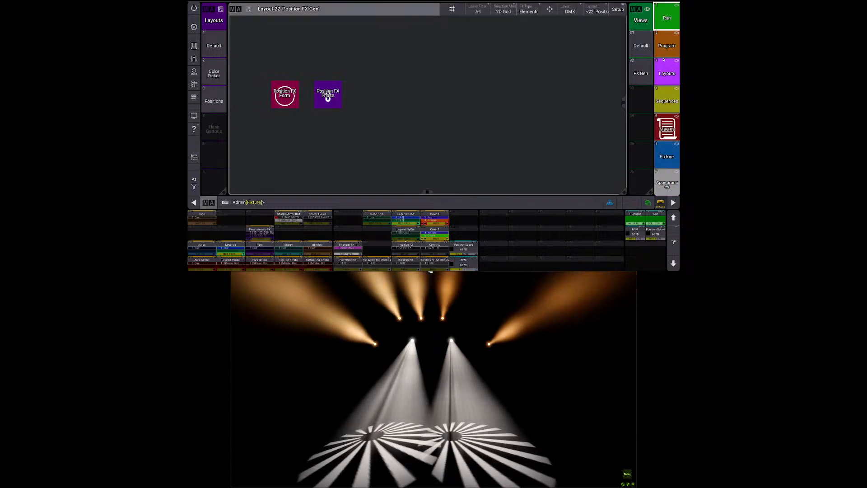
{"action": "left_click", "coordinate": [667, 45]}
{"action": "left_click", "coordinate": [667, 45]}
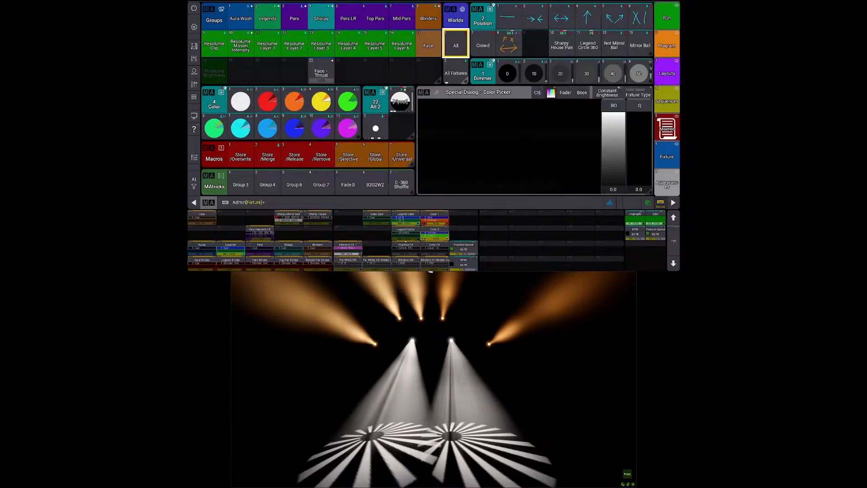